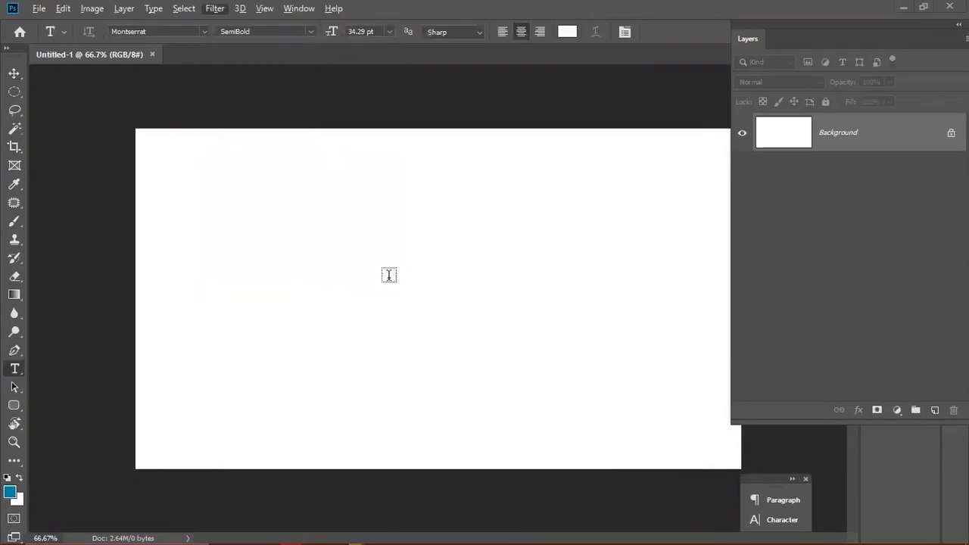
- Start a text layer at the canvas centre, type the word and set its colour to 000000
click(428, 270)
text(Photo)
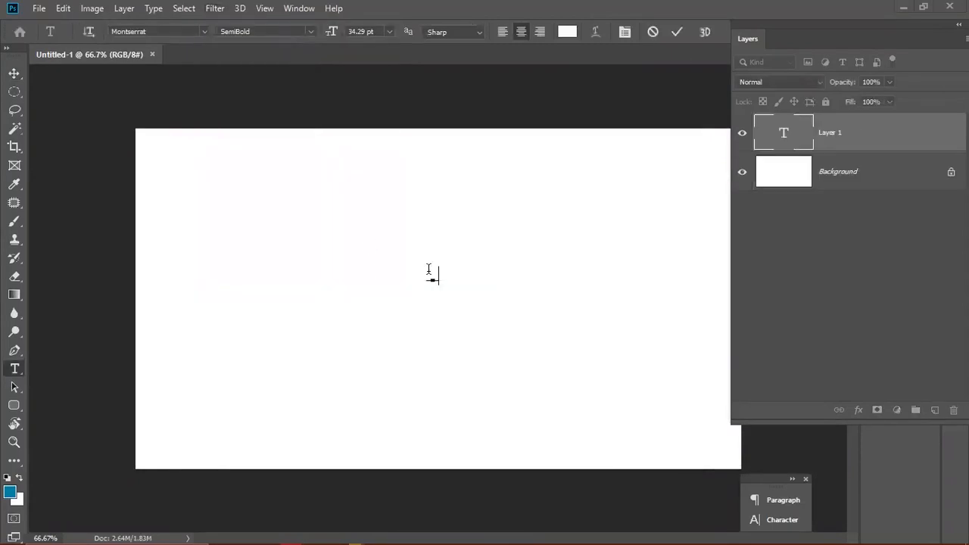
text(shop)
key(ctrl+a)
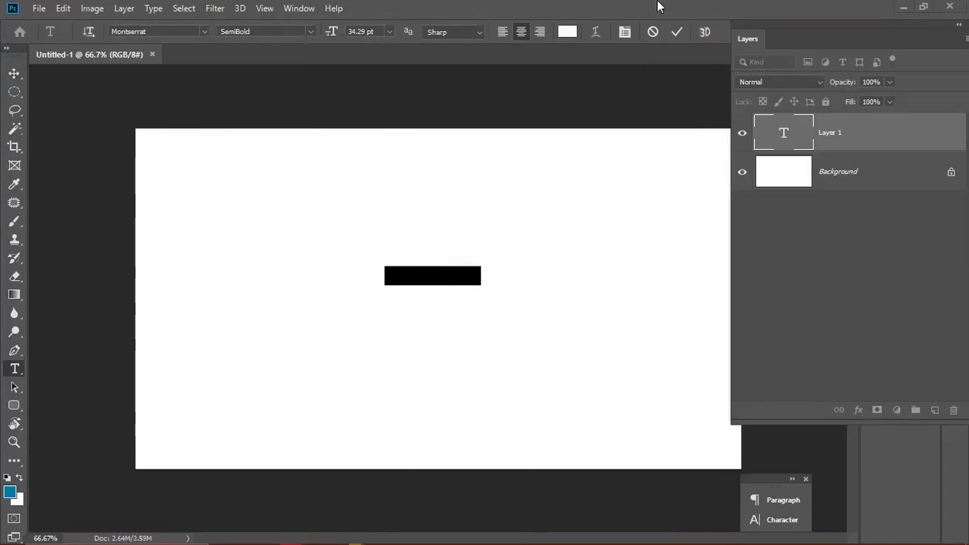
click(566, 31)
text(000000)
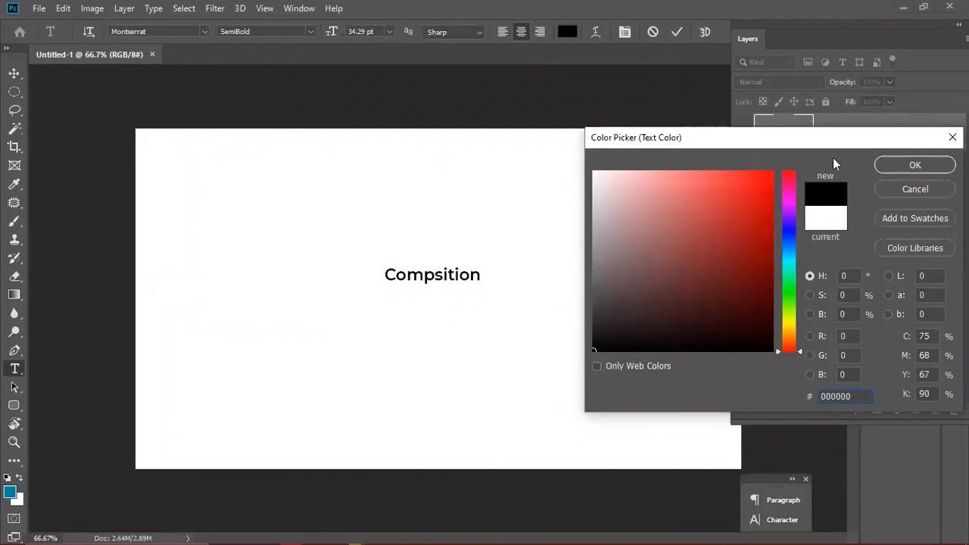
click(894, 165)
- Insert the missing 'o' so the word reads Composition, then start a new line below
click(438, 274)
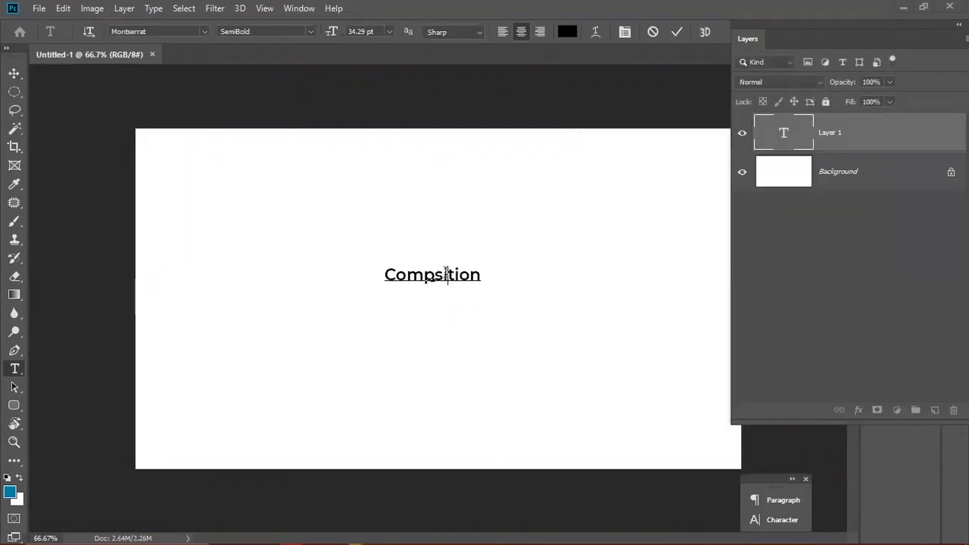
text(o)
click(488, 271)
double_click(488, 271)
click(488, 272)
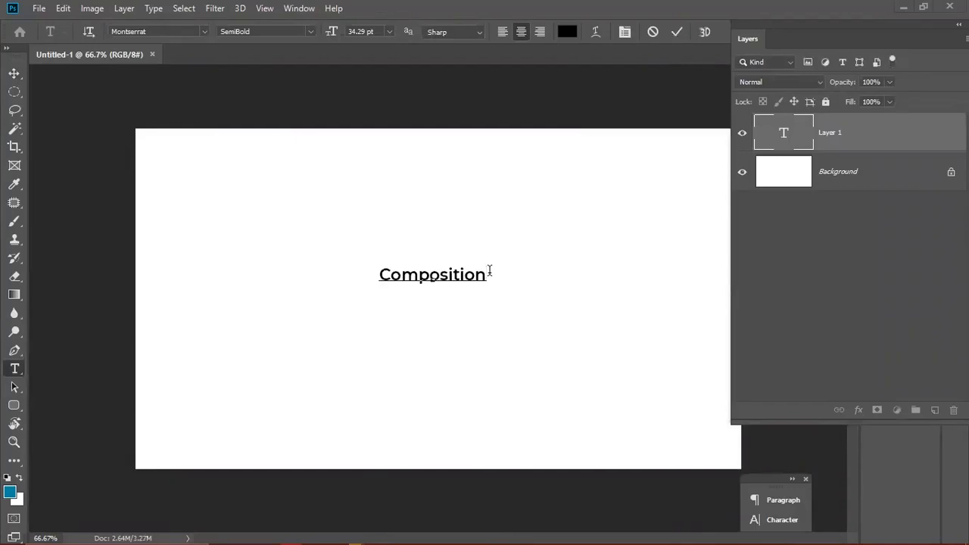
key(Return)
key(Return)
- Increase all the layer's text by two size steps to about 48 pt and add an empty line under Composition
key(ctrl+a)
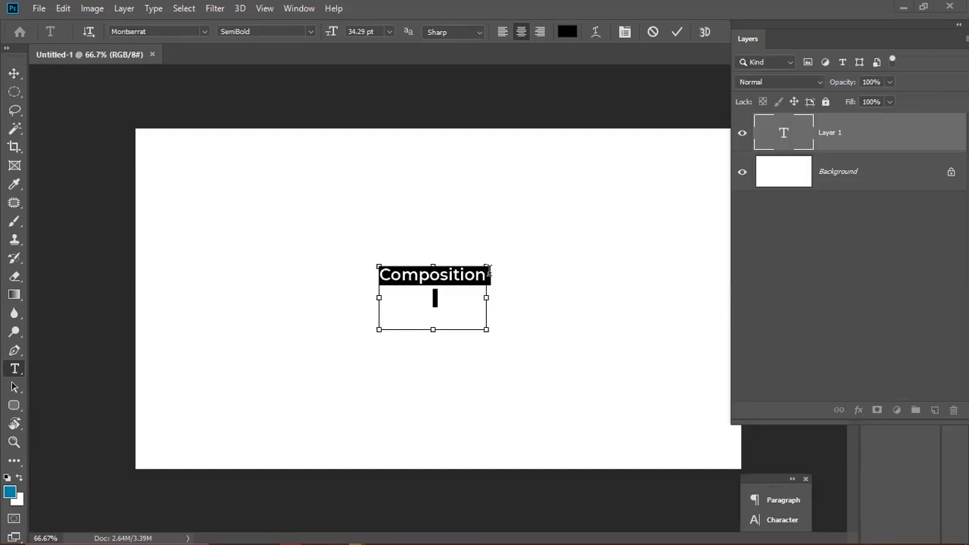
key(ctrl+shift+period)
key(ctrl+shift+period)
key(ctrl+shift+period)
key(ctrl+shift+period)
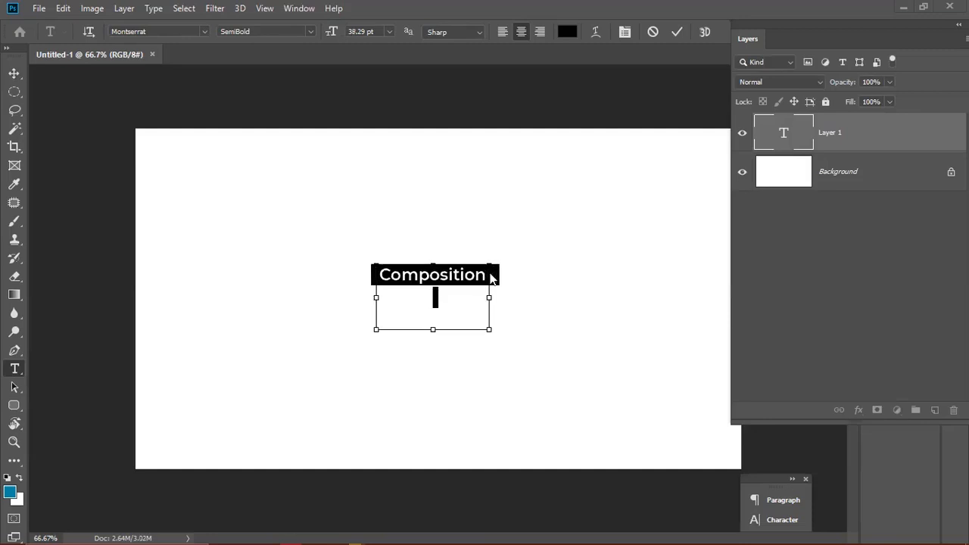
key(ctrl+shift+period)
key(ctrl+shift+period)
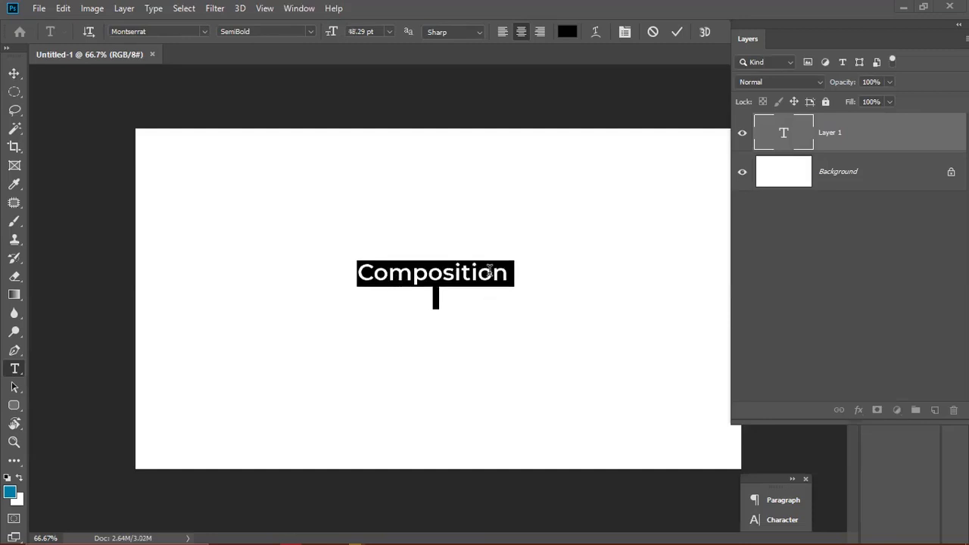
key(Right)
key(Return)
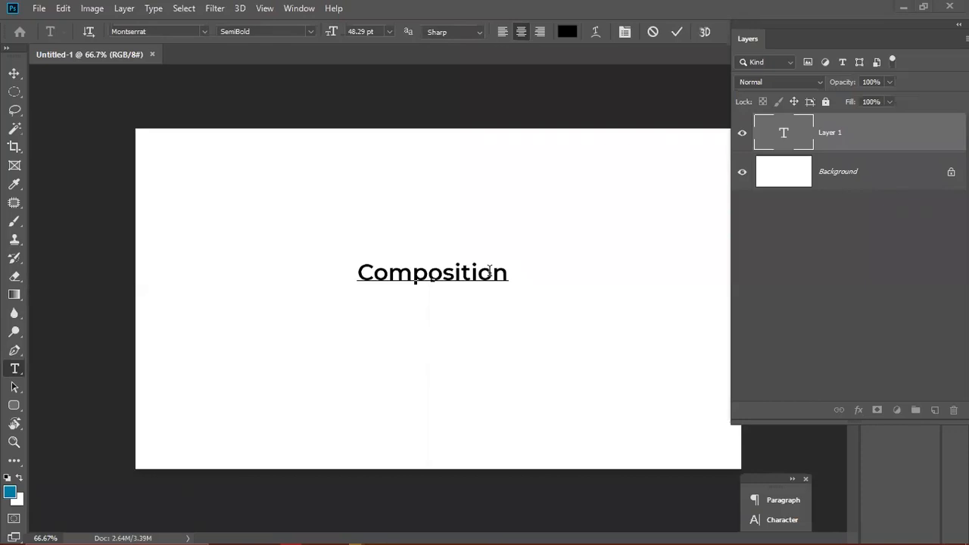
key(ctrl)
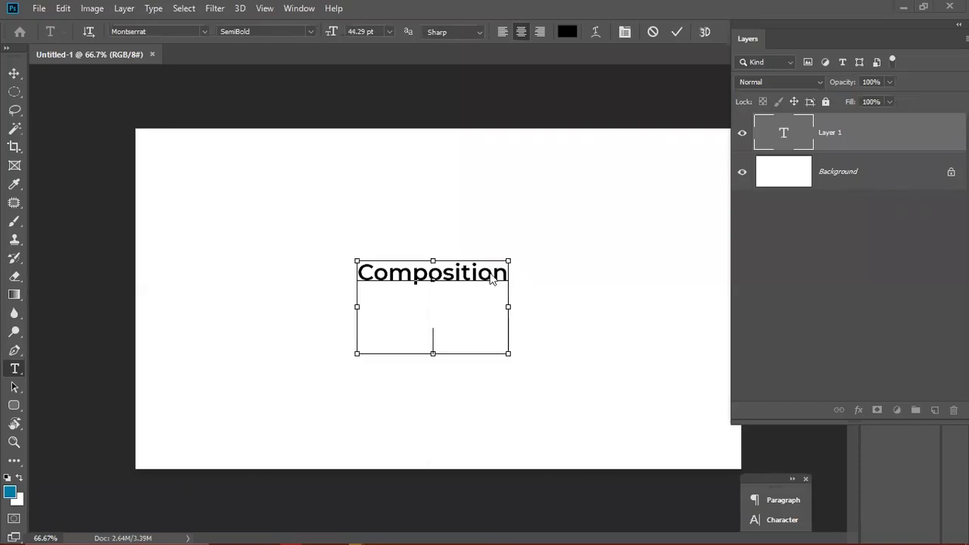
- Type CONTRAST on the second line, then select the Composition text above it
text(C)
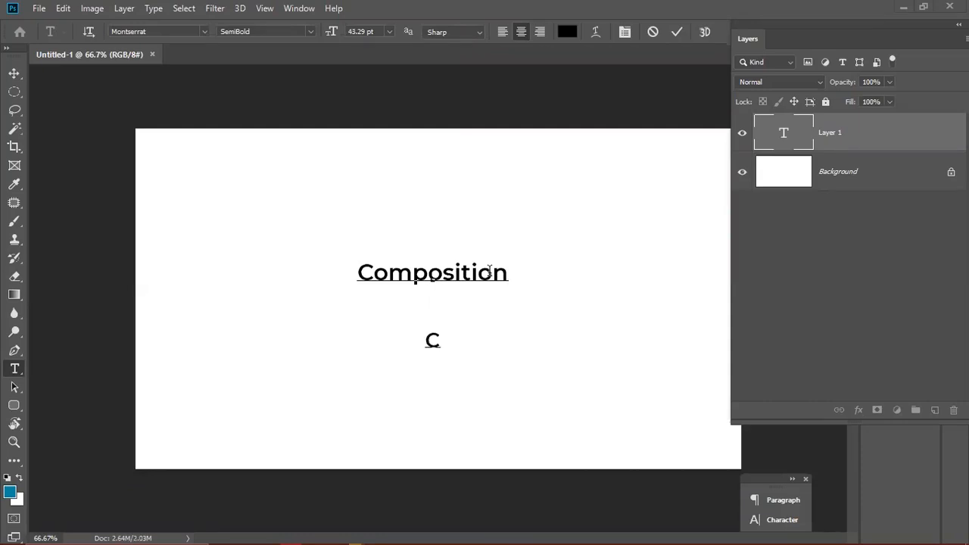
text(ON)
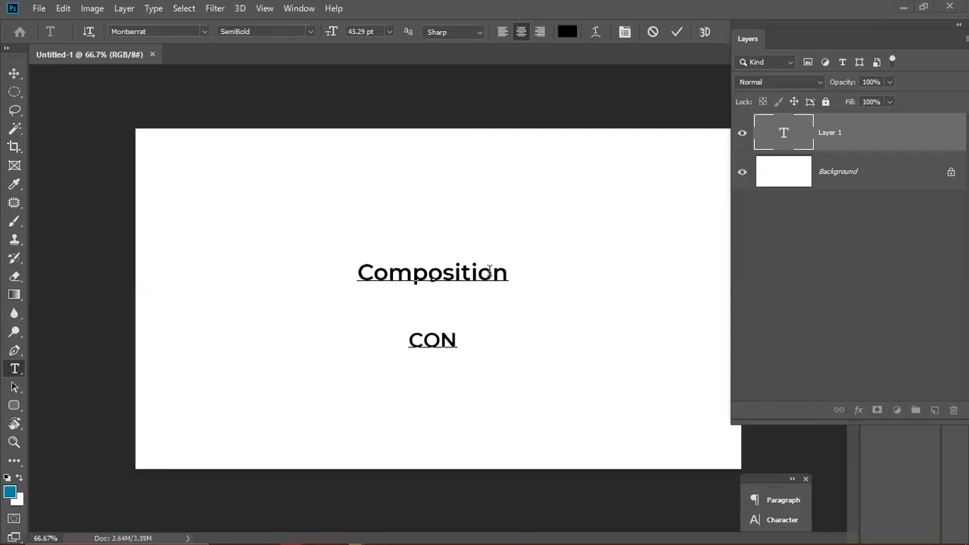
text(TRAST)
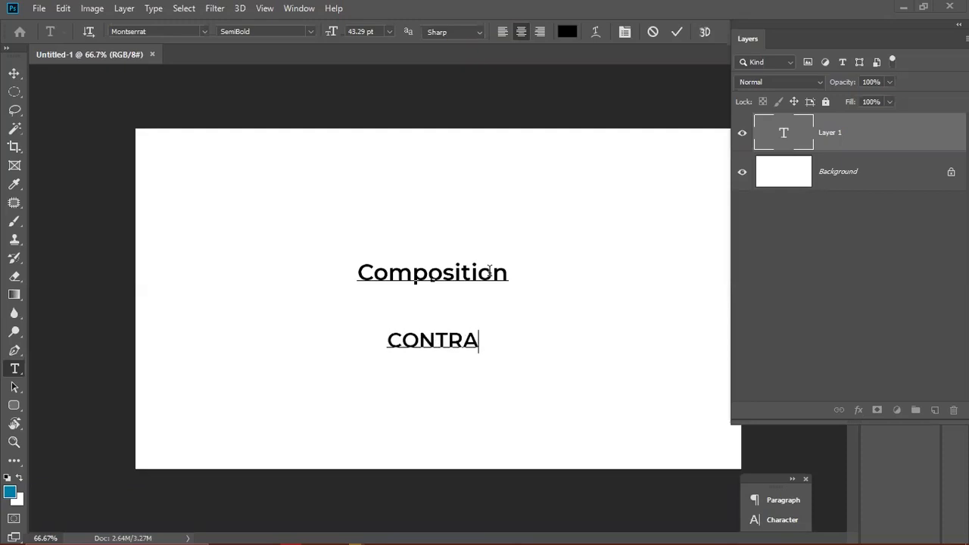
double_click(422, 340)
click(421, 340)
double_click(421, 340)
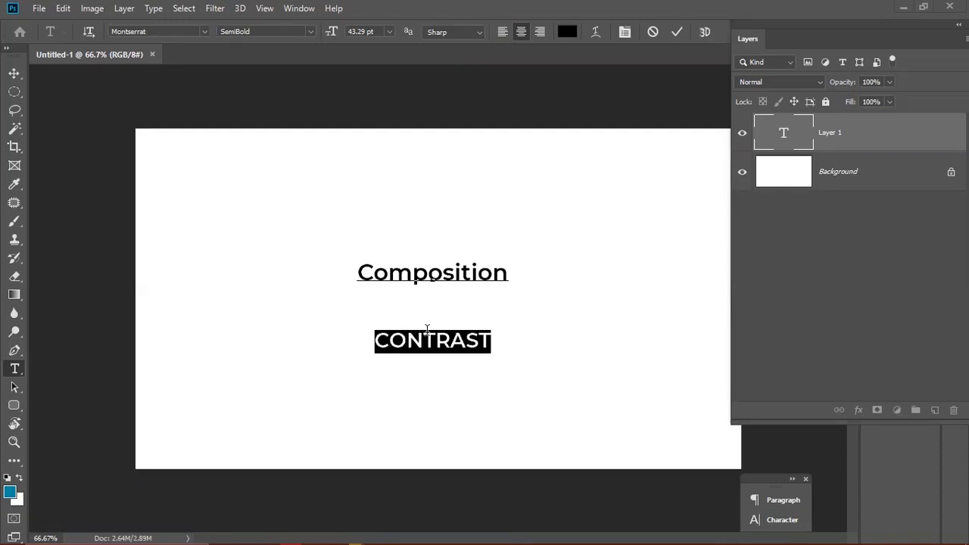
drag(508, 275, 283, 277)
- Set Composition to Montserrat Black weight and commit the type layer
click(311, 31)
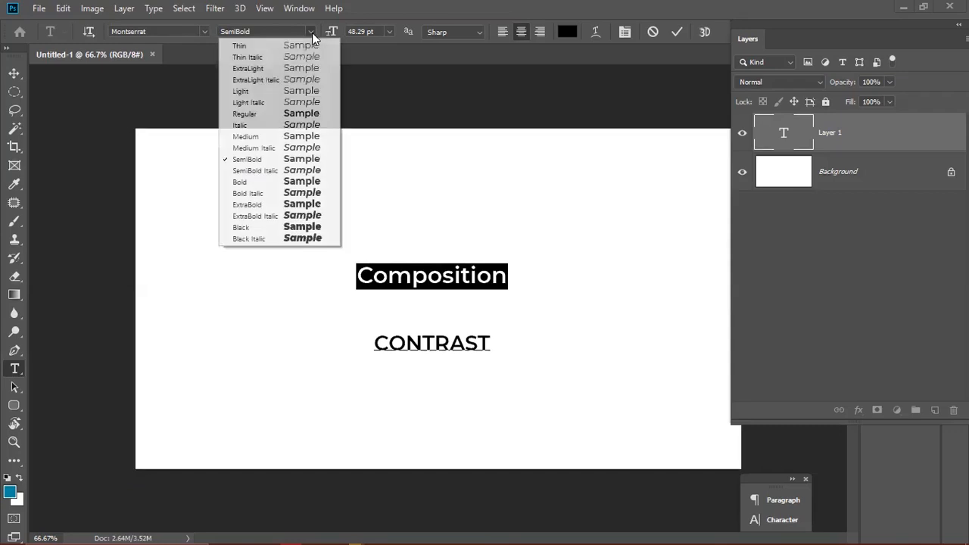
click(240, 227)
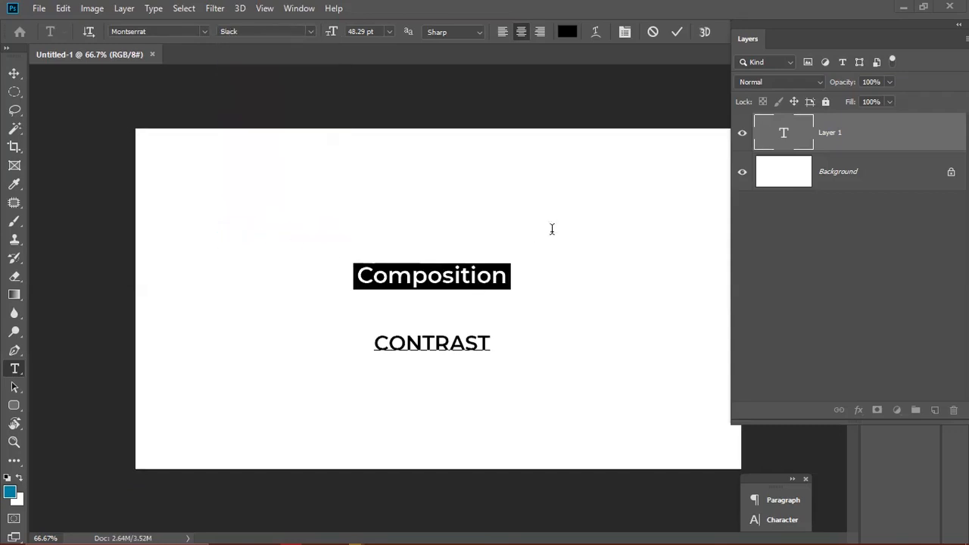
click(674, 31)
key(v)
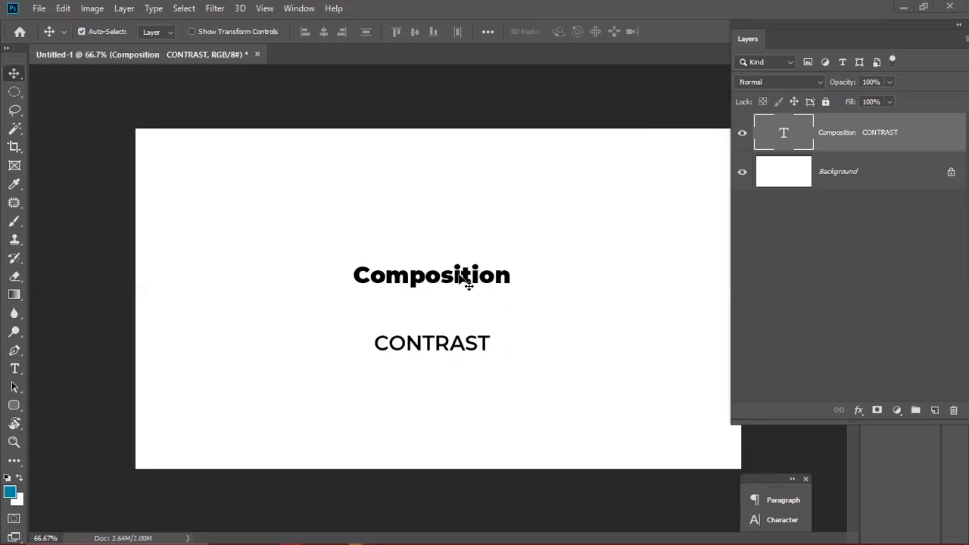
- Resize the Composition line to 72.29 pt and commit the change
key(t)
double_click(392, 278)
drag(327, 36, 345, 37)
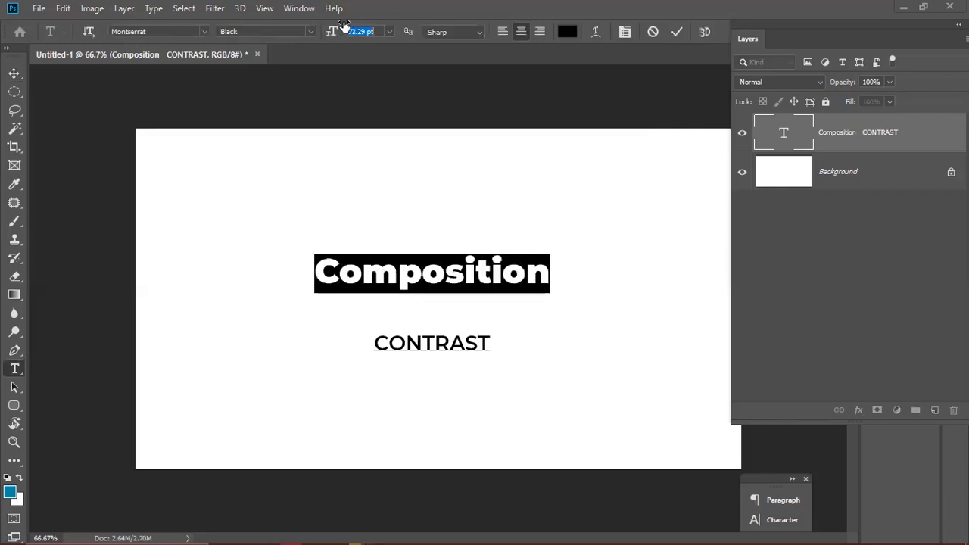
click(676, 32)
key(v)
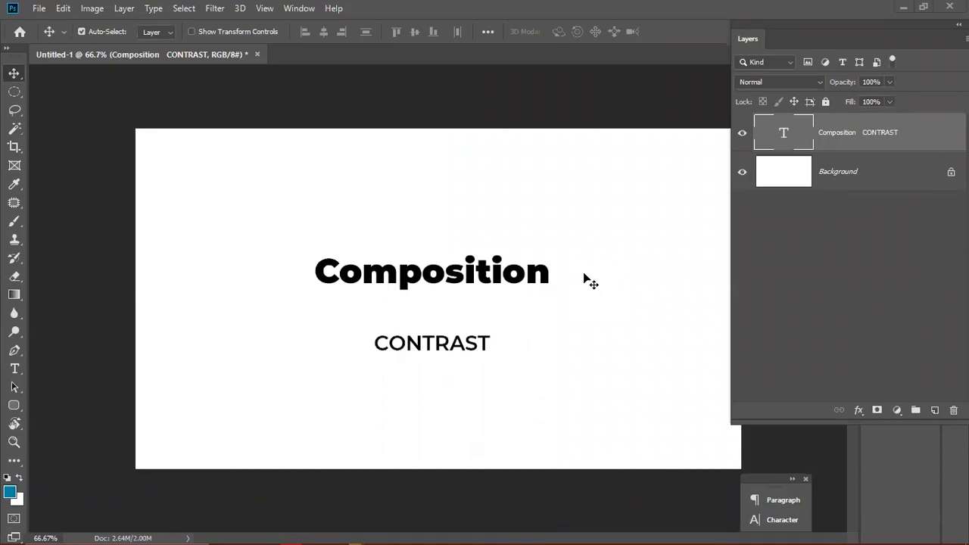
- Copy CONTRAST, hide the Composition CONTRAST layer, and paste repeated CONTRAST copies over two lines
double_click(419, 342)
click(418, 342)
double_click(420, 342)
key(ctrl+c)
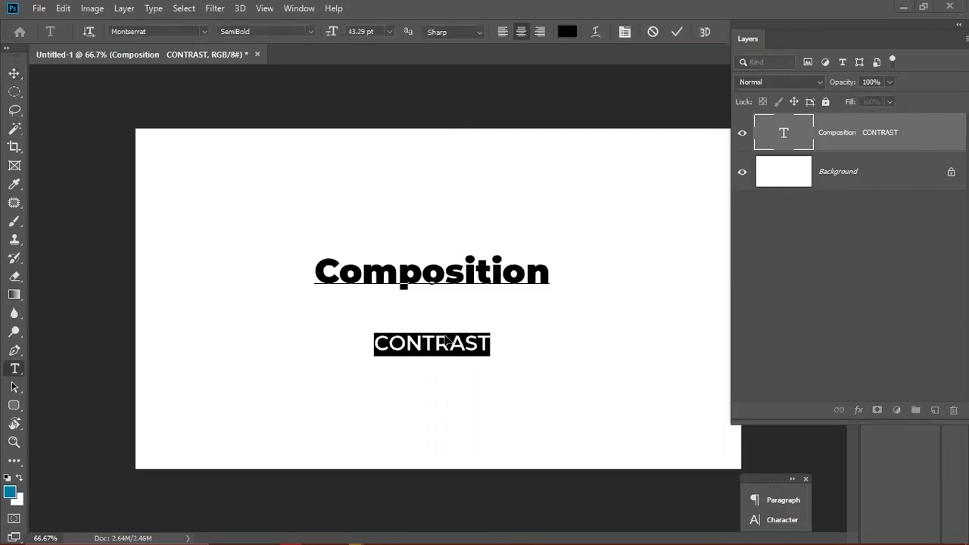
click(742, 133)
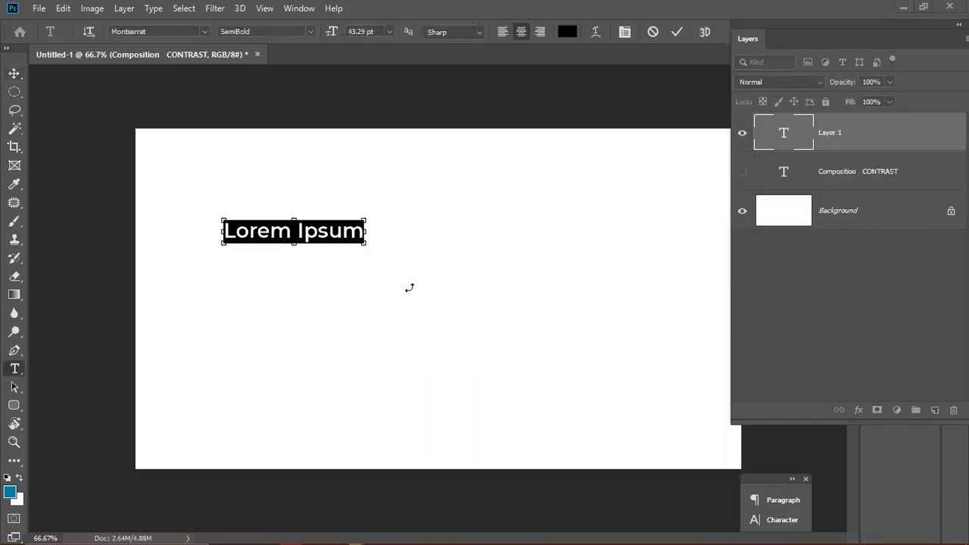
key(ctrl+v)
key(ctrl+v)
key(ctrl+v)
key(ctrl+v)
key(ctrl+v)
key(ctrl+v)
key(ctrl+v)
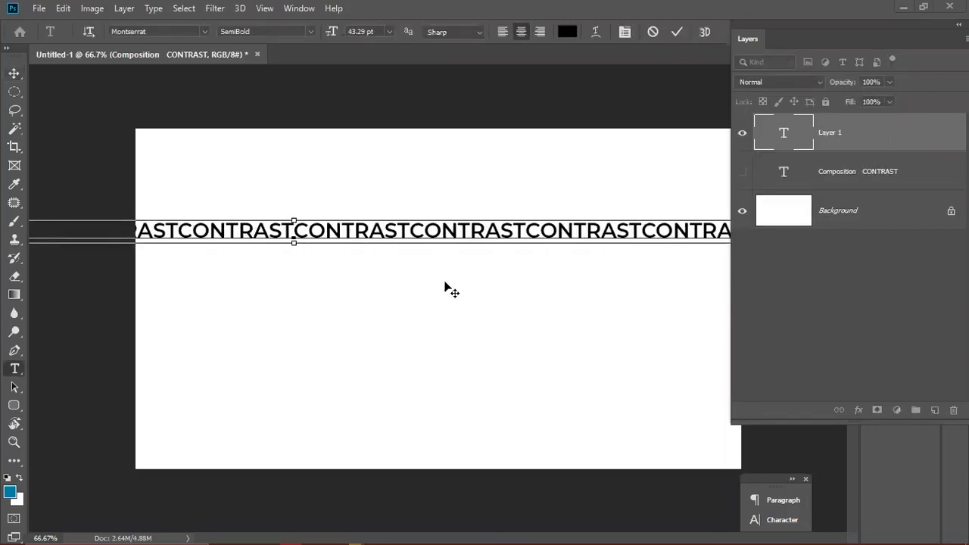
key(Return)
key(ctrl)
key(ctrl+v)
key(ctrl+v)
key(ctrl+v)
key(ctrl+v)
key(ctrl+v)
key(ctrl+v)
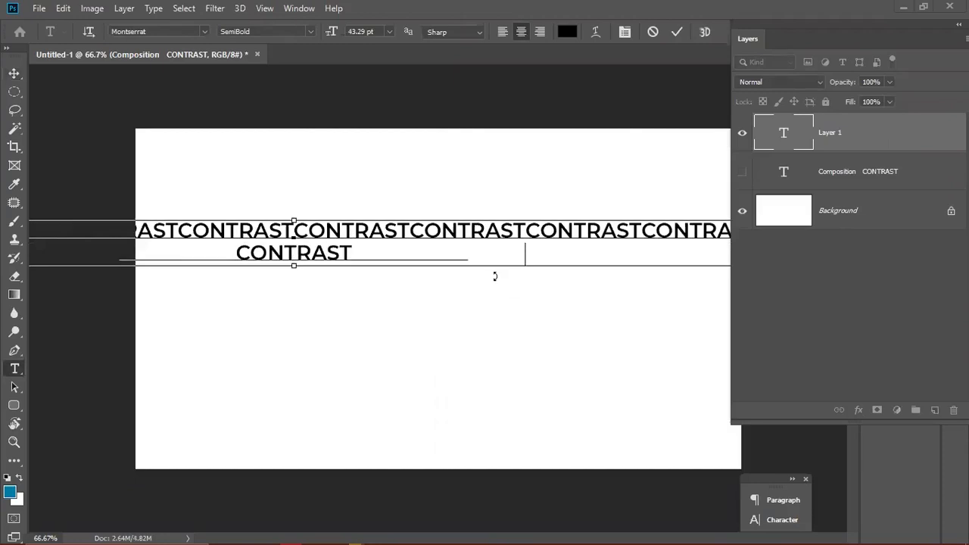
key(ctrl+v)
key(ctrl+v)
- Break the first line after its second CONTRAST into a new centred row
key(ctrl+a)
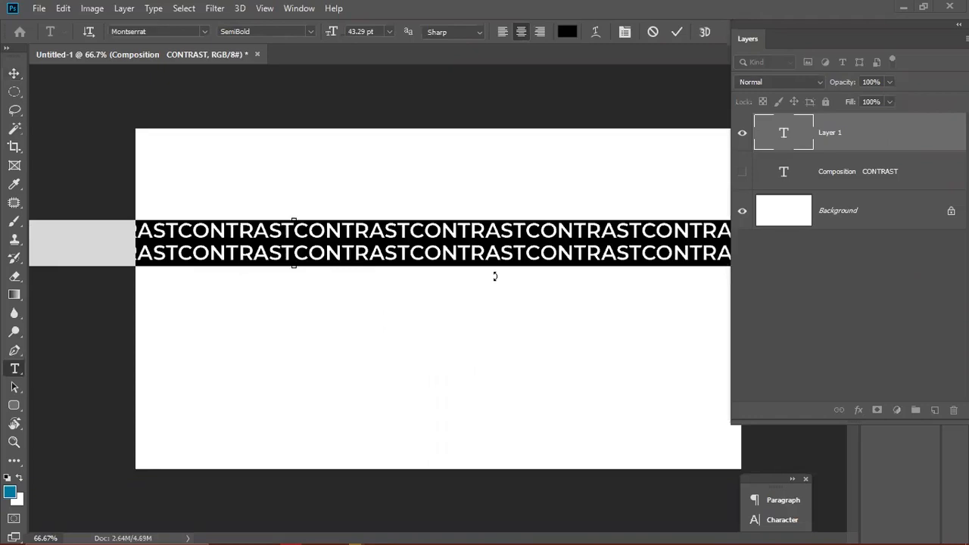
key(Right)
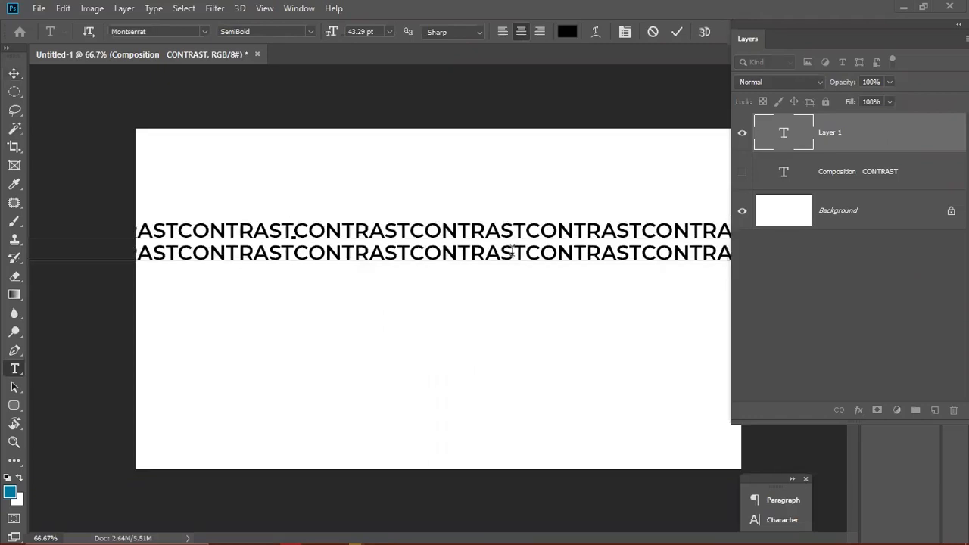
key(ctrl+a)
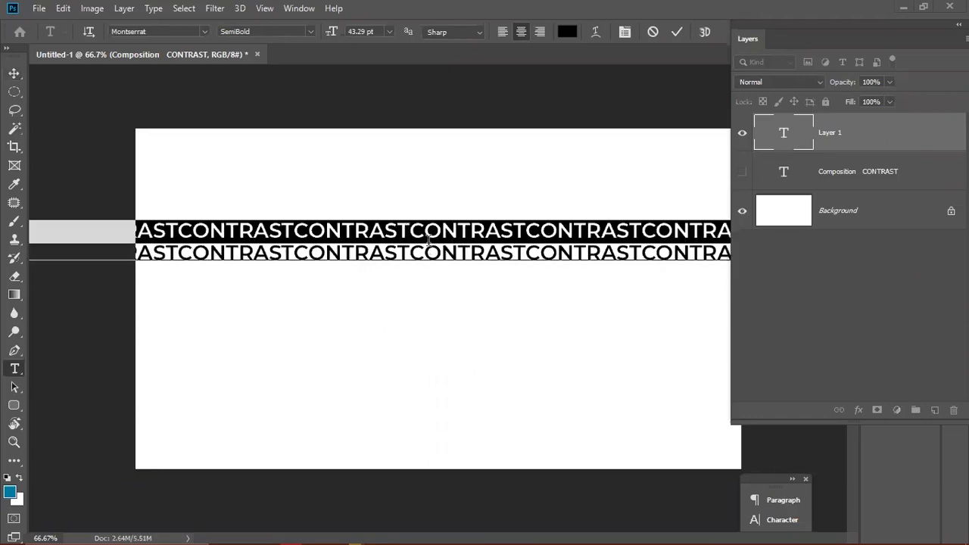
click(410, 230)
key(Return)
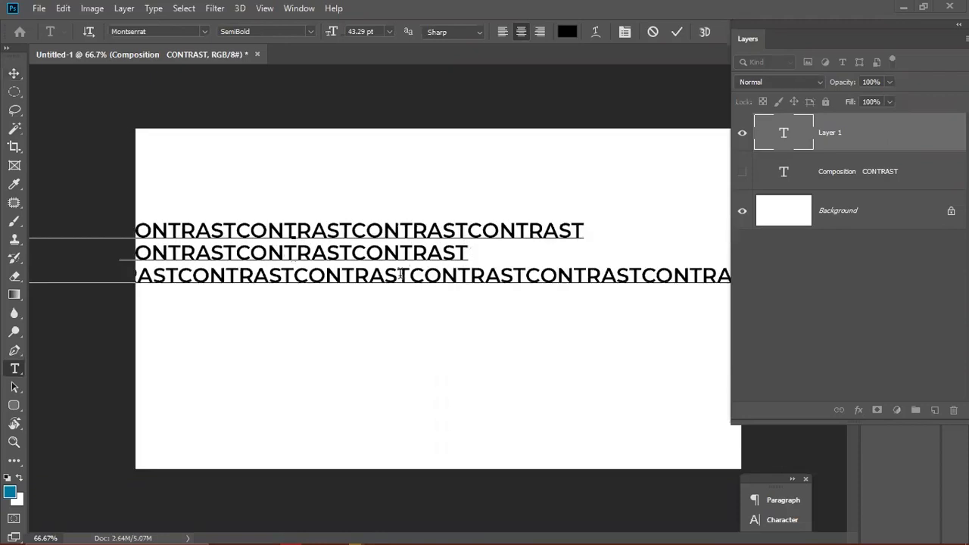
triple_click(296, 275)
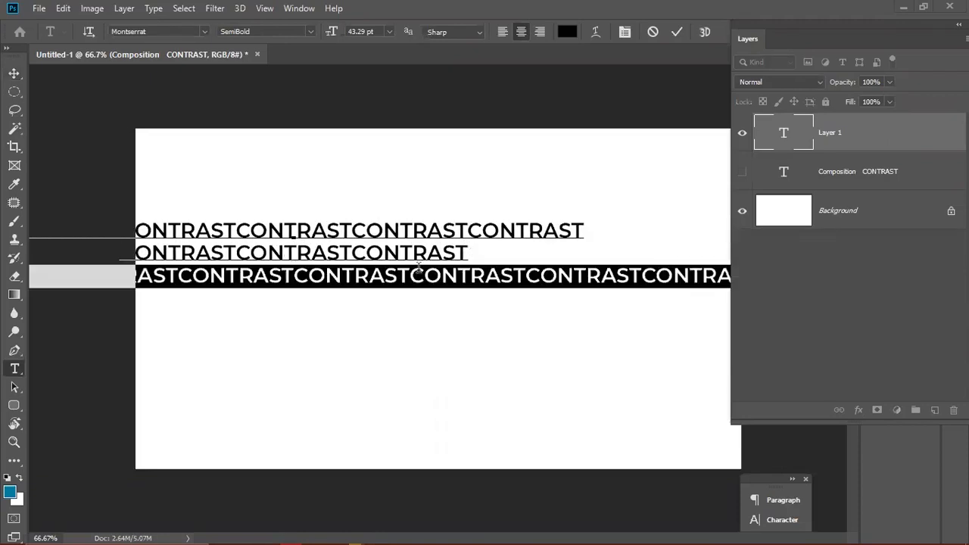
key(BackSpace)
key(ctrl+z)
- Split the remaining lines into further centred rows, reaching seven, and commit the text
click(410, 276)
key(Return)
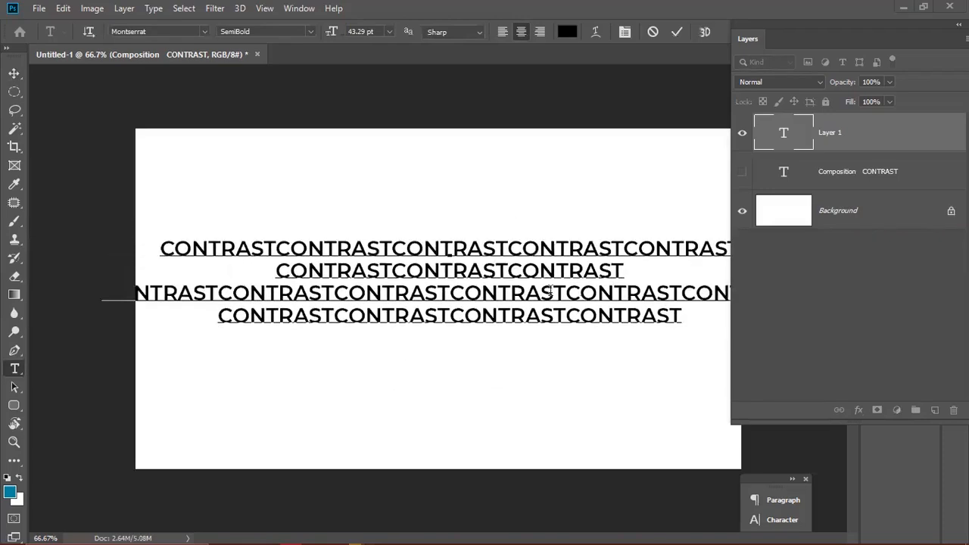
key(Right)
key(Right)
key(Right)
key(Right)
key(Up)
key(Up)
key(Up)
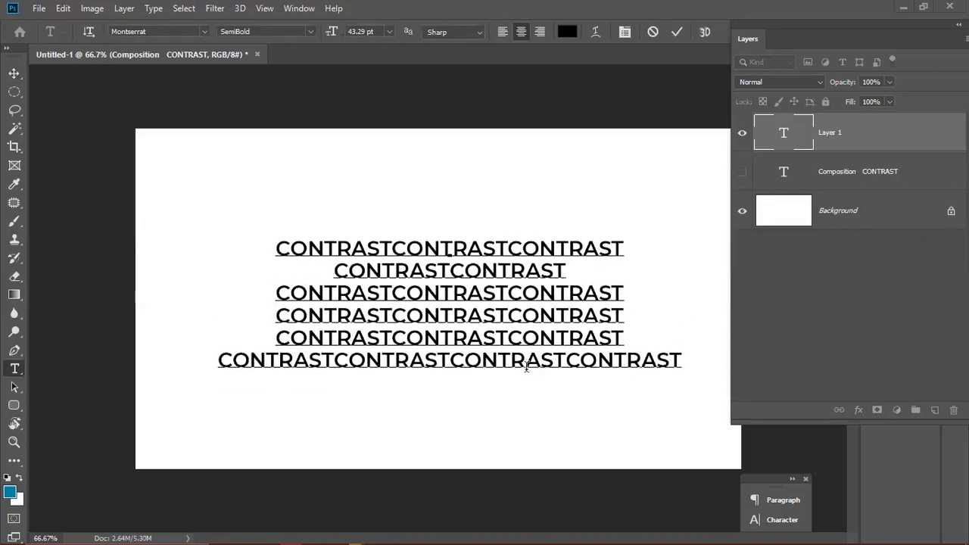
click(450, 359)
key(Return)
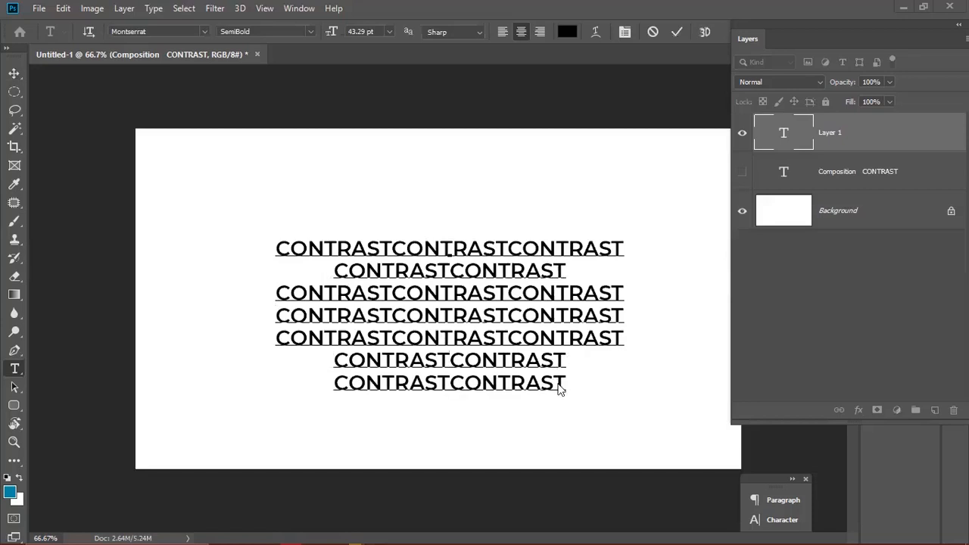
key(ctrl+Return)
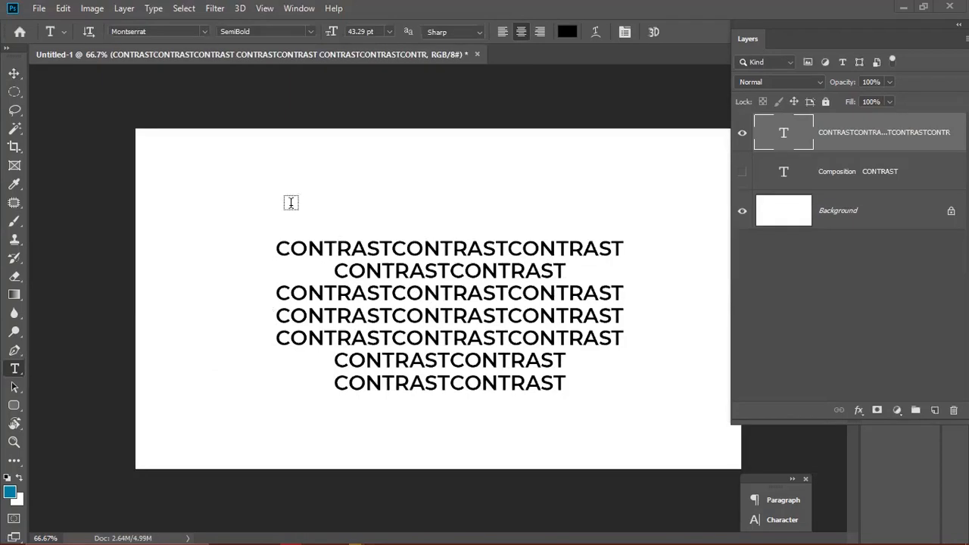
- Switch the second CONTRAST on the bottom row to Black weight and commit
click(467, 295)
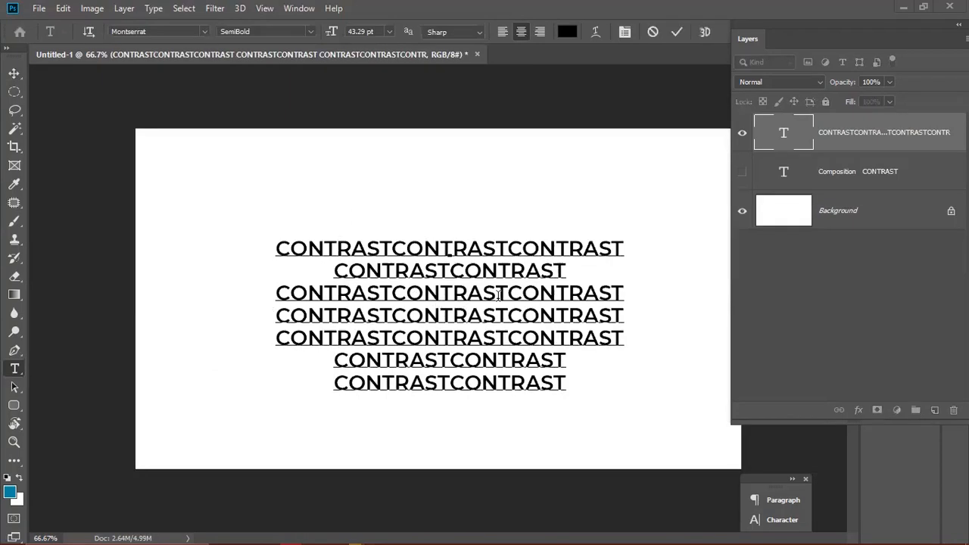
double_click(442, 292)
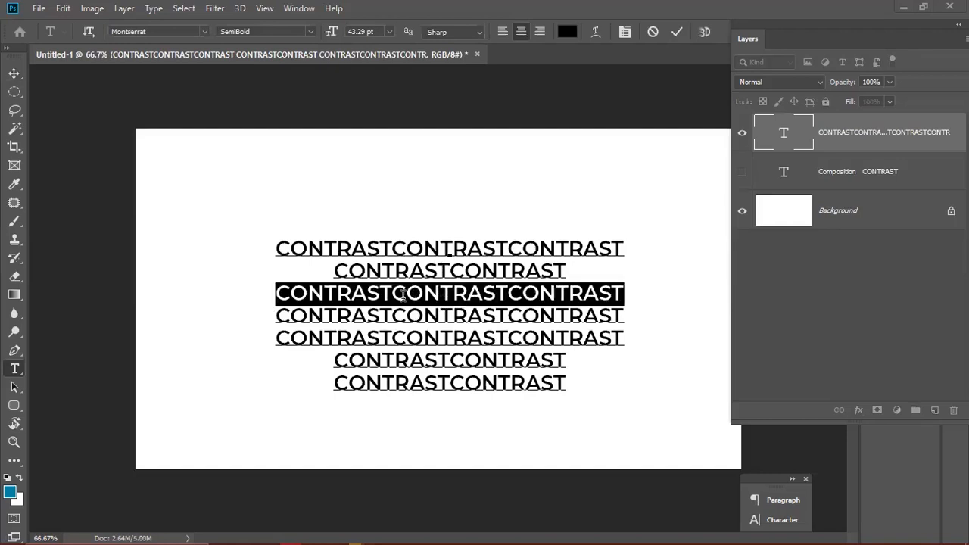
click(393, 293)
double_click(439, 288)
click(446, 296)
click(450, 378)
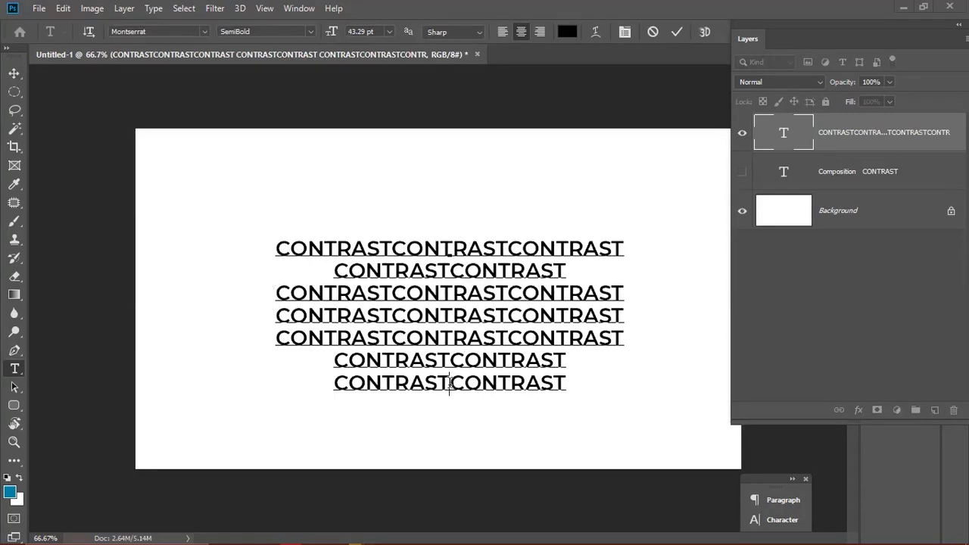
shift+click(560, 383)
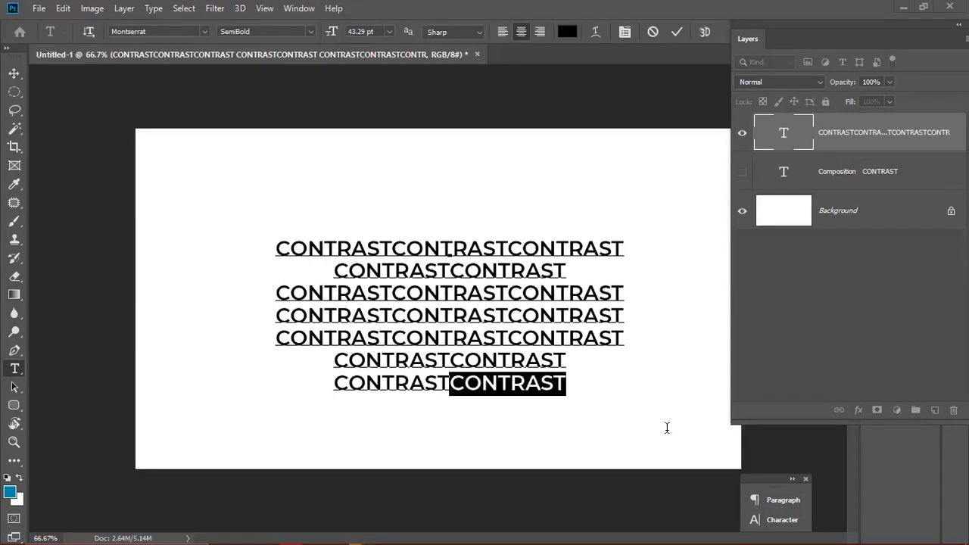
click(311, 31)
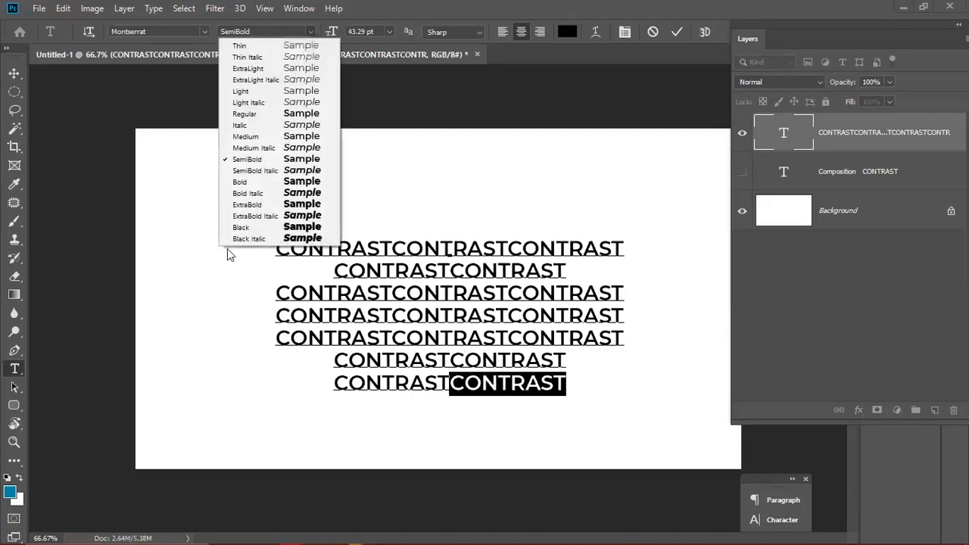
click(257, 229)
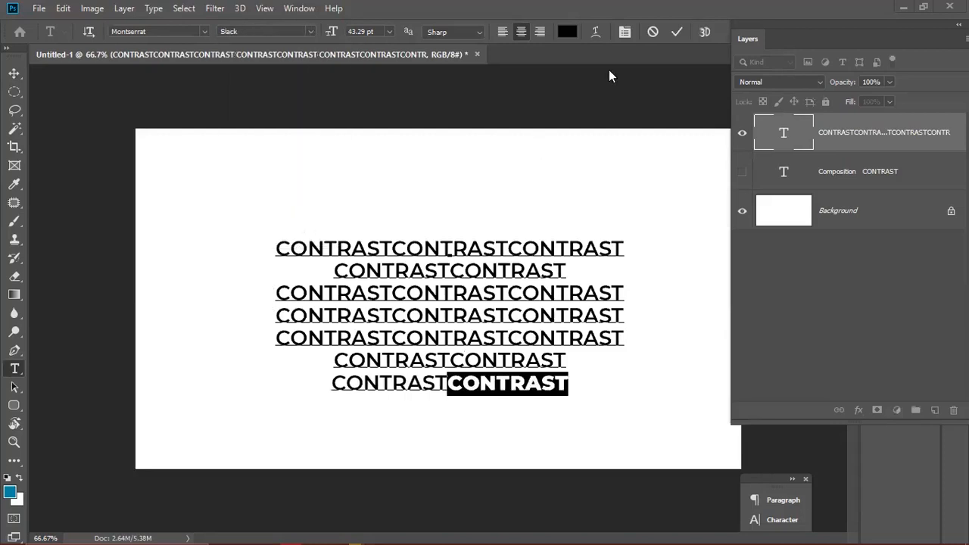
click(677, 32)
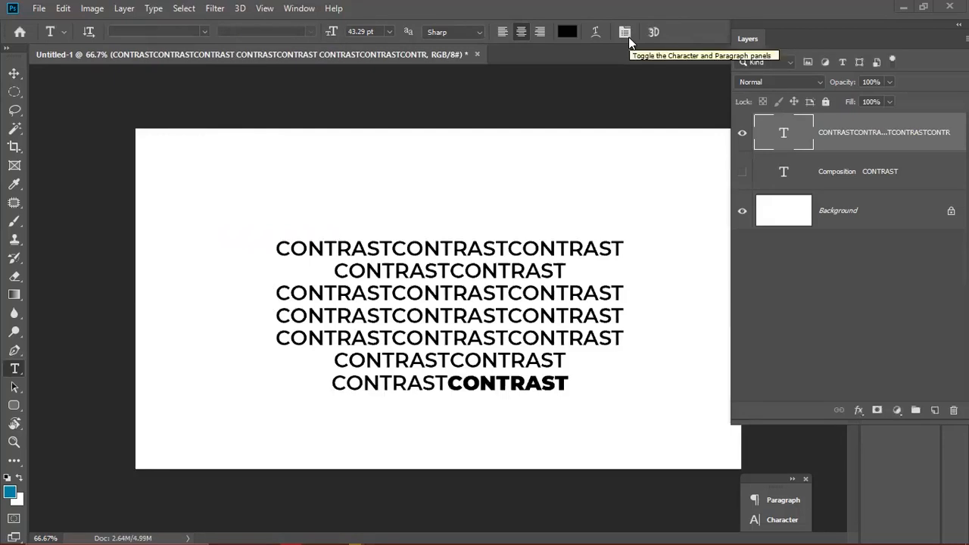
- Enlarge that final CONTRAST by two size steps to 56.29 pt
click(449, 382)
double_click(450, 382)
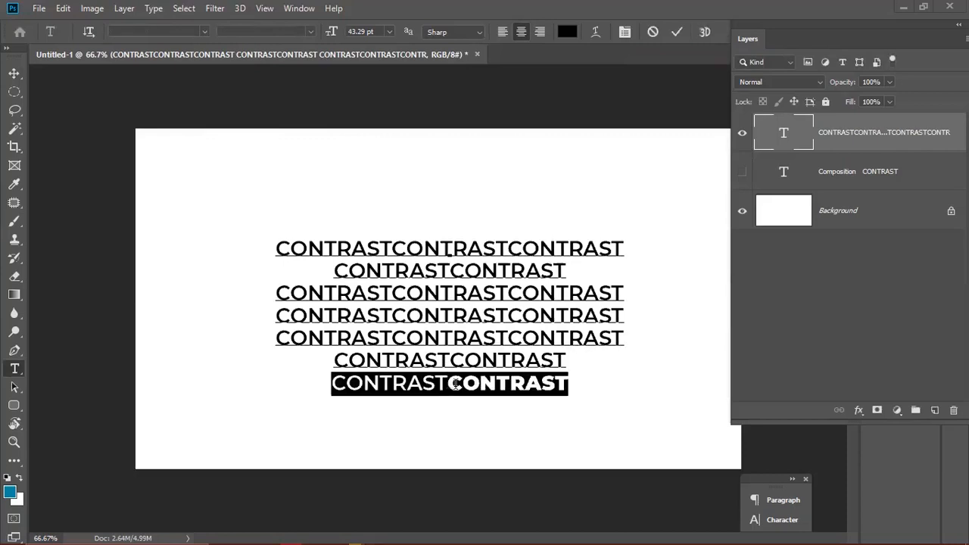
click(450, 382)
double_click(457, 385)
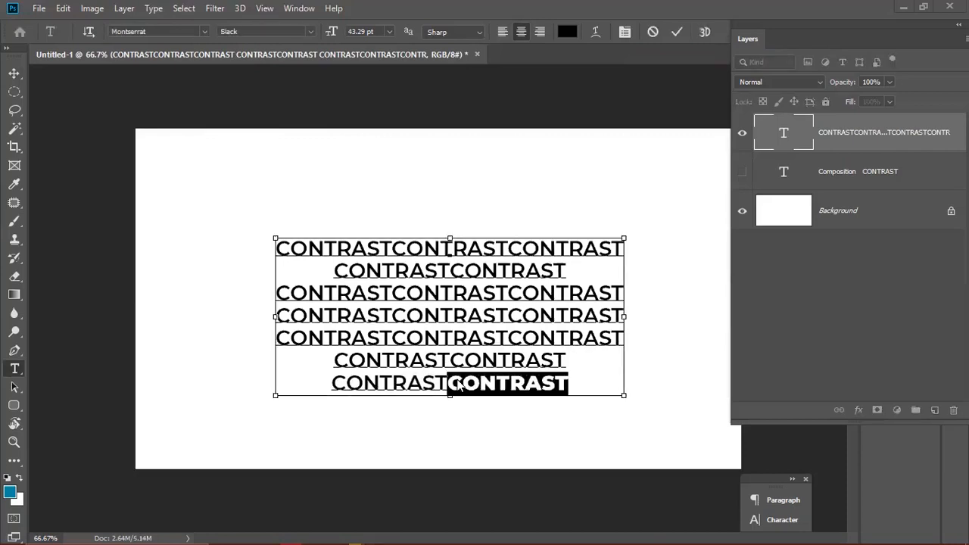
key(ctrl+shift+period)
key(ctrl+shift+period)
key(ctrl+shift+period)
key(ctrl+shift+period)
key(ctrl+shift+period)
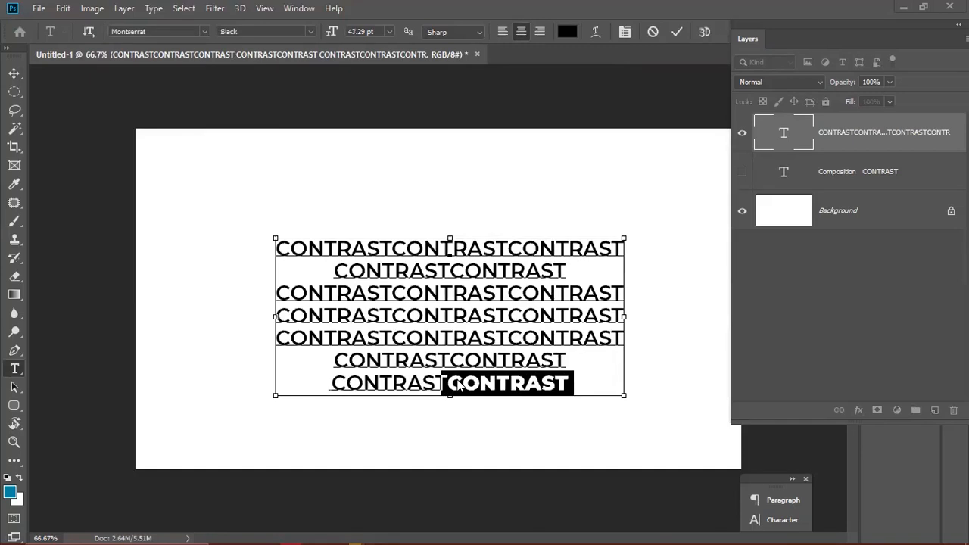
key(ctrl+shift+period)
key(ctrl+shift+period)
key(ctrl+shift+period)
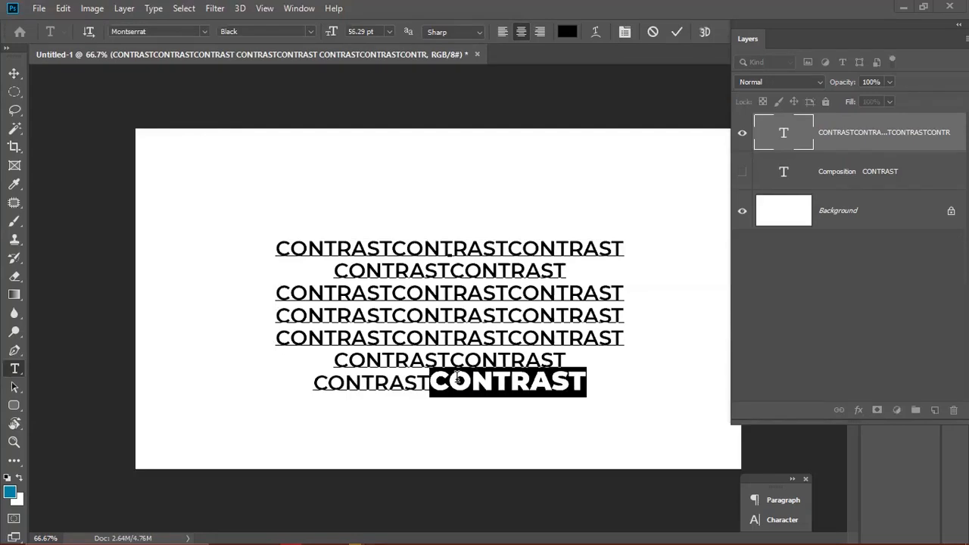
click(590, 381)
key(Return)
text(.)
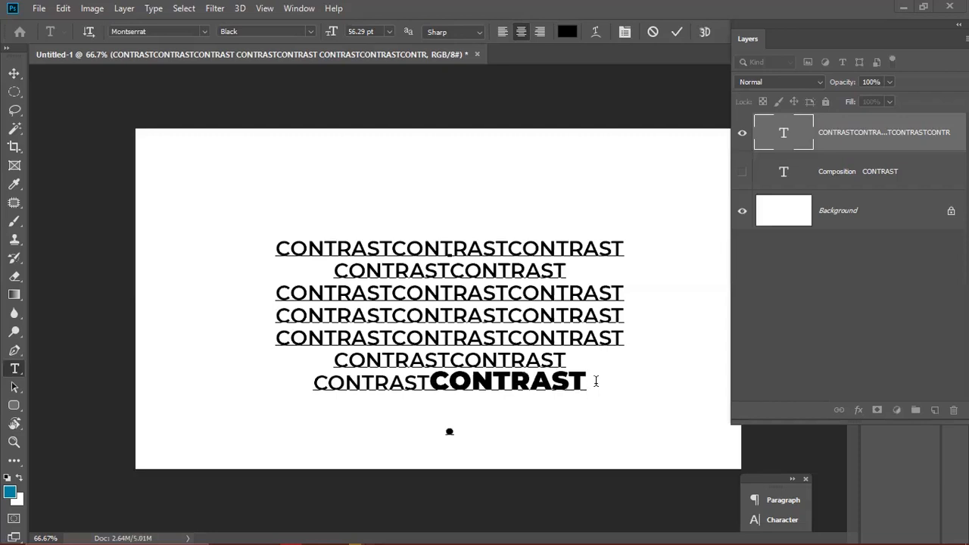
key(BackSpace)
text(>)
key(Up)
text(CTRL )
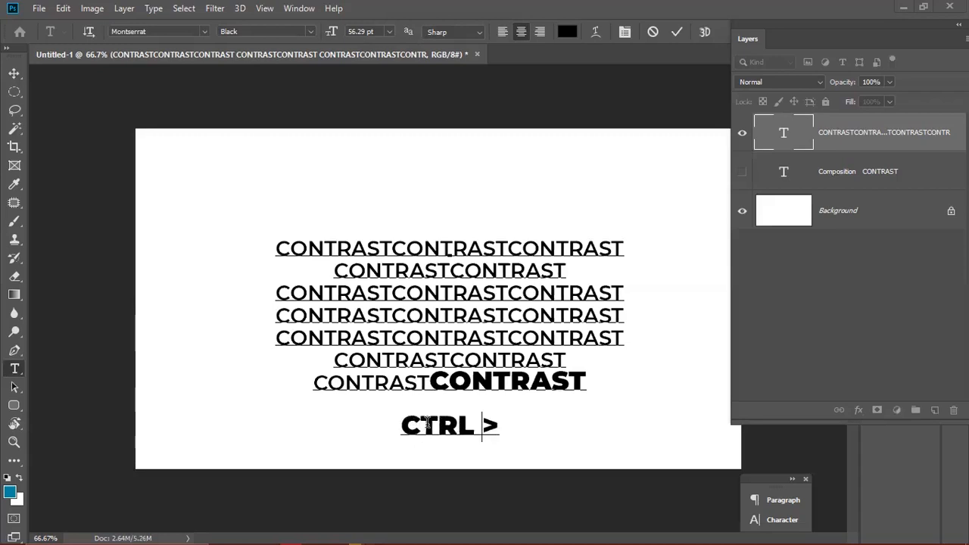
text(= SHIFT )
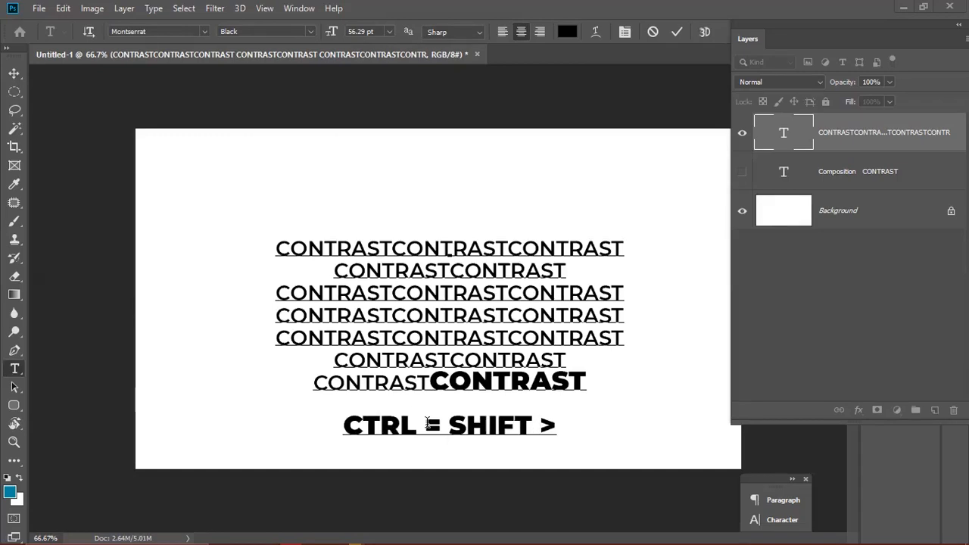
text(+)
click(427, 422)
key(BackSpace)
text(+)
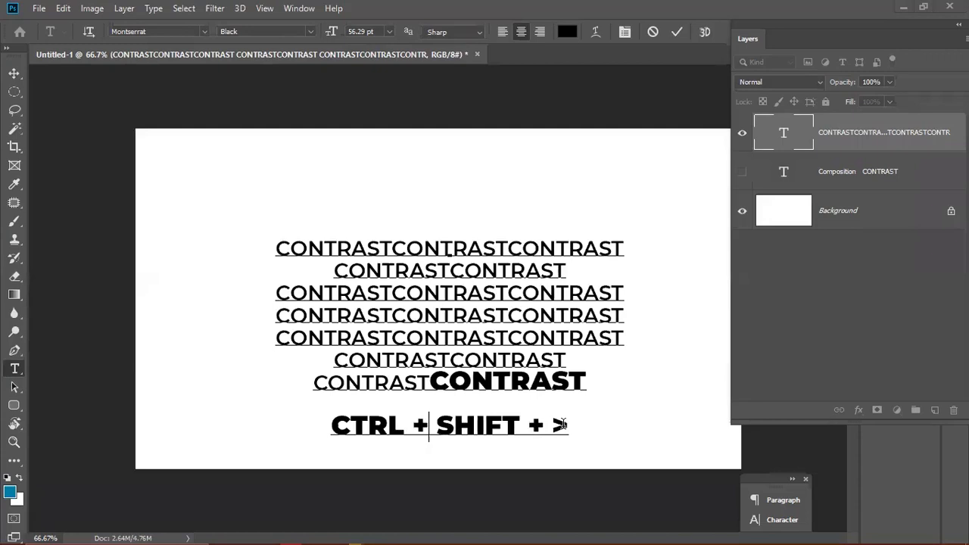
click(600, 412)
text(/)
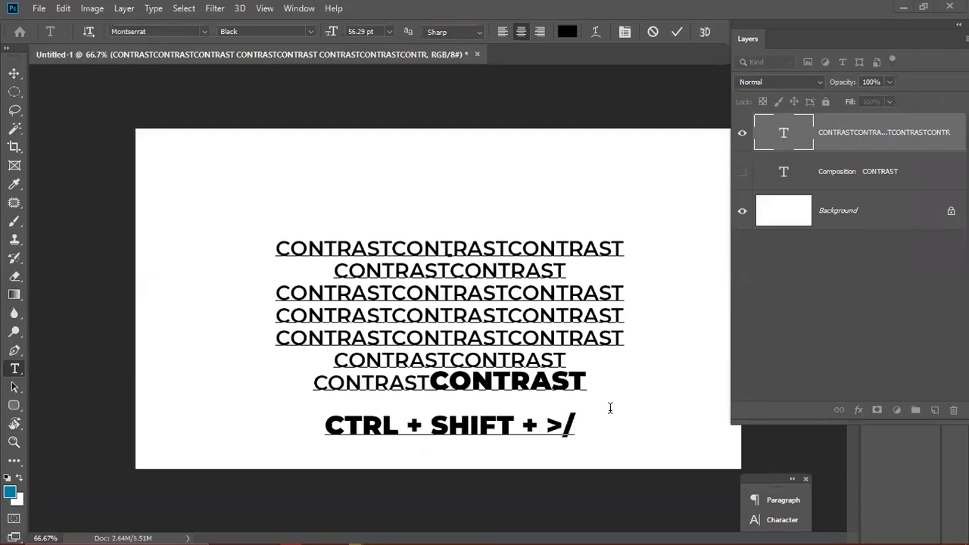
text(<)
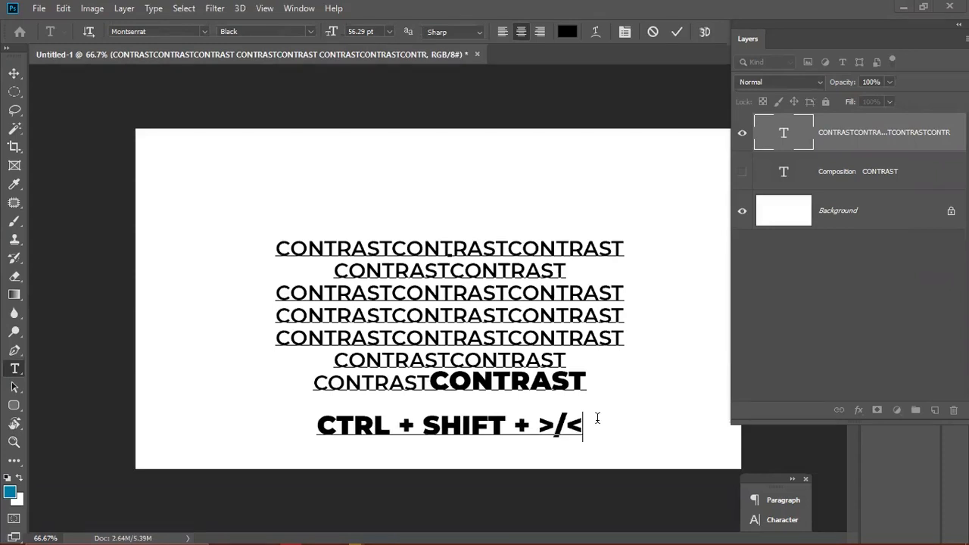
drag(591, 424, 256, 437)
key(BackSpace)
key(BackSpace)
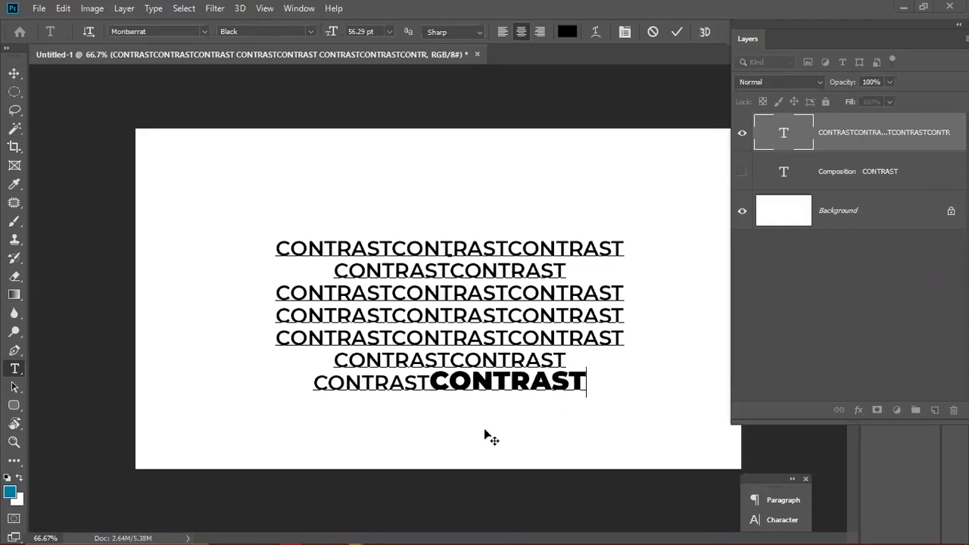
- Commit the CONTRAST text and display the finished stack in Full Screen Mode on black
click(677, 33)
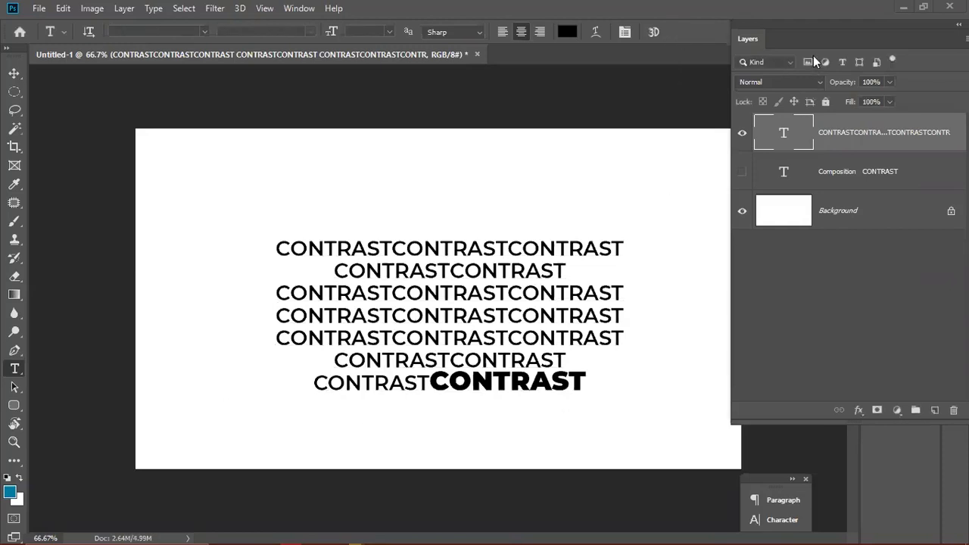
drag(790, 23, 855, 28)
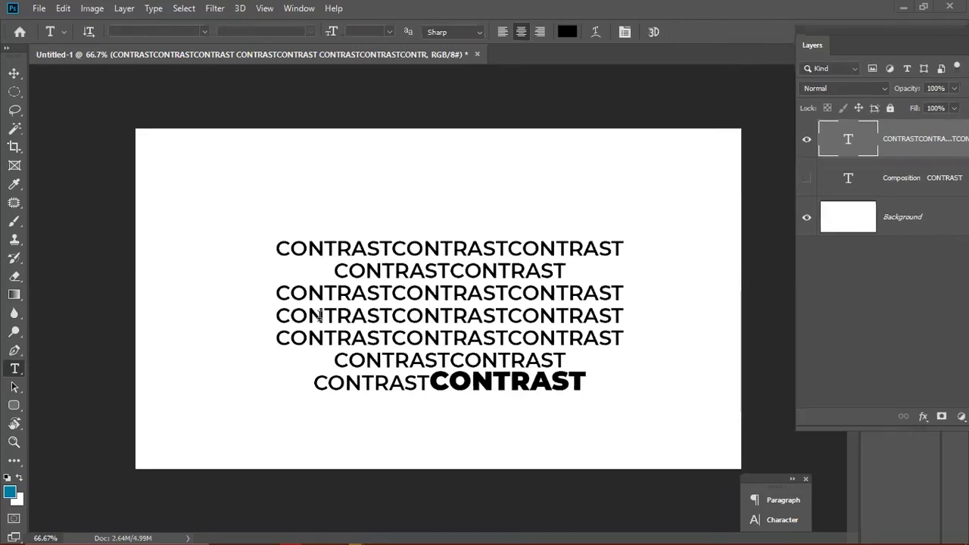
scroll(536, 249, down, 3)
scroll(535, 356, up, 3)
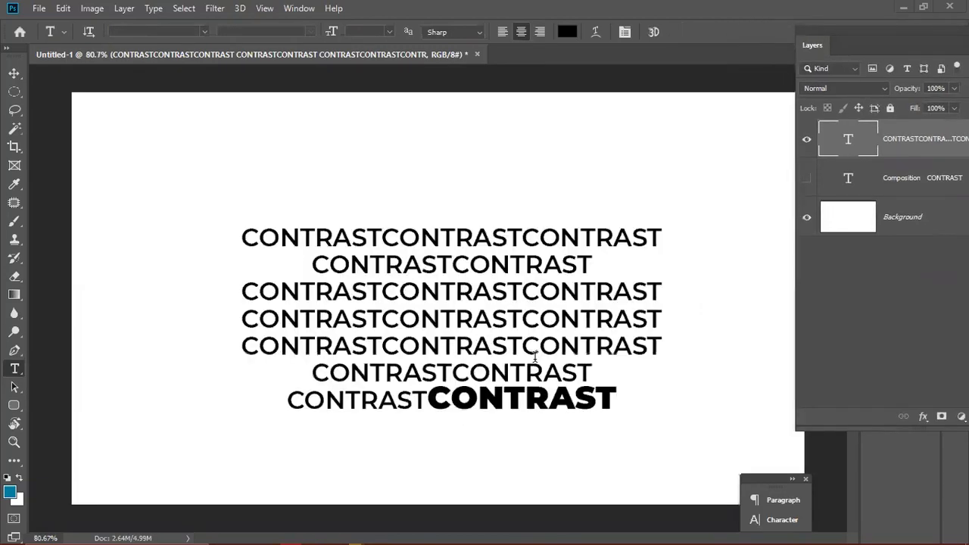
key(f)
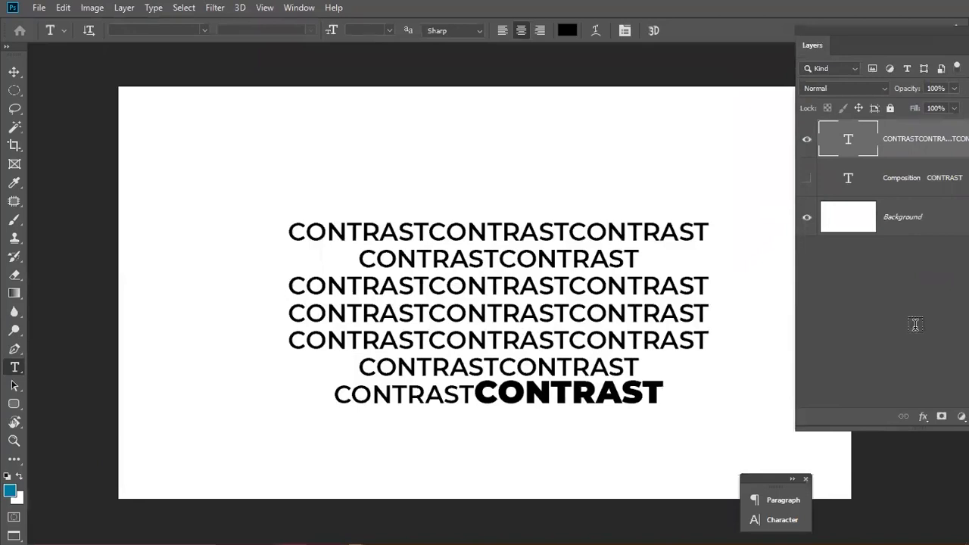
key(f)
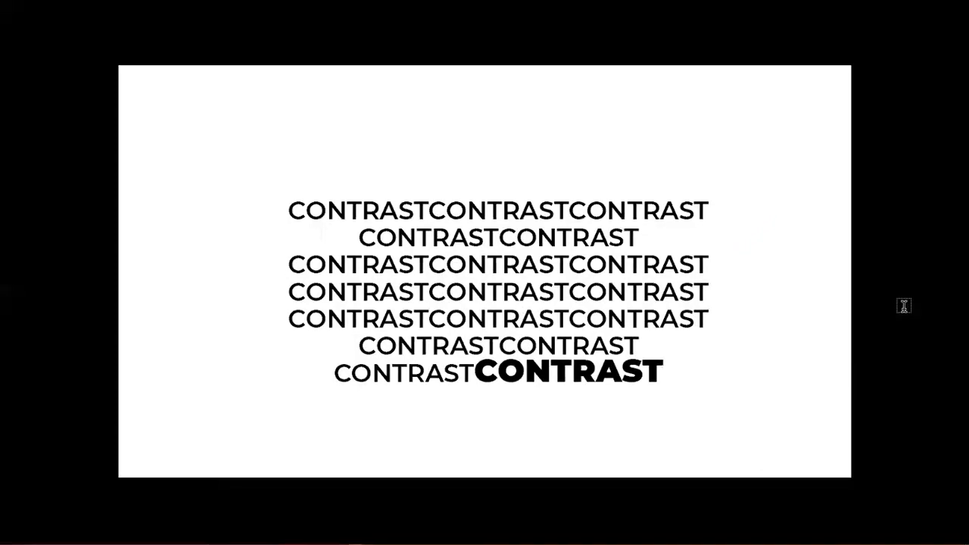
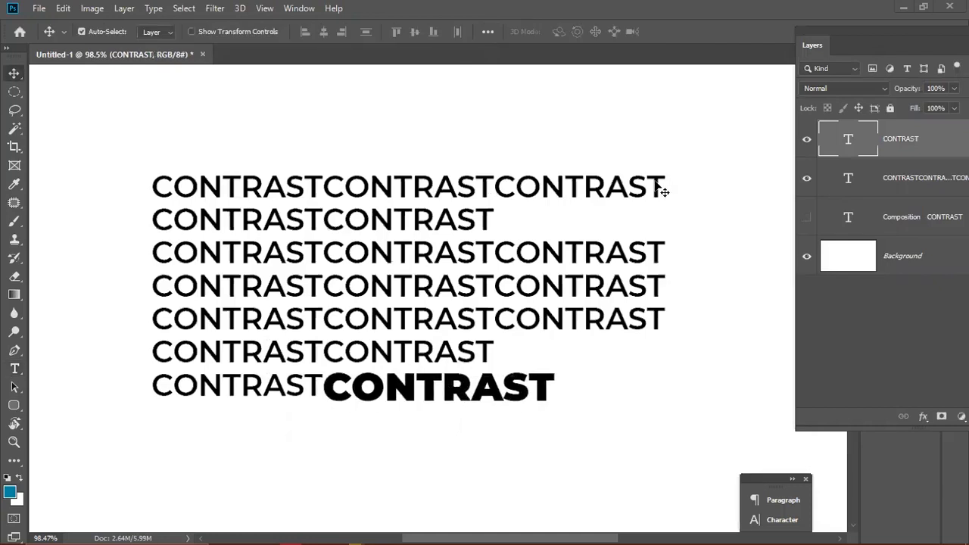
- Select only the text layer with the repeated CONTRAST rows, not the bold word's layer
click(106, 157)
drag(124, 180, 658, 409)
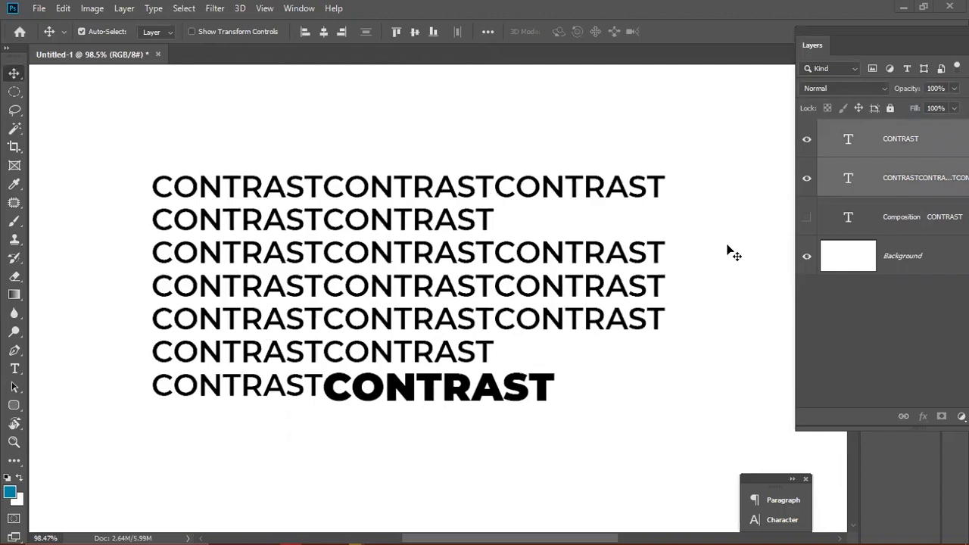
click(653, 299)
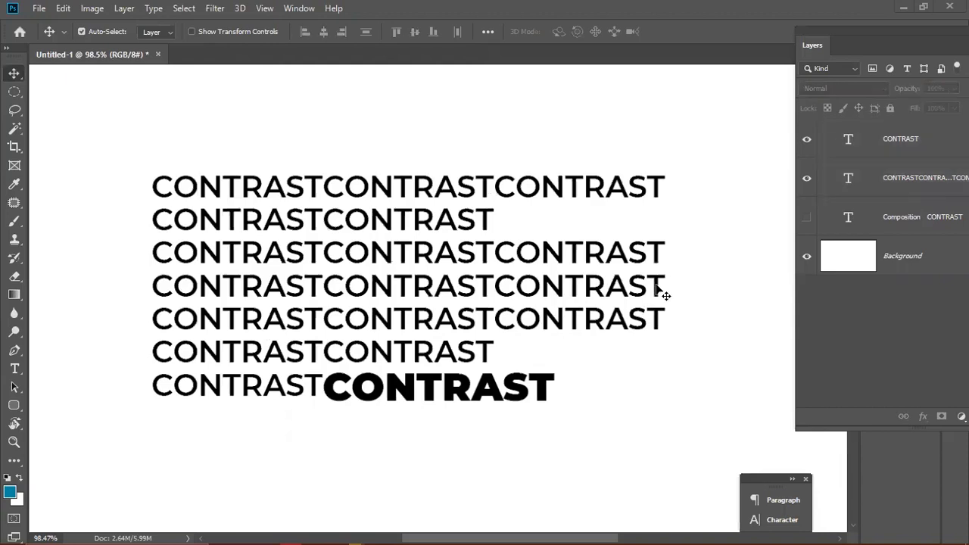
click(656, 289)
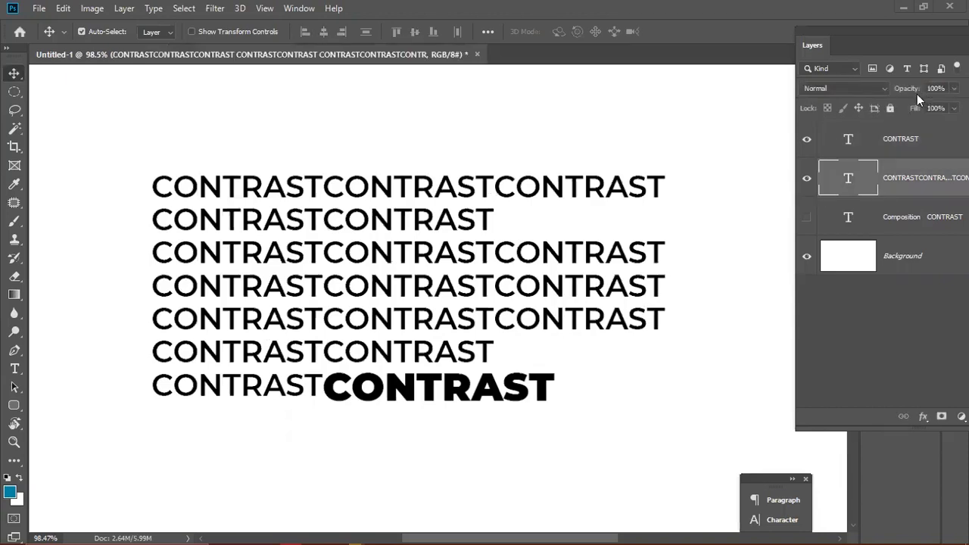
- Set the CONTRAST rows layer to 62% opacity, then hide and reshow it to compare
drag(904, 92, 855, 132)
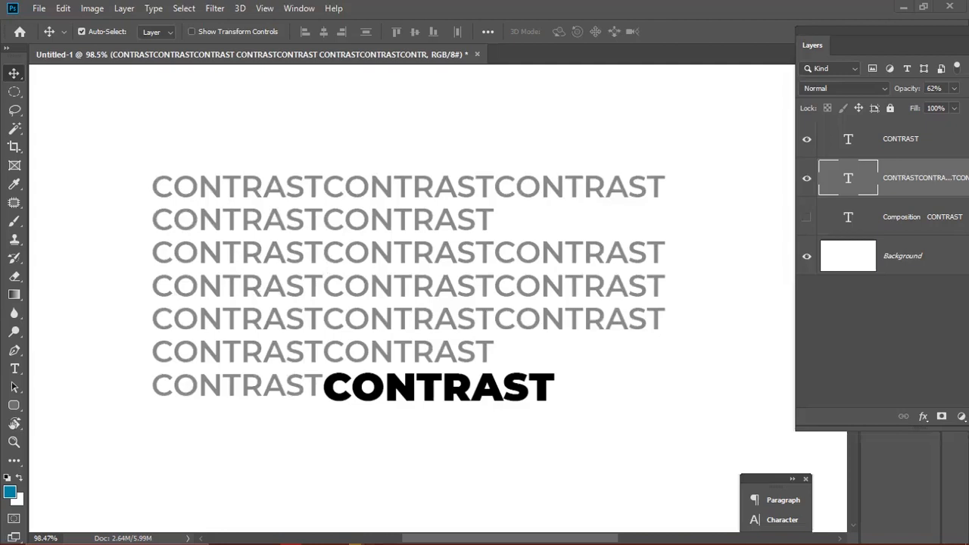
click(904, 152)
click(803, 187)
click(802, 181)
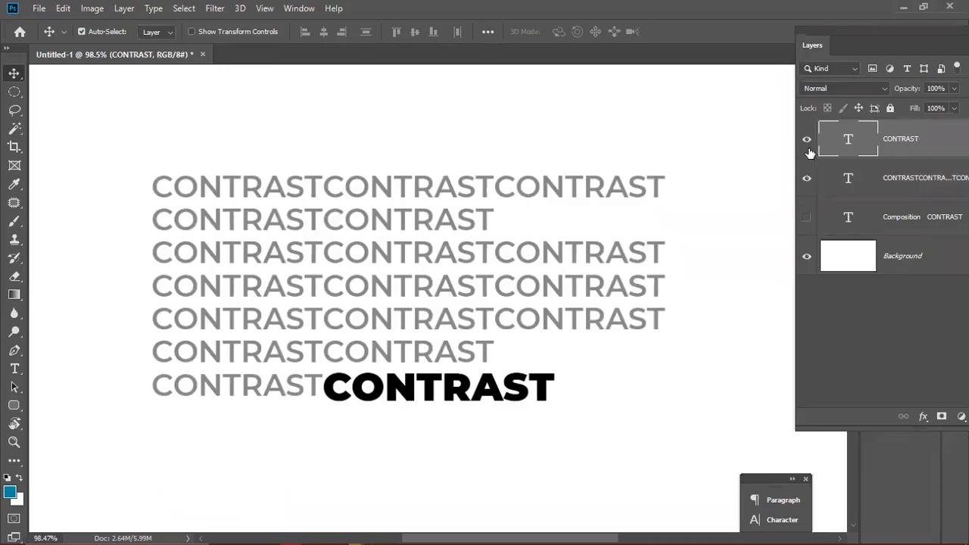
- Hide and reshow the bold black CONTRAST word to show its effect
click(807, 142)
click(806, 143)
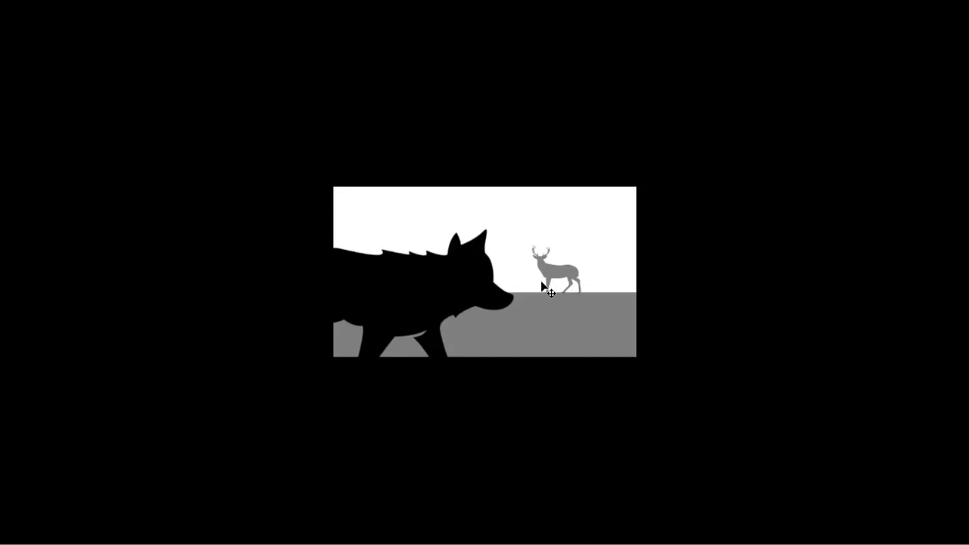
- Select the wolf silhouette, cancel a trial resize, and nudge it left
click(469, 282)
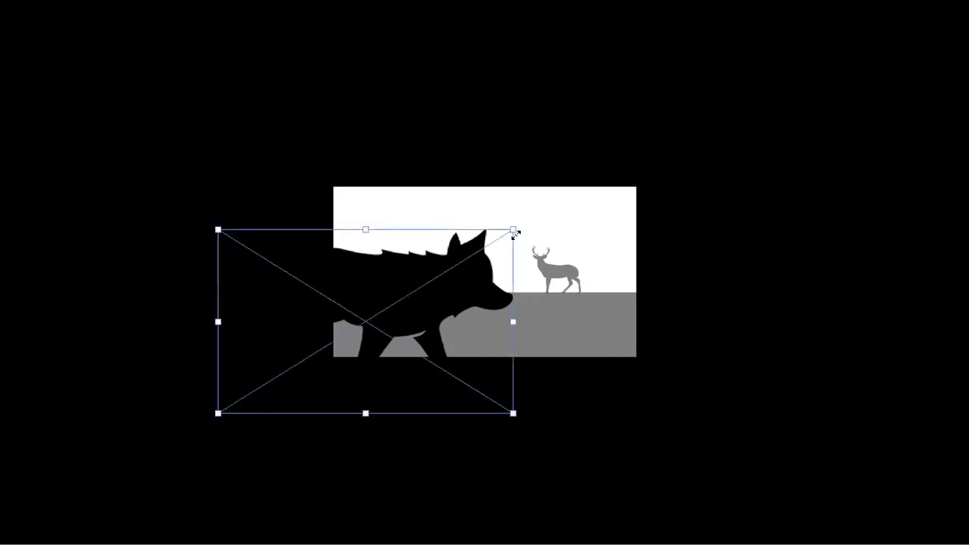
drag(526, 226, 518, 227)
key(Escape)
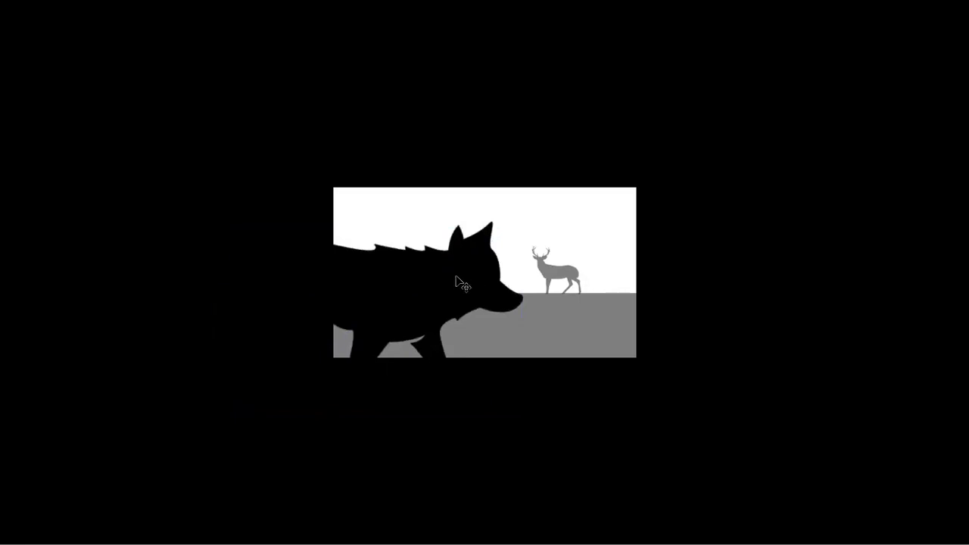
key(shift+Left)
key(shift+Left)
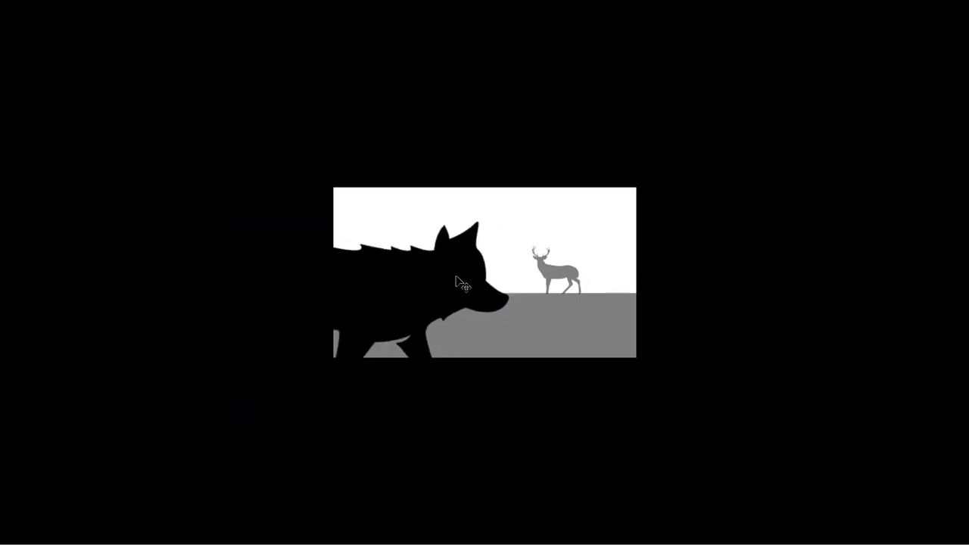
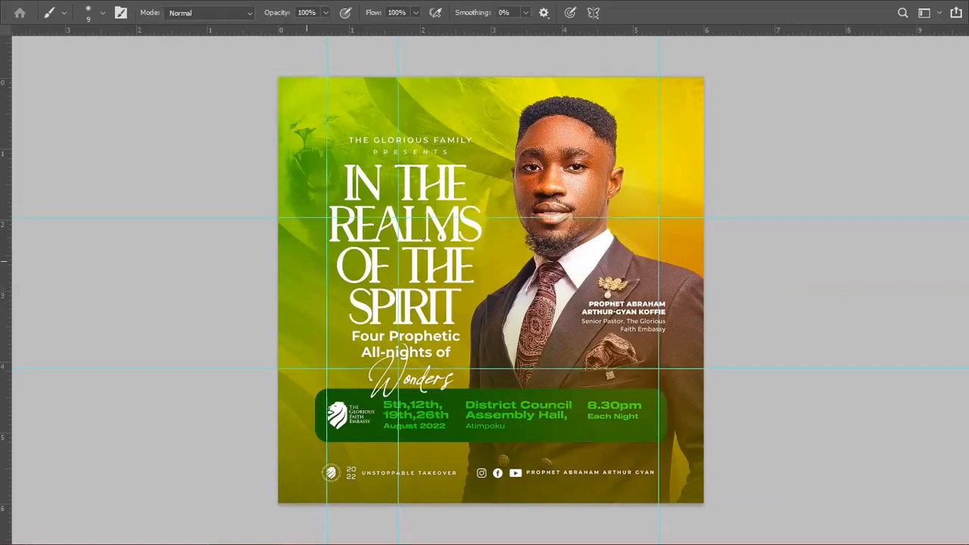
- Reposition two vertical and two horizontal guides into thirds of the flyer, removing an extra vertical guide
key(v)
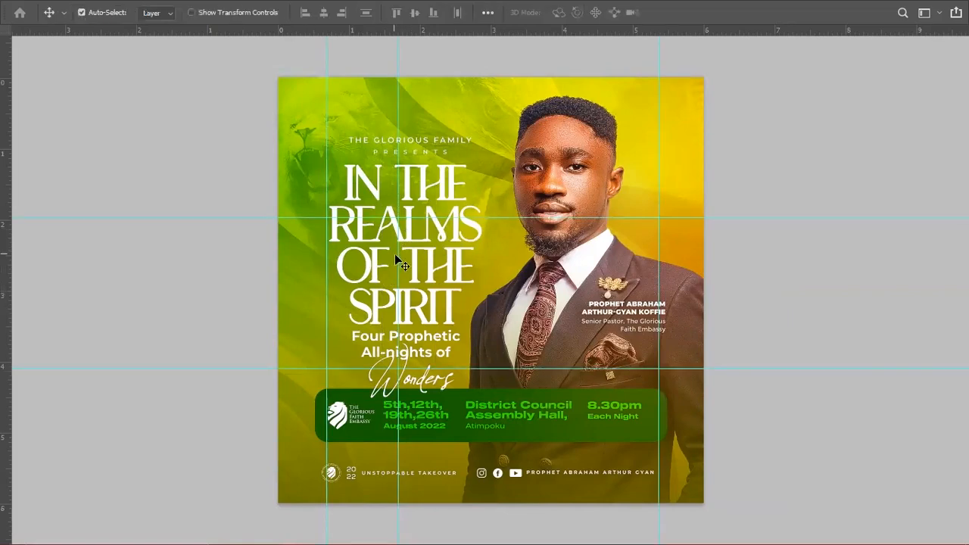
drag(398, 266, 492, 287)
drag(658, 239, 632, 261)
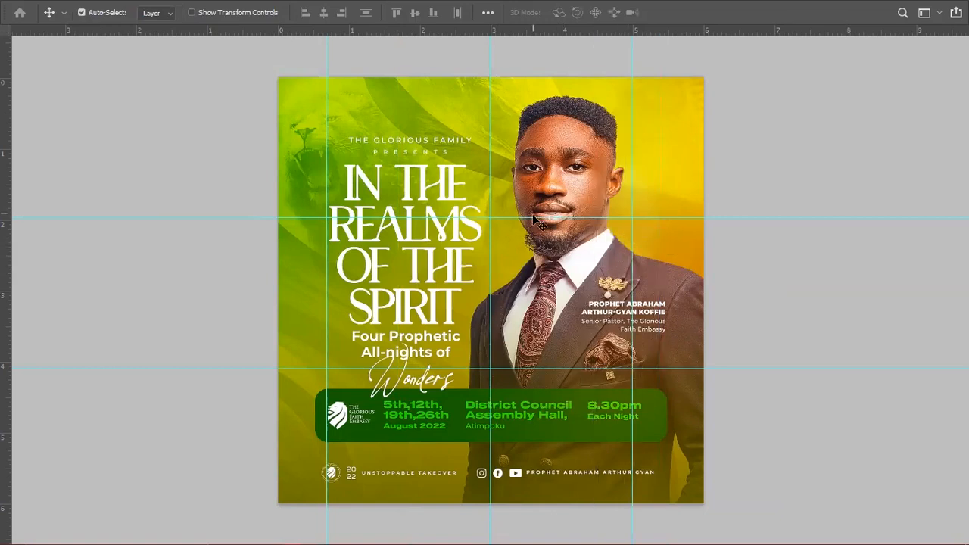
drag(532, 217, 532, 191)
drag(504, 371, 505, 373)
drag(502, 191, 512, 243)
drag(633, 302, 968, 295)
drag(492, 306, 572, 302)
drag(327, 293, 408, 291)
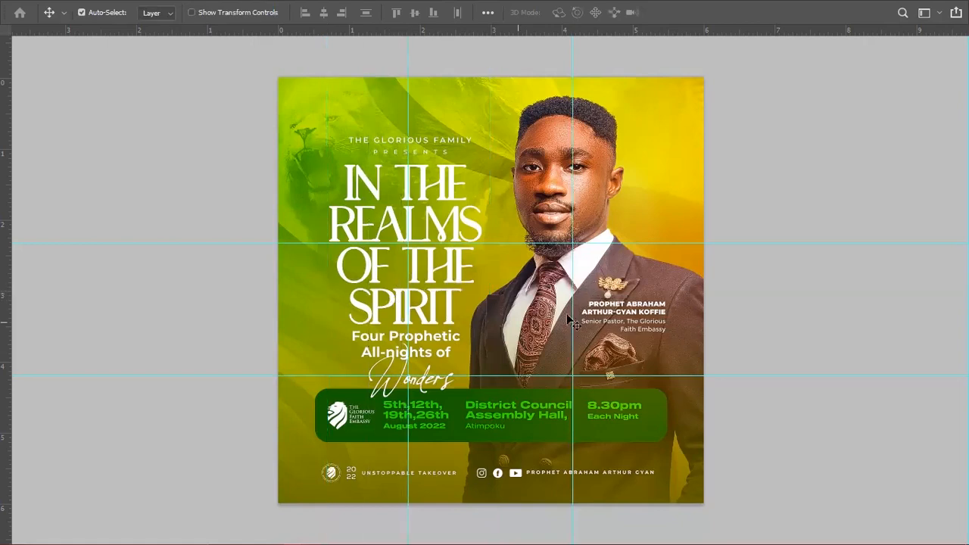
drag(475, 376, 480, 385)
drag(483, 244, 481, 230)
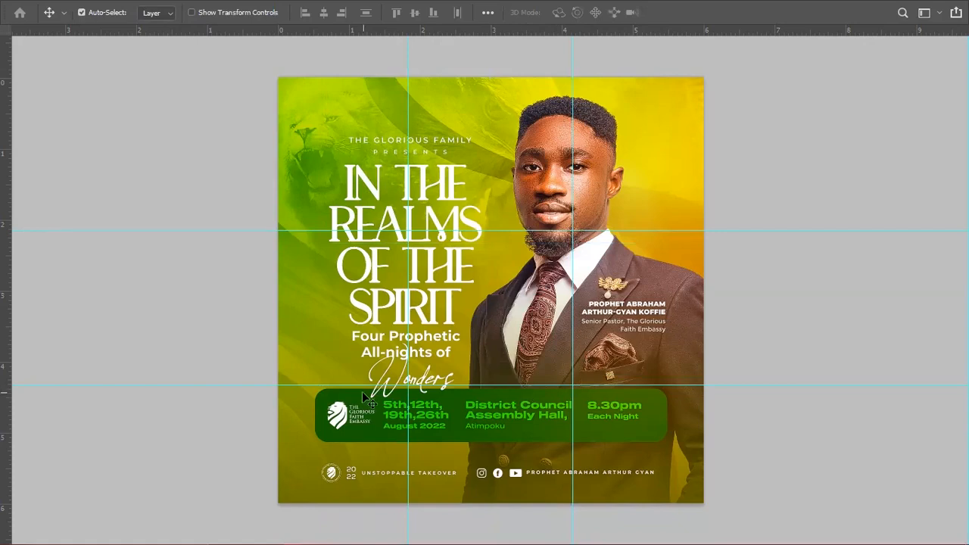
- Paint white brush strokes along a vertical guide and the upper horizontal guide
key(b)
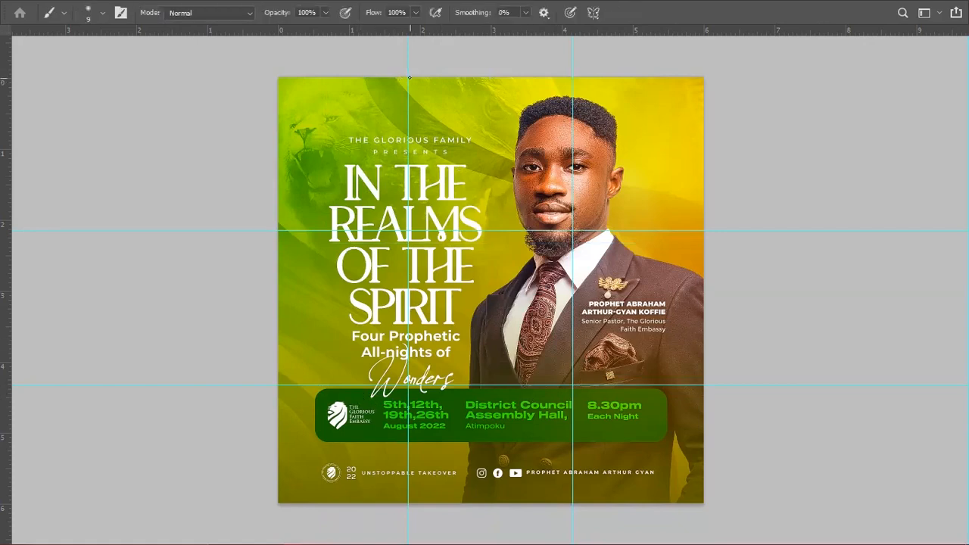
drag(409, 74, 413, 288)
key(space)
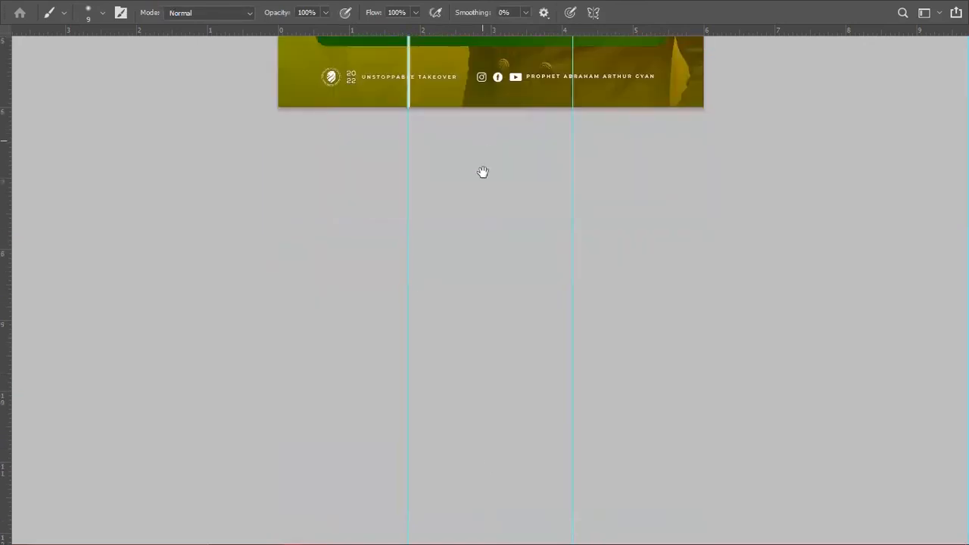
drag(483, 172, 493, 529)
drag(292, 246, 218, 212)
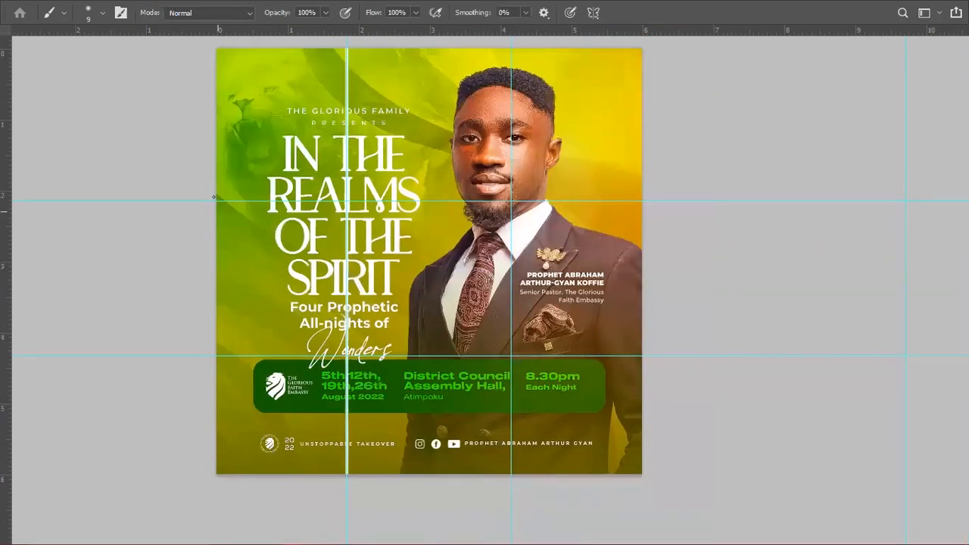
drag(215, 200, 640, 201)
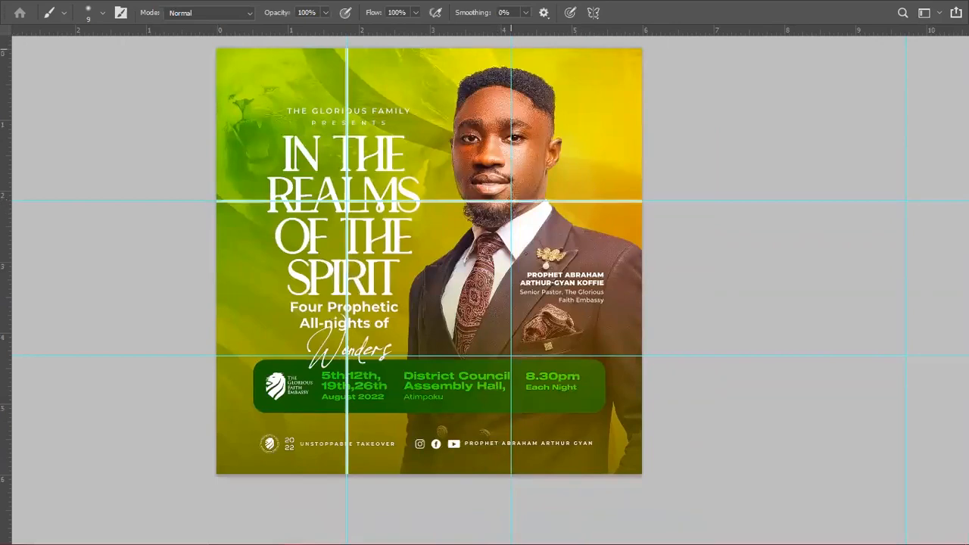
- Paint white lines along the other vertical and the lower horizontal guide, then hide the guides
scroll(511, 135, up, 2)
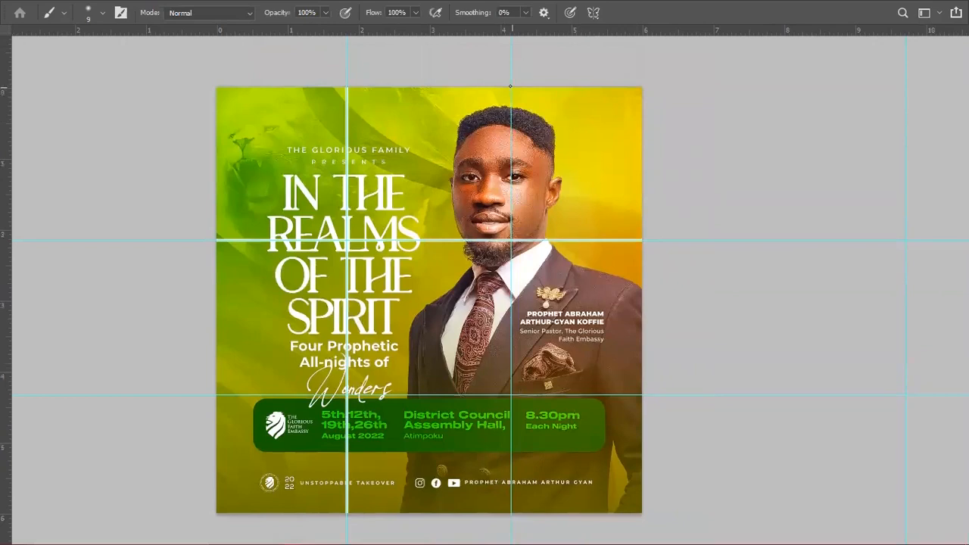
drag(511, 86, 511, 517)
scroll(508, 484, down, 9)
drag(423, 131, 504, 388)
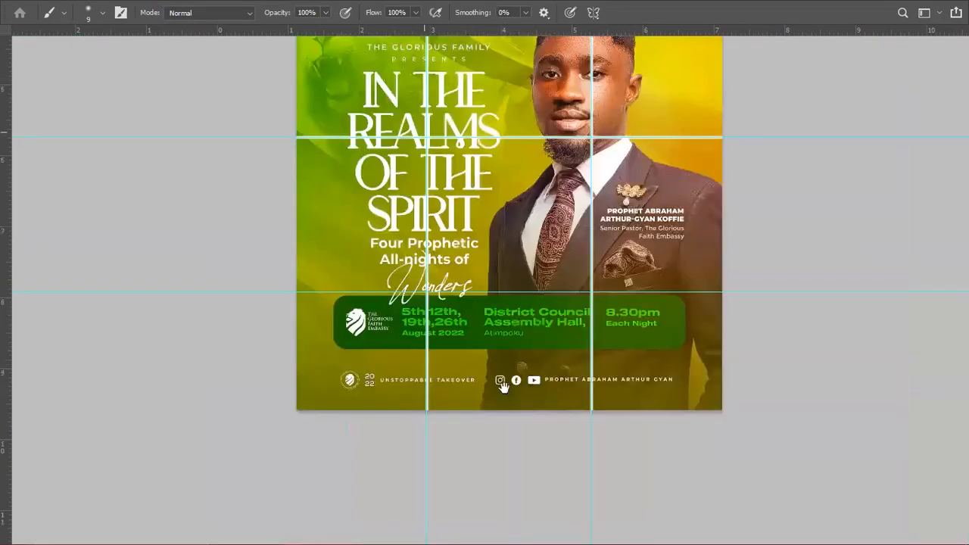
drag(295, 291, 530, 304)
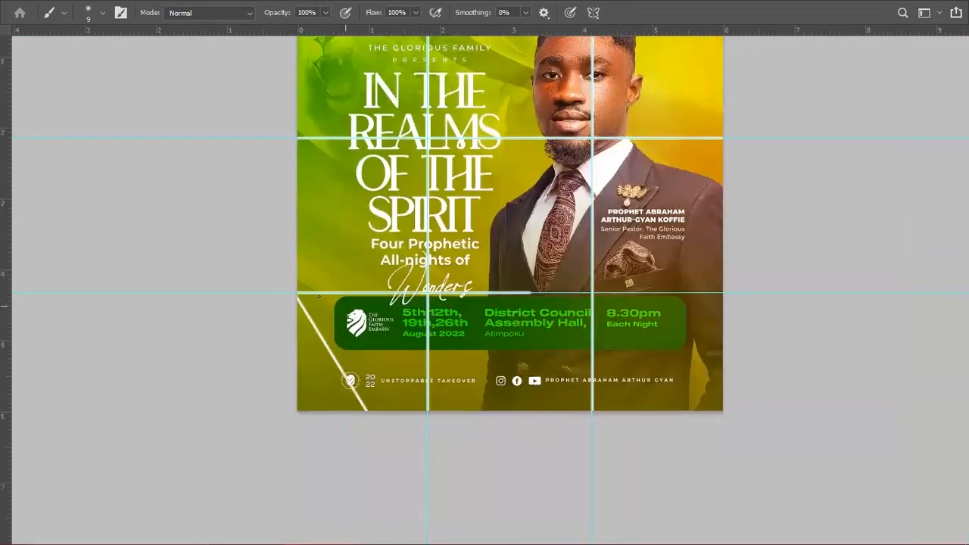
key(ctrl+z)
drag(296, 293, 729, 285)
drag(570, 234, 555, 361)
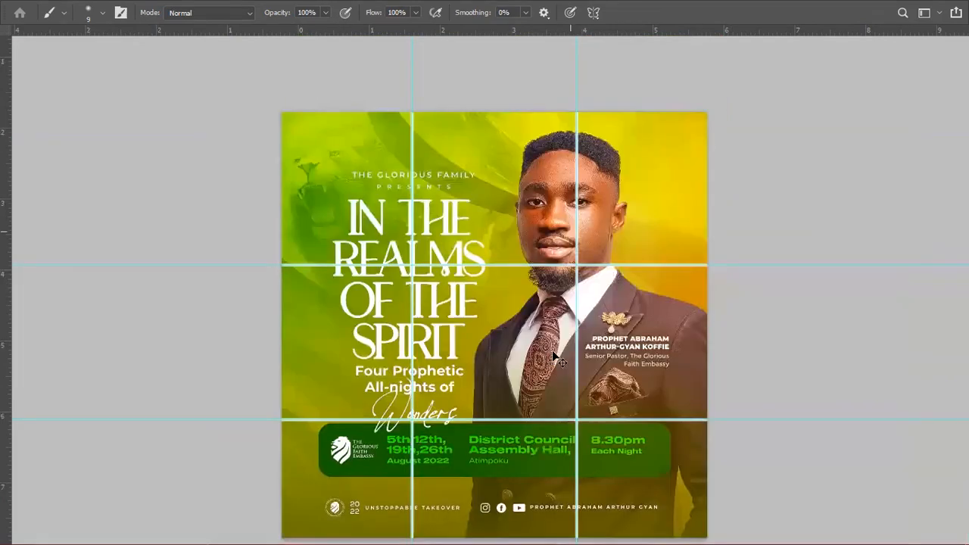
key(ctrl+semicolon)
- Clear the white grid strokes from the flyer with select all and deselect
key(v)
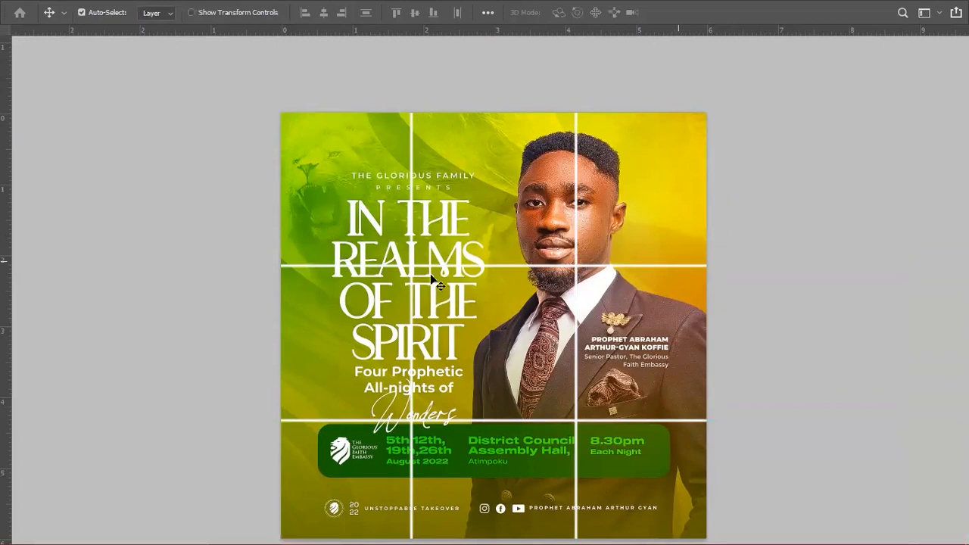
drag(703, 334, 705, 189)
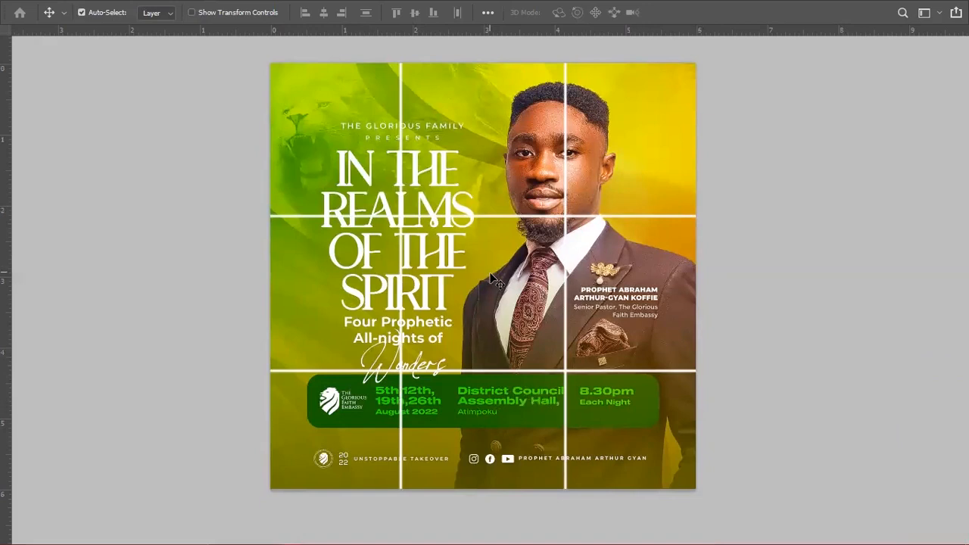
key(ctrl+a)
key(ctrl+d)
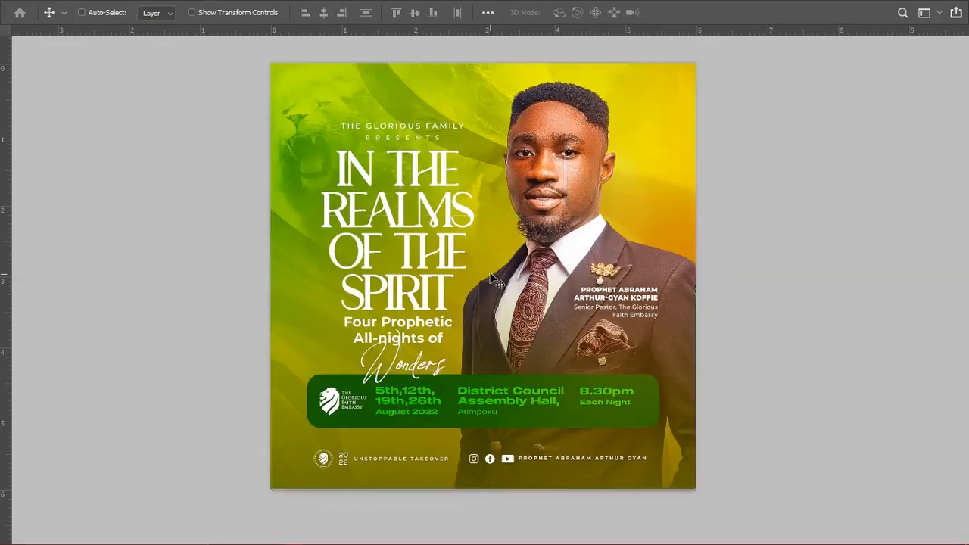
key(ctrl+minus)
key(ctrl+minus)
key(ctrl+minus)
key(ctrl+minus)
key(ctrl+minus)
key(ctrl+minus)
key(ctrl+minus)
key(ctrl+minus)
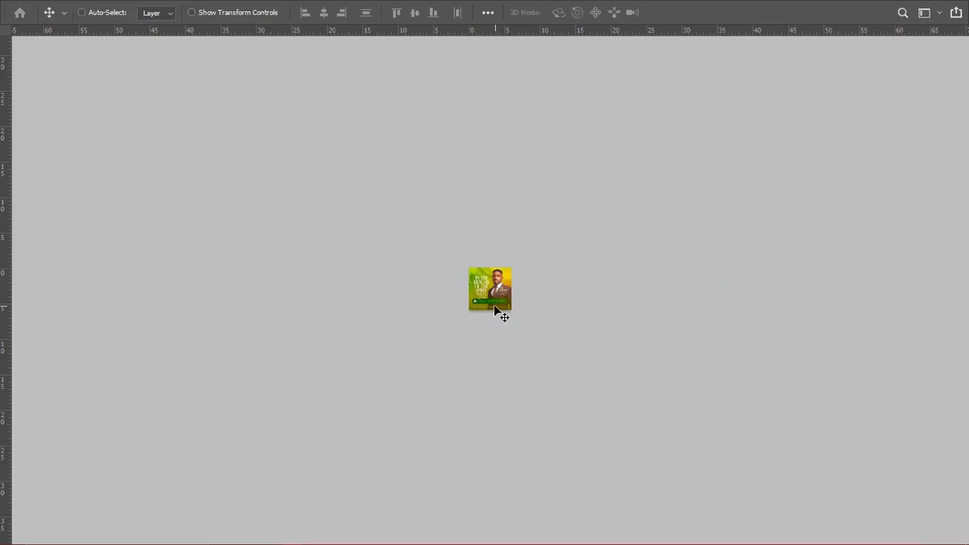
key(ctrl+0)
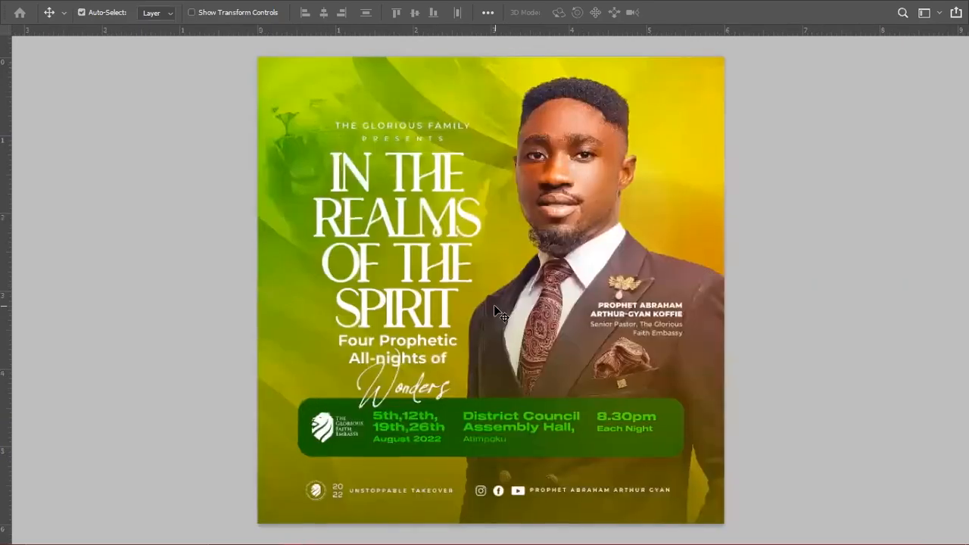
scroll(496, 310, down, 1)
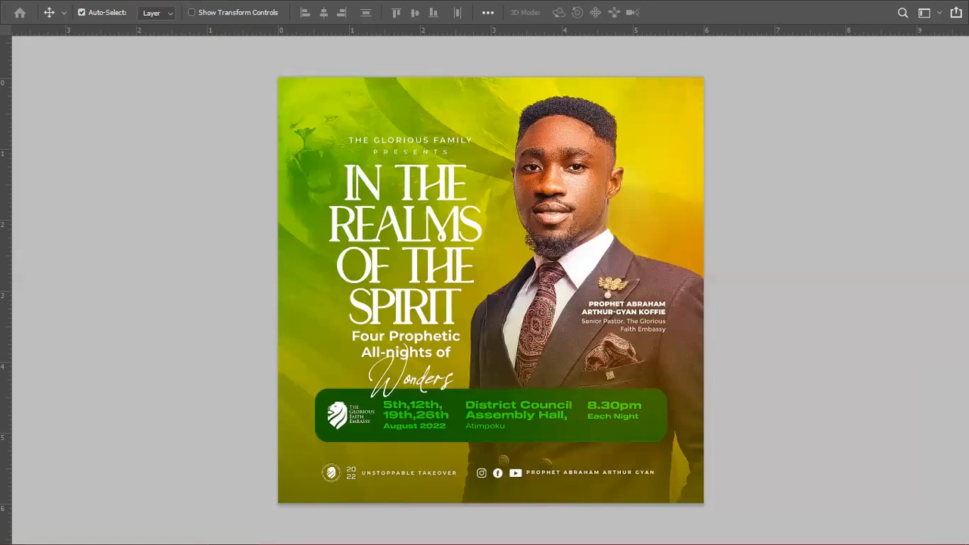
- Place the orange Faith-Up flyer over the green one, then add a new black-filled layer
drag(258, 491, 505, 382)
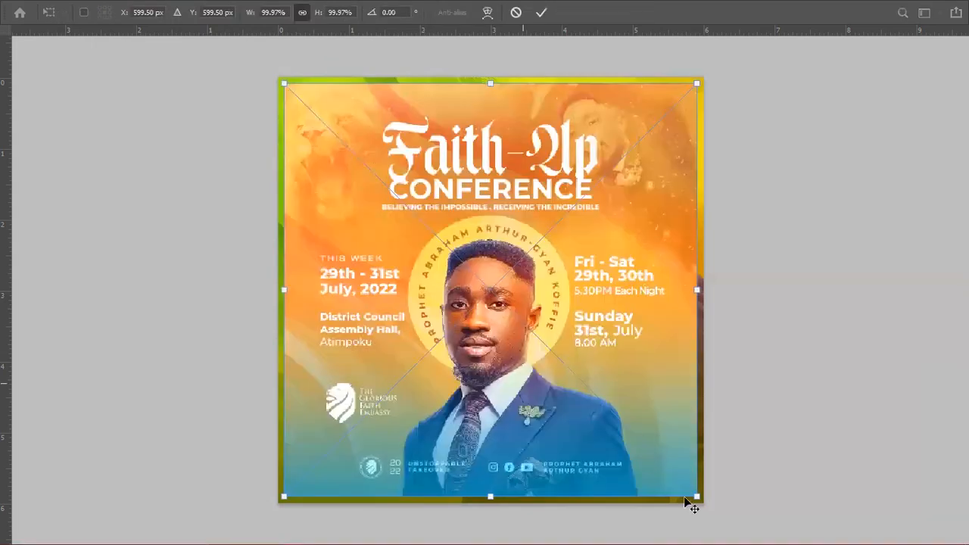
key(Return)
key(ctrl+t)
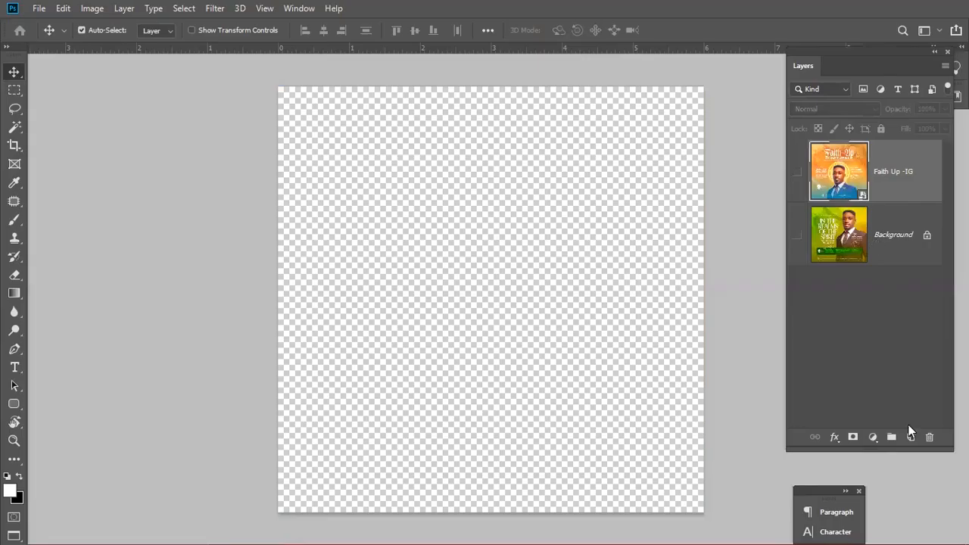
click(909, 437)
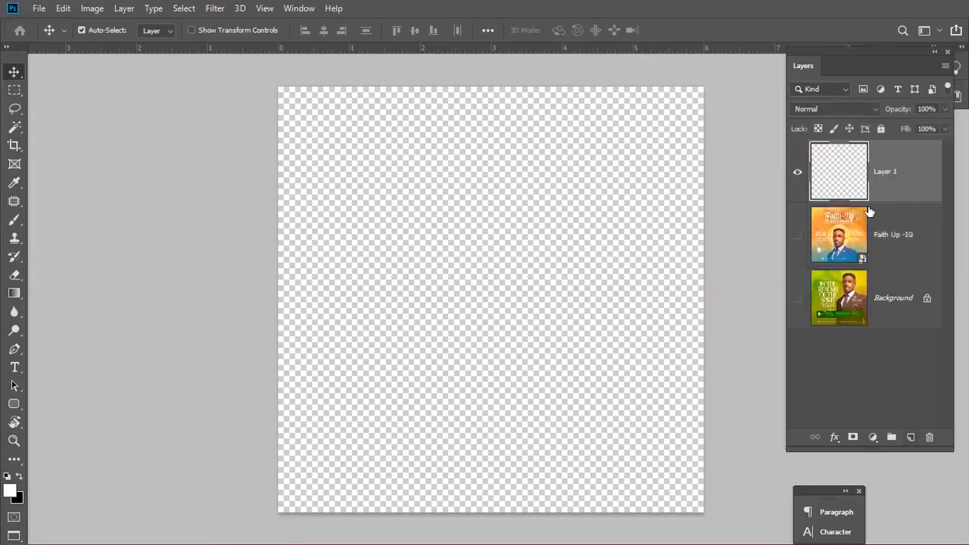
key(ctrl+BackSpace)
- Type the white title 'Faith' / 'Furnace Conference' on the black canvas and nudge it right
key(t)
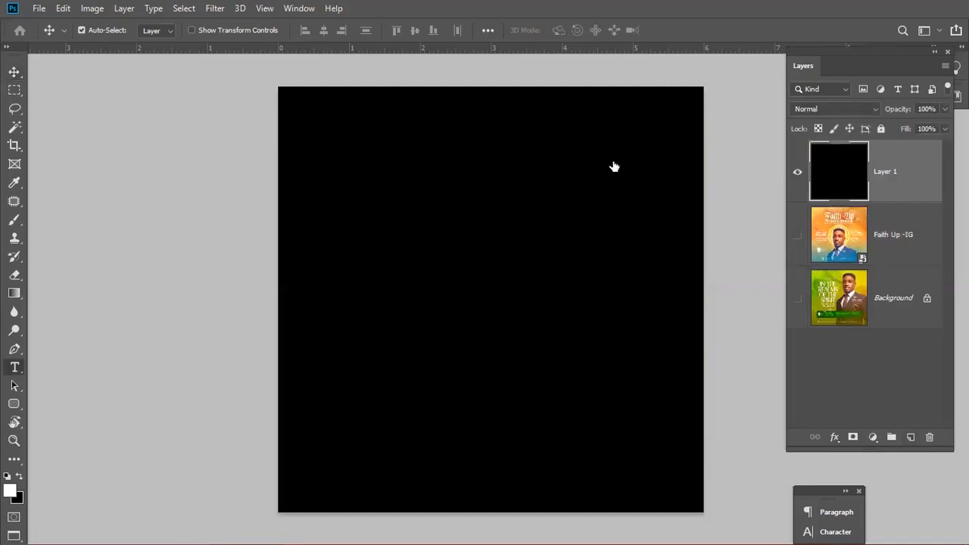
click(513, 276)
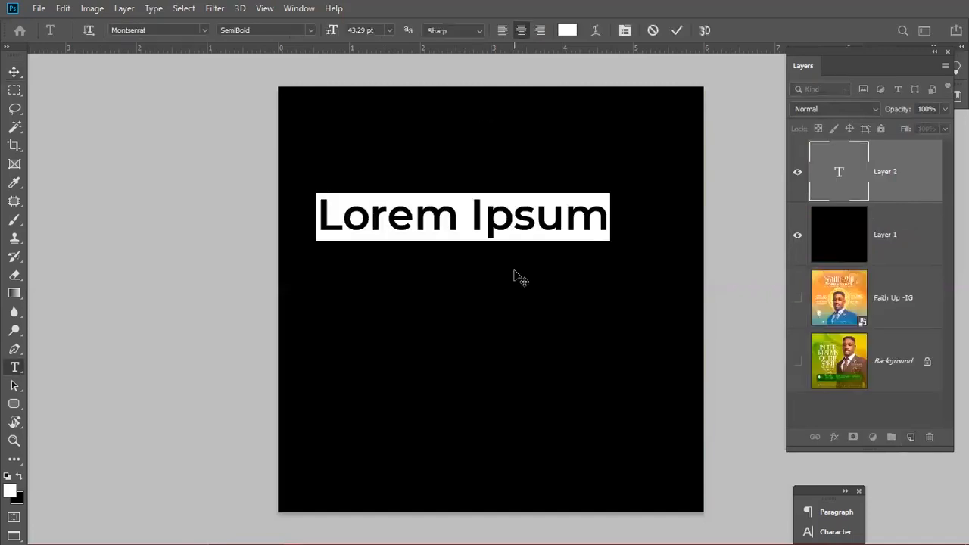
text(D)
key(BackSpace)
text(Fait)
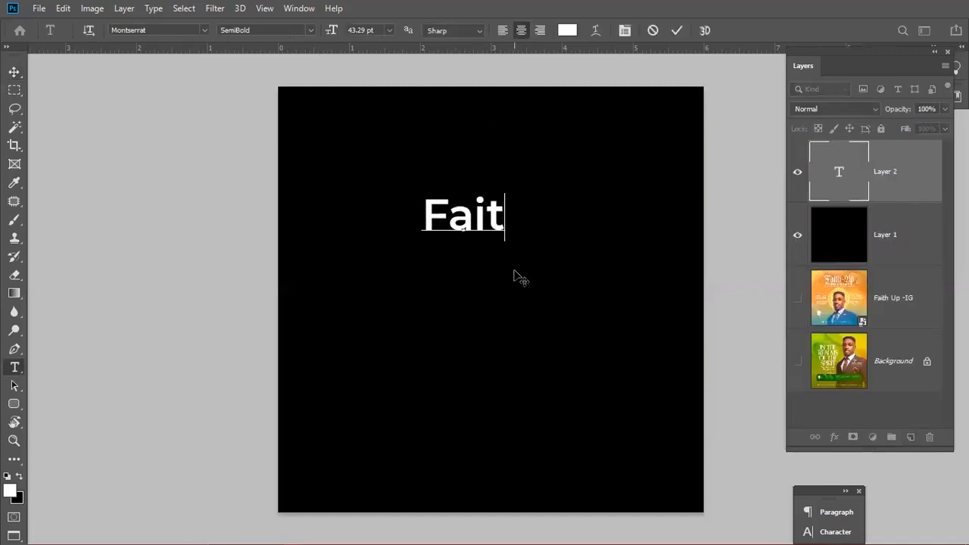
text(h)
key(Return)
text(Furnace Co)
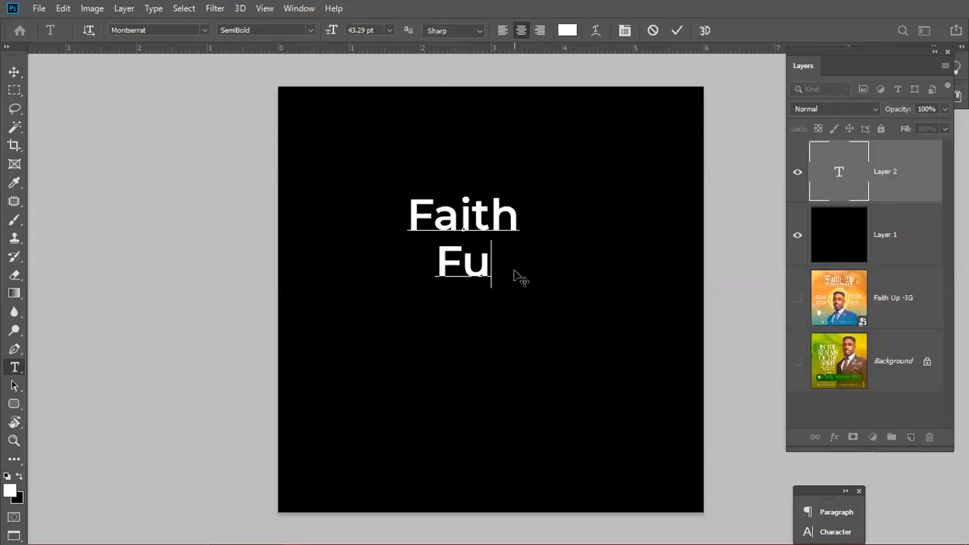
text(nference)
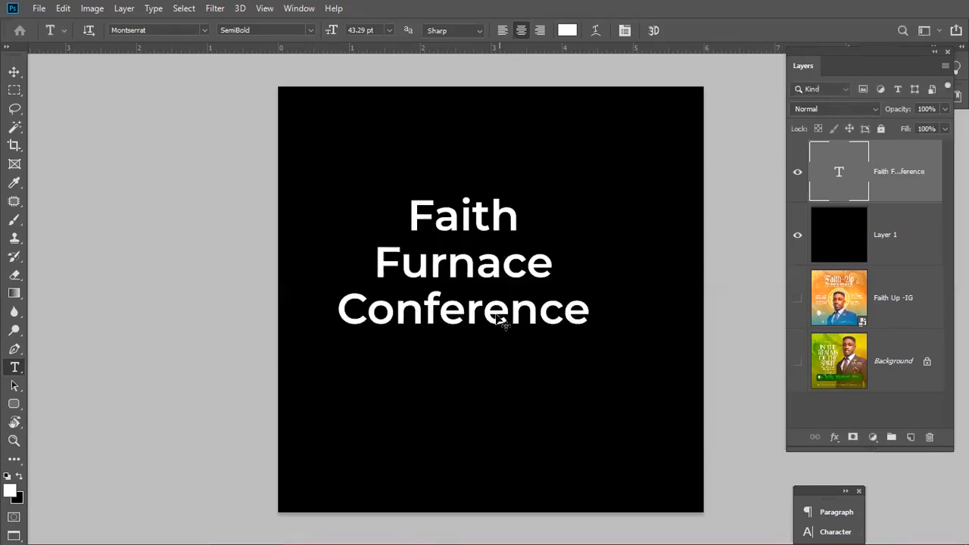
key(v)
drag(505, 261, 527, 257)
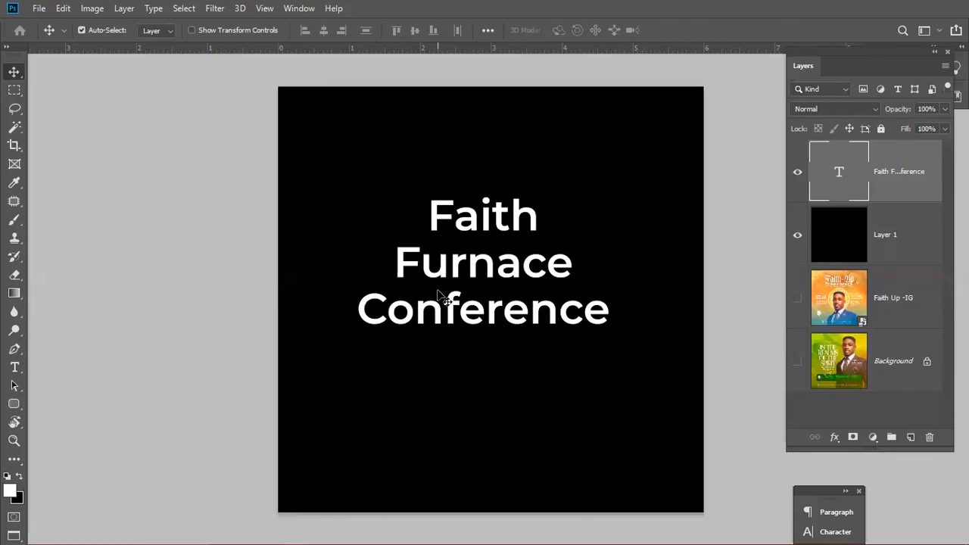
- Move the text formatting panel beside the canvas
scroll(438, 291, up, 1)
scroll(565, 360, down, 1)
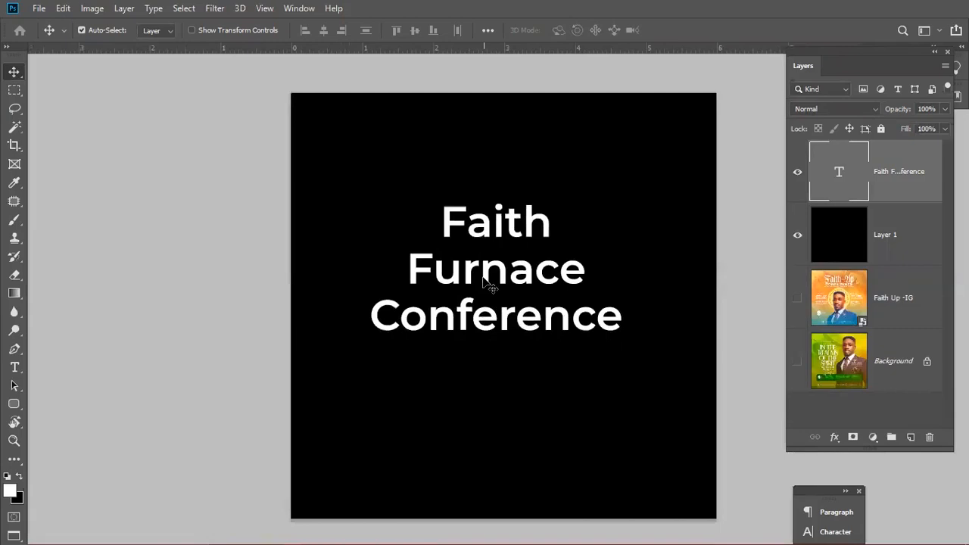
drag(825, 492, 168, 341)
drag(110, 115, 62, 64)
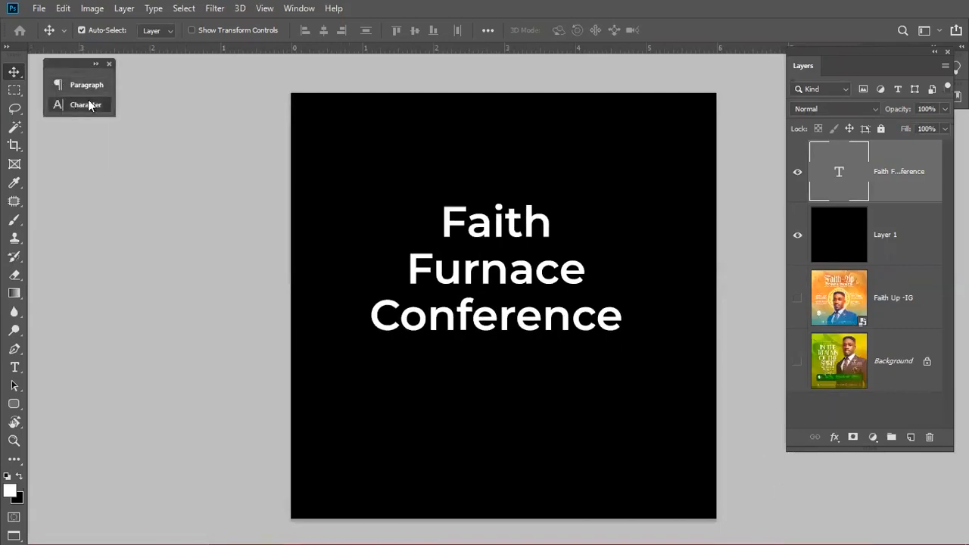
- Dock the Character panel beside the toolbar, hide the black layer and show the Faith Up flyer
click(89, 105)
double_click(115, 68)
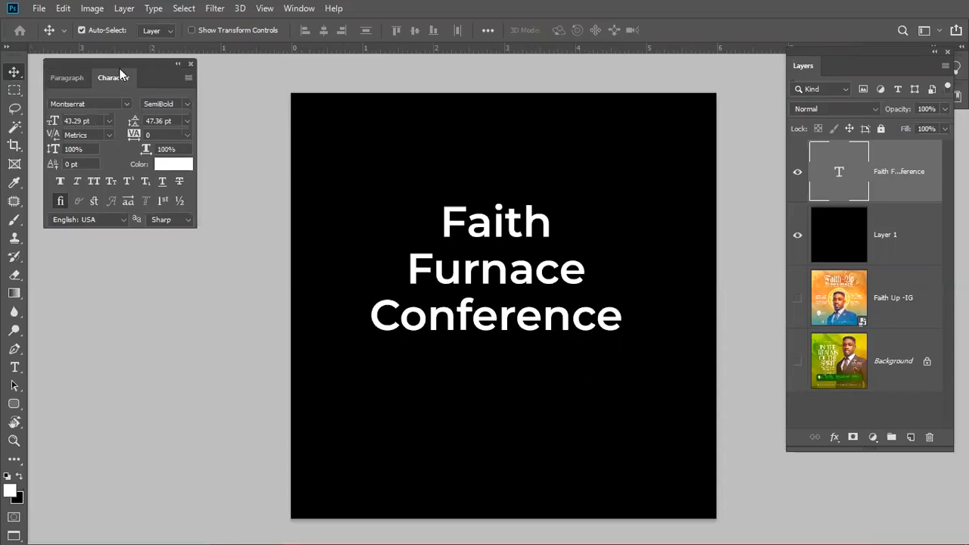
drag(81, 63, 102, 59)
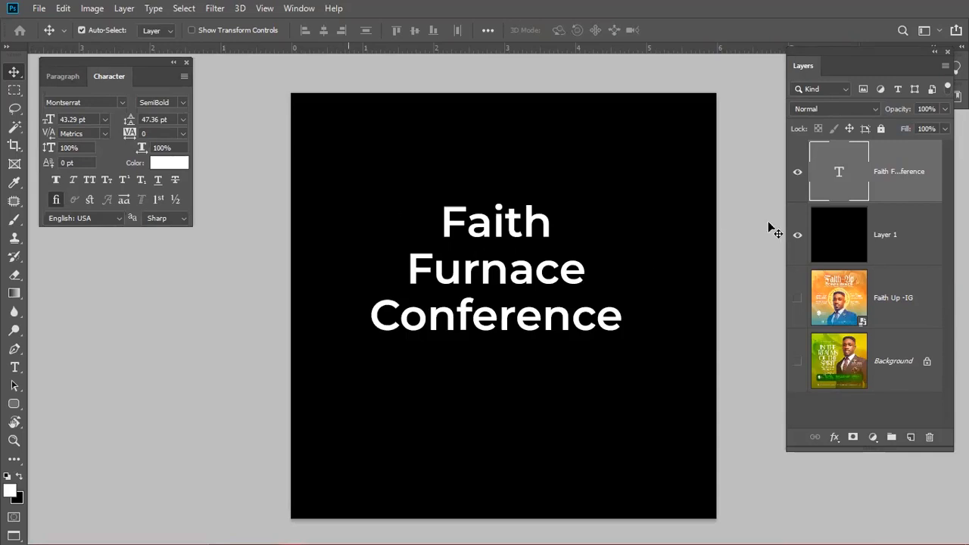
click(797, 236)
click(797, 298)
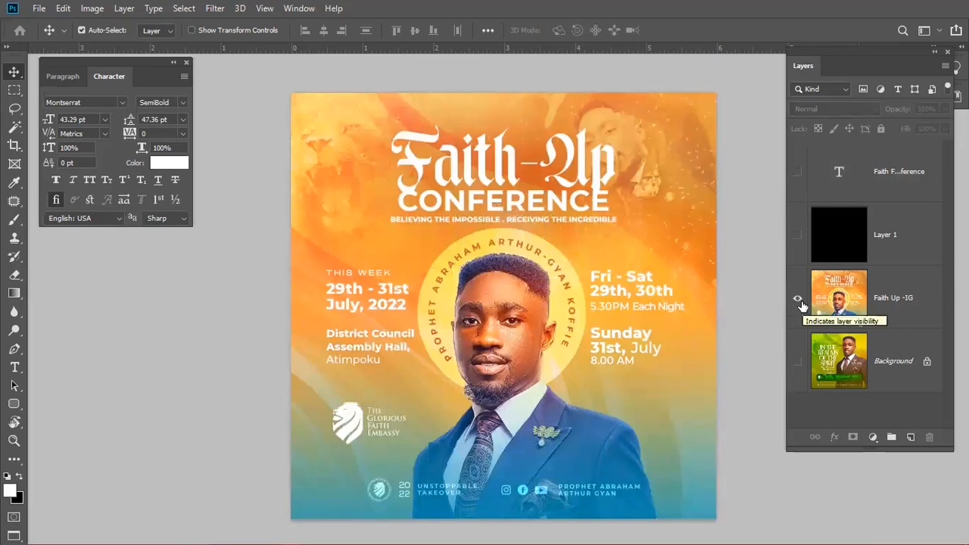
- Hide the Faith Up flyer, show the black layer again, and select the title text layer
alt+click(793, 189)
click(799, 239)
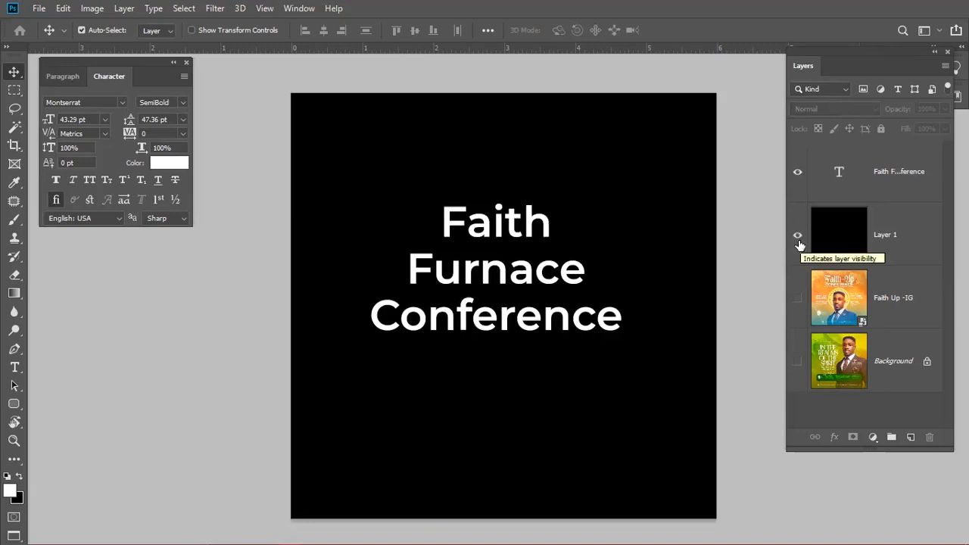
click(836, 194)
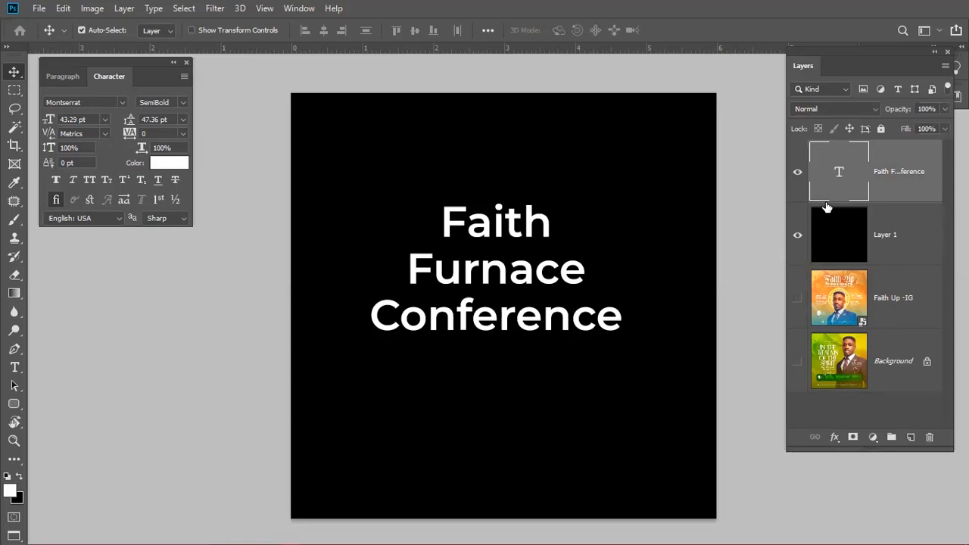
- Choose a rounded display font for the title and move the Character panel off screen
click(122, 103)
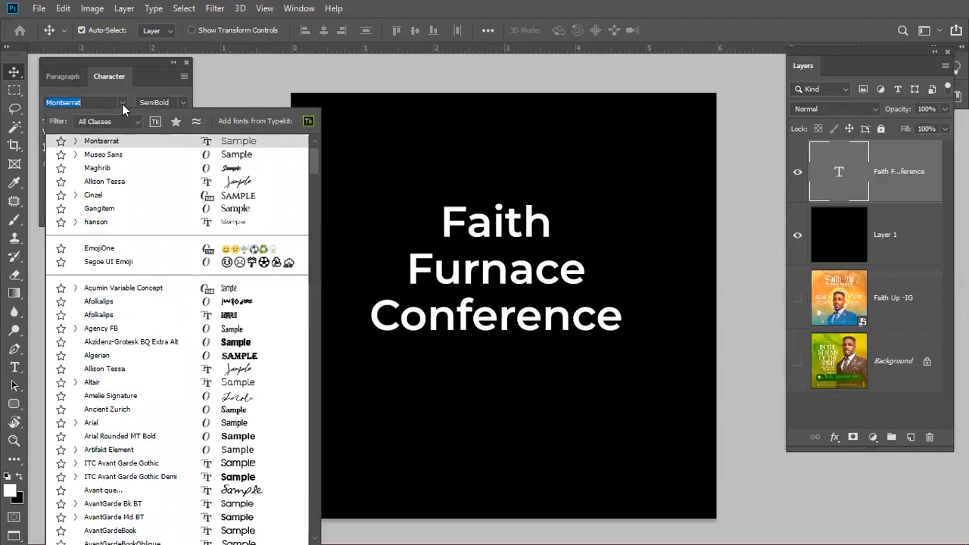
drag(118, 64, 0, 68)
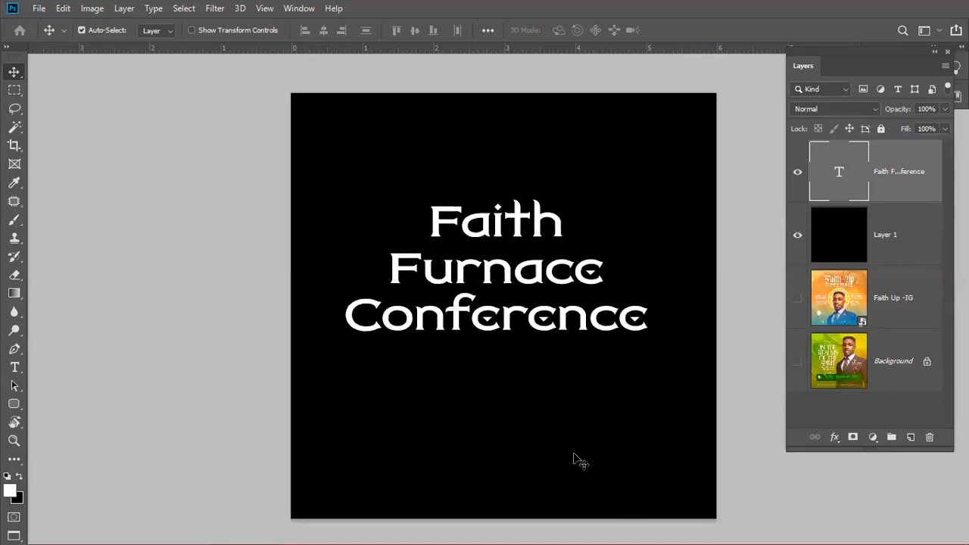
- Delete the Furnace and Conference lines so the title text reads only 'Faith'
key(t)
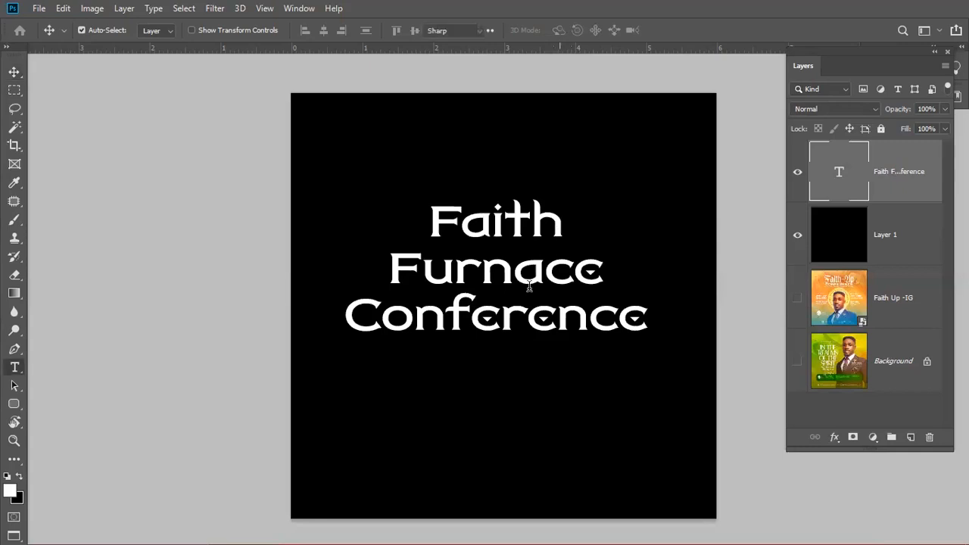
click(521, 277)
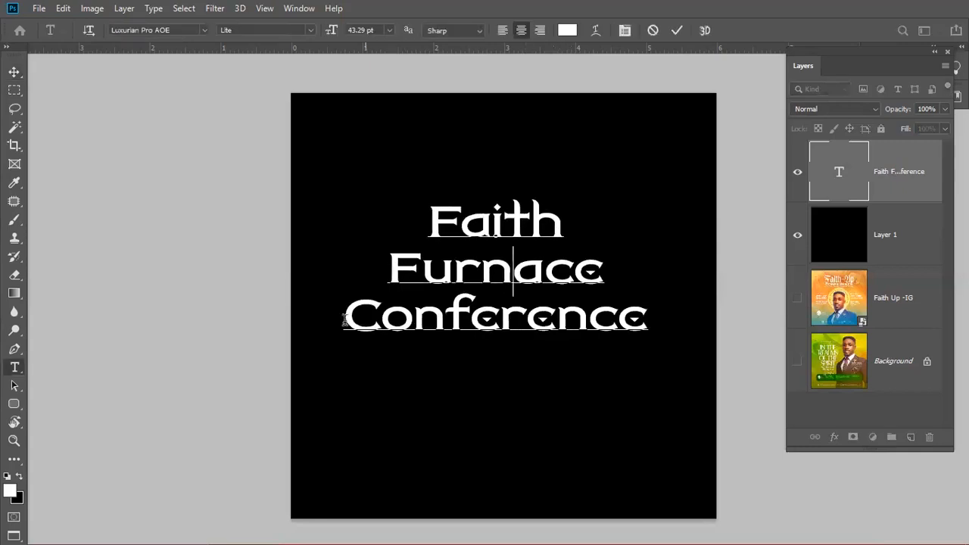
drag(344, 318, 650, 319)
click(590, 314)
drag(391, 255, 779, 330)
key(ctrl+c)
key(BackSpace)
key(BackSpace)
key(ctrl+Return)
key(v)
- Duplicate Faith below, change the copy to 'Furnace', and move it up under Faith
drag(530, 217, 529, 287)
key(t)
double_click(529, 287)
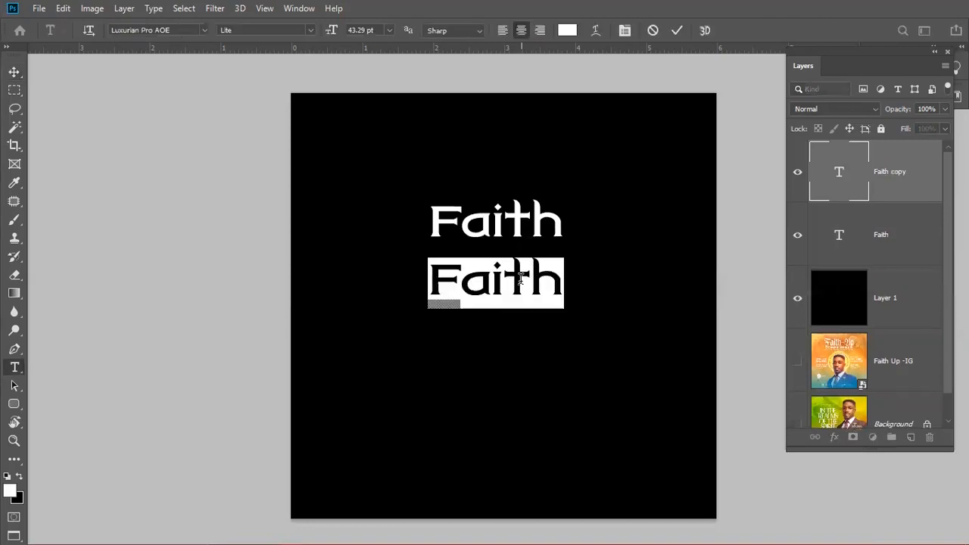
key(ctrl+v)
drag(361, 328, 666, 349)
key(ctrl+x)
key(BackSpace)
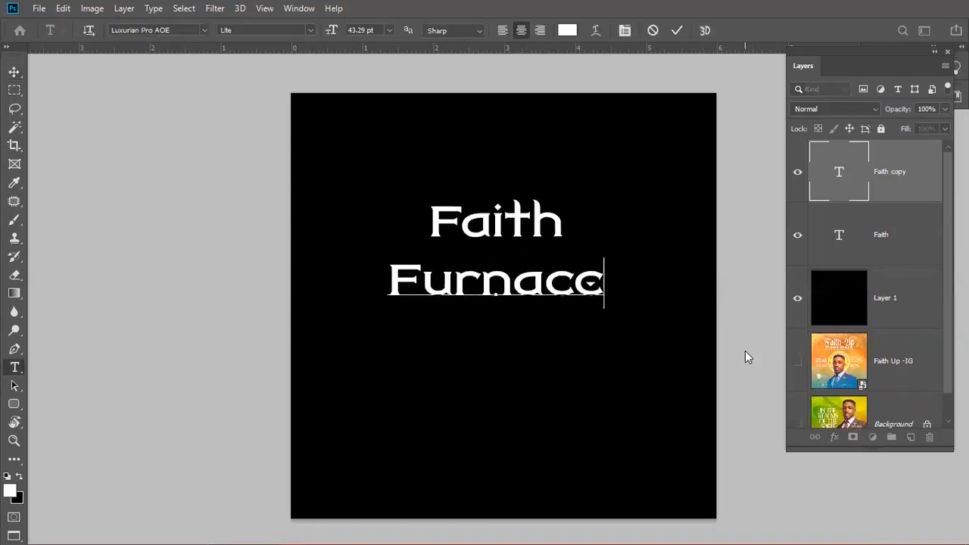
key(ctrl+Return)
key(v)
mouse_move(530, 274)
mouse_down()
mouse_move(530, 246)
mouse_move(529, 257)
mouse_up()
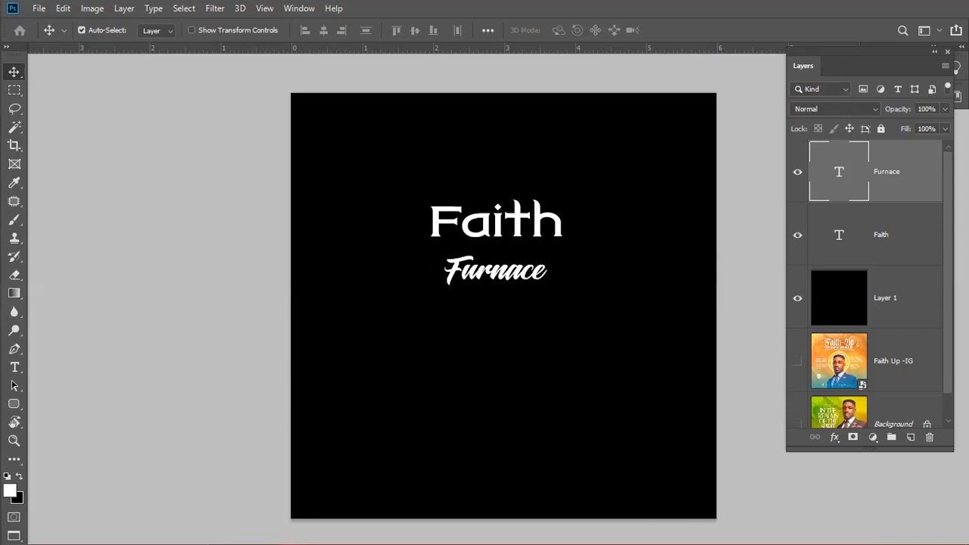
- Enlarge Furnace, set it in Luxurian Pro AOE with faux italic, and shift Faith right
key(ctrl+t)
mouse_move(550, 288)
mouse_down()
mouse_move(606, 305)
mouse_move(557, 282)
mouse_up()
key(Return)
drag(516, 219, 550, 228)
double_click(526, 274)
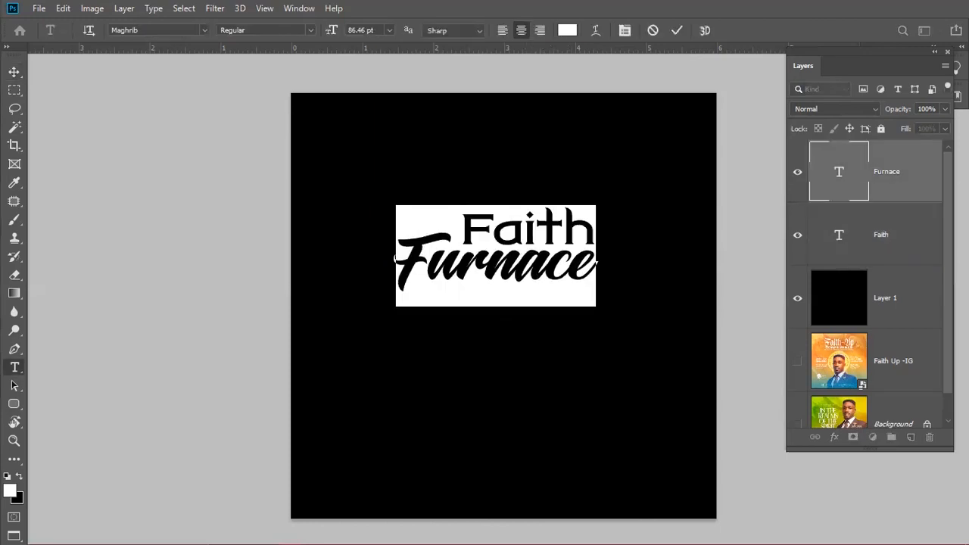
click(161, 262)
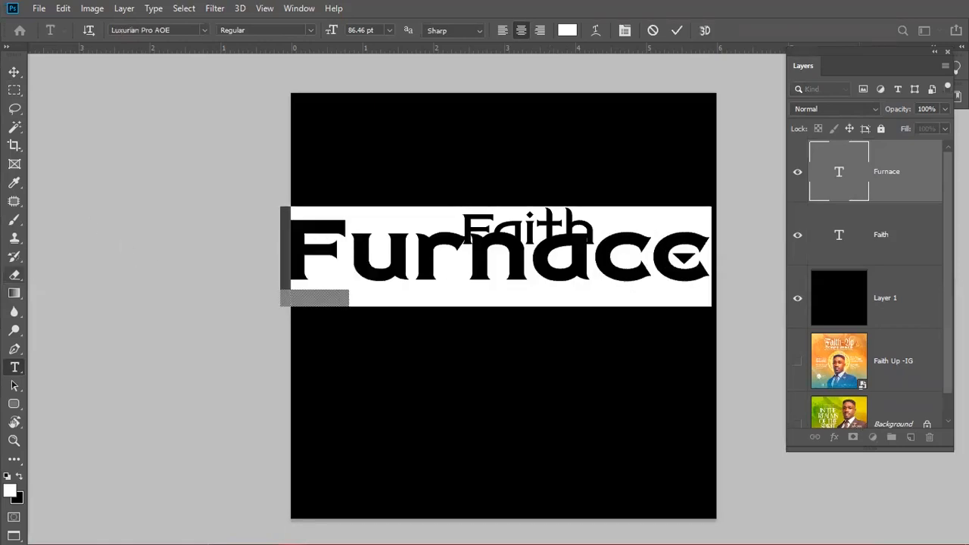
key(ctrl+shift+i)
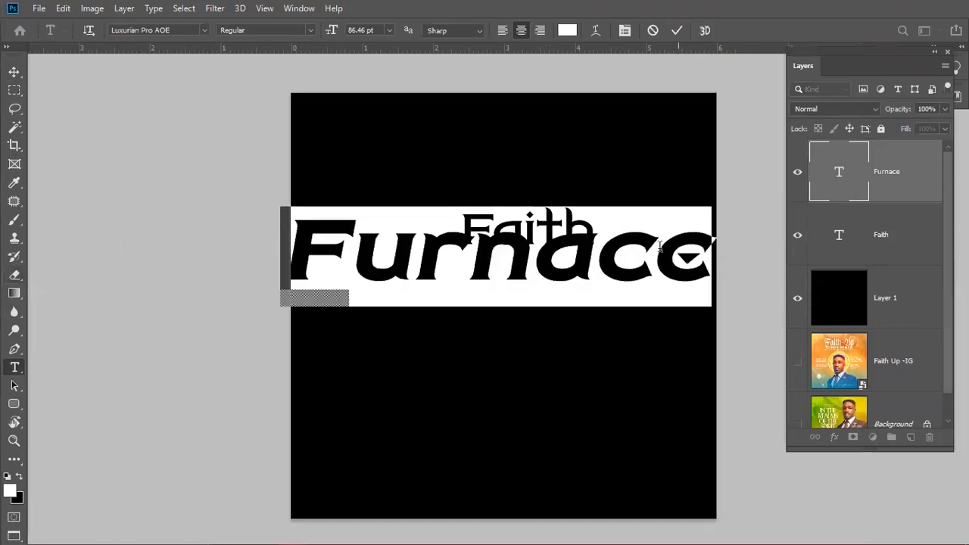
click(677, 31)
- Shrink Furnace to about 64% under Faith, italicise Faith, and duplicate Faith below Furnace
key(ctrl+t)
drag(718, 208, 590, 233)
drag(471, 302, 550, 287)
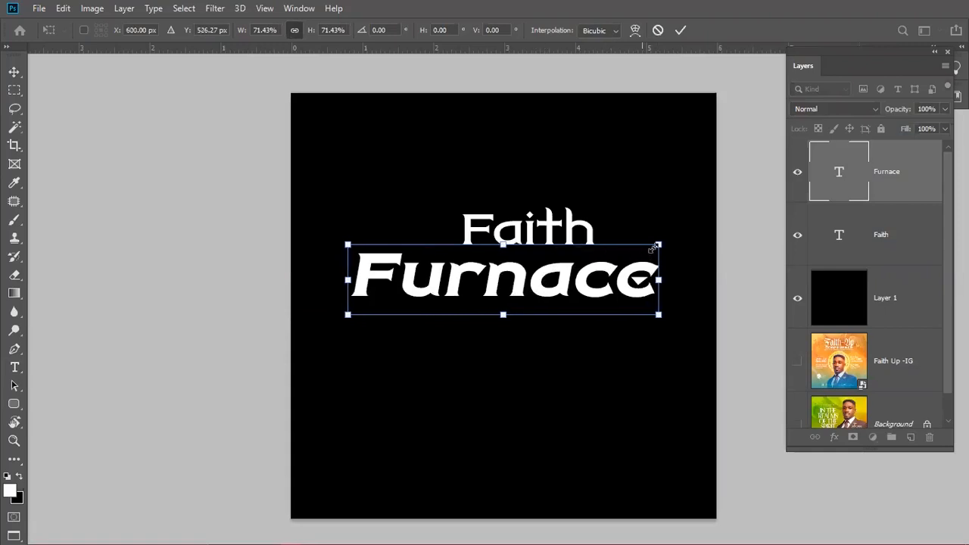
drag(656, 245, 623, 254)
drag(547, 274, 567, 274)
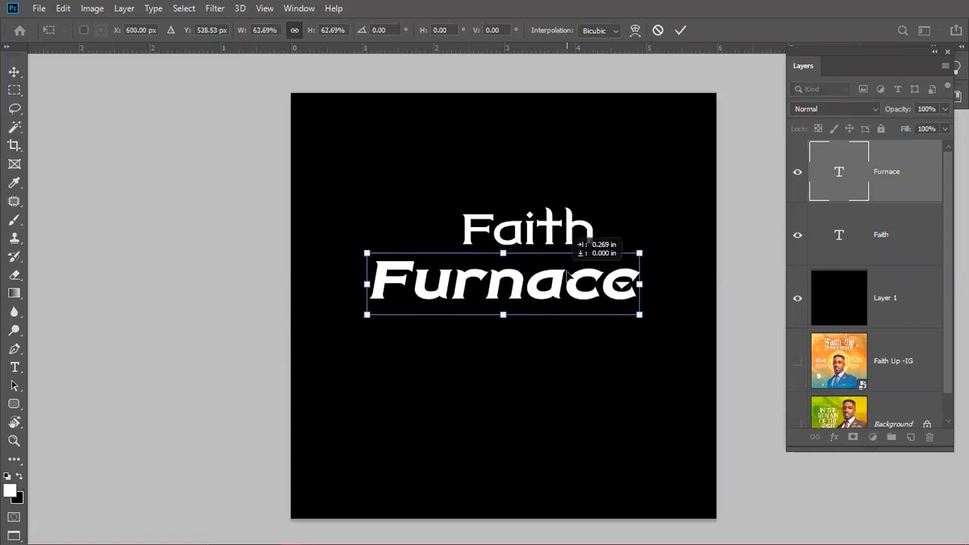
key(Return)
drag(545, 227, 521, 243)
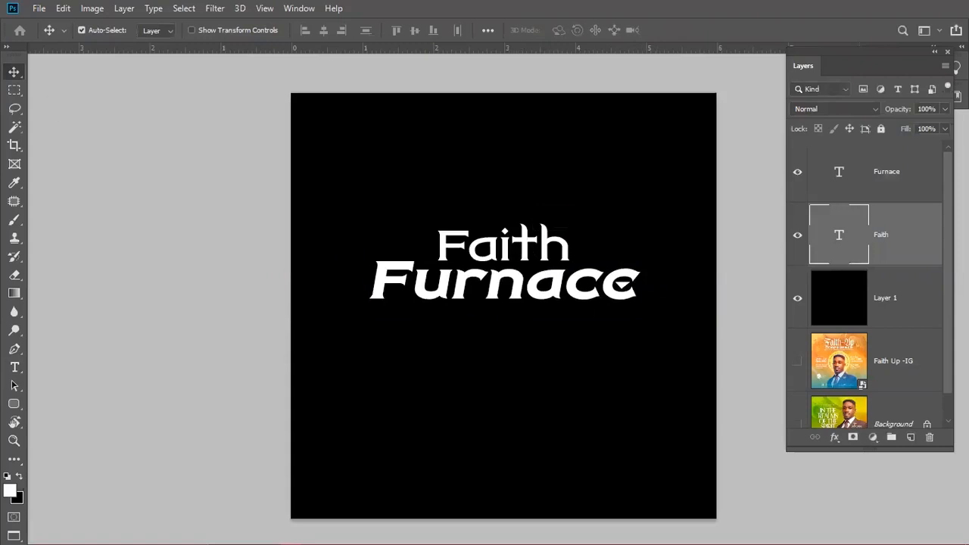
key(Down)
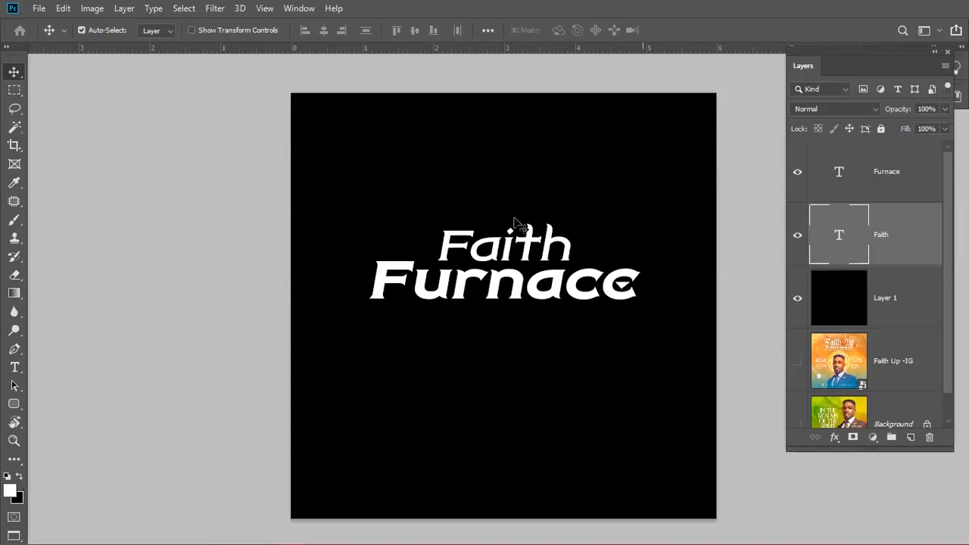
drag(530, 241, 530, 331)
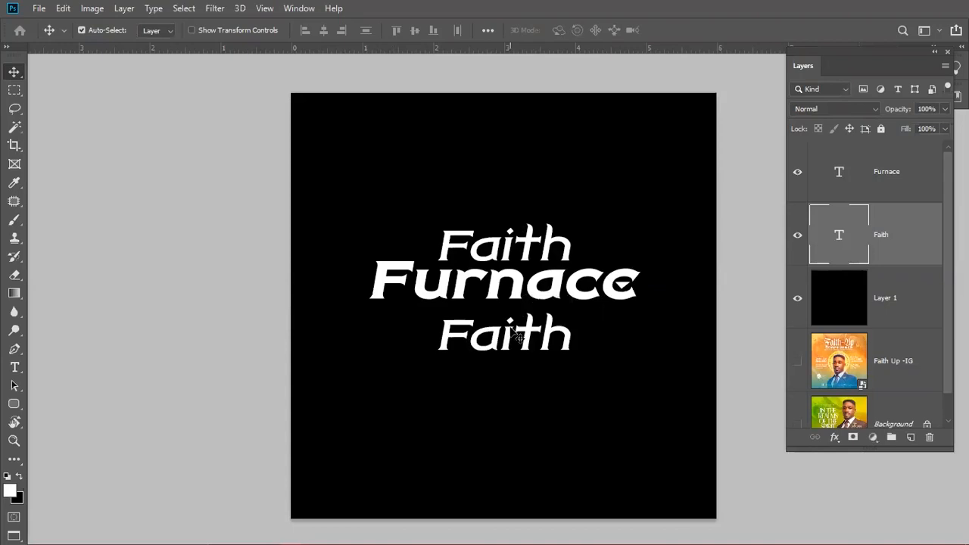
- Change the Faith copy to 'Conference' and move it up closer to Furnace
double_click(512, 325)
key(ctrl+v)
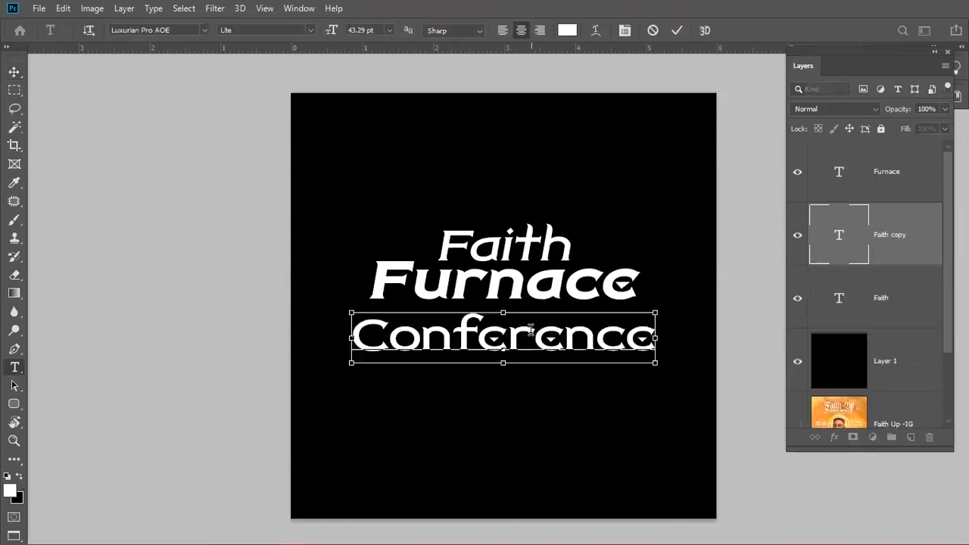
key(ctrl+a)
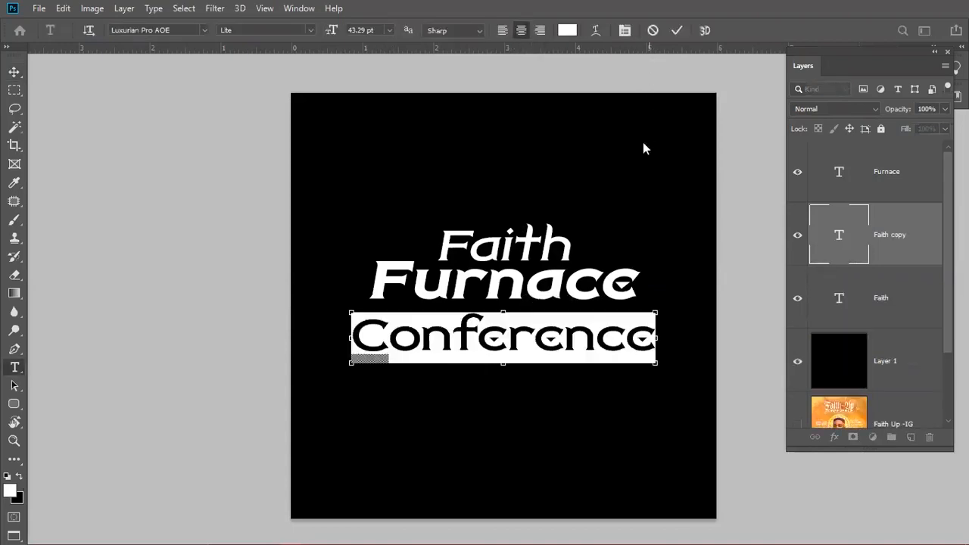
click(677, 32)
key(v)
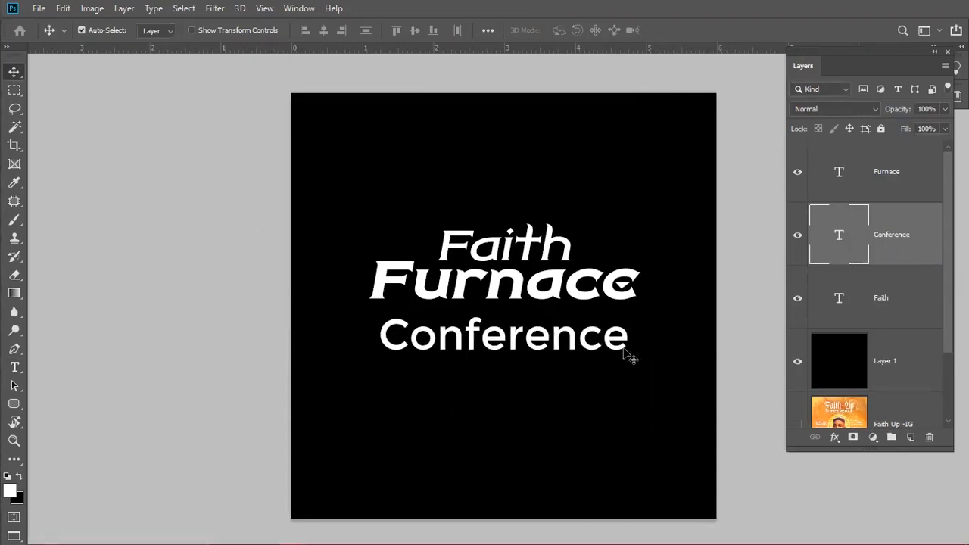
drag(522, 334, 519, 324)
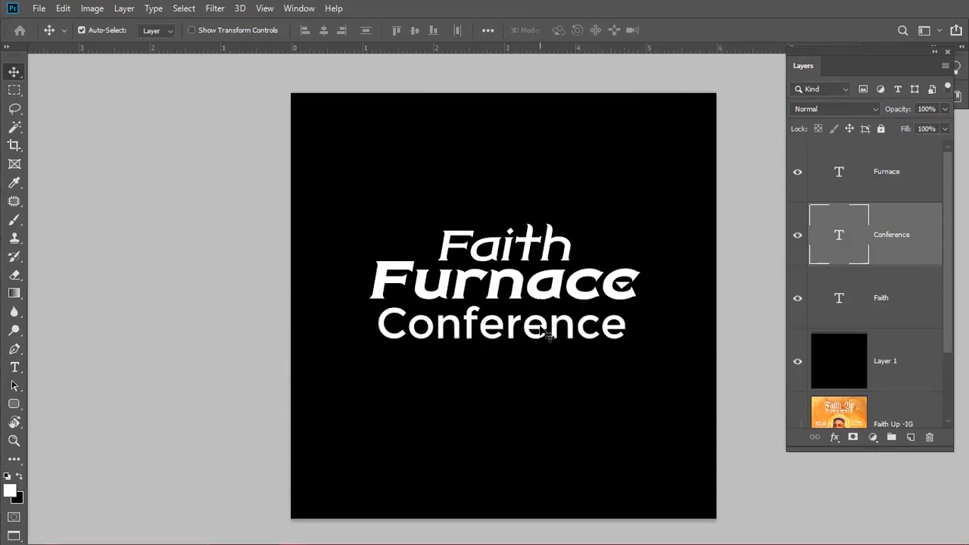
- Make Conference all caps, shrink it slightly, and widen its letter spacing
click(545, 255)
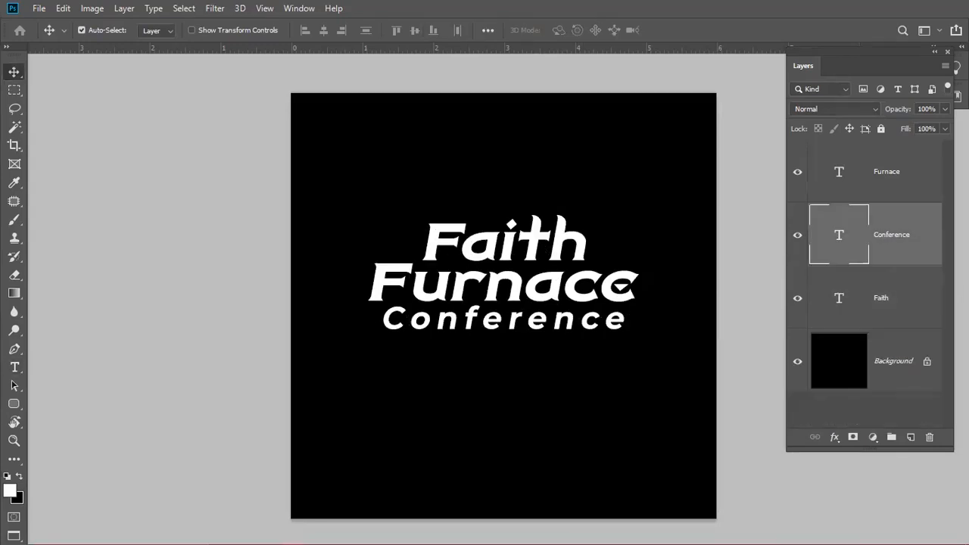
key(ctrl+shift+k)
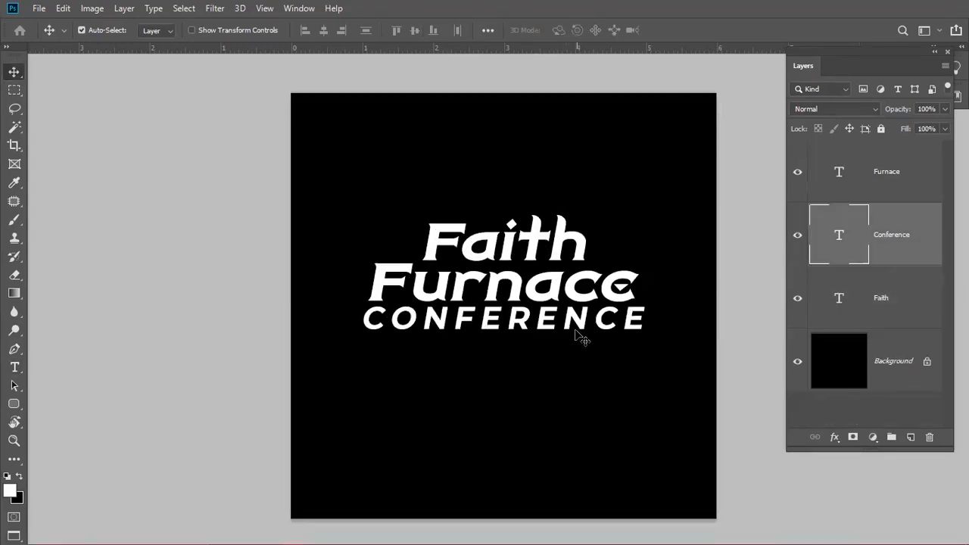
key(ctrl+t)
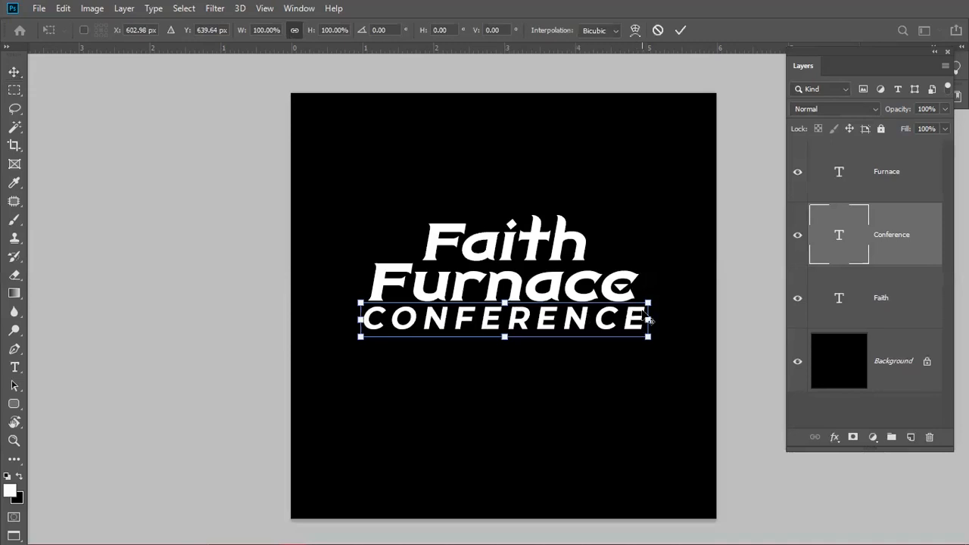
drag(642, 305, 631, 304)
key(Return)
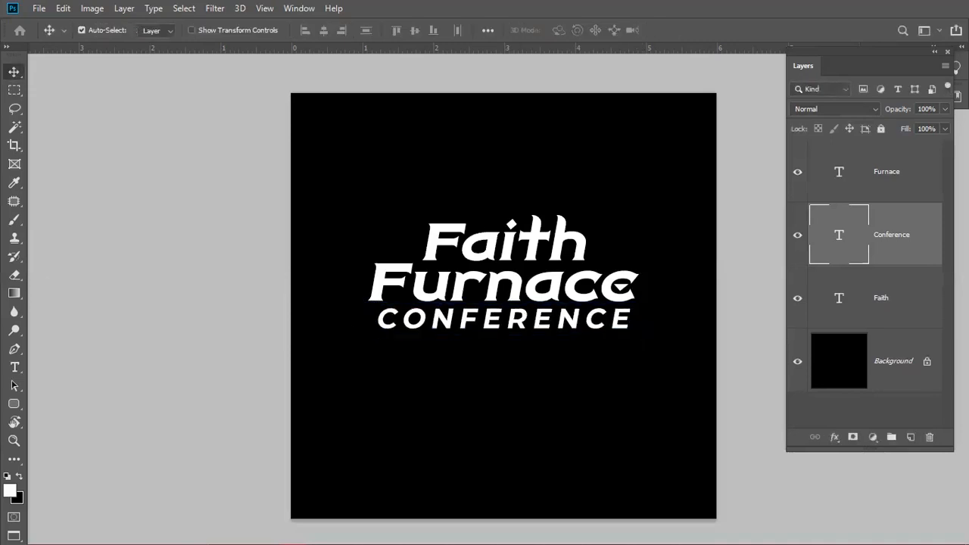
key(alt+Right)
key(alt+Right)
key(alt+Right)
key(alt+Right)
key(alt+Right)
key(alt+Right)
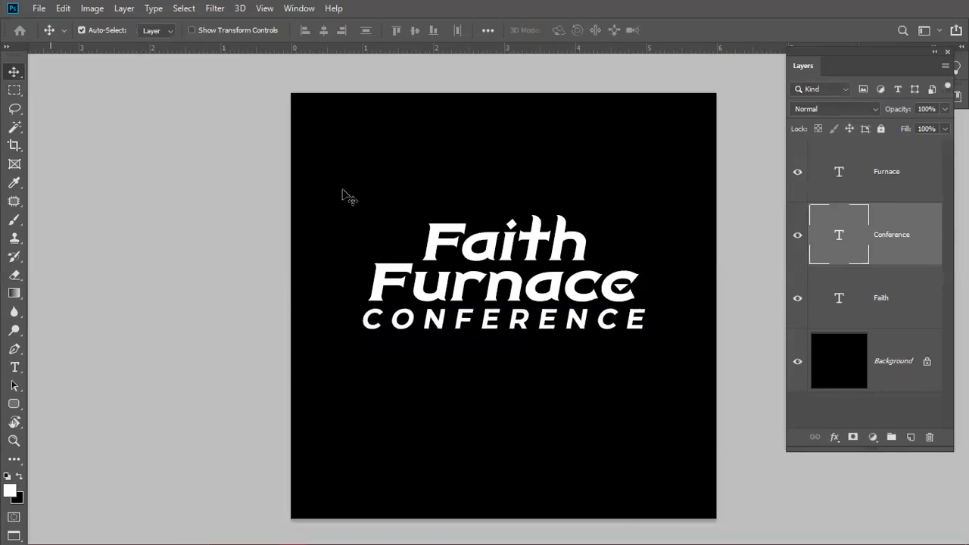
shift+click(508, 247)
- Switch the CONFERENCE layer to a thinner font weight and nudge it down a few pixels
shift+click(522, 291)
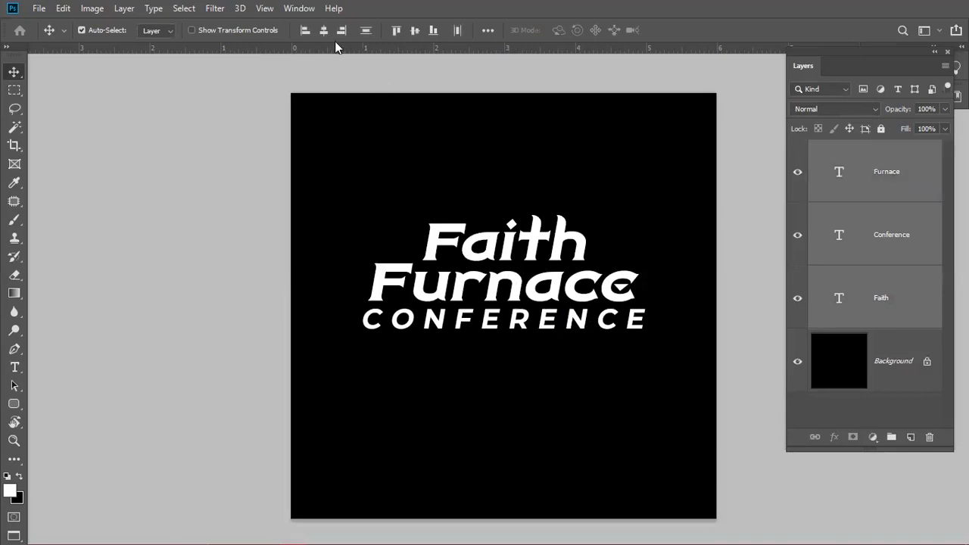
shift+click(853, 346)
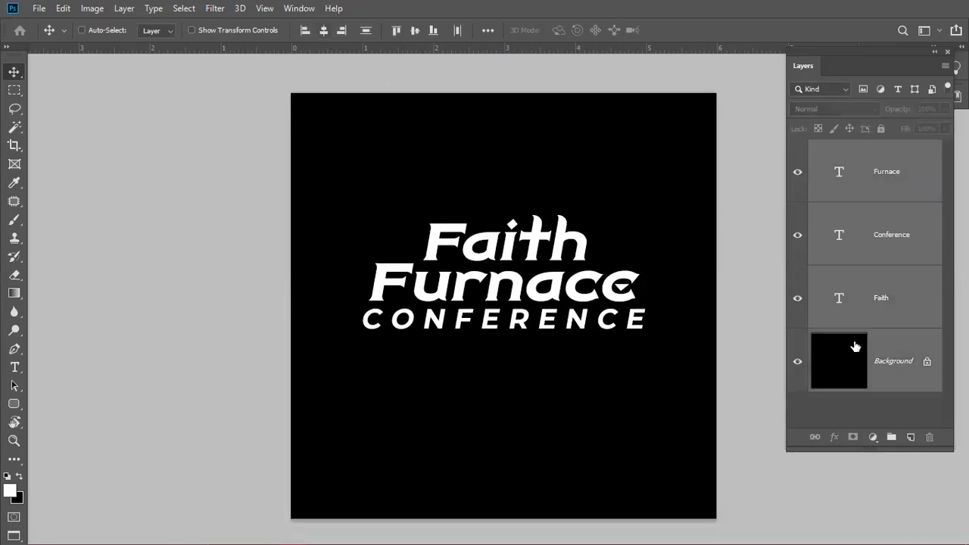
click(767, 227)
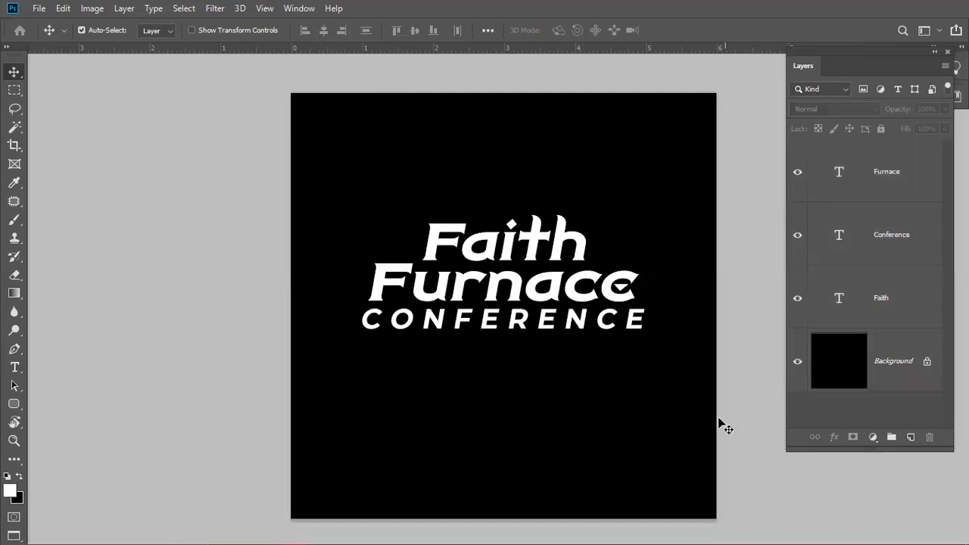
click(542, 321)
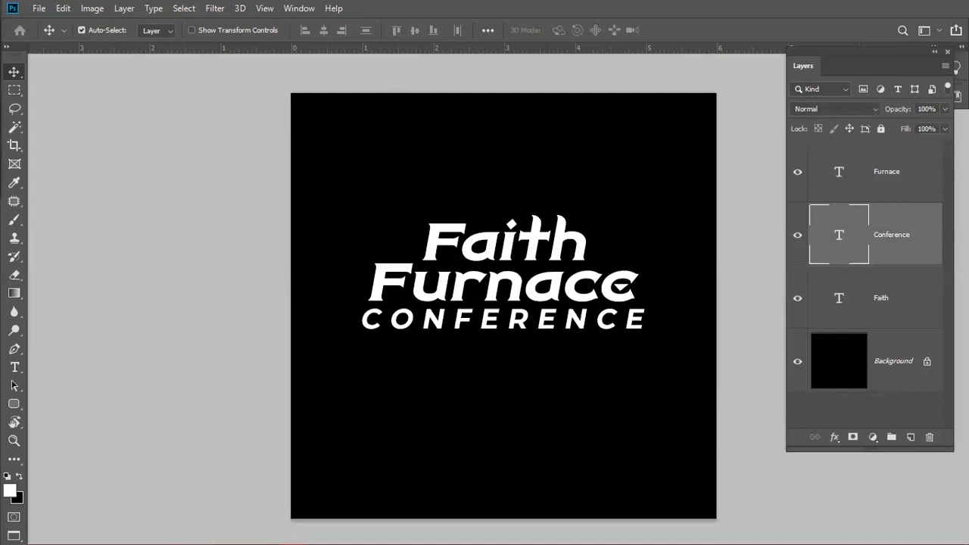
click(2, 159)
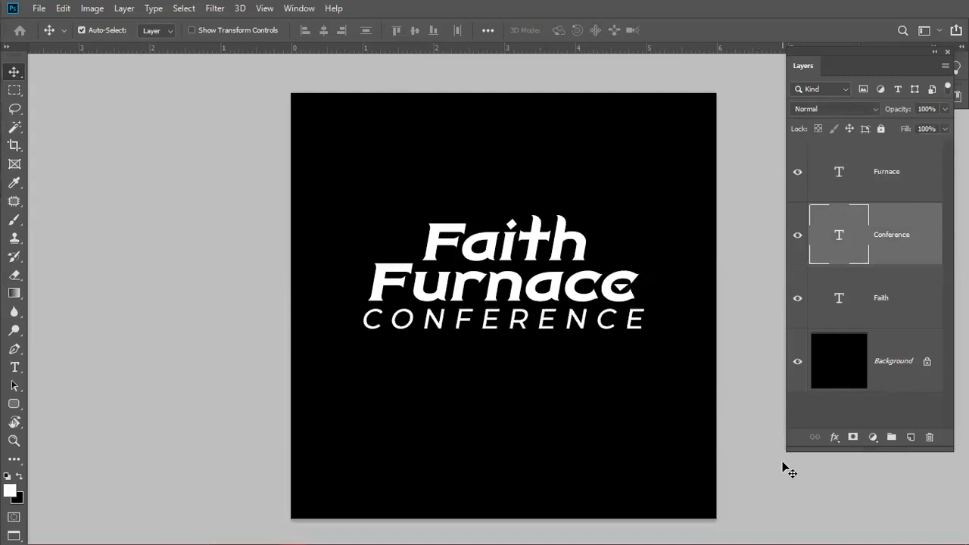
key(Down)
key(Down)
key(Down)
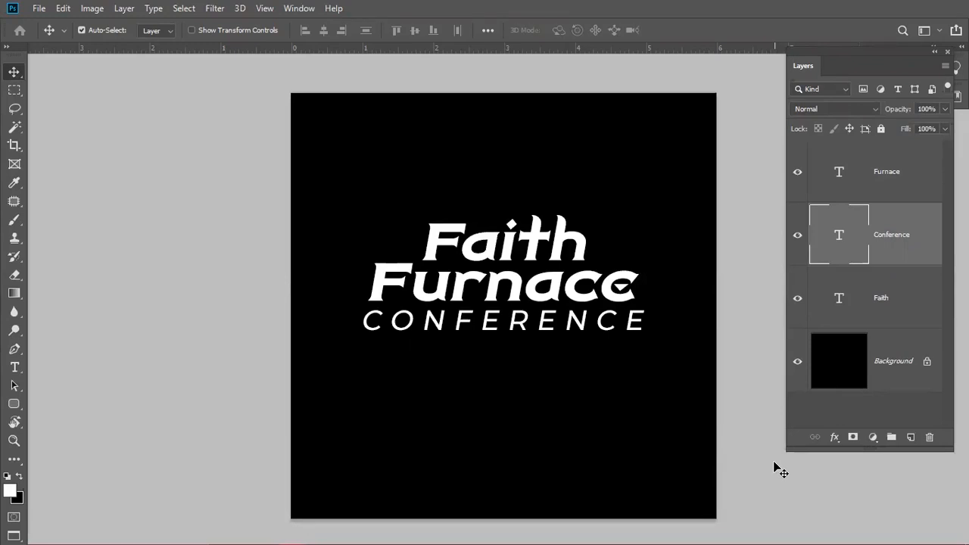
click(540, 245)
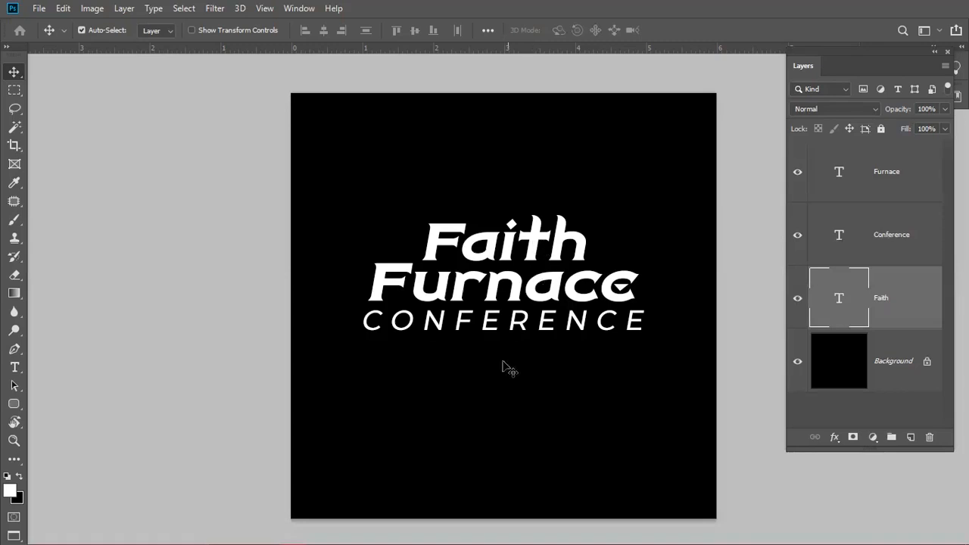
- In the reference flyer, hide Layer 48 and the logo and footer groups
click(481, 326)
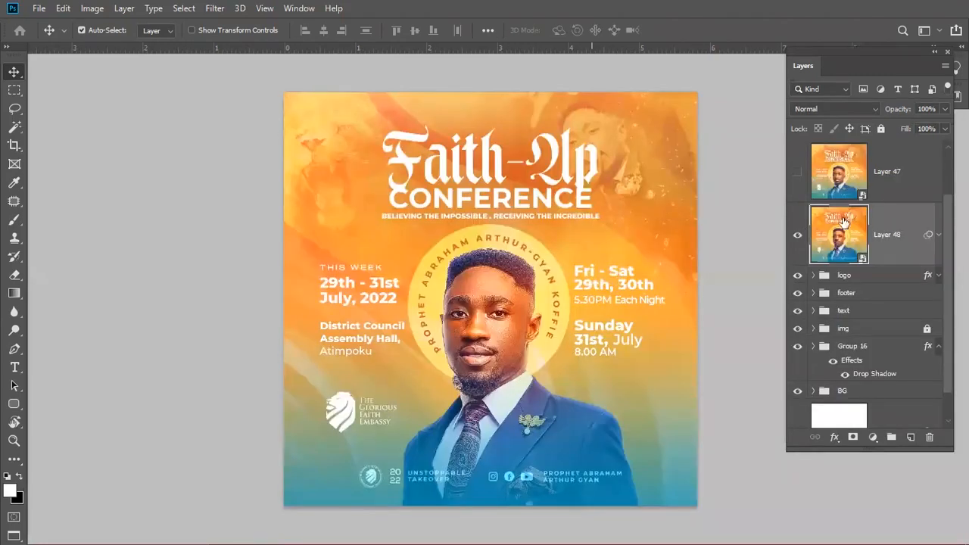
click(797, 237)
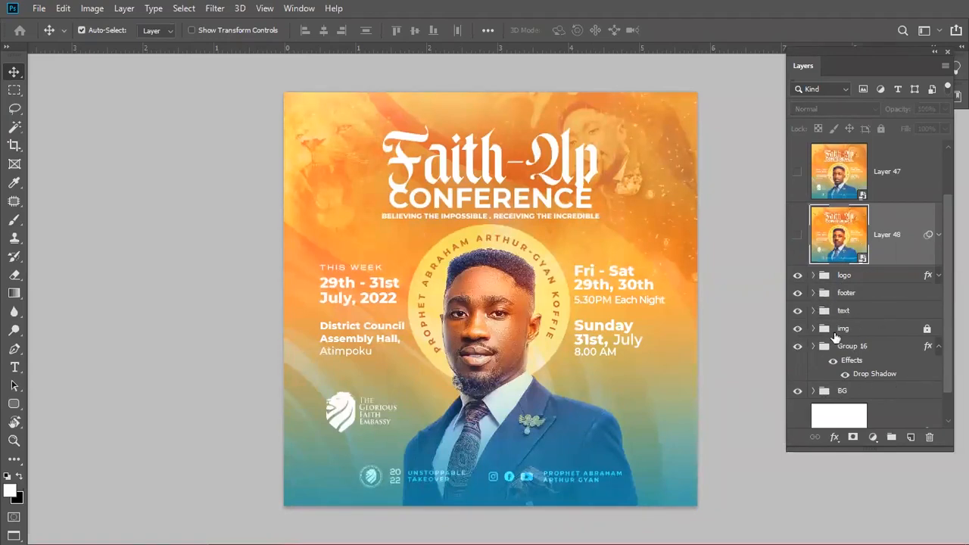
click(849, 294)
click(798, 276)
click(798, 294)
click(850, 310)
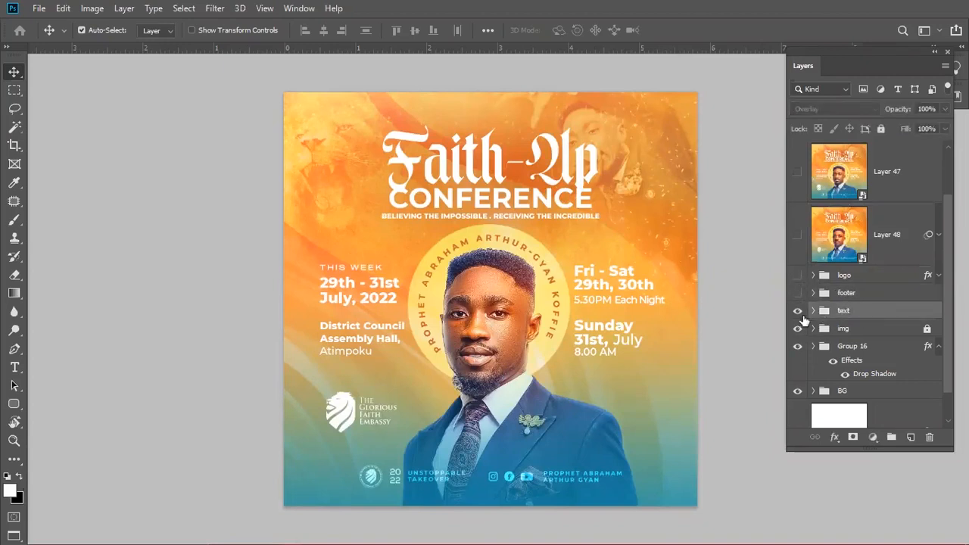
- Set Auto-Select to Group and drag the date and venue text group to the right
click(156, 32)
click(156, 46)
drag(387, 295, 405, 356)
key(f)
key(f)
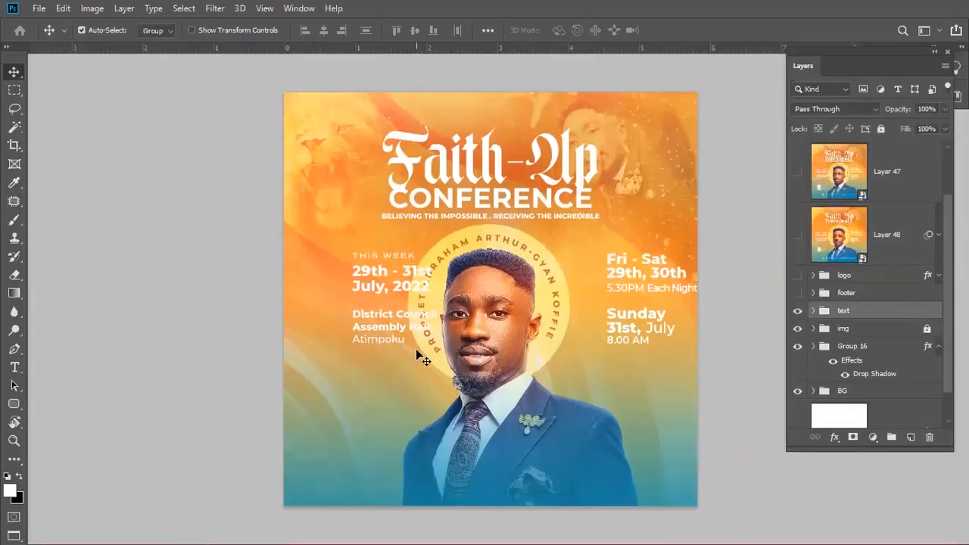
key(f)
key(f)
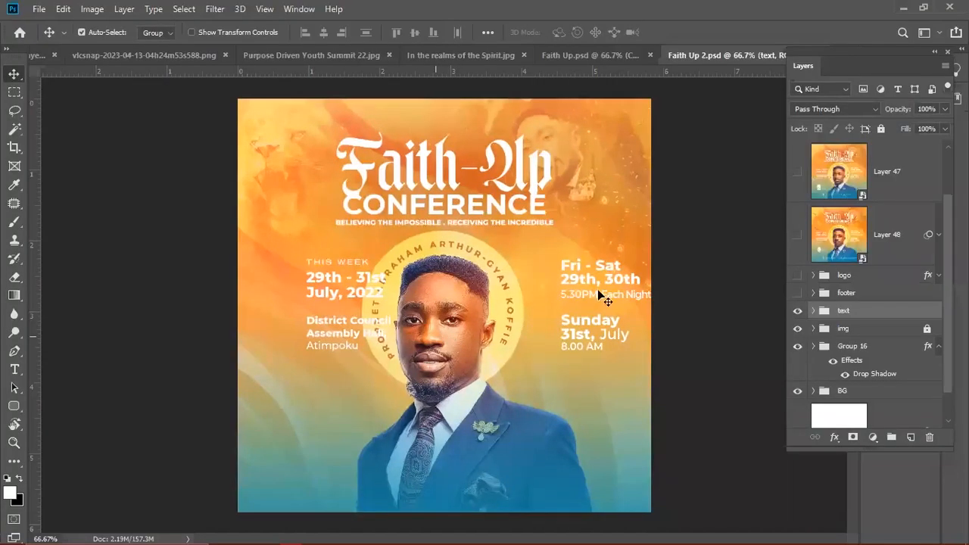
- Bring the date and venue text group into the Faith Furnace flyer, loosen its leading, place it under the title
drag(539, 210, 499, 286)
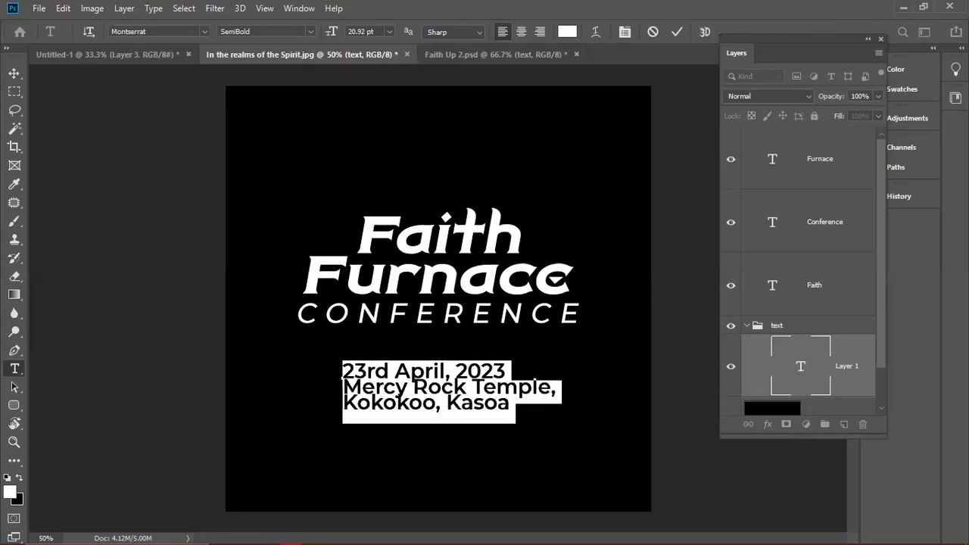
key(alt+Down)
key(alt+Down)
key(alt+Down)
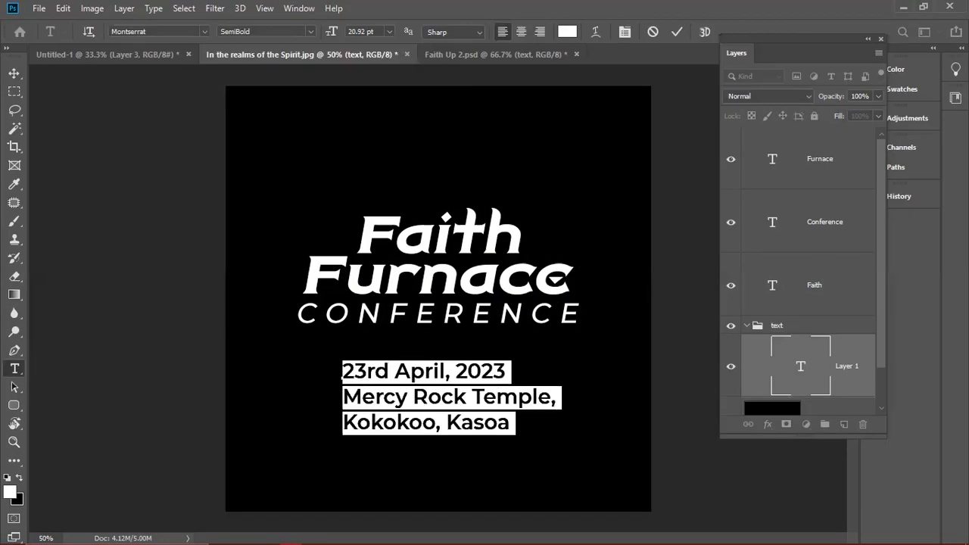
click(670, 32)
key(v)
drag(443, 403, 552, 390)
- Add a duplicate reading 8 AM beside the last venue line, then shift the date block right
double_click(537, 361)
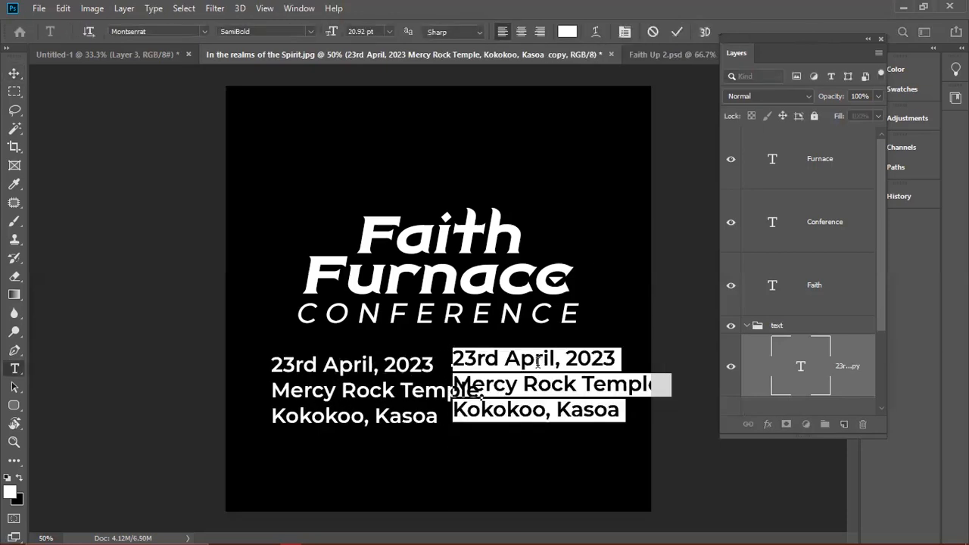
text(8 Am)
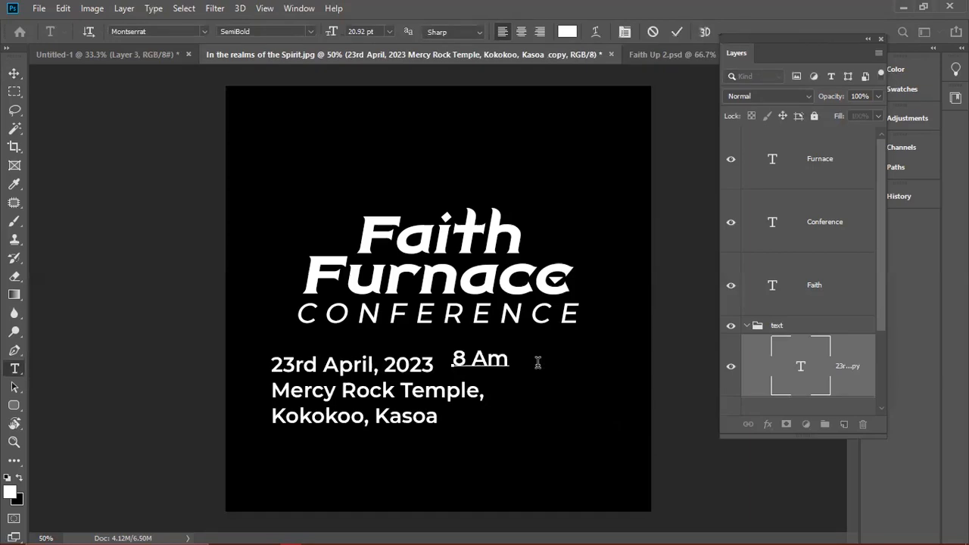
key(Delete)
text(M )
text(Pr)
text(ompt)
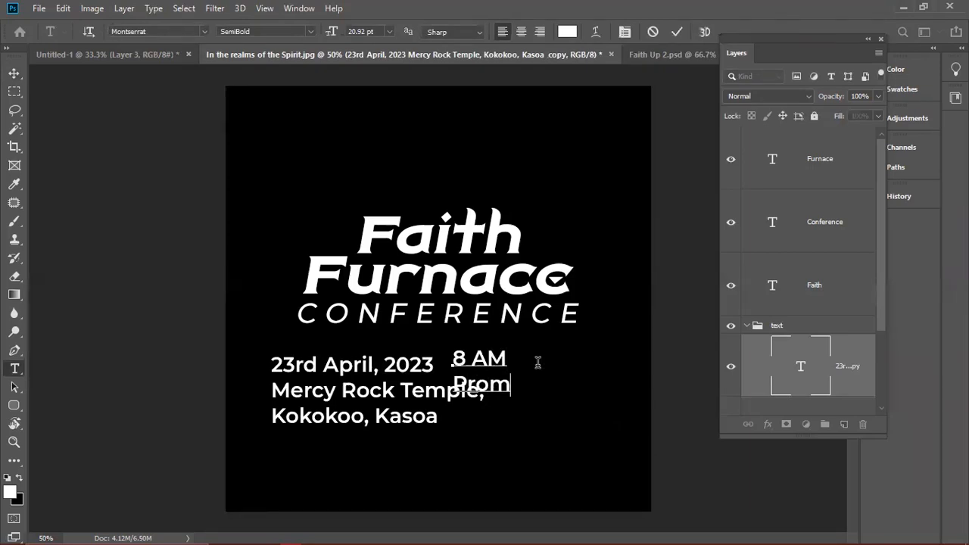
key(ctrl+Return)
key(v)
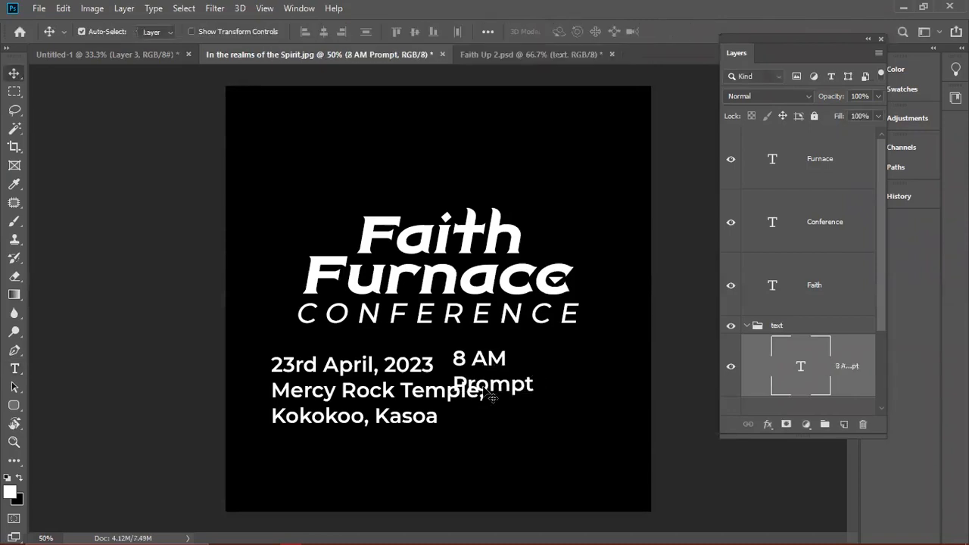
double_click(491, 390)
double_click(495, 382)
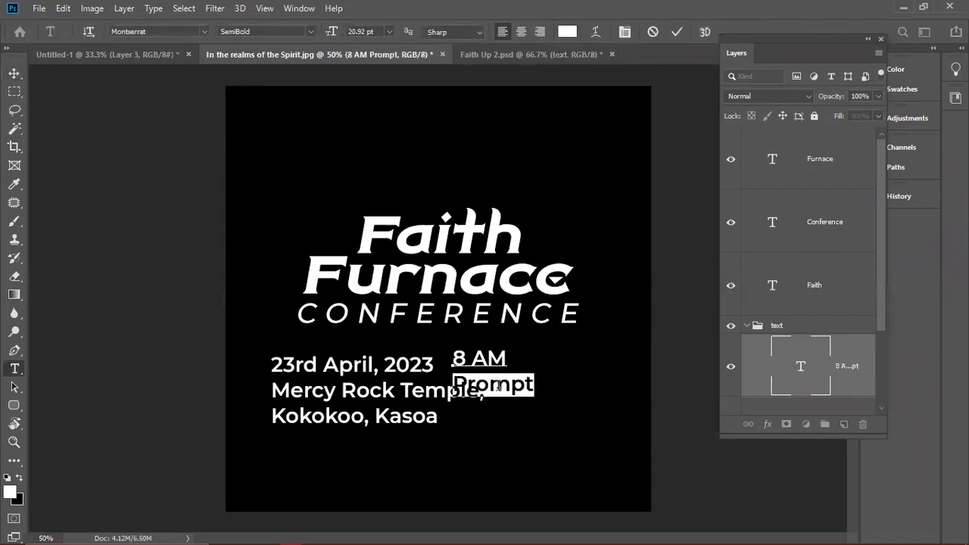
key(BackSpace)
key(BackSpace)
key(ctrl+Return)
key(v)
drag(519, 364, 615, 424)
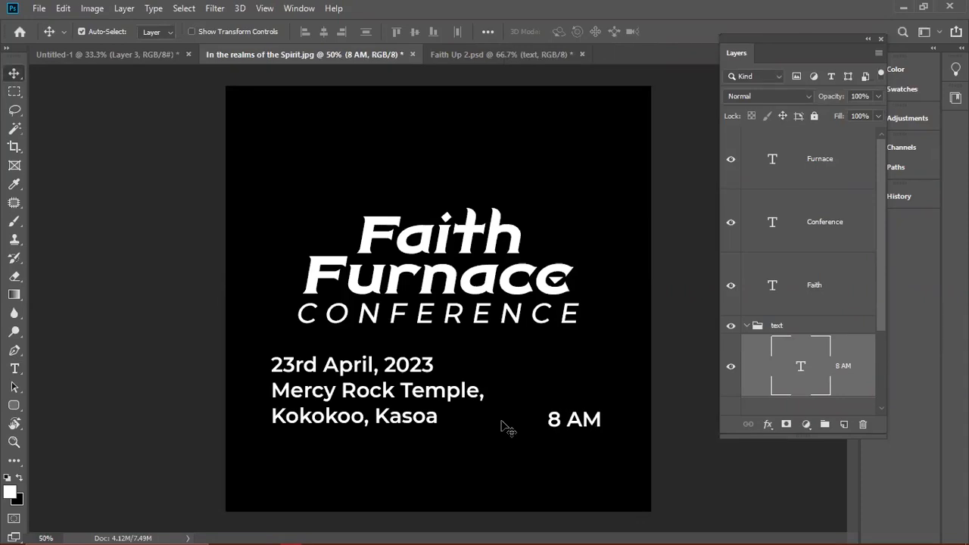
drag(411, 369, 449, 366)
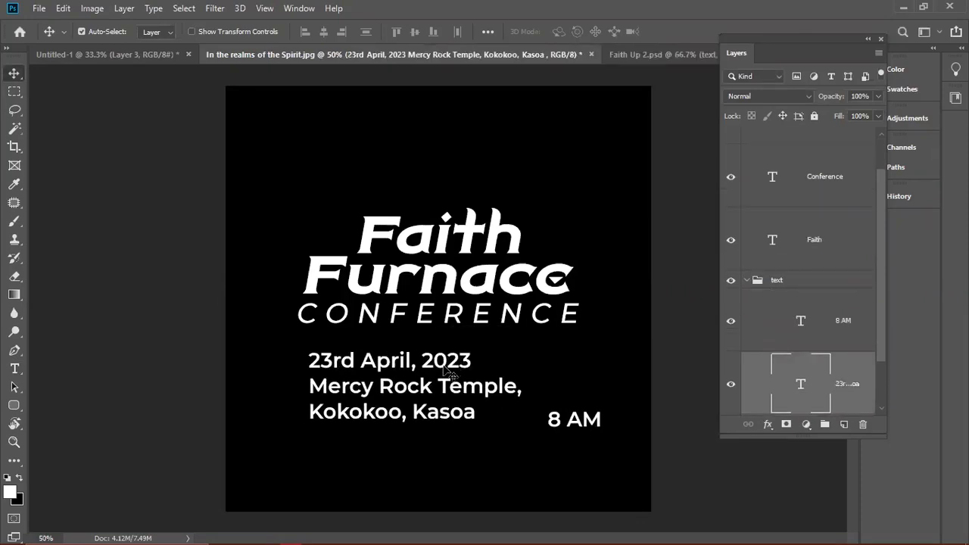
- Shrink the last venue line of the date block to 16.92 pt
double_click(375, 387)
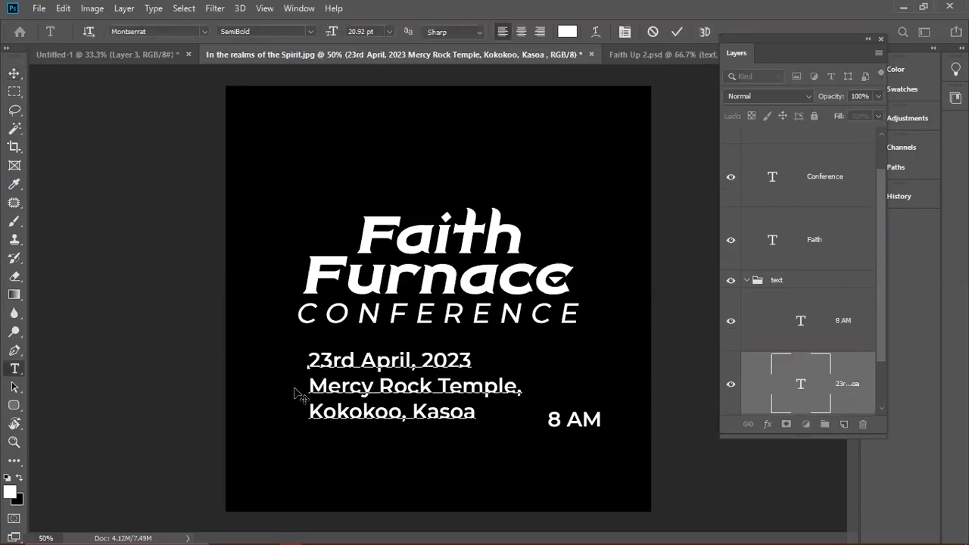
drag(309, 388, 525, 387)
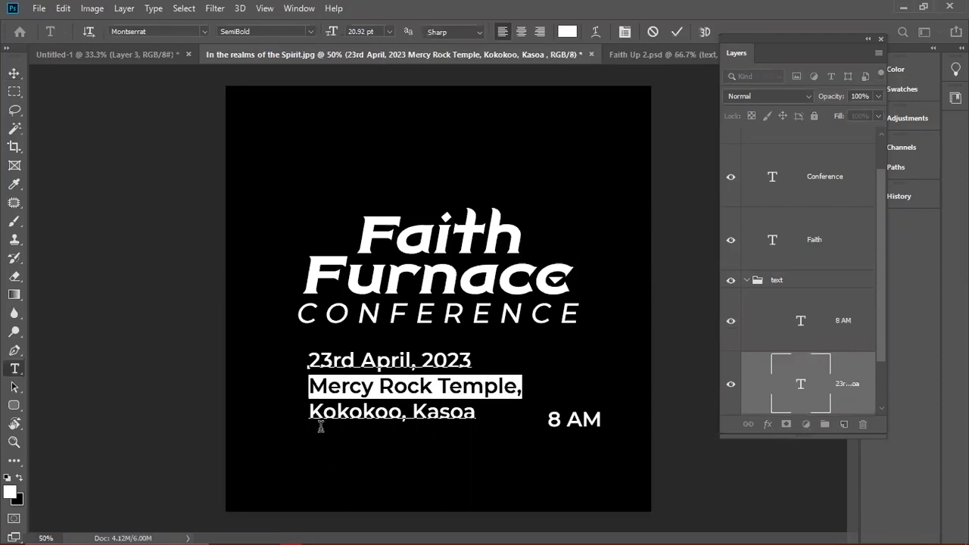
click(321, 411)
drag(309, 411, 517, 406)
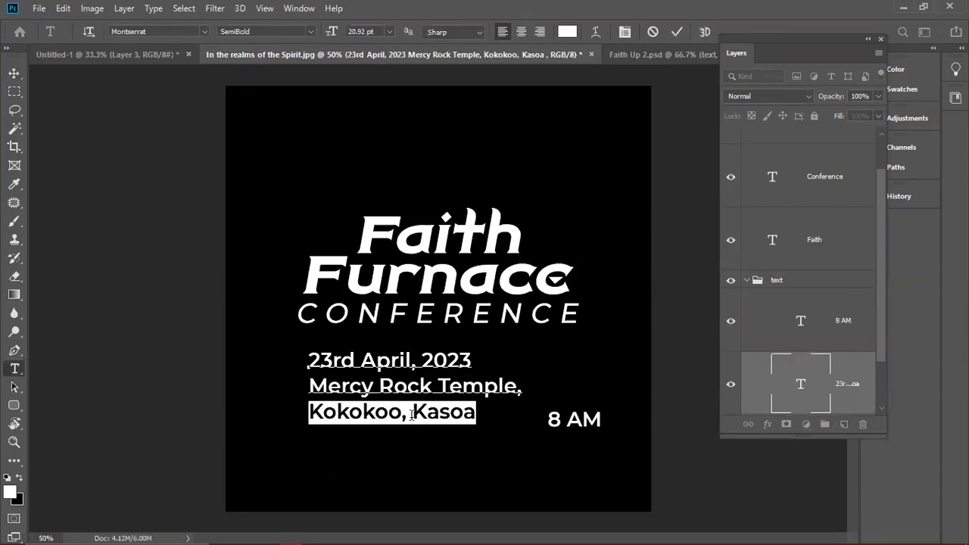
key(ctrl)
key(ctrl+shift+comma)
key(ctrl+shift+comma)
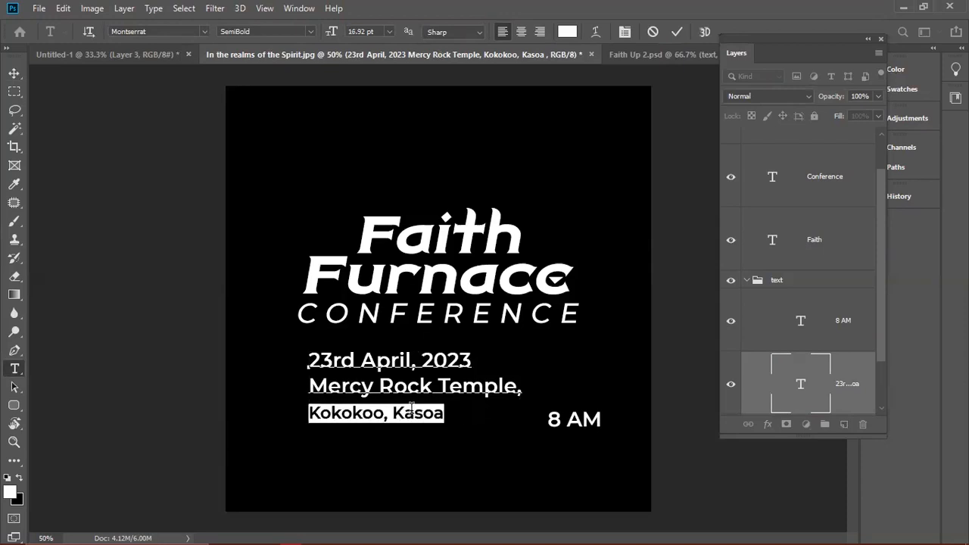
click(389, 418)
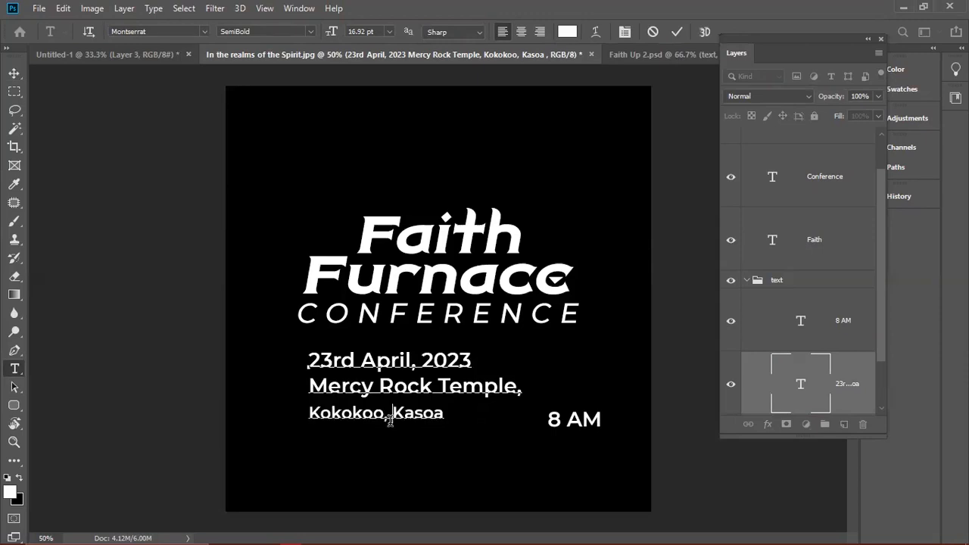
- Set the word Kasoa to Montserrat Light and commit the text edit
drag(392, 415, 486, 401)
drag(391, 413, 484, 417)
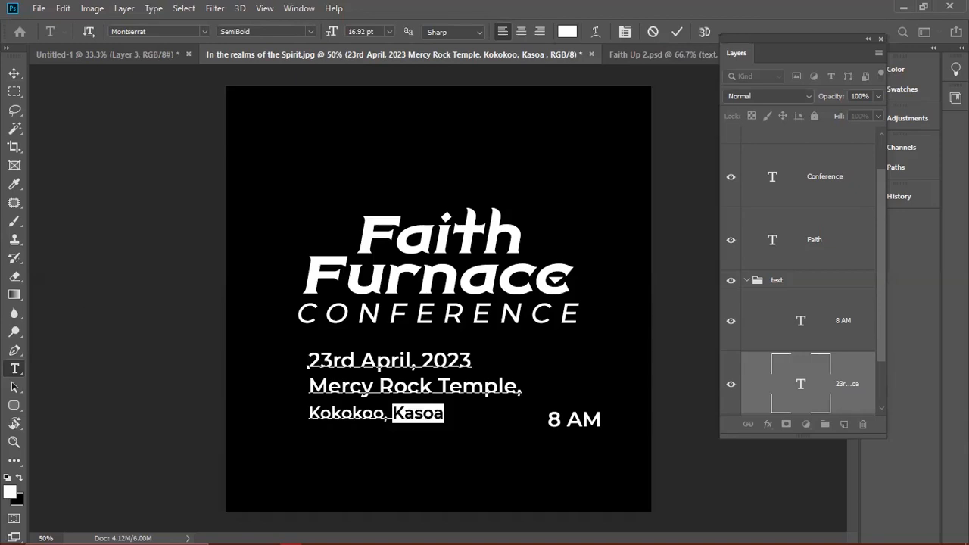
key(ctrl+t)
drag(144, 96, 124, 96)
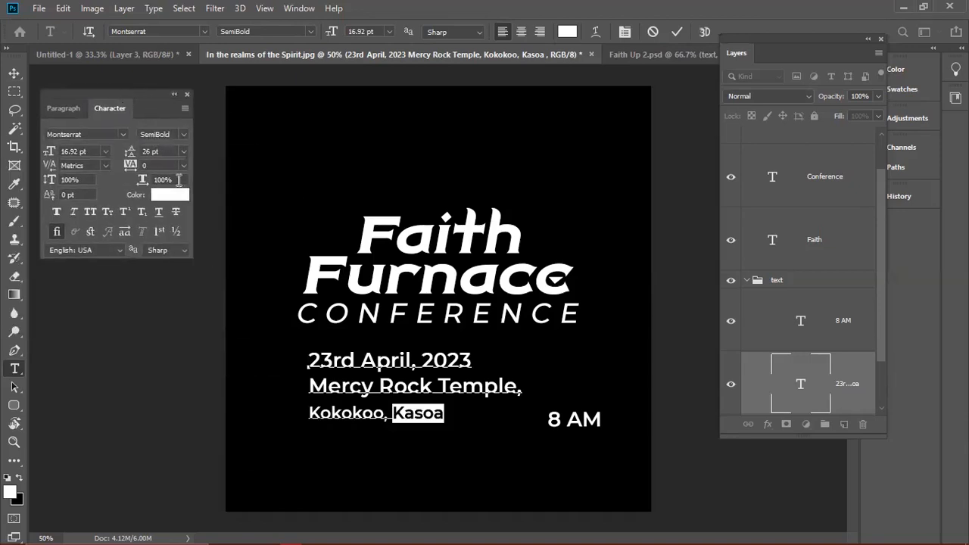
click(183, 134)
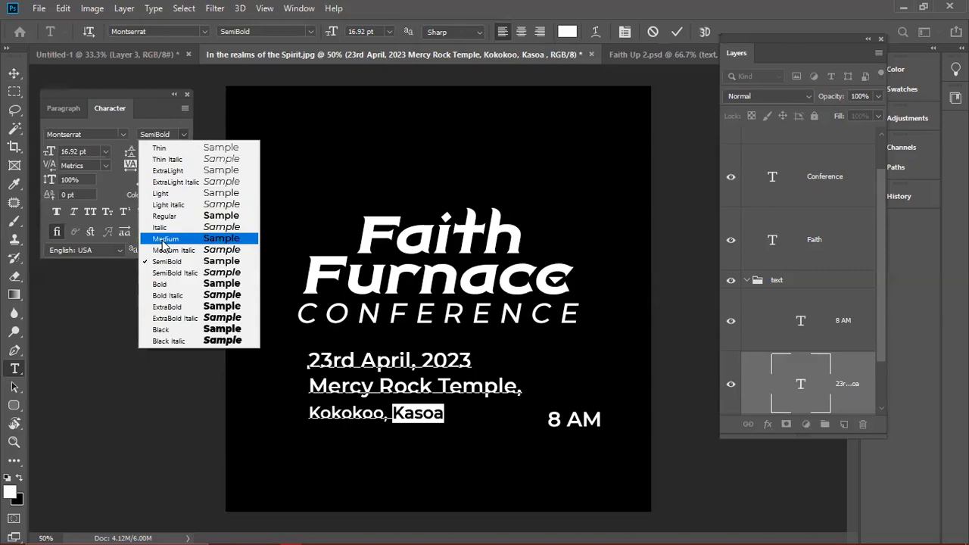
click(163, 239)
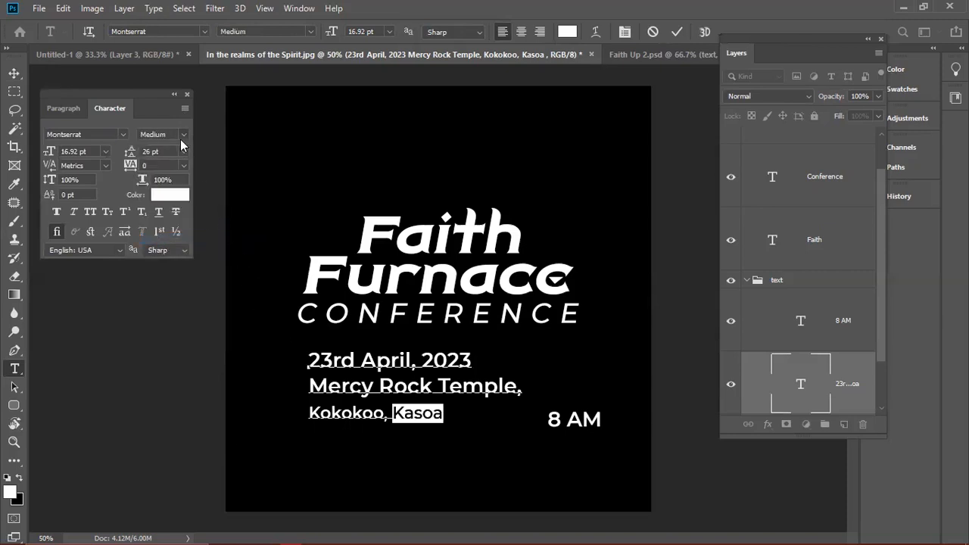
click(181, 137)
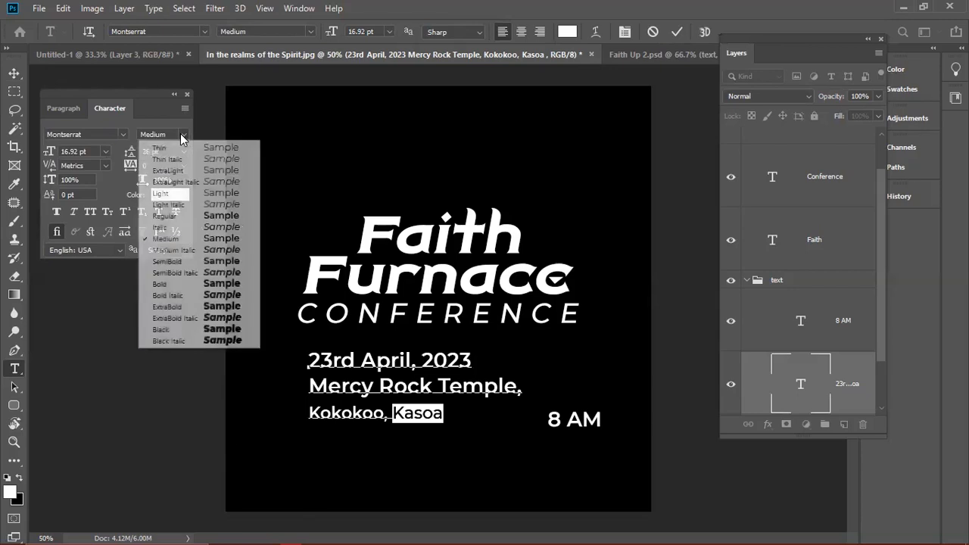
click(171, 195)
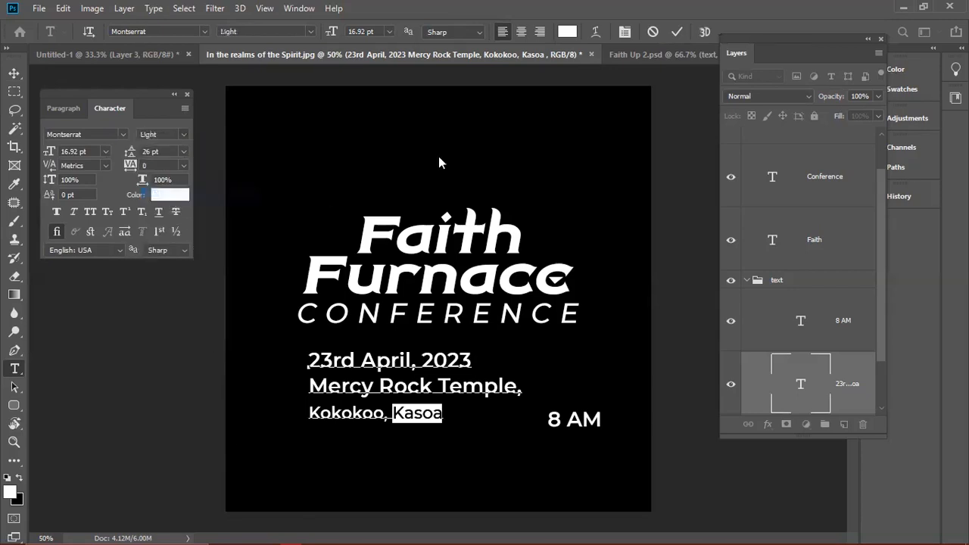
click(674, 33)
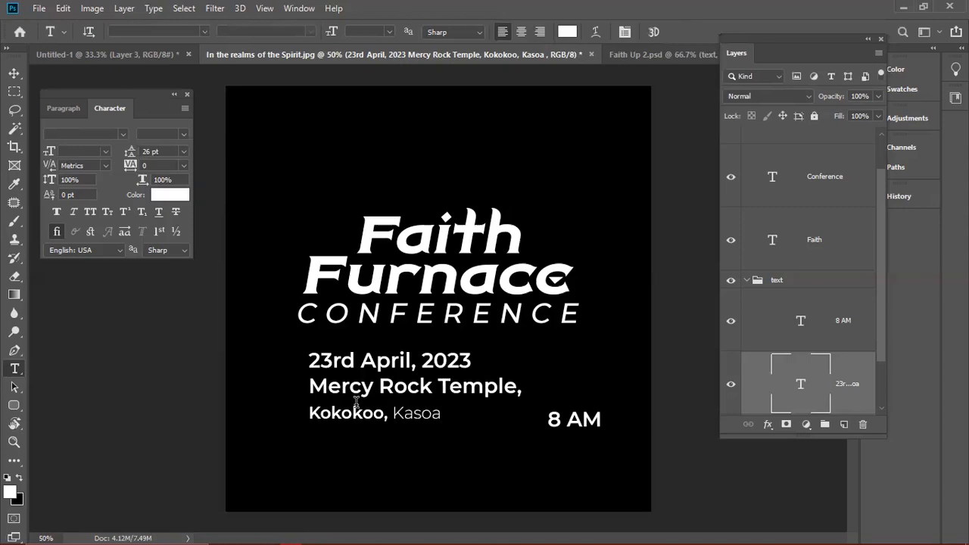
- Move the date/venue block down and place 8 AM lower
key(v)
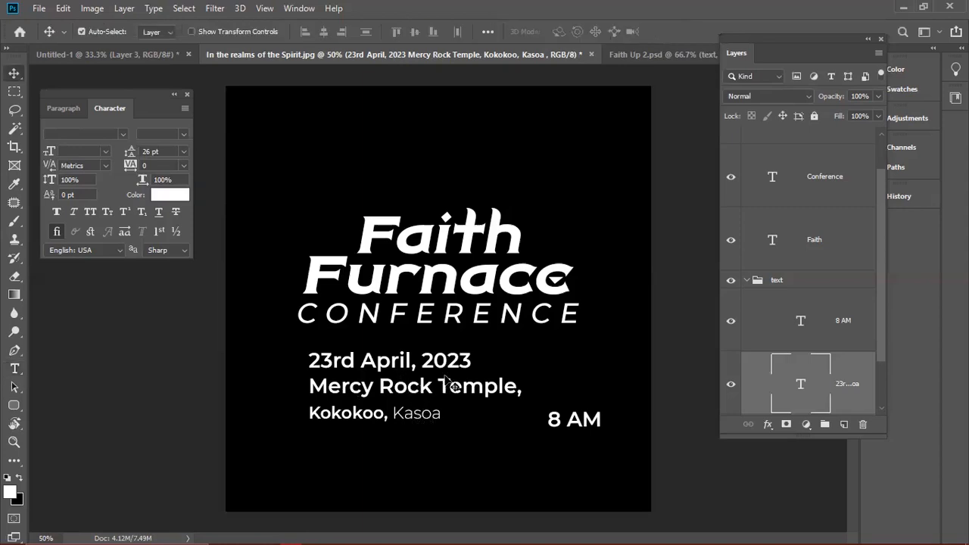
drag(366, 360, 355, 384)
drag(581, 421, 501, 462)
drag(385, 403, 444, 391)
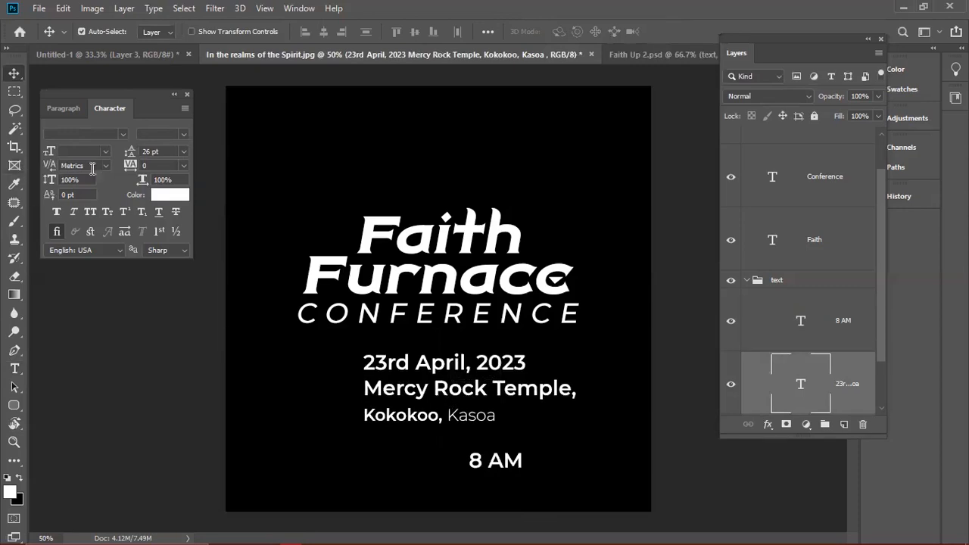
- Scale the date/venue block smaller and set its leading to 15.89 pt
drag(132, 155, 125, 153)
key(ctrl+t)
drag(574, 420, 534, 407)
key(Return)
drag(121, 152, 134, 152)
key(Return)
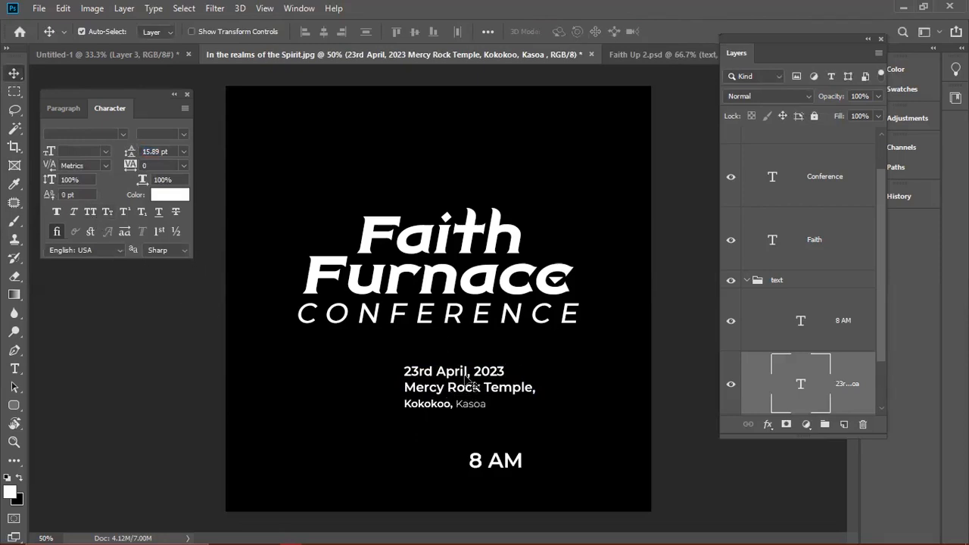
- Correct the date's ordinal so it reads 23rd
double_click(416, 374)
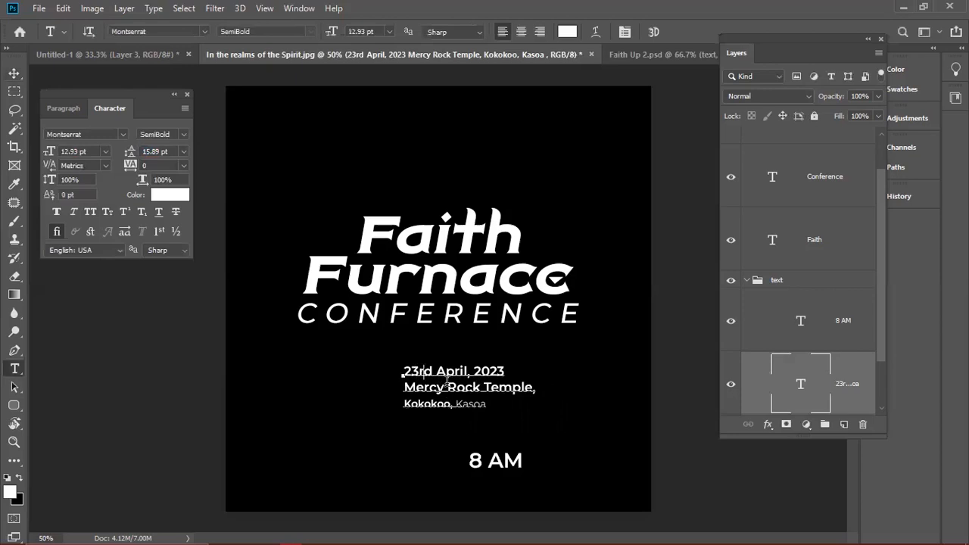
key(Delete)
key(Delete)
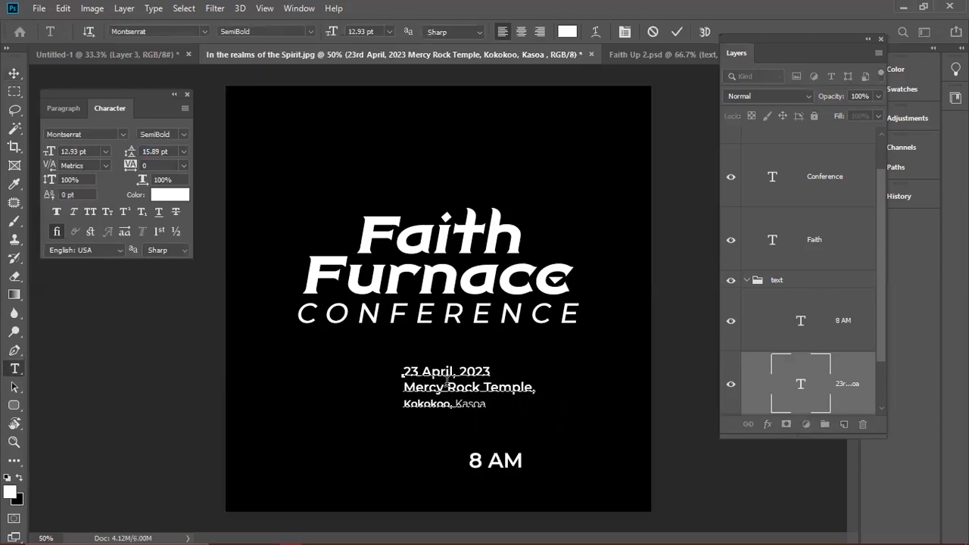
text(RD)
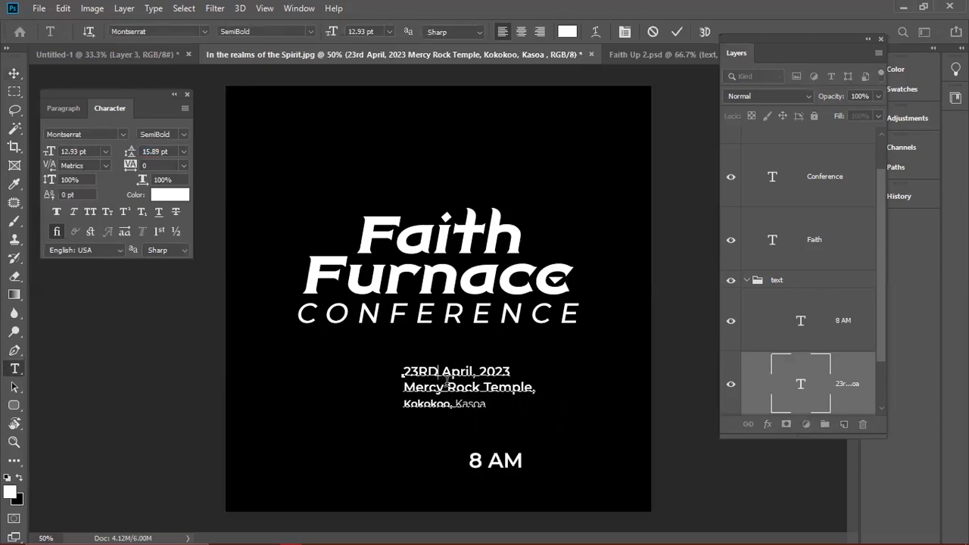
drag(403, 370, 439, 366)
click(438, 366)
key(BackSpace)
key(BackSpace)
text(rd)
key(ctrl+Return)
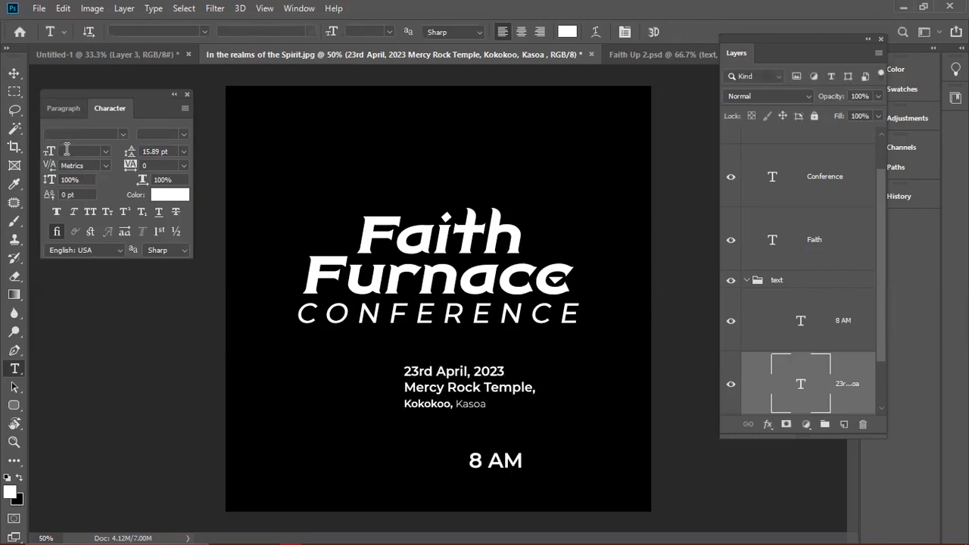
- Centre-align the date/venue lines and position the block beneath CONFERENCE
click(67, 109)
click(76, 138)
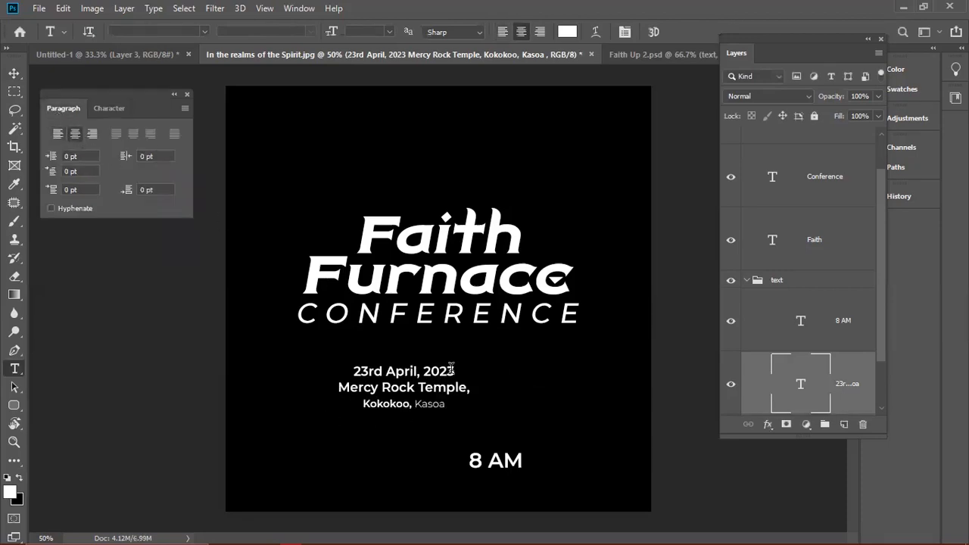
key(v)
key(t)
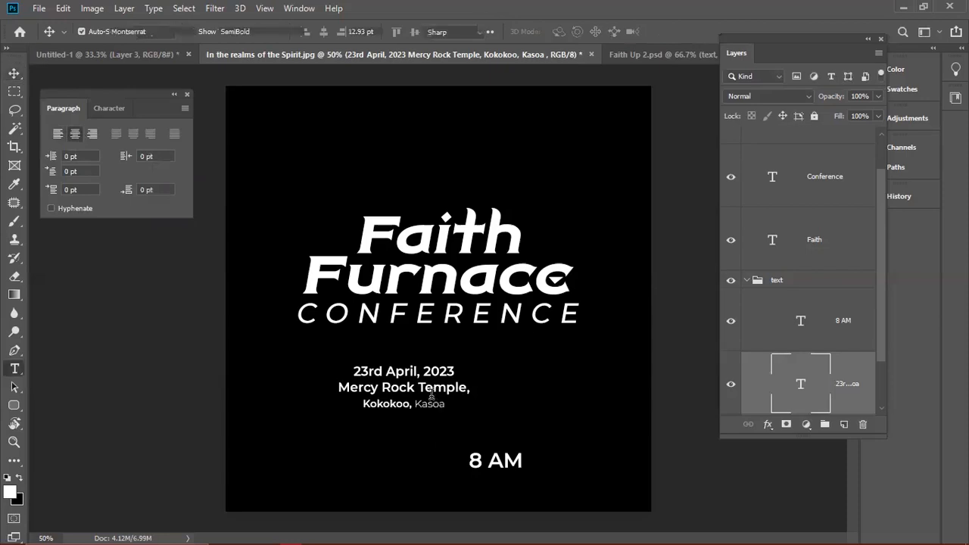
click(436, 403)
drag(432, 448, 472, 442)
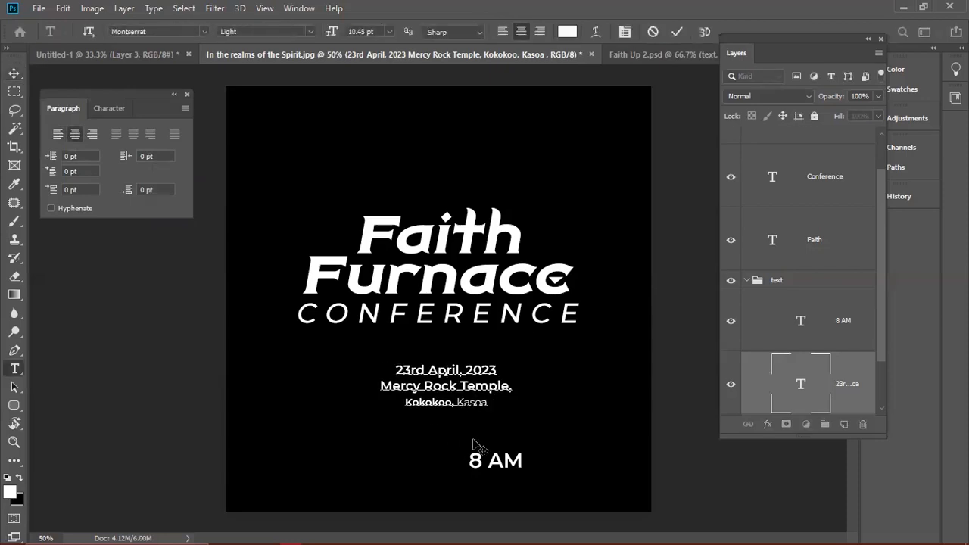
drag(459, 443, 439, 443)
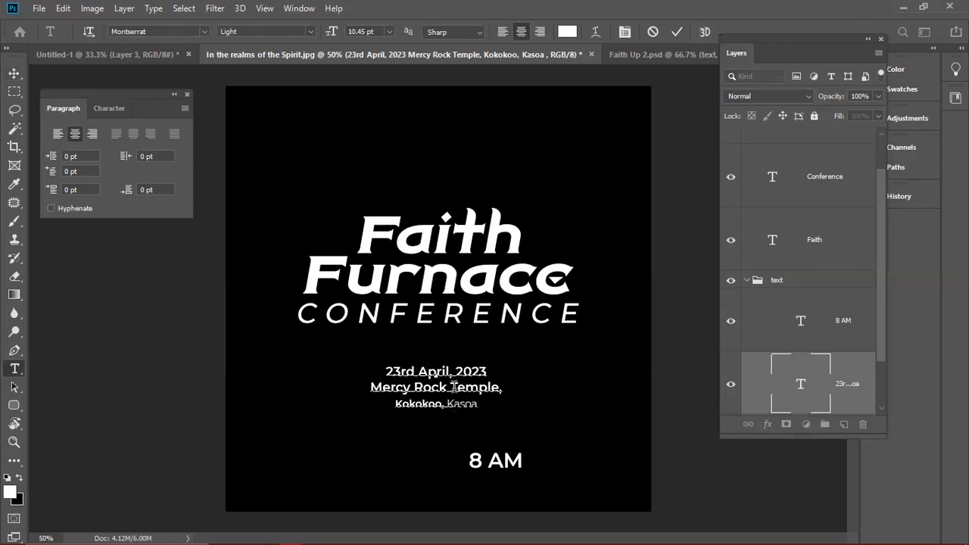
- Commit the venue text edits and move the date/venue block up directly under CONFERENCE
click(443, 387)
click(676, 31)
key(v)
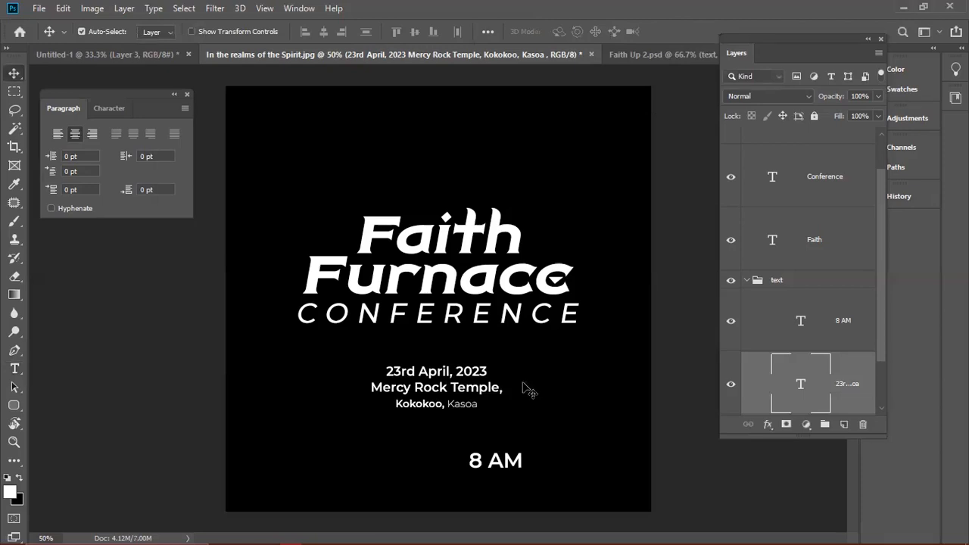
key(t)
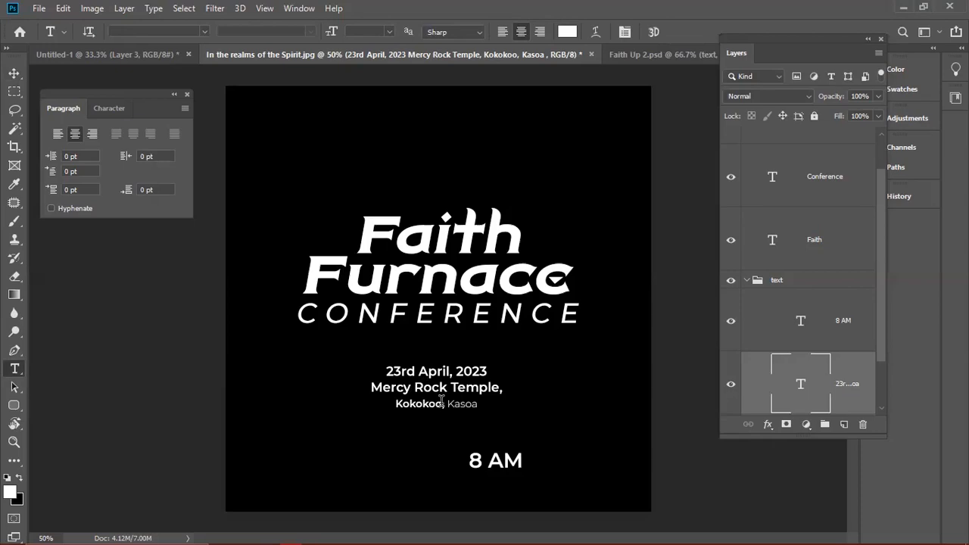
click(481, 405)
drag(480, 405, 381, 407)
click(380, 404)
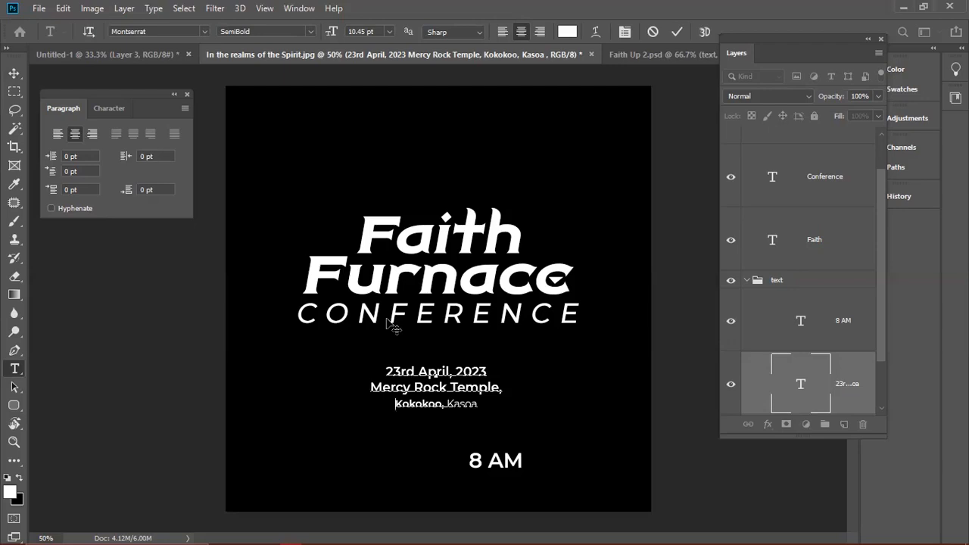
key(ctrl+Return)
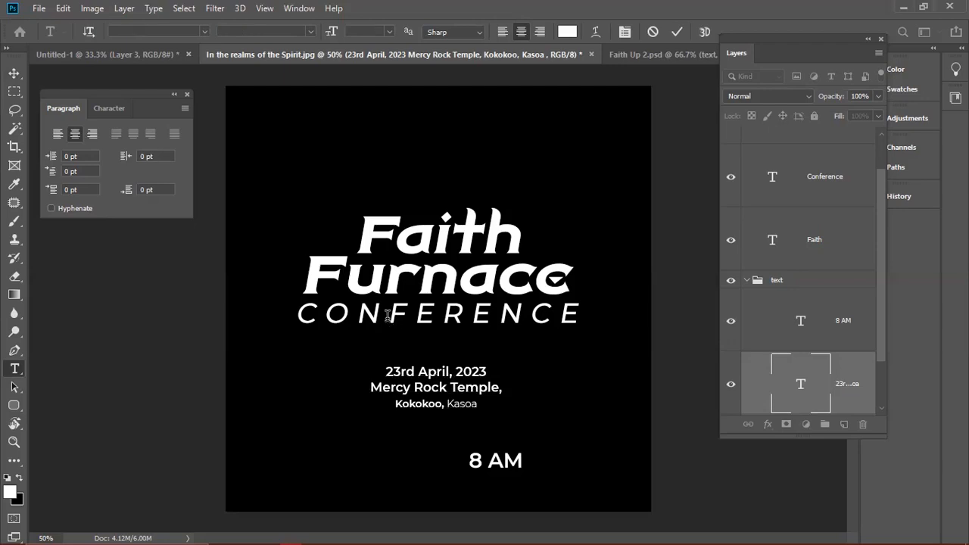
key(v)
drag(419, 371, 417, 358)
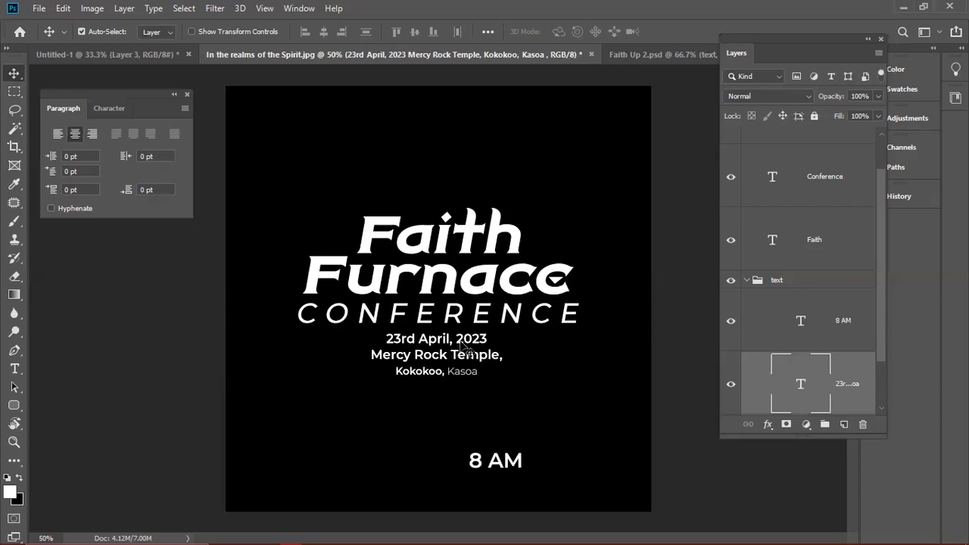
- Drag the date/venue block to the lower left and 8 AM to the lower right
drag(465, 357, 430, 435)
drag(357, 442, 294, 439)
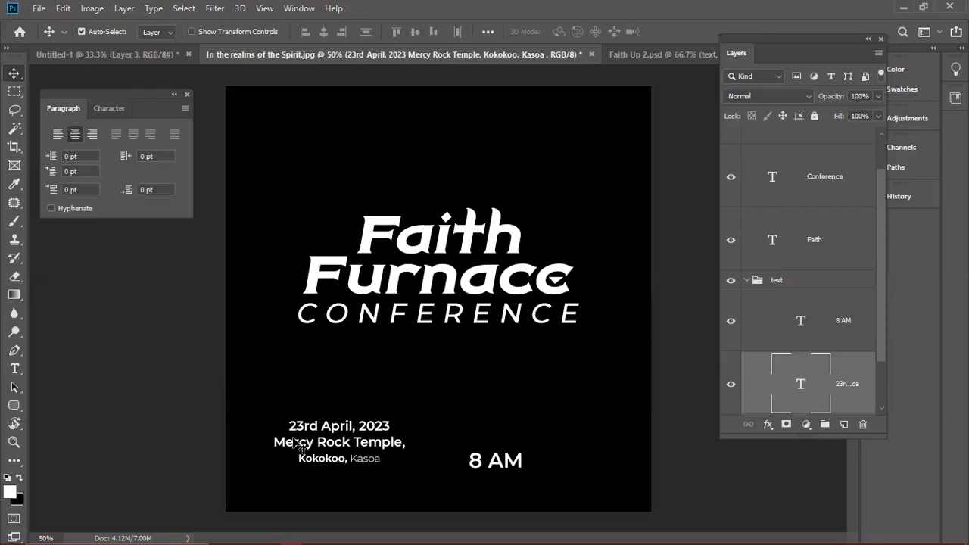
drag(506, 465, 538, 477)
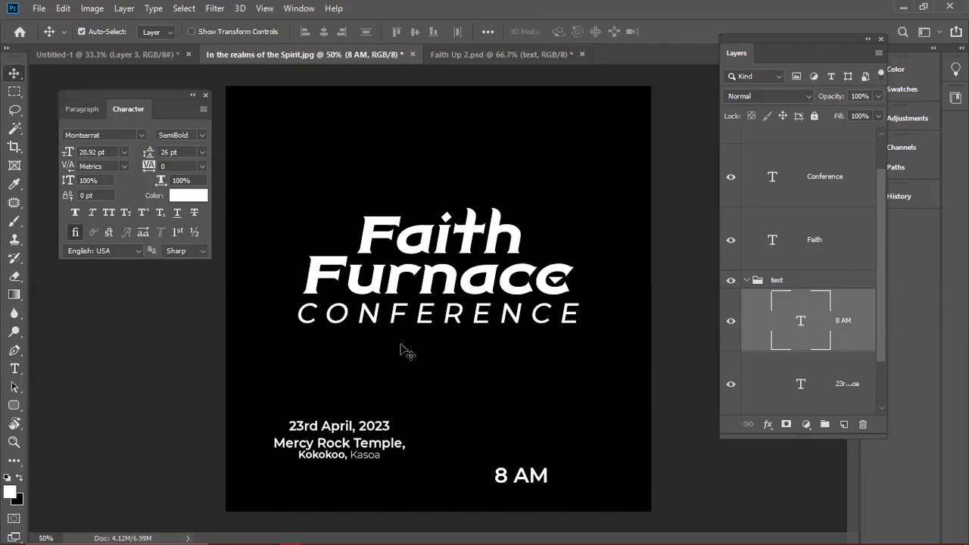
- Try white brushed vertical lines framing the date text on a new layer, then delete that layer
click(403, 491)
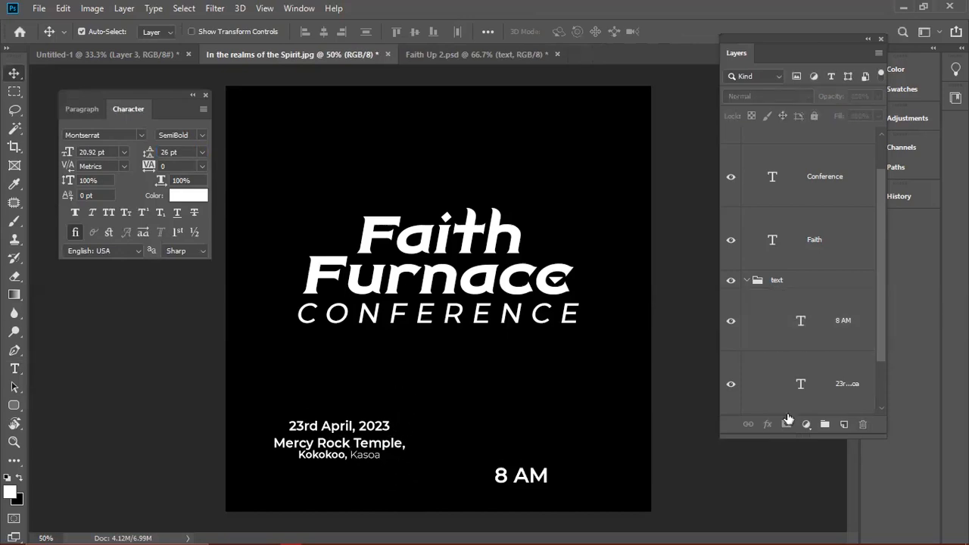
click(843, 424)
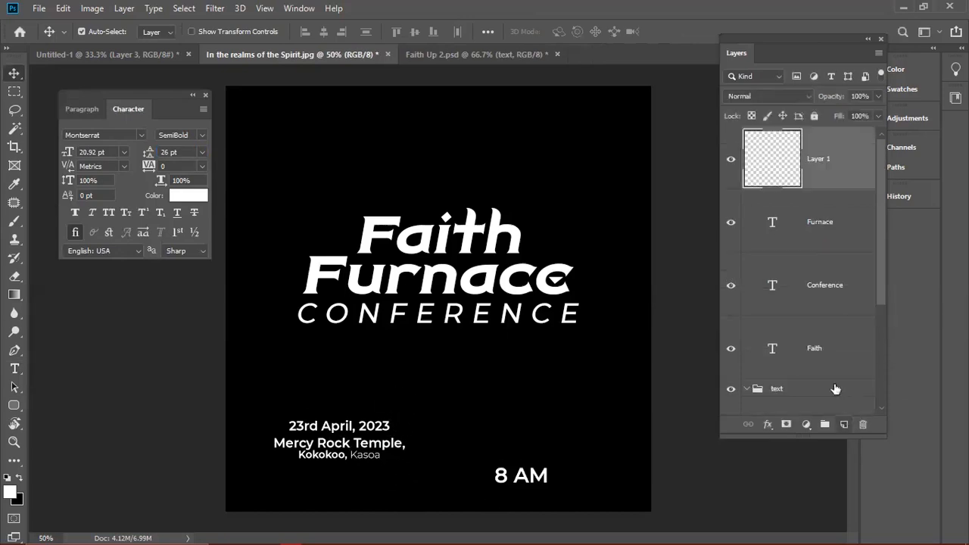
key(m)
key(b)
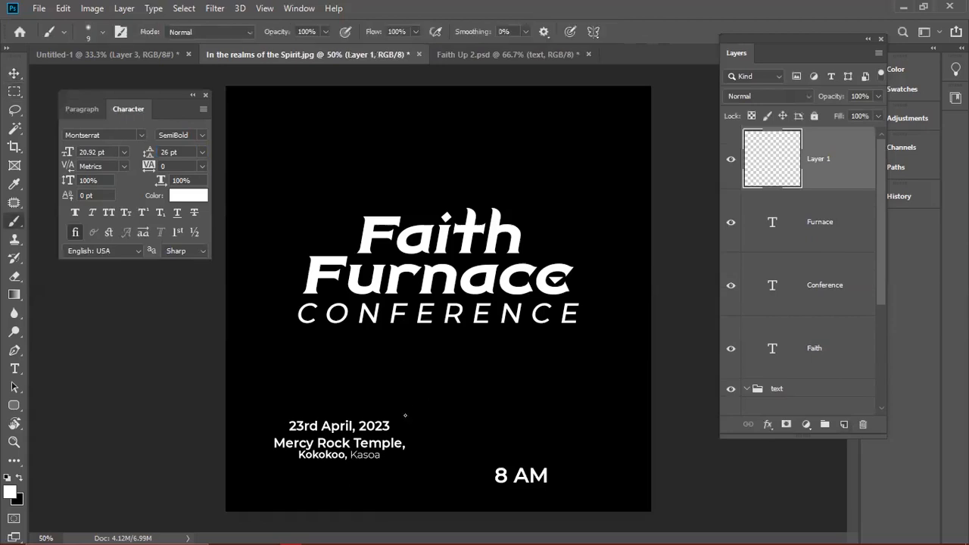
drag(403, 408, 402, 489)
drag(266, 410, 266, 490)
key(ctrl+z)
key(ctrl+z)
click(274, 461)
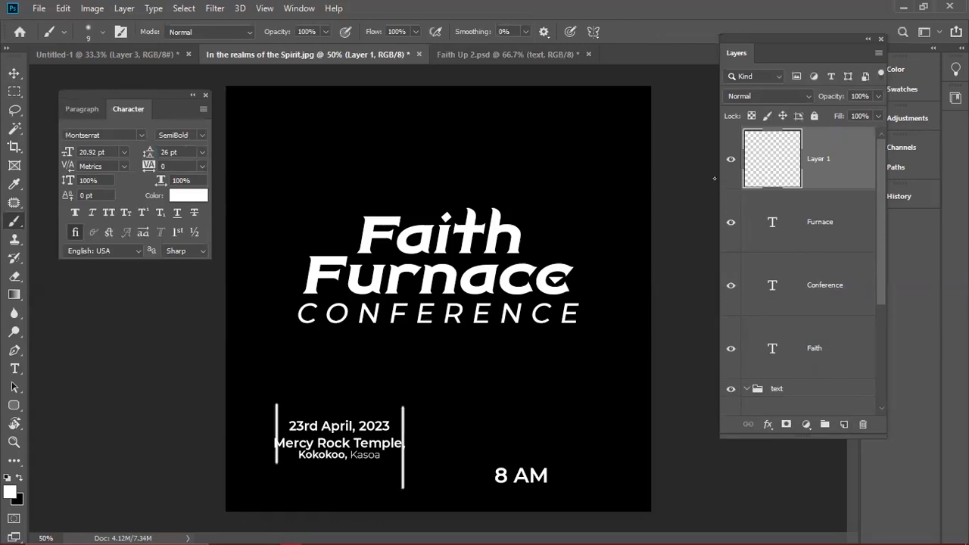
key(Delete)
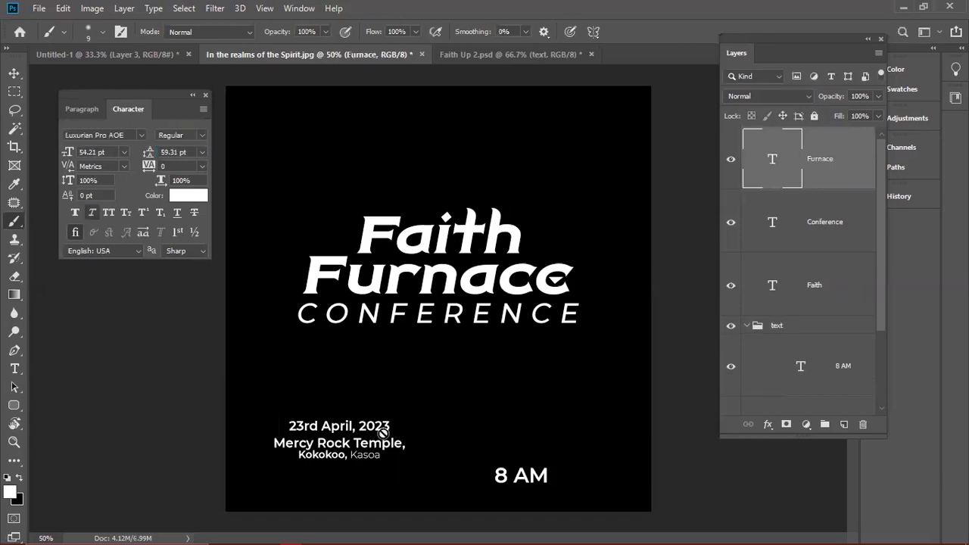
- Append '. 8 AM' so the date line reads '23rd April, 2023 . 8 AM'
key(t)
click(387, 424)
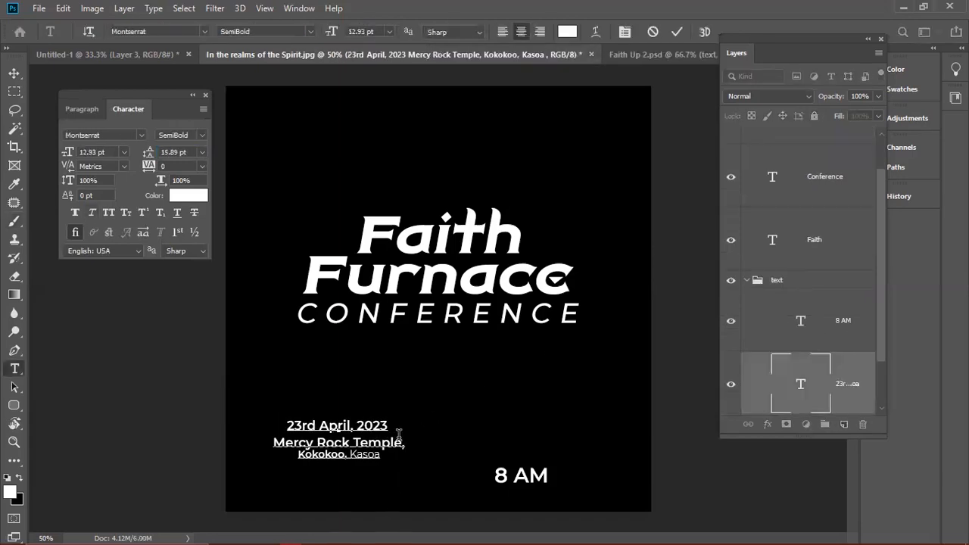
text(. 8 Am)
key(ctrl+Return)
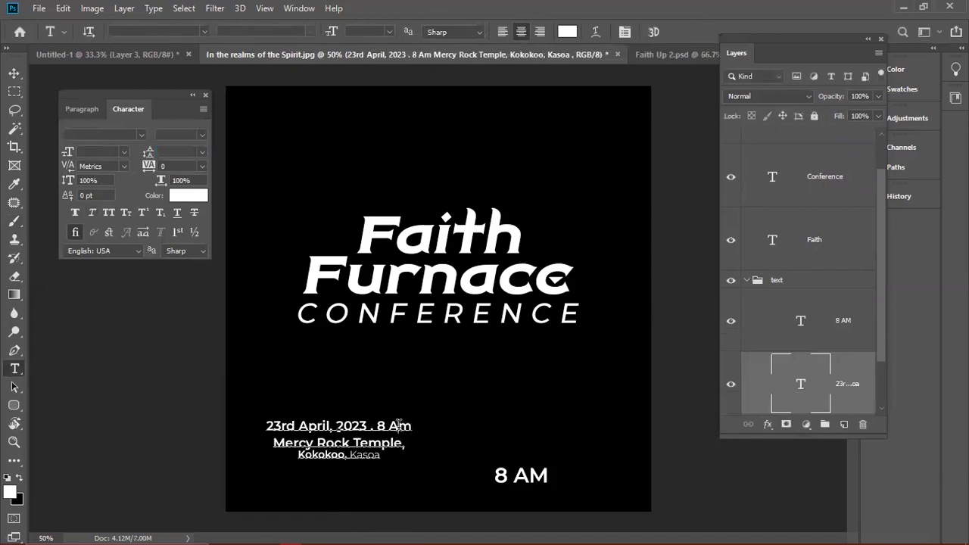
click(398, 425)
key(Delete)
text(M)
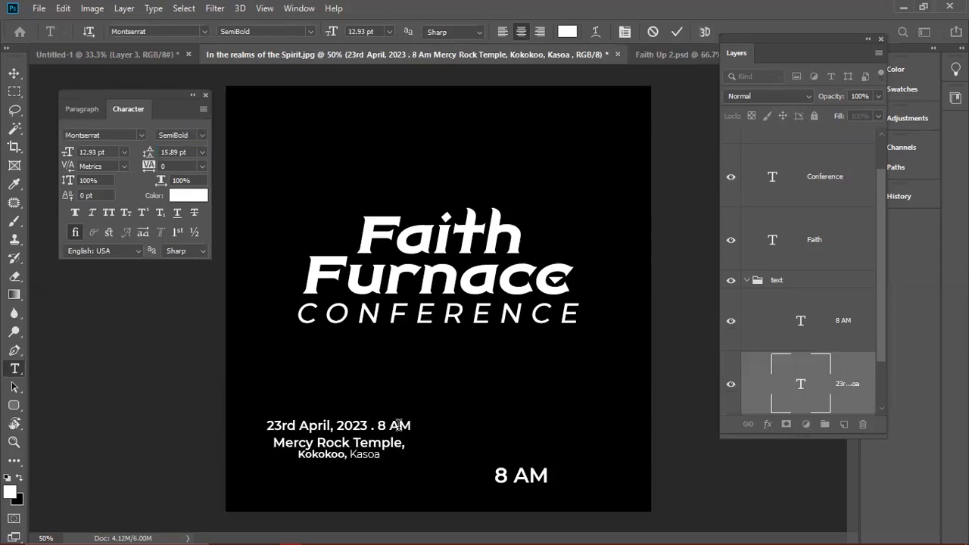
key(ctrl+Return)
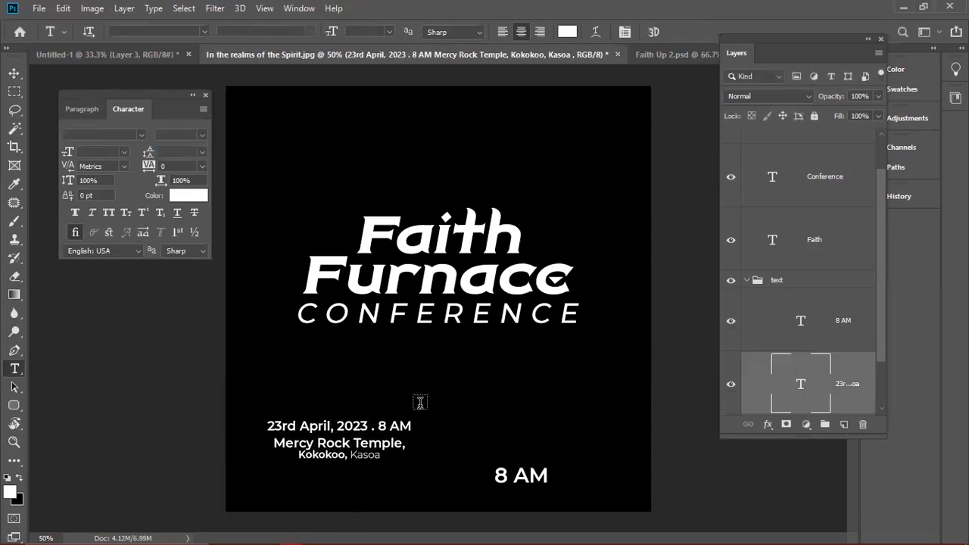
click(362, 445)
key(ctrl+Return)
key(ctrl+shift+n)
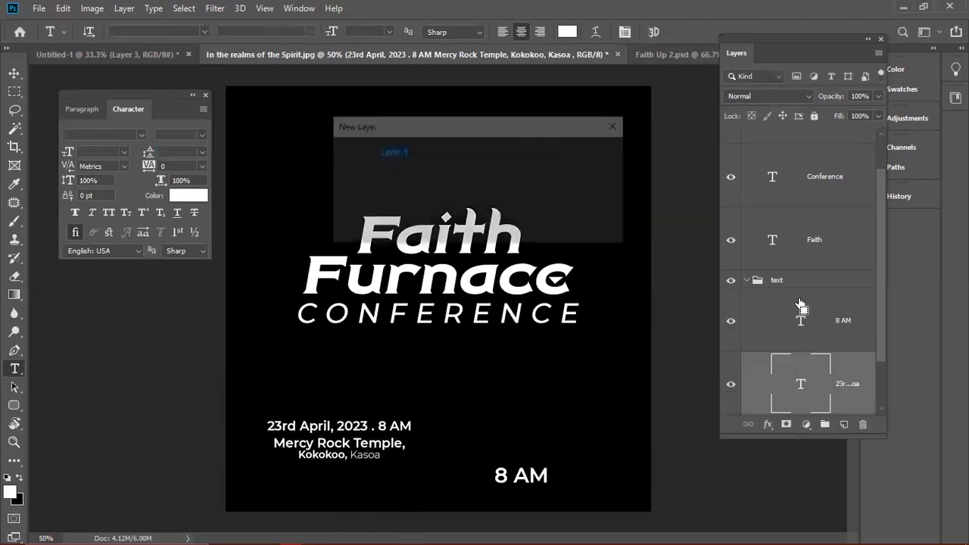
key(Return)
key(b)
drag(421, 422, 390, 468)
drag(262, 417, 293, 470)
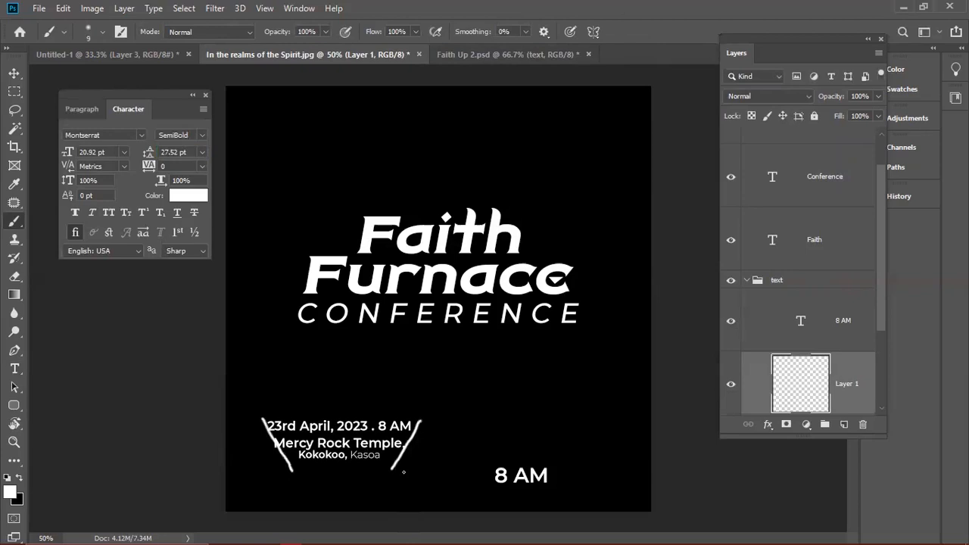
key(ctrl+z)
key(ctrl+z)
drag(407, 416, 408, 466)
drag(266, 417, 265, 461)
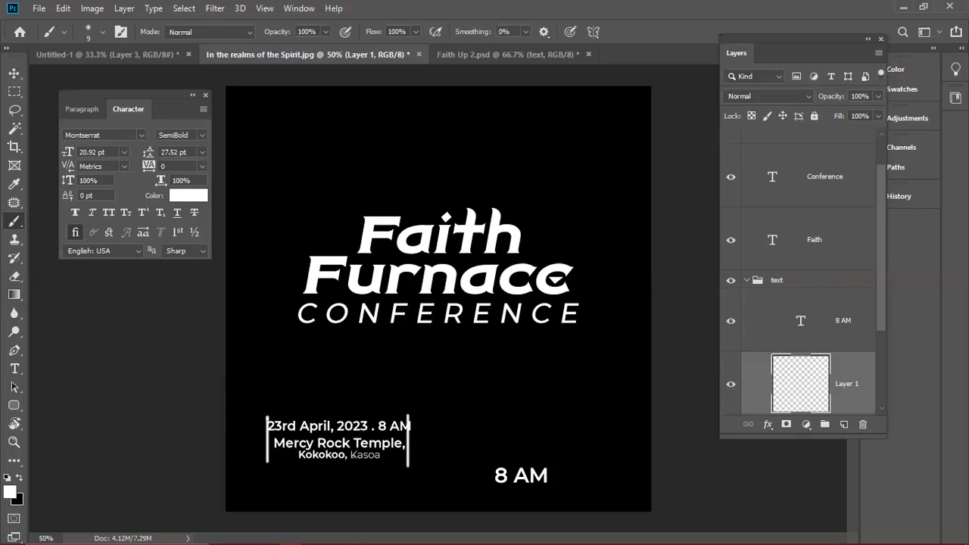
key(Delete)
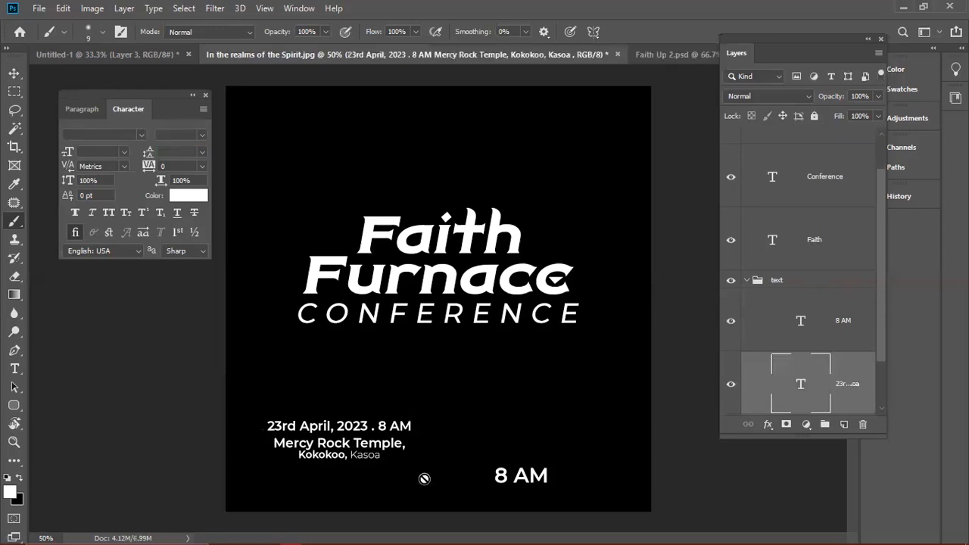
- Fine-tune the leading of the Kokokoo, Kasoa line and commit the date and venue text edits
key(t)
drag(382, 454, 287, 451)
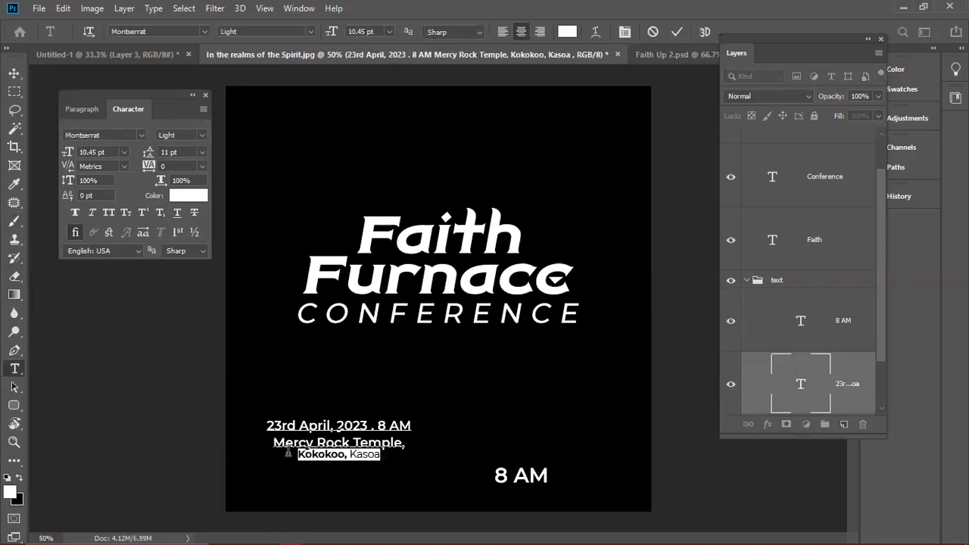
drag(146, 156, 145, 155)
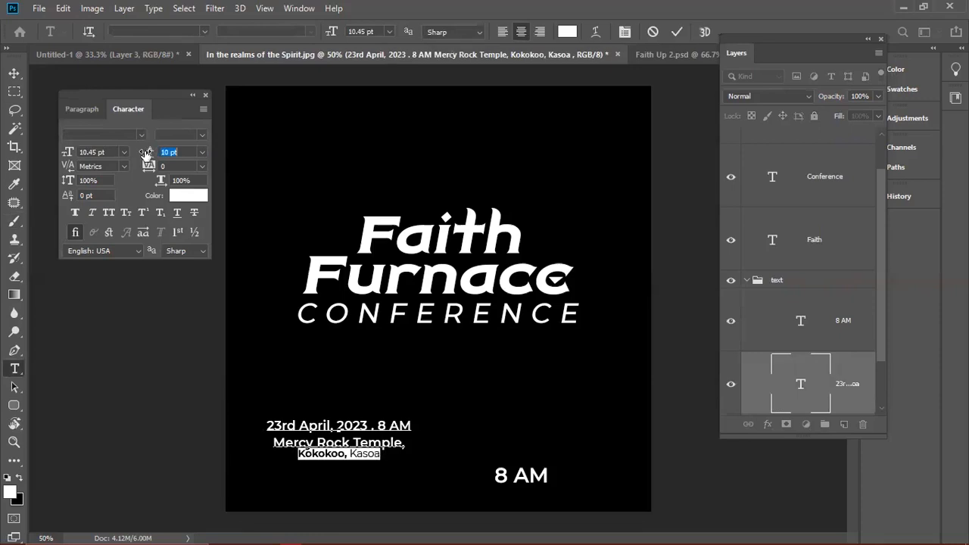
drag(146, 154, 148, 154)
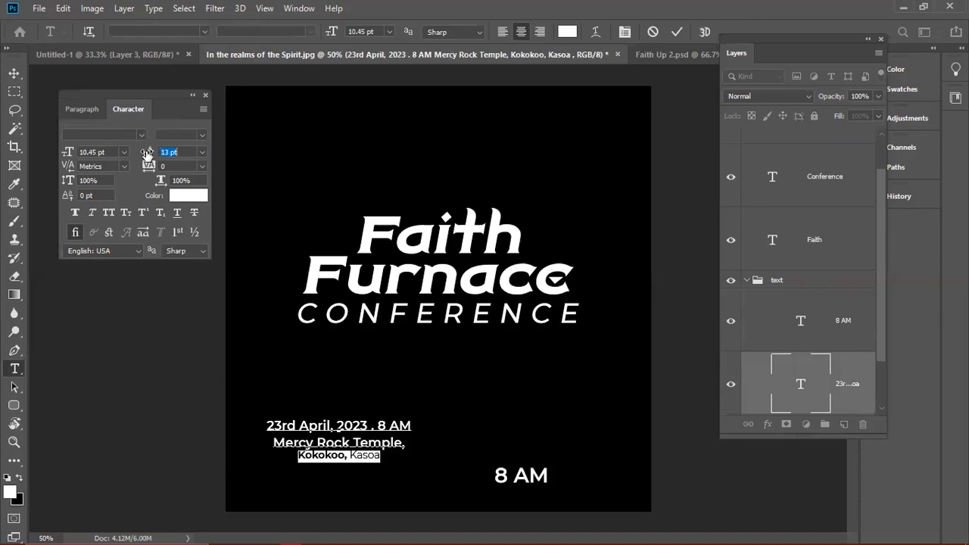
click(370, 444)
click(677, 32)
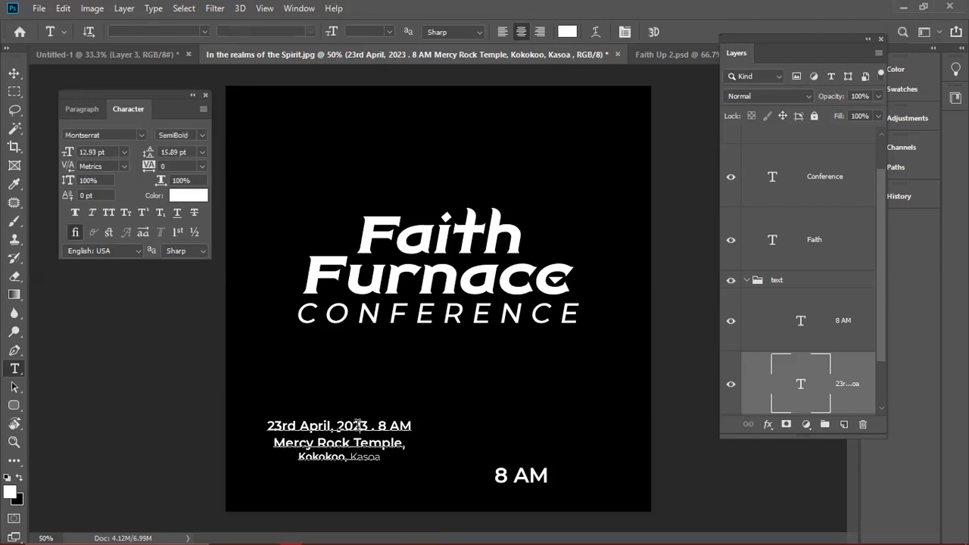
double_click(353, 426)
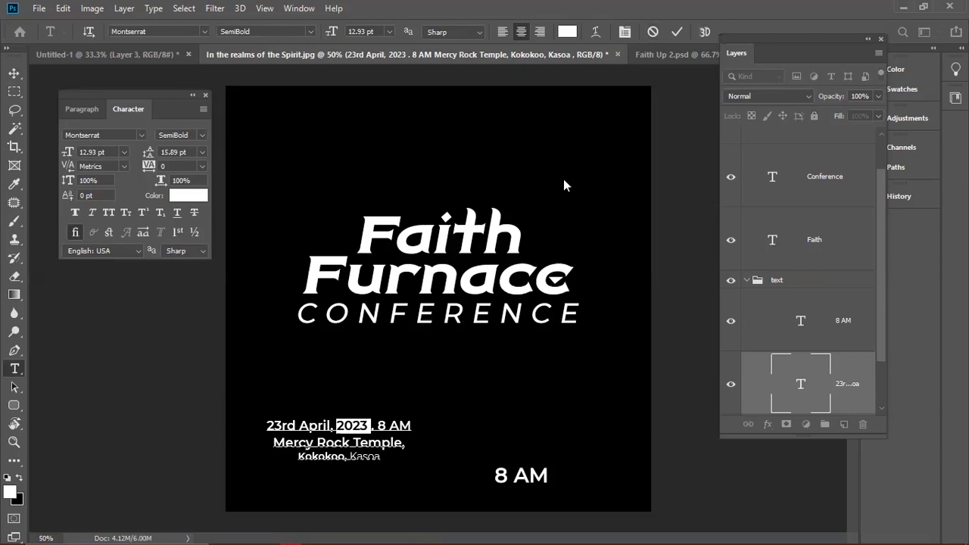
click(652, 32)
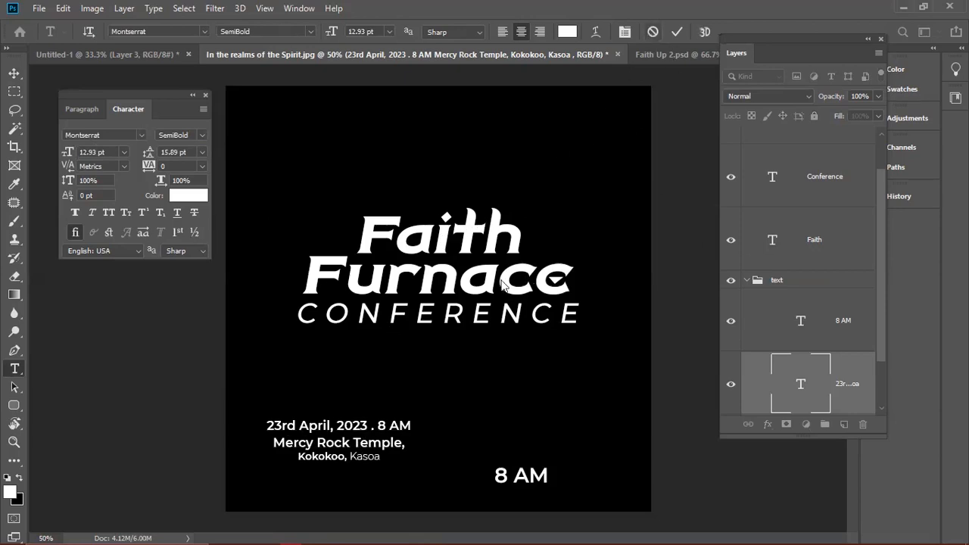
- Centre the date and venue block under CONFERENCE and delete the separate 8 AM text
key(v)
drag(351, 439, 450, 377)
click(514, 473)
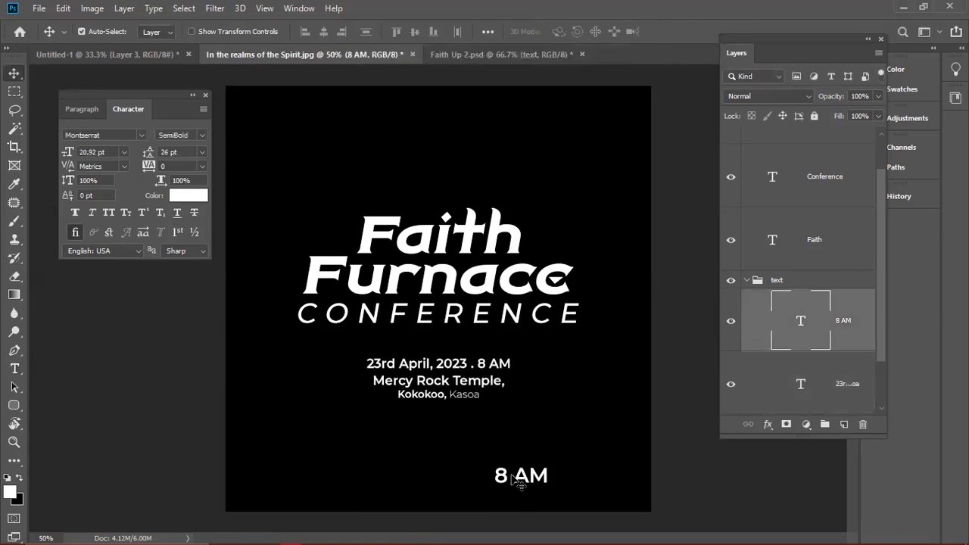
key(Delete)
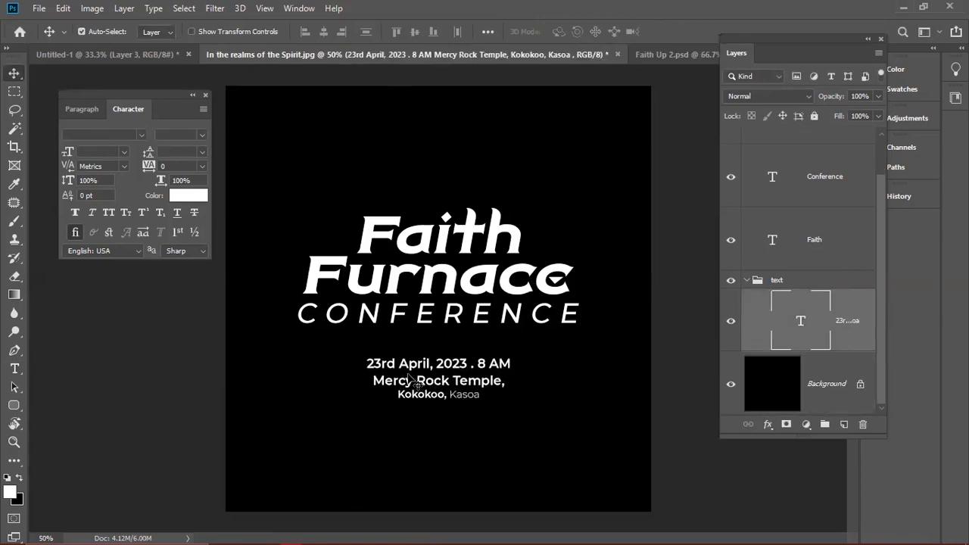
- Set the date and venue text to Nexa Bold Italic with 16 pt leading
click(109, 134)
text(nex)
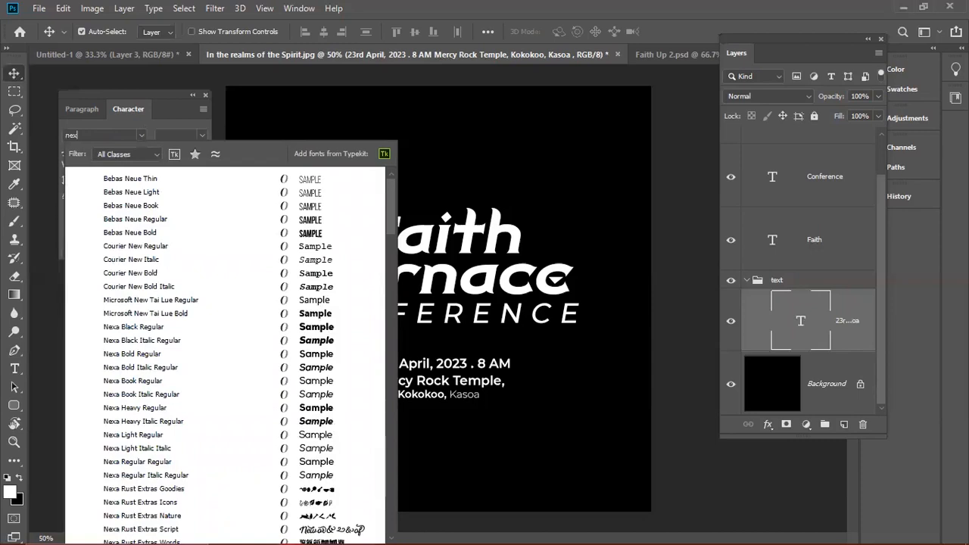
text(a Bold Italic)
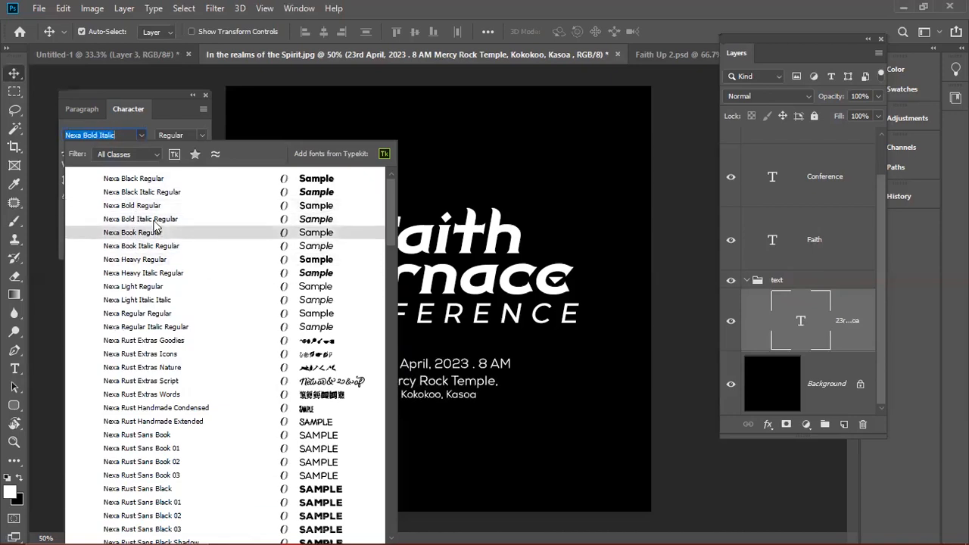
click(154, 221)
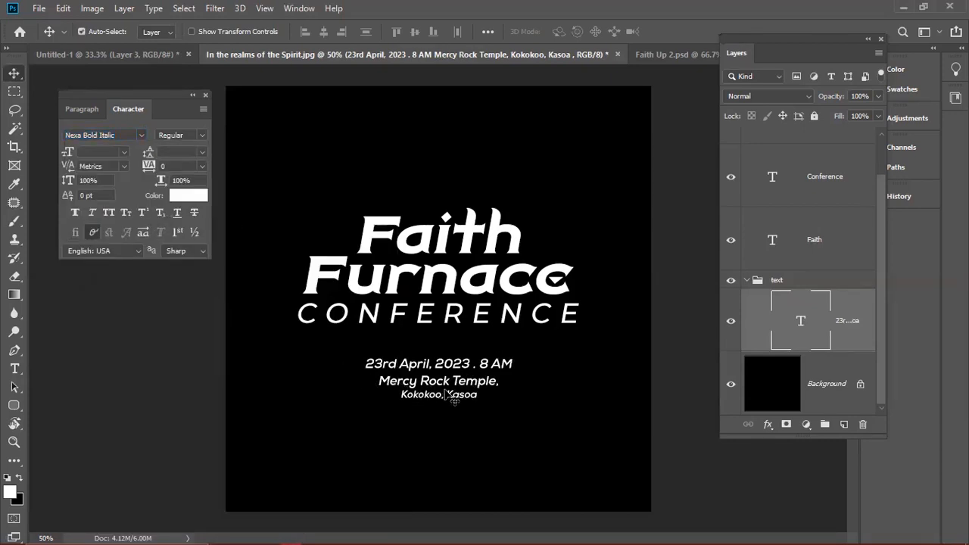
key(t)
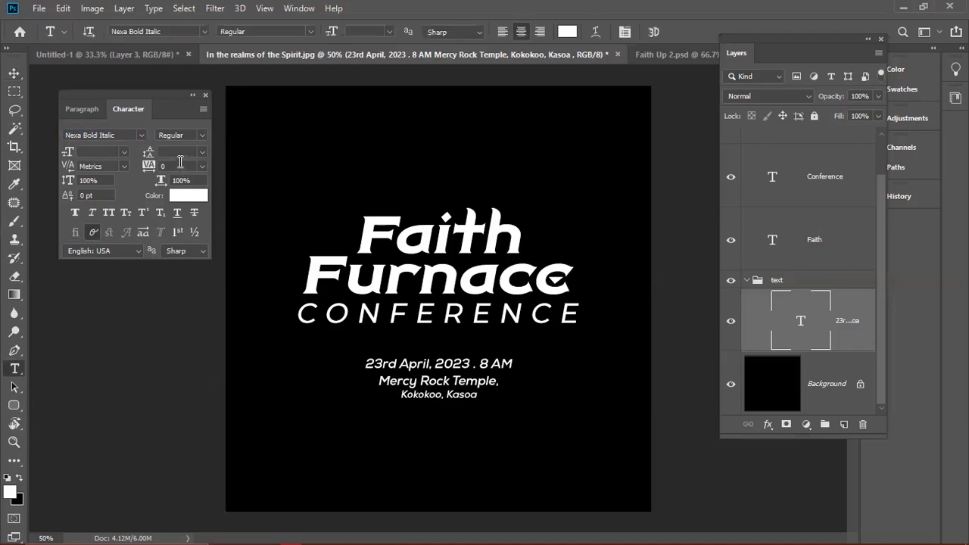
click(202, 152)
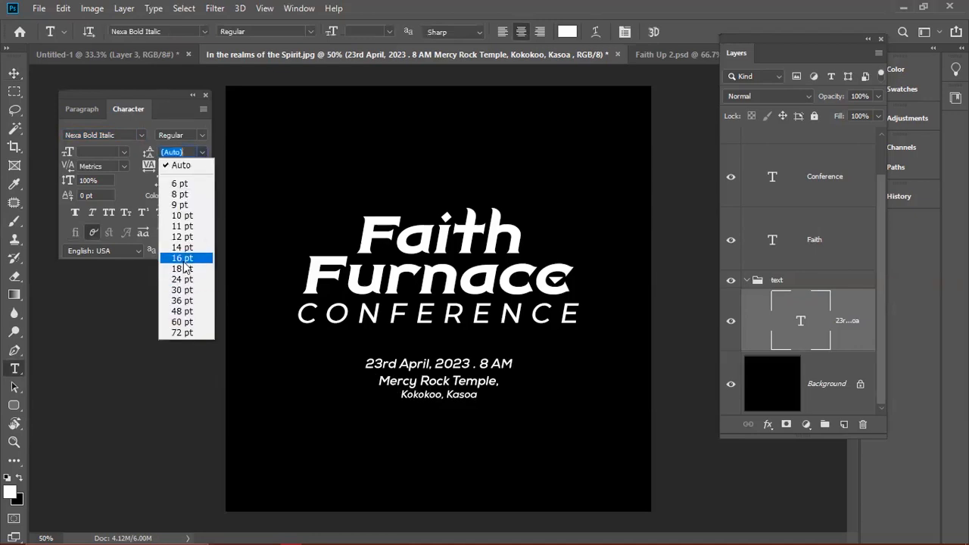
click(183, 259)
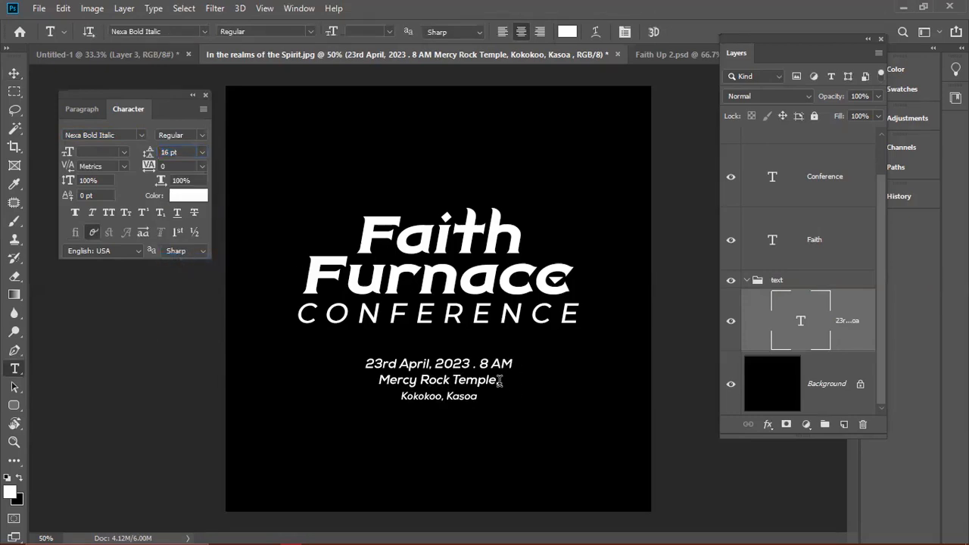
- Scale the date and venue block up to about 127%
key(ctrl+t)
drag(517, 422, 528, 428)
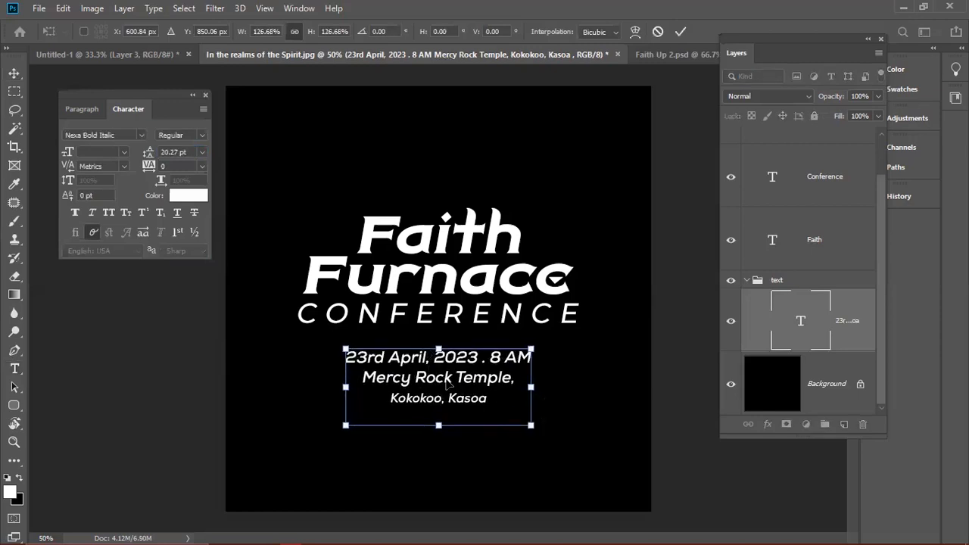
key(Return)
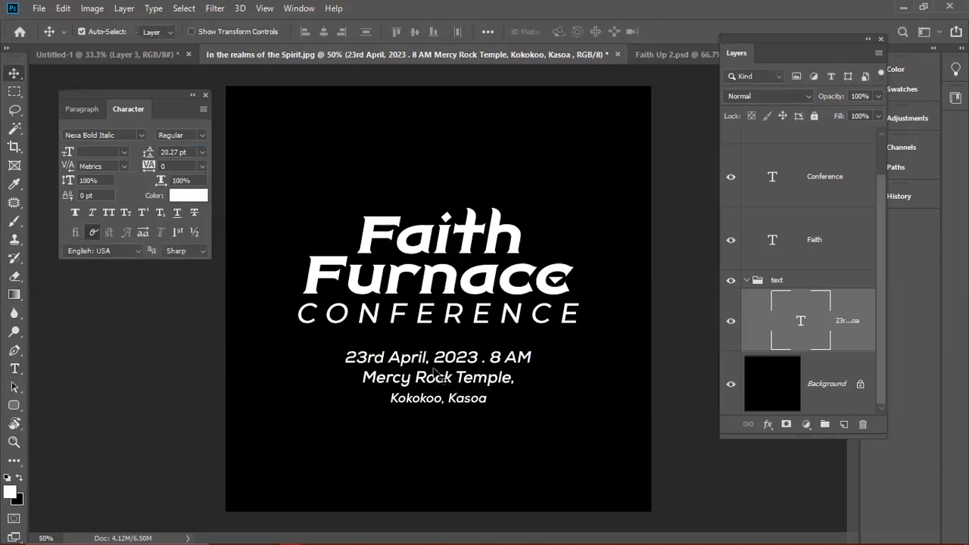
- Make the block all caps except the venue line, which stays mixed-case Kokokoo, Kasoa
click(108, 215)
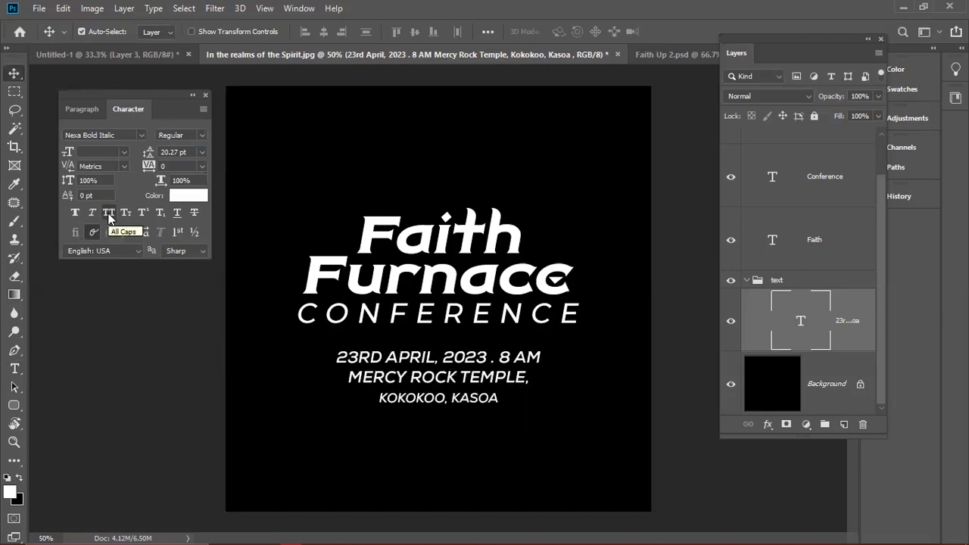
key(t)
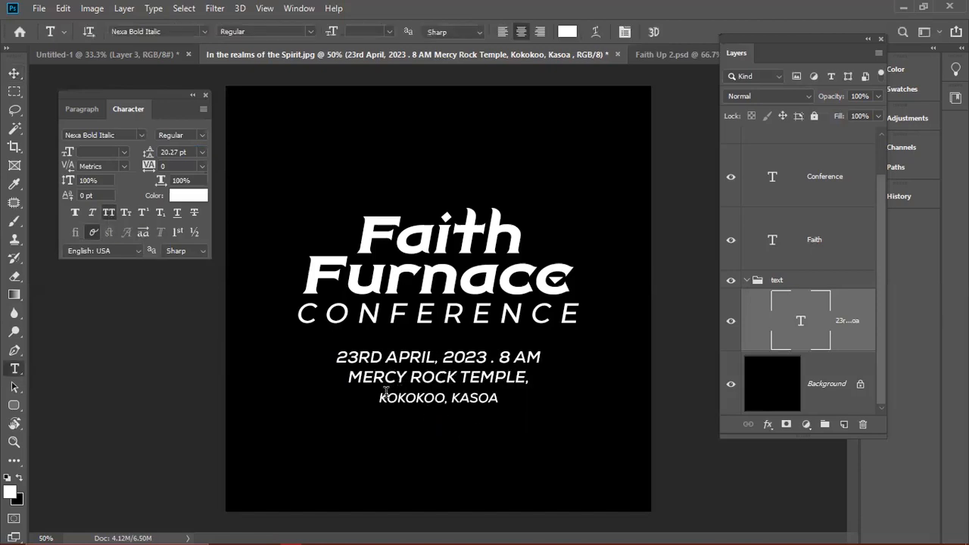
drag(380, 395, 500, 398)
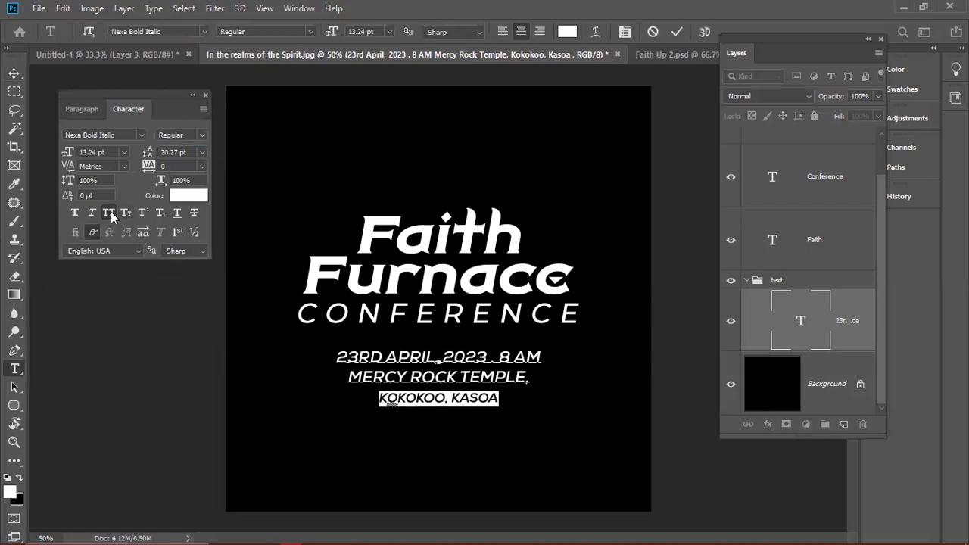
key(ctrl+shift+k)
click(676, 32)
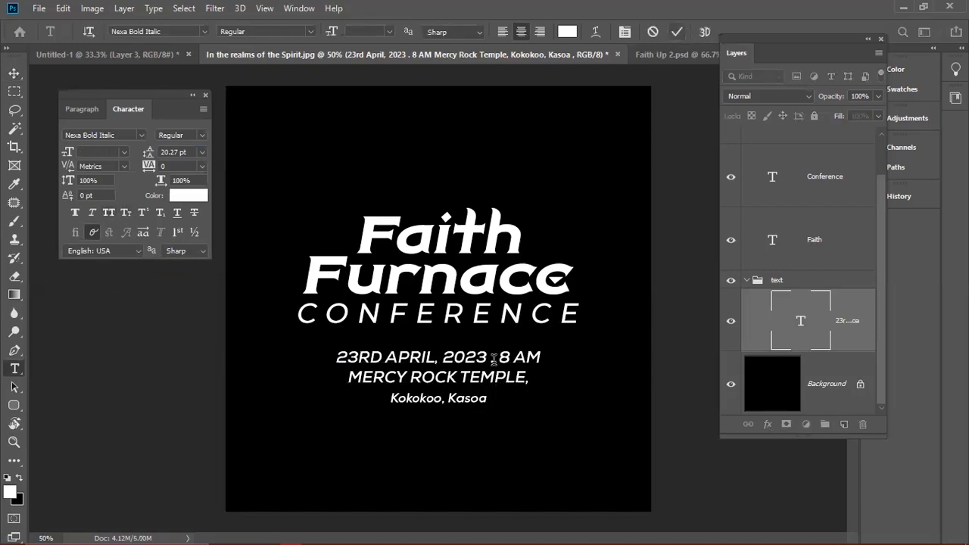
- Tighten the Kokokoo, Kasoa line's leading to 13.27 pt and commit
click(489, 398)
drag(488, 397, 350, 400)
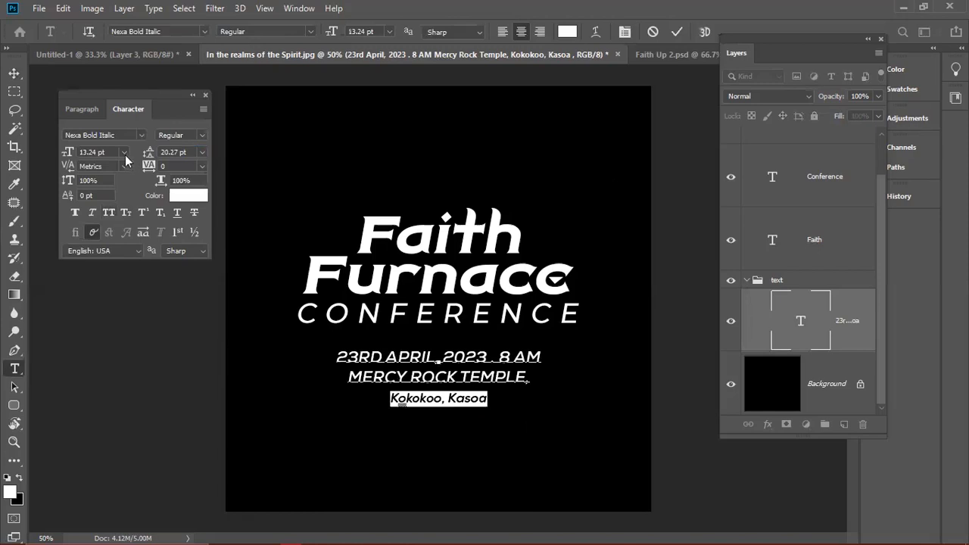
drag(149, 155, 145, 157)
key(Return)
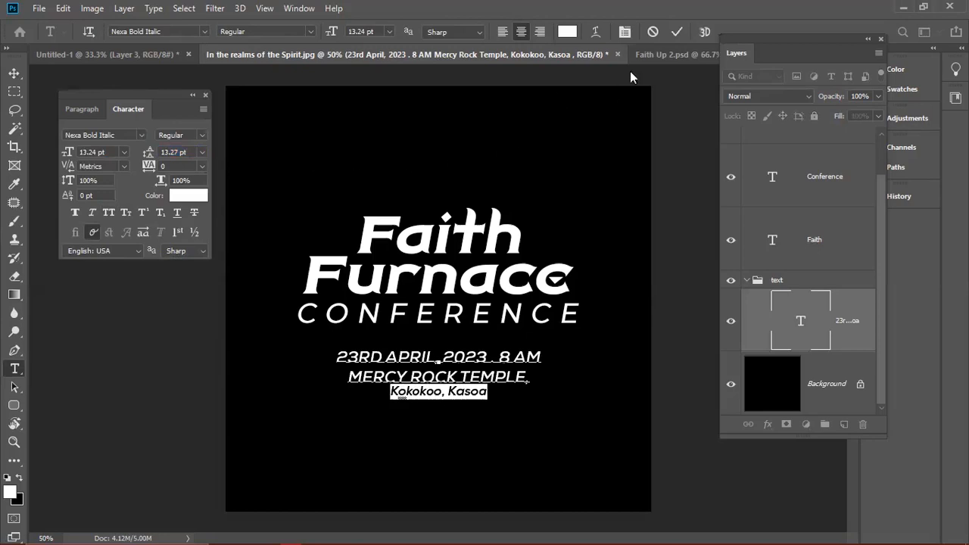
click(672, 31)
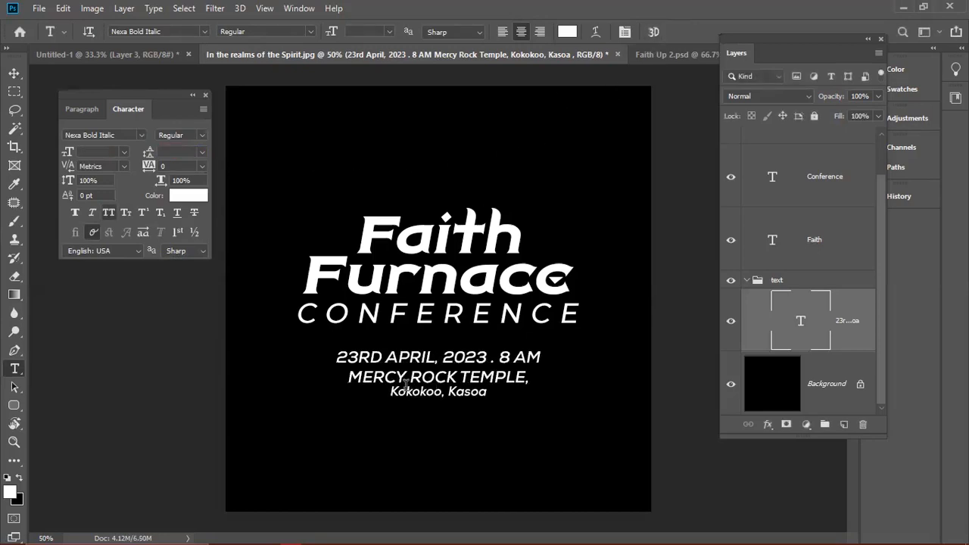
- Move the date and venue block slightly lower beneath CONFERENCE
key(v)
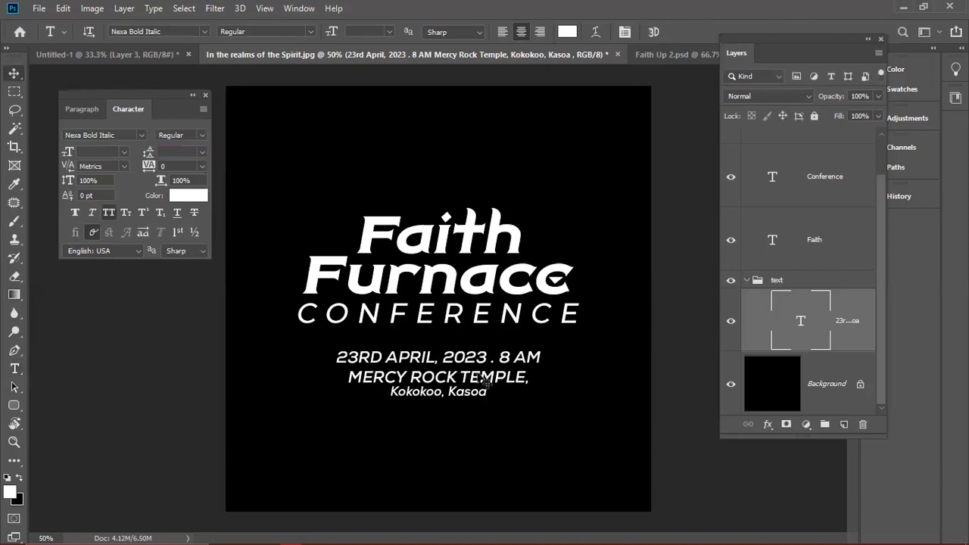
double_click(465, 381)
key(Escape)
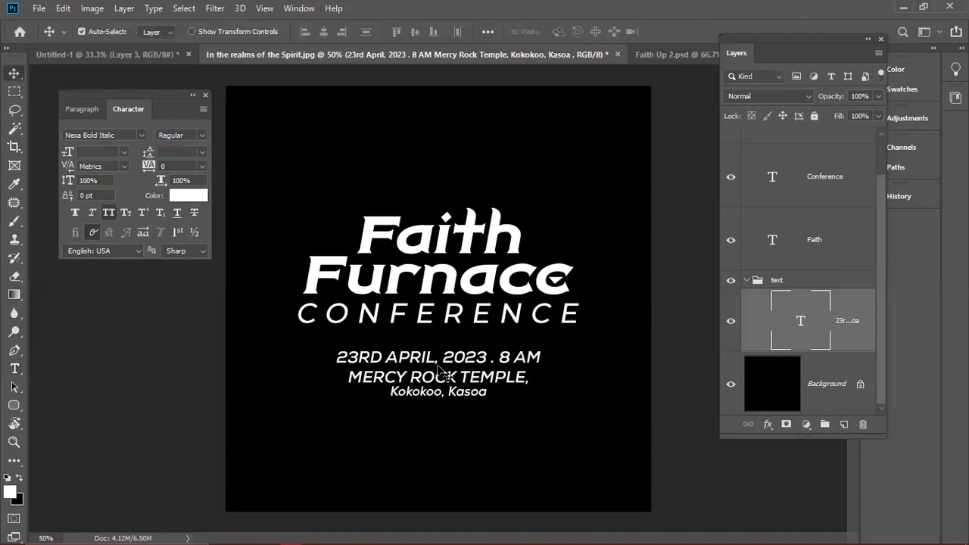
drag(452, 366, 461, 385)
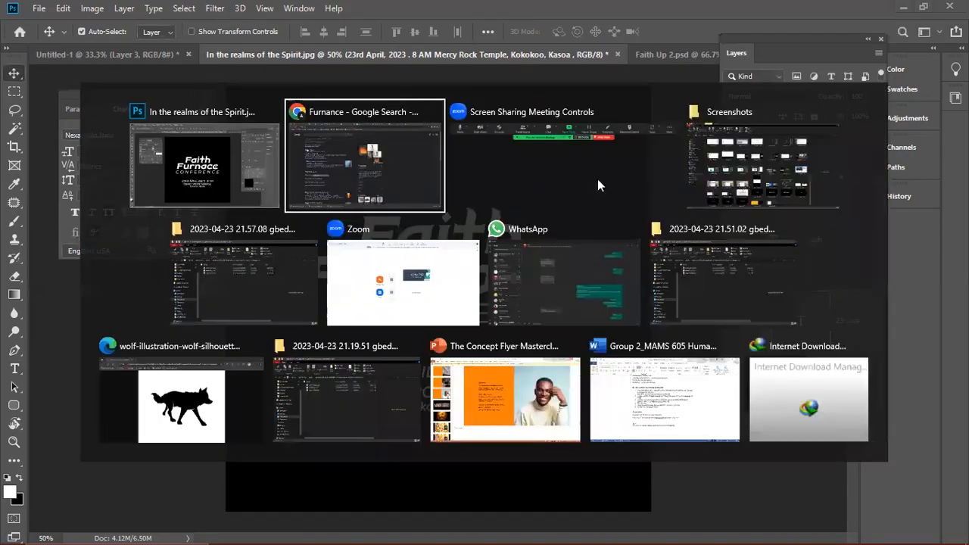
- Dismiss the Windows task switcher to stay on the Photoshop flyer
key(Escape)
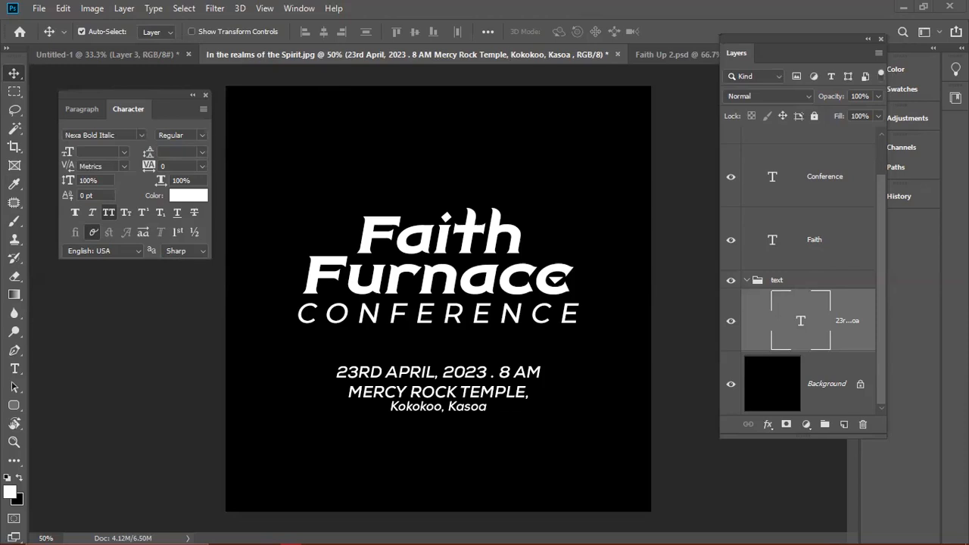
- Place the golden flaming torch image on the flyer and move its layer to the top
drag(460, 250, 371, 286)
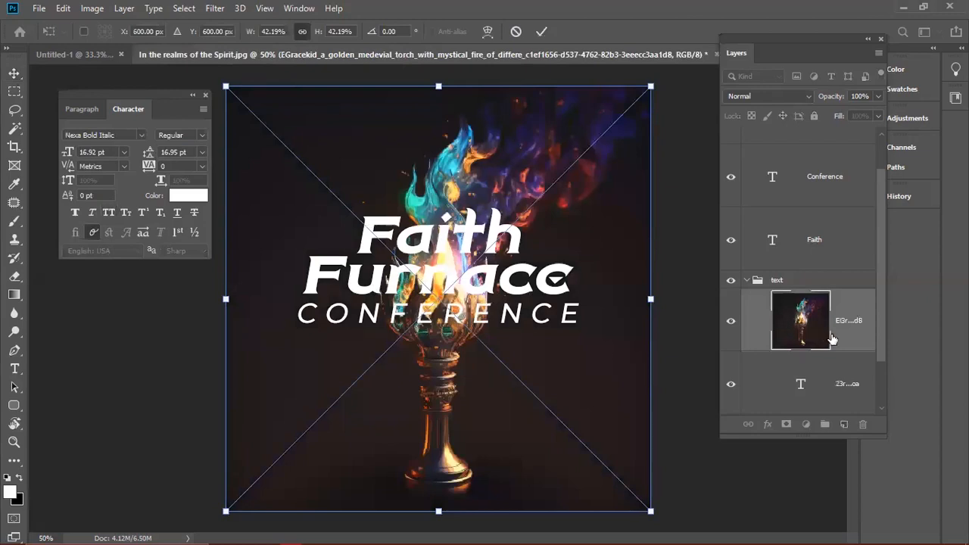
drag(831, 339, 807, 155)
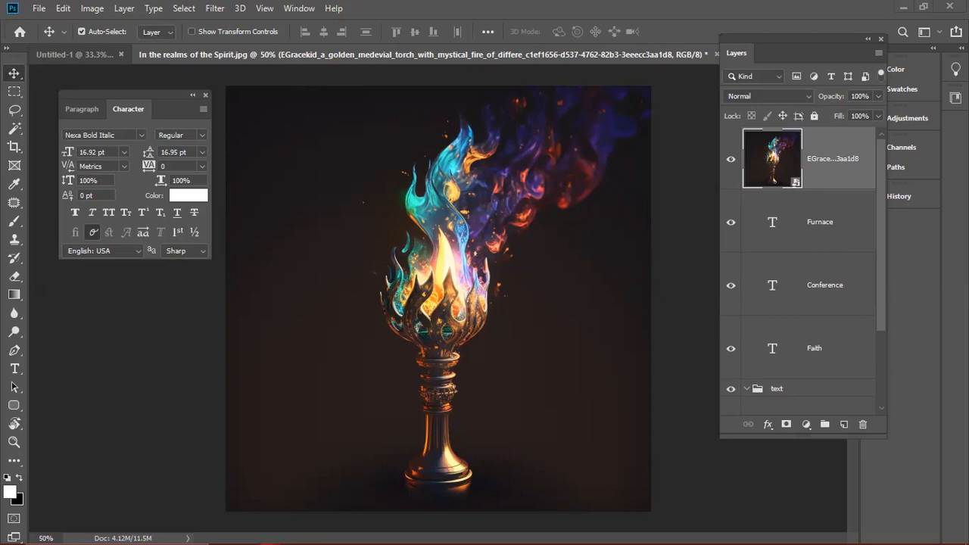
- Place the red streak screenshot and the campfire photo as layers above the torch
drag(234, 263, 523, 259)
key(Return)
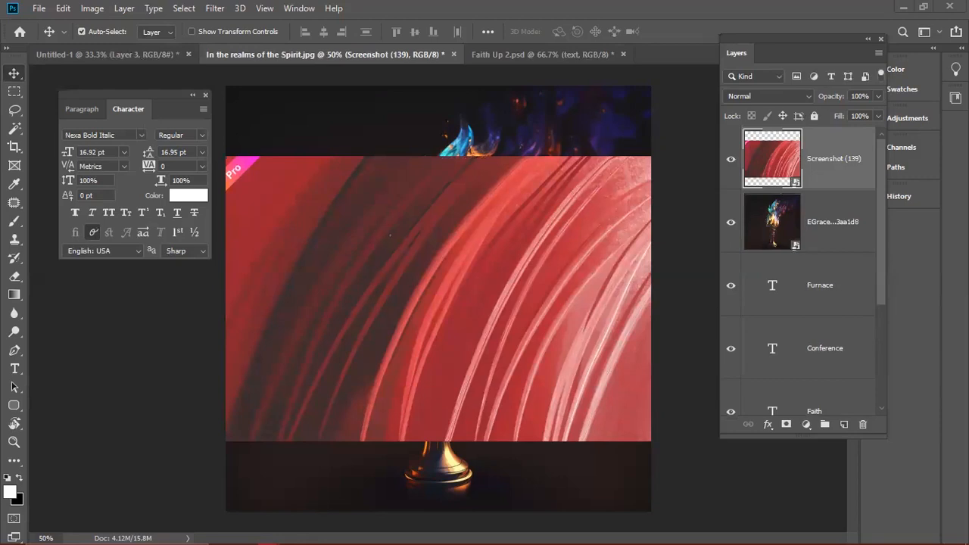
key(ctrl+t)
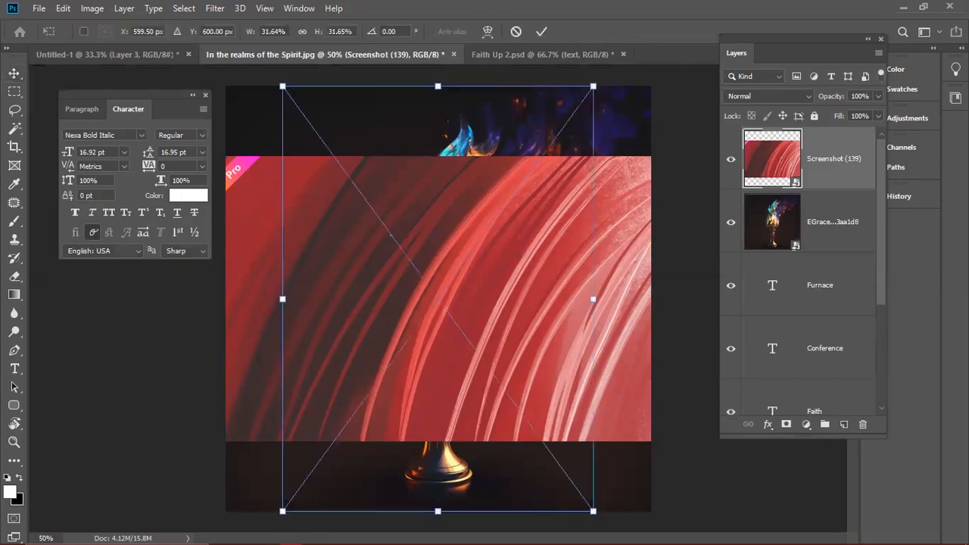
key(Return)
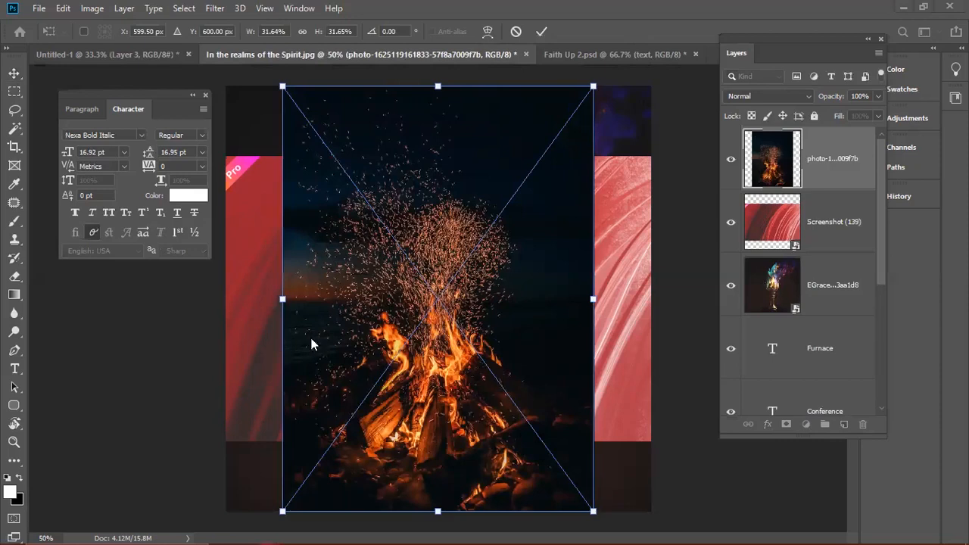
key(Return)
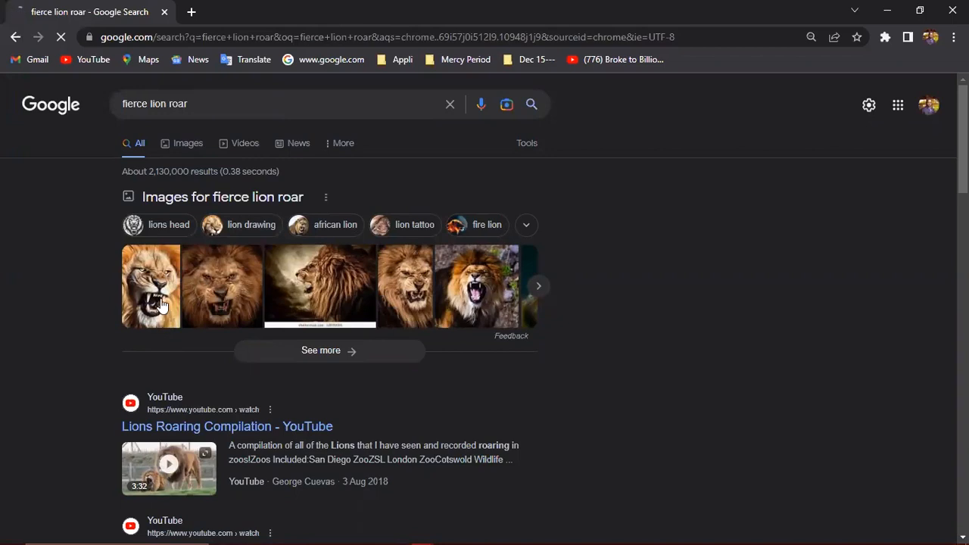
- Show Google Images results for 'fierce lion roar' filtered to Large size
click(177, 145)
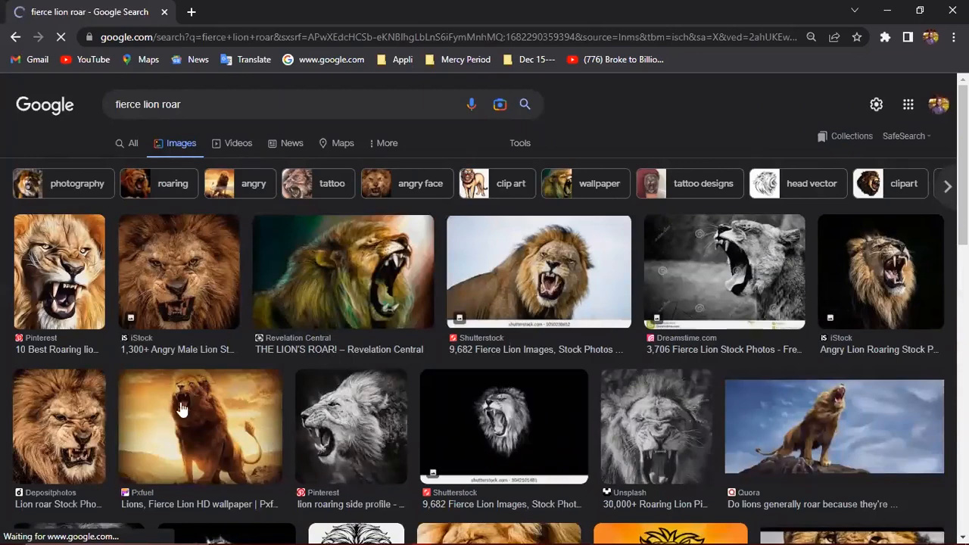
scroll(203, 315, down, 2)
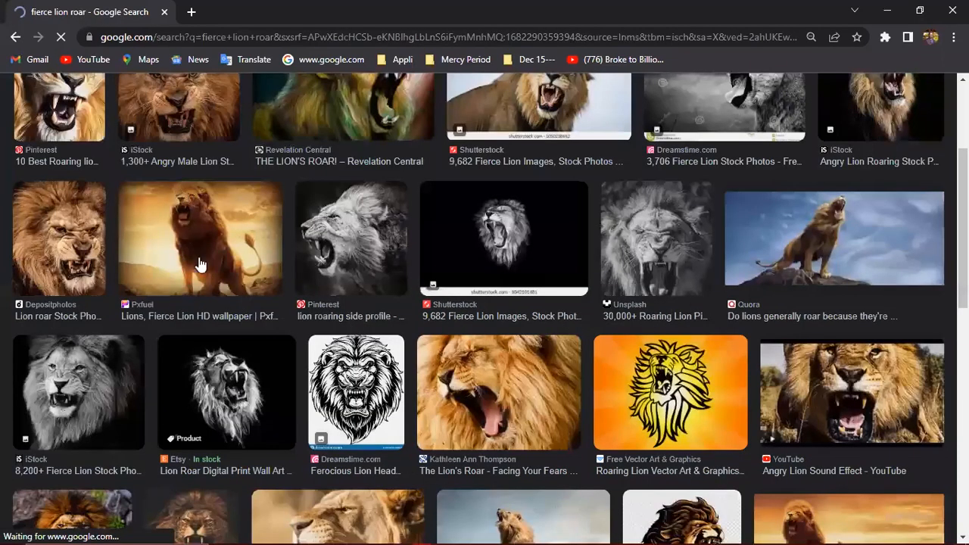
scroll(260, 179, up, 3)
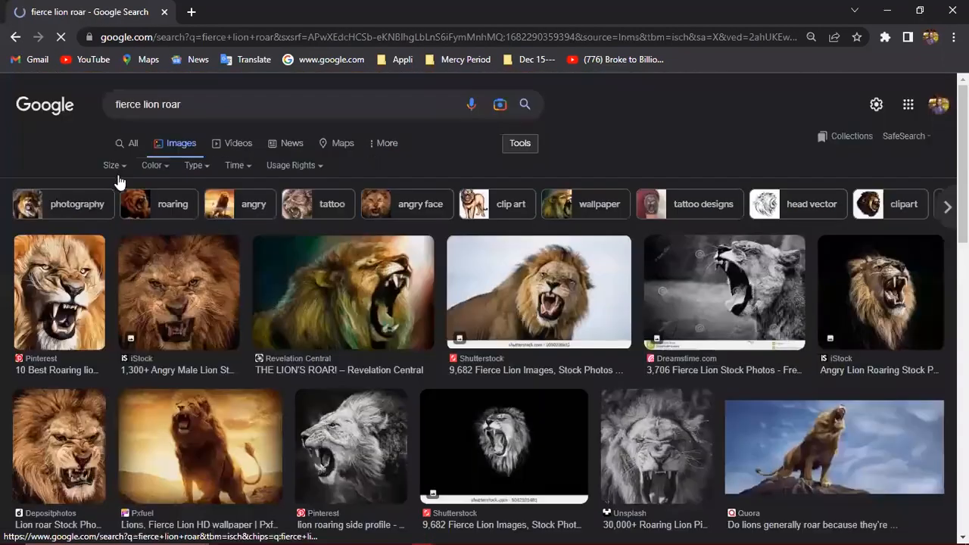
click(113, 165)
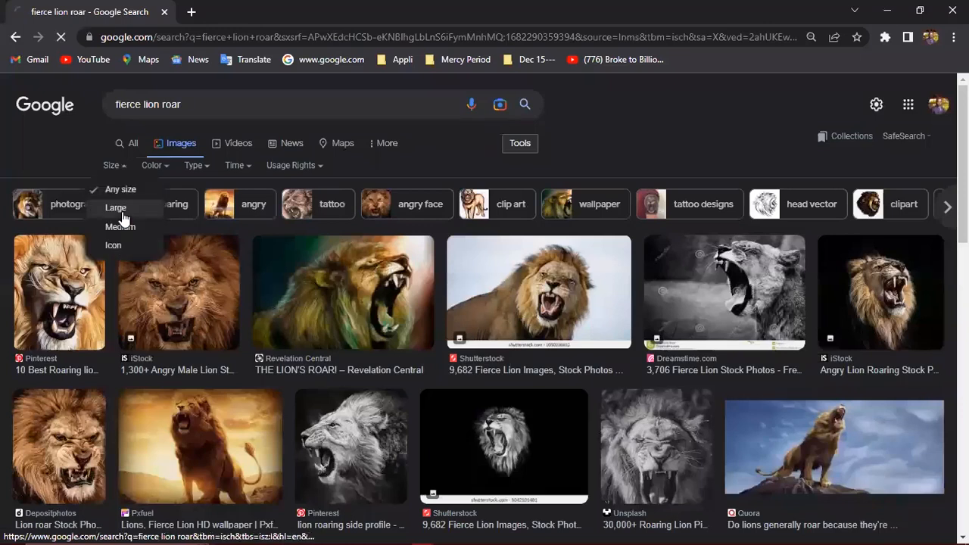
click(121, 211)
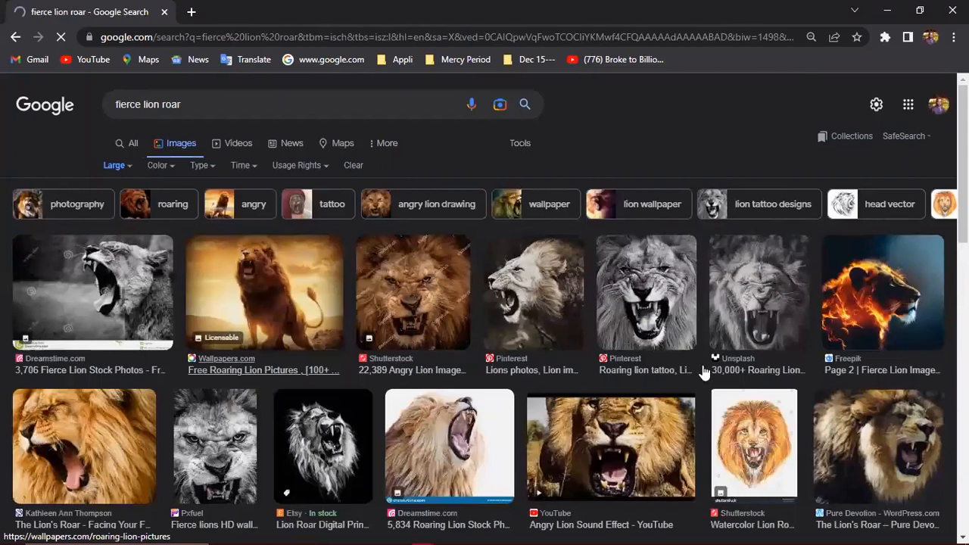
- Scroll the large lion results and preview Pxfuel's 'fierce lions HD phone wallpaper' image
scroll(704, 371, down, 3)
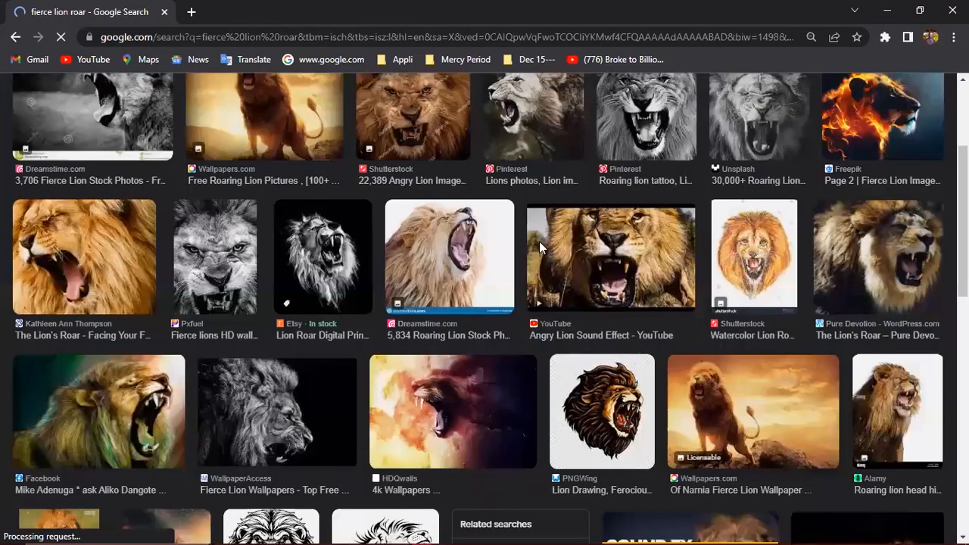
scroll(587, 318, down, 3)
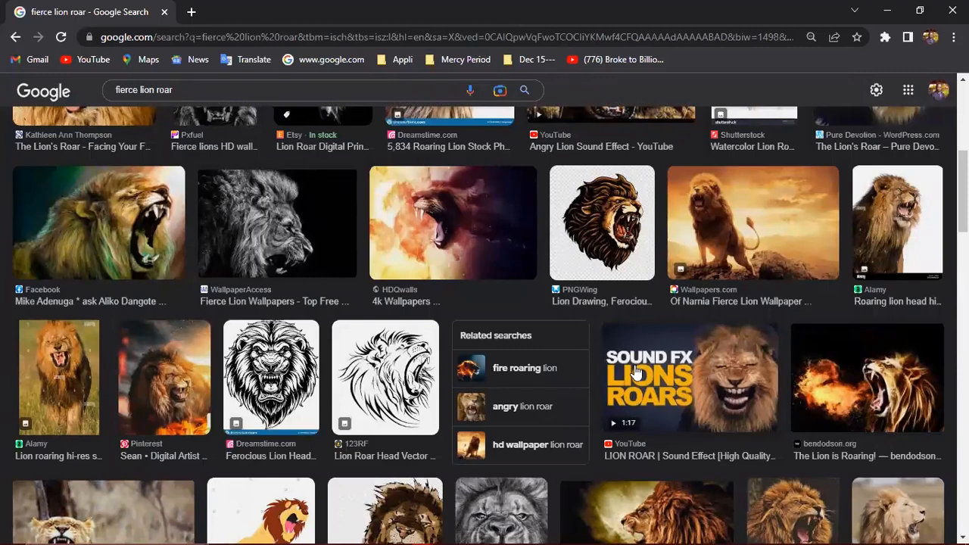
scroll(636, 373, down, 3)
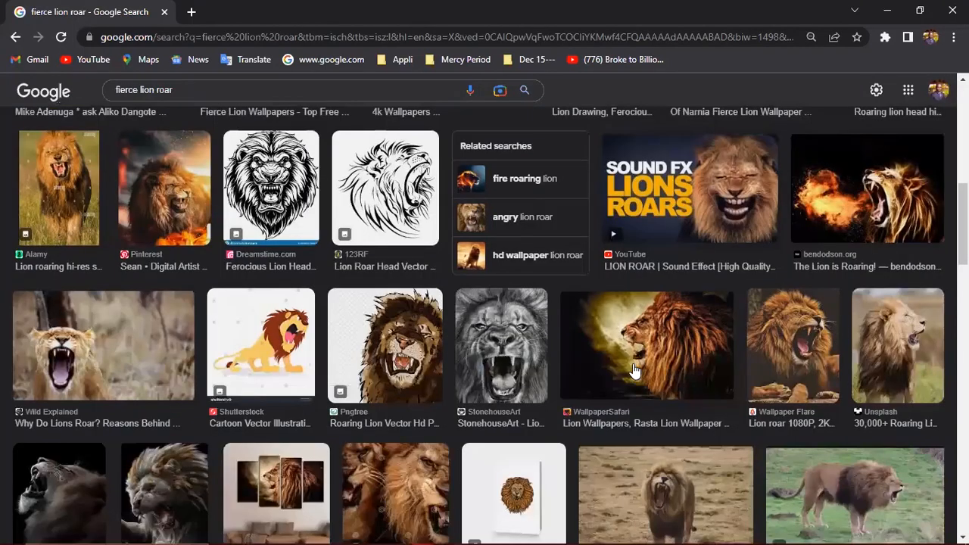
scroll(621, 378, down, 3)
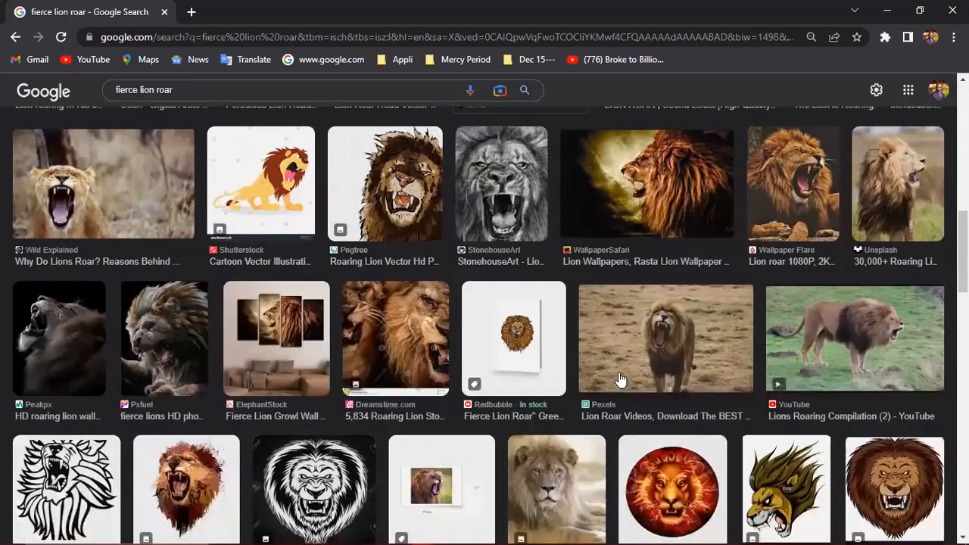
scroll(201, 340, down, 1)
click(190, 335)
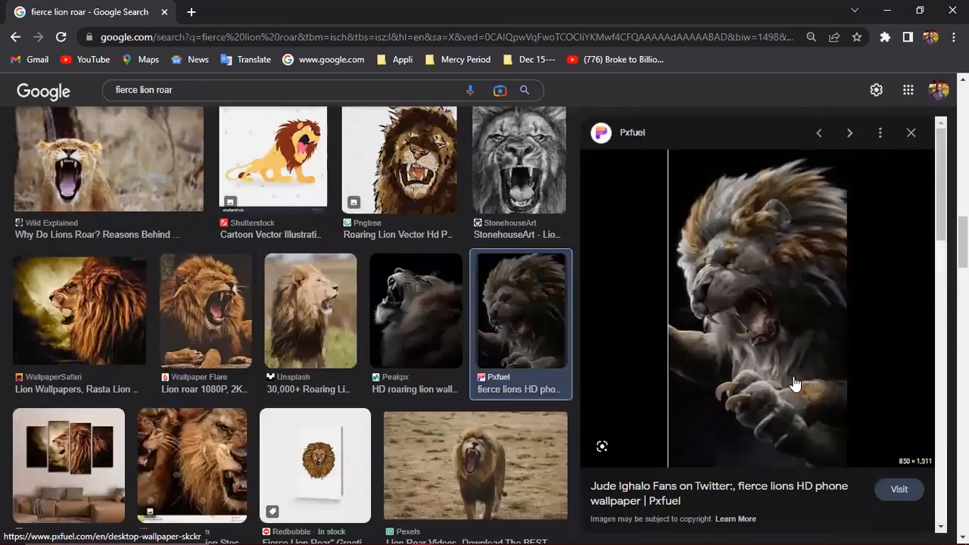
scroll(794, 385, down, 3)
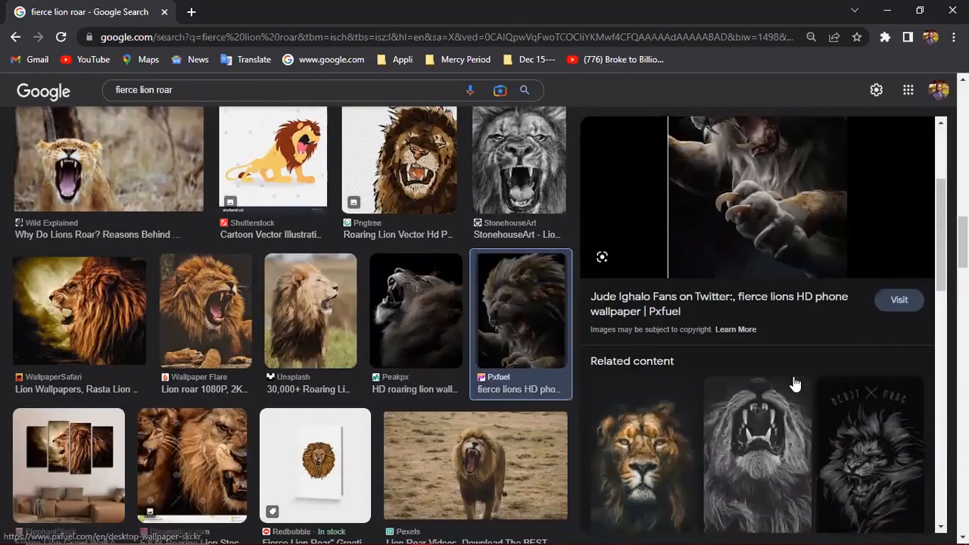
scroll(794, 384, down, 3)
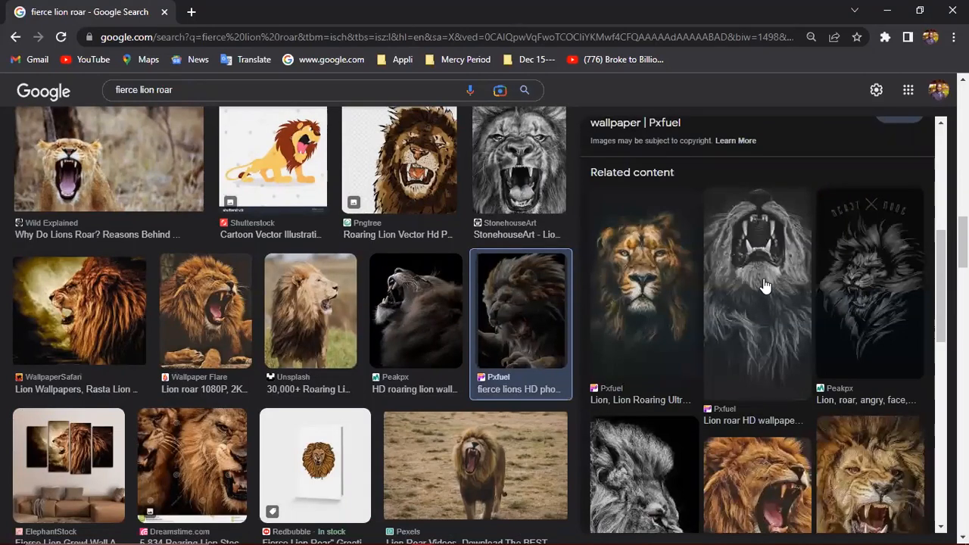
scroll(760, 289, up, 3)
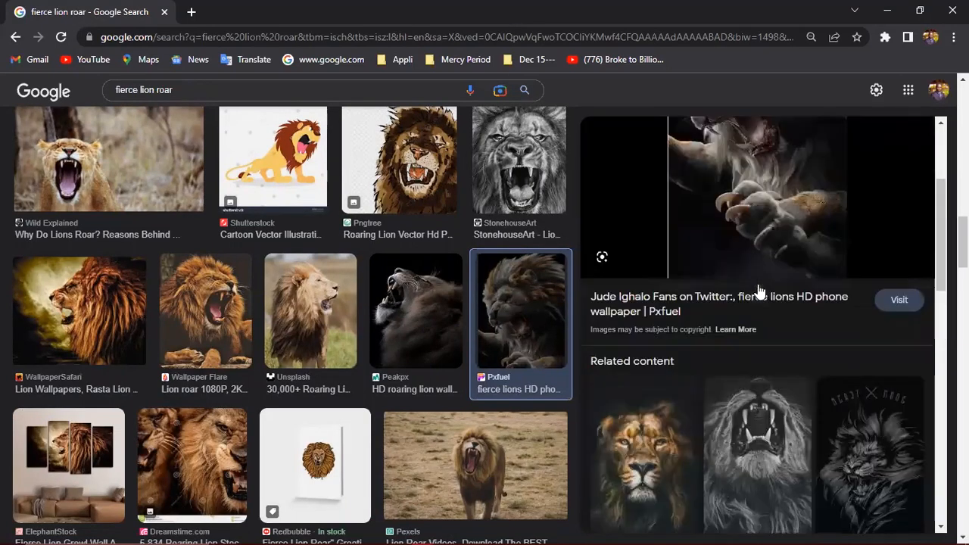
scroll(806, 299, up, 3)
right_click(806, 299)
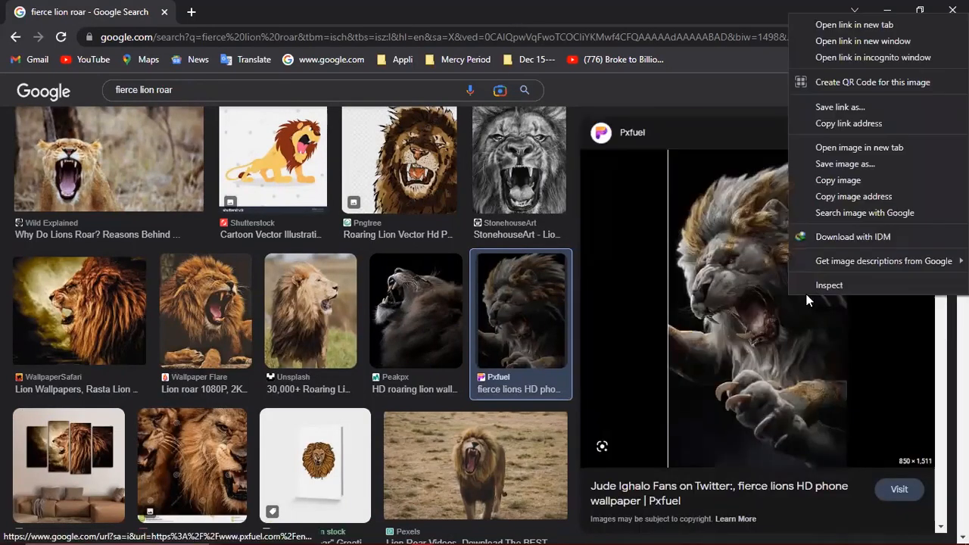
- Save the swirling-mane and black-and-white roaring lion images as JPEGs in Concept Flyer Design
click(833, 165)
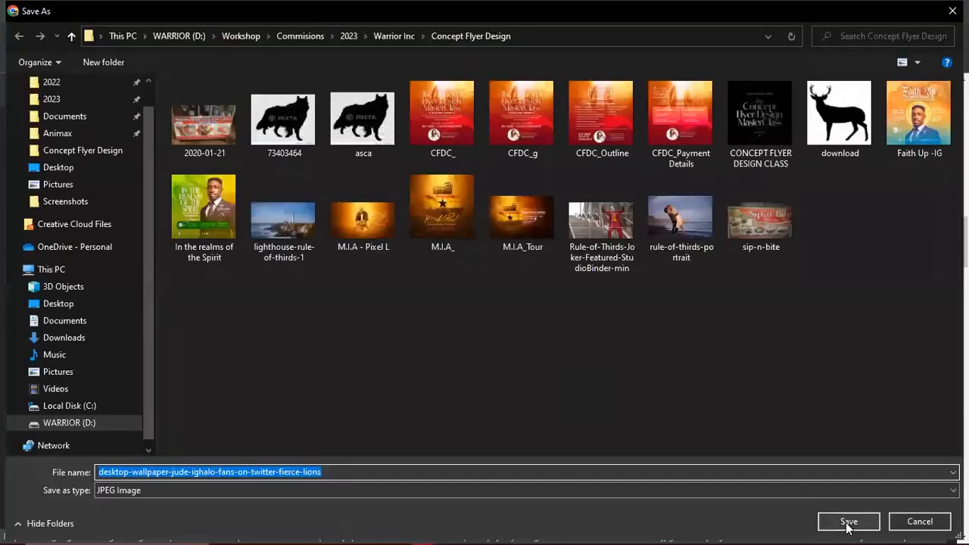
click(847, 528)
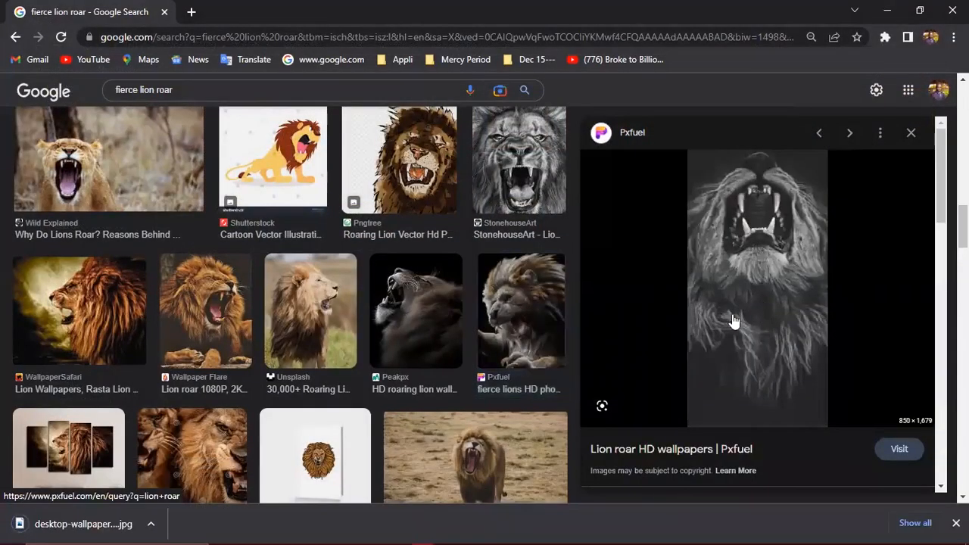
right_click(809, 323)
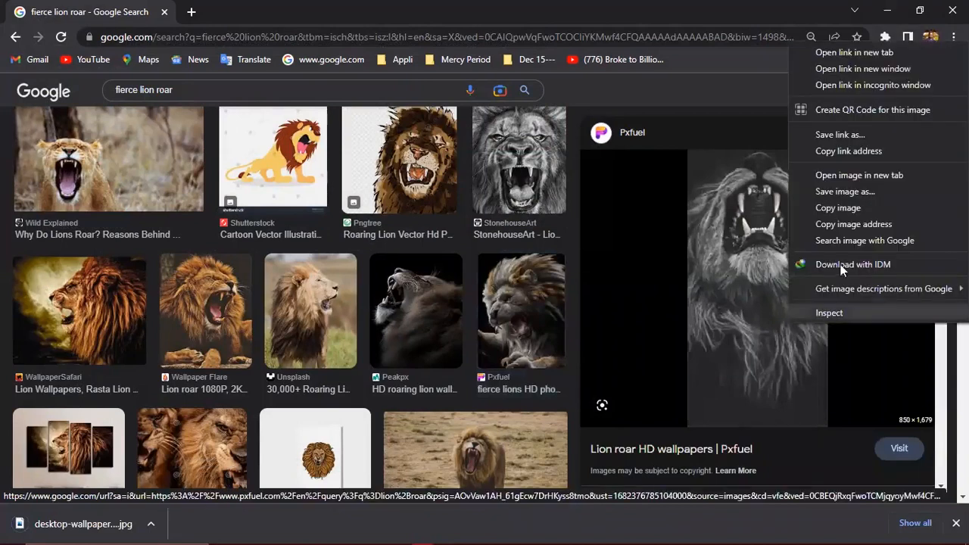
click(834, 191)
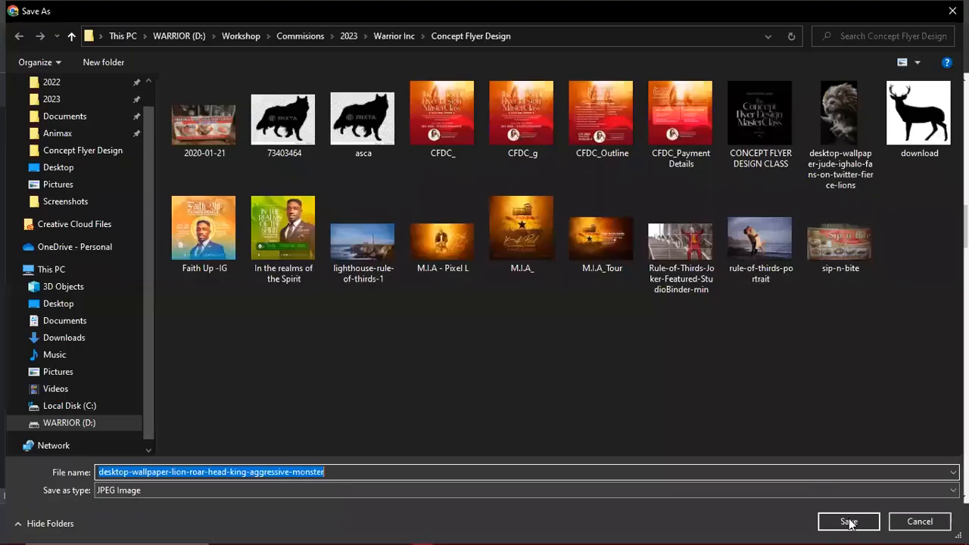
click(826, 519)
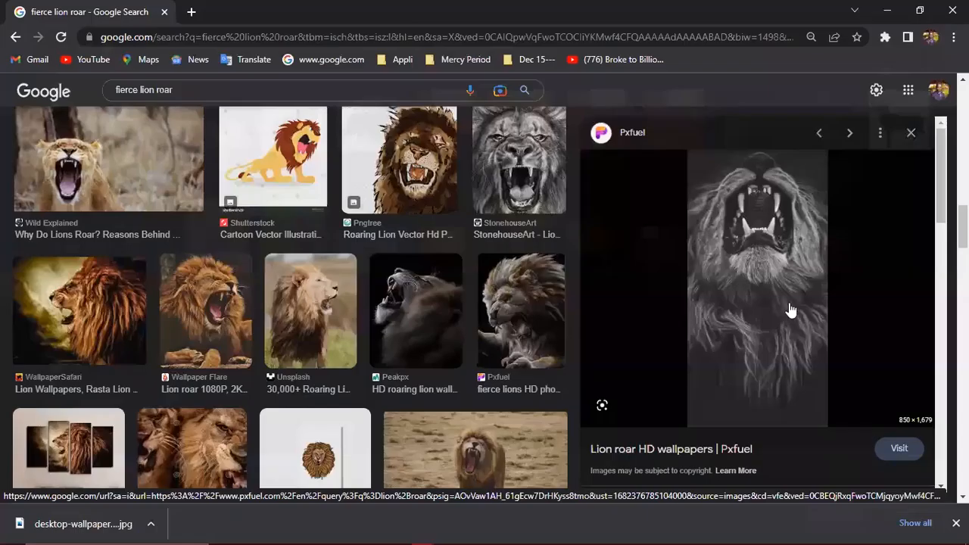
- Browse the fierce lion roar results and preview the Alamy roaring lion head image
scroll(772, 345, down, 5)
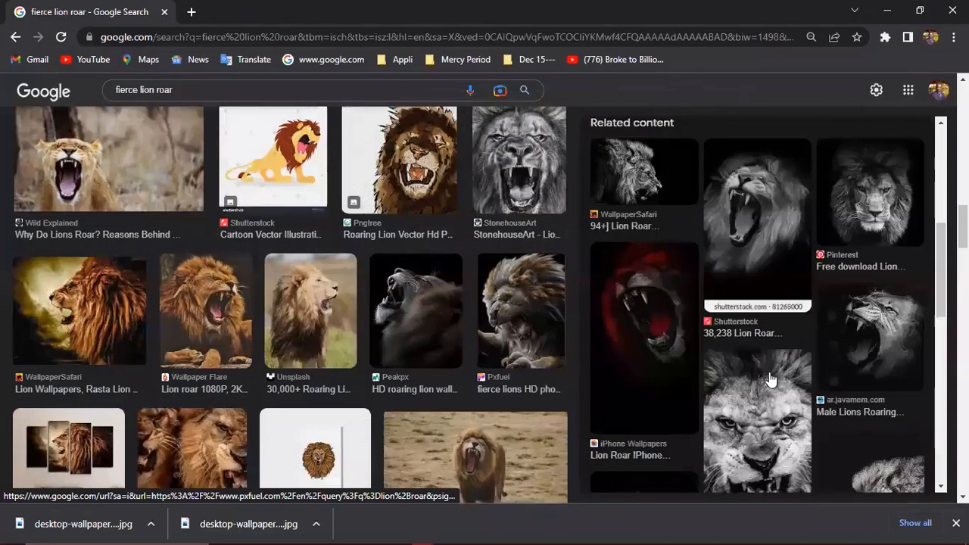
scroll(769, 373, down, 8)
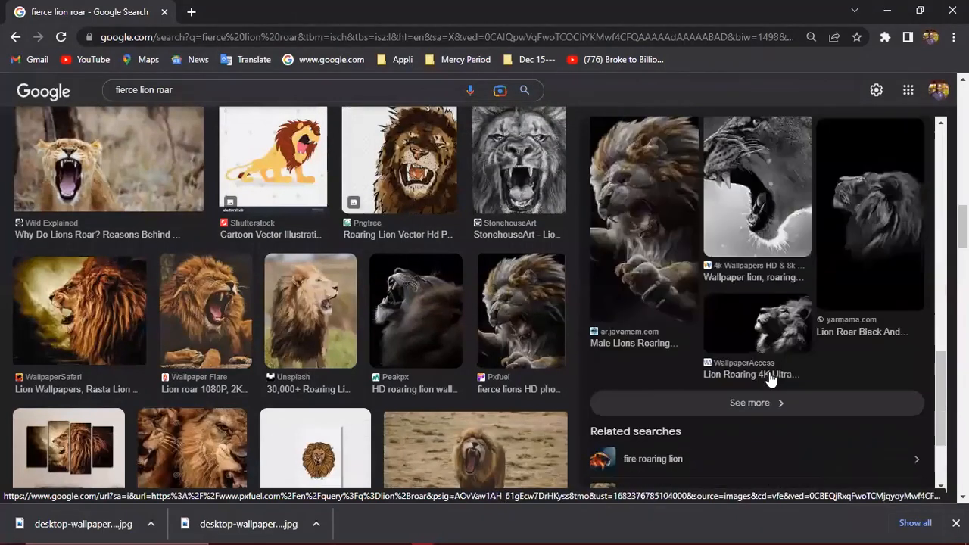
scroll(769, 372, up, 10)
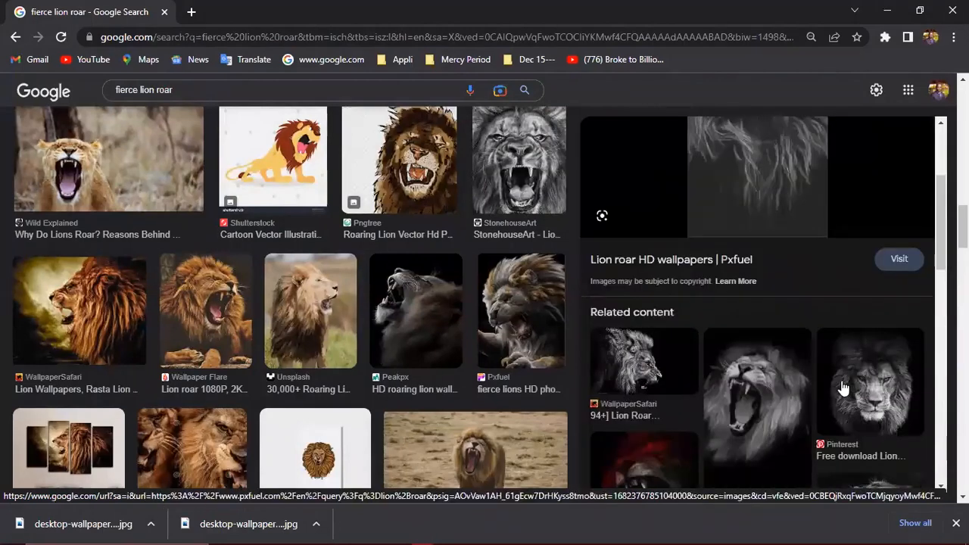
scroll(848, 389, down, 5)
scroll(747, 397, down, 5)
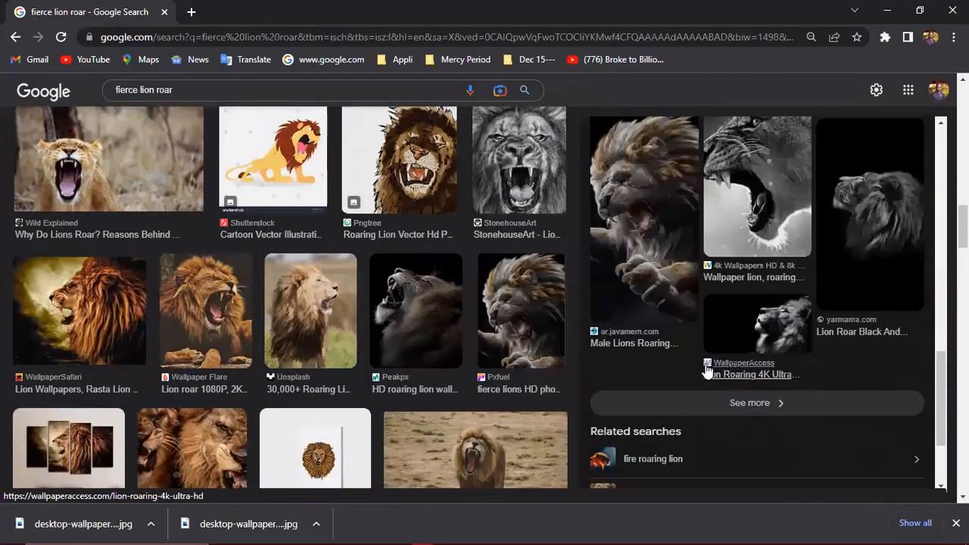
scroll(521, 360, down, 5)
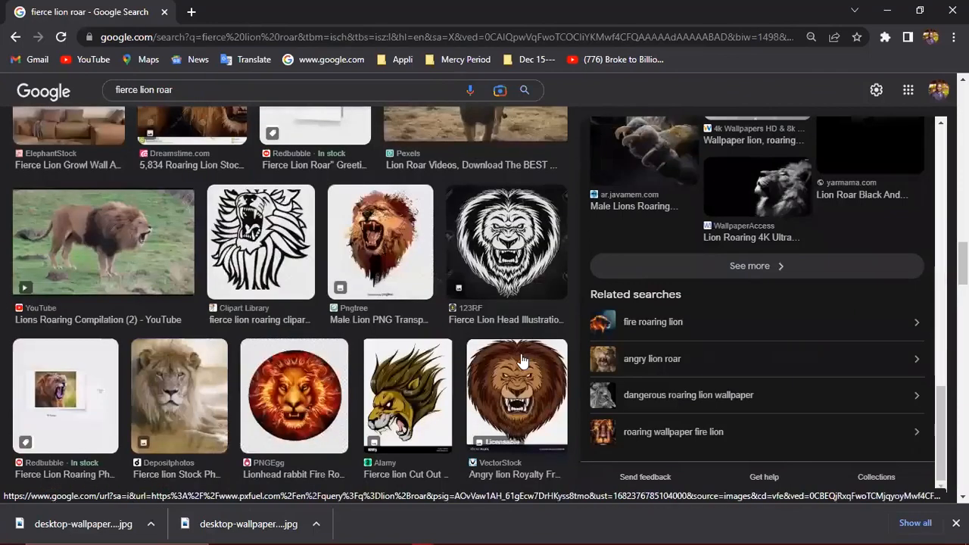
scroll(388, 376, down, 5)
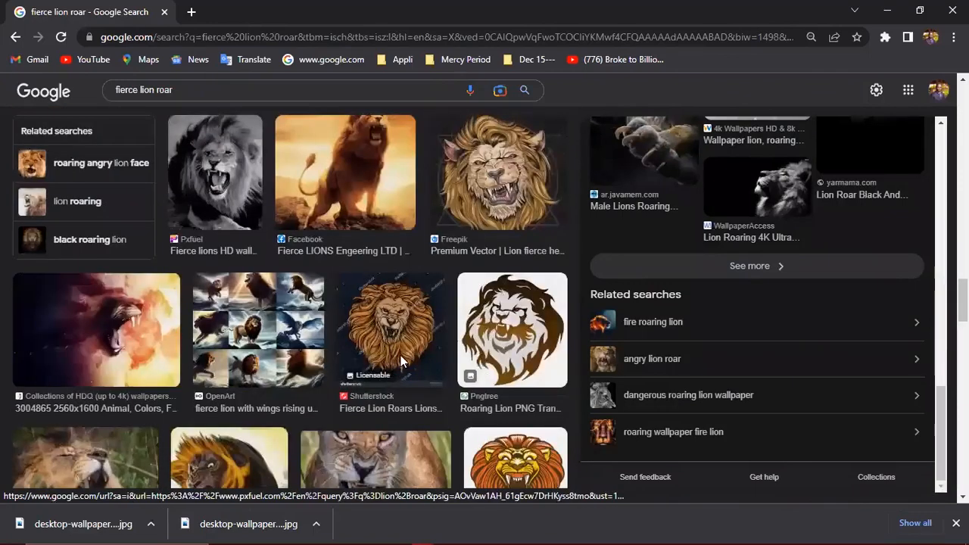
scroll(402, 355, down, 3)
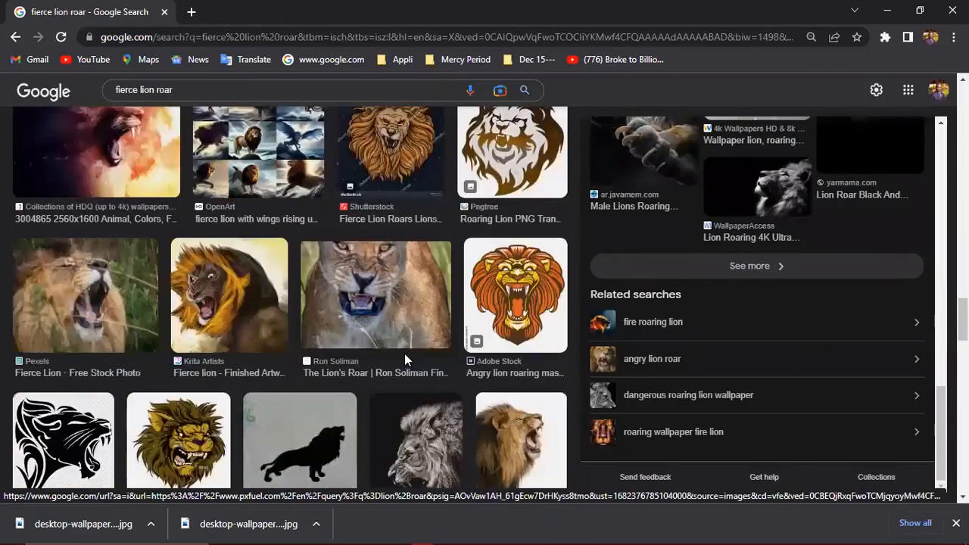
scroll(405, 355, up, 3)
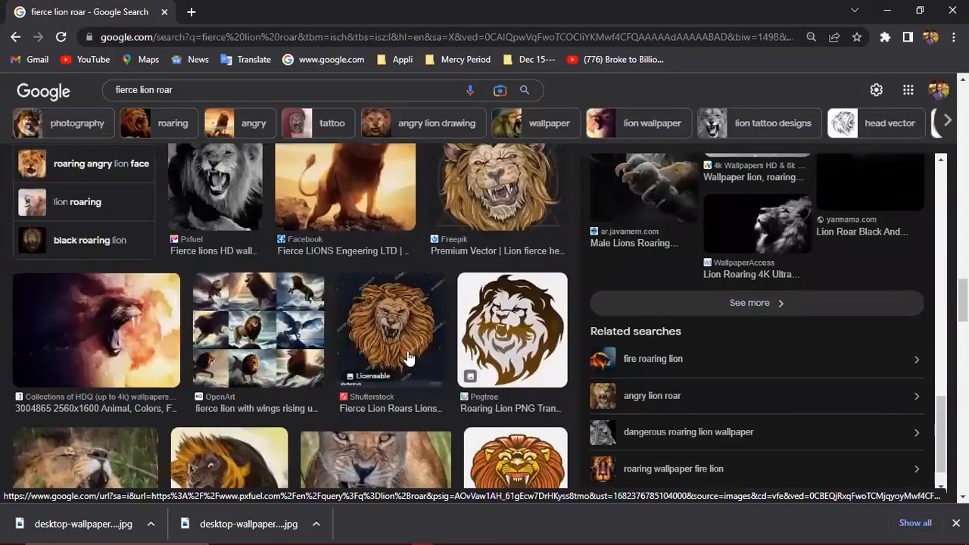
scroll(408, 358, down, 5)
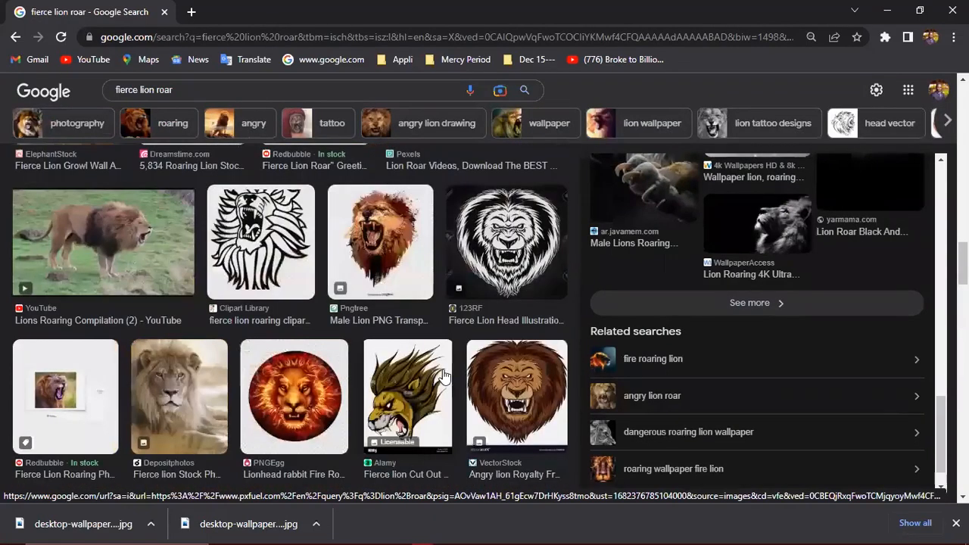
scroll(475, 360, down, 5)
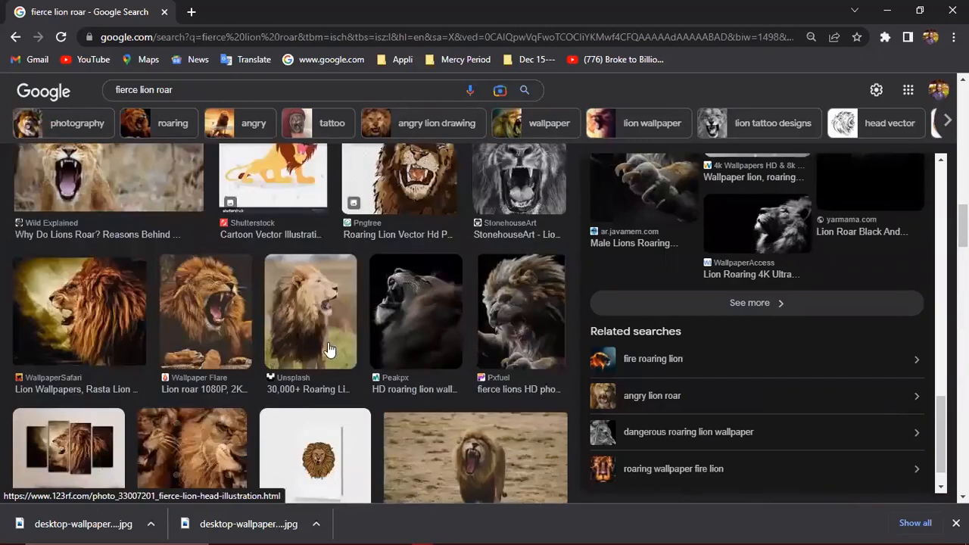
scroll(328, 349, down, 5)
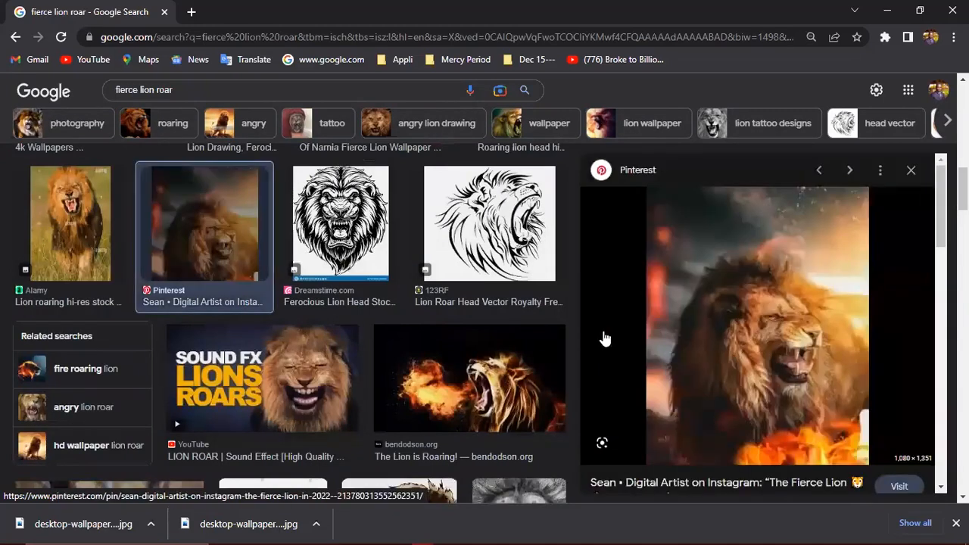
scroll(429, 334, up, 3)
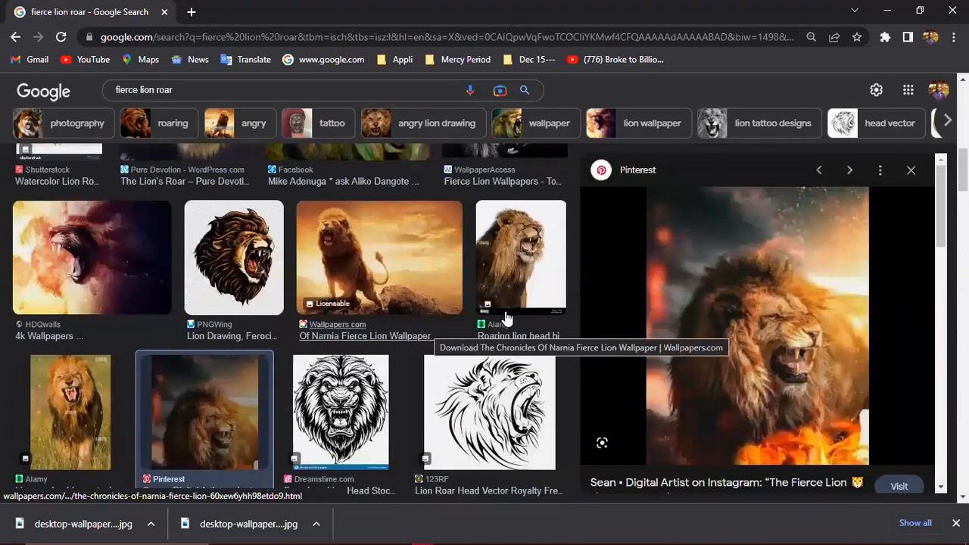
click(519, 232)
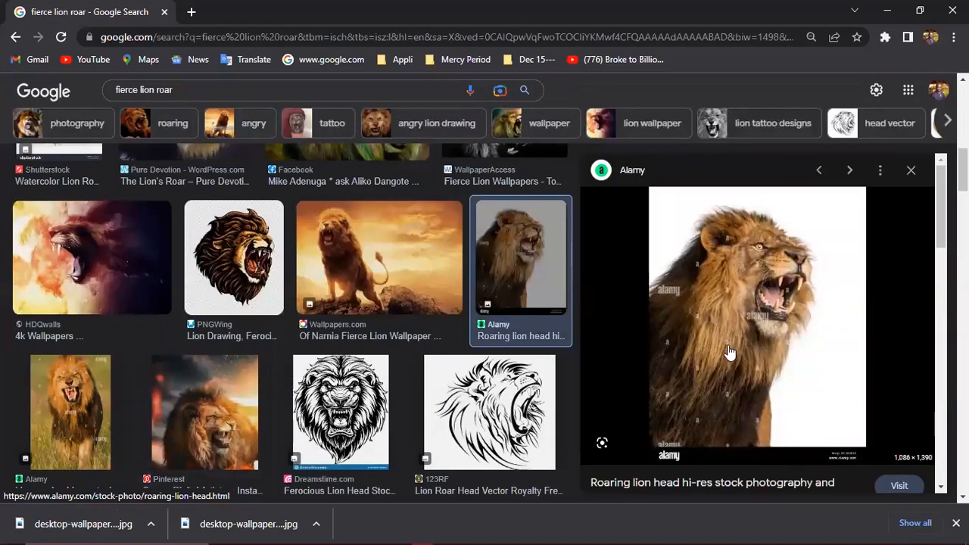
- Preview the Adobe Stock 494 × 360 photo of a lion roaring against black
scroll(725, 356, down, 5)
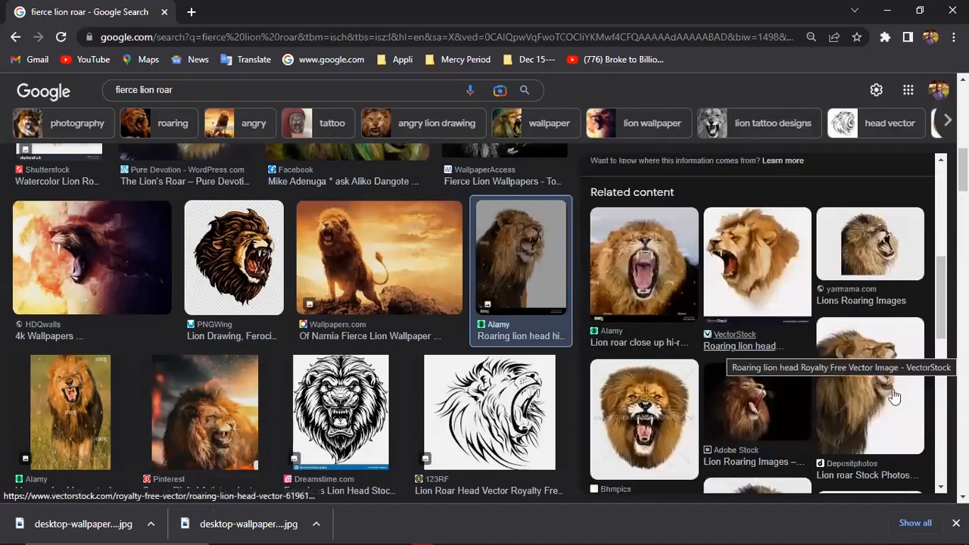
click(749, 395)
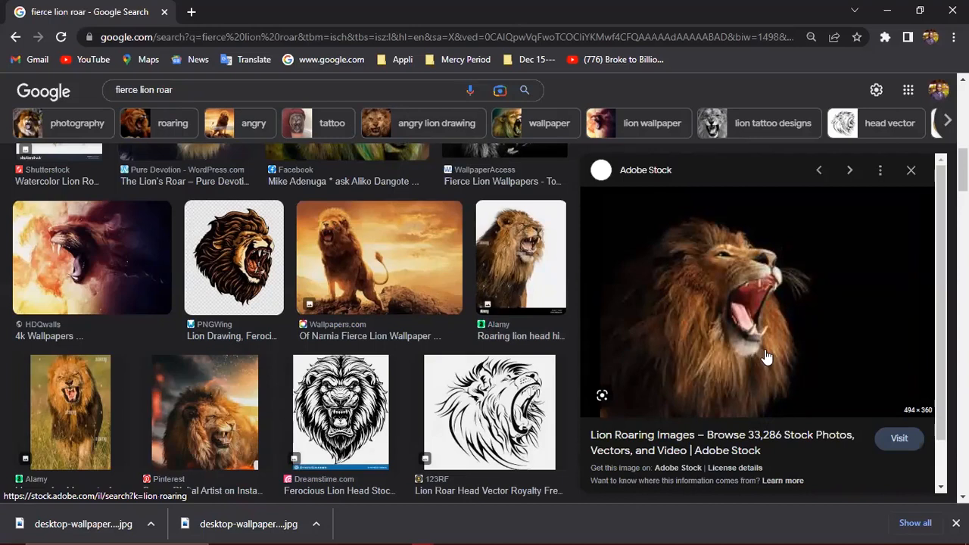
scroll(716, 415, down, 1)
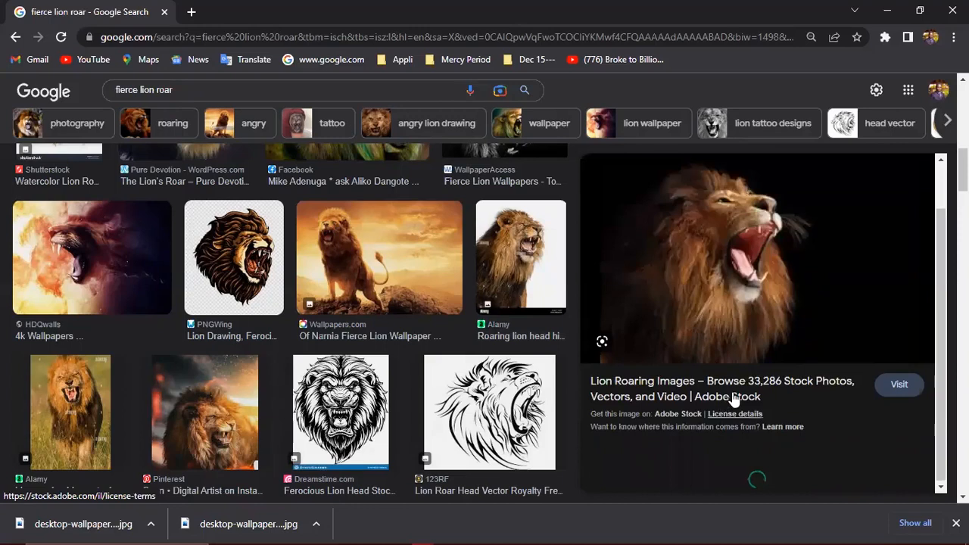
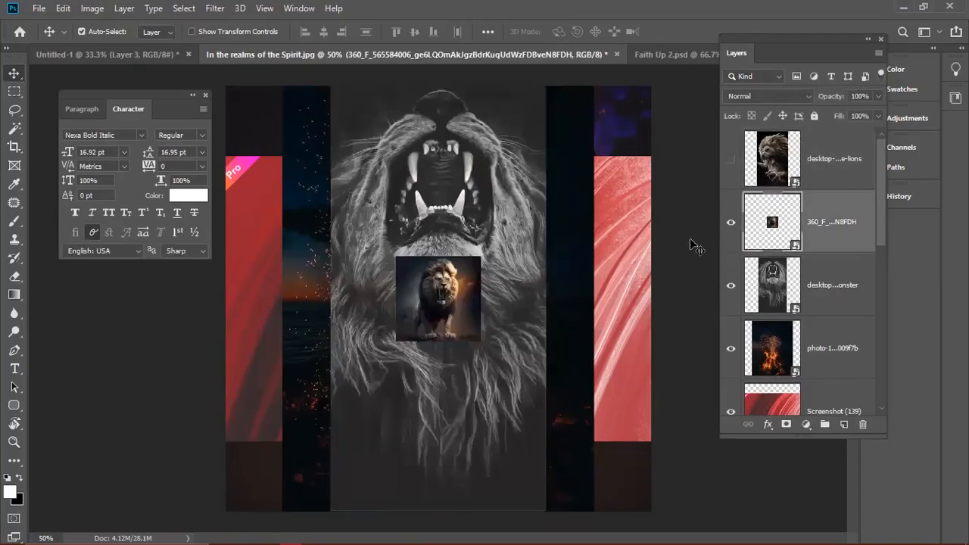
- Hide the thumbnail, fiery strips and side panels so only the fierce golden-maned lion shows
click(730, 222)
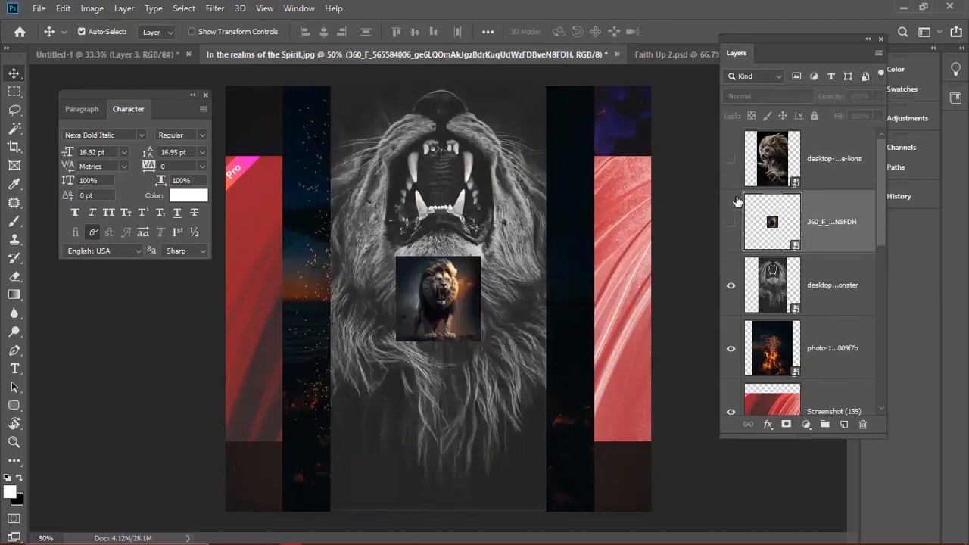
click(778, 168)
click(731, 160)
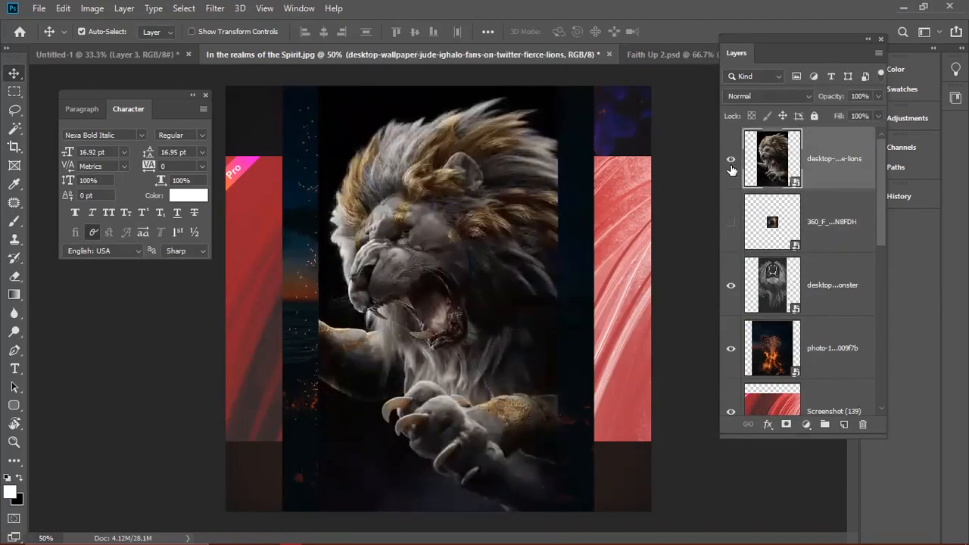
click(728, 350)
click(730, 411)
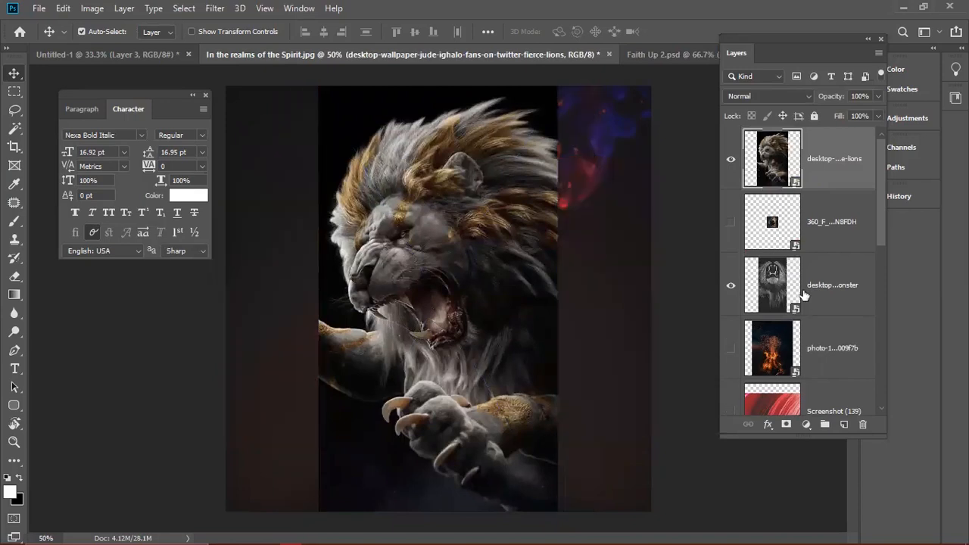
scroll(794, 291, down, 2)
click(732, 347)
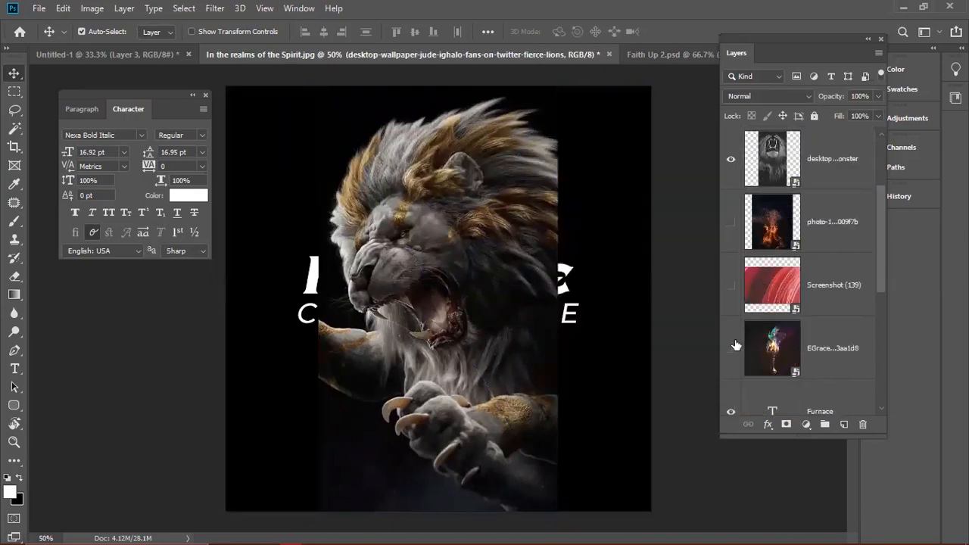
- Open the Screenshot (139) layer's style settings and close them without changes
click(821, 283)
double_click(877, 259)
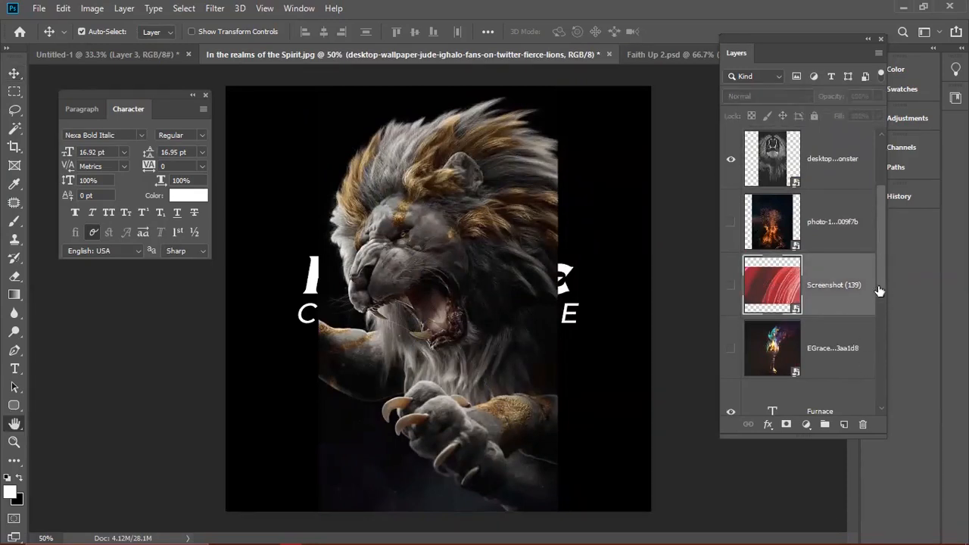
click(915, 143)
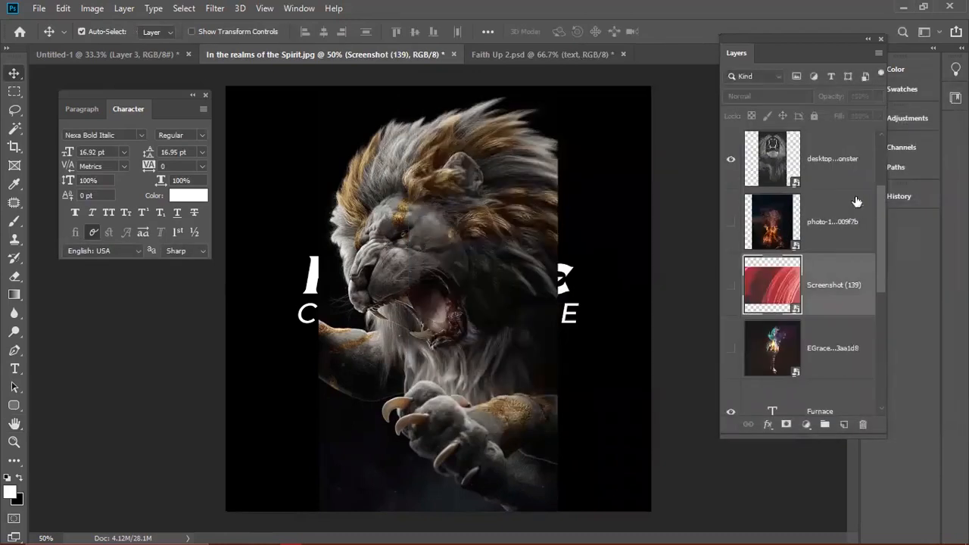
drag(879, 232, 879, 179)
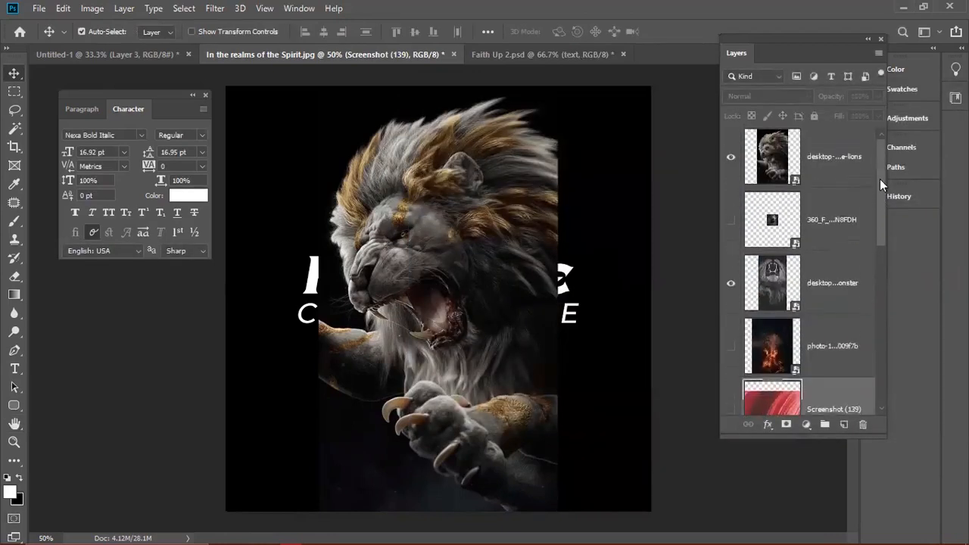
- Drag the fierce golden-maned lion layer below the Faith Furnace Conference text layers
click(806, 283)
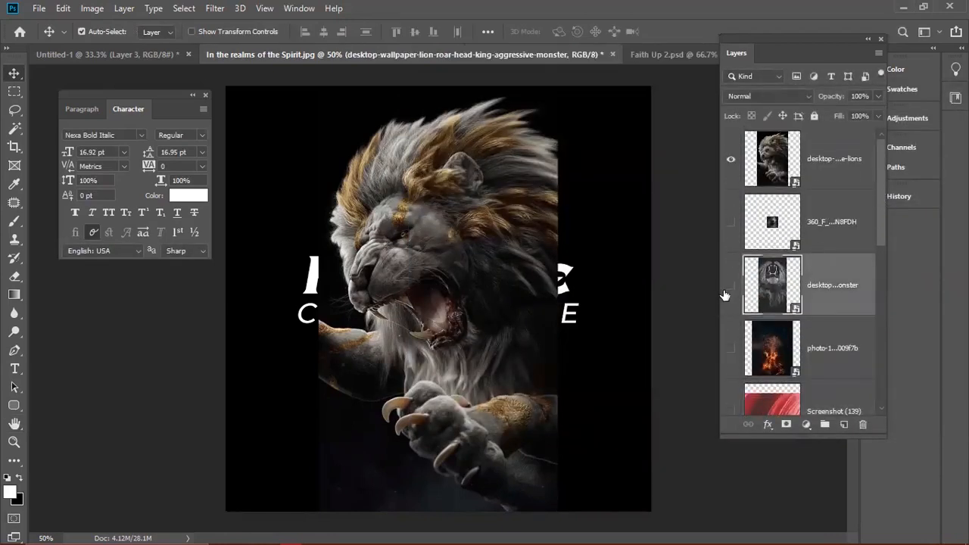
click(825, 180)
drag(815, 183, 817, 295)
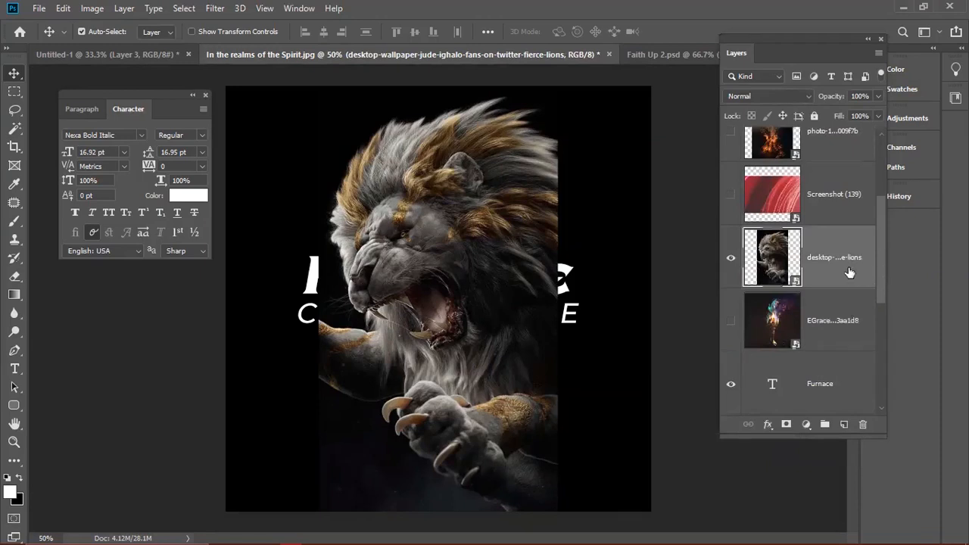
drag(846, 270, 879, 322)
scroll(862, 303, down, 2)
drag(830, 190, 815, 364)
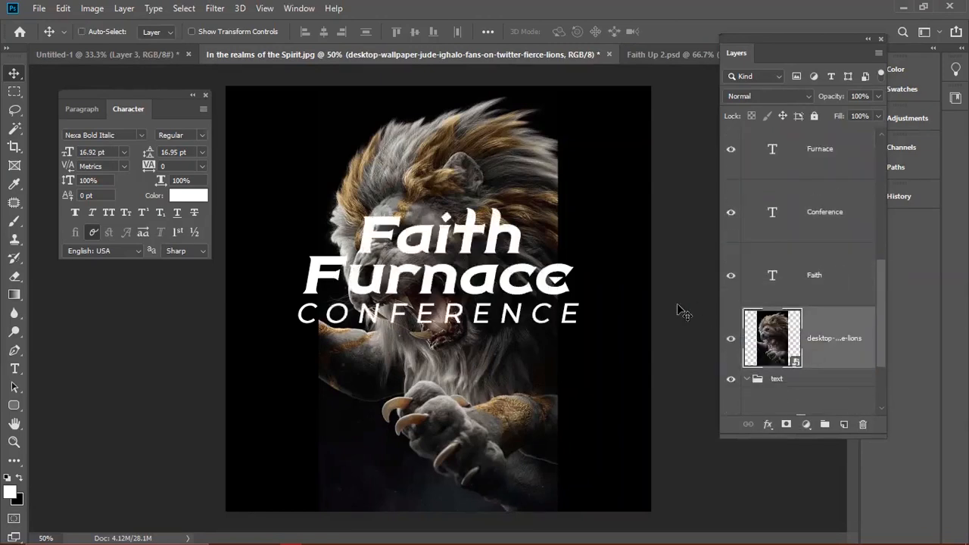
key(ctrl+t)
- Undo the lion resize, then enlarge the pastel swirl image and shift it right
drag(558, 511, 613, 528)
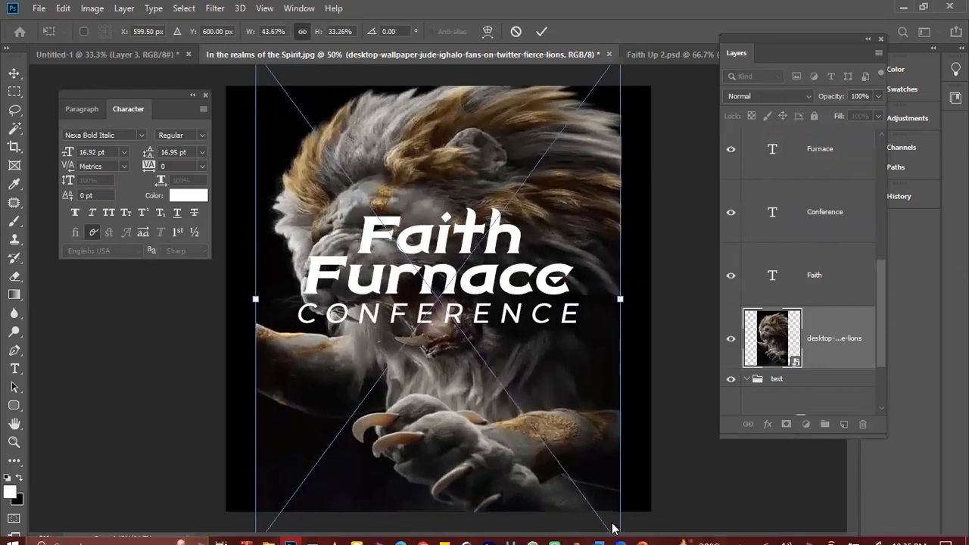
key(ctrl+z)
scroll(516, 429, down, 1)
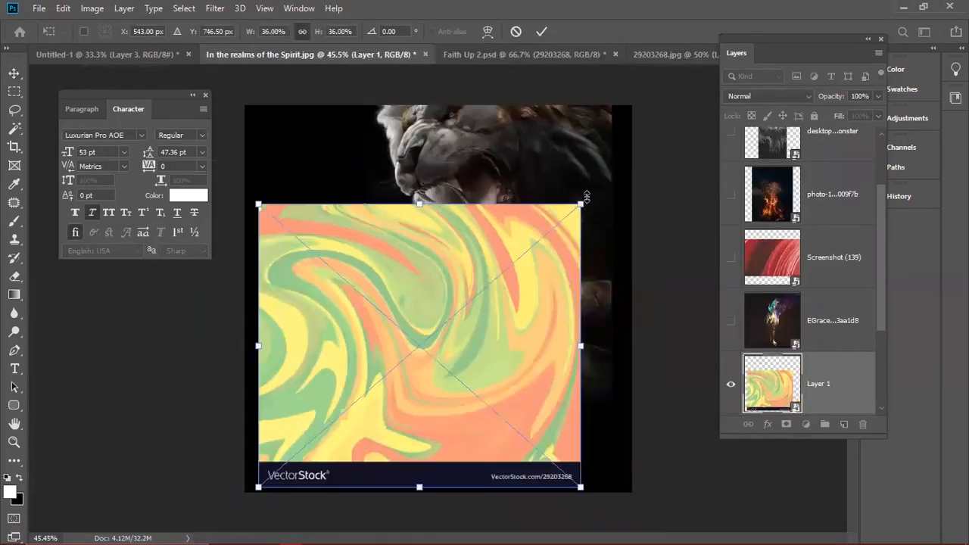
drag(580, 203, 623, 170)
key(Return)
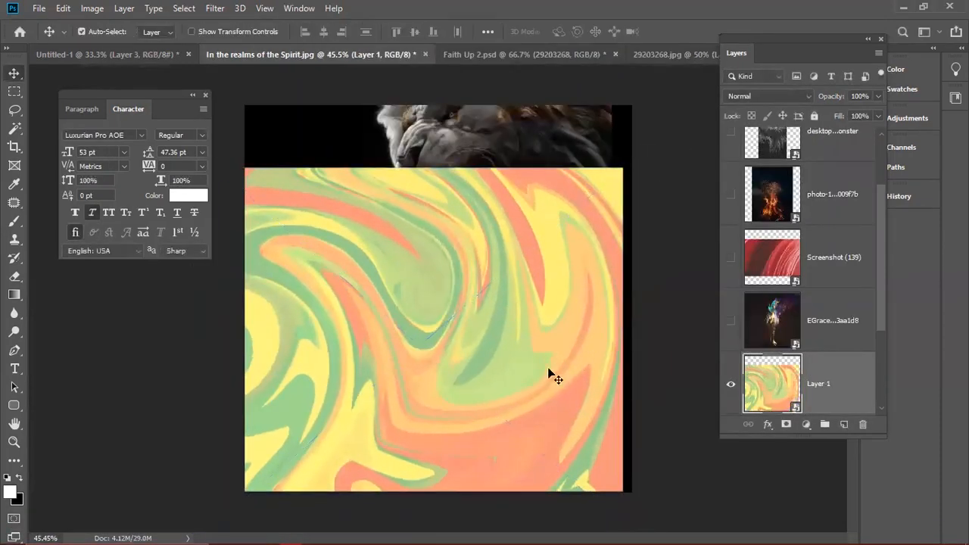
drag(553, 372, 579, 376)
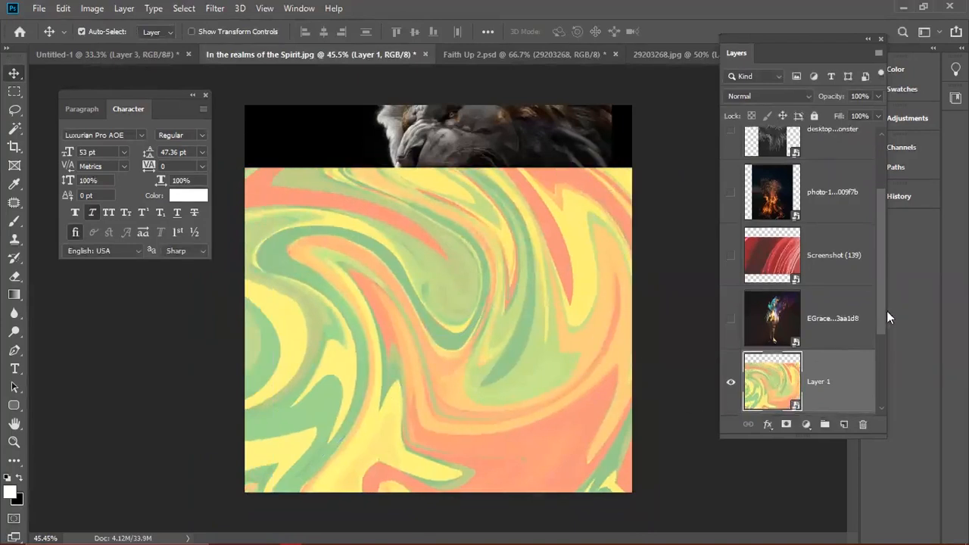
scroll(770, 368, down, 3)
- Add an orange #ff4817 Solid Color fill layer above the Background
click(827, 397)
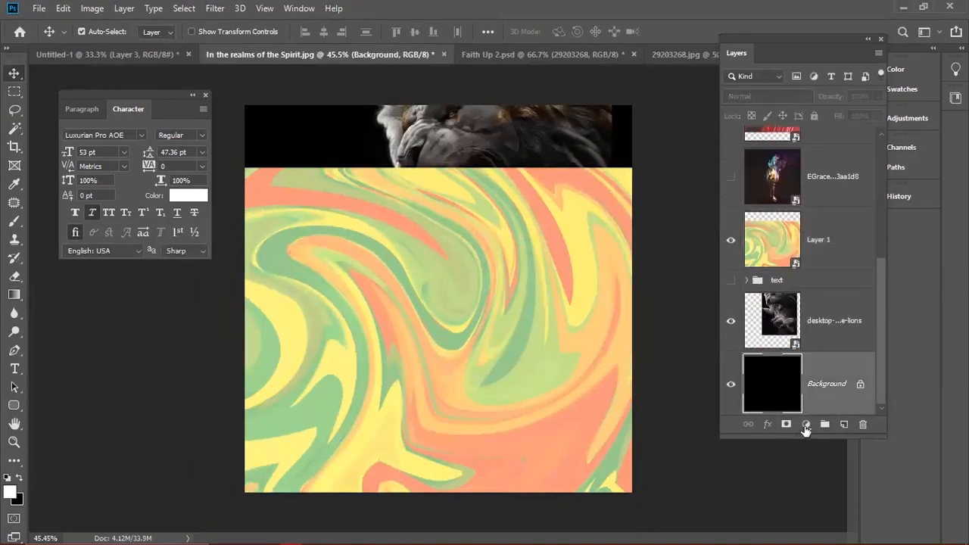
click(804, 424)
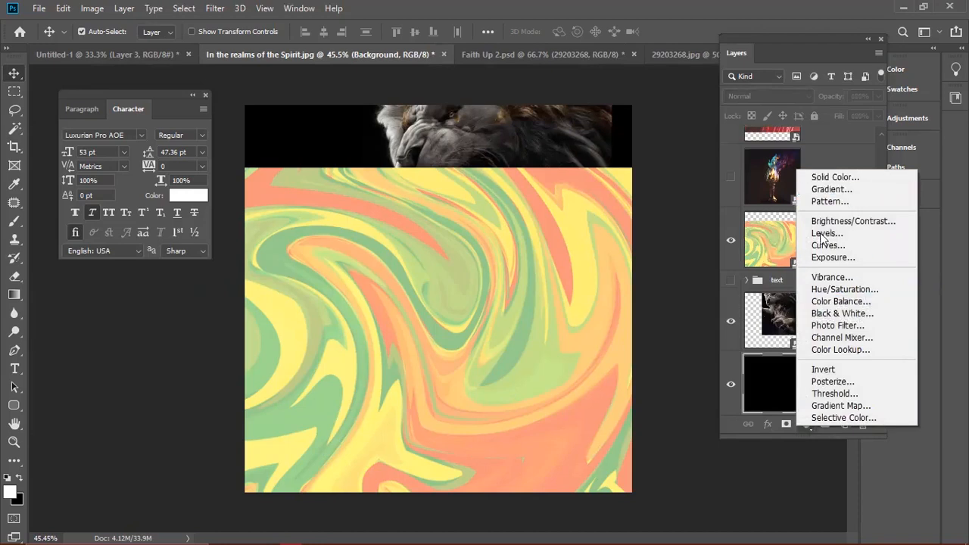
click(831, 180)
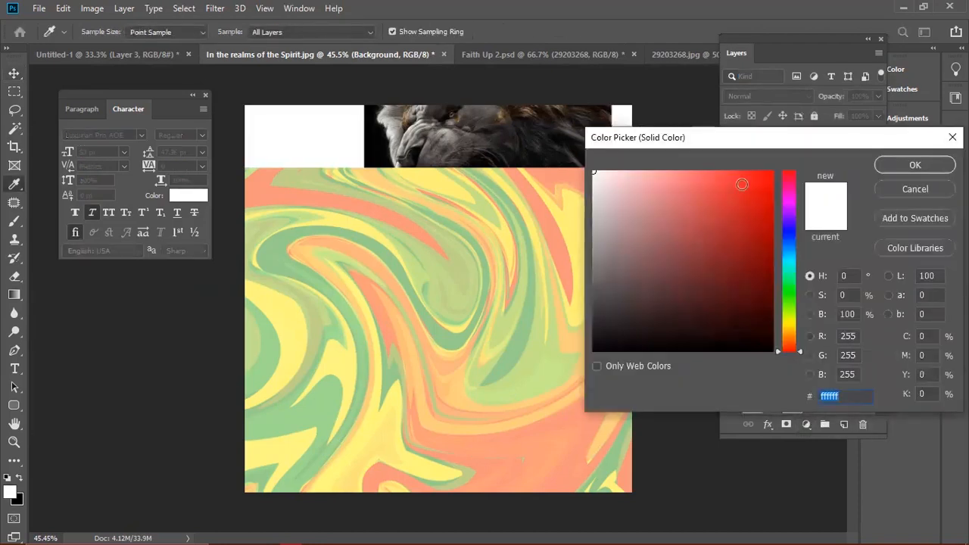
click(703, 171)
drag(791, 353, 793, 346)
click(757, 171)
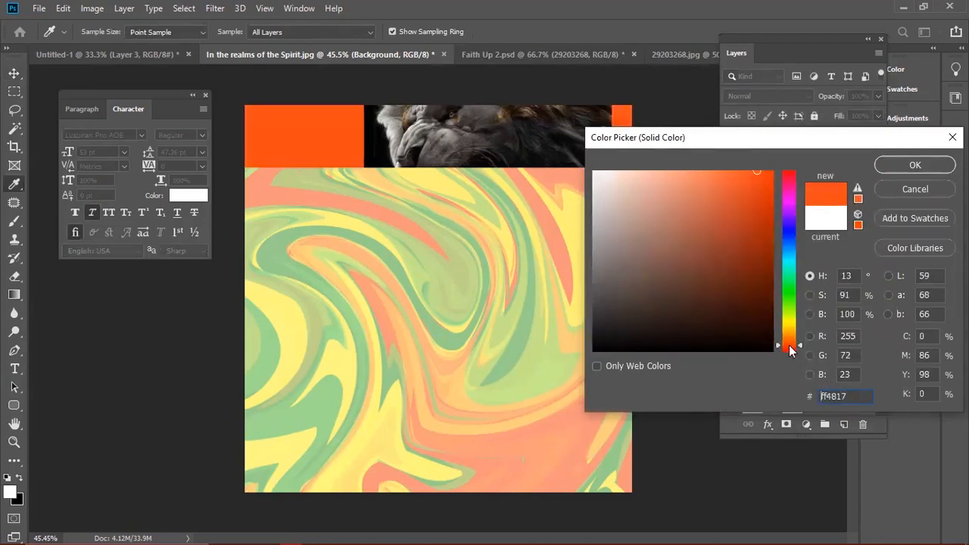
click(915, 166)
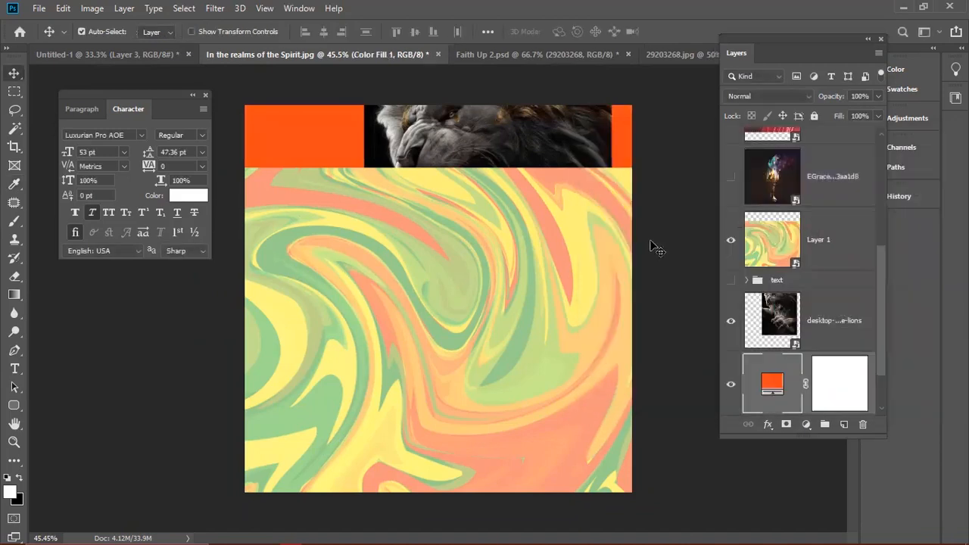
- Move the swirl layer beneath the lion and set its blend mode to Overlay
drag(802, 233, 767, 348)
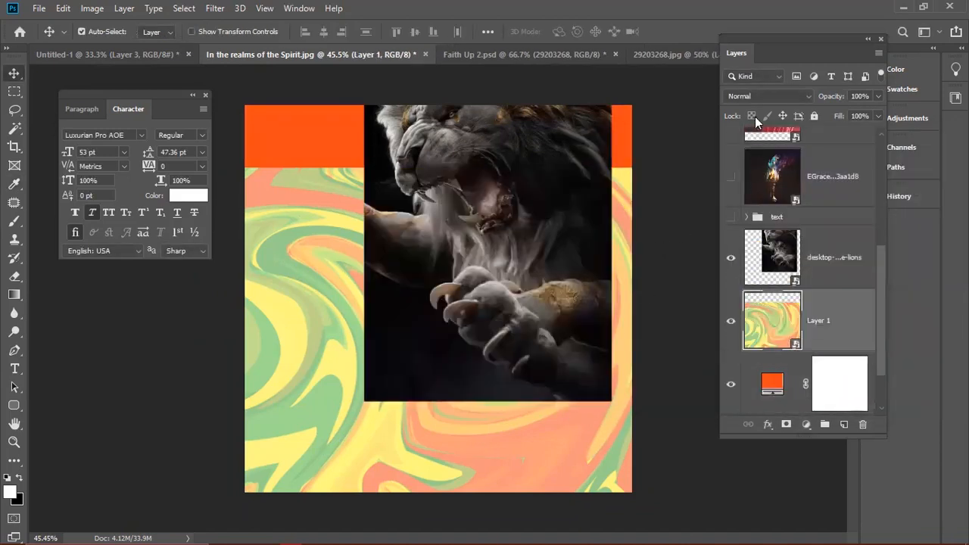
click(758, 99)
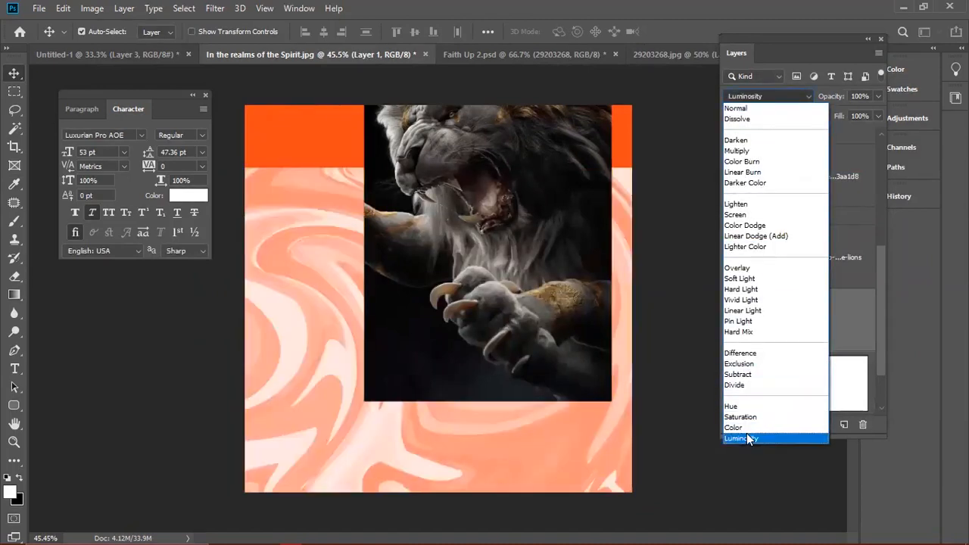
click(746, 437)
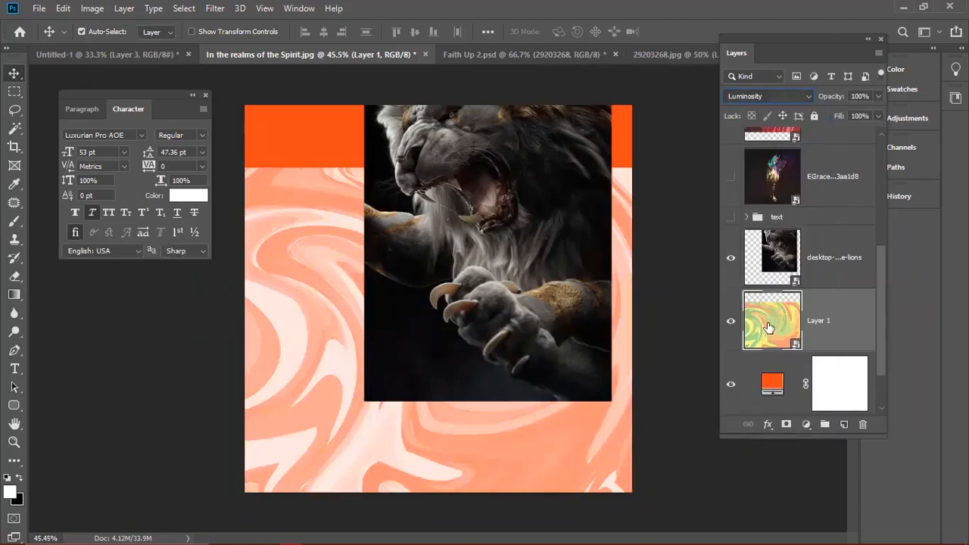
click(783, 98)
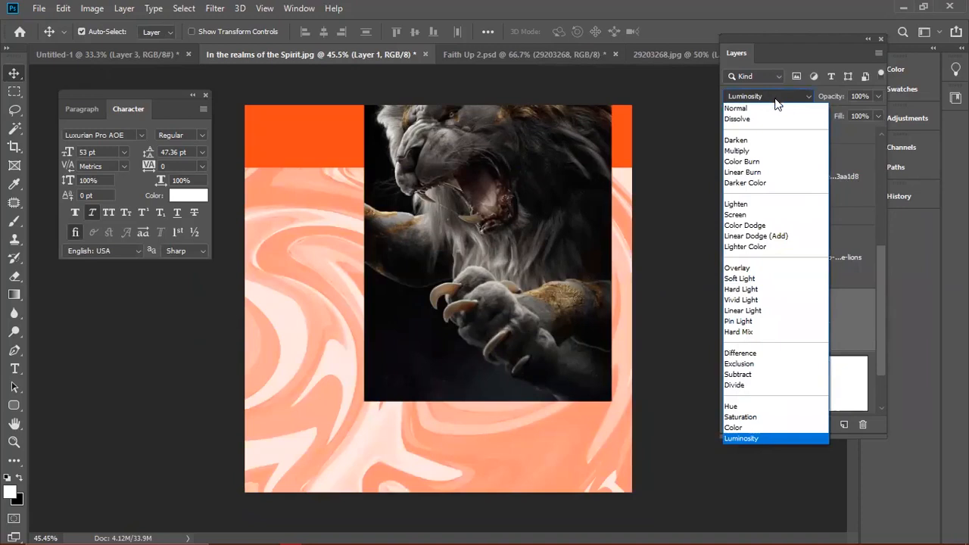
double_click(742, 271)
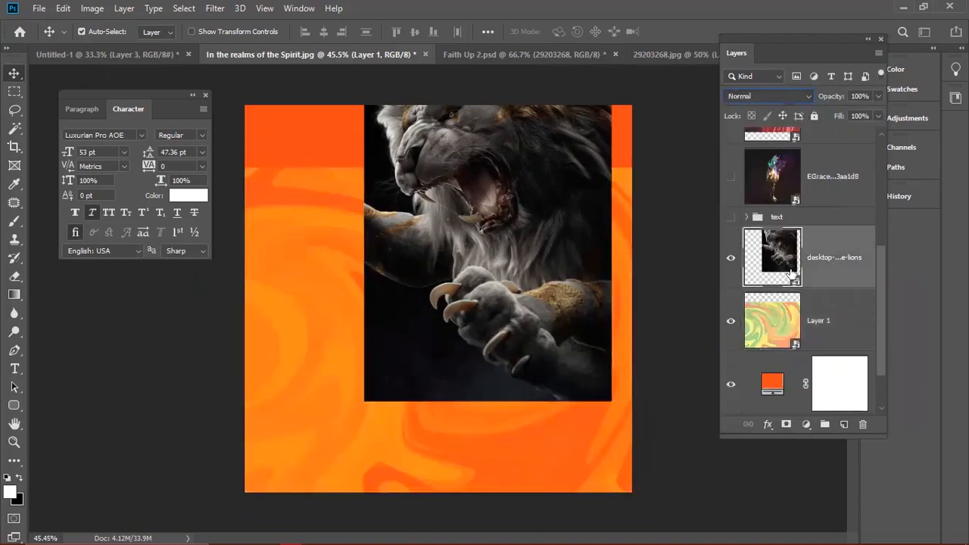
click(888, 133)
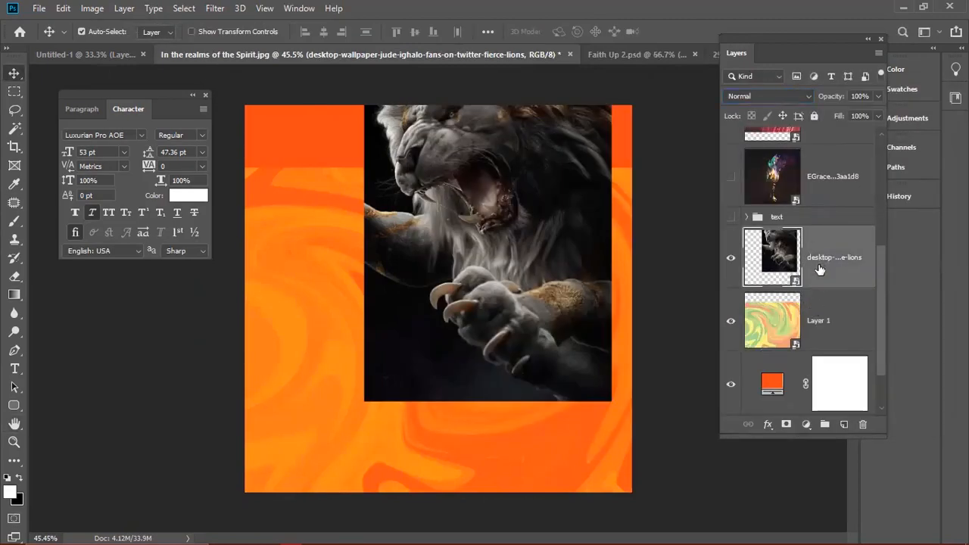
- Hide the lion and enlarge the swirl to about 54%, positioning it to cover the canvas
click(776, 94)
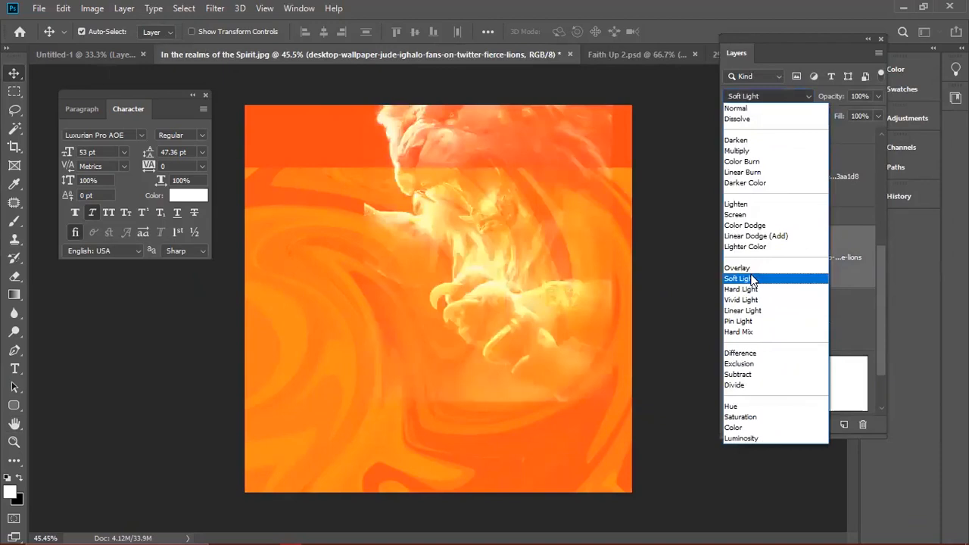
click(845, 283)
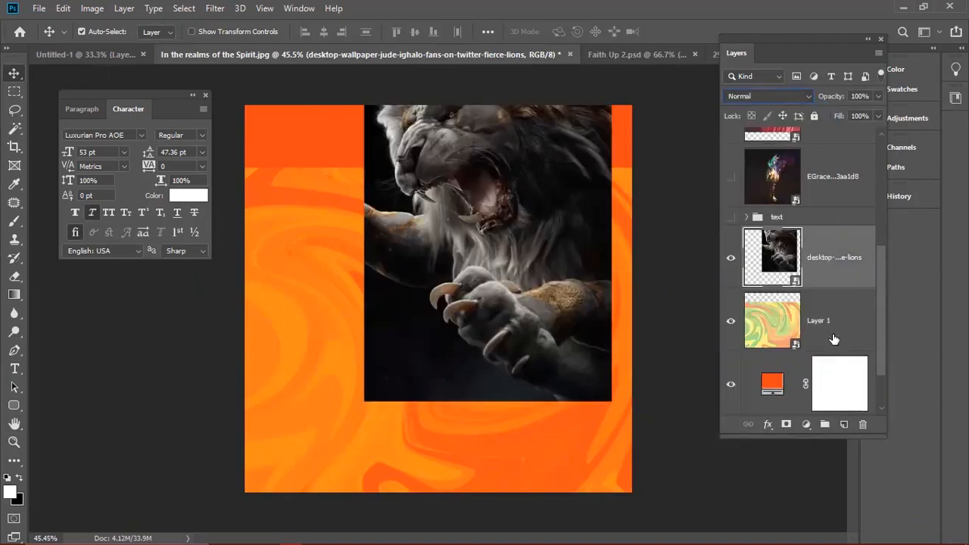
click(832, 336)
click(730, 257)
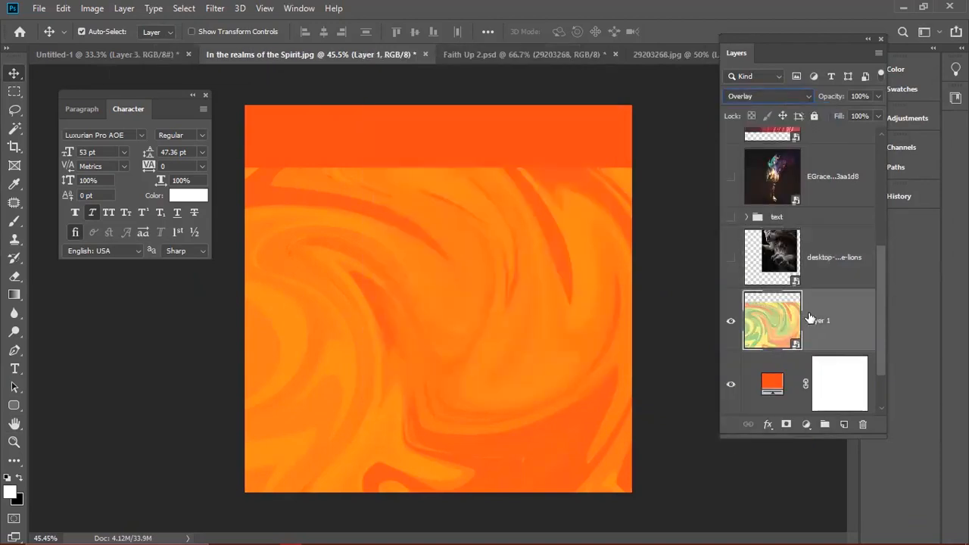
key(ctrl+t)
drag(568, 394, 566, 358)
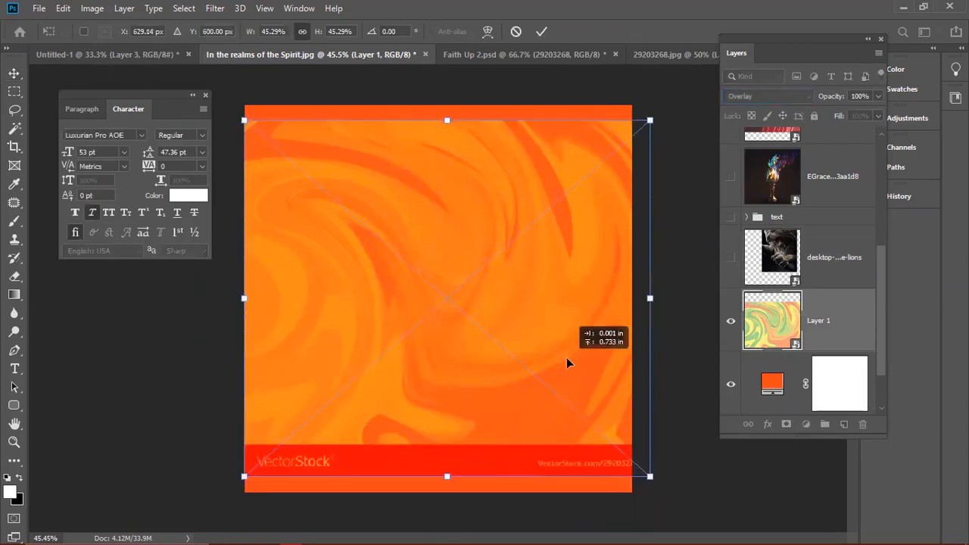
drag(649, 476, 672, 484)
drag(560, 352, 562, 376)
key(Return)
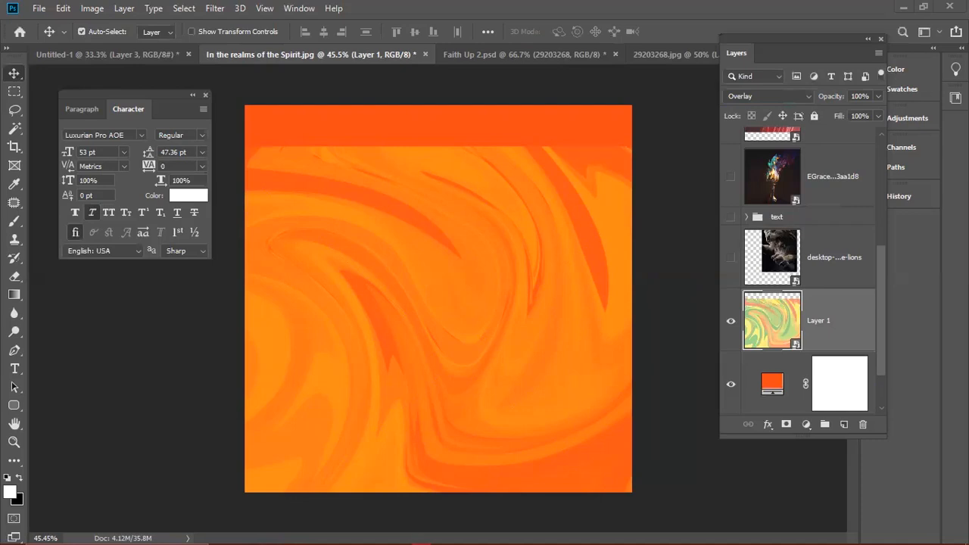
key(alt+Tab)
key(alt+Tab)
key(alt+Tab)
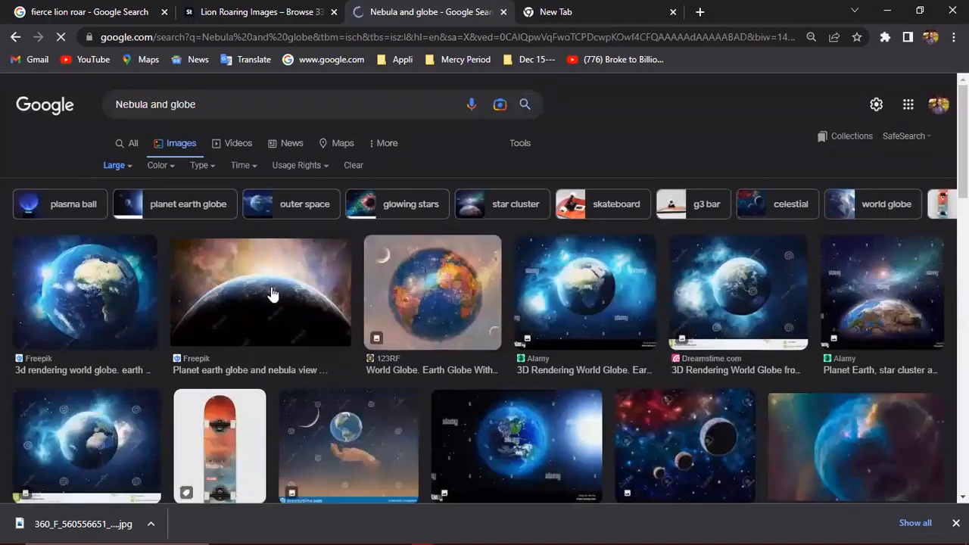
- Browse the Nebula and globe results and save the Freepik 3D rendered globe picture
scroll(303, 303, down, 3)
scroll(303, 303, down, 3)
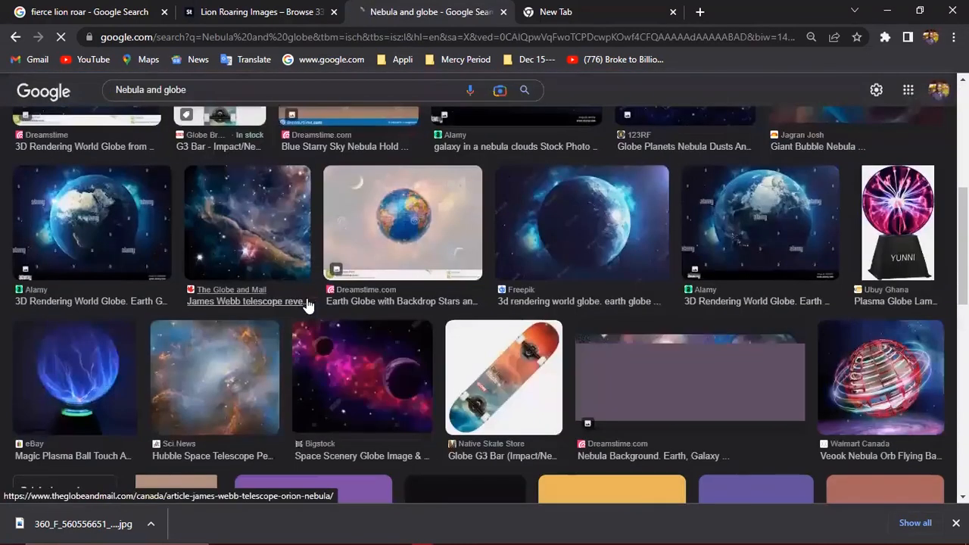
scroll(295, 318, down, 3)
scroll(295, 324, down, 3)
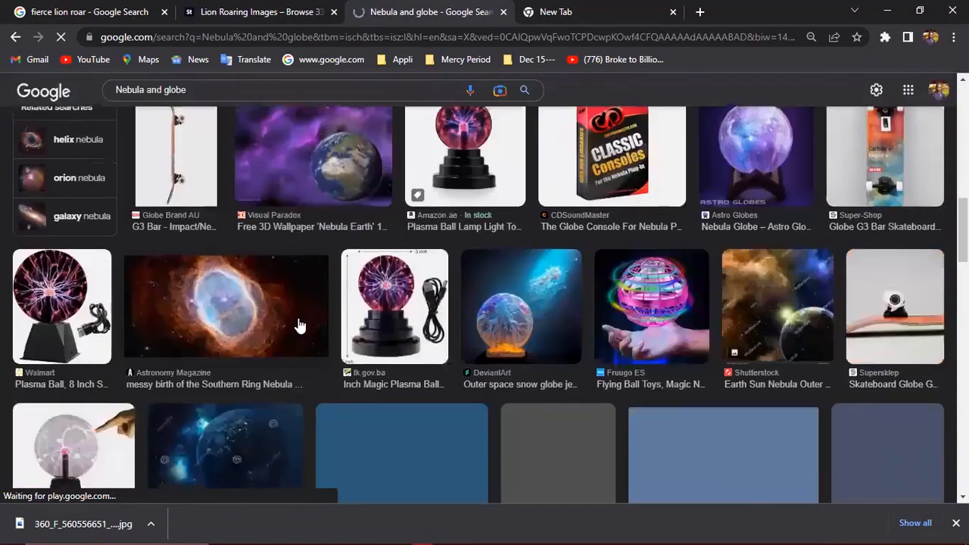
scroll(302, 324, down, 2)
scroll(324, 321, up, 10)
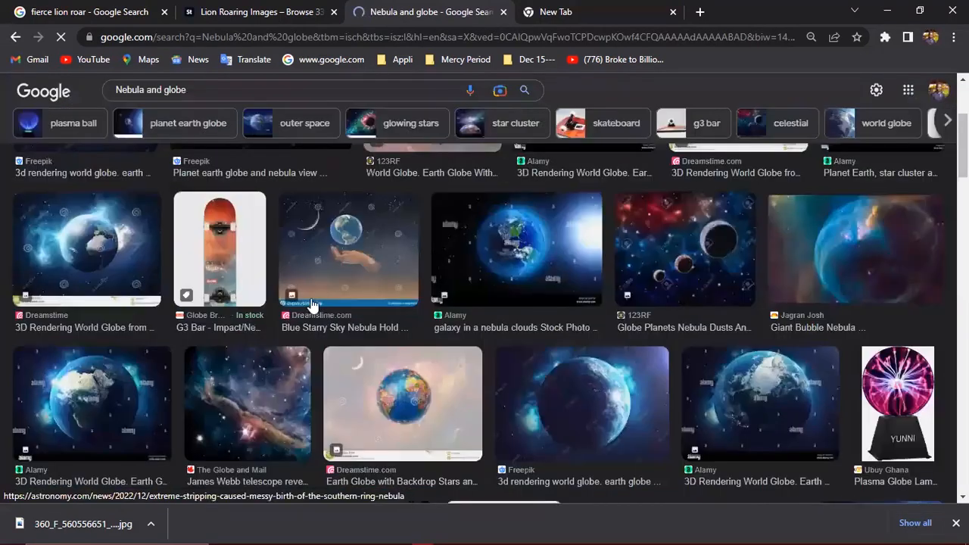
scroll(268, 303, up, 3)
click(270, 318)
scroll(822, 320, down, 3)
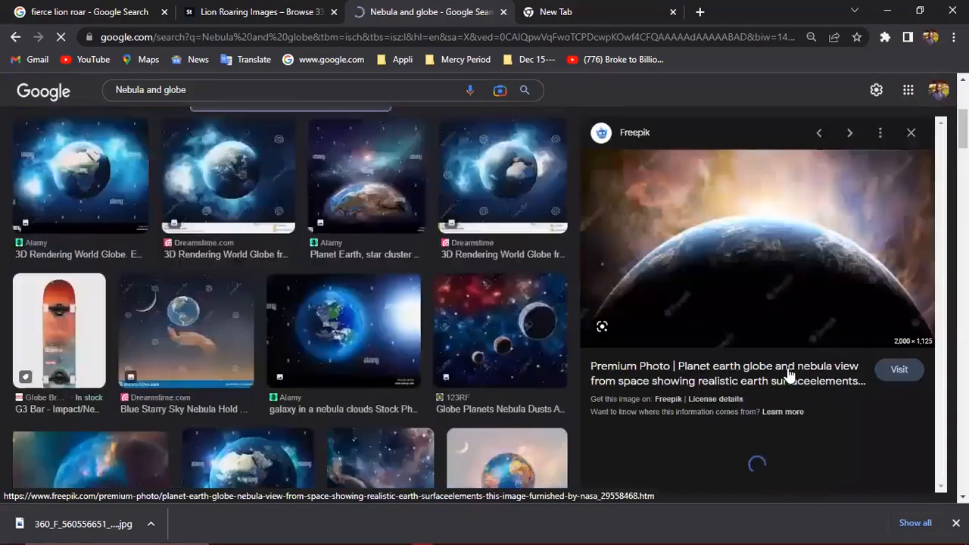
scroll(757, 376, down, 2)
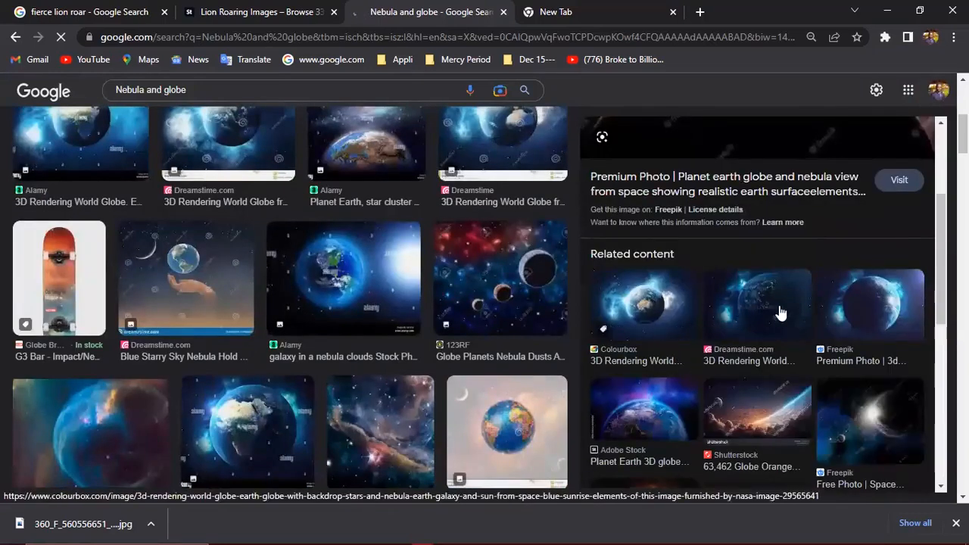
click(867, 313)
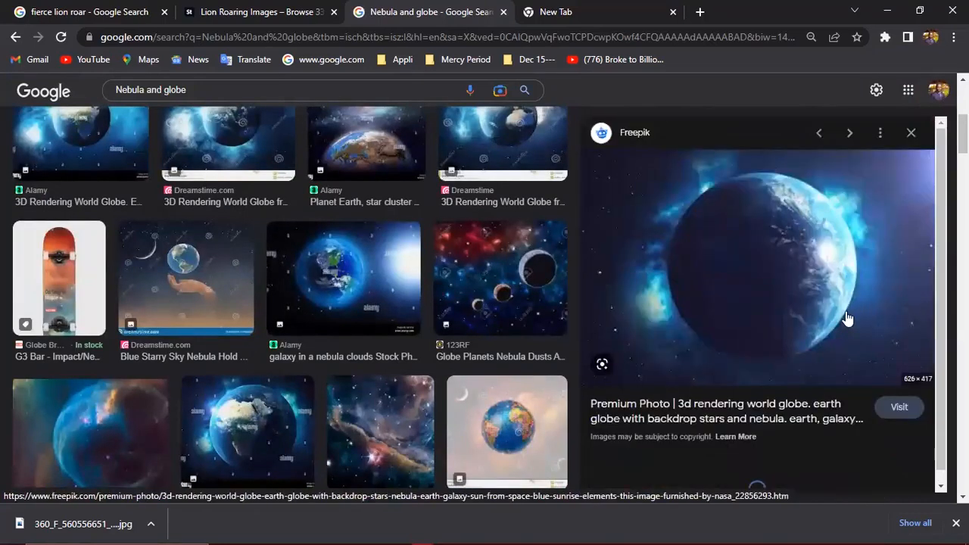
right_click(844, 313)
click(845, 177)
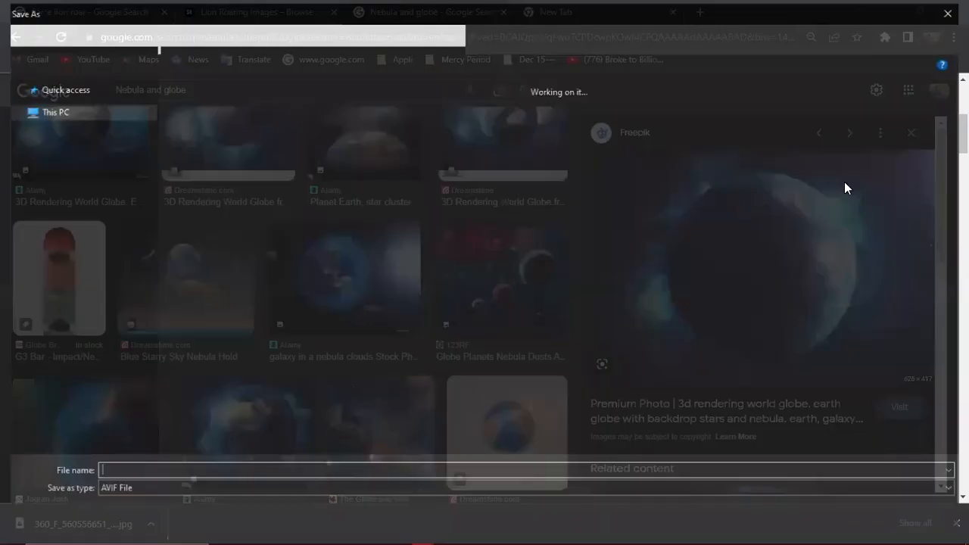
key(Return)
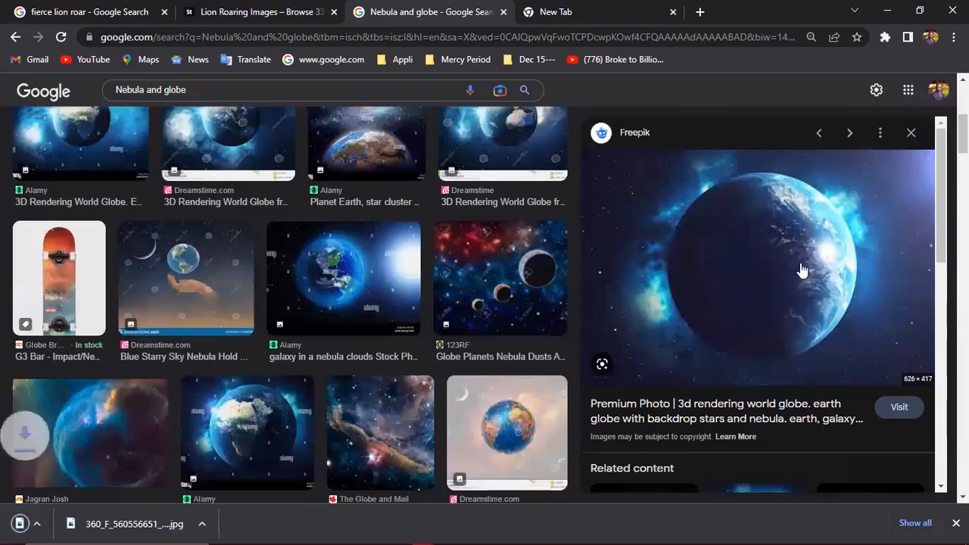
- Save the Adobe Stock earth horizon picture, then minimize Chrome
scroll(787, 295, down, 4)
scroll(785, 304, up, 2)
scroll(784, 305, down, 3)
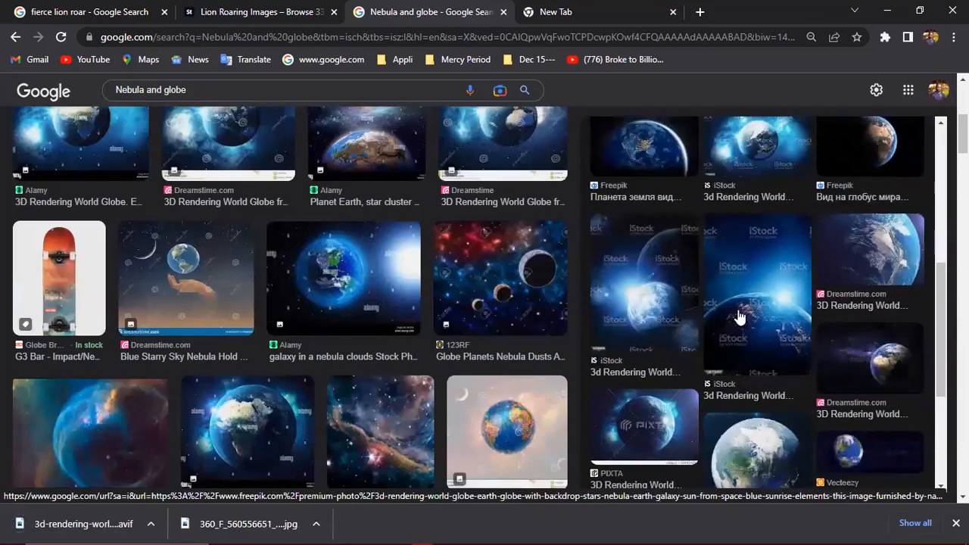
scroll(736, 314, down, 3)
click(852, 339)
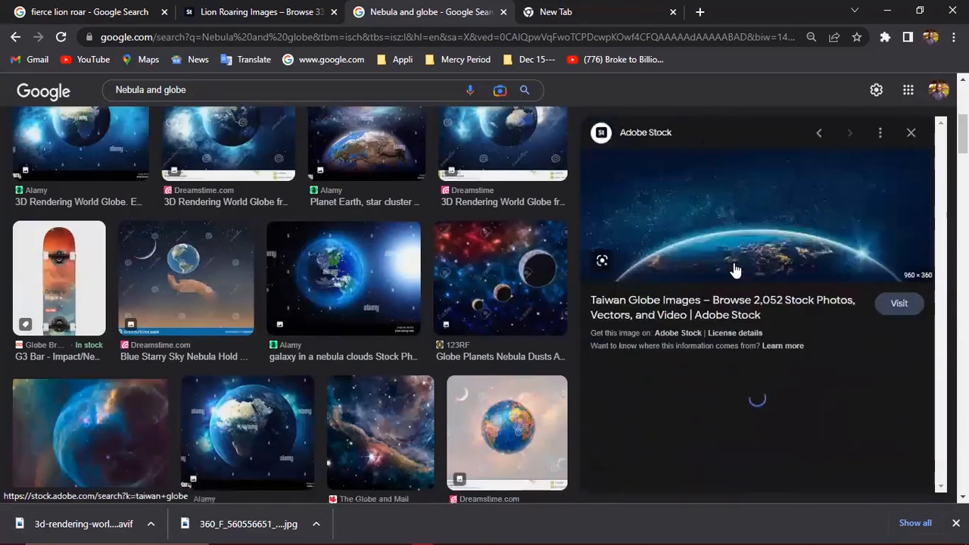
right_click(757, 243)
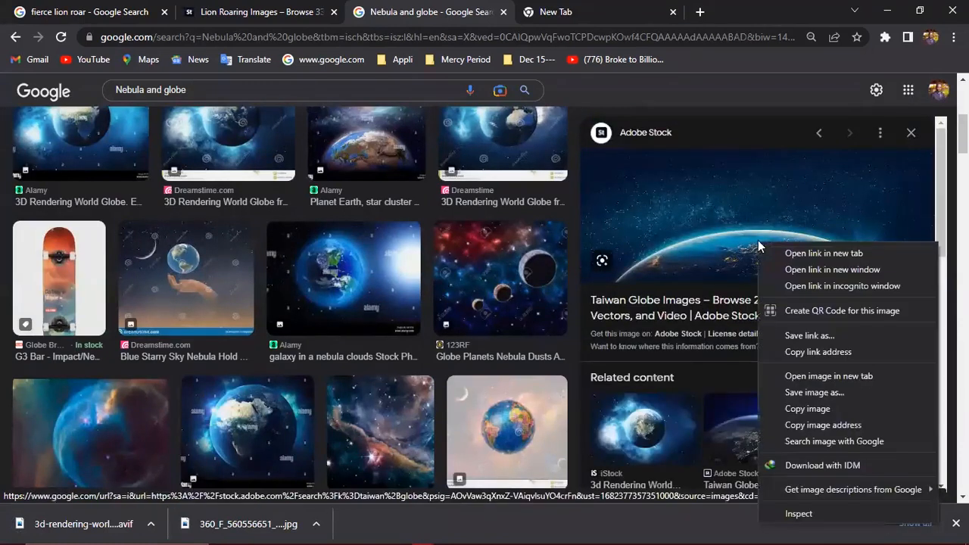
click(809, 393)
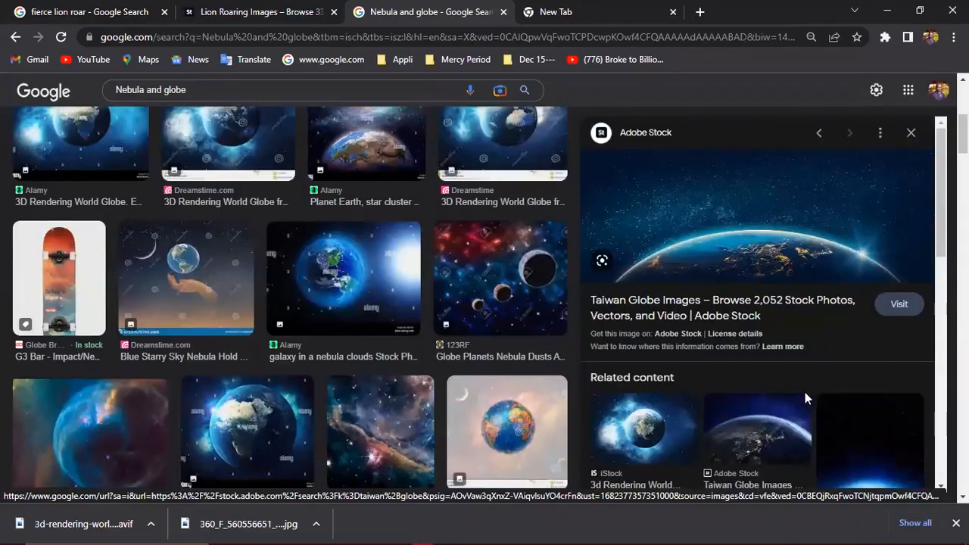
key(Return)
click(887, 10)
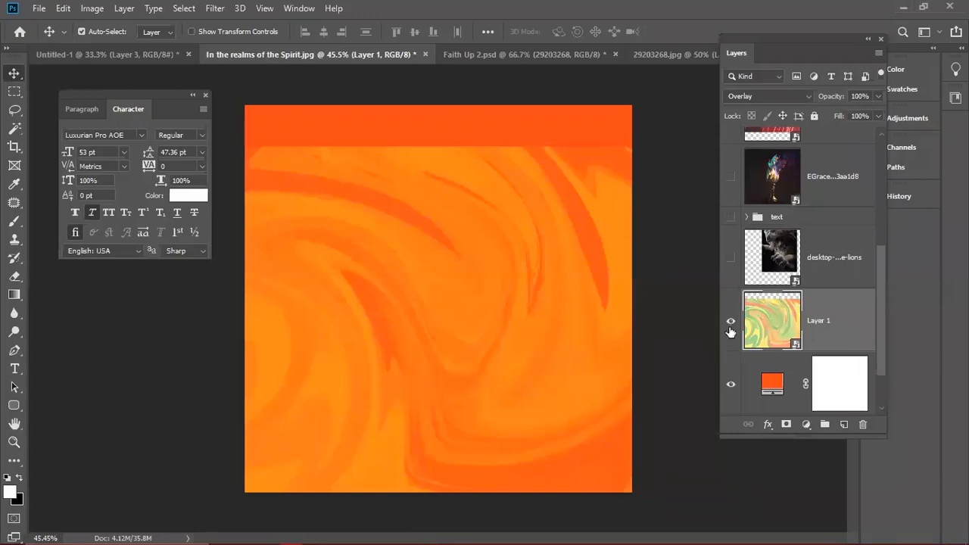
- Place the downloaded earth horizon picture, scale it to about 240%, and nudge it left
key(alt+Tab)
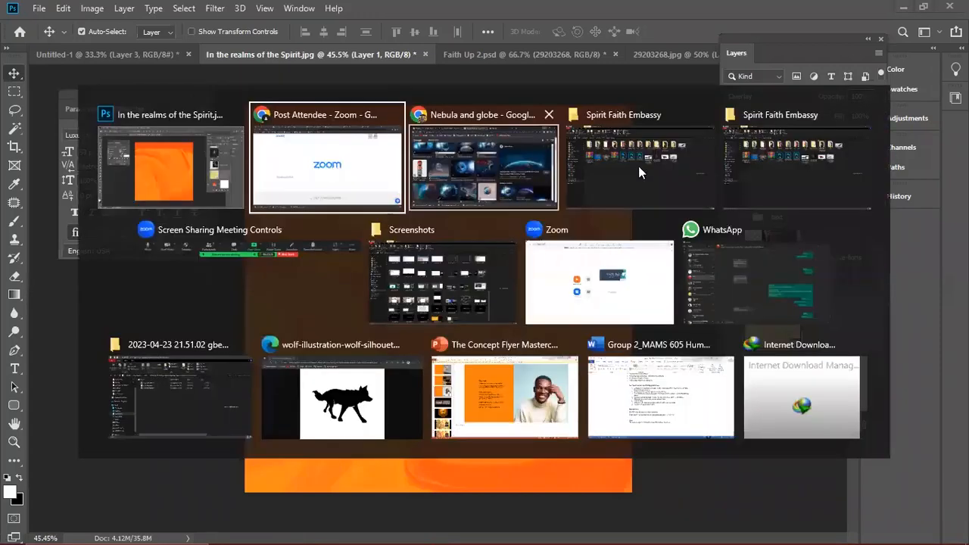
key(Escape)
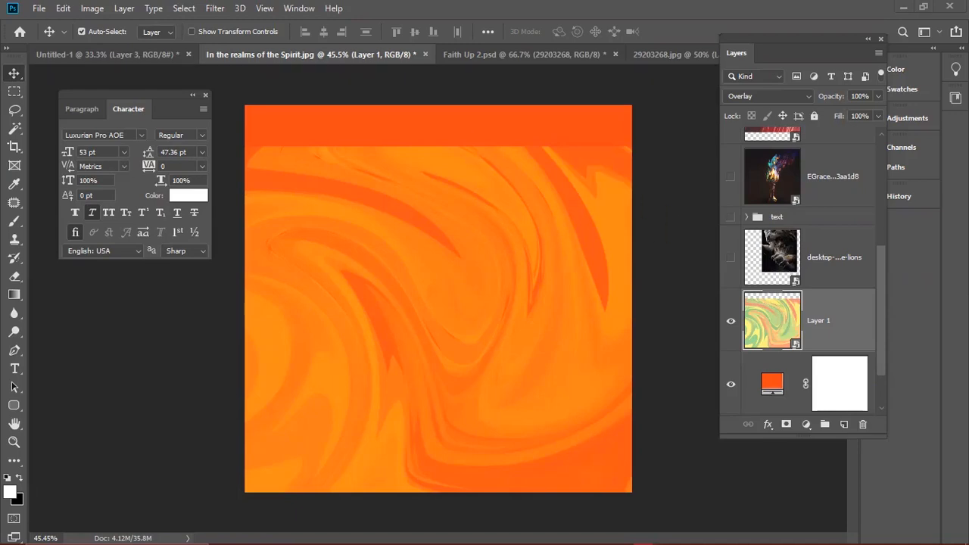
drag(518, 342, 674, 410)
drag(575, 349, 611, 413)
key(Return)
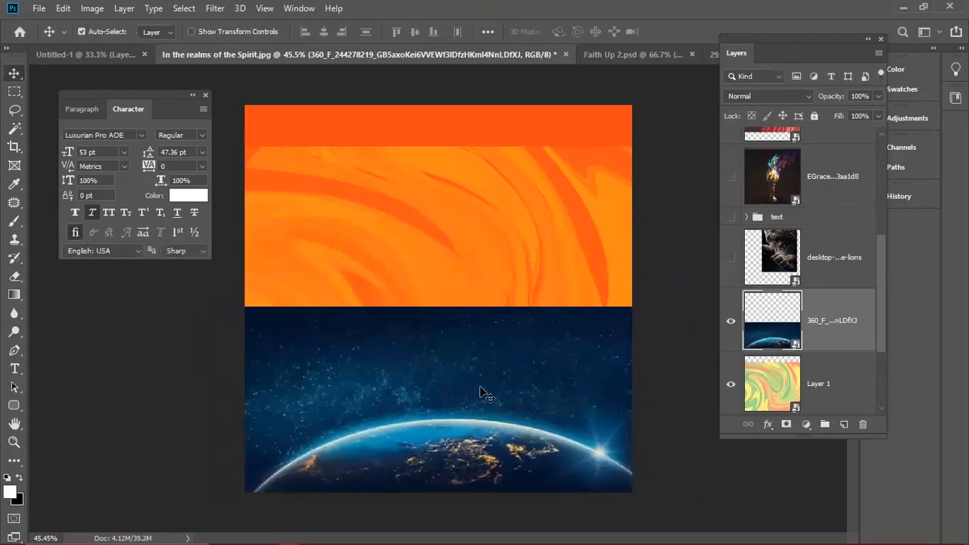
drag(480, 389, 469, 390)
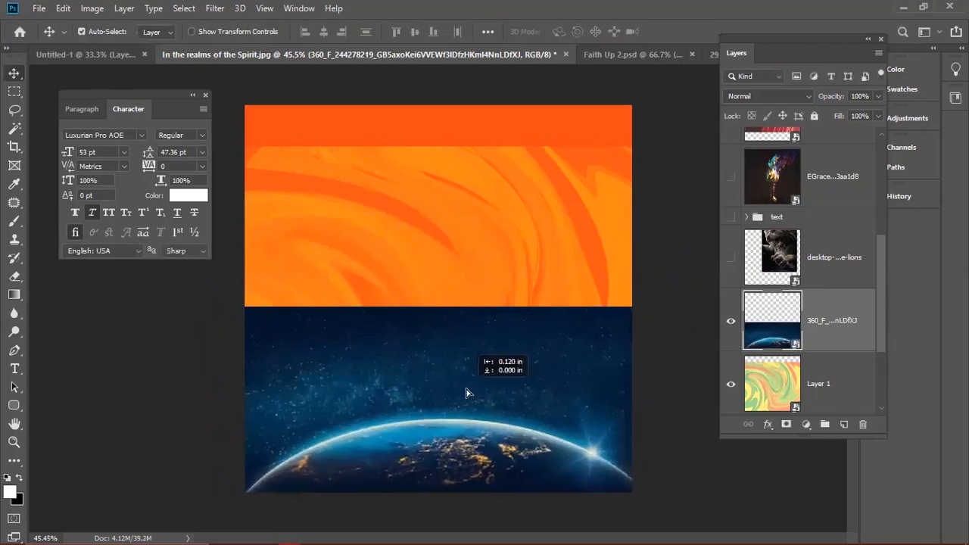
- Mask the earth layer and paint black at 45% opacity, size 400, over its starry top
click(786, 424)
key(b)
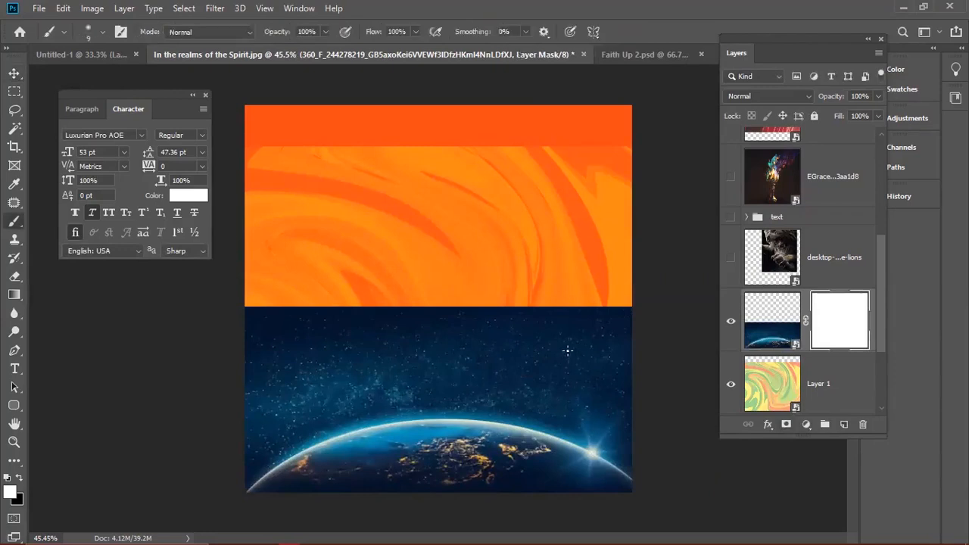
key(bracketright)
key(bracketright)
key(bracketright)
key(bracketright)
key(bracketright)
key(bracketright)
key(bracketright)
key(bracketright)
key(bracketright)
key(4)
key(5)
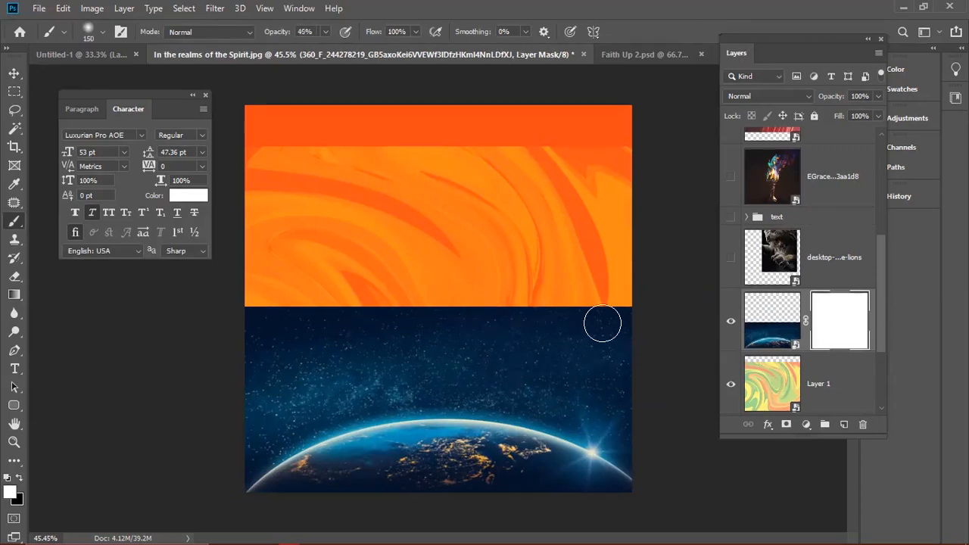
key(c)
key(d)
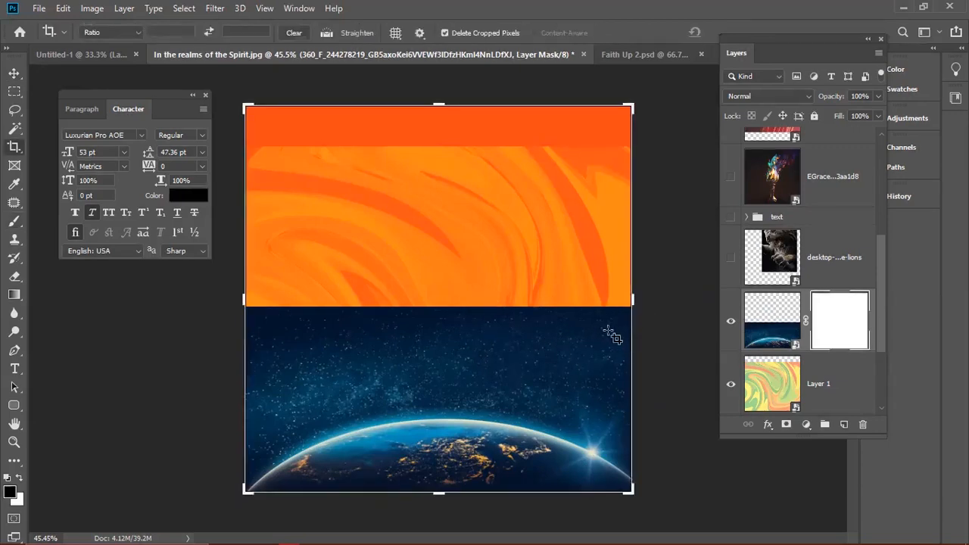
key(b)
key(bracketright)
key(bracketright)
key(bracketright)
key(bracketright)
key(bracketright)
mouse_move(630, 335)
mouse_down()
mouse_move(407, 316)
mouse_move(608, 315)
mouse_move(324, 300)
mouse_move(655, 298)
mouse_move(178, 297)
mouse_move(463, 297)
mouse_move(296, 312)
mouse_move(258, 331)
mouse_move(551, 335)
mouse_move(333, 323)
mouse_move(618, 273)
mouse_move(359, 283)
mouse_move(641, 303)
mouse_move(614, 320)
mouse_move(168, 339)
mouse_move(253, 389)
mouse_move(334, 370)
mouse_move(597, 369)
mouse_move(682, 420)
mouse_move(667, 421)
mouse_move(485, 309)
mouse_move(522, 331)
mouse_move(602, 318)
mouse_up()
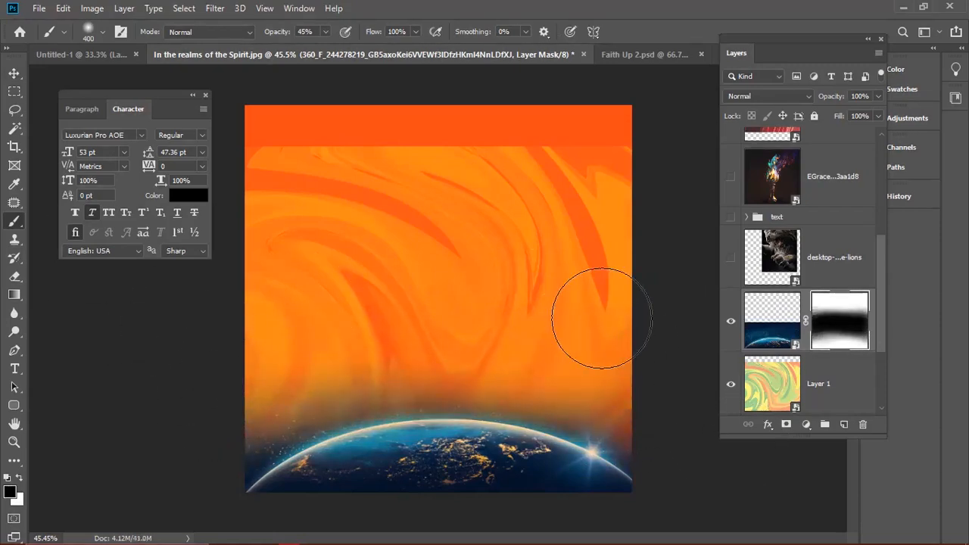
key(v)
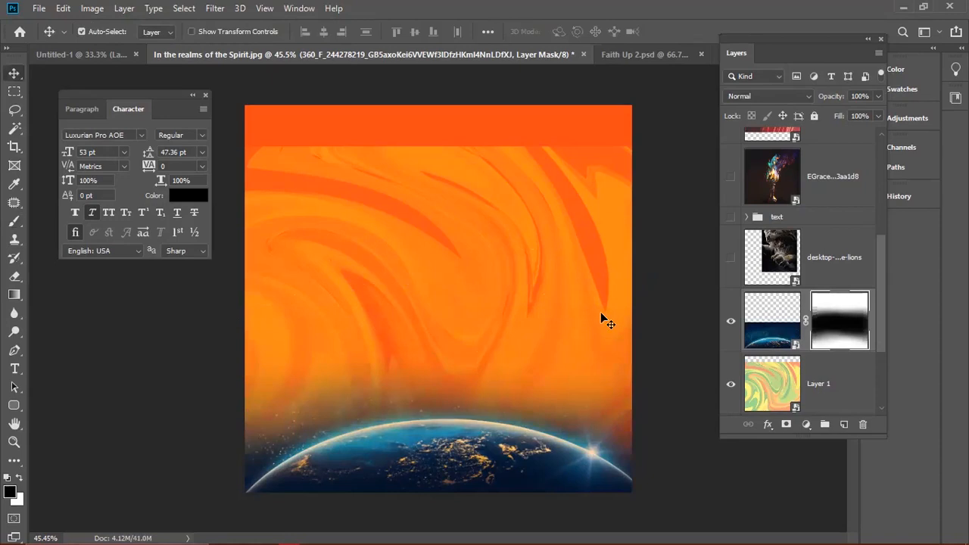
- Toggle the lion layer's visibility a few times, leaving it hidden
scroll(773, 326, up, 1)
click(773, 327)
click(731, 323)
click(732, 323)
click(732, 323)
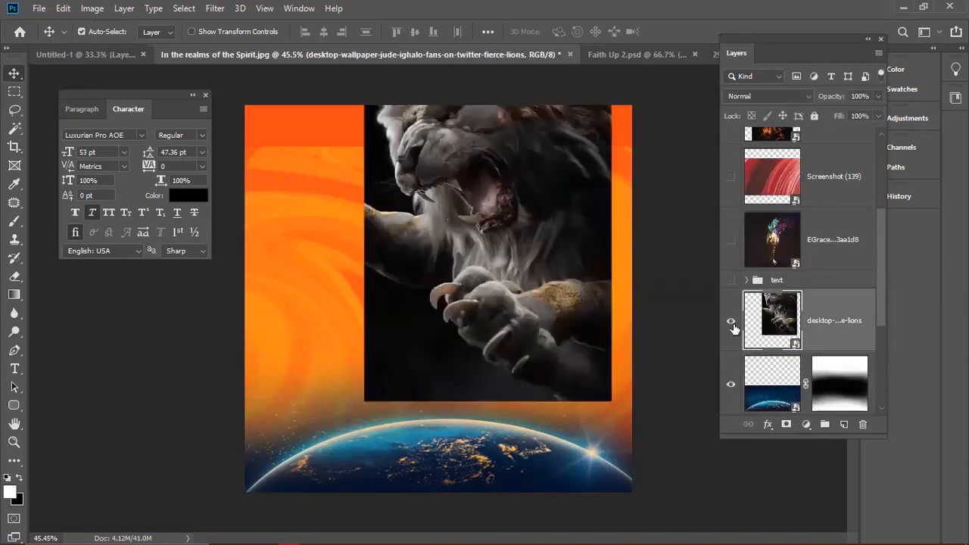
click(732, 325)
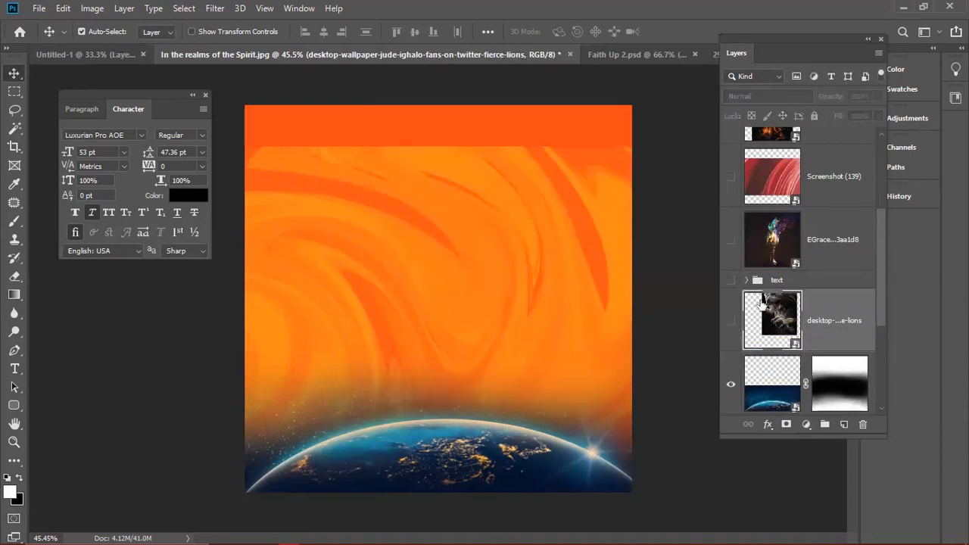
- Show the flaming torch layer, try Hard Light blending, then return it to Normal
click(731, 256)
click(794, 257)
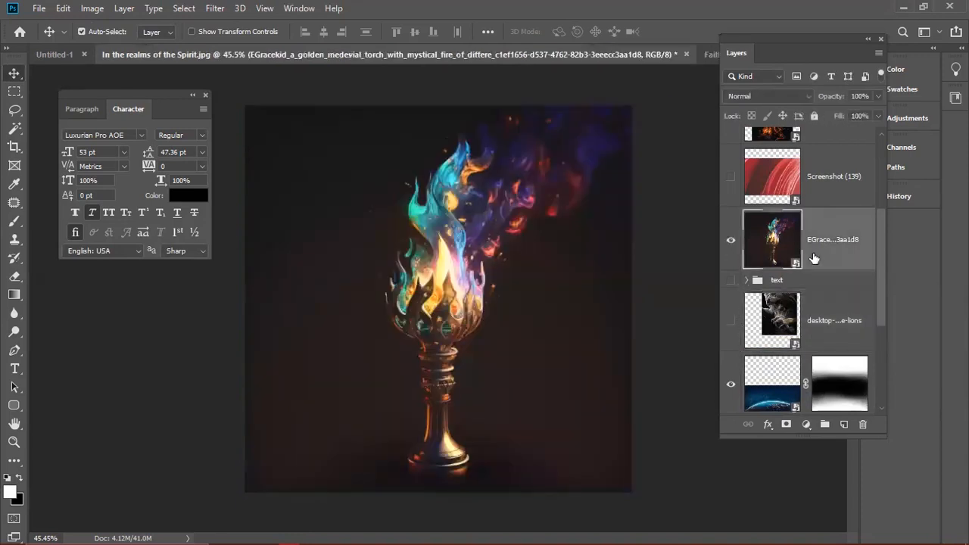
click(767, 92)
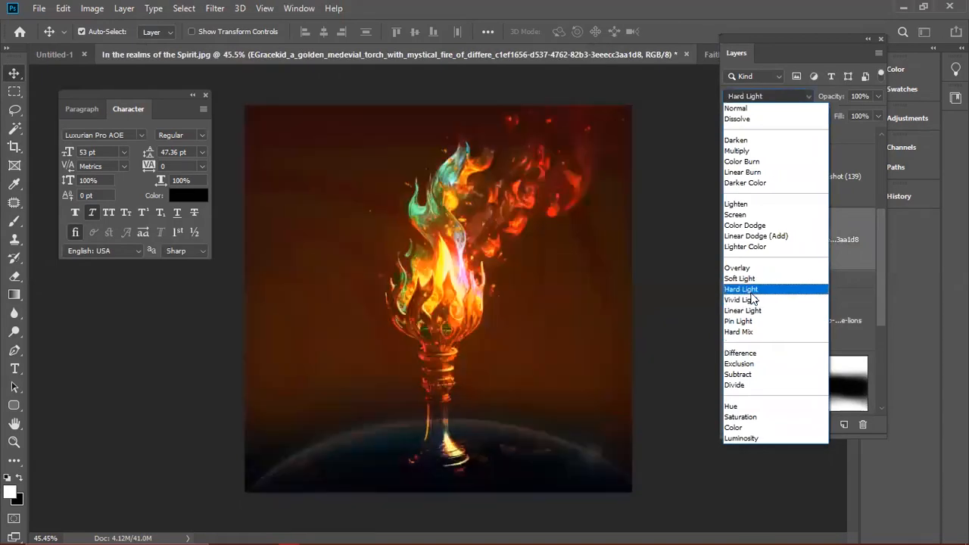
click(749, 292)
key(ctrl+t)
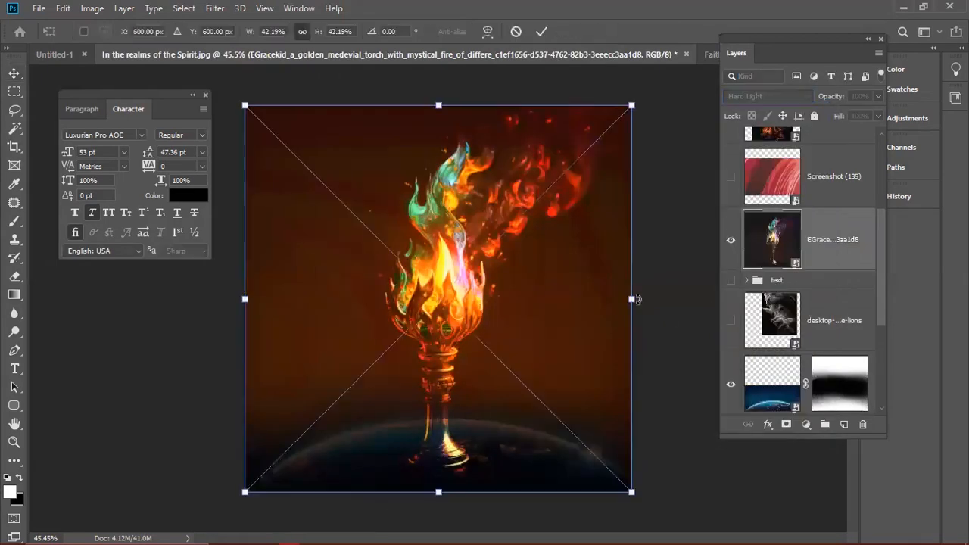
drag(633, 99, 560, 176)
key(Escape)
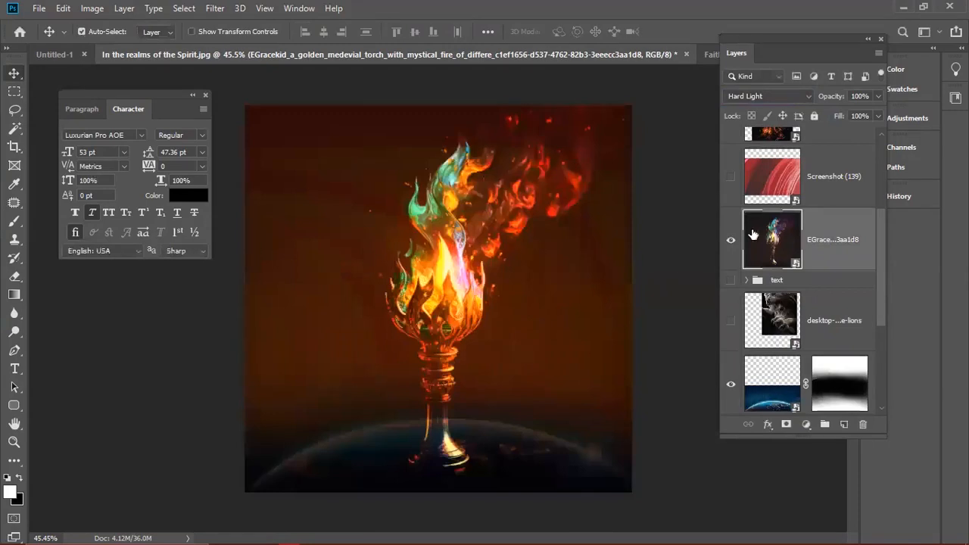
click(747, 97)
click(736, 108)
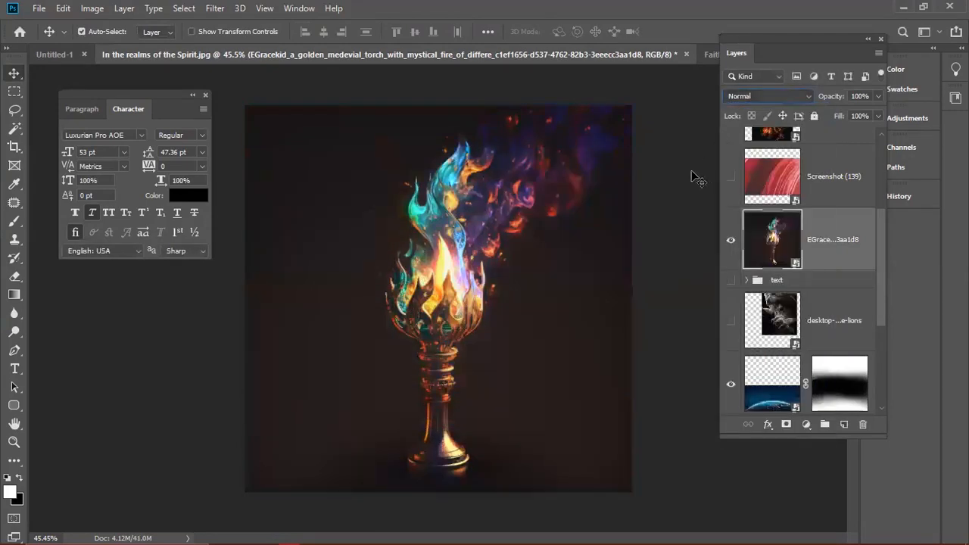
- Open Select > Color Range for the torch image
click(91, 8)
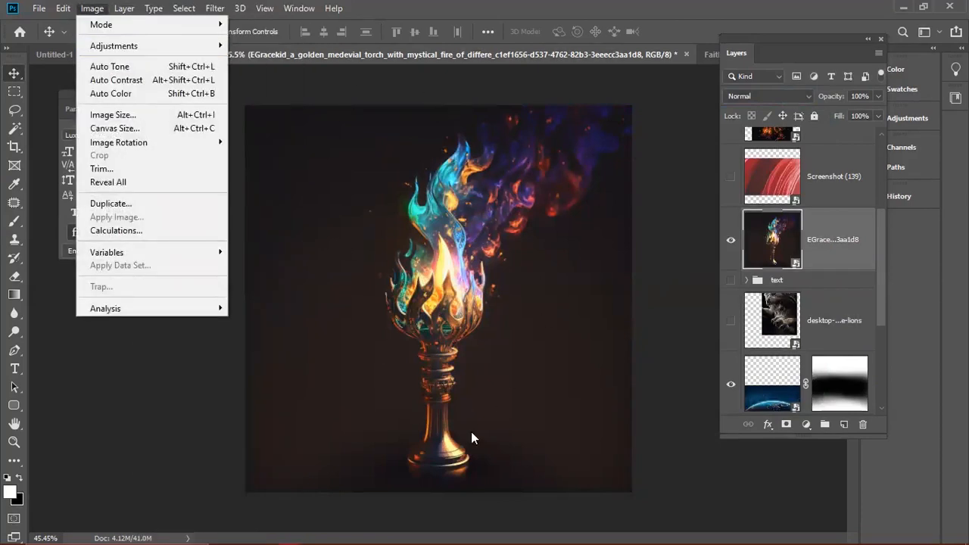
click(407, 5)
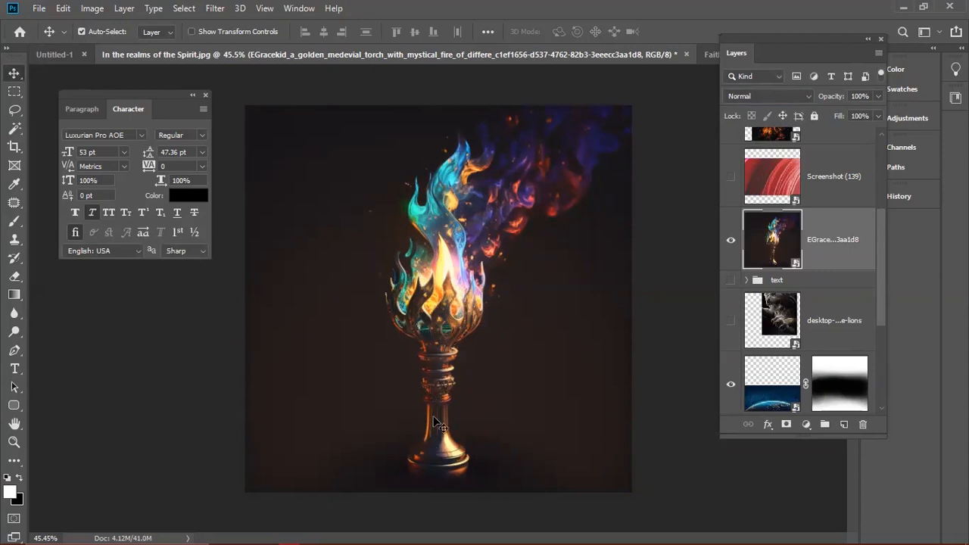
click(124, 9)
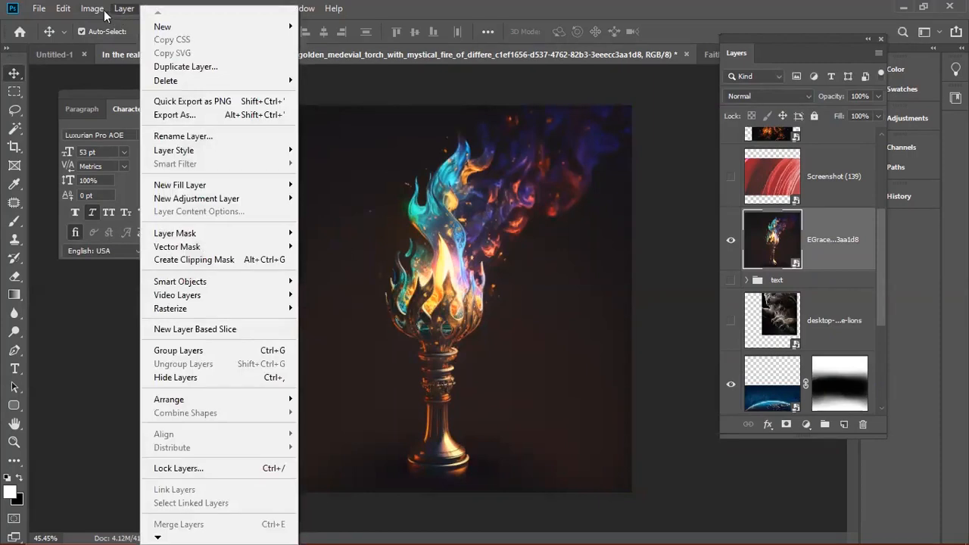
mouse_move(97, 9)
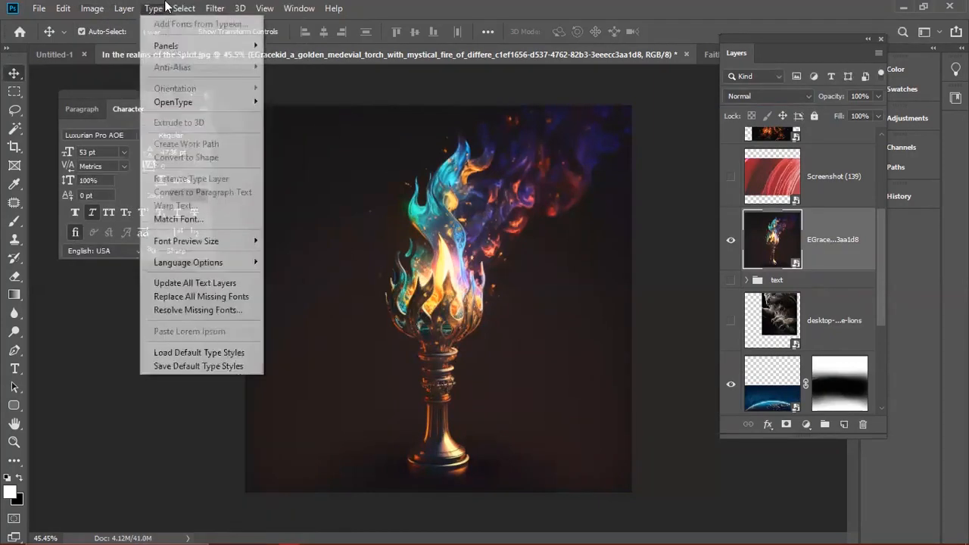
mouse_move(184, 8)
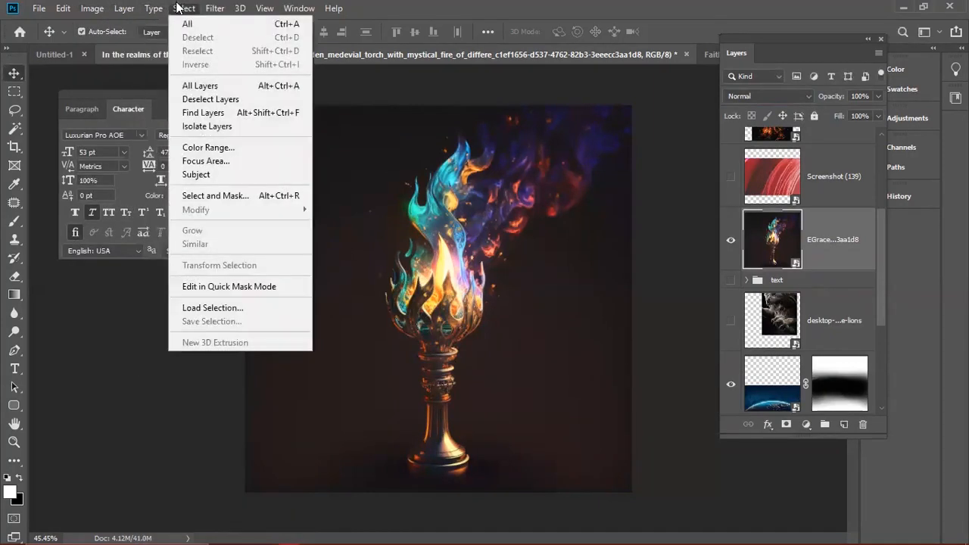
click(203, 150)
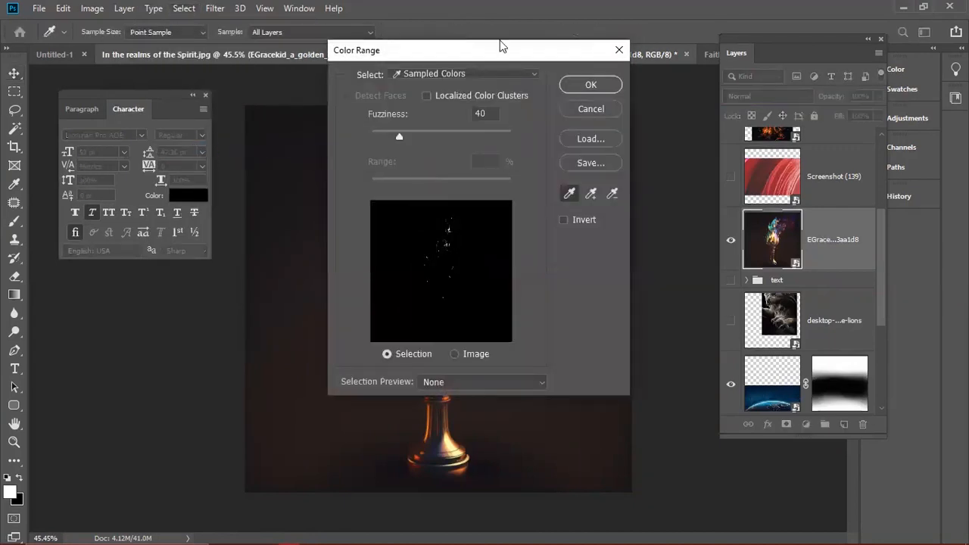
- Sample the torch's dark background in Color Range and apply it at Fuzziness 47
drag(436, 61, 234, 91)
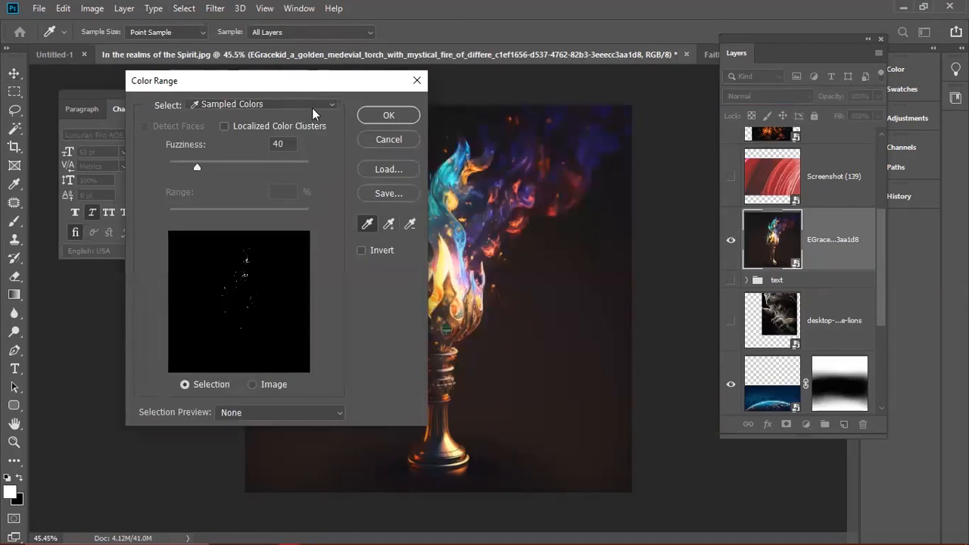
click(597, 283)
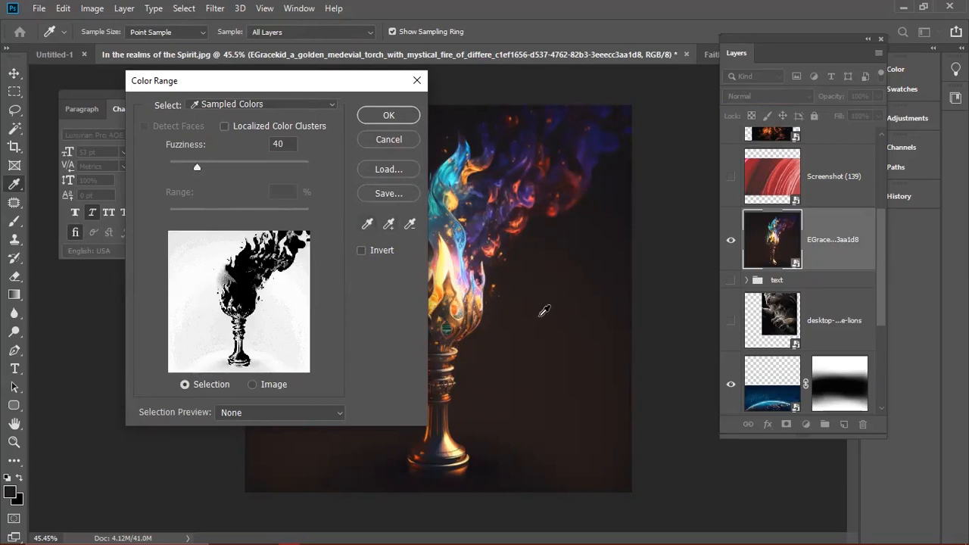
drag(198, 167, 215, 200)
key(Down)
key(Down)
key(Down)
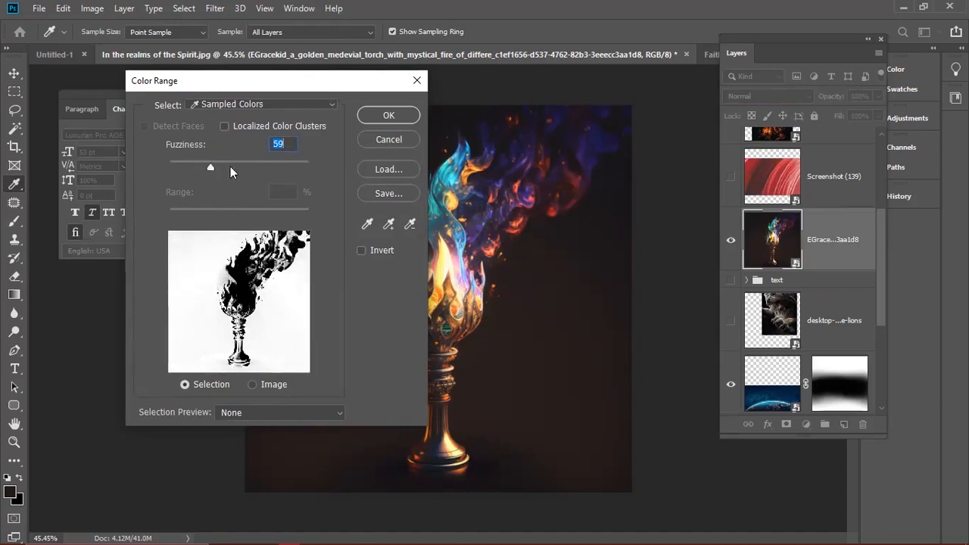
click(224, 126)
click(224, 126)
drag(207, 165, 214, 163)
click(253, 384)
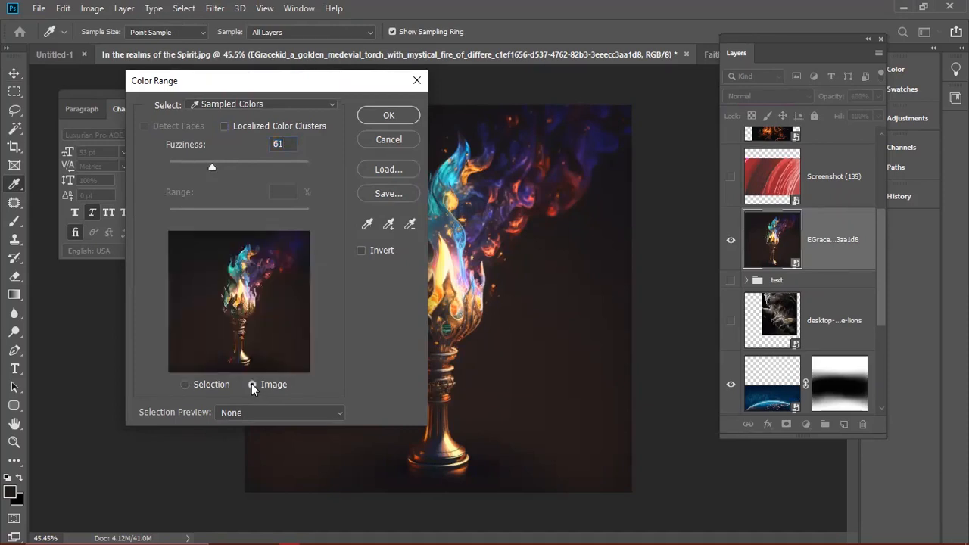
click(199, 384)
drag(208, 163, 203, 169)
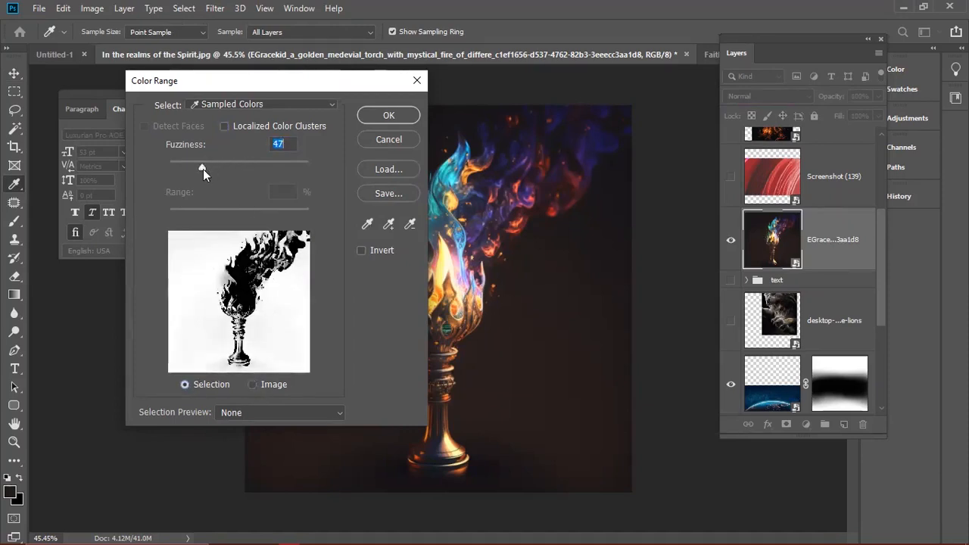
click(388, 116)
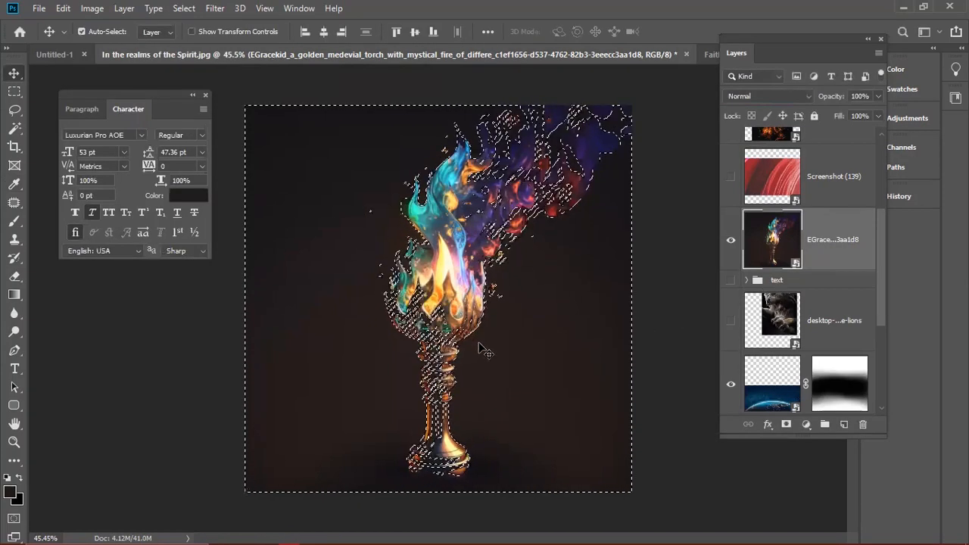
- Invert the selection to the torch and flames, subtracting thin slivers beside the stem
key(m)
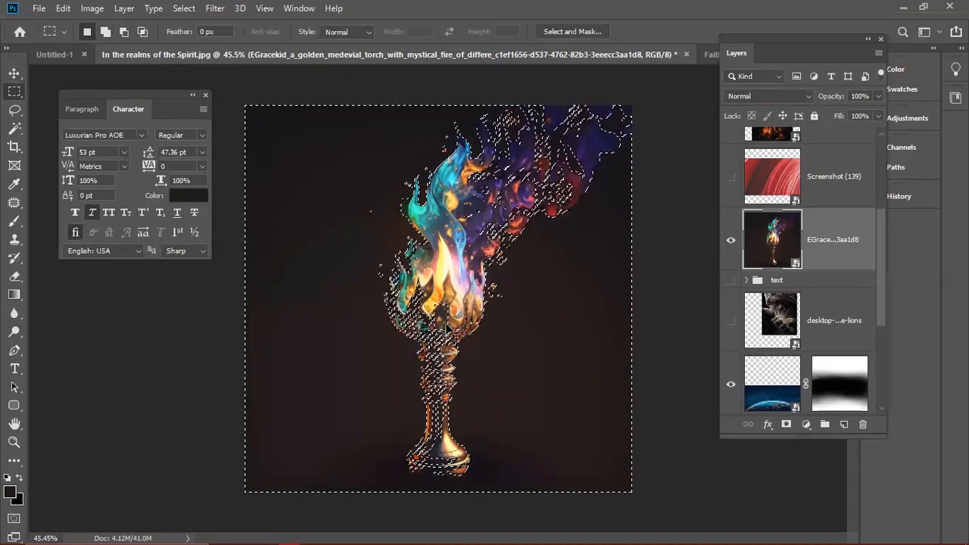
key(ctrl+d)
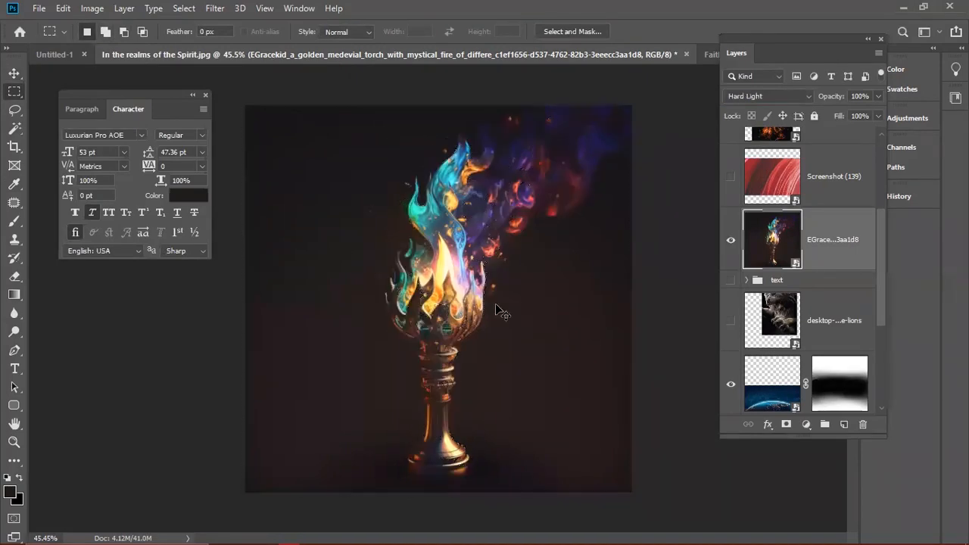
key(alt+shift+h)
key(ctrl+z)
key(ctrl+z)
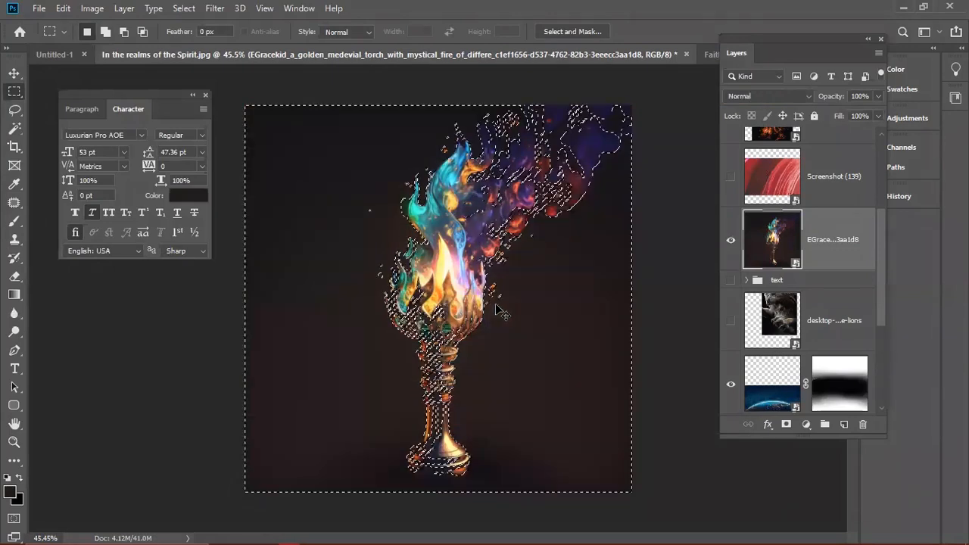
key(ctrl+shift+i)
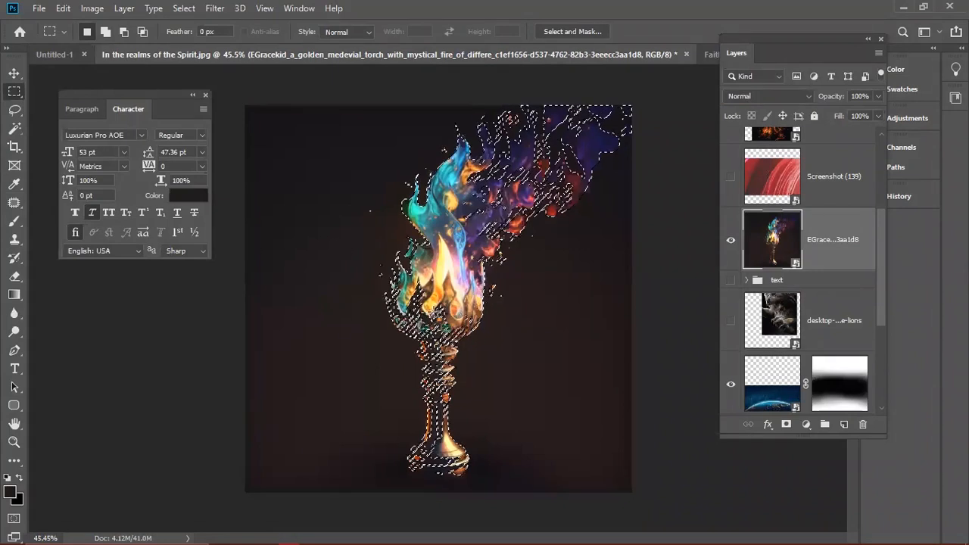
alt+click(433, 305)
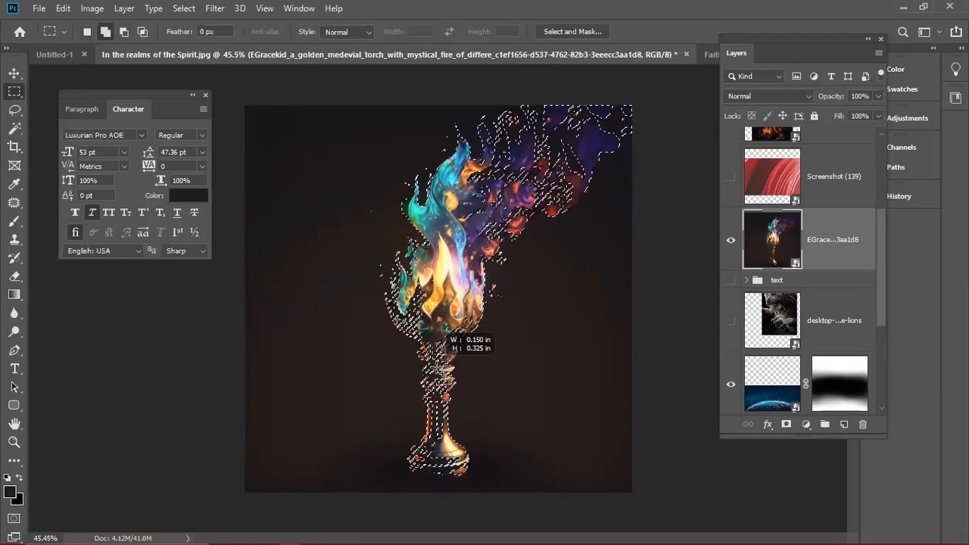
drag(437, 352, 446, 348)
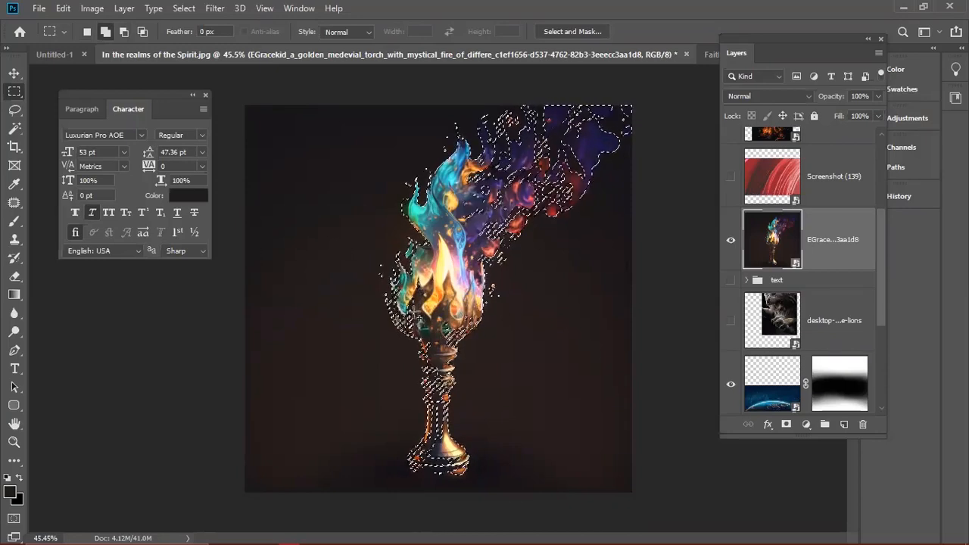
drag(450, 313, 448, 310)
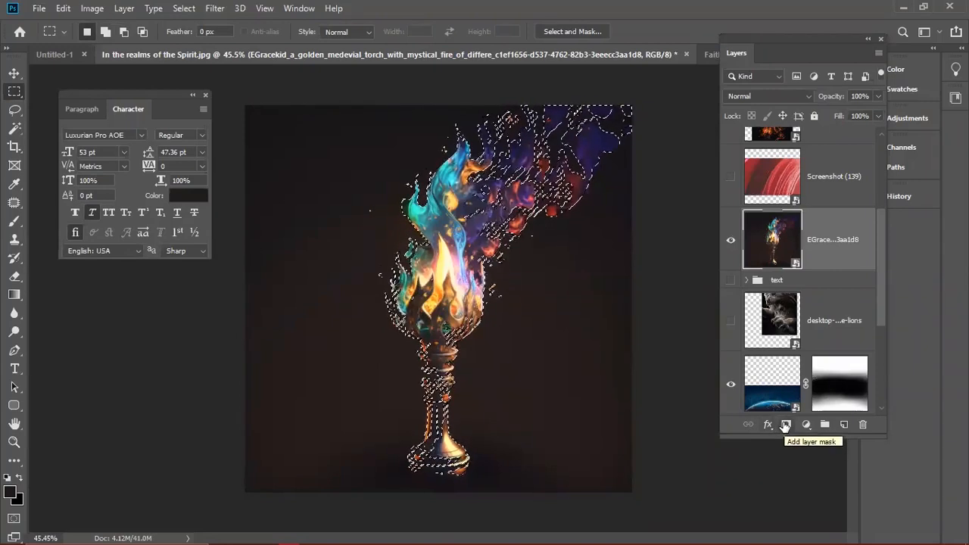
- Mask the torch layer, invert the mask, and paint the stem back with a 175 px white brush
click(786, 424)
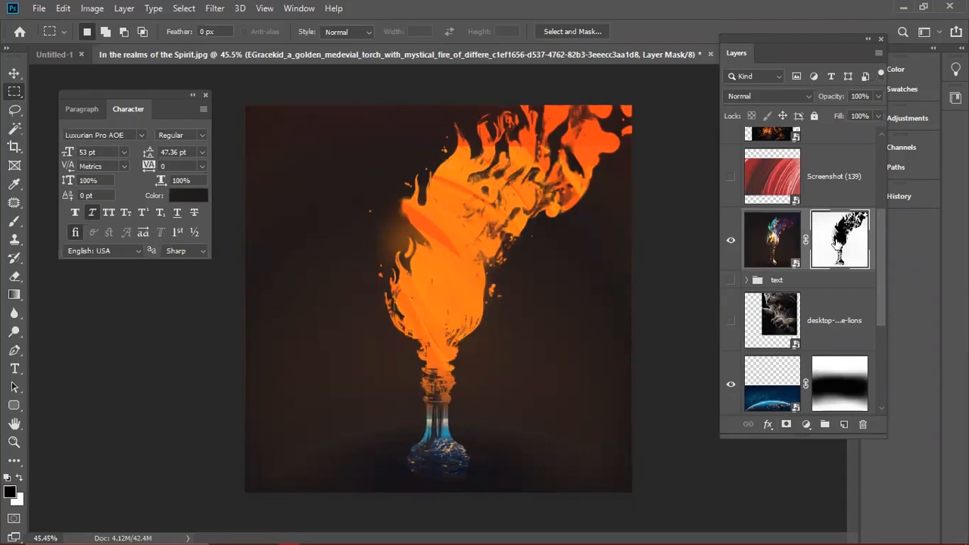
key(ctrl+i)
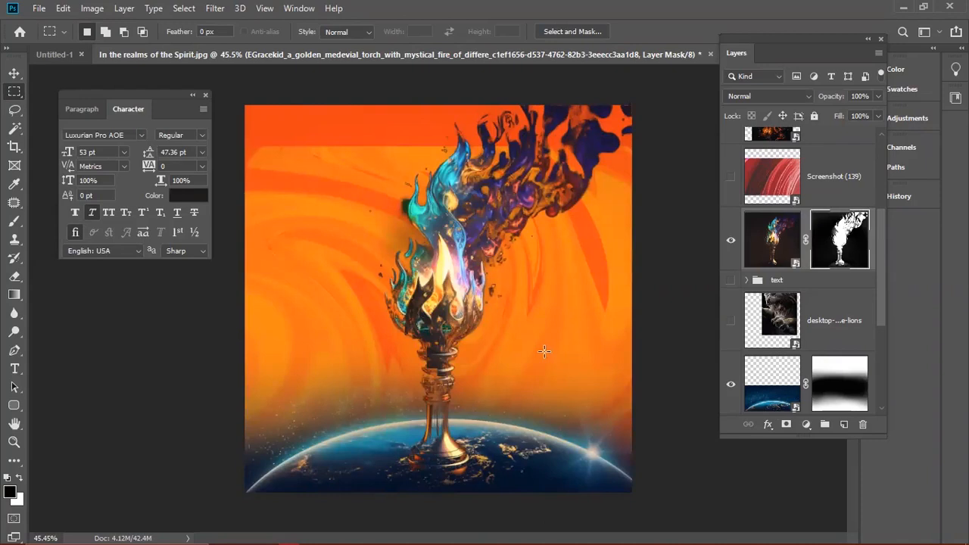
key(b)
key([)
key(bracketleft)
key(bracketleft)
key(bracketleft)
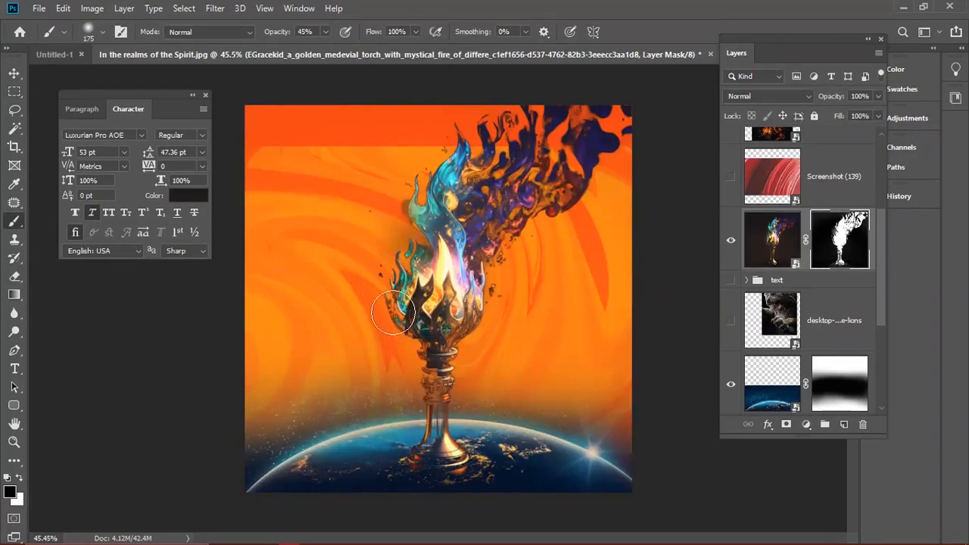
key(x)
mouse_move(417, 320)
mouse_down()
mouse_move(433, 302)
mouse_move(428, 409)
mouse_move(436, 377)
mouse_move(441, 431)
mouse_move(448, 343)
mouse_move(442, 414)
mouse_move(438, 314)
mouse_move(461, 280)
mouse_move(447, 278)
mouse_move(474, 226)
mouse_move(518, 197)
mouse_move(515, 168)
mouse_move(486, 207)
mouse_move(478, 189)
mouse_move(489, 159)
mouse_move(470, 159)
mouse_move(443, 194)
mouse_move(439, 267)
mouse_move(539, 174)
mouse_move(558, 142)
mouse_move(544, 133)
mouse_move(461, 218)
mouse_move(456, 401)
mouse_up()
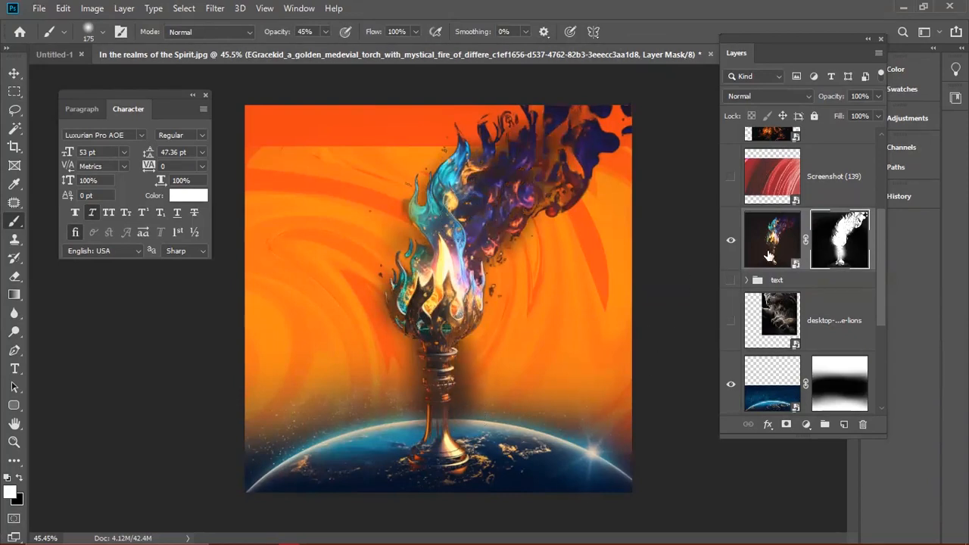
click(768, 256)
key(ctrl+t)
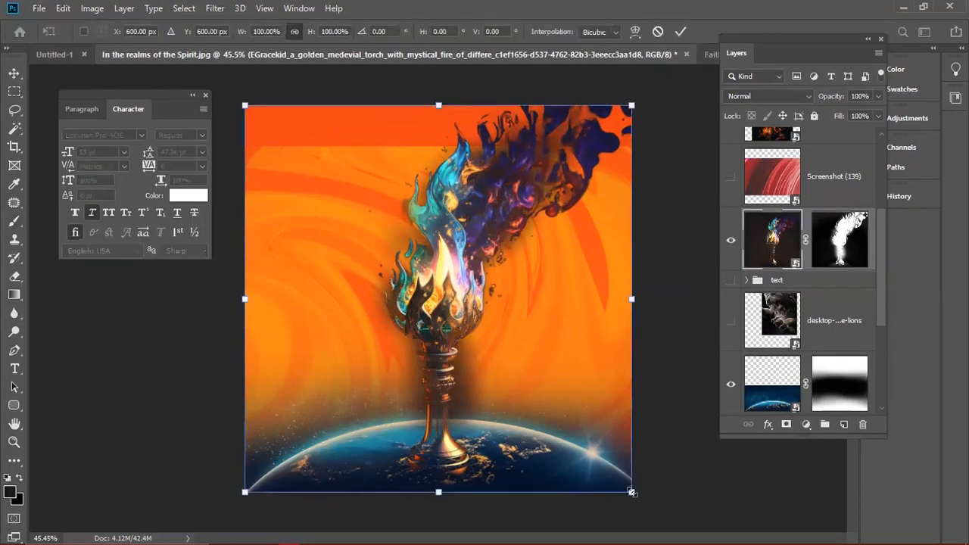
- Shrink the torch to about 71%, lower it, and move its layer below the globe layer
drag(632, 493, 575, 439)
drag(450, 354, 451, 390)
key(Return)
drag(780, 239, 779, 401)
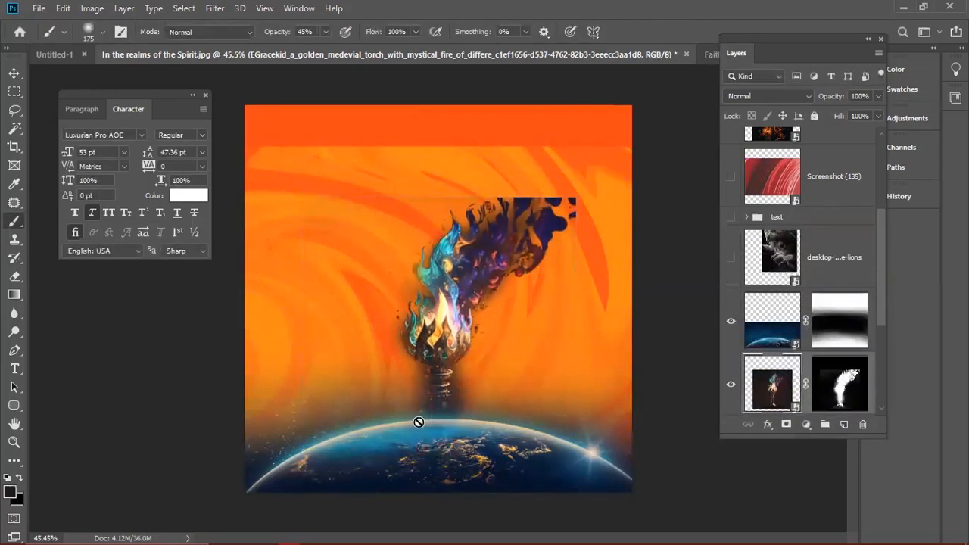
- Enlarge the torch to about 151% so its flames reach the top of the canvas
key(ctrl+t)
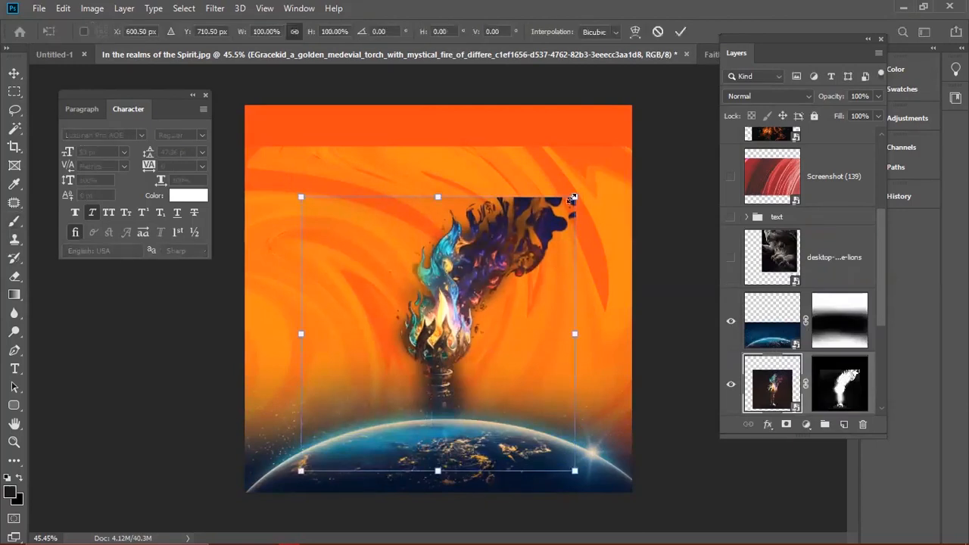
drag(574, 192, 661, 104)
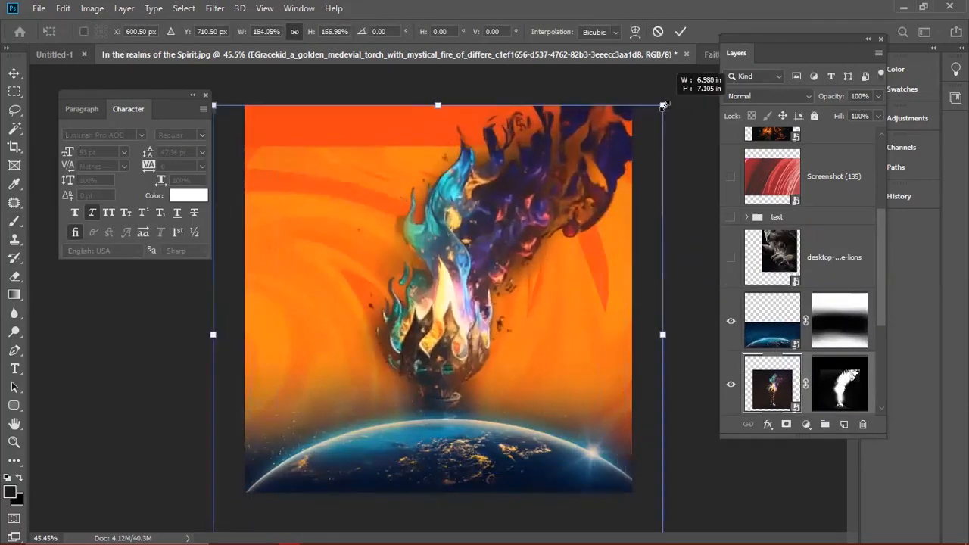
key(ctrl+z)
drag(574, 197, 620, 151)
key(ctrl+z)
drag(575, 195, 647, 121)
key(Return)
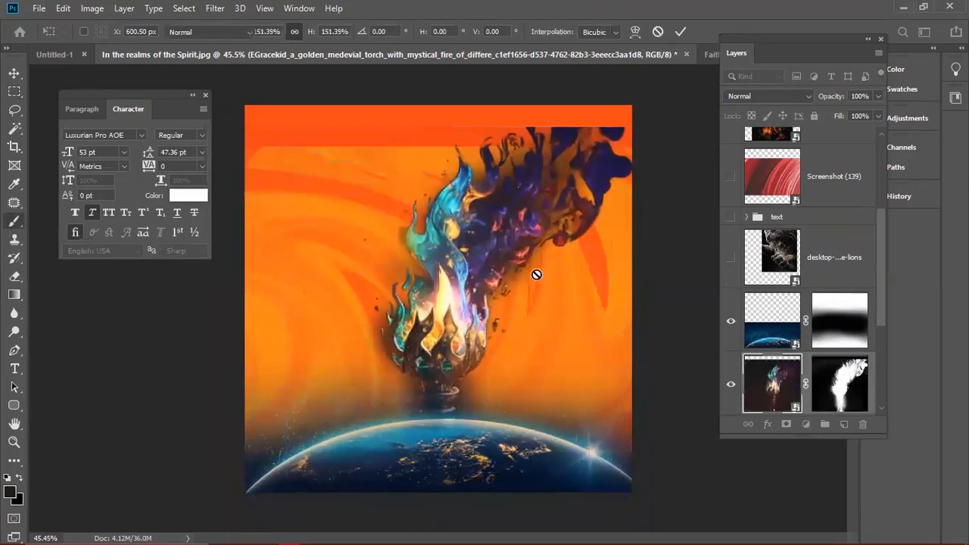
- Shift the swirl layer, Layer 1, upward on the canvas
scroll(797, 349, down, 5)
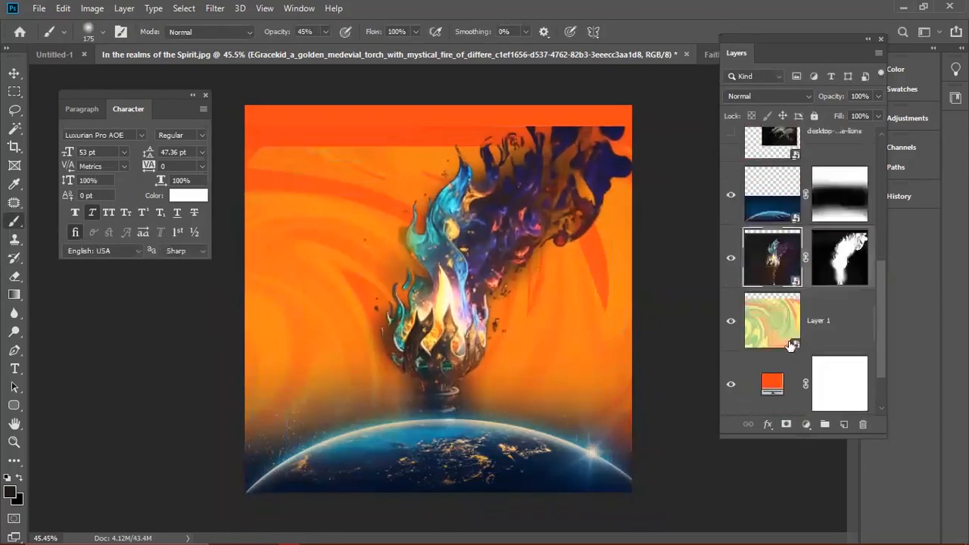
click(766, 258)
key(ctrl+t)
drag(564, 327, 558, 263)
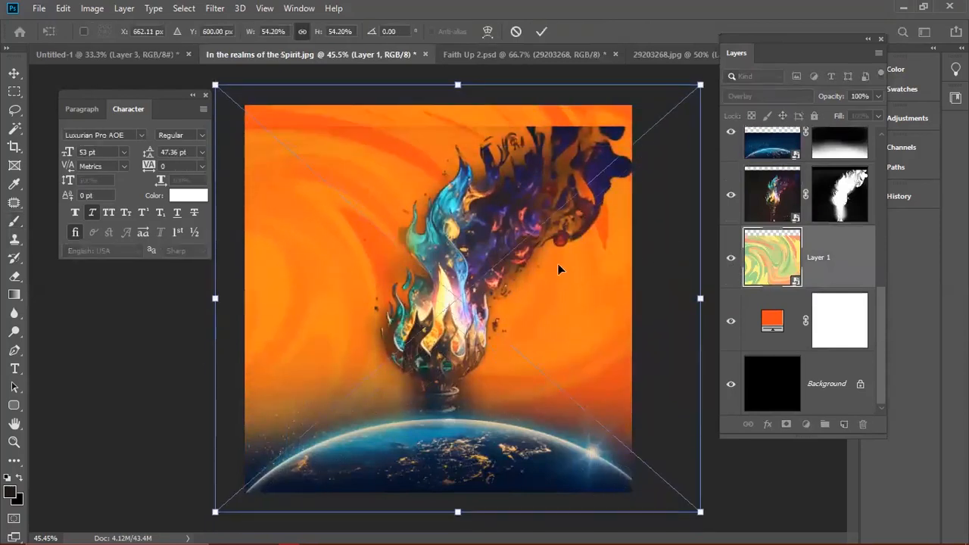
key(Return)
click(827, 206)
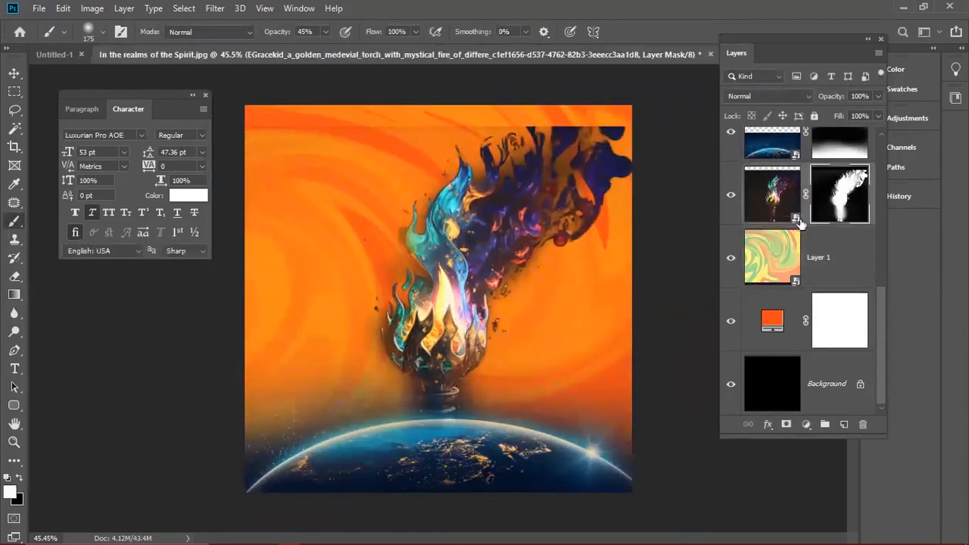
key(ctrl+j)
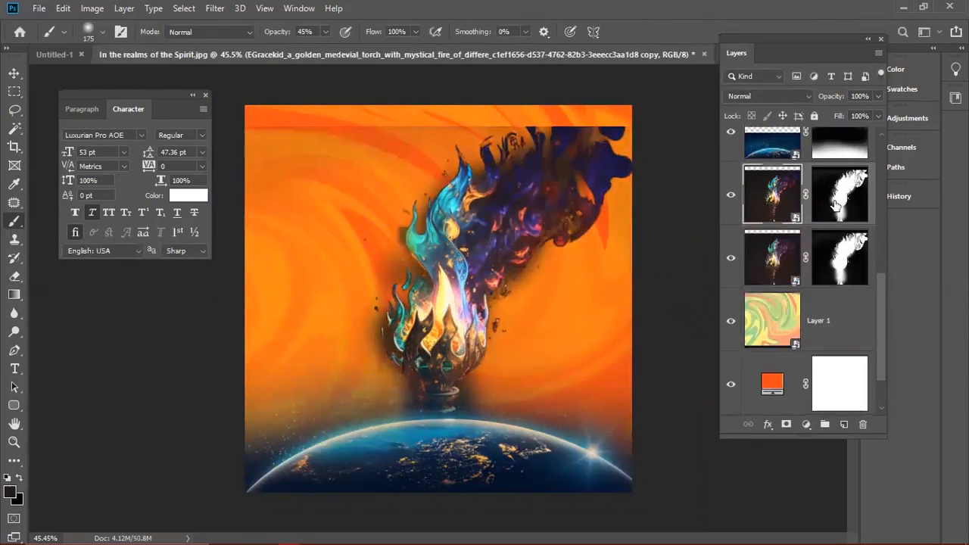
right_click(830, 195)
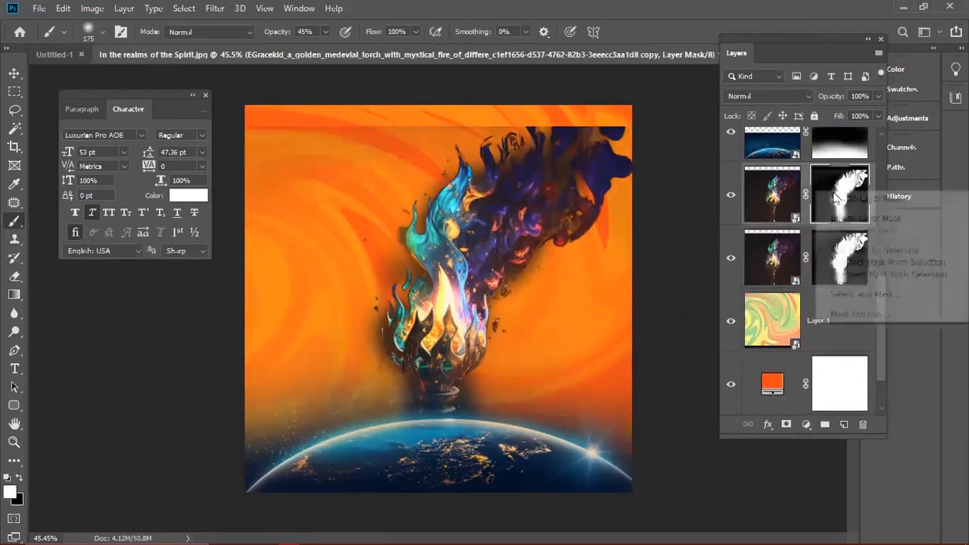
click(865, 218)
click(730, 258)
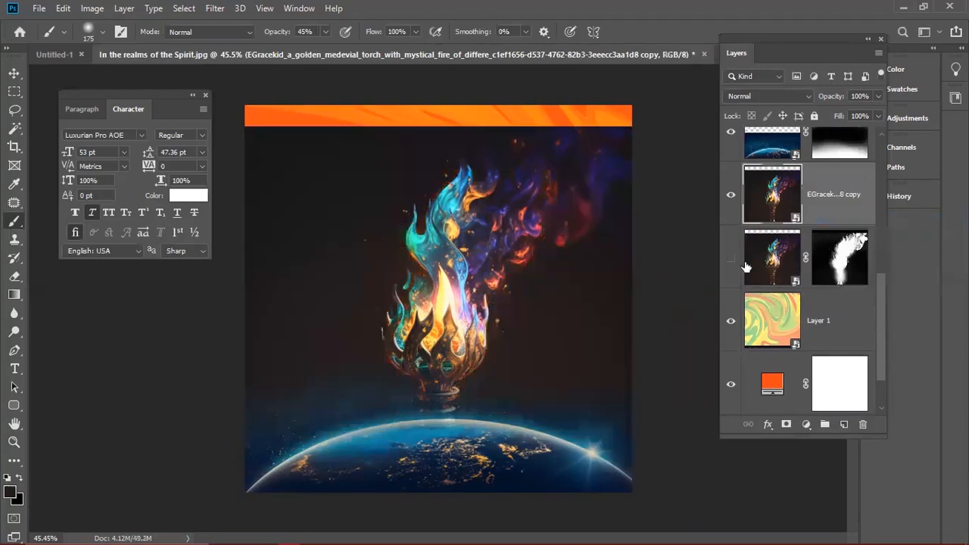
click(785, 424)
double_click(835, 200)
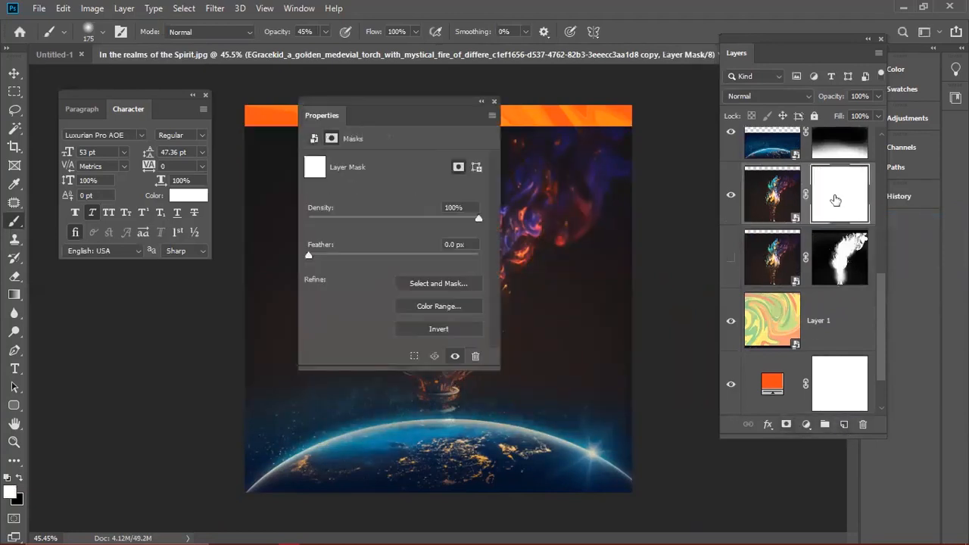
click(494, 101)
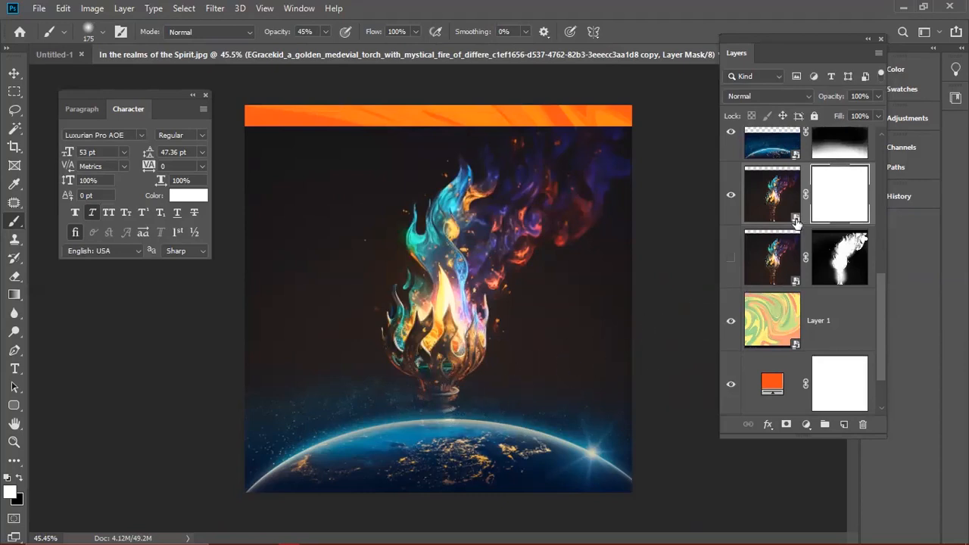
click(769, 203)
drag(799, 34, 761, 34)
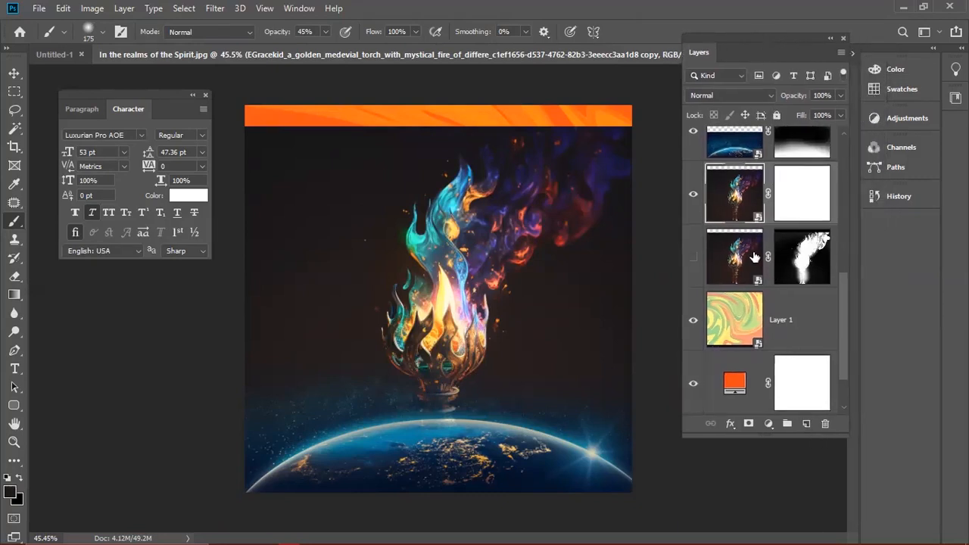
click(729, 141)
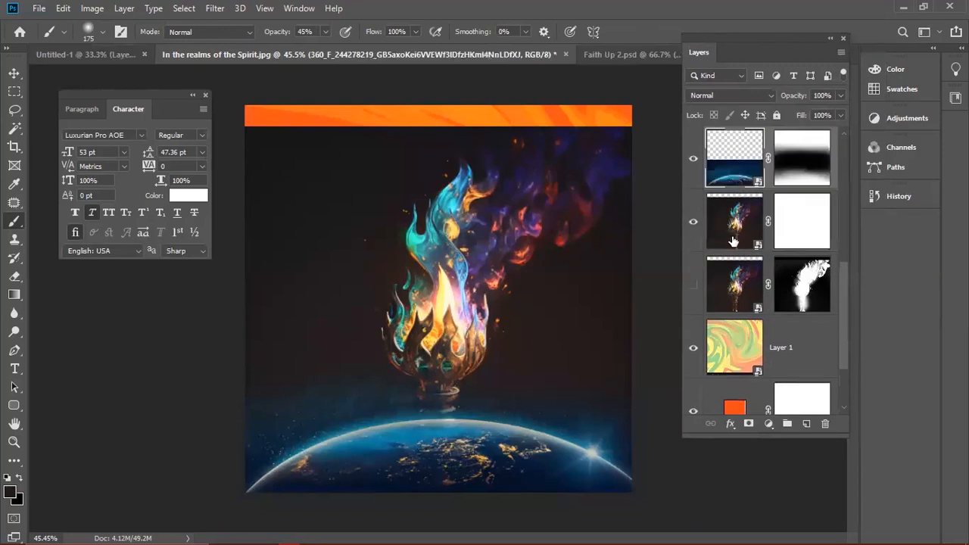
click(732, 238)
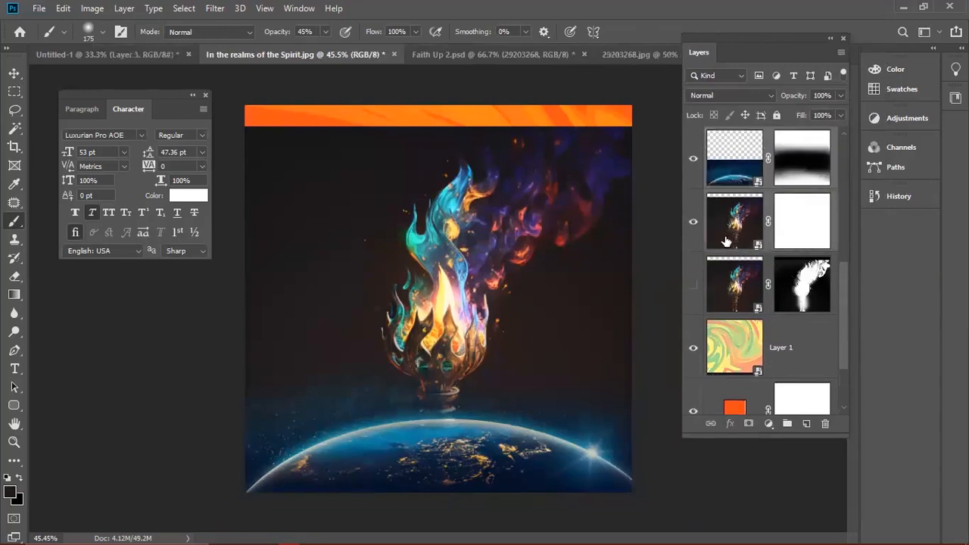
- Move the earth and torch up over the orange strip and enlarge them to about 115%
key(v)
drag(455, 303, 455, 281)
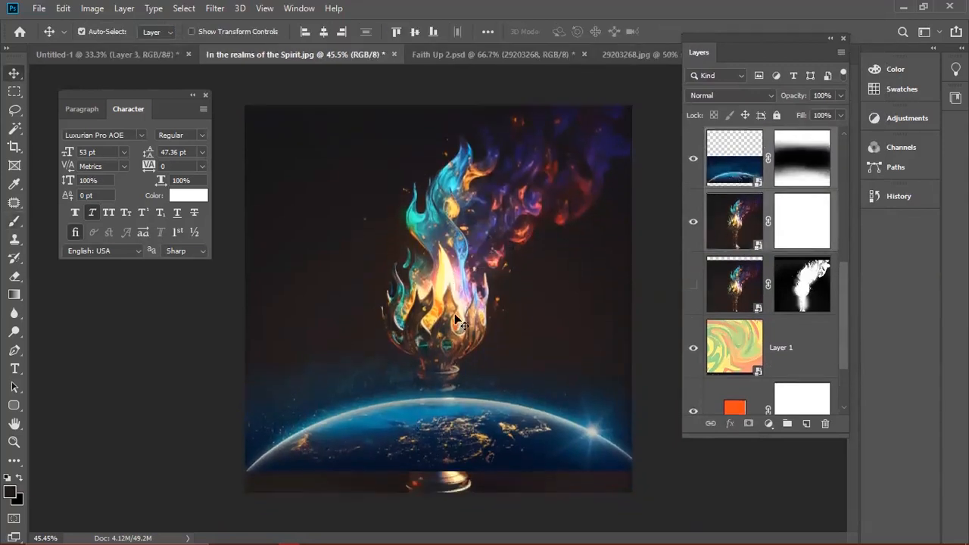
key(ctrl+t)
drag(690, 521, 731, 526)
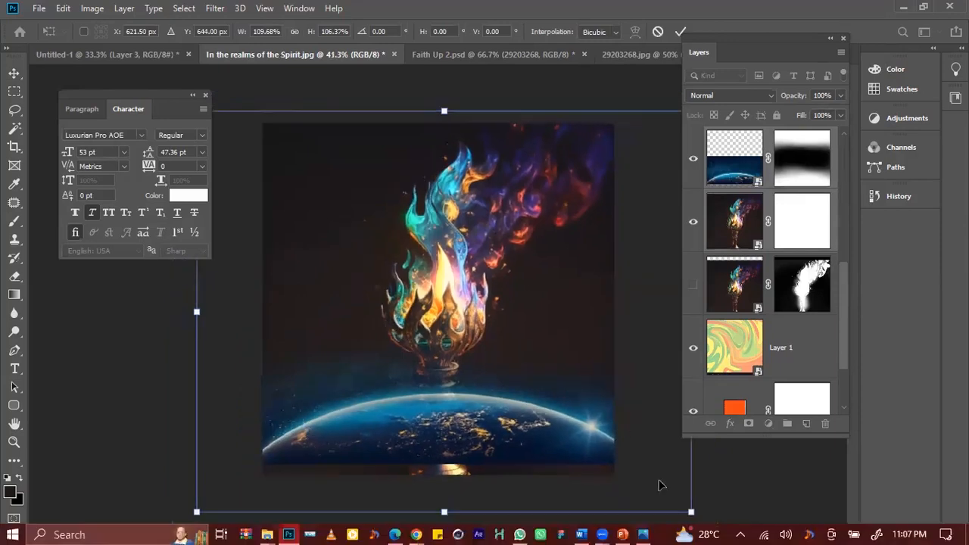
drag(691, 512, 706, 523)
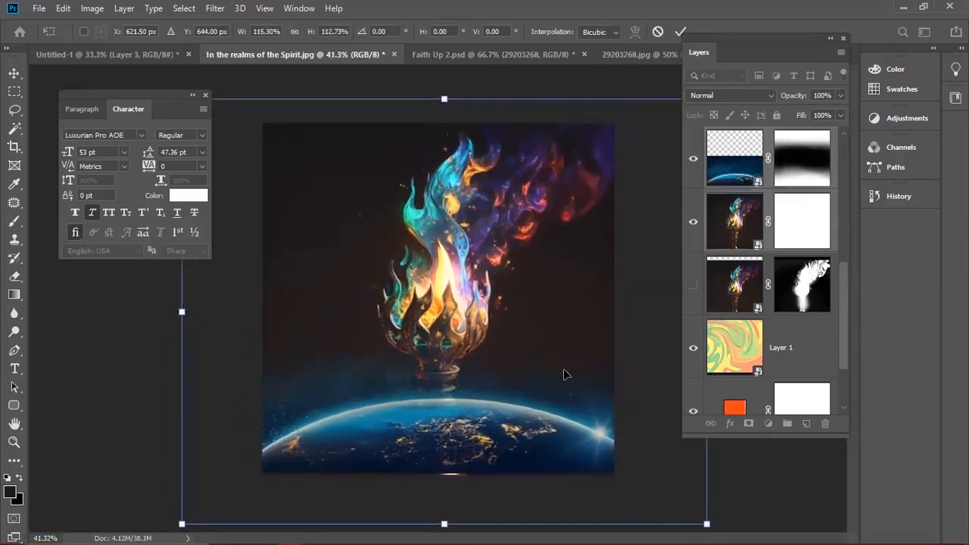
drag(564, 374, 562, 381)
key(Return)
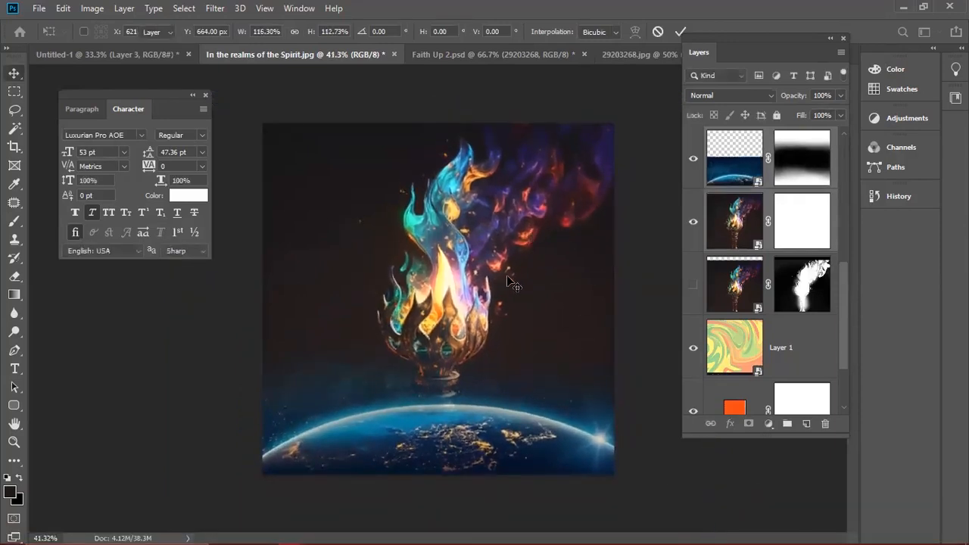
- Select the earth layer and bring up the adjustment layer list
scroll(540, 314, up, 1)
click(742, 175)
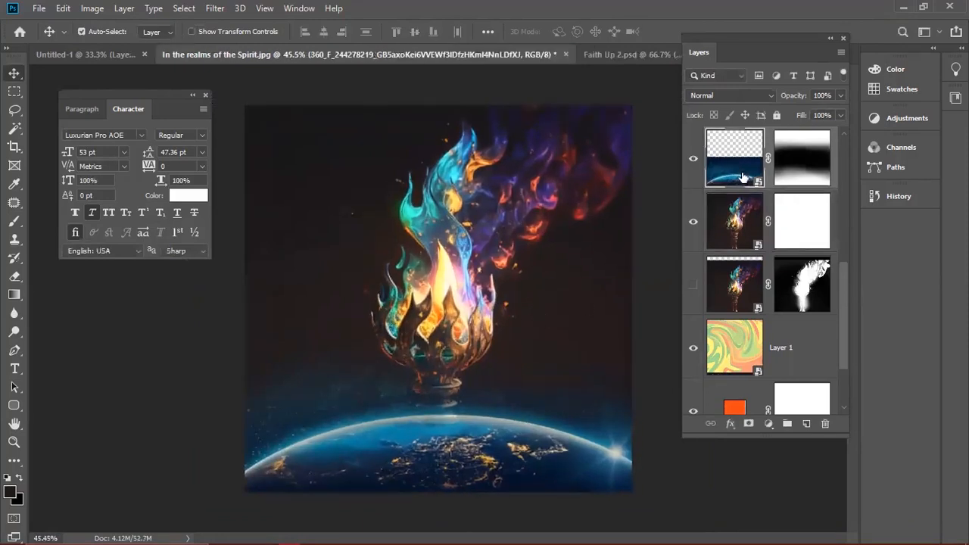
click(768, 423)
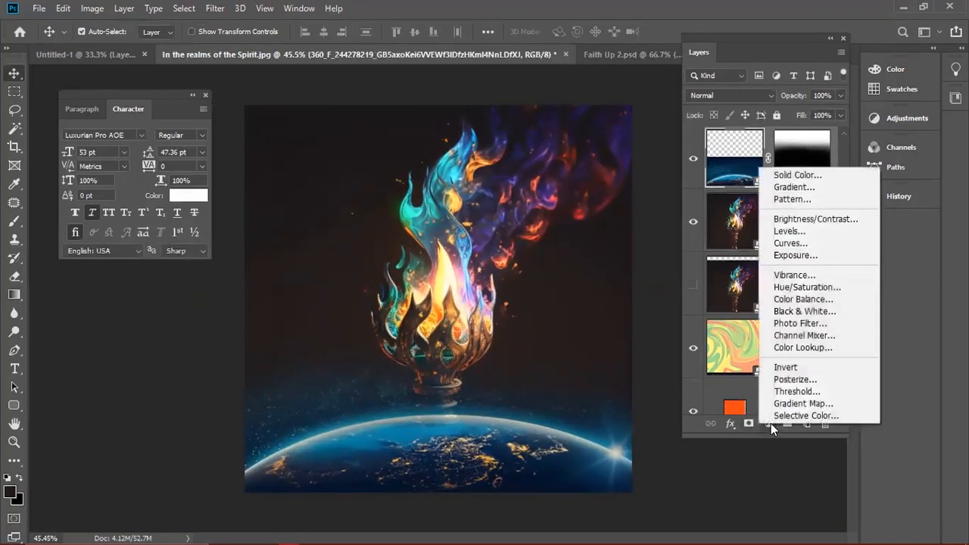
- Add a Hue/Saturation adjustment layer with Colorize, Saturation 77 and a blue hue
click(795, 294)
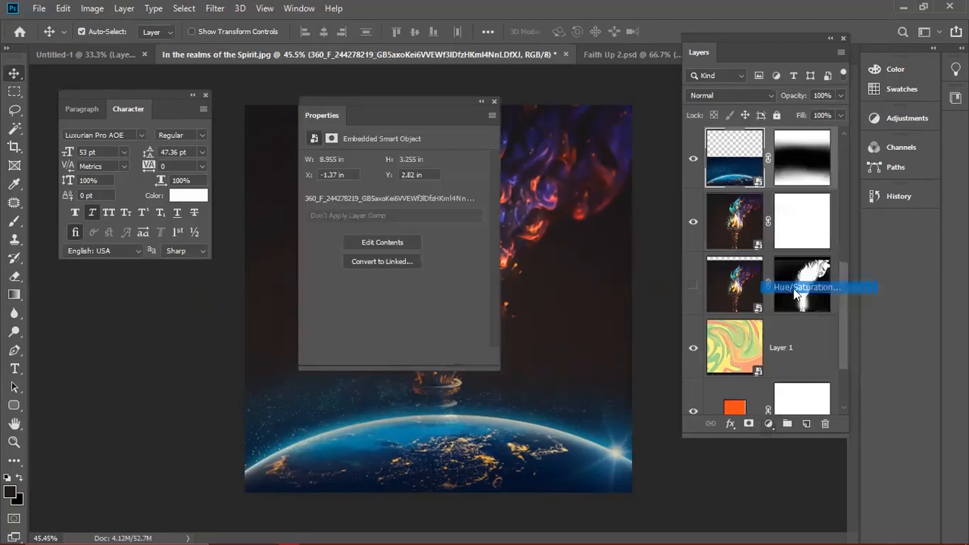
drag(484, 100, 830, 27)
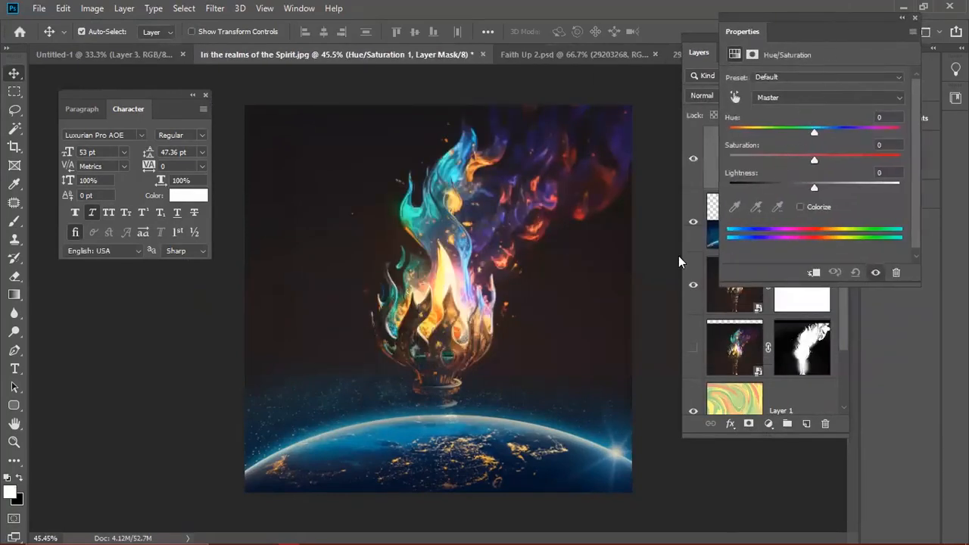
click(800, 206)
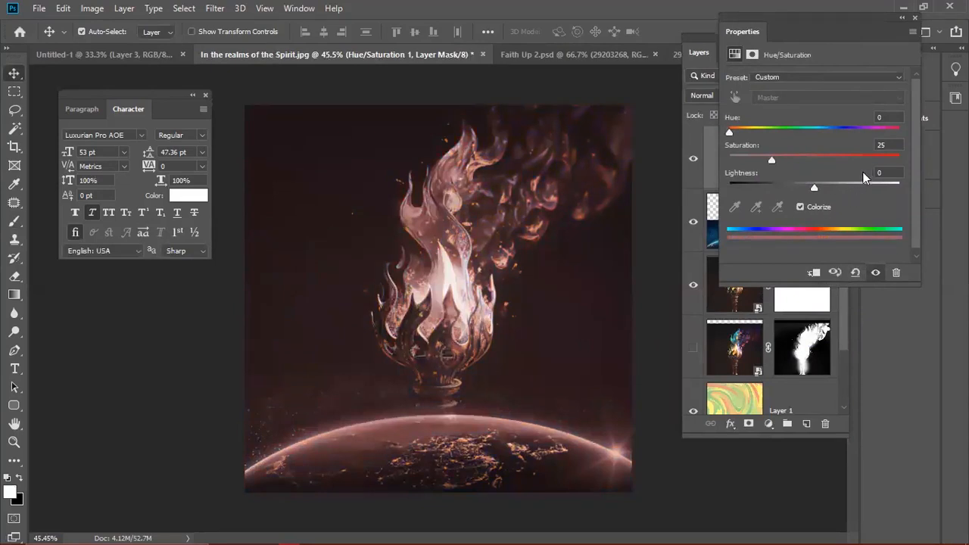
drag(799, 155, 844, 158)
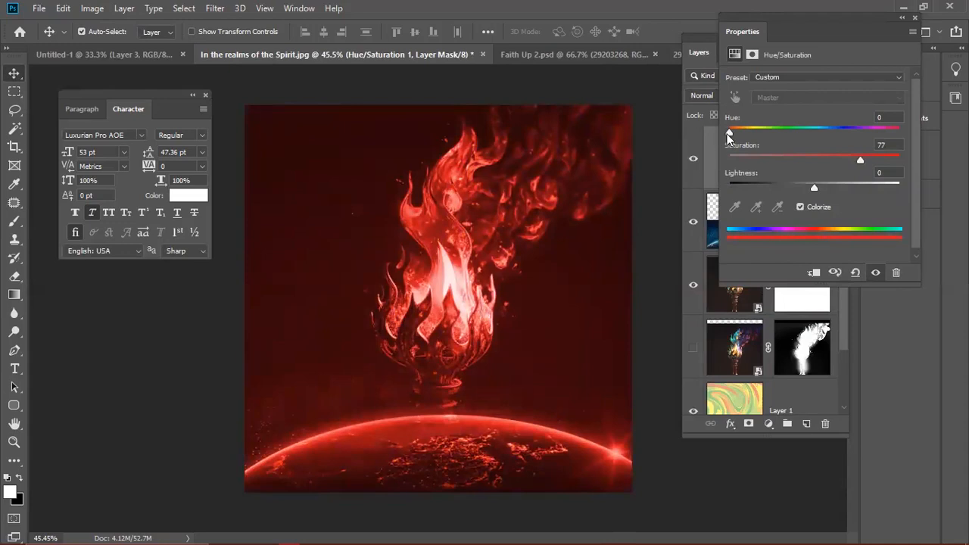
drag(732, 134, 807, 138)
click(711, 161)
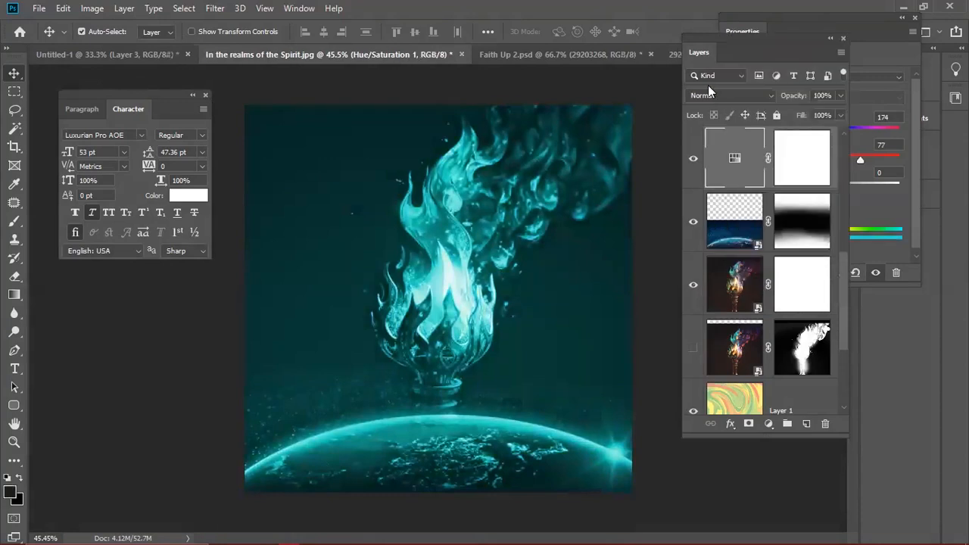
- Set its blend mode to Hue, refine the hue to 200, then hide the layer
click(708, 94)
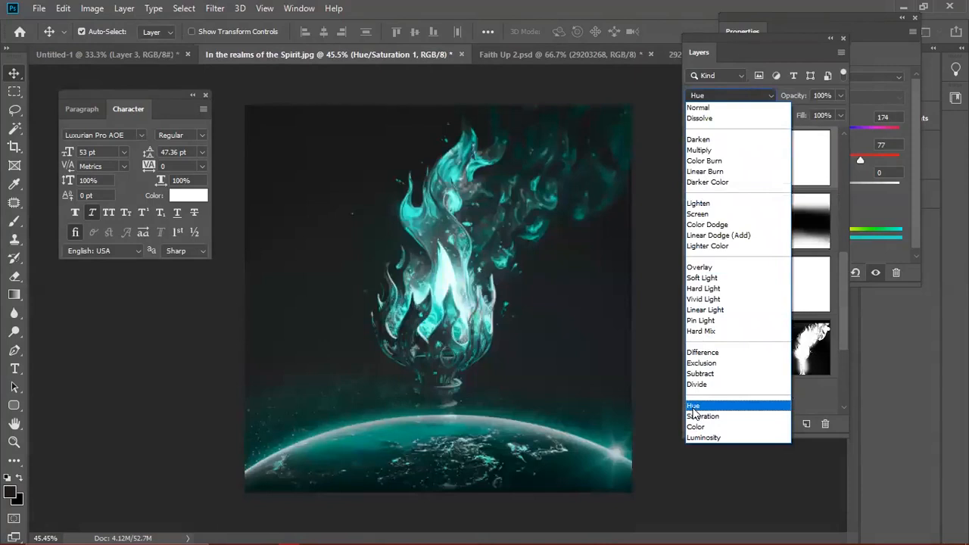
click(692, 405)
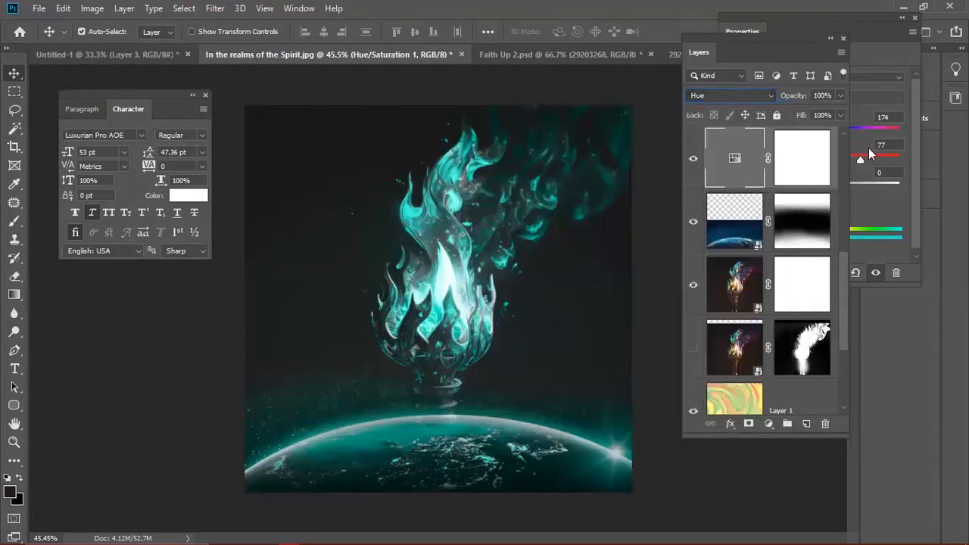
click(868, 147)
drag(814, 127, 824, 129)
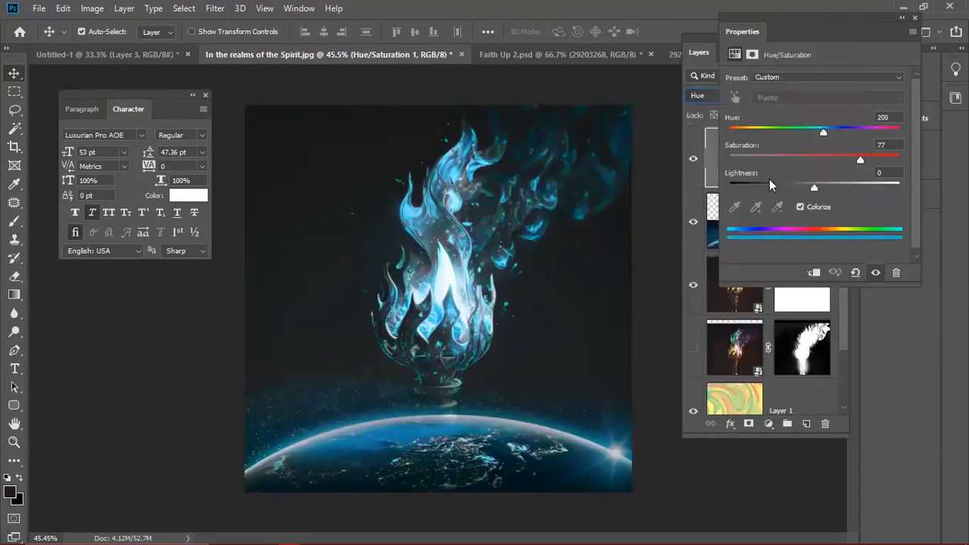
click(695, 167)
click(694, 166)
click(693, 167)
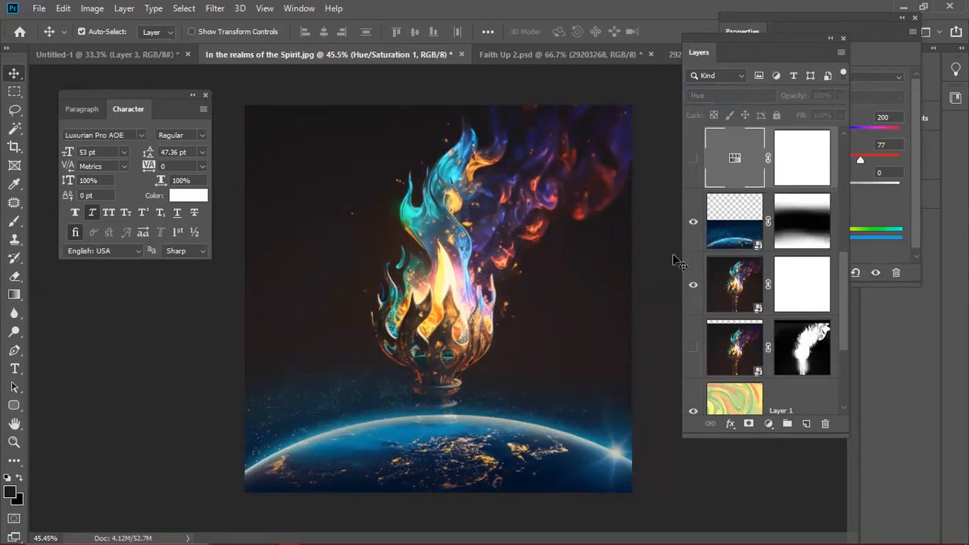
- Show the blue tint again and compare layer visibility while trying the swirl layer's position
click(692, 161)
click(692, 160)
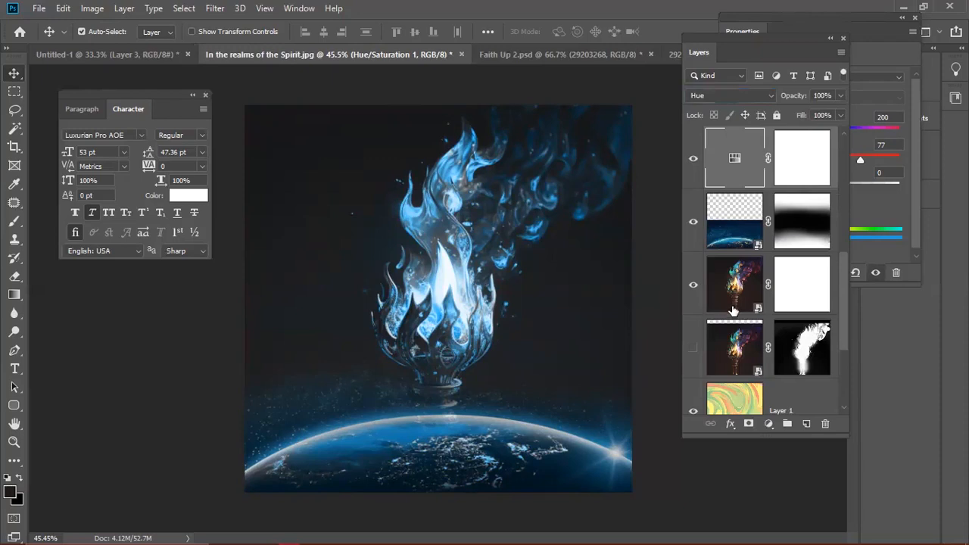
drag(730, 399, 740, 372)
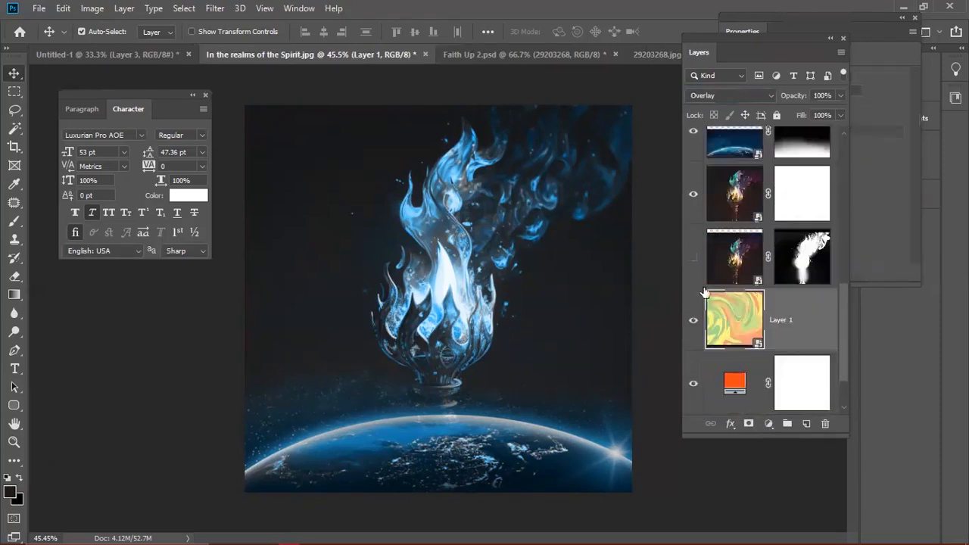
click(693, 195)
click(693, 195)
- Move the swirl layer above both torch layers and blend it with Soft Light
drag(730, 321, 728, 228)
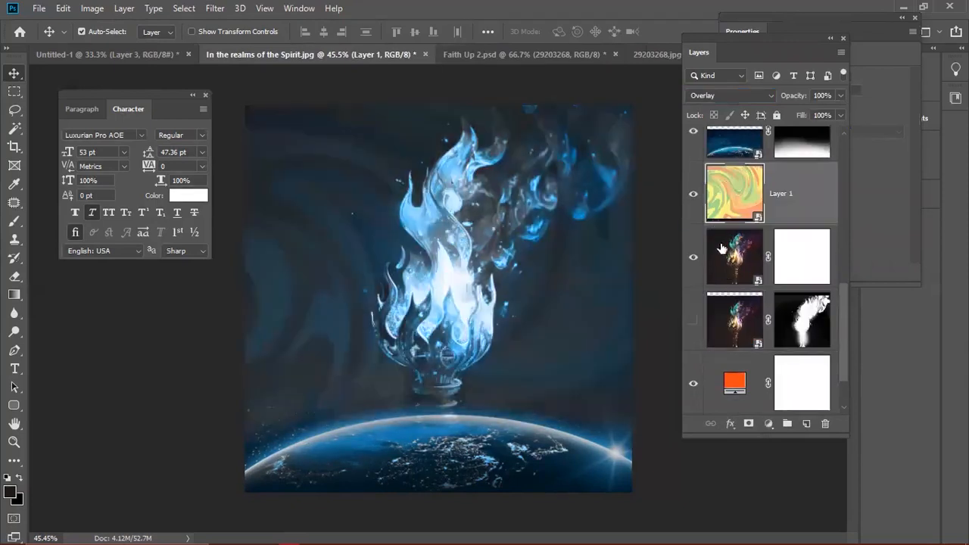
click(715, 97)
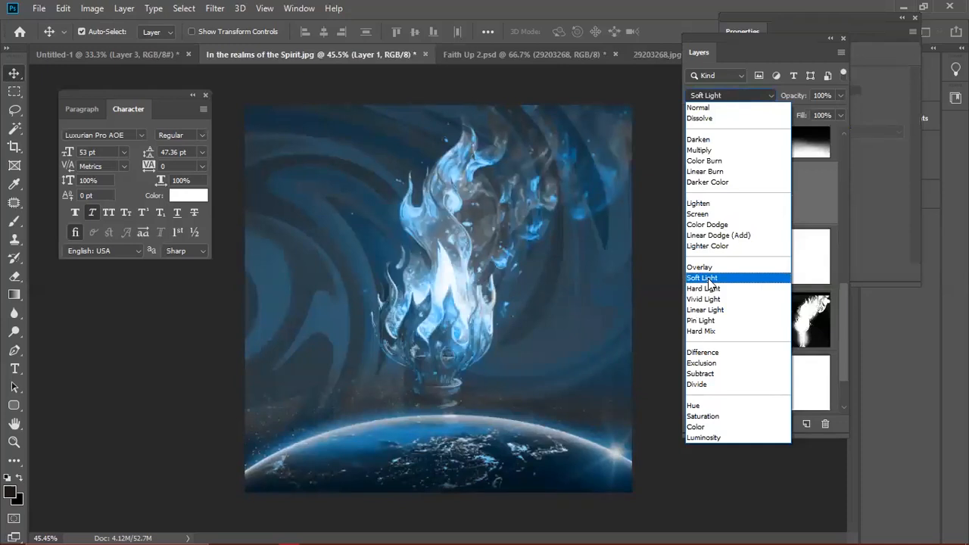
click(710, 283)
click(781, 158)
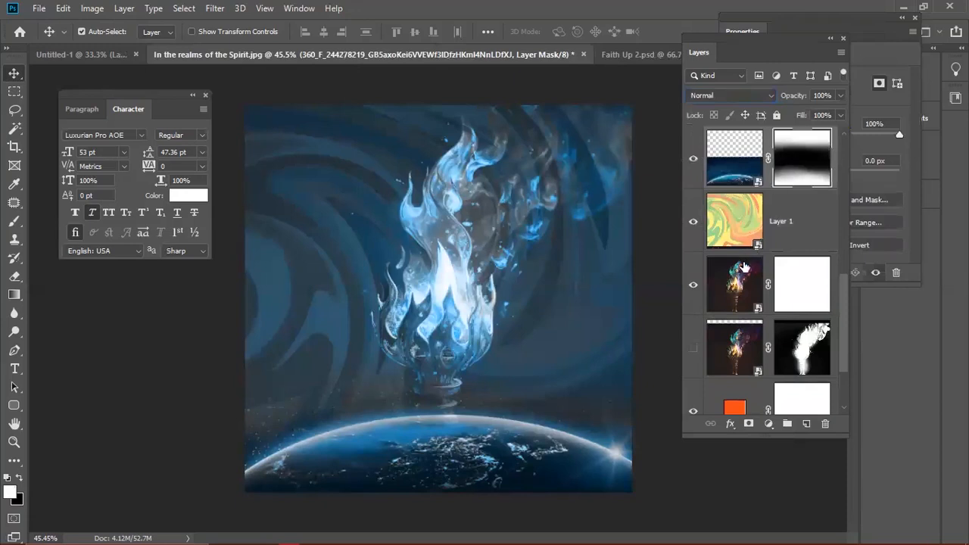
- Select the Hue/Saturation layer's mask and toggle the tint to compare colours
scroll(744, 267, up, 1)
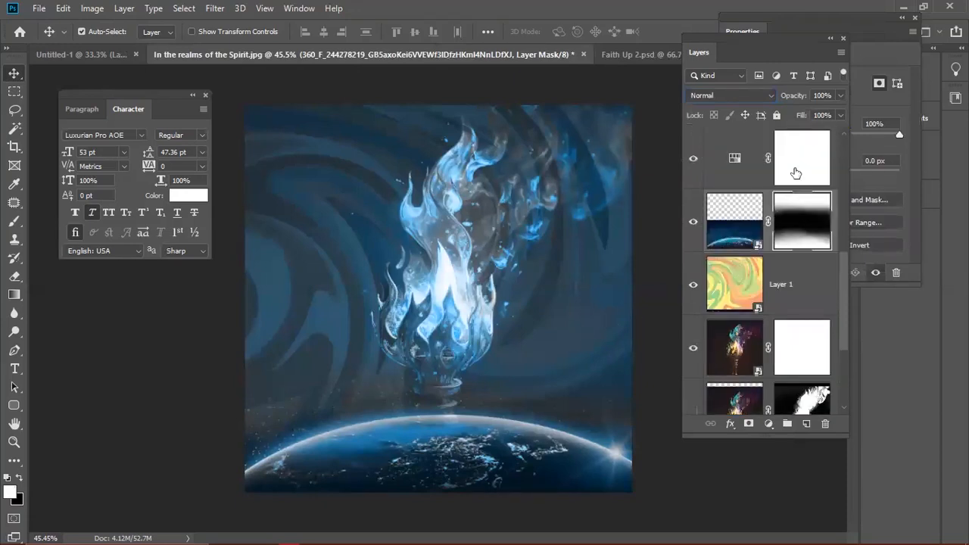
click(792, 166)
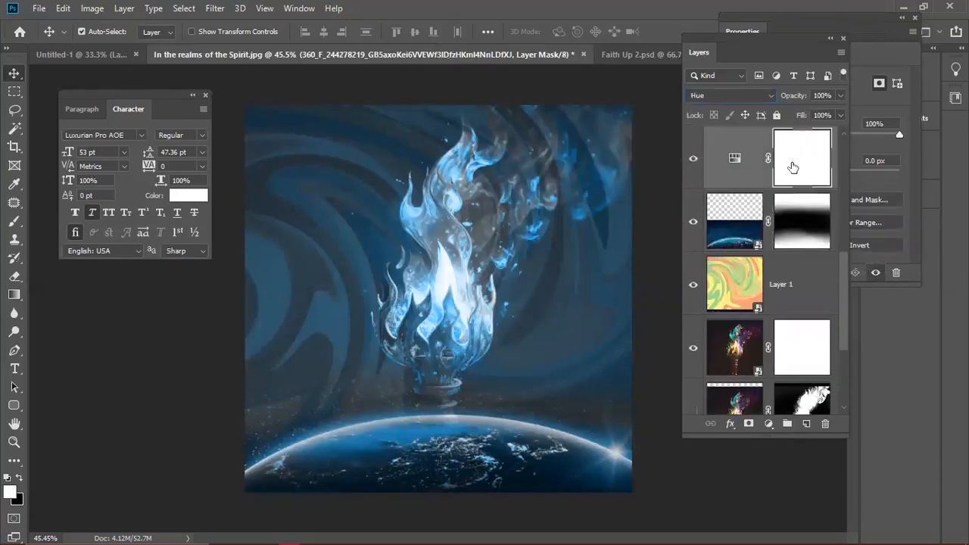
click(693, 158)
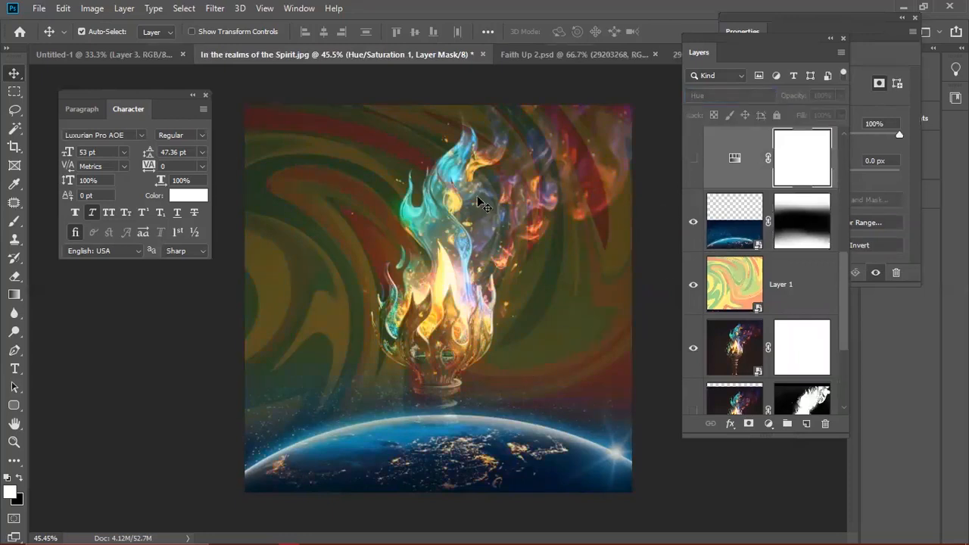
click(692, 159)
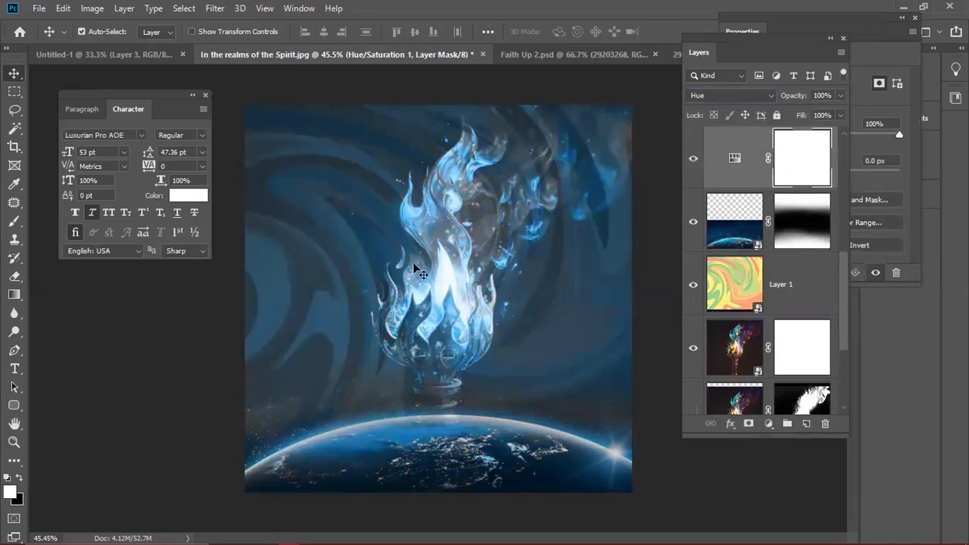
- Paint black on the mask over the flame core, touching up with white, to reveal orange
key(b)
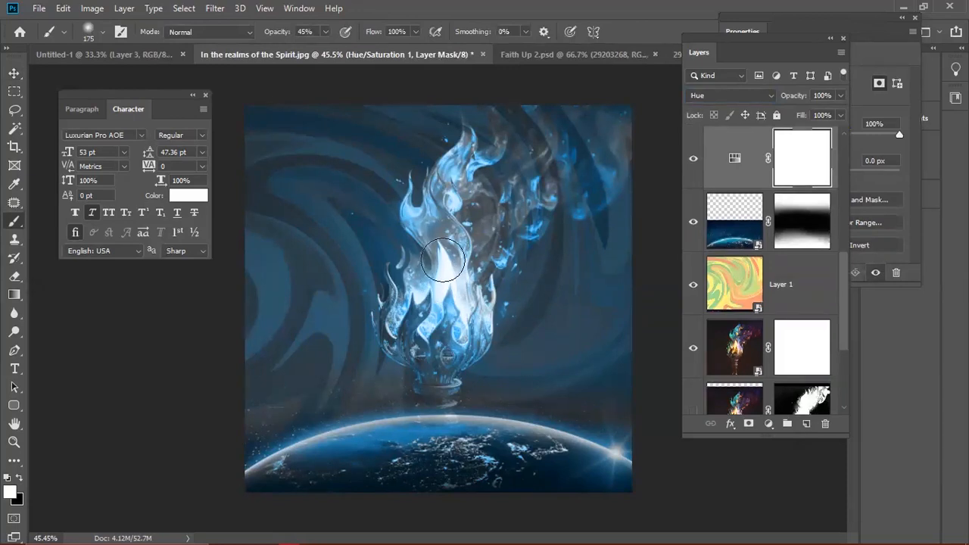
key(x)
mouse_move(444, 273)
mouse_down()
mouse_move(447, 324)
mouse_move(460, 251)
mouse_move(444, 333)
mouse_move(417, 299)
mouse_move(417, 273)
mouse_move(454, 240)
mouse_move(449, 191)
mouse_move(472, 180)
mouse_move(464, 243)
mouse_move(501, 226)
mouse_move(478, 270)
mouse_move(504, 222)
mouse_move(516, 160)
mouse_move(488, 200)
mouse_move(471, 277)
mouse_up()
key(x)
mouse_move(520, 236)
mouse_down()
mouse_move(517, 199)
mouse_move(528, 198)
mouse_up()
key(x)
mouse_move(454, 249)
mouse_down()
mouse_move(429, 226)
mouse_move(445, 239)
mouse_move(434, 235)
mouse_move(463, 314)
mouse_move(424, 319)
mouse_move(414, 345)
mouse_move(449, 339)
mouse_move(466, 291)
mouse_move(458, 238)
mouse_up()
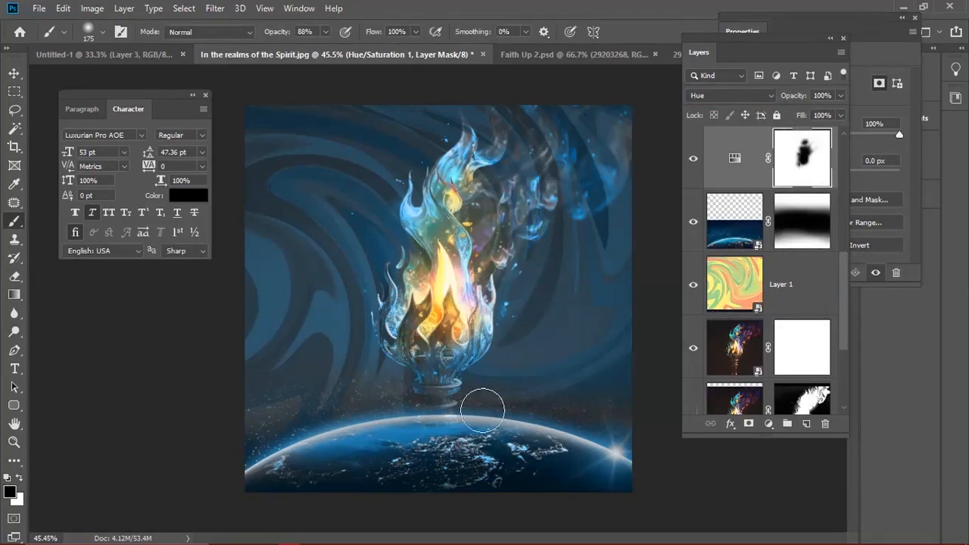
- Return to the Move tool and select the earth layer
key(ctrl)
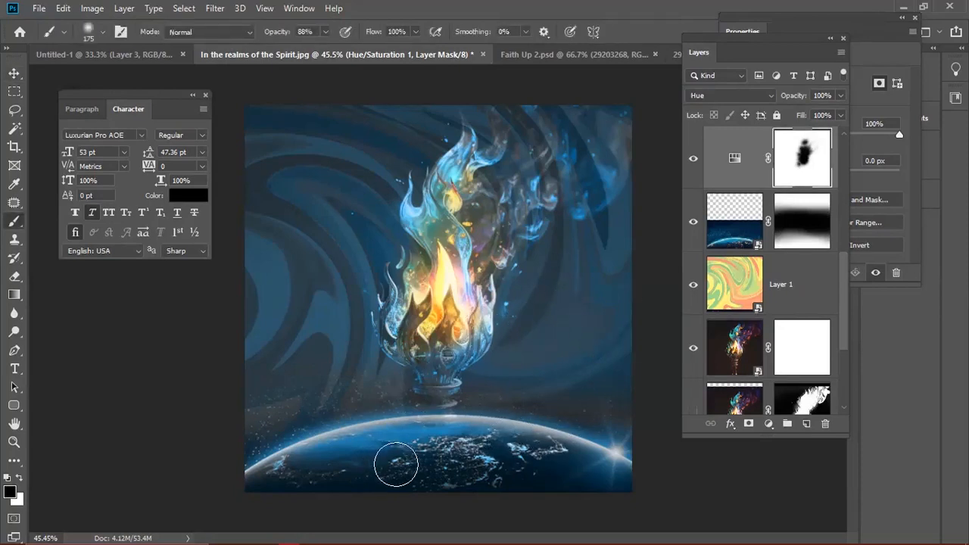
key(v)
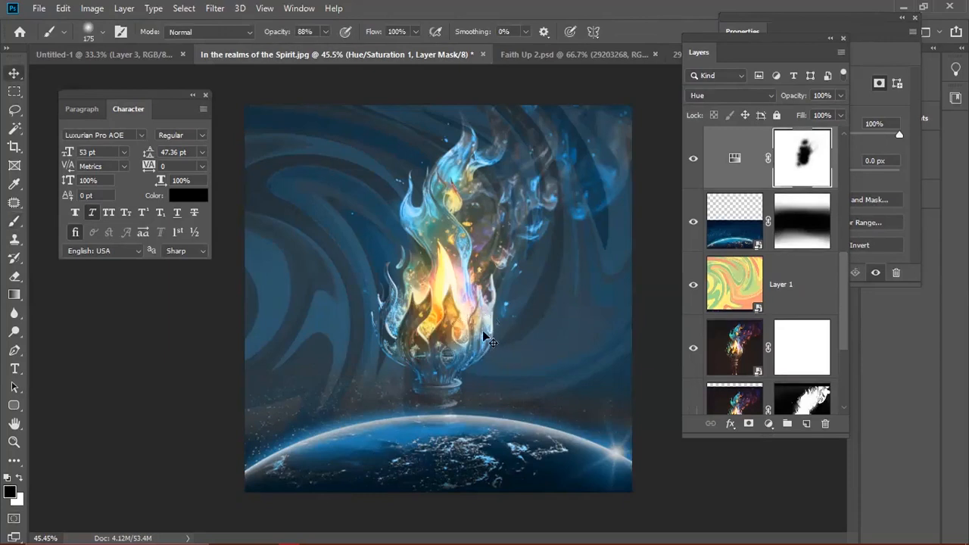
scroll(586, 332, down, 1)
click(719, 239)
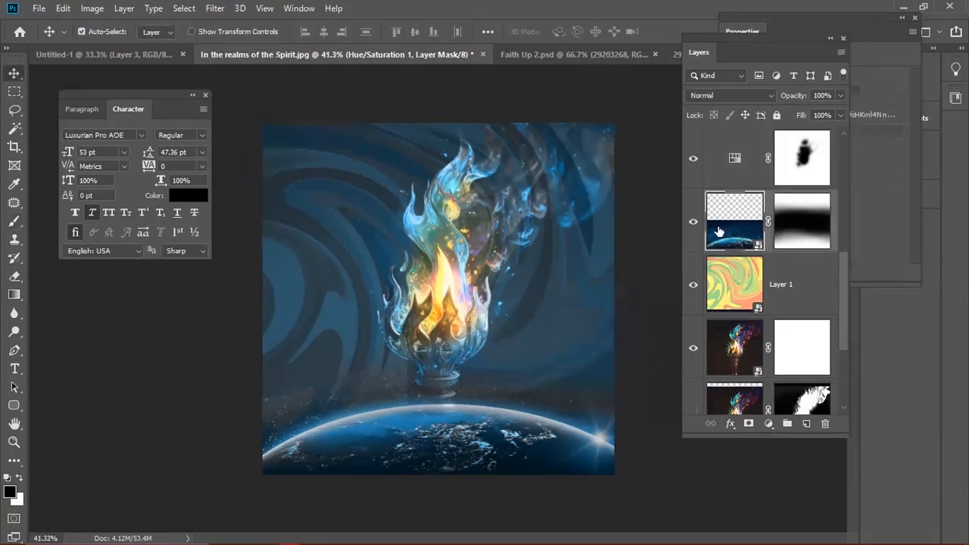
- Scale the earth image to about 110% and move it up and left beneath the torch
key(ctrl+t)
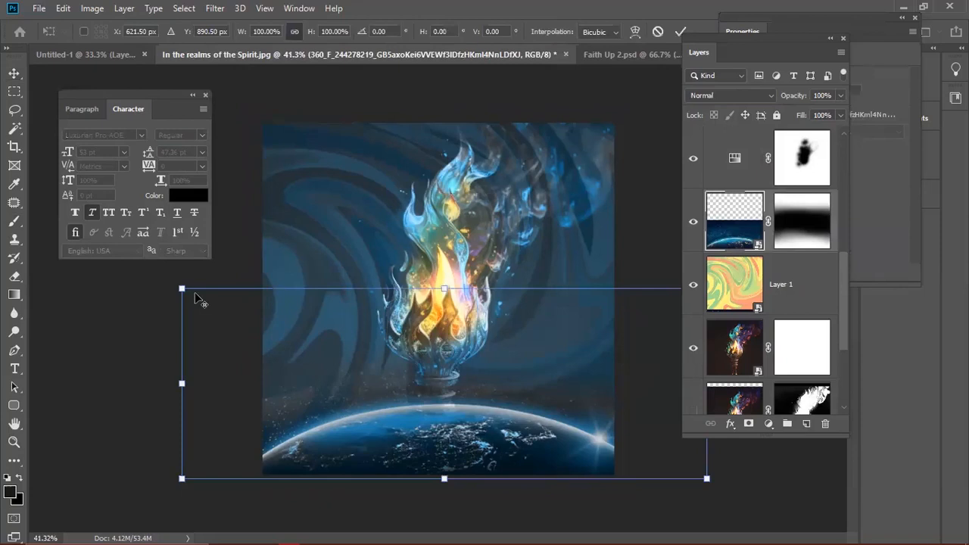
drag(180, 288, 156, 272)
drag(401, 448, 395, 433)
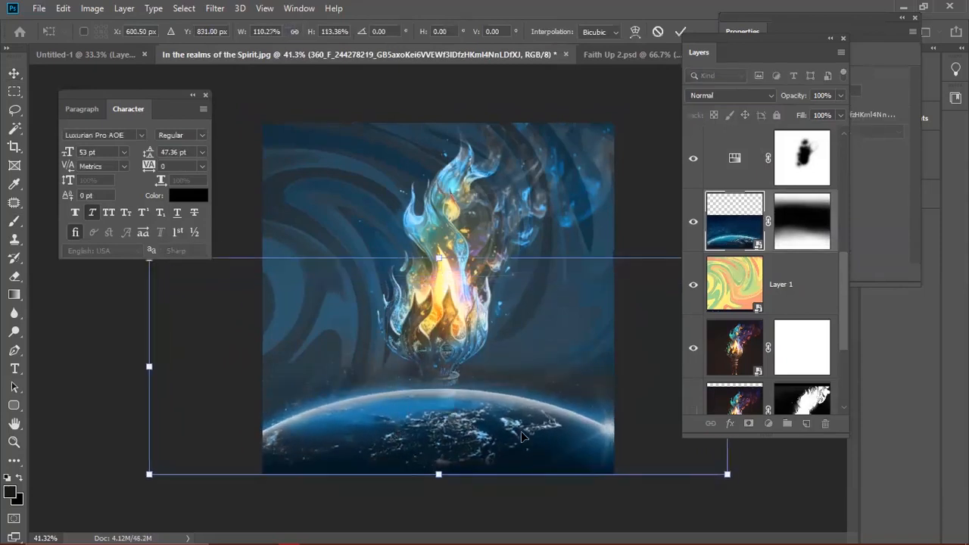
key(Return)
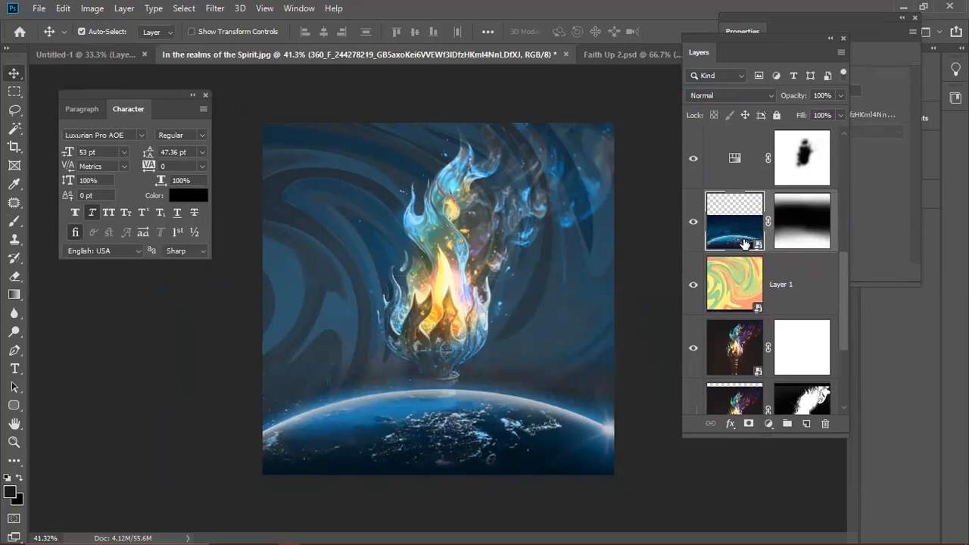
click(799, 305)
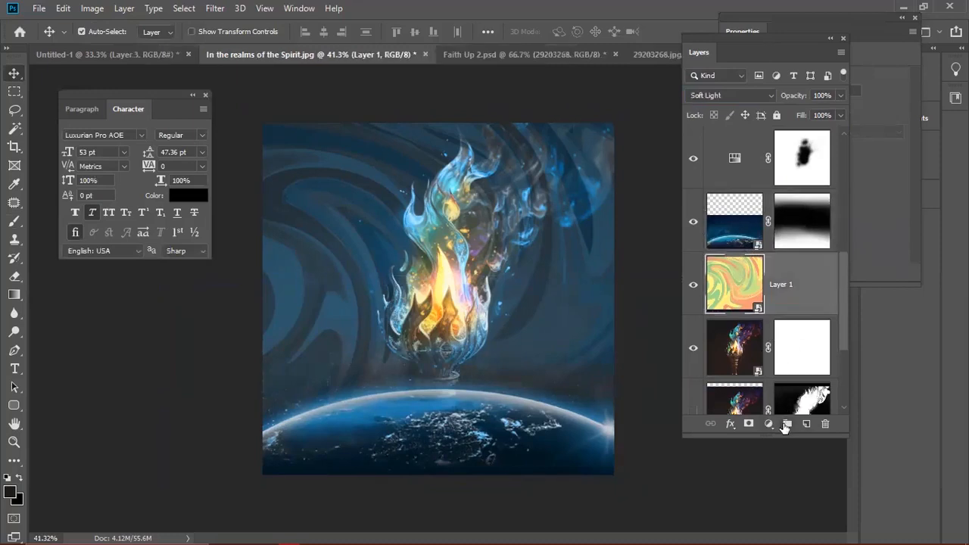
- Add a Gradient Fill layer running from a sampled dark teal to transparent
click(769, 424)
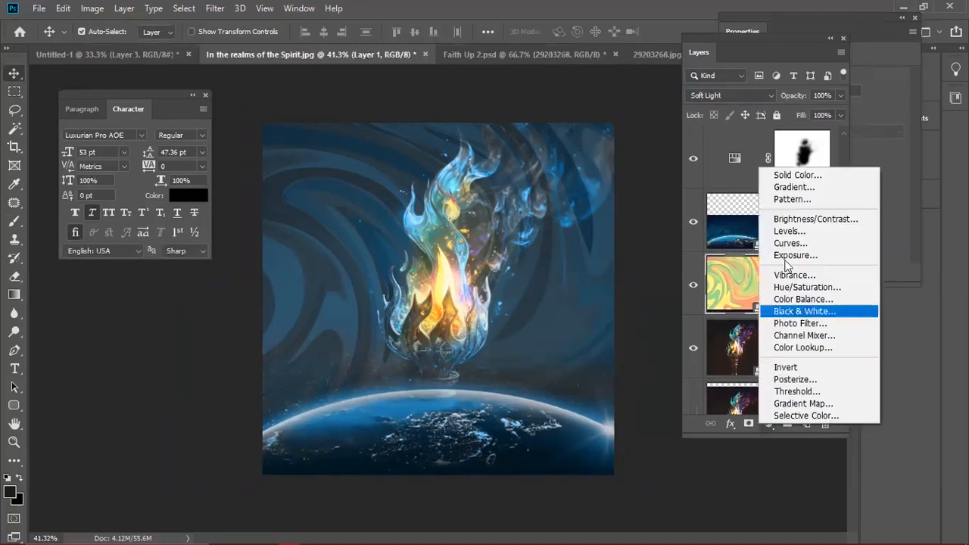
click(787, 195)
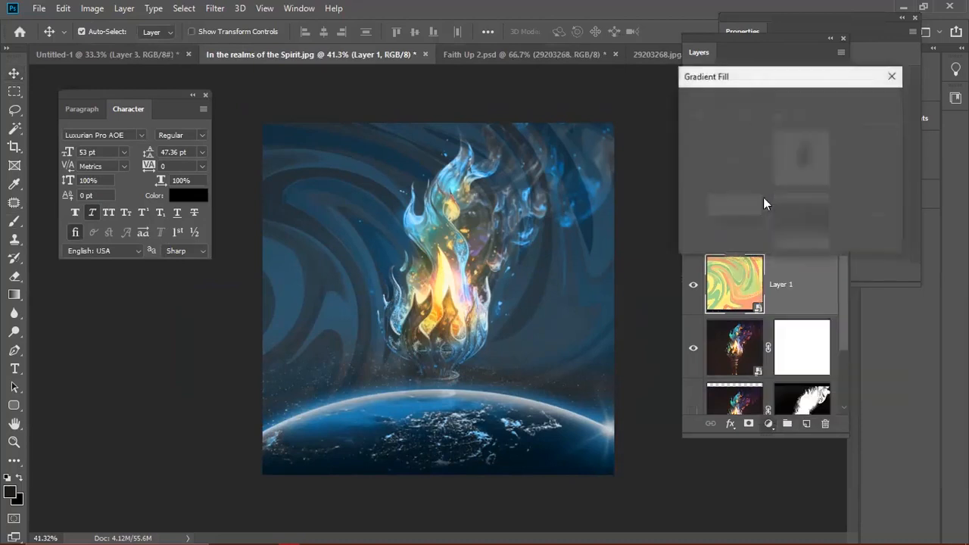
click(734, 108)
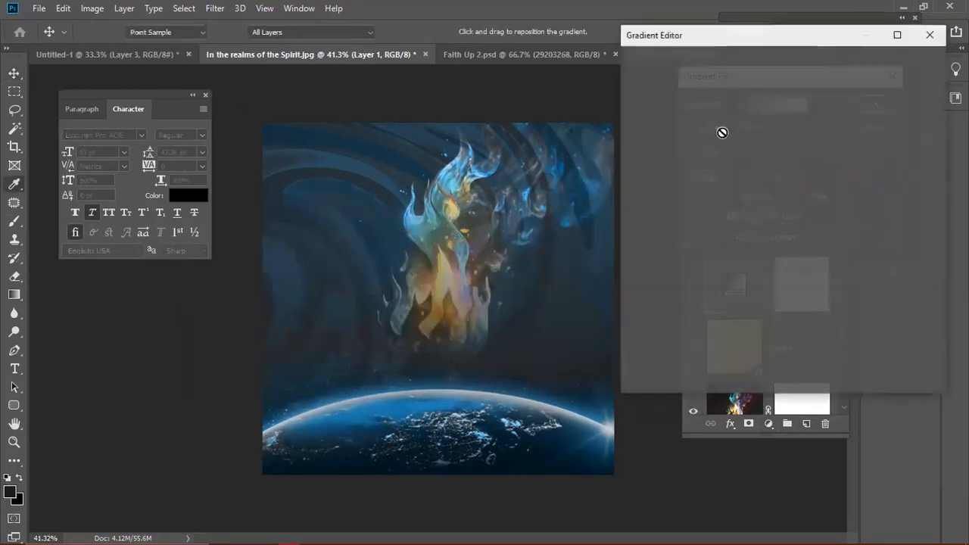
drag(925, 297, 893, 349)
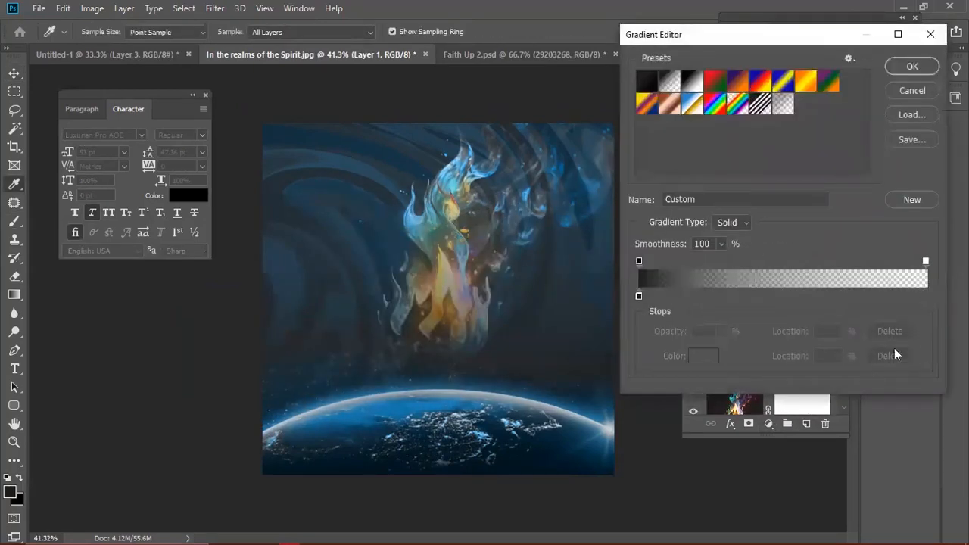
click(638, 296)
click(703, 356)
click(415, 402)
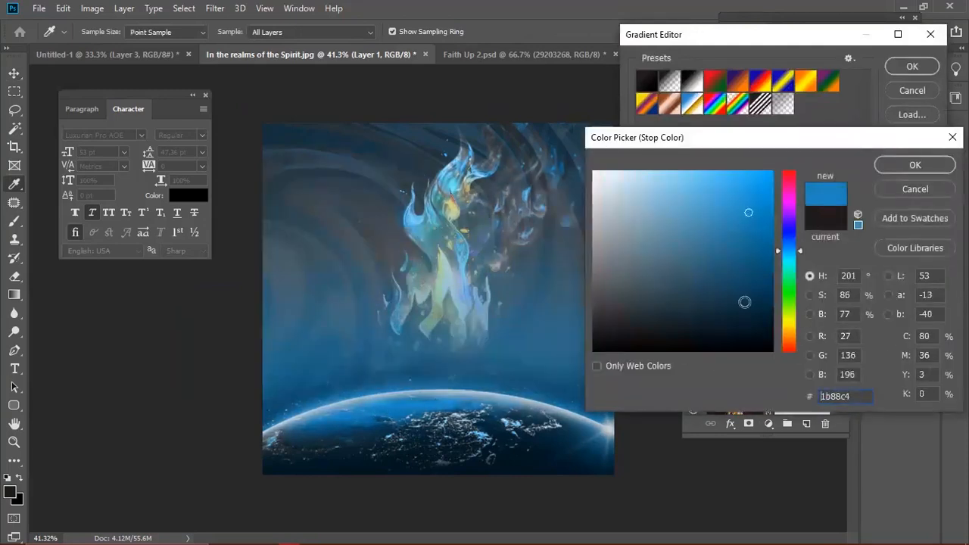
mouse_move(760, 269)
mouse_down()
mouse_move(748, 256)
mouse_move(763, 231)
mouse_move(787, 260)
mouse_up()
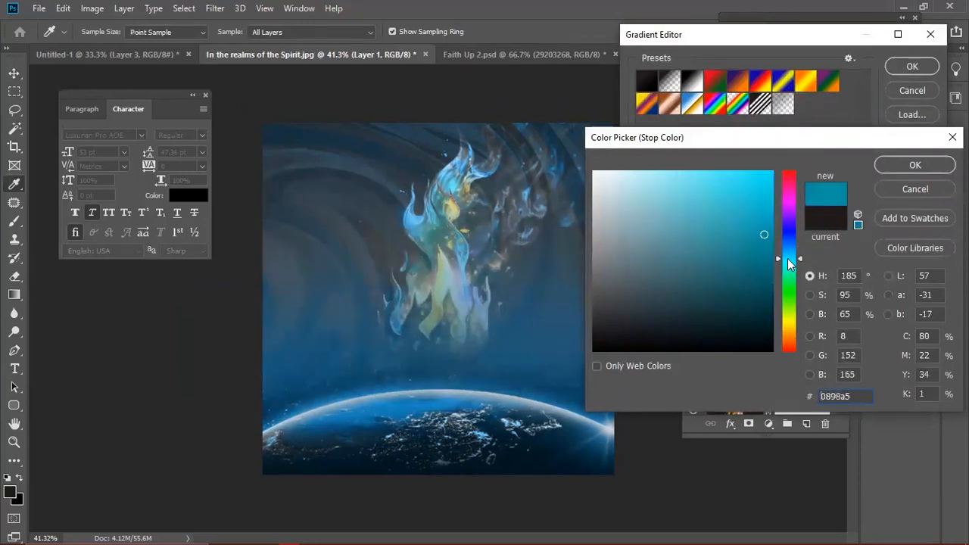
click(884, 164)
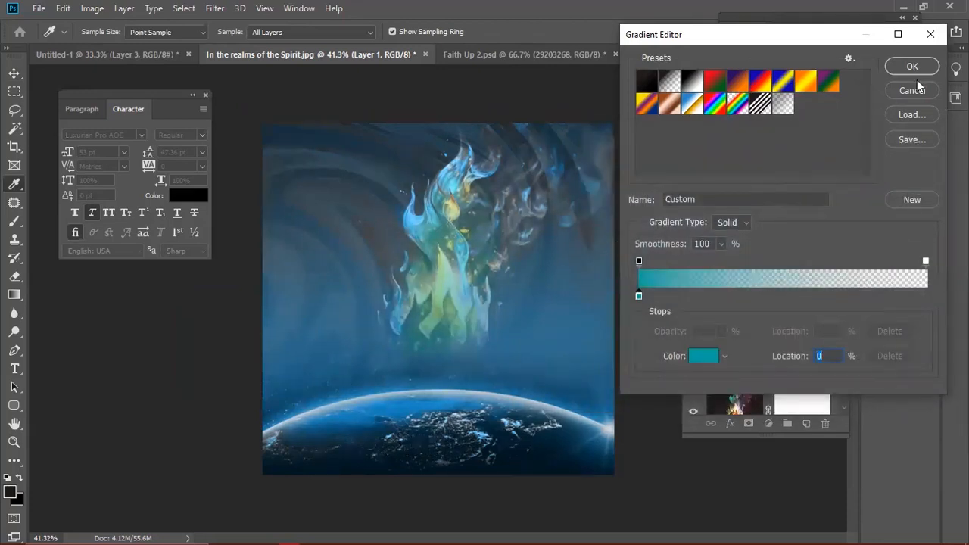
click(899, 69)
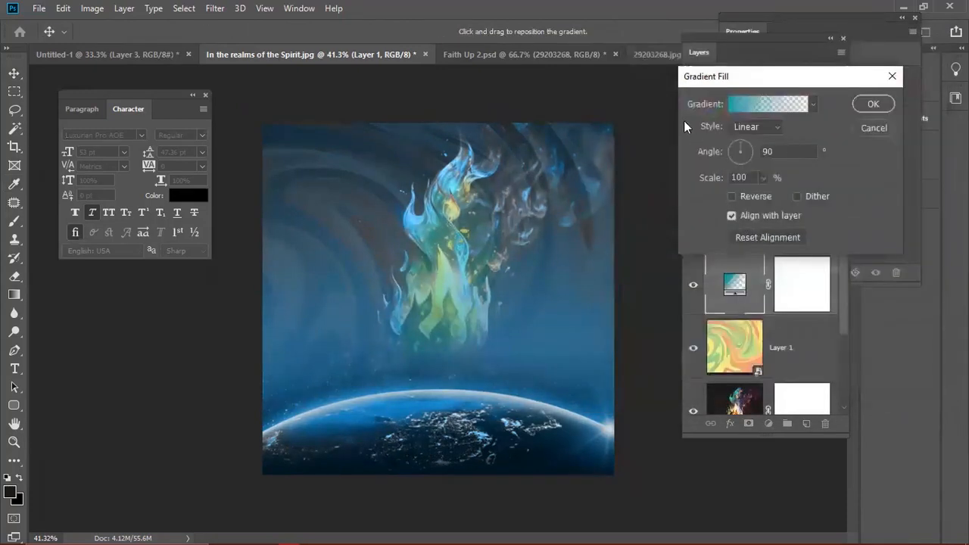
- Reduce the gradient's Scale to 61%, reposition it, confirm, and hide the fill layer
drag(712, 176, 686, 184)
drag(543, 324, 535, 346)
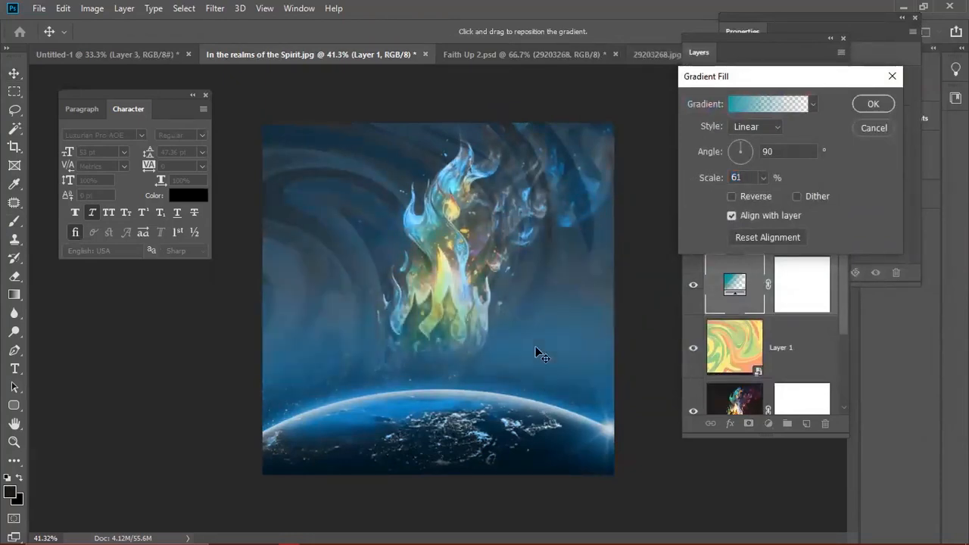
click(863, 106)
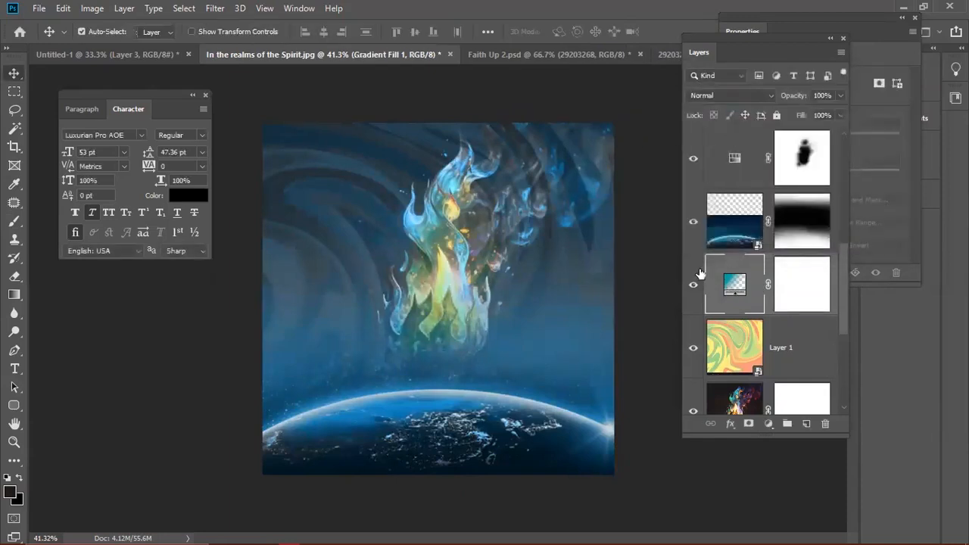
click(694, 287)
- Toggle the earth, swirl and gradient fill layers on and off to compare their effect
click(686, 231)
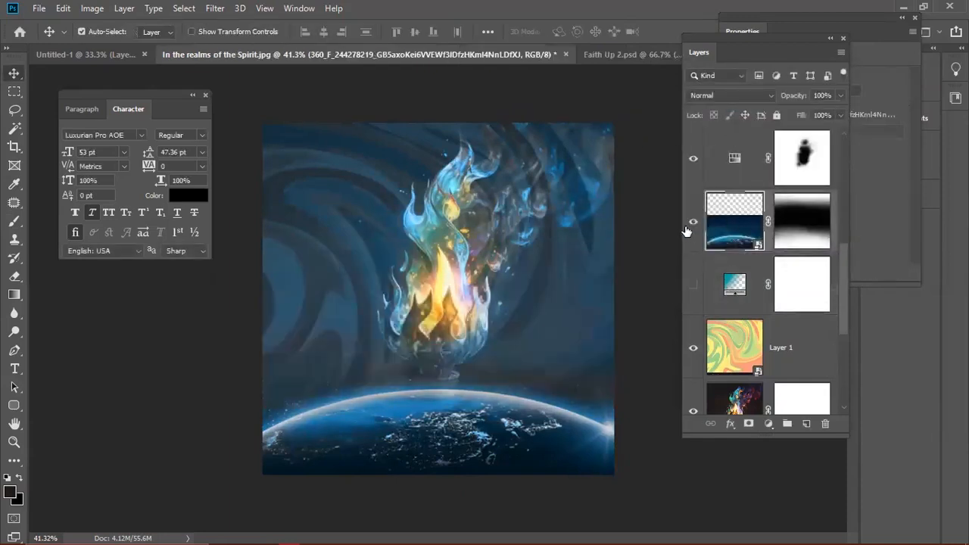
click(689, 224)
click(689, 224)
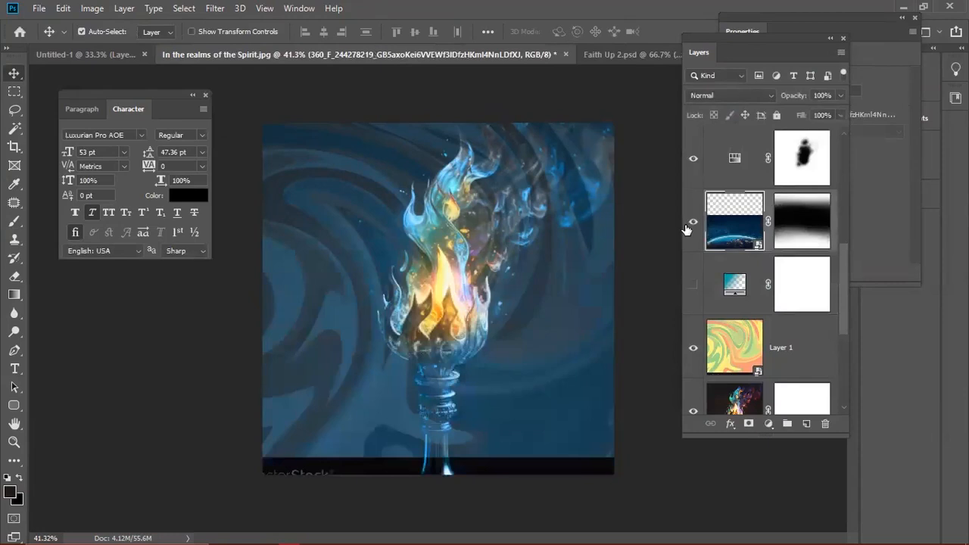
click(699, 350)
click(693, 349)
click(693, 348)
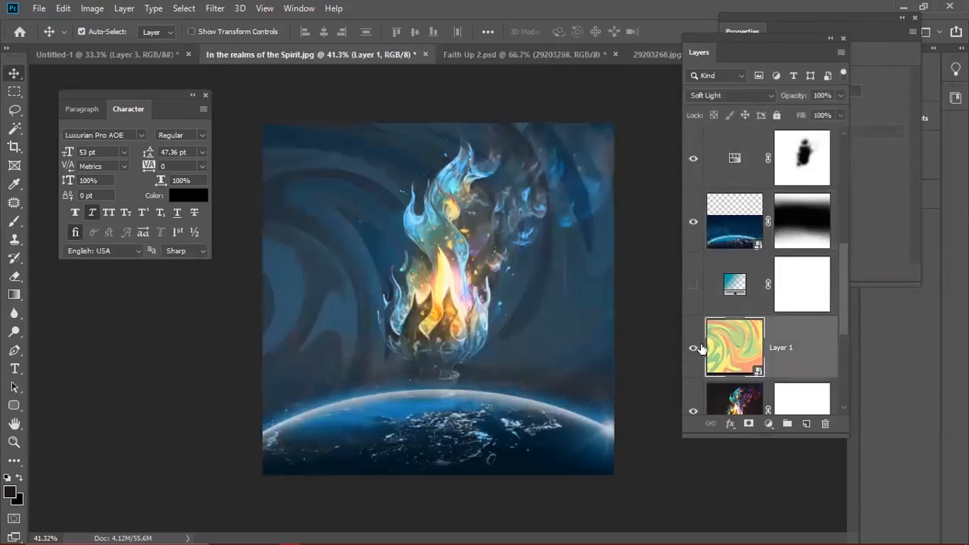
click(733, 396)
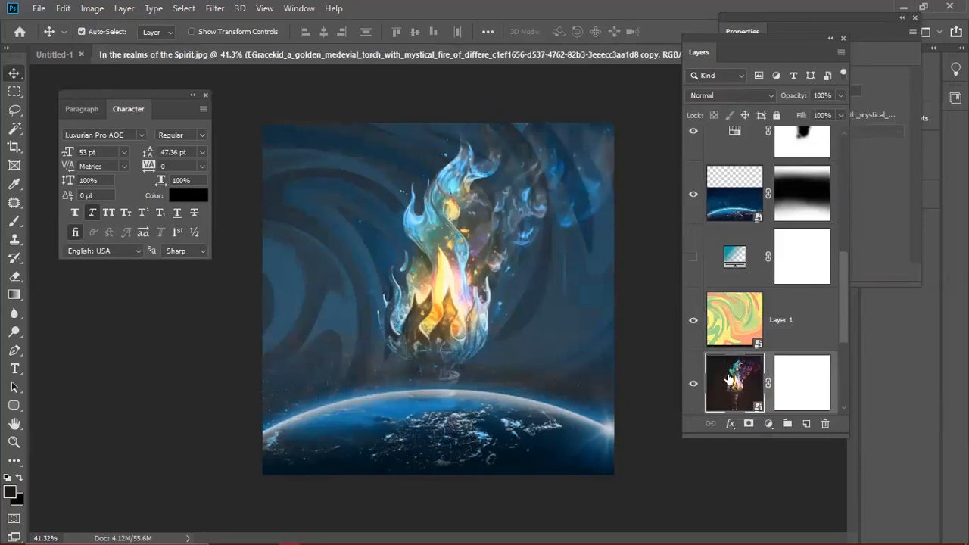
click(708, 332)
click(693, 320)
click(694, 320)
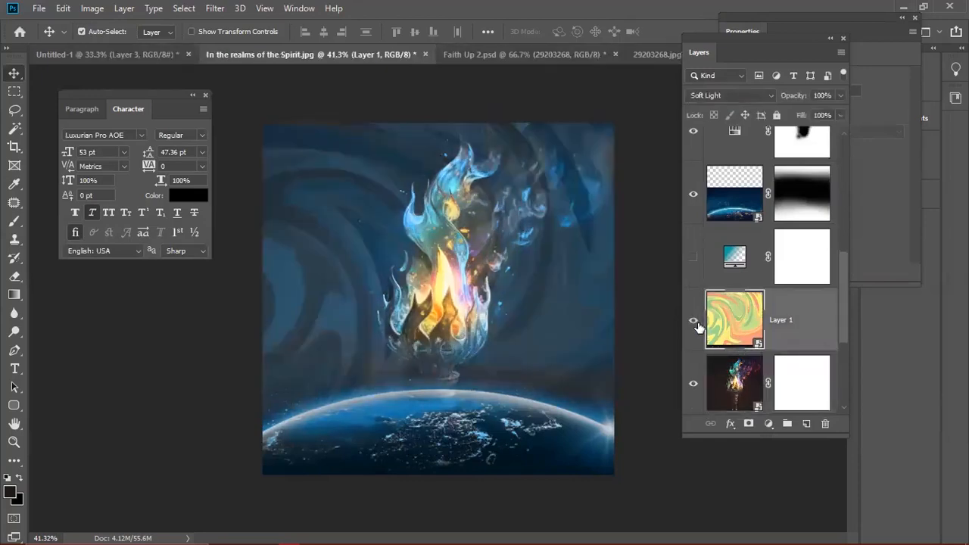
click(693, 258)
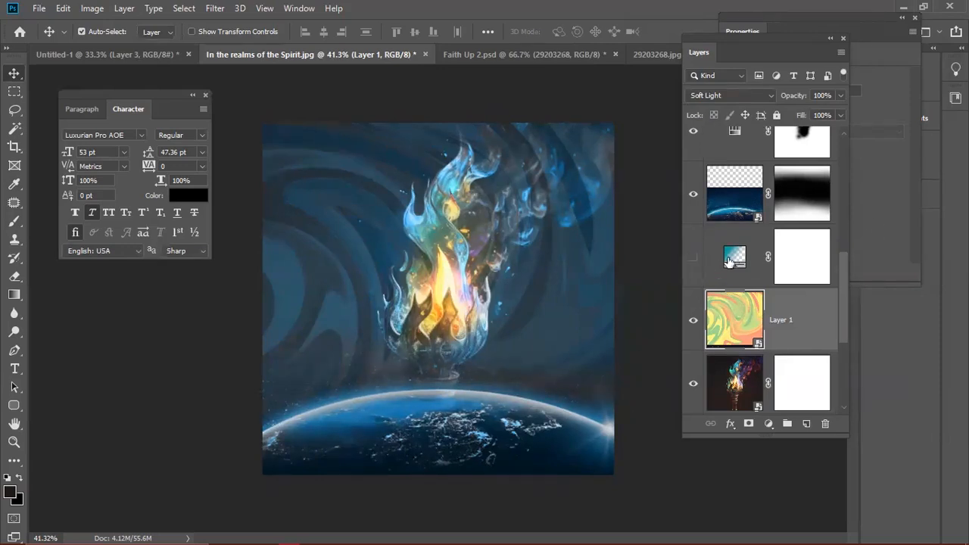
click(693, 257)
click(731, 263)
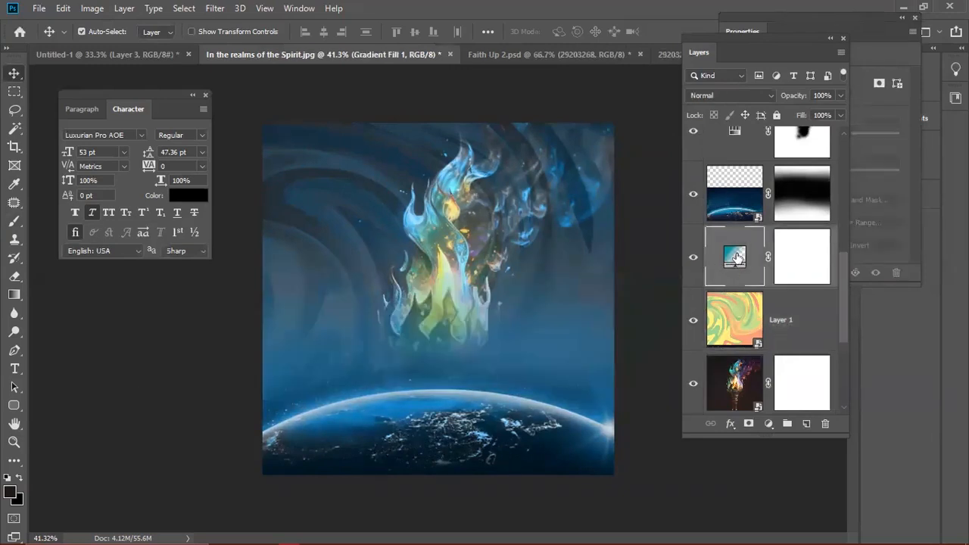
- Duplicate the swirl layer, place the copy above the earth layer, lower it, and hide it
scroll(736, 257, up, 1)
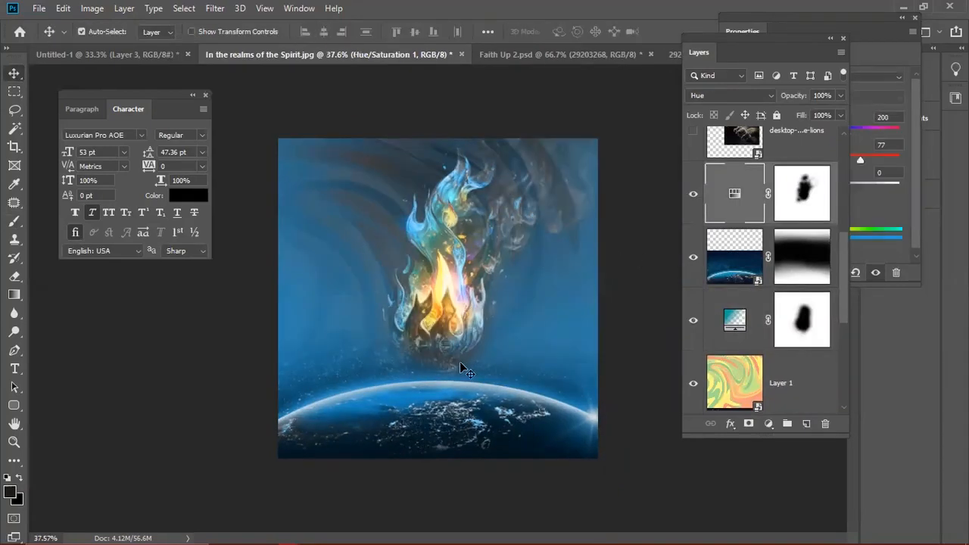
scroll(460, 366, up, 1)
click(743, 395)
key(ctrl+j)
drag(759, 394, 745, 227)
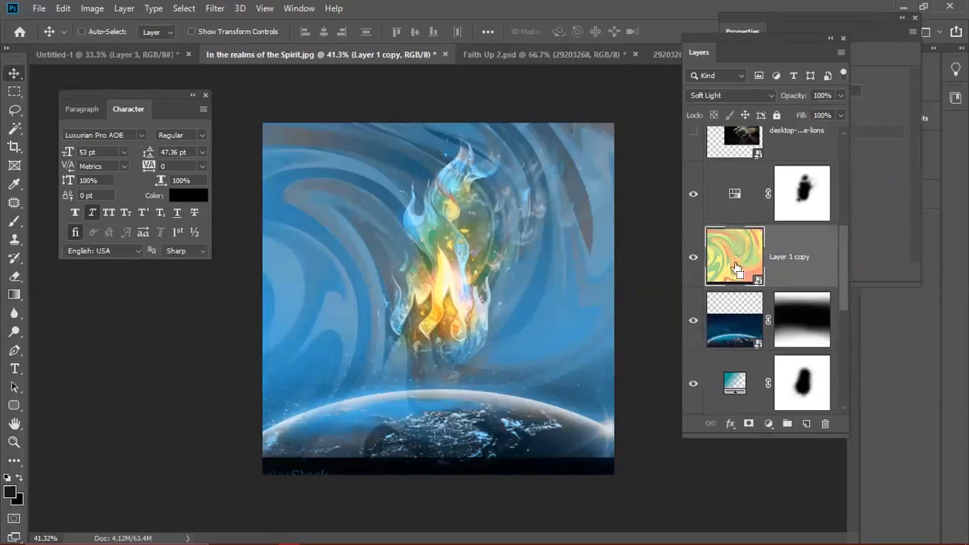
key(ctrl+t)
drag(571, 312, 583, 344)
key(Return)
click(691, 258)
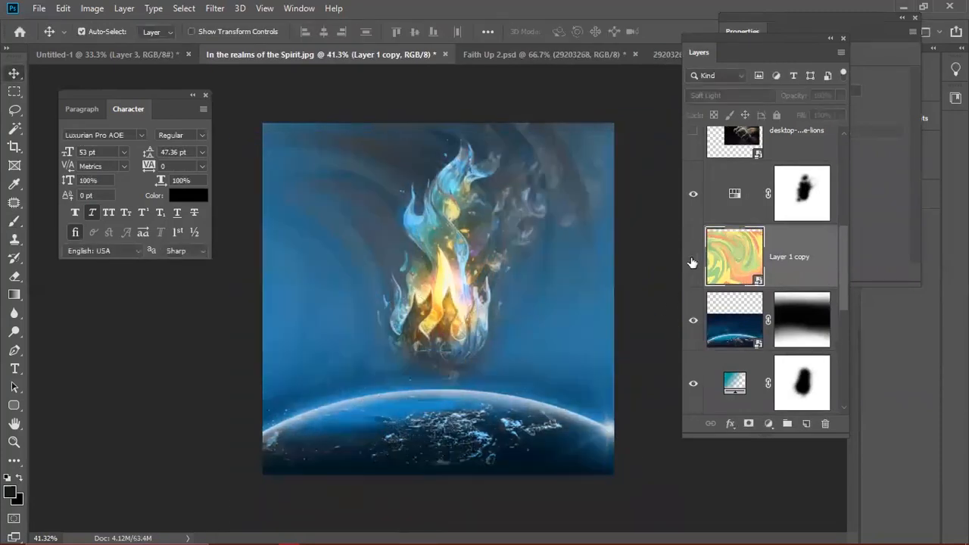
scroll(741, 261, up, 1)
click(731, 258)
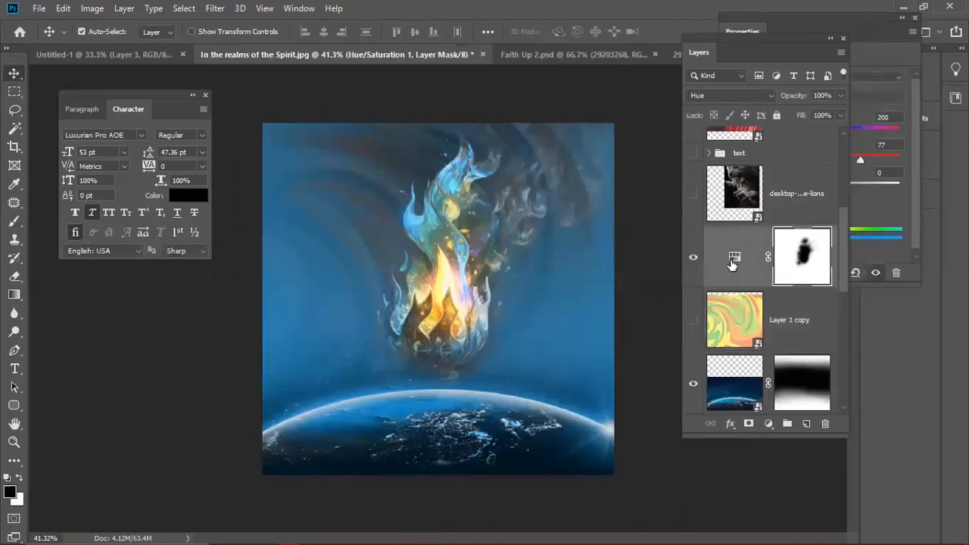
- Change the Hue/Saturation tint from blue to orange at Hue 20
drag(810, 40, 738, 40)
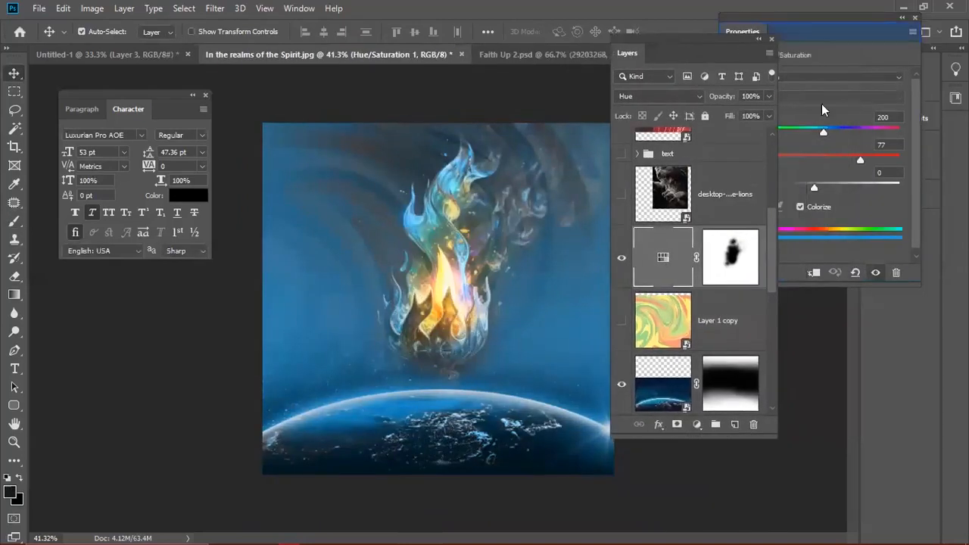
click(836, 147)
click(745, 127)
drag(742, 127, 738, 126)
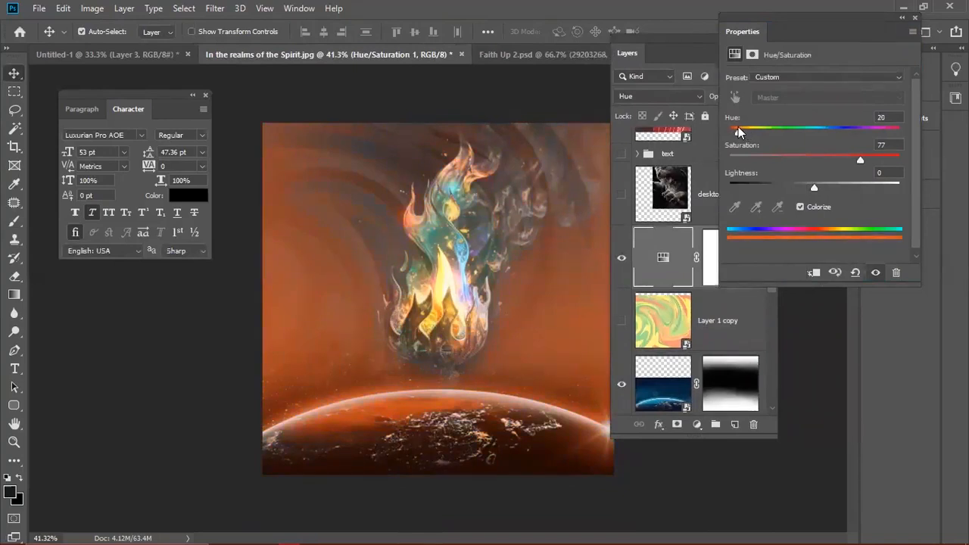
click(682, 269)
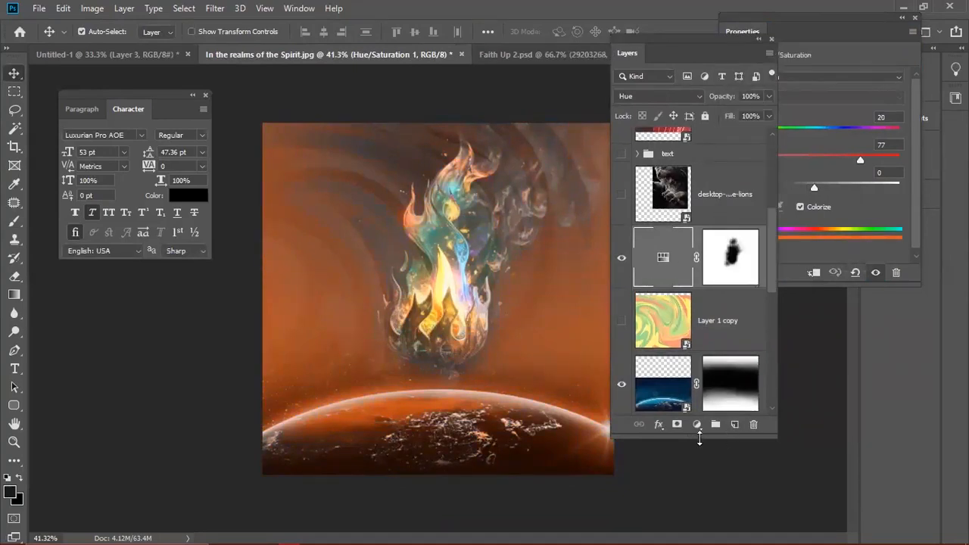
- Paint out the orange tint over the earth on the mask, then undo the strokes
click(731, 257)
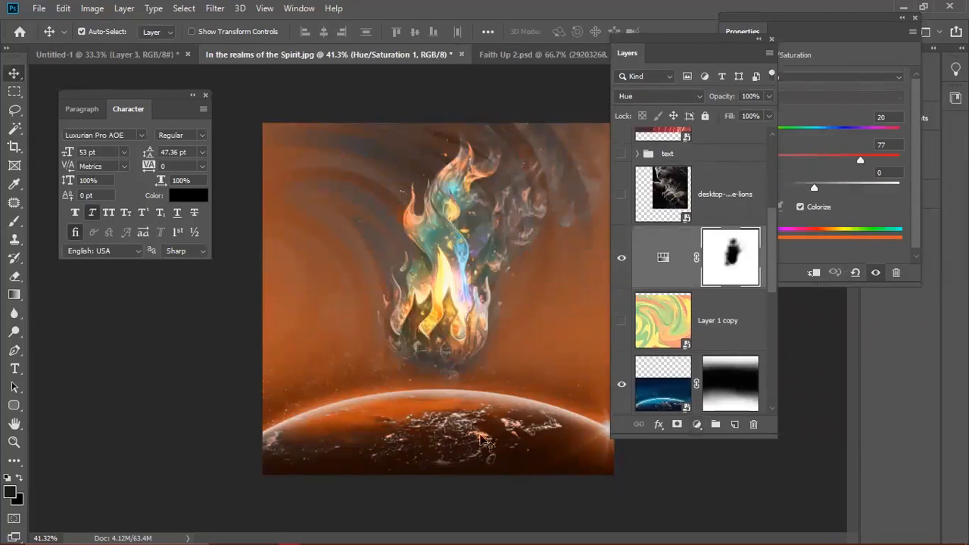
key(b)
mouse_move(372, 456)
mouse_down()
mouse_move(617, 460)
mouse_move(440, 441)
mouse_move(371, 445)
mouse_move(488, 432)
mouse_move(310, 436)
mouse_move(226, 477)
mouse_move(367, 459)
mouse_move(298, 485)
mouse_move(484, 479)
mouse_up()
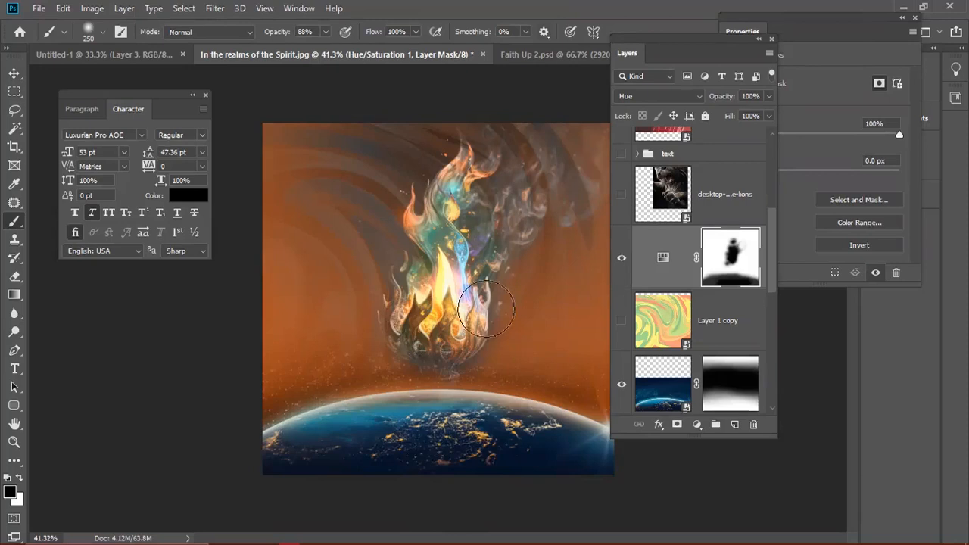
click(663, 258)
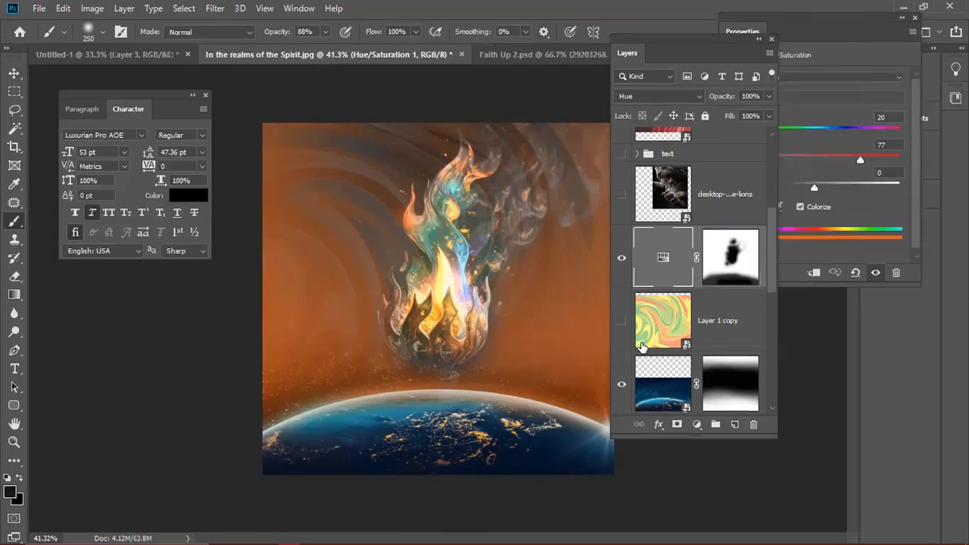
key(ctrl+z)
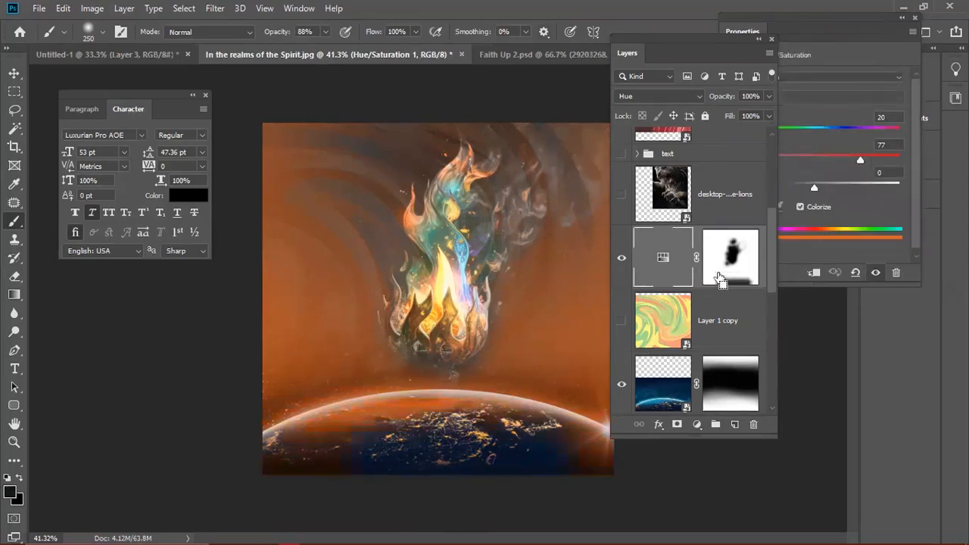
key(ctrl+z)
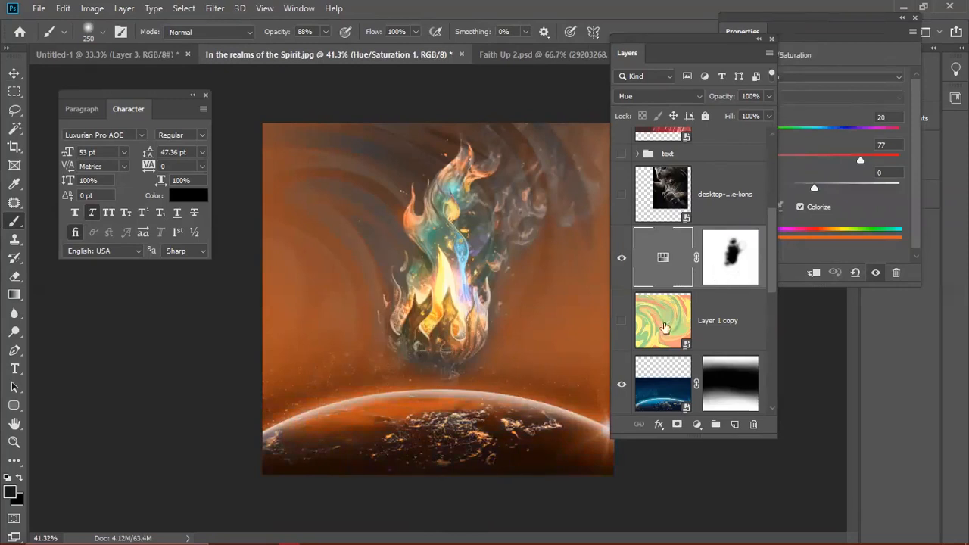
- Select the adjustment's layer mask and return to the Move tool
click(723, 270)
scroll(348, 274, down, 1)
scroll(354, 276, up, 1)
key(v)
scroll(430, 327, down, 1)
scroll(429, 328, up, 1)
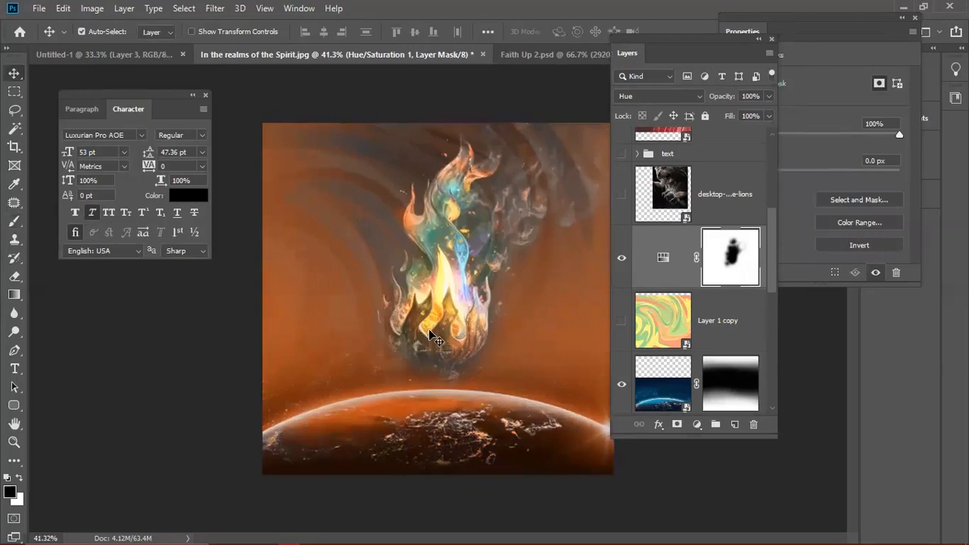
- Paint a 500-pixel soft white glow over the flame on a new layer set to Overlay
click(735, 424)
key(b)
key(d)
key(x)
key(bracketright)
key(bracketright)
key(bracketright)
key(bracketright)
key(bracketright)
key(bracketright)
key(bracketright)
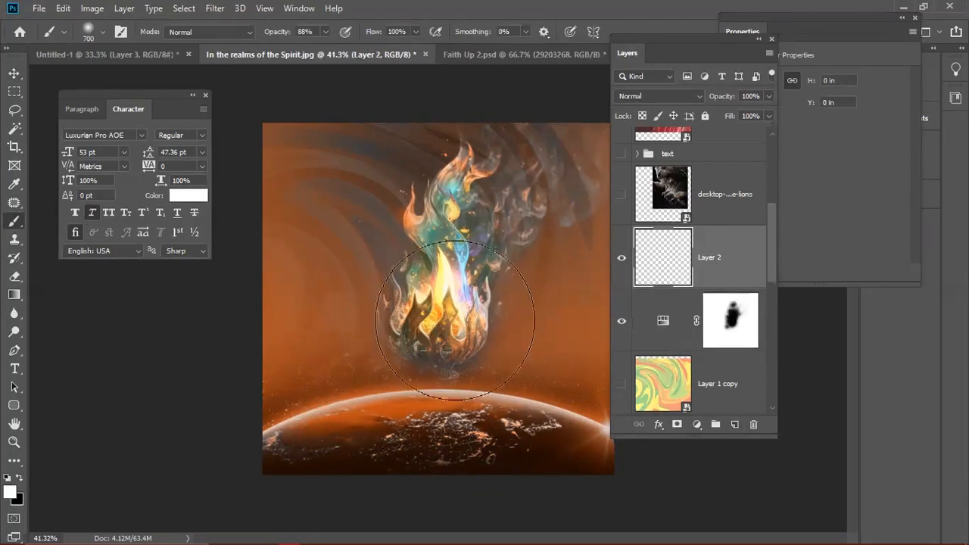
click(449, 300)
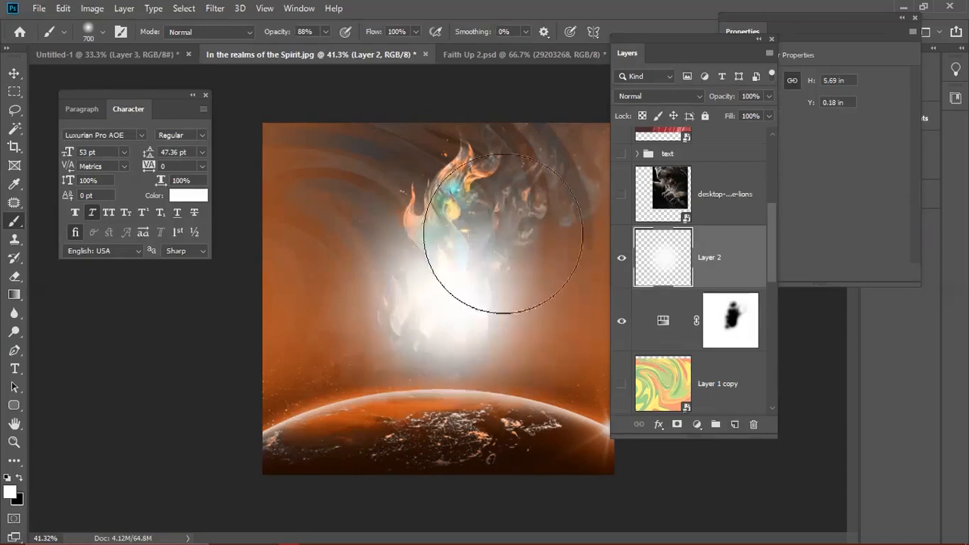
click(639, 97)
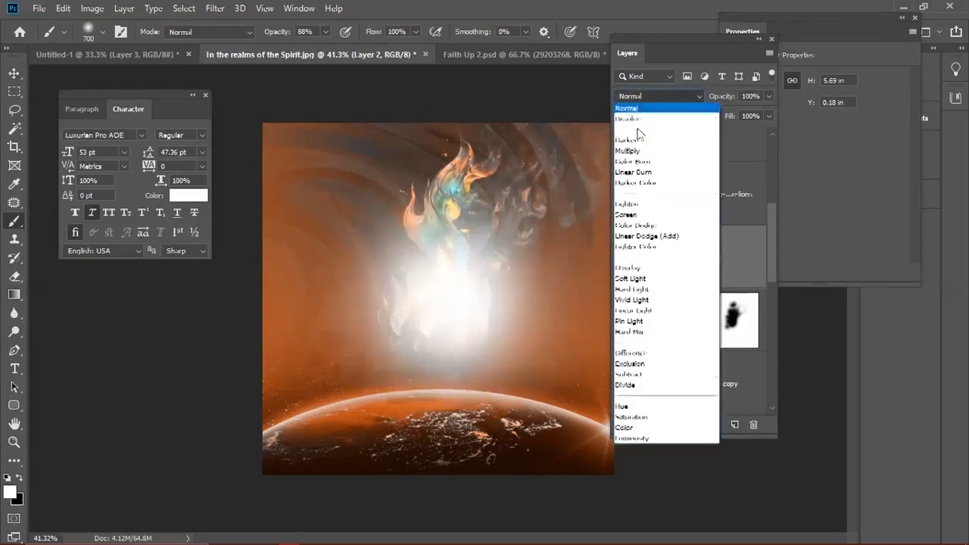
click(630, 265)
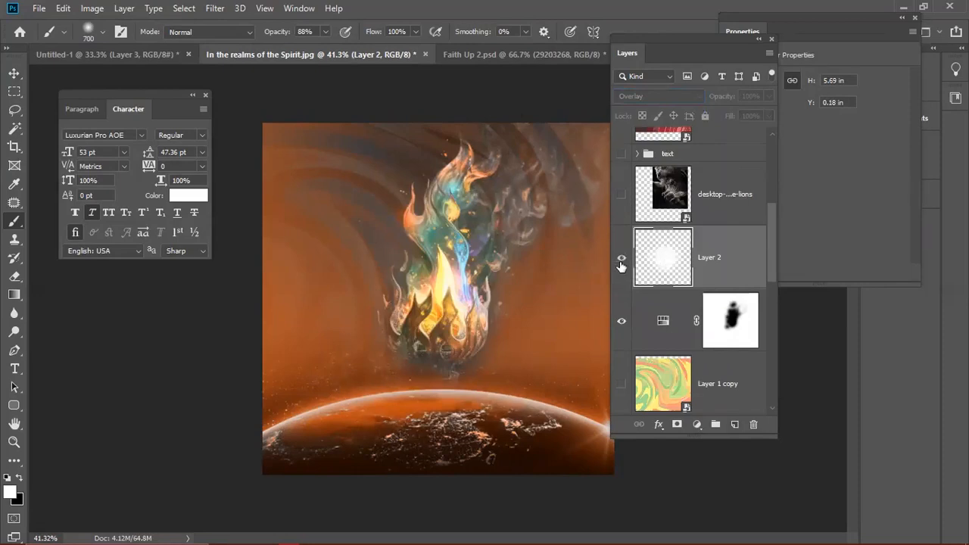
click(621, 261)
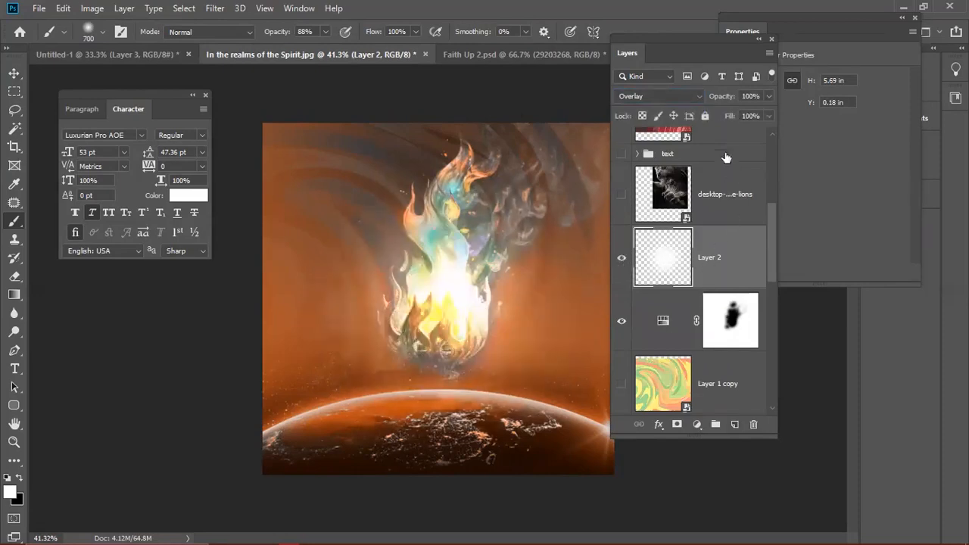
- Duplicate the glow, enlarge it to about 173% and place it low over the horizon
key(ctrl+j)
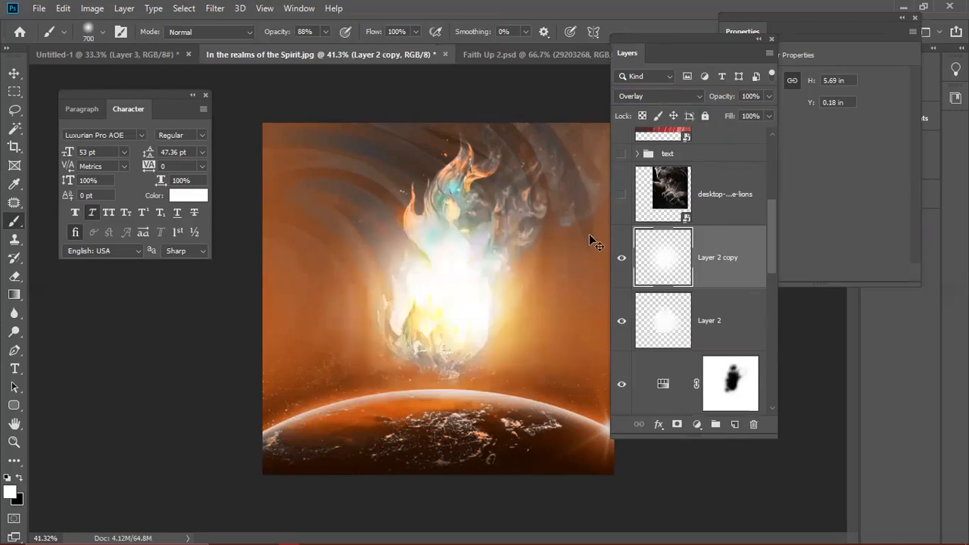
key(ctrl+t)
drag(506, 333, 320, 341)
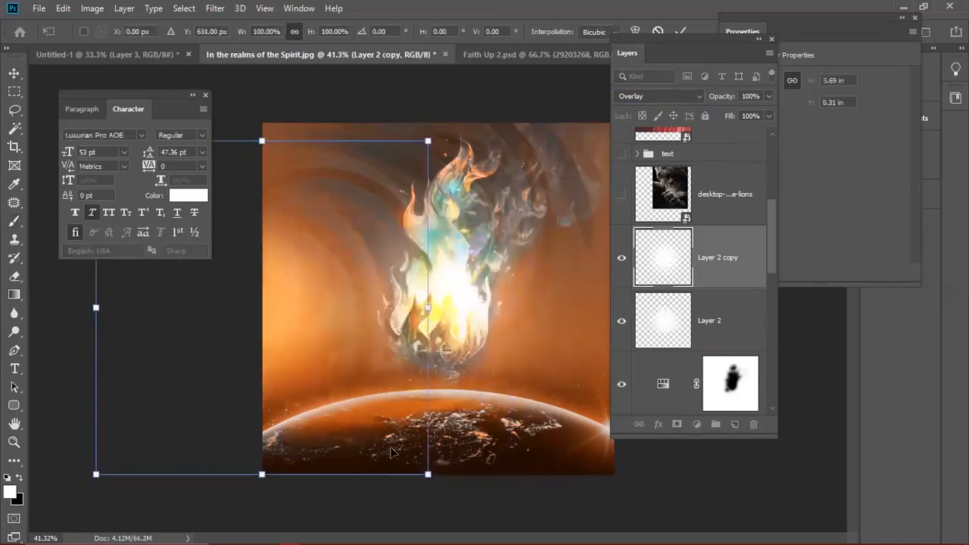
drag(428, 139, 553, 23)
drag(396, 344, 386, 394)
key(Return)
key(b)
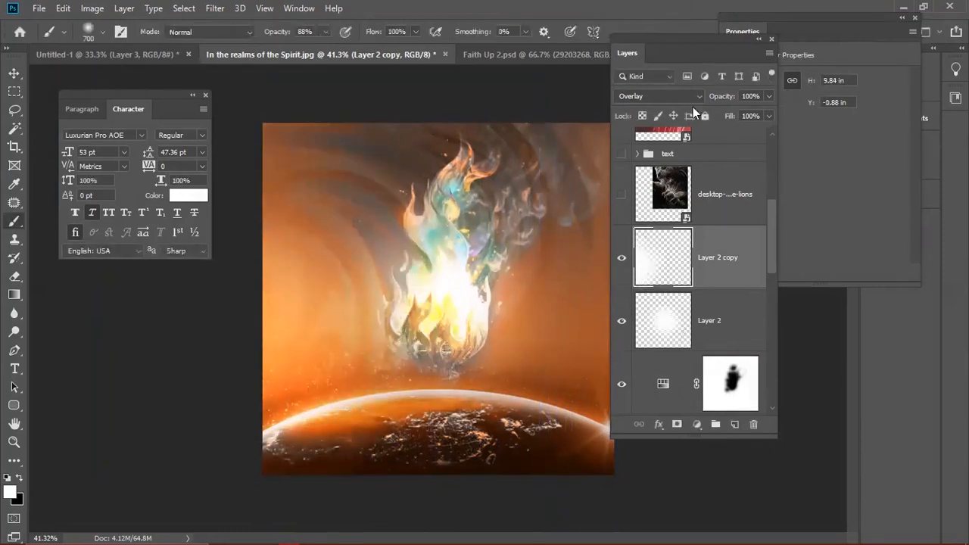
- Set the original glow, Layer 2, to 53% opacity
drag(680, 40, 731, 8)
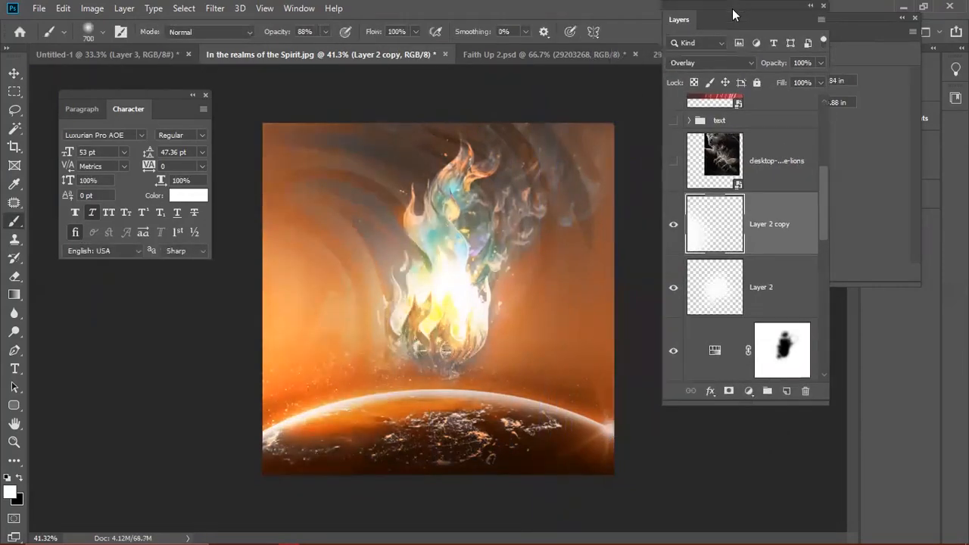
click(736, 292)
mouse_move(777, 62)
mouse_down()
mouse_move(725, 78)
mouse_move(767, 66)
mouse_up()
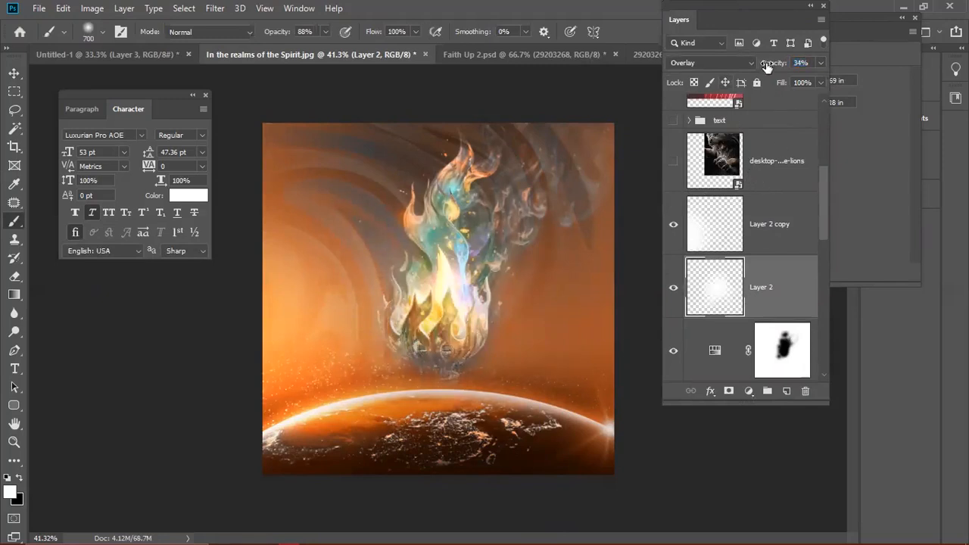
drag(773, 66, 785, 64)
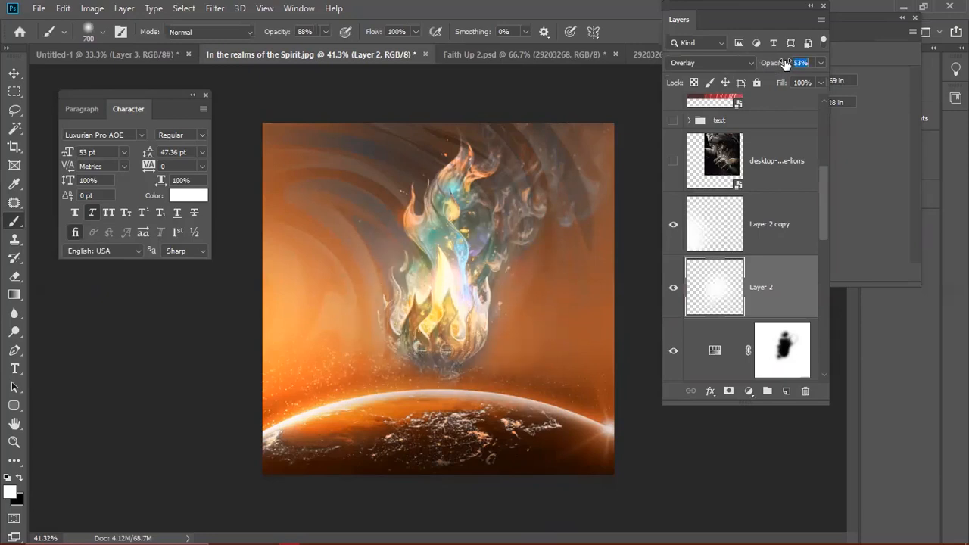
- Duplicate Layer 2 copy as Layer 2 copy 2 and move it toward the upper right
click(762, 246)
key(ctrl+j)
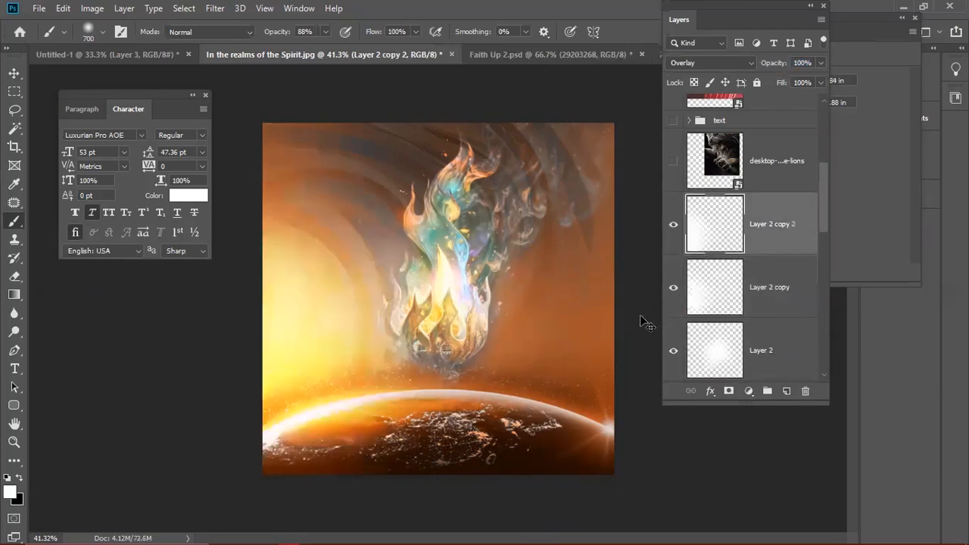
key(ctrl+t)
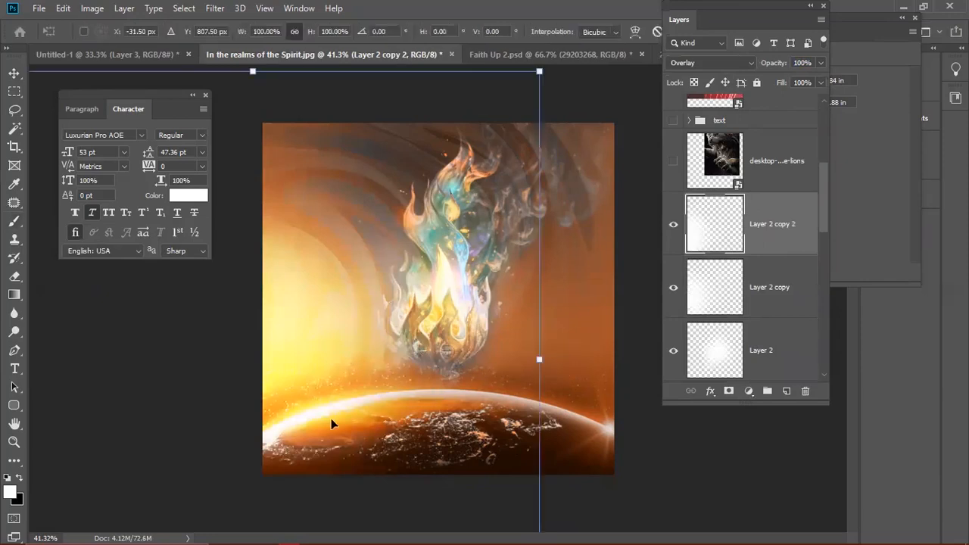
drag(312, 377, 601, 430)
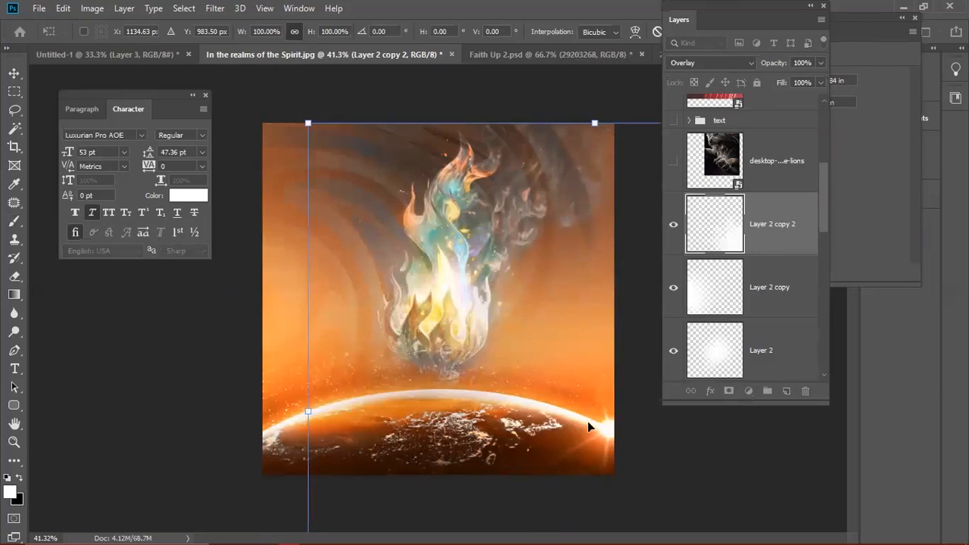
drag(596, 418, 599, 227)
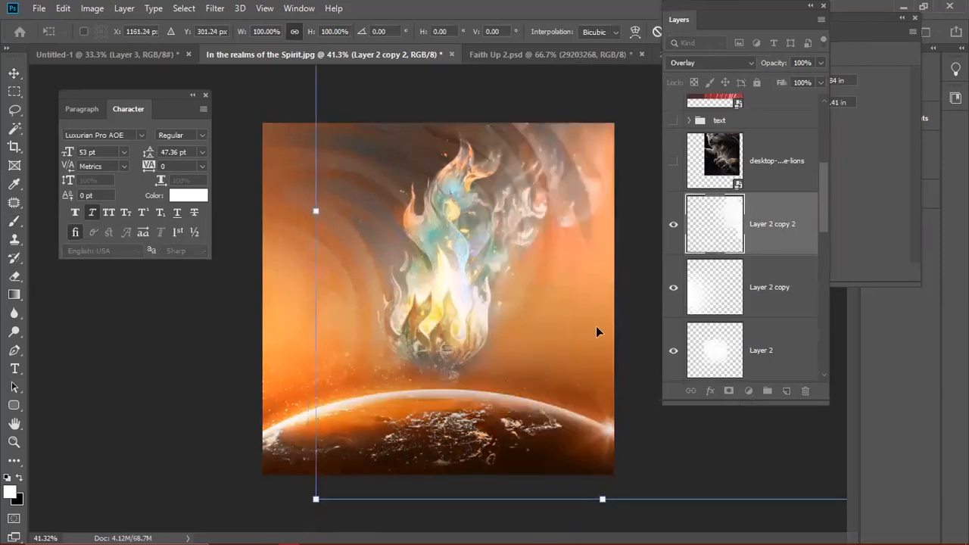
drag(556, 351, 553, 253)
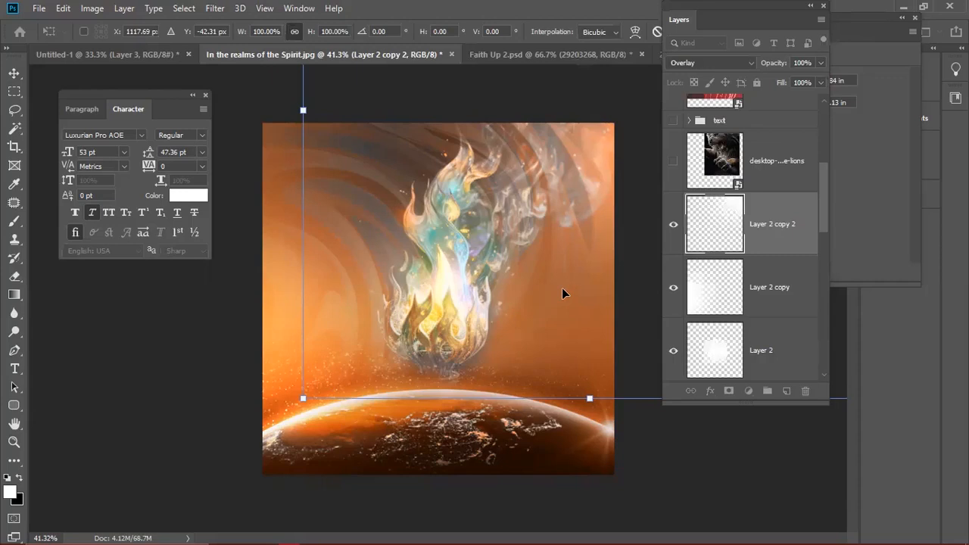
key(Return)
- Shrink the torch smart-object layer to about 75%, then hide it
key(b)
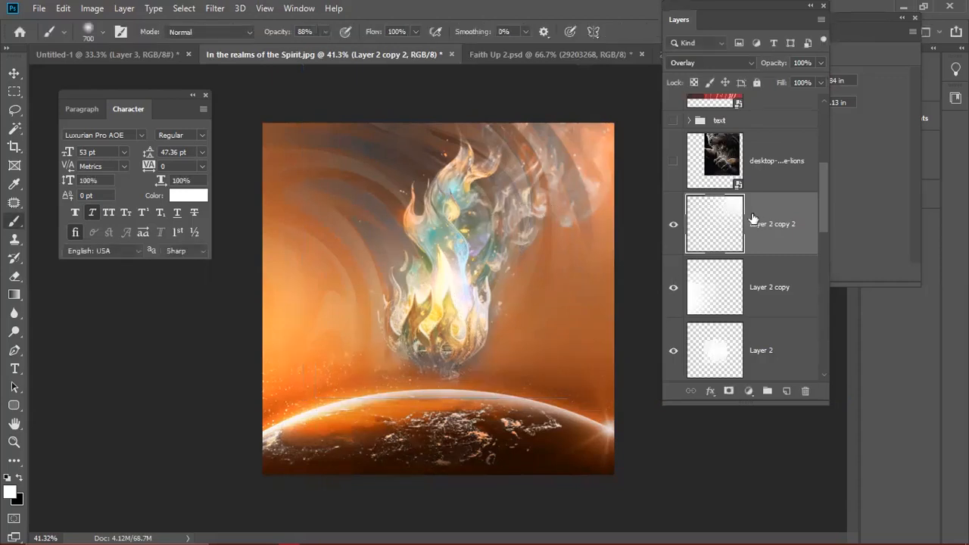
scroll(749, 279, up, 1)
scroll(749, 278, up, 1)
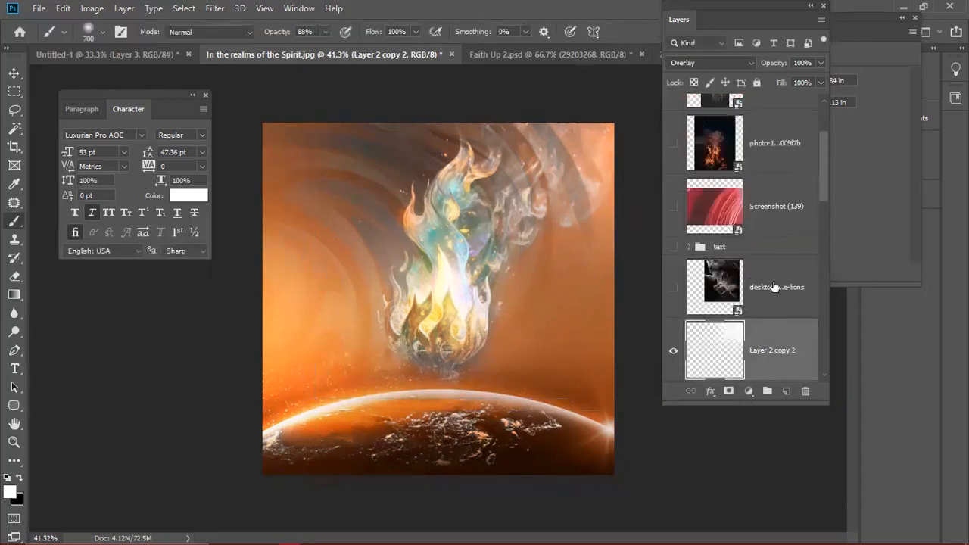
scroll(773, 286, up, 1)
scroll(730, 326, down, 4)
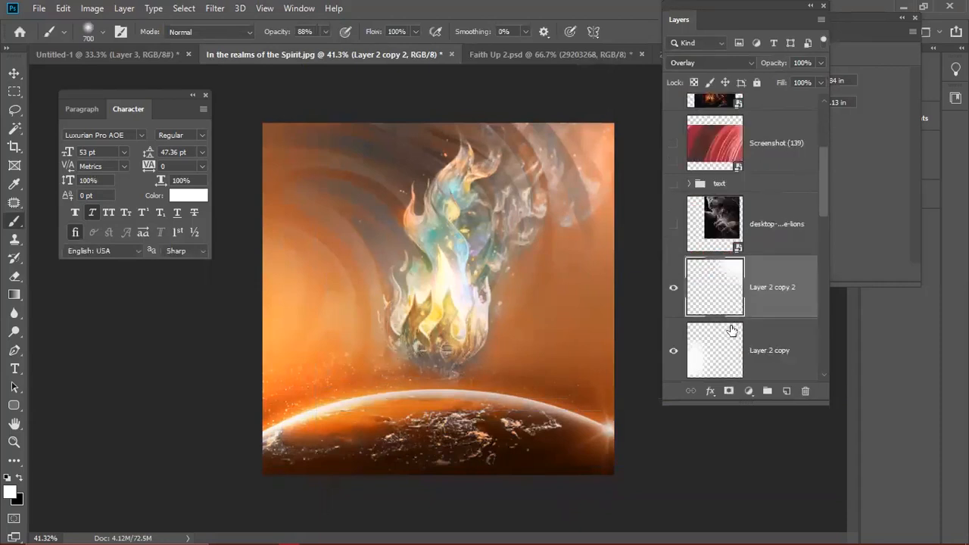
scroll(731, 332, down, 5)
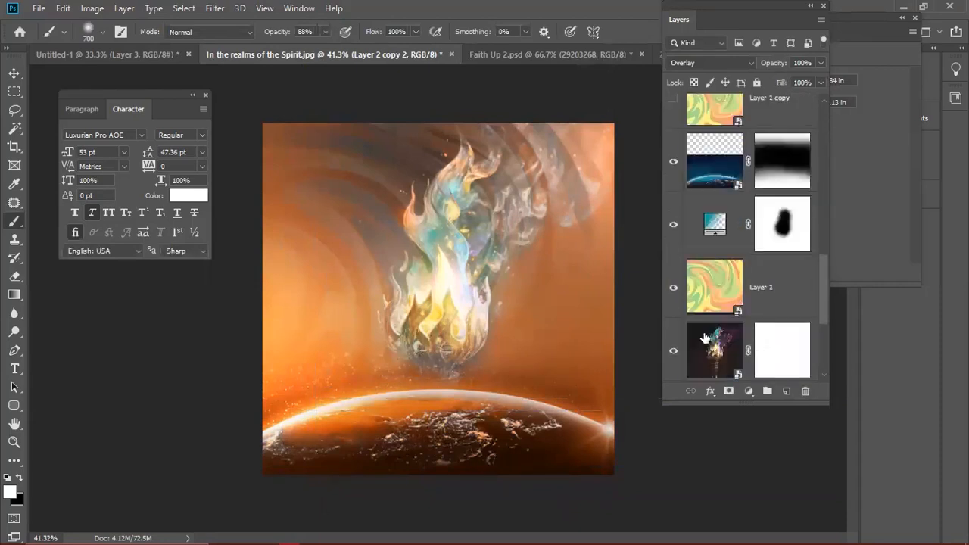
click(714, 287)
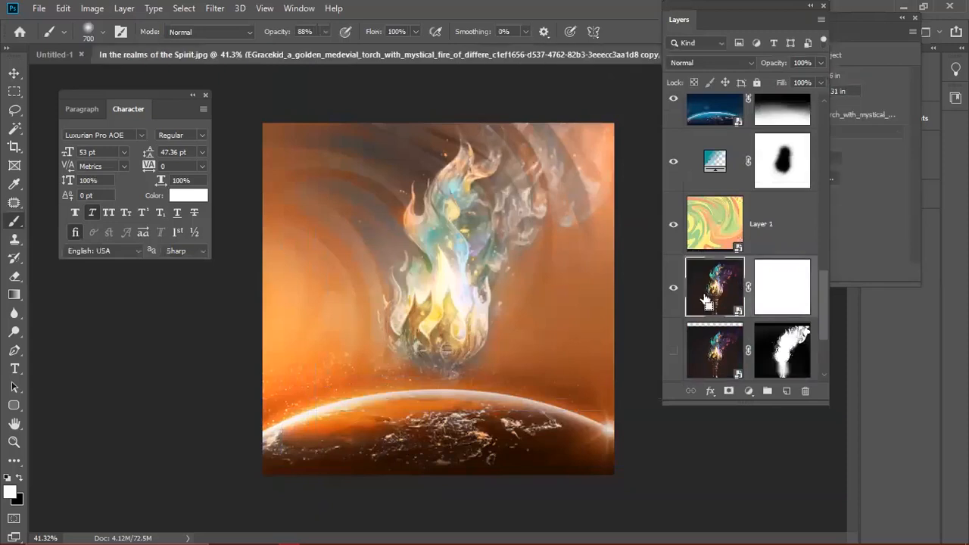
key(ctrl+t)
drag(657, 528, 601, 474)
key(ctrl+z)
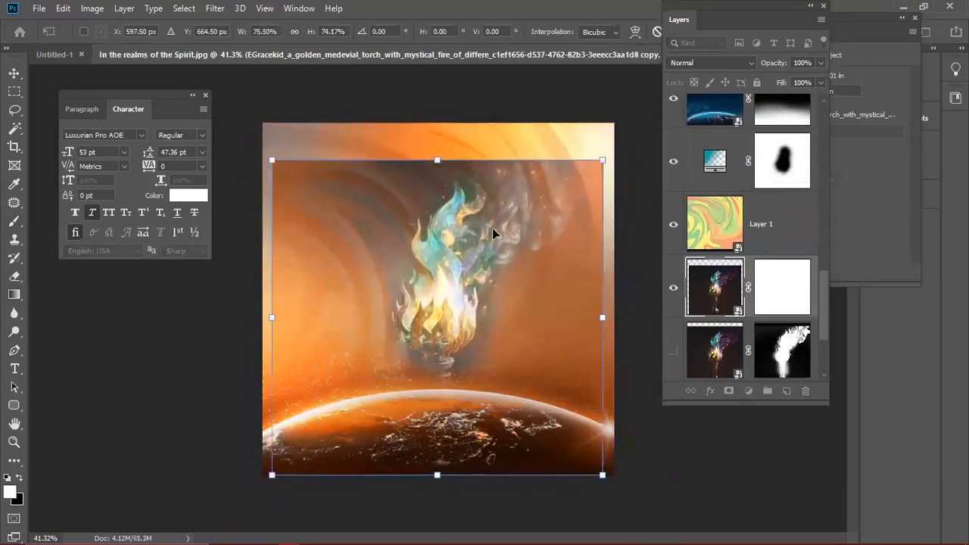
key(b)
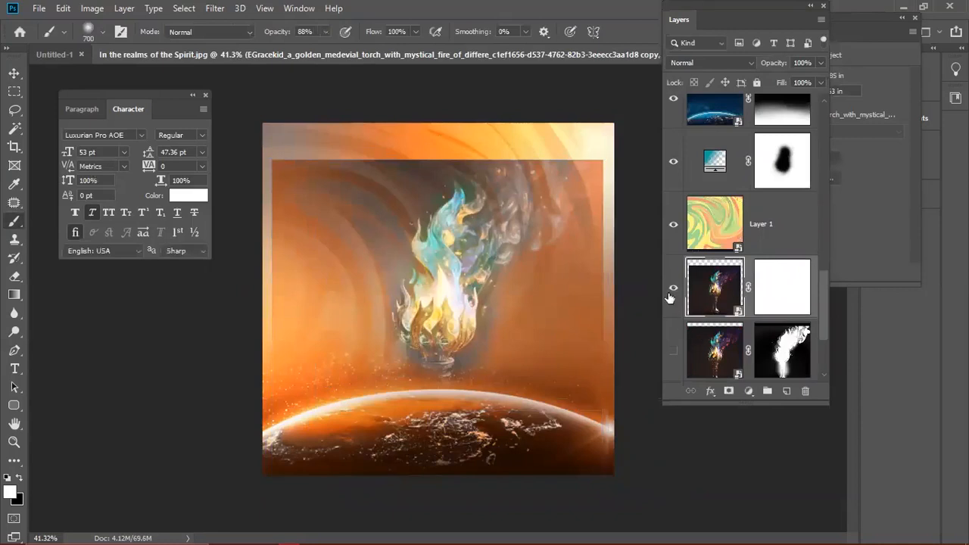
click(671, 292)
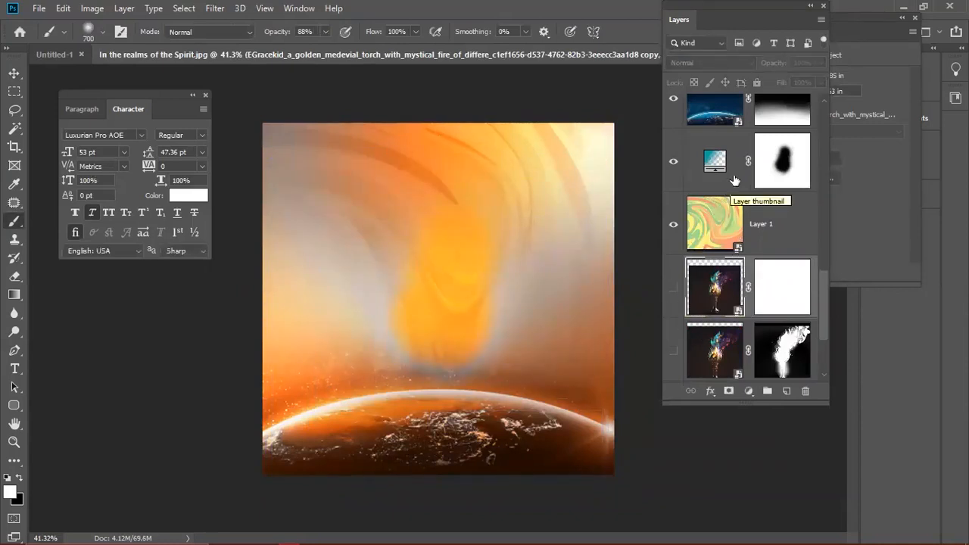
- Paint the Gradient Fill 1 mask to reveal orange swirls at left and top, with pale haze over the horizon
click(671, 173)
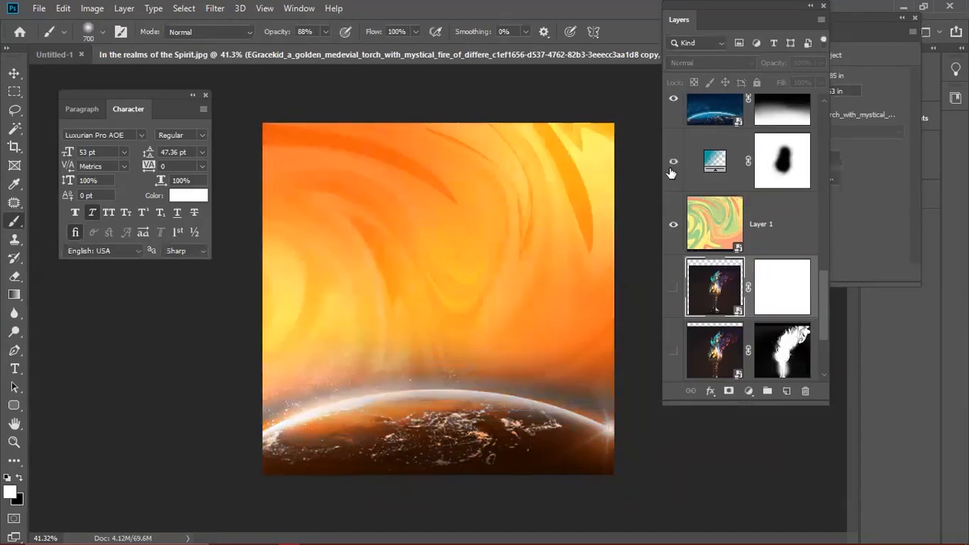
click(670, 173)
click(790, 171)
key(x)
mouse_move(384, 258)
mouse_down()
mouse_move(317, 249)
mouse_move(324, 270)
mouse_move(292, 238)
mouse_up()
mouse_move(549, 263)
mouse_down()
mouse_move(554, 277)
mouse_move(521, 350)
mouse_up()
key(x)
mouse_move(574, 387)
mouse_down()
mouse_move(438, 396)
mouse_move(525, 394)
mouse_move(298, 389)
mouse_move(494, 371)
mouse_move(341, 358)
mouse_move(251, 306)
mouse_move(389, 341)
mouse_move(275, 273)
mouse_move(557, 298)
mouse_move(561, 251)
mouse_move(424, 341)
mouse_move(287, 349)
mouse_move(541, 262)
mouse_move(508, 335)
mouse_move(316, 403)
mouse_move(558, 356)
mouse_up()
key(x)
mouse_move(396, 281)
mouse_down()
mouse_move(263, 311)
mouse_move(335, 279)
mouse_move(392, 380)
mouse_move(477, 326)
mouse_move(465, 303)
mouse_move(400, 281)
mouse_up()
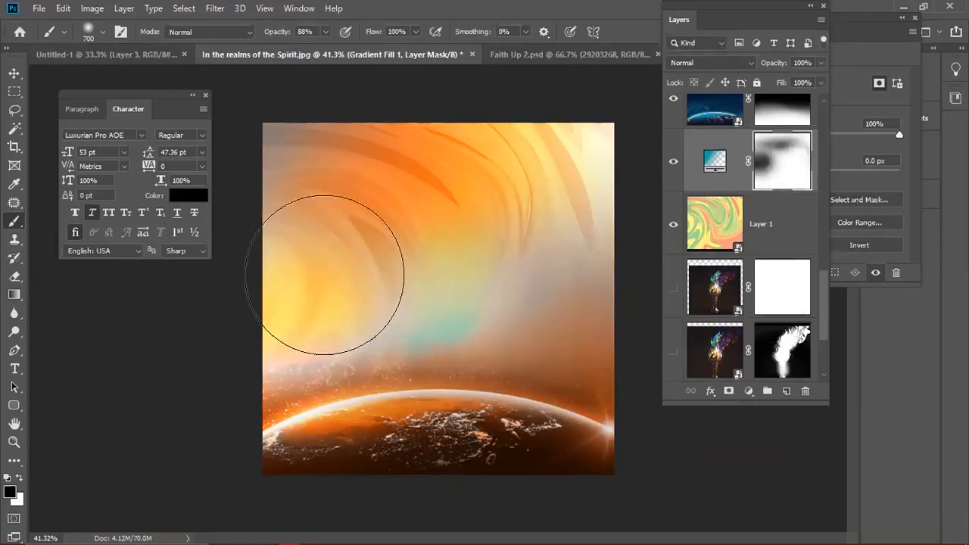
- Duplicate the torch layer, hide the lower copy, and move Layer 1 just below the top torch
click(700, 302)
click(674, 288)
drag(702, 294, 699, 324)
click(674, 288)
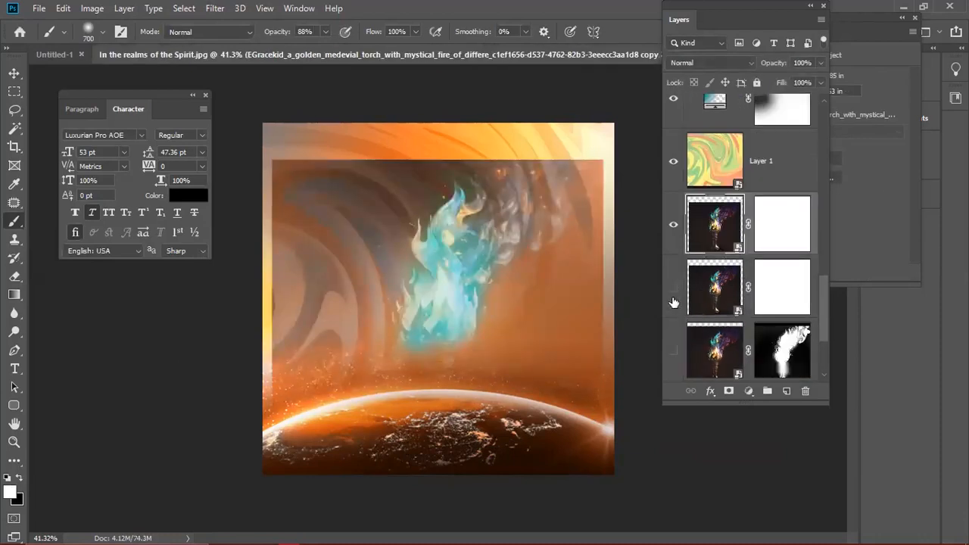
mouse_move(714, 168)
mouse_down()
mouse_move(716, 154)
mouse_move(718, 163)
mouse_up()
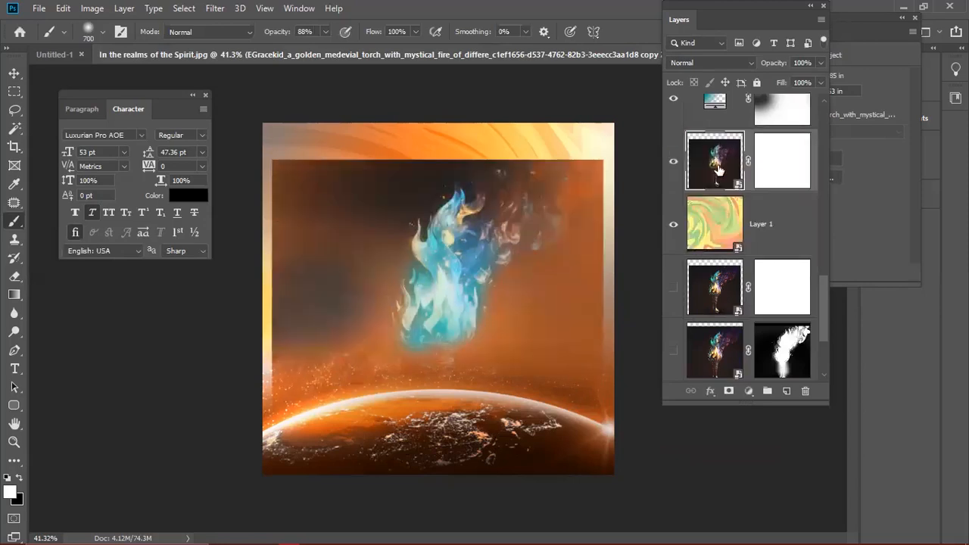
scroll(738, 285, down, 2)
scroll(727, 271, up, 2)
scroll(716, 129, up, 1)
- Set the top torch layer to Soft Light, shift it upward and enlarge it to about 115%
click(697, 65)
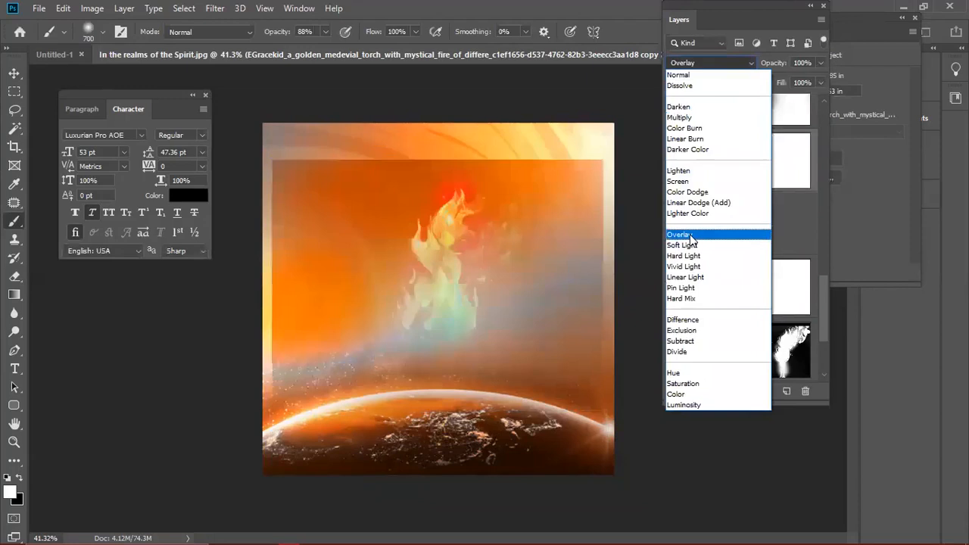
click(688, 245)
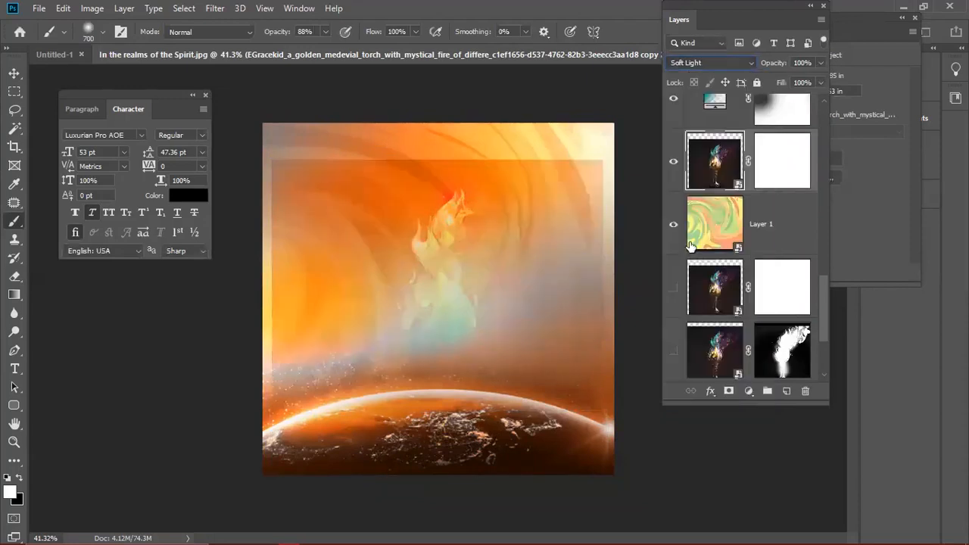
key(ctrl+t)
drag(510, 317, 518, 269)
drag(541, 330, 543, 268)
drag(604, 360, 628, 382)
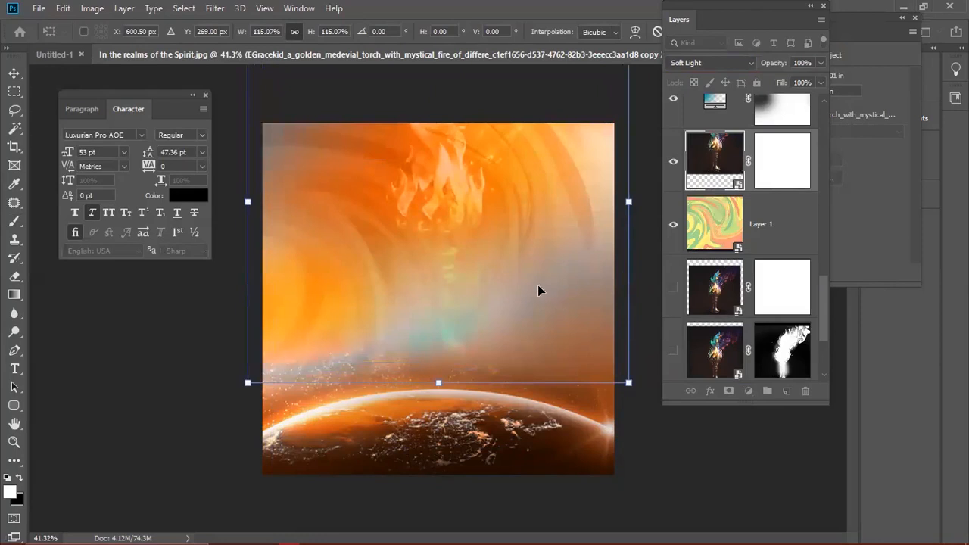
key(Return)
key(b)
key(ctrl+plus)
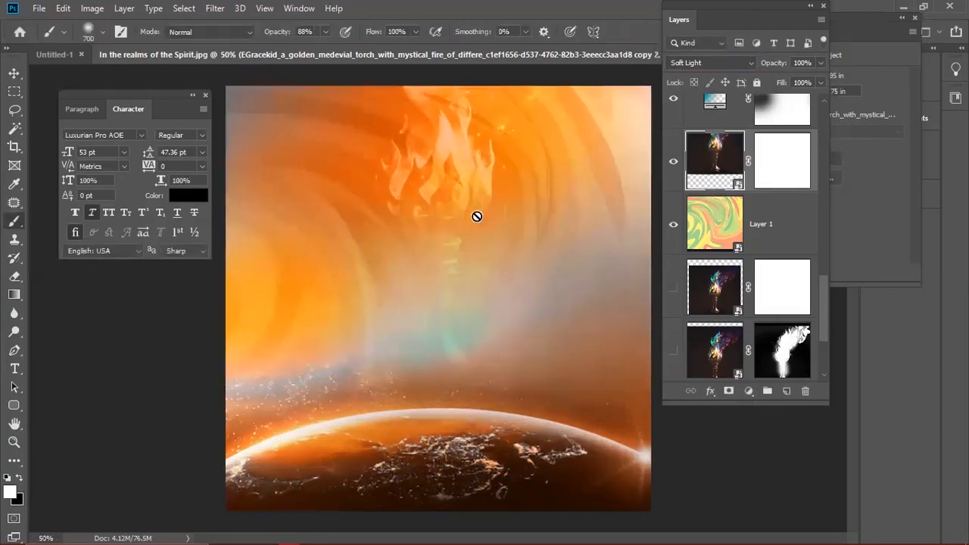
- Hide the torch and show the roaring lion layer
click(674, 162)
scroll(719, 306, down, 3)
scroll(731, 326, up, 3)
scroll(720, 212, up, 10)
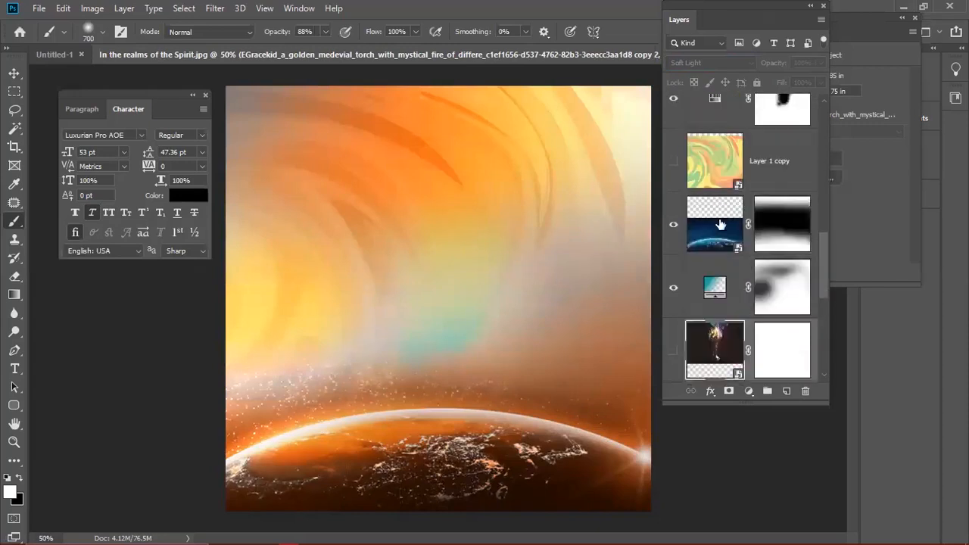
scroll(720, 226, up, 1)
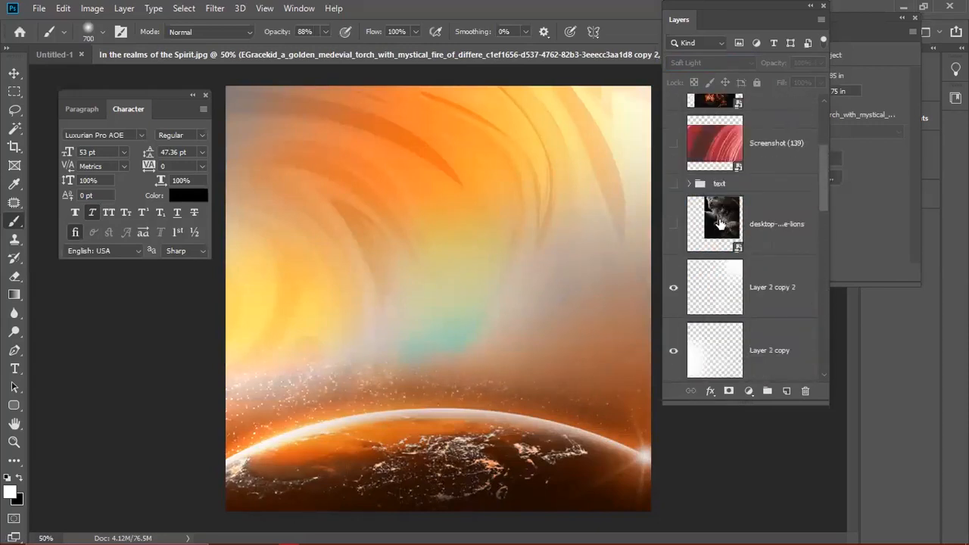
click(720, 225)
scroll(720, 225, up, 3)
click(673, 189)
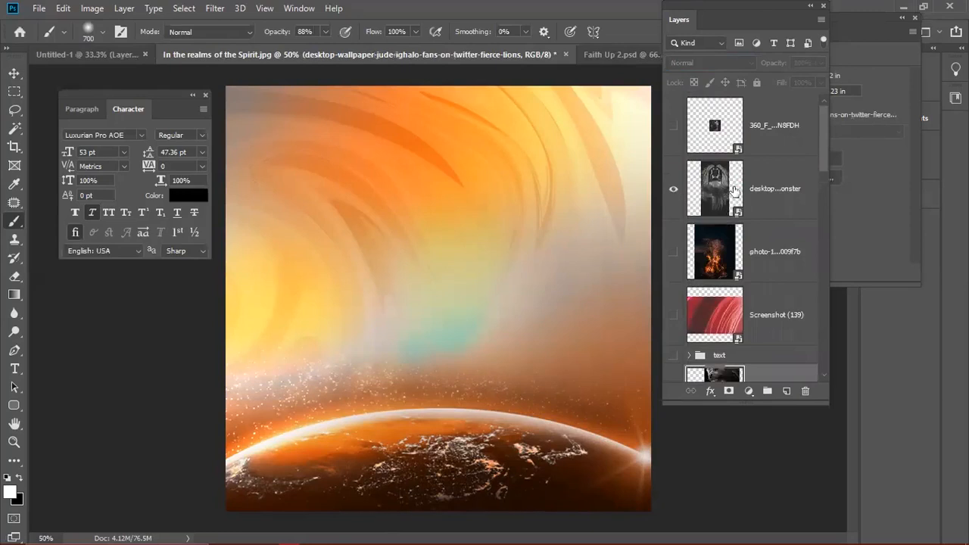
click(702, 181)
- Blend the lion in Luminosity at 54% opacity, then hide it again
click(696, 64)
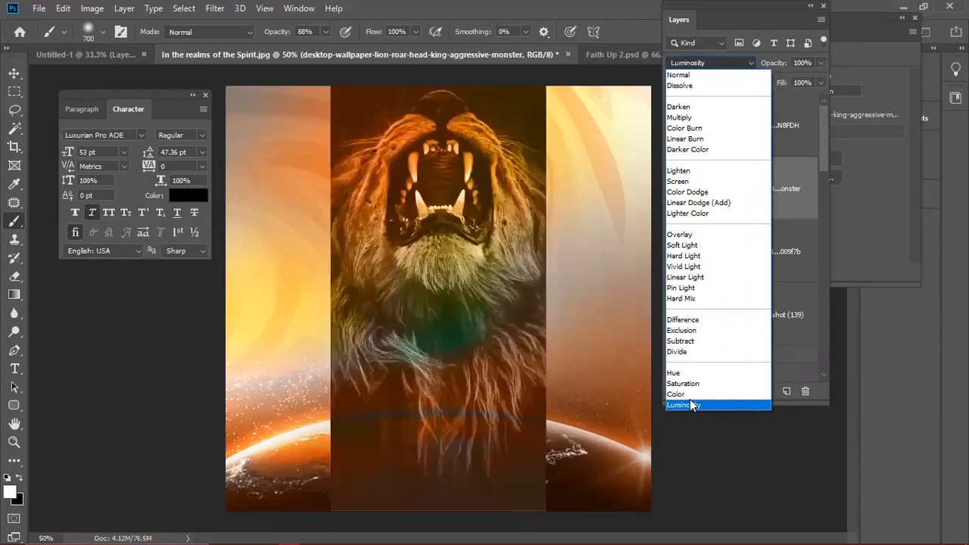
click(689, 404)
drag(773, 63, 741, 73)
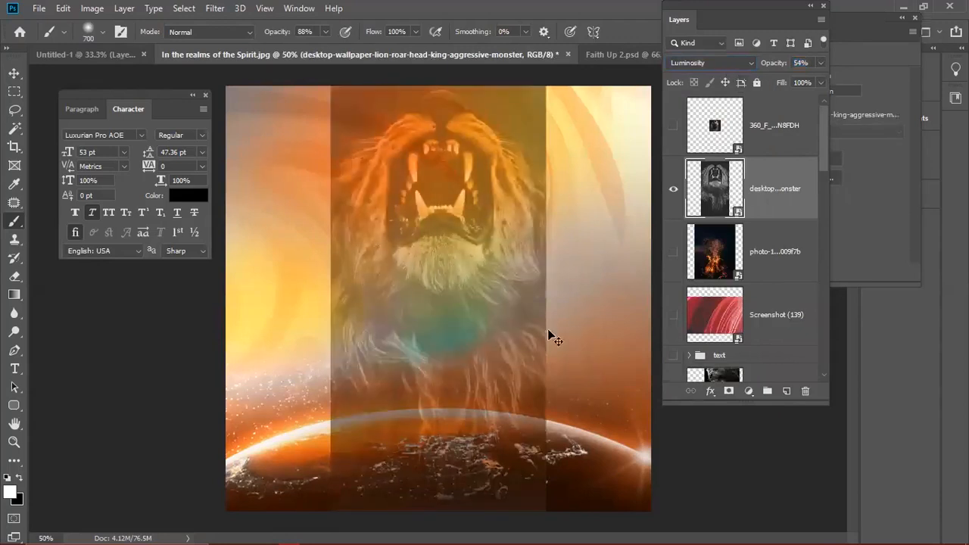
click(672, 191)
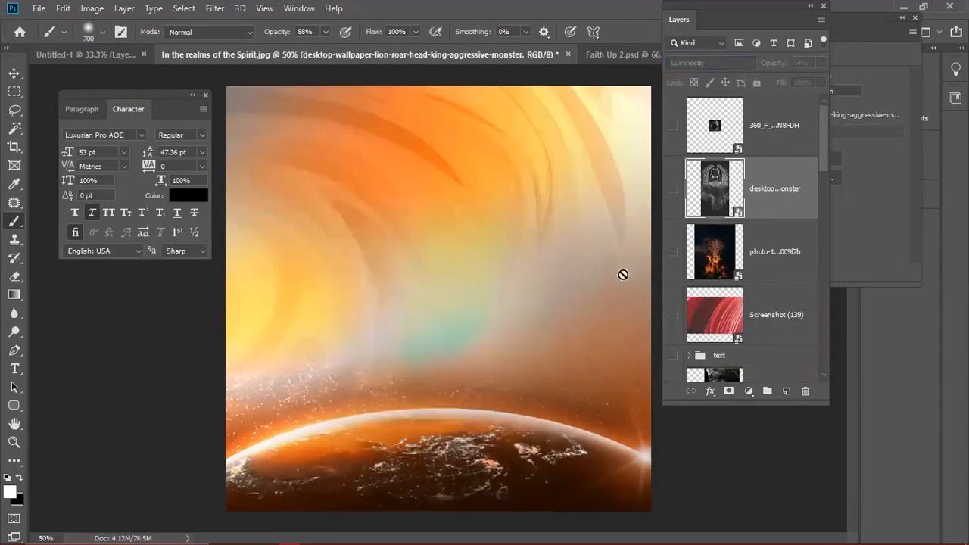
- Enlarge the Layers panel to show full layer names and make torch copy 2 visible again
scroll(611, 369, down, 1)
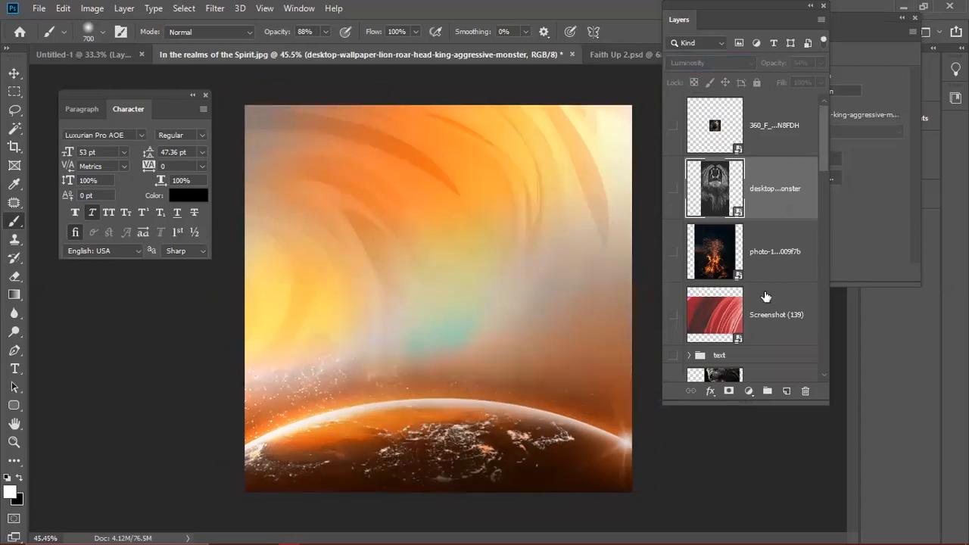
scroll(757, 296, down, 5)
scroll(754, 297, down, 4)
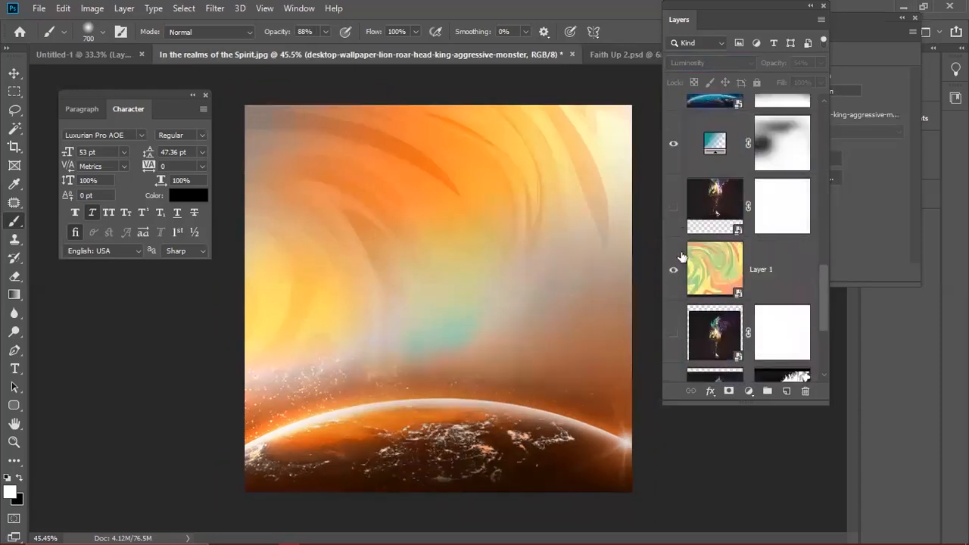
drag(755, 401, 755, 475)
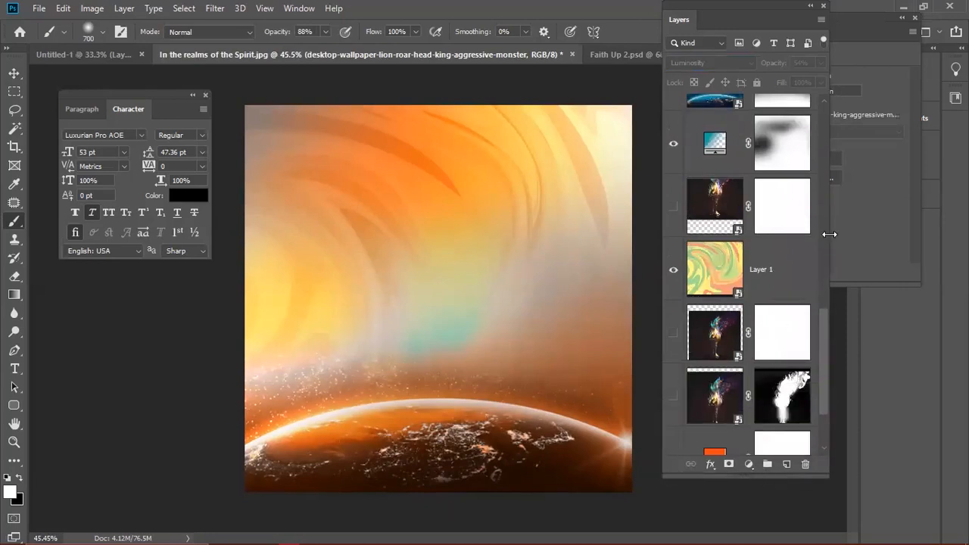
drag(828, 233, 913, 234)
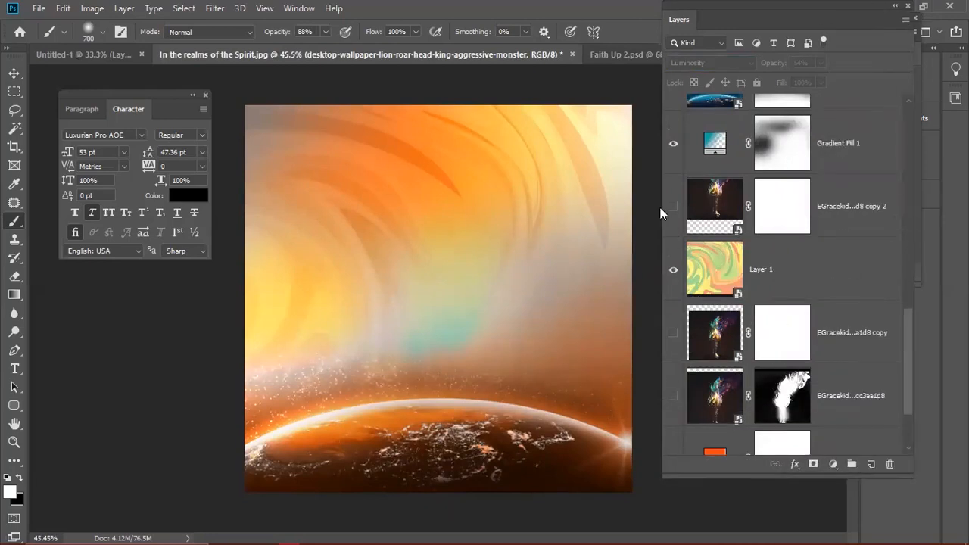
click(672, 207)
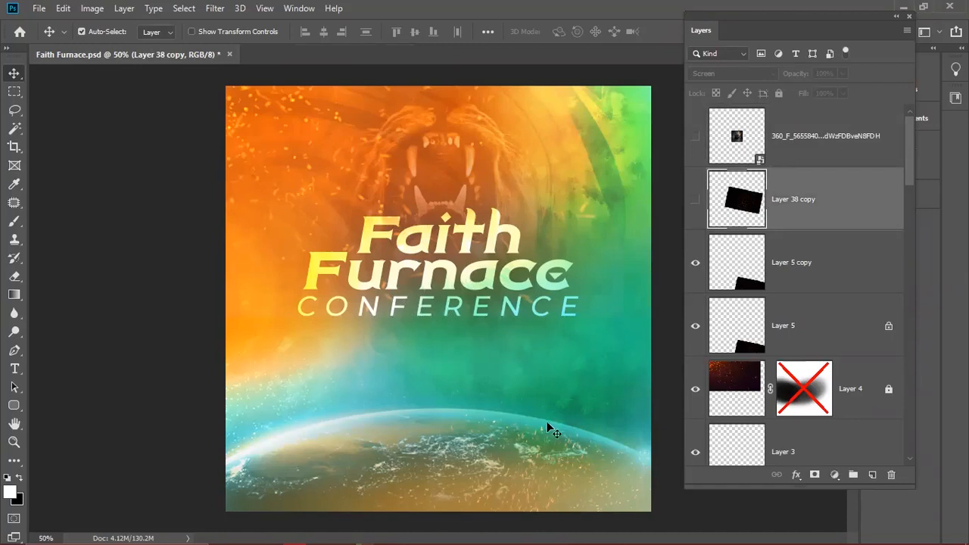
- Convert the locked Background of Faith Furnace.psd into Layer 0 and zoom to 50%
scroll(537, 439, down, 1)
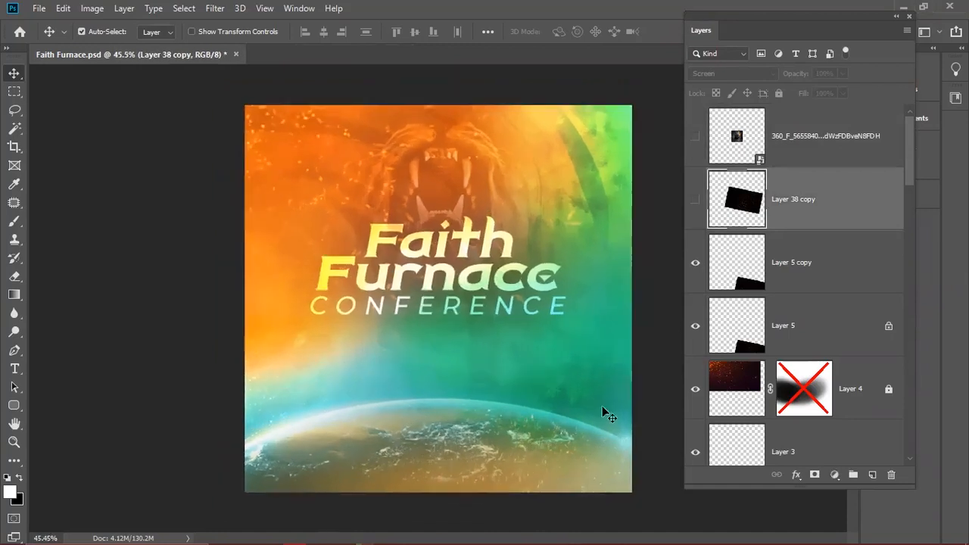
drag(904, 154, 901, 435)
click(889, 435)
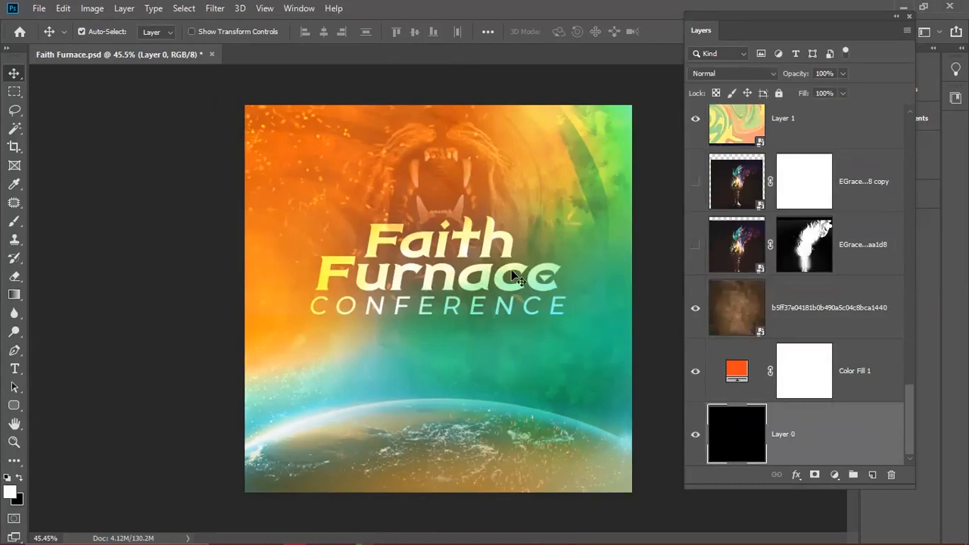
key(ctrl+plus)
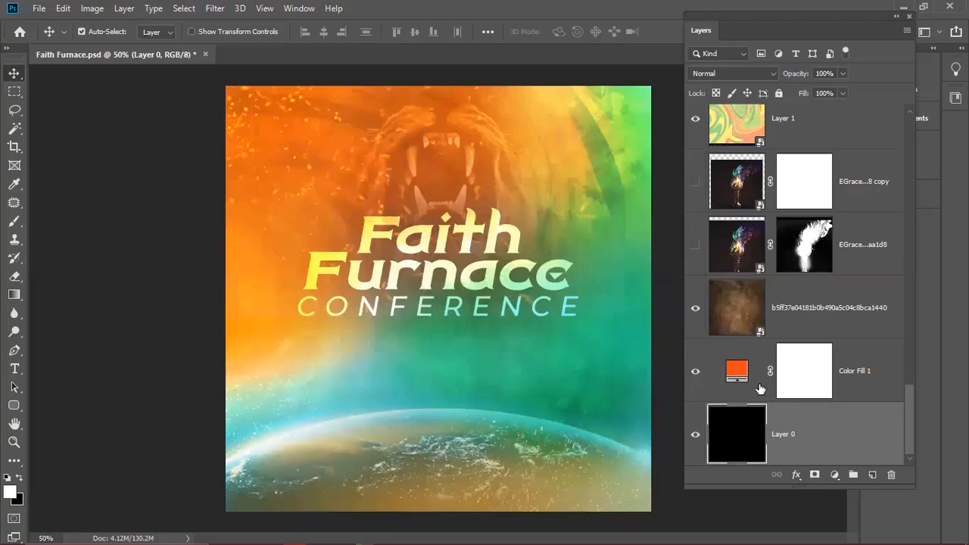
- Inspect the brown texture, Layer 1, earth and torch copy 2 layers in turn
click(830, 313)
drag(907, 398, 902, 358)
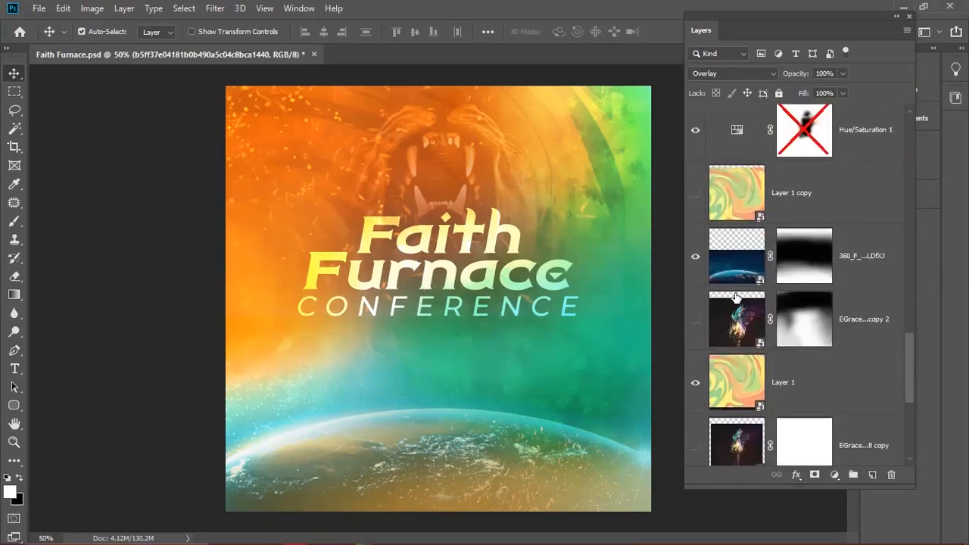
click(728, 385)
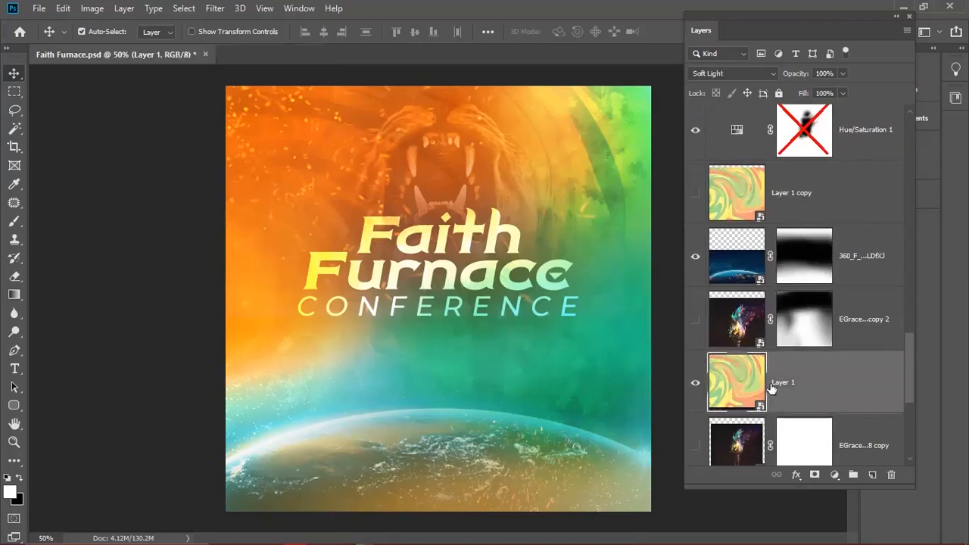
mouse_move(902, 381)
mouse_down()
mouse_move(908, 343)
mouse_move(910, 383)
mouse_up()
click(713, 256)
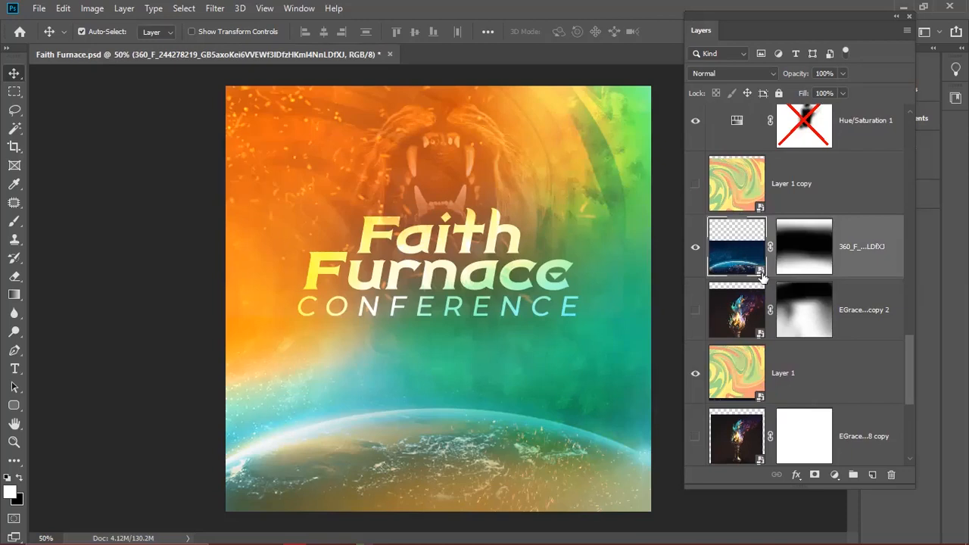
key(shift+alt+y)
click(731, 322)
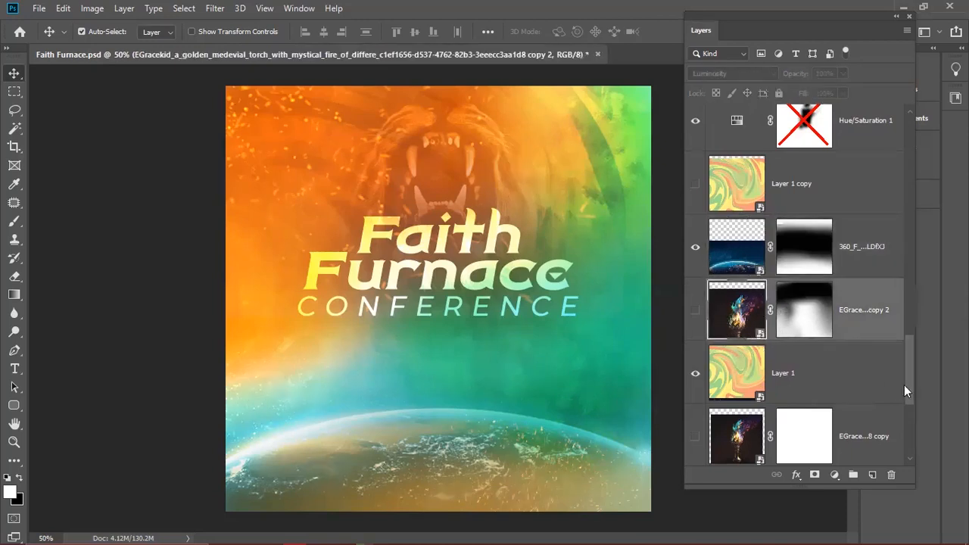
scroll(908, 387, down, 2)
scroll(911, 392, down, 1)
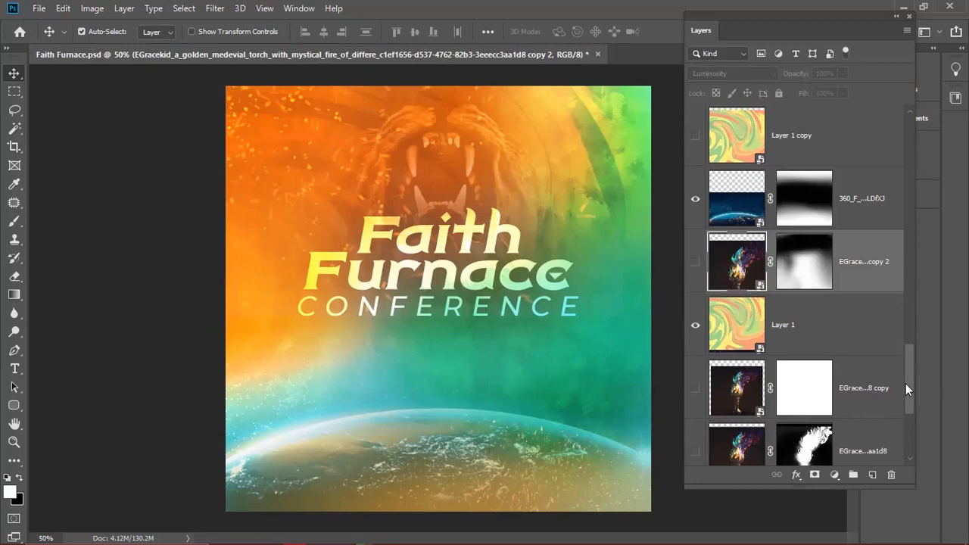
drag(908, 386, 919, 416)
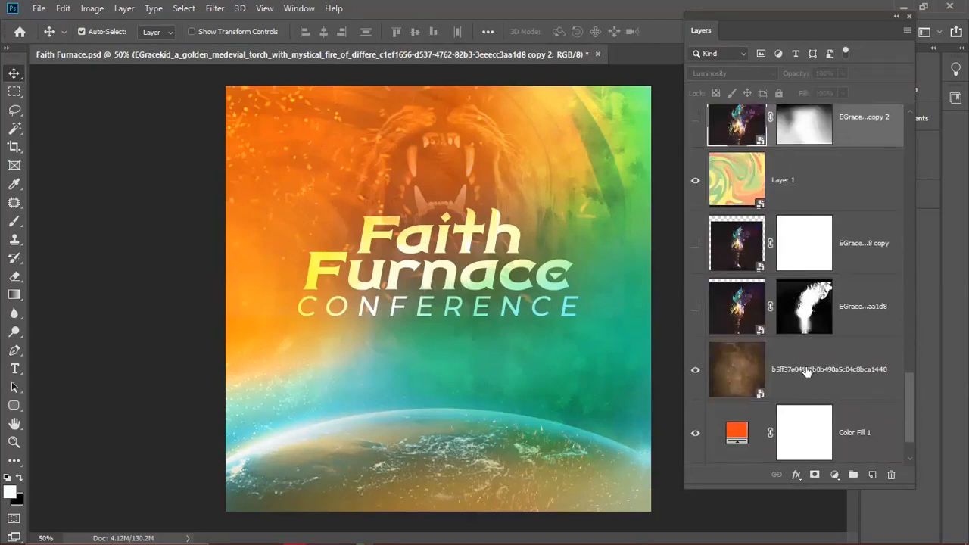
- Compare the flyer with and without the brown Overlay texture layer, leaving it visible
double_click(832, 369)
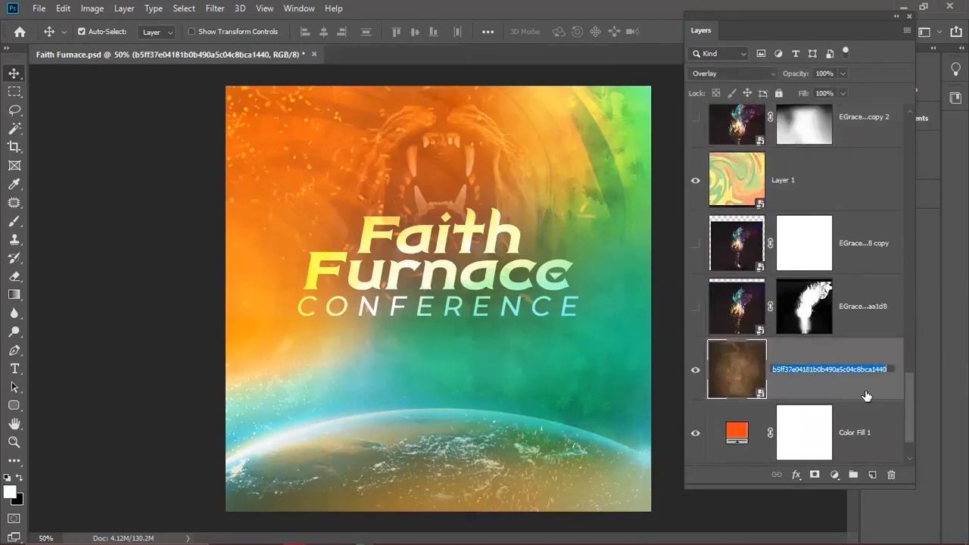
click(788, 392)
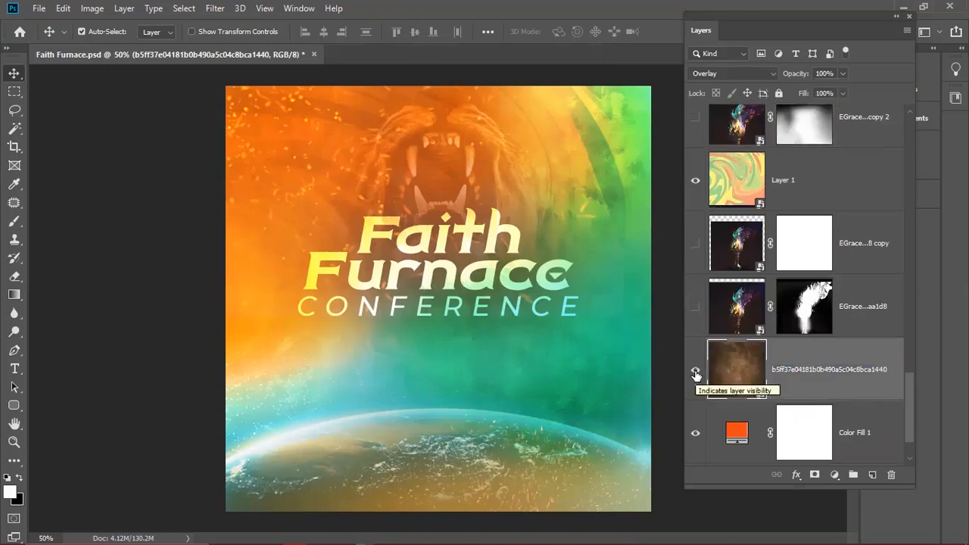
click(695, 371)
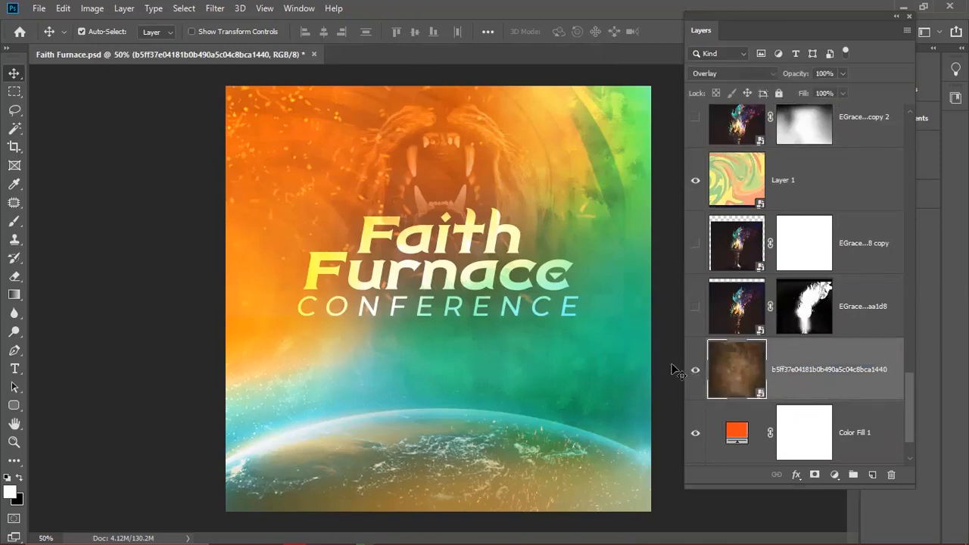
click(695, 371)
click(695, 373)
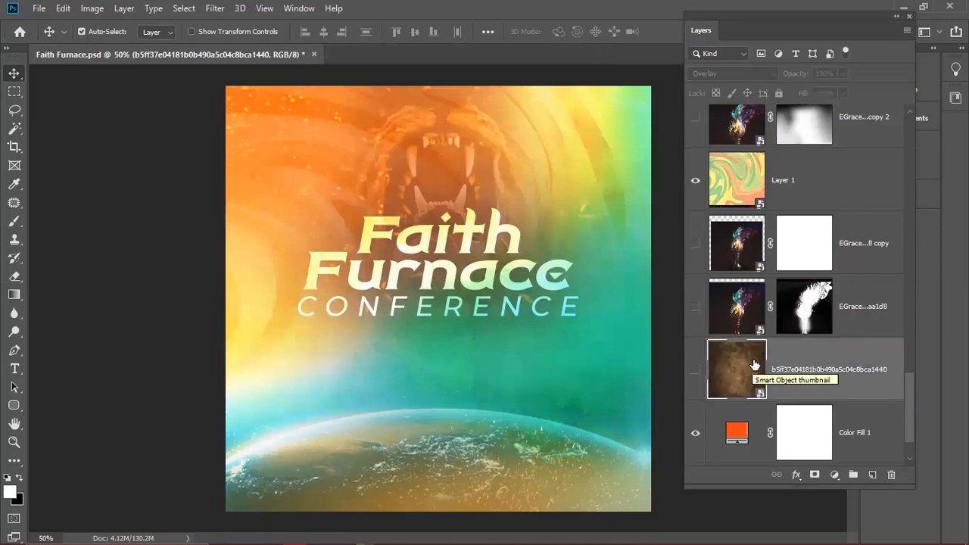
click(696, 370)
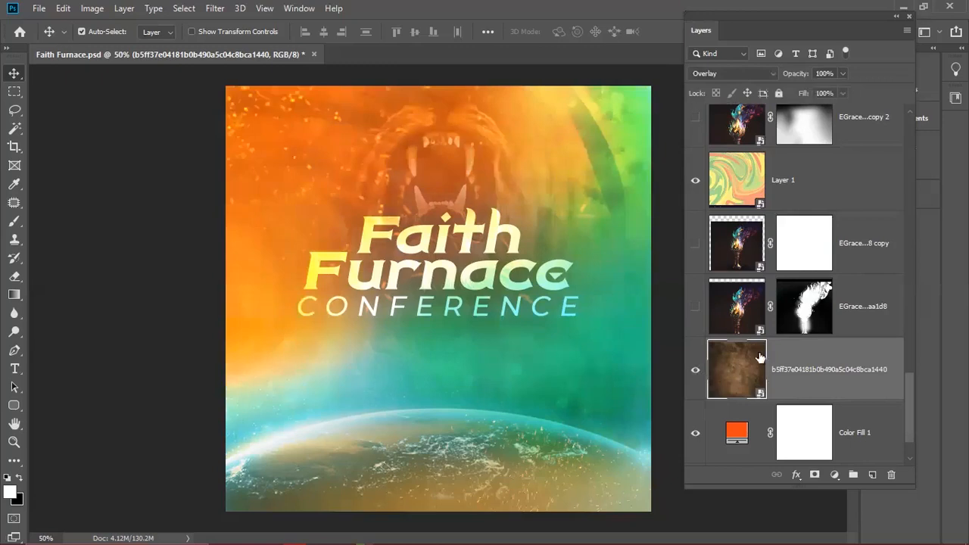
drag(910, 401, 918, 316)
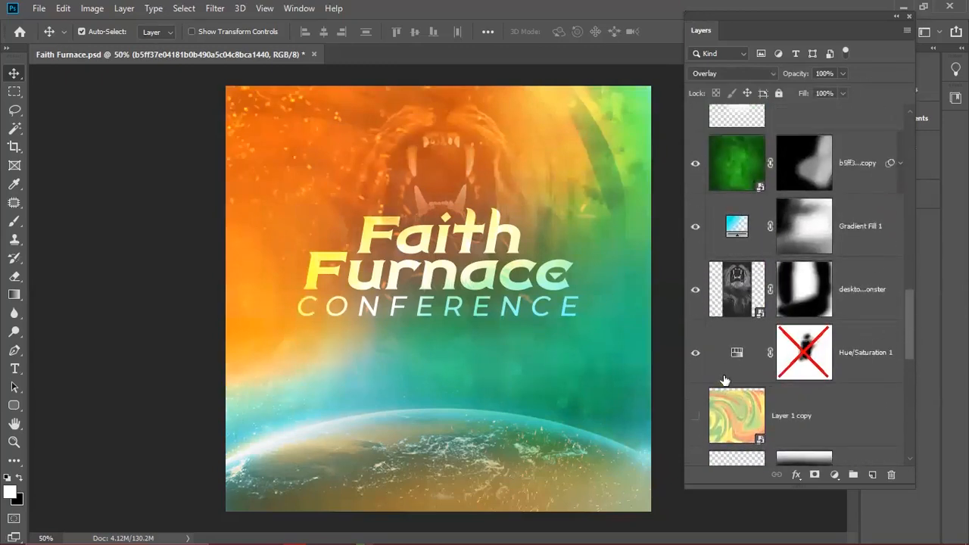
click(694, 358)
click(694, 355)
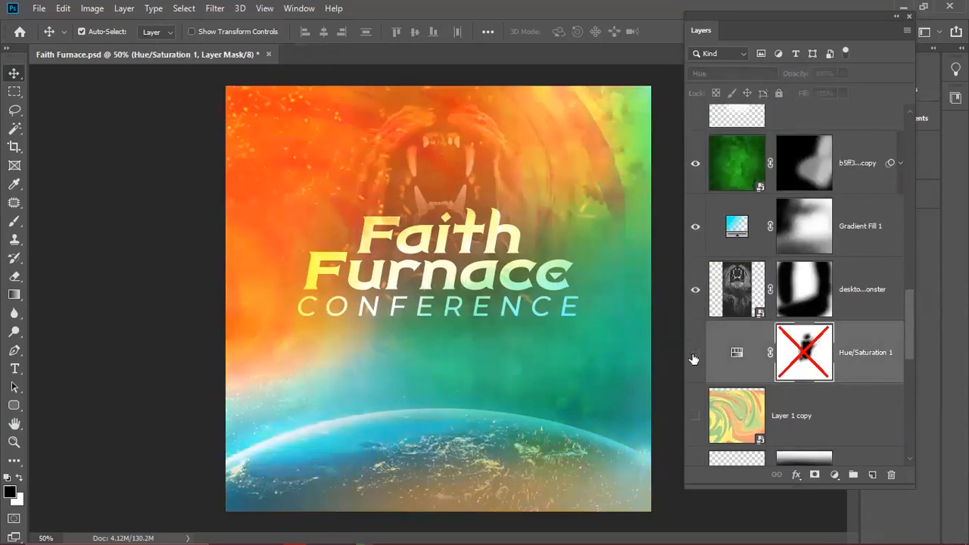
click(694, 356)
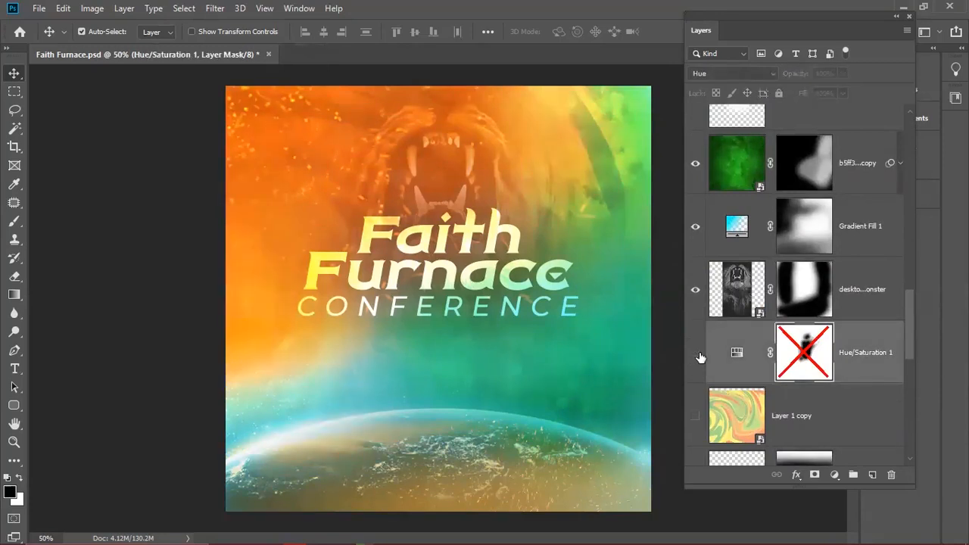
click(694, 355)
click(695, 355)
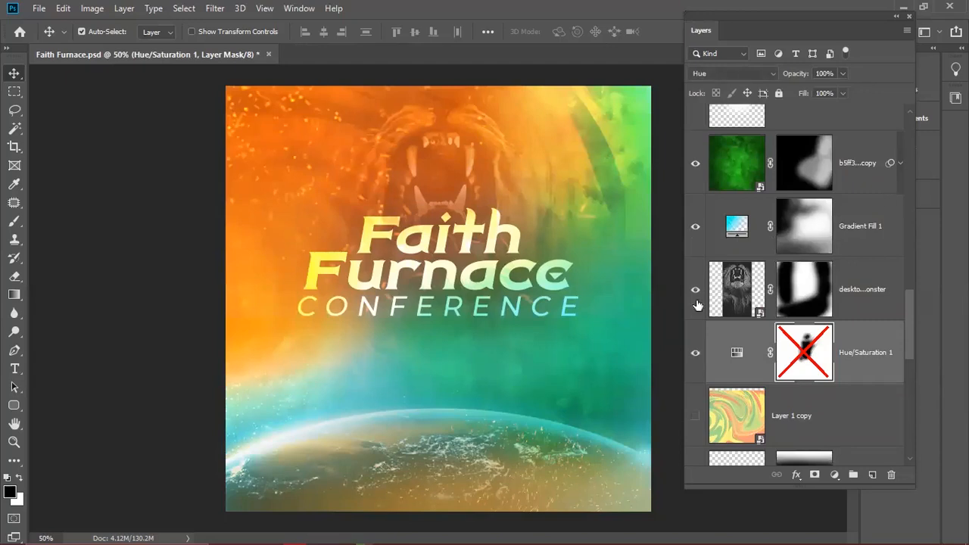
click(695, 162)
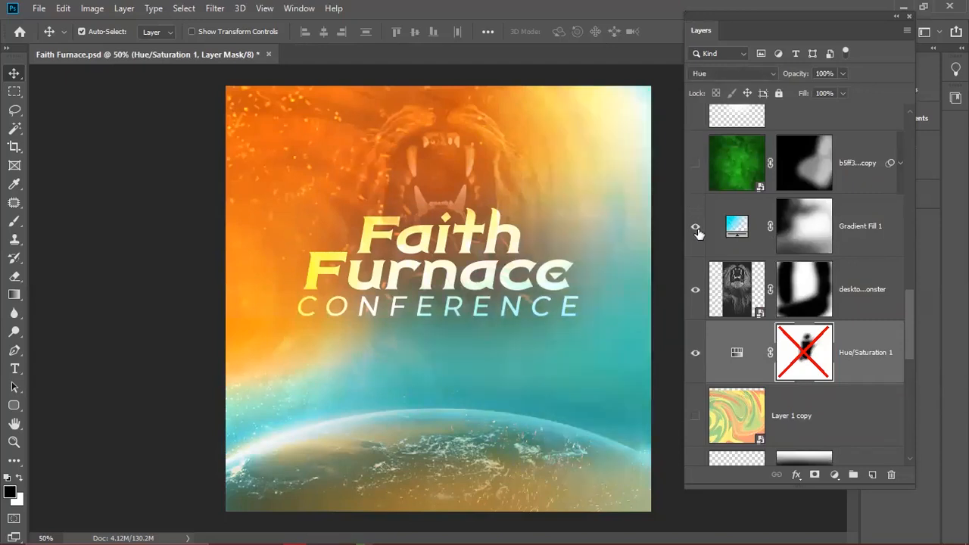
click(696, 228)
click(694, 362)
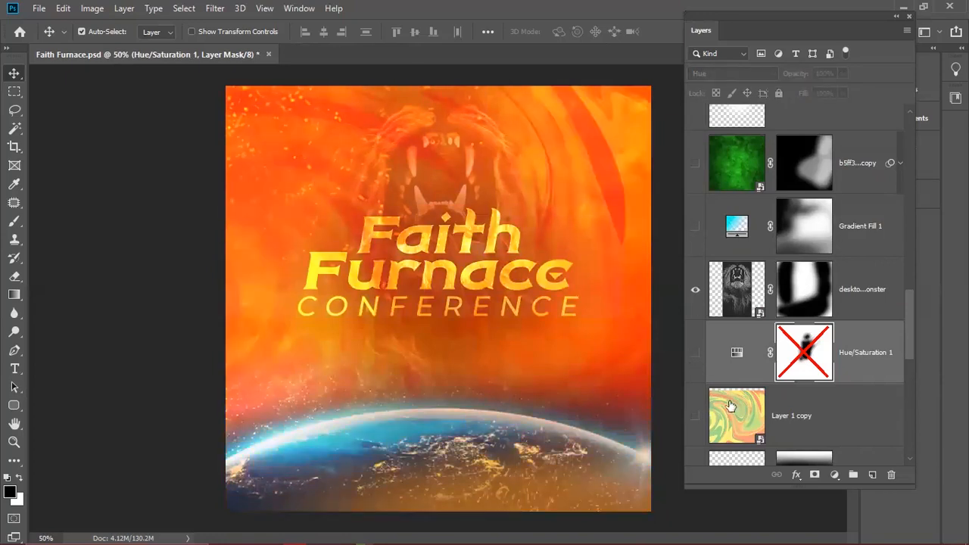
scroll(731, 402, down, 1)
scroll(742, 386, down, 2)
drag(909, 364, 916, 451)
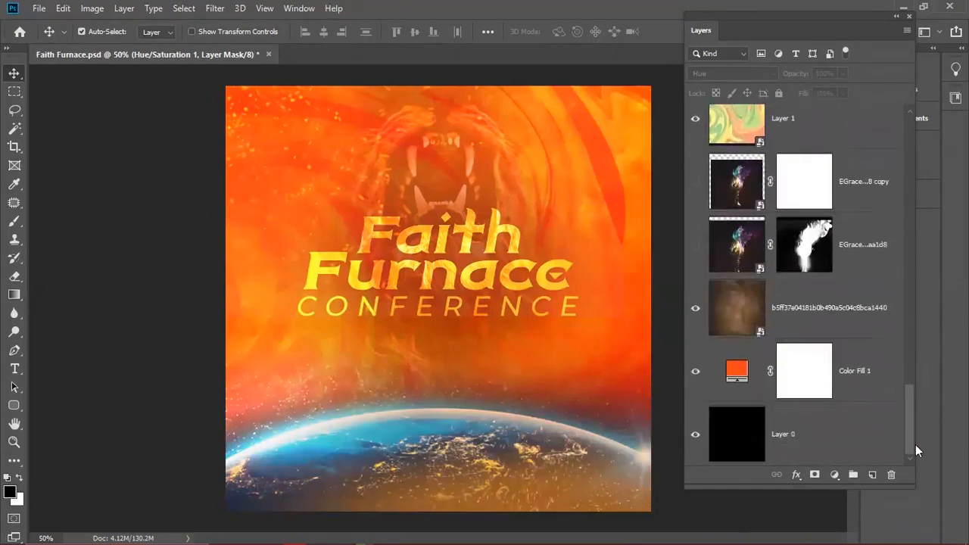
click(737, 371)
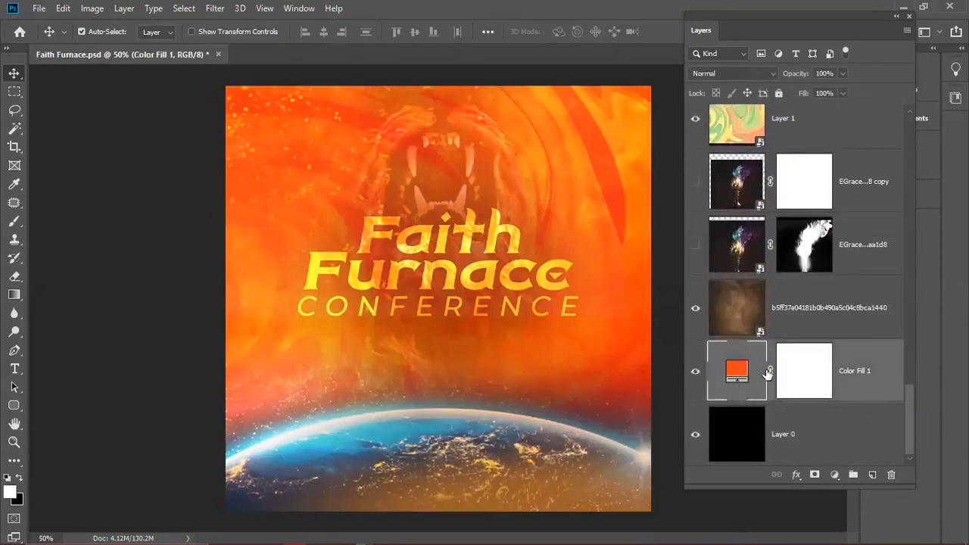
click(700, 374)
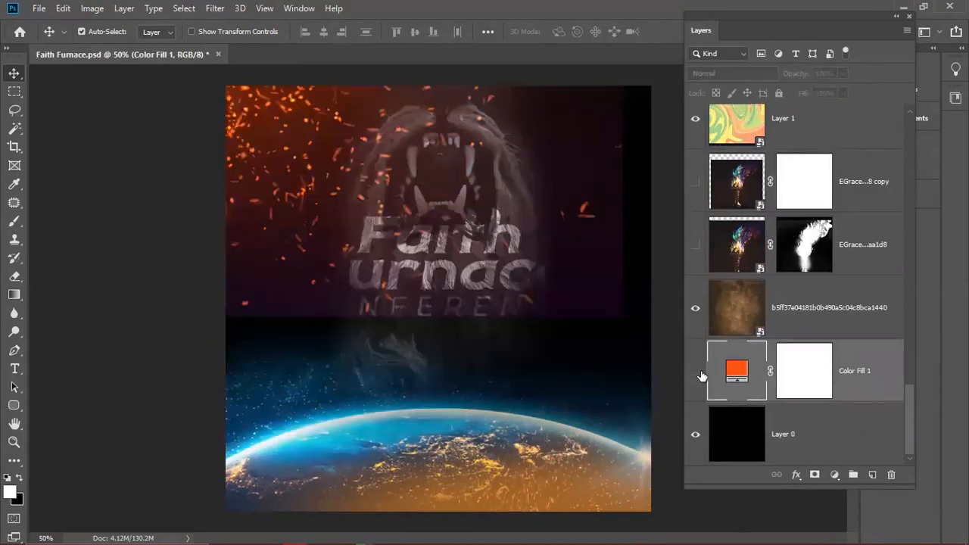
click(742, 441)
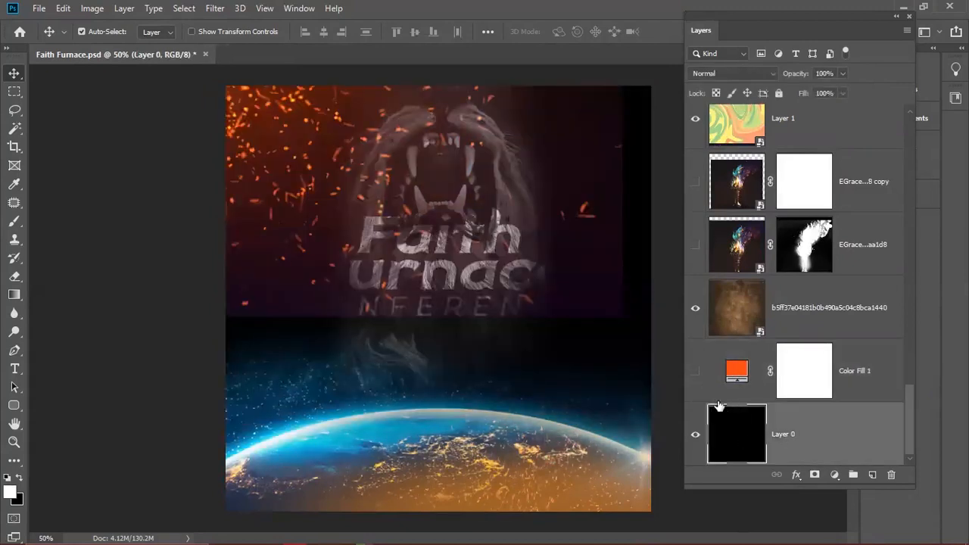
click(695, 371)
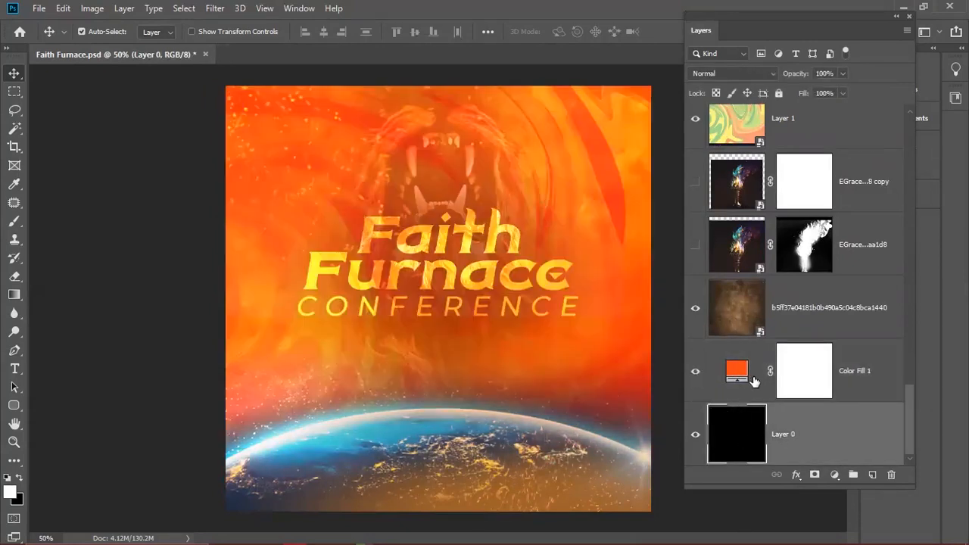
click(815, 396)
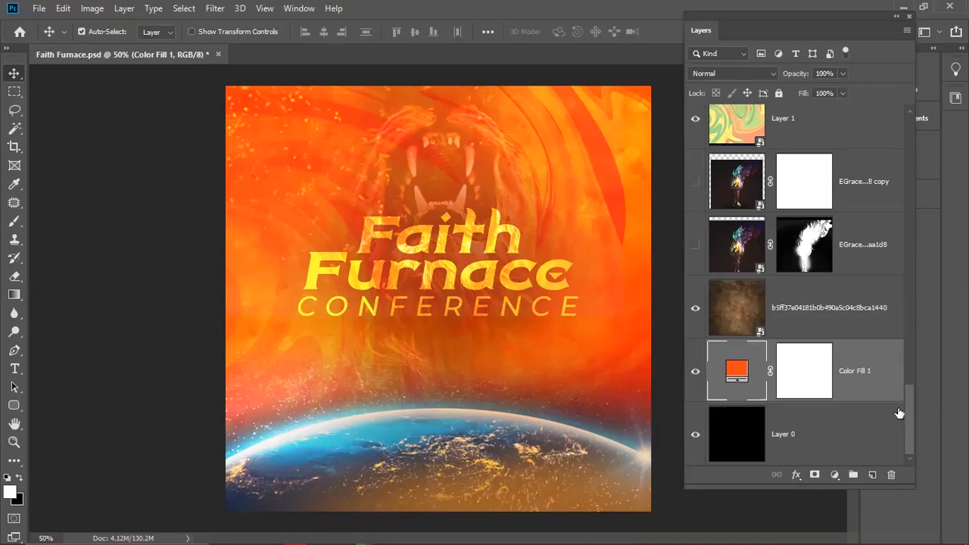
key(alt+shift+o)
click(837, 308)
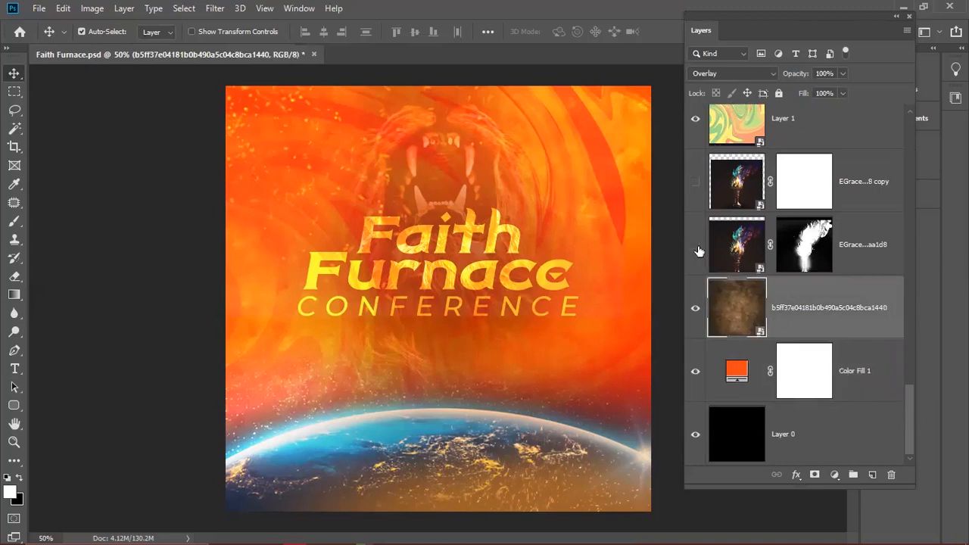
drag(912, 403, 894, 320)
scroll(913, 354, up, 3)
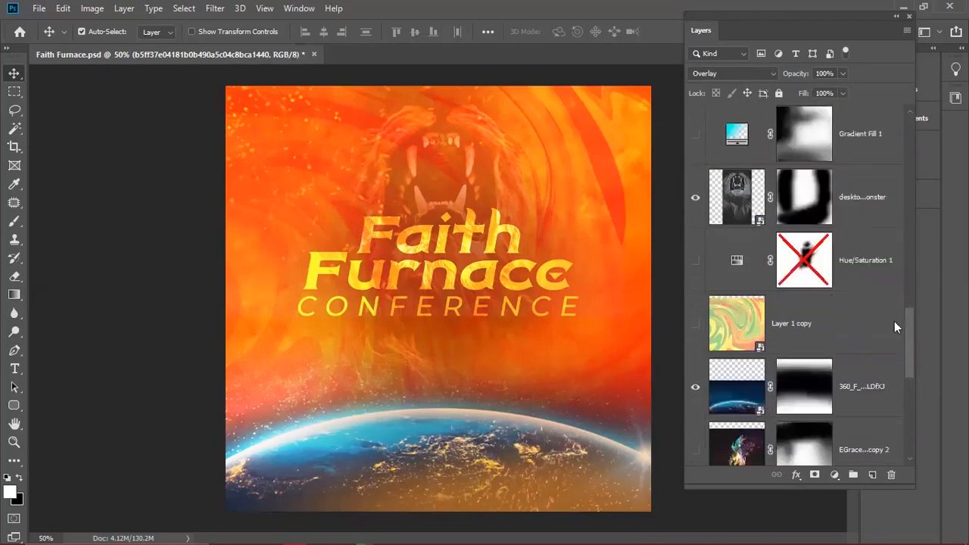
click(756, 278)
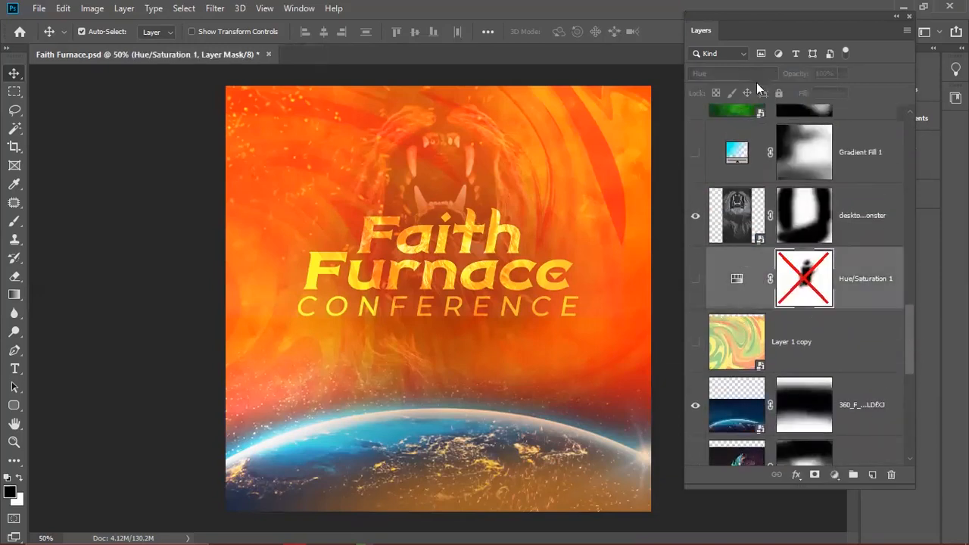
- Turn off Colorize on Hue/Saturation 1, returning hue and saturation to 0, and select the lion wallpaper layer
double_click(736, 278)
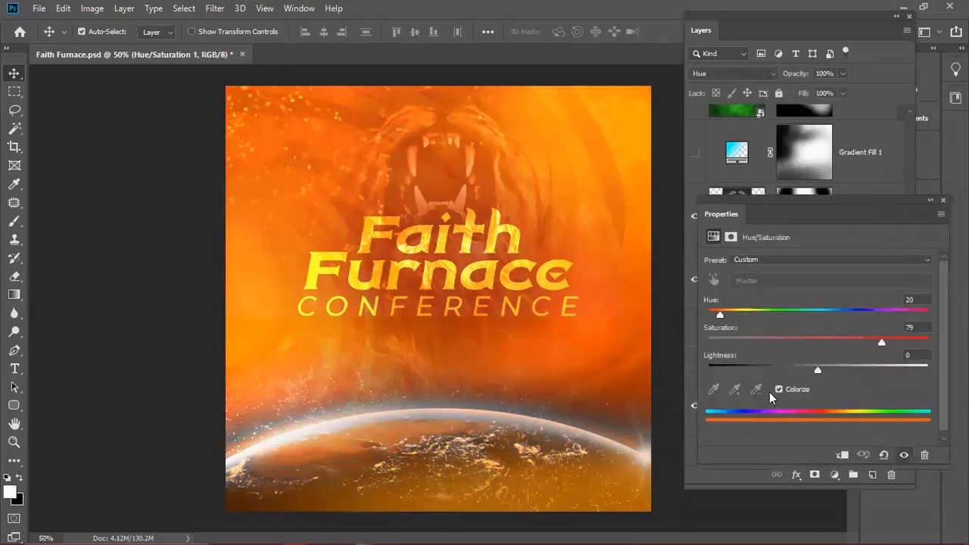
click(779, 389)
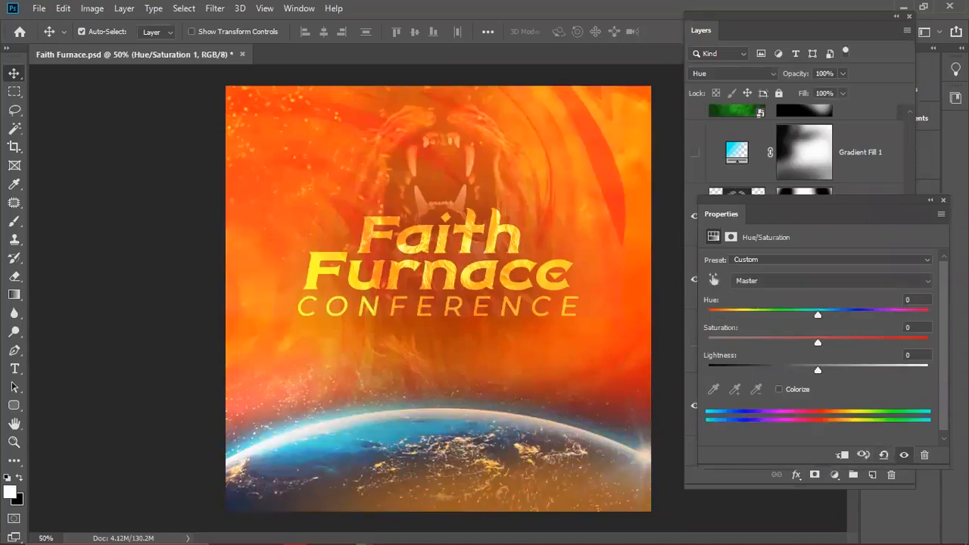
click(799, 246)
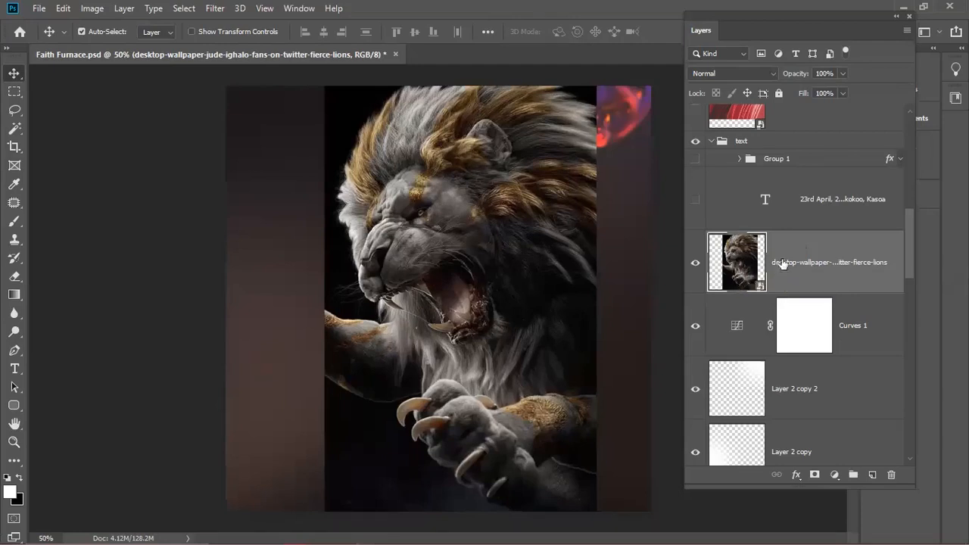
- Hide the wallpaper lion, scale the top lion image up at 100% opacity, then hide it
click(695, 263)
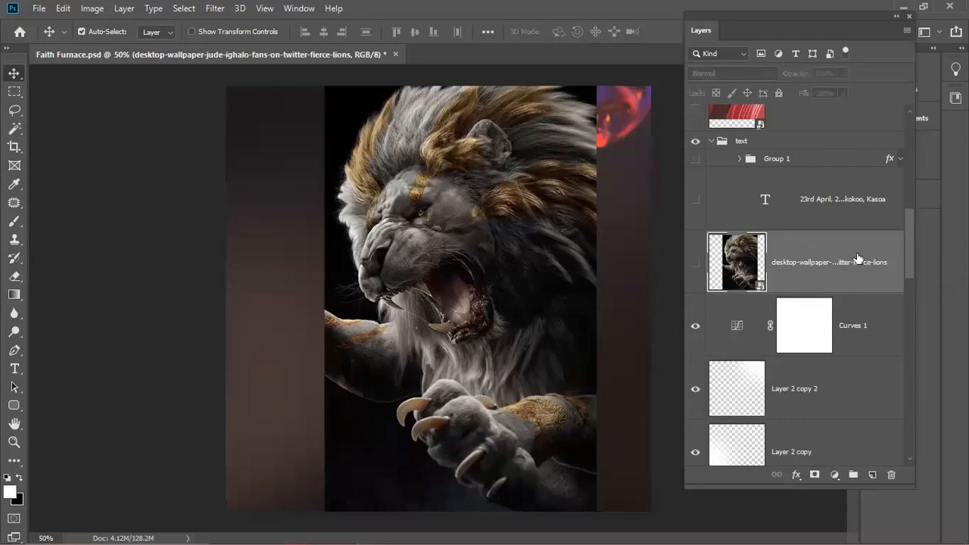
drag(909, 253, 897, 140)
click(695, 136)
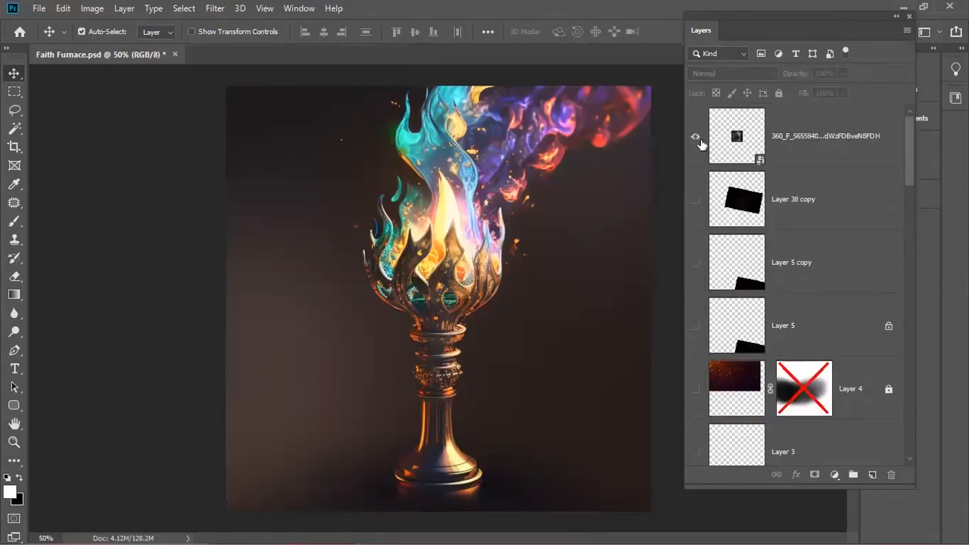
click(763, 140)
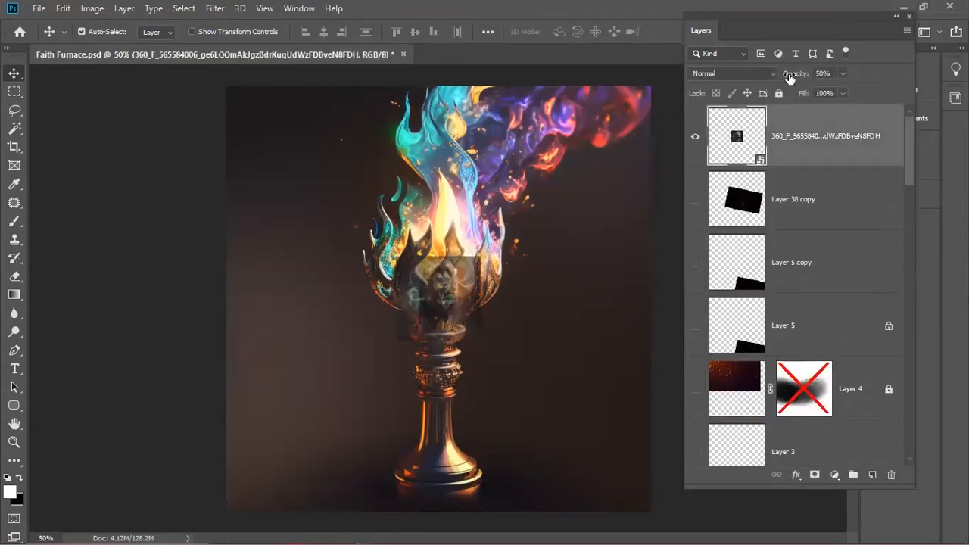
key(0)
key(ctrl+t)
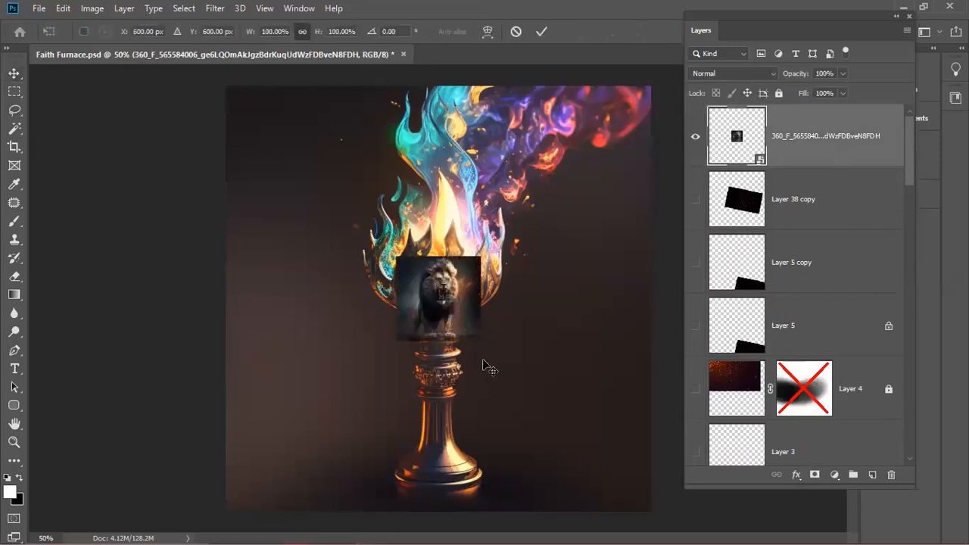
drag(519, 369, 633, 448)
key(Return)
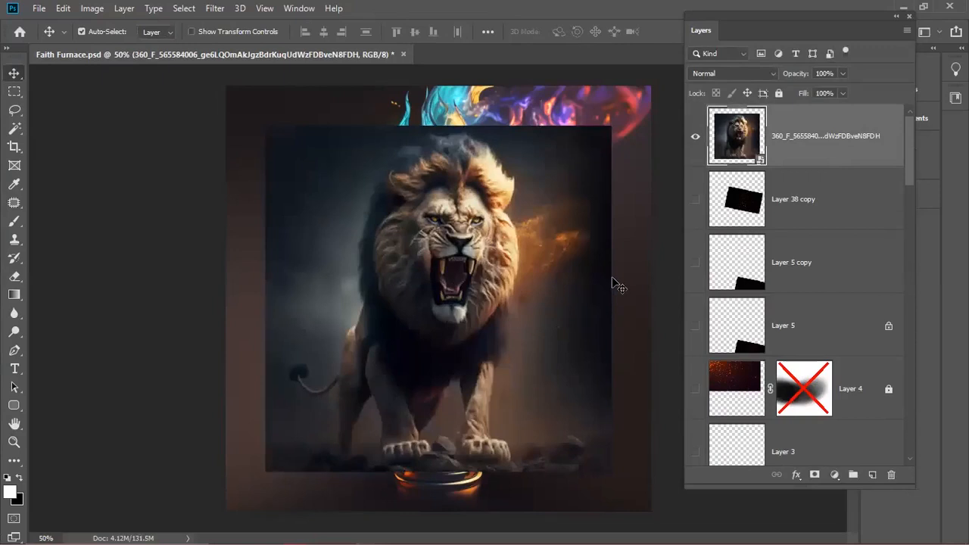
click(695, 137)
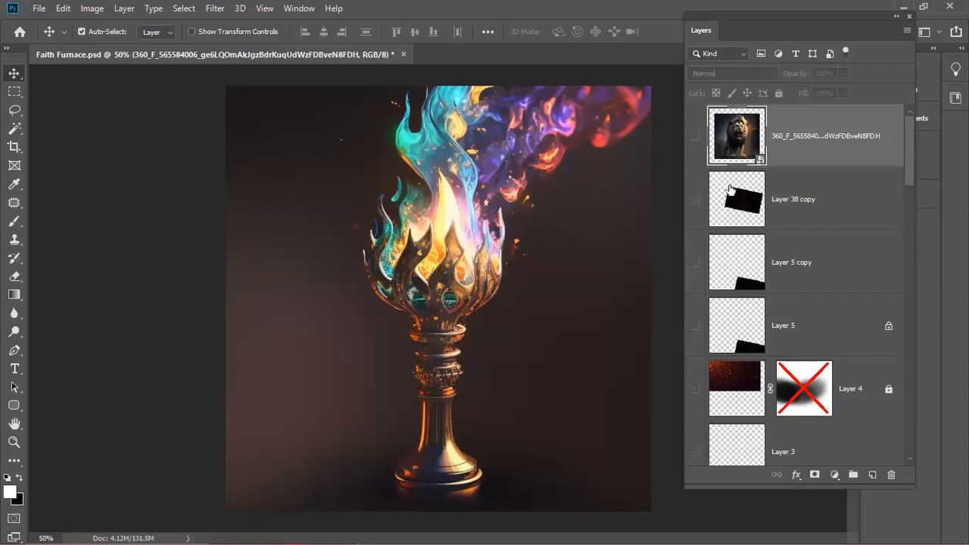
drag(908, 171, 895, 386)
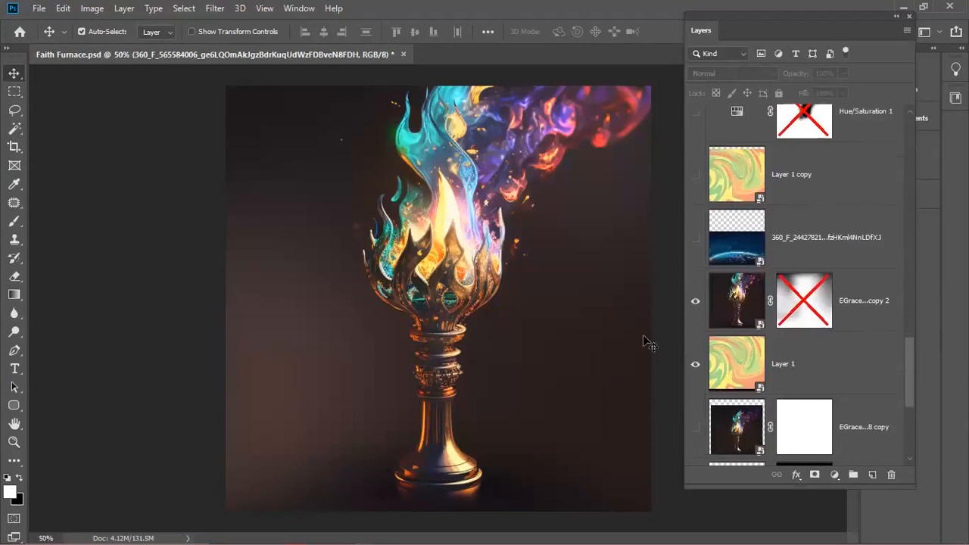
- Hide the torch, show the orange fill, and blend the swirl layer in Soft Light after trying Overlay
click(694, 300)
click(735, 366)
drag(909, 353, 909, 429)
click(694, 371)
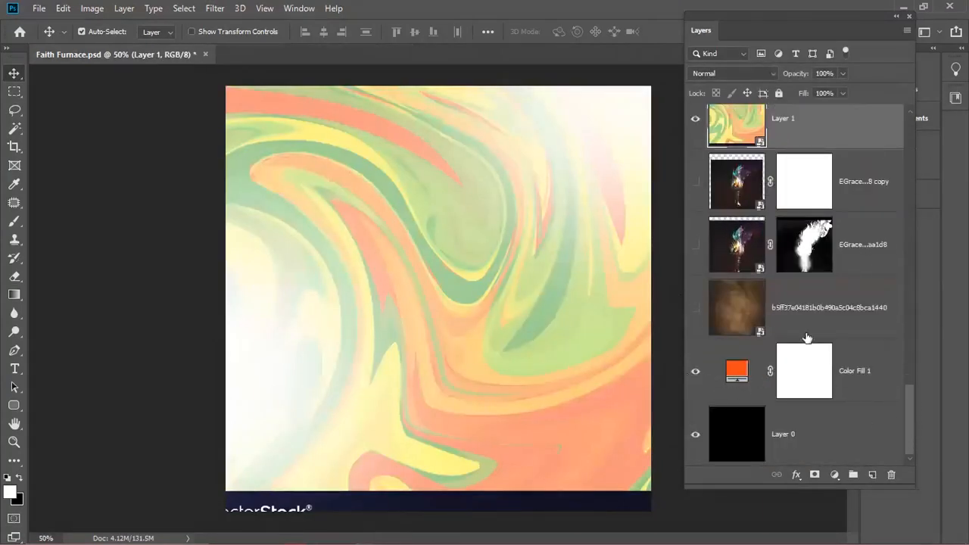
click(723, 74)
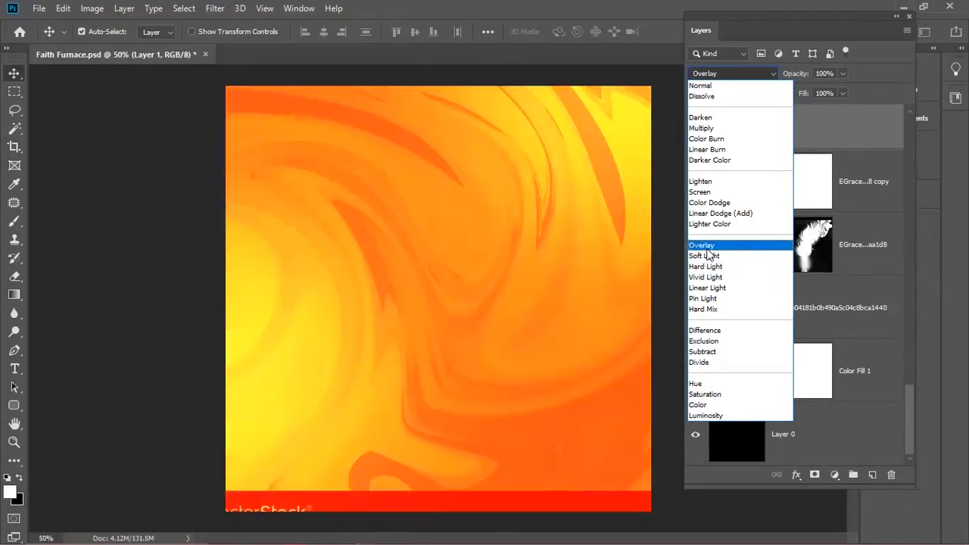
click(705, 250)
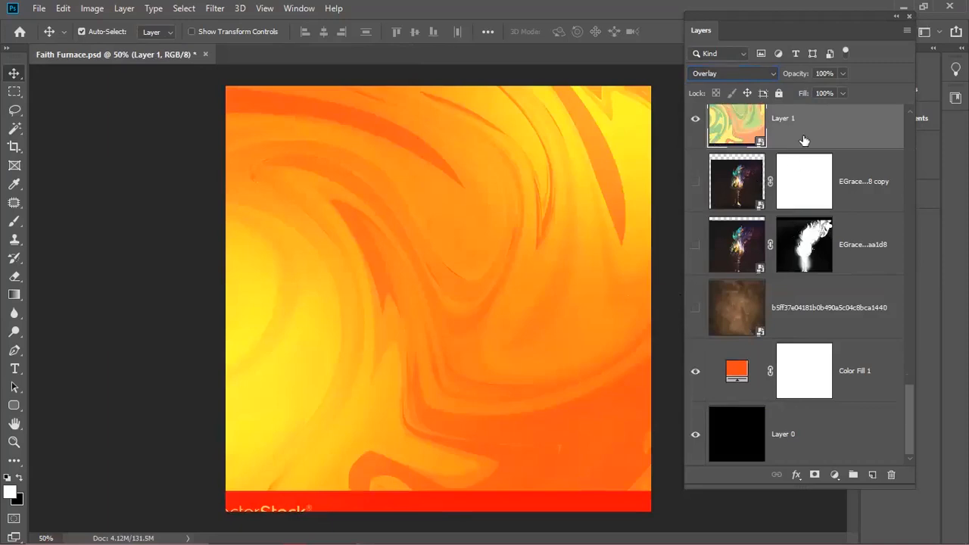
click(719, 71)
click(705, 256)
- Open the 360_F globe smart object's contents in its own document
scroll(741, 265, up, 4)
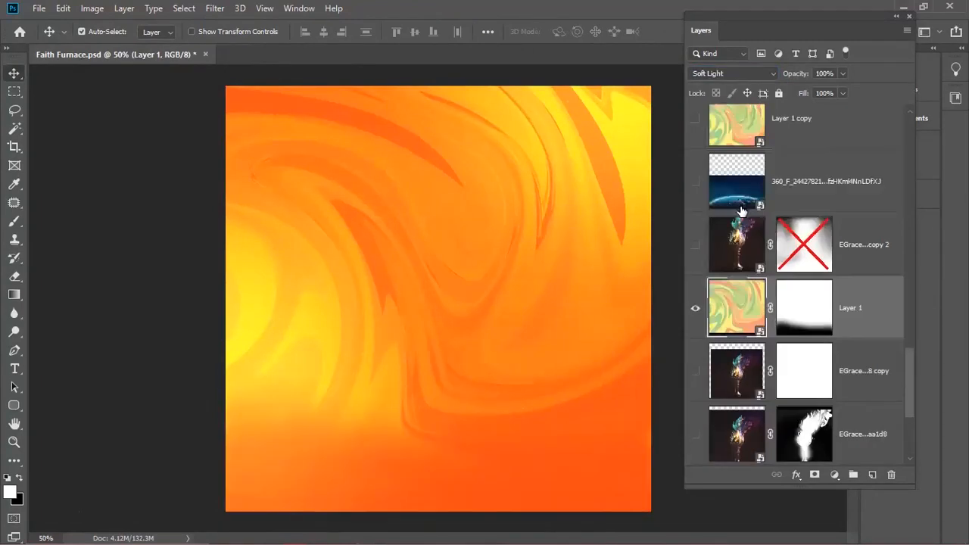
click(800, 268)
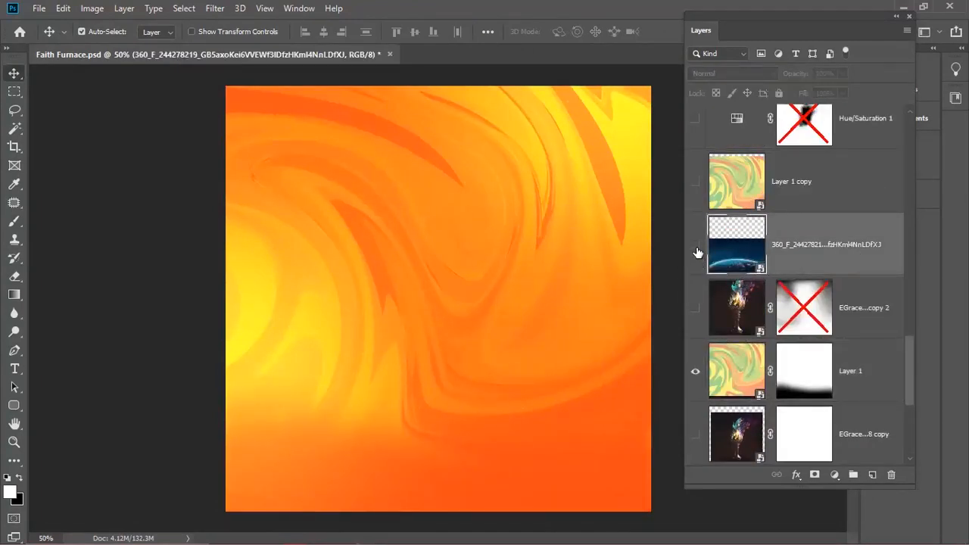
double_click(755, 269)
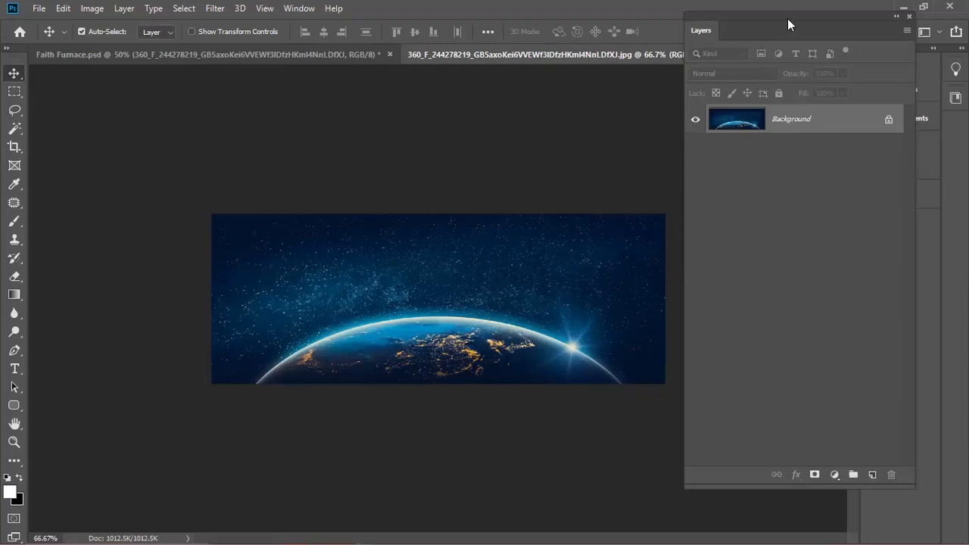
- Close the earth JPG and make the earth layer visible on the Faith Furnace flyer
drag(784, 15, 782, 94)
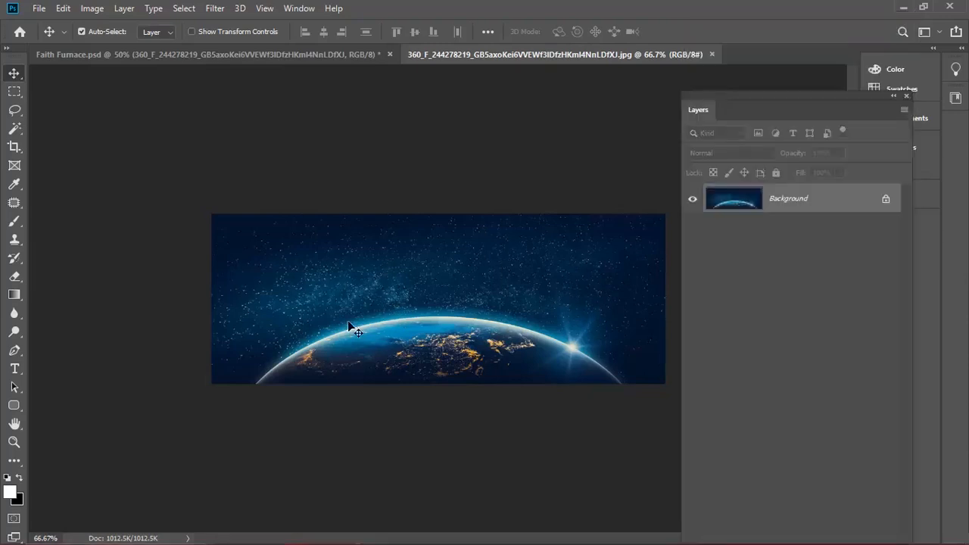
click(712, 53)
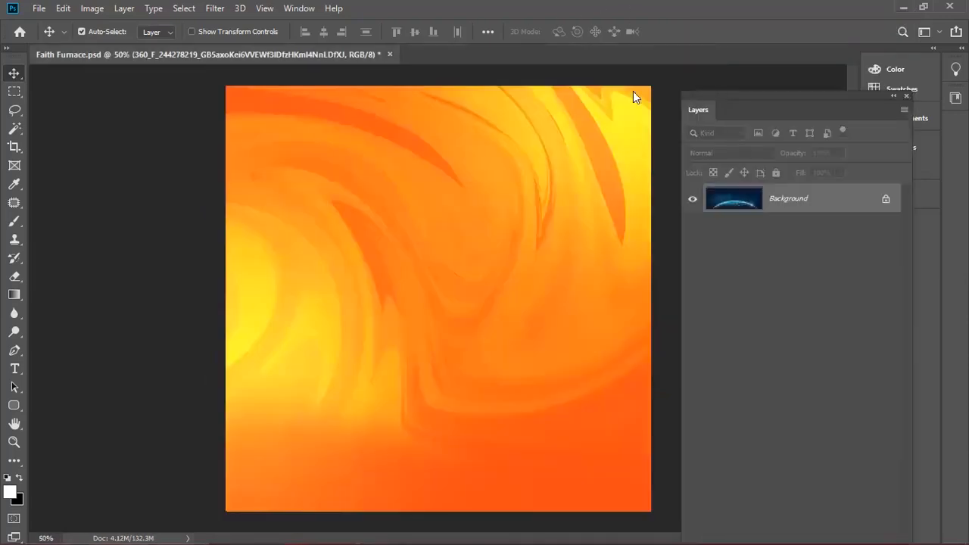
drag(841, 94, 855, 17)
click(706, 423)
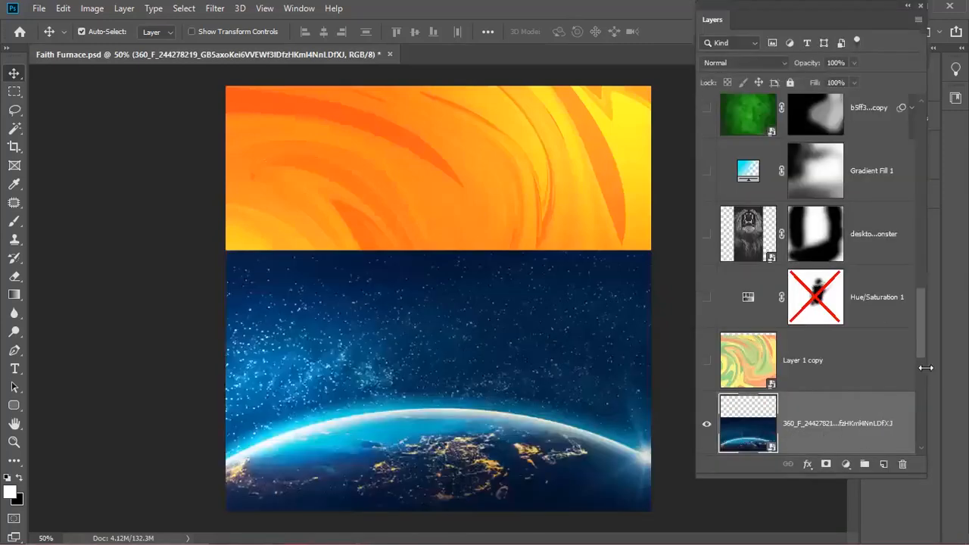
drag(920, 342, 919, 383)
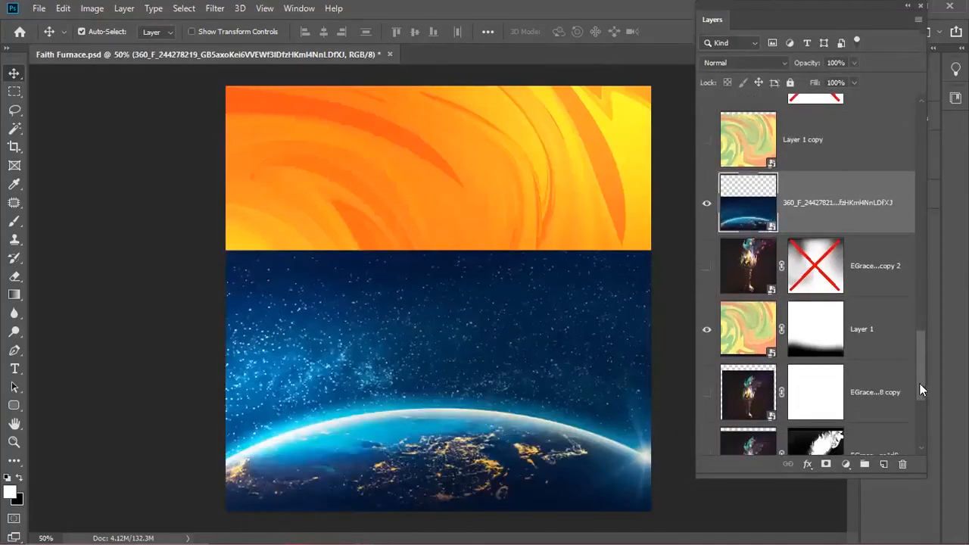
- Add a layer mask to the earth layer and paint black along the horizon seam
click(824, 466)
key(x)
key(b)
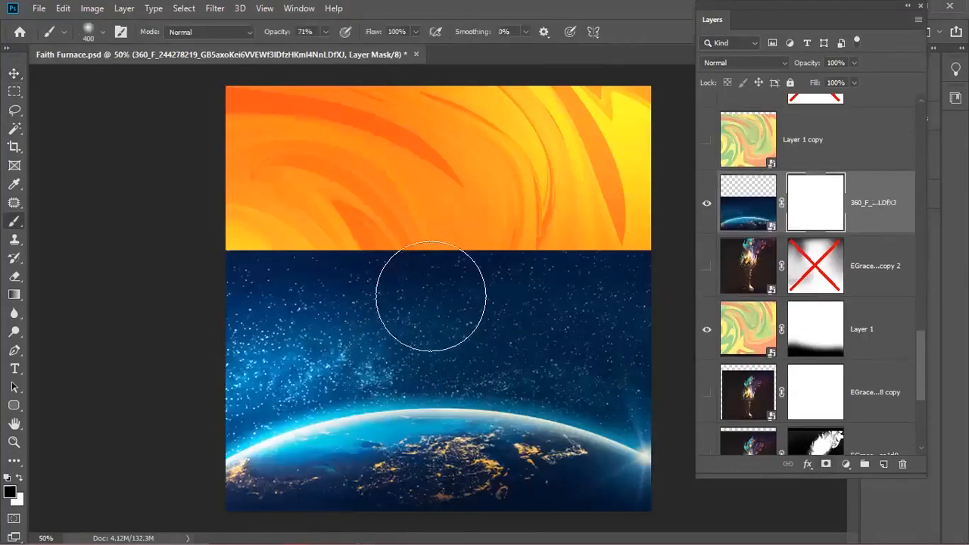
mouse_move(627, 252)
mouse_down()
mouse_move(519, 281)
mouse_move(280, 266)
mouse_up()
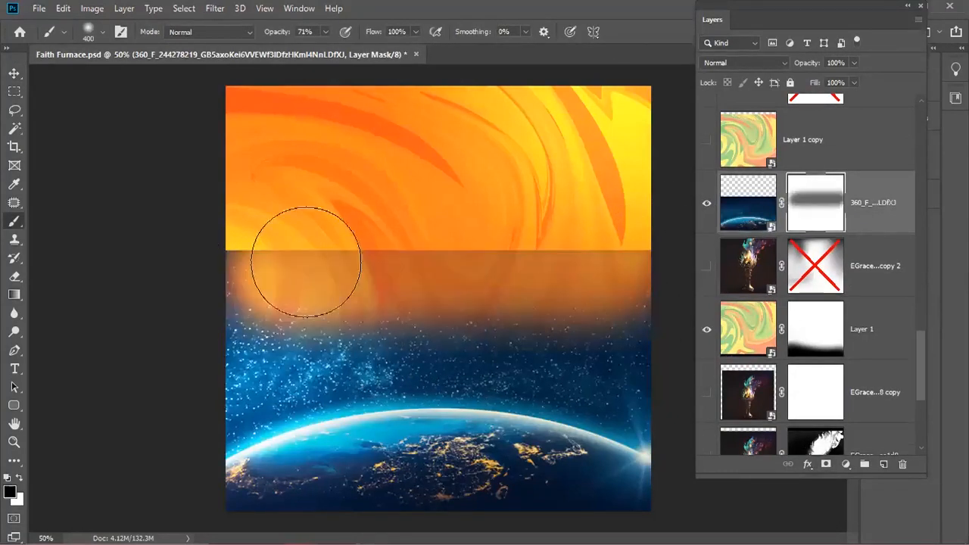
drag(579, 274, 417, 272)
drag(625, 286, 320, 248)
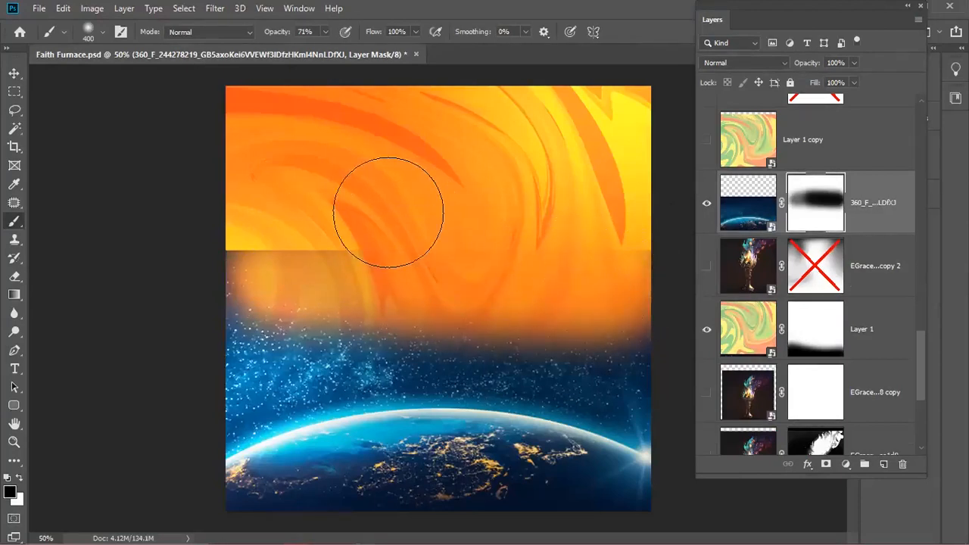
- Blend the seam softly with black at 25% and 88% brush opacity
key(2)
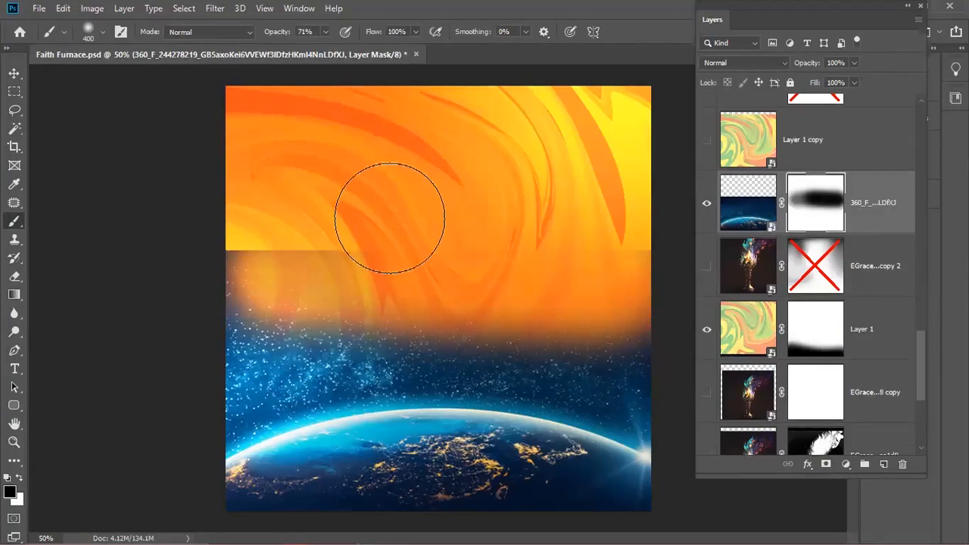
key(5)
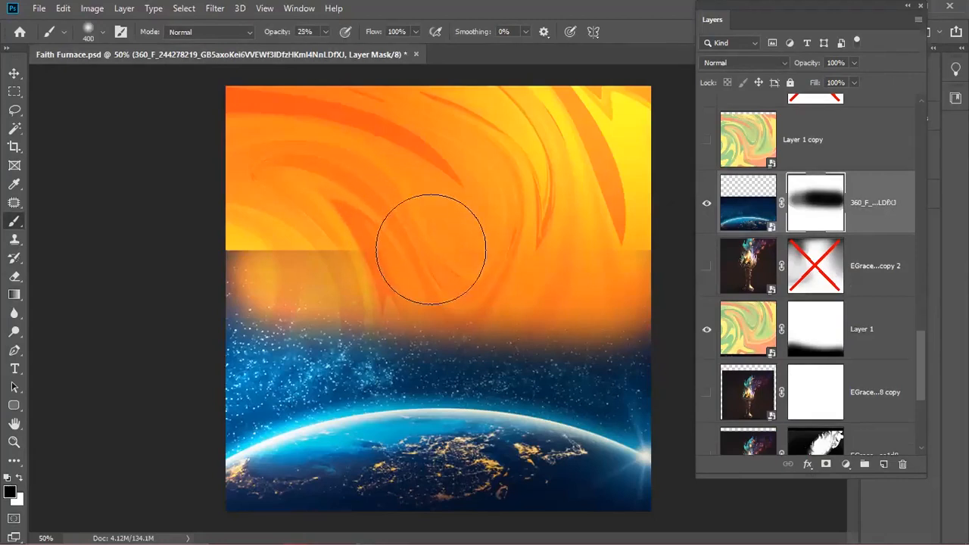
mouse_move(271, 259)
mouse_down()
mouse_move(133, 293)
mouse_move(389, 265)
mouse_move(285, 267)
mouse_move(293, 252)
mouse_move(249, 249)
mouse_up()
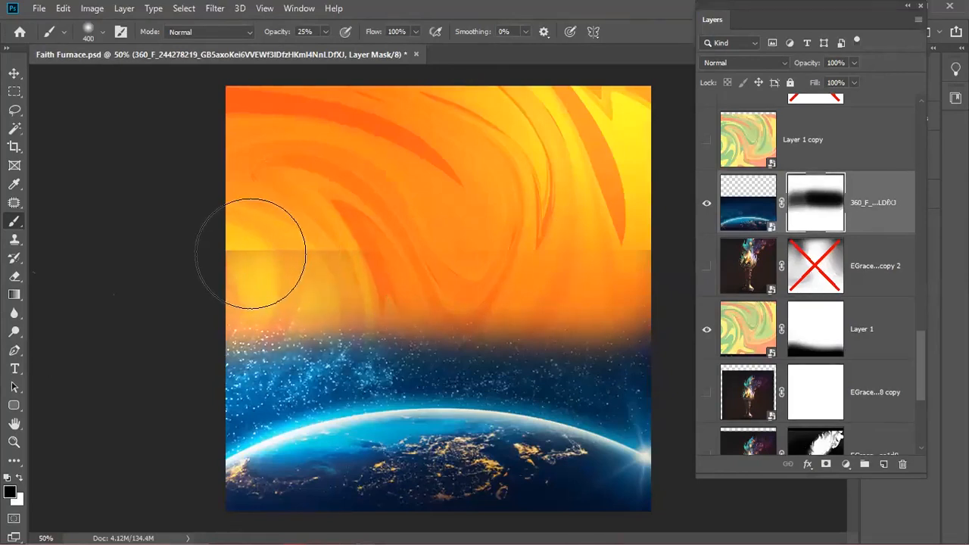
key(8)
key(8)
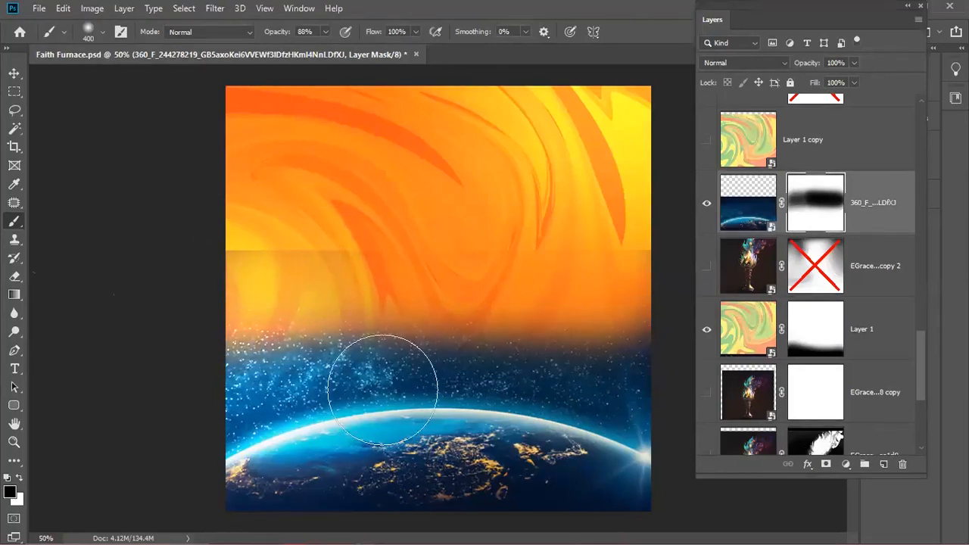
mouse_move(380, 235)
mouse_down()
mouse_move(217, 255)
mouse_move(385, 245)
mouse_move(636, 265)
mouse_up()
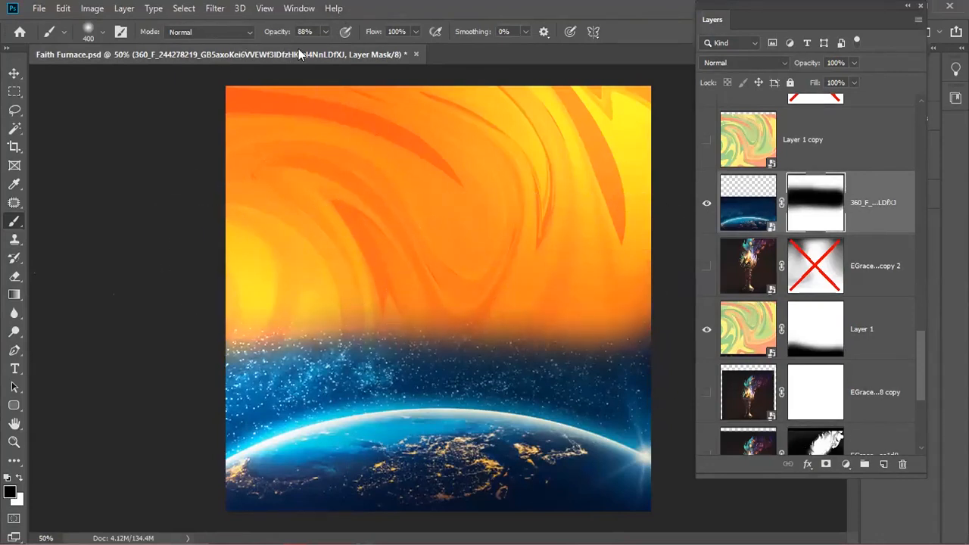
drag(562, 290, 411, 288)
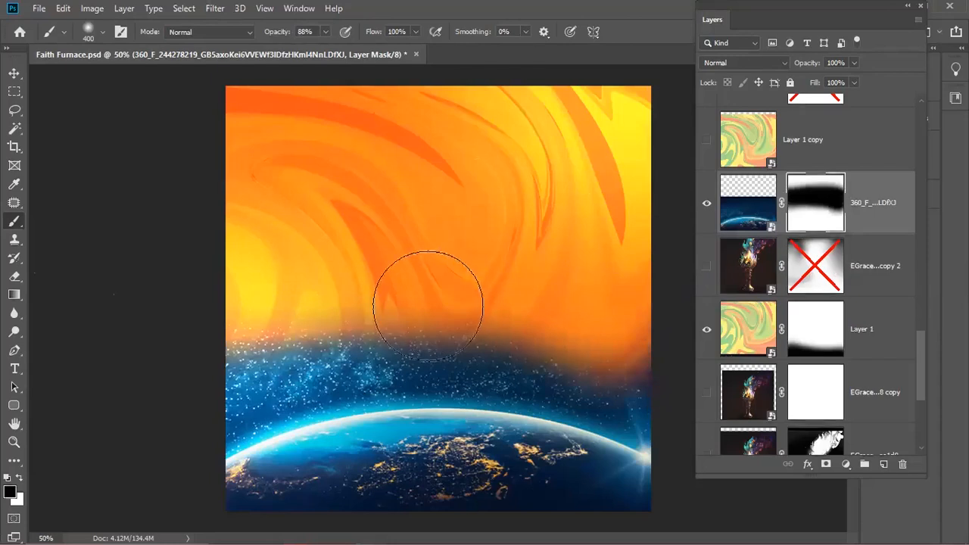
key(2)
key(5)
mouse_move(324, 357)
mouse_down()
mouse_move(264, 383)
mouse_move(278, 382)
mouse_move(310, 367)
mouse_move(143, 417)
mouse_move(346, 349)
mouse_move(557, 339)
mouse_move(429, 361)
mouse_move(569, 385)
mouse_move(483, 355)
mouse_move(663, 384)
mouse_move(552, 376)
mouse_move(702, 401)
mouse_move(358, 365)
mouse_move(81, 404)
mouse_move(444, 351)
mouse_move(664, 401)
mouse_up()
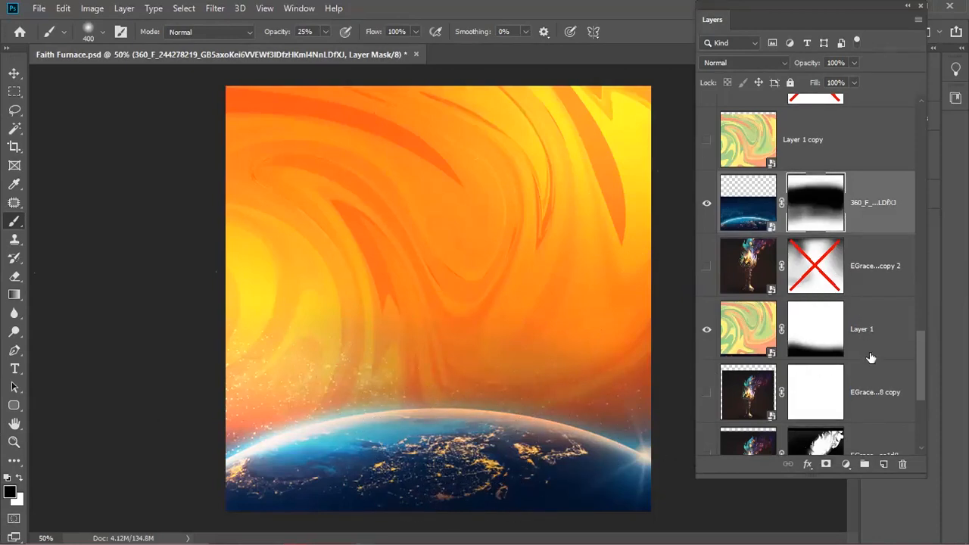
drag(920, 373, 923, 369)
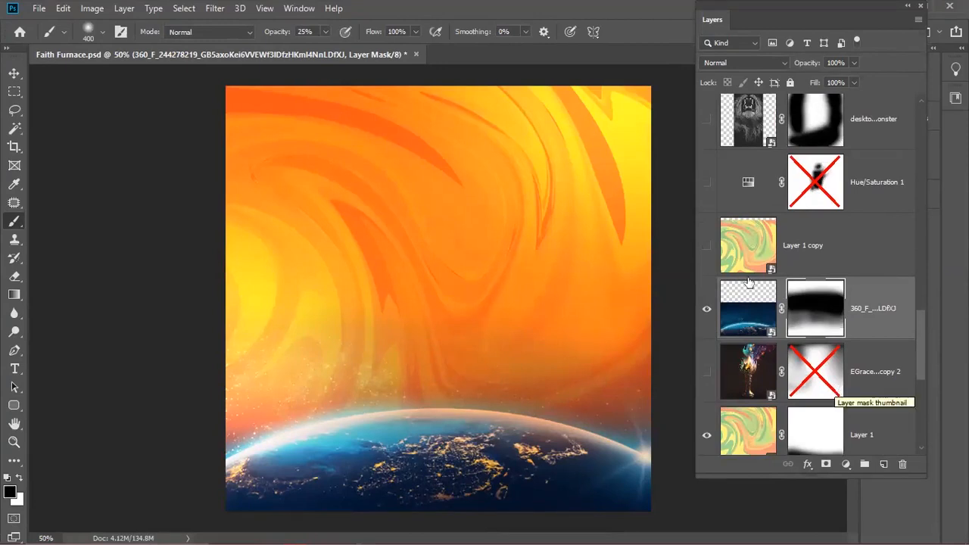
drag(804, 6, 771, 6)
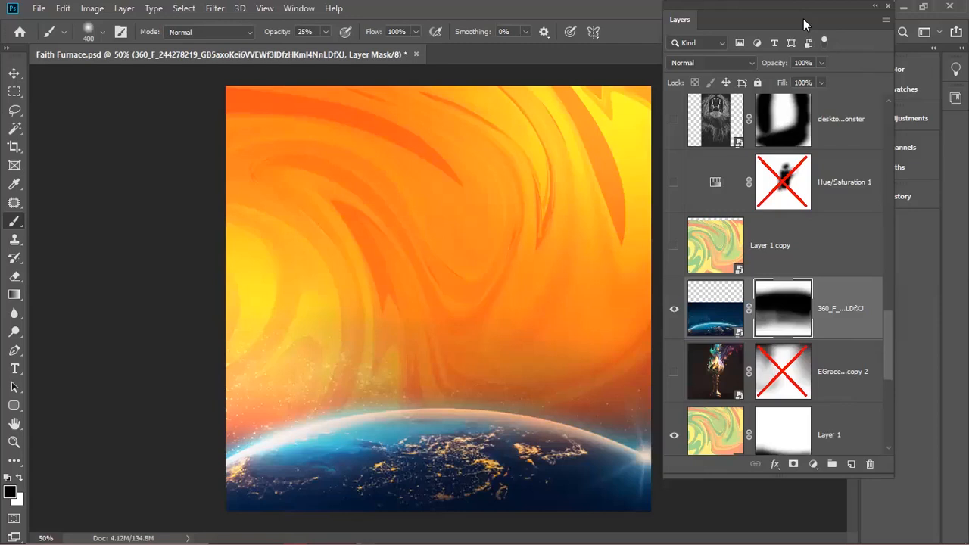
- Select Hue/Saturation 1 and target its adjustment rather than its mask
click(711, 186)
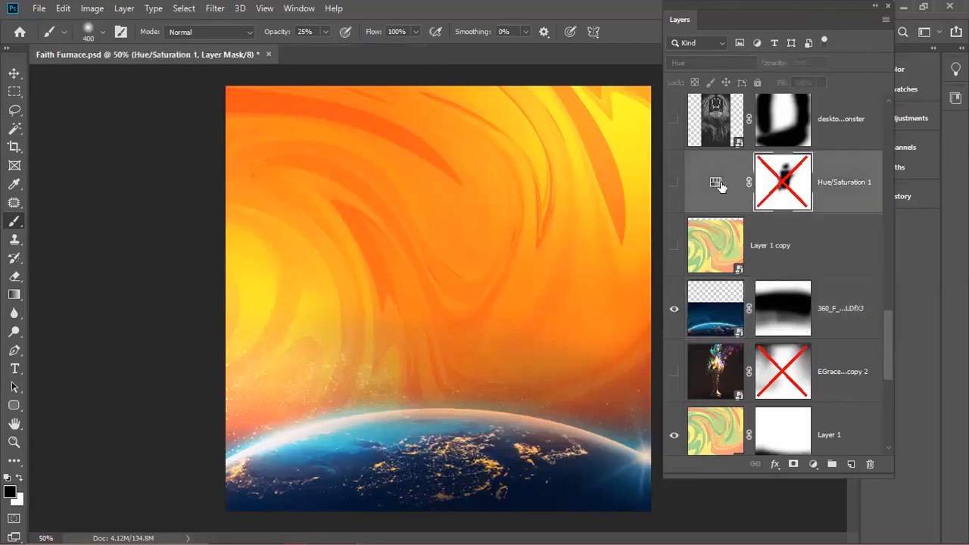
drag(792, 6, 631, 16)
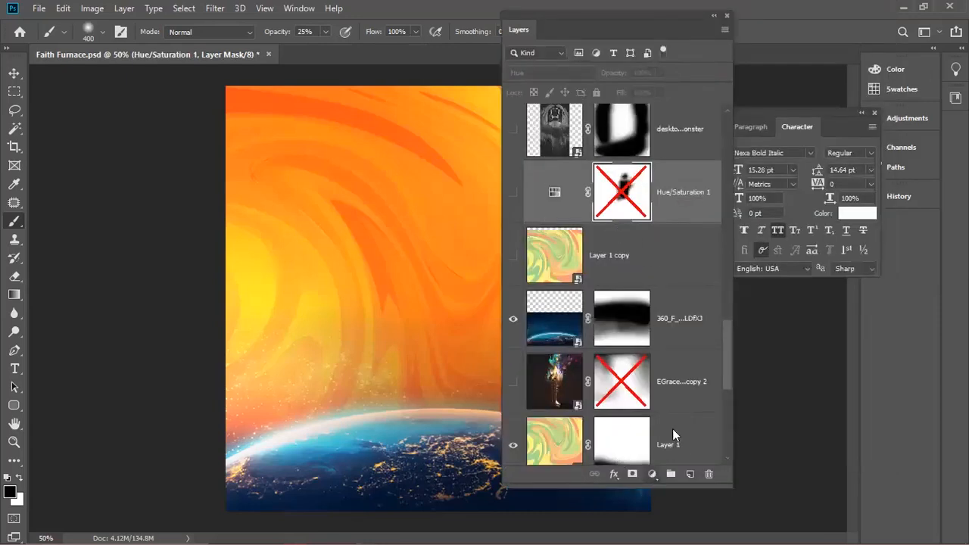
click(653, 473)
click(653, 483)
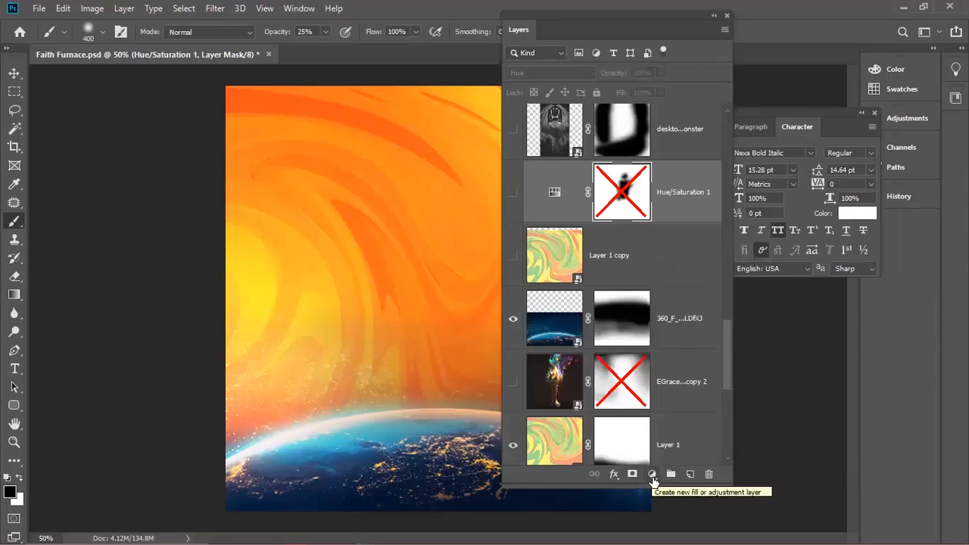
drag(803, 110, 886, 147)
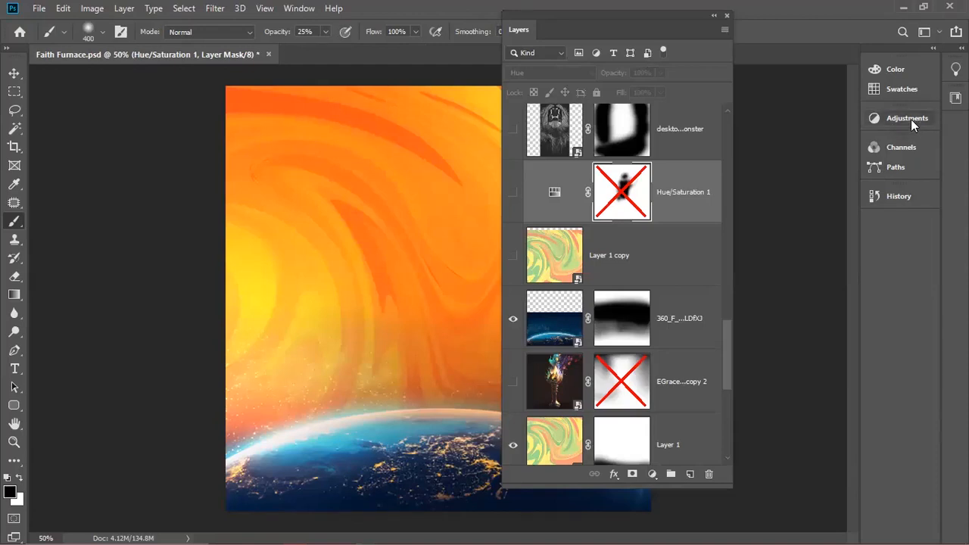
click(910, 119)
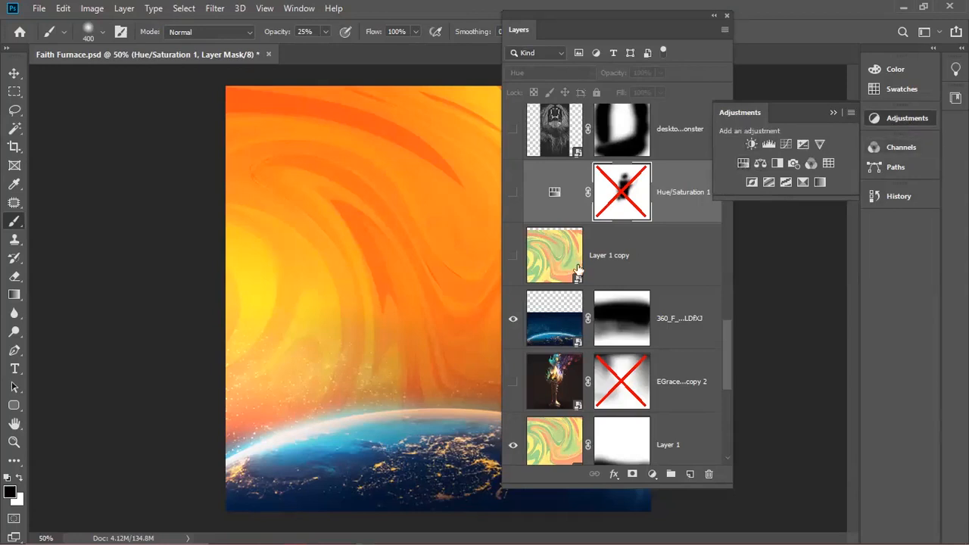
click(554, 192)
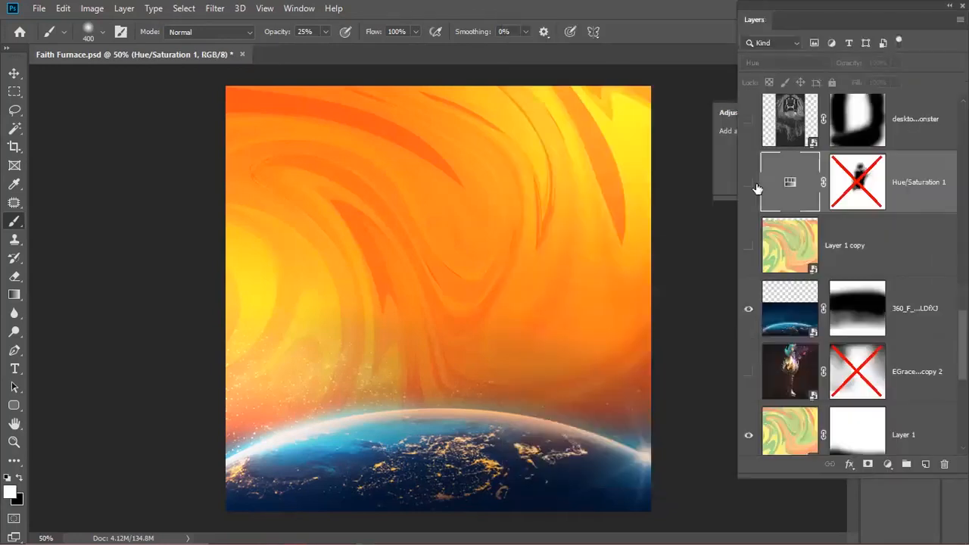
- Turn Hue/Saturation 1 on, toggle it to compare the flyer, and open its settings
click(748, 182)
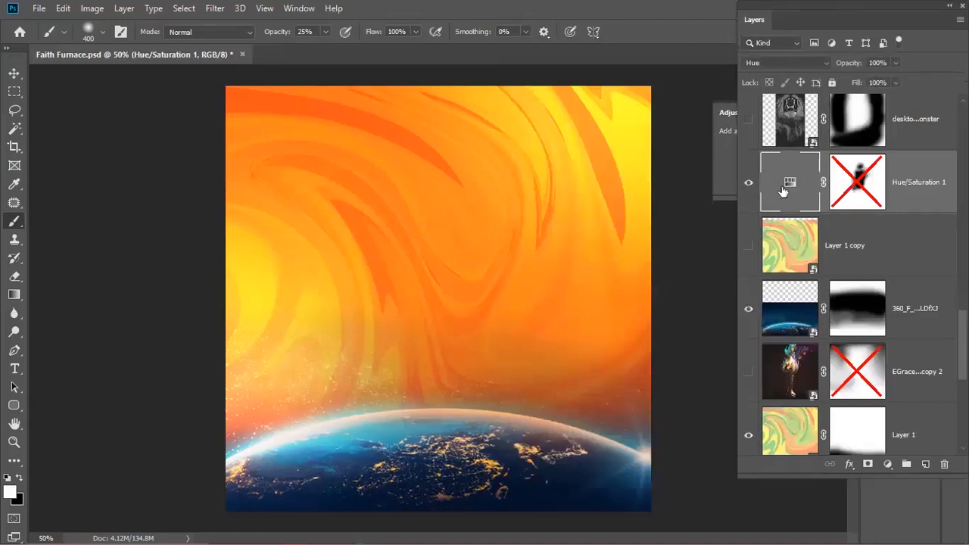
drag(827, 6, 679, 15)
click(601, 190)
click(602, 191)
click(601, 192)
click(602, 193)
click(602, 193)
double_click(643, 191)
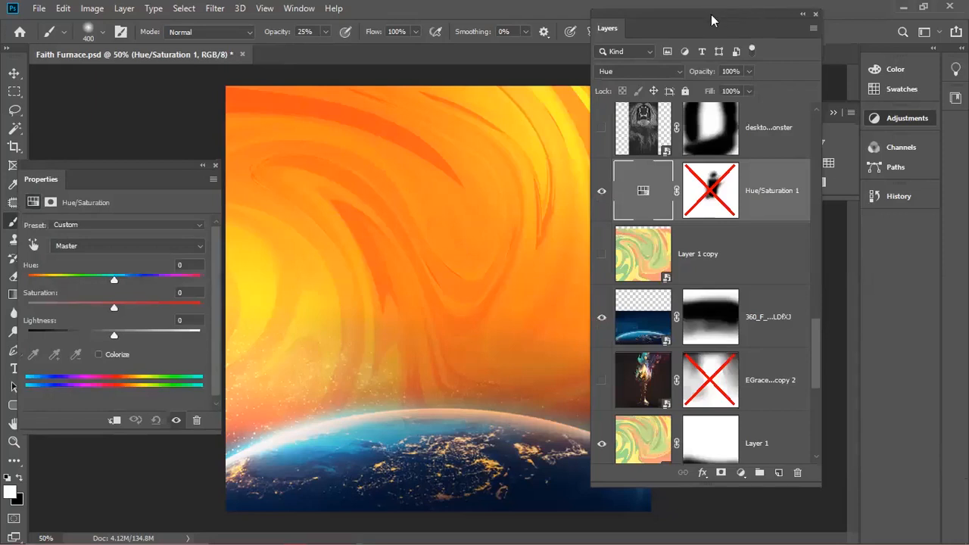
- Delete the layer mask from Hue/Saturation 1
drag(710, 18, 832, 17)
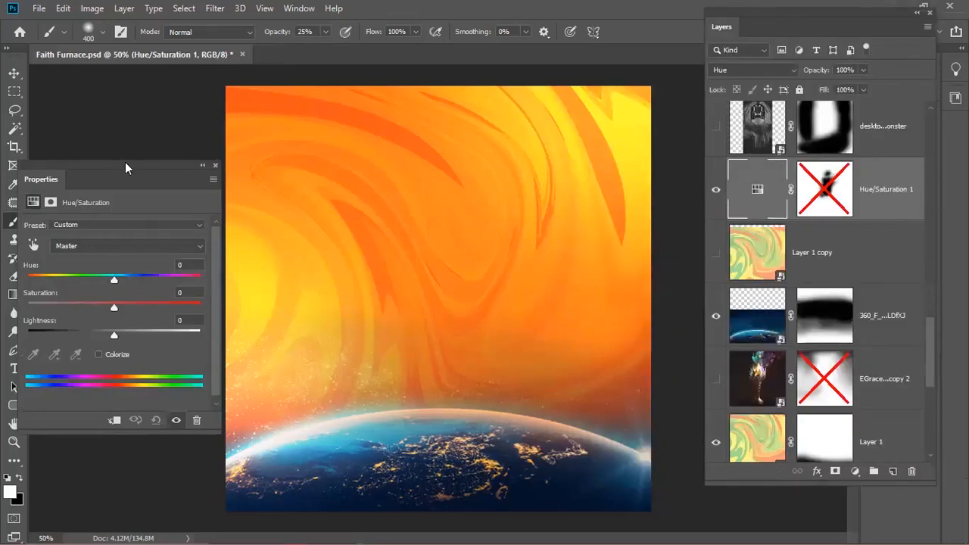
drag(120, 161, 125, 157)
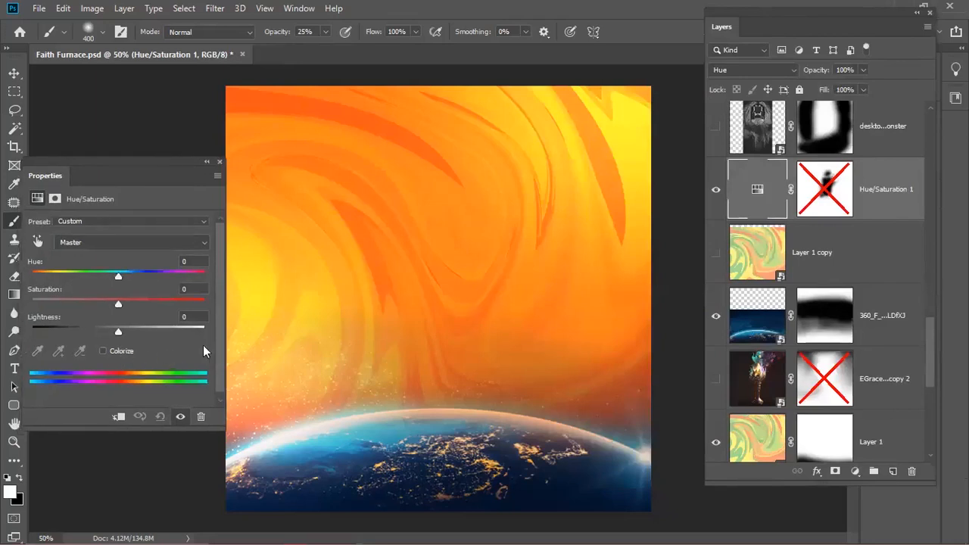
right_click(826, 191)
click(836, 214)
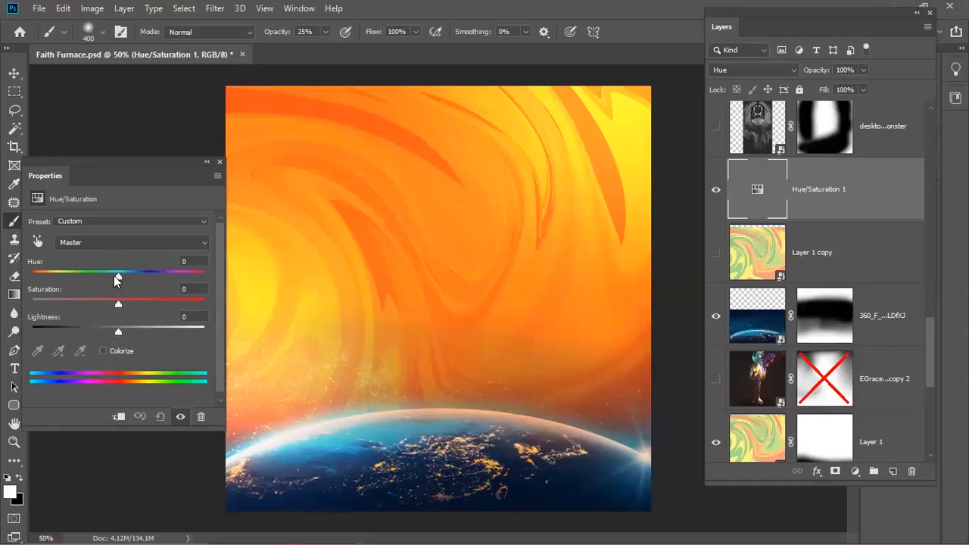
- Colorize Hue/Saturation 1 to a single orange tint and select the 360_F planet layer
mouse_move(117, 282)
mouse_down()
mouse_move(200, 275)
mouse_move(87, 287)
mouse_move(113, 288)
mouse_move(102, 289)
mouse_up()
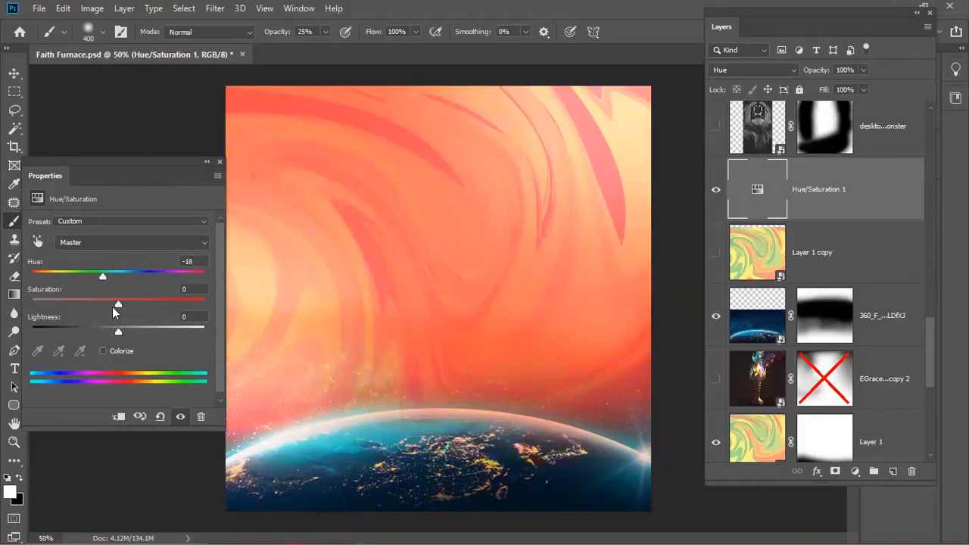
click(107, 350)
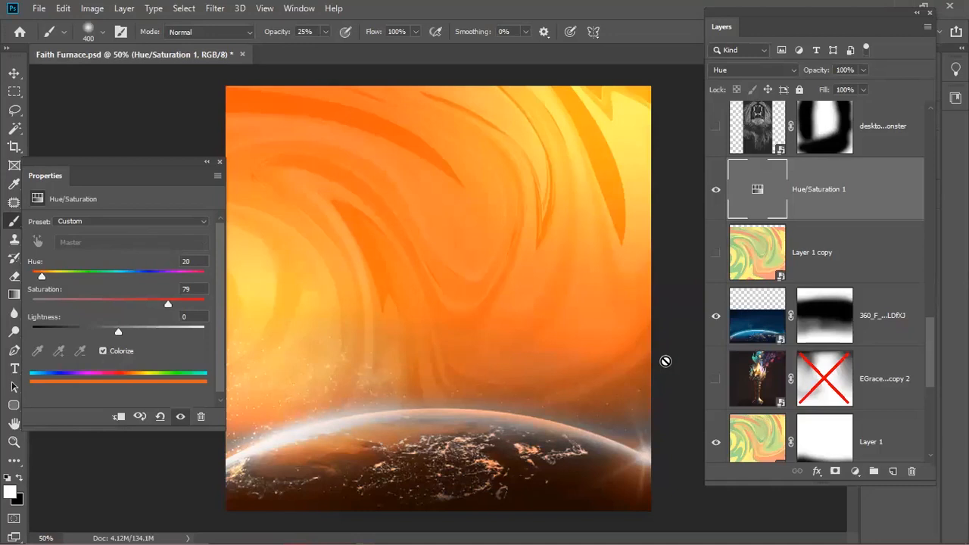
click(741, 328)
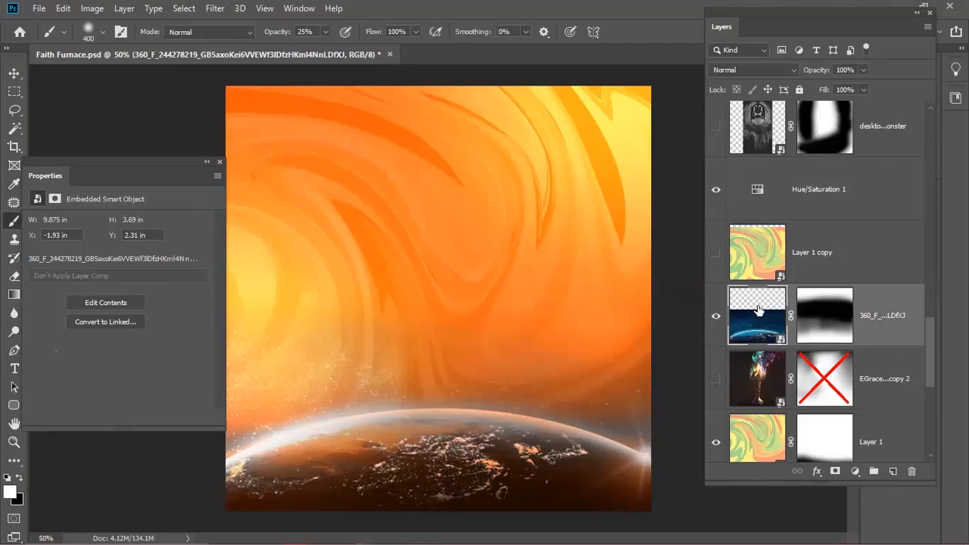
- Apply a Hue/Saturation smart filter with Hue -44 to turn the planet teal
key(ctrl+u)
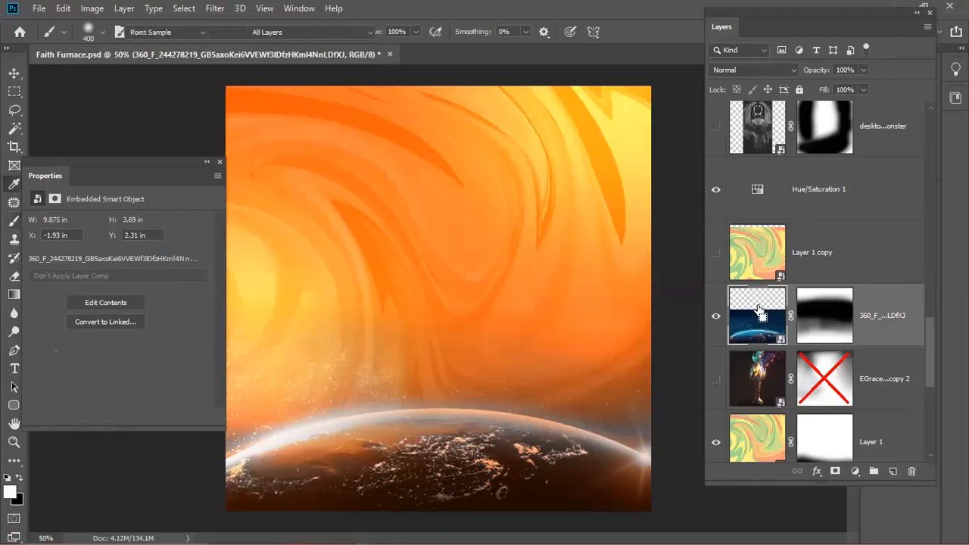
drag(634, 136, 323, 133)
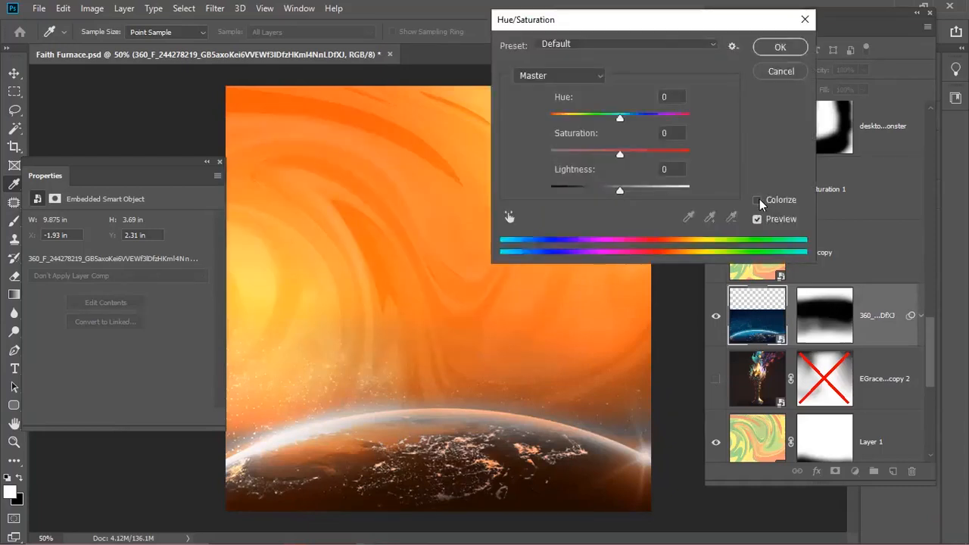
drag(622, 118, 590, 124)
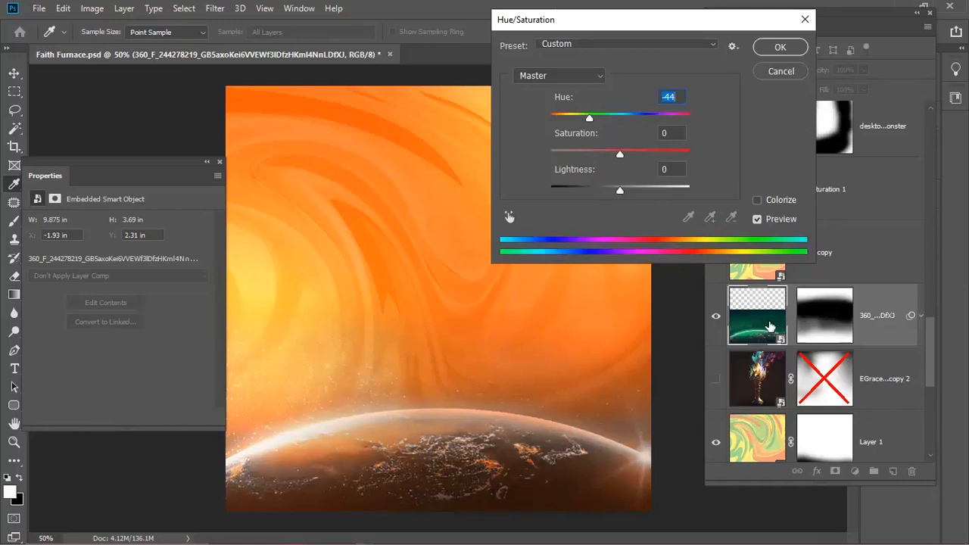
click(789, 51)
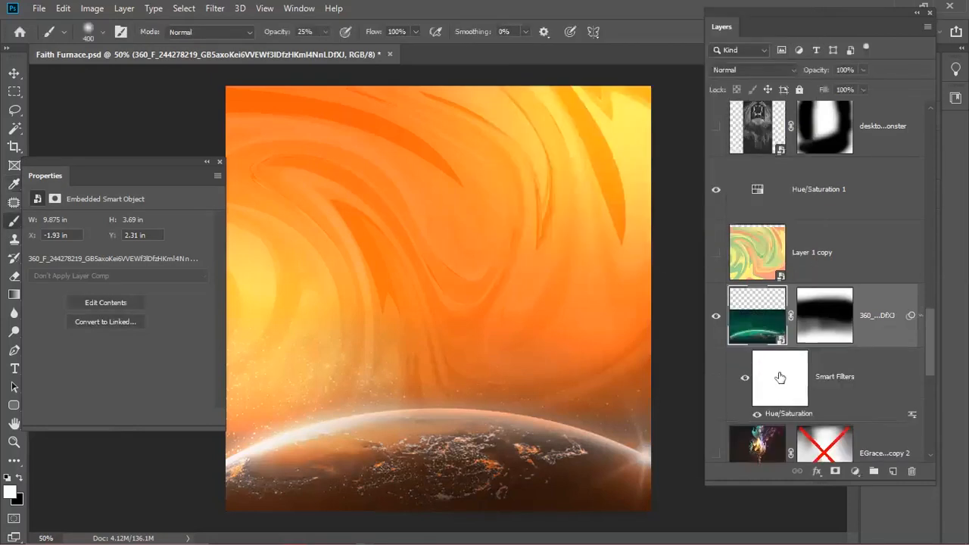
double_click(768, 416)
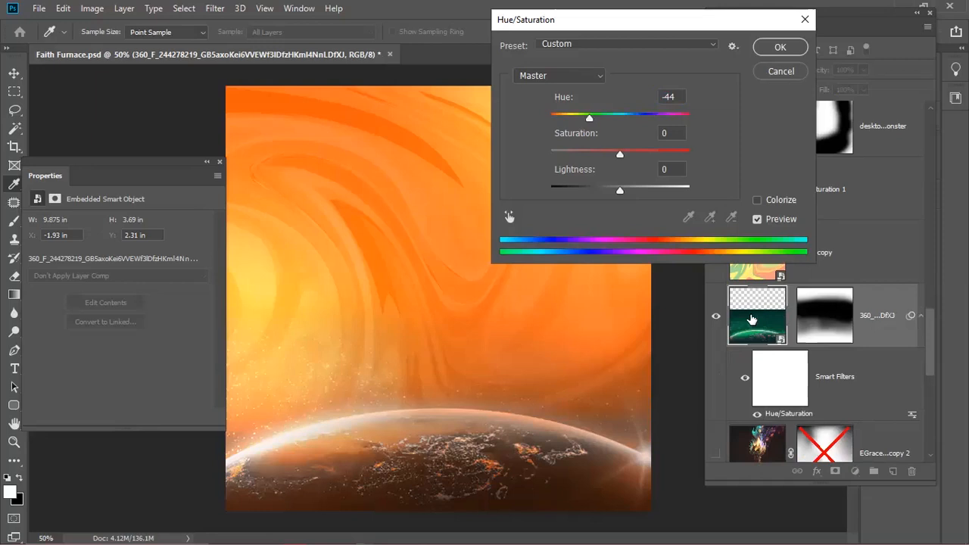
click(780, 71)
click(793, 199)
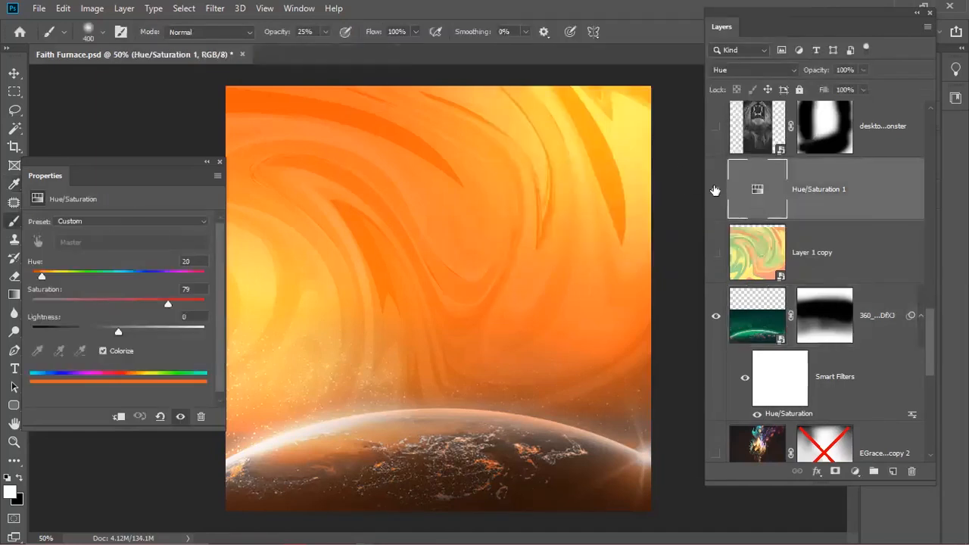
- Hide the Hue/Saturation 1 colourise adjustment and scroll to the bottom of the layers
click(714, 193)
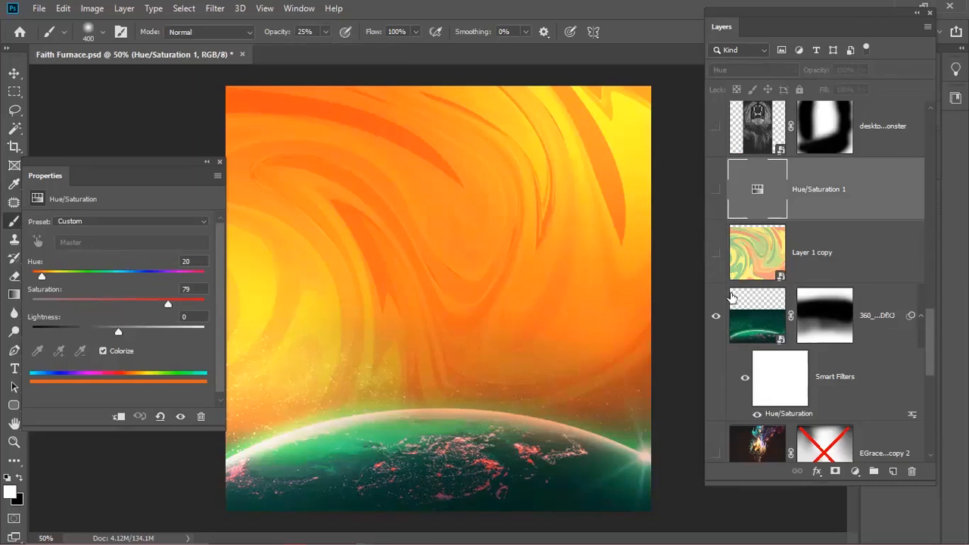
scroll(930, 361, down, 6)
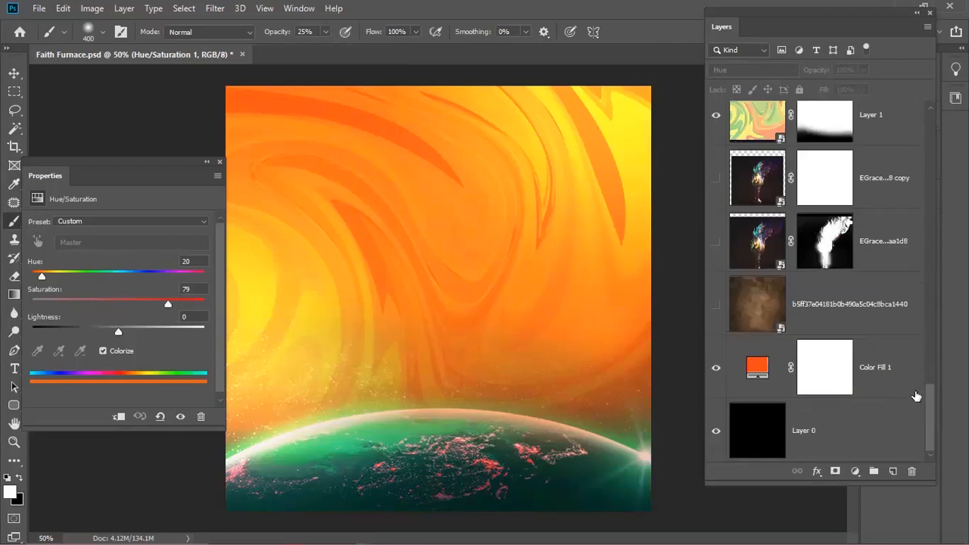
- Add a white Solid Color fill, hide Color Fill 1, then delete the white Color Fill 2
click(877, 379)
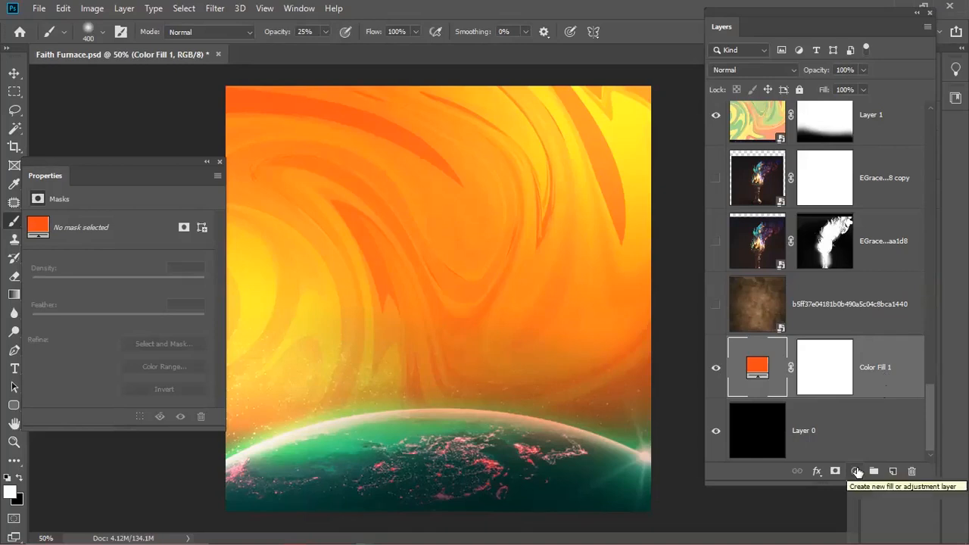
click(824, 386)
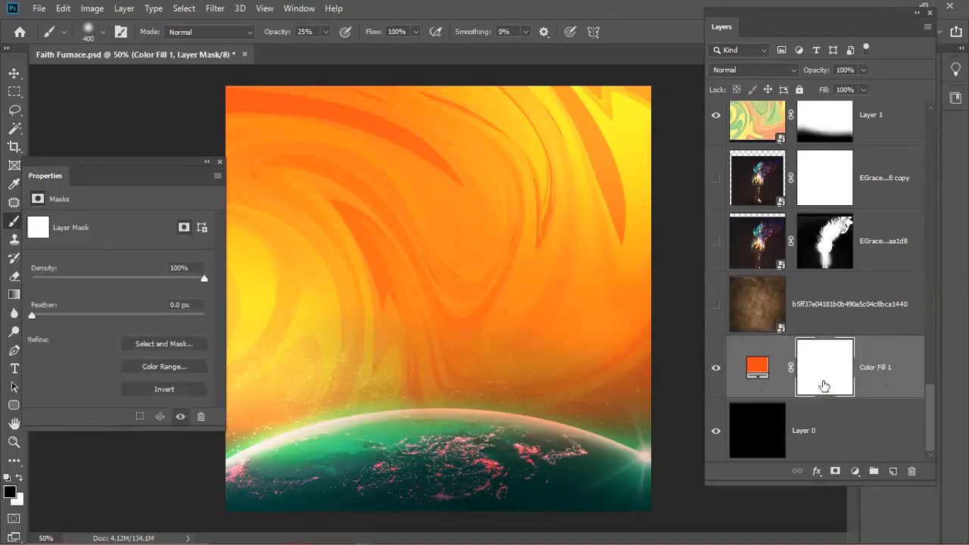
click(854, 473)
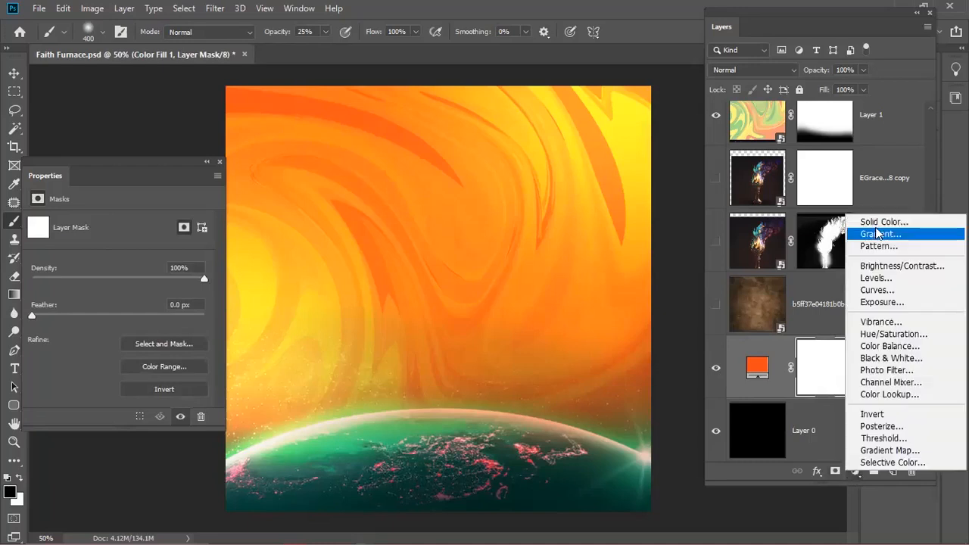
click(878, 221)
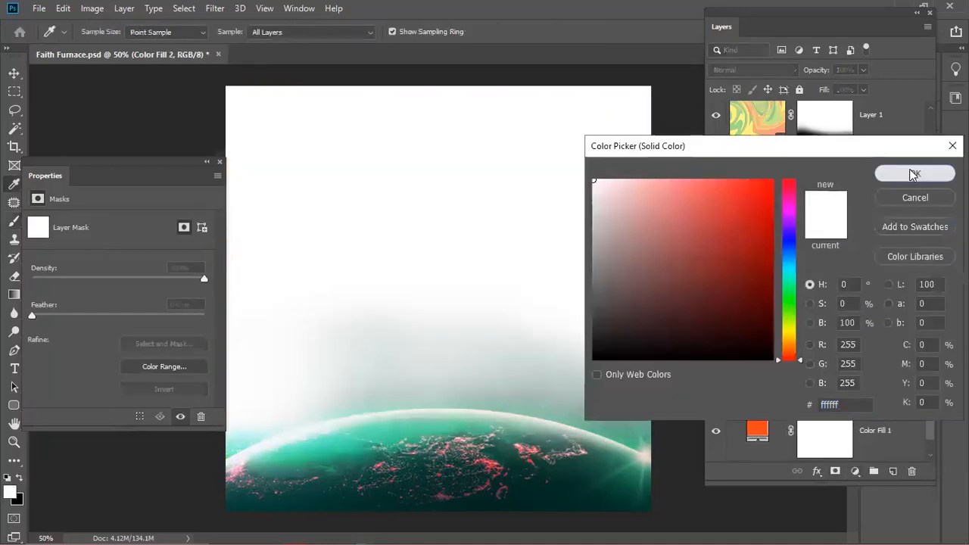
click(911, 171)
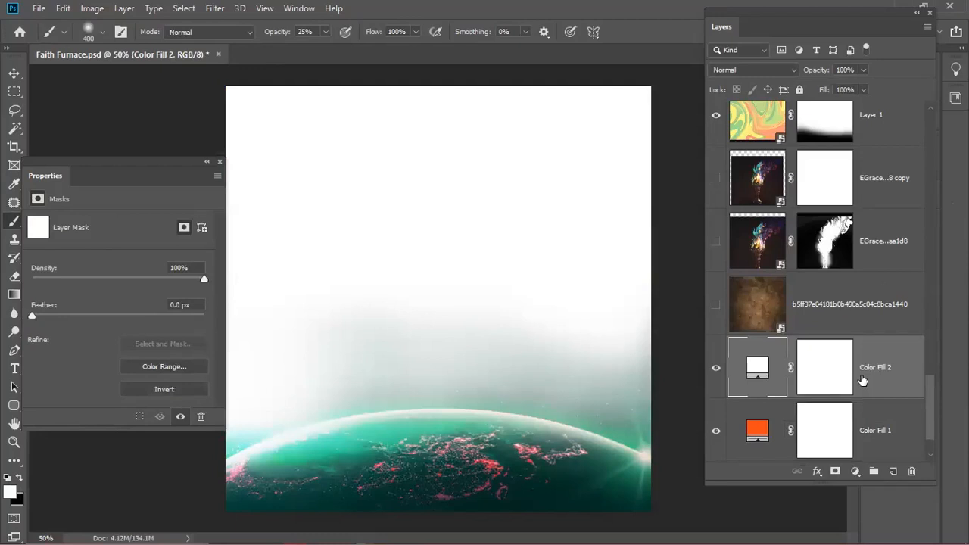
click(715, 431)
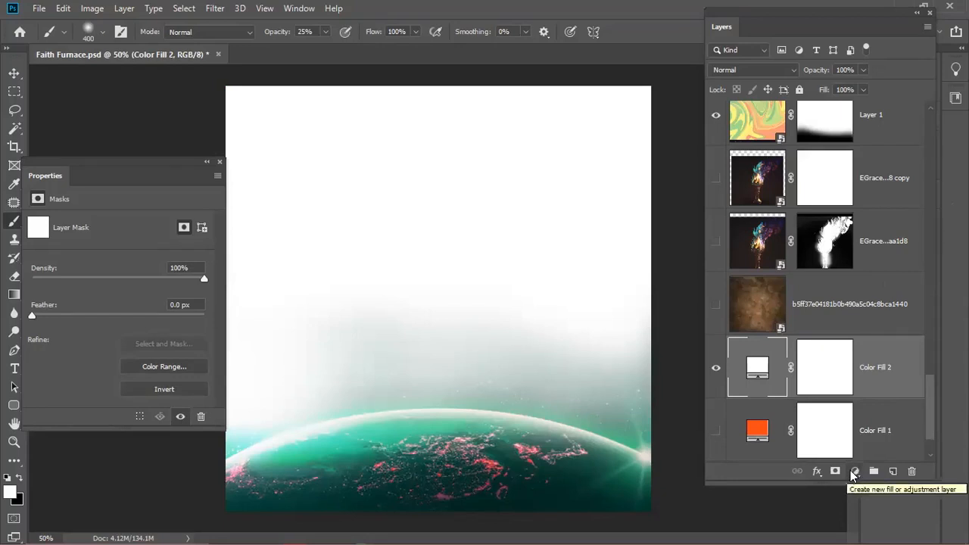
key(Delete)
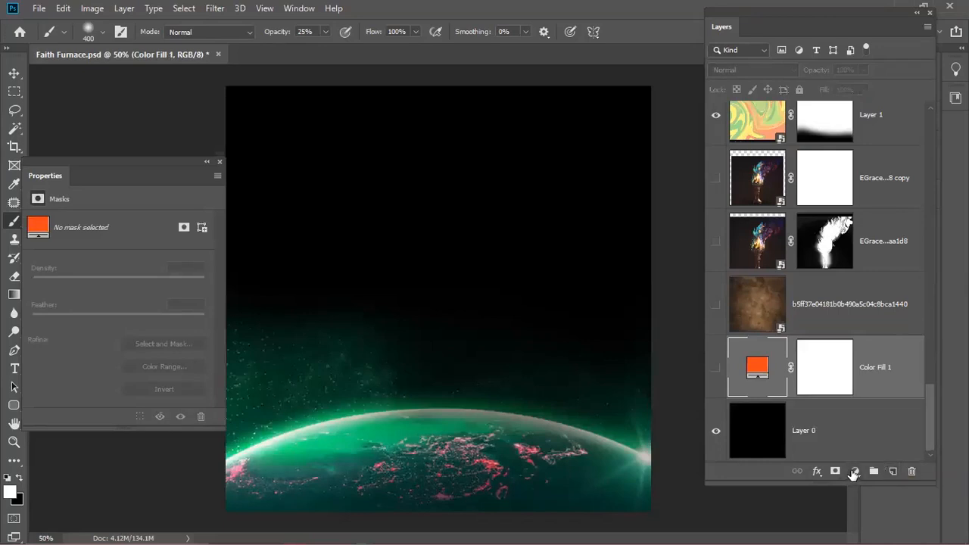
- Start another Solid Color fill layer and cancel it
click(855, 470)
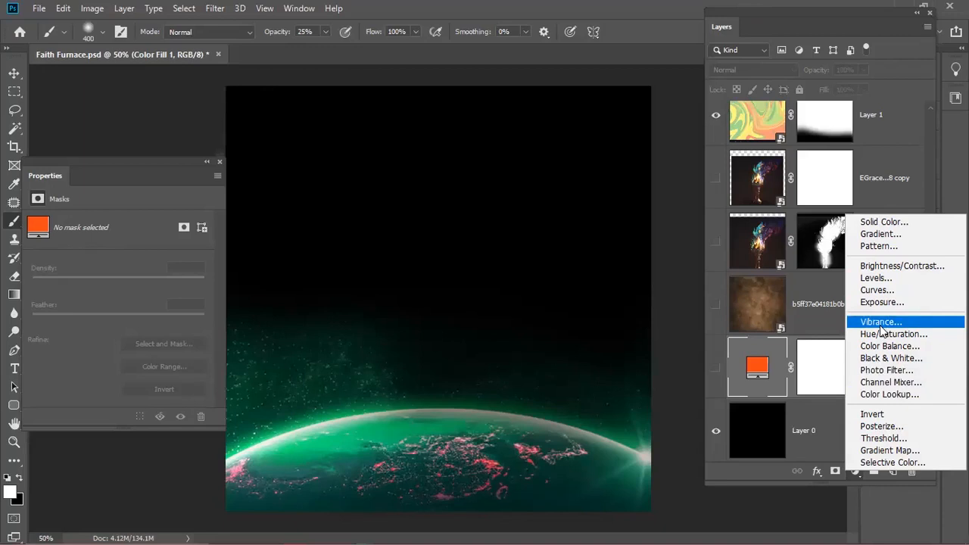
click(877, 224)
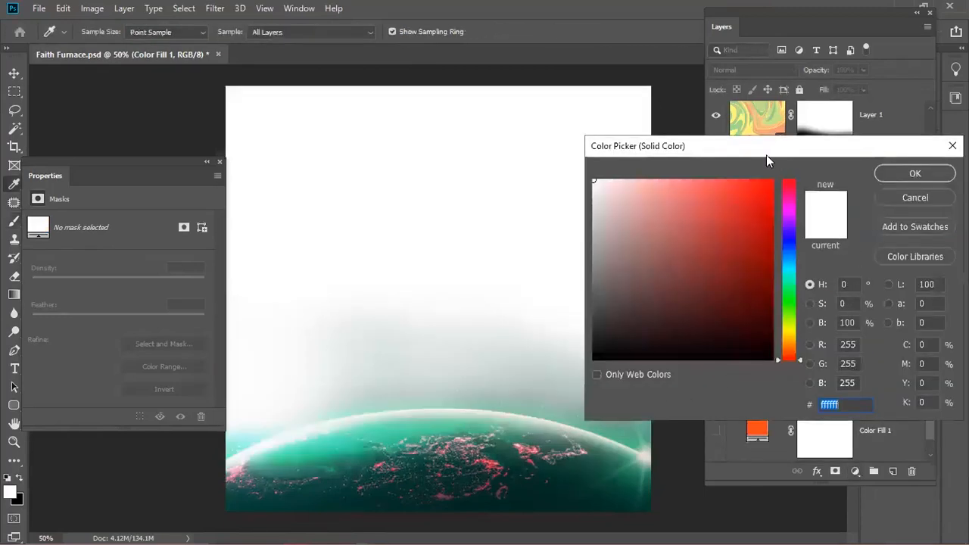
drag(760, 155, 295, 175)
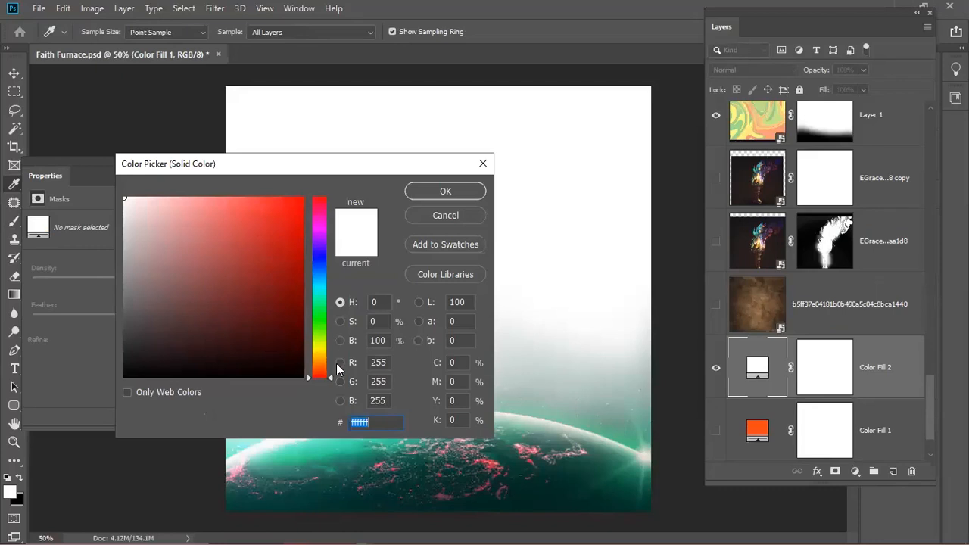
click(451, 211)
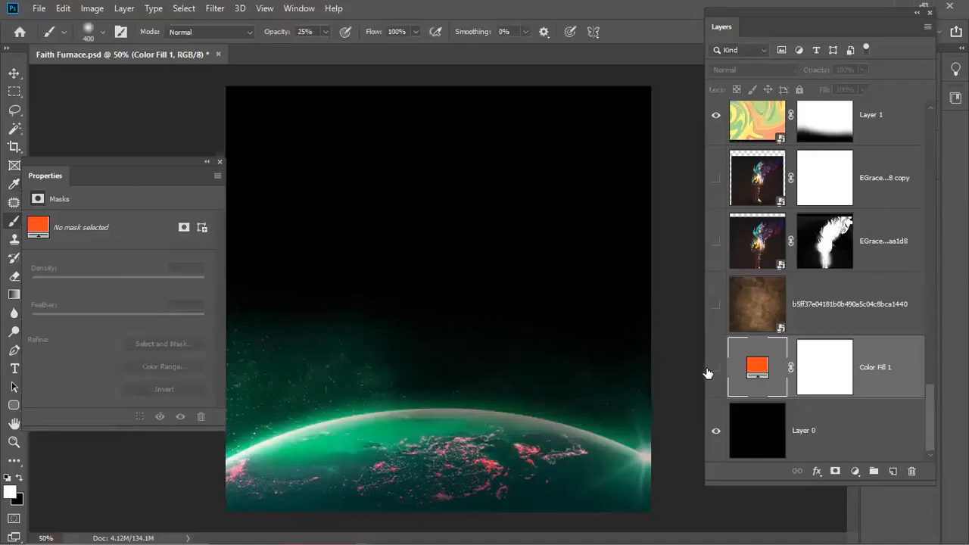
- Show Color Fill 1 again, keeping its colour at ff4817, and target its mask
click(716, 369)
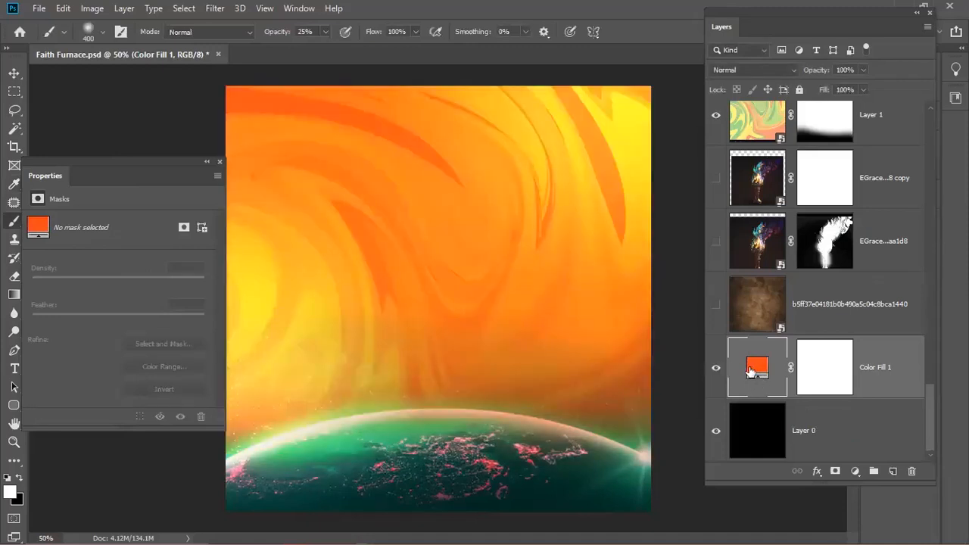
double_click(752, 369)
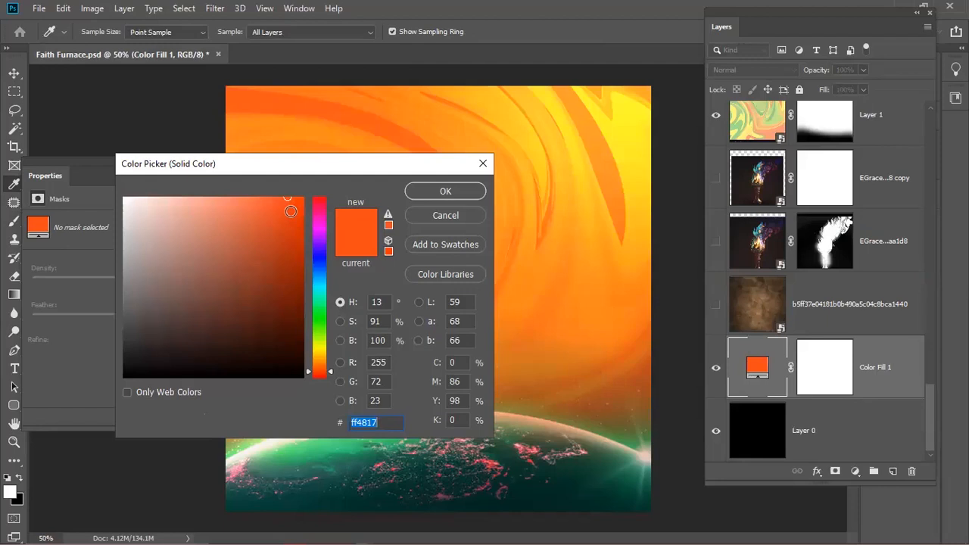
click(447, 213)
click(830, 372)
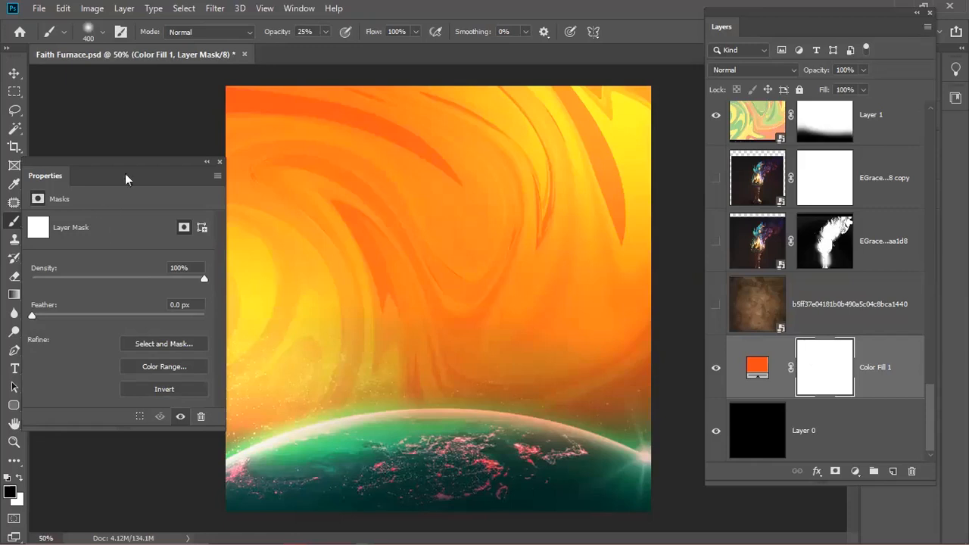
- Paint black at 94% opacity on the Color Fill 1 mask over the top-right sky
click(219, 162)
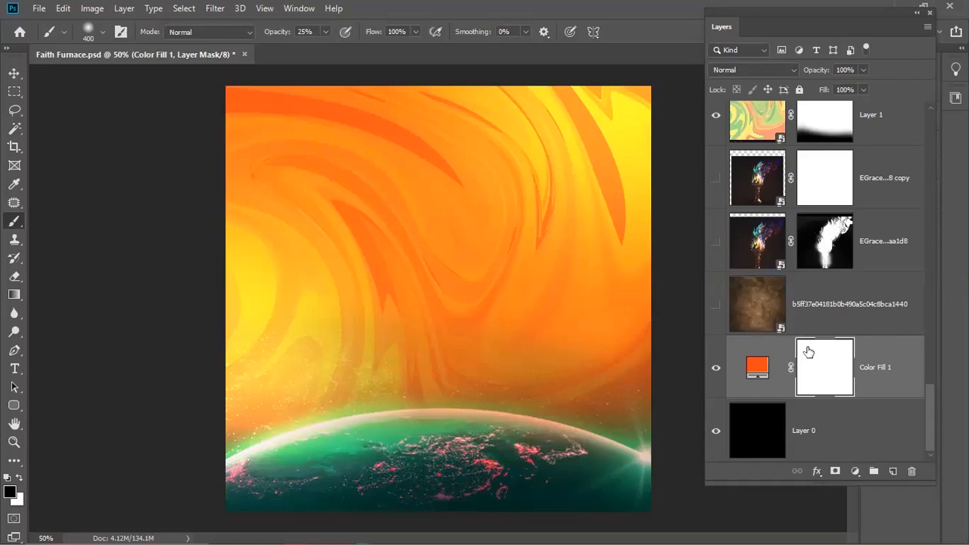
key(ctrl+i)
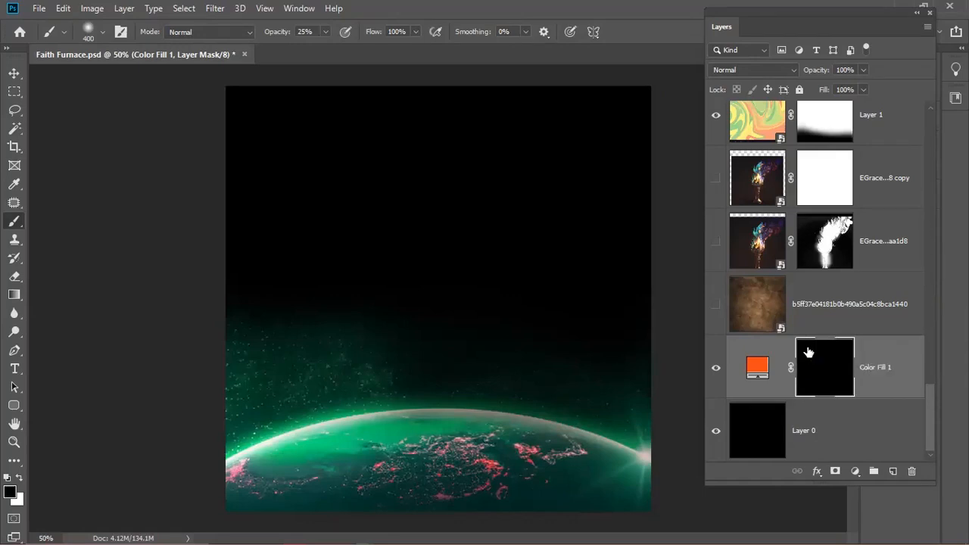
key(ctrl+i)
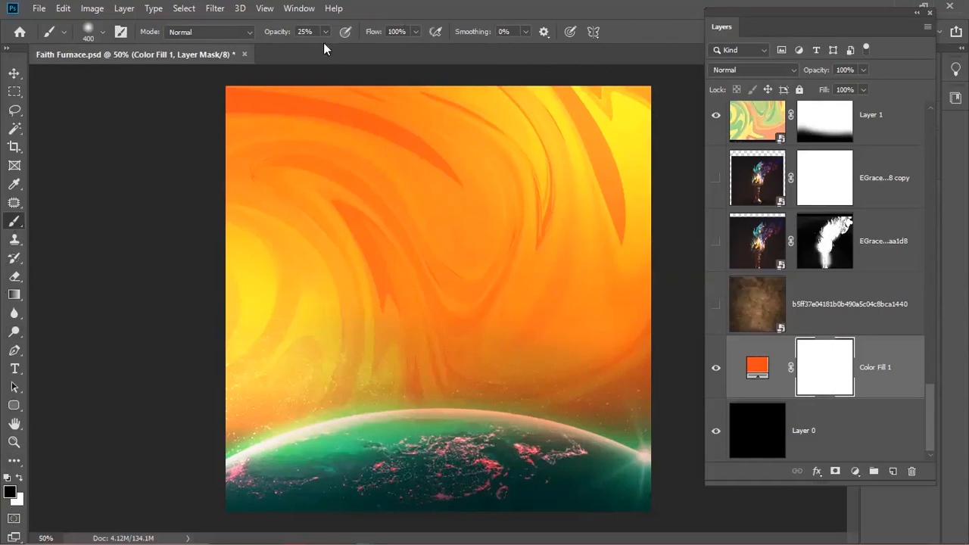
drag(280, 34, 328, 39)
mouse_move(659, 303)
mouse_down()
mouse_move(579, 90)
mouse_move(623, 227)
mouse_up()
mouse_move(586, 173)
mouse_down()
mouse_move(544, 145)
mouse_move(626, 363)
mouse_move(623, 104)
mouse_move(445, 111)
mouse_move(628, 407)
mouse_up()
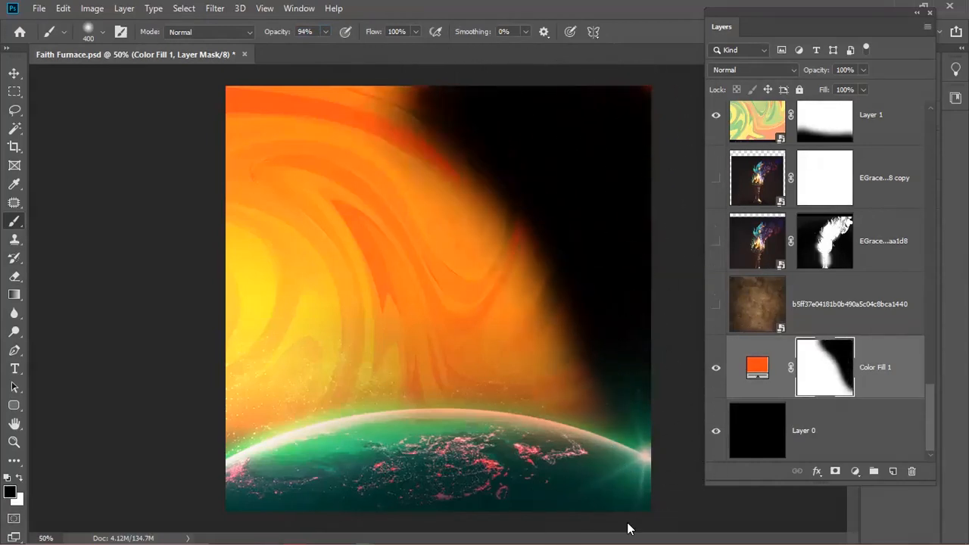
drag(411, 111, 616, 487)
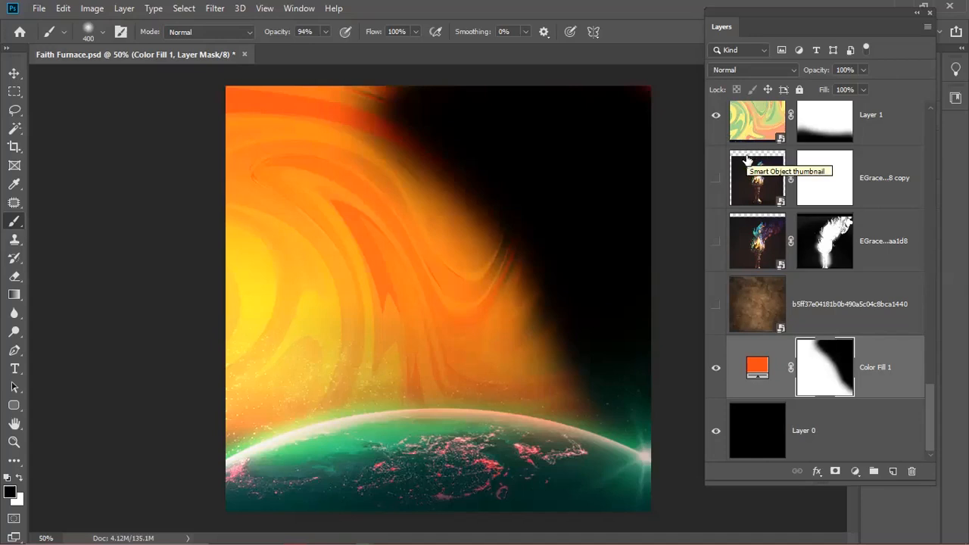
- Add a blue 00b3ee Solid Color fill layer above Layer 0
click(761, 371)
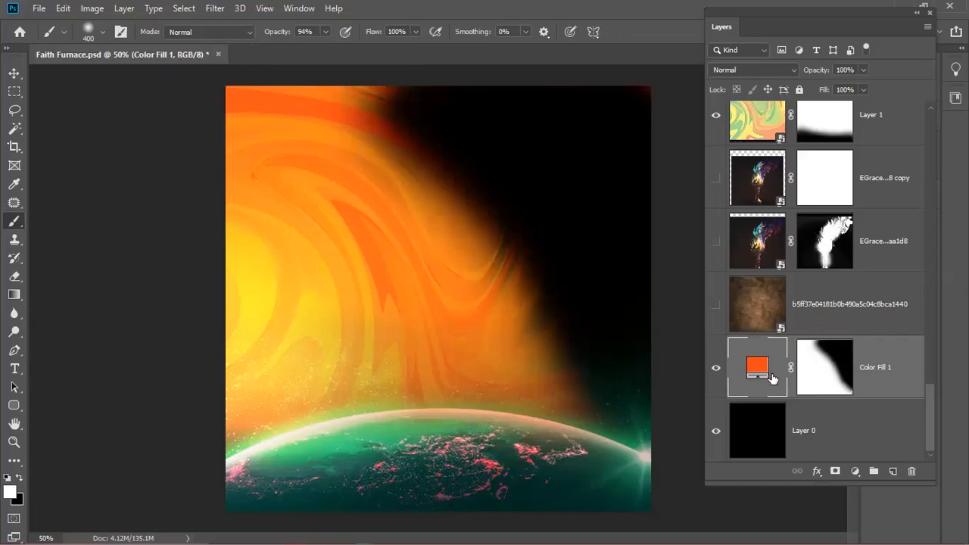
click(846, 430)
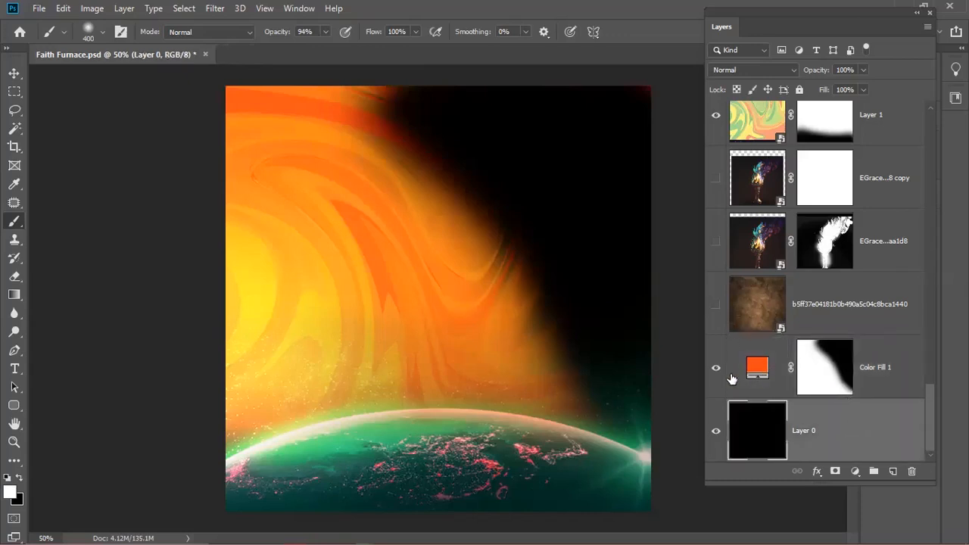
click(855, 472)
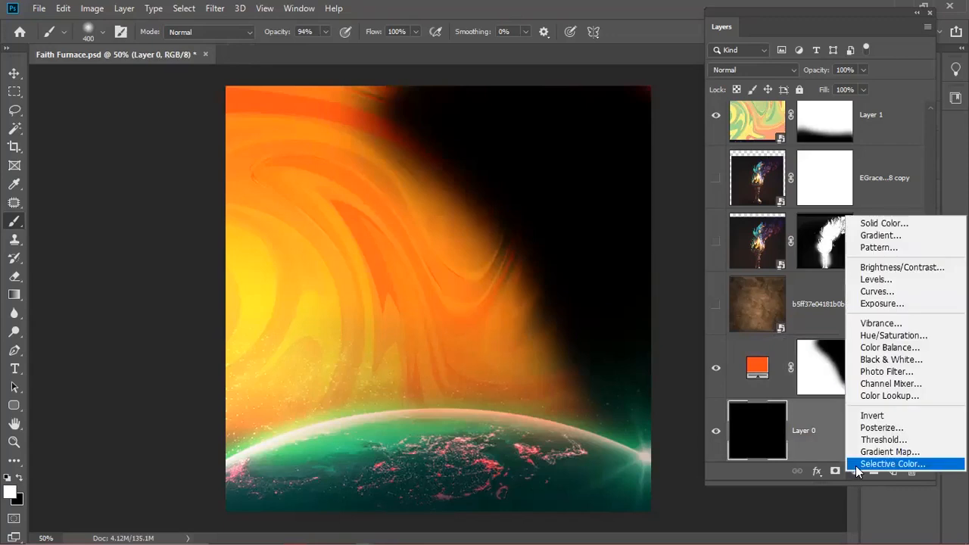
click(874, 224)
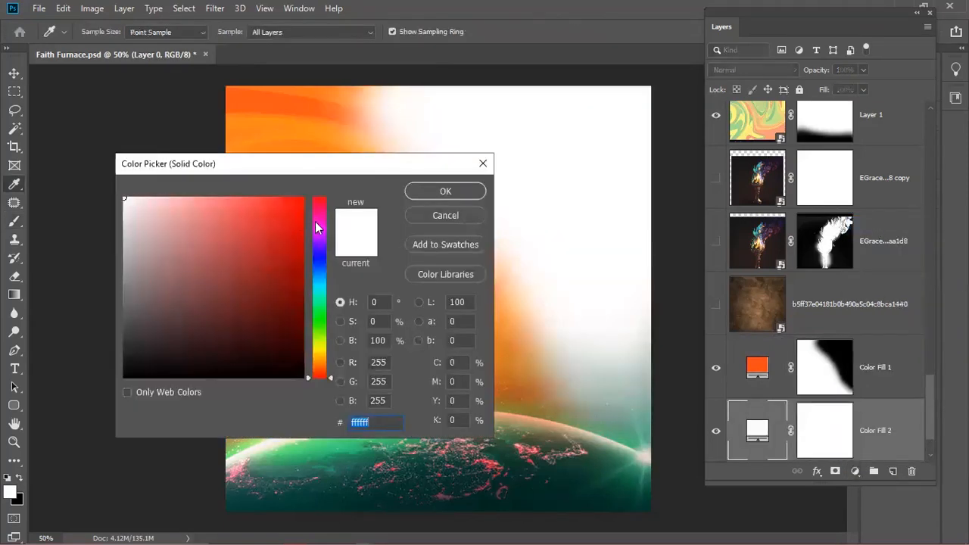
click(318, 277)
click(303, 209)
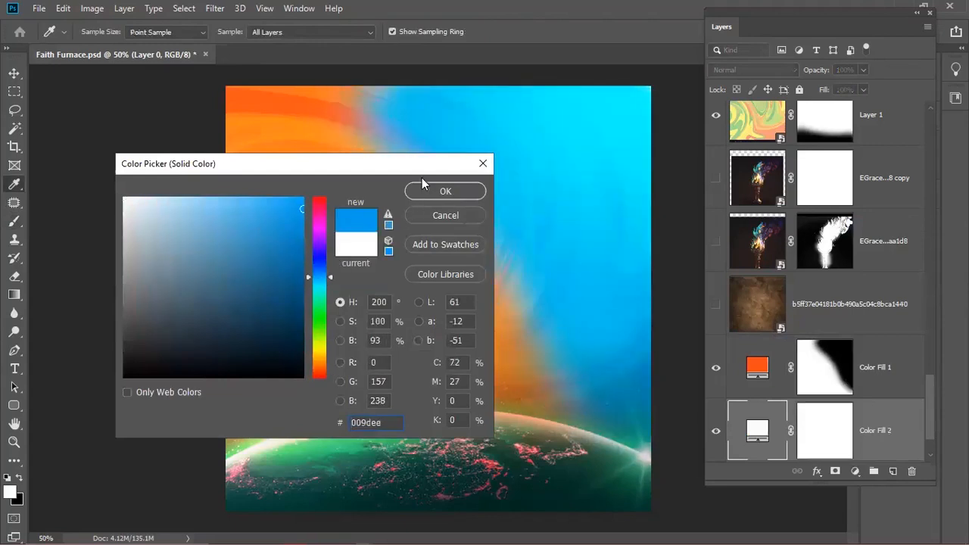
click(319, 290)
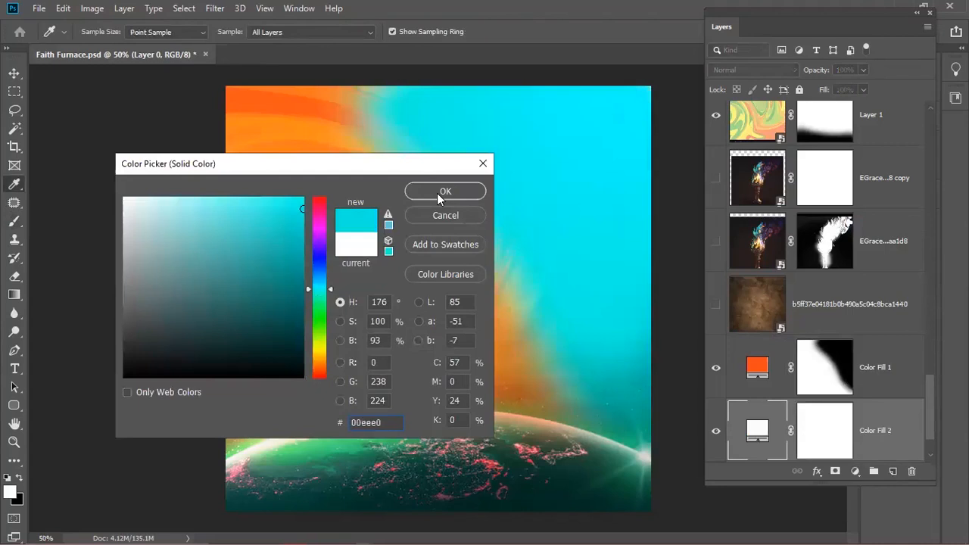
click(319, 280)
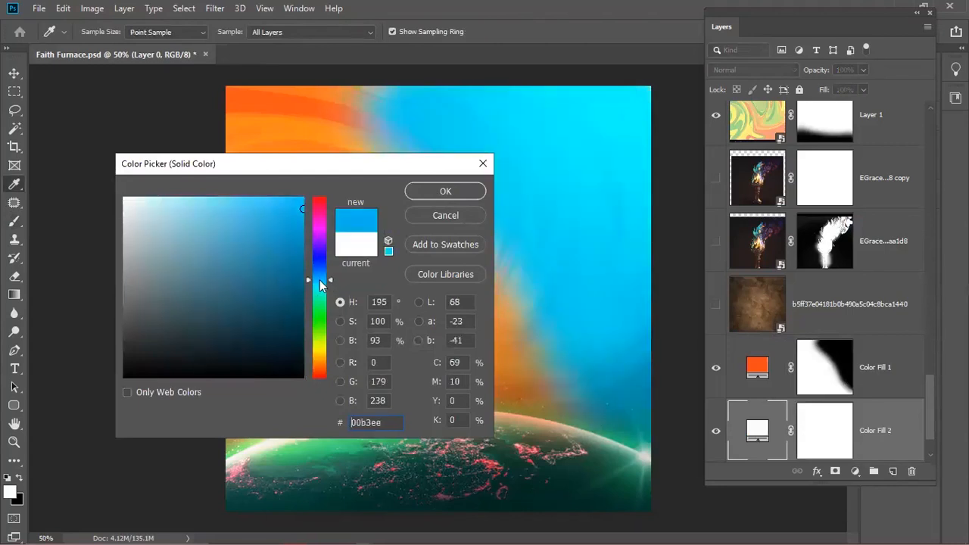
click(448, 191)
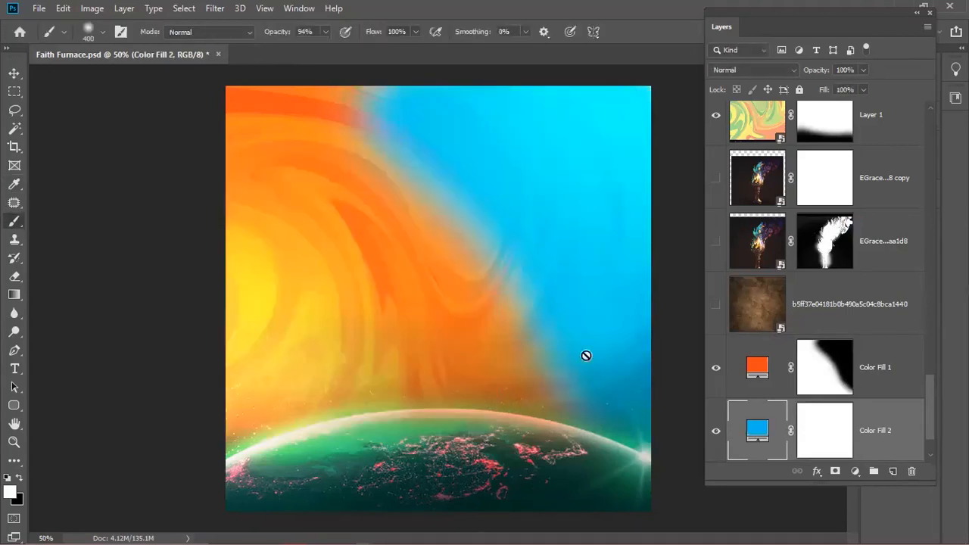
click(825, 383)
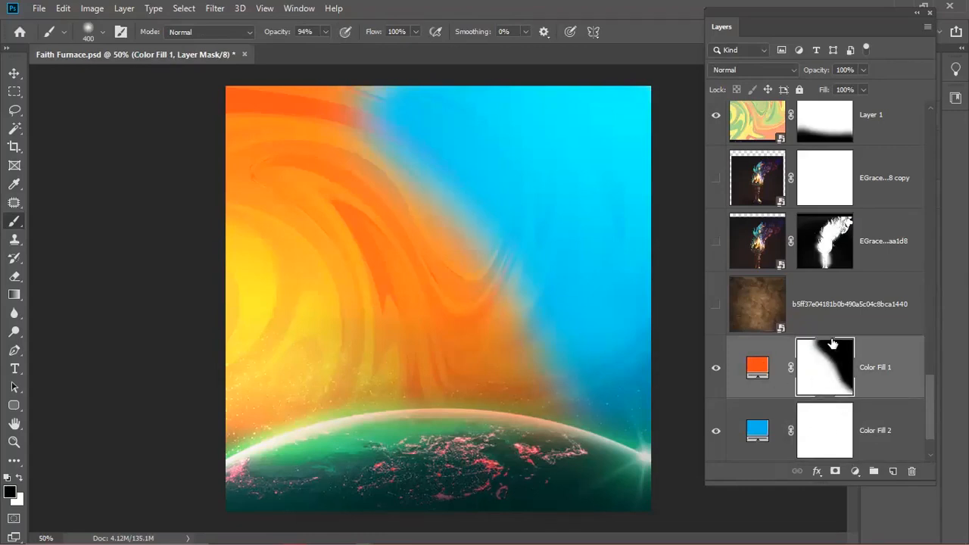
- On the Color Fill 1 mask, paint black at 25% brush opacity to fade the orange diagonal edge
click(749, 418)
click(823, 368)
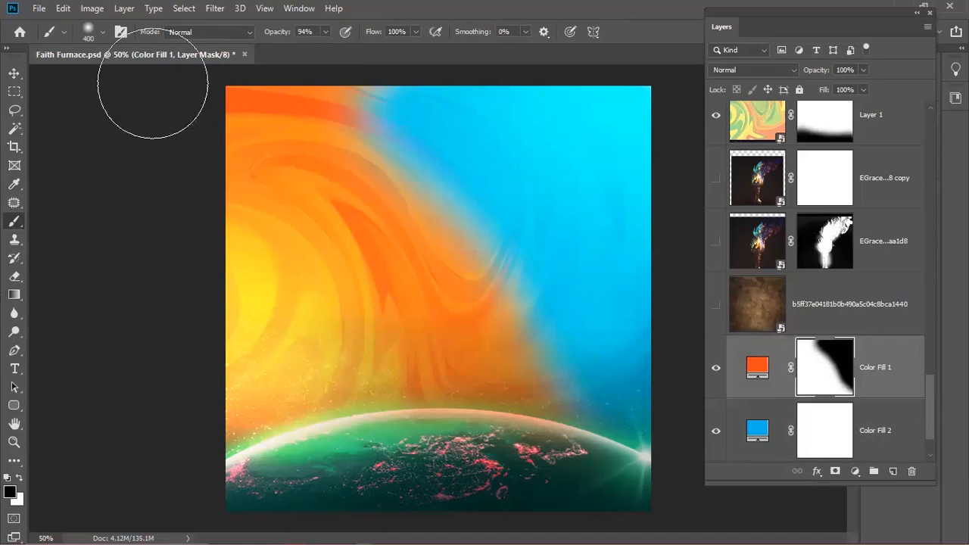
drag(269, 34, 220, 44)
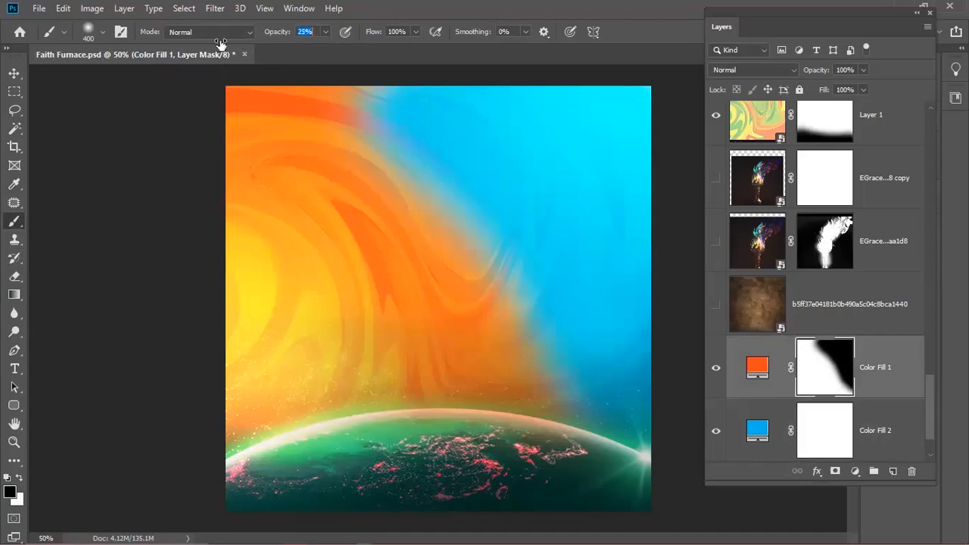
drag(346, 128, 503, 347)
drag(440, 216, 530, 364)
mouse_move(465, 259)
mouse_down()
mouse_move(491, 276)
mouse_move(564, 380)
mouse_up()
drag(361, 92, 419, 146)
drag(356, 127, 610, 413)
mouse_move(317, 115)
mouse_down()
mouse_move(372, 126)
mouse_move(588, 320)
mouse_up()
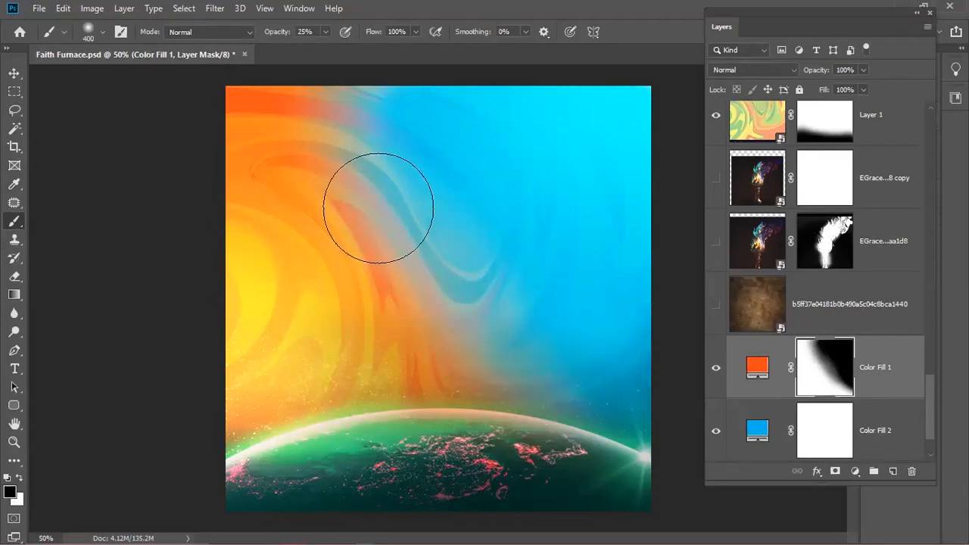
- Paint white on the mask to bring back some orange along the swirl
key(x)
mouse_move(493, 281)
mouse_down()
mouse_move(369, 122)
mouse_move(512, 281)
mouse_up()
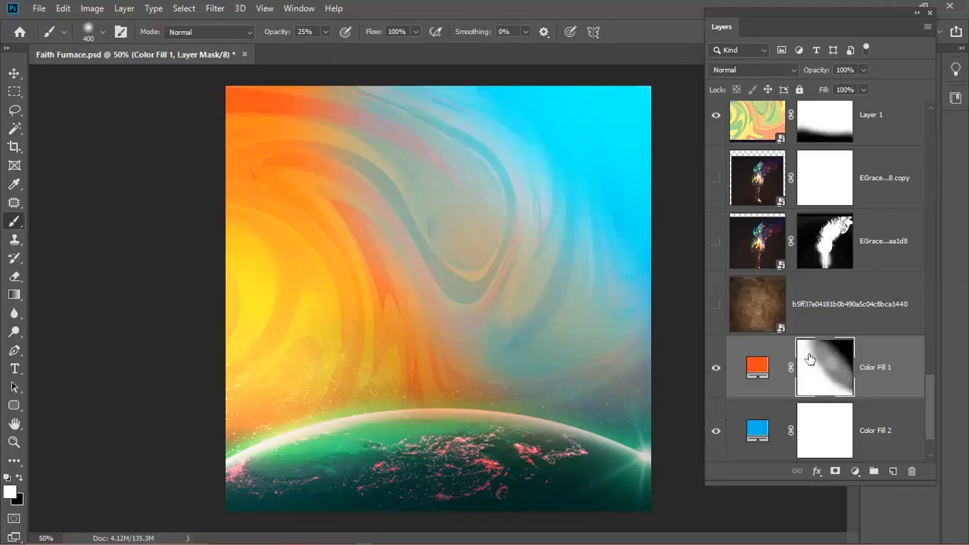
click(876, 429)
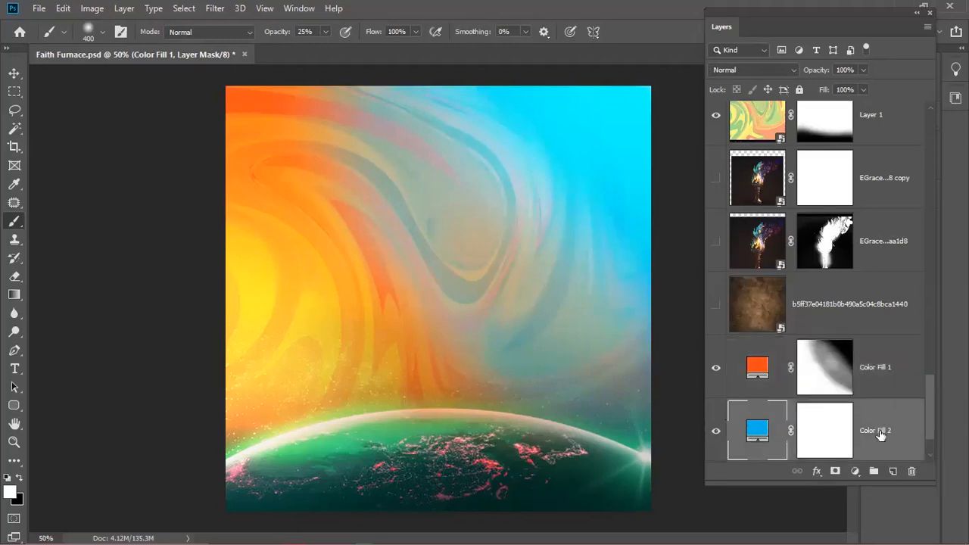
- Delete the blue Color Fill 2 layer and fill the Color Fill 1 mask with white
click(911, 471)
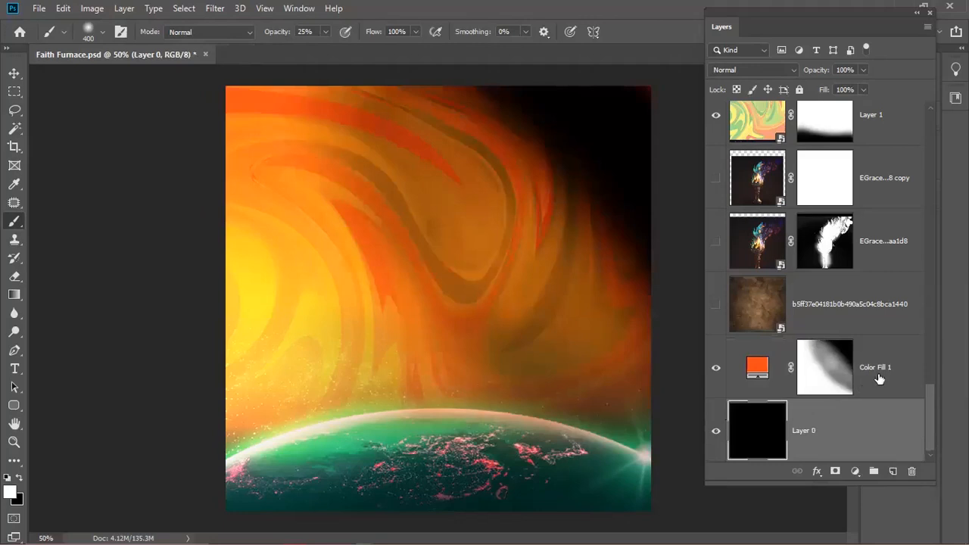
click(820, 381)
key(alt+BackSpace)
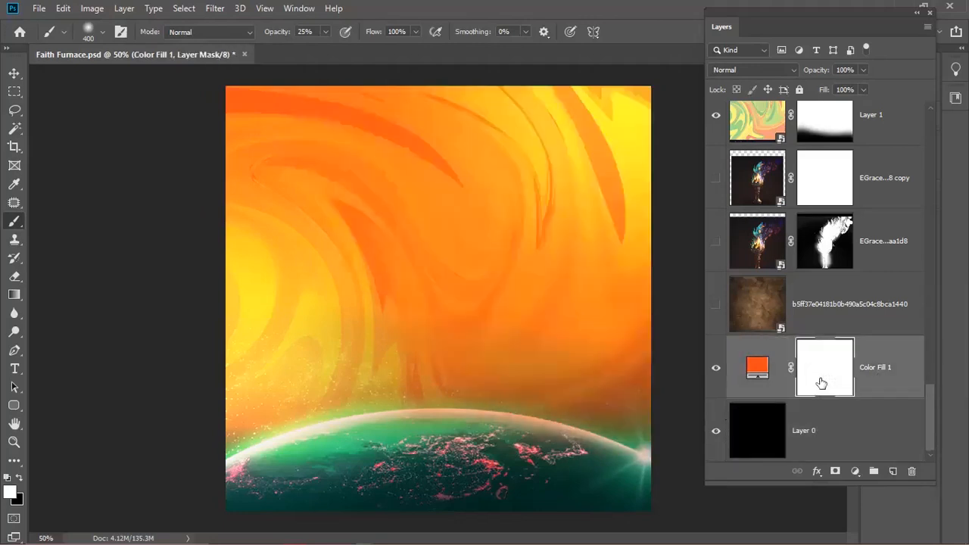
- Hide the swirl texture Layer 1
key(v)
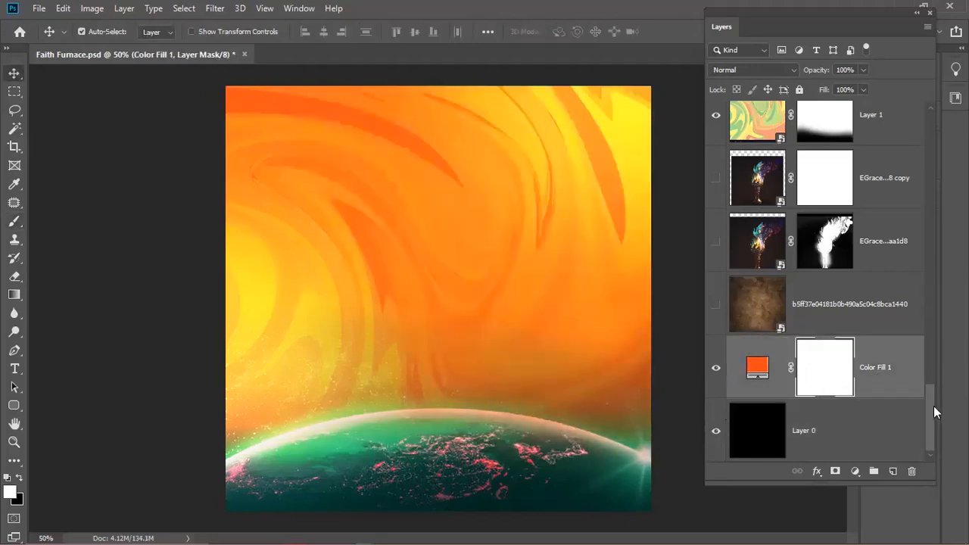
scroll(933, 406, up, 3)
scroll(883, 357, up, 1)
click(756, 263)
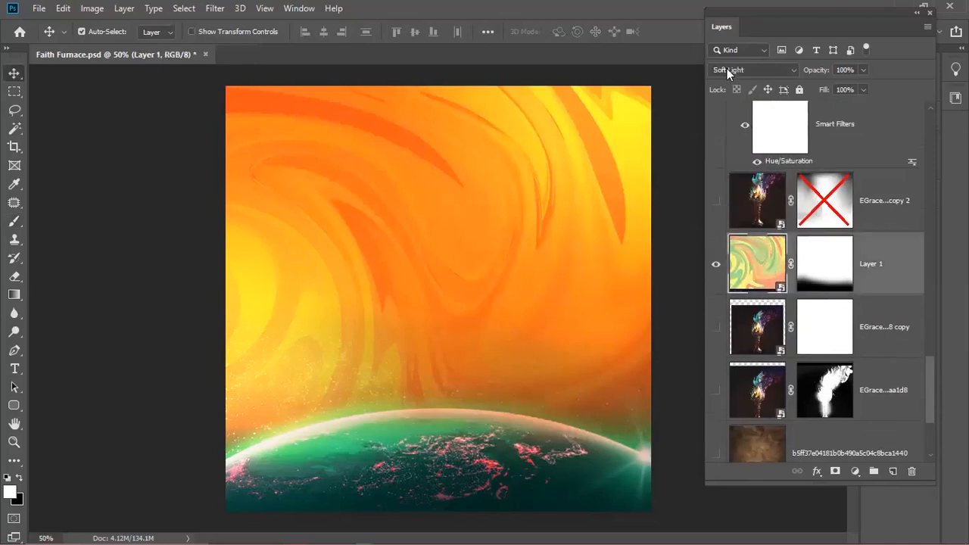
click(715, 264)
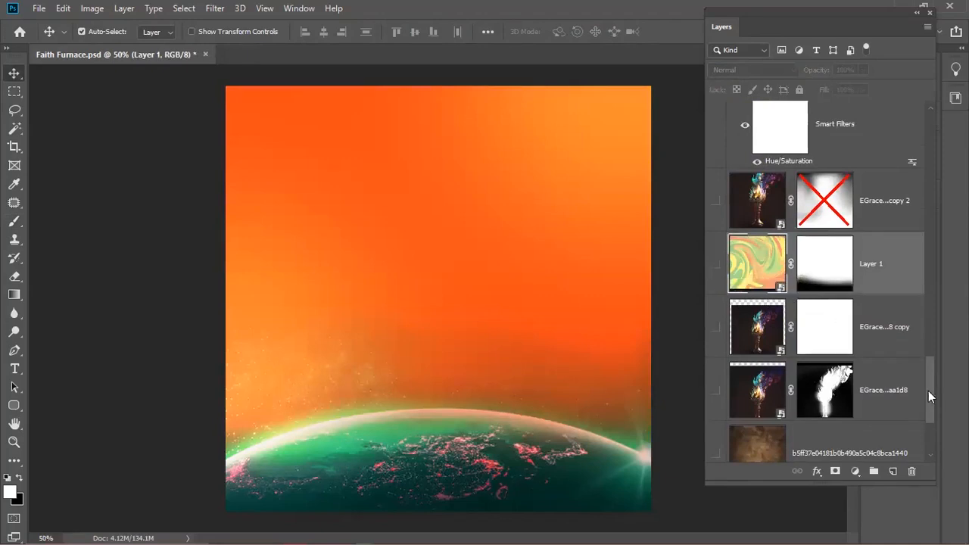
scroll(929, 416, down, 3)
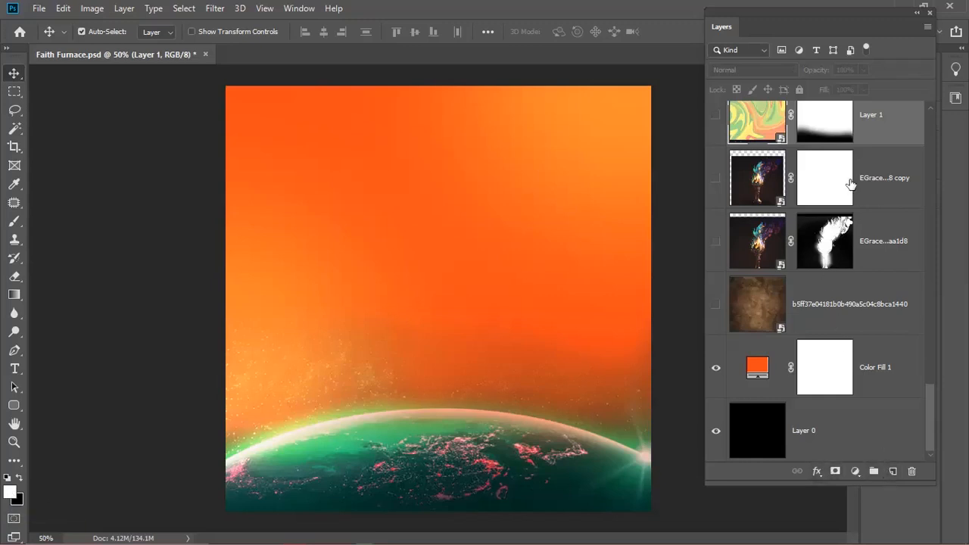
- Add a new empty Layer 6 above Layer 1 and set the foreground colour to red f40000
scroll(849, 183, up, 1)
click(892, 471)
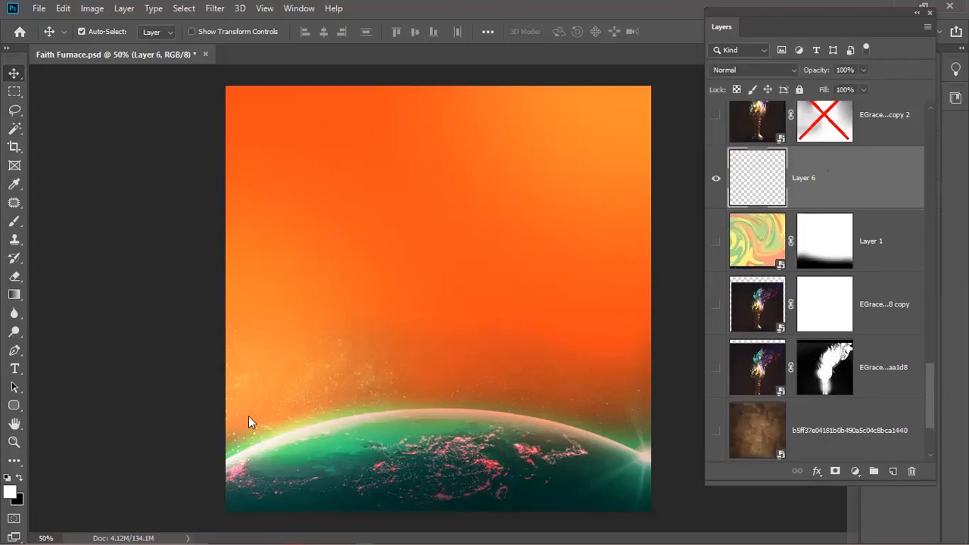
click(9, 492)
click(295, 219)
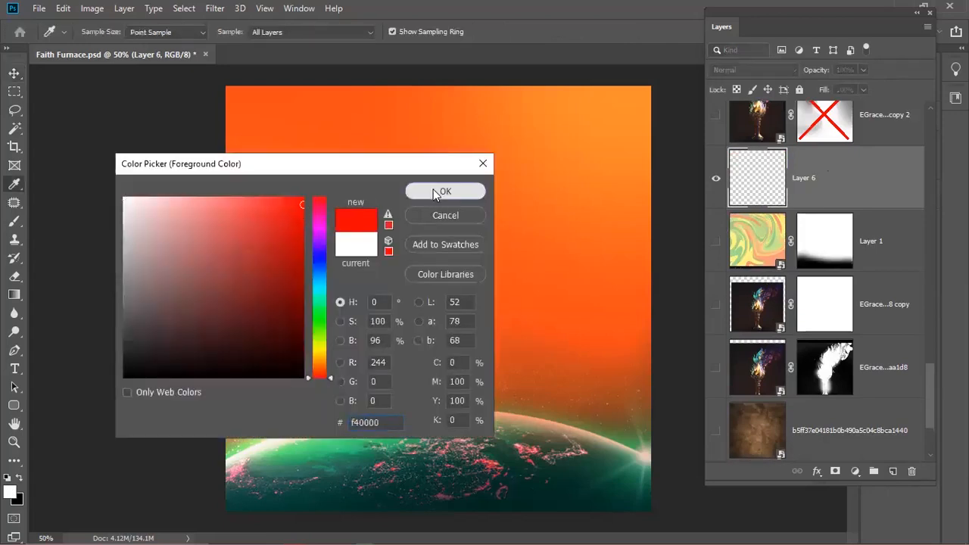
click(444, 190)
- Set the background colour to a saturated blue
click(16, 500)
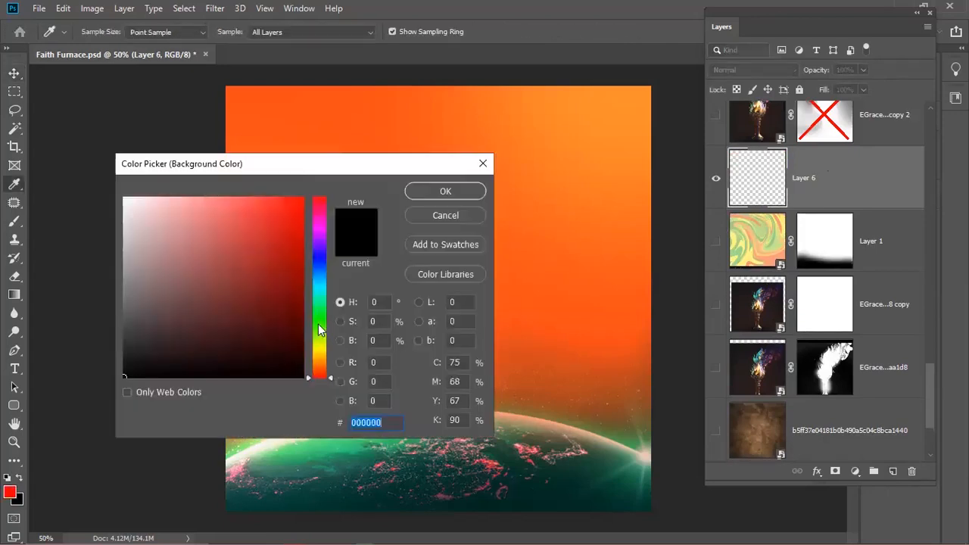
click(321, 262)
click(302, 197)
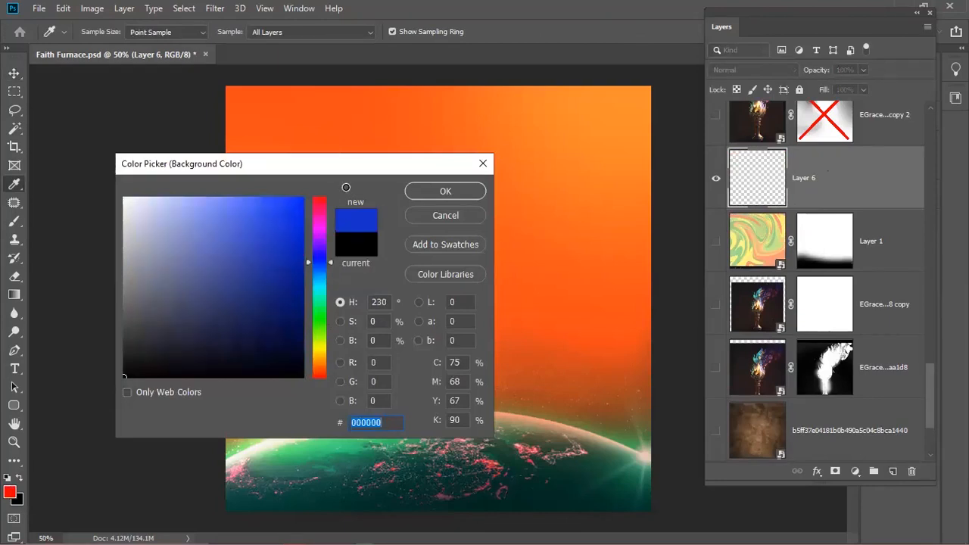
click(454, 191)
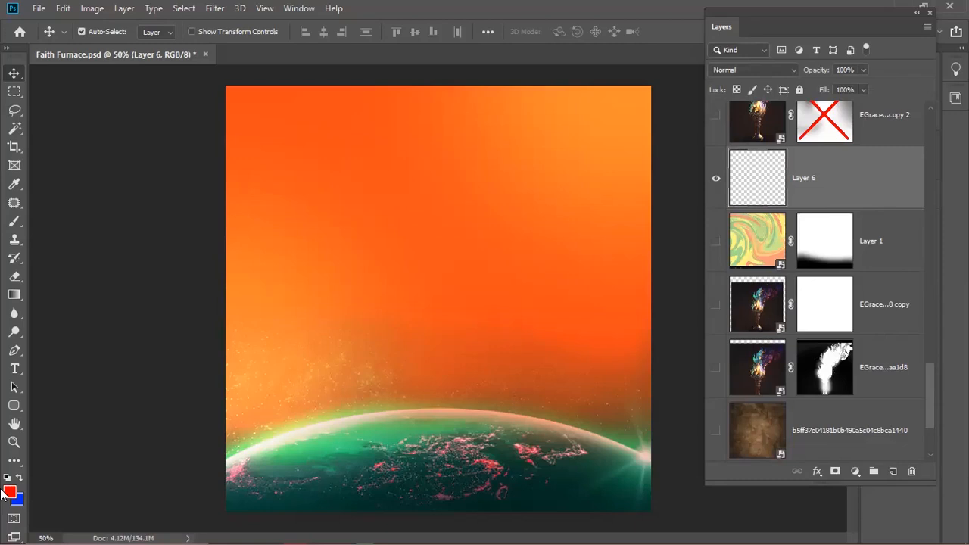
- Fill Layer 6 with the red f40000 foreground colour
key(alt+BackSpace)
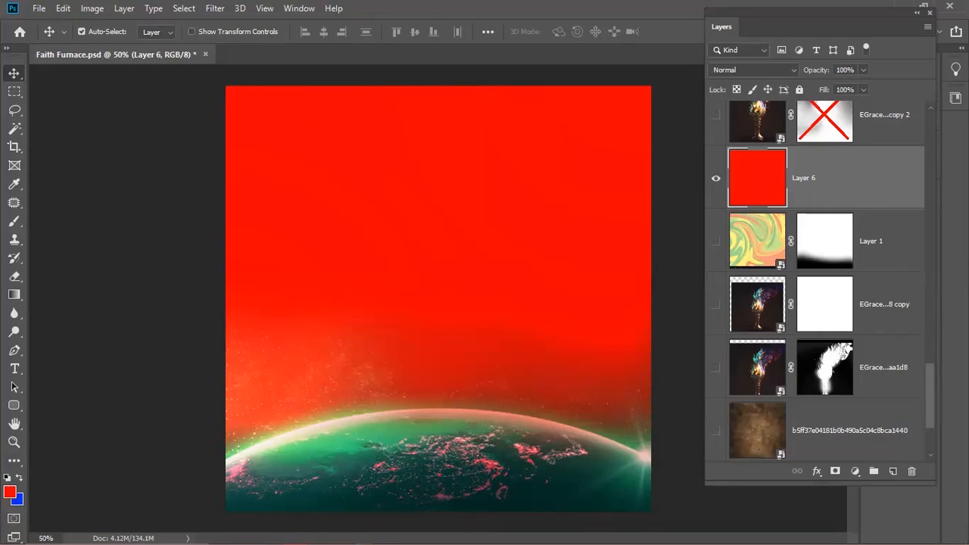
- Try filling Layer 6 with blue, then black, then white after resetting default colours
key(ctrl)
key(ctrl+BackSpace)
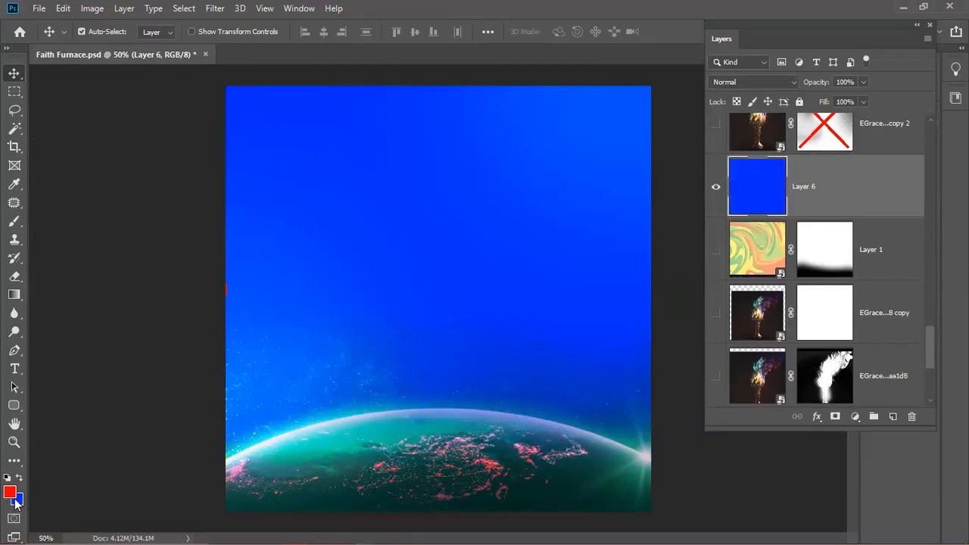
key(d)
key(alt+BackSpace)
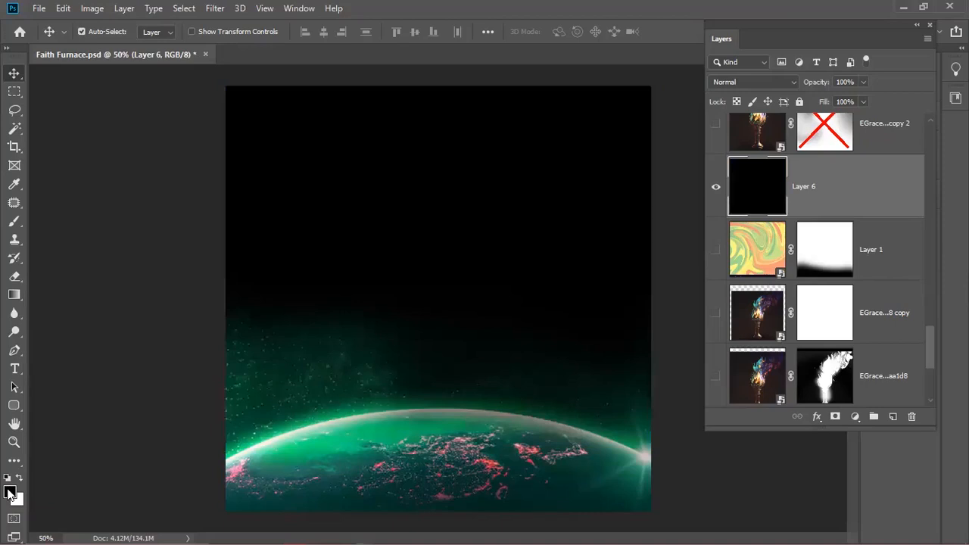
key(ctrl)
key(ctrl+BackSpace)
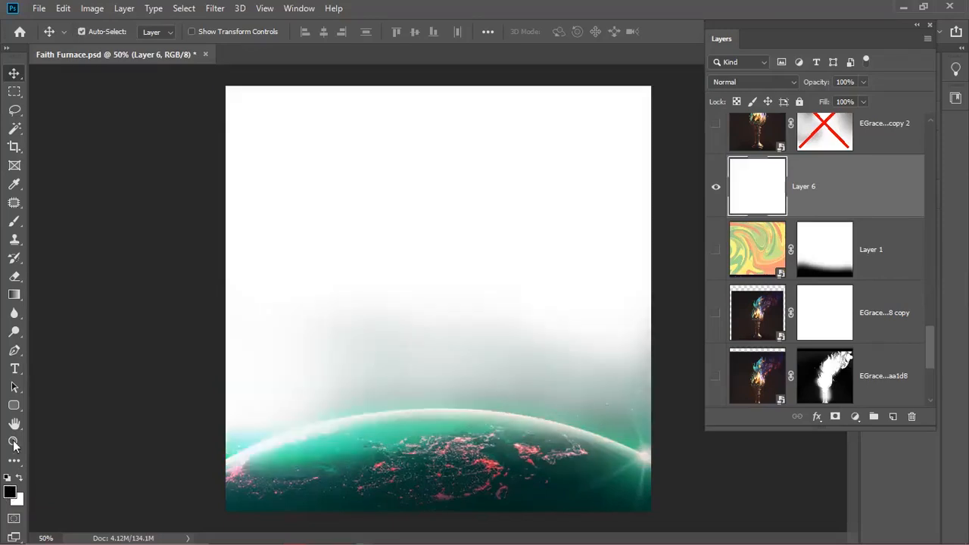
- Swap the colours back to black over white and delete the blank Layer 6
key(x)
key(x)
key(x)
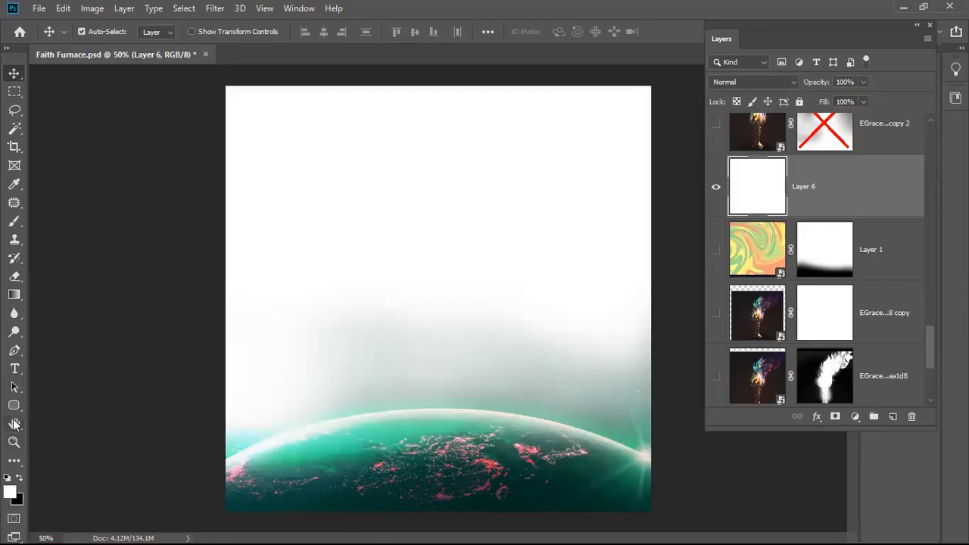
key(x)
key(x)
key(x)
key(x)
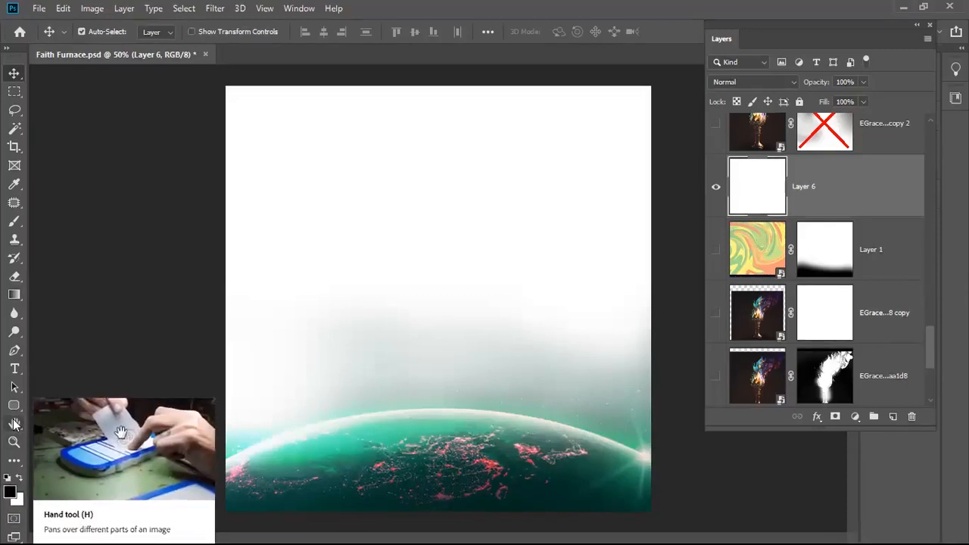
key(x)
key(x)
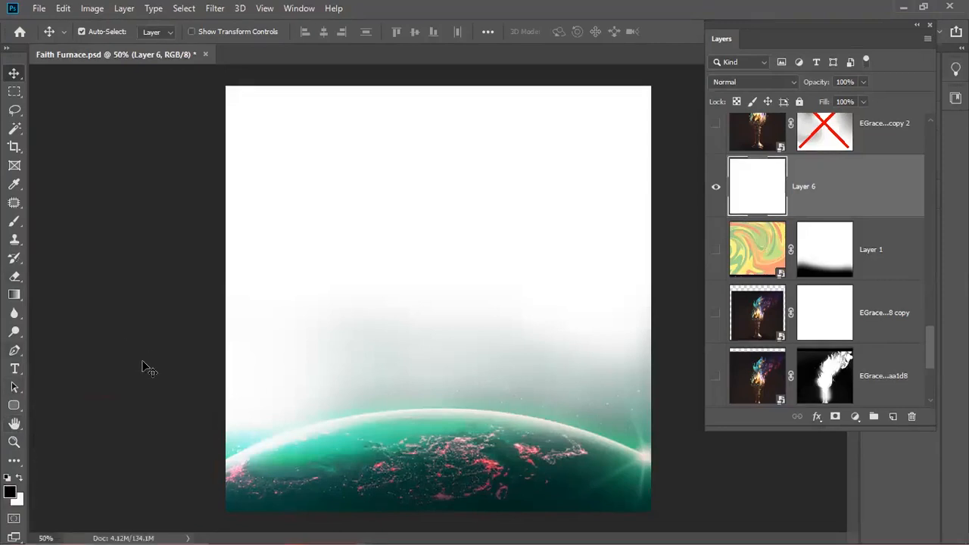
key(x)
key(x)
key(x)
key(x)
key(x)
key(Delete)
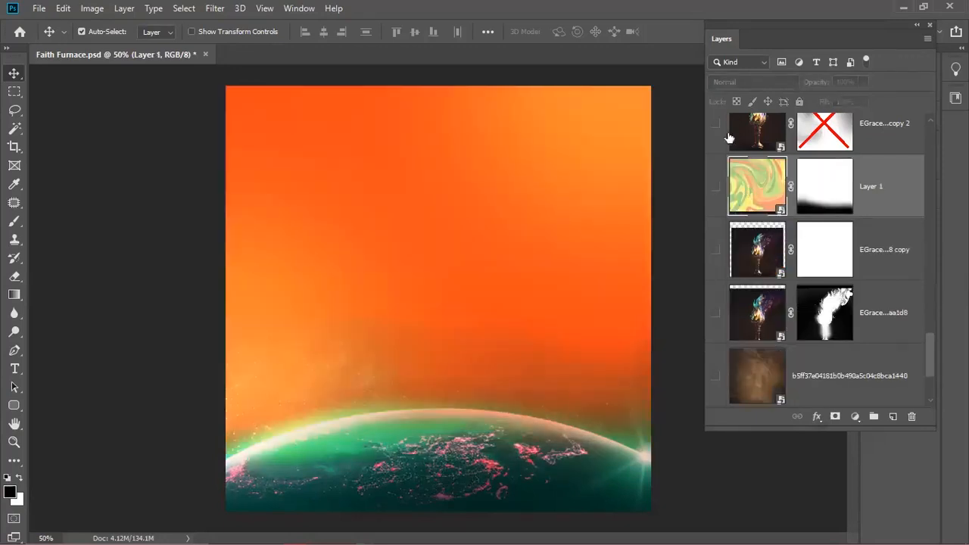
- Show the swirl Layer 1, compare it with its mask on and off, and hide Layer 2's white glow
click(715, 187)
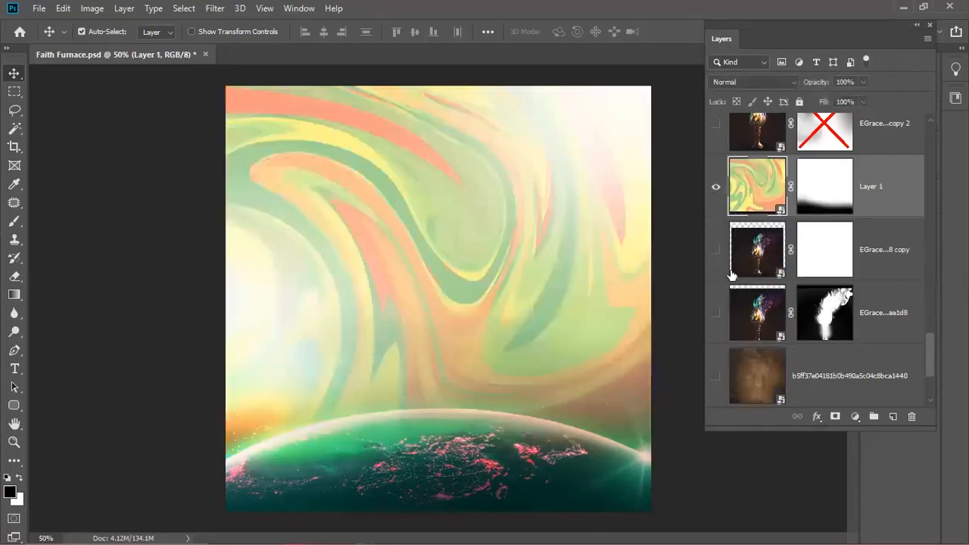
shift+click(818, 203)
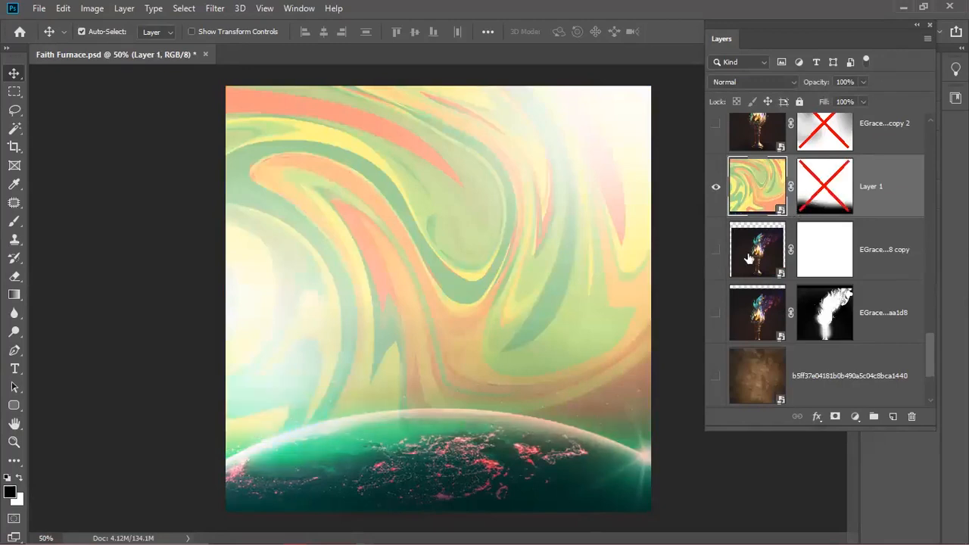
scroll(754, 188, up, 5)
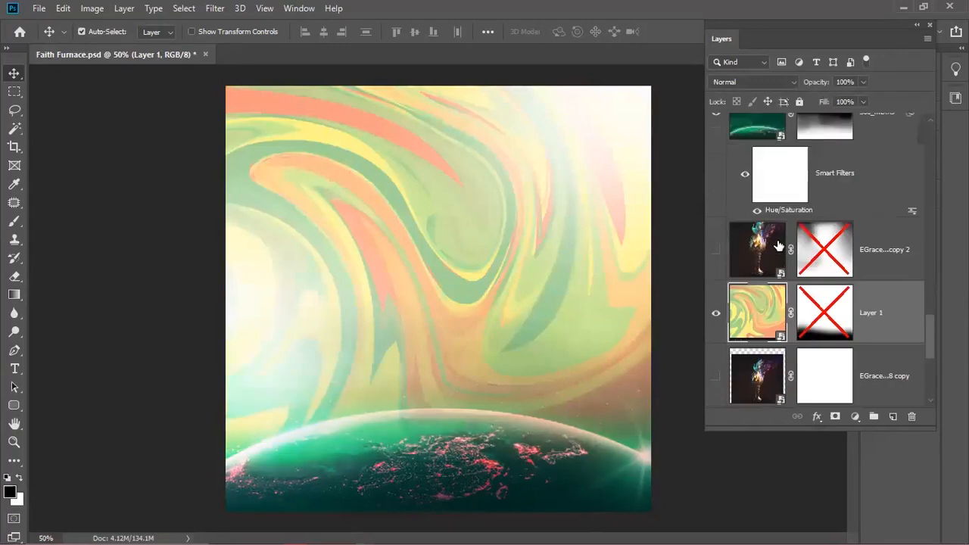
click(763, 327)
scroll(757, 327, up, 10)
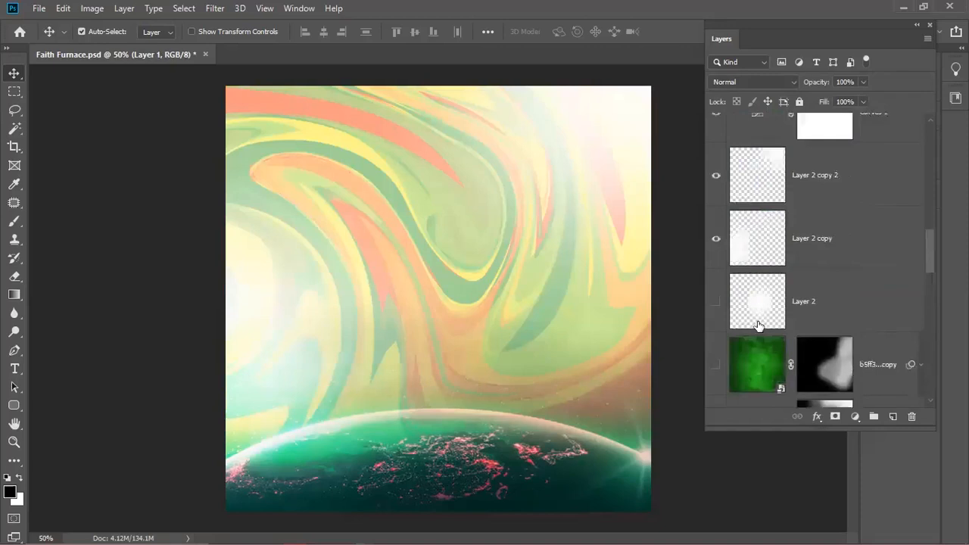
click(716, 344)
scroll(763, 303, down, 6)
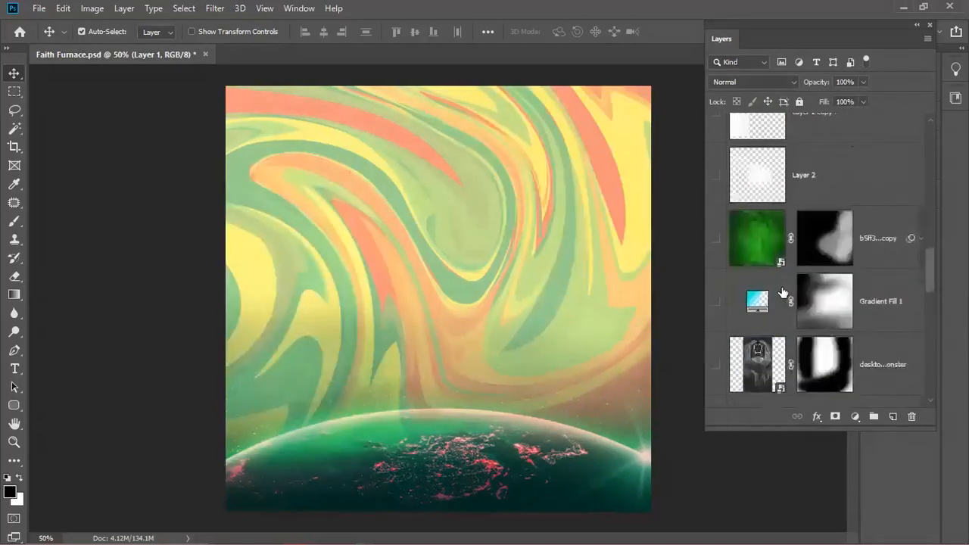
scroll(772, 295, down, 6)
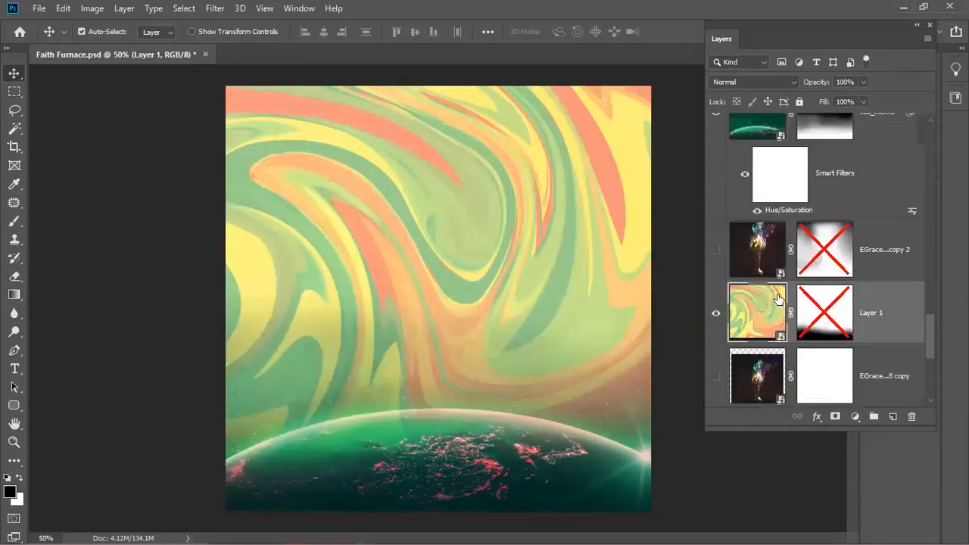
shift+click(820, 201)
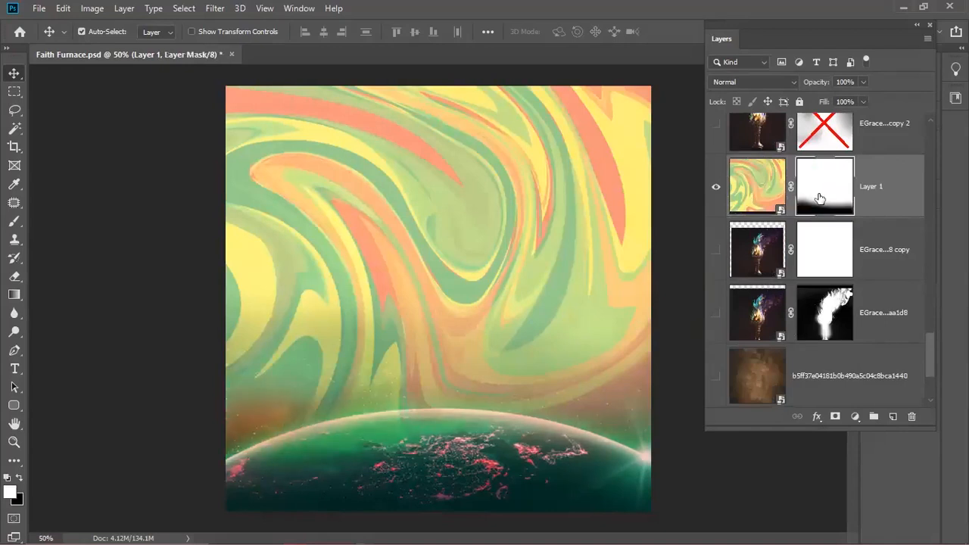
shift+click(819, 198)
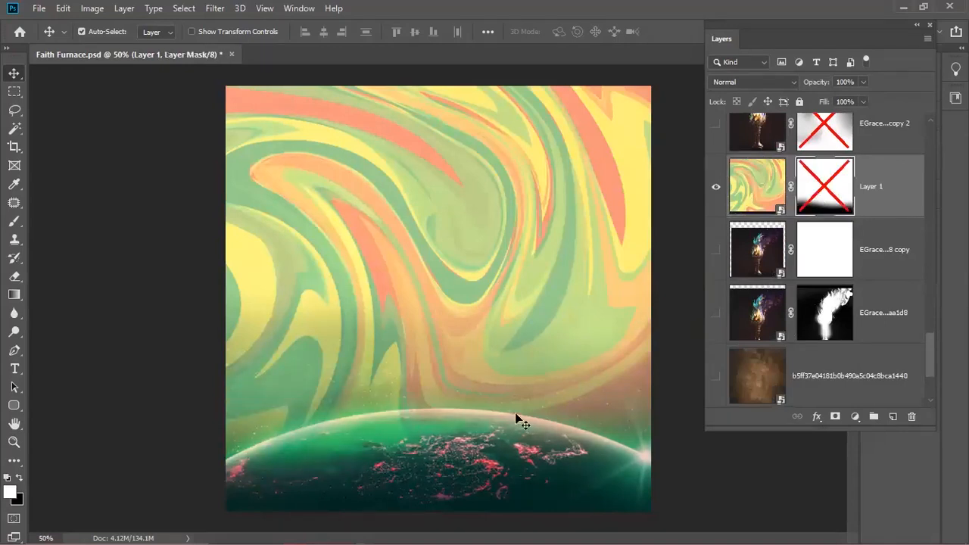
- Briefly hide the 360 planet layer to inspect the swirl, re-enable Layer 1's mask, and reselect Layer 1
scroll(758, 307, up, 3)
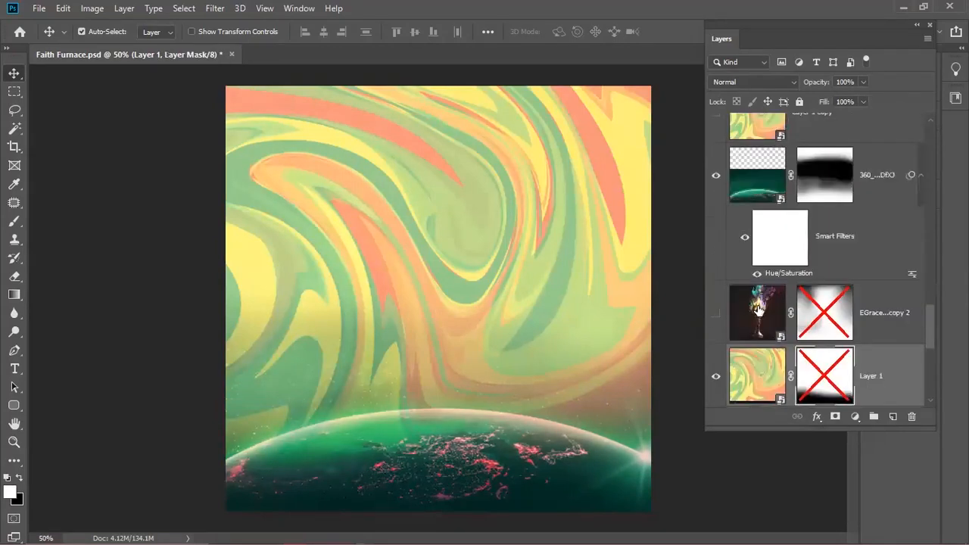
click(715, 175)
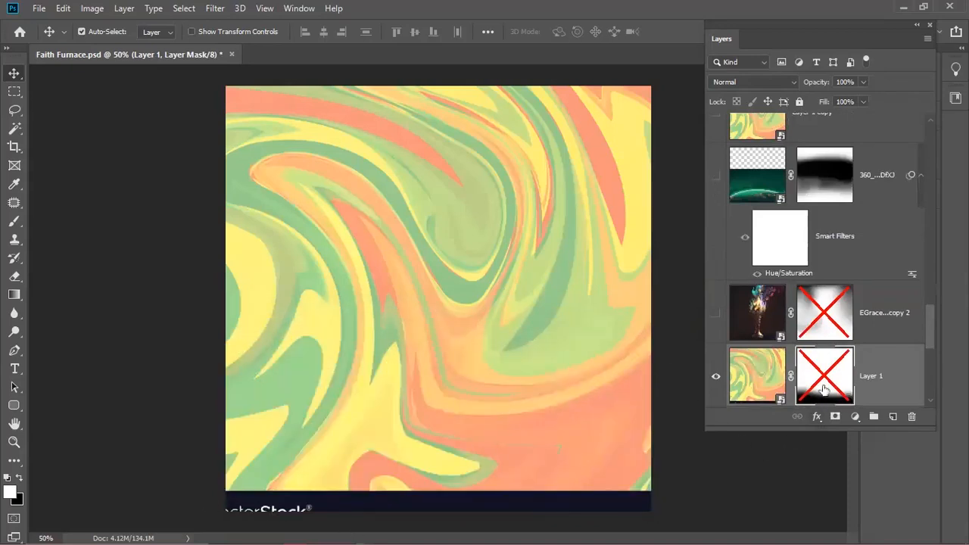
scroll(831, 386, down, 1)
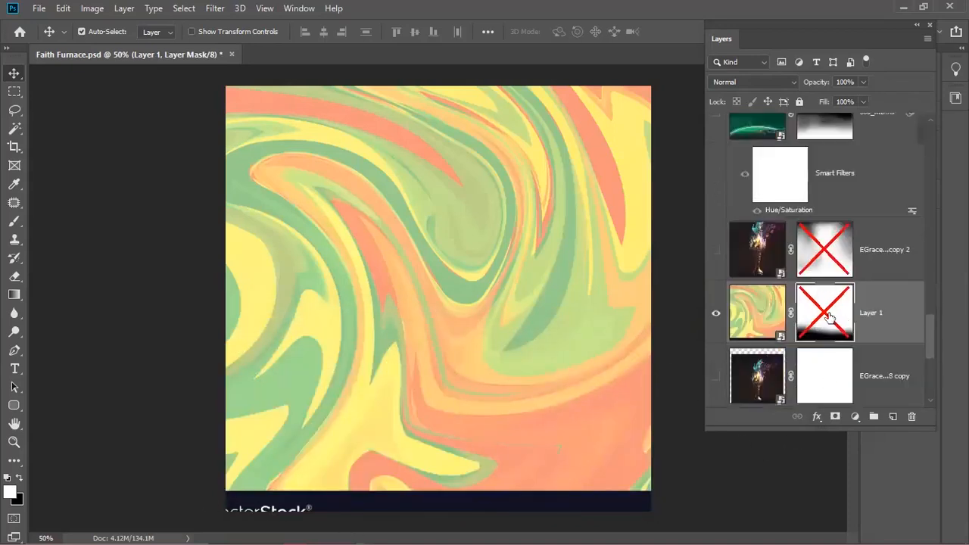
shift+click(821, 324)
scroll(821, 324, up, 1)
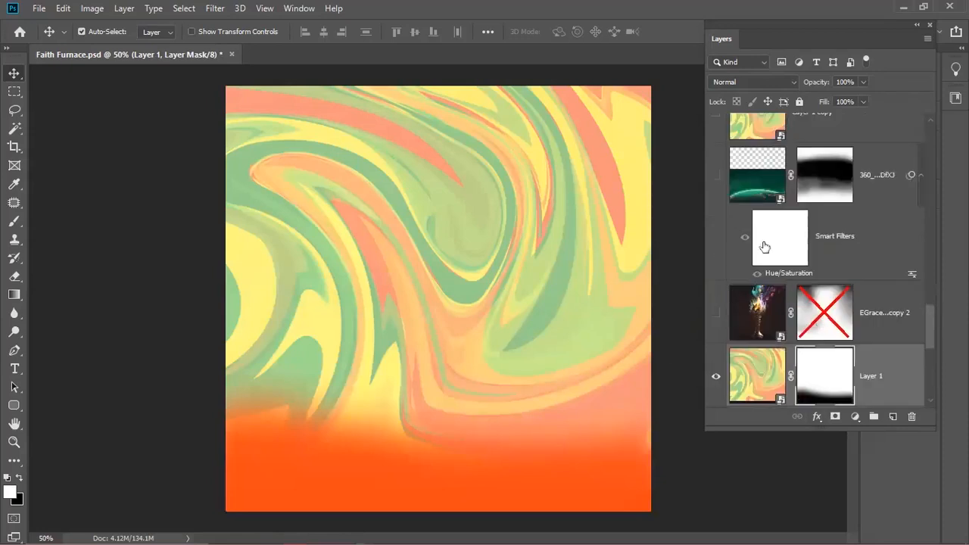
click(715, 175)
click(752, 200)
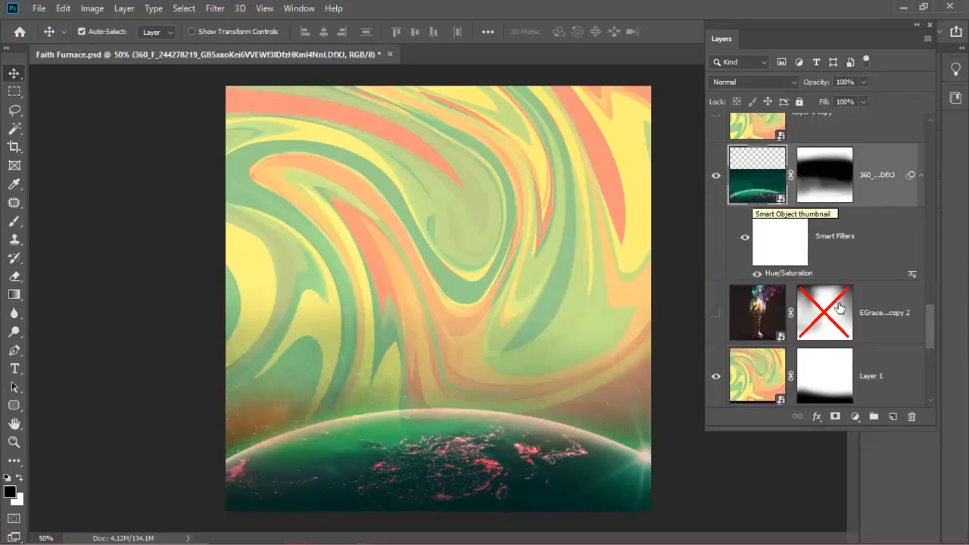
scroll(754, 311, down, 2)
click(742, 267)
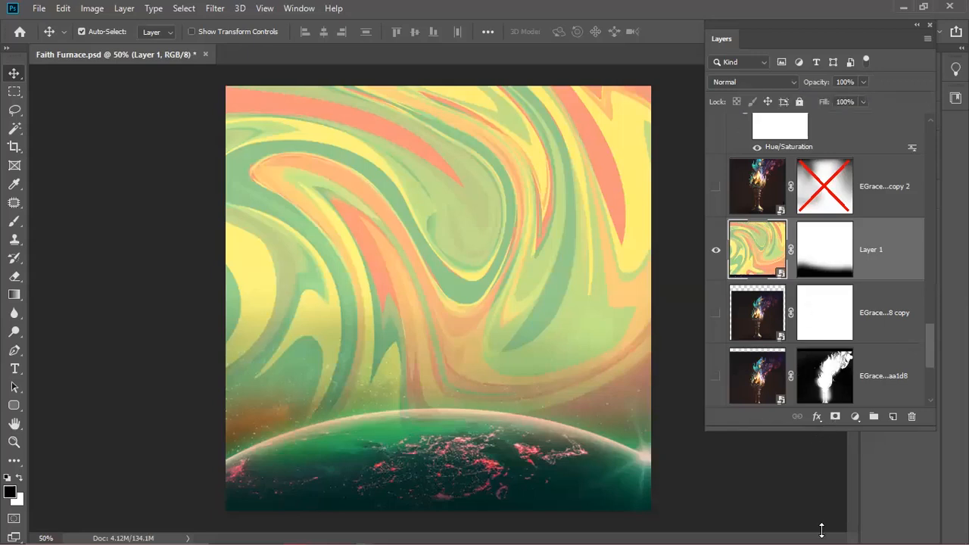
- Set the swirl Layer 1's blend mode to Soft Light
drag(821, 529, 821, 535)
scroll(929, 452, down, 2)
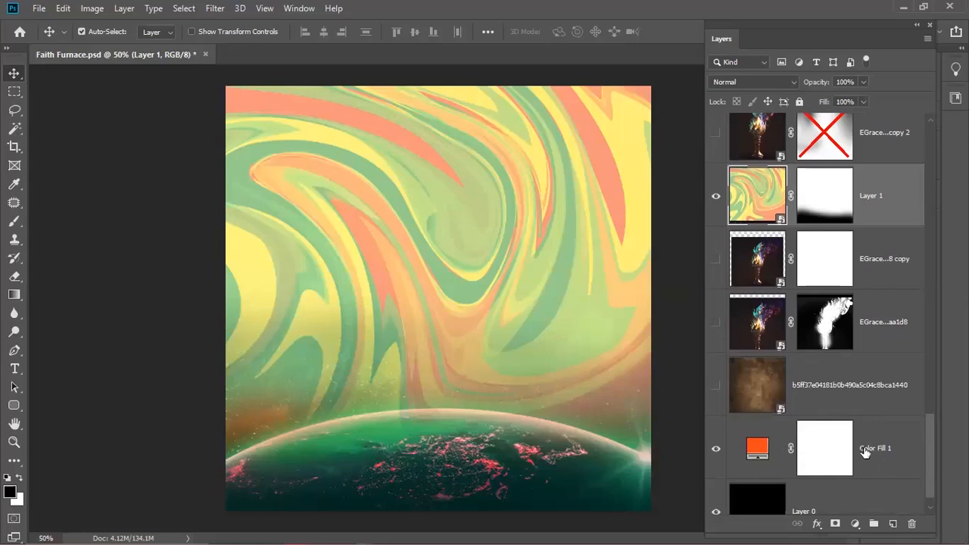
click(727, 79)
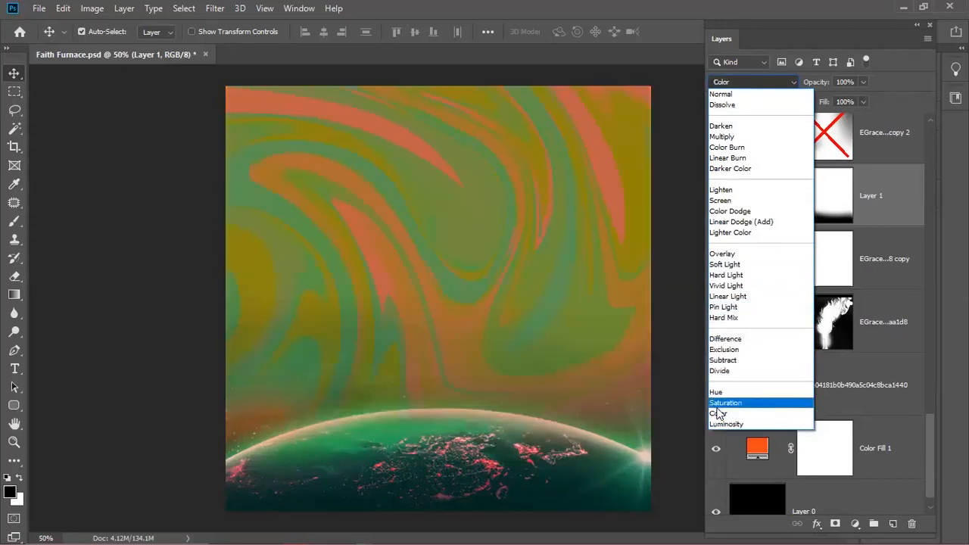
click(723, 267)
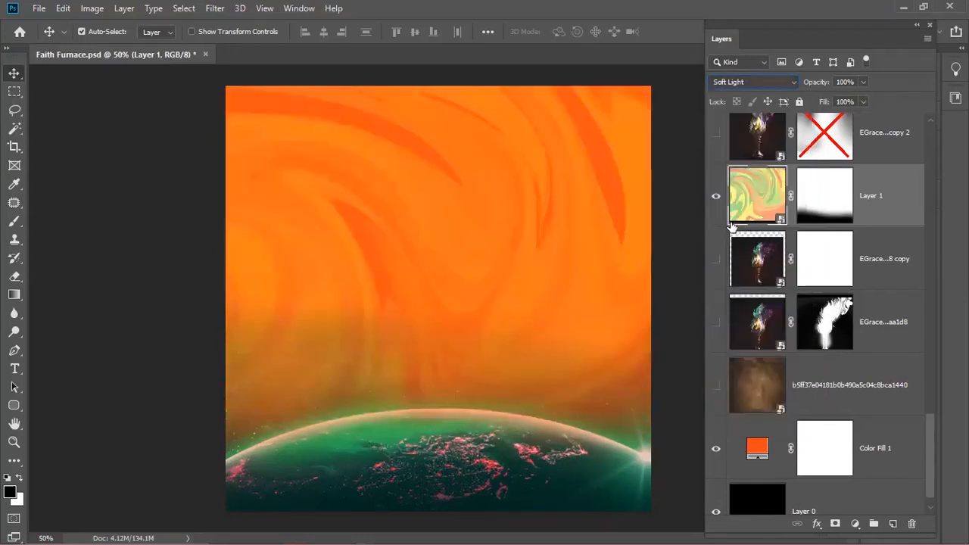
scroll(926, 424, down, 1)
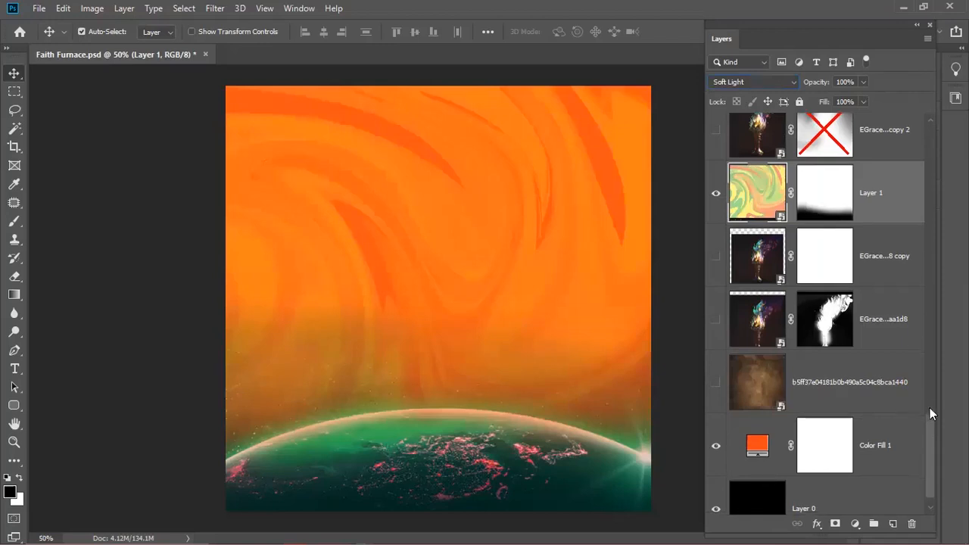
drag(927, 438, 931, 377)
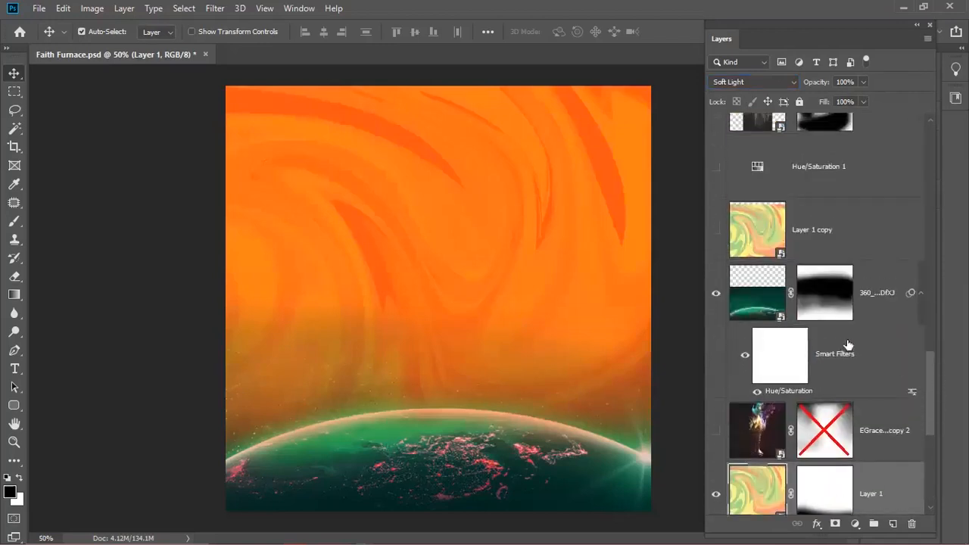
- Turn on the Hue/Saturation 1 adjustment layer, then select the 360 planet smart object
click(798, 188)
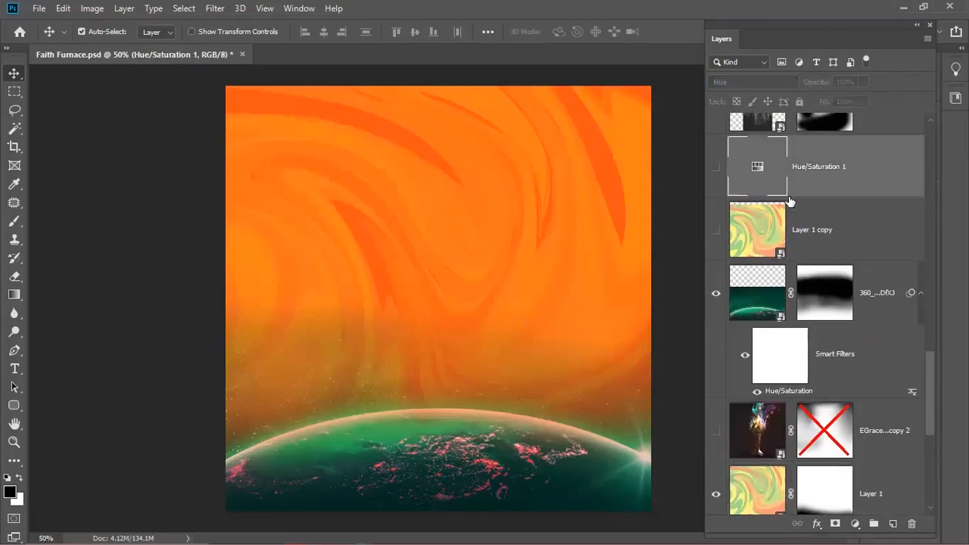
click(714, 167)
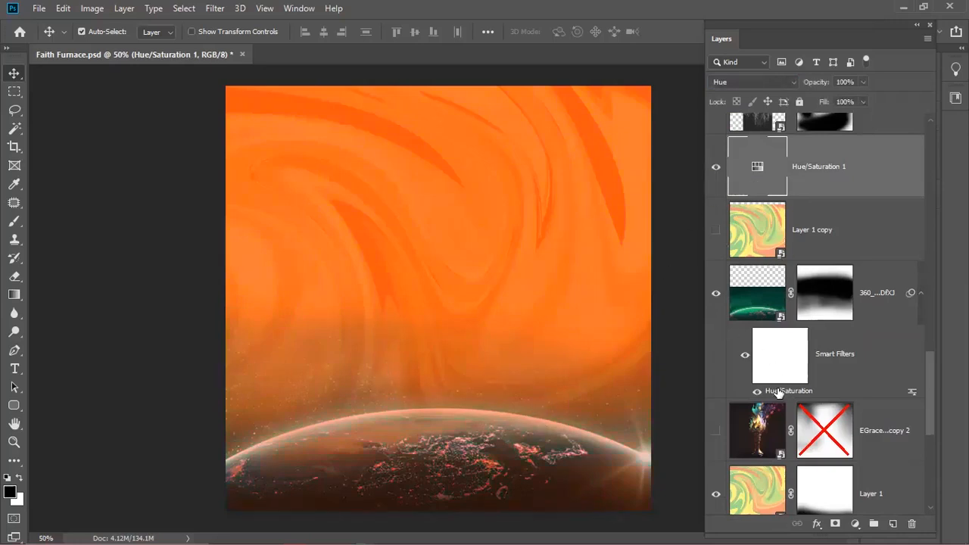
click(761, 282)
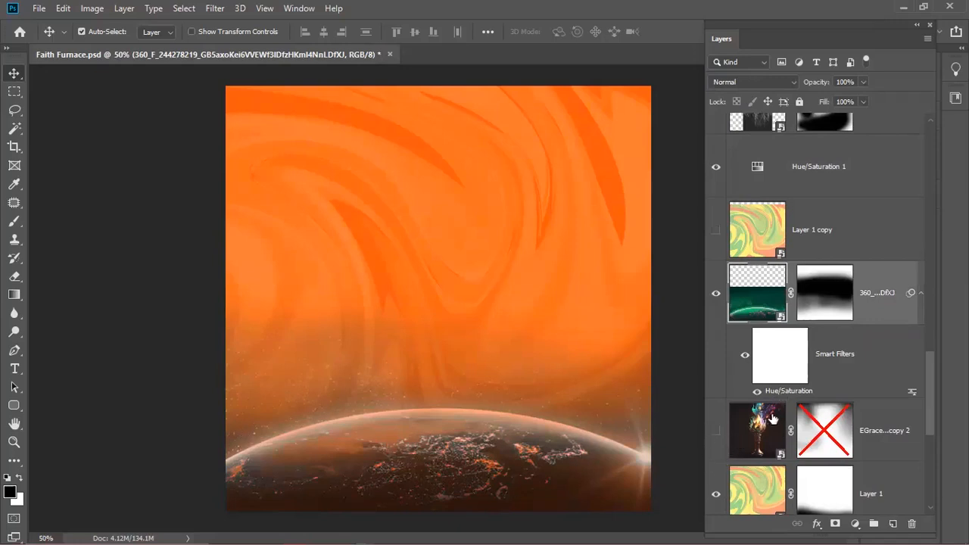
- Colorize the planet's Hue/Saturation smart filter with Hue 0, Saturation 63 and adjusted Lightness
double_click(783, 391)
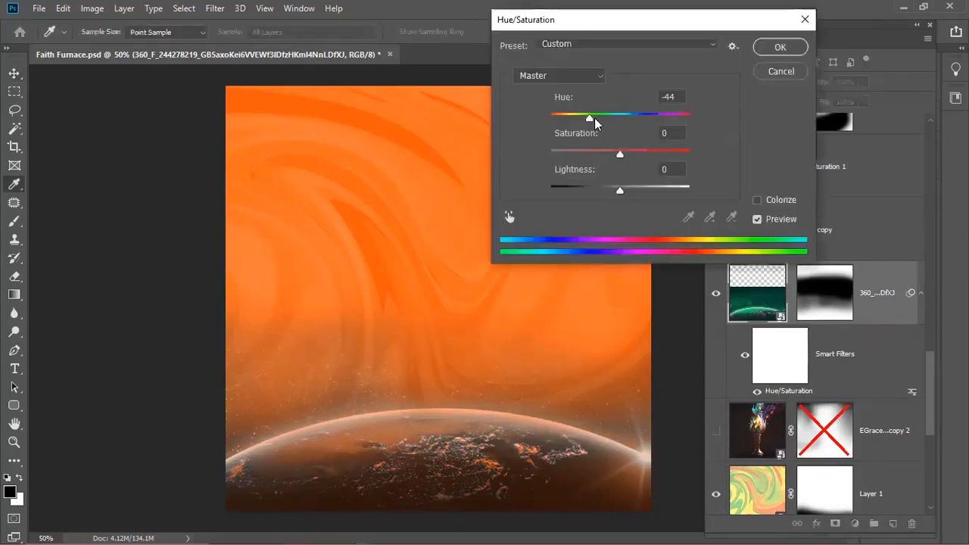
click(757, 200)
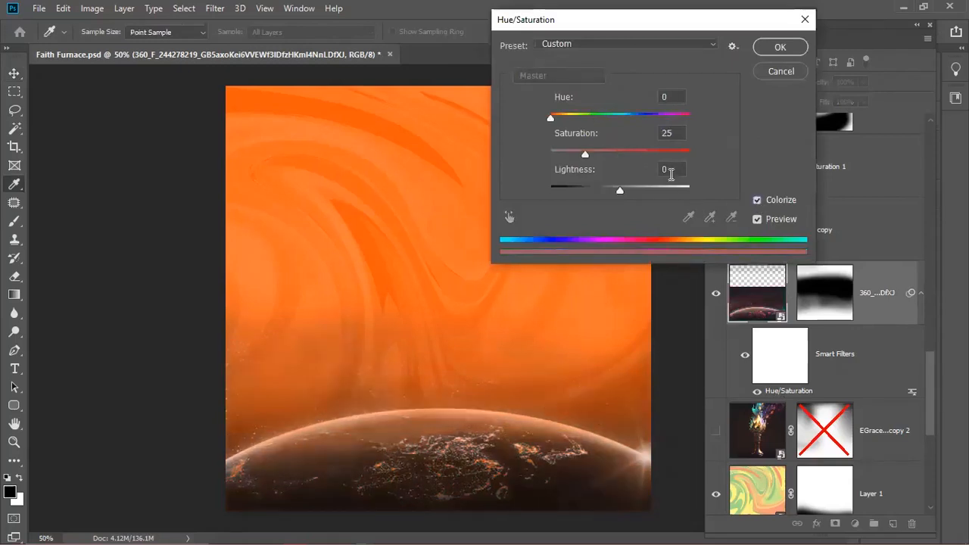
click(757, 202)
click(757, 201)
click(757, 201)
click(757, 201)
drag(549, 115, 555, 115)
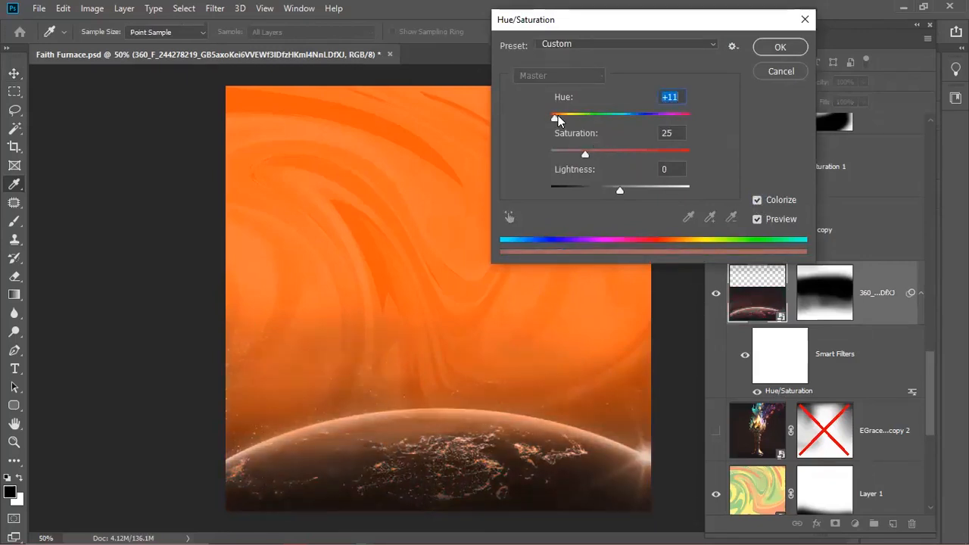
drag(555, 115, 548, 115)
drag(589, 156, 614, 156)
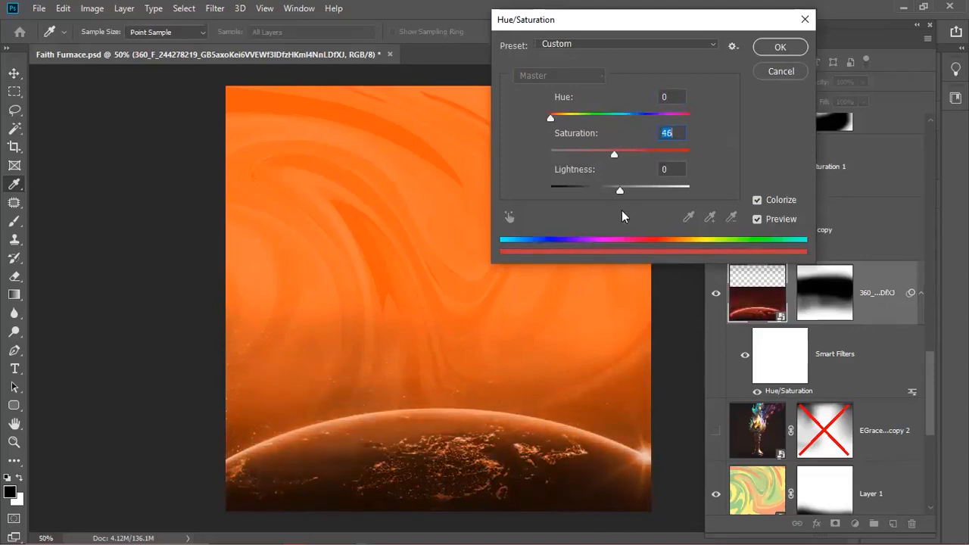
mouse_move(618, 190)
mouse_down()
mouse_move(659, 194)
mouse_move(638, 203)
mouse_move(619, 190)
mouse_up()
drag(613, 156, 636, 155)
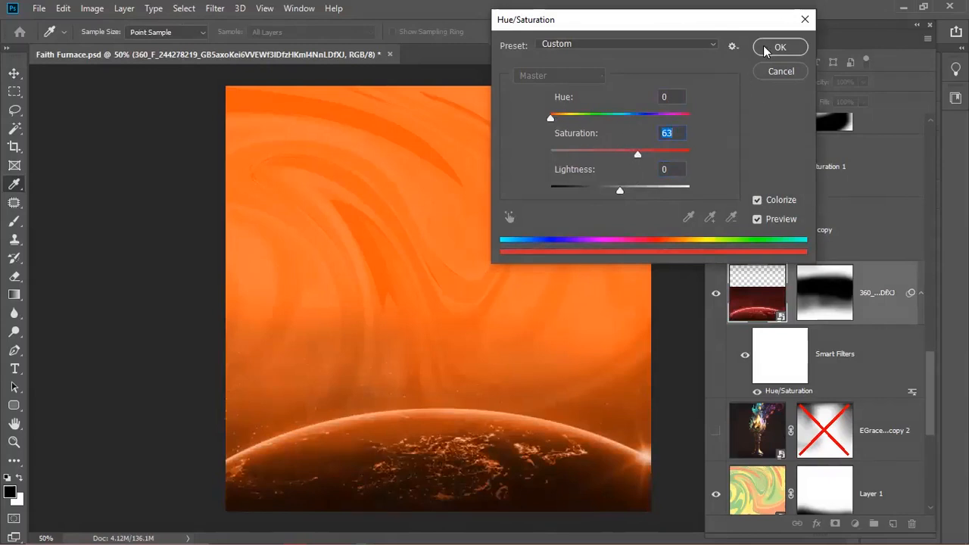
key(Return)
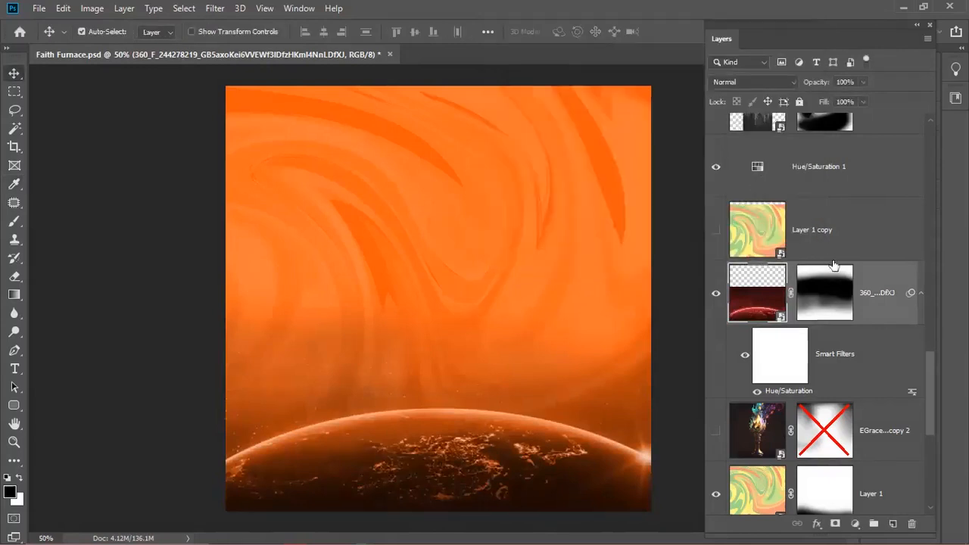
click(920, 292)
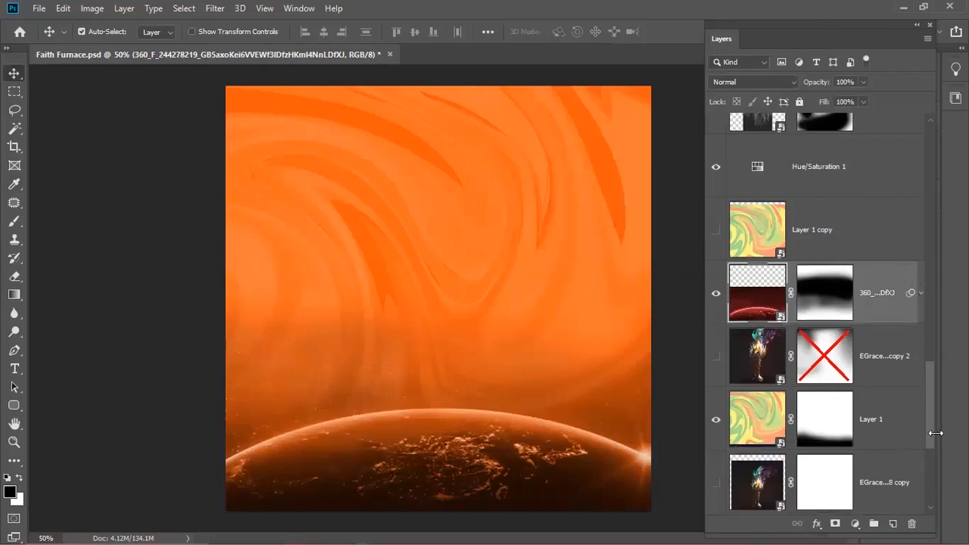
mouse_move(924, 432)
mouse_down()
mouse_move(935, 339)
mouse_move(929, 419)
mouse_up()
click(753, 475)
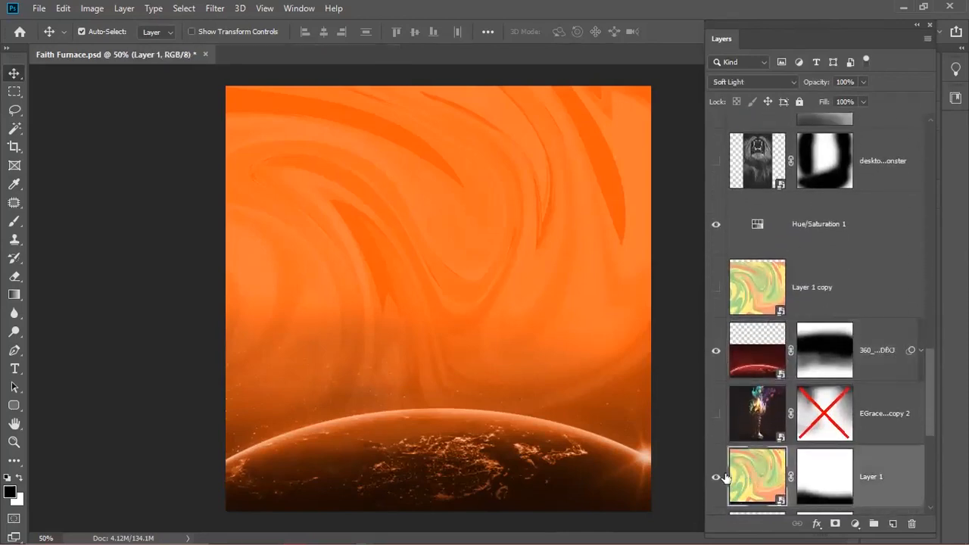
click(716, 476)
click(715, 476)
drag(932, 413, 933, 361)
click(817, 198)
click(828, 216)
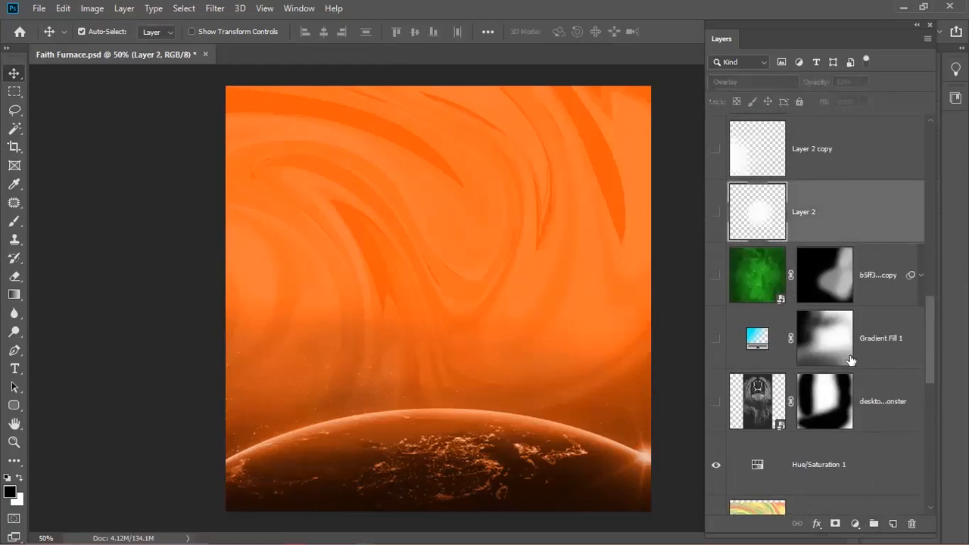
- Add a new layer above the green texture and dab a white glow with a 100% opacity brush
click(874, 279)
click(893, 523)
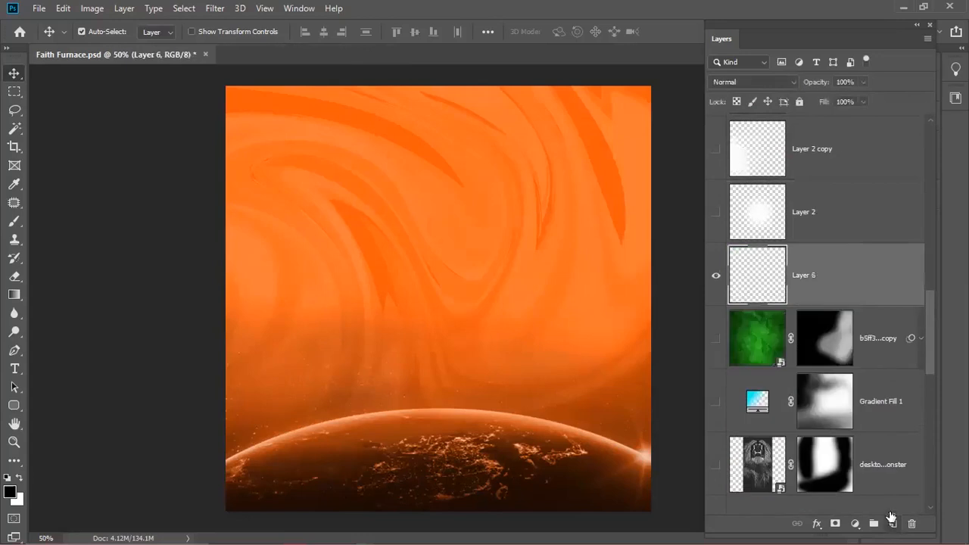
key(ctrl+z)
click(893, 523)
click(15, 222)
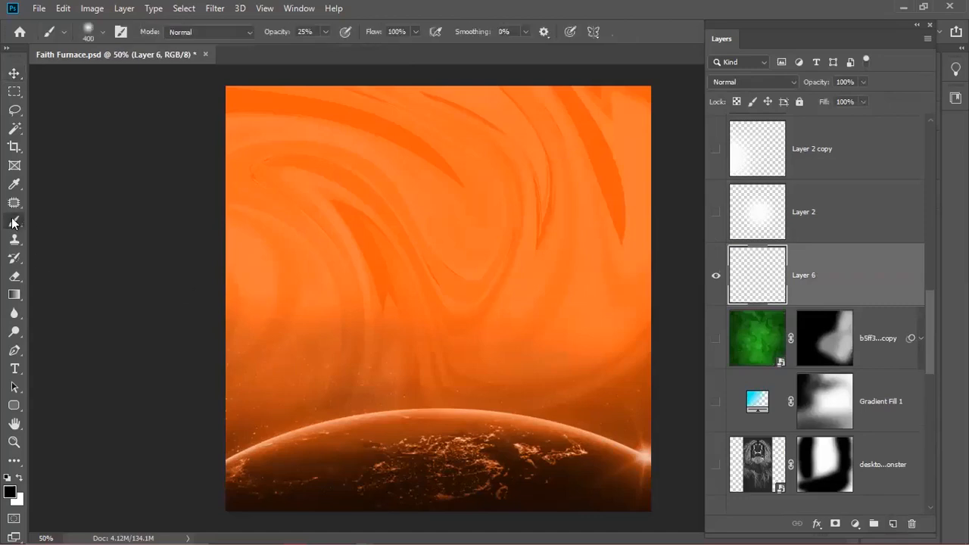
click(22, 479)
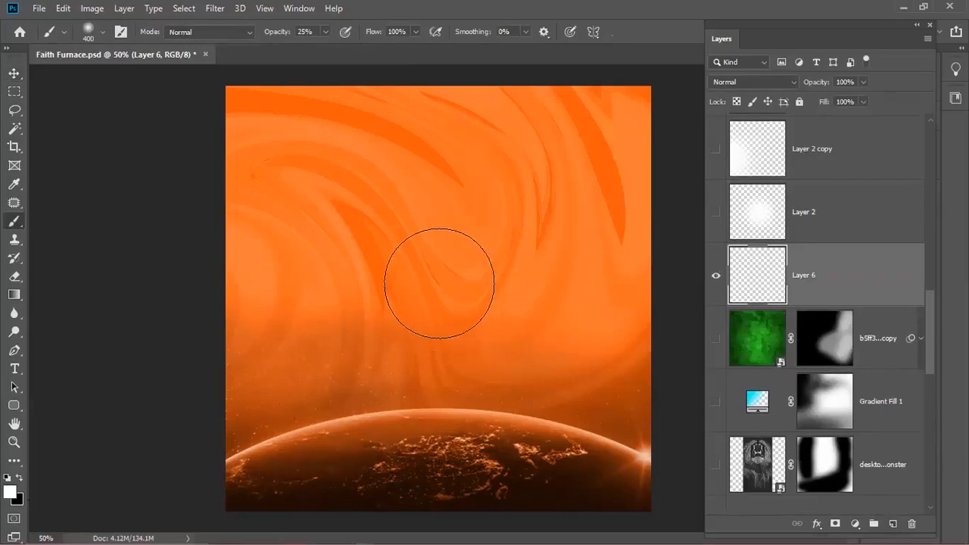
click(303, 31)
text(100)
key(Return)
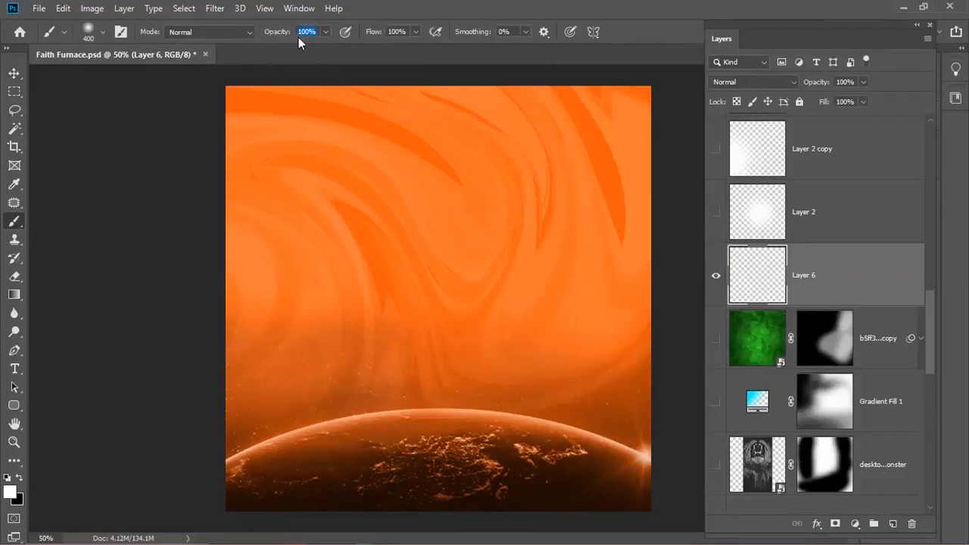
click(442, 273)
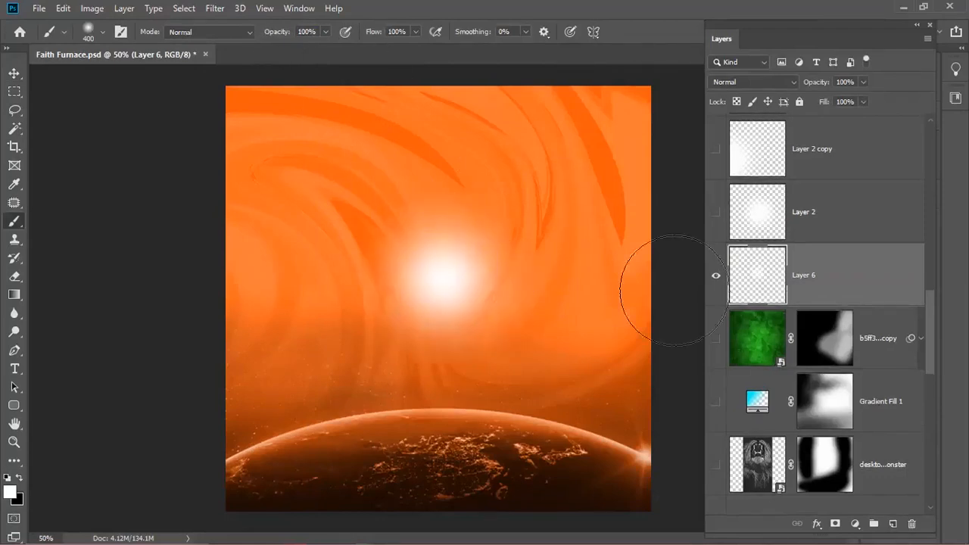
- Set the glow layer to Overlay and enlarge it to 187.20%
click(769, 78)
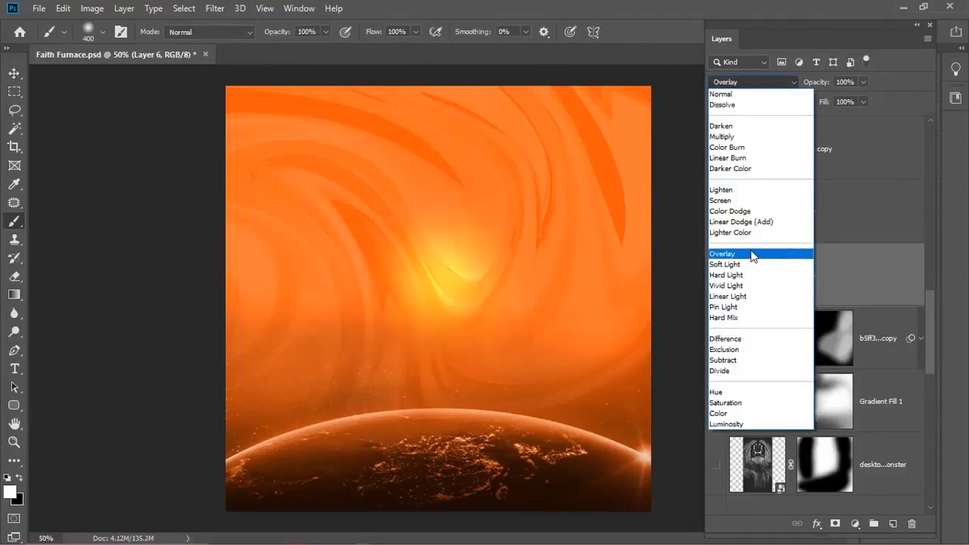
key(Escape)
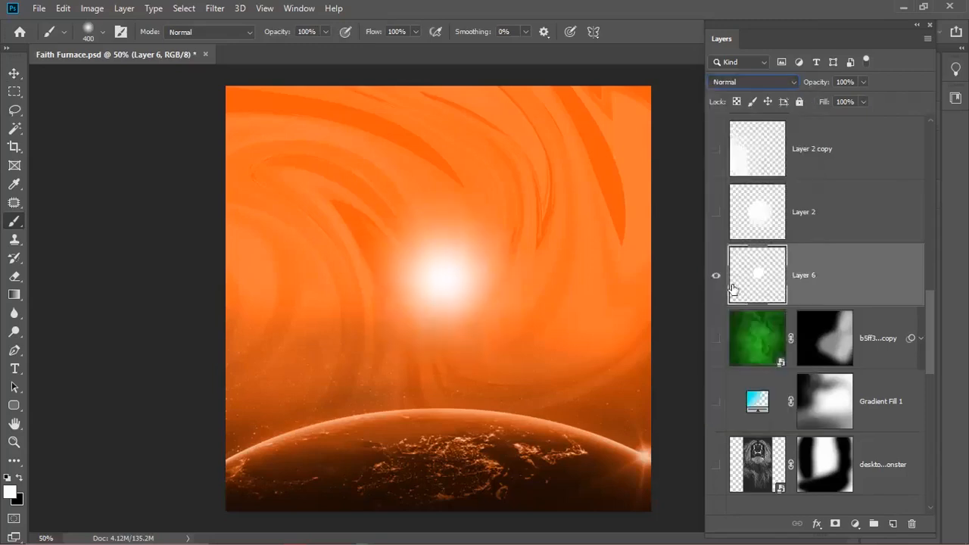
click(737, 79)
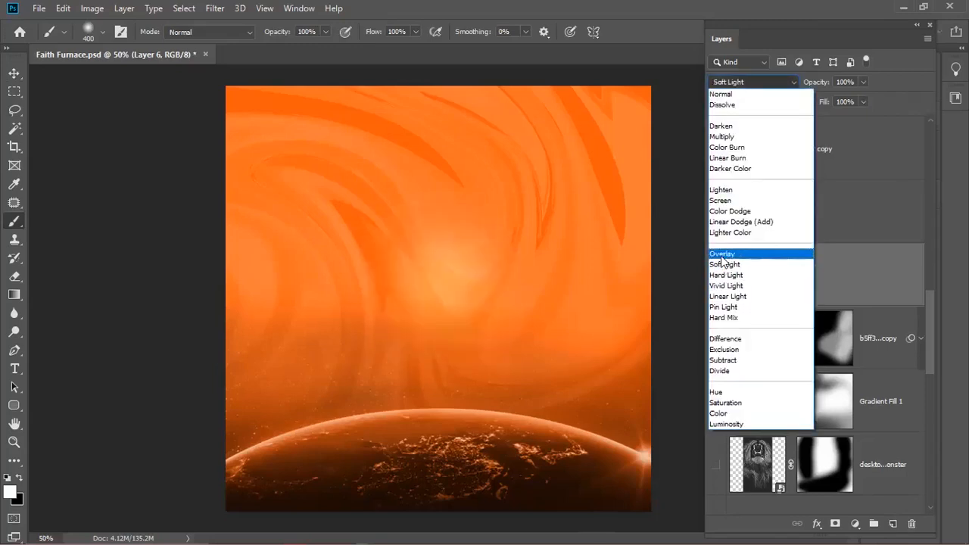
click(827, 257)
key(ctrl+t)
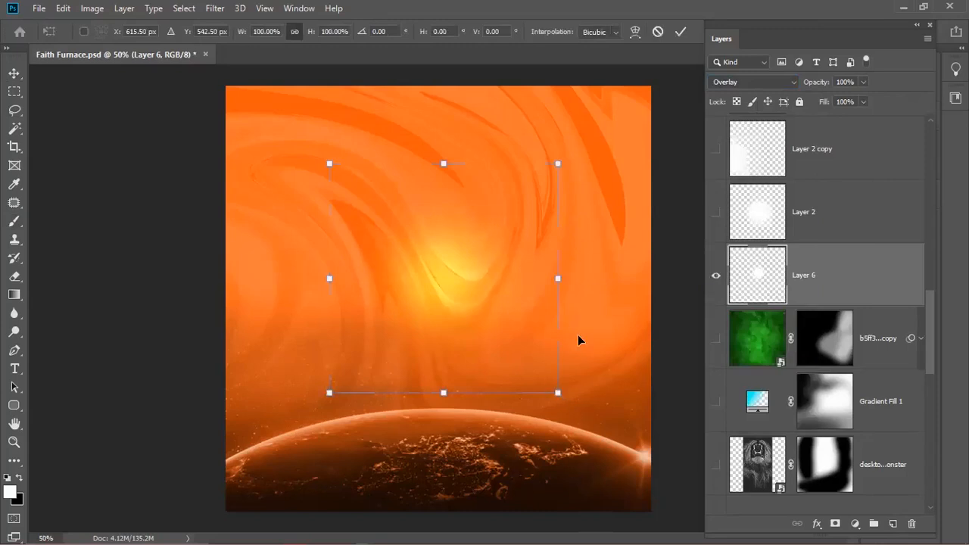
drag(329, 392, 373, 380)
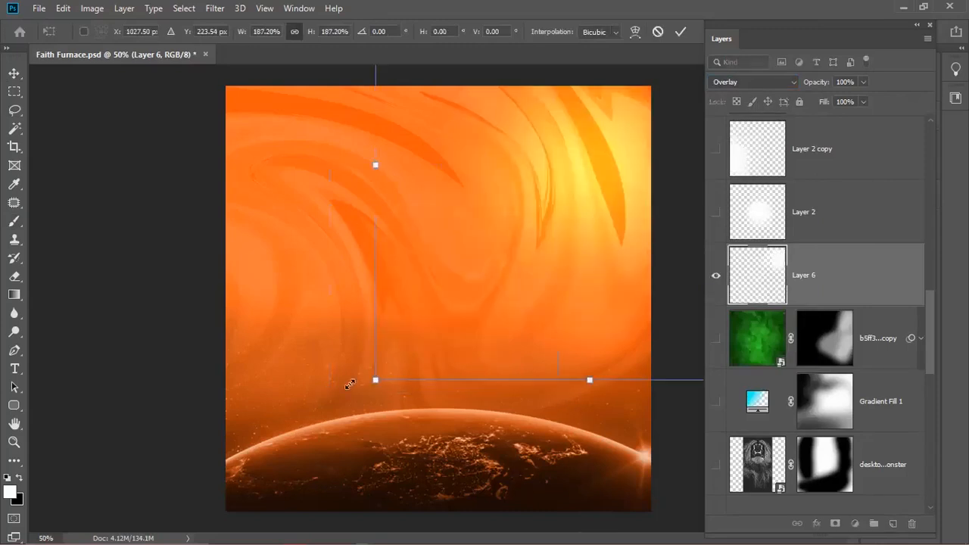
key(Return)
key(b)
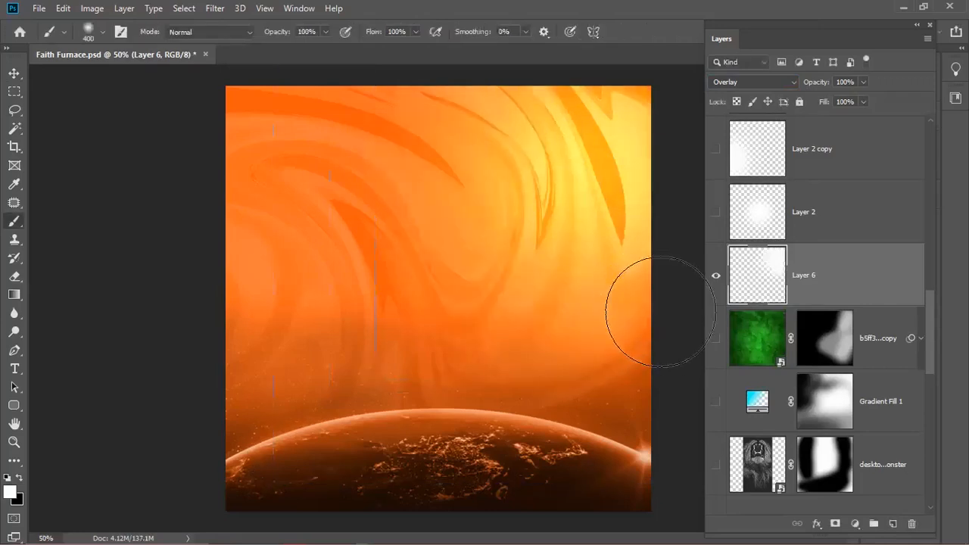
click(797, 224)
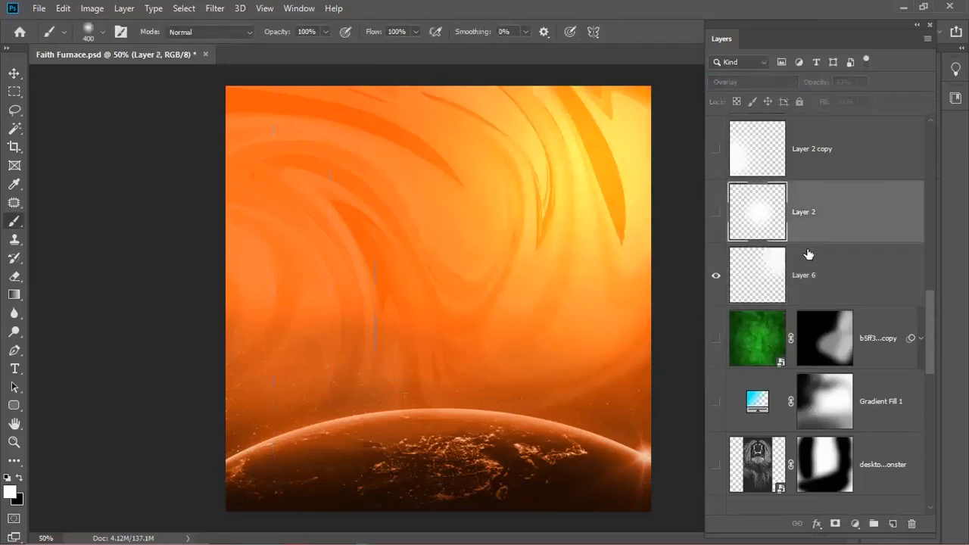
- Turn on the glows of Layer 2 copy, Layer 2 copy 2 and Layer 2
scroll(802, 258, up, 1)
scroll(791, 287, up, 1)
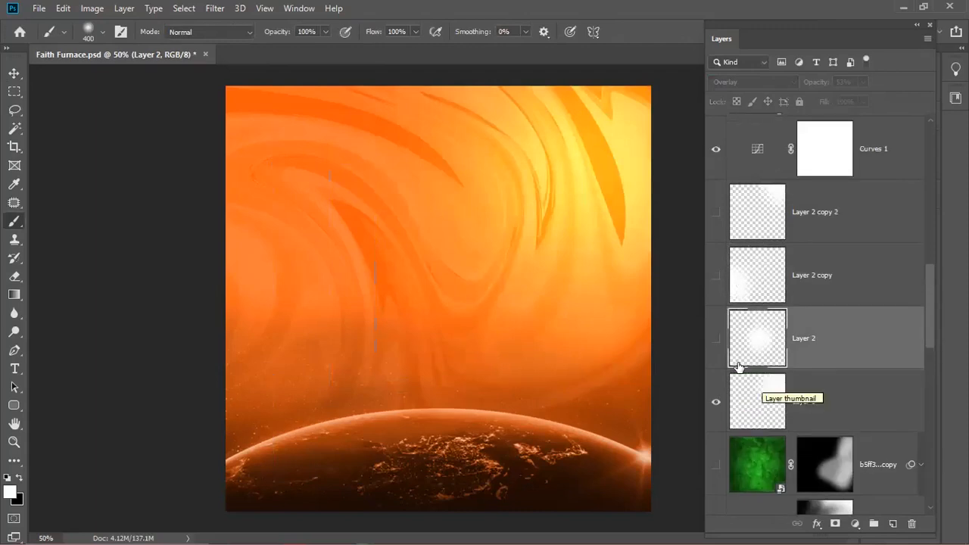
click(713, 276)
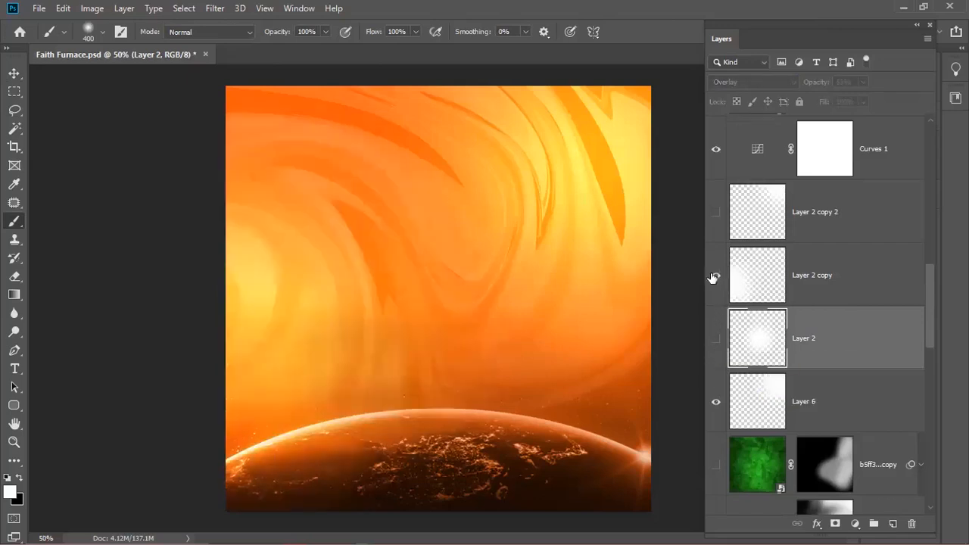
click(715, 214)
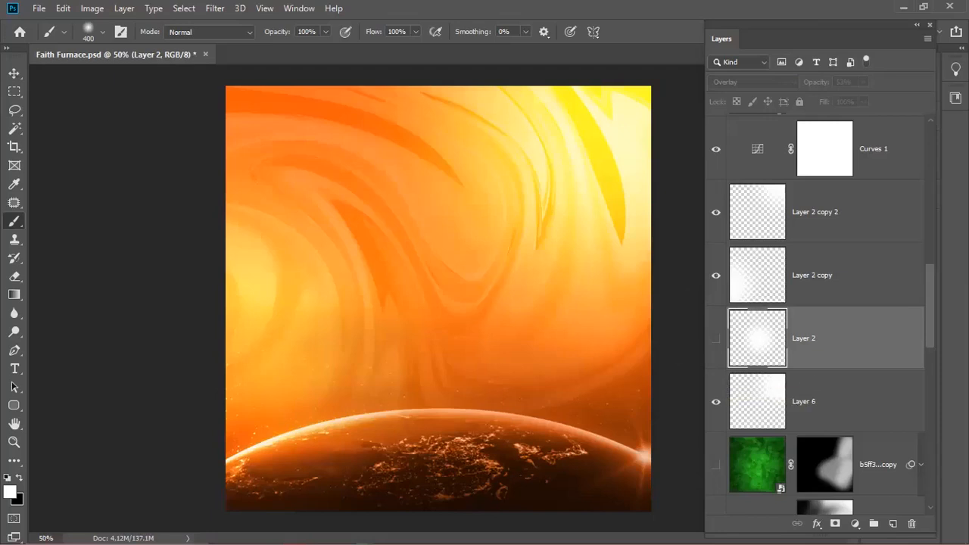
click(715, 340)
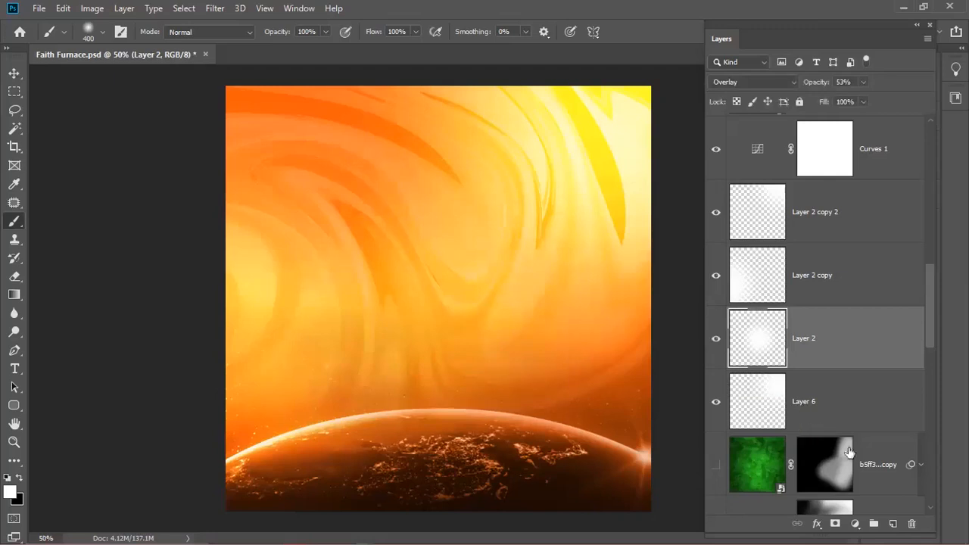
- Shift Layer 2's white glow down and to the right with Free Transform
click(804, 424)
click(737, 347)
key(ctrl+t)
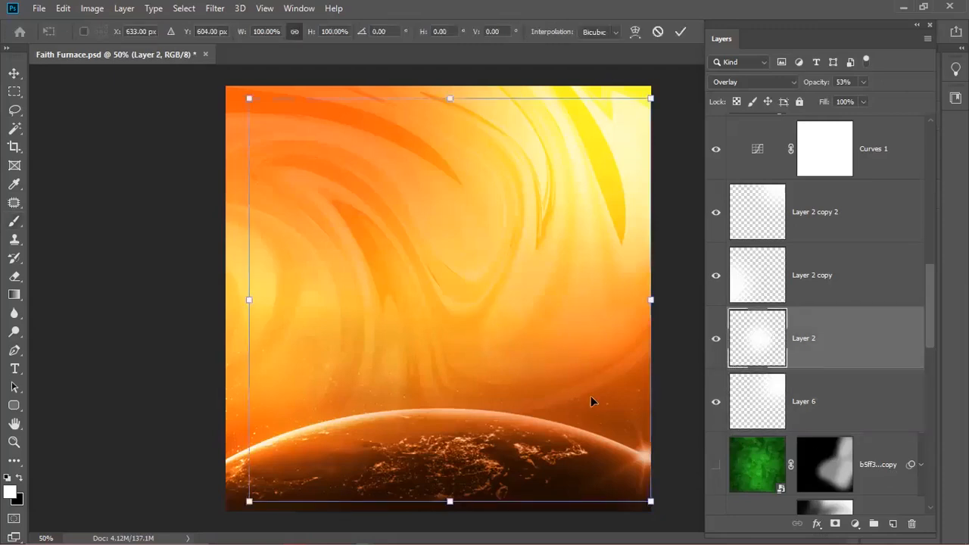
drag(487, 292, 638, 417)
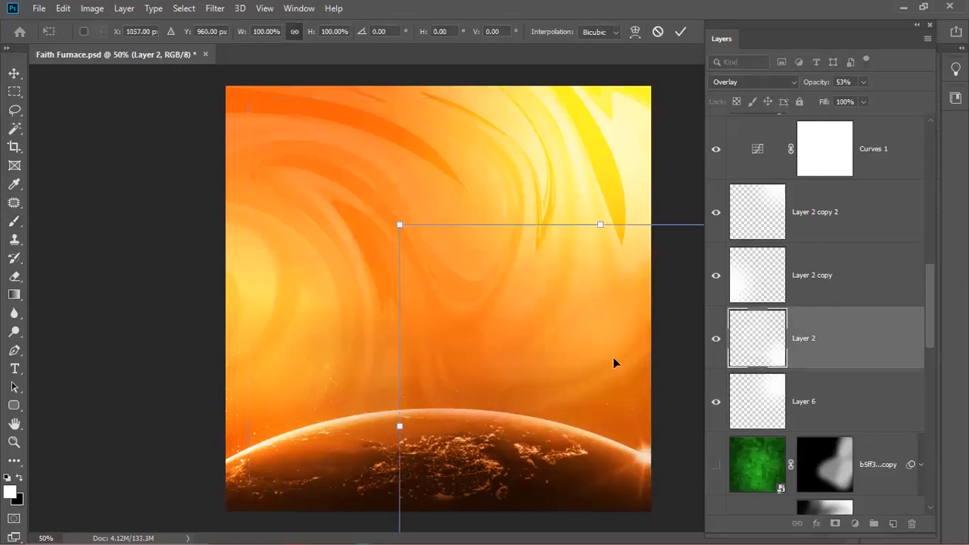
key(Return)
scroll(800, 401, down, 3)
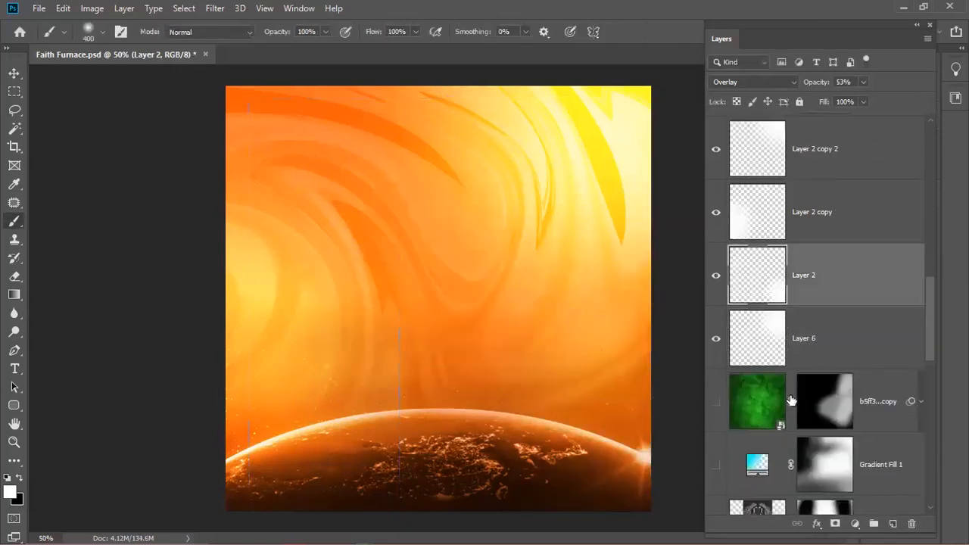
- Show the flame layer and disable the flame layer's mask
scroll(763, 413, down, 1)
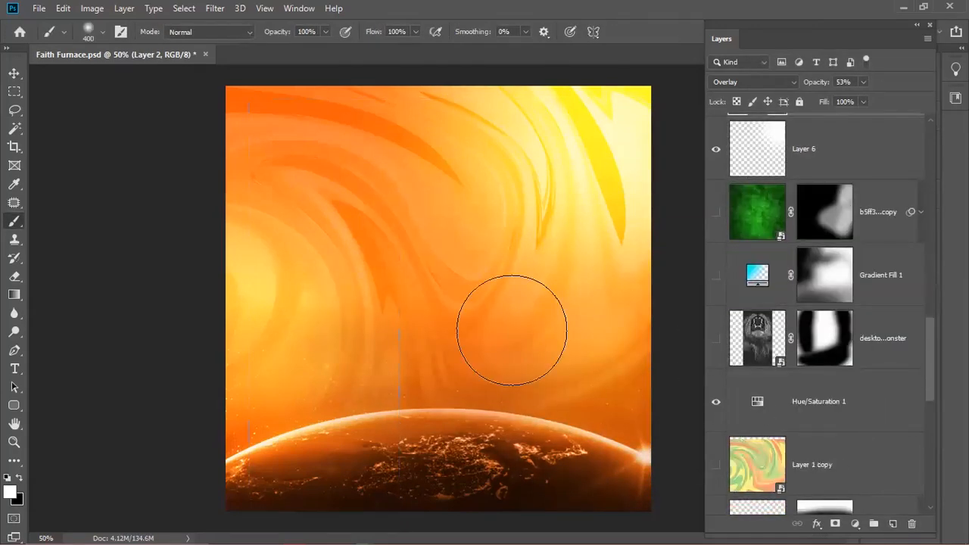
scroll(830, 360, down, 5)
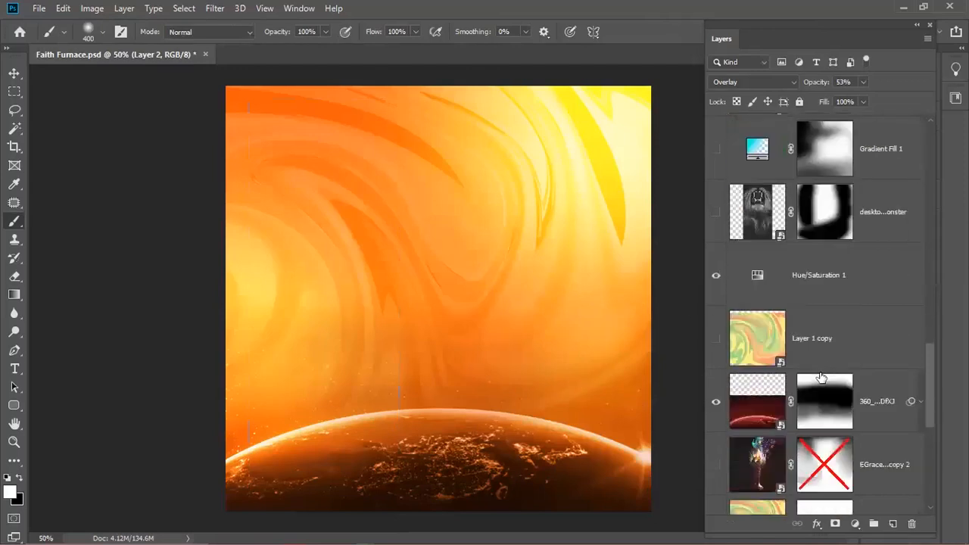
scroll(927, 454, down, 1)
scroll(930, 473, down, 1)
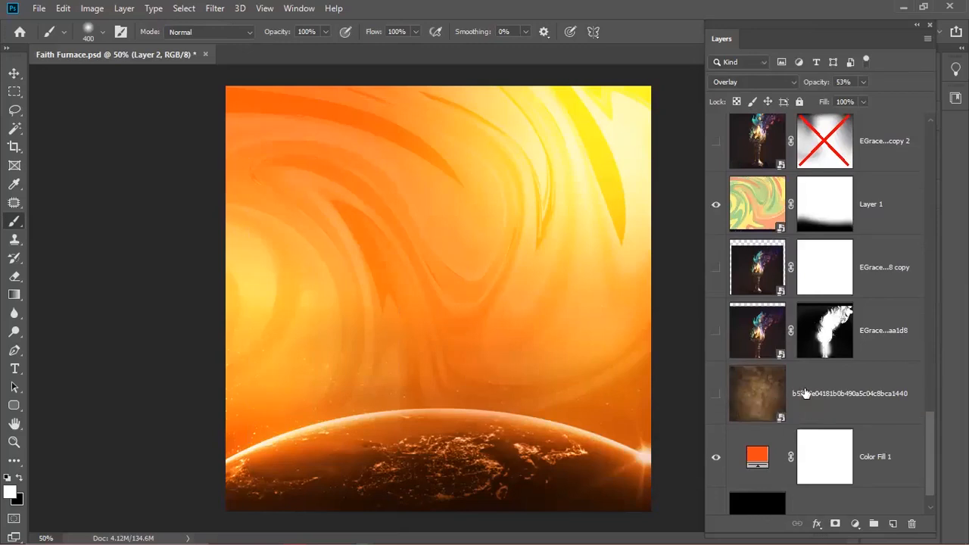
click(725, 394)
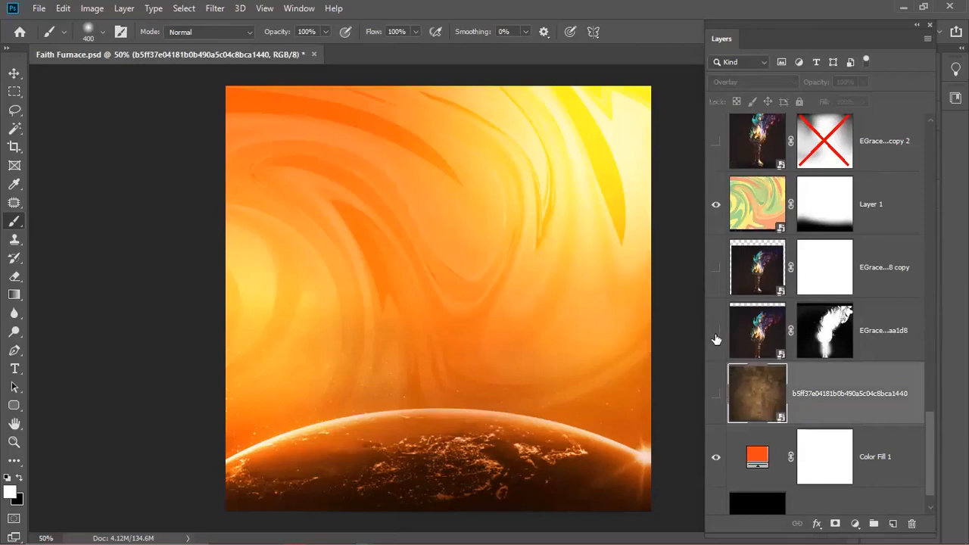
click(768, 331)
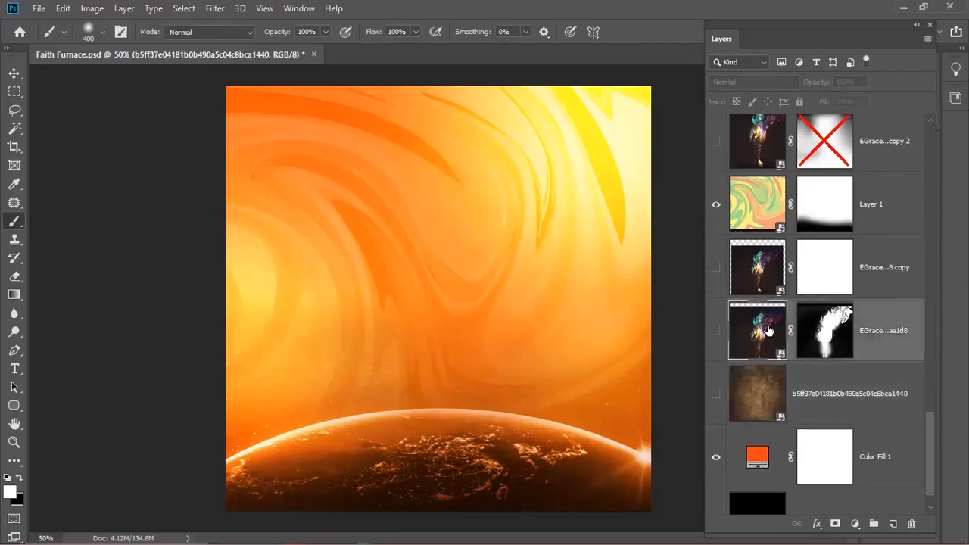
click(715, 331)
click(745, 385)
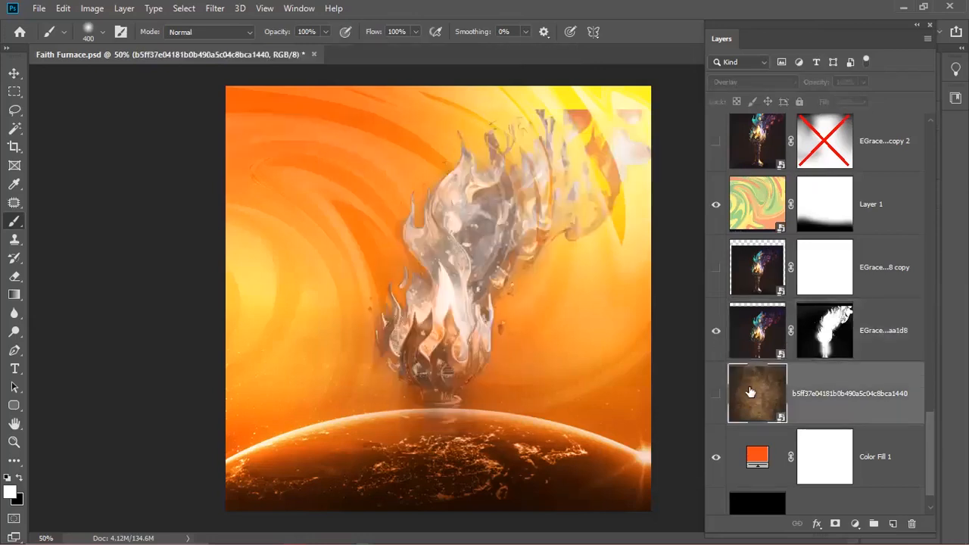
shift+click(824, 337)
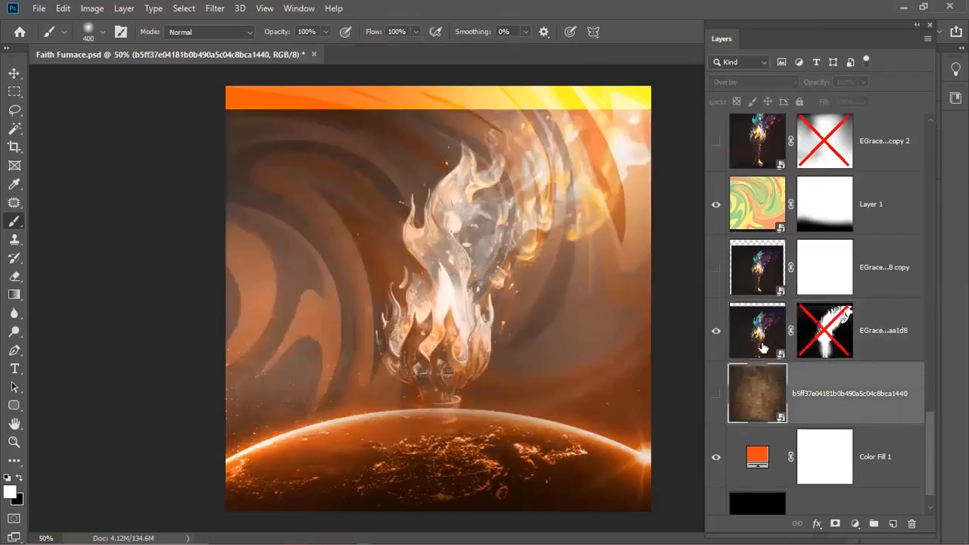
- Show the brown texture at Normal blend, hide the flame, and decline rasterizing the texture
click(716, 394)
click(733, 81)
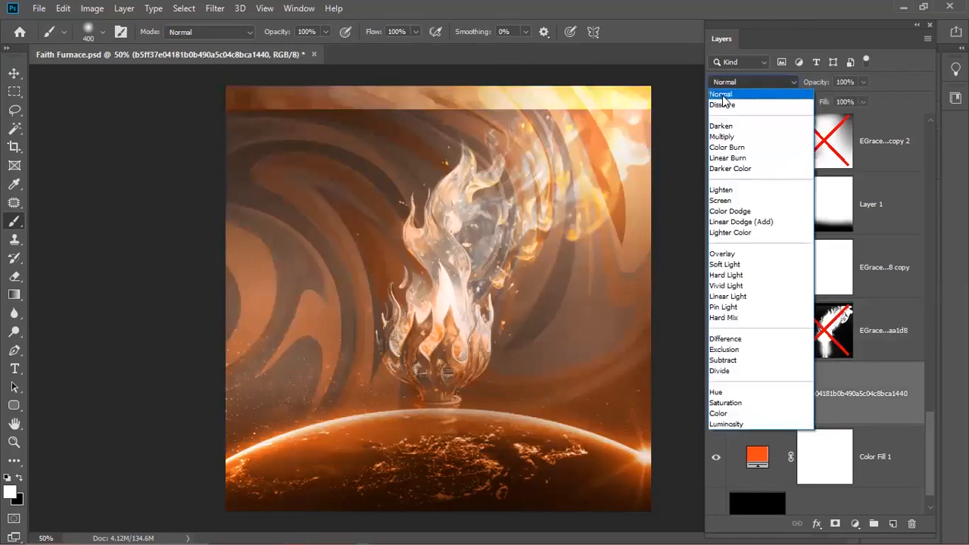
click(721, 94)
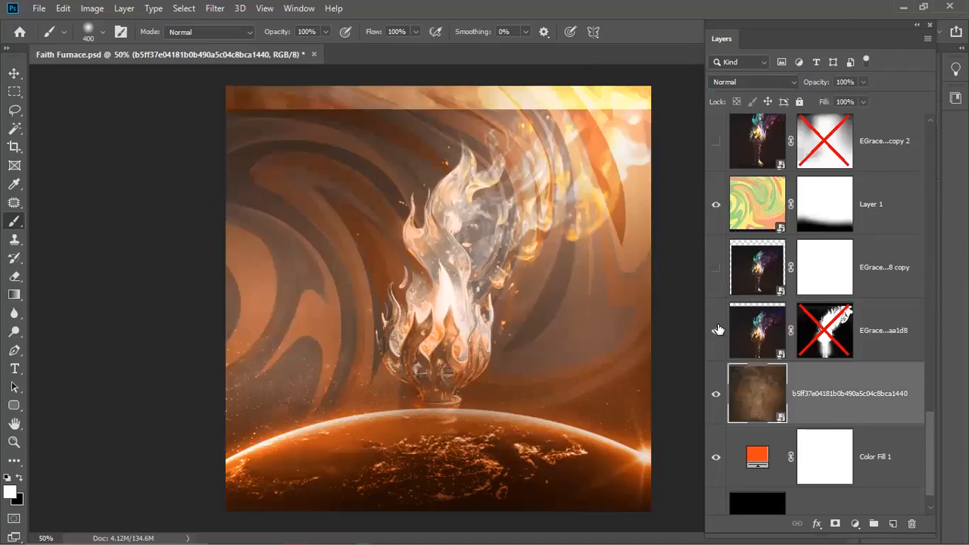
click(716, 330)
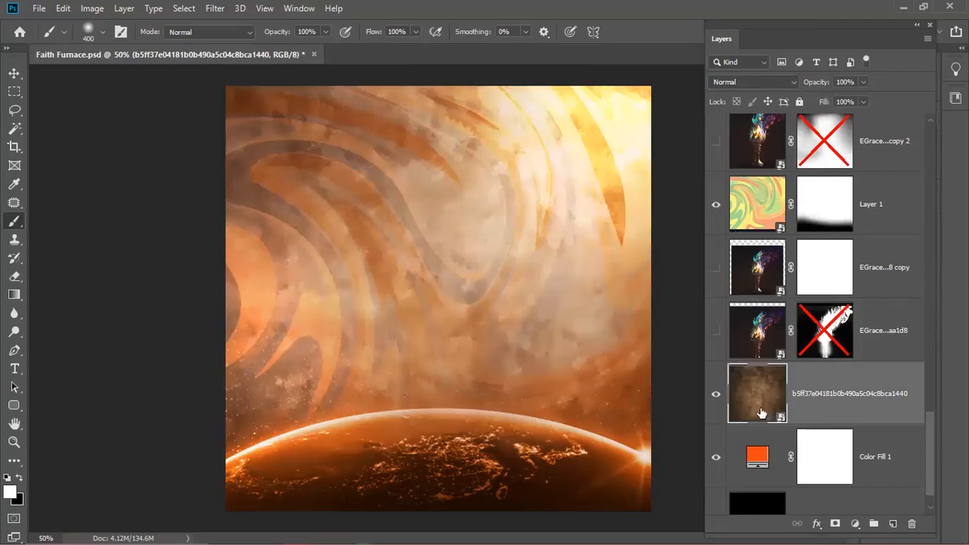
click(628, 255)
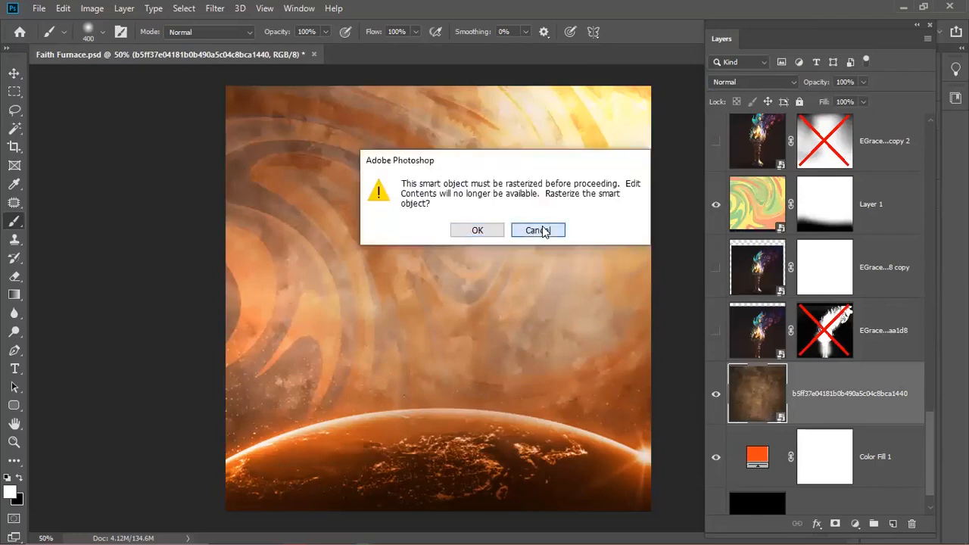
click(537, 230)
click(716, 394)
click(715, 394)
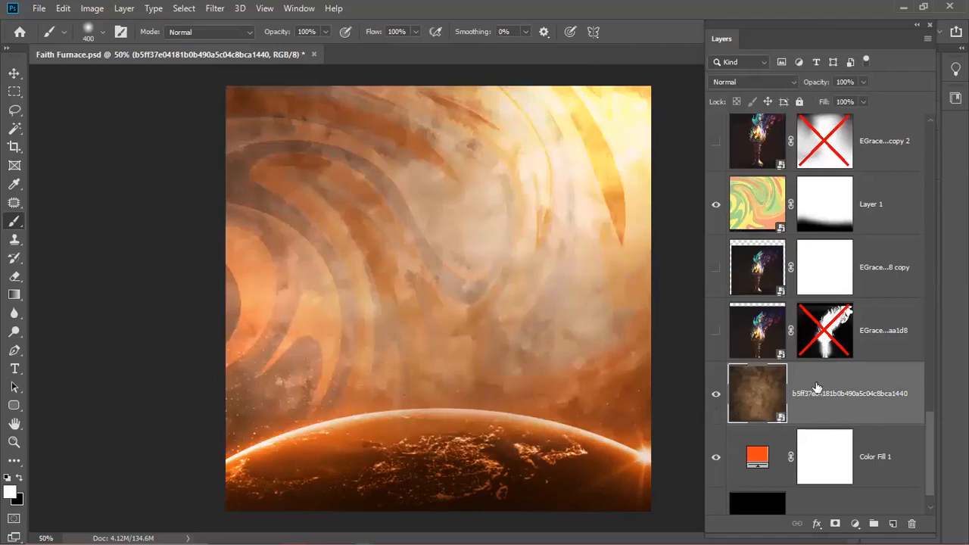
double_click(779, 421)
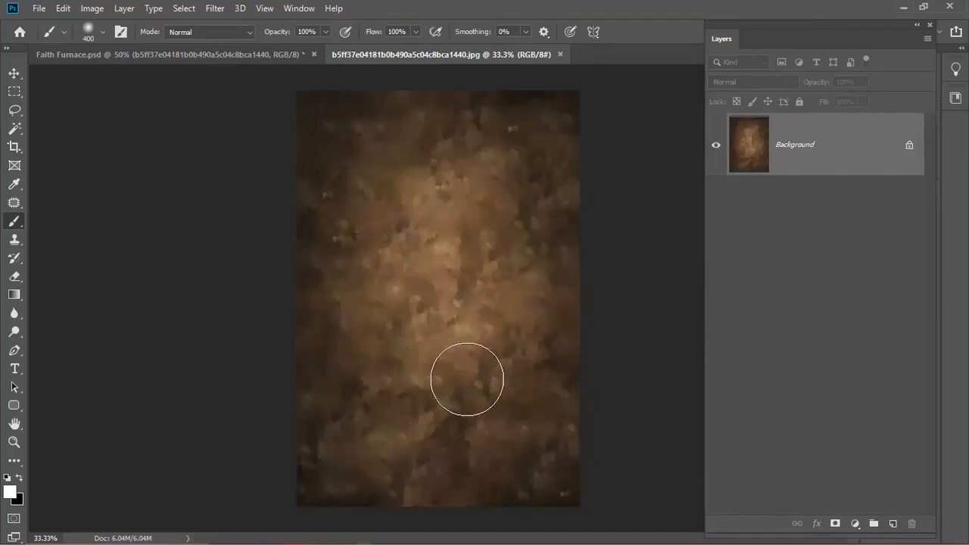
click(558, 55)
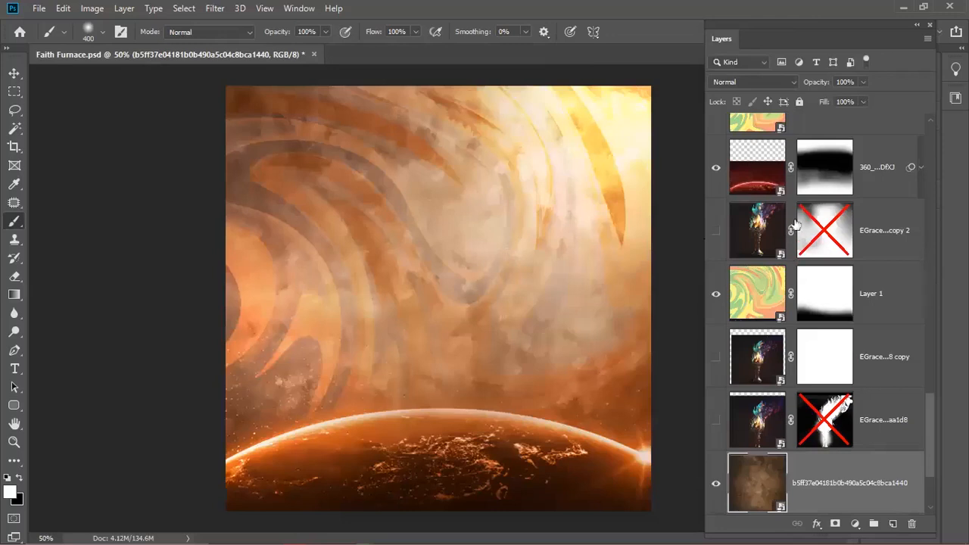
key(ctrl+z)
key(ctrl+z)
key(ctrl+z)
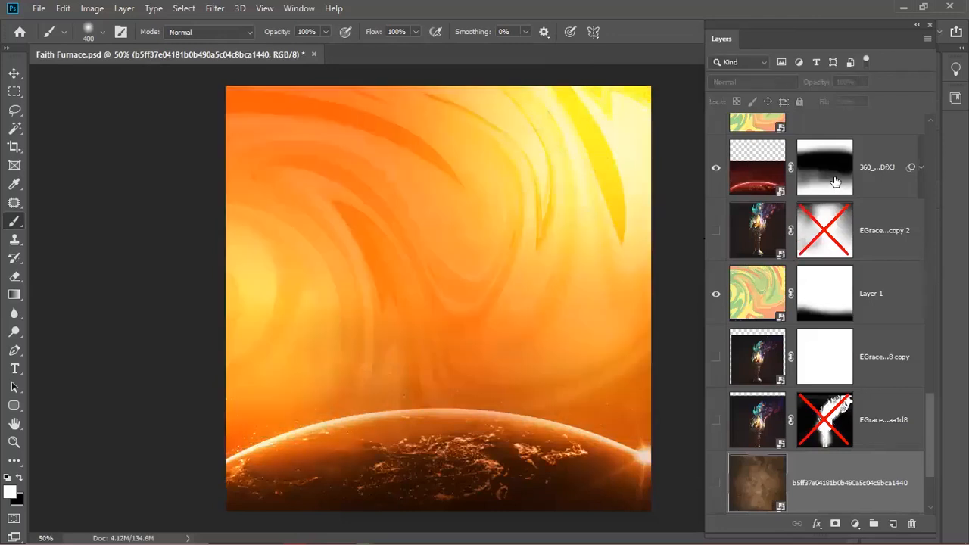
key(ctrl+z)
key(ctrl+z)
key(ctrl+z)
key(ctrl+z)
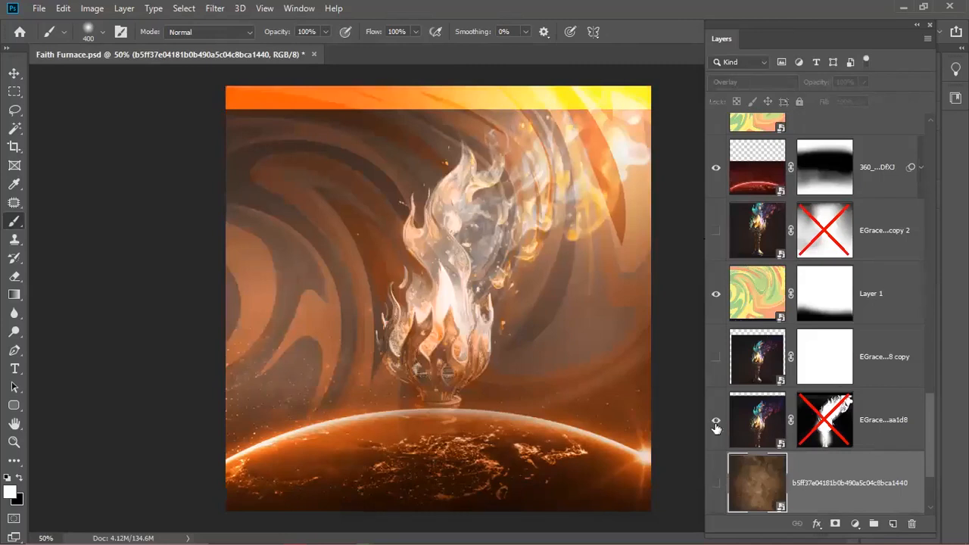
click(715, 420)
double_click(821, 481)
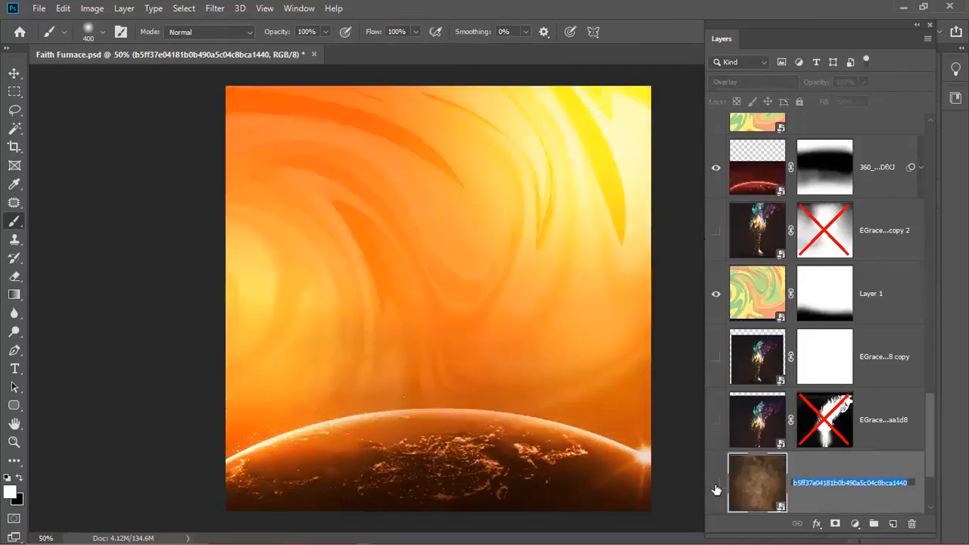
key(Return)
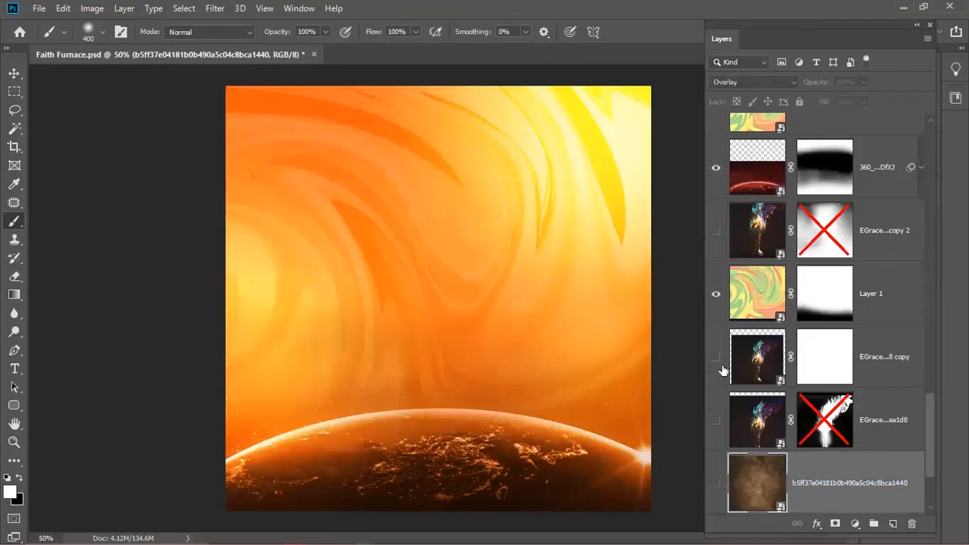
click(716, 485)
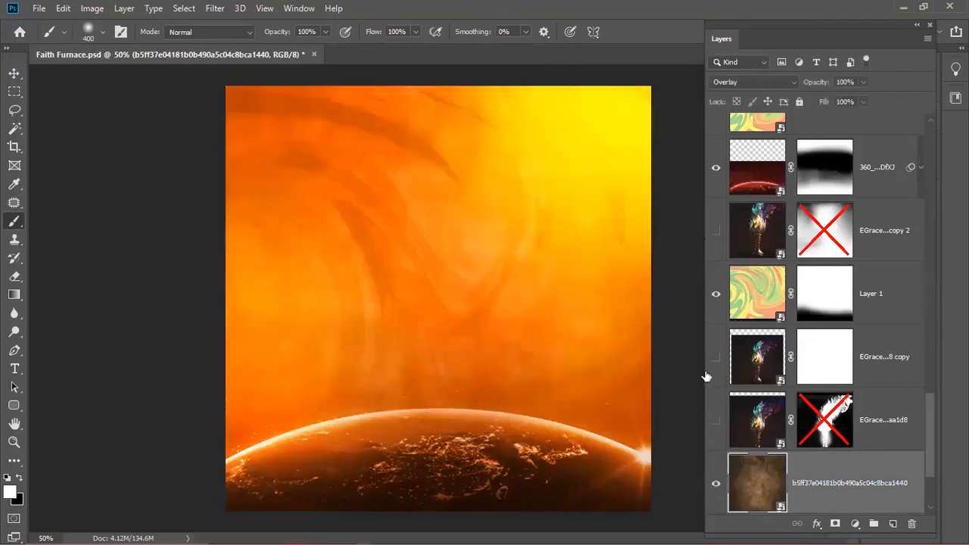
click(723, 83)
click(728, 94)
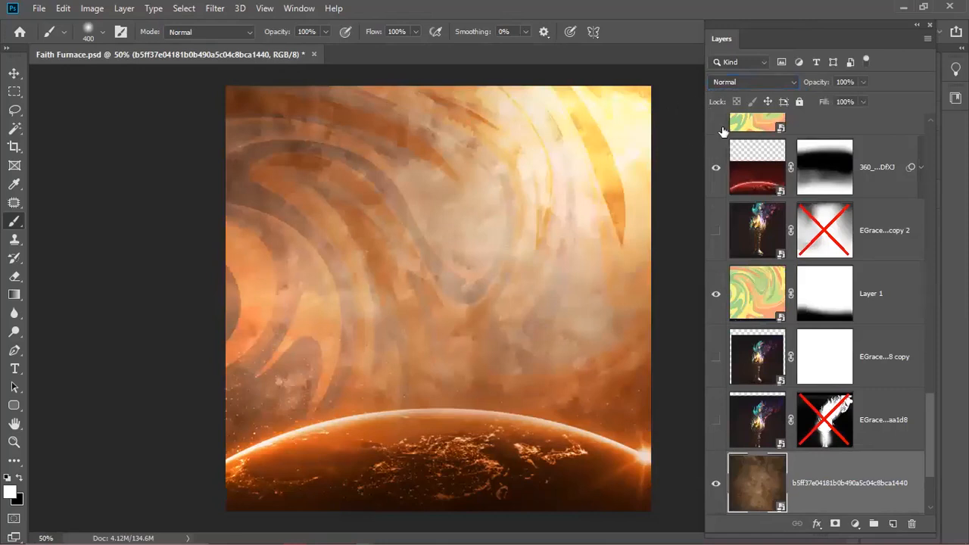
- Blend the brown texture layer in Overlay, compare it on and off, and add a layer mask
click(734, 81)
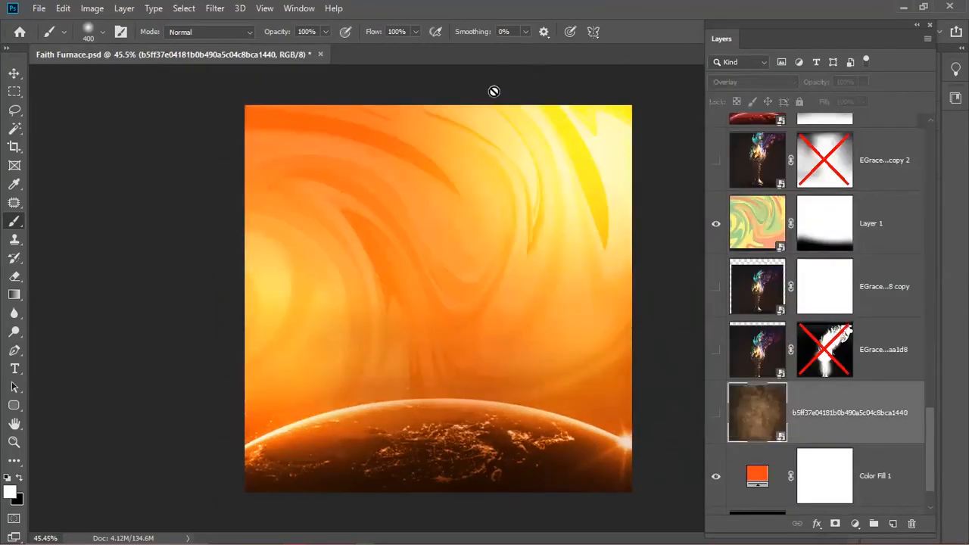
click(715, 416)
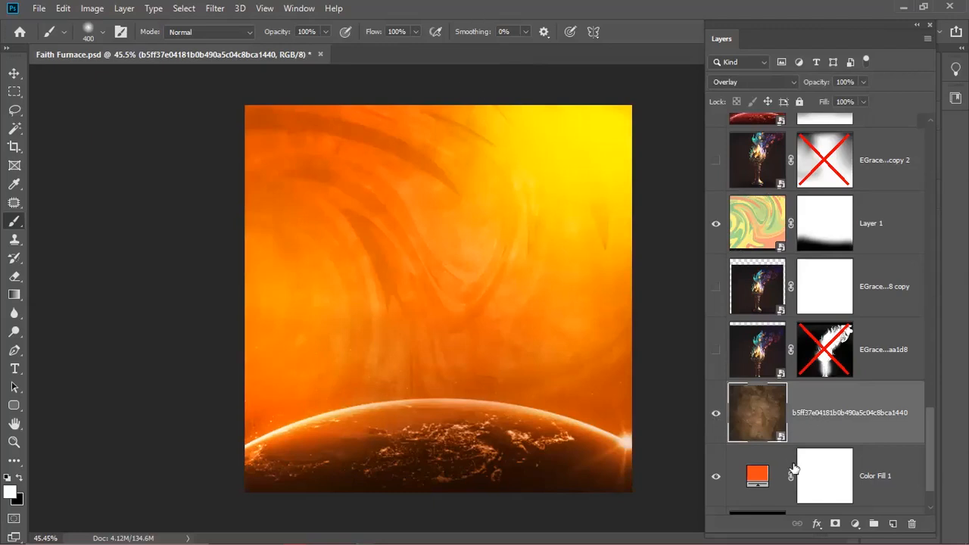
click(715, 413)
click(716, 414)
click(836, 524)
click(836, 524)
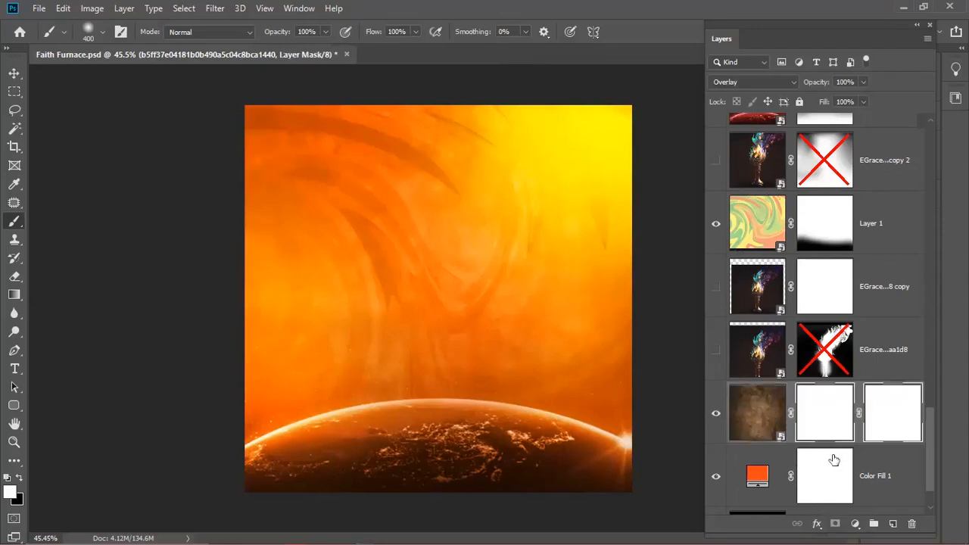
- Remove the extra vector mask and set a black brush at 38% opacity, size 700
key(ctrl+z)
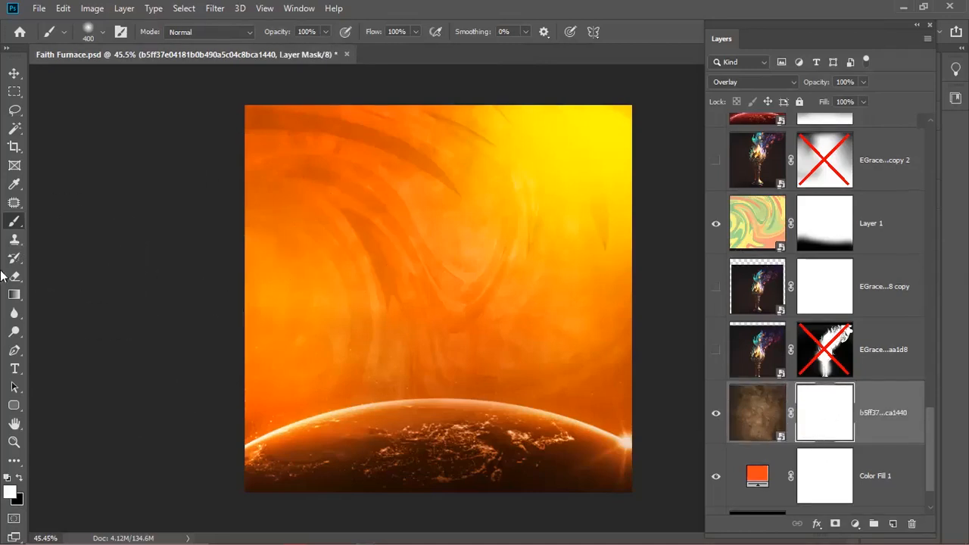
click(19, 478)
drag(280, 38, 250, 38)
drag(278, 35, 263, 36)
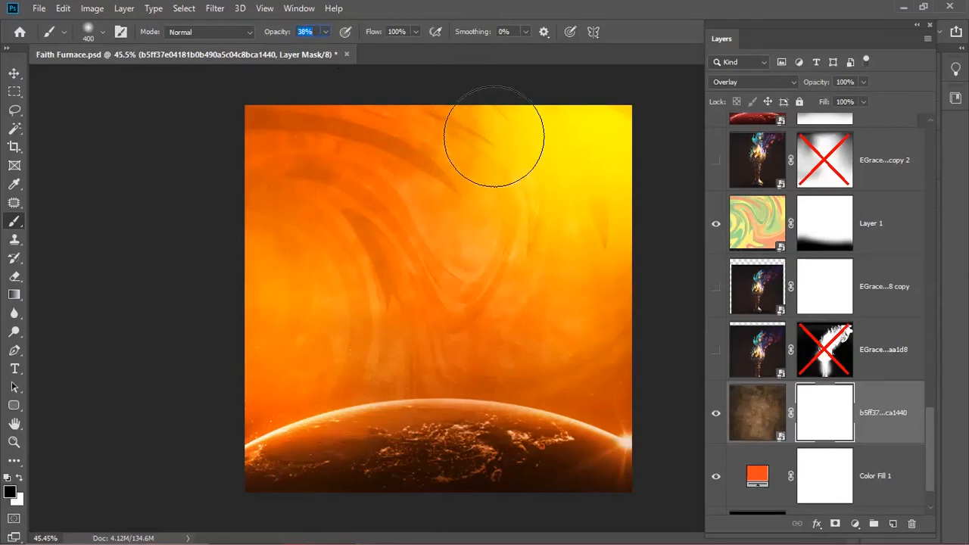
key(bracketright)
key(bracketright)
key(bracketright)
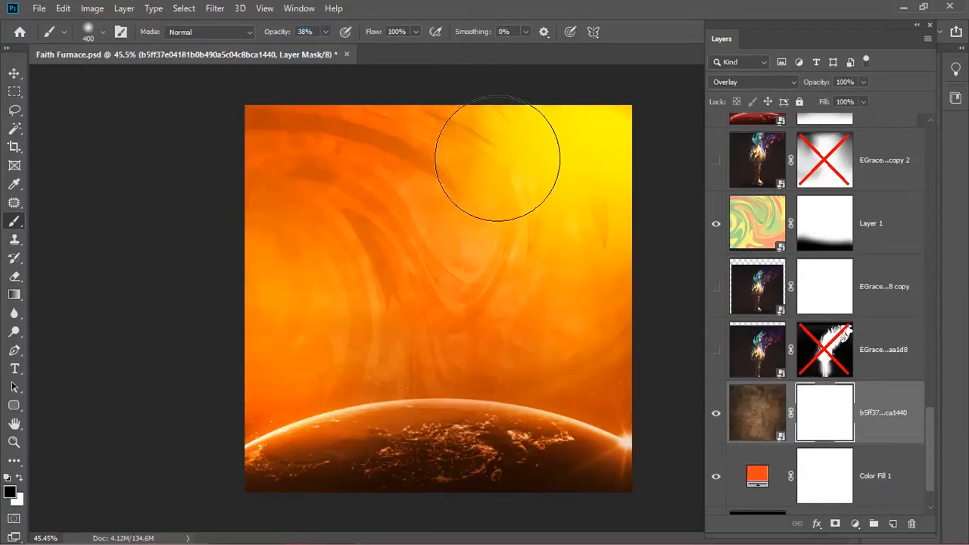
- Paint black on the texture mask to fade the texture from the upper-right sky
drag(505, 144, 563, 156)
drag(598, 210, 571, 219)
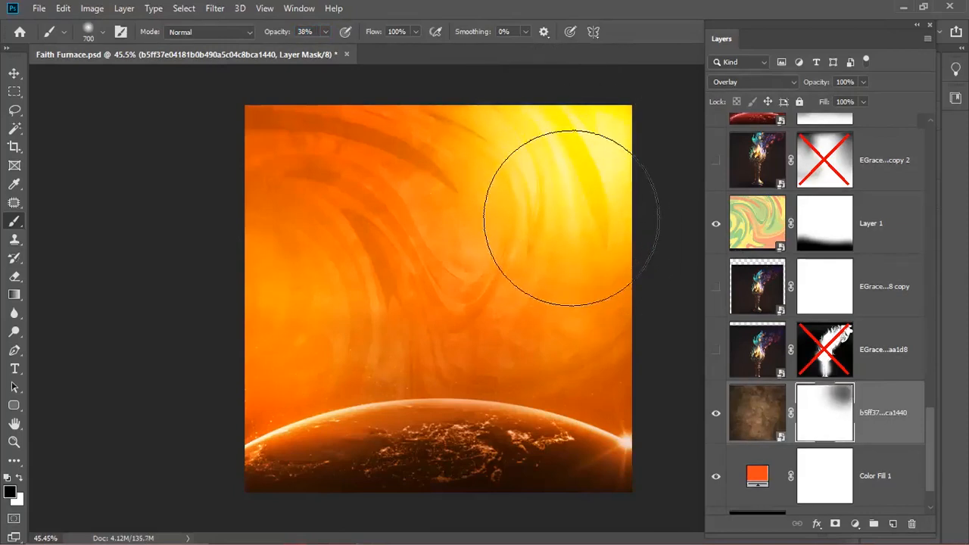
drag(595, 268, 588, 250)
drag(433, 145, 454, 117)
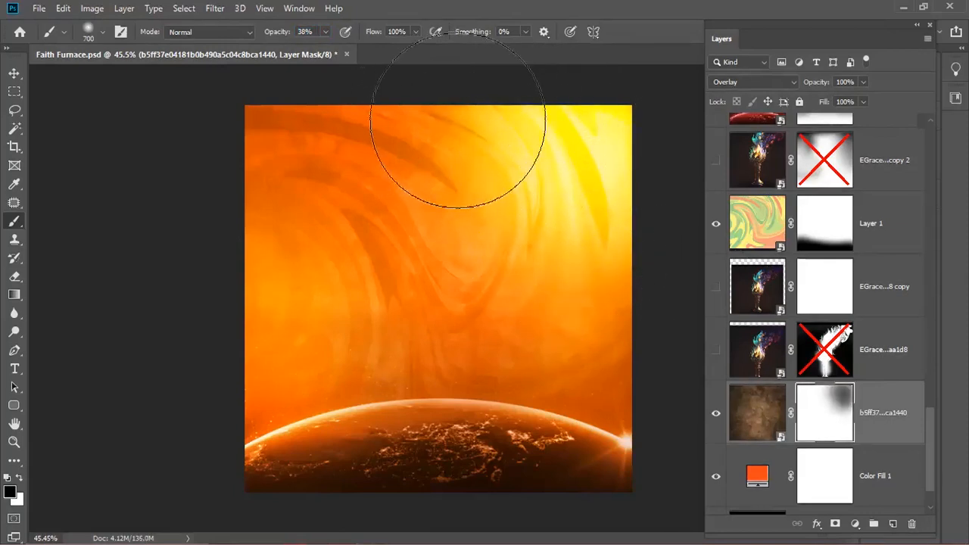
drag(584, 288, 605, 322)
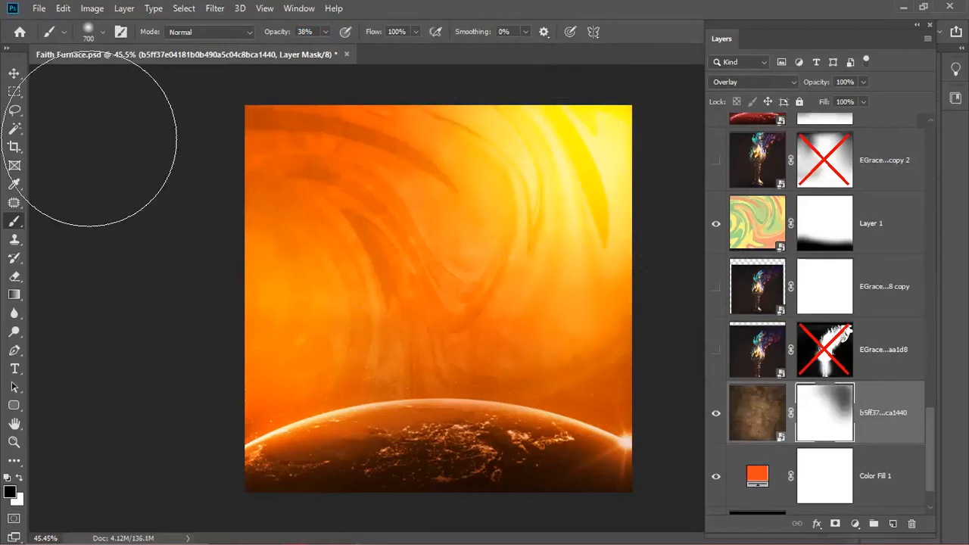
key(v)
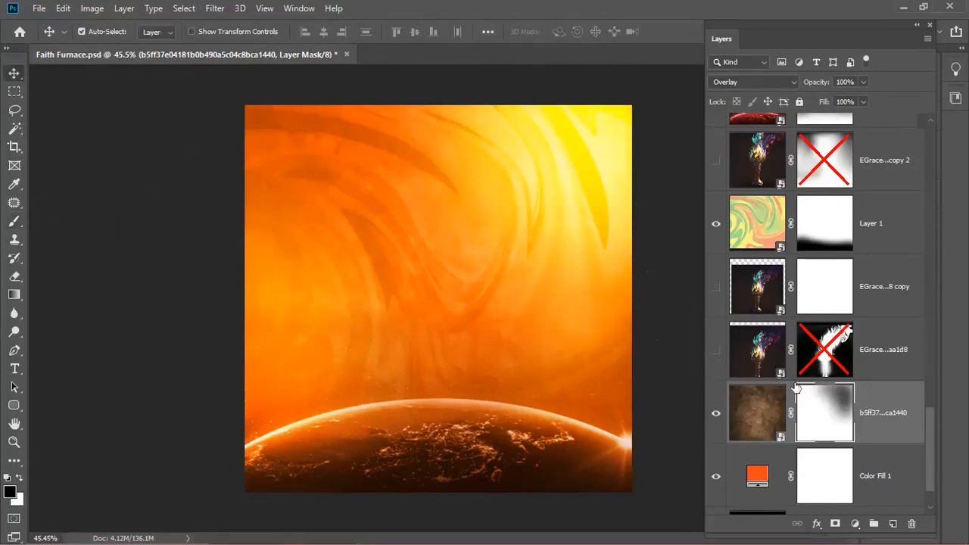
scroll(804, 499, up, 1)
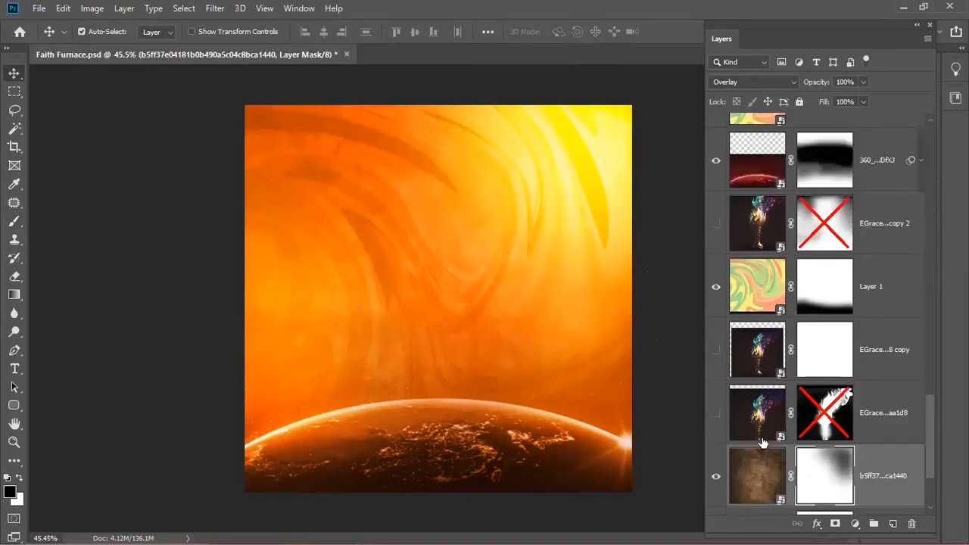
scroll(761, 443, up, 2)
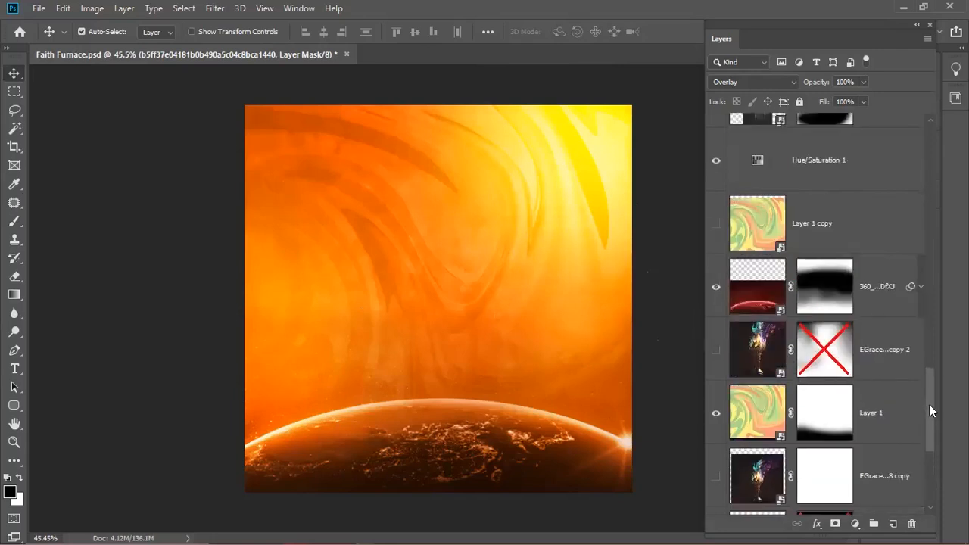
drag(930, 405, 923, 473)
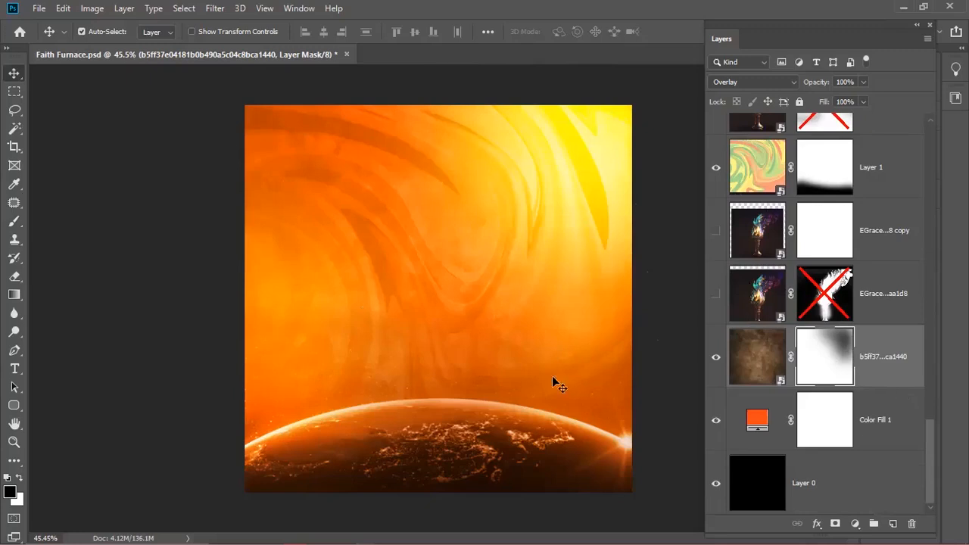
click(760, 359)
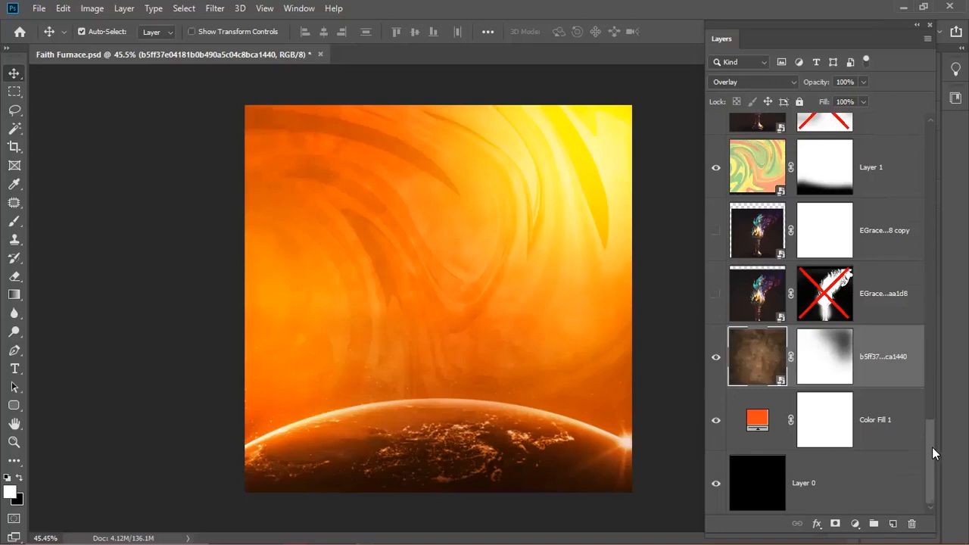
scroll(930, 435, up, 3)
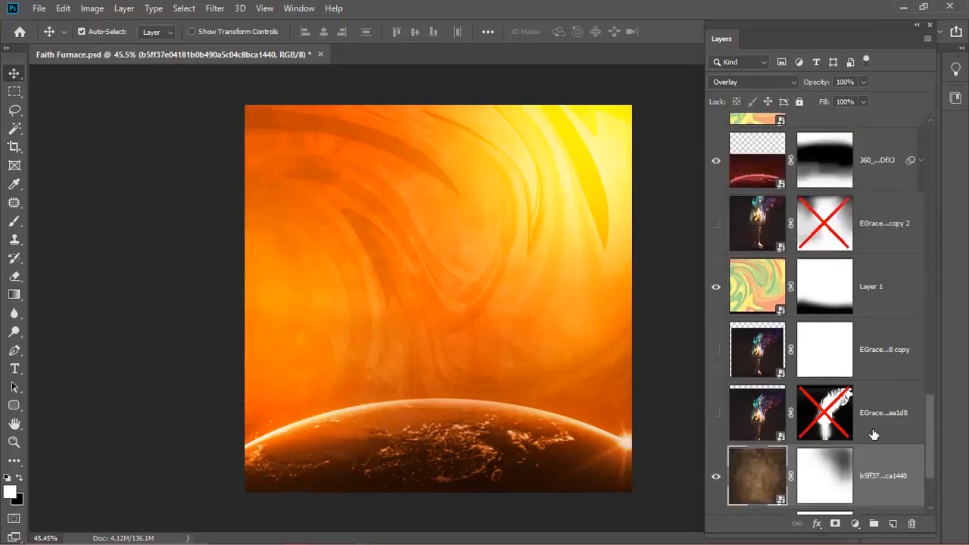
scroll(932, 435, up, 5)
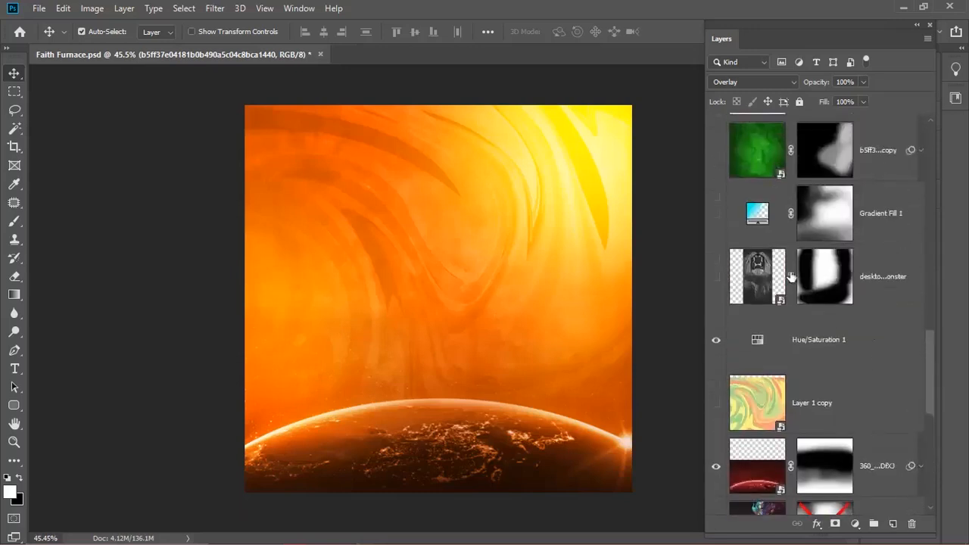
scroll(930, 382, up, 1)
scroll(930, 383, down, 3)
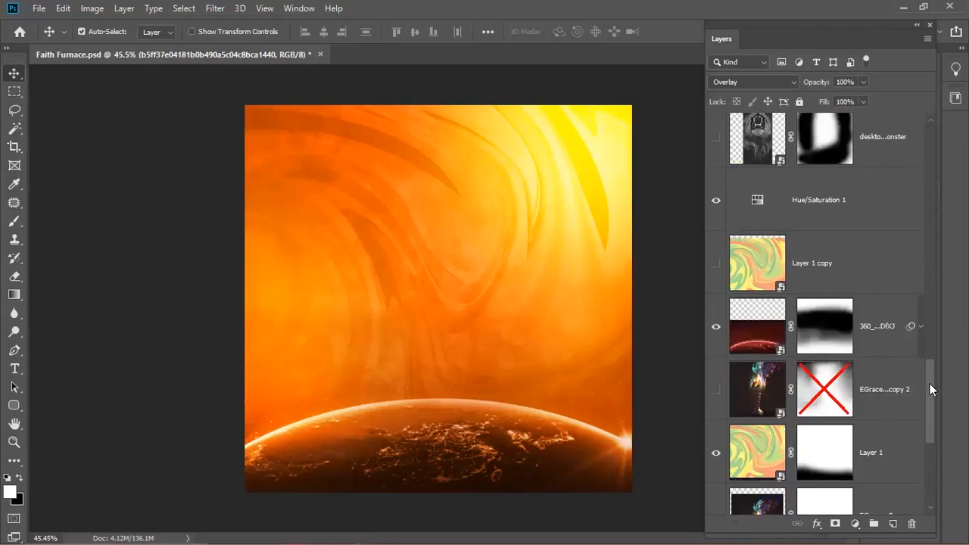
scroll(929, 401, down, 4)
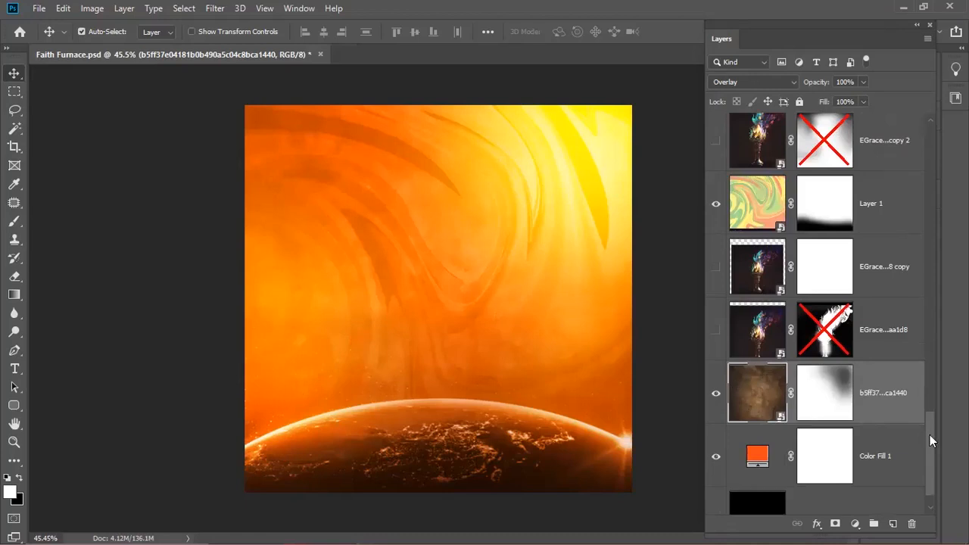
scroll(929, 435, up, 4)
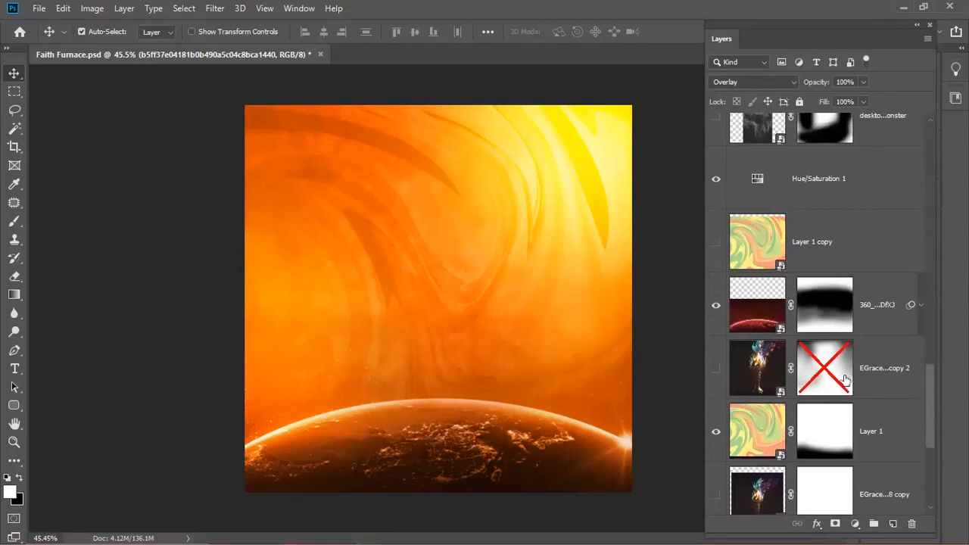
drag(929, 398, 930, 443)
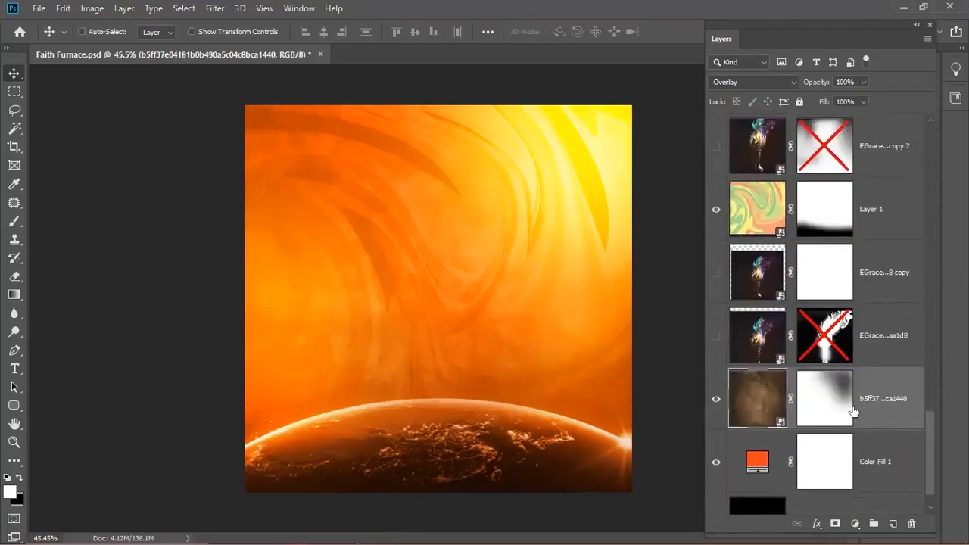
- Duplicate the brown texture layer, place the copy below Layer 1 copy, and target its mask
key(ctrl+j)
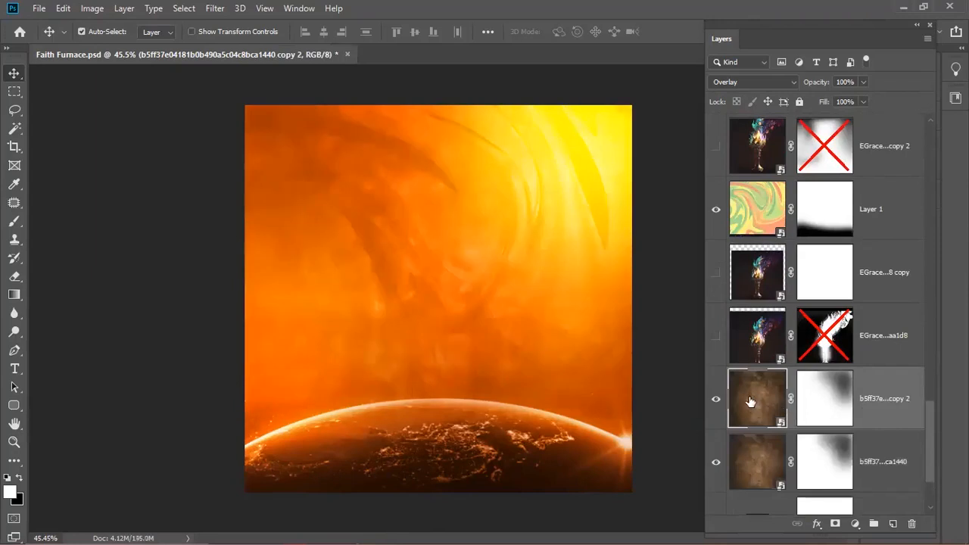
drag(757, 402, 772, 261)
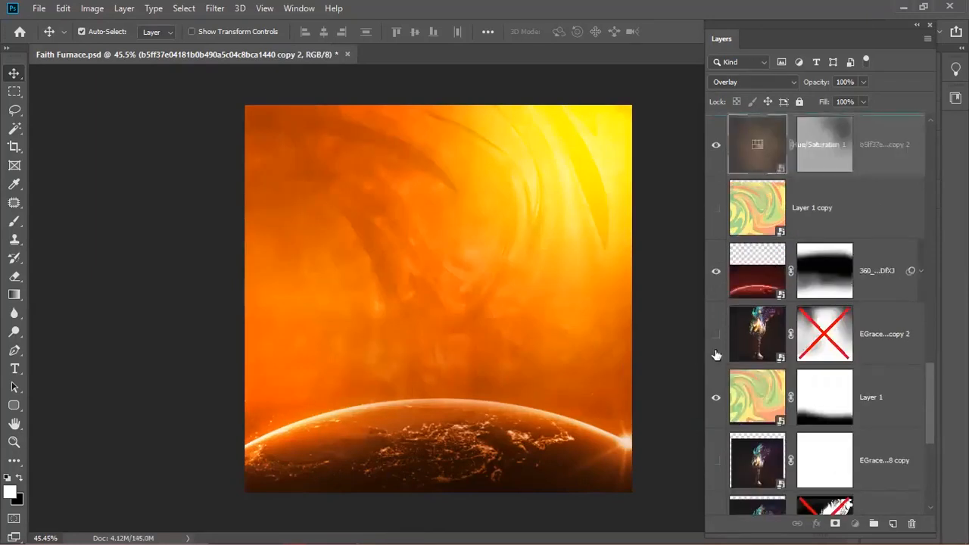
drag(716, 355, 718, 356)
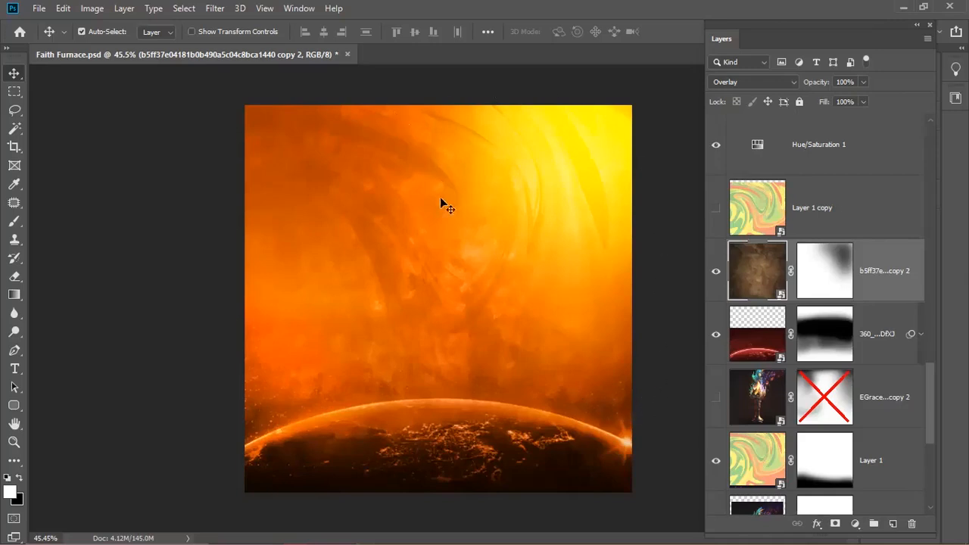
click(715, 271)
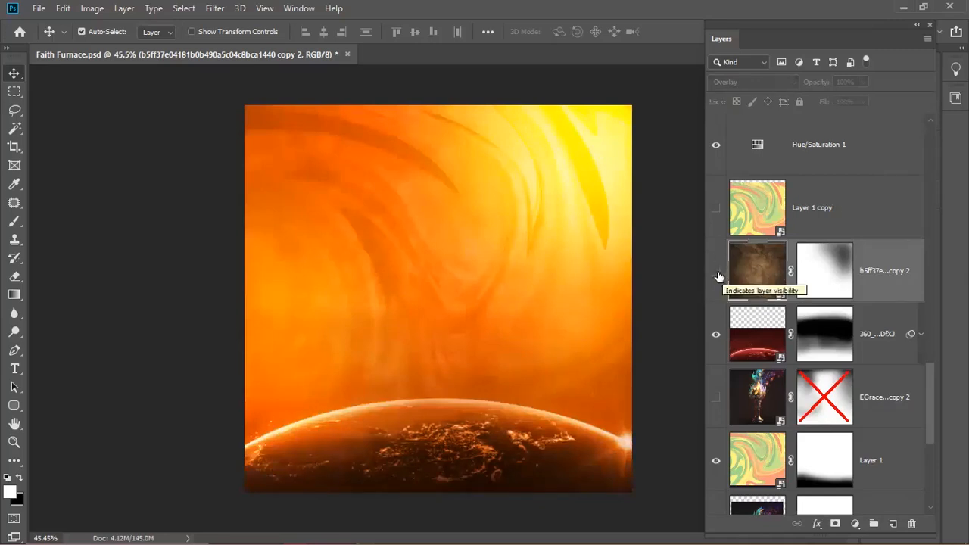
click(716, 273)
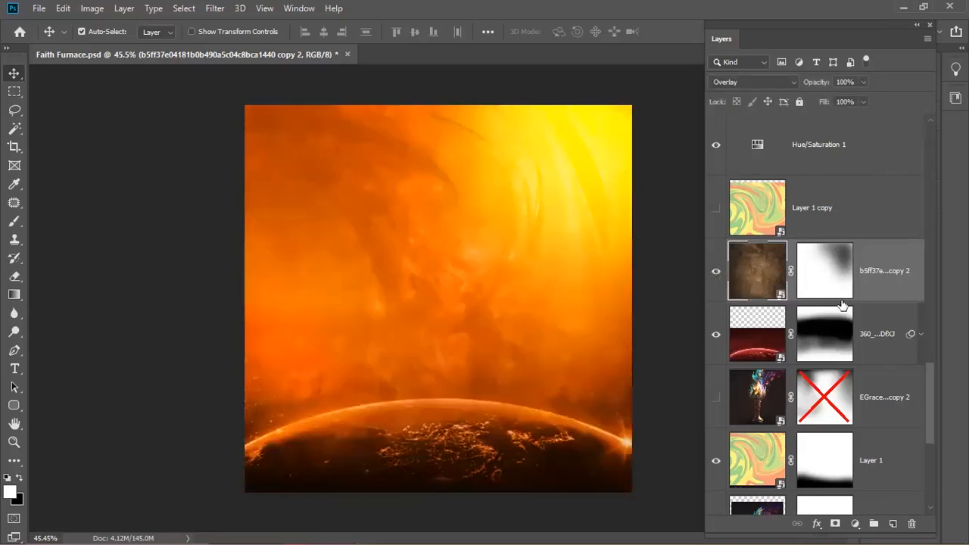
click(815, 275)
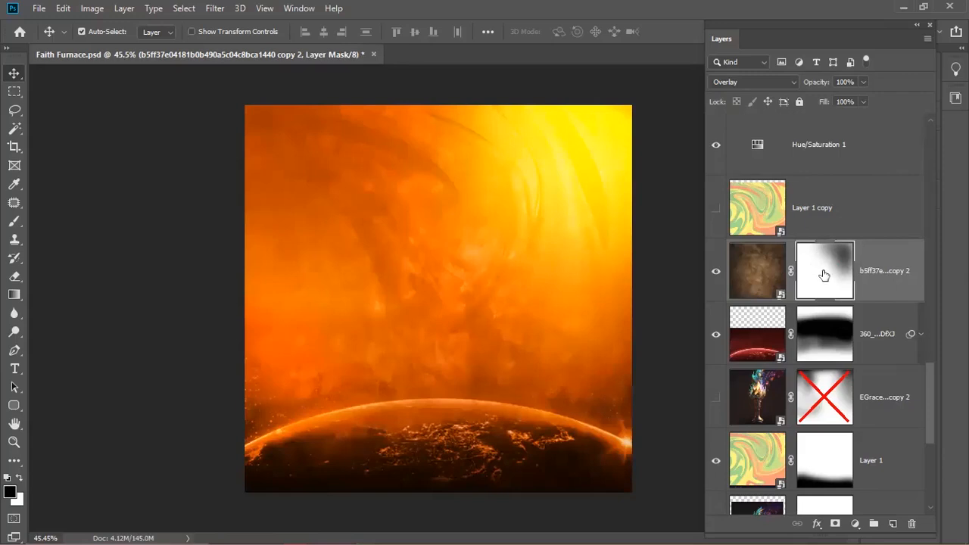
- Brush black on the copy's mask at 65–100% opacity to clear the texture from the upper sky
key(b)
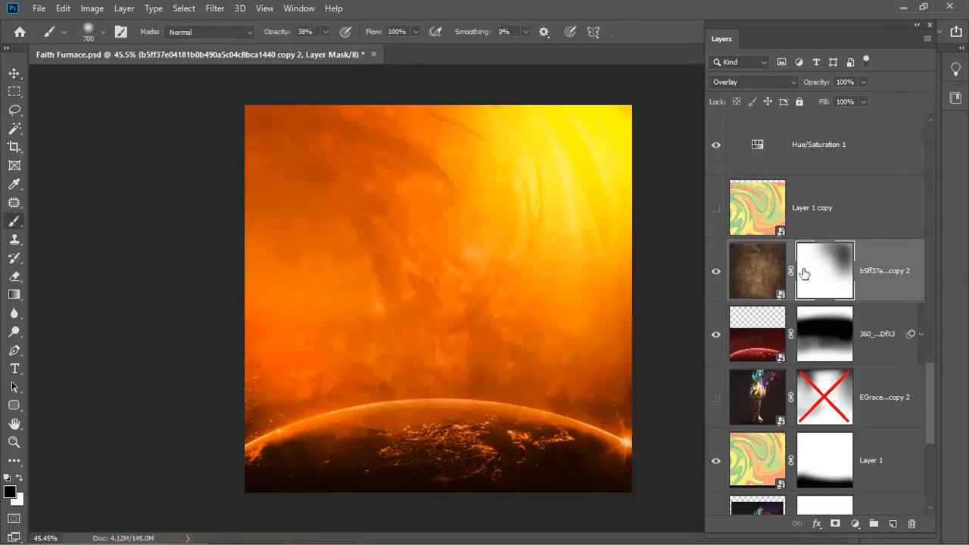
drag(303, 200, 480, 166)
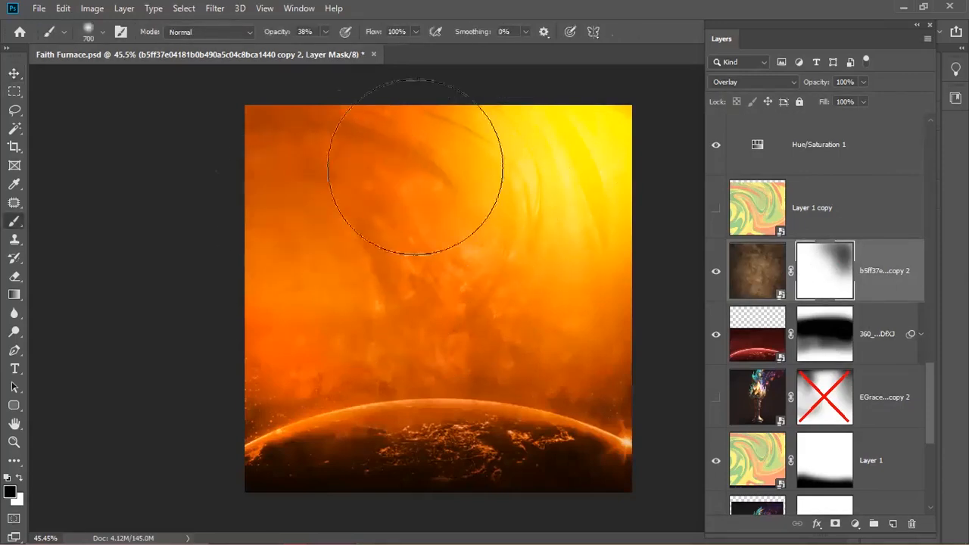
drag(276, 34, 312, 39)
drag(488, 204, 253, 184)
drag(474, 183, 201, 143)
drag(280, 34, 318, 35)
mouse_move(512, 108)
mouse_down()
mouse_move(529, 181)
mouse_move(253, 144)
mouse_move(479, 226)
mouse_move(304, 220)
mouse_move(381, 262)
mouse_up()
key(bracketleft)
key(bracketleft)
key(bracketleft)
key(bracketleft)
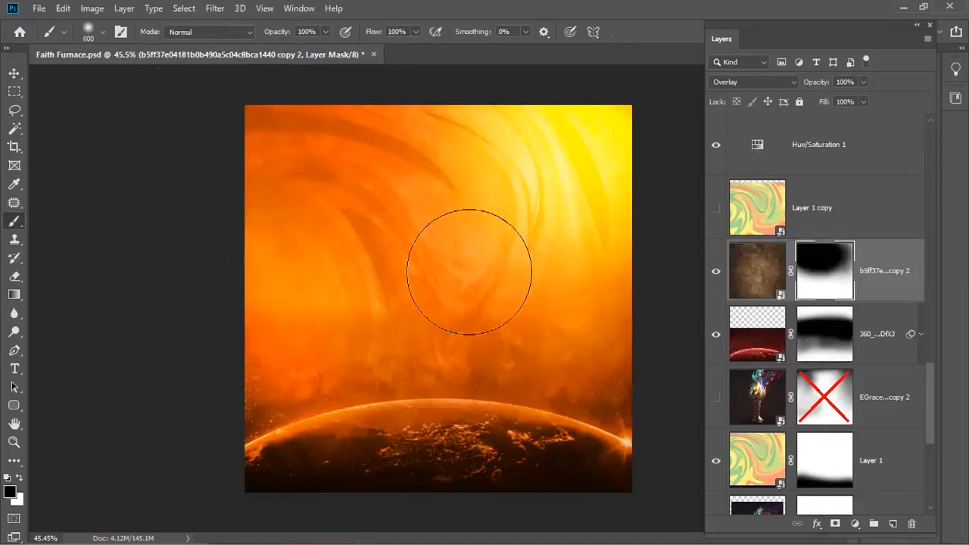
mouse_move(521, 329)
mouse_down()
mouse_move(501, 318)
mouse_move(560, 229)
mouse_up()
mouse_move(595, 98)
mouse_down()
mouse_move(318, 134)
mouse_move(259, 277)
mouse_up()
mouse_move(294, 338)
mouse_down()
mouse_move(399, 344)
mouse_move(271, 343)
mouse_move(272, 357)
mouse_move(520, 355)
mouse_move(597, 360)
mouse_move(549, 359)
mouse_move(665, 382)
mouse_up()
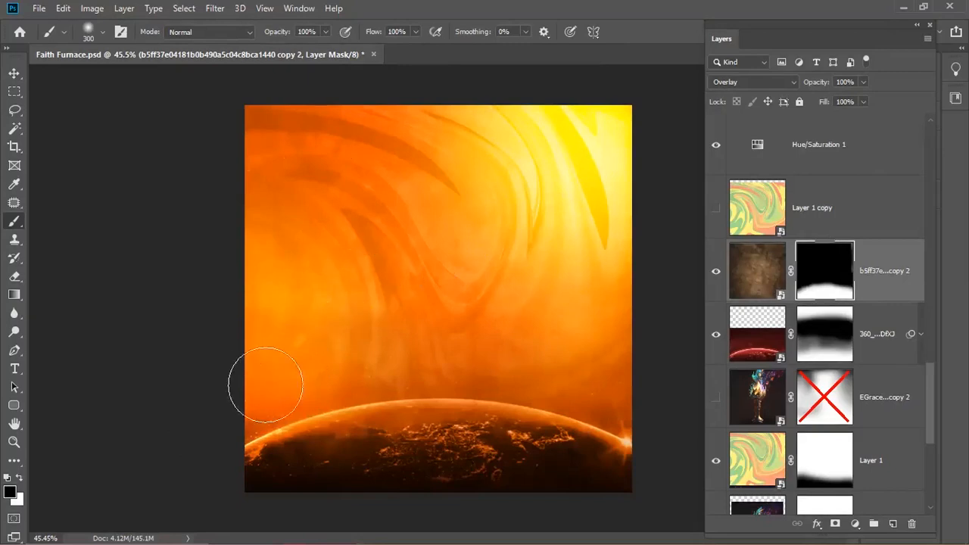
- Compare the texture copy on and off and set its layer opacity to 69%
click(715, 271)
click(715, 271)
click(715, 271)
click(715, 271)
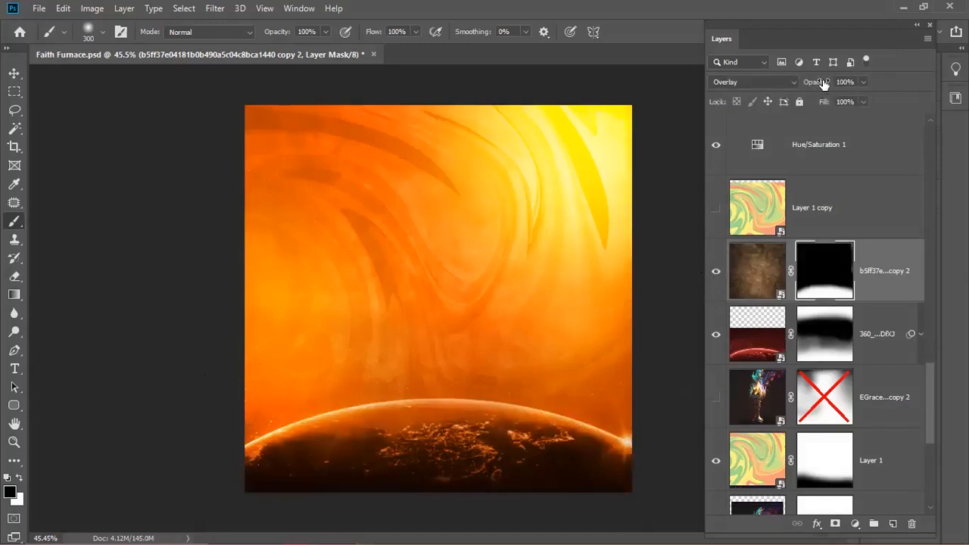
drag(823, 84, 787, 87)
click(14, 73)
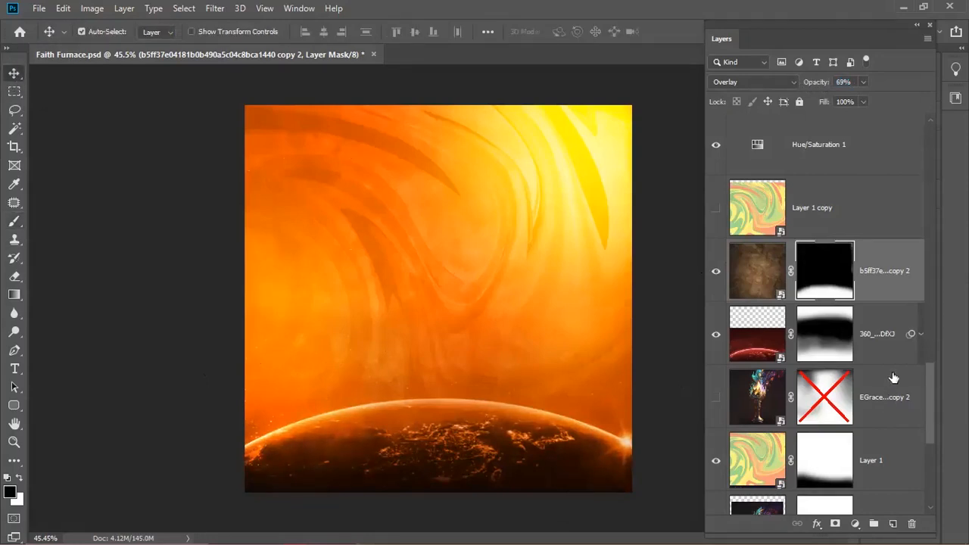
mouse_move(929, 395)
mouse_down()
mouse_move(932, 404)
mouse_move(929, 393)
mouse_up()
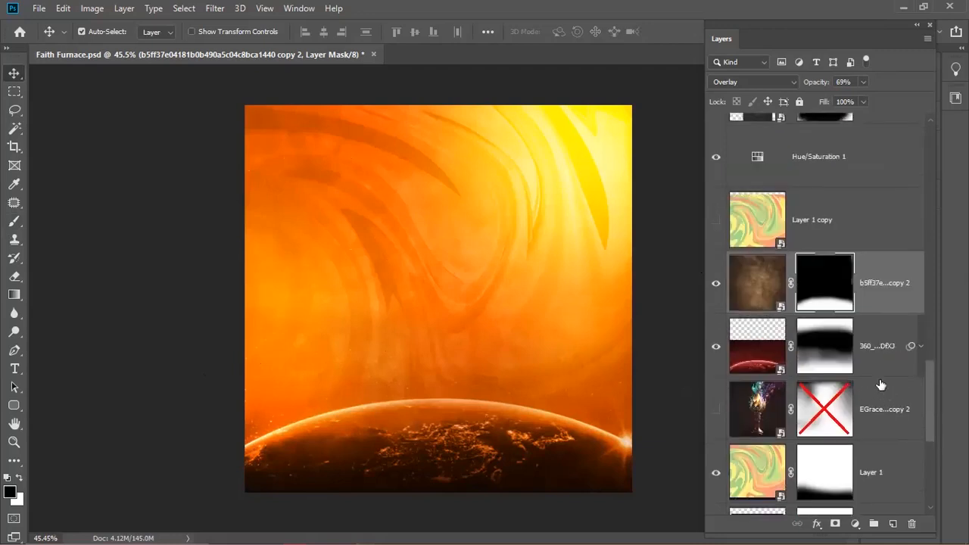
drag(928, 401, 928, 418)
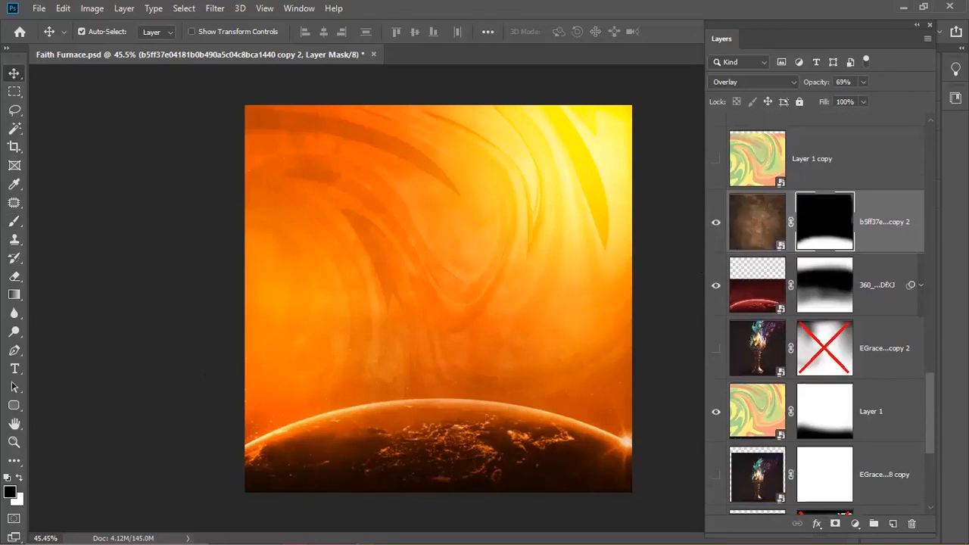
- Show the green b5ff3 copy texture layer, checking its Hue/Saturation smart filter without changes
scroll(926, 401, up, 5)
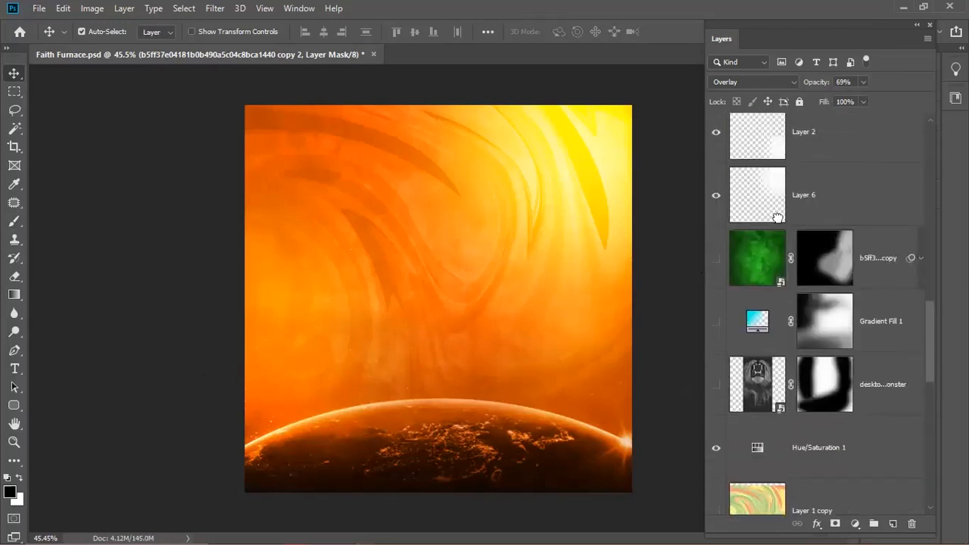
scroll(746, 146, down, 2)
click(744, 154)
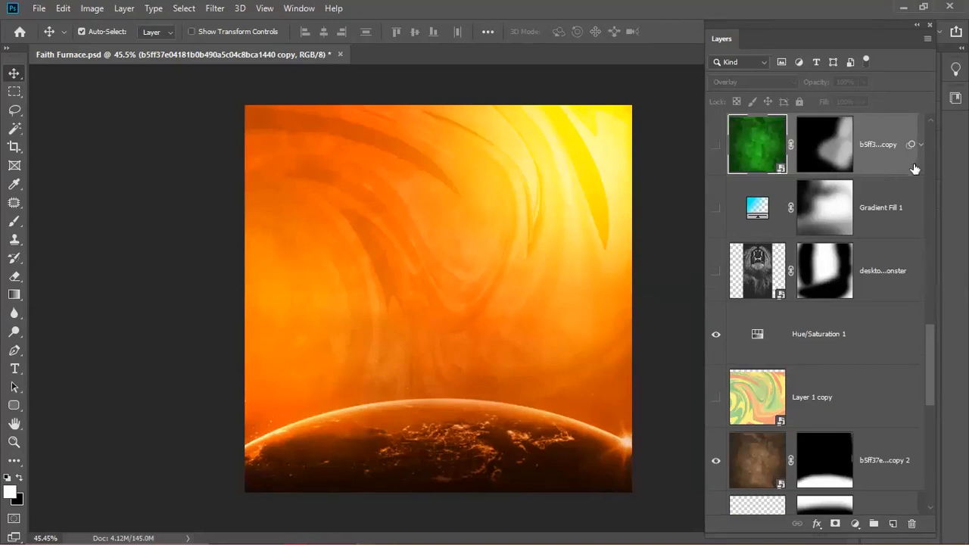
click(921, 146)
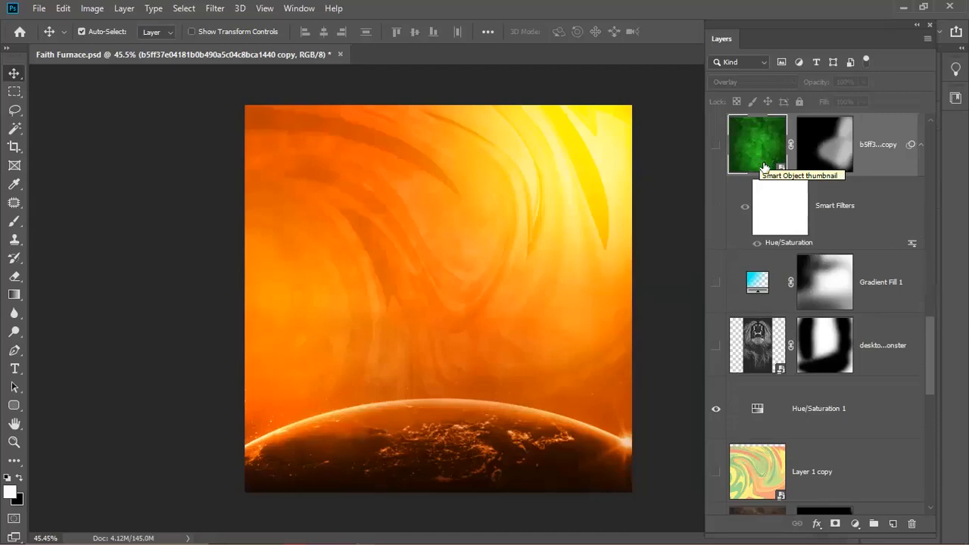
key(ctrl)
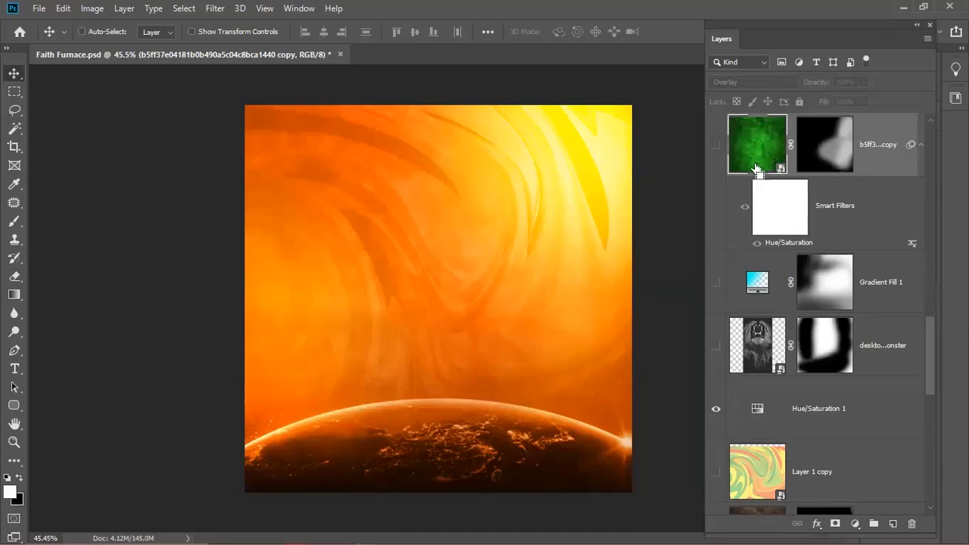
click(716, 145)
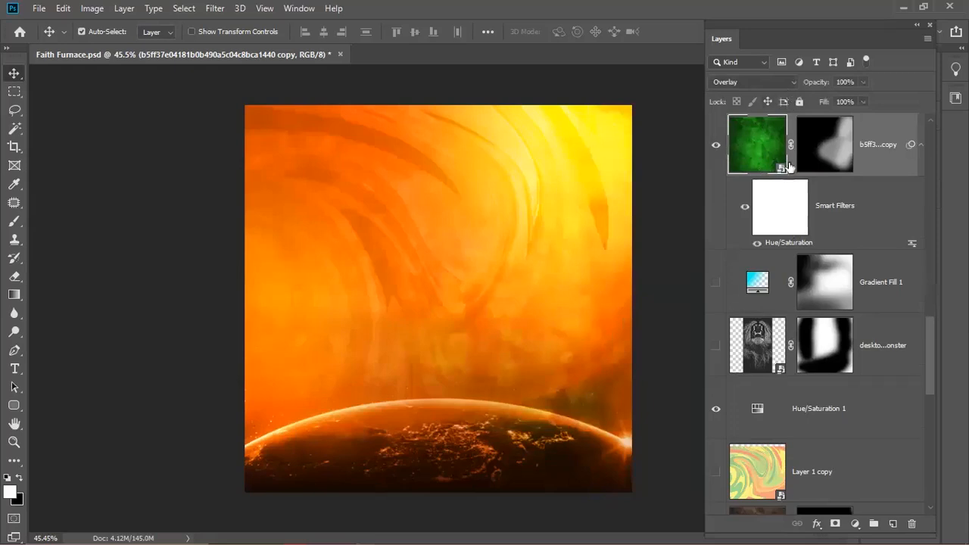
double_click(791, 242)
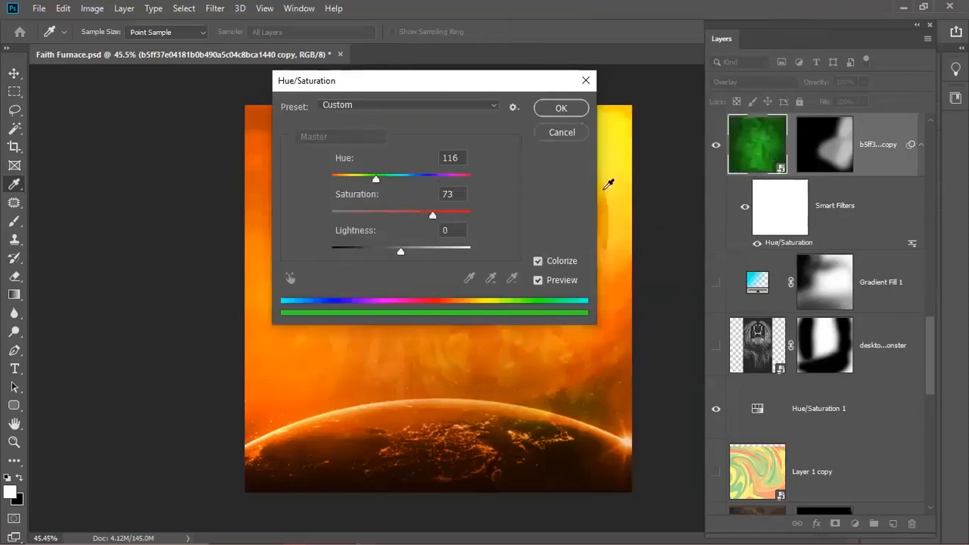
click(560, 134)
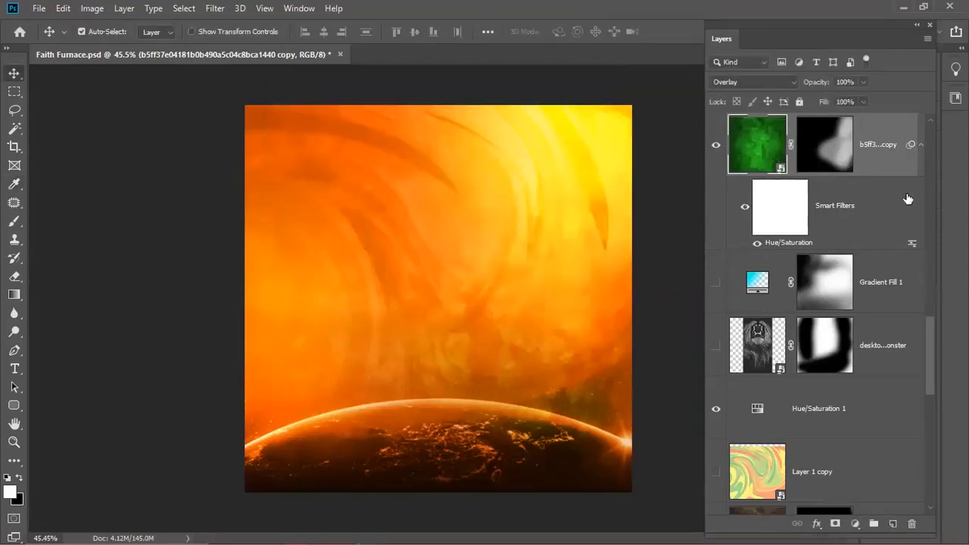
click(920, 145)
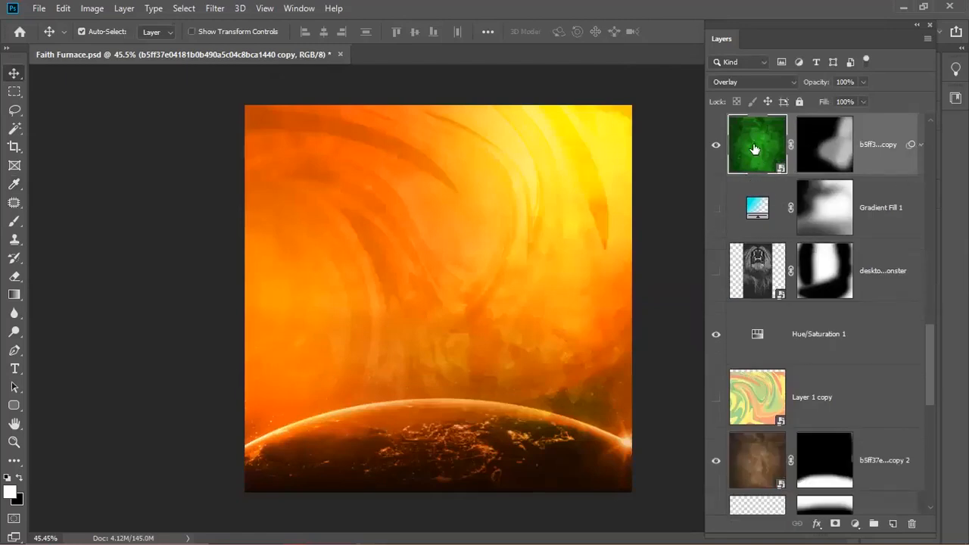
click(716, 214)
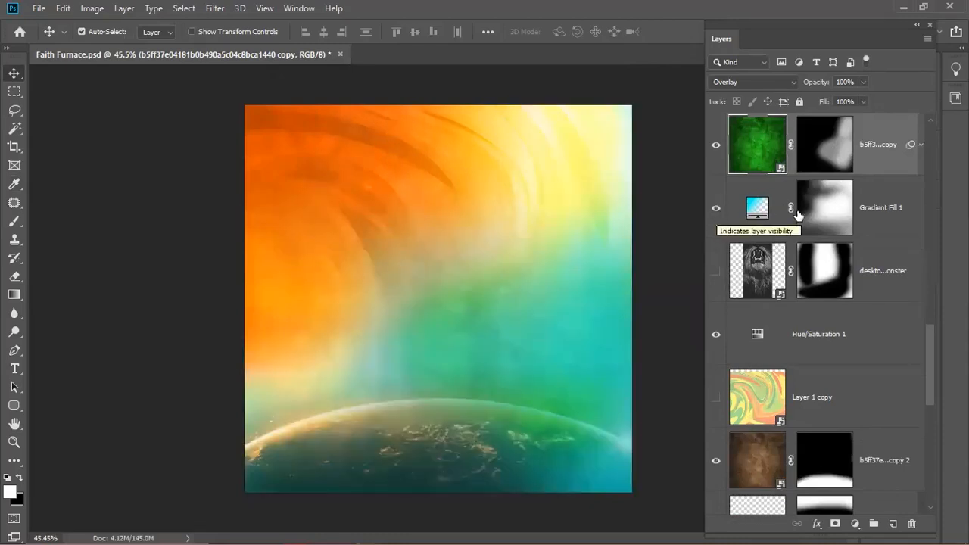
click(713, 217)
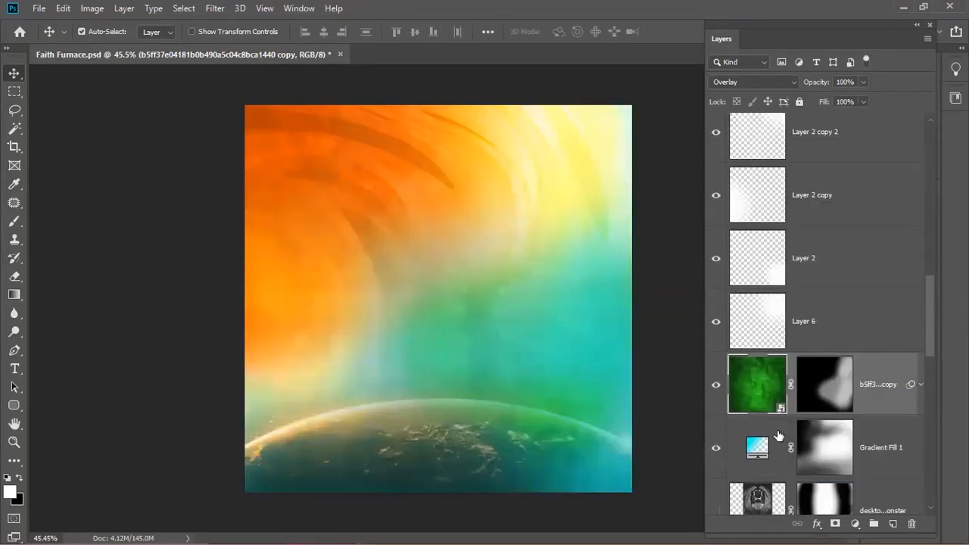
key(shift+alt+n)
click(814, 441)
shift+click(814, 442)
shift+click(814, 441)
click(813, 396)
shift+click(831, 394)
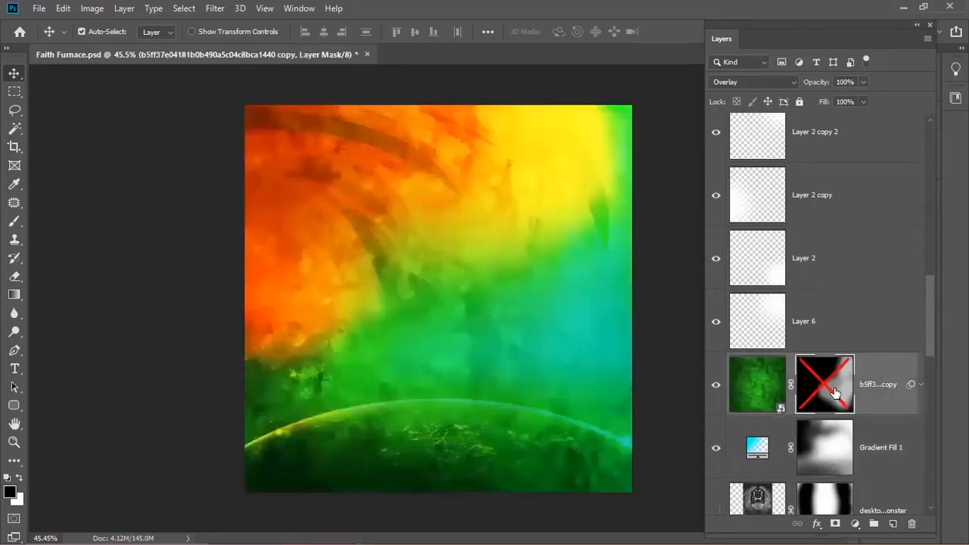
shift+click(832, 394)
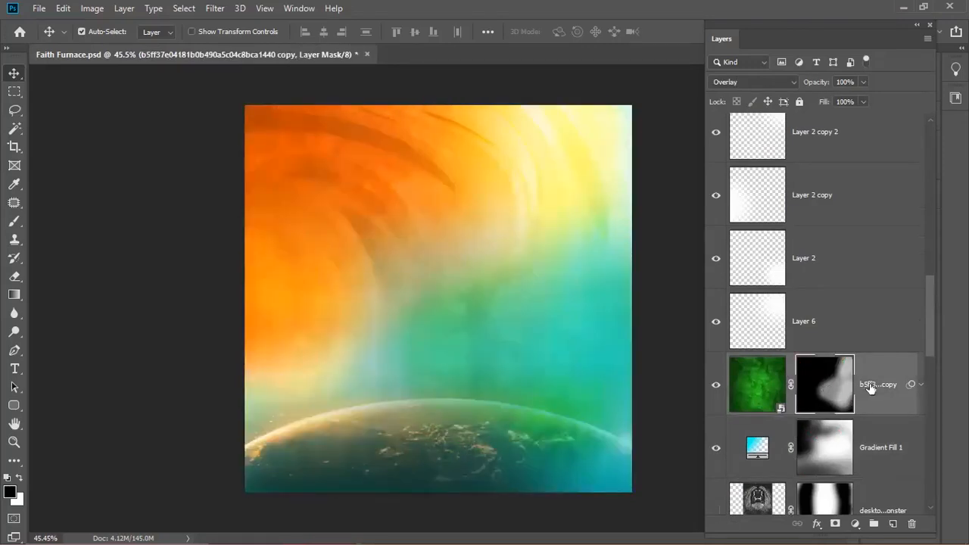
drag(927, 326, 915, 480)
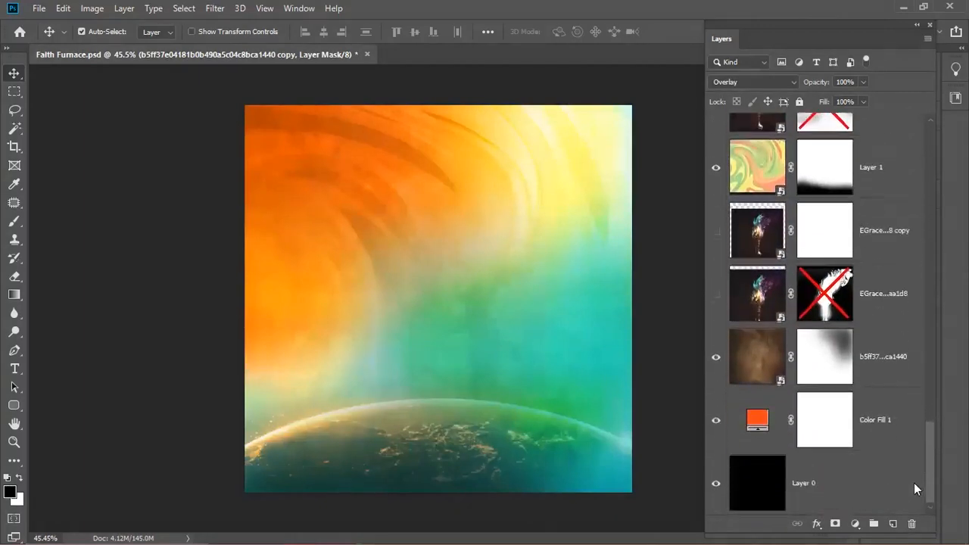
shift+click(822, 352)
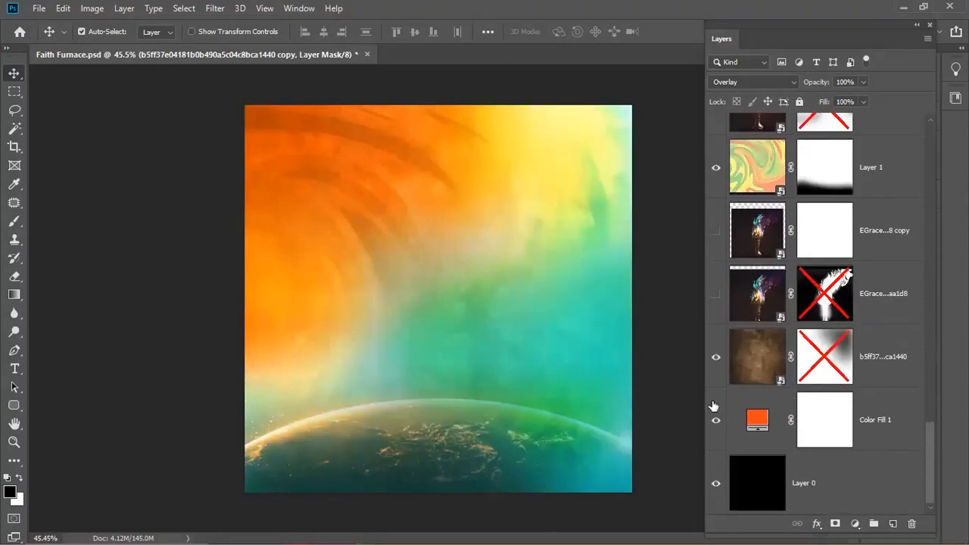
shift+click(814, 371)
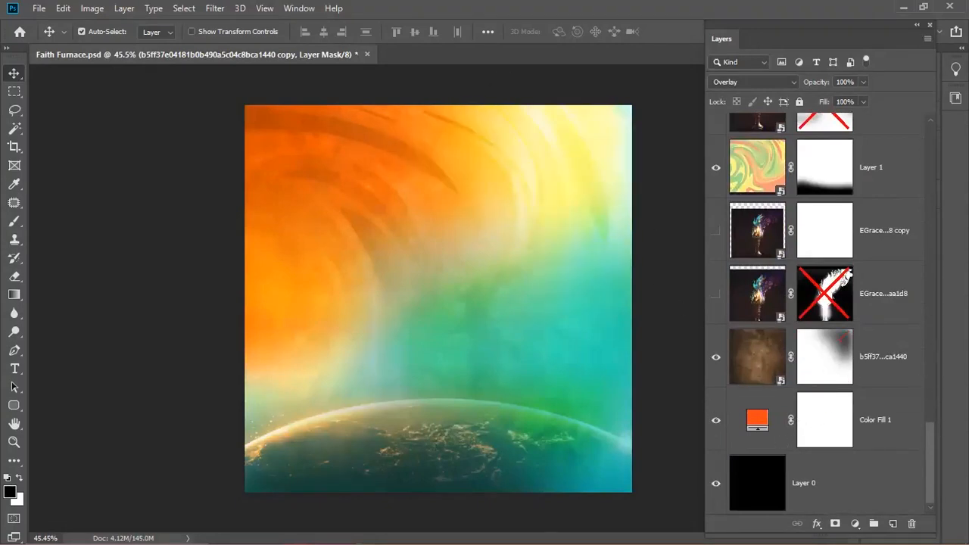
drag(932, 454, 932, 306)
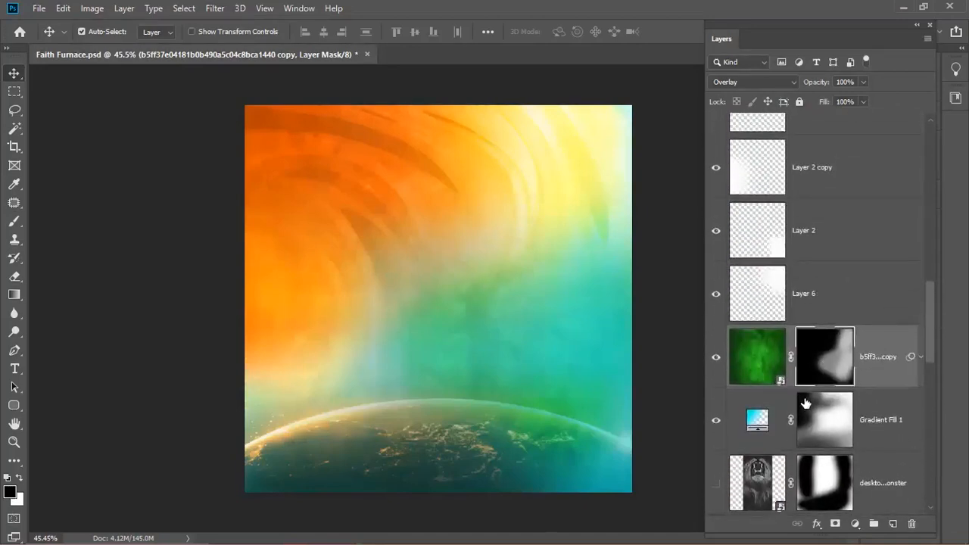
- Hide and delete the Gradient Fill 1 layer, removing the teal tint
key(b)
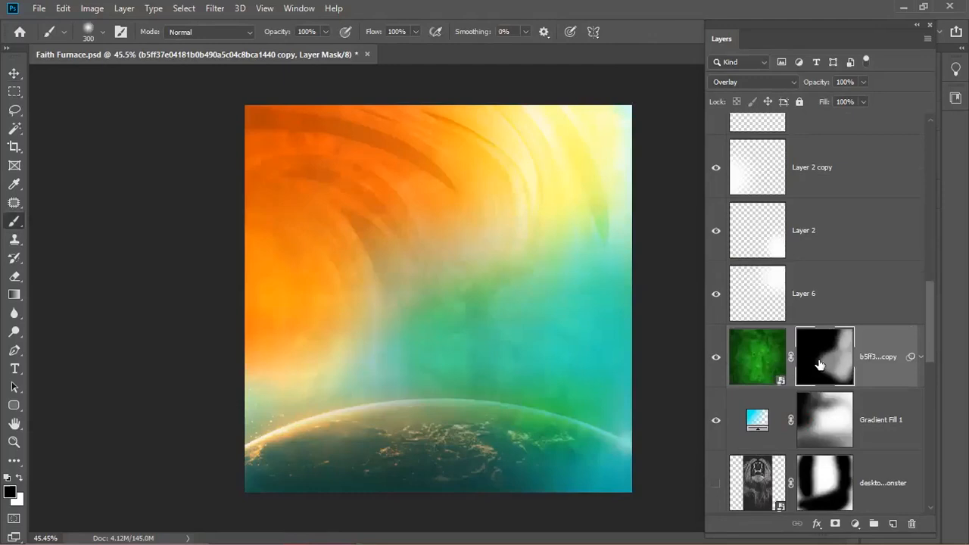
click(863, 421)
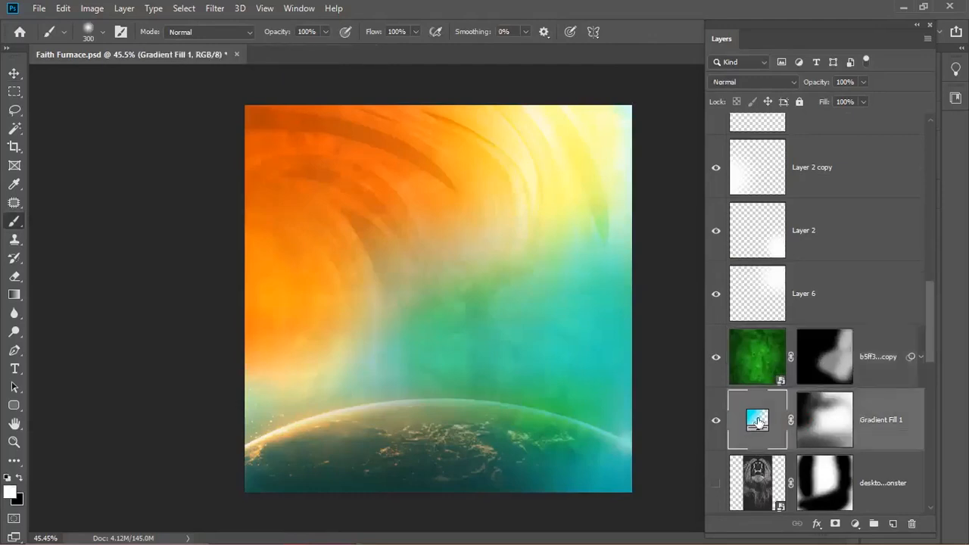
drag(928, 314, 927, 346)
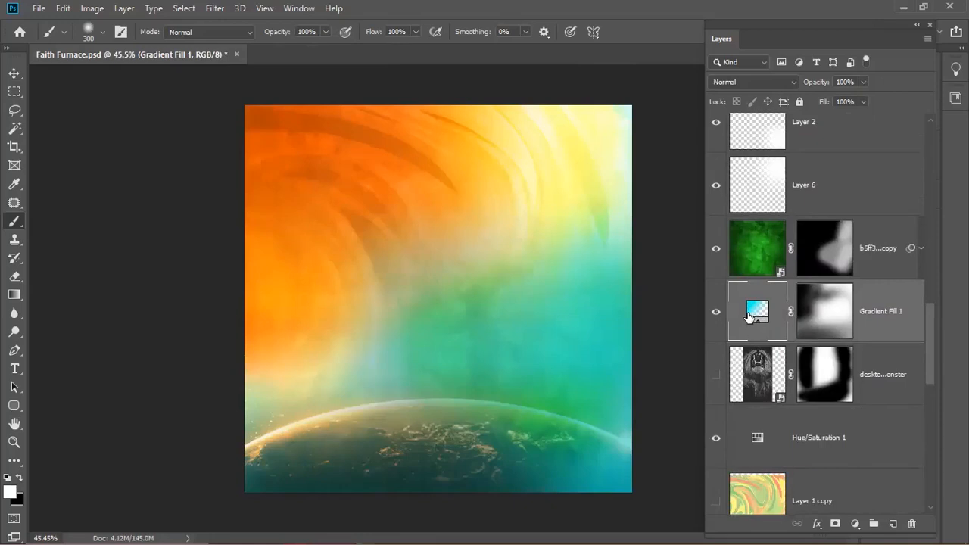
click(715, 311)
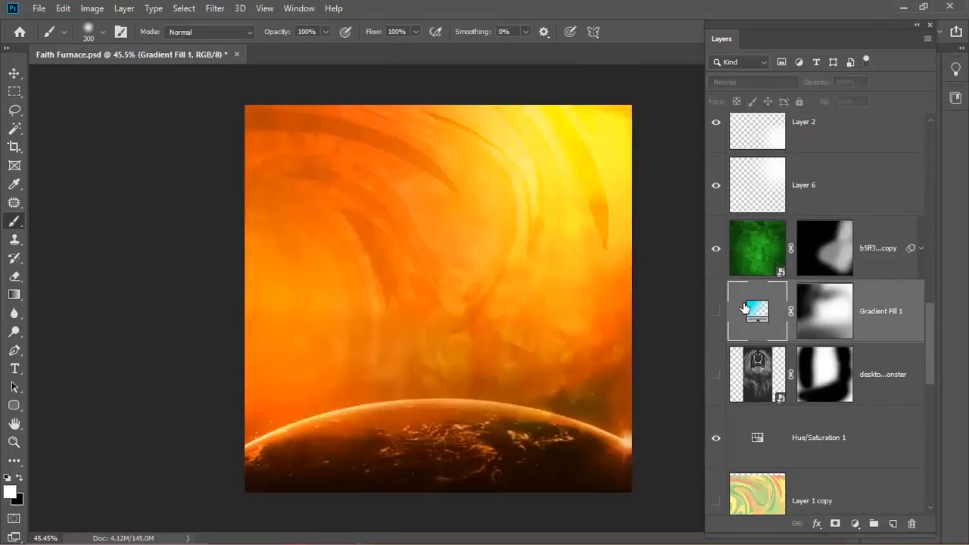
key(Delete)
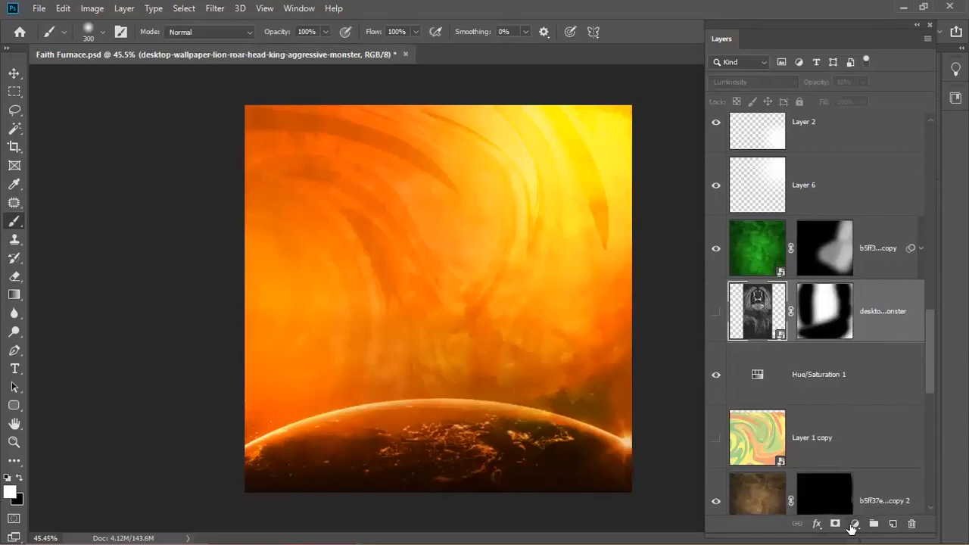
click(854, 523)
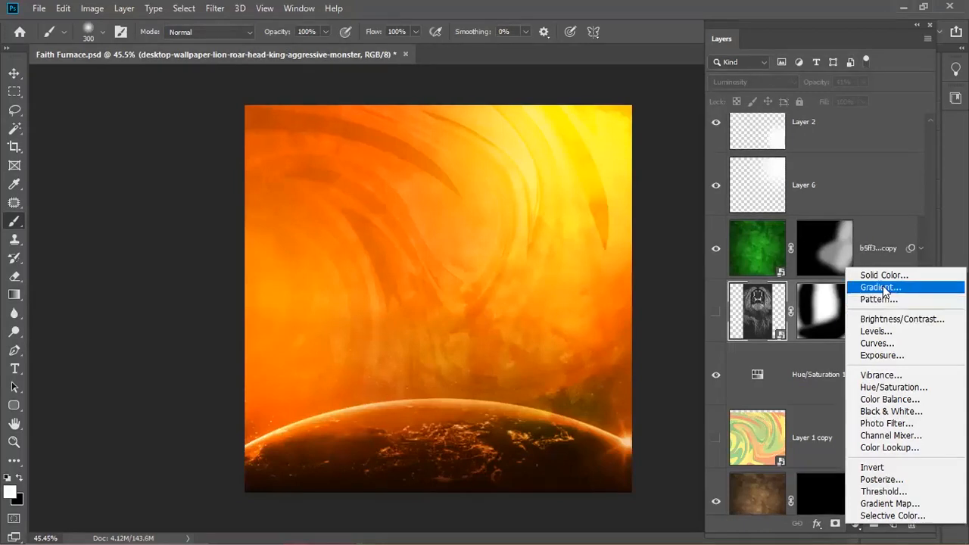
- Add a 90° Gradient Fill layer from cyan #00f6ed to transparent
click(882, 287)
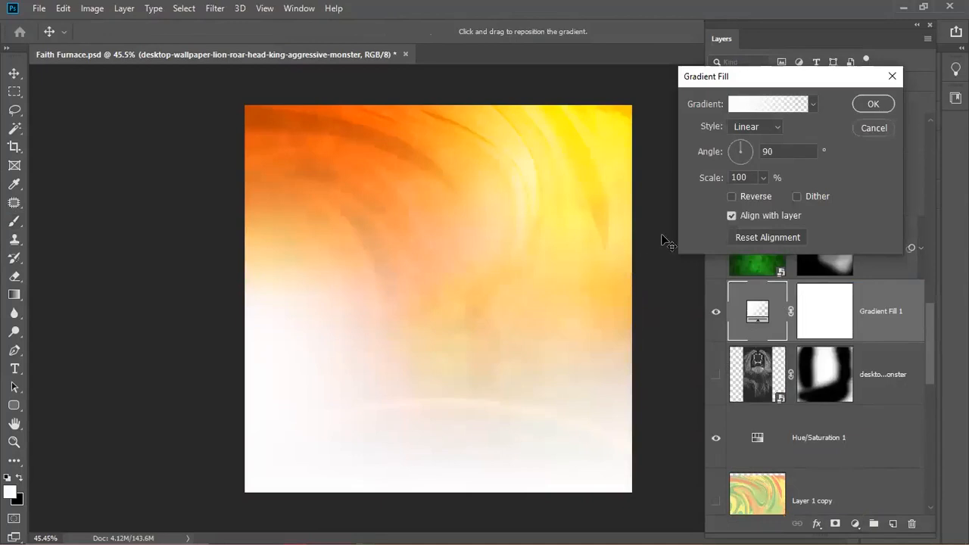
click(750, 106)
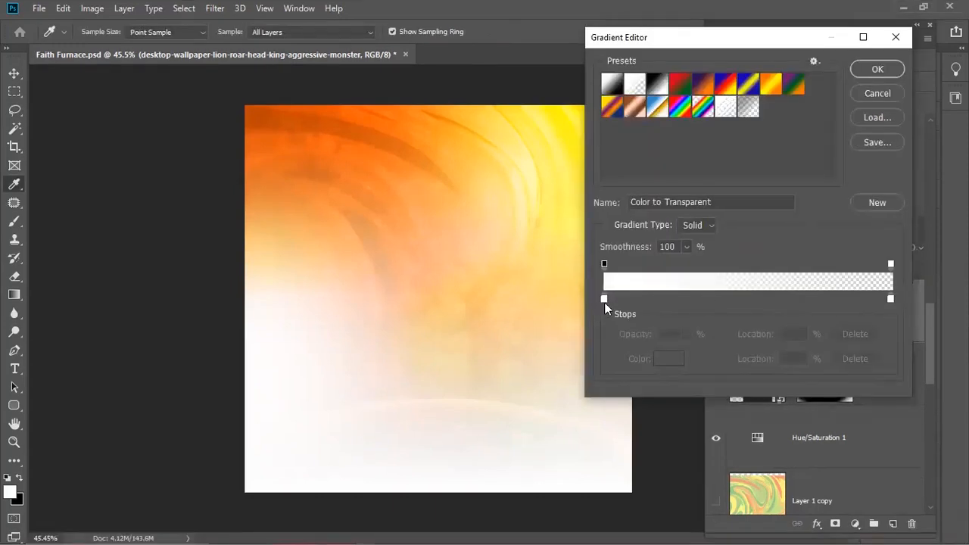
double_click(604, 299)
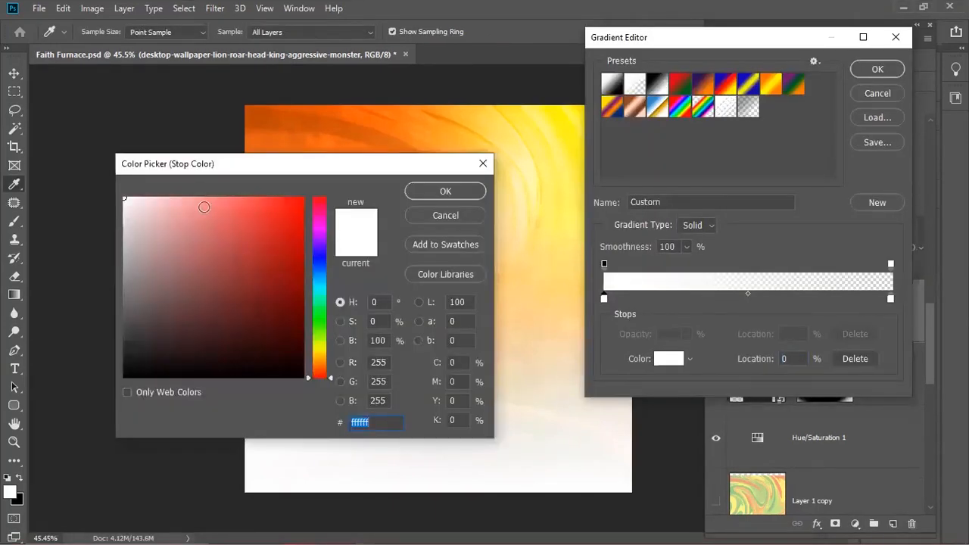
click(318, 288)
click(300, 211)
drag(300, 211, 303, 200)
click(442, 194)
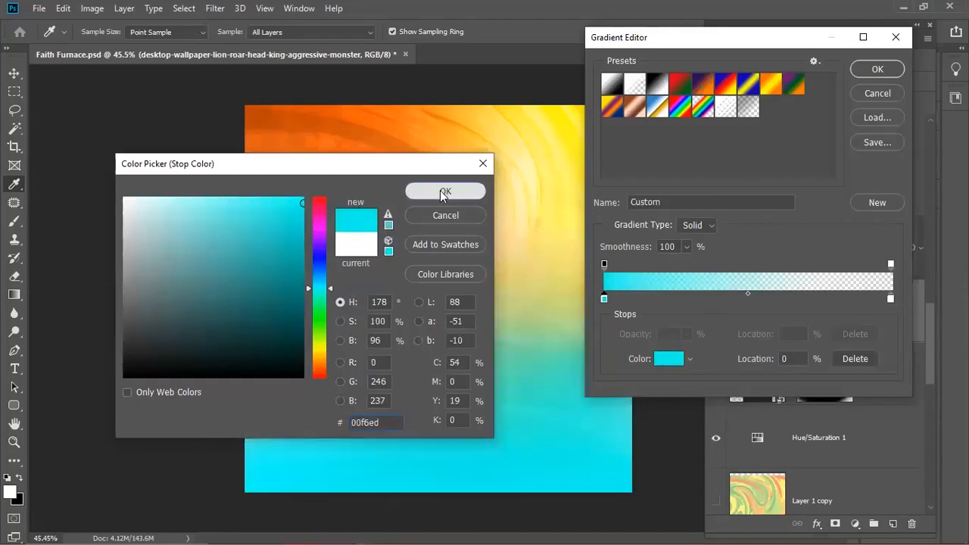
drag(889, 298, 907, 373)
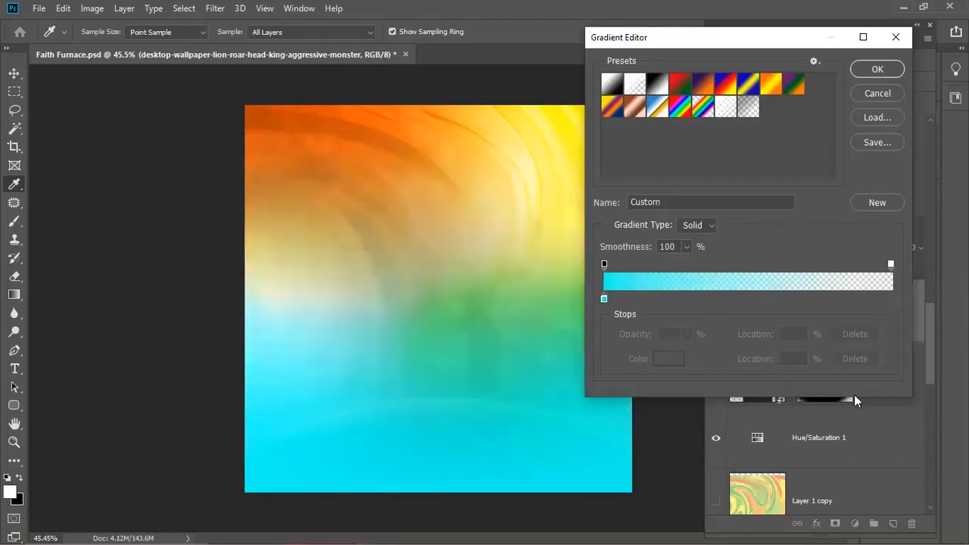
click(876, 70)
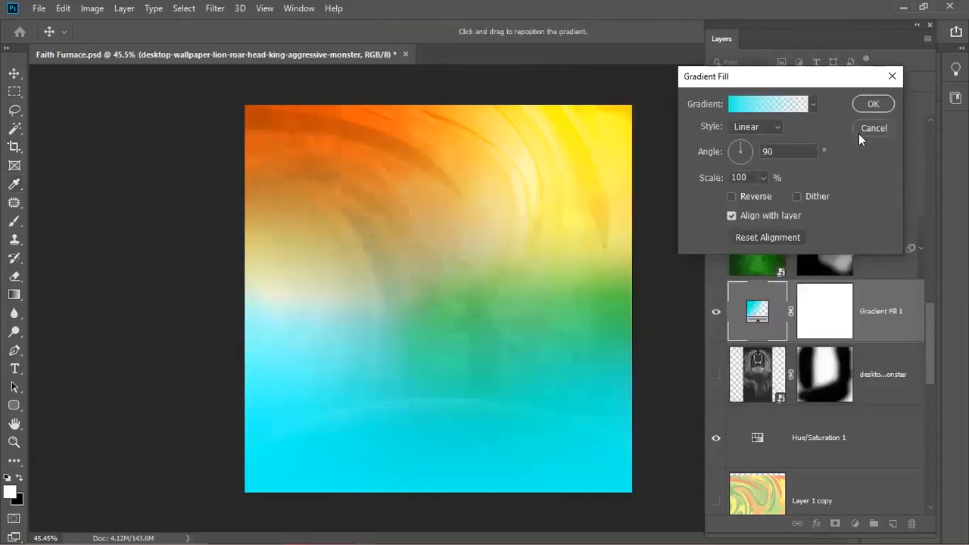
- Tilt the gradient to about 116° and open the left stop's colour picker
click(738, 147)
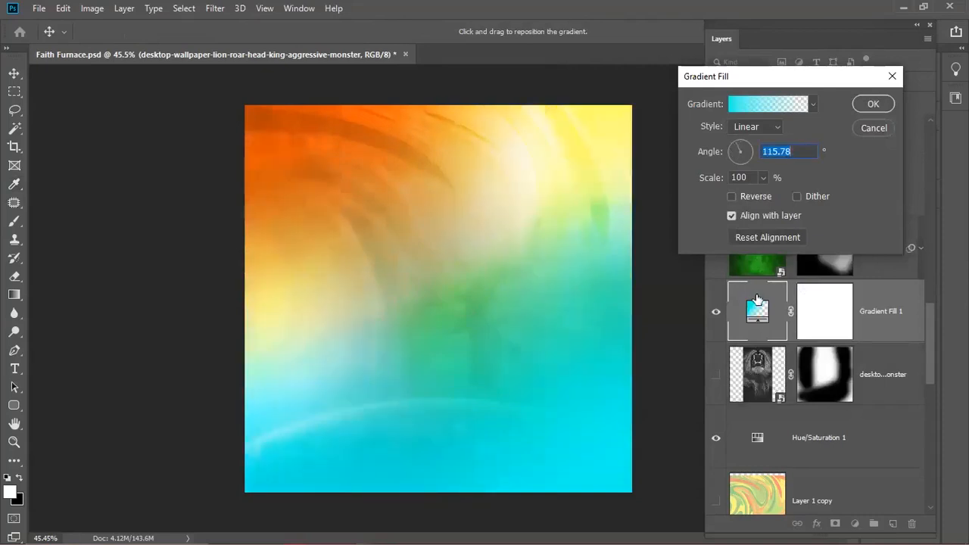
click(735, 106)
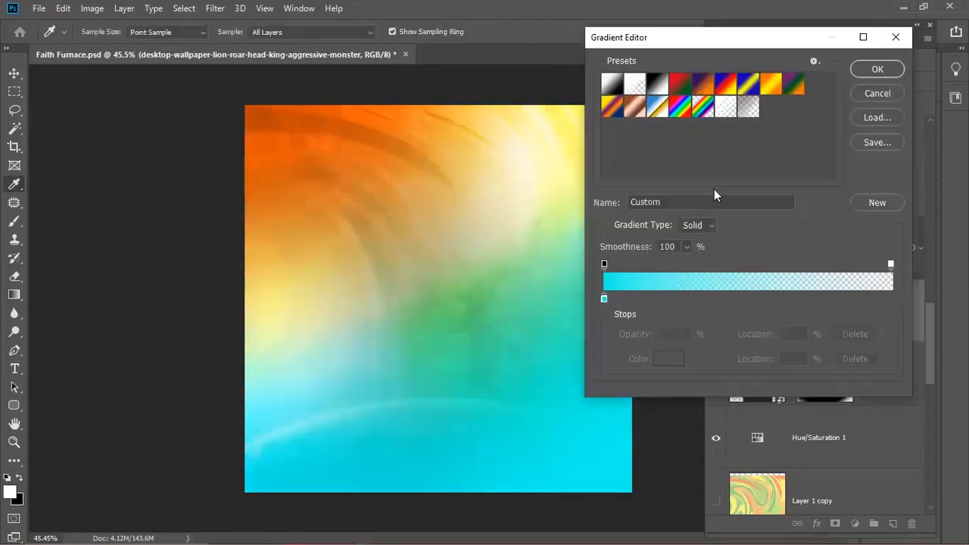
click(867, 97)
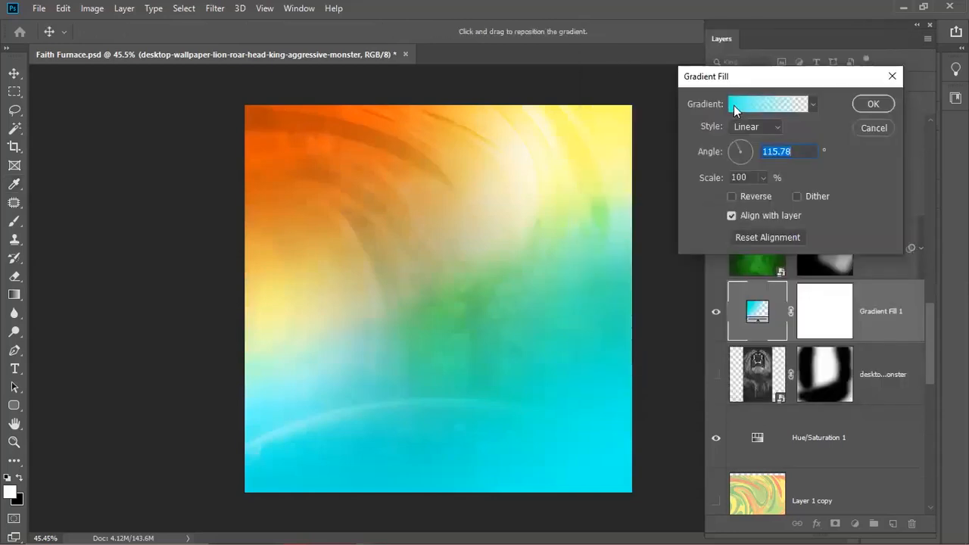
click(733, 105)
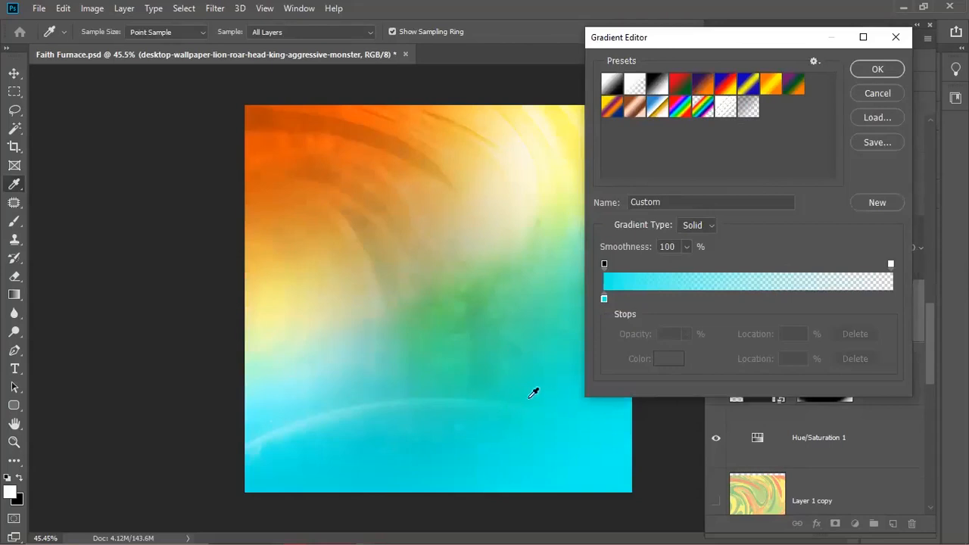
click(604, 298)
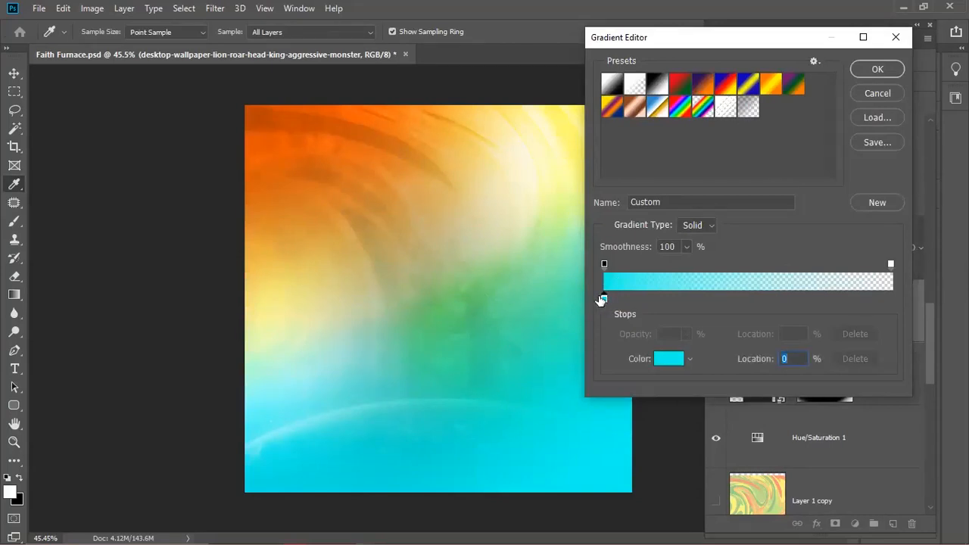
click(664, 358)
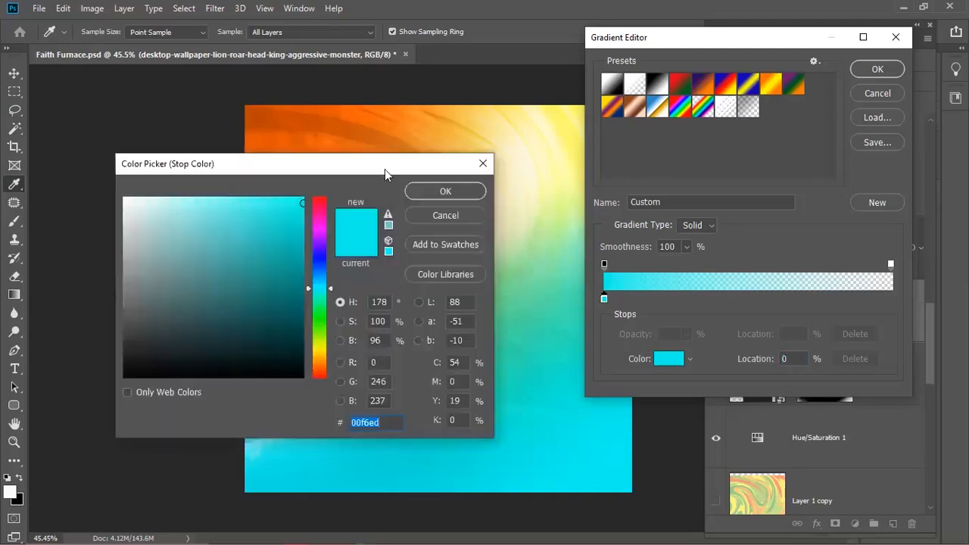
drag(385, 167, 886, 146)
- Change the gradient's stop colour to dark teal 096059 and accept the gradient
click(796, 237)
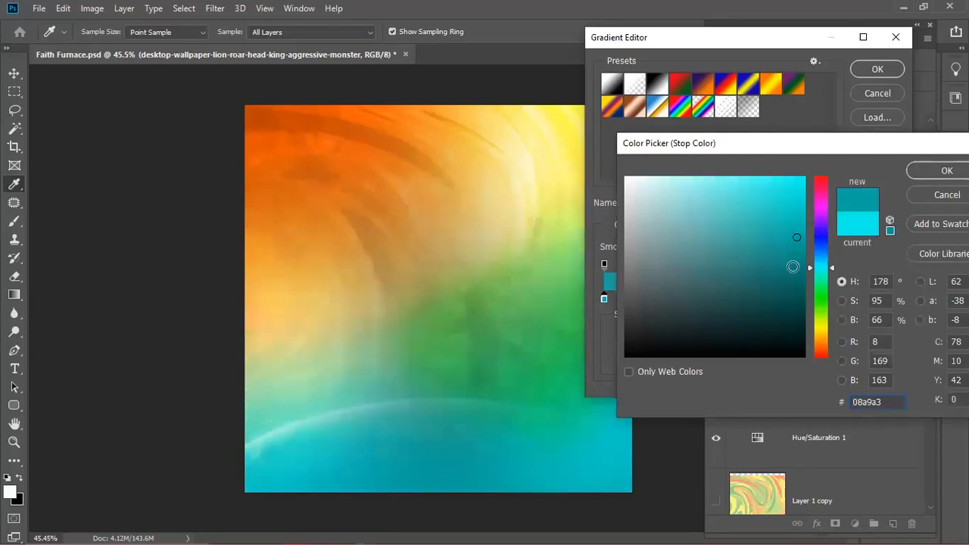
click(796, 296)
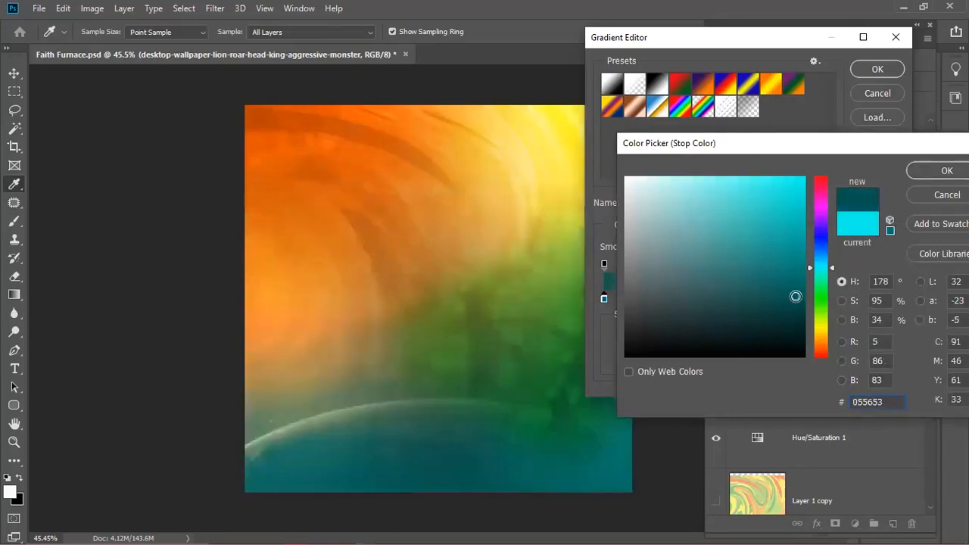
click(822, 334)
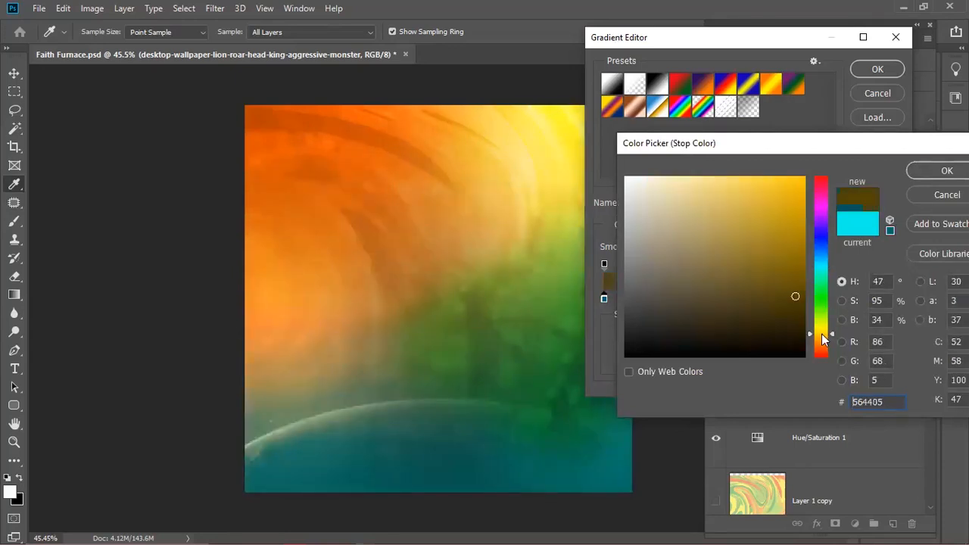
click(820, 207)
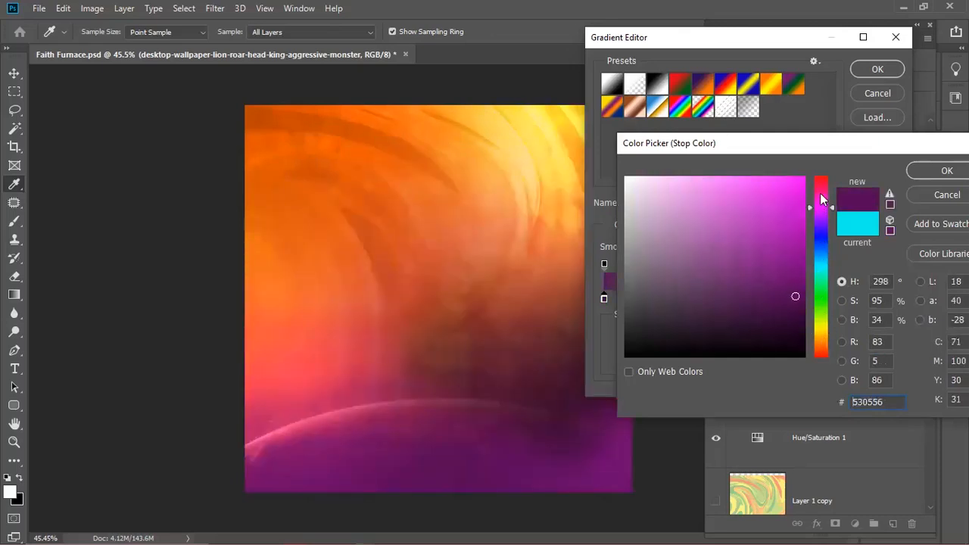
click(821, 194)
click(820, 192)
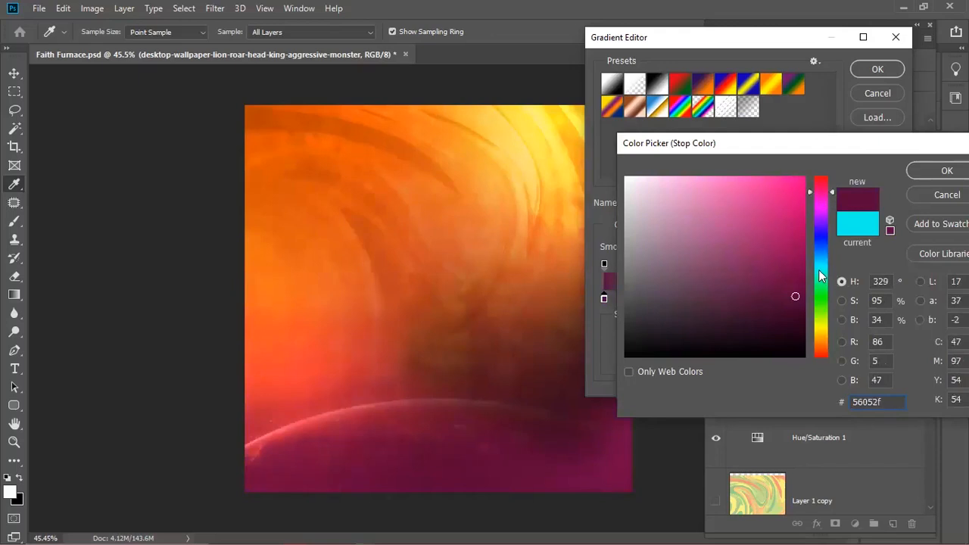
click(820, 212)
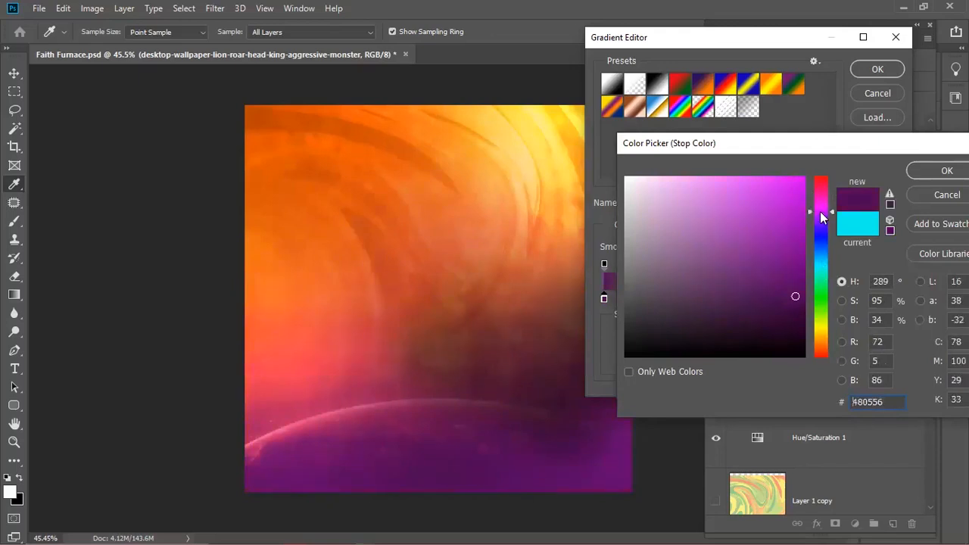
click(821, 269)
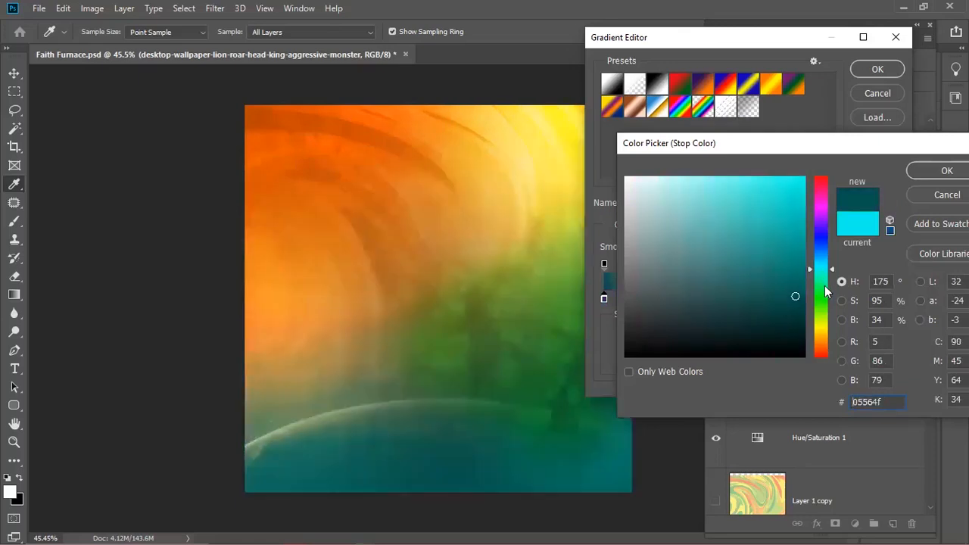
click(777, 318)
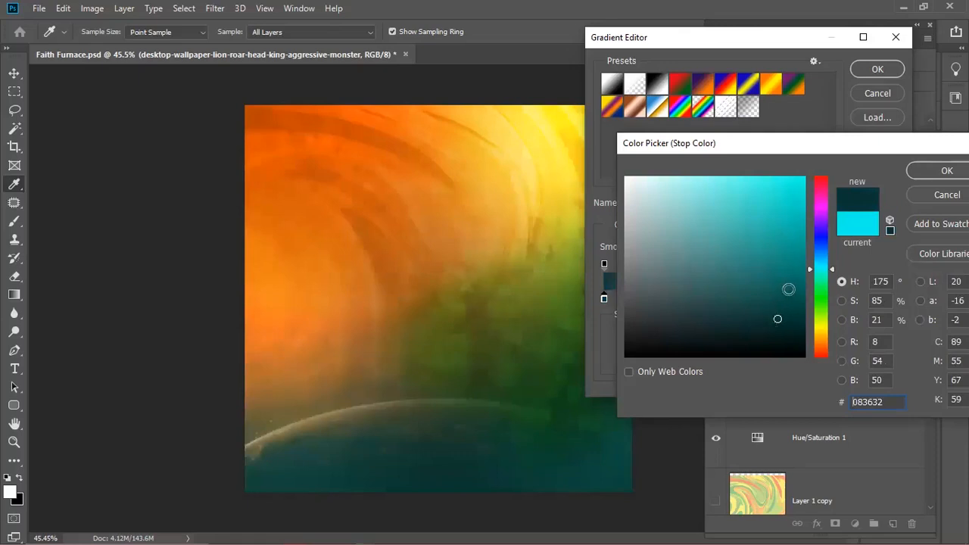
click(788, 289)
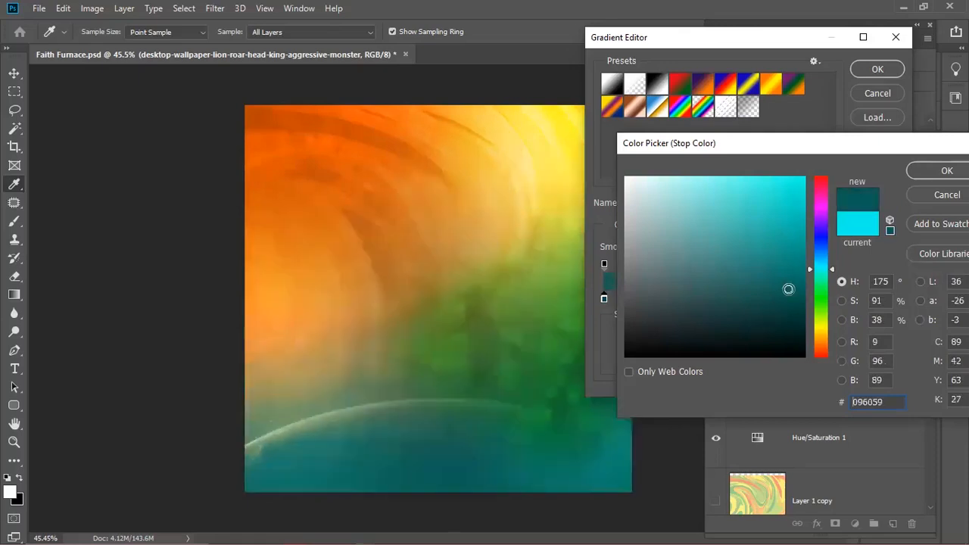
click(940, 171)
click(877, 70)
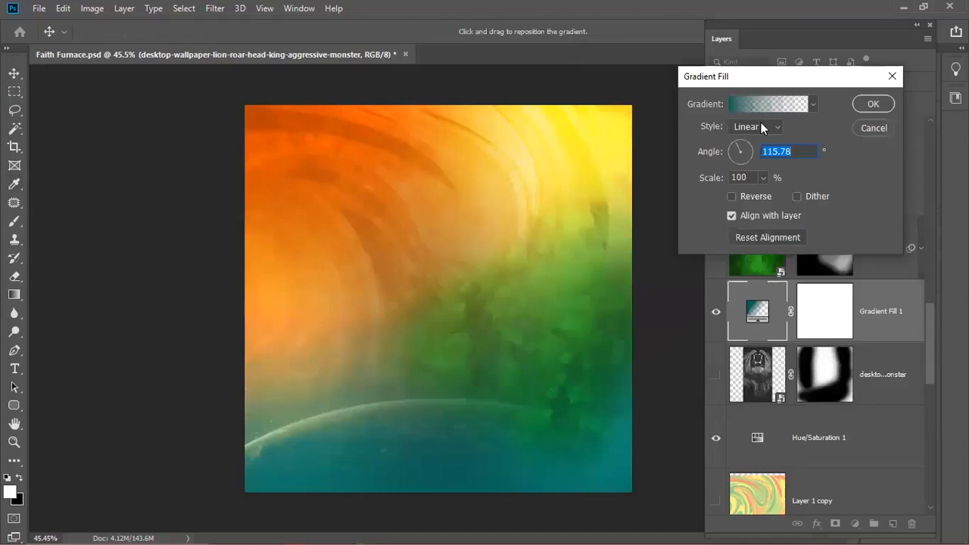
- Try the teal gradient as a reversed Radial style, enlarging and moving its centre upper left
click(760, 125)
click(755, 154)
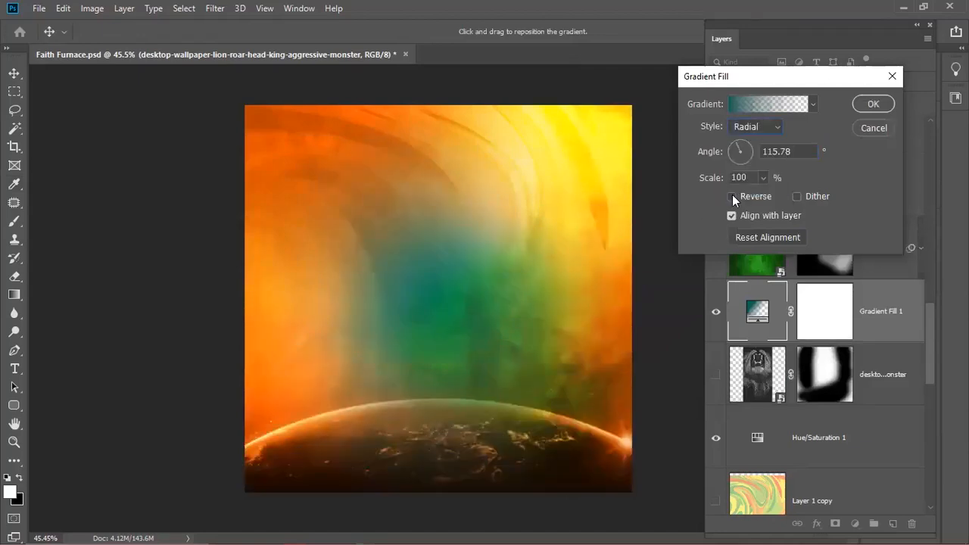
click(732, 196)
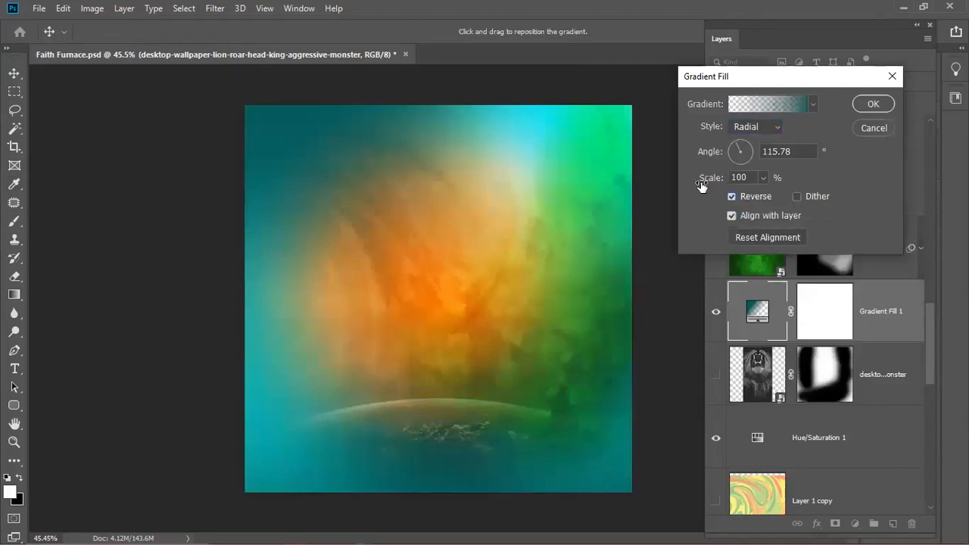
drag(702, 179, 742, 179)
drag(544, 282, 419, 223)
drag(425, 217, 451, 216)
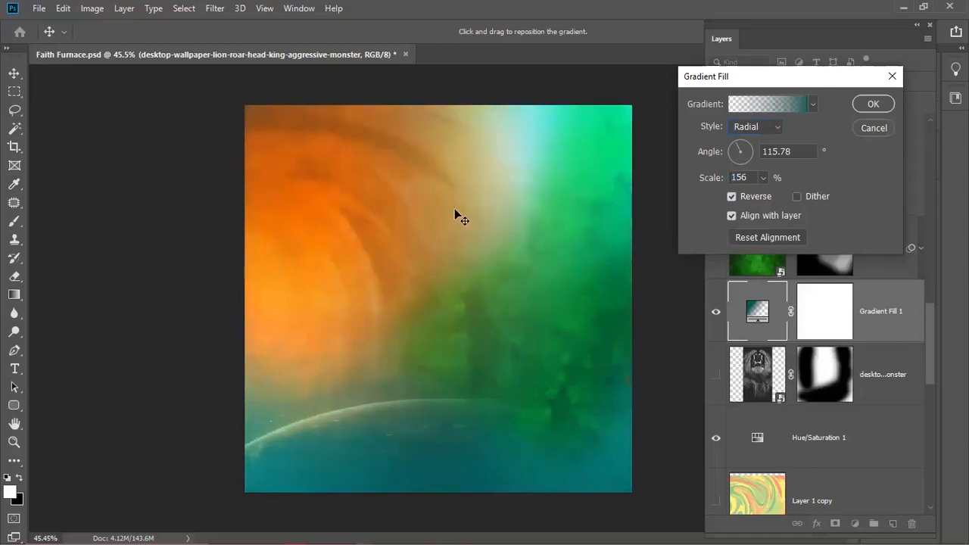
- Return the gradient to Linear, unreversed, shift it on the canvas, and scale it to about 150%
click(754, 121)
click(743, 140)
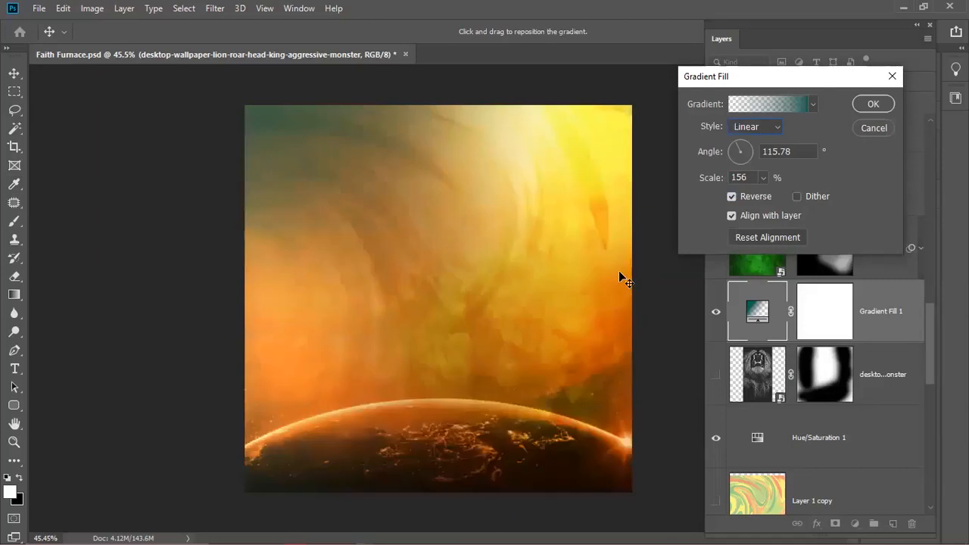
click(730, 198)
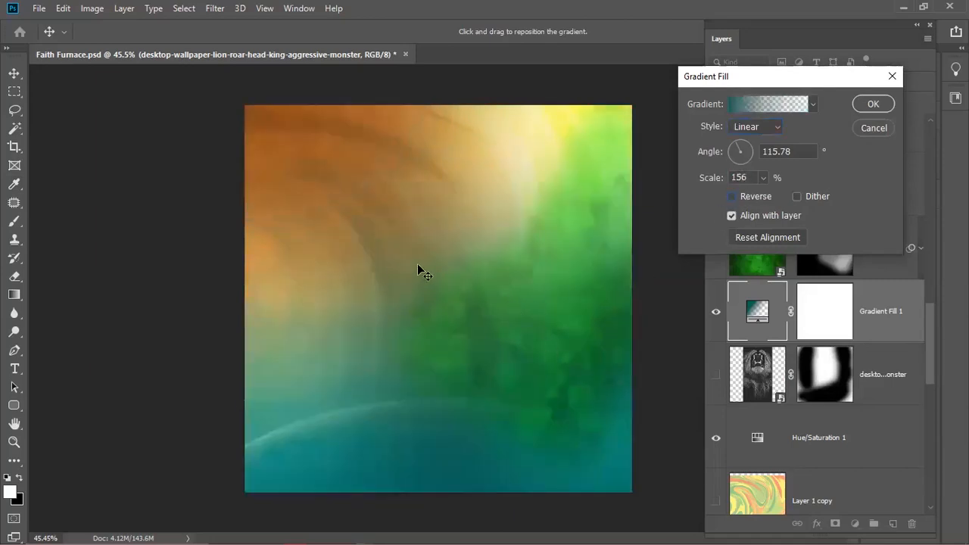
drag(417, 264, 540, 264)
drag(708, 182, 668, 190)
- Apply the gradient fill, then test mask strokes on the green texture copy, undoing them
key(Return)
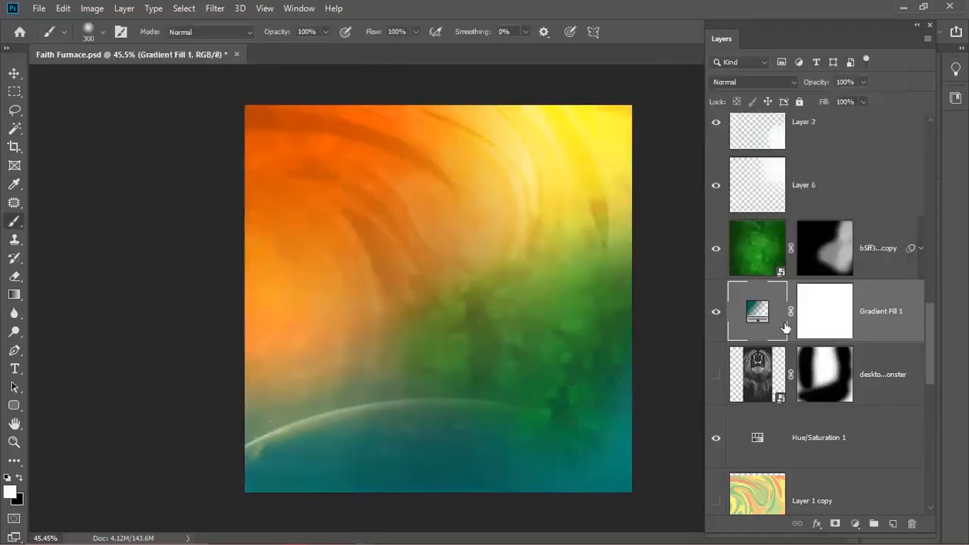
click(830, 265)
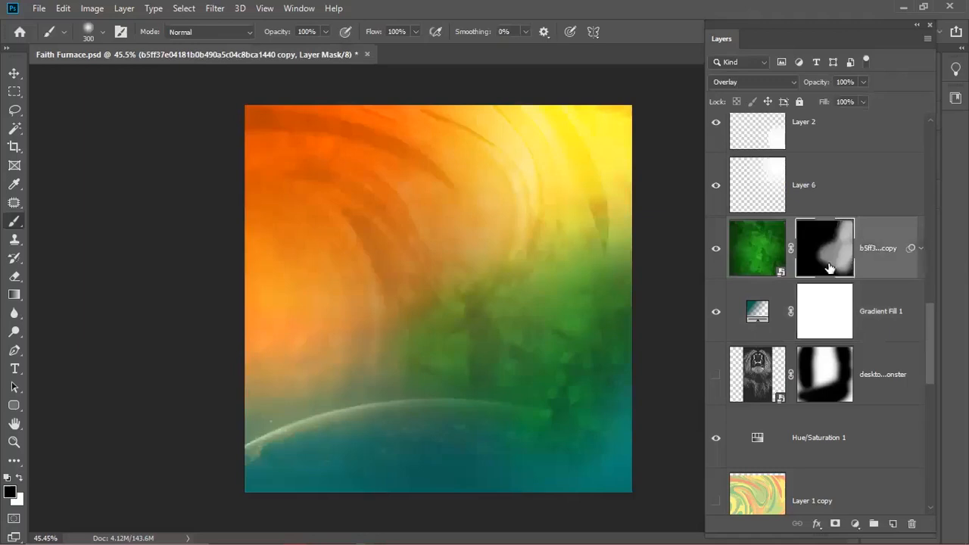
drag(464, 434, 593, 471)
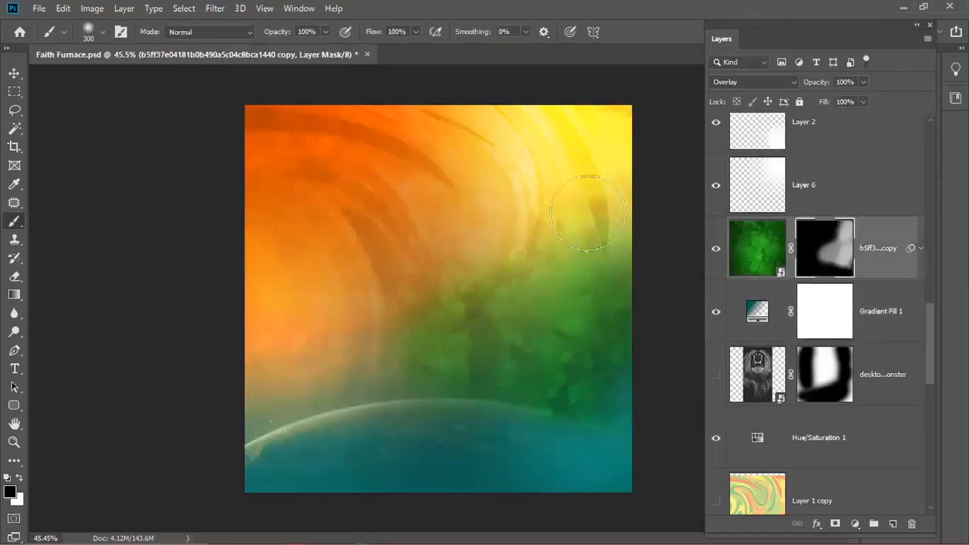
drag(588, 242, 601, 205)
key(ctrl+z)
key(x)
mouse_move(603, 133)
mouse_down()
mouse_move(589, 174)
mouse_move(574, 175)
mouse_move(580, 271)
mouse_move(558, 114)
mouse_up()
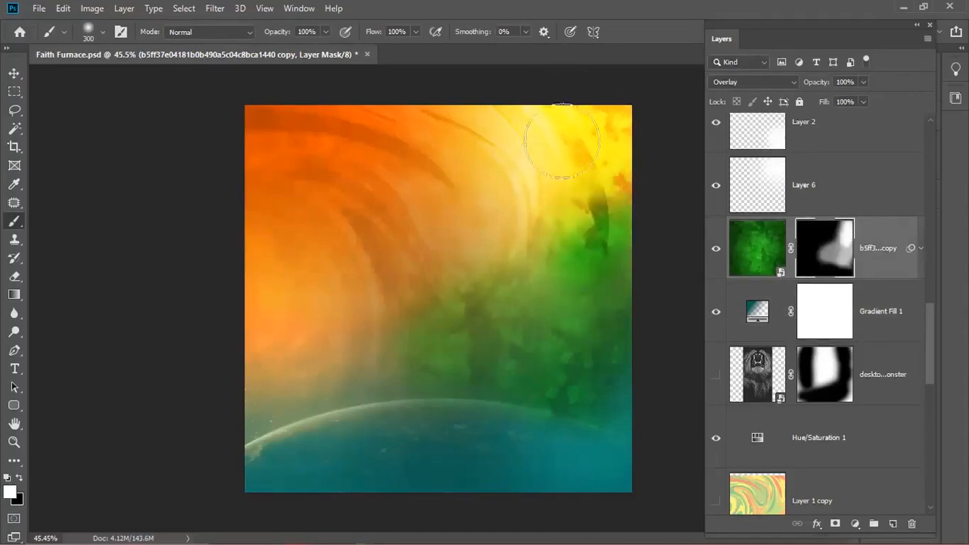
key(ctrl+z)
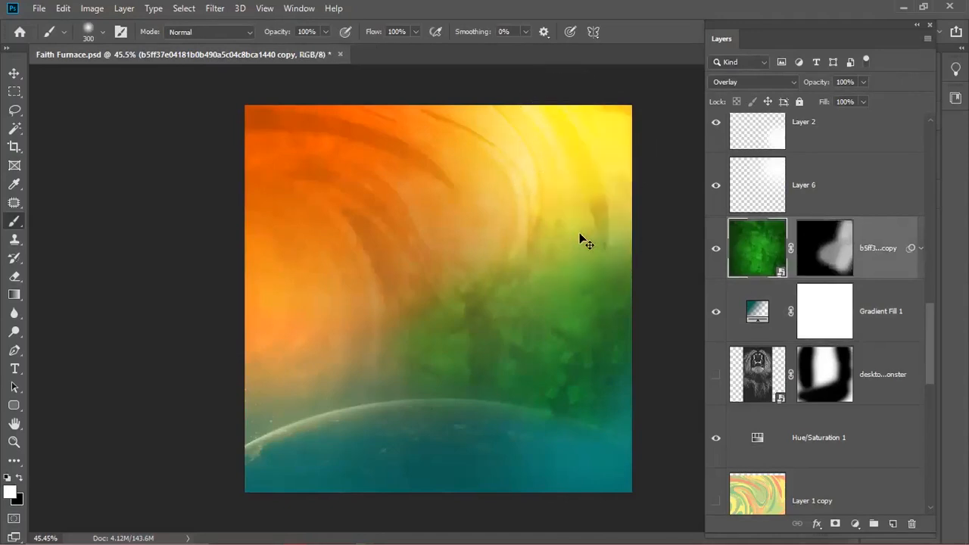
- Hide the b5ff3 copy green texture layer
click(819, 256)
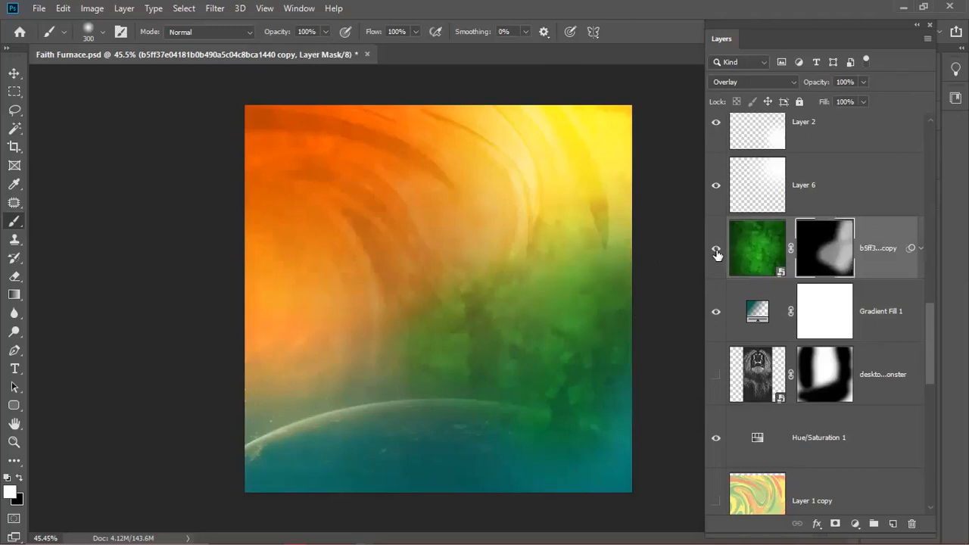
click(712, 252)
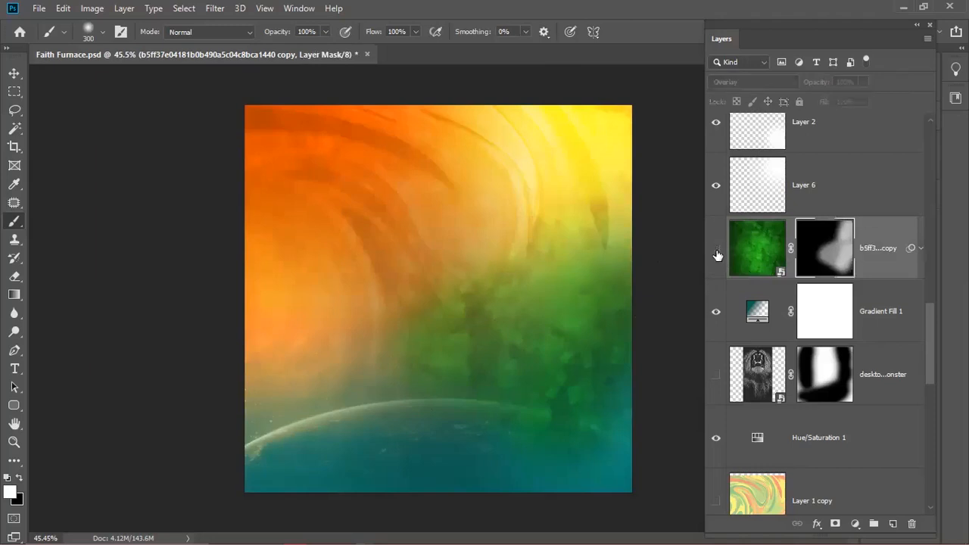
double_click(761, 307)
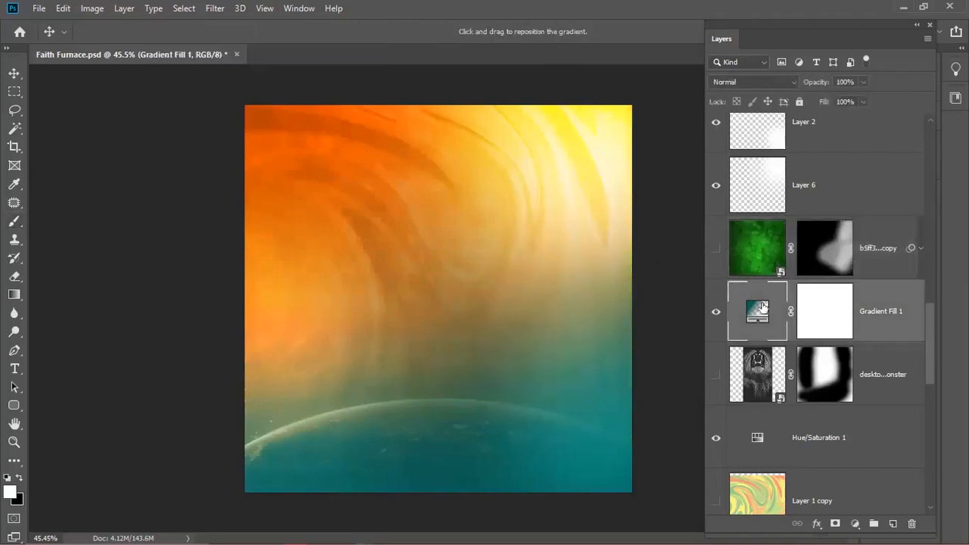
- Try moving the gradient's left colour stop inward to 9%, then discard the change
click(745, 107)
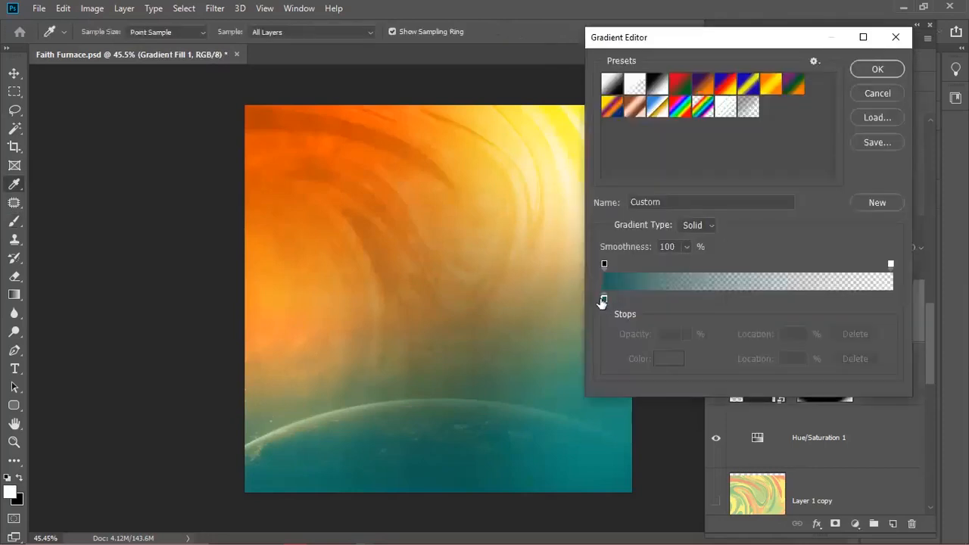
click(603, 300)
click(614, 325)
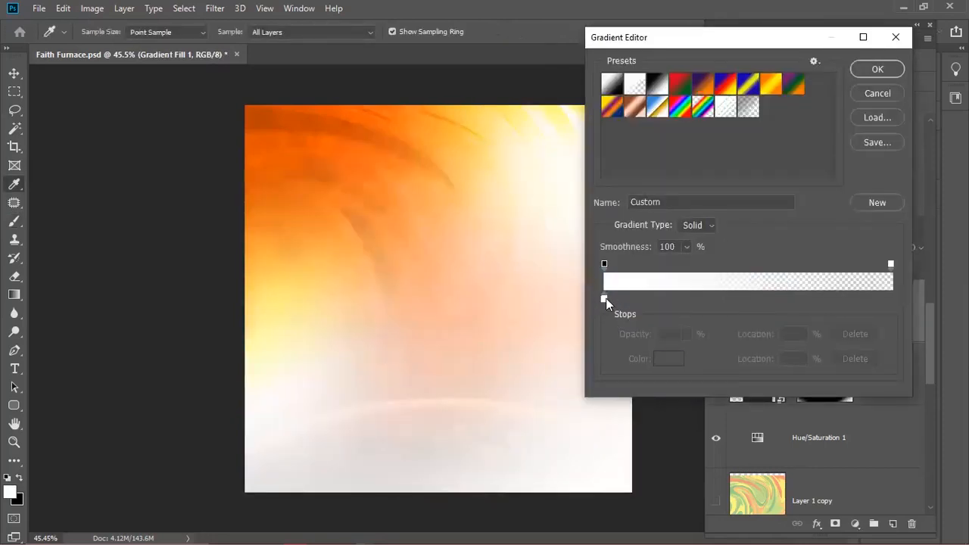
drag(605, 298, 634, 305)
text(0)
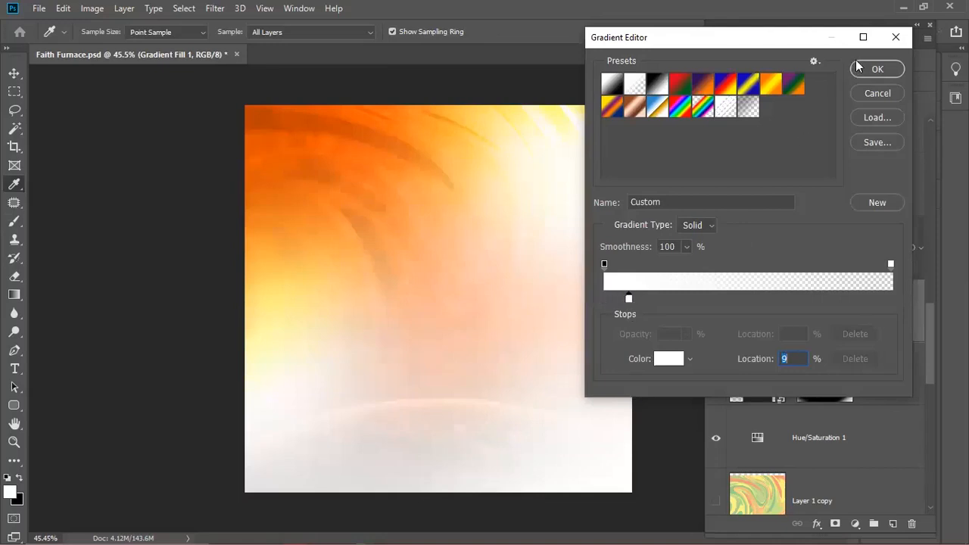
click(871, 96)
- Set the gradient's left colour stop to teal 027f75 and apply the Gradient Fill
click(740, 109)
click(603, 298)
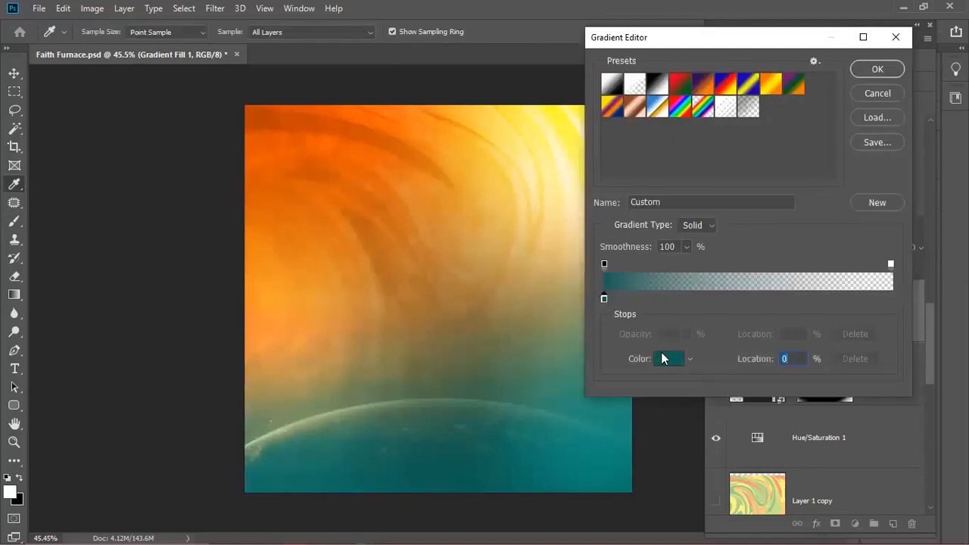
click(662, 358)
mouse_move(766, 249)
mouse_down()
mouse_move(765, 280)
mouse_move(770, 267)
mouse_up()
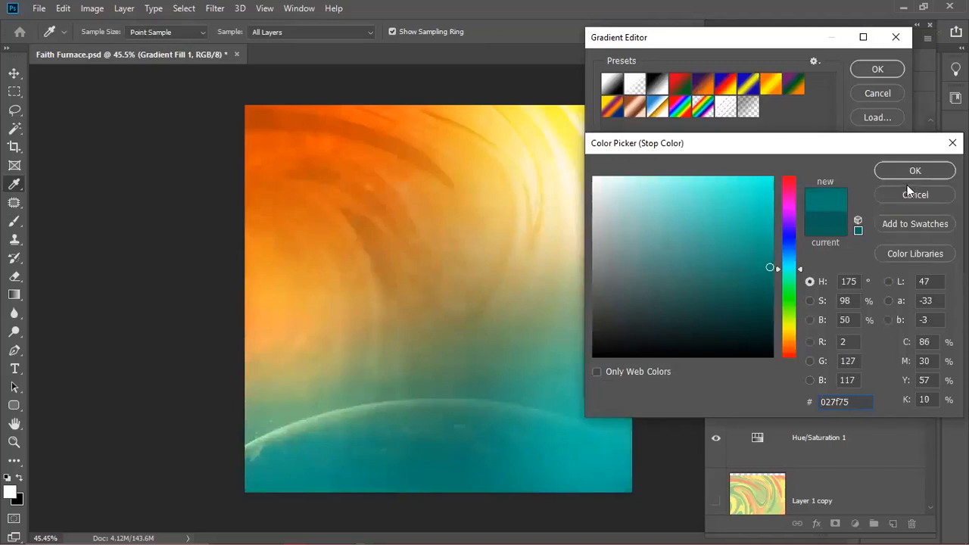
click(909, 175)
click(863, 69)
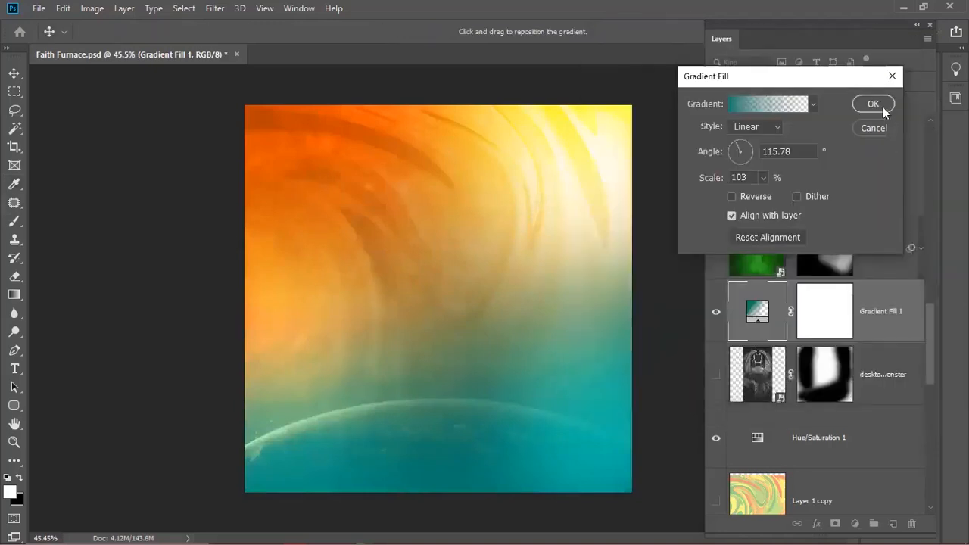
click(873, 104)
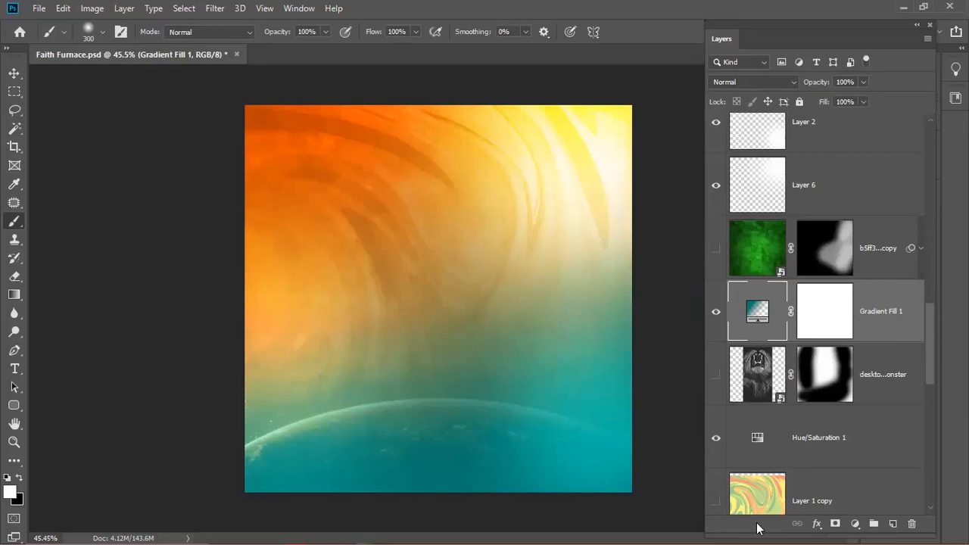
- Show Group 1 and set its Furnace, Conference and Faith text layers to Normal blending
scroll(931, 324, up, 10)
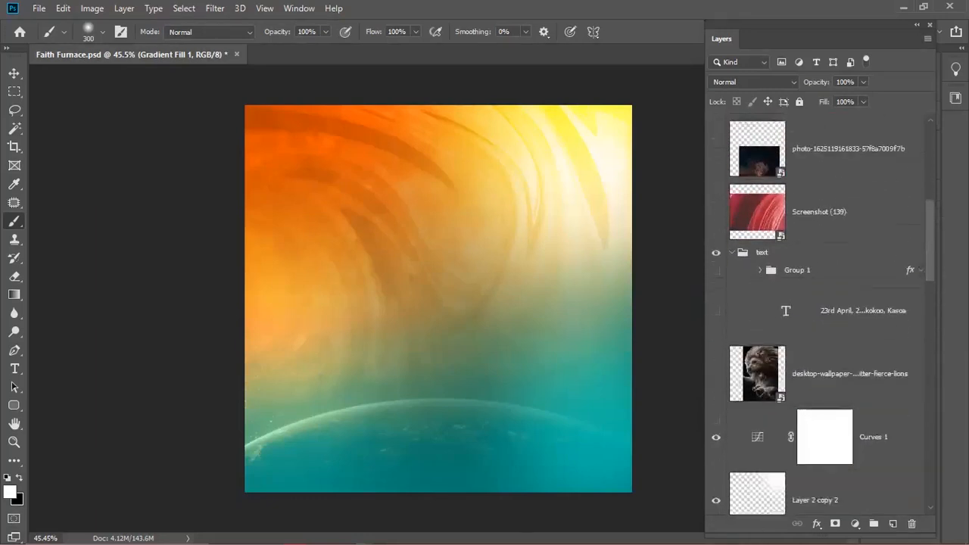
click(718, 239)
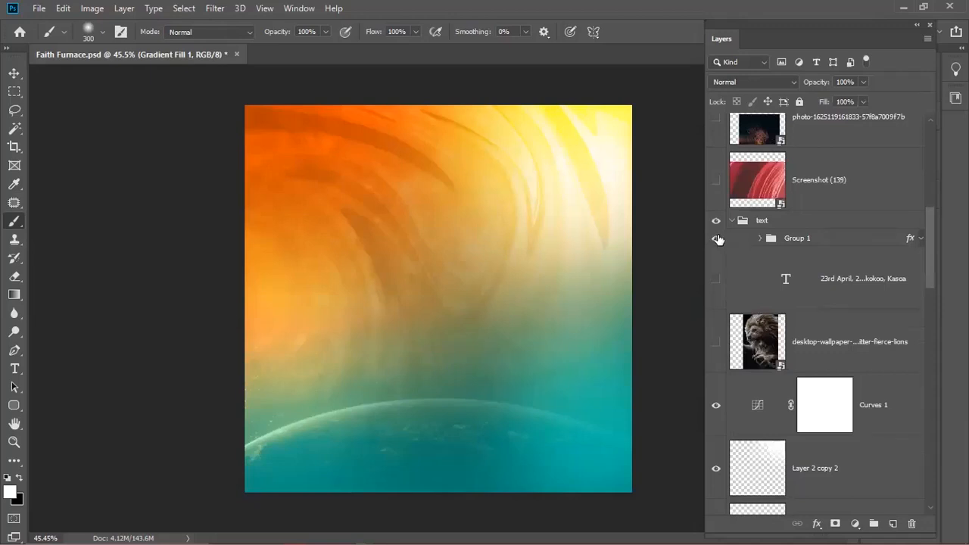
click(759, 239)
click(820, 277)
shift+click(827, 405)
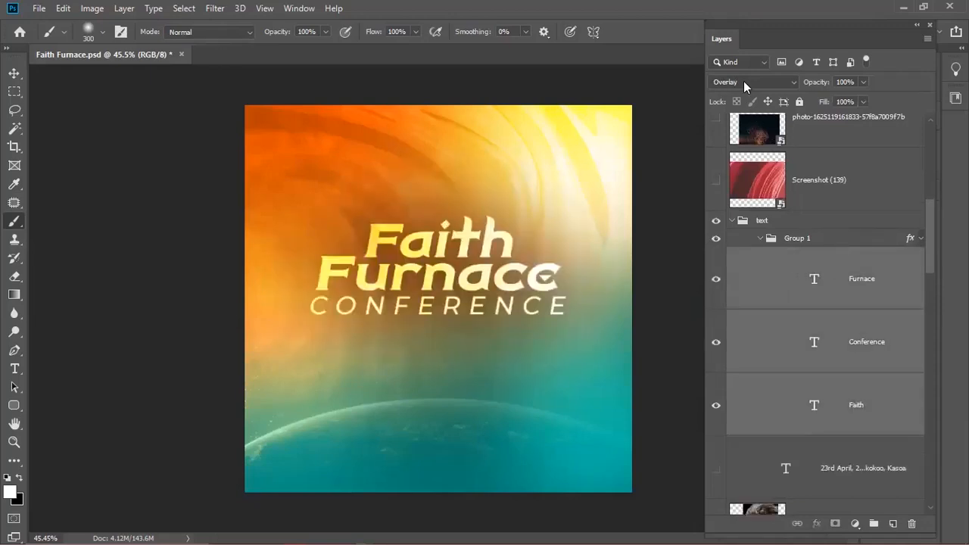
click(743, 81)
click(733, 94)
- Collapse Group 1 and hide the title's drop shadow effect
click(759, 226)
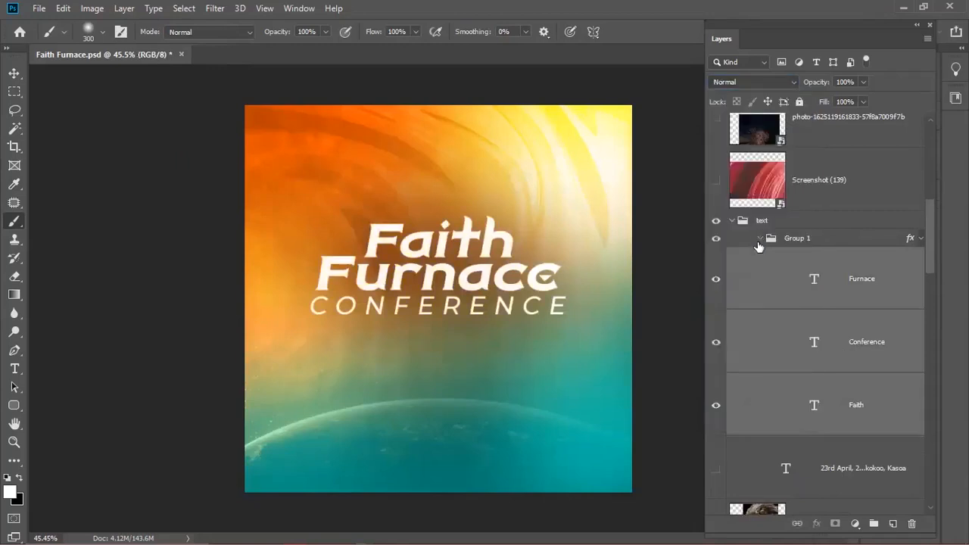
click(759, 238)
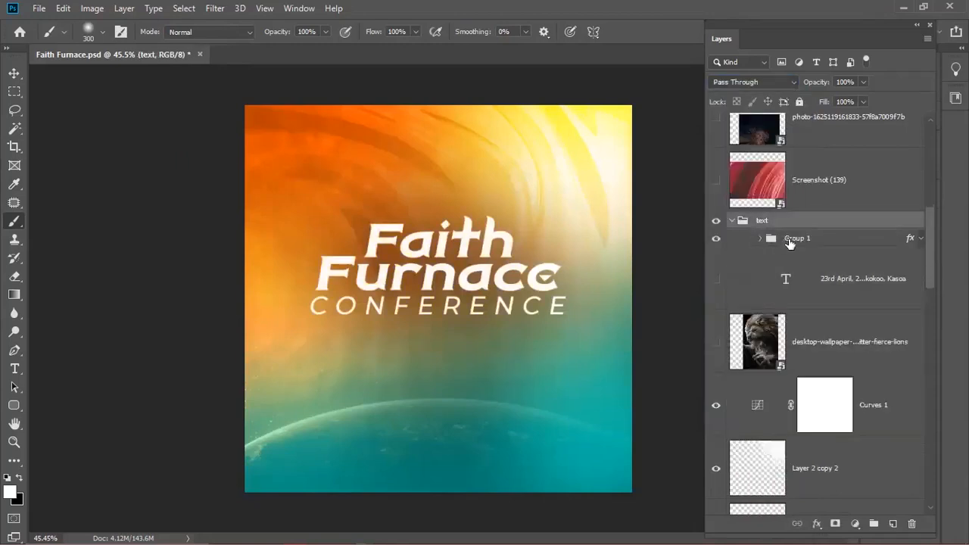
click(782, 240)
click(919, 238)
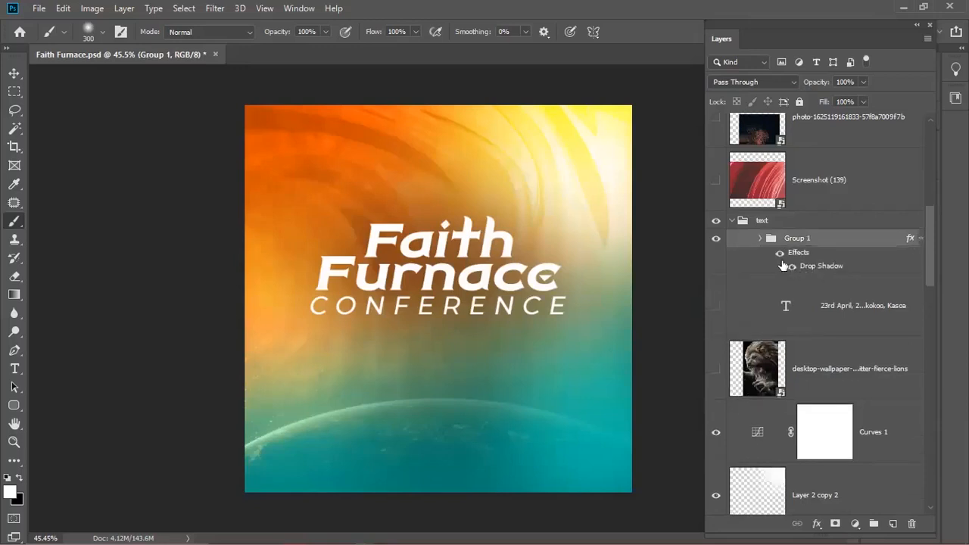
click(780, 252)
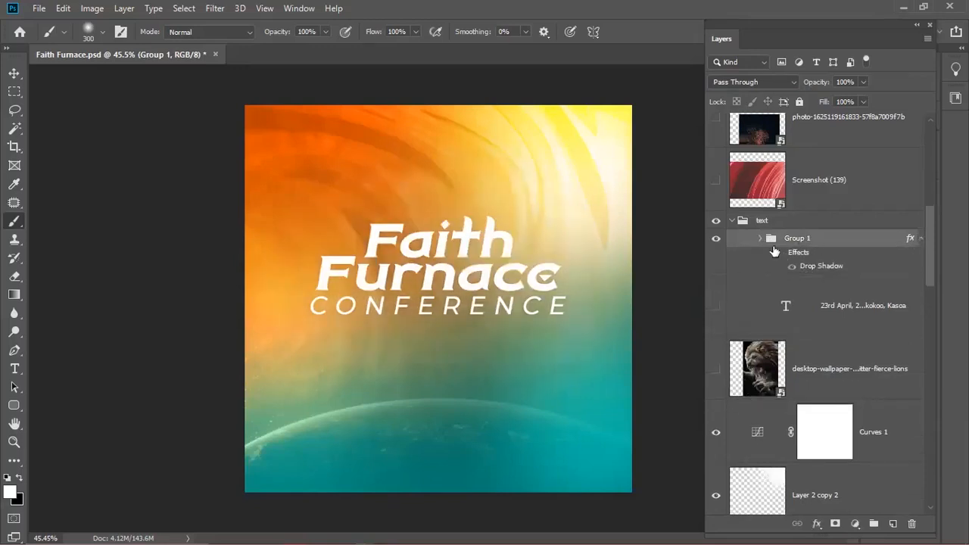
key(ctrl+t)
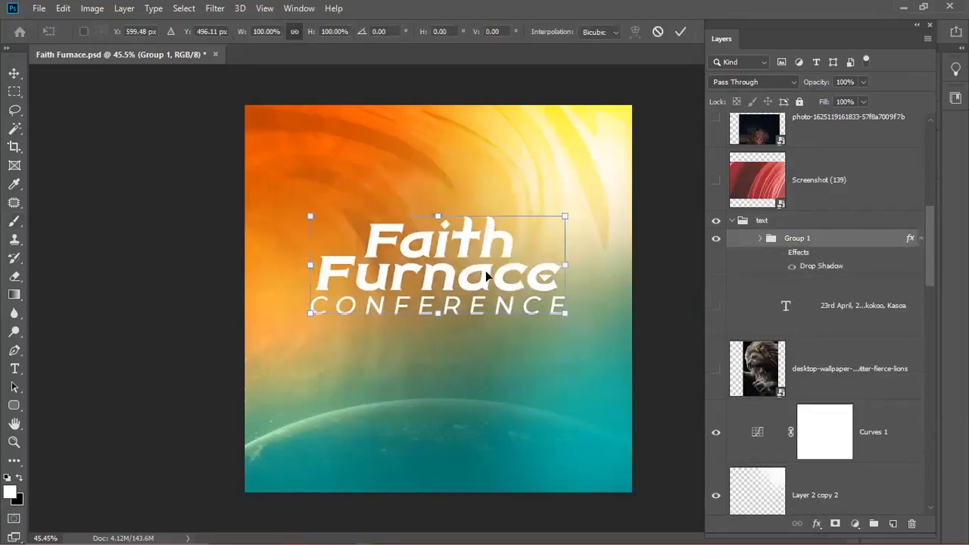
- Move the Faith Furnace title about 37 px lower and commit the position
drag(485, 270, 486, 297)
key(b)
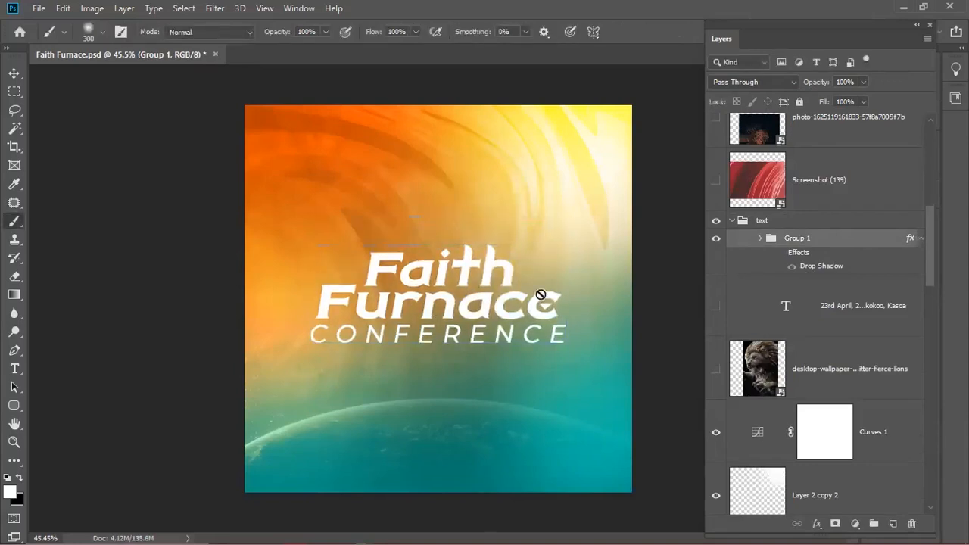
key(v)
- Show the date and venue text, nudge it slightly down-left, then hide it again
click(716, 305)
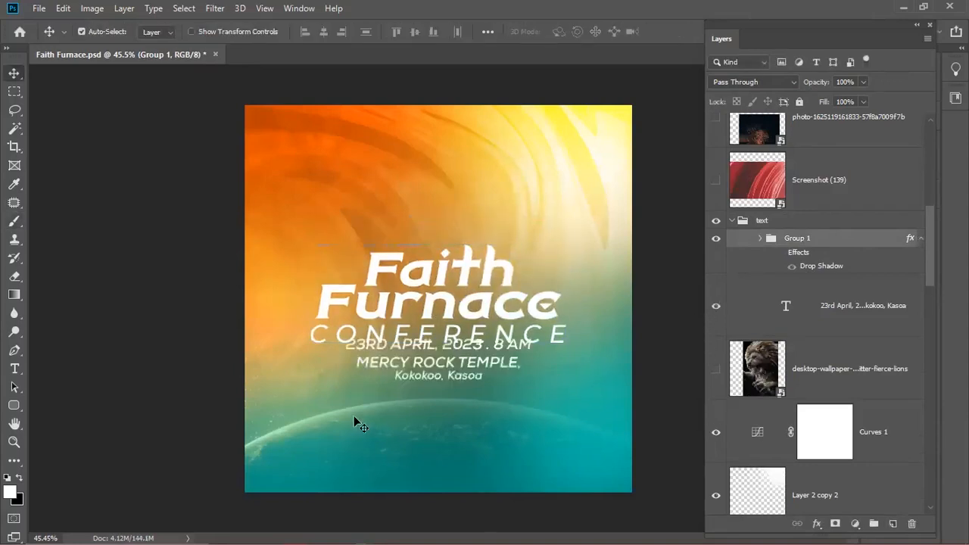
click(451, 359)
drag(454, 360, 445, 376)
click(718, 315)
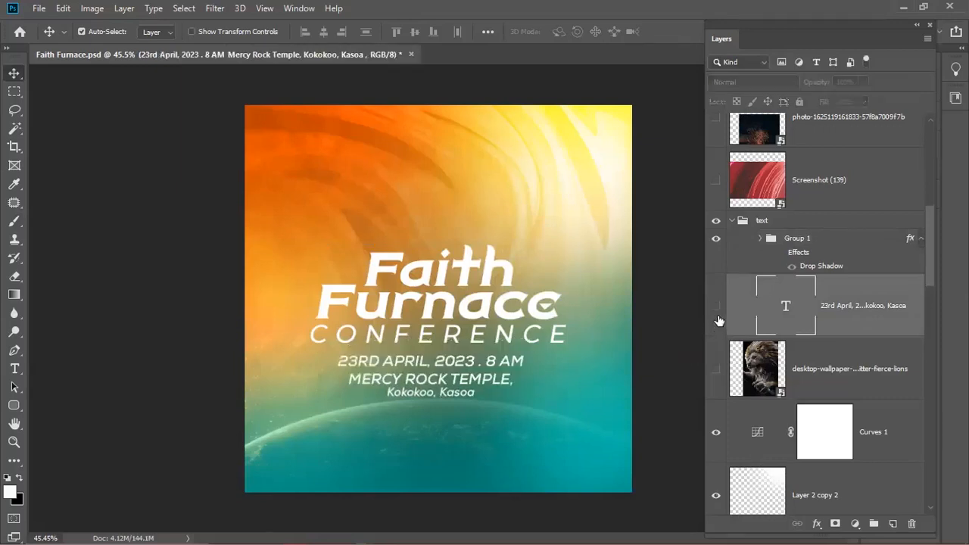
click(814, 242)
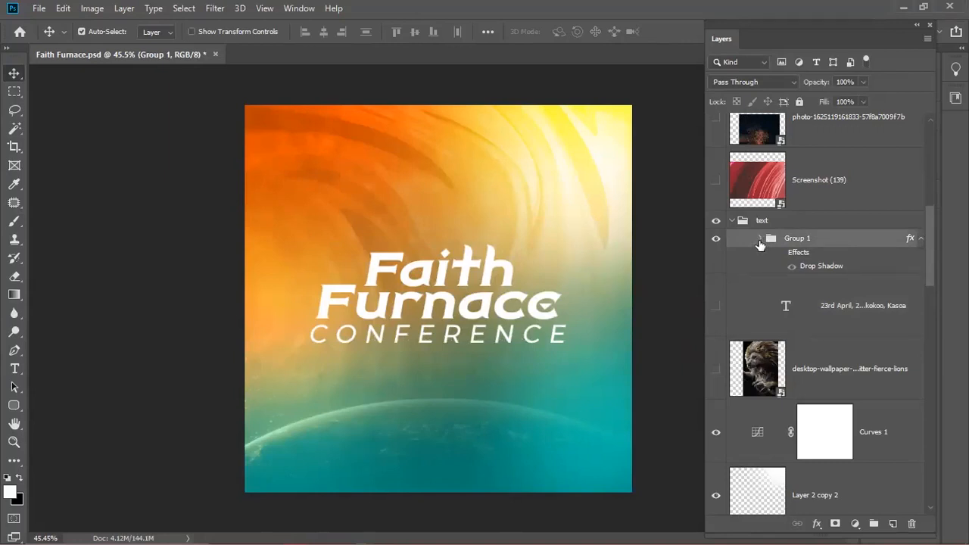
click(759, 239)
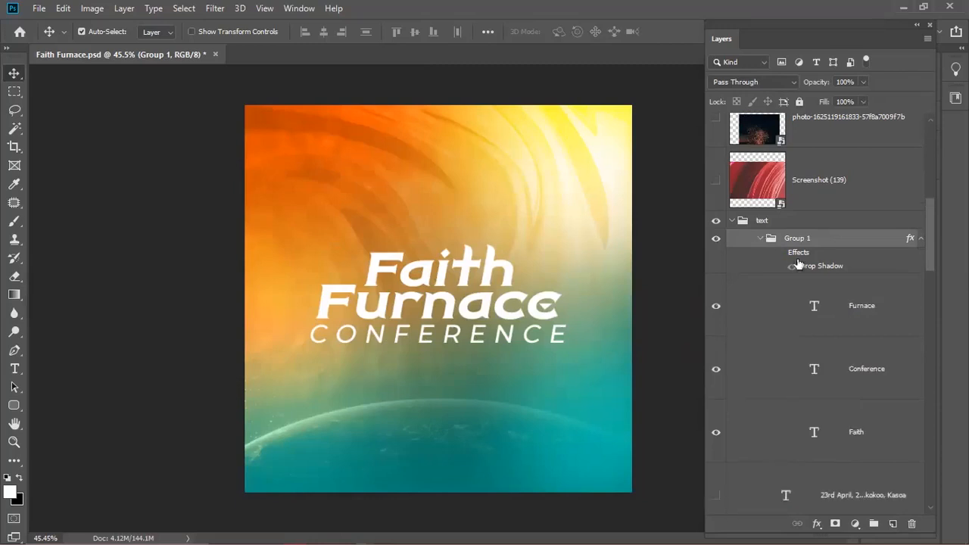
- Briefly hide and reshow the Furnace, Conference and Faith text layers, then collapse Group 1
click(860, 328)
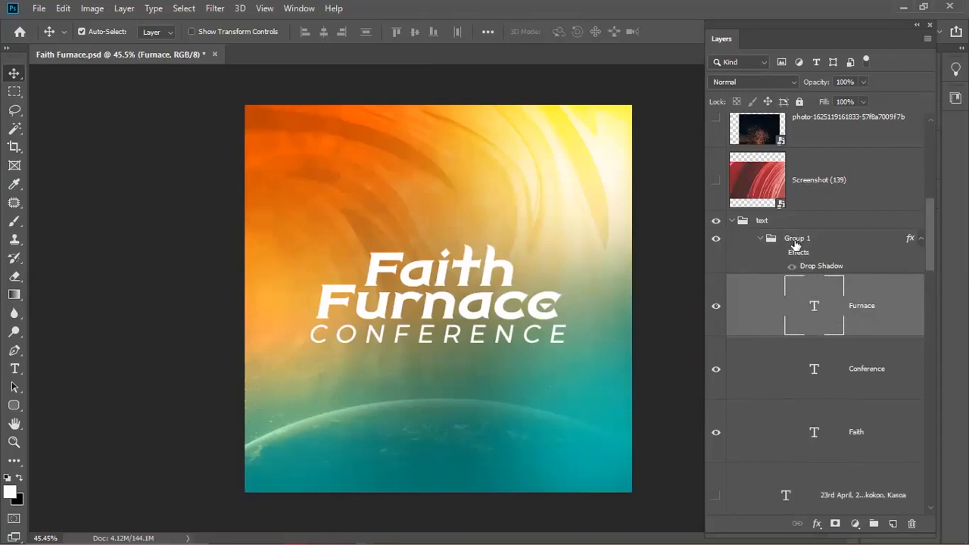
click(716, 320)
click(716, 369)
click(717, 433)
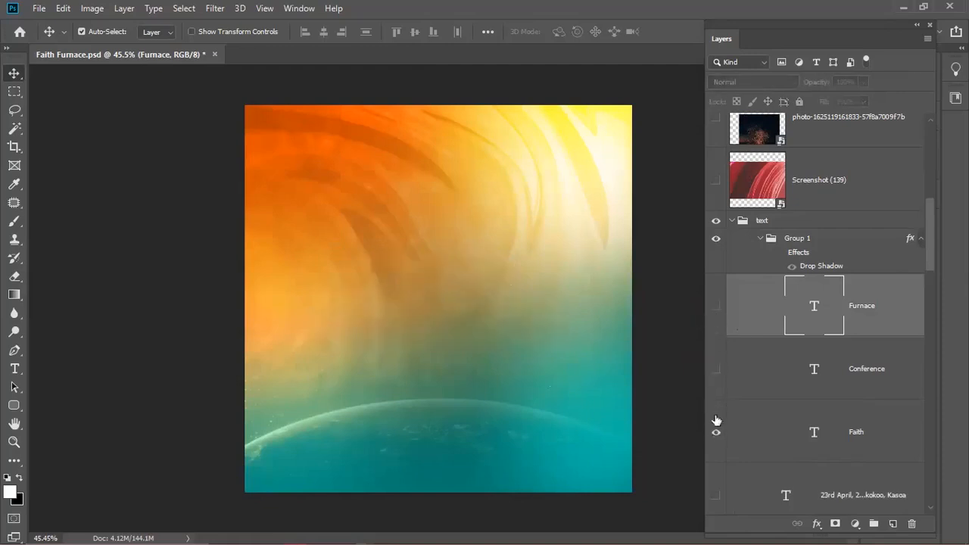
click(716, 435)
click(716, 371)
click(716, 307)
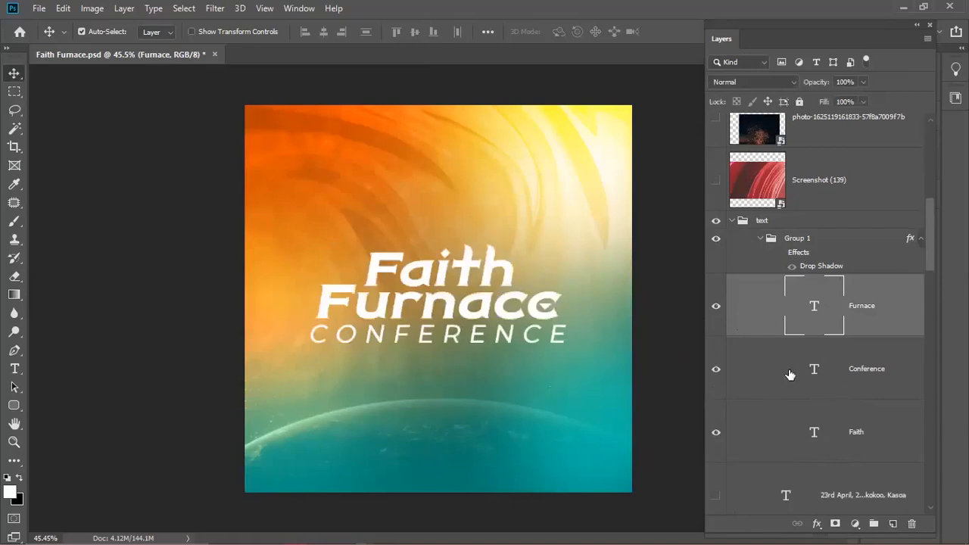
click(823, 240)
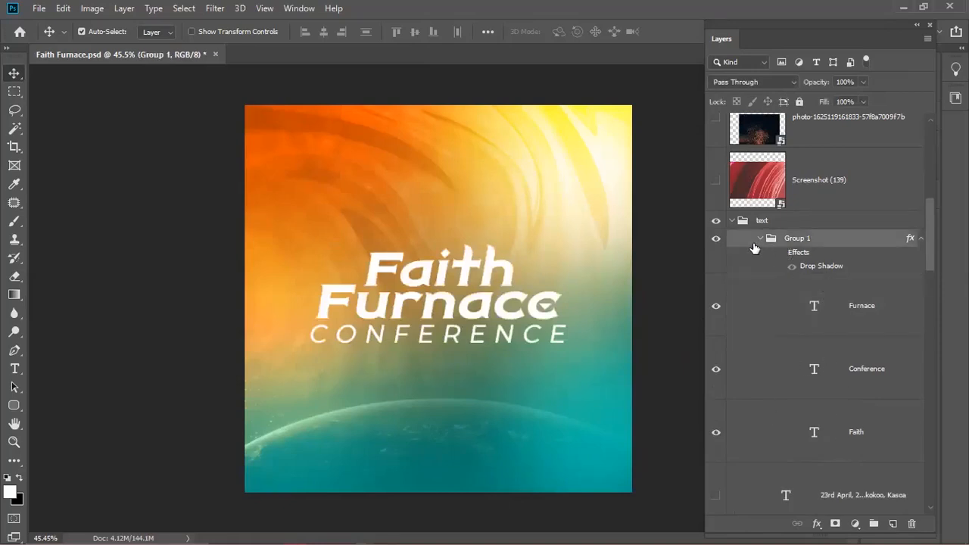
click(760, 239)
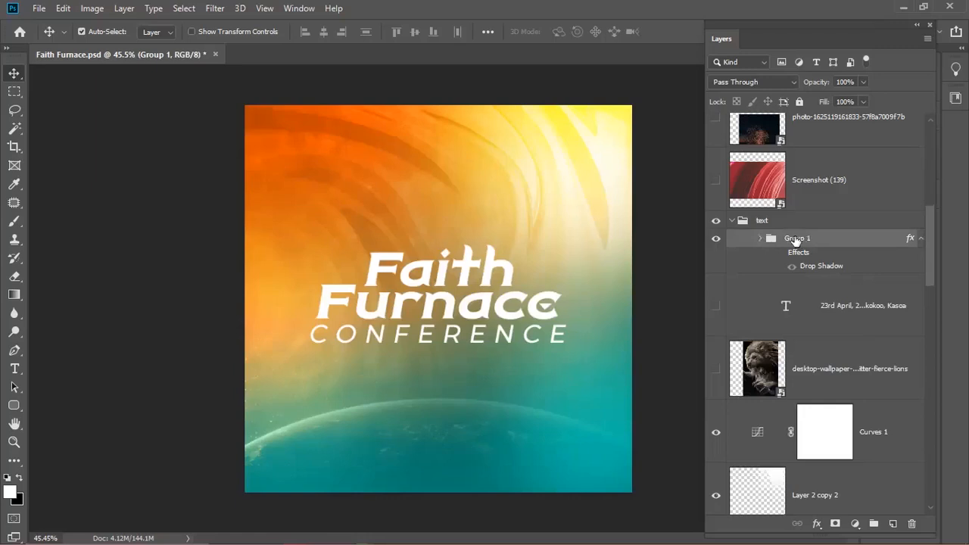
click(737, 82)
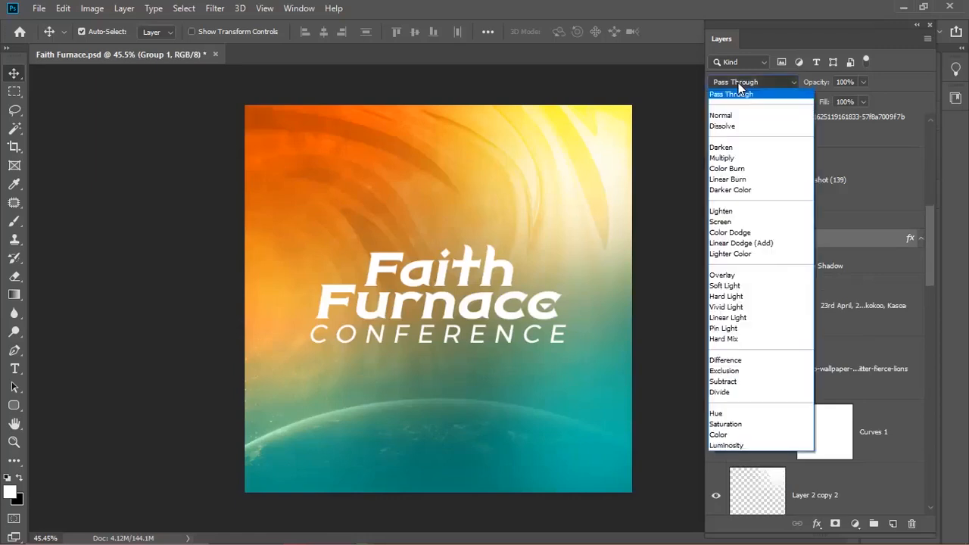
- Set Group 1 to Overlay, compare it against Pass Through, and settle on Overlay
click(724, 275)
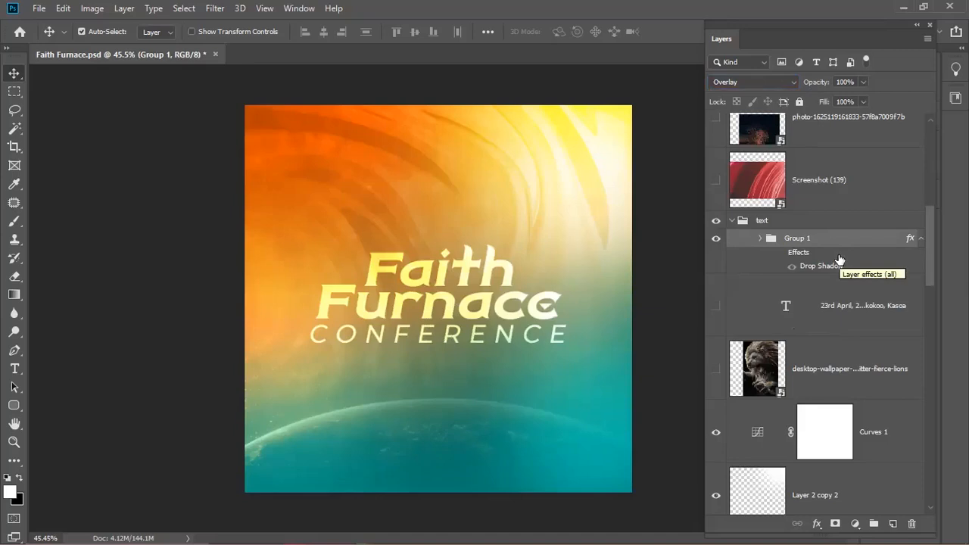
click(760, 239)
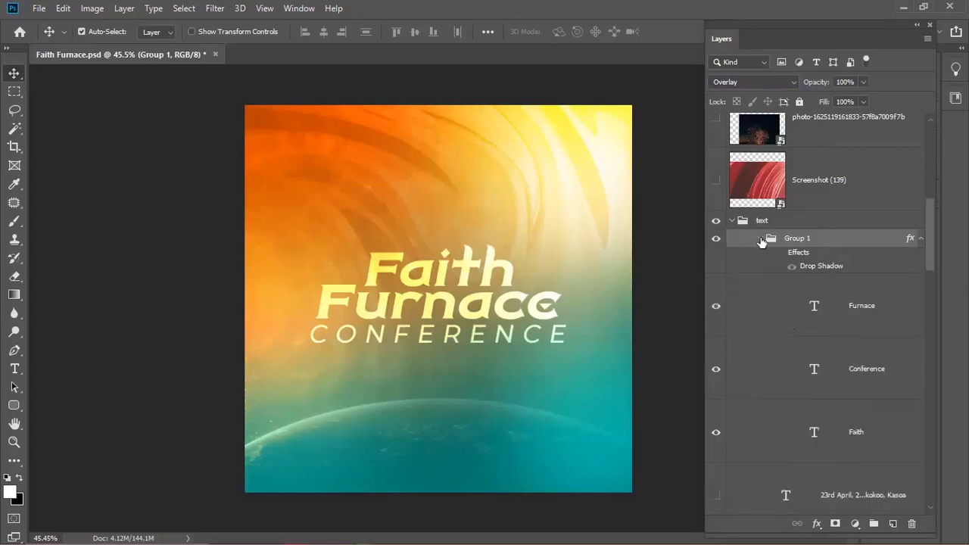
click(761, 239)
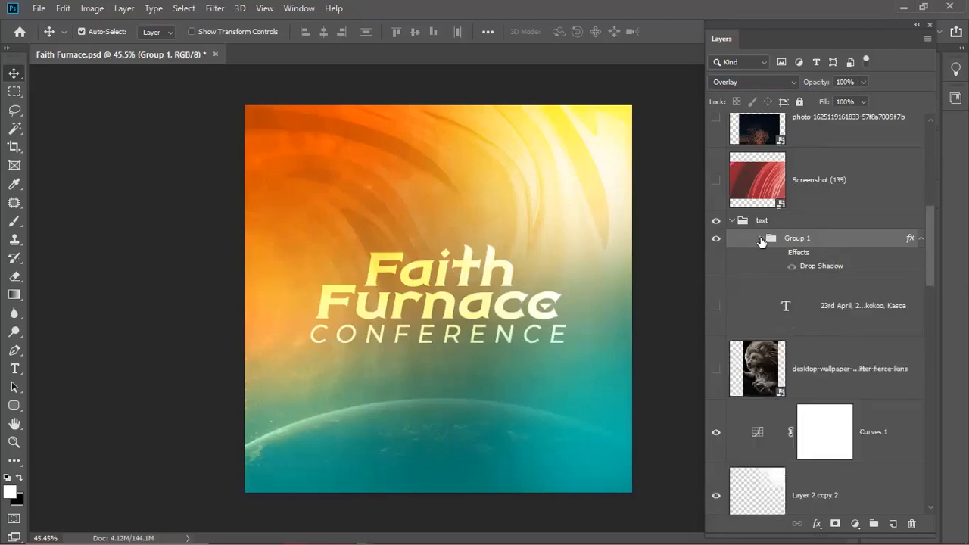
click(759, 82)
click(738, 91)
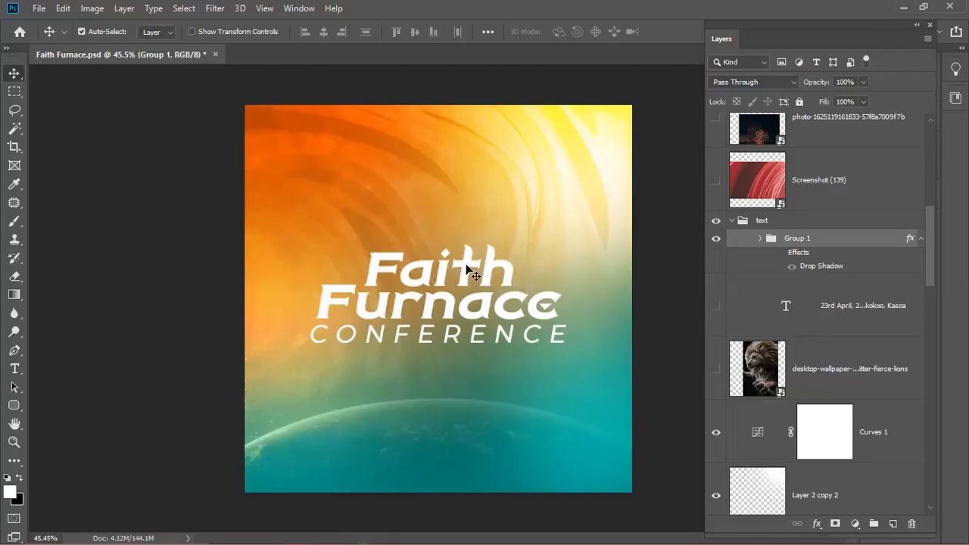
click(753, 84)
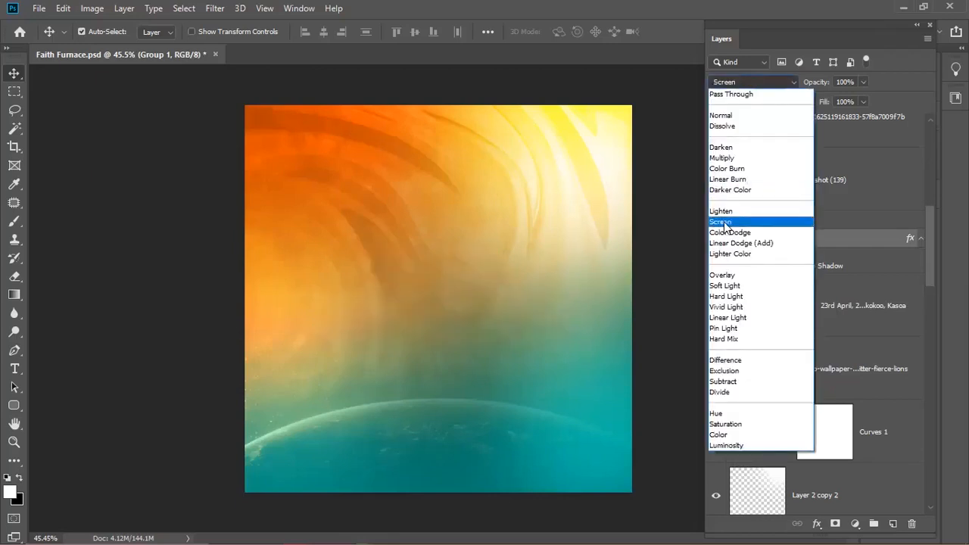
click(733, 277)
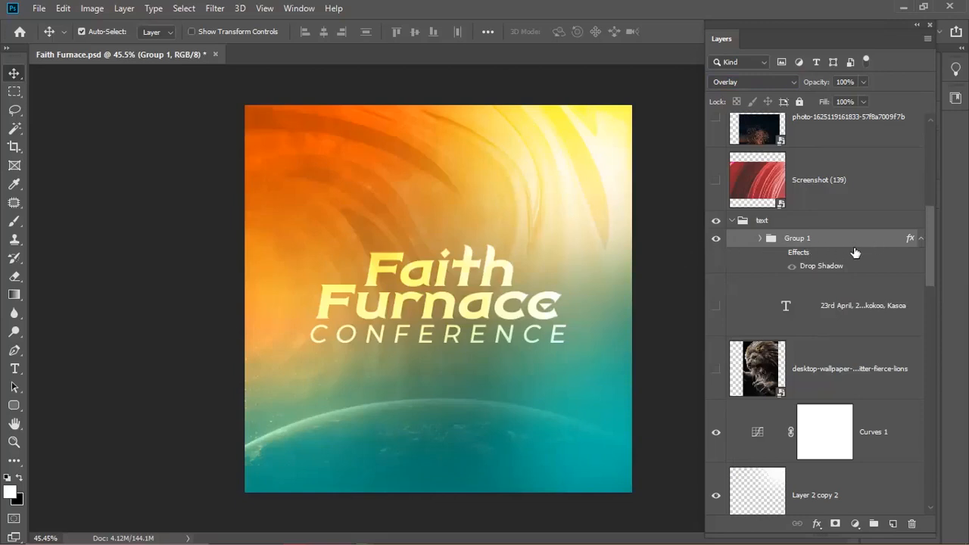
- Inspect Group 1's layer style settings and options menu without changing anything
double_click(739, 240)
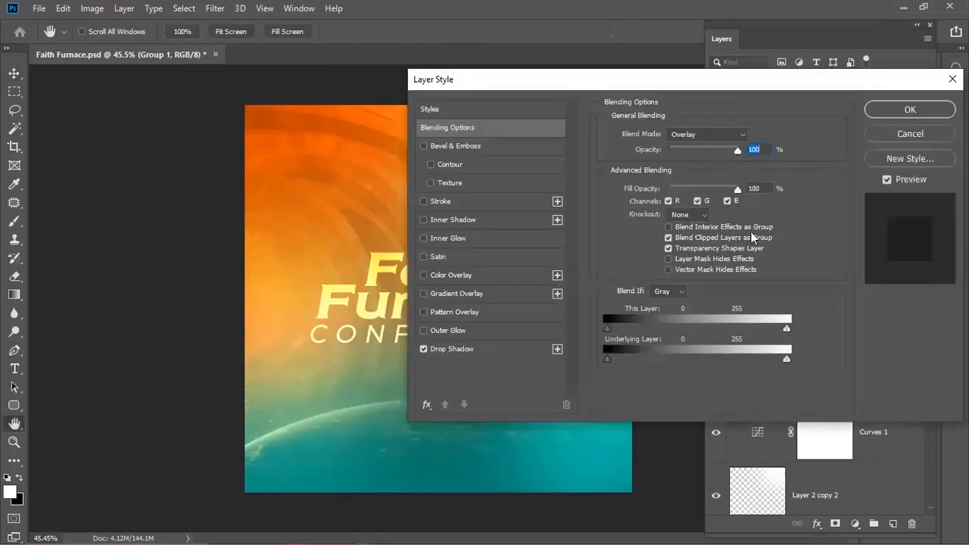
click(899, 133)
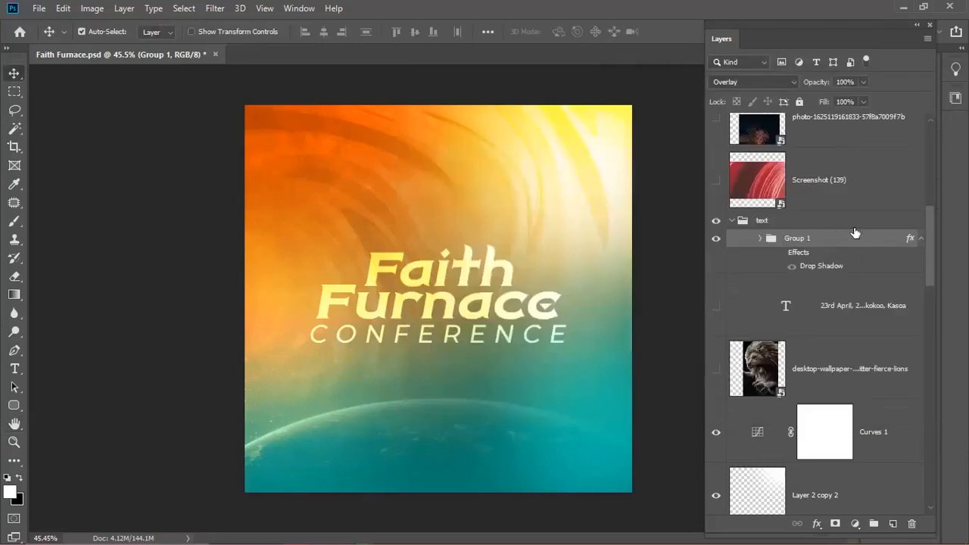
click(903, 237)
right_click(904, 237)
click(742, 242)
right_click(769, 240)
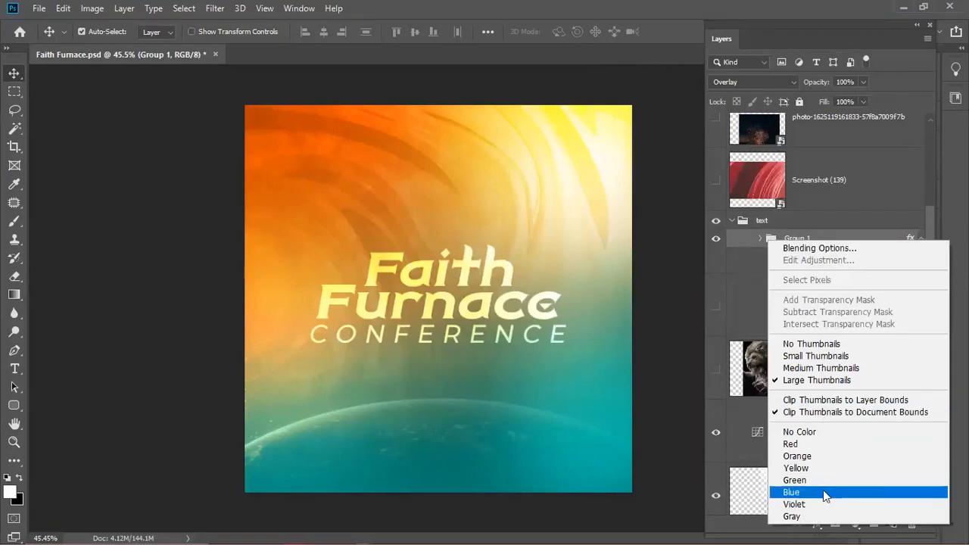
click(871, 239)
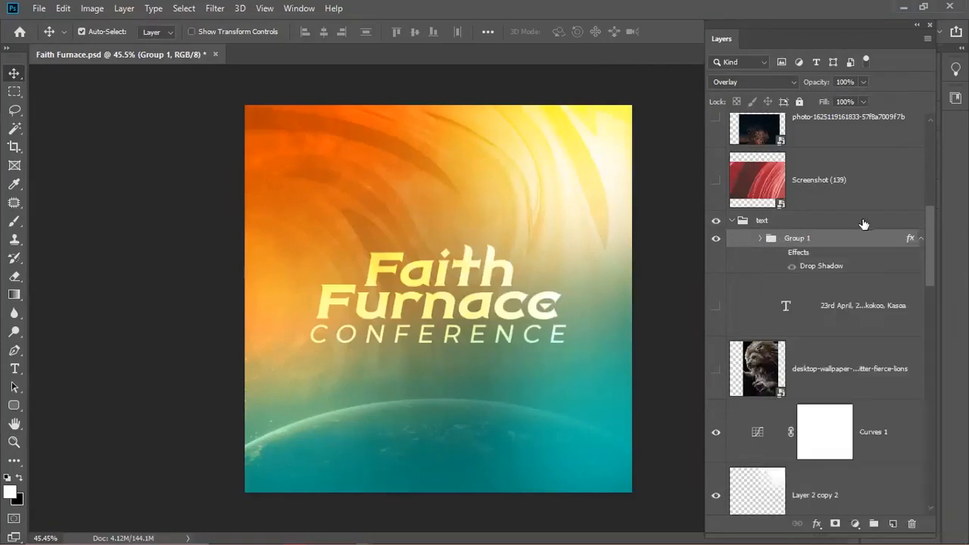
right_click(883, 239)
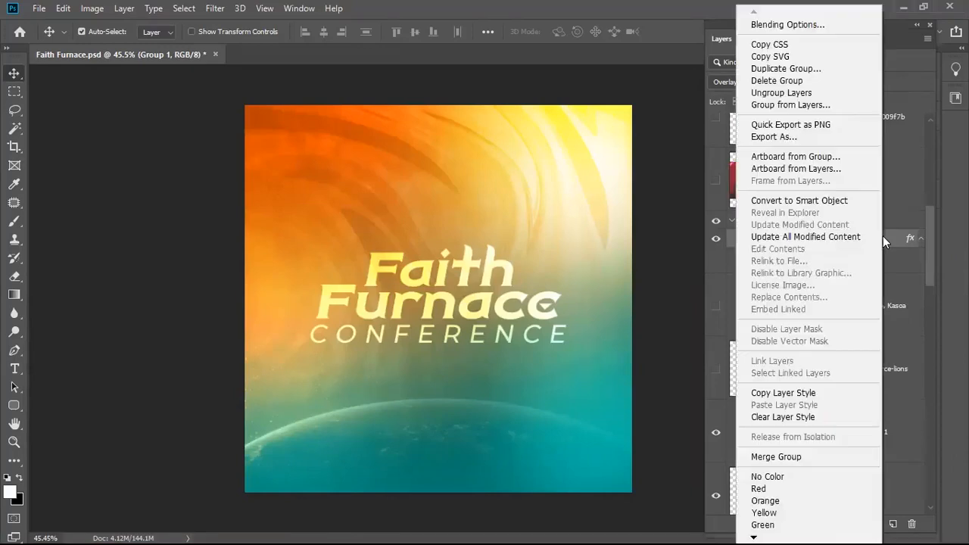
click(903, 240)
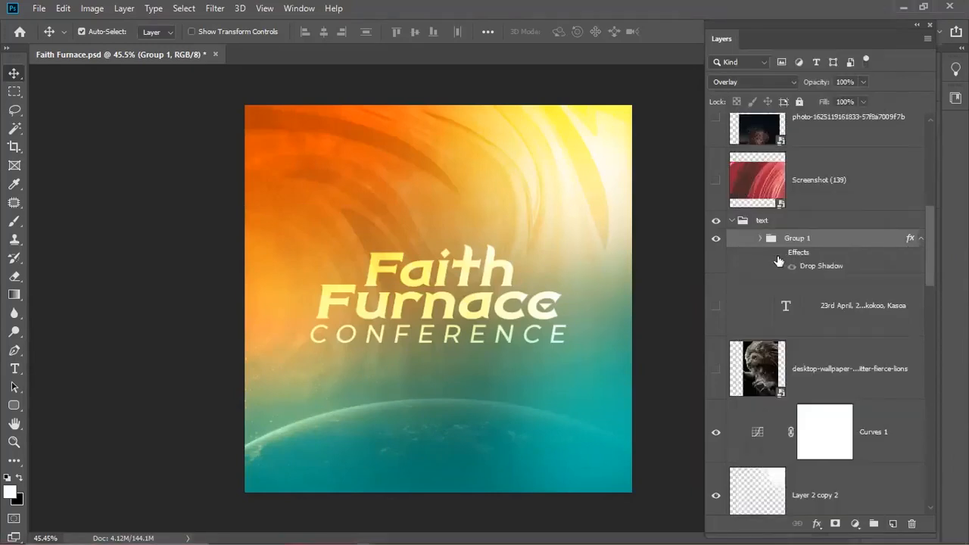
- Recheck the layer style settings, then turn the title's drop shadow back on
key(h)
double_click(870, 238)
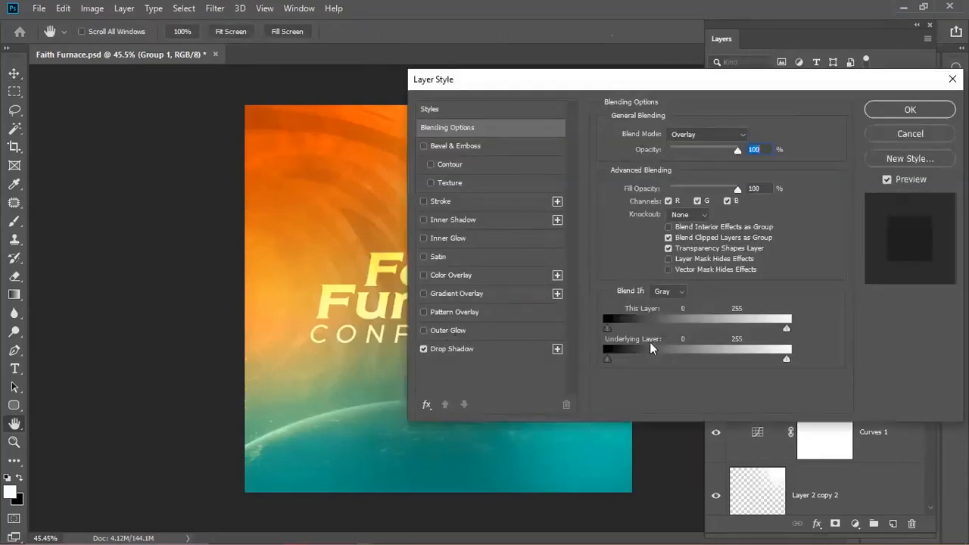
click(889, 136)
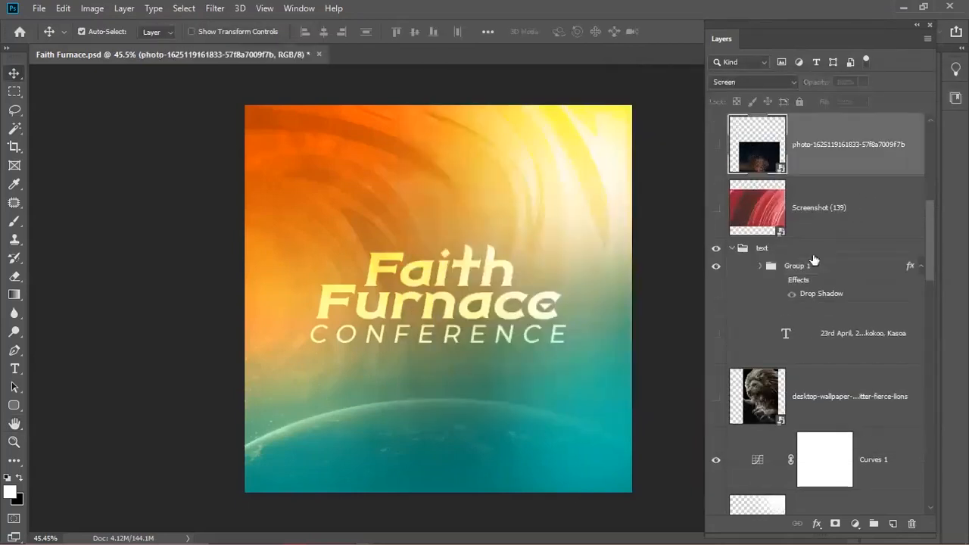
click(780, 280)
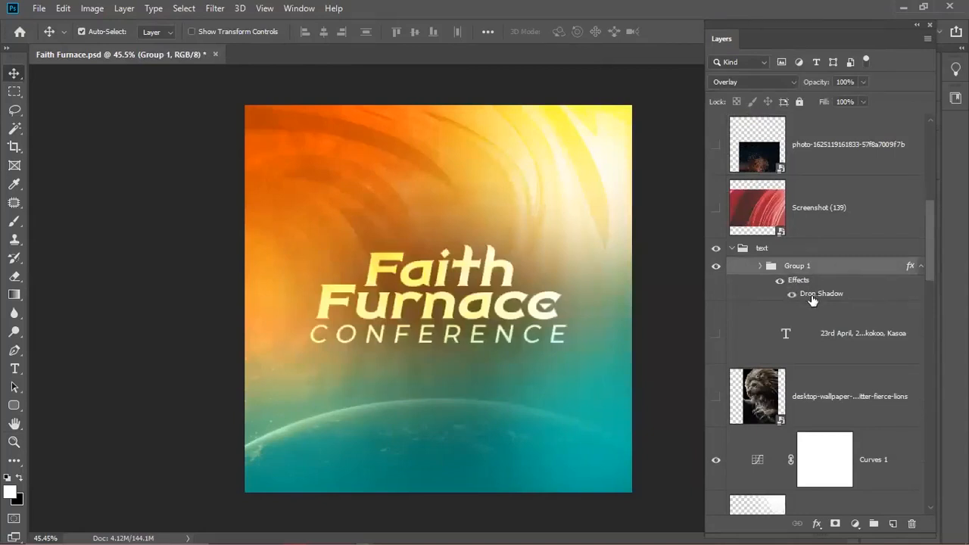
- Reduce the title's drop shadow to 1 px distance and 57% opacity
double_click(815, 295)
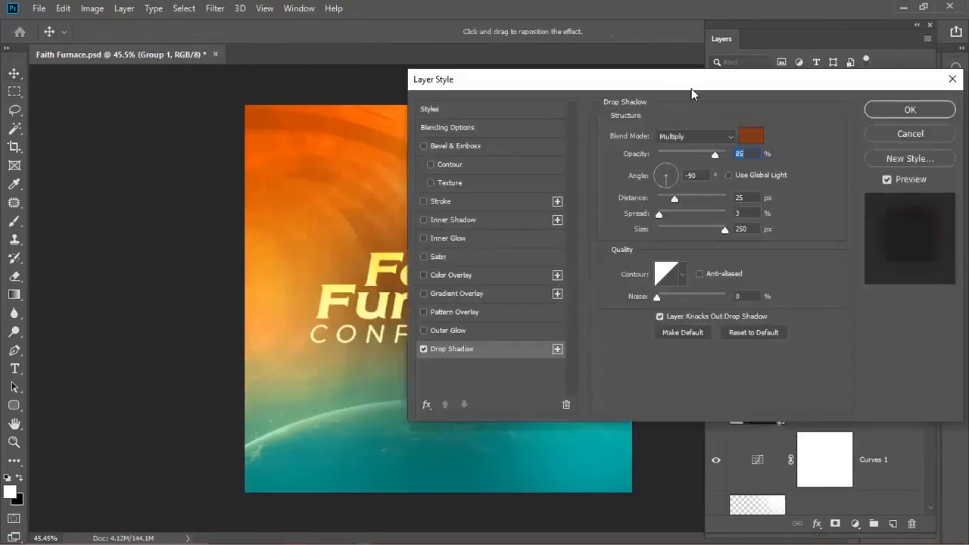
drag(727, 79, 913, 84)
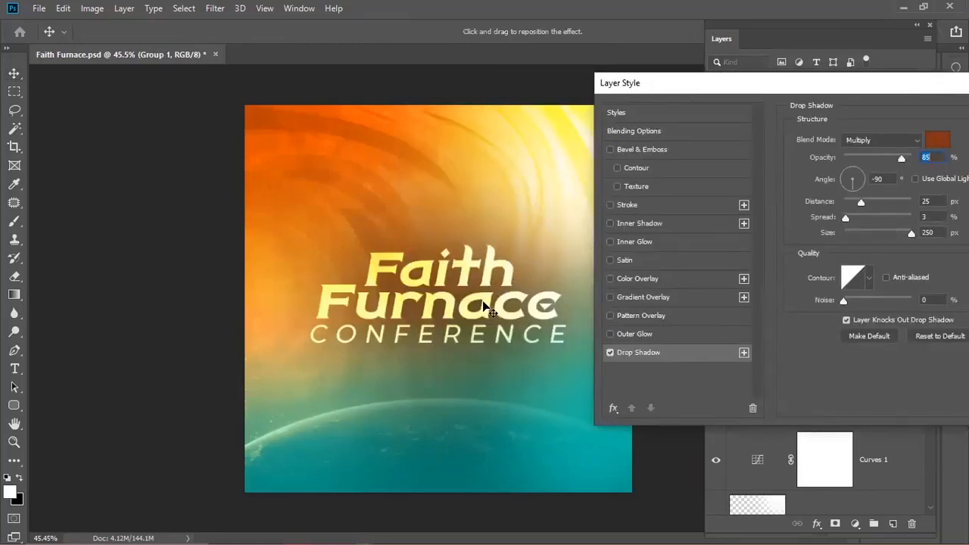
drag(482, 304, 483, 312)
drag(881, 160, 883, 161)
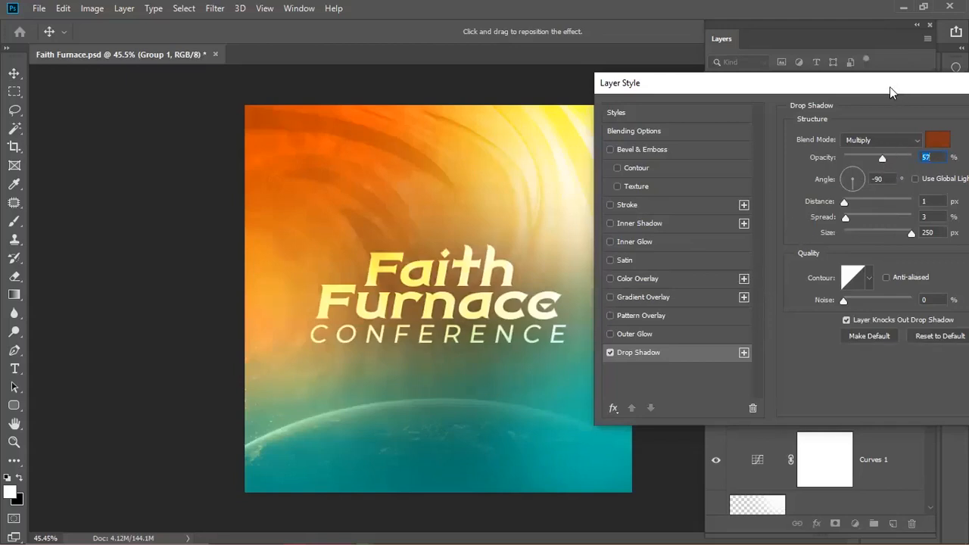
drag(889, 86, 746, 109)
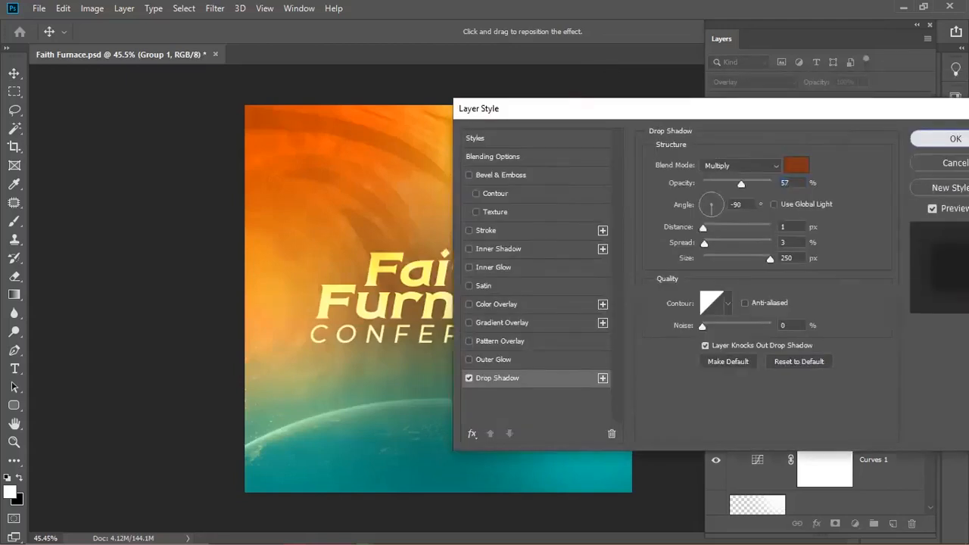
key(Return)
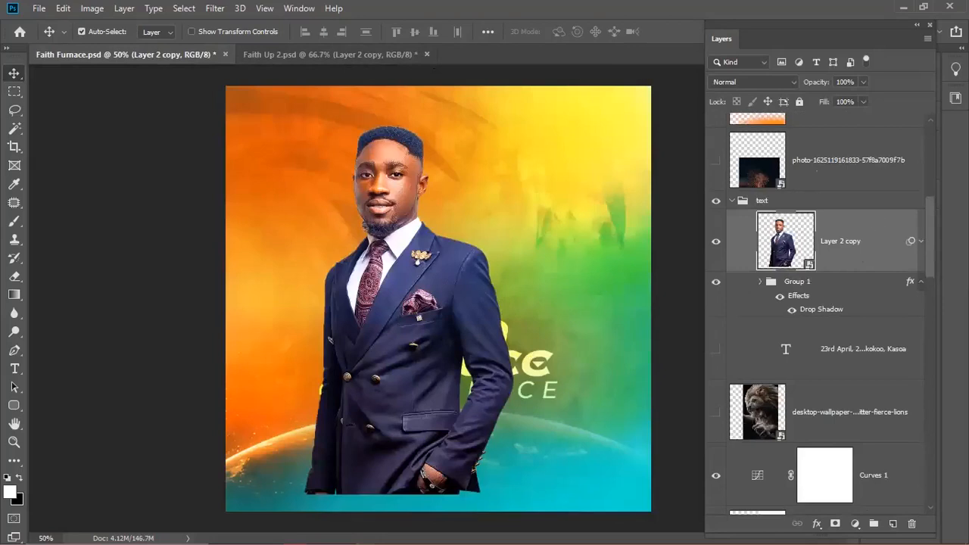
- Move Layer 2 copy below Curves 1 and hide the Faith Furnace title group
drag(878, 223, 863, 212)
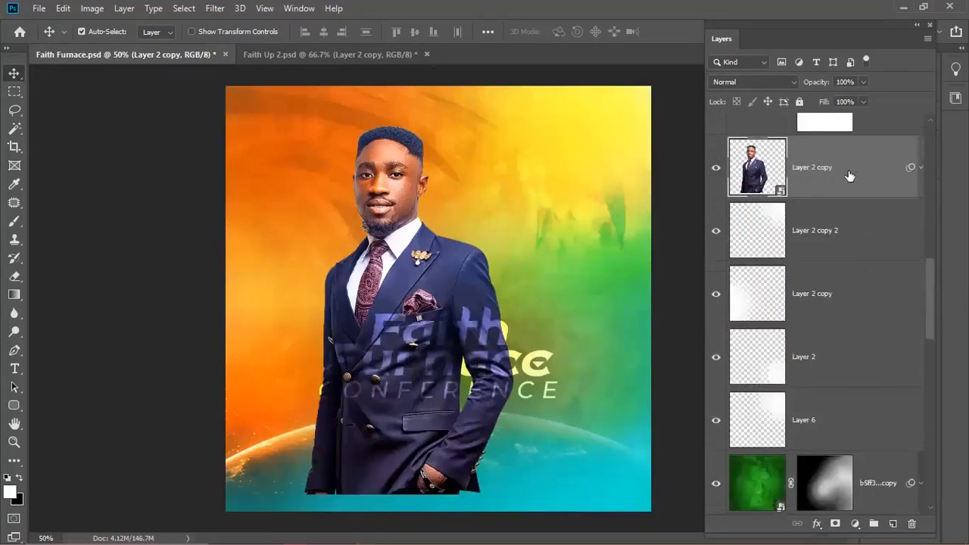
scroll(848, 186, up, 1)
scroll(826, 174, up, 4)
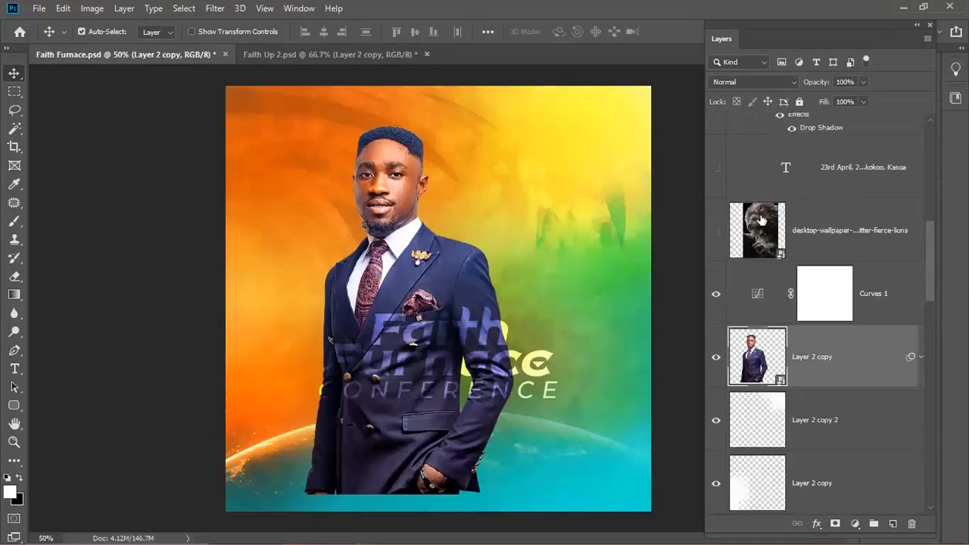
click(716, 225)
- Scale the suited man up to about 55% so he fills the lower flyer
scroll(799, 333, down, 1)
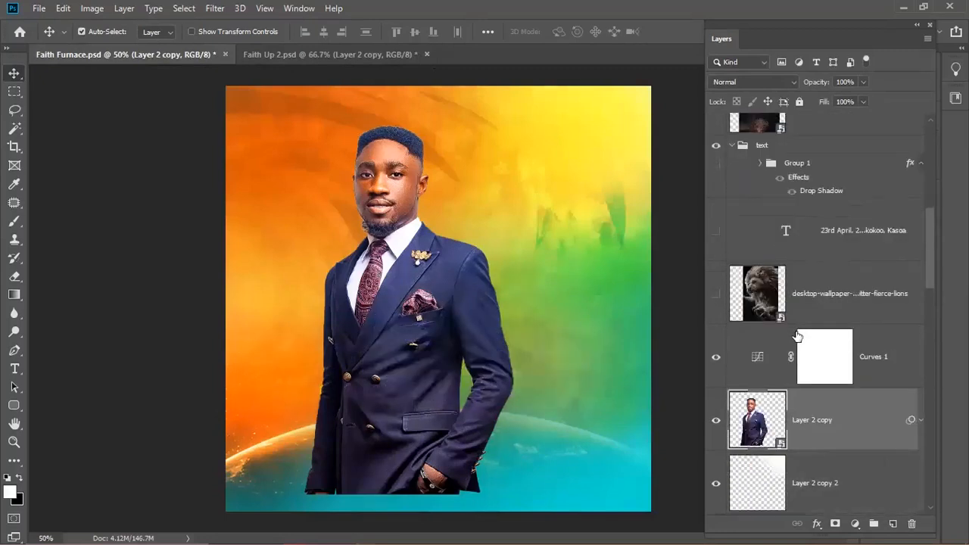
key(ctrl+t)
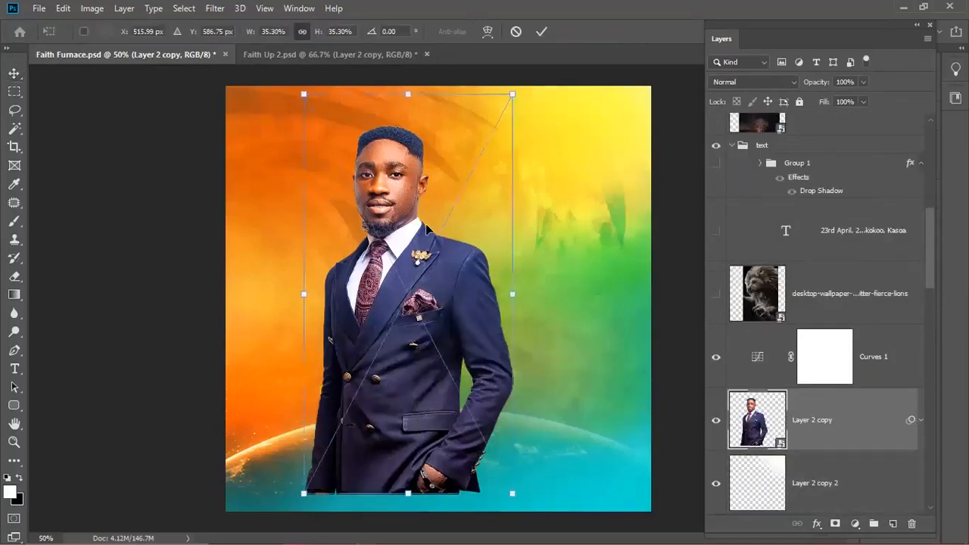
drag(512, 95, 516, 91)
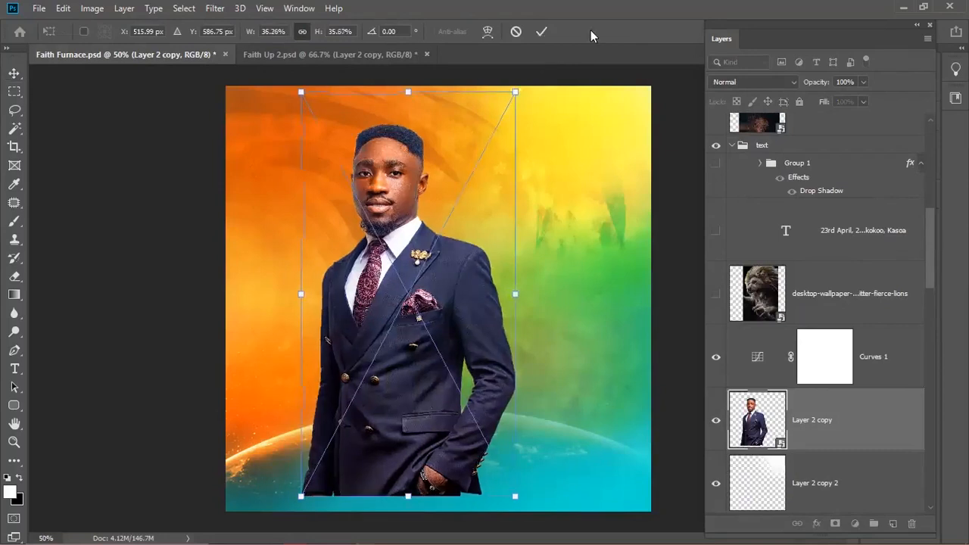
key(ctrl+z)
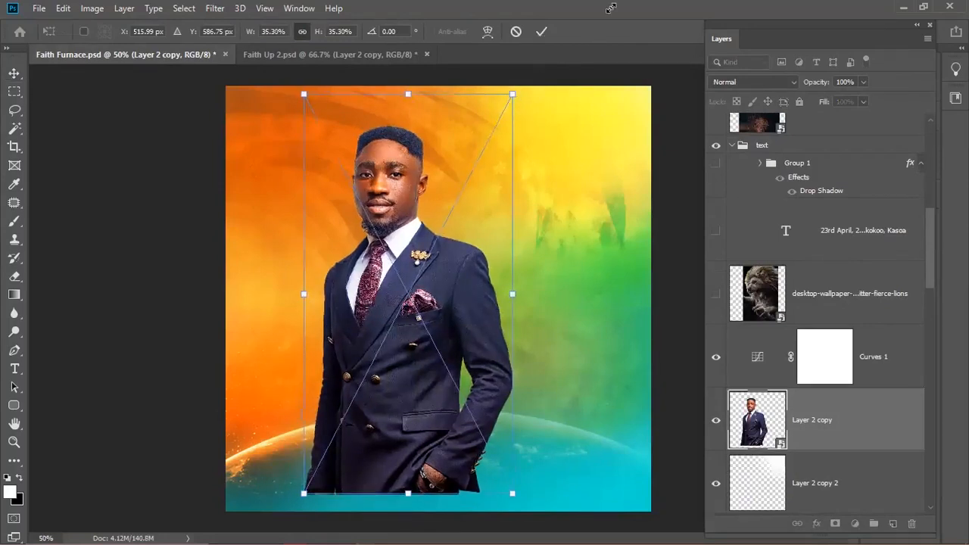
drag(512, 94, 628, 96)
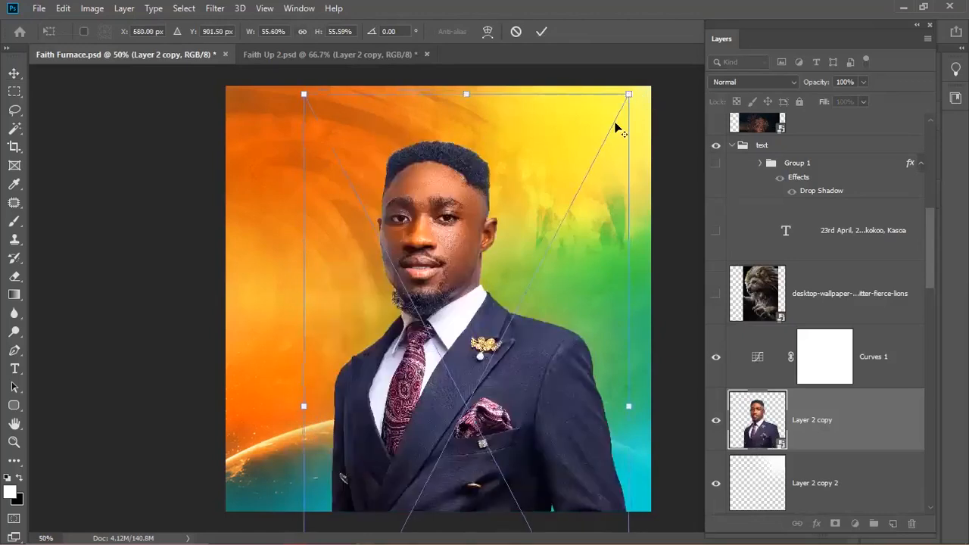
key(Return)
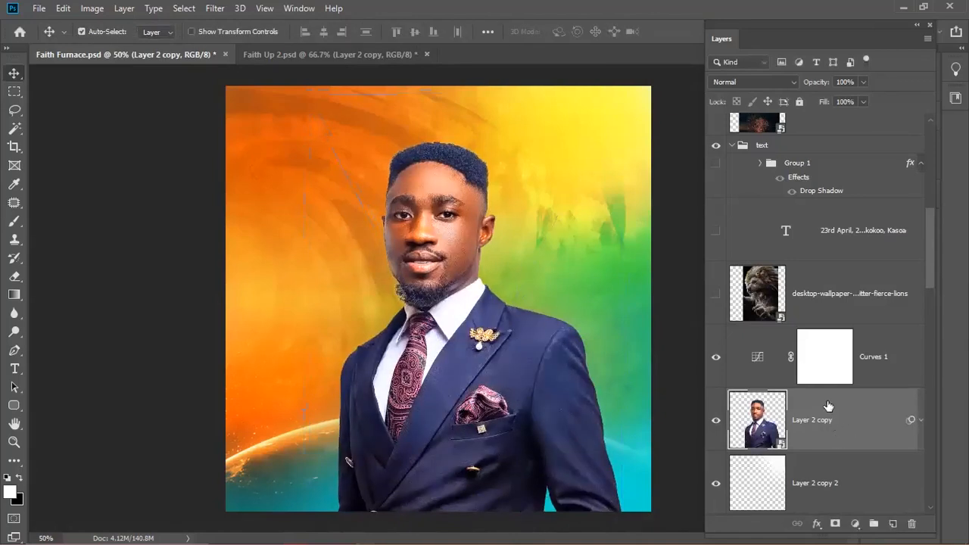
- Mask the man's layer, painting soft black strokes at 55% to fade his lower suit into the horizon
scroll(825, 401, down, 3)
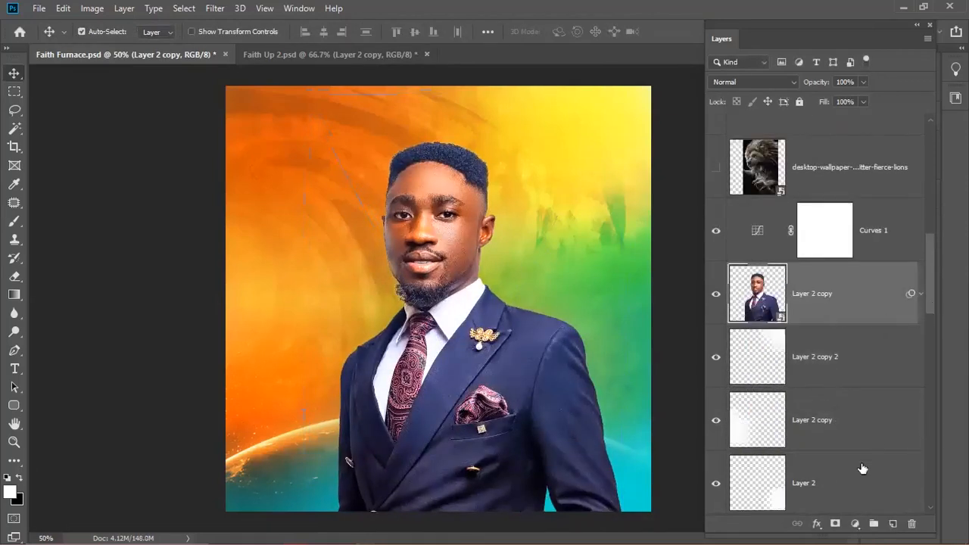
click(834, 523)
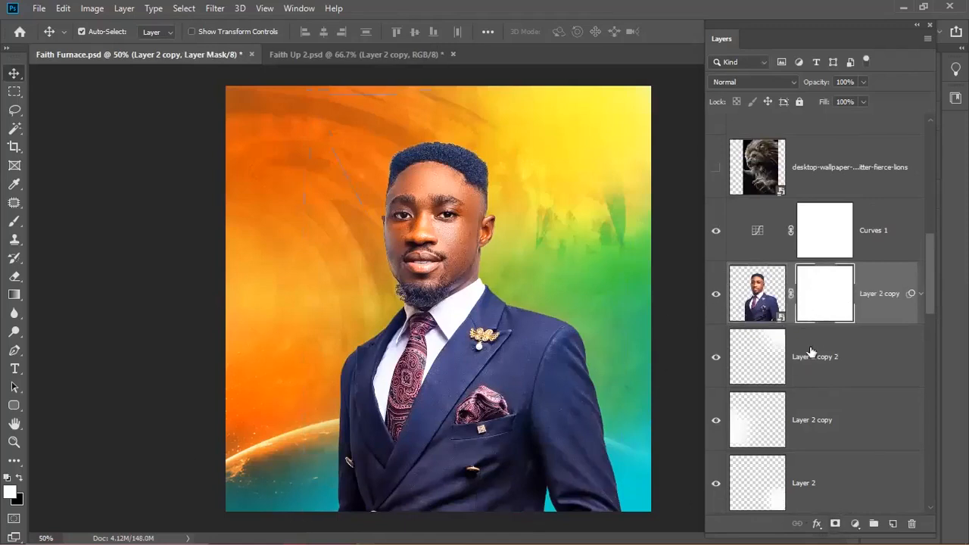
key(b)
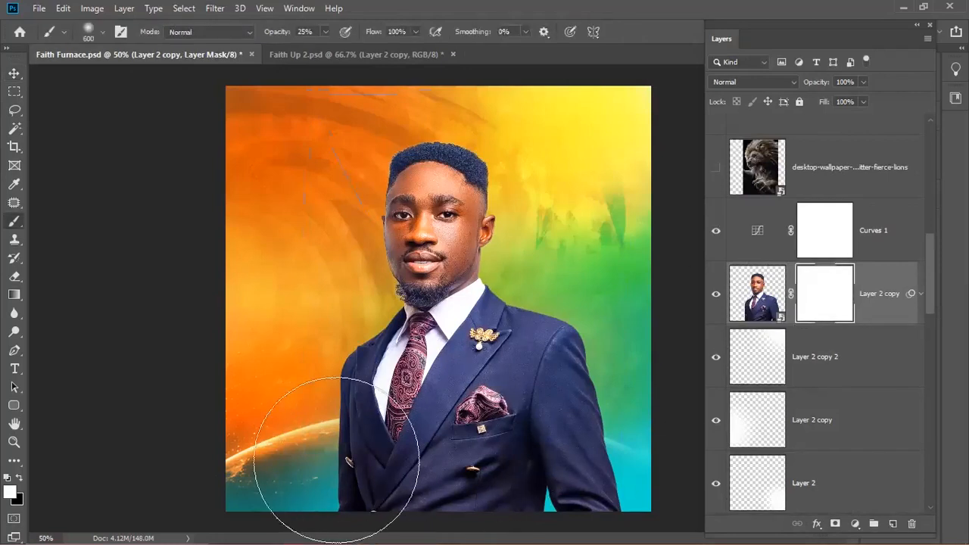
key(x)
mouse_move(351, 459)
mouse_down()
mouse_move(596, 459)
mouse_move(381, 459)
mouse_move(505, 504)
mouse_move(503, 459)
mouse_move(434, 460)
mouse_move(547, 460)
mouse_move(502, 474)
mouse_move(558, 487)
mouse_move(501, 487)
mouse_move(604, 487)
mouse_move(306, 459)
mouse_move(580, 478)
mouse_move(476, 479)
mouse_move(334, 459)
mouse_move(347, 477)
mouse_move(336, 485)
mouse_move(476, 485)
mouse_move(396, 463)
mouse_move(571, 468)
mouse_move(552, 476)
mouse_move(653, 487)
mouse_move(558, 488)
mouse_move(596, 488)
mouse_move(596, 479)
mouse_move(292, 455)
mouse_move(517, 466)
mouse_move(314, 464)
mouse_move(322, 465)
mouse_move(580, 470)
mouse_move(511, 476)
mouse_move(592, 488)
mouse_move(653, 468)
mouse_move(574, 486)
mouse_move(603, 467)
mouse_move(361, 486)
mouse_move(331, 470)
mouse_move(468, 472)
mouse_move(618, 424)
mouse_move(311, 485)
mouse_move(436, 471)
mouse_move(315, 474)
mouse_move(617, 479)
mouse_move(679, 458)
mouse_move(562, 488)
mouse_move(161, 481)
mouse_up()
key(bracketleft)
key(5)
key(5)
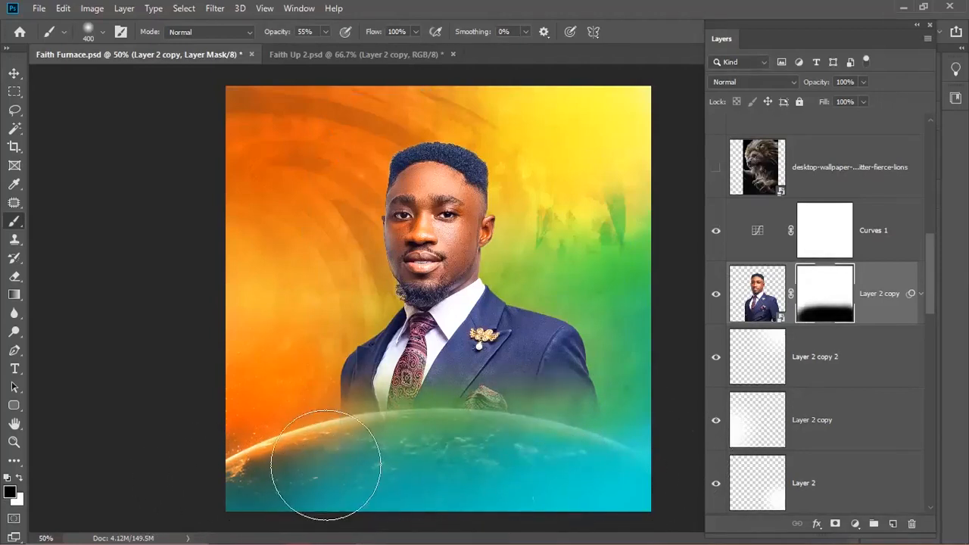
key(v)
click(761, 305)
key(x)
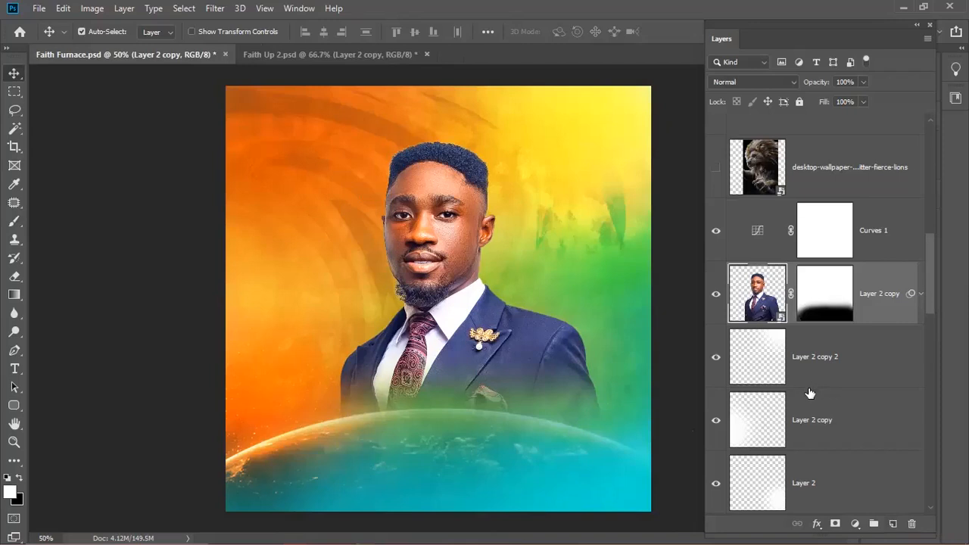
scroll(833, 300, down, 2)
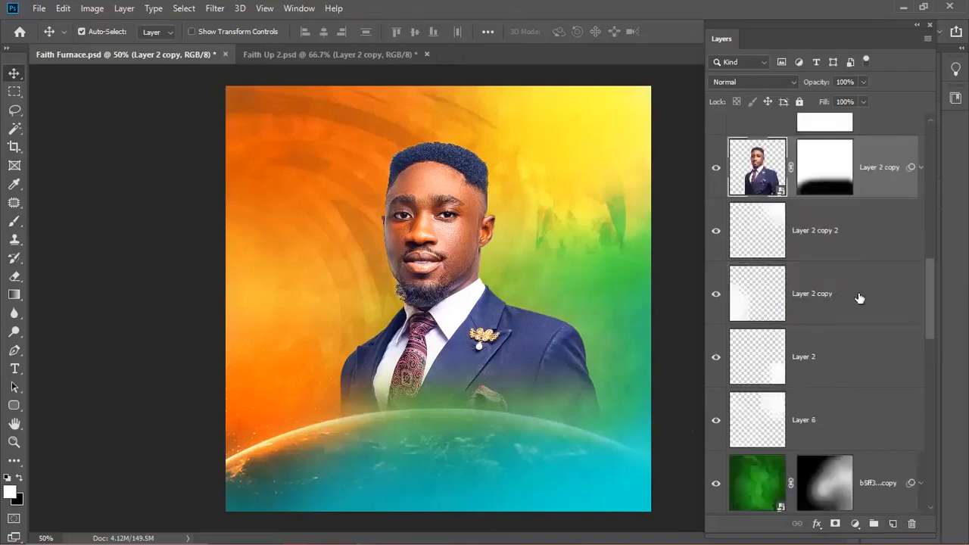
scroll(836, 387, down, 5)
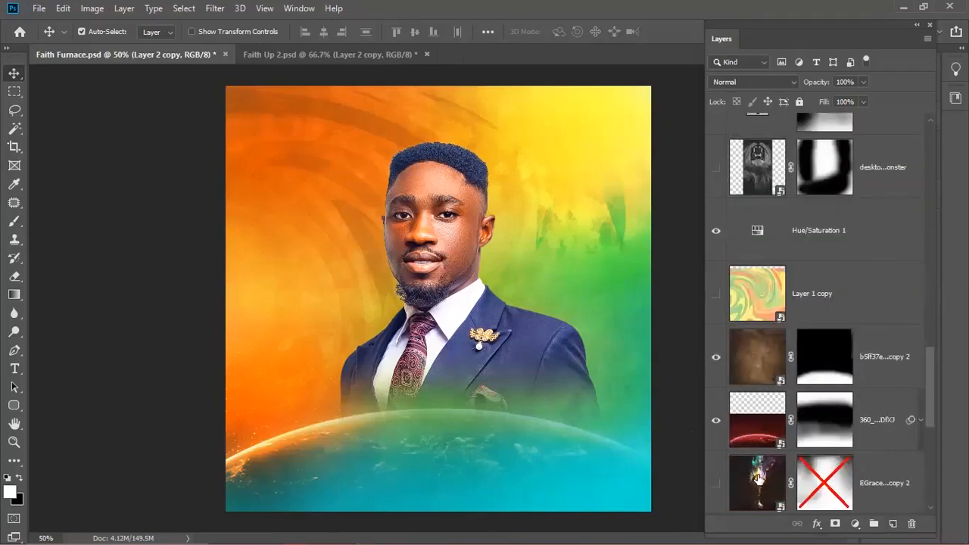
click(758, 477)
scroll(758, 469, down, 2)
scroll(765, 446, down, 1)
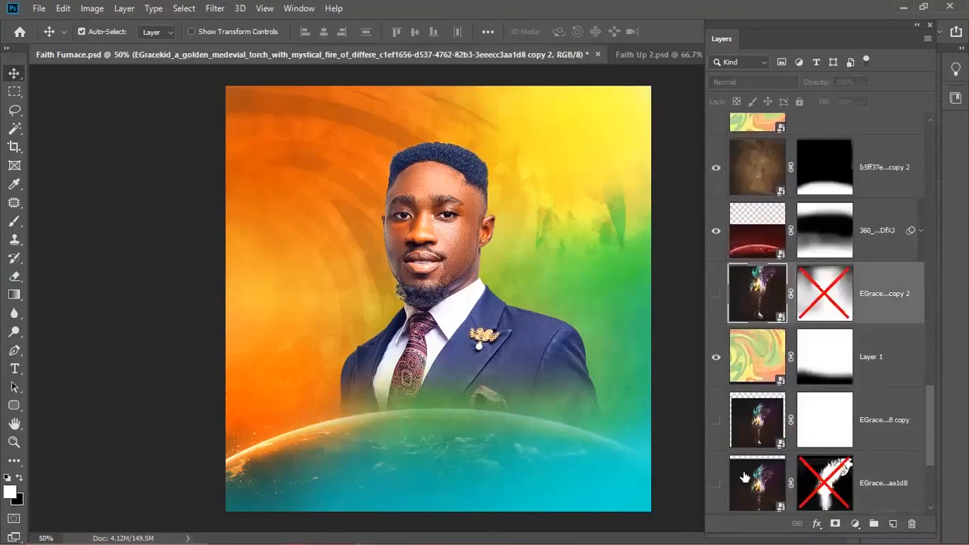
double_click(758, 421)
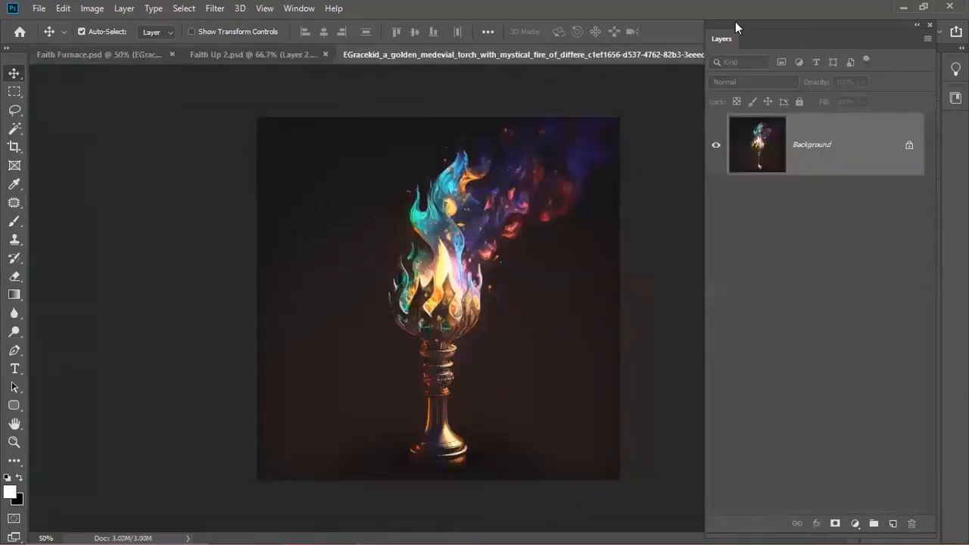
key(ctrl+w)
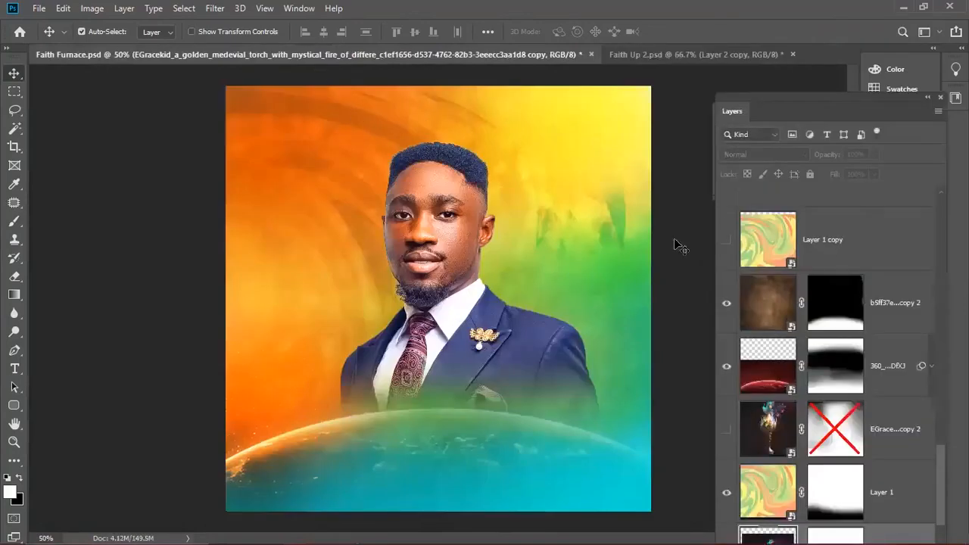
scroll(772, 378, down, 2)
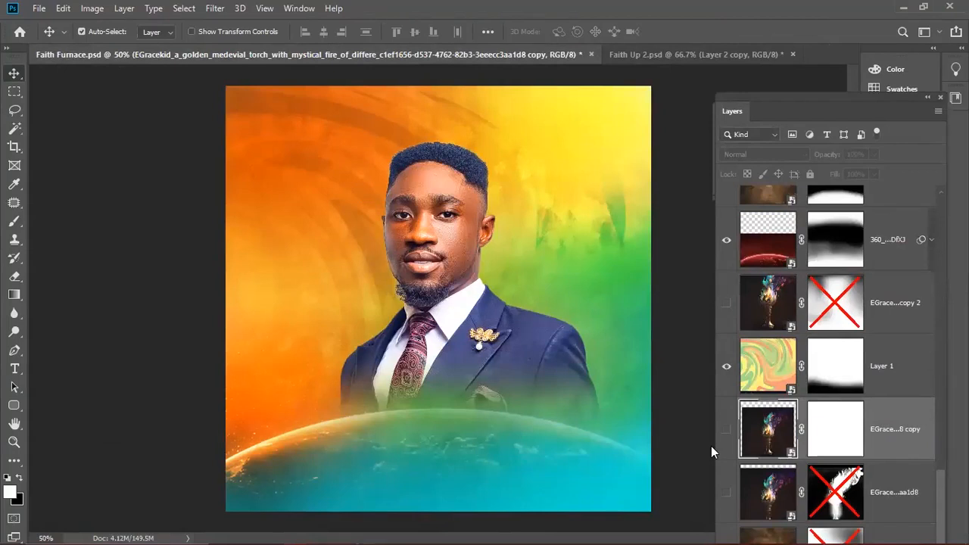
click(723, 429)
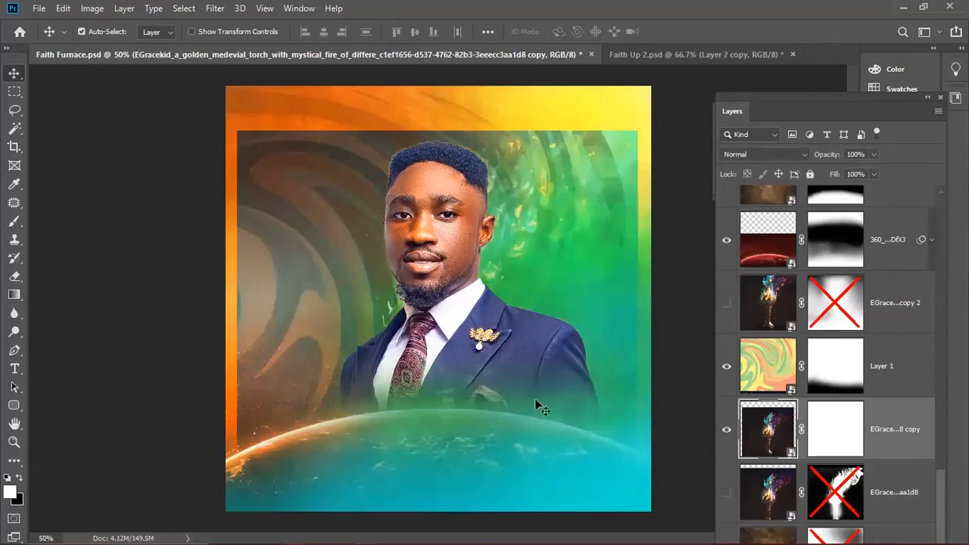
click(762, 156)
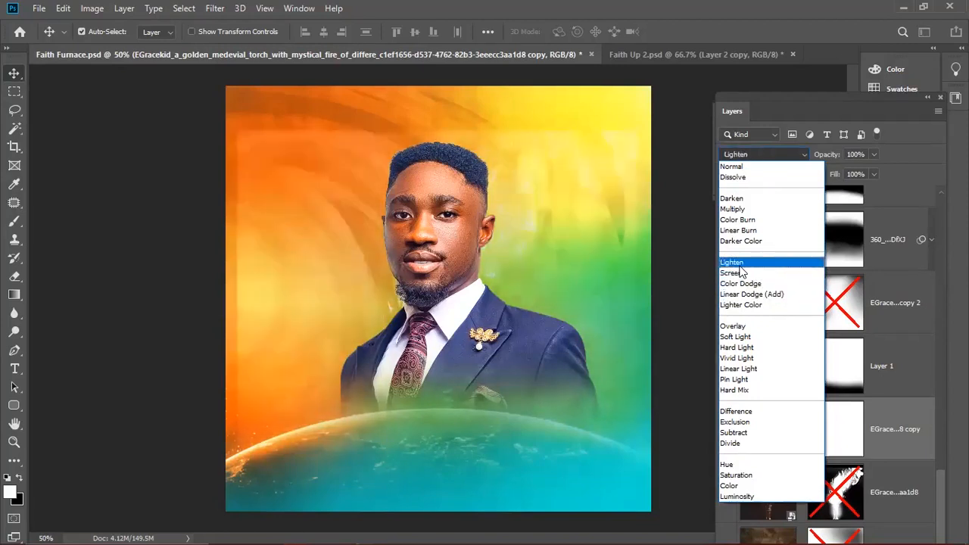
click(732, 262)
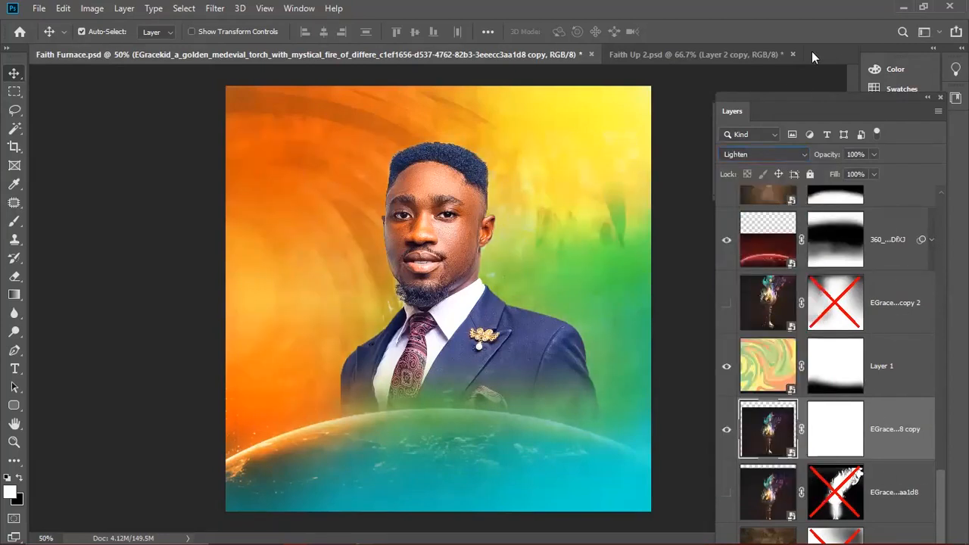
drag(810, 97, 812, 51)
drag(938, 476, 937, 334)
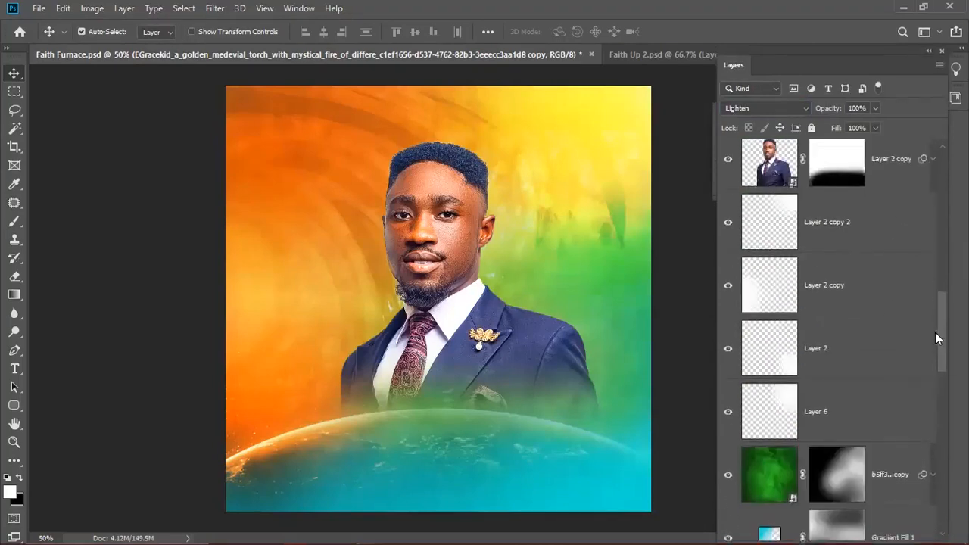
click(848, 249)
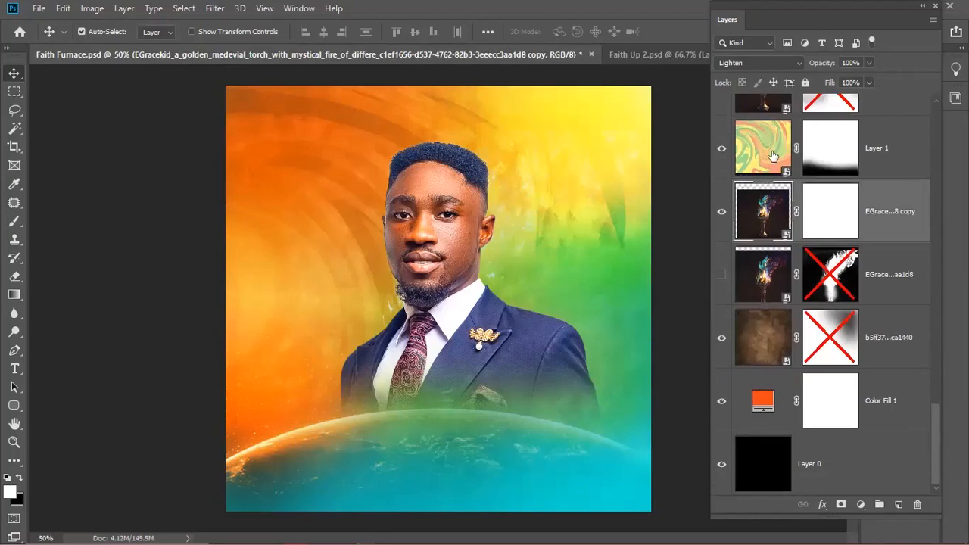
click(772, 155)
click(720, 154)
click(721, 153)
click(720, 154)
click(720, 153)
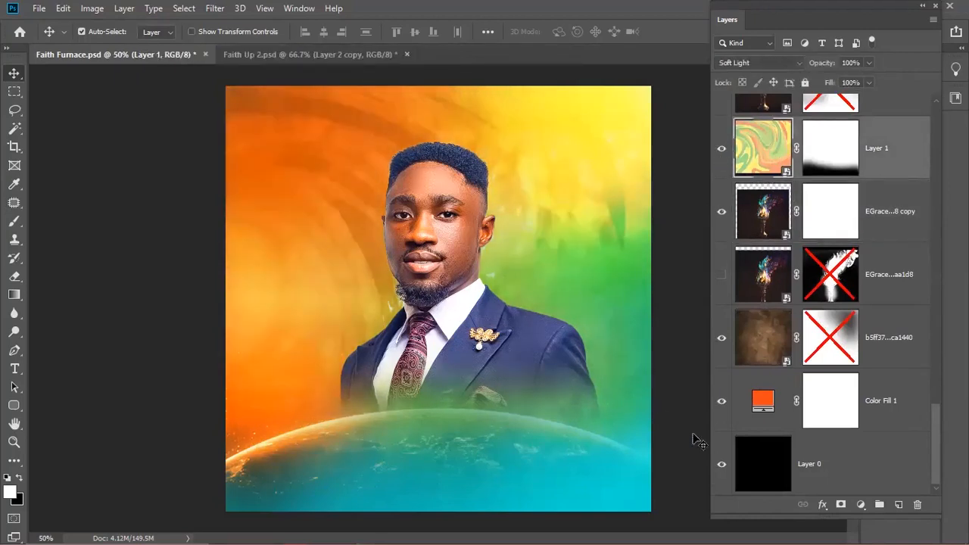
click(772, 405)
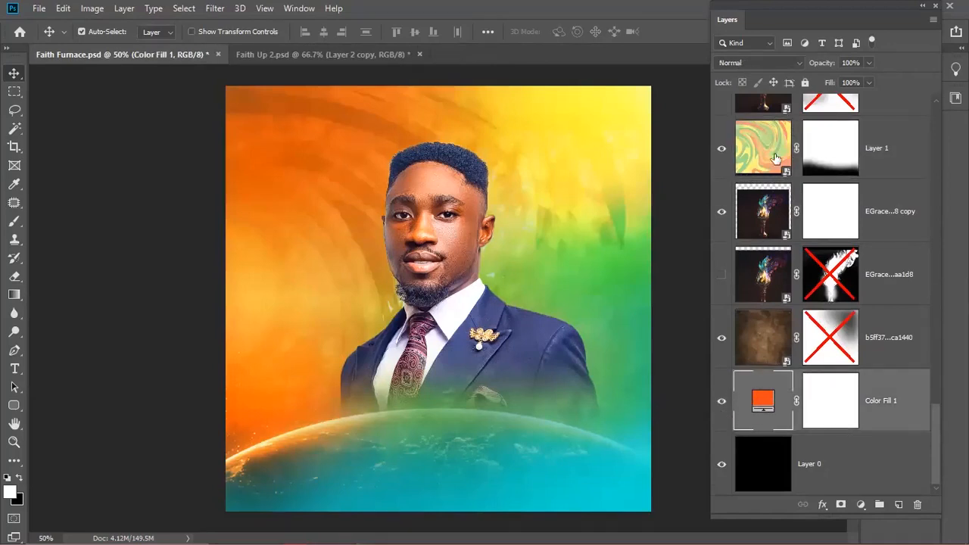
mouse_move(936, 438)
mouse_down()
mouse_move(937, 311)
mouse_move(936, 421)
mouse_up()
click(722, 268)
click(722, 268)
click(722, 268)
click(722, 269)
click(722, 270)
click(722, 270)
click(722, 269)
click(719, 270)
click(719, 269)
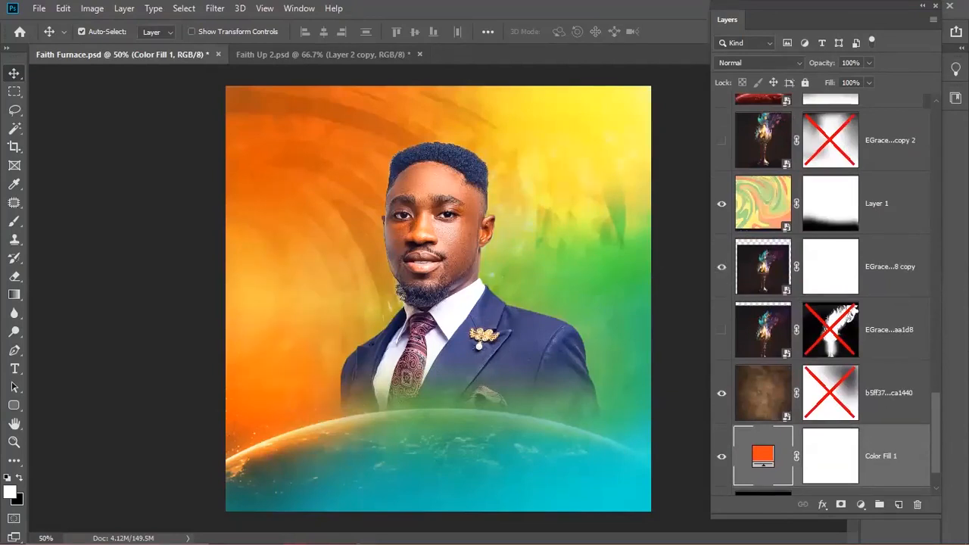
drag(940, 420, 923, 237)
scroll(870, 273, down, 1)
click(810, 303)
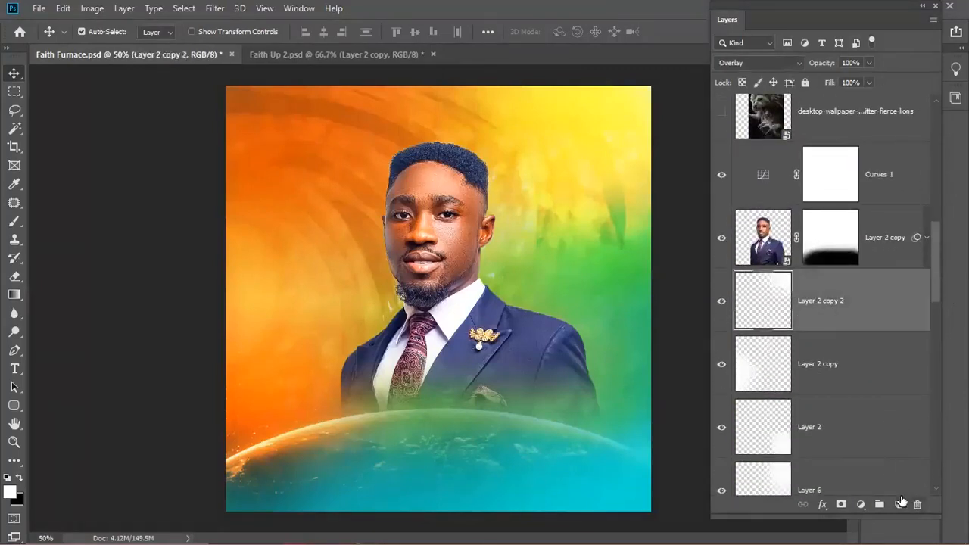
- Add Layer 7 and paint a soft spot in orange sampled from the sky
click(898, 504)
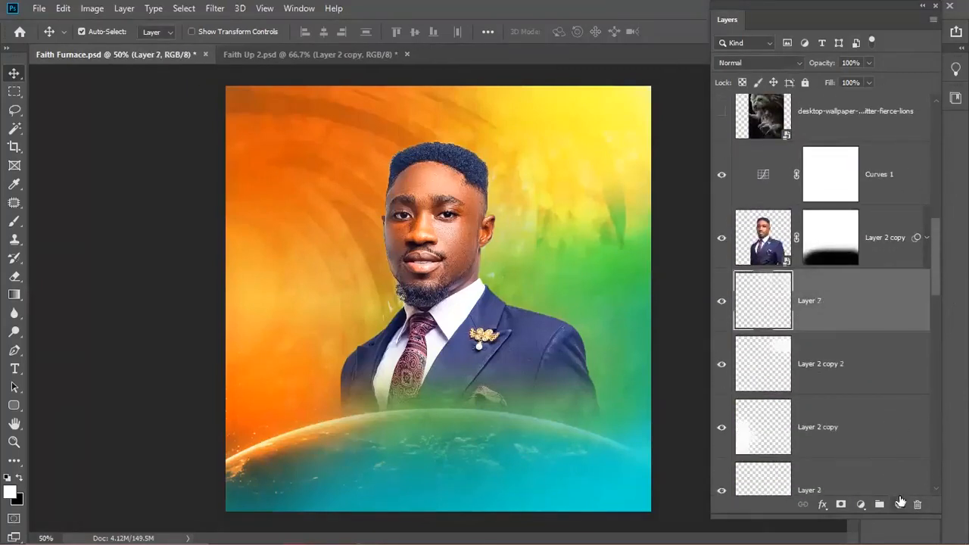
click(10, 492)
click(285, 402)
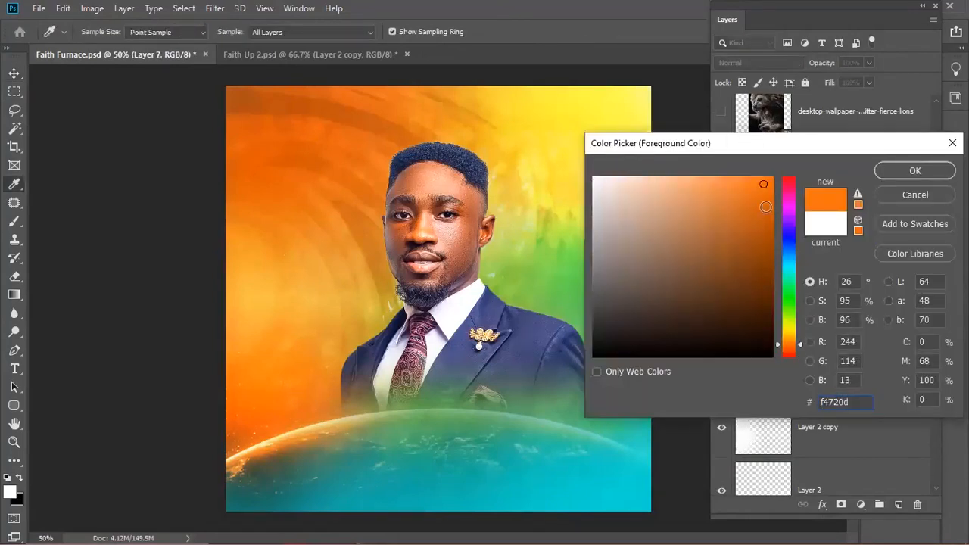
click(895, 167)
key(b)
key(0)
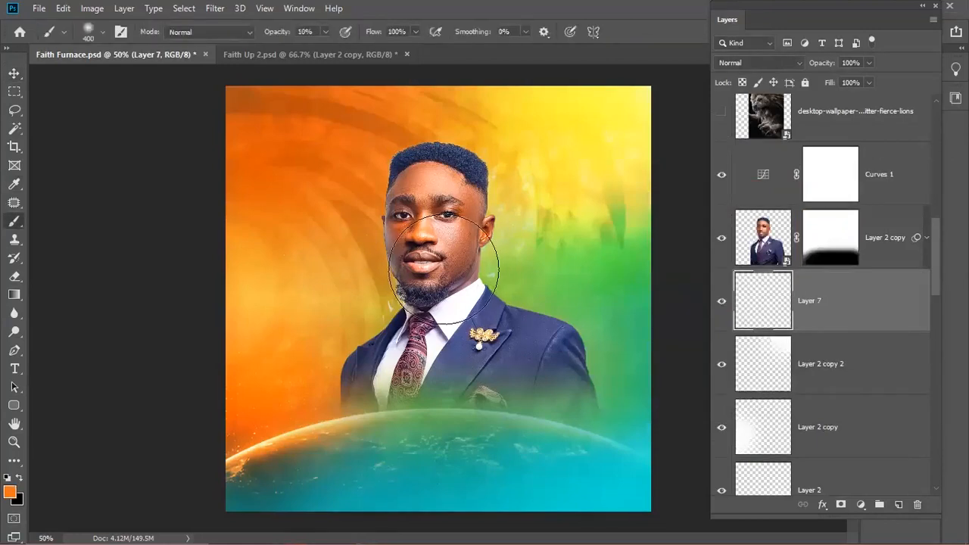
click(518, 214)
click(517, 213)
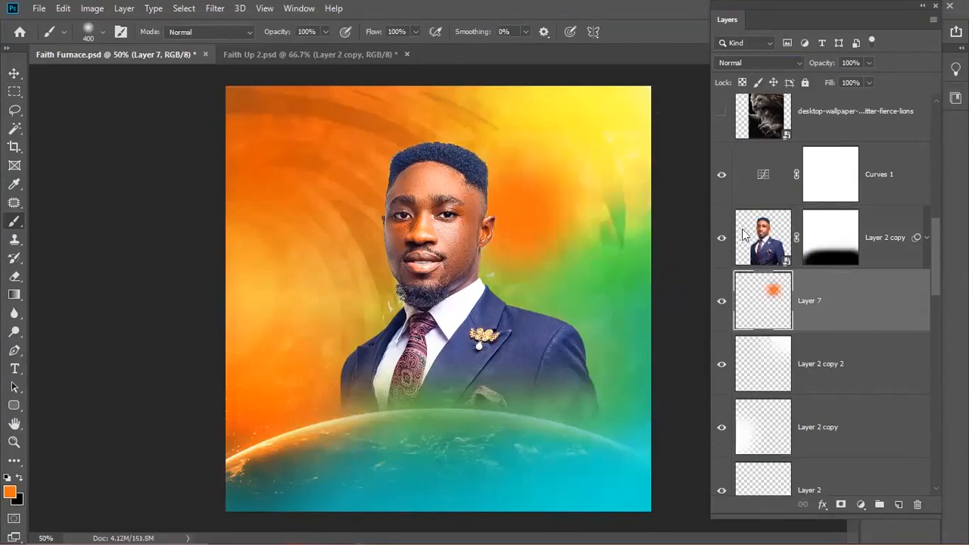
- Enlarge the orange spot and set Layer 7 to Color Dodge after trying Overlay
click(753, 64)
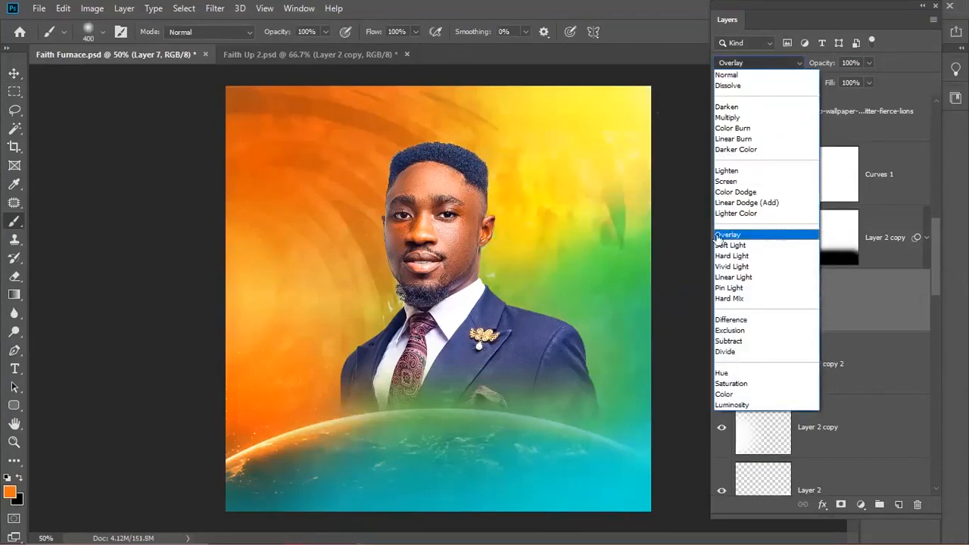
click(731, 235)
key(ctrl+t)
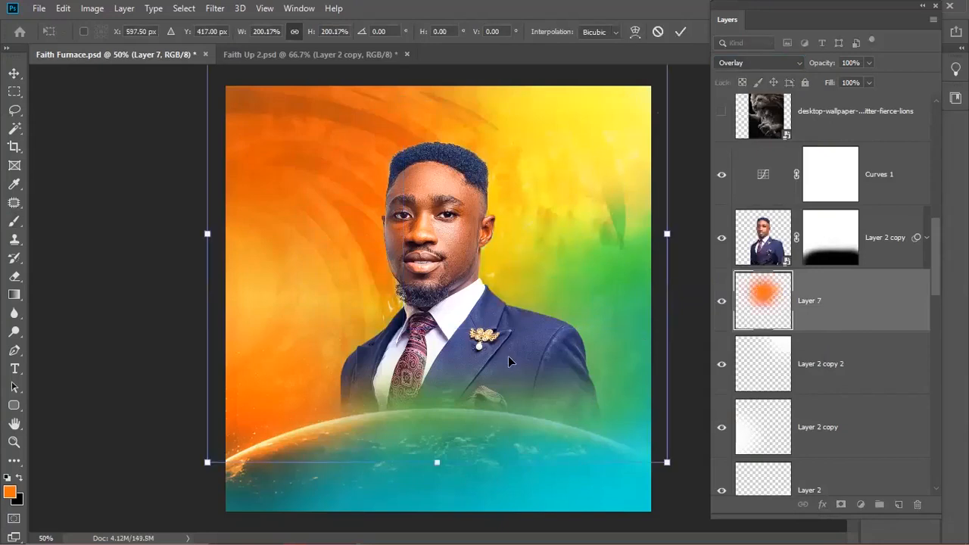
key(Return)
key(b)
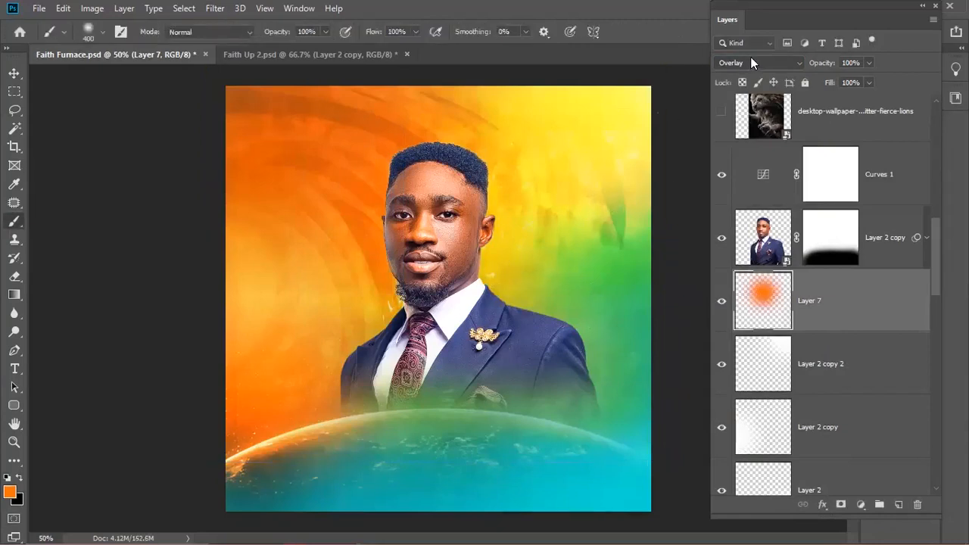
click(750, 57)
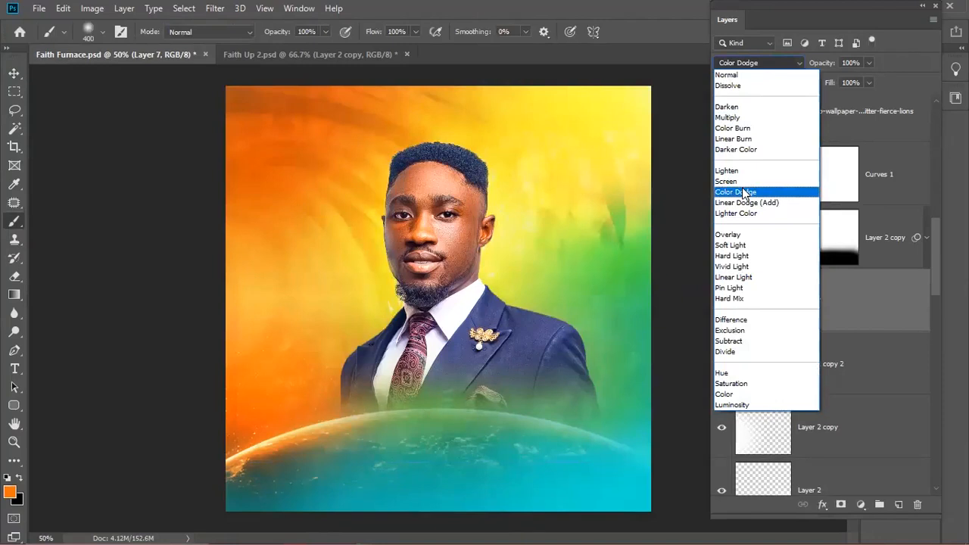
click(742, 192)
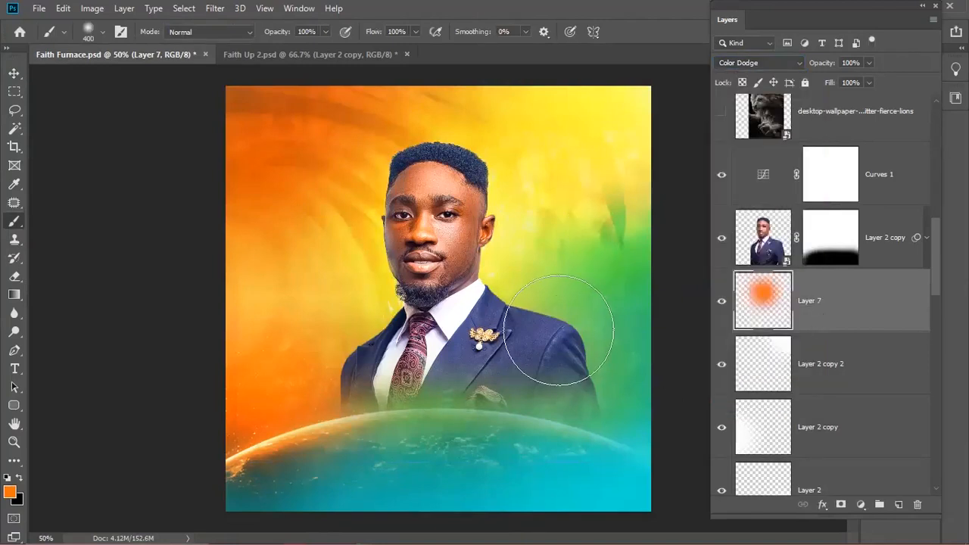
key(v)
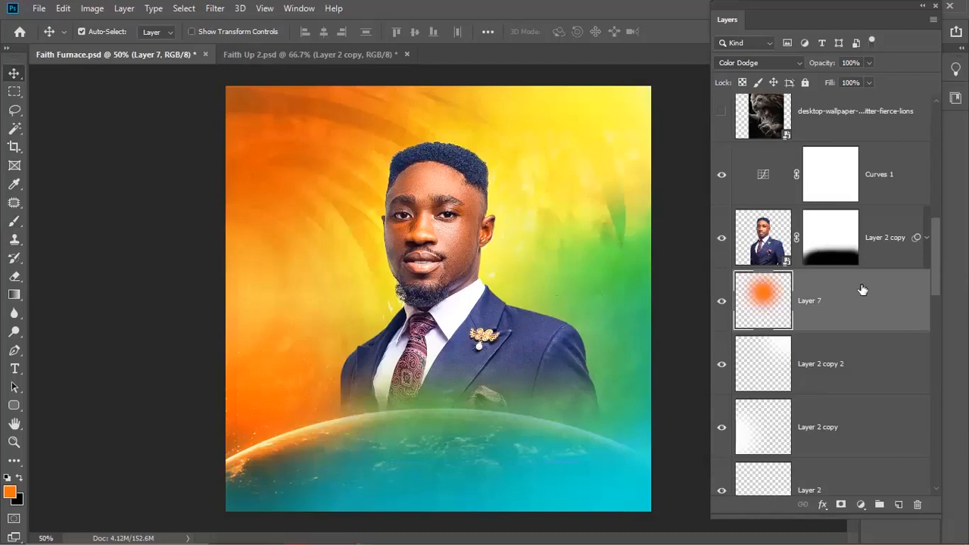
key(ctrl)
key(ctrl)
- Duplicate the orange glow, set the copy to Hue, and reposition it up and left
key(ctrl+j)
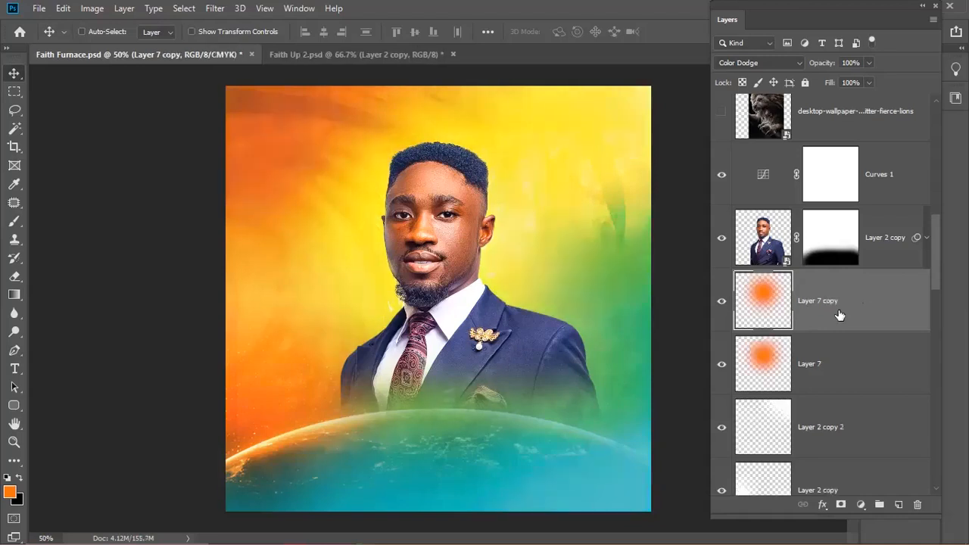
key(ctrl+t)
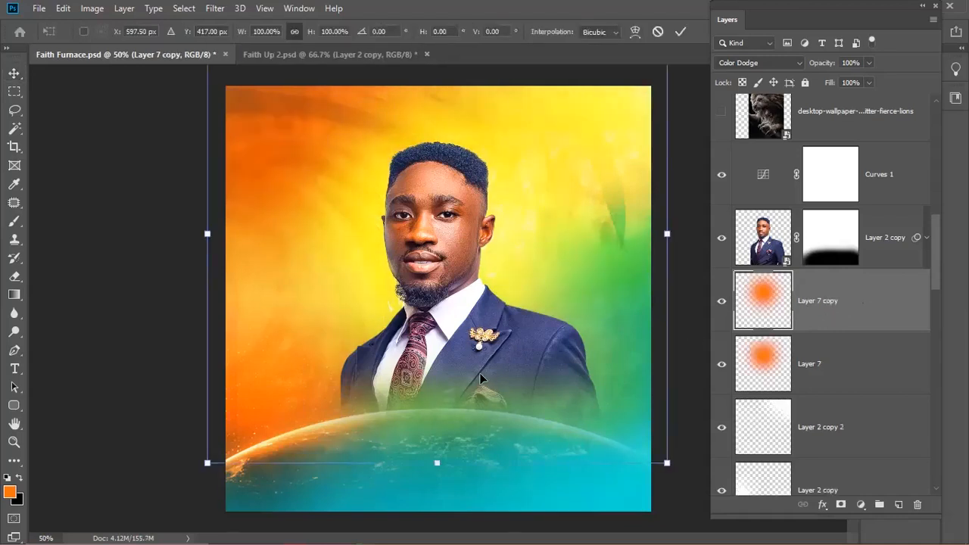
drag(495, 358, 428, 460)
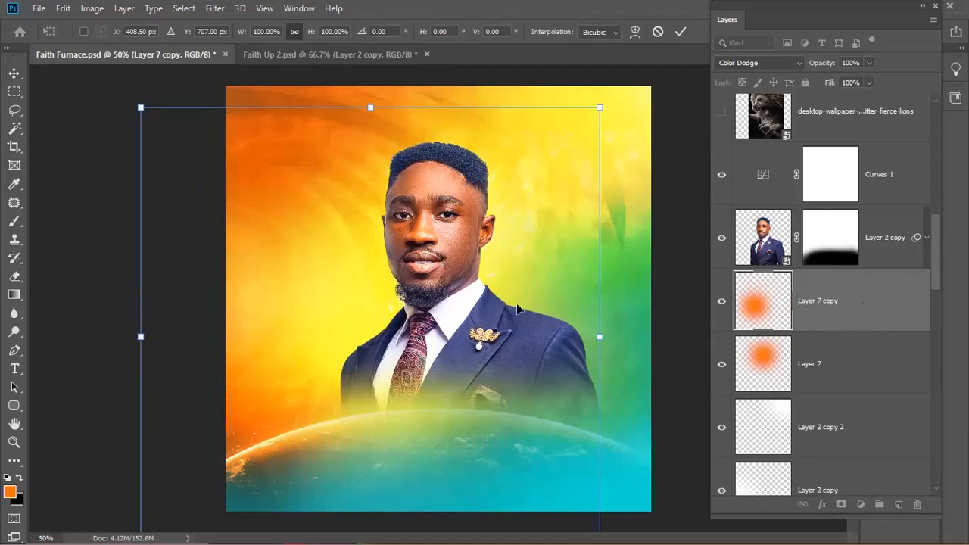
key(Return)
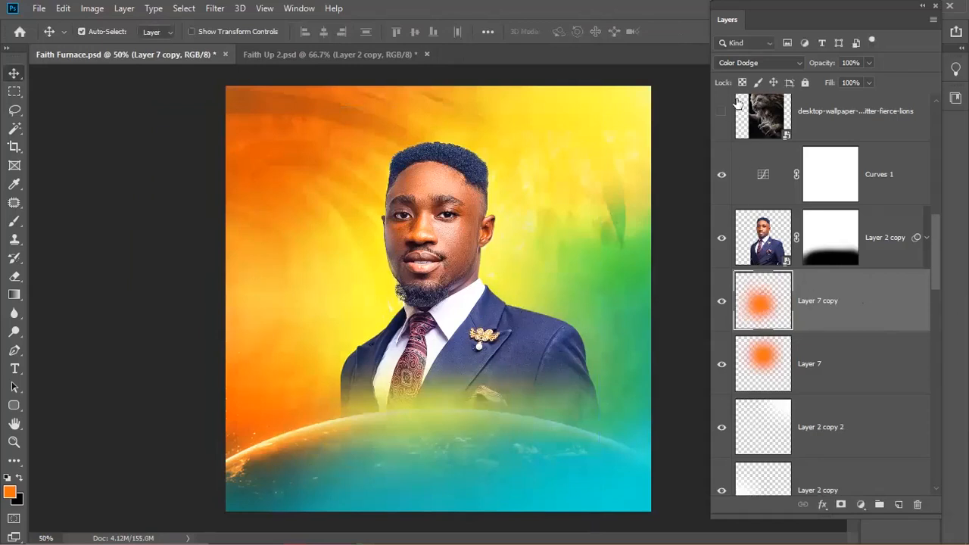
click(745, 60)
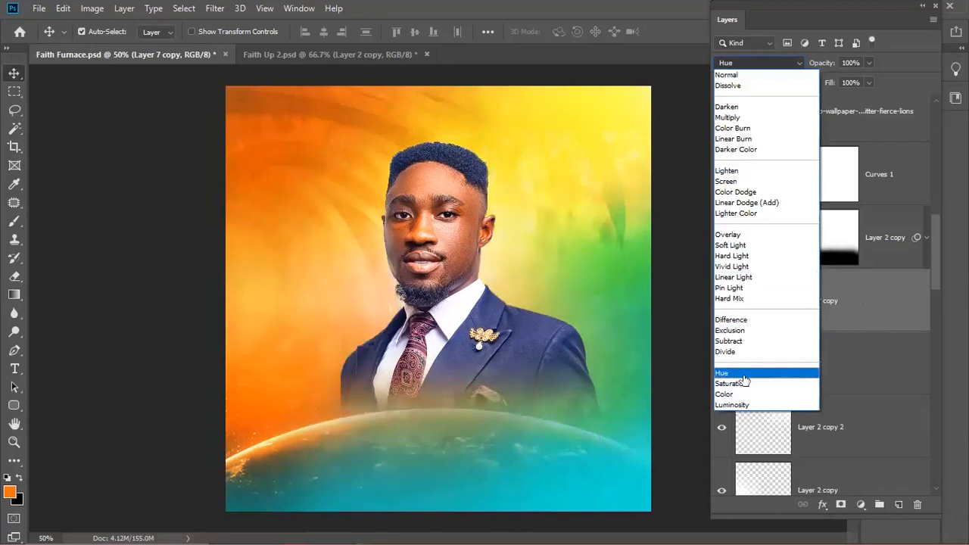
click(745, 372)
key(ctrl+t)
drag(489, 335, 475, 262)
key(Return)
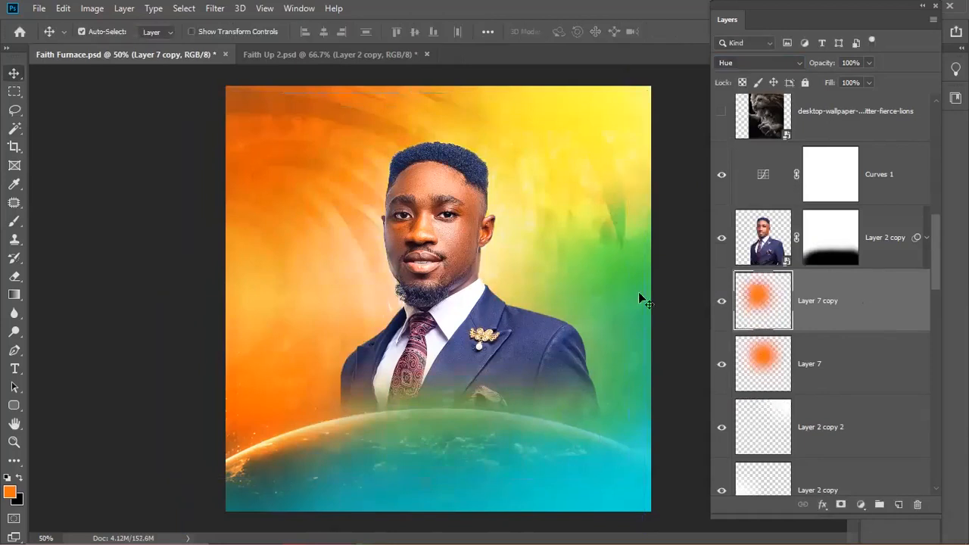
- Duplicate the glow as Layer 7 copy 2, shift it right and down, set Screen, and hide it
key(ctrl+j)
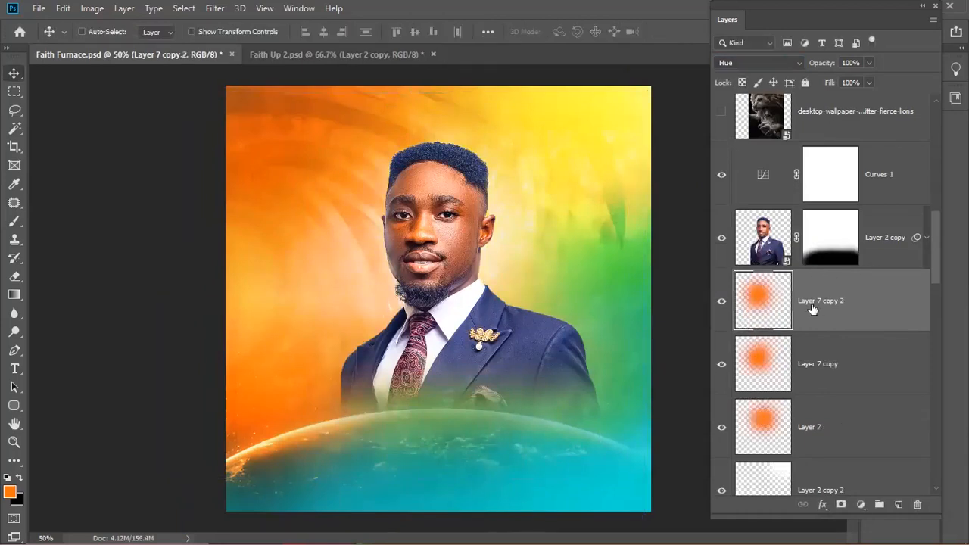
key(ctrl+t)
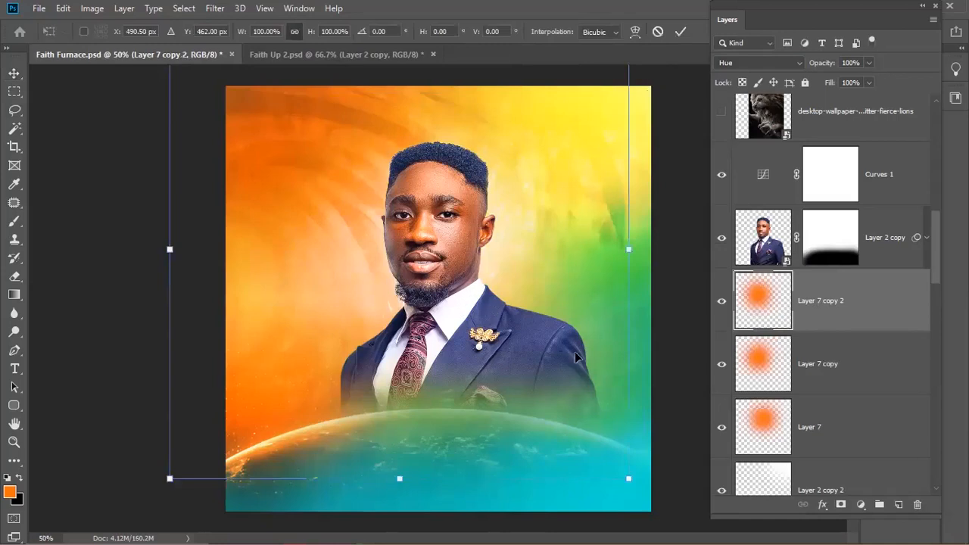
drag(520, 109, 549, 137)
key(Return)
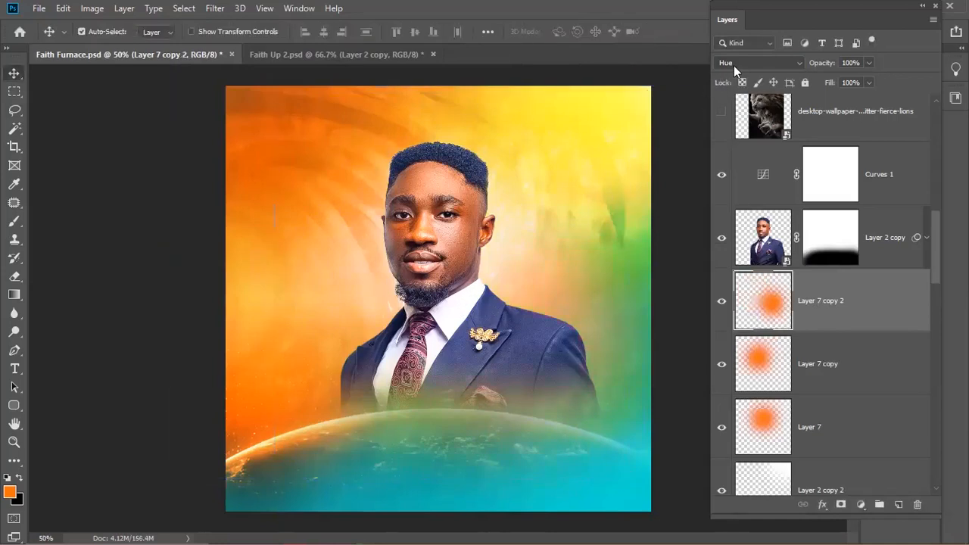
click(734, 65)
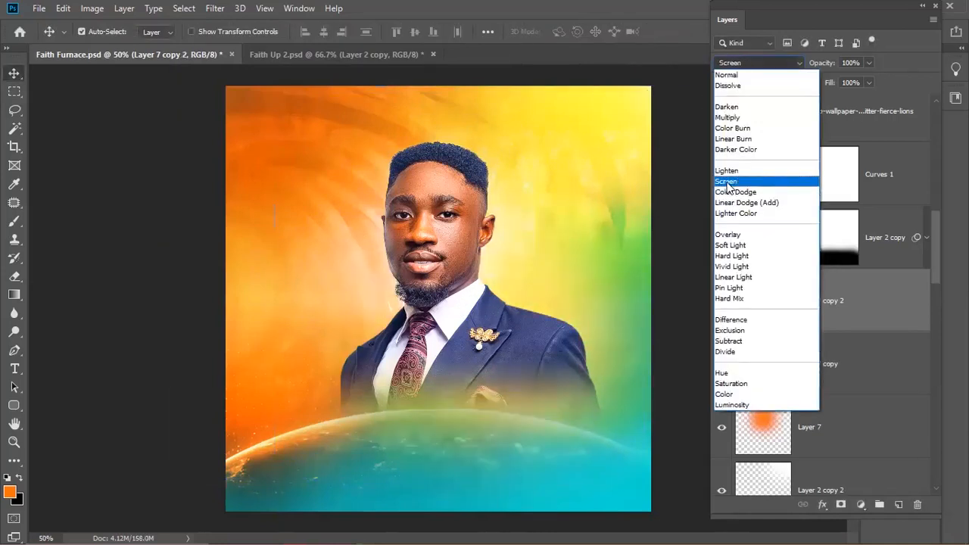
click(728, 183)
click(721, 300)
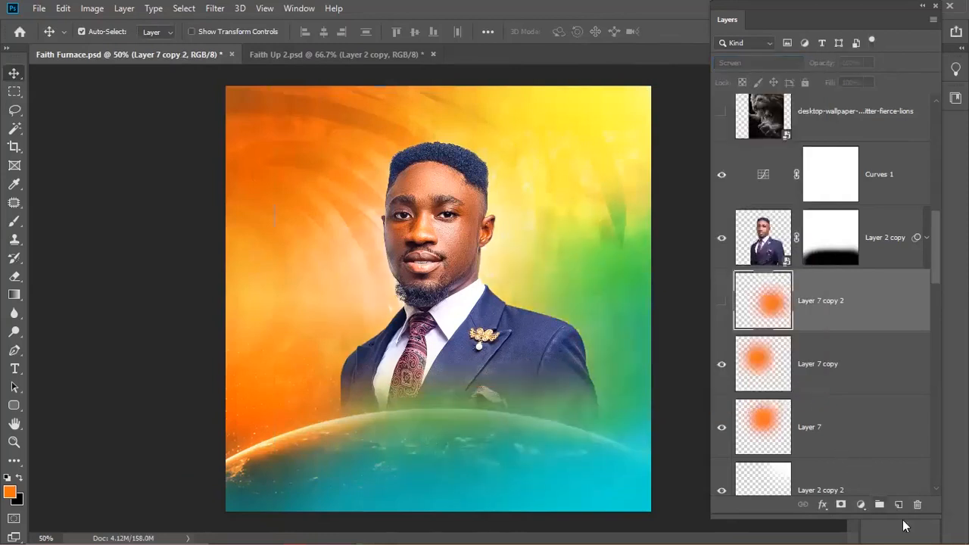
- On a new layer, paint a soft white glow to the right of the man's neck
click(899, 504)
key(b)
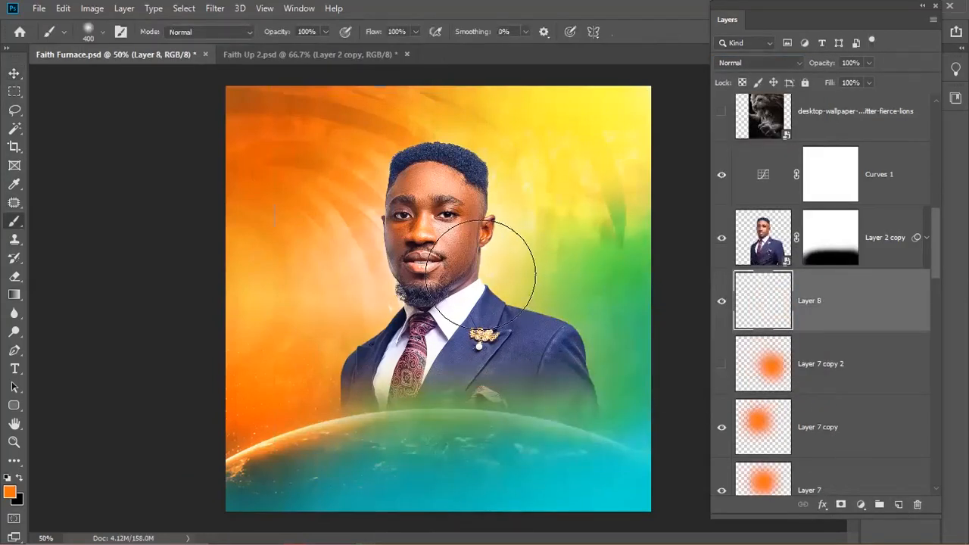
click(480, 273)
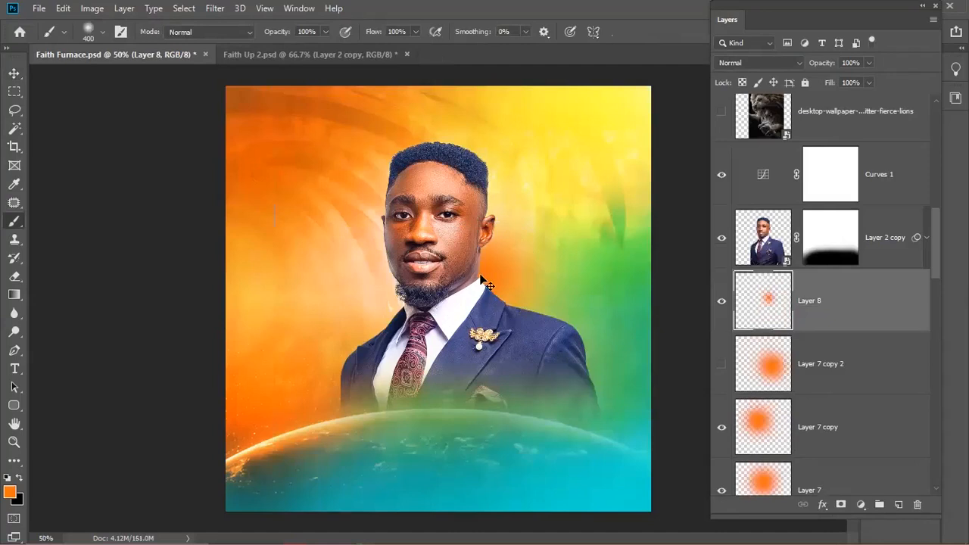
key(ctrl+z)
key(d)
key(x)
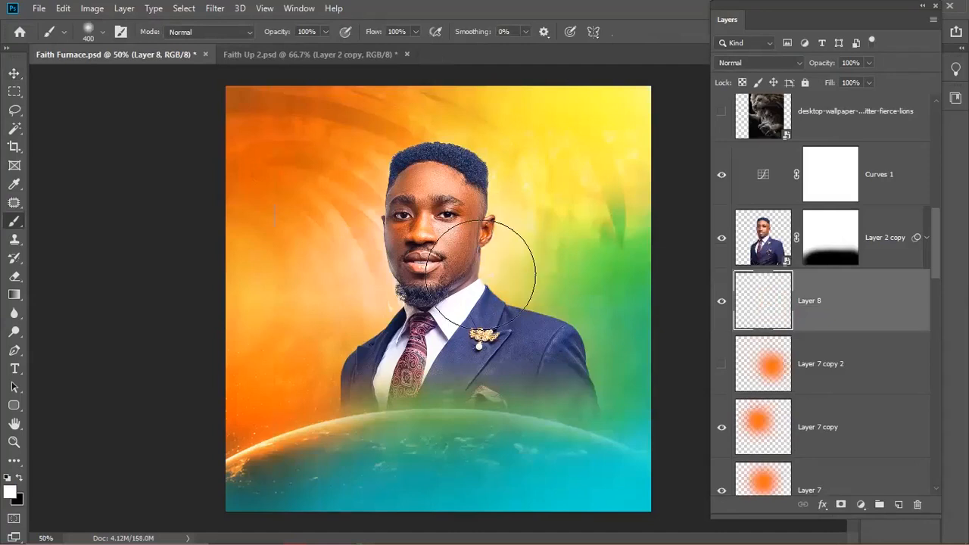
click(518, 270)
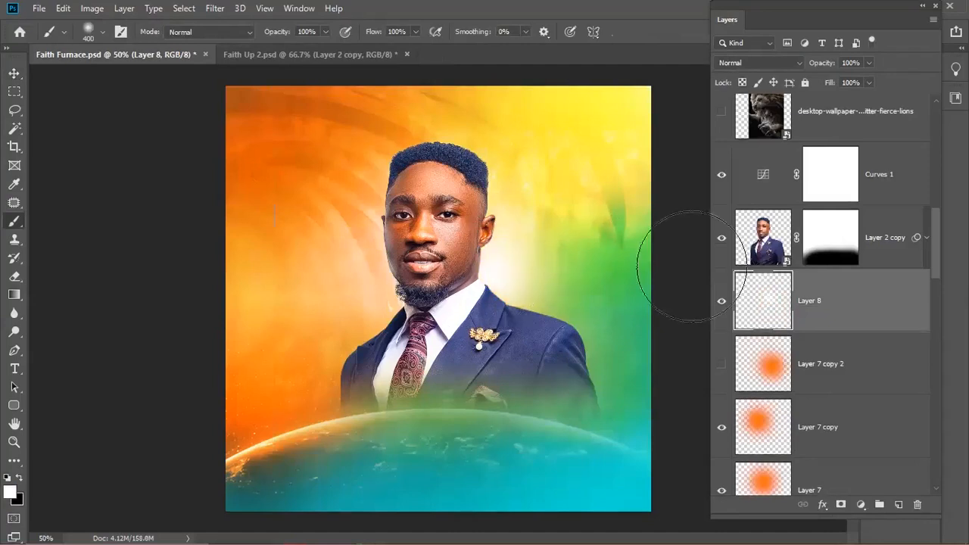
- Set Layer 8's blend mode to Soft Light and commit a Free Transform
click(748, 66)
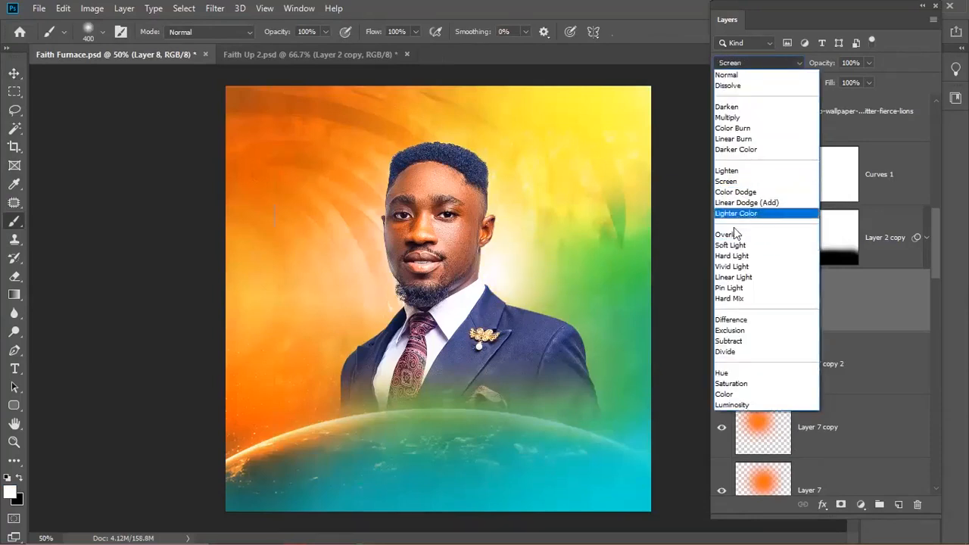
click(734, 244)
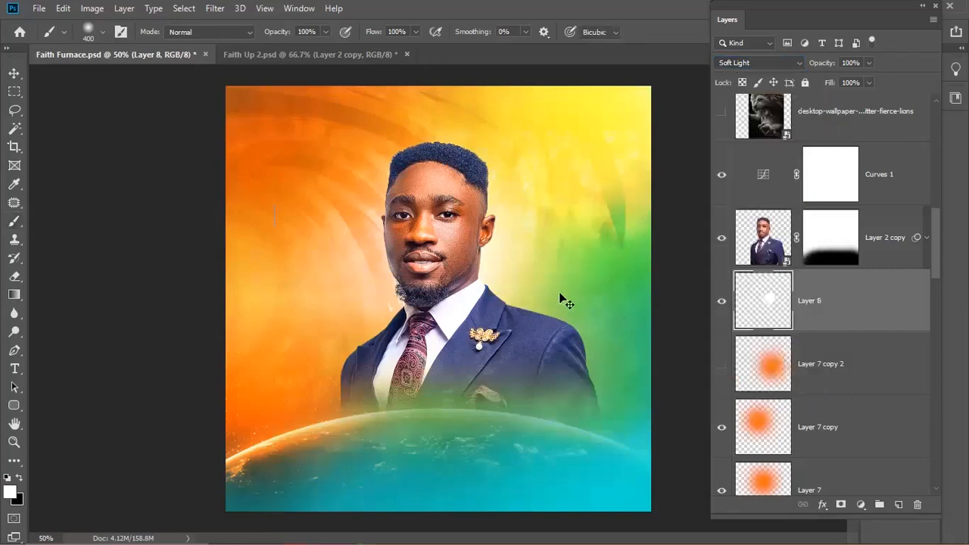
key(ctrl+t)
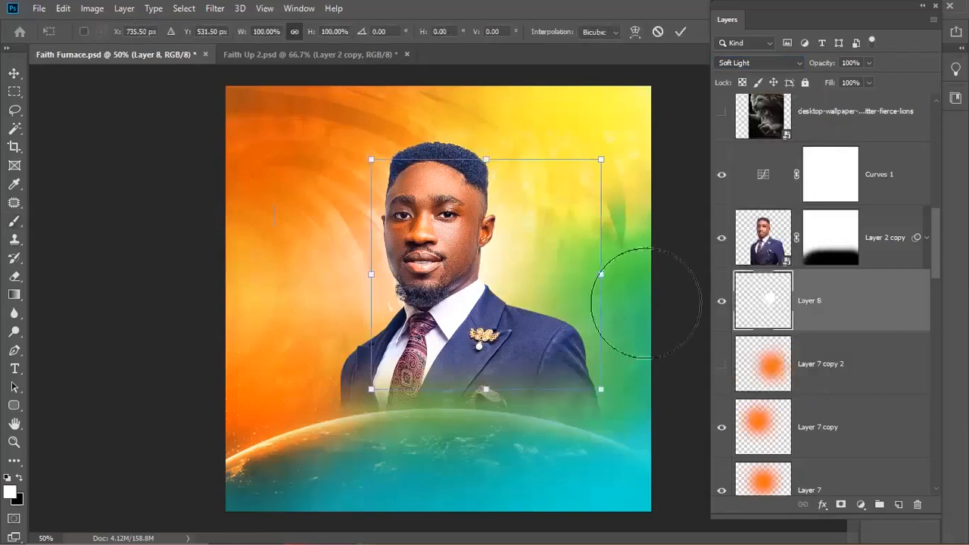
key(Return)
- Duplicate Layer 8 and set the copy to Overlay, then delete the copy
key(ctrl+j)
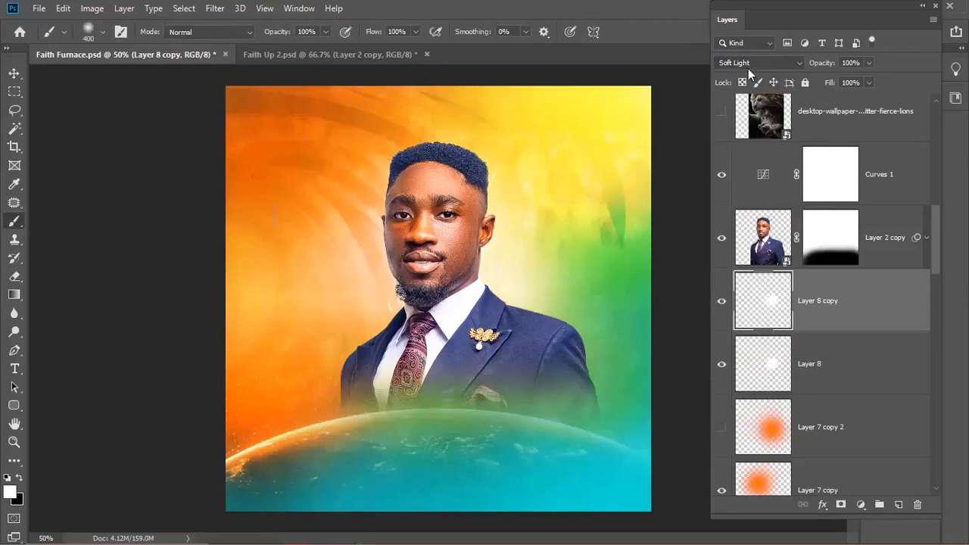
click(745, 62)
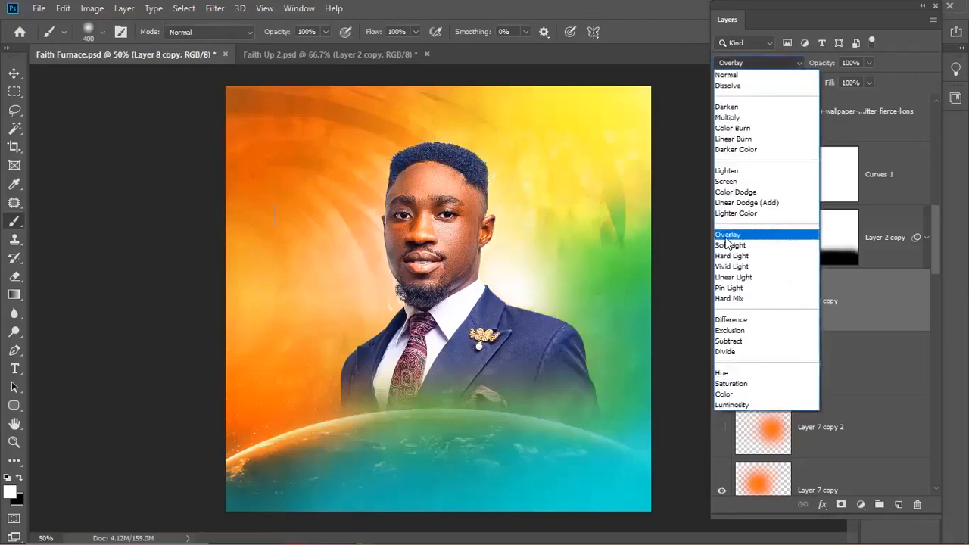
click(727, 236)
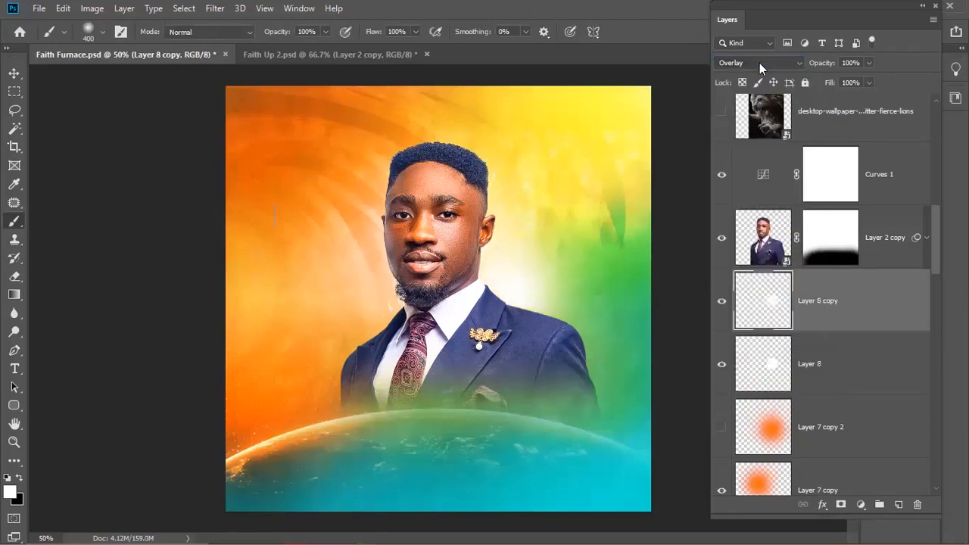
click(759, 62)
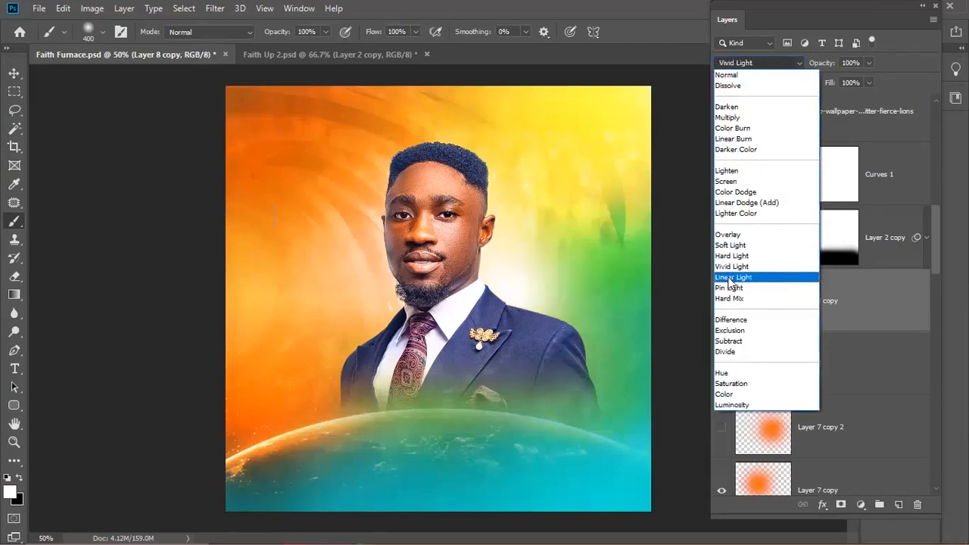
click(750, 234)
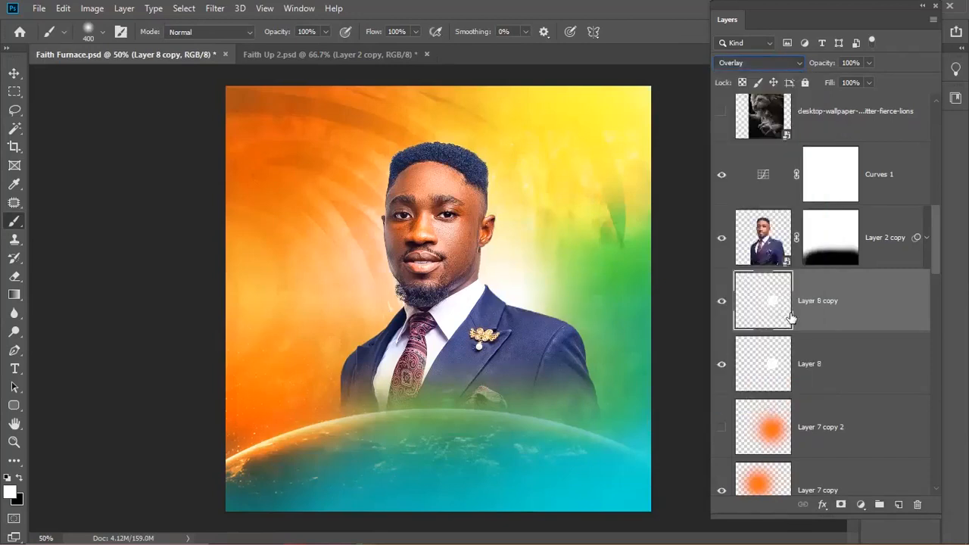
key(Delete)
- Show Layer 7 copy 2 and squeeze its orange glow into a narrow streak further left and down
click(721, 364)
click(807, 374)
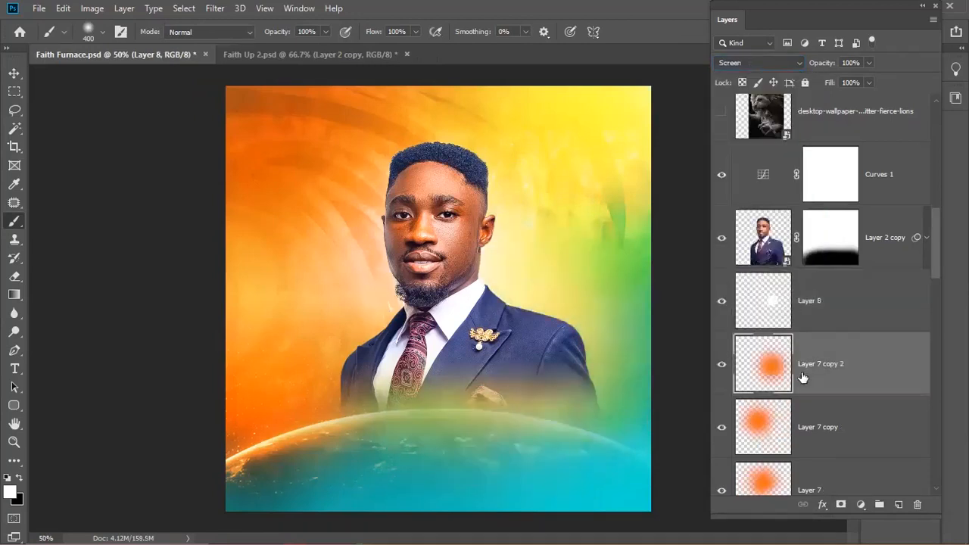
key(ctrl+t)
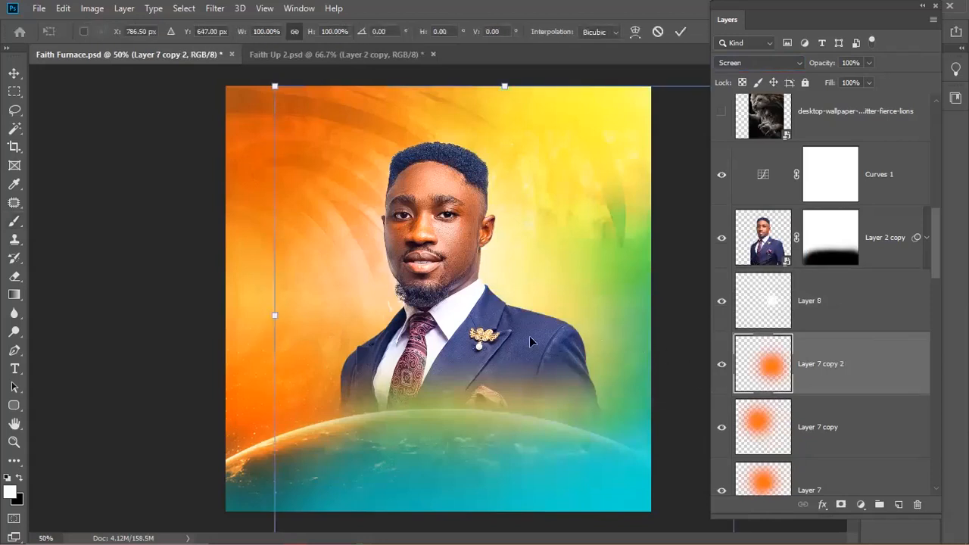
drag(595, 299, 483, 321)
drag(627, 105, 627, 111)
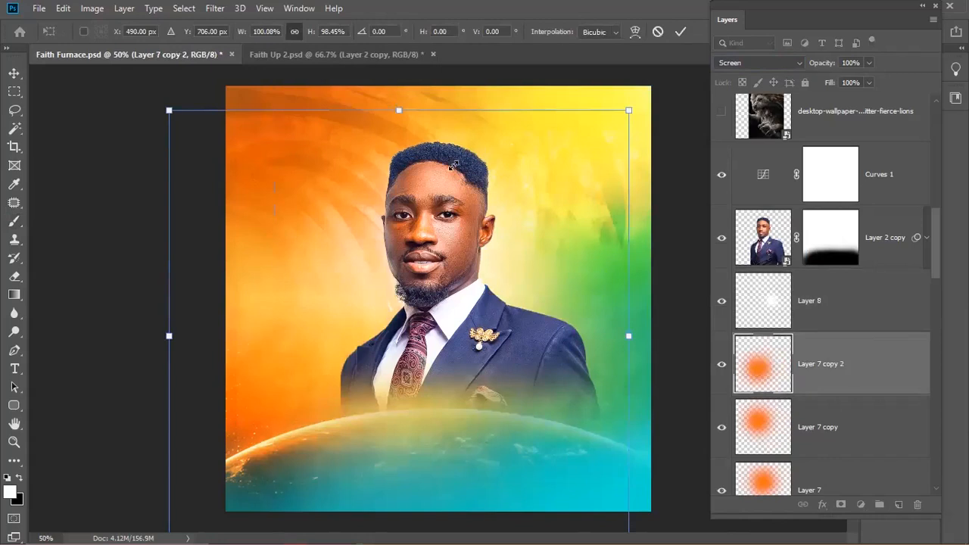
drag(454, 165, 460, 165)
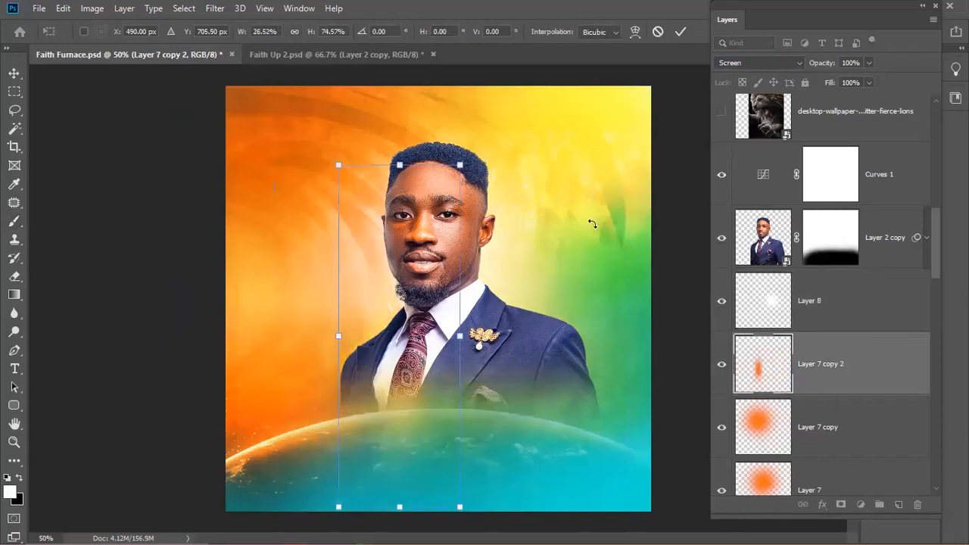
key(Return)
- Set Layer 7 copy 2's blend mode to Color Dodge
key(b)
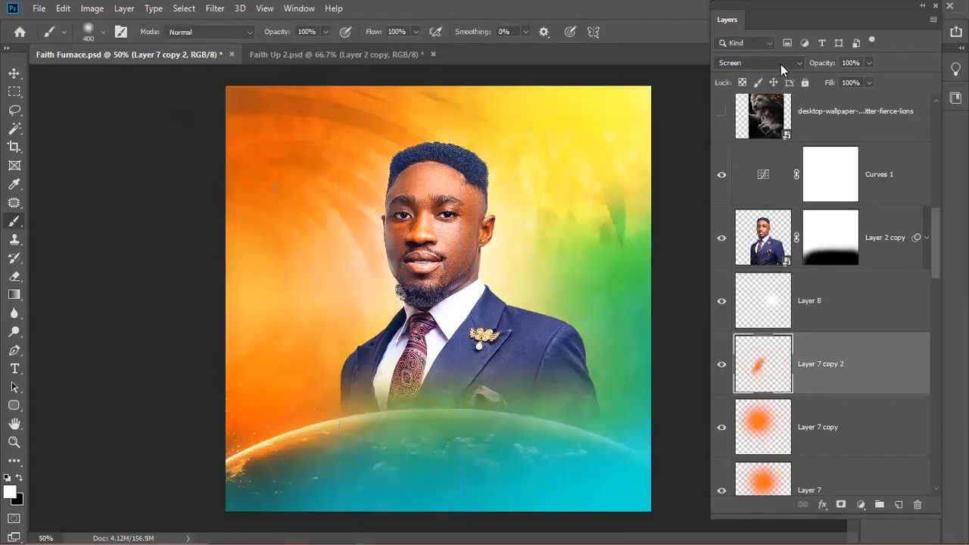
click(780, 64)
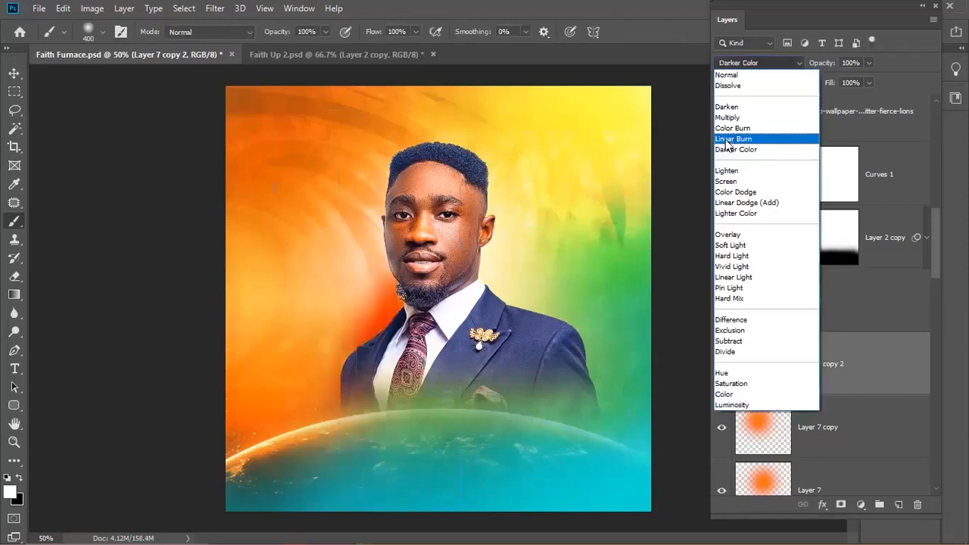
click(732, 194)
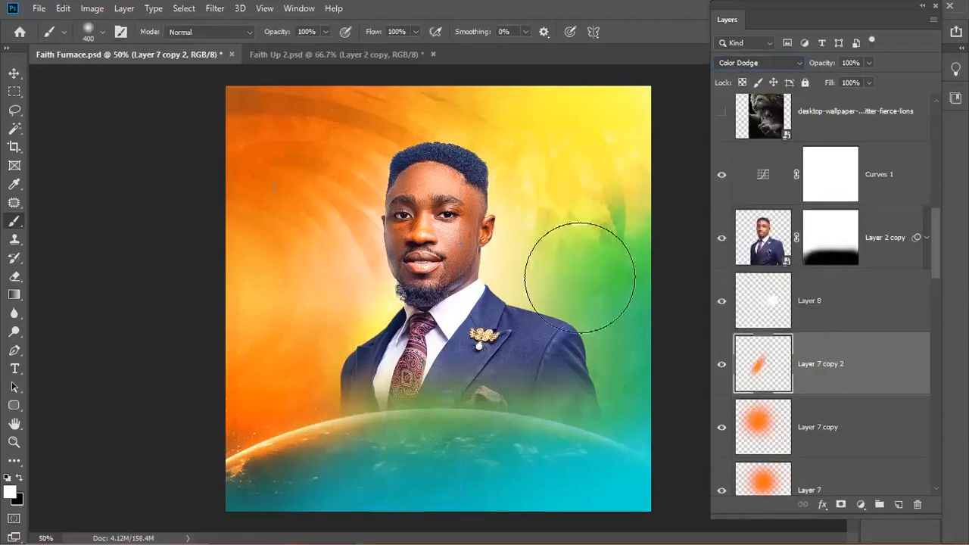
- Move the torch-flame layer up and right so the flame rises behind the man's head
key(v)
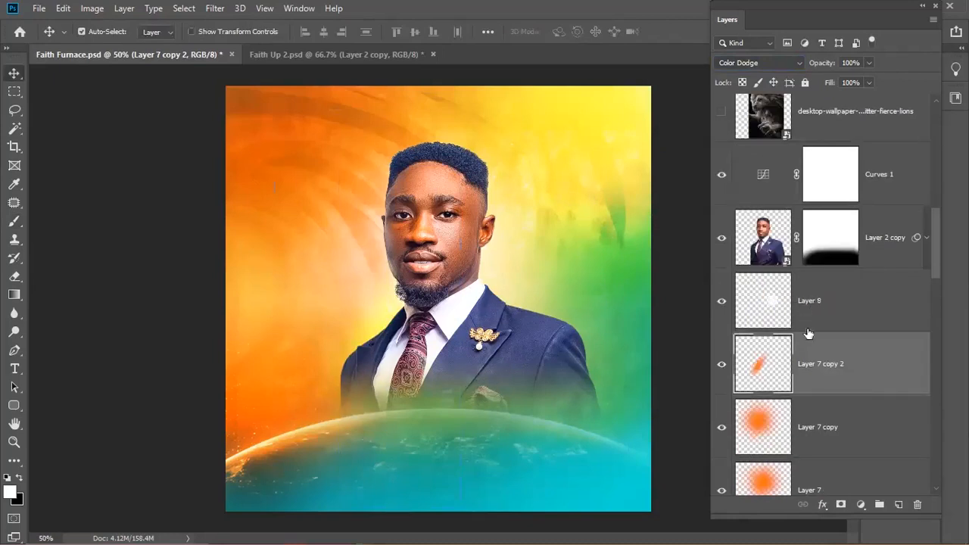
scroll(809, 339, down, 1)
scroll(901, 348, down, 1)
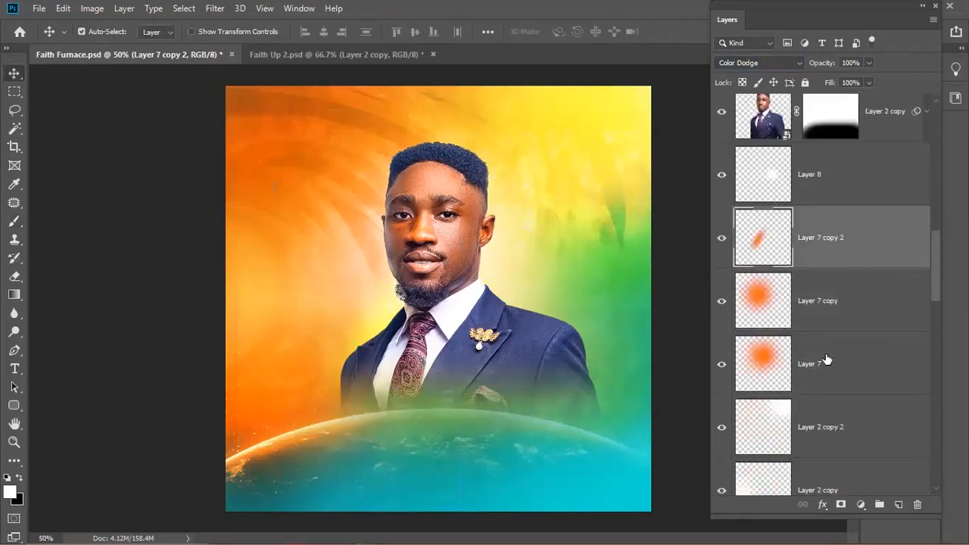
click(810, 365)
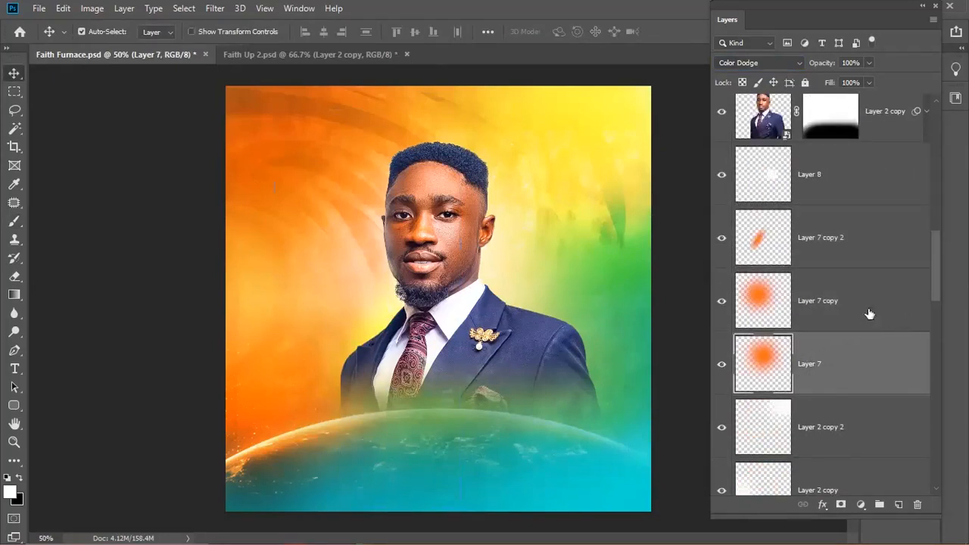
scroll(470, 297, down, 1)
scroll(580, 293, up, 1)
scroll(833, 310, down, 8)
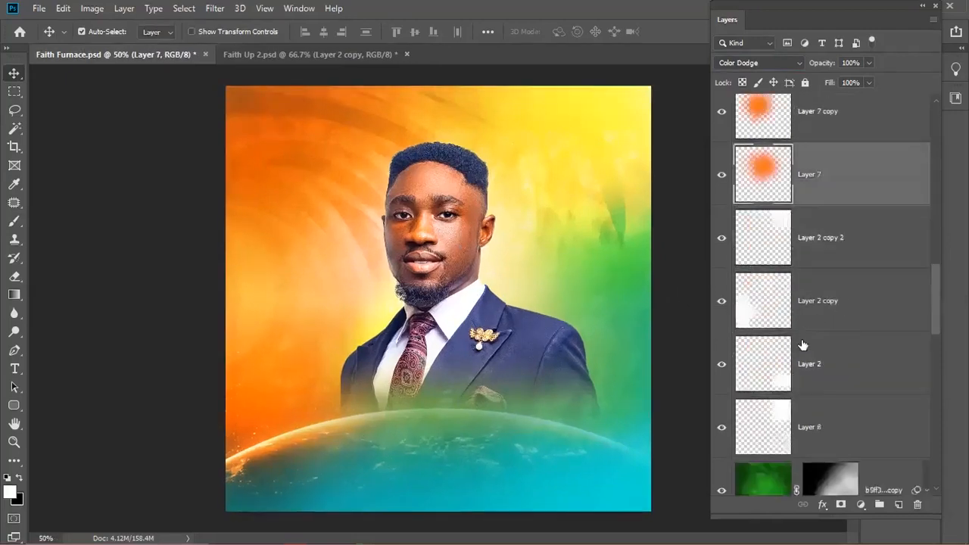
scroll(807, 412, down, 5)
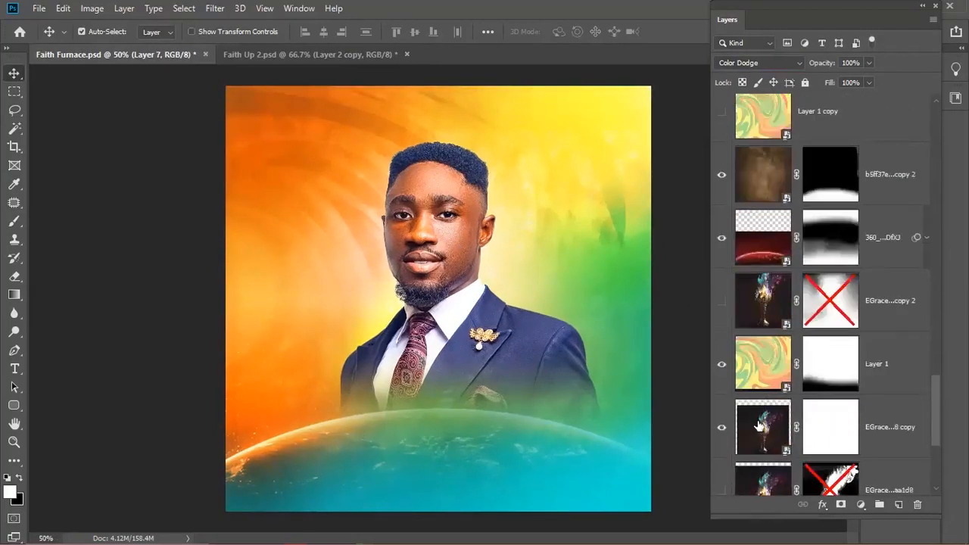
click(746, 415)
key(ctrl+t)
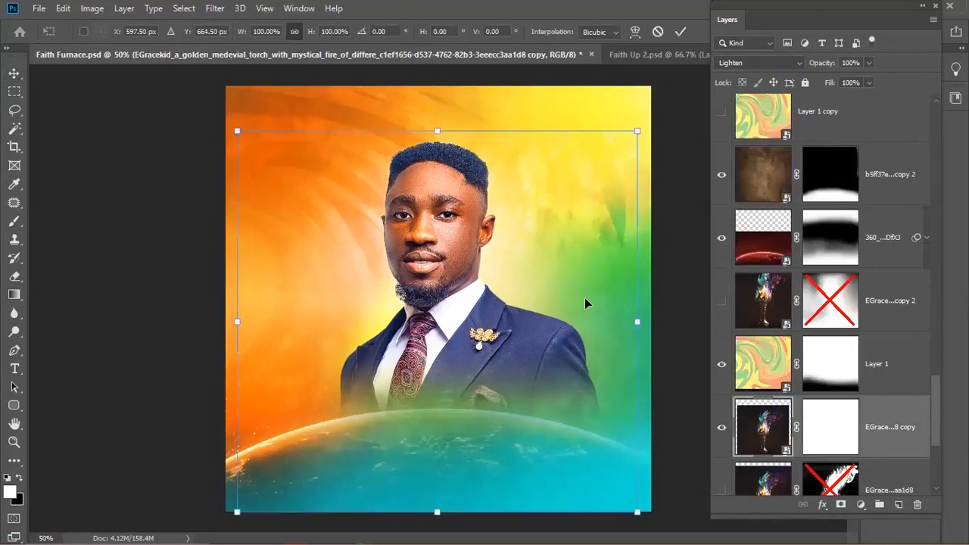
drag(582, 303, 621, 252)
key(Return)
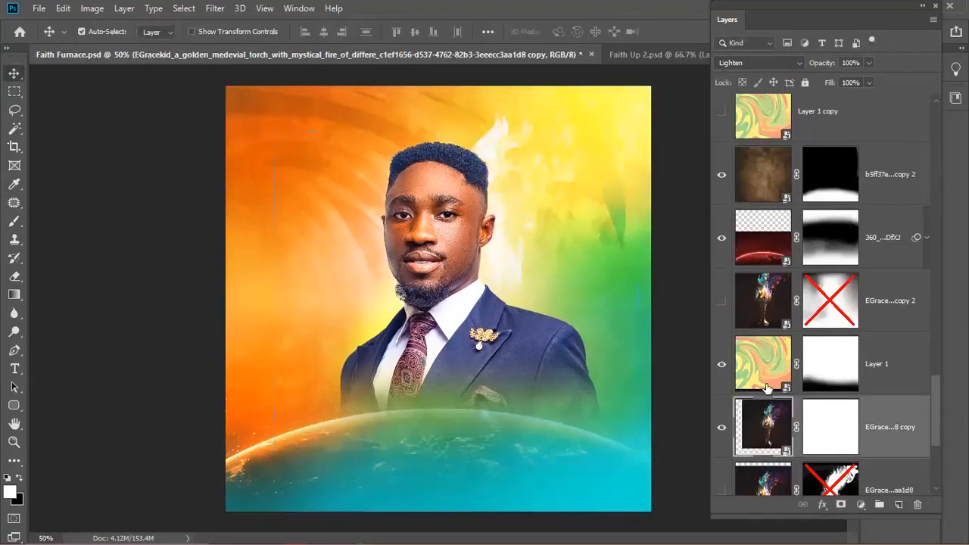
- Open and close the torch smart object, then delete the unused torch layer
scroll(765, 386, down, 1)
double_click(766, 428)
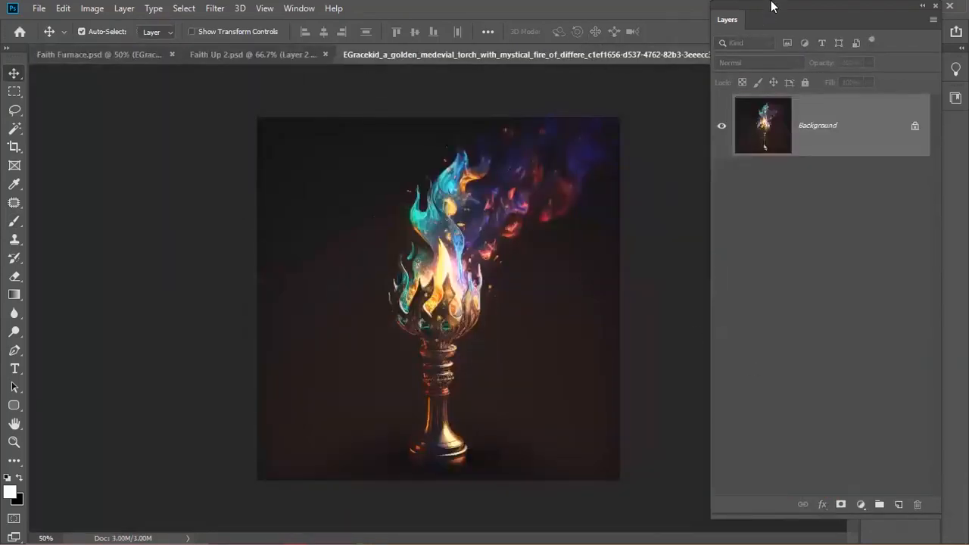
key(ctrl+w)
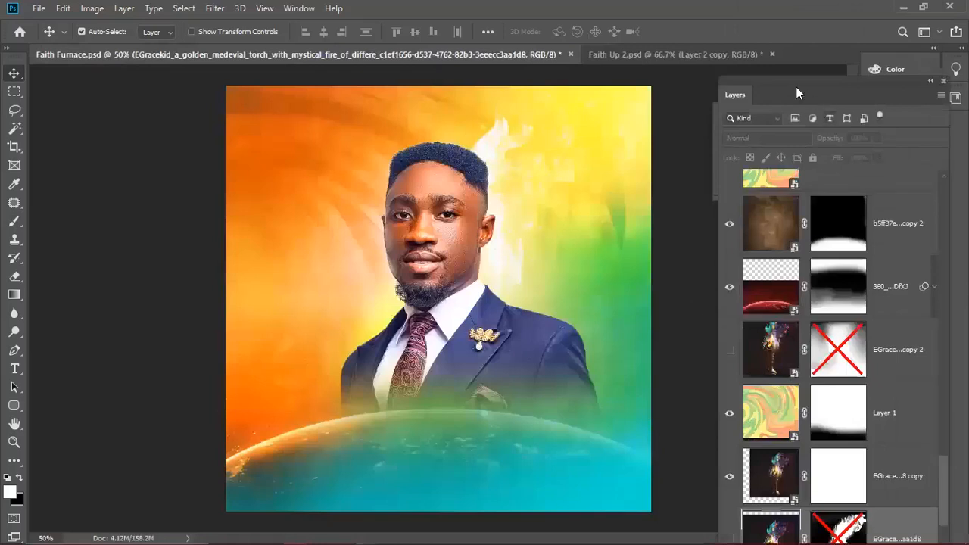
drag(776, 80, 759, 12)
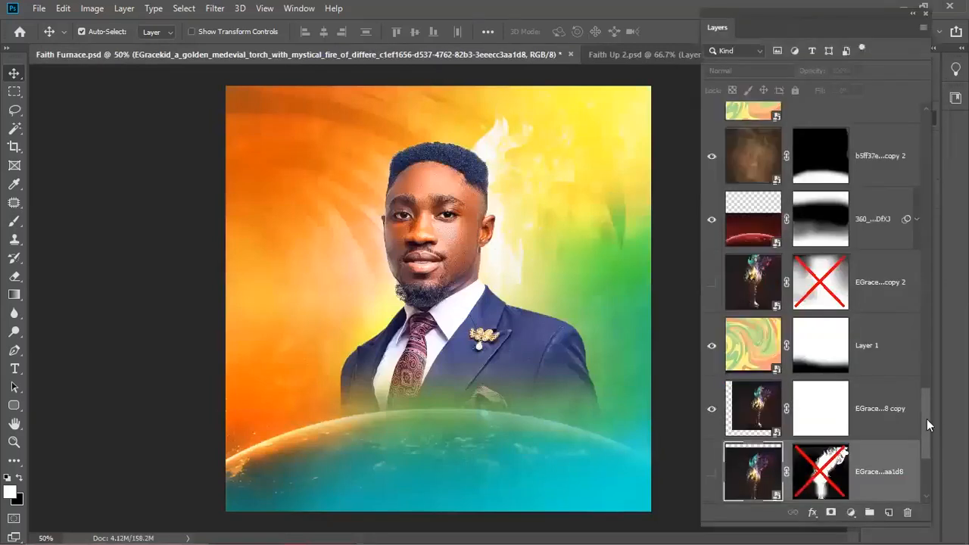
drag(927, 422, 927, 463)
click(907, 514)
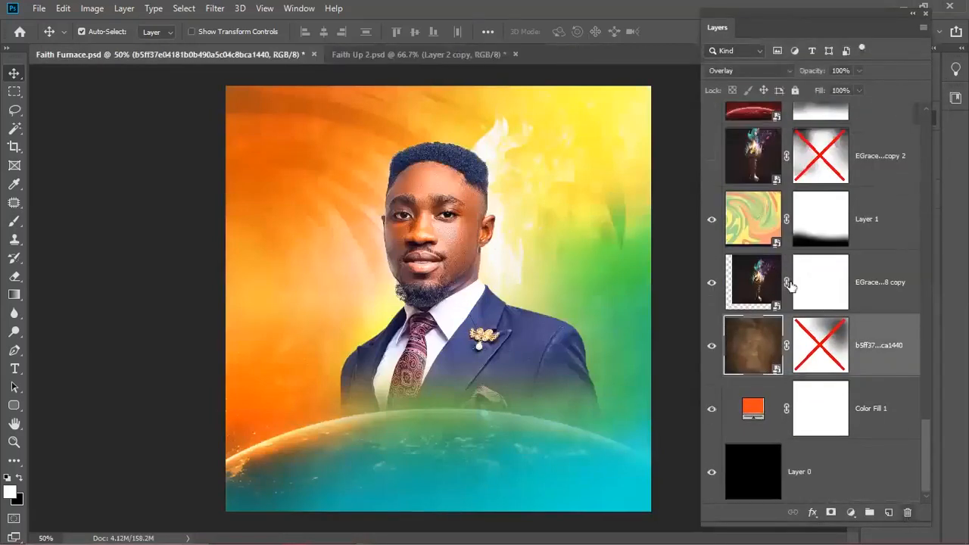
click(757, 282)
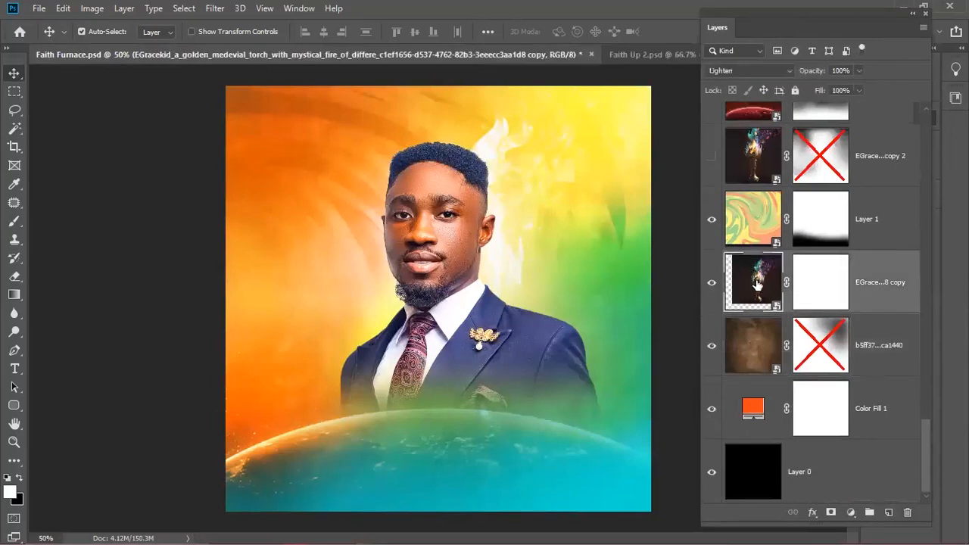
- Duplicate the torch-flame layer and flip the copy horizontally
key(ctrl+j)
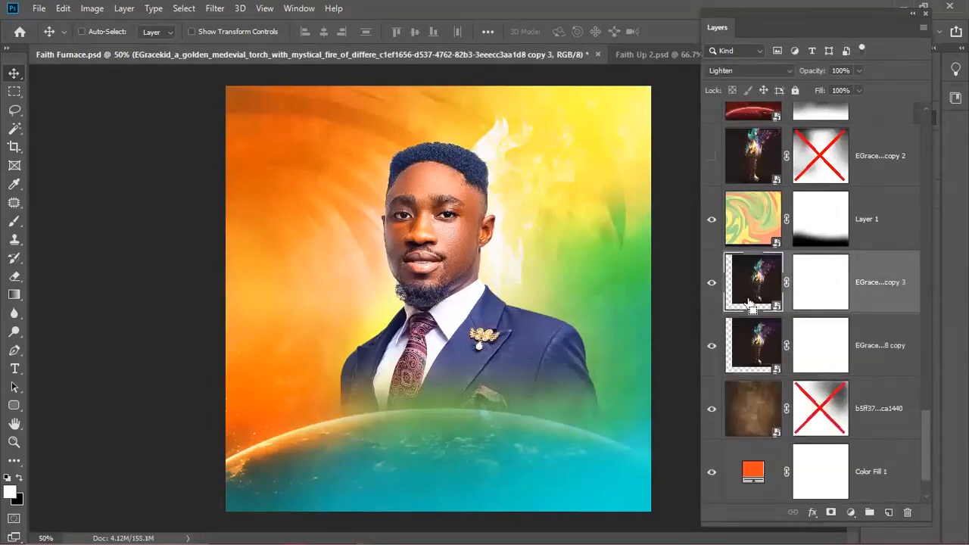
key(ctrl+t)
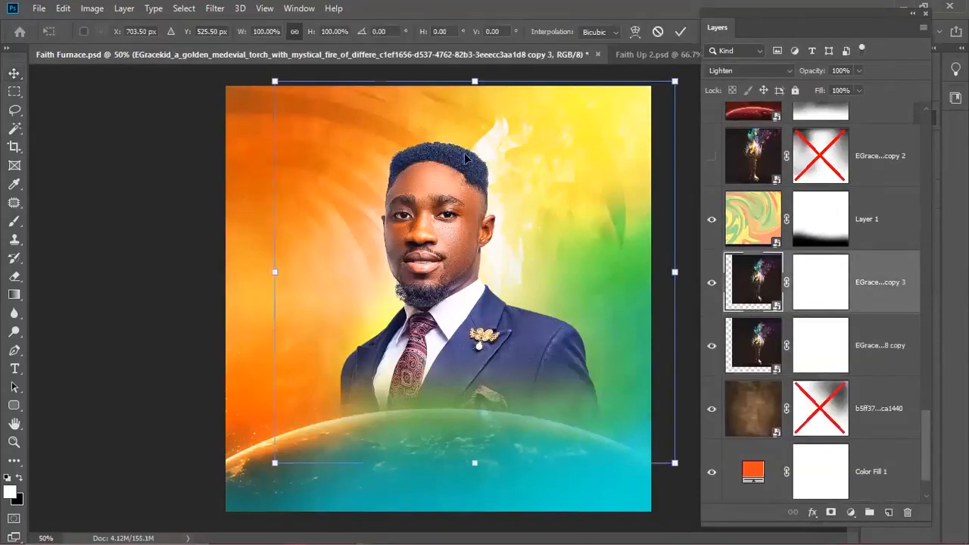
right_click(522, 218)
click(558, 396)
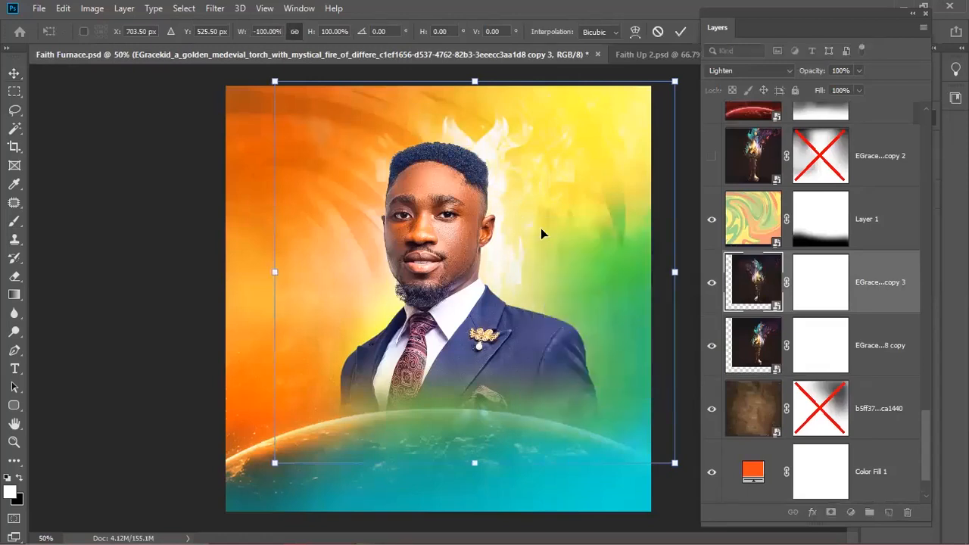
key(Return)
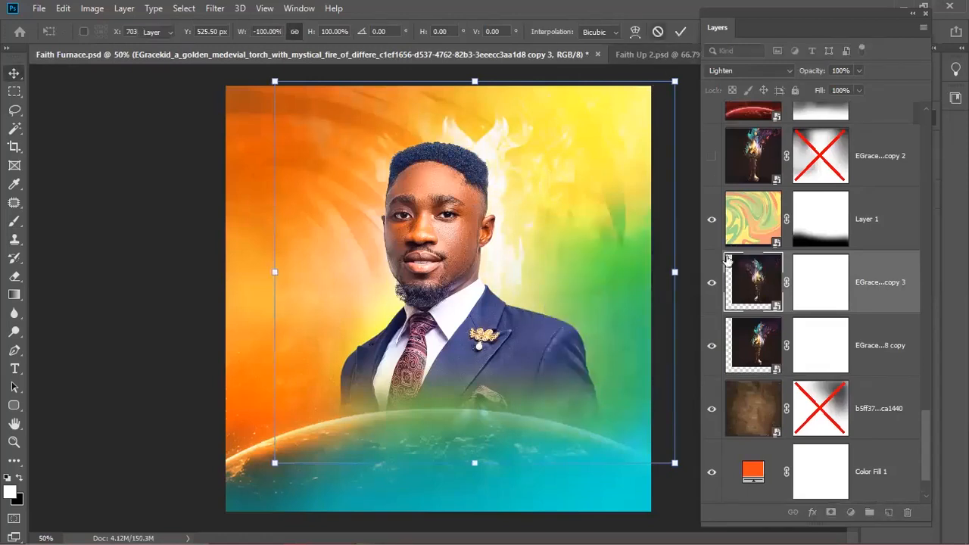
- Mirror the torch copy, rotate it about 41°, and move it down-left beside the suit
key(ctrl+t)
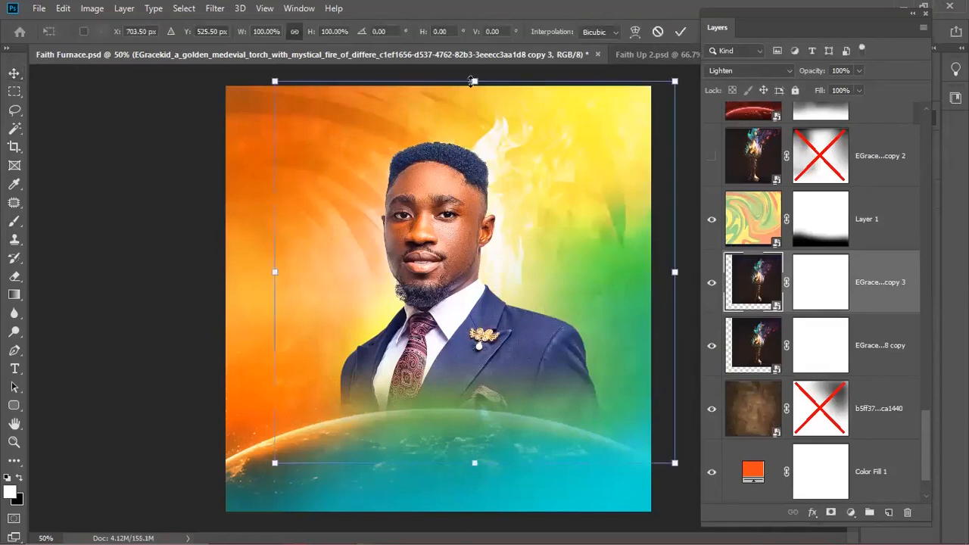
right_click(529, 264)
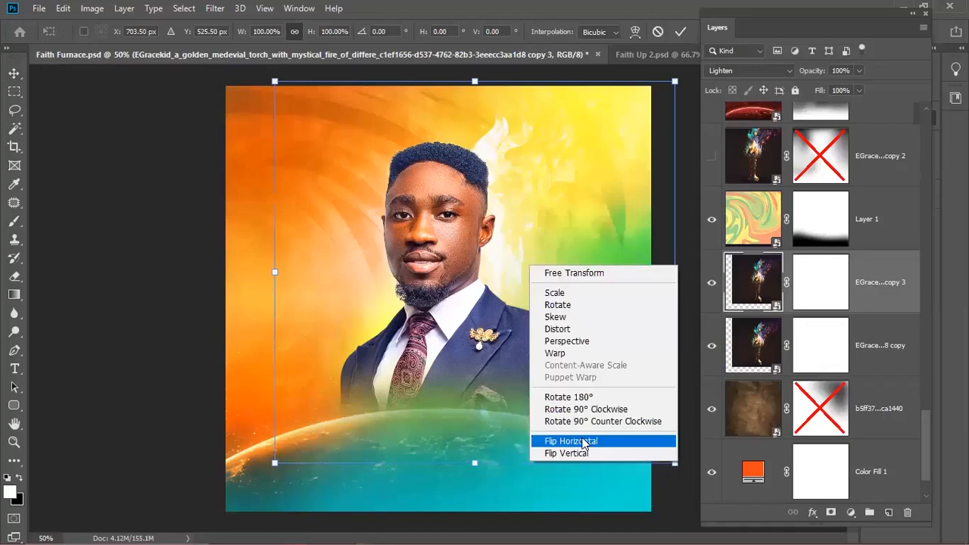
click(583, 441)
drag(532, 262, 447, 347)
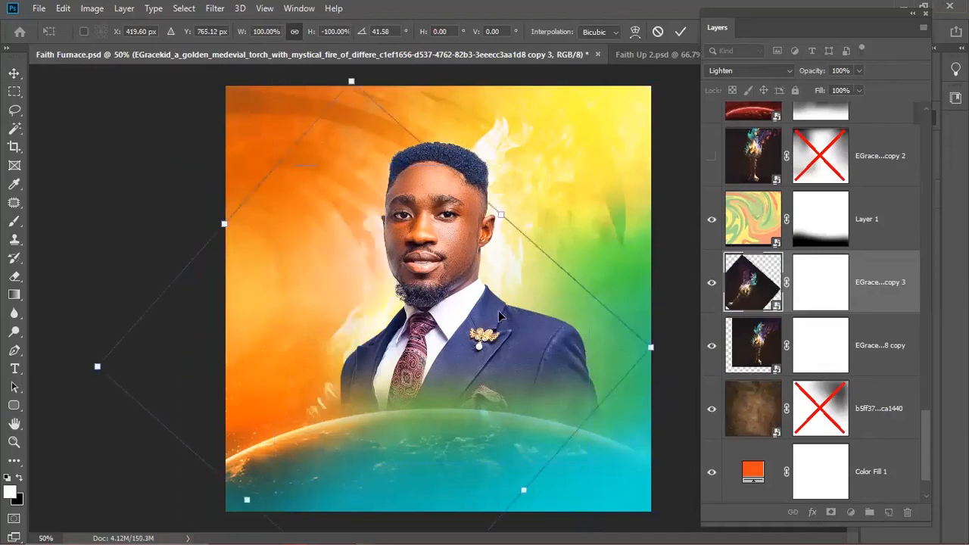
key(Return)
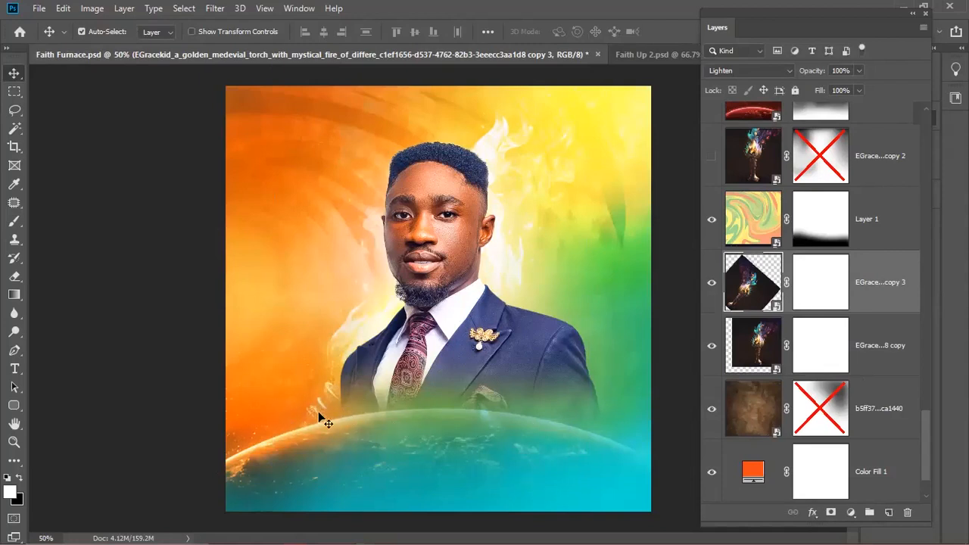
- Paint black spots on the third torch copy's mask to fade flames beside the suit
click(814, 279)
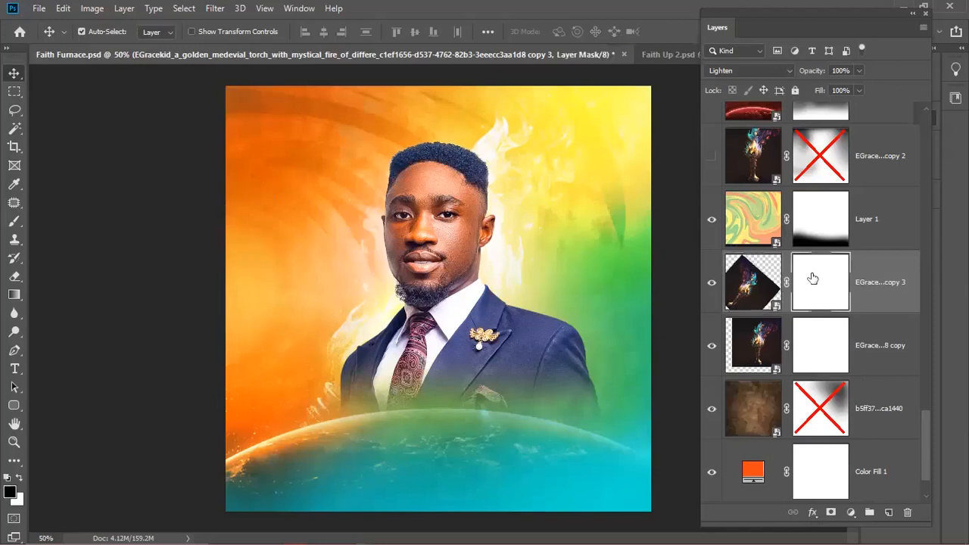
key(b)
click(301, 425)
click(317, 437)
click(319, 430)
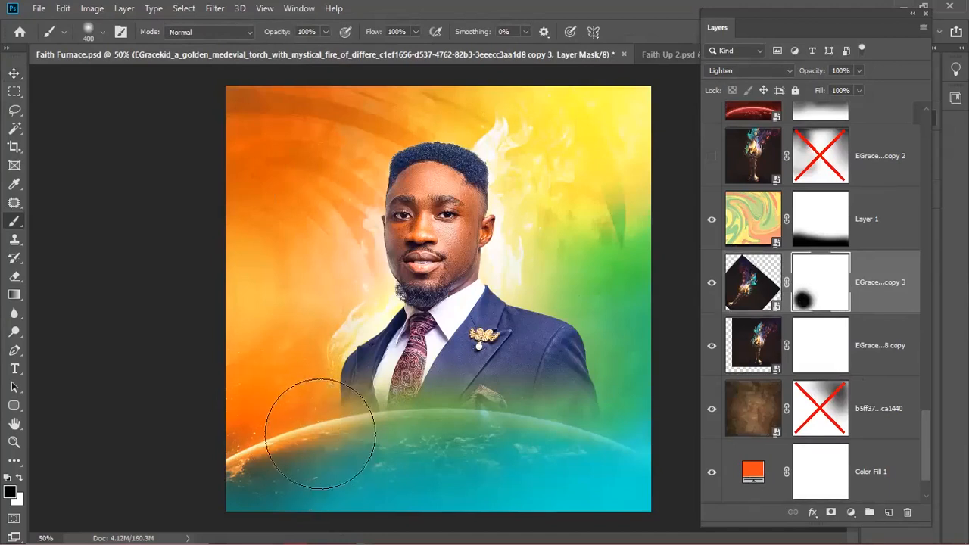
- Paint black on the other torch copy's mask to hide its flames over the planet
click(815, 351)
click(502, 444)
click(496, 447)
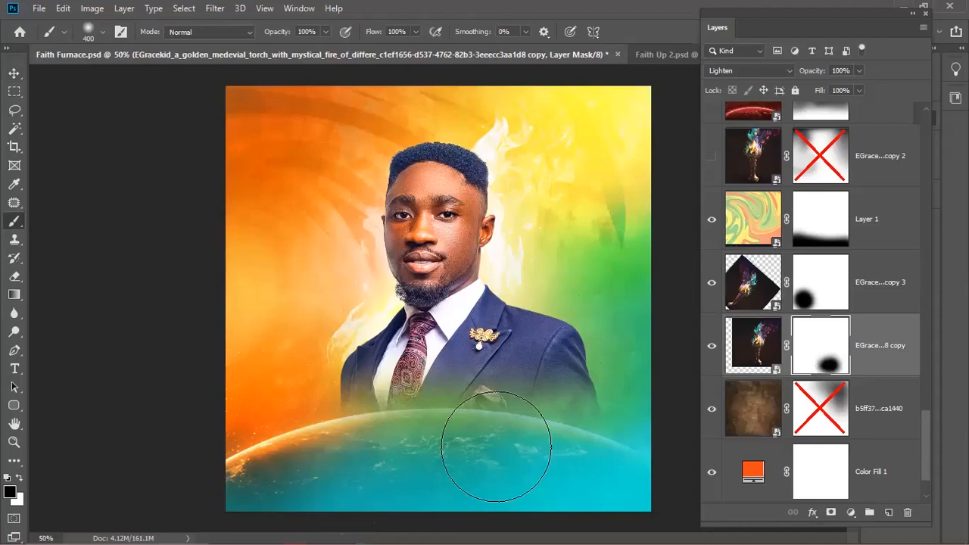
drag(498, 446, 424, 454)
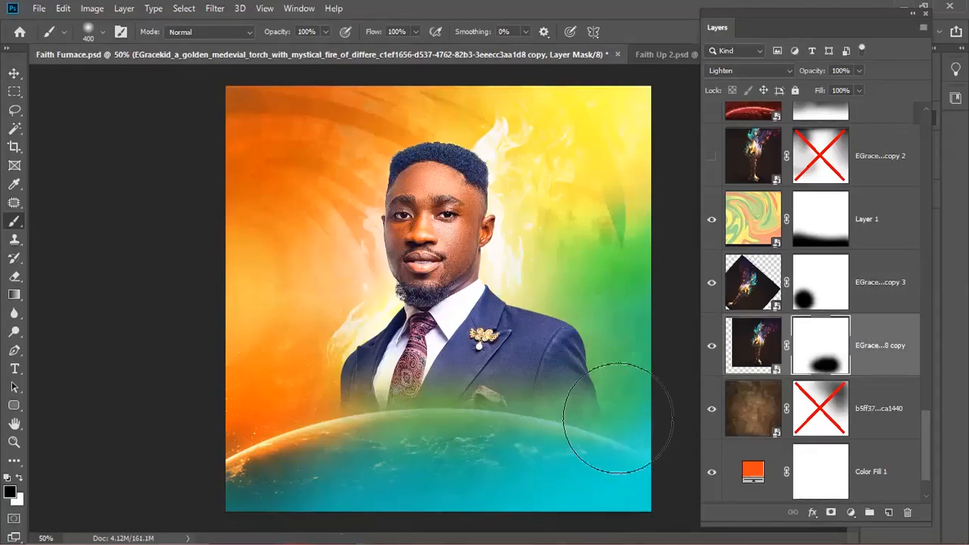
key(v)
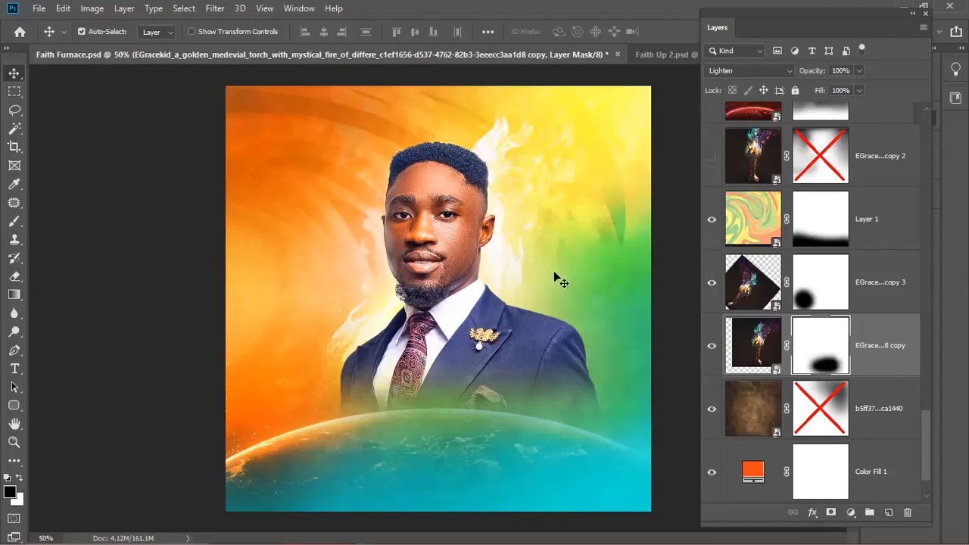
double_click(767, 369)
key(ctrl+0)
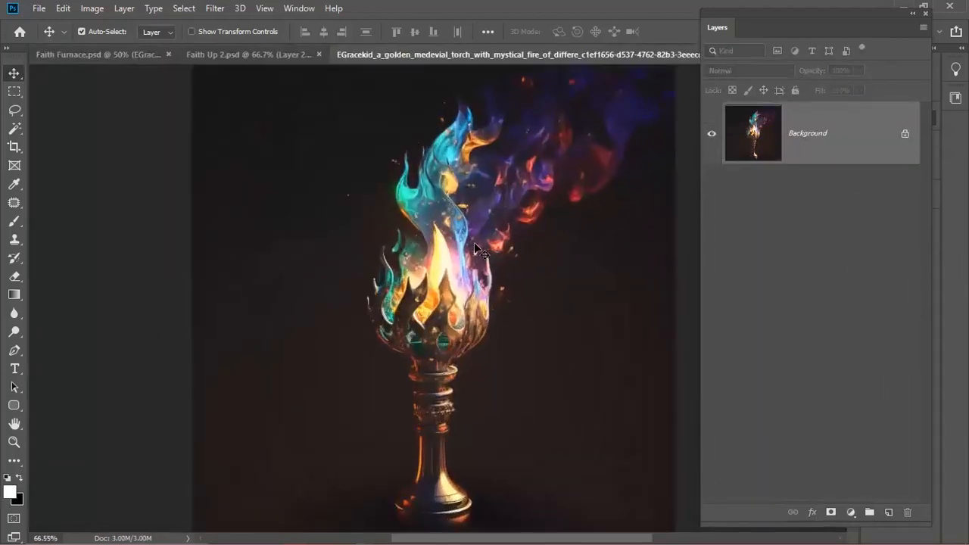
scroll(443, 260, up, 3)
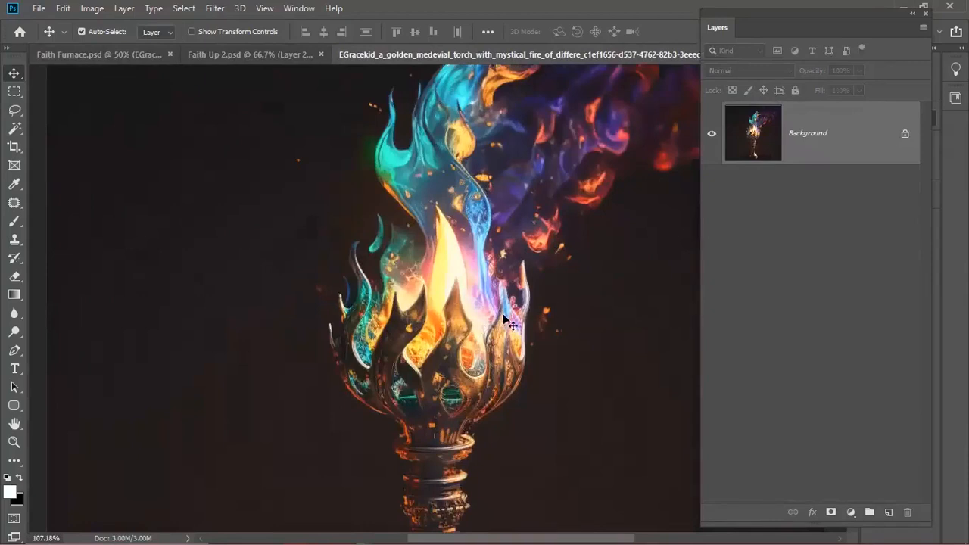
scroll(500, 316, down, 3)
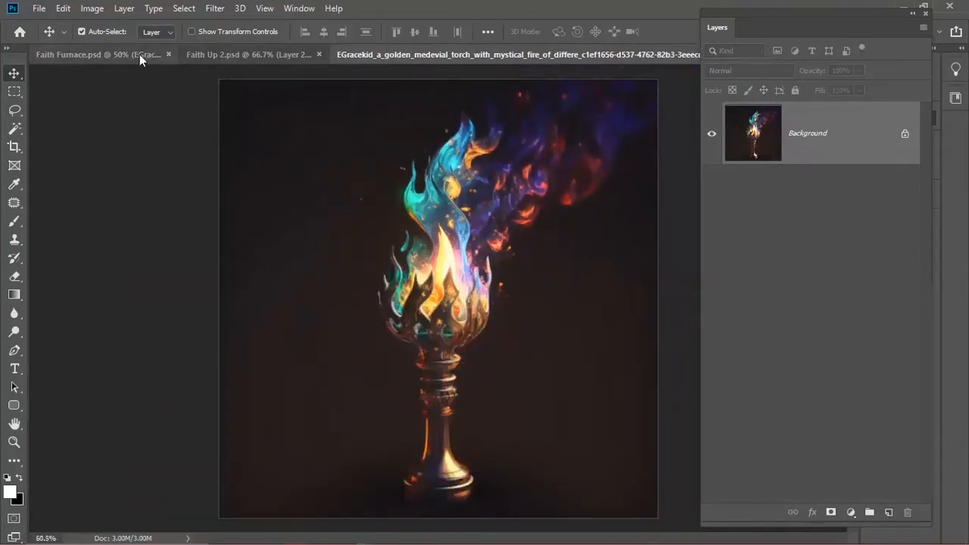
click(140, 54)
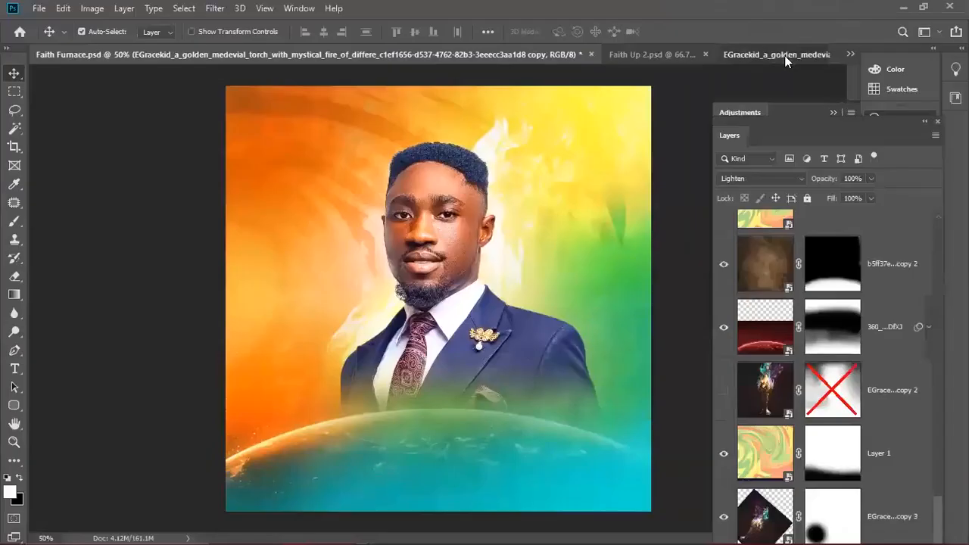
click(784, 56)
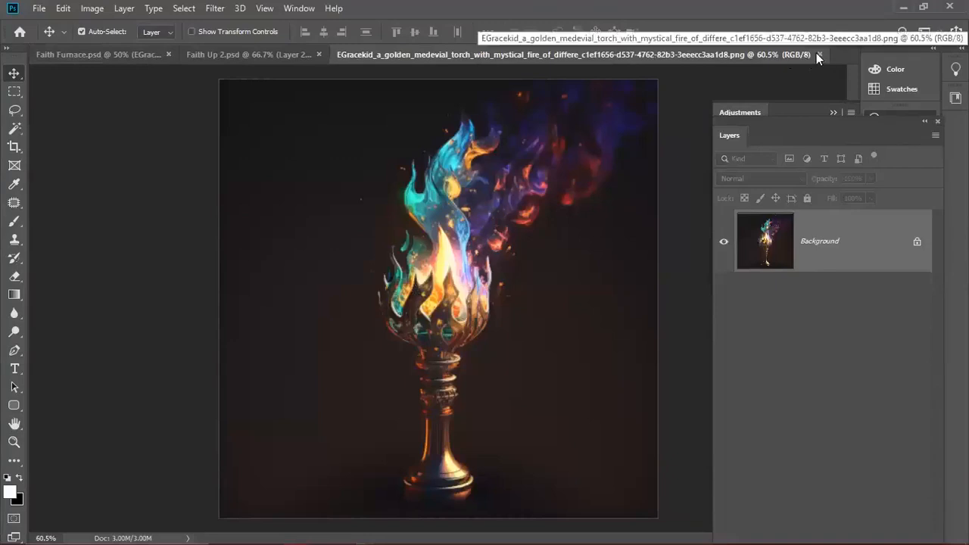
click(816, 53)
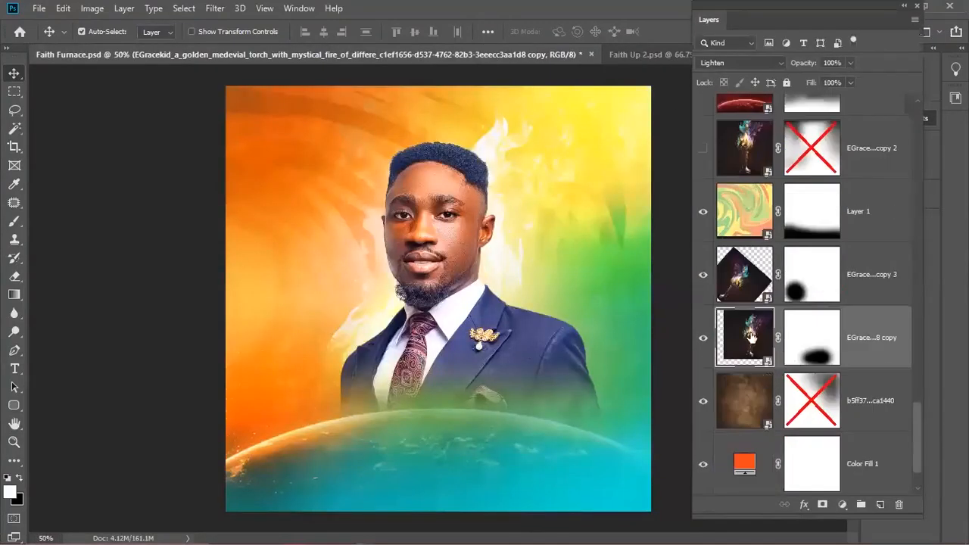
drag(751, 338, 744, 346)
- Colorize the torch flames blue with Hue/Saturation: Hue 208, Saturation 100, Lightness -9
key(ctrl+u)
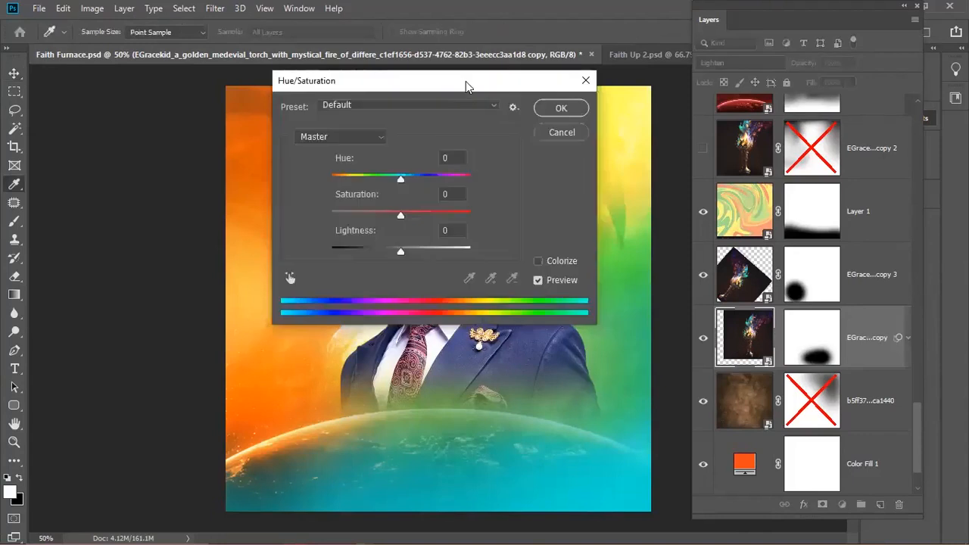
drag(465, 85, 856, 79)
click(929, 255)
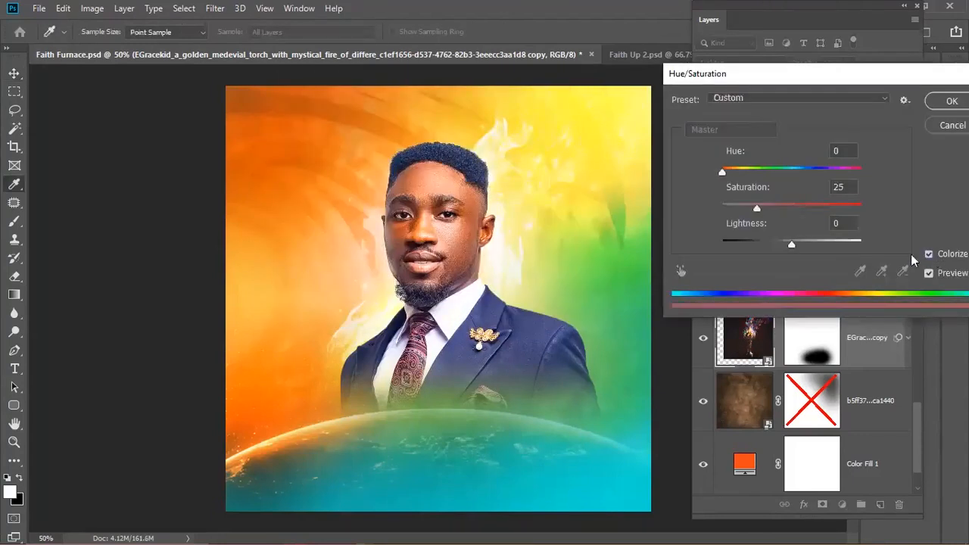
drag(807, 207, 861, 208)
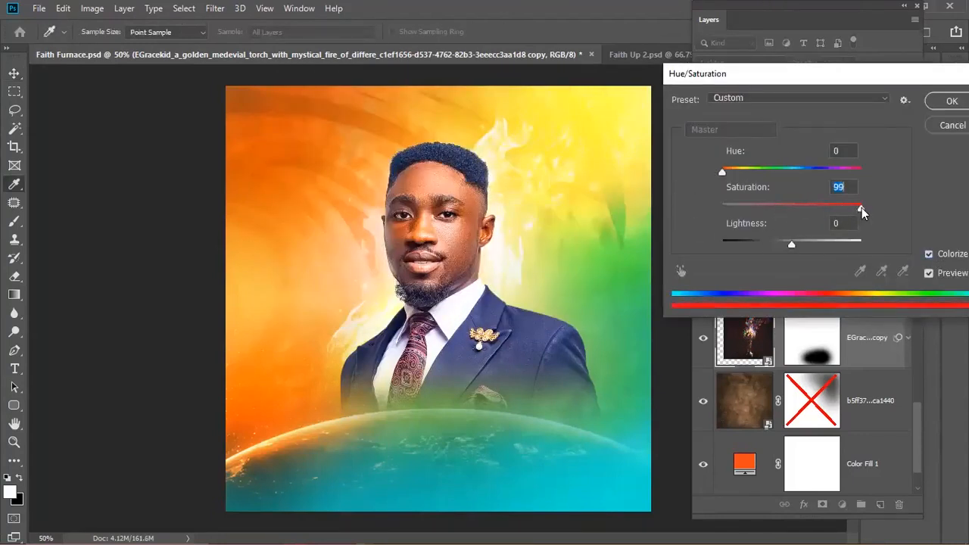
mouse_move(792, 244)
mouse_down()
mouse_move(854, 250)
mouse_move(735, 258)
mouse_move(796, 259)
mouse_up()
drag(722, 171, 801, 177)
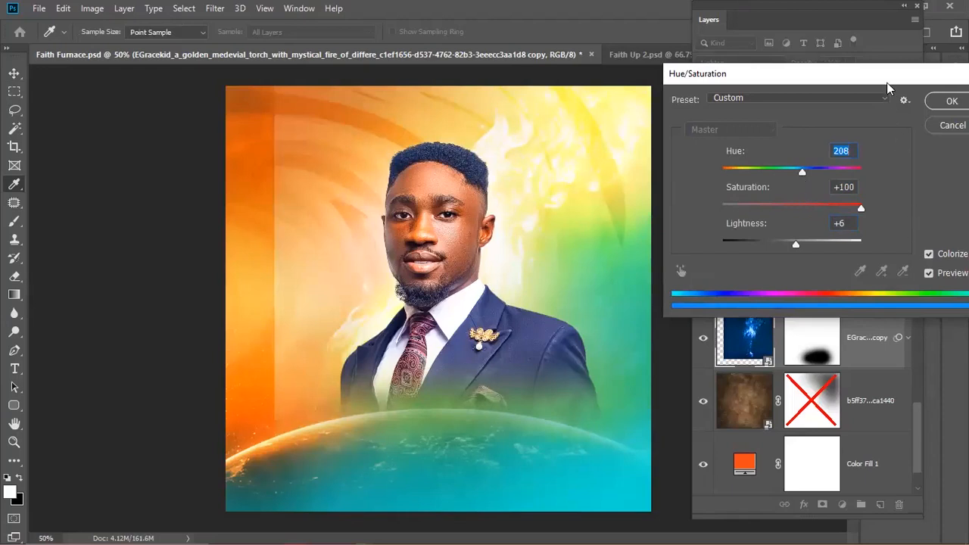
drag(886, 82, 808, 103)
mouse_move(725, 193)
mouse_down()
mouse_move(733, 196)
mouse_move(724, 193)
mouse_up()
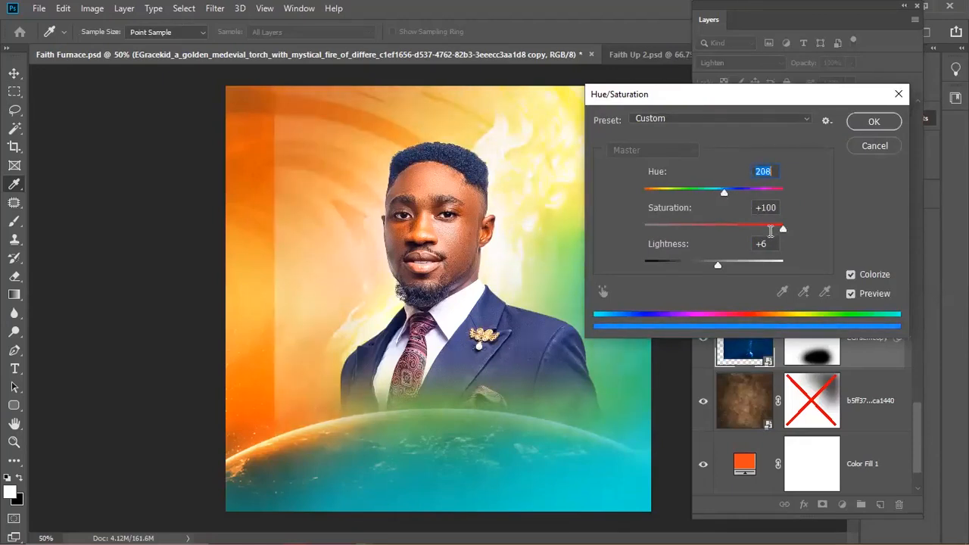
drag(718, 262, 708, 262)
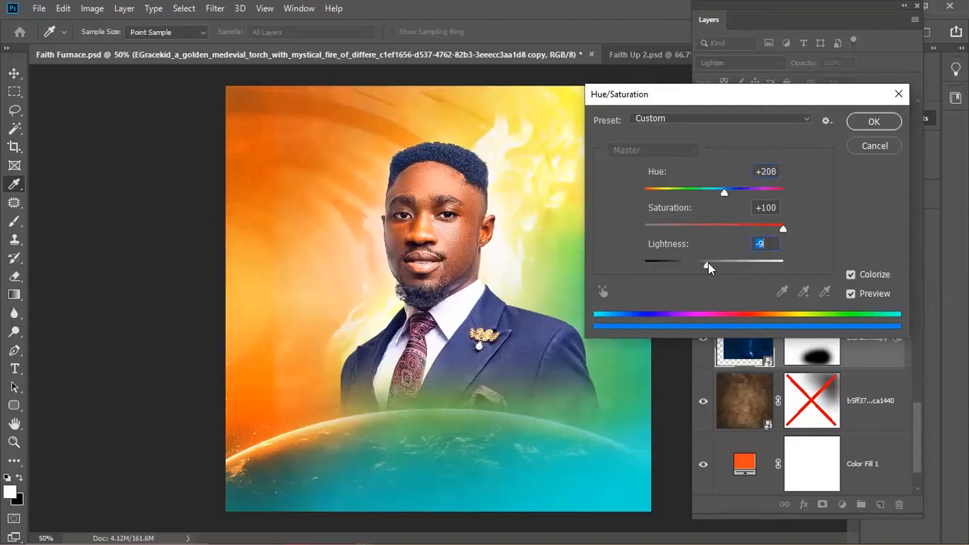
click(872, 123)
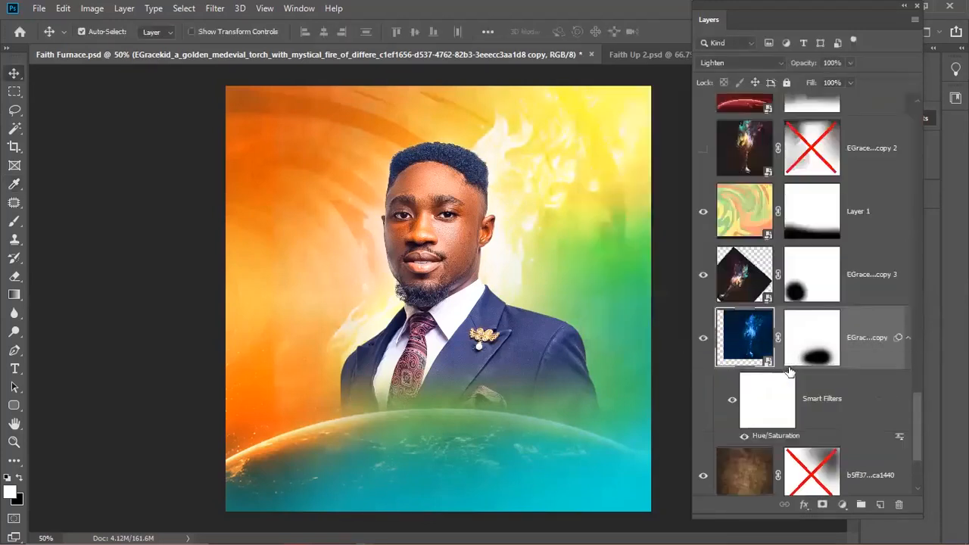
- Paint black down the left edge of the blue flame layer's mask to hide its flames there
click(703, 337)
click(703, 338)
click(808, 350)
key(b)
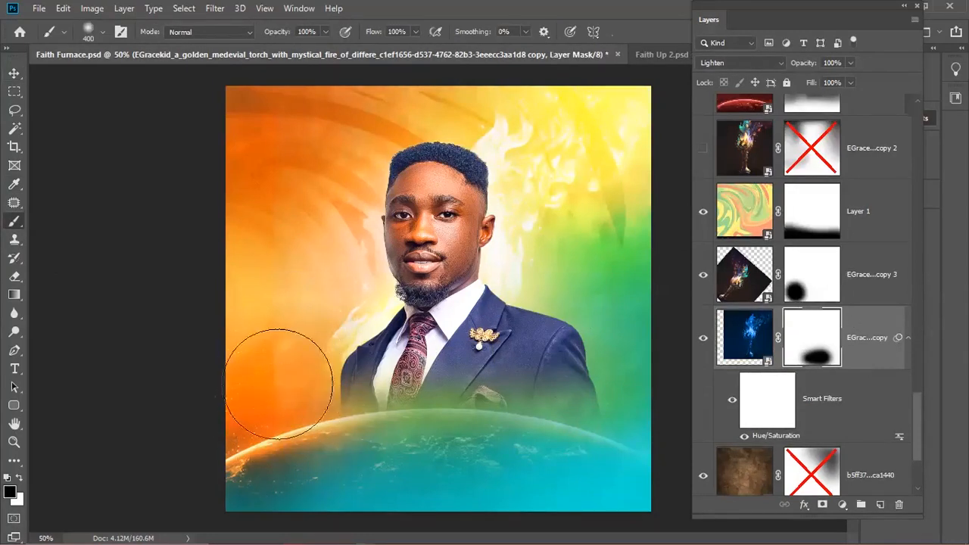
key(v)
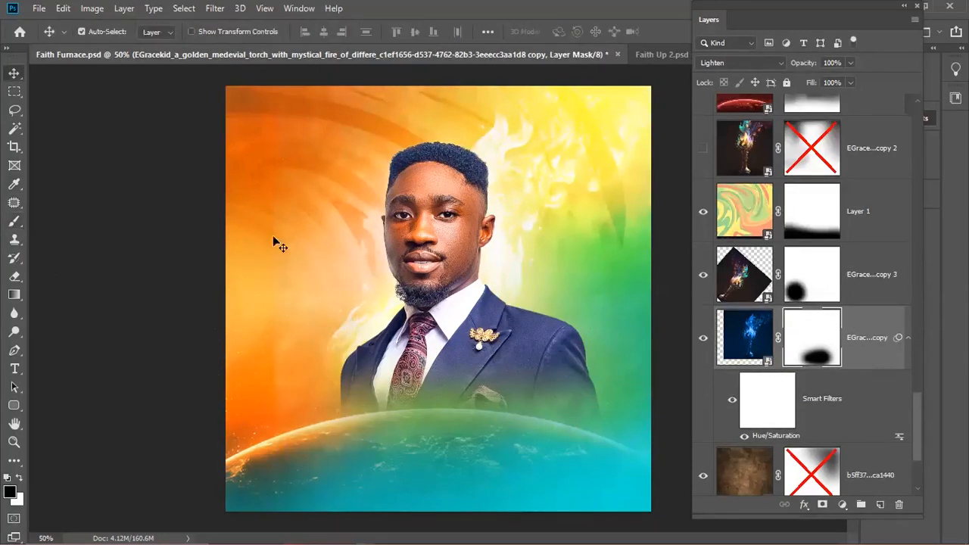
key(b)
drag(238, 303, 237, 292)
mouse_move(246, 97)
mouse_down()
mouse_move(234, 281)
mouse_move(270, 320)
mouse_move(260, 216)
mouse_move(254, 261)
mouse_up()
key(v)
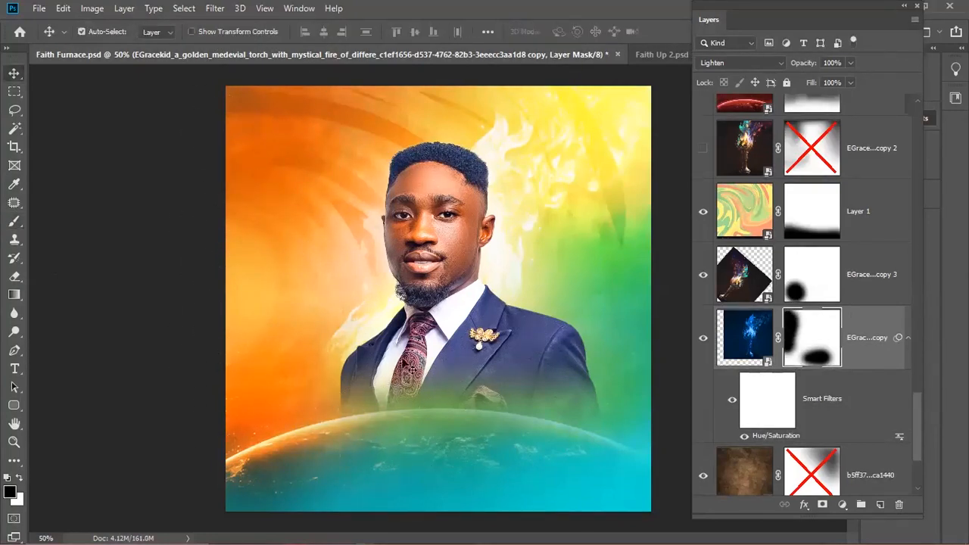
scroll(437, 306, down, 1)
scroll(437, 305, up, 2)
scroll(437, 306, down, 1)
scroll(524, 364, down, 1)
scroll(496, 365, up, 1)
click(741, 348)
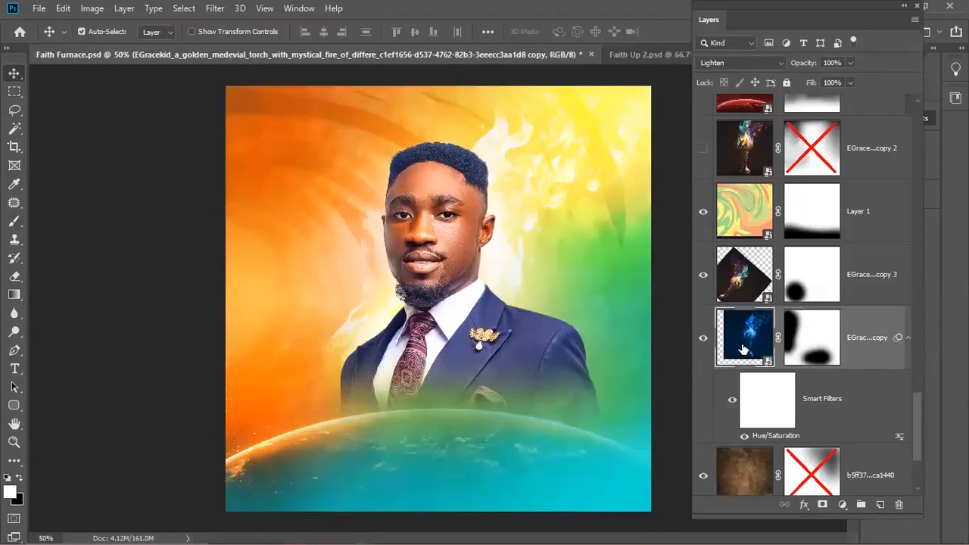
- Select the third torch copy, then target the man's portrait layer mask
click(739, 284)
key(ctrl+t)
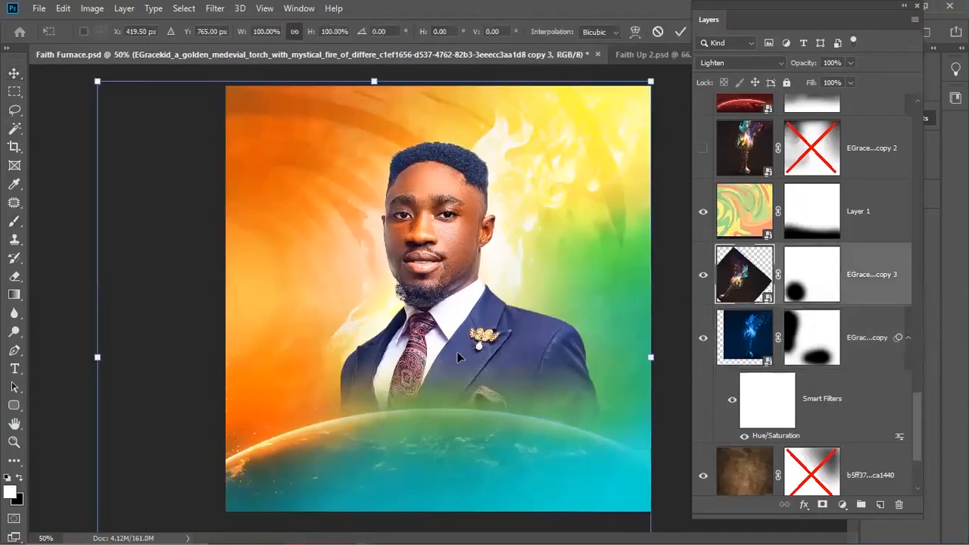
key(Return)
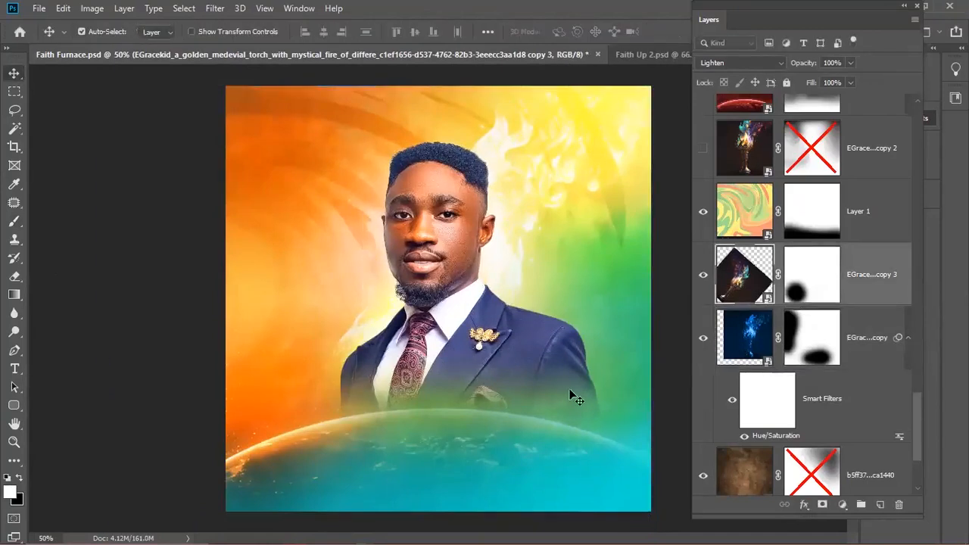
click(467, 239)
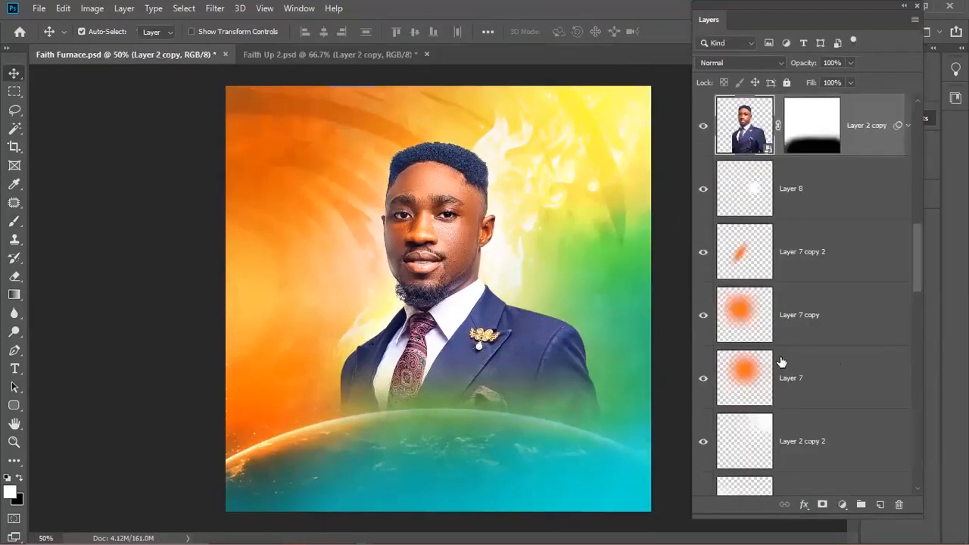
scroll(781, 362, up, 2)
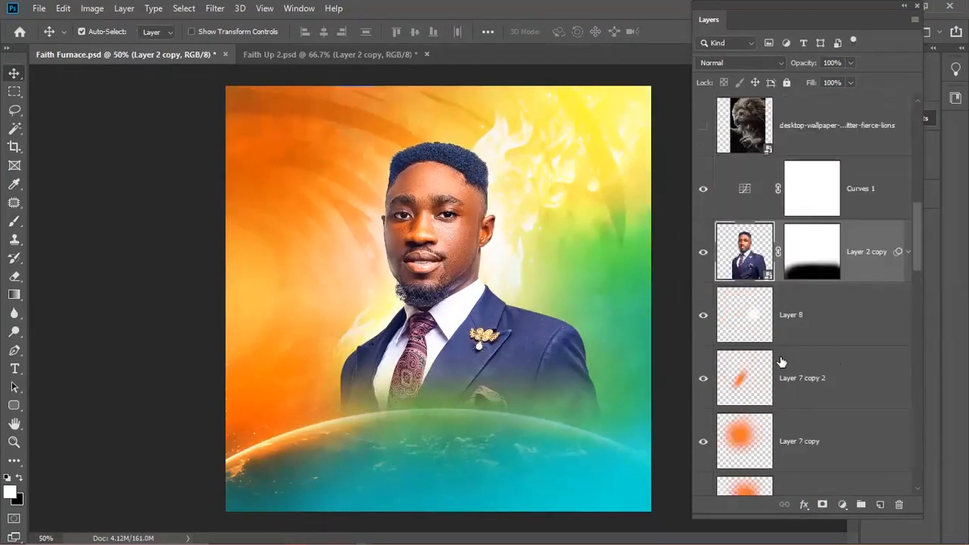
click(814, 266)
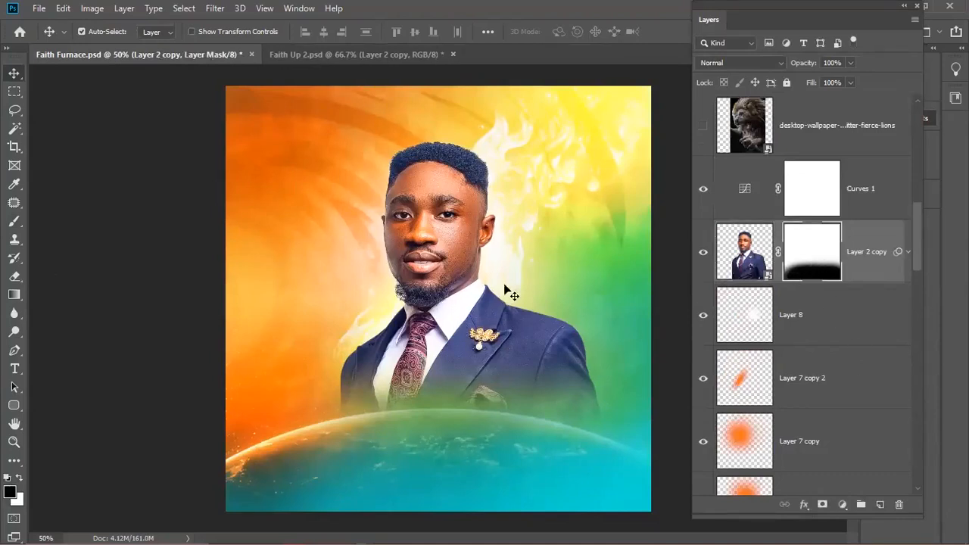
scroll(777, 256, down, 10)
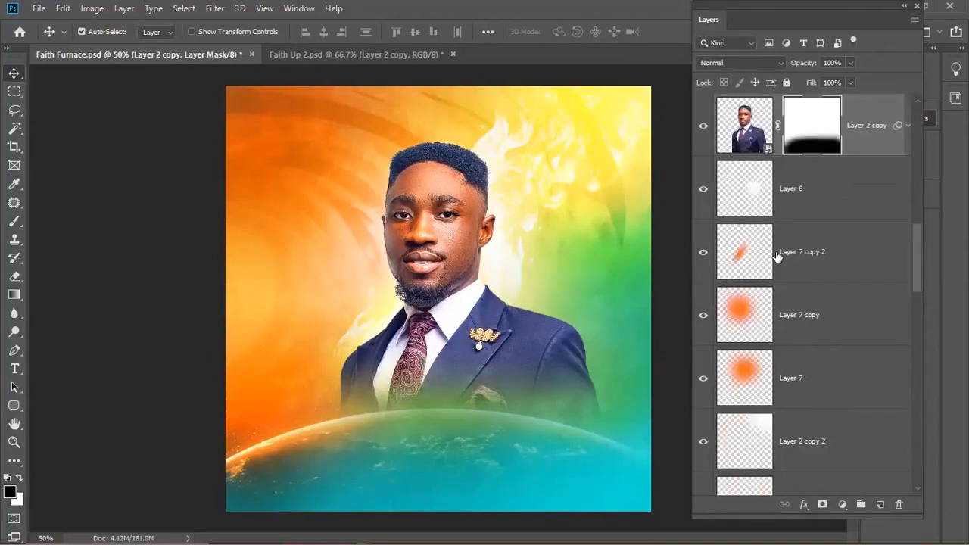
scroll(757, 409, down, 10)
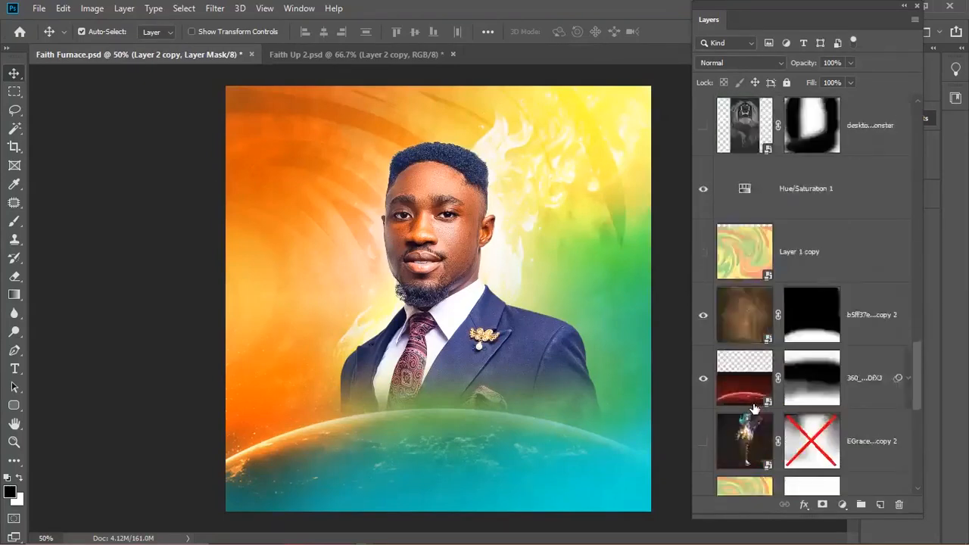
- Duplicate the torch-fire layer, shift it right and rotate it about 34° counter-clockwise
click(759, 399)
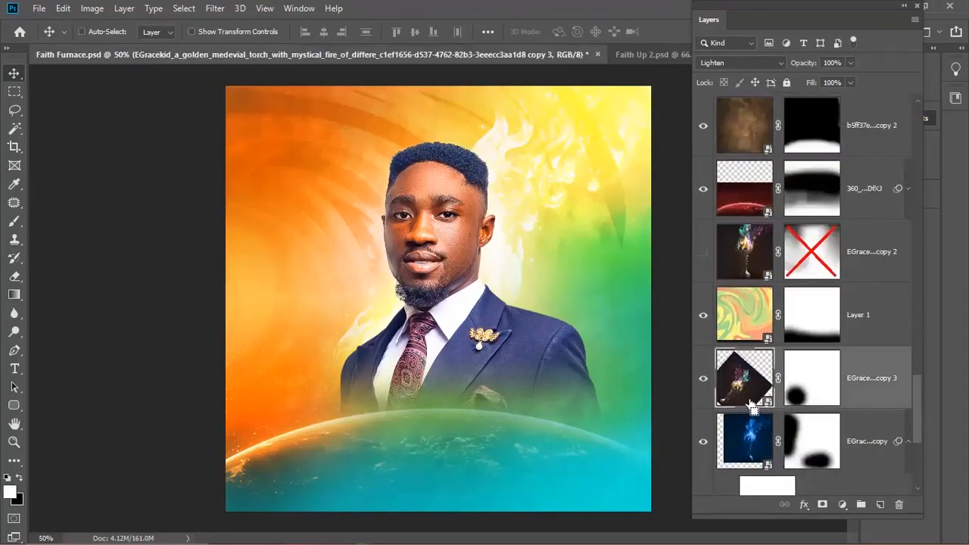
key(ctrl+j)
drag(744, 398, 569, 368)
key(ctrl+t)
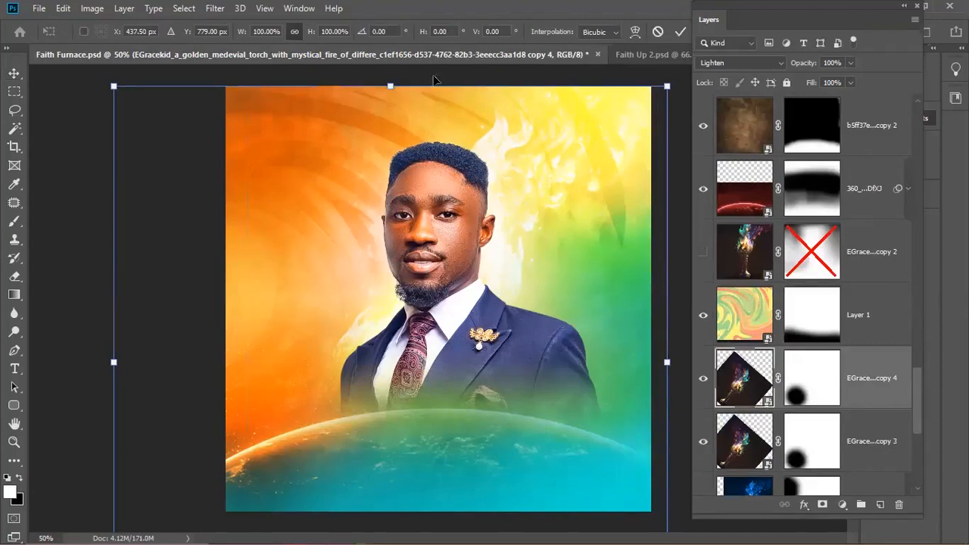
drag(558, 144, 700, 127)
drag(192, 136, 180, 356)
drag(573, 318, 572, 322)
key(Return)
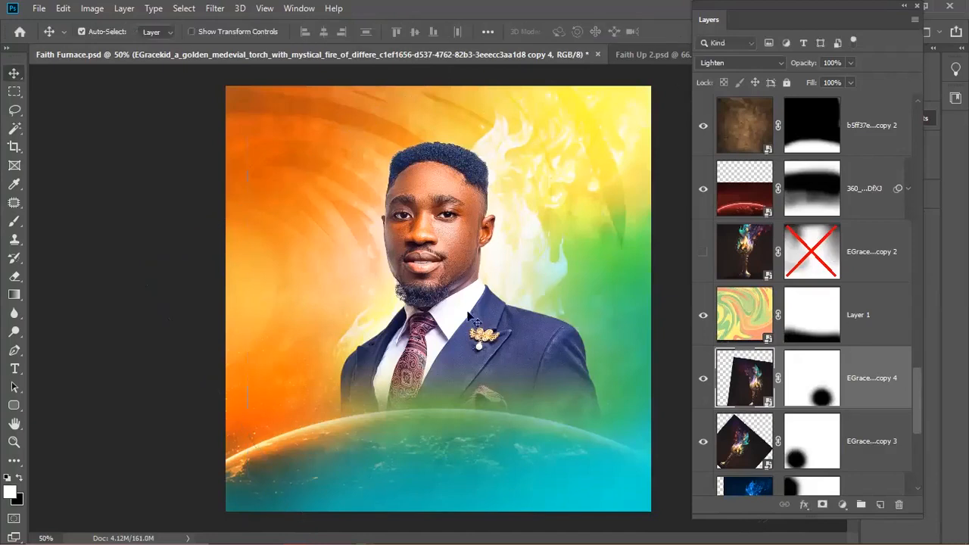
- Target the Layer 2 copy mask with black as the painting colour
click(452, 220)
click(825, 136)
key(x)
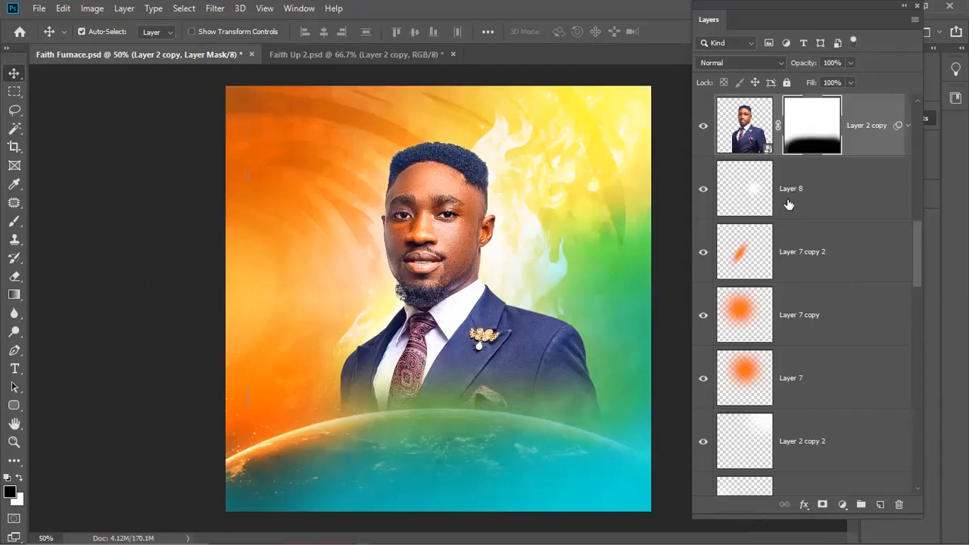
- Move the rotated fire layer above the portrait and lower its flames toward the jacket
scroll(780, 356, down, 5)
scroll(781, 427, down, 9)
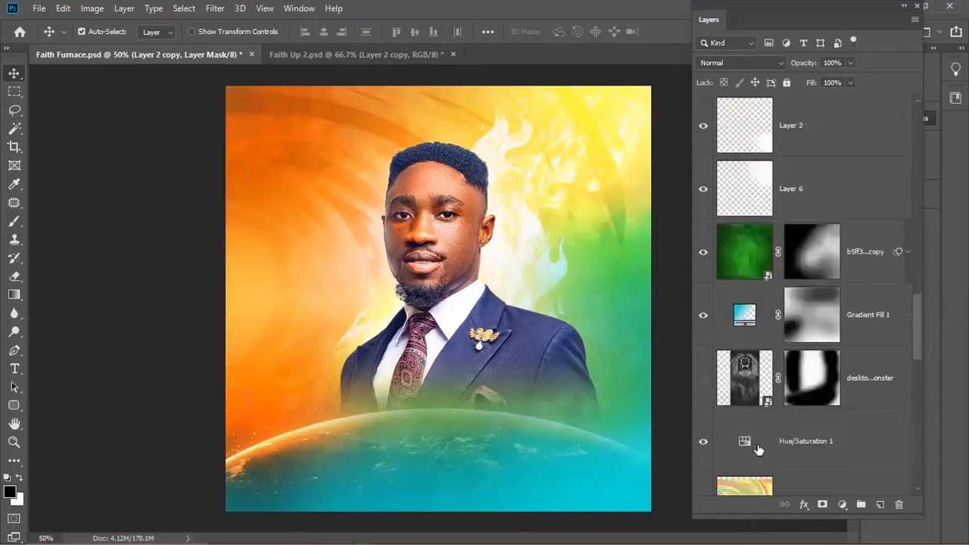
click(739, 442)
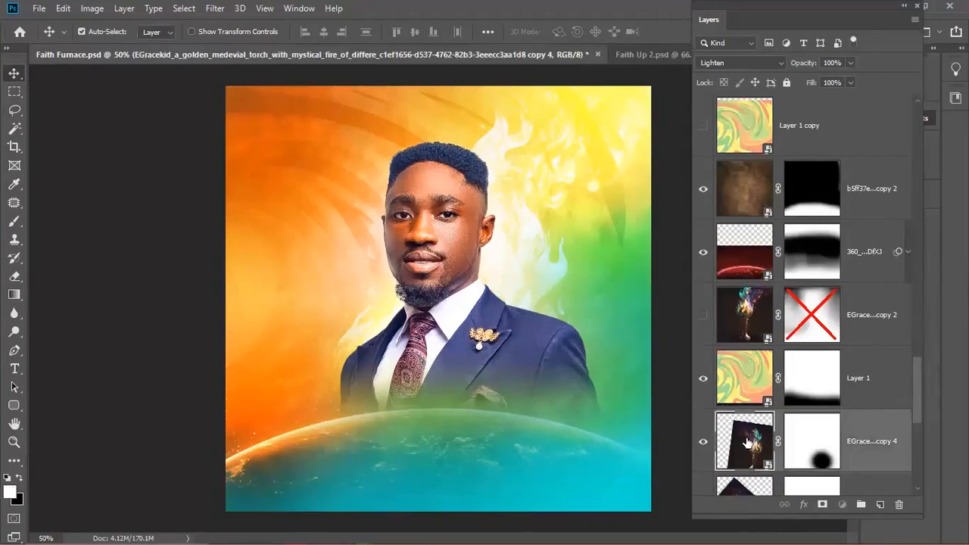
drag(765, 443, 793, 71)
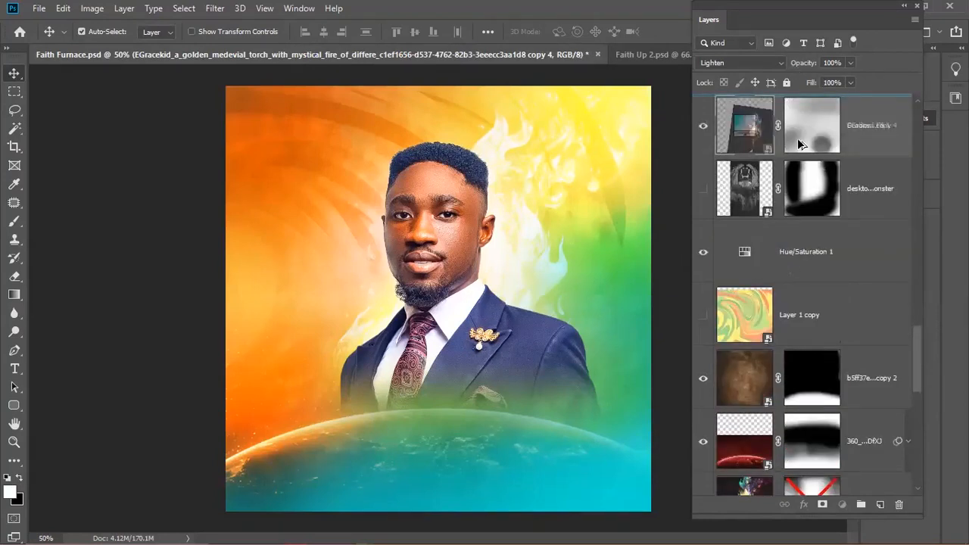
mouse_move(787, 120)
mouse_down()
mouse_move(774, 102)
mouse_move(772, 125)
mouse_up()
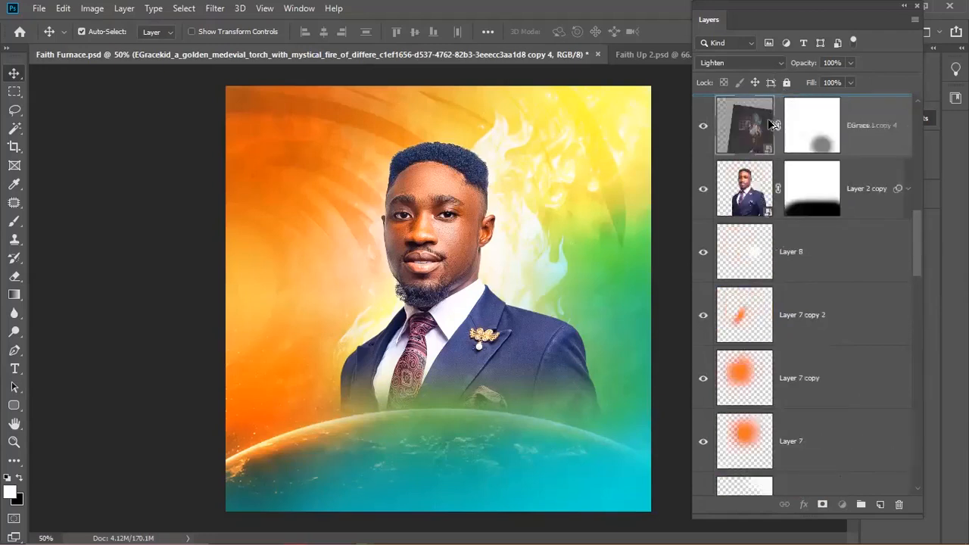
drag(766, 165, 766, 168)
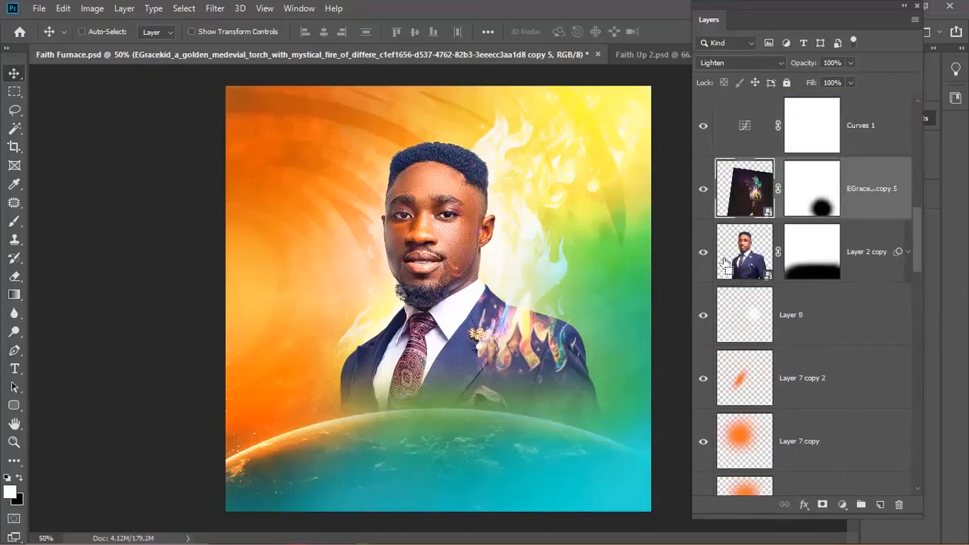
key(ctrl+t)
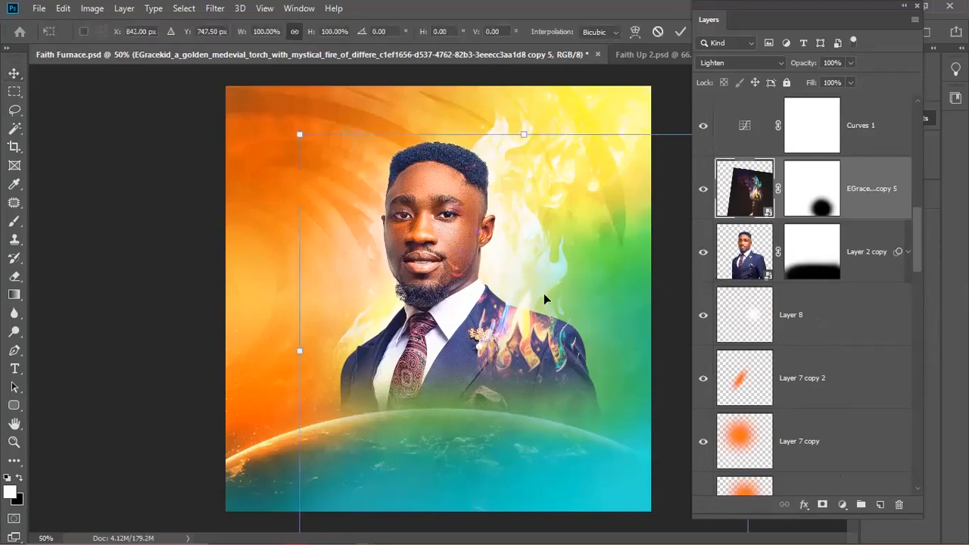
drag(541, 376, 587, 347)
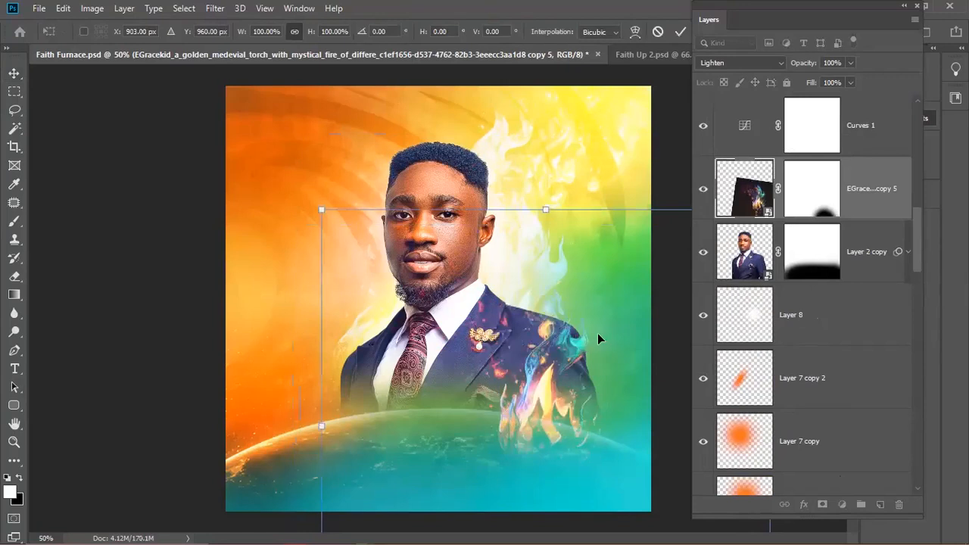
key(Return)
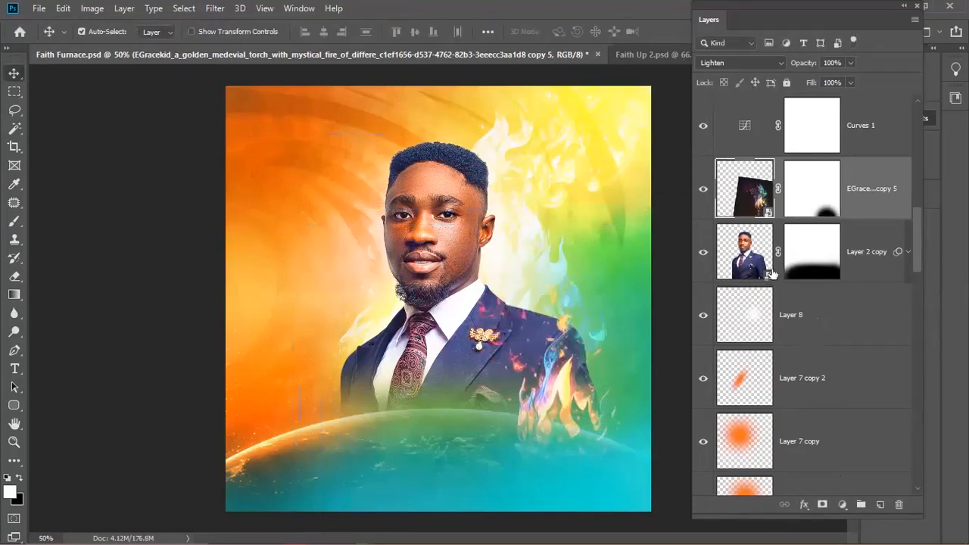
- Paint black on the fire layer's mask to hide the lower flames over the planet
click(802, 206)
key(b)
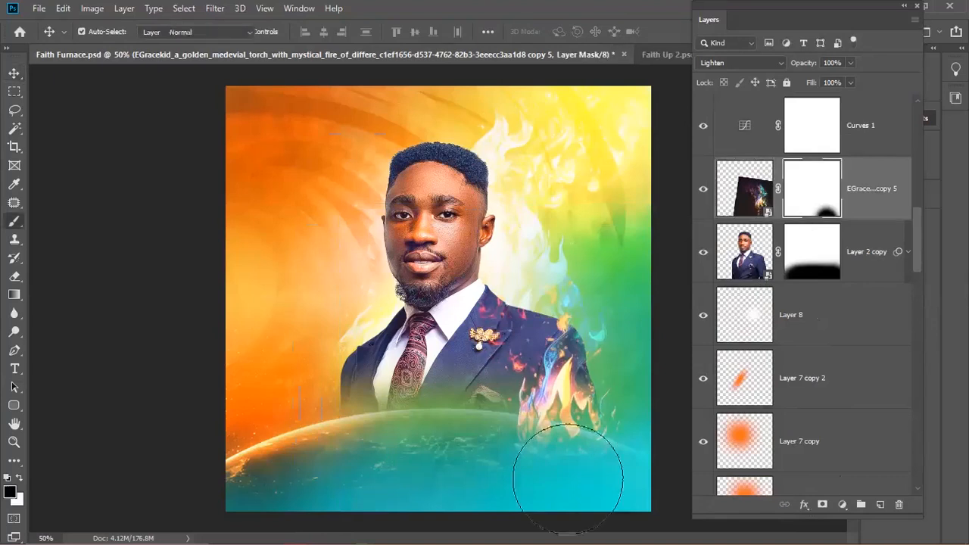
mouse_move(567, 466)
mouse_down()
mouse_move(585, 488)
mouse_move(511, 467)
mouse_move(609, 474)
mouse_move(568, 461)
mouse_up()
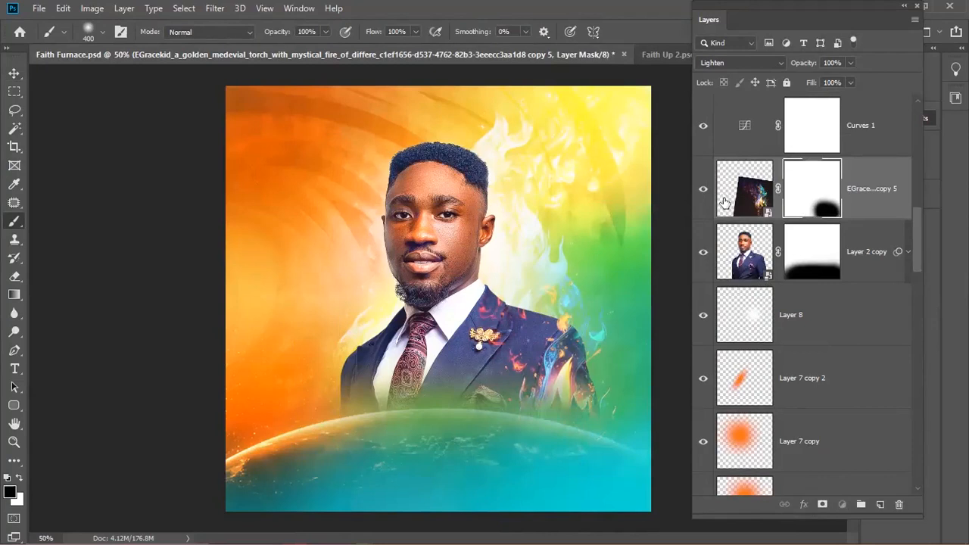
click(723, 209)
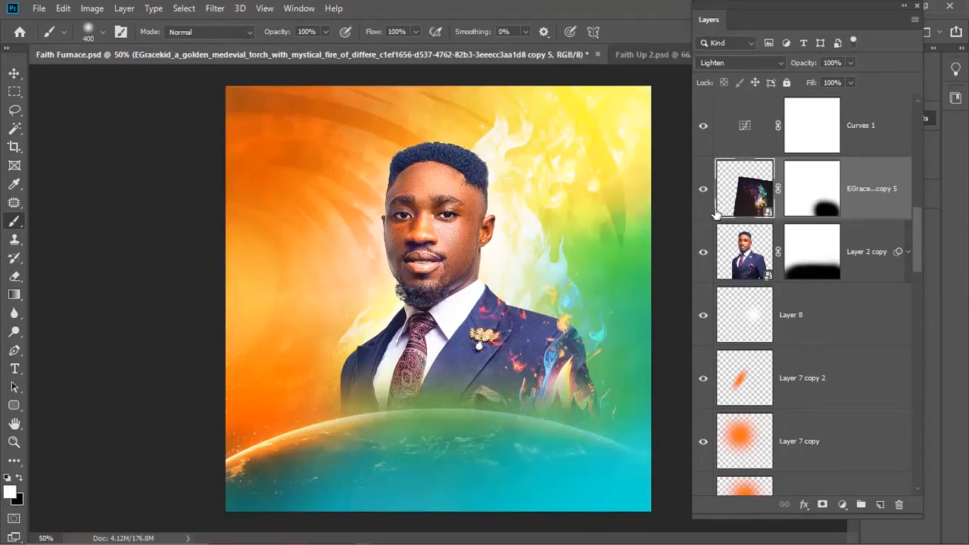
- Duplicate the fire layer and move the copy onto the man's left shoulder
key(ctrl+j)
key(ctrl+t)
drag(613, 324, 416, 313)
right_click(475, 331)
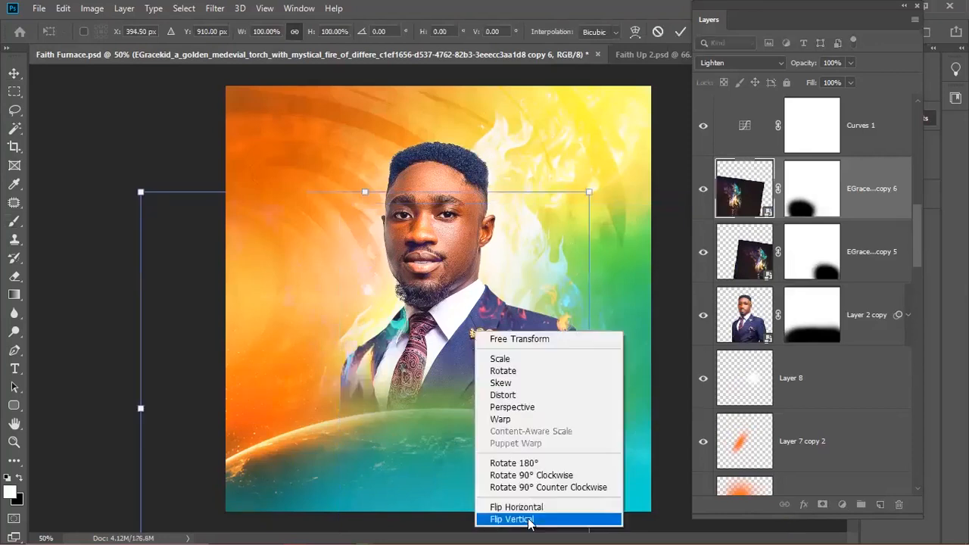
click(527, 505)
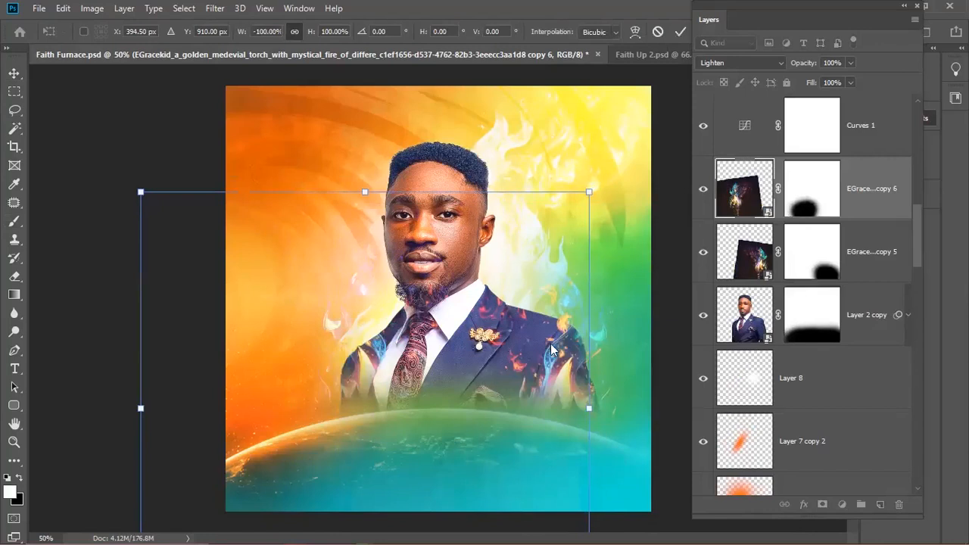
right_click(498, 165)
click(550, 342)
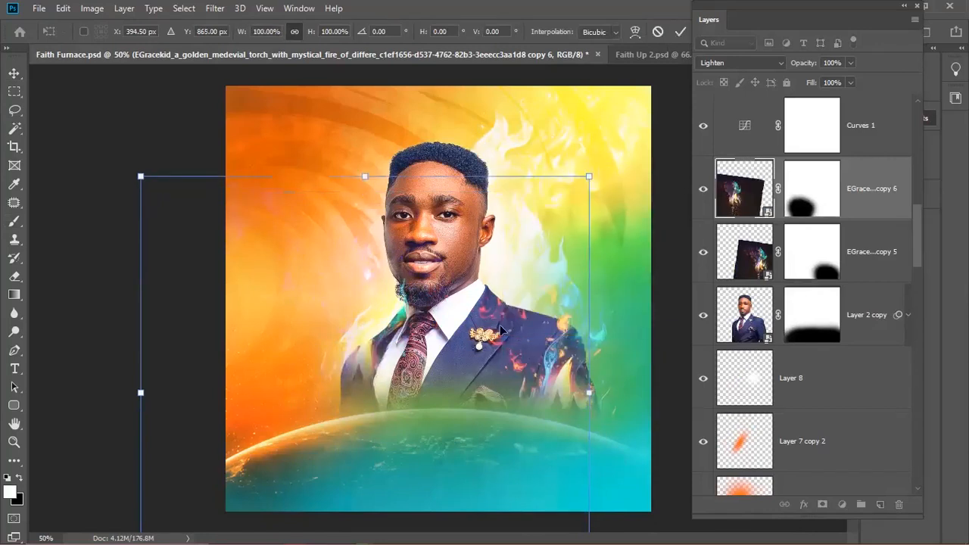
key(b)
- Mask the fire copies away from the lower face, the left side and the right edge
click(811, 189)
key(x)
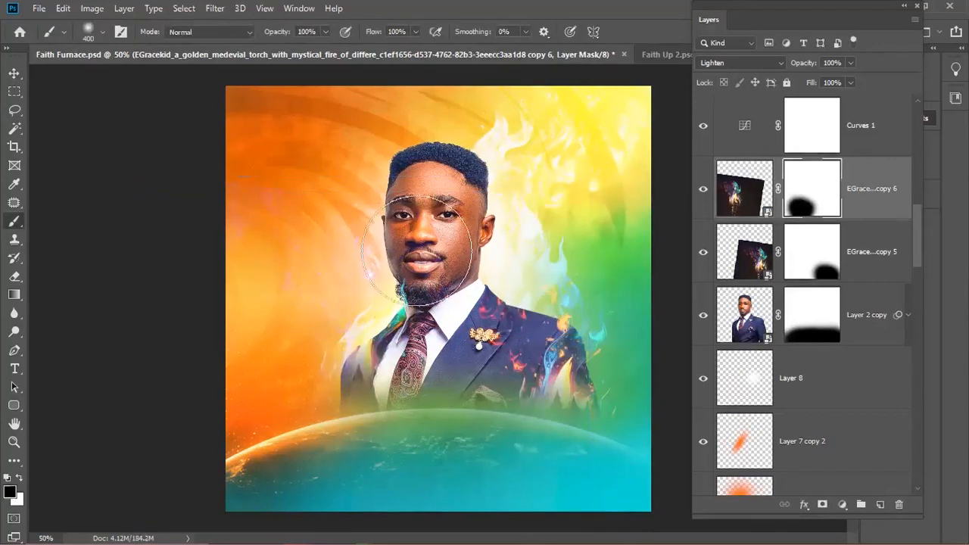
drag(419, 249, 424, 291)
mouse_move(240, 301)
mouse_down()
mouse_move(211, 293)
mouse_move(243, 130)
mouse_move(217, 368)
mouse_up()
click(821, 257)
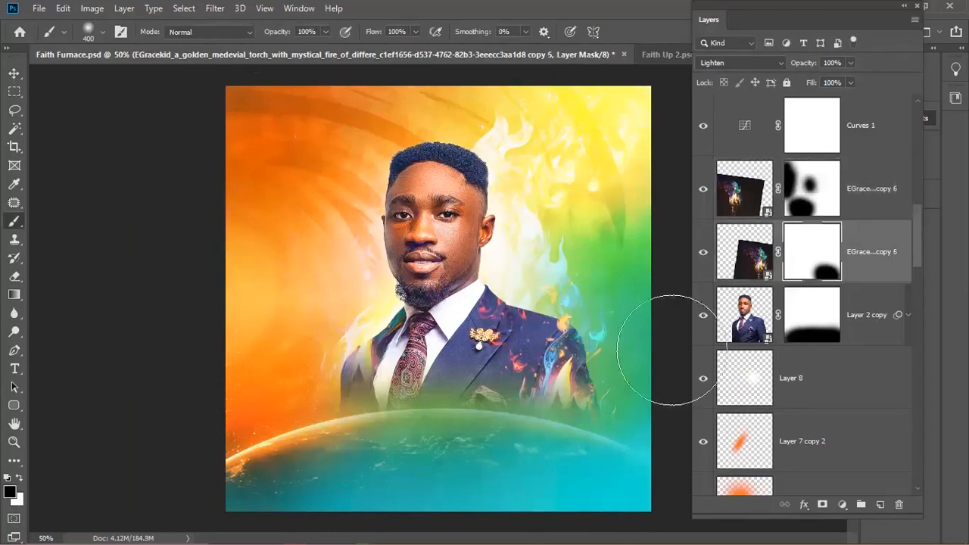
mouse_move(649, 292)
mouse_down()
mouse_move(660, 410)
mouse_move(612, 486)
mouse_up()
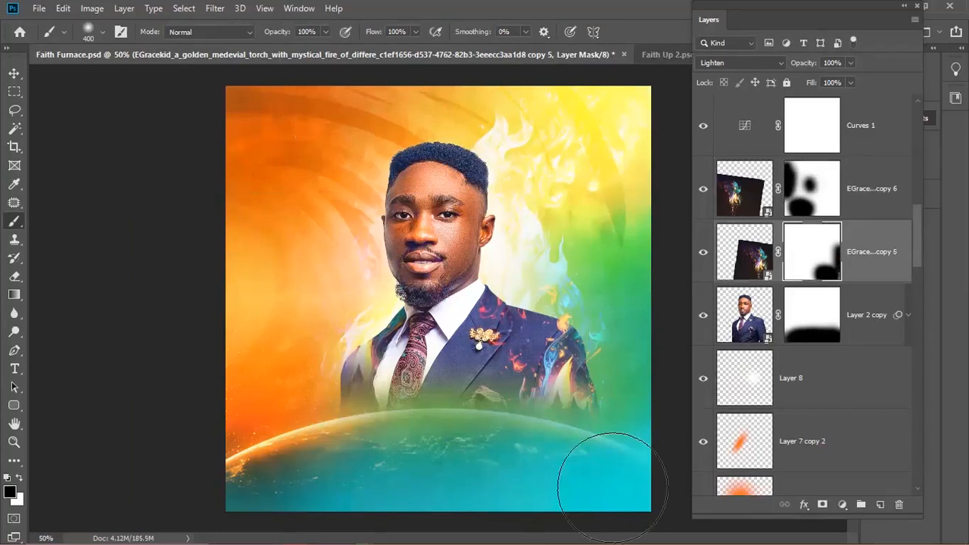
click(796, 326)
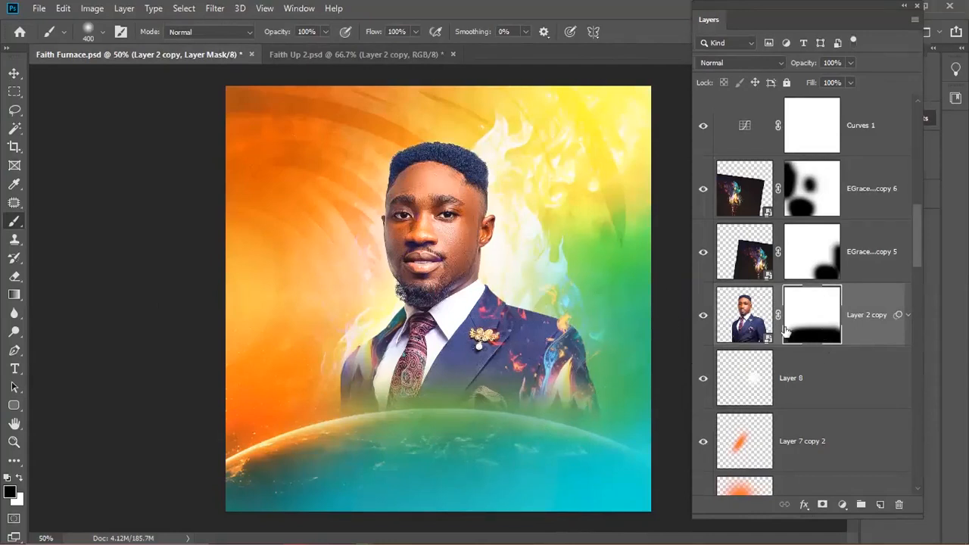
- Undo the trial suit fades around the brooch, then target Layer 2 copy's mask with black
click(475, 380)
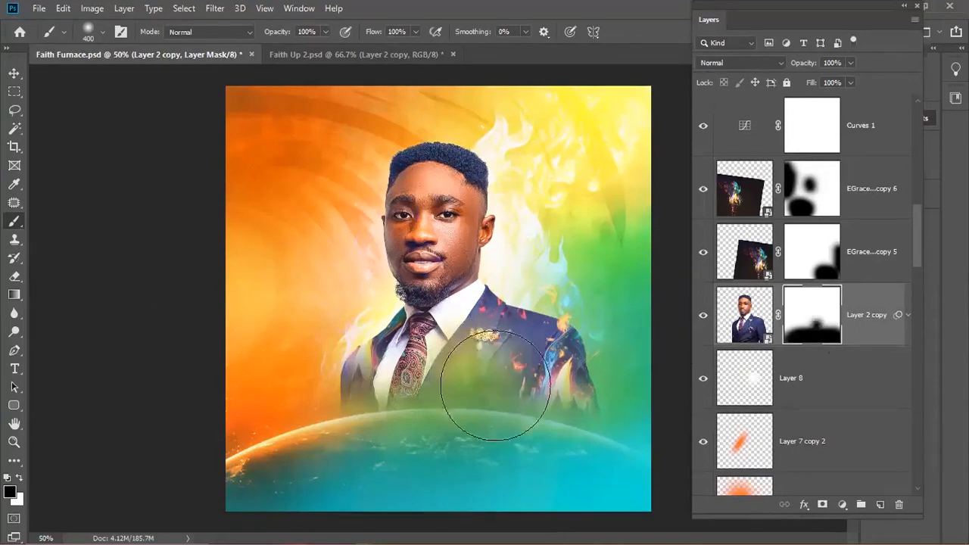
click(497, 378)
key(ctrl+z)
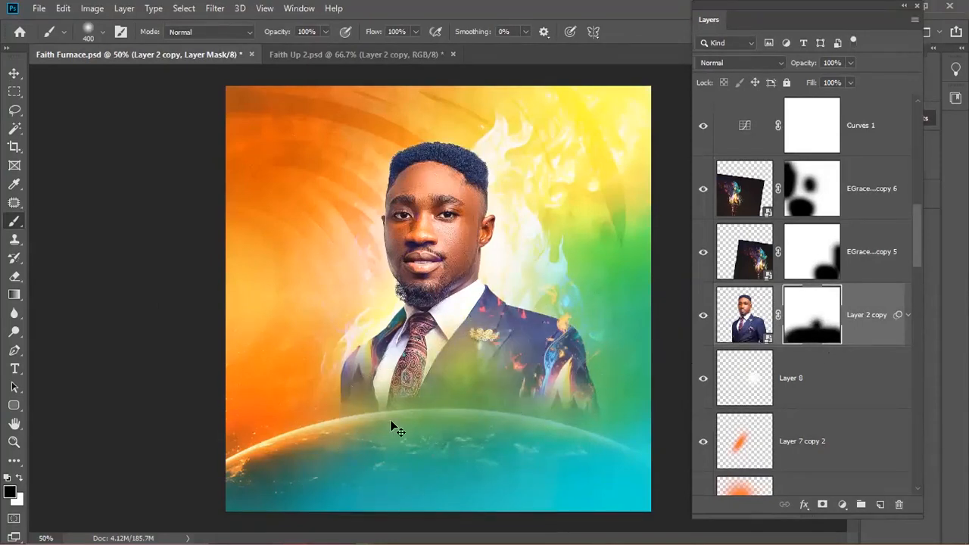
key(ctrl+z)
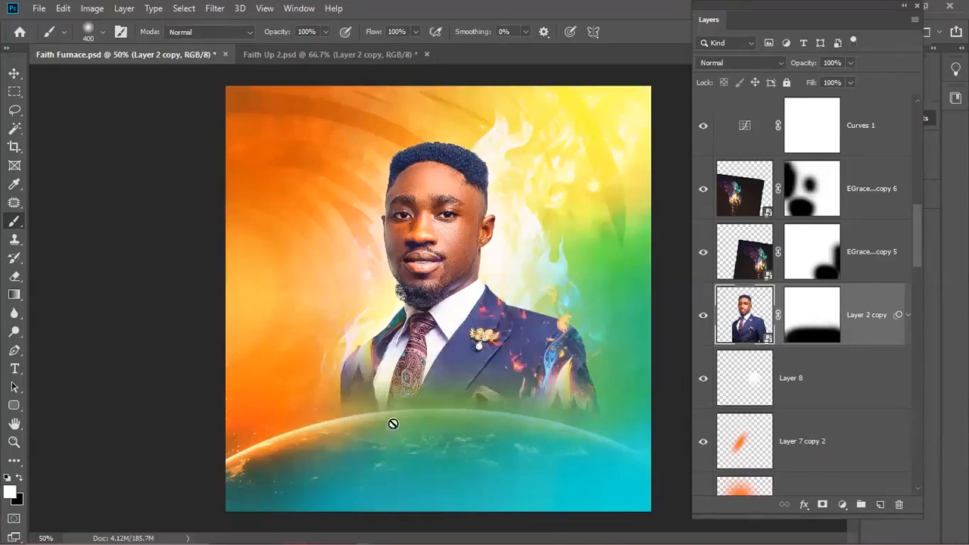
click(823, 315)
key(x)
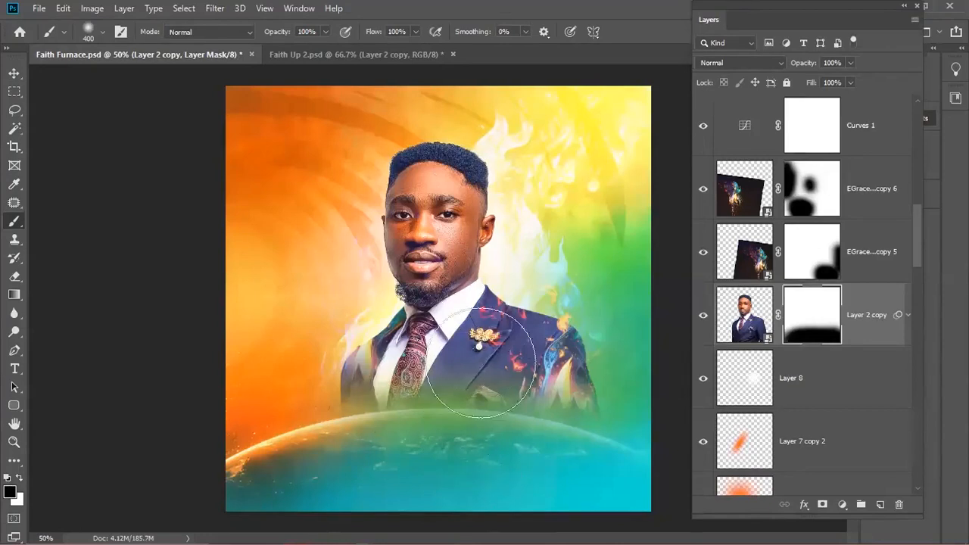
- Browse the brush presets in the Brush Preset Picker
click(102, 33)
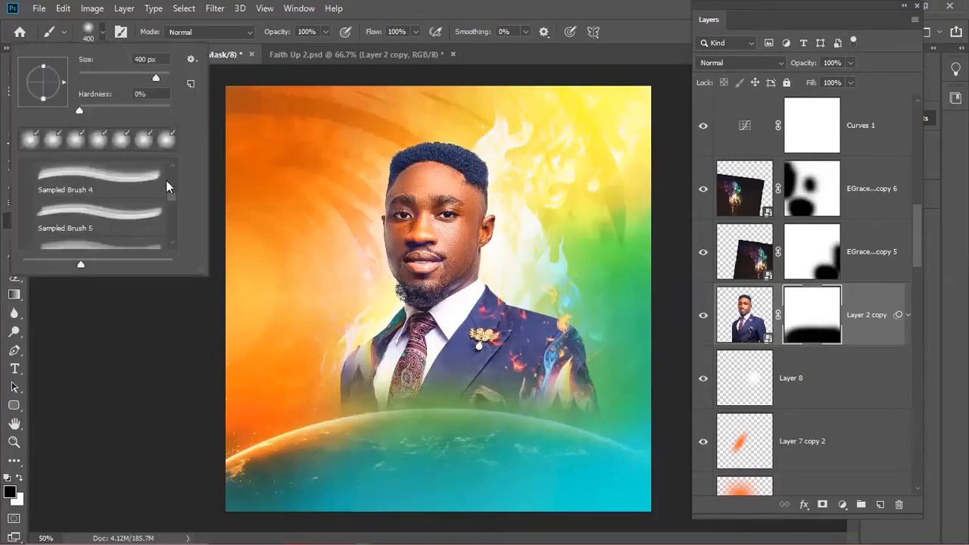
drag(169, 200, 171, 167)
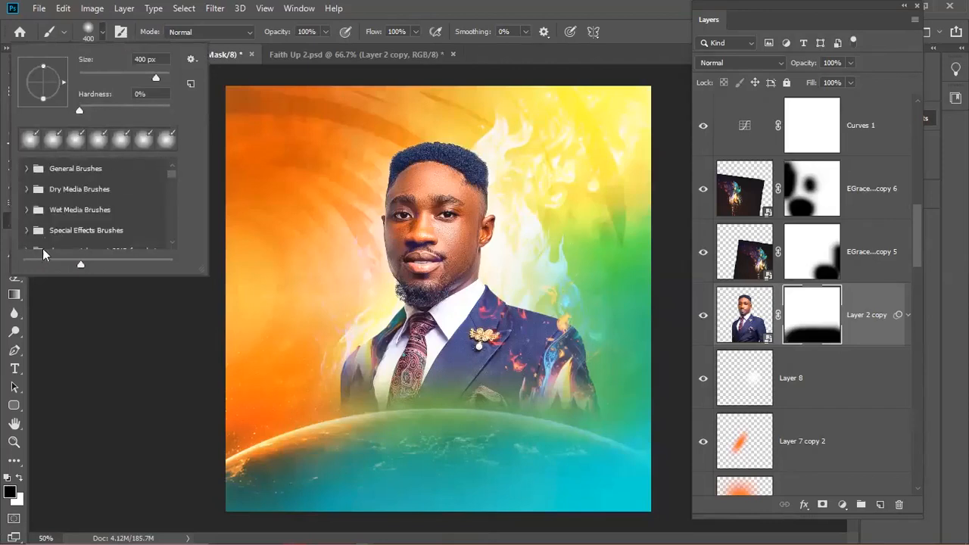
scroll(133, 236, down, 1)
scroll(98, 241, down, 2)
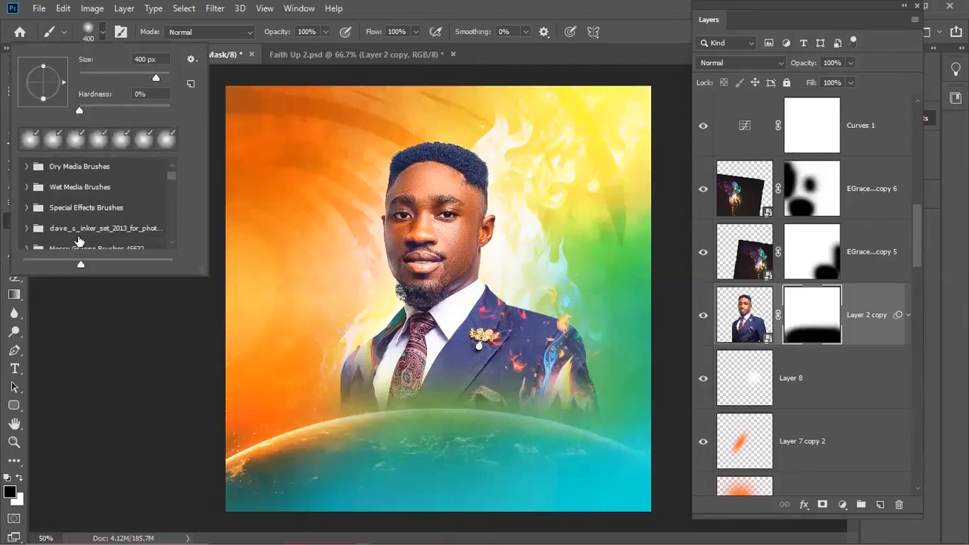
scroll(57, 244, down, 1)
scroll(68, 239, up, 1)
scroll(174, 235, down, 1)
- Expand smoke-brushes, try Sampled Brushes 4–8, and settle on Sampled Brush 4 at 2075 px
click(74, 227)
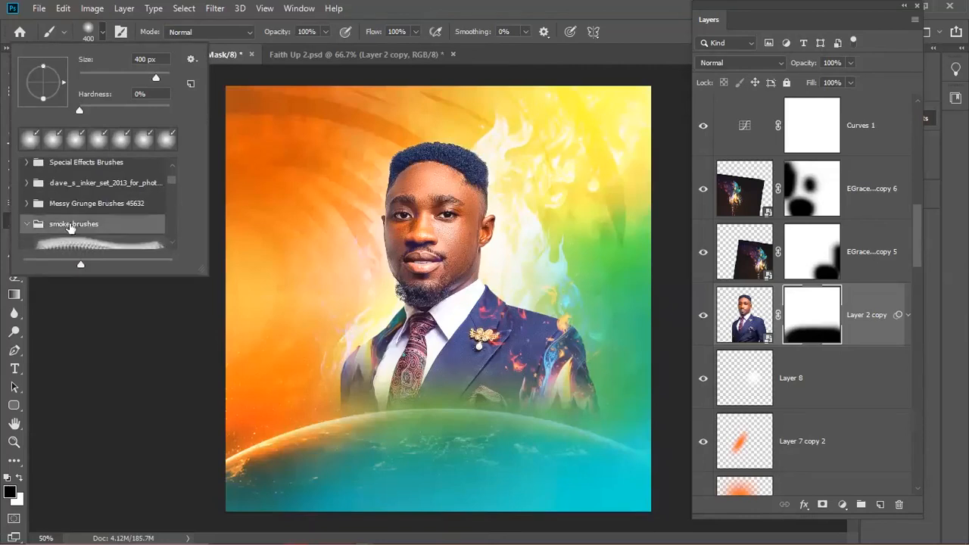
scroll(173, 245, down, 1)
scroll(173, 245, down, 1)
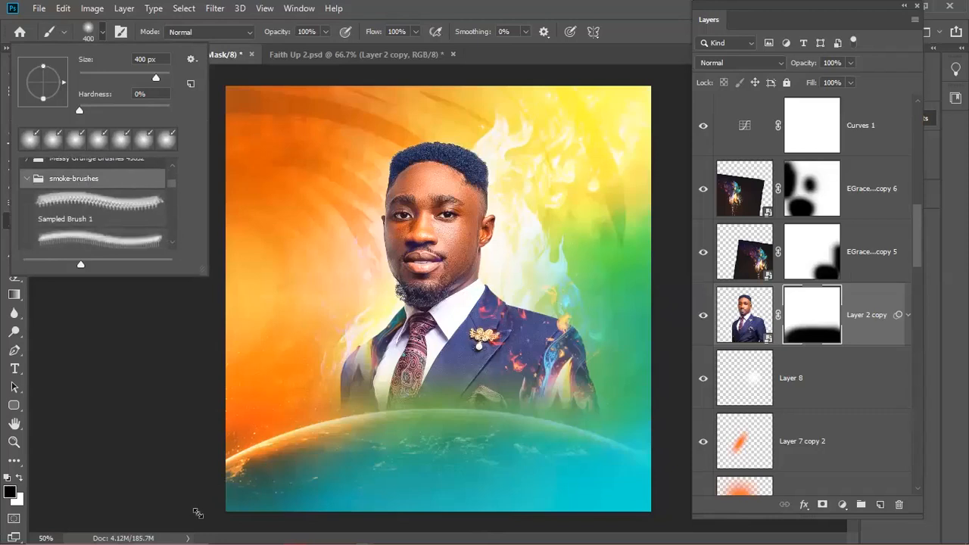
mouse_move(174, 312)
mouse_down()
mouse_move(180, 429)
mouse_move(180, 327)
mouse_up()
click(129, 282)
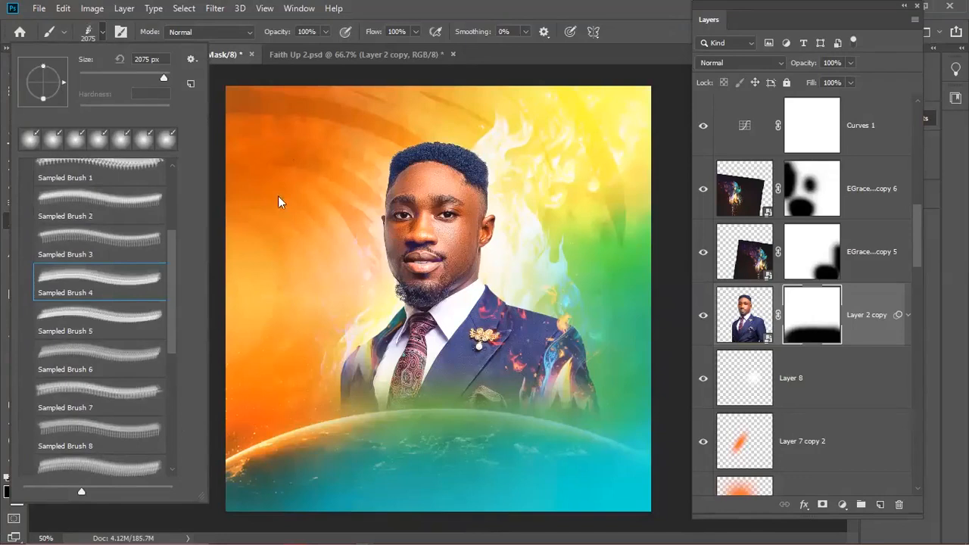
click(125, 323)
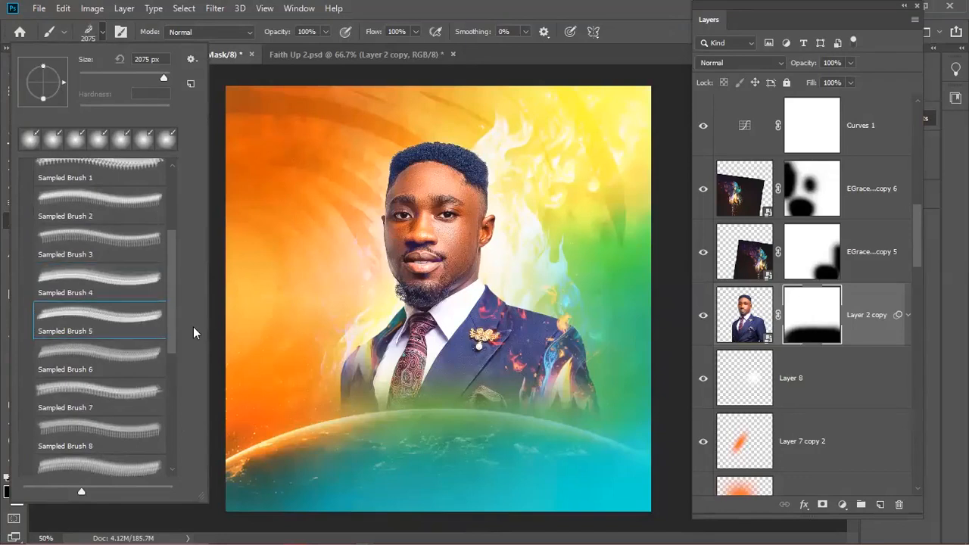
click(92, 396)
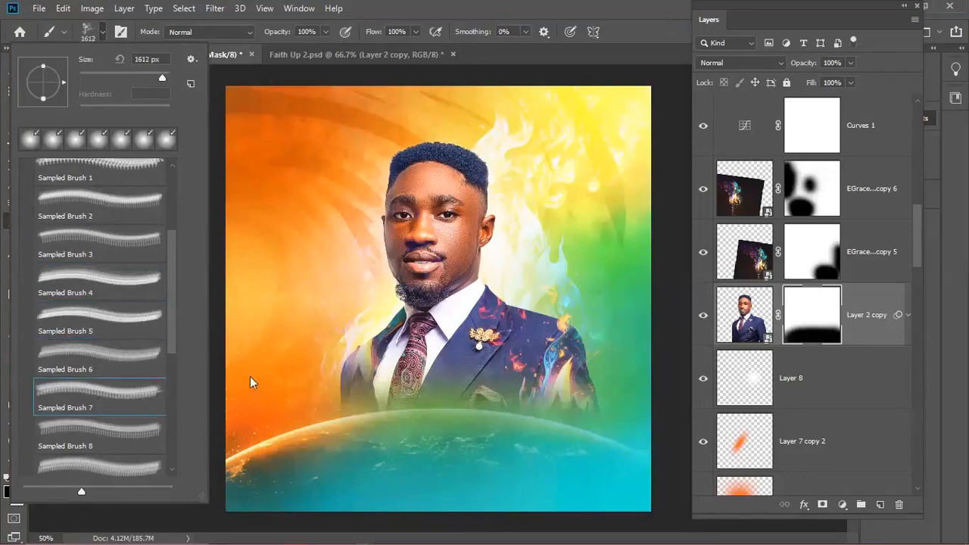
click(144, 431)
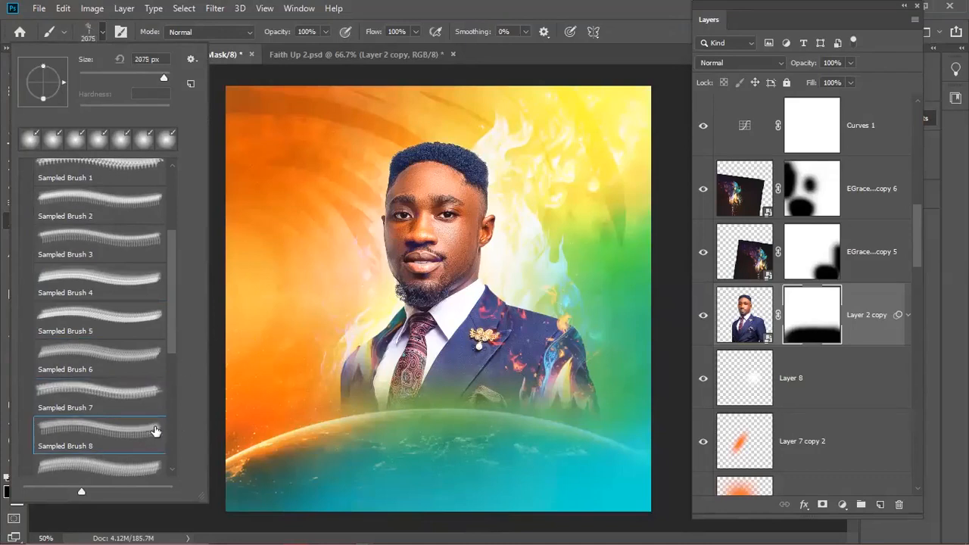
click(93, 274)
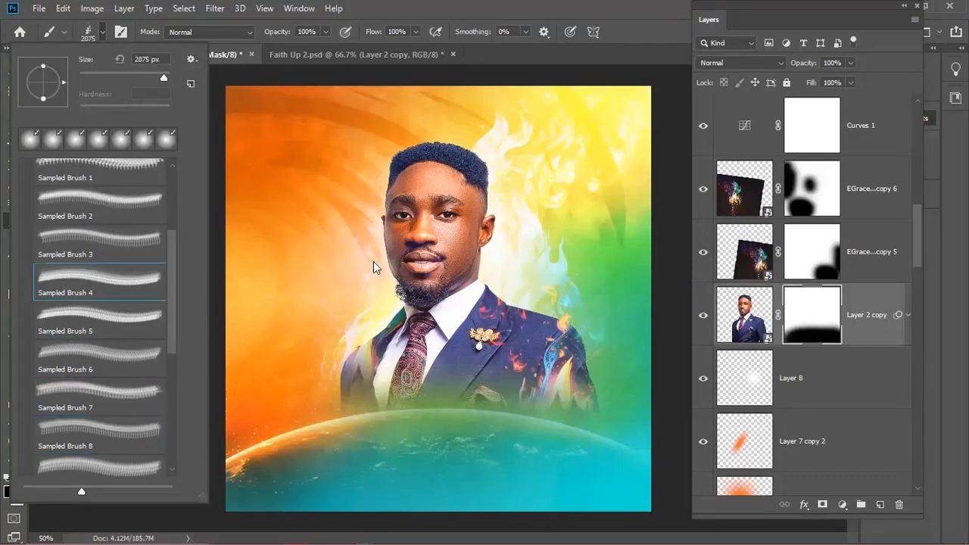
click(576, 3)
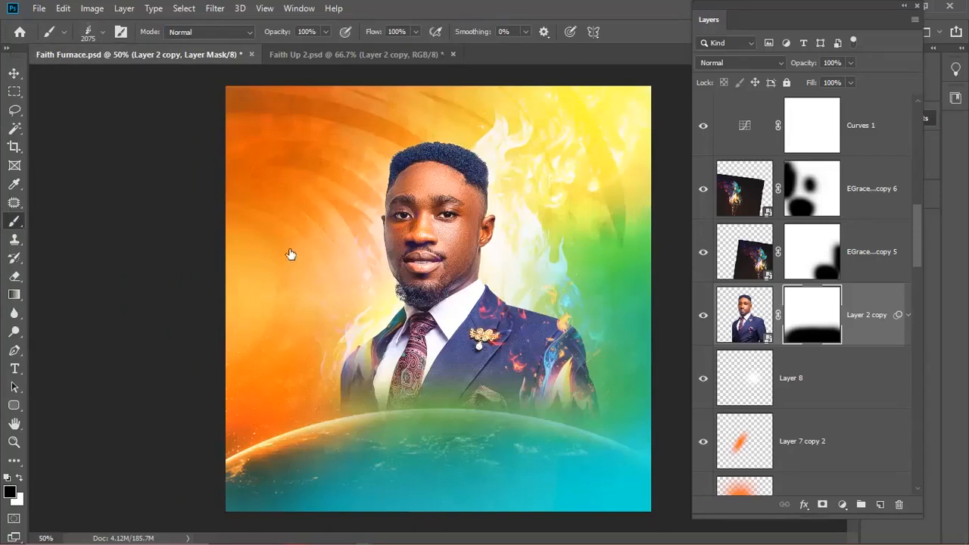
- Shrink the smoke brush and paint black over both suit shoulders on the mask
key(bracketleft)
key(bracketleft)
key(bracketleft)
key(bracketleft)
key(bracketleft)
key(bracketleft)
key(bracketleft)
key(bracketleft)
key(bracketleft)
key(bracketleft)
key(bracketleft)
key(bracketleft)
key(bracketleft)
key(bracketleft)
click(311, 389)
drag(340, 374, 409, 401)
mouse_move(325, 358)
mouse_down()
mouse_move(349, 349)
mouse_move(374, 376)
mouse_up()
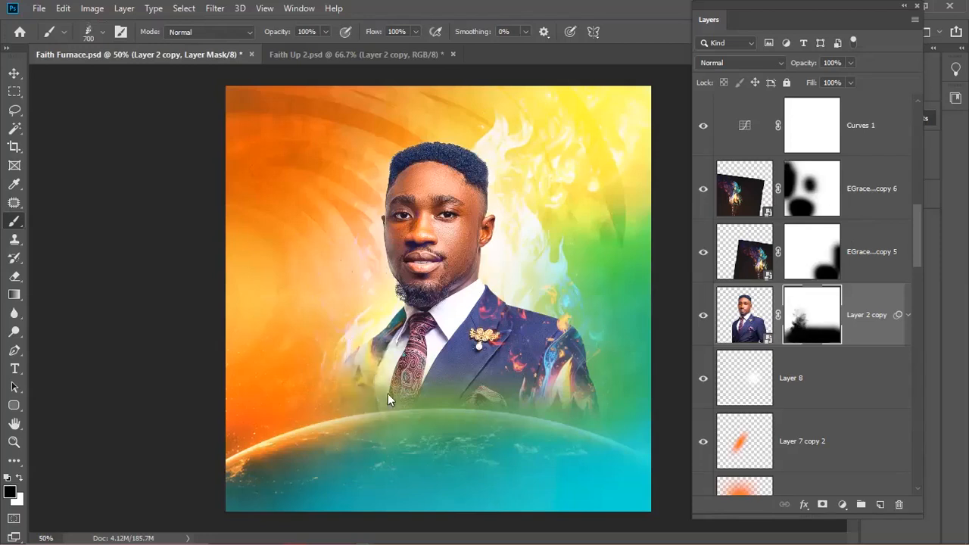
mouse_move(566, 342)
mouse_down()
mouse_move(534, 388)
mouse_move(494, 390)
mouse_move(499, 367)
mouse_move(490, 396)
mouse_up()
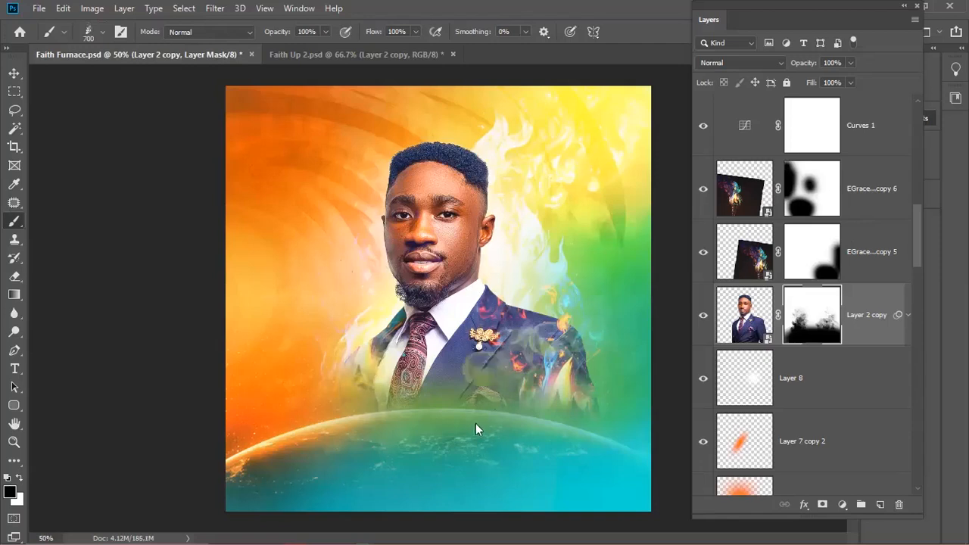
mouse_move(591, 305)
mouse_down()
mouse_move(588, 323)
mouse_move(594, 309)
mouse_up()
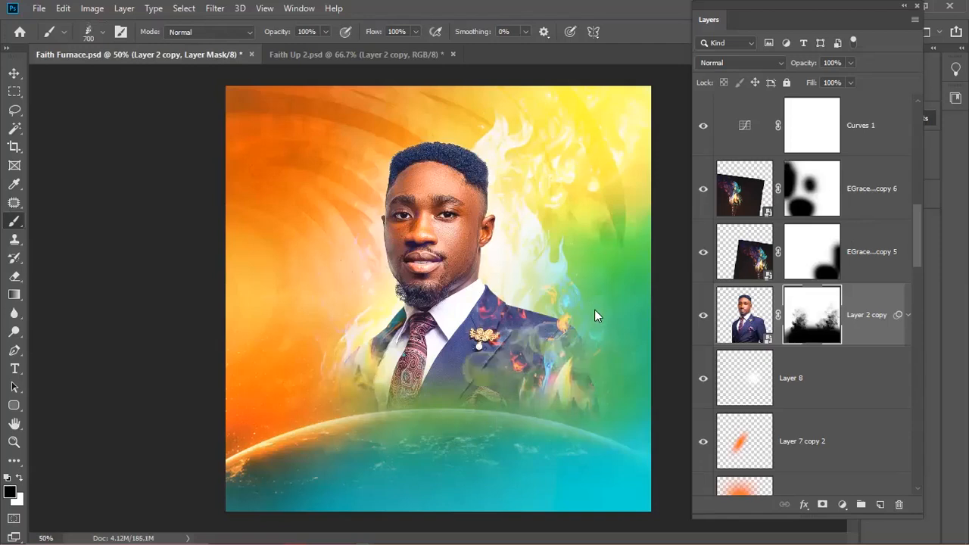
- Dab more smoke over the right shoulder and collar, then undo the stray dabs
right_click(503, 343)
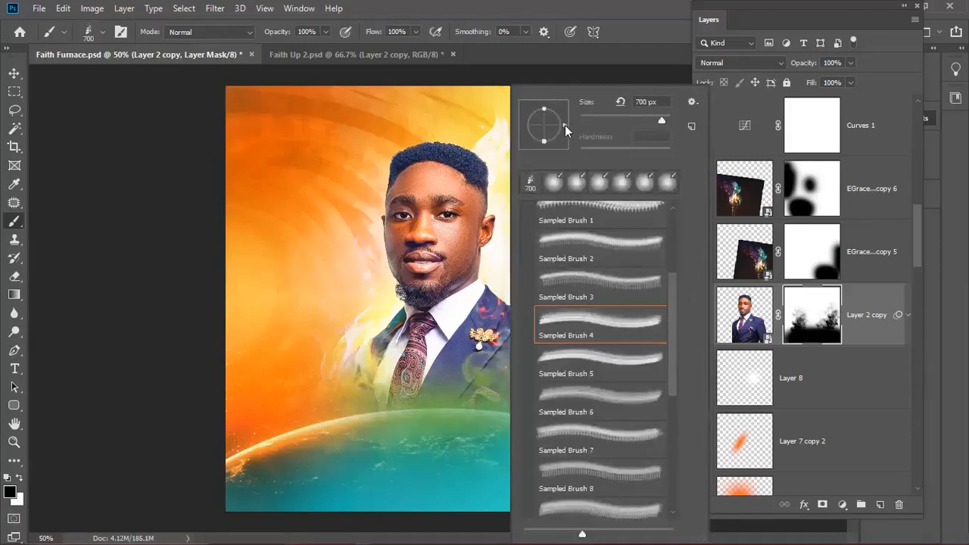
click(599, 5)
click(570, 343)
click(570, 304)
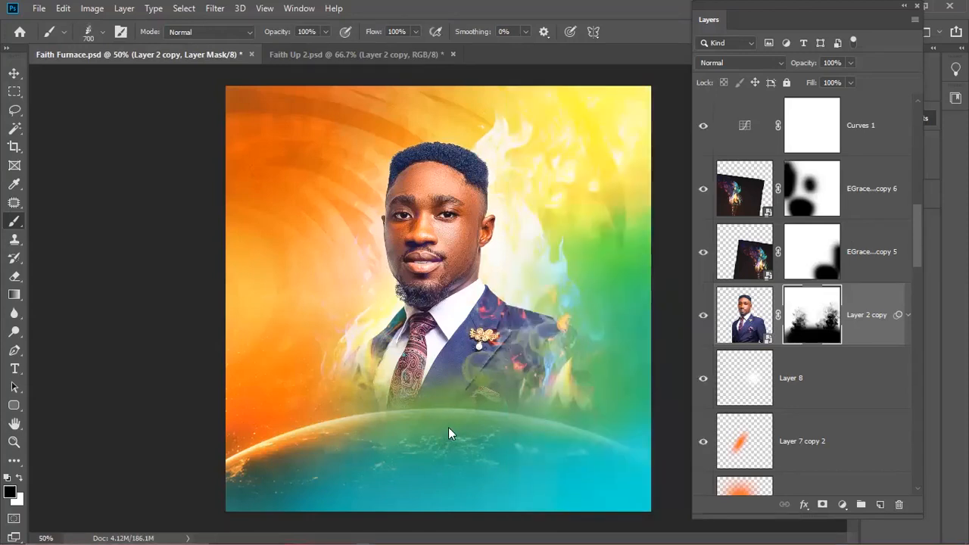
click(468, 400)
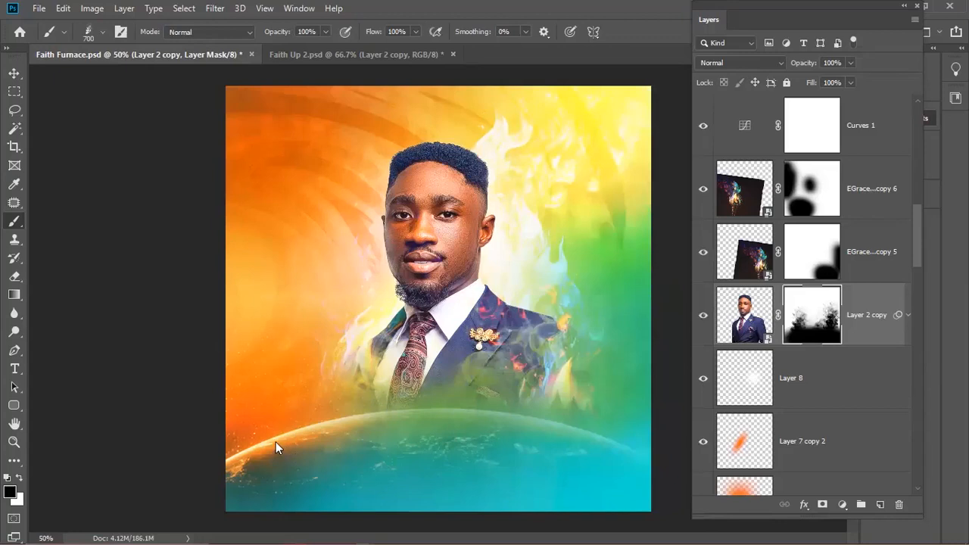
key(ctrl+z)
key(ctrl+z)
key(ctrl+z)
key(ctrl+z)
key(ctrl+z)
key(ctrl+z)
key(ctrl+z)
key(ctrl+z)
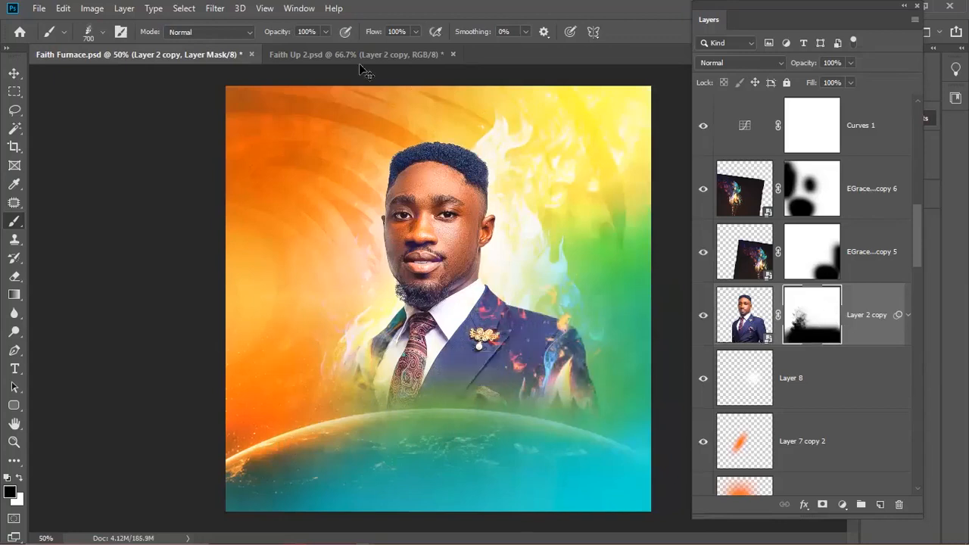
- Lower brush opacity, repaint the right shoulder and lapel softly, then select the torch layer
drag(283, 31, 227, 37)
mouse_move(502, 373)
mouse_down()
mouse_move(489, 364)
mouse_move(571, 367)
mouse_up()
mouse_move(575, 303)
mouse_down()
mouse_move(571, 274)
mouse_move(508, 391)
mouse_up()
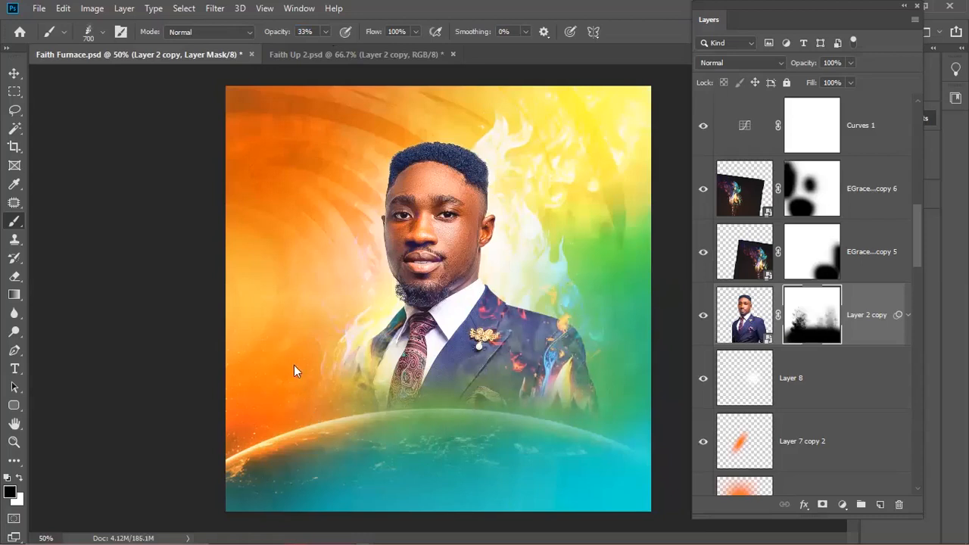
click(448, 389)
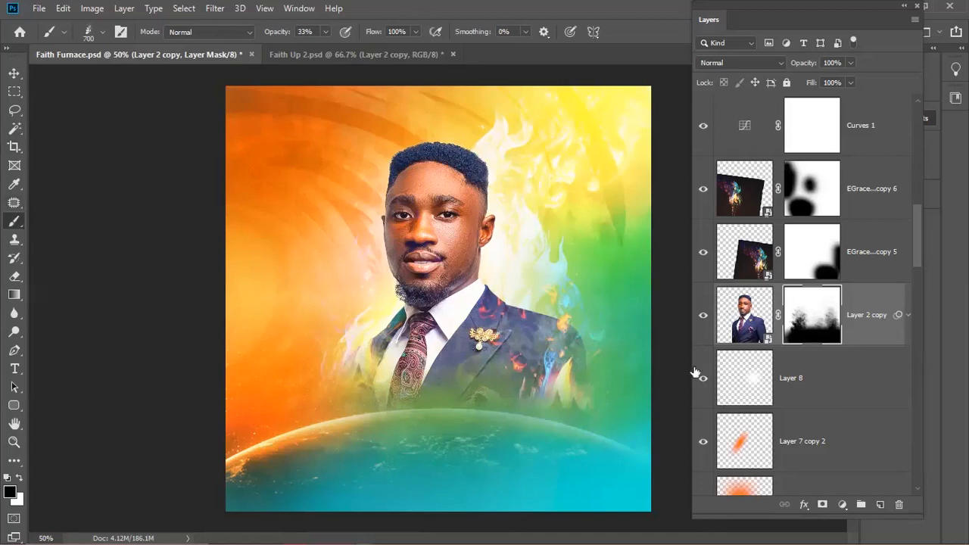
click(807, 261)
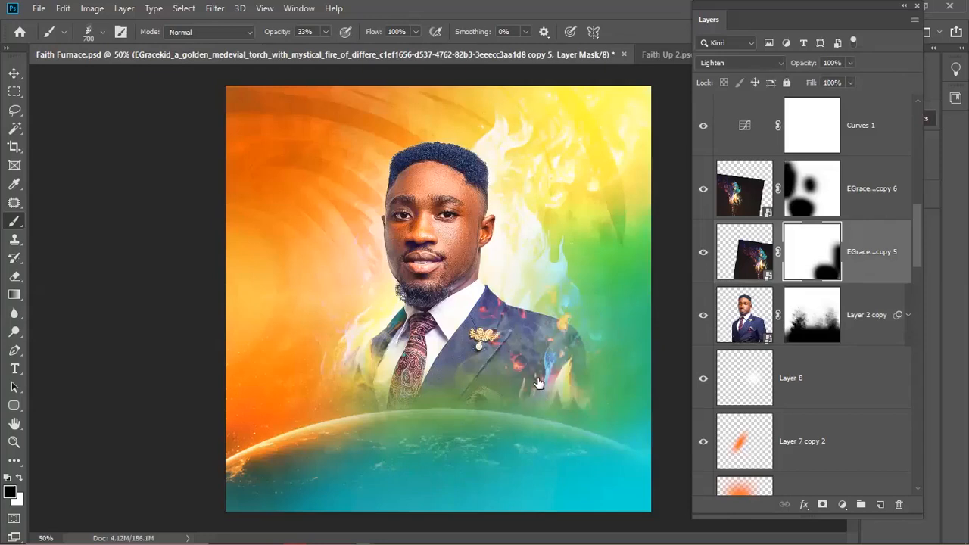
- Swap between Move and Brush tools and toggle the torch fire layer off and on to compare
key(v)
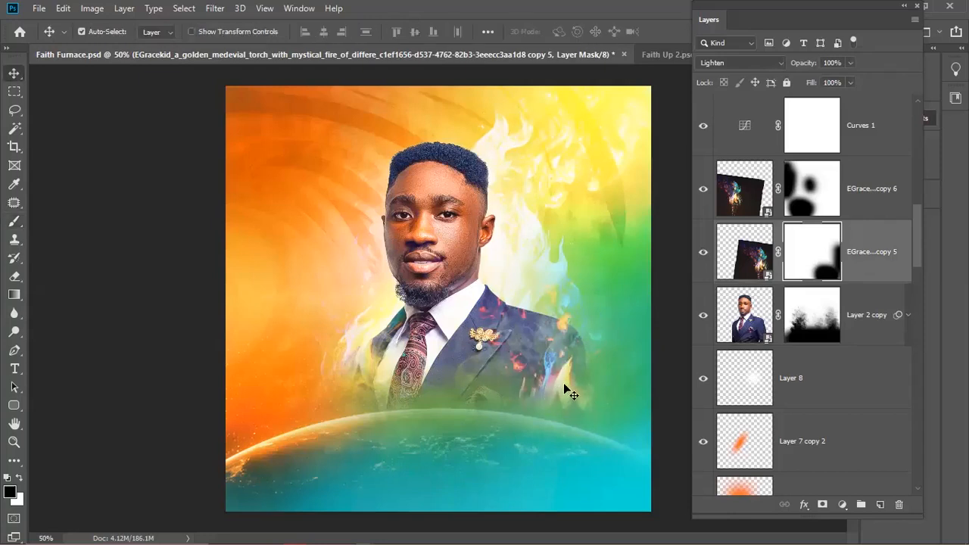
key(b)
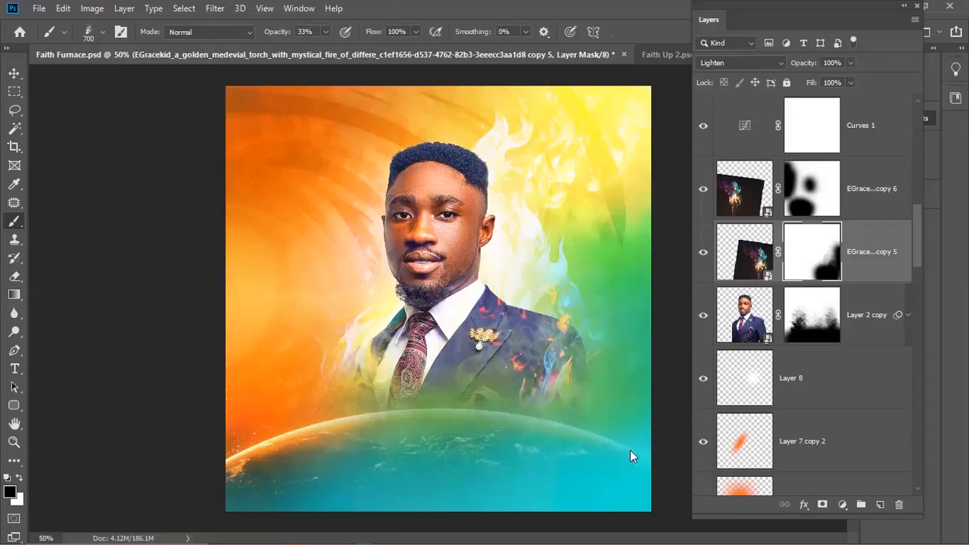
click(15, 73)
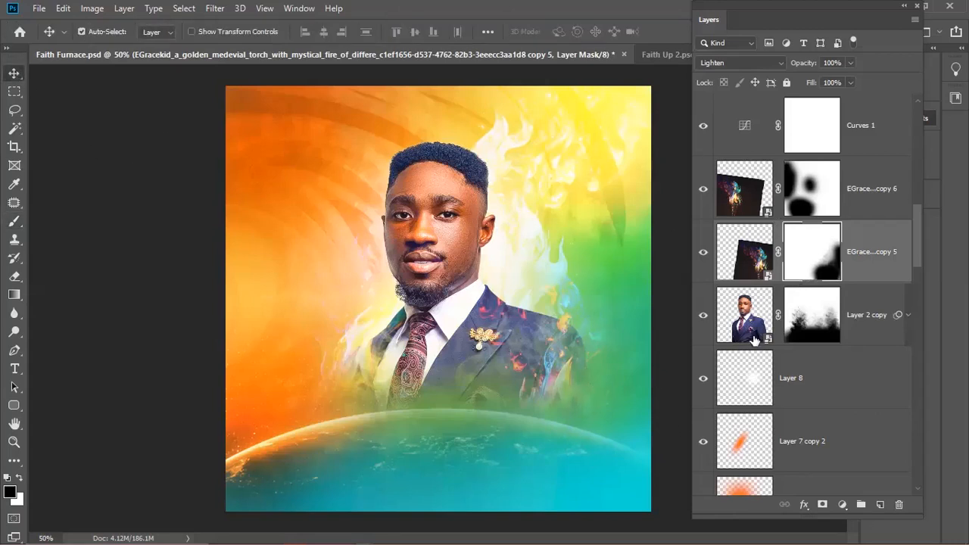
click(702, 256)
click(702, 256)
- Switch the brush tip to General Brushes > Soft Round
key(b)
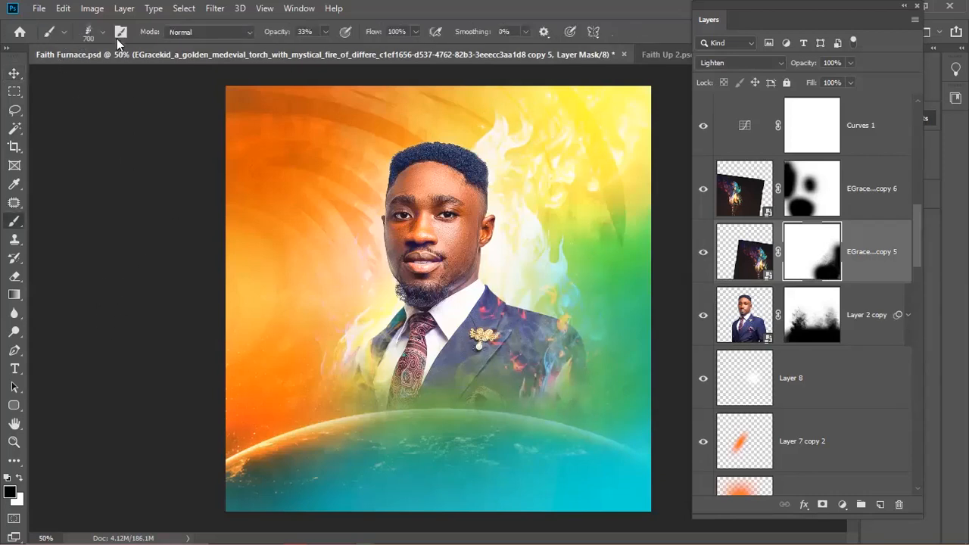
click(103, 32)
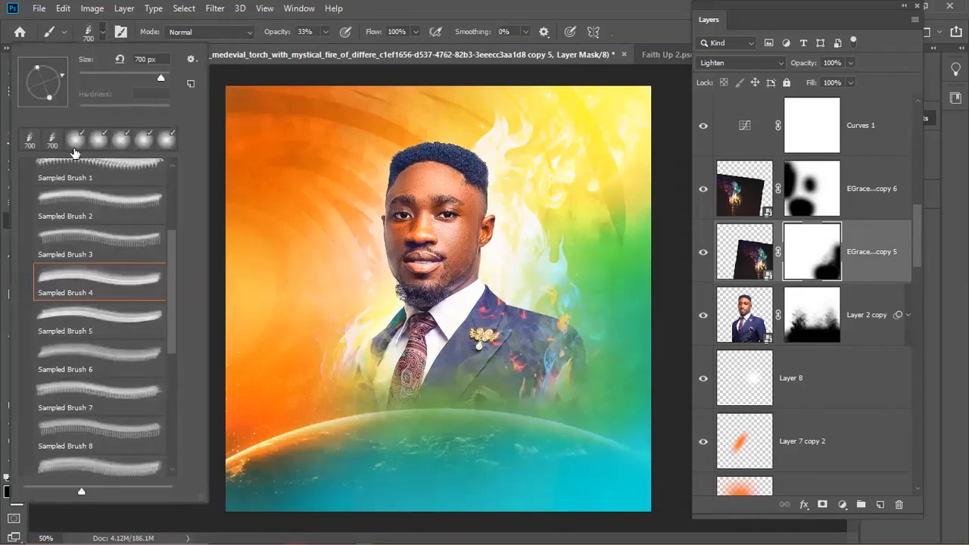
scroll(99, 265, up, 5)
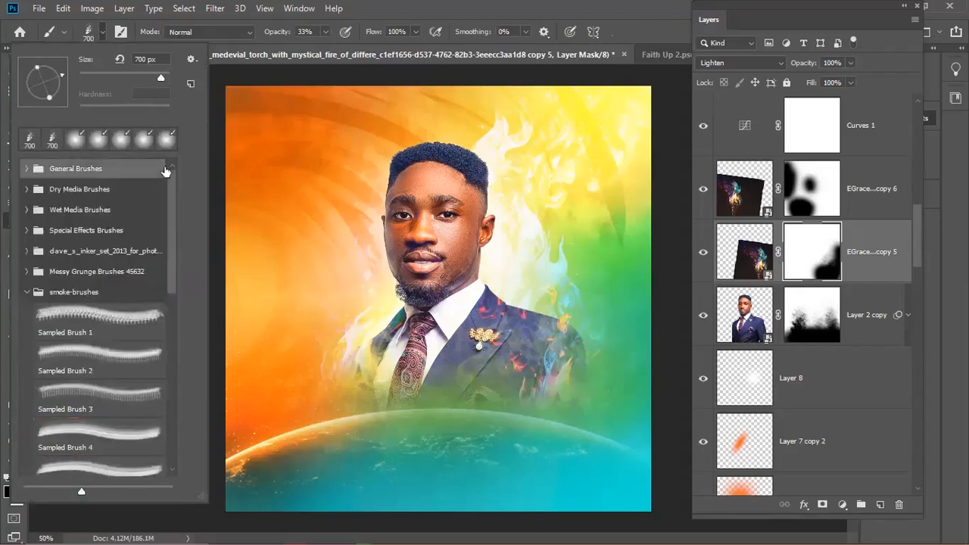
click(26, 292)
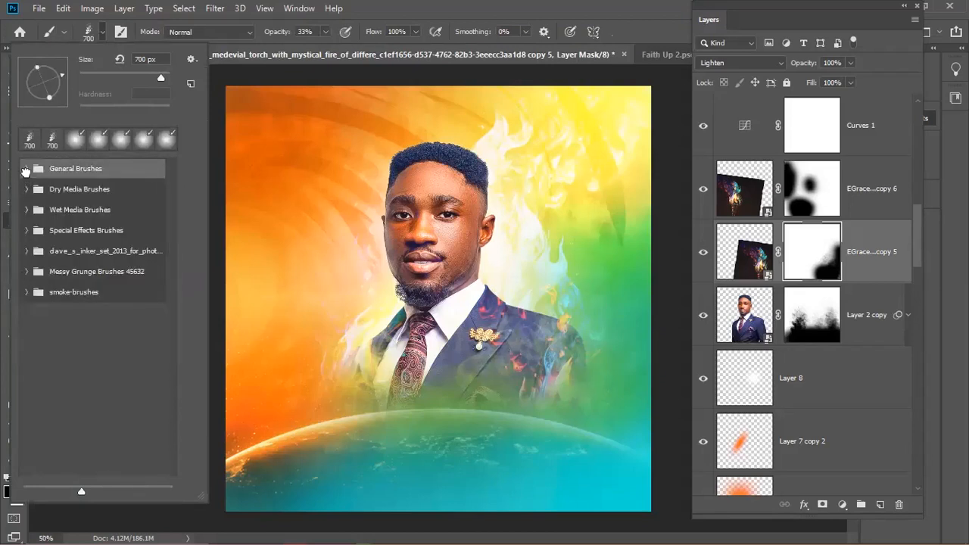
click(28, 171)
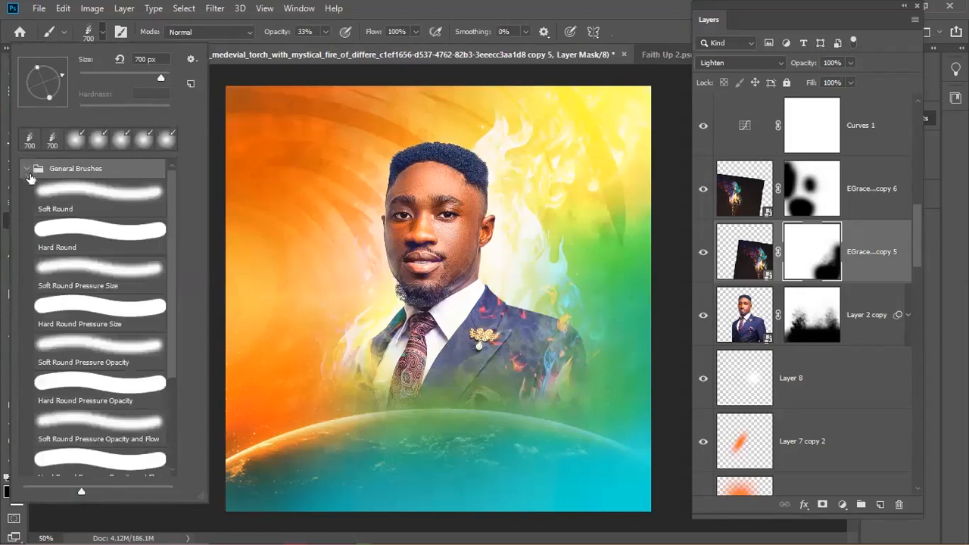
click(83, 192)
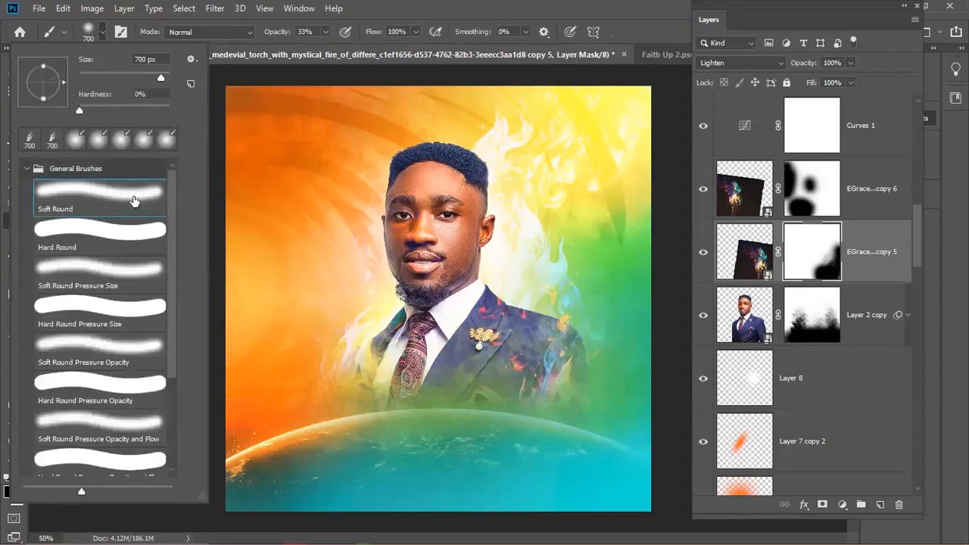
- Paint the fire away from the suit shoulder on the torch mask, then return to Layer 2 copy
key(bracketleft)
key(bracketleft)
key(bracketleft)
key(bracketleft)
key(bracketleft)
key(bracketleft)
key(bracketleft)
key(bracketleft)
mouse_move(495, 305)
mouse_down()
mouse_move(486, 329)
mouse_move(491, 295)
mouse_move(470, 348)
mouse_move(486, 305)
mouse_move(498, 310)
mouse_move(480, 352)
mouse_move(496, 326)
mouse_up()
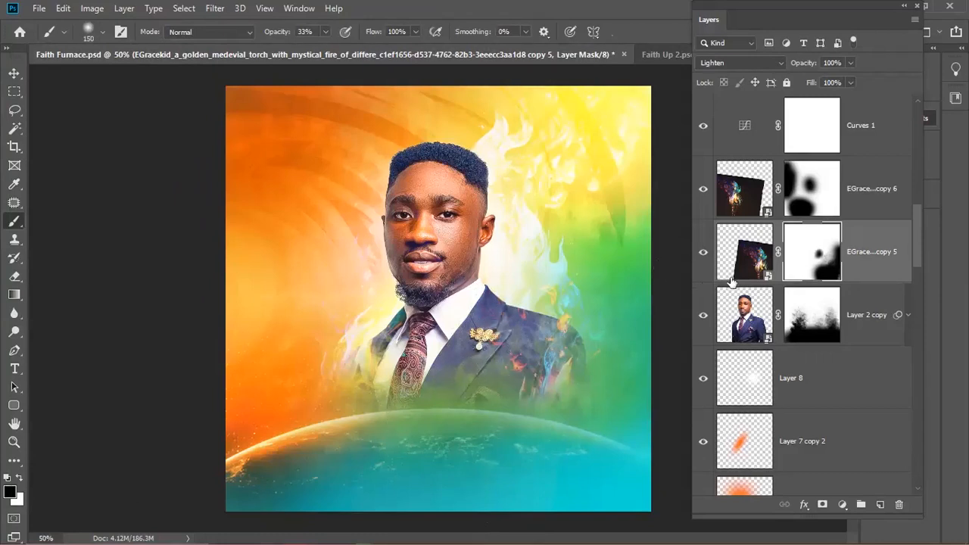
click(748, 326)
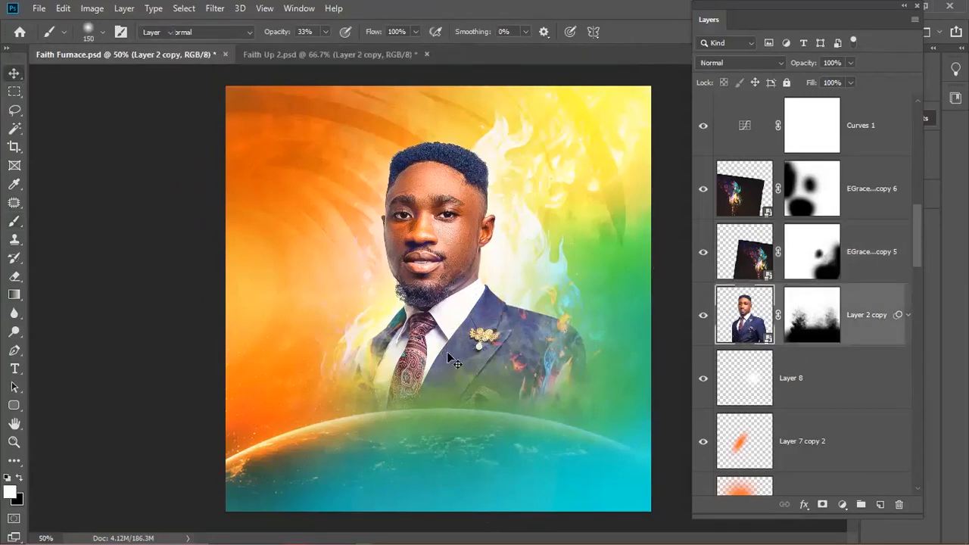
key(v)
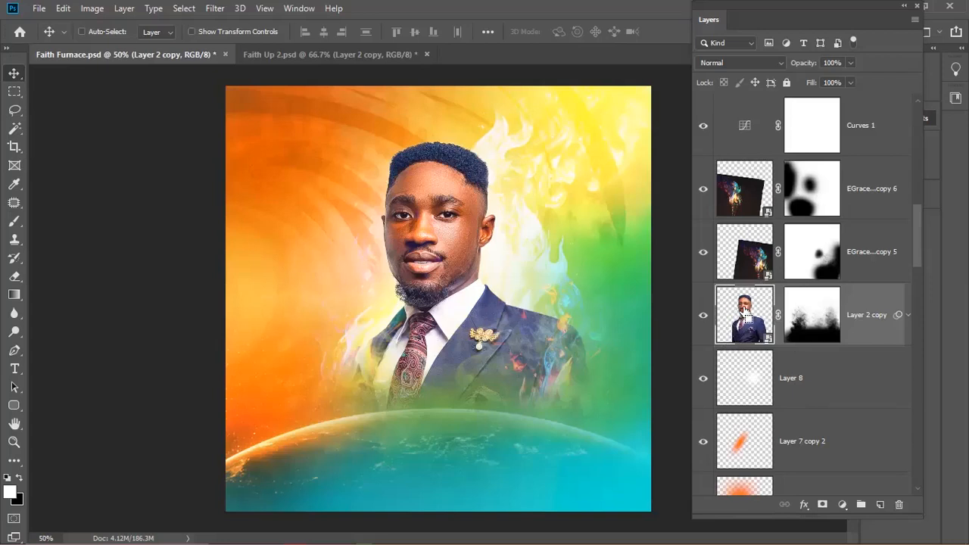
- Load the man's outline from Layer 2 copy as a selection and add an empty Layer 9 above it
ctrl+click(745, 311)
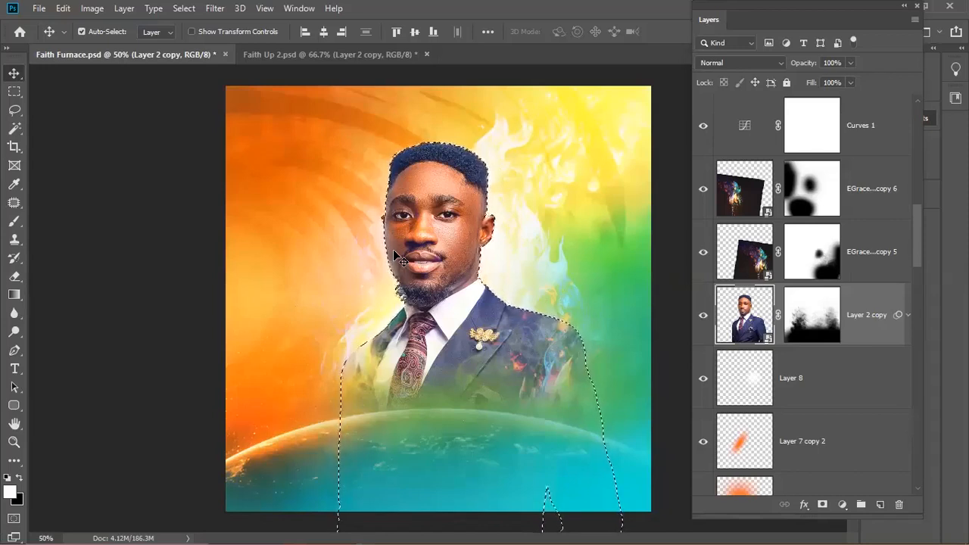
click(880, 504)
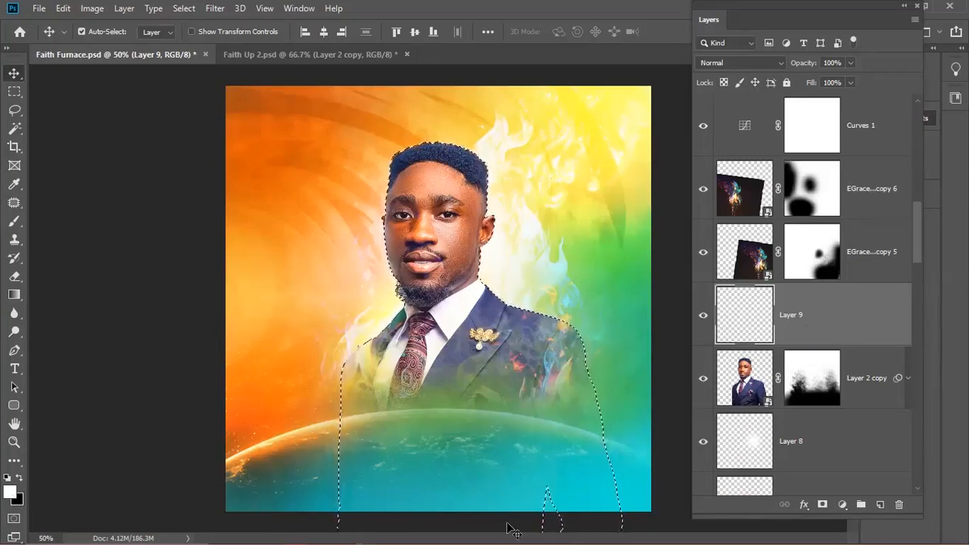
- Fill the man's selection with white on Layer 9 and contract the selection by 2 pixels
key(alt+BackSpace)
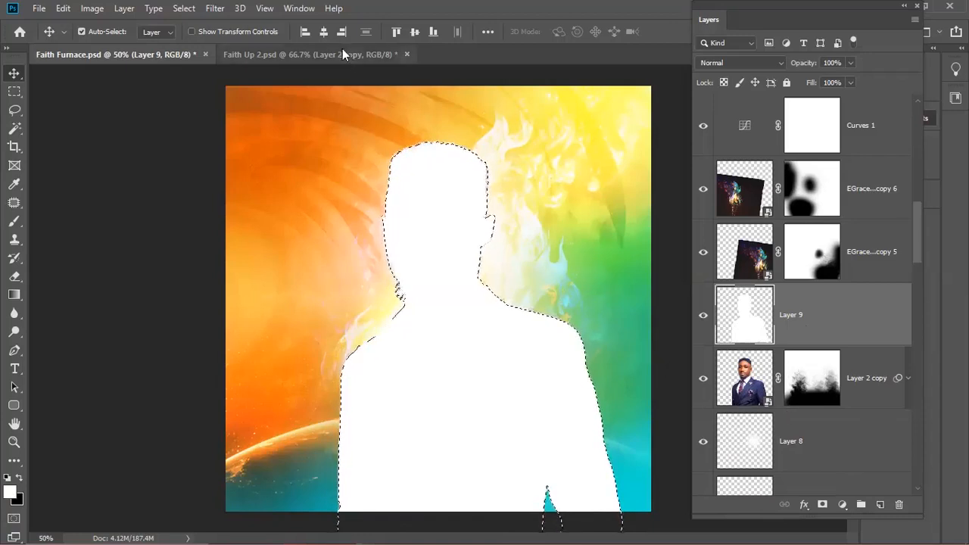
click(185, 8)
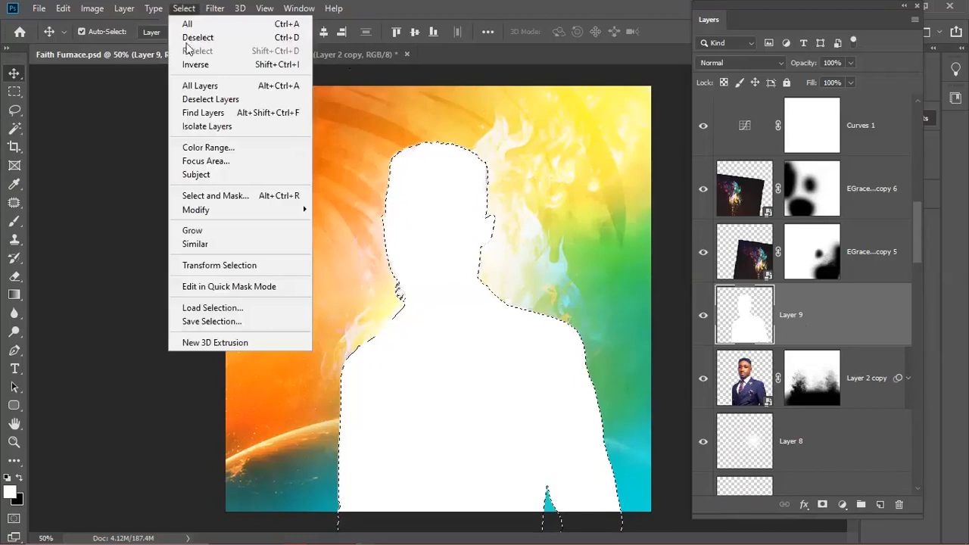
mouse_move(227, 210)
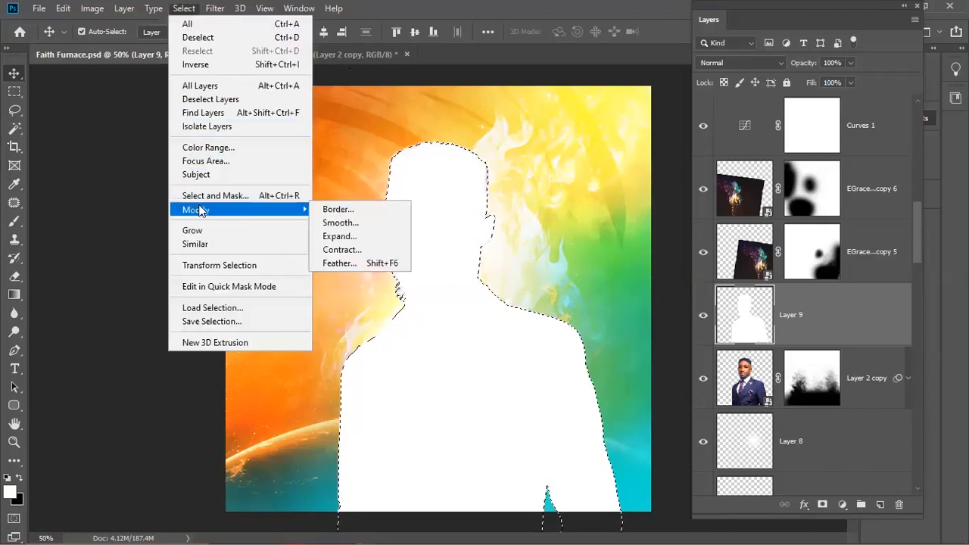
click(333, 251)
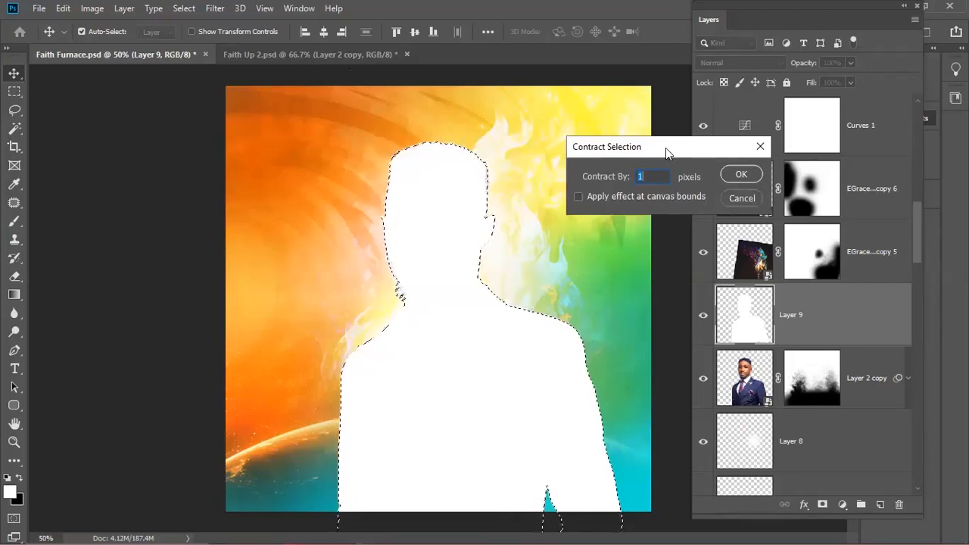
click(189, 13)
click(587, 222)
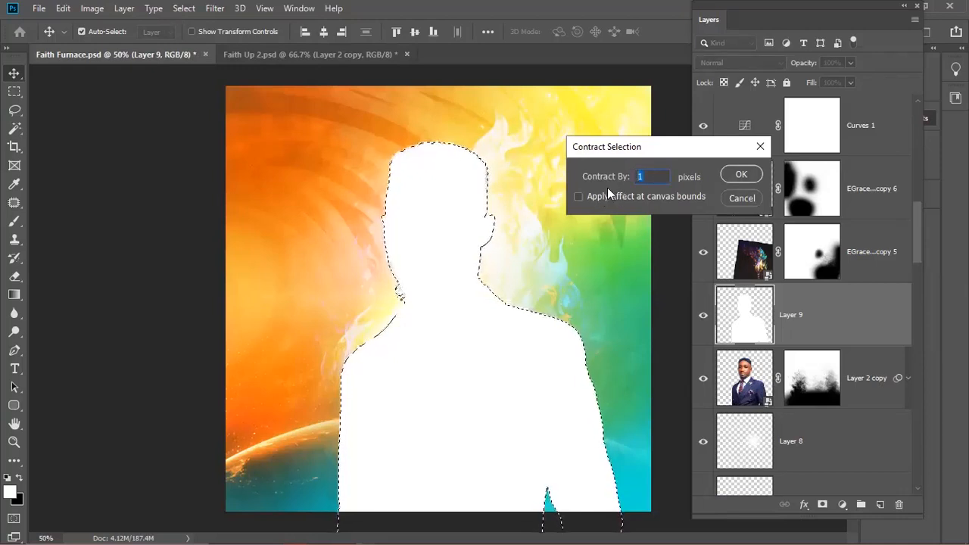
key(BackSpace)
text(2)
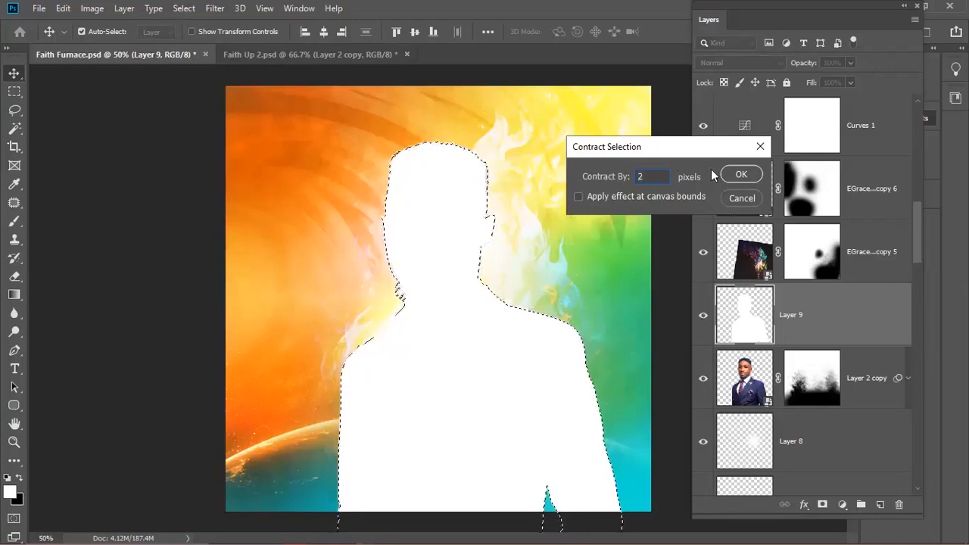
click(739, 176)
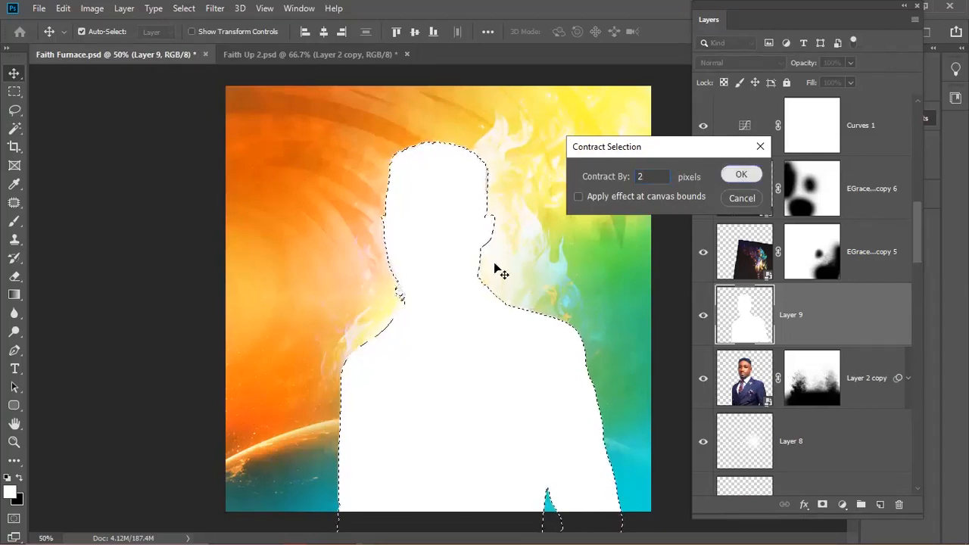
key(Return)
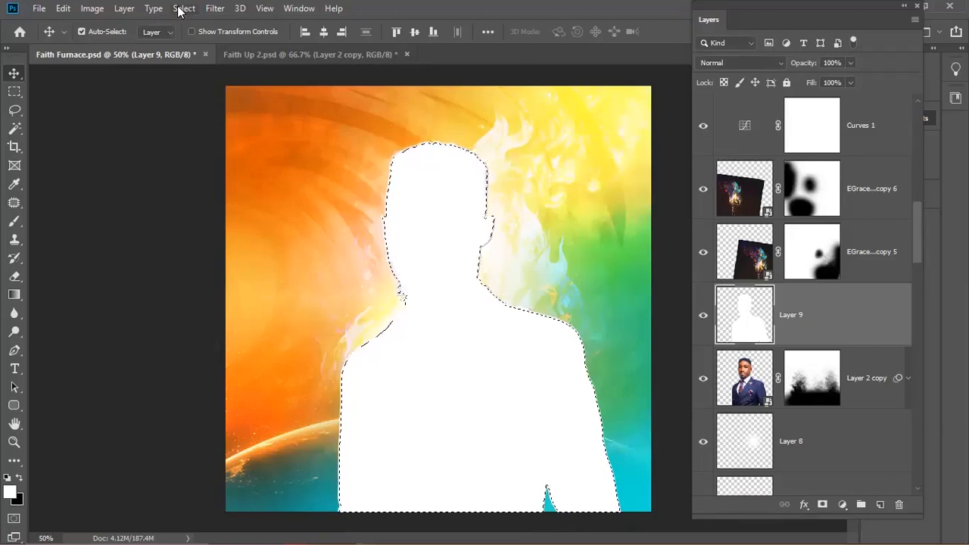
- Contract the selection further, by 3 pixels and then 2 more pixels
click(182, 9)
mouse_move(252, 217)
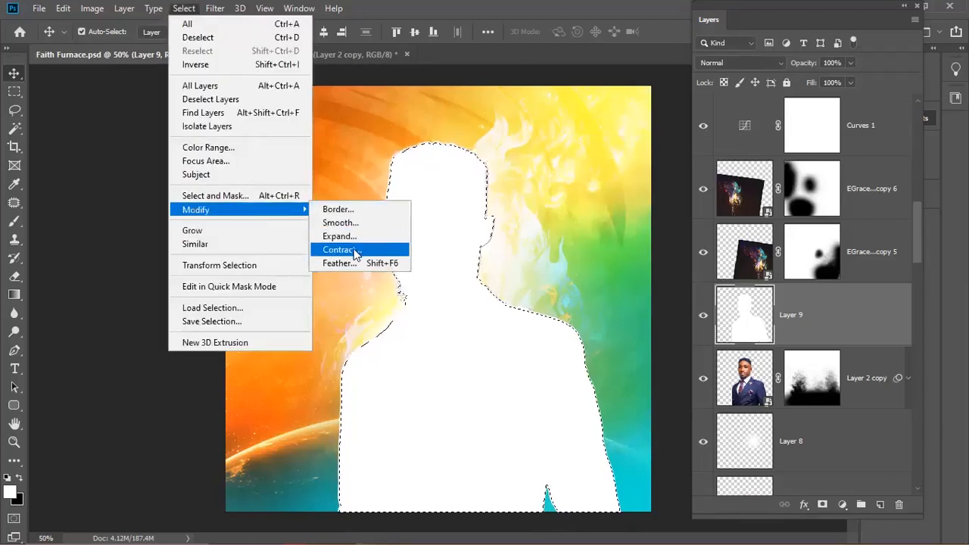
key(Return)
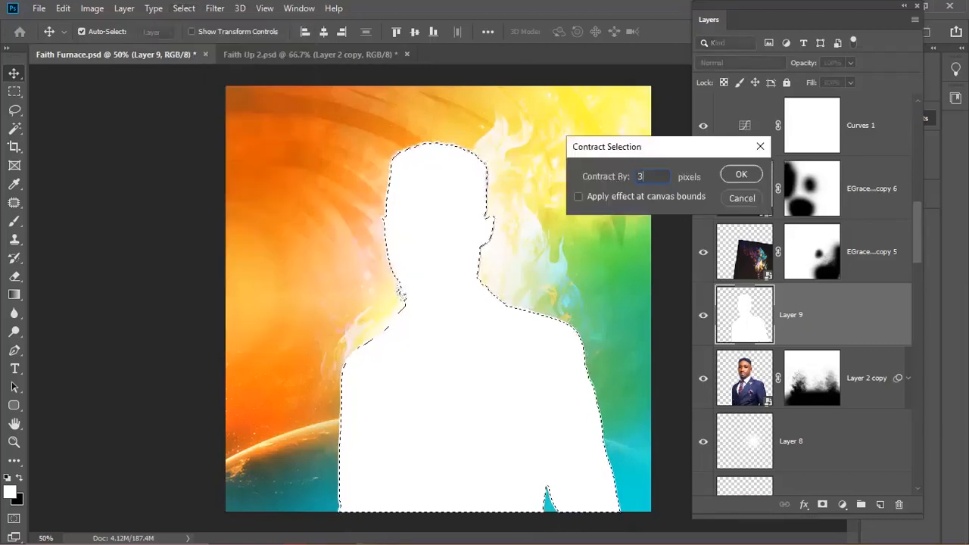
key(Return)
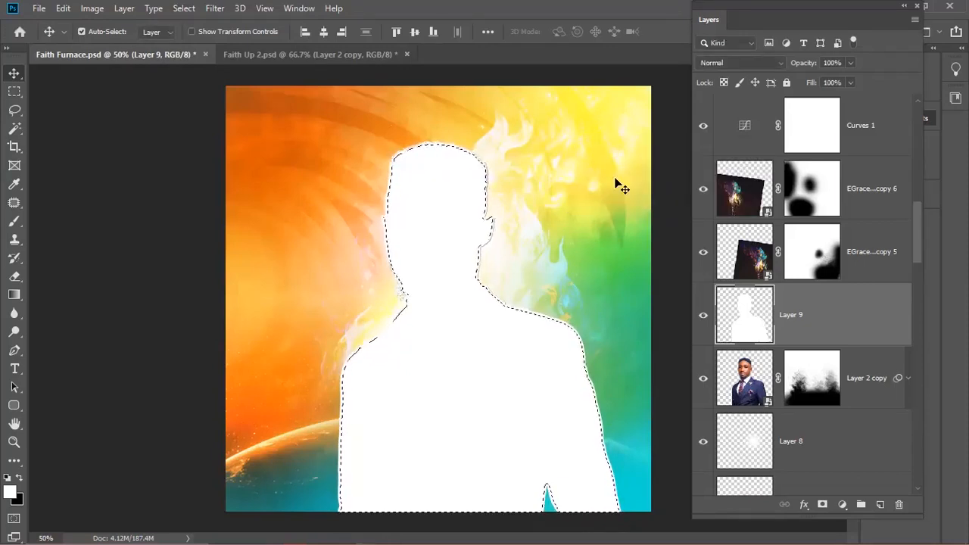
click(186, 8)
mouse_move(367, 237)
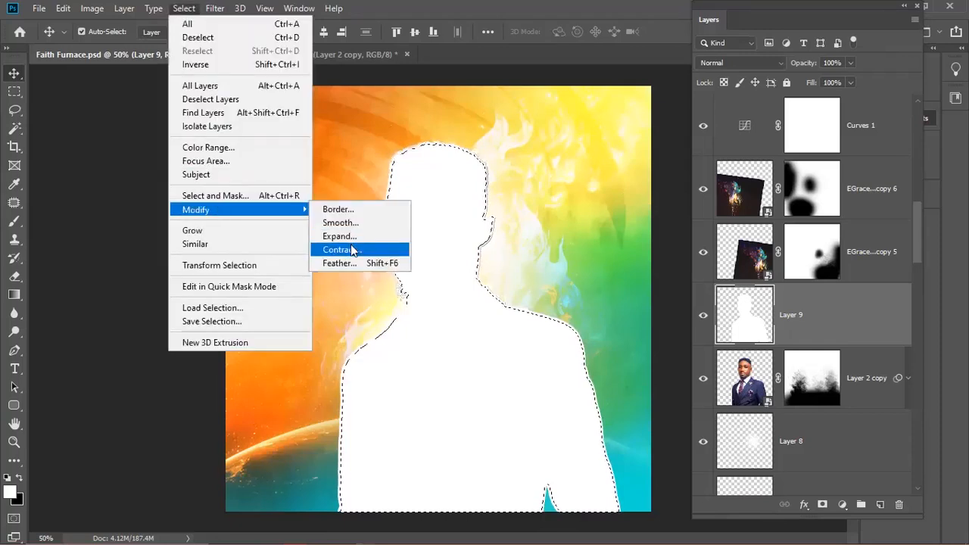
click(350, 250)
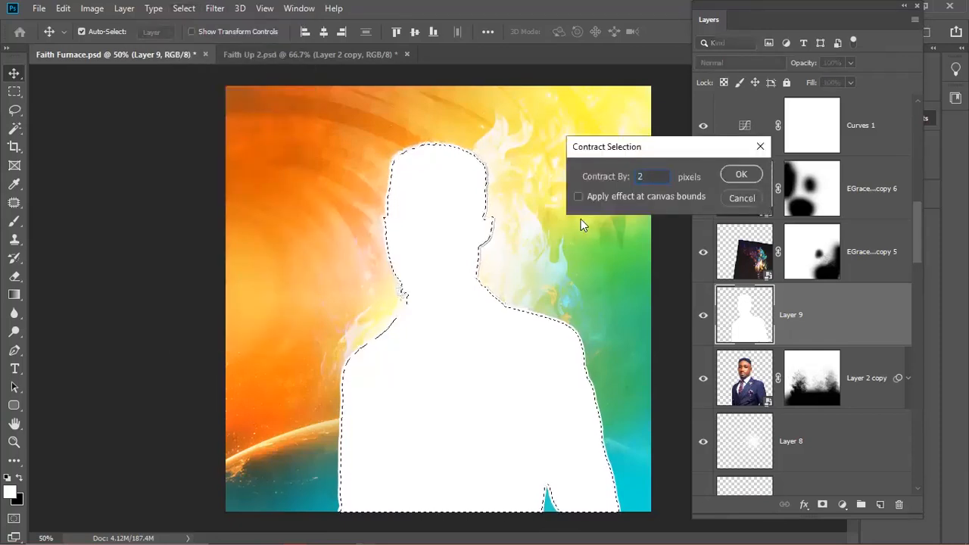
key(Return)
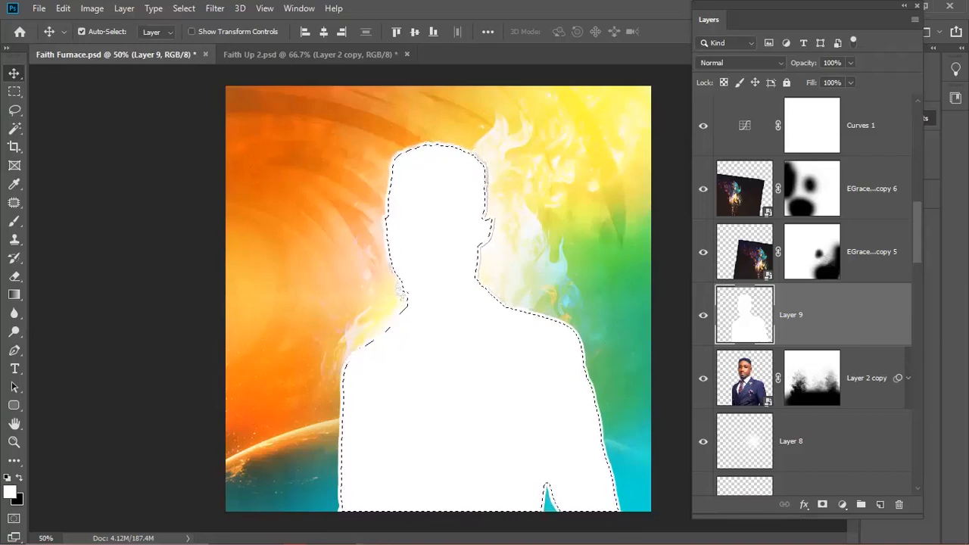
- Trial-cut Layer 9 into a thin white outline, then reload and refill it as a solid white silhouette
click(703, 316)
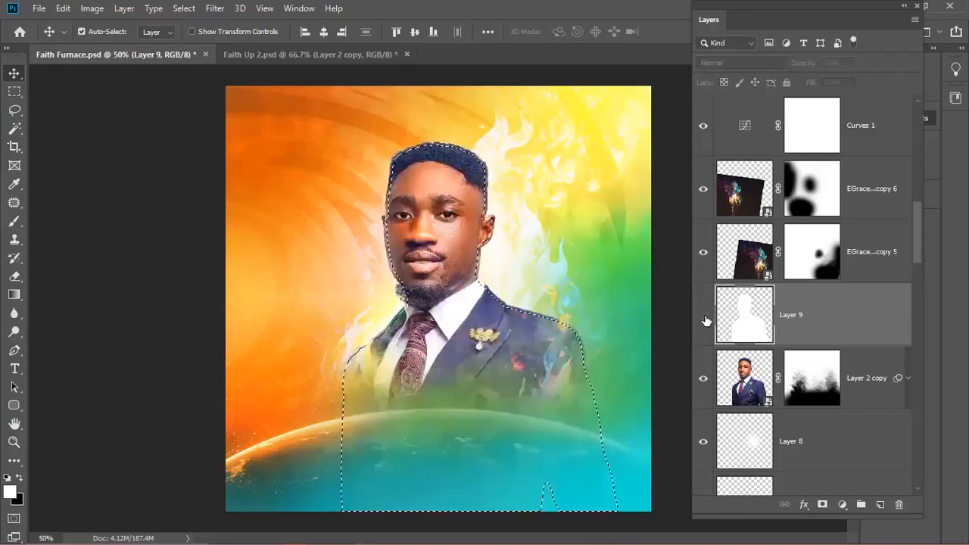
click(703, 315)
click(703, 316)
click(703, 315)
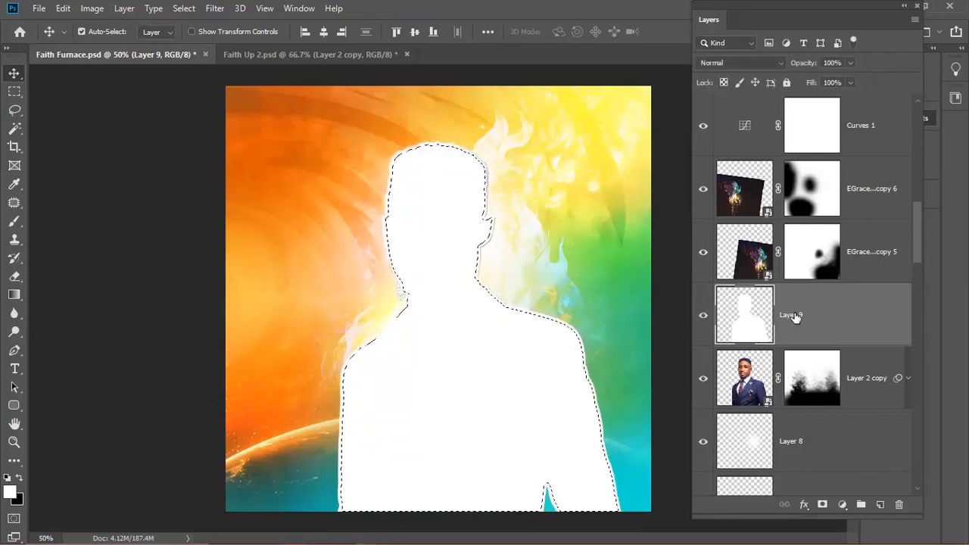
key(Delete)
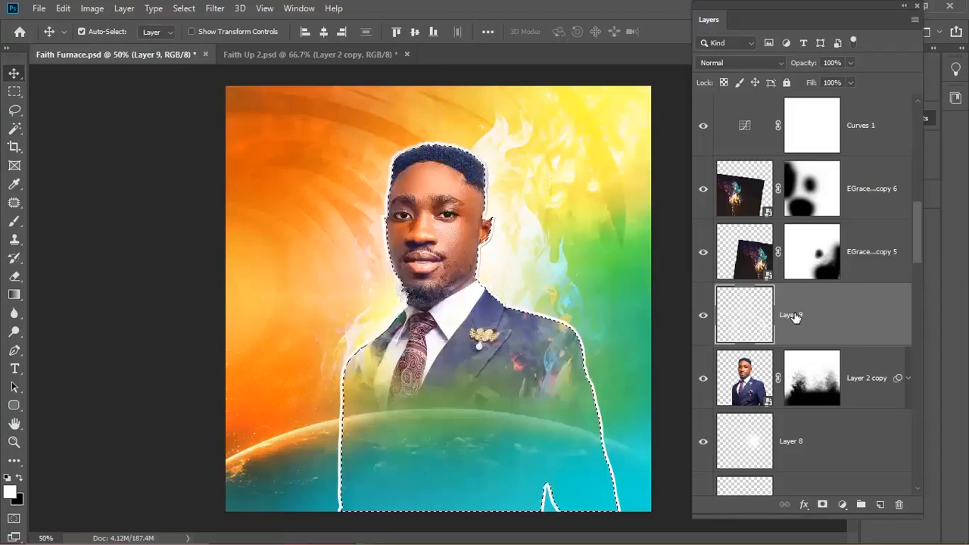
key(ctrl+d)
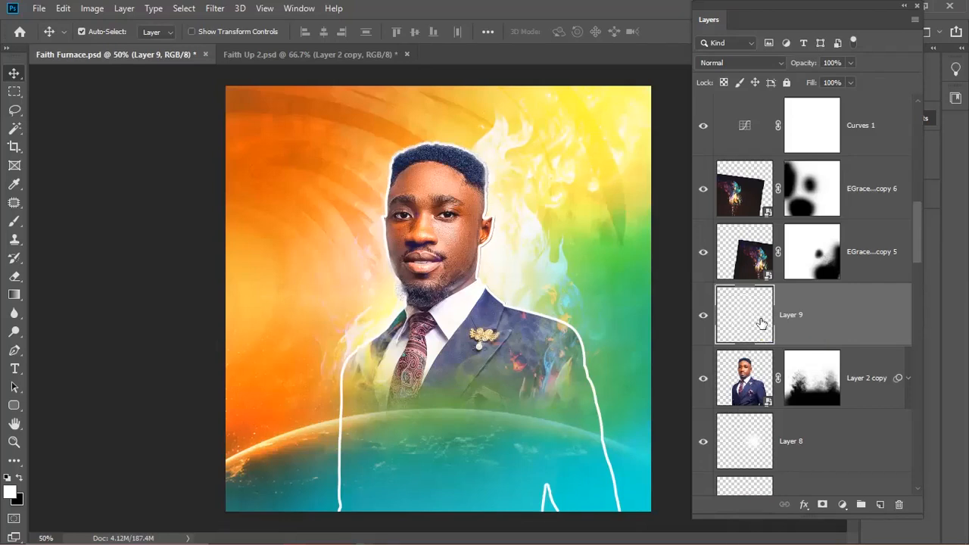
ctrl+click(761, 324)
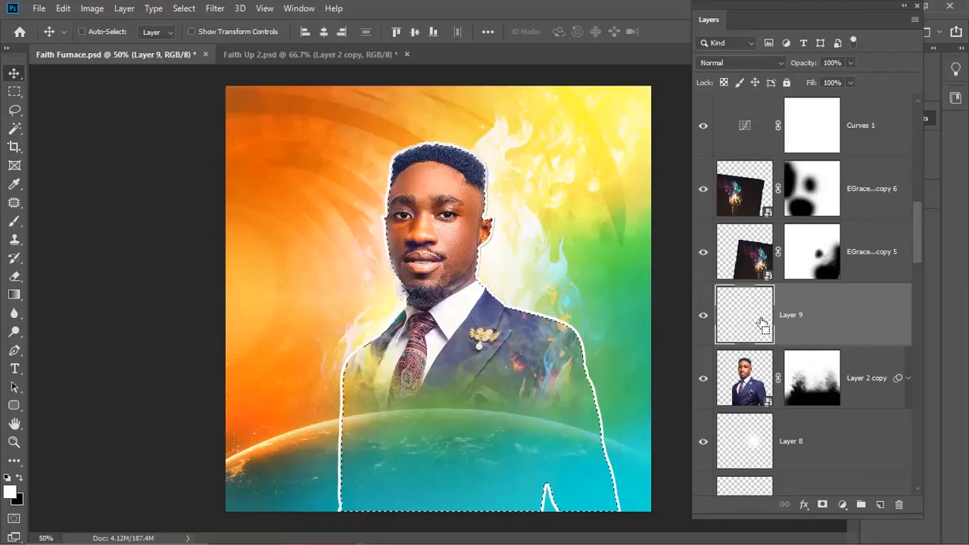
key(alt+BackSpace)
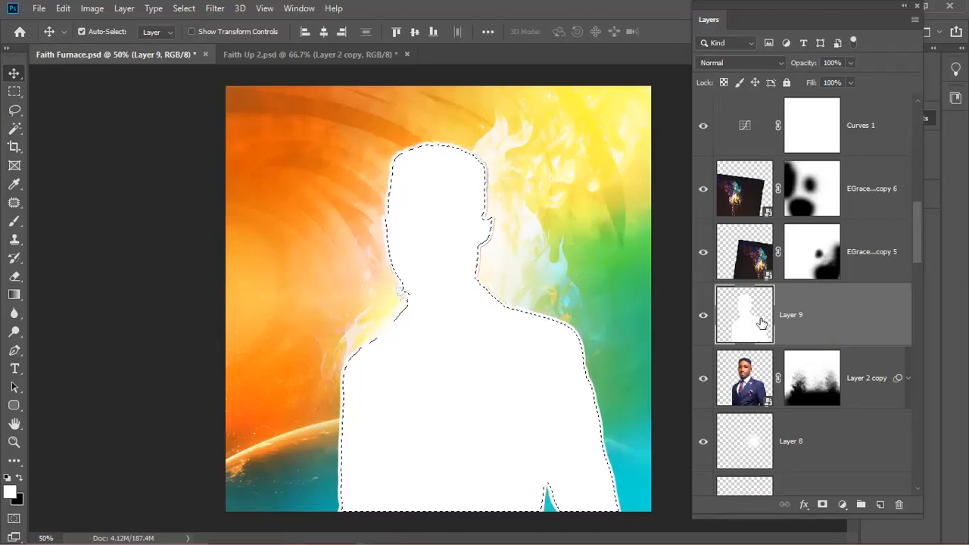
- Clear Layer 9's interior to leave a thin white outline and clip it to Layer 2 copy
click(703, 316)
click(704, 316)
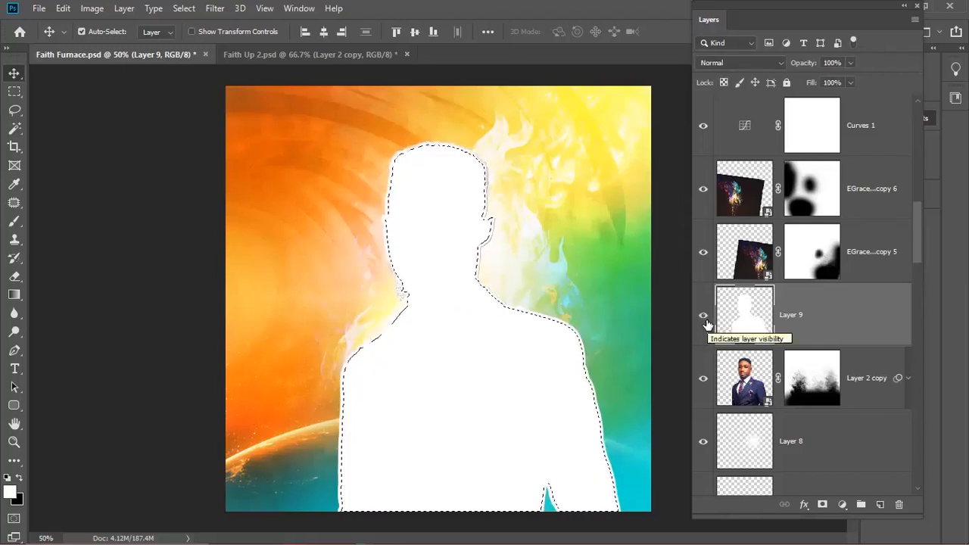
key(Delete)
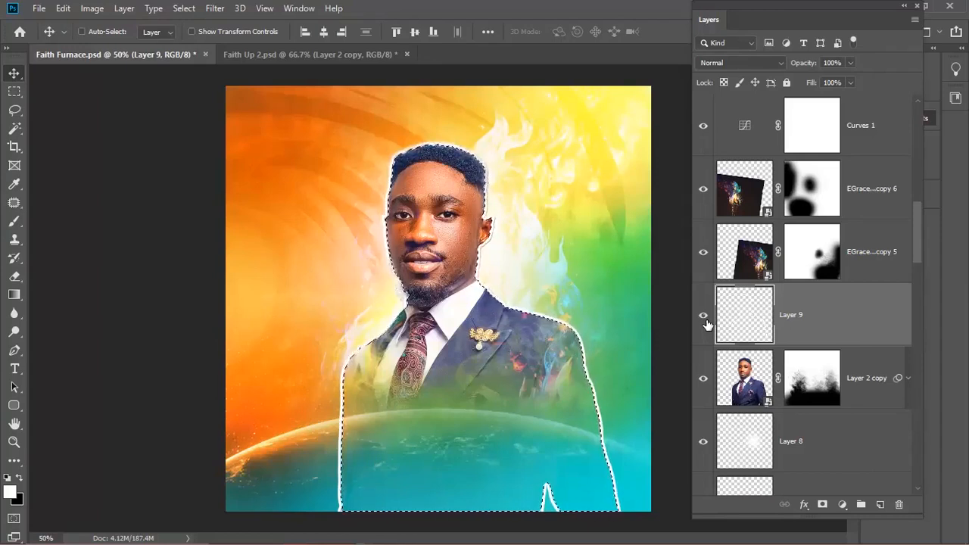
key(ctrl+d)
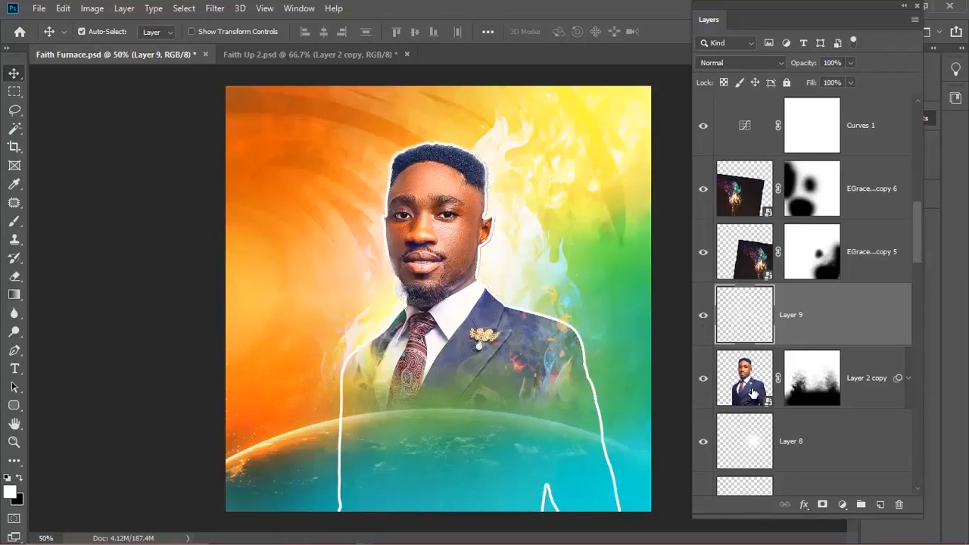
alt+click(764, 341)
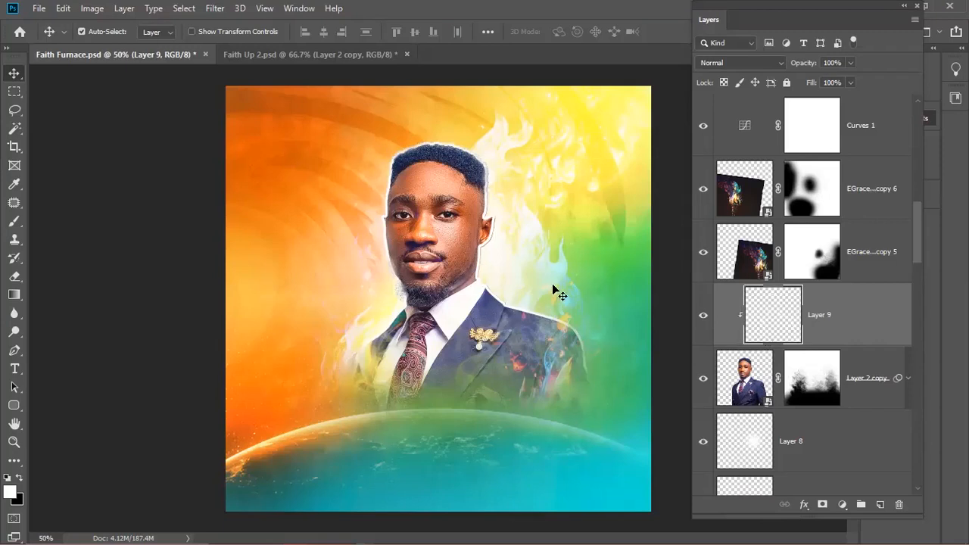
- Soften Layer 9's white outline with a 5.2-pixel Gaussian Blur
scroll(487, 198, up, 2)
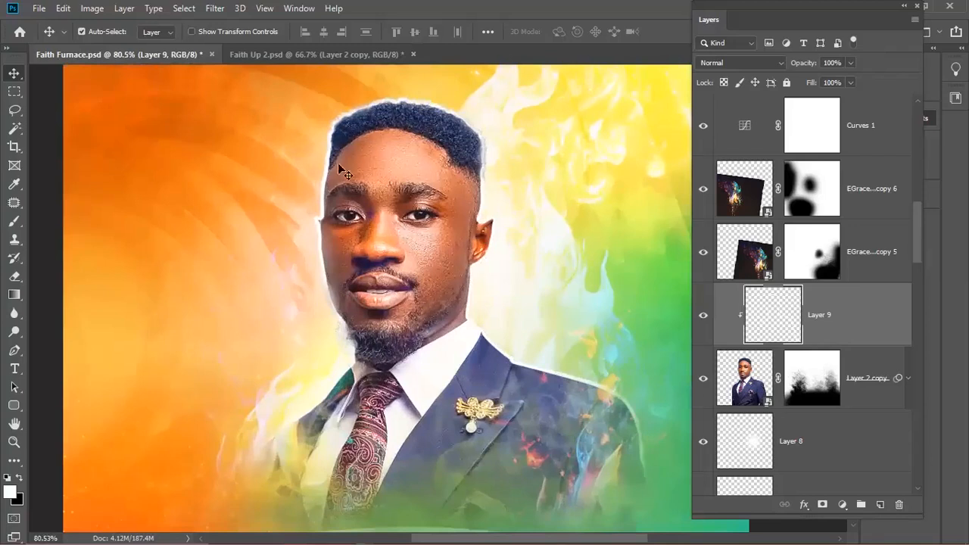
click(217, 10)
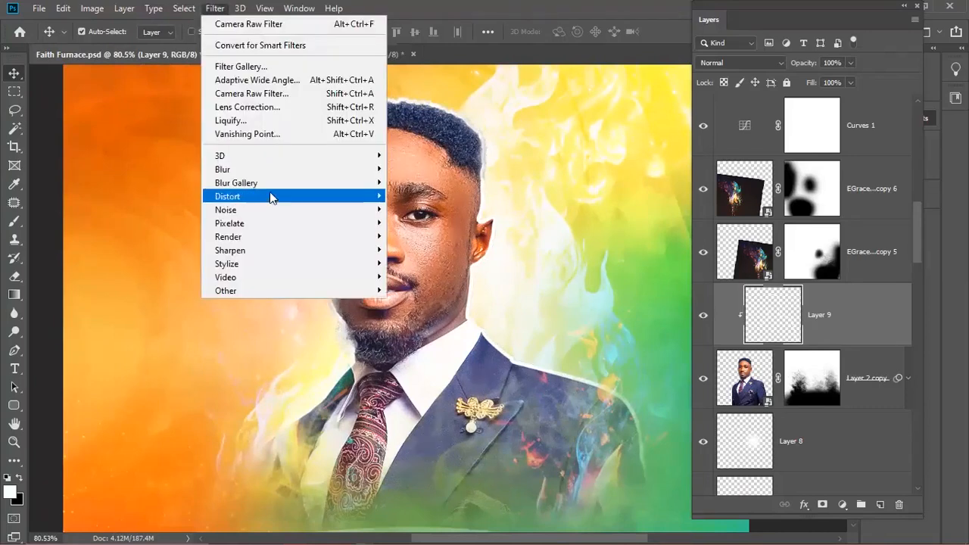
mouse_move(305, 174)
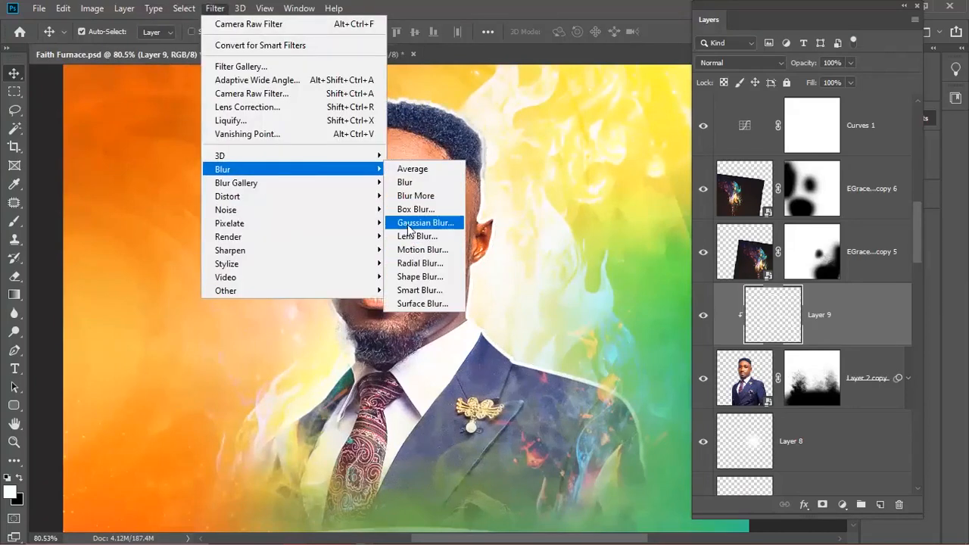
click(412, 222)
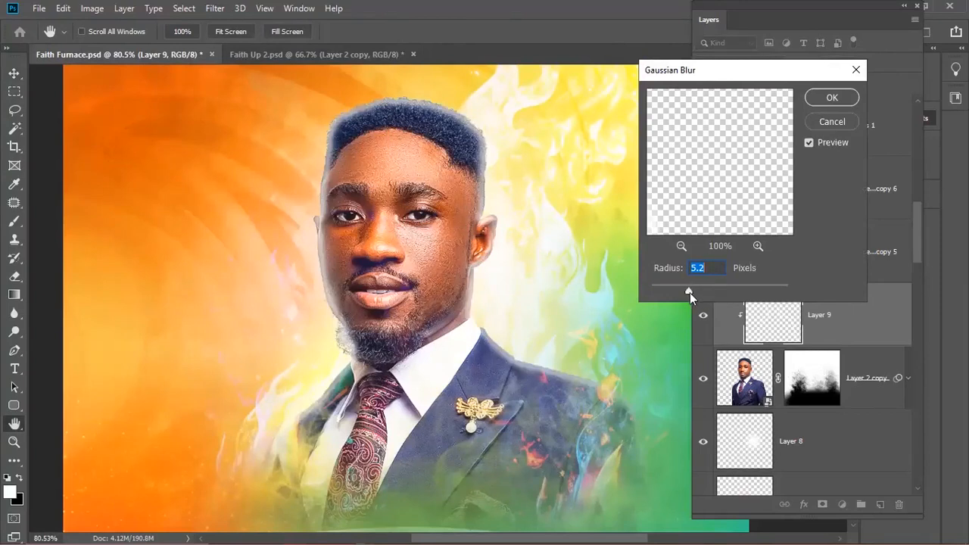
click(822, 97)
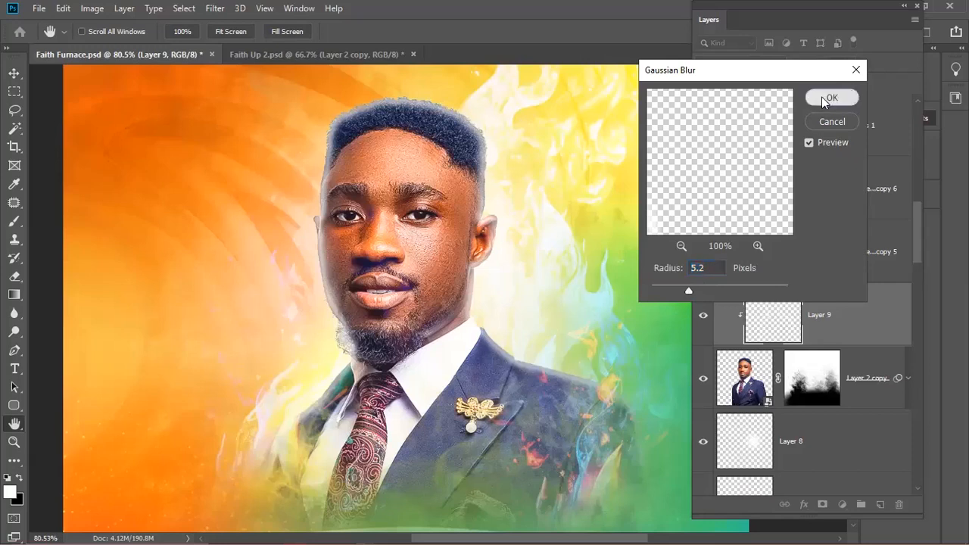
scroll(514, 290, down, 1)
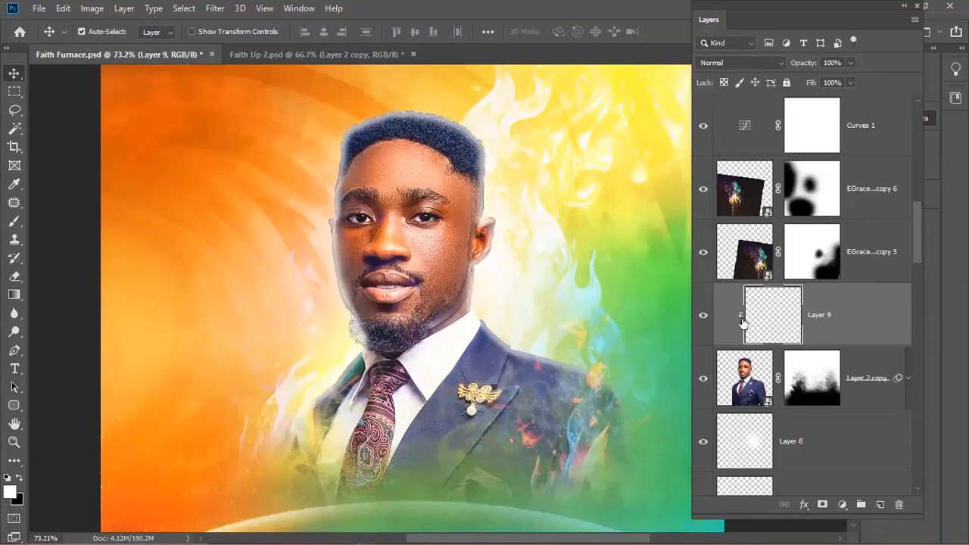
- Set Layer 9's blend mode to Overlay, then select Layer 2 copy
click(728, 64)
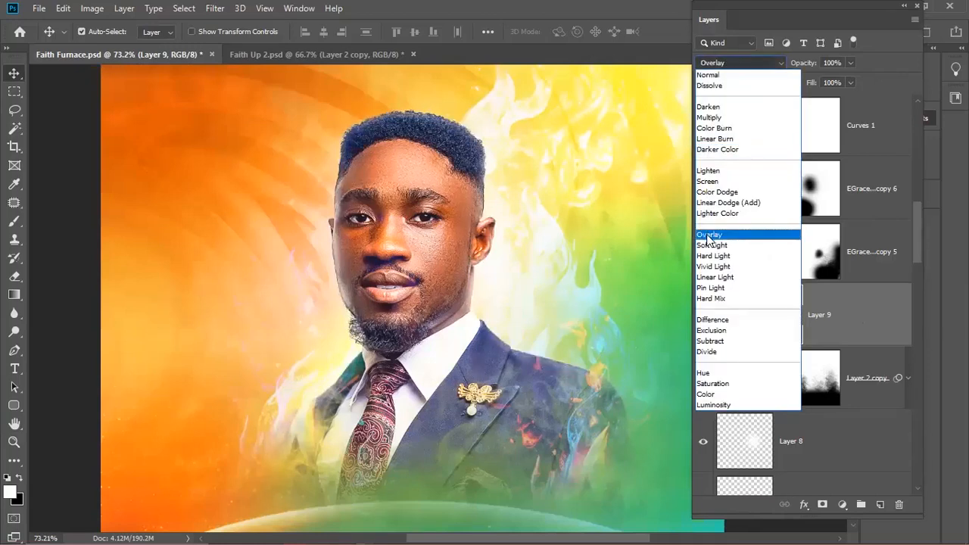
click(708, 236)
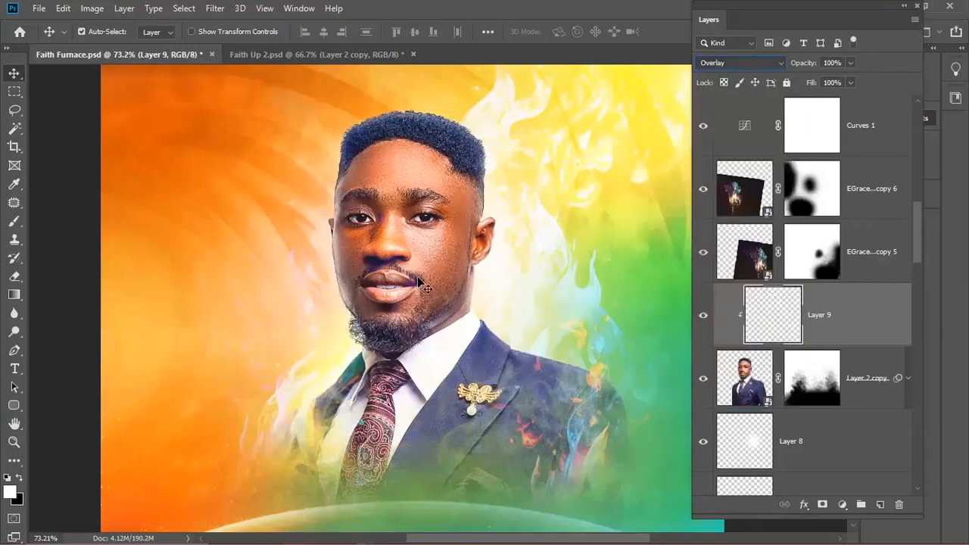
scroll(422, 286, down, 2)
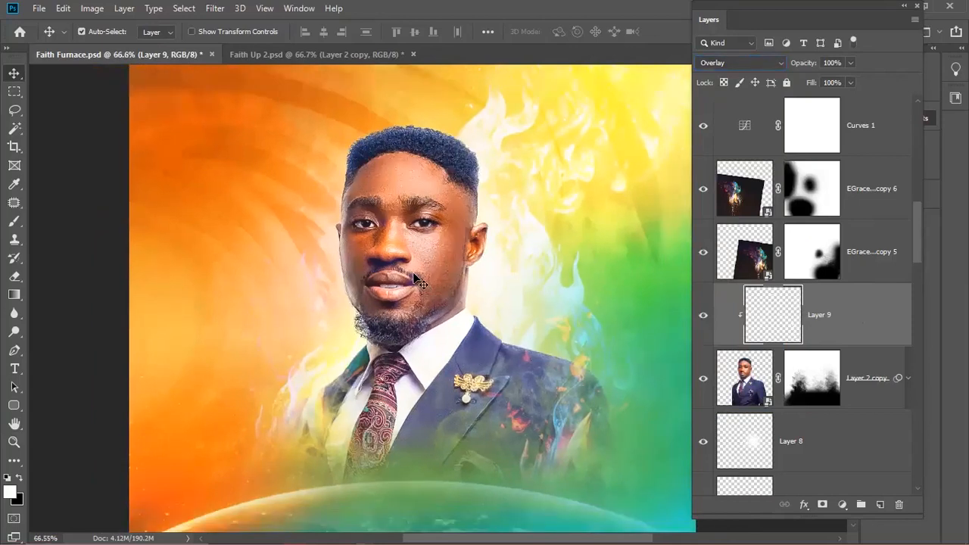
scroll(439, 279, up, 1)
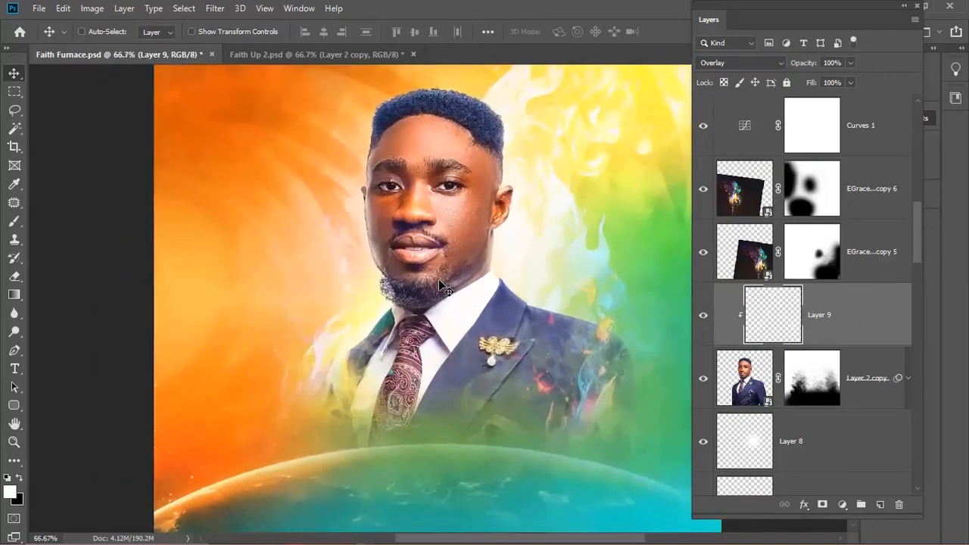
scroll(438, 280, down, 1)
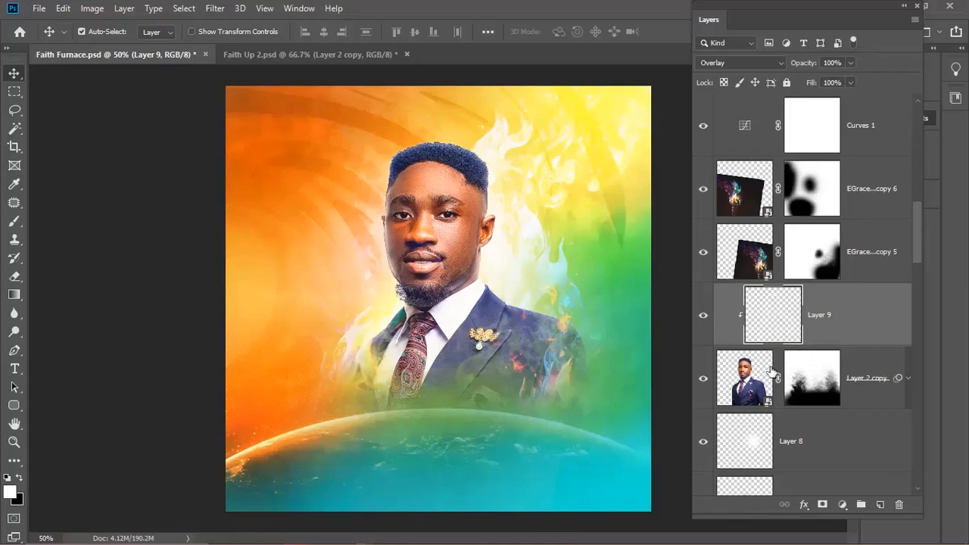
click(742, 362)
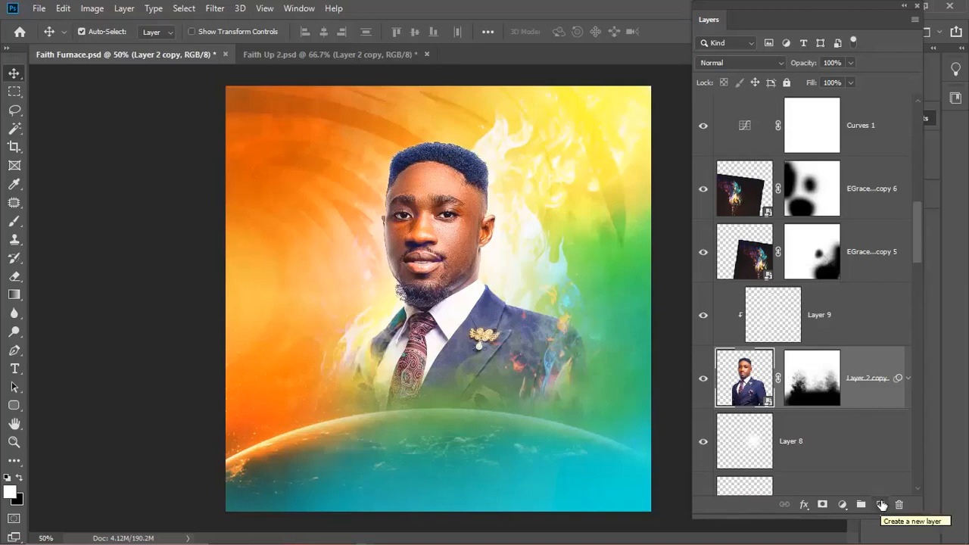
- Reselect Layer 2 copy and add a new empty Layer 10 above it
click(765, 324)
key(alt+shift+o)
click(731, 380)
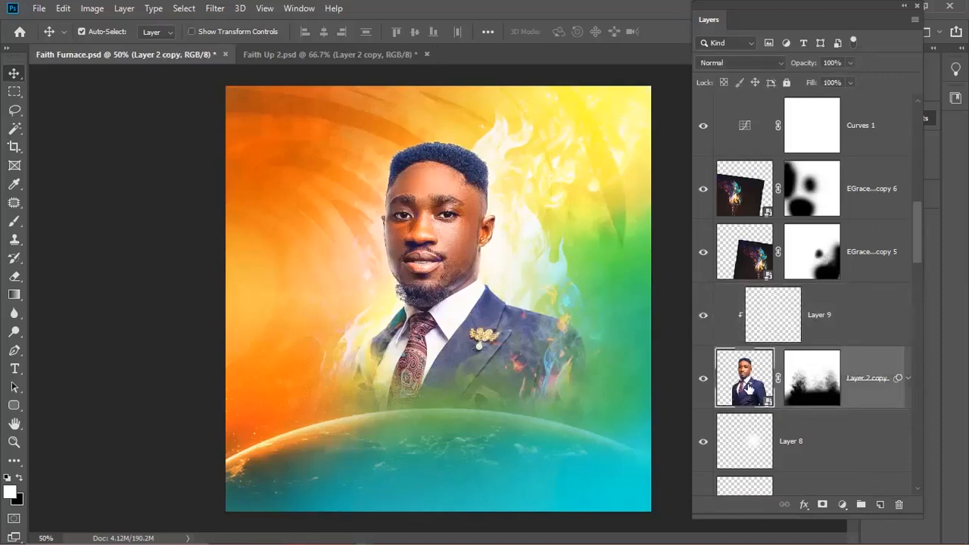
click(880, 505)
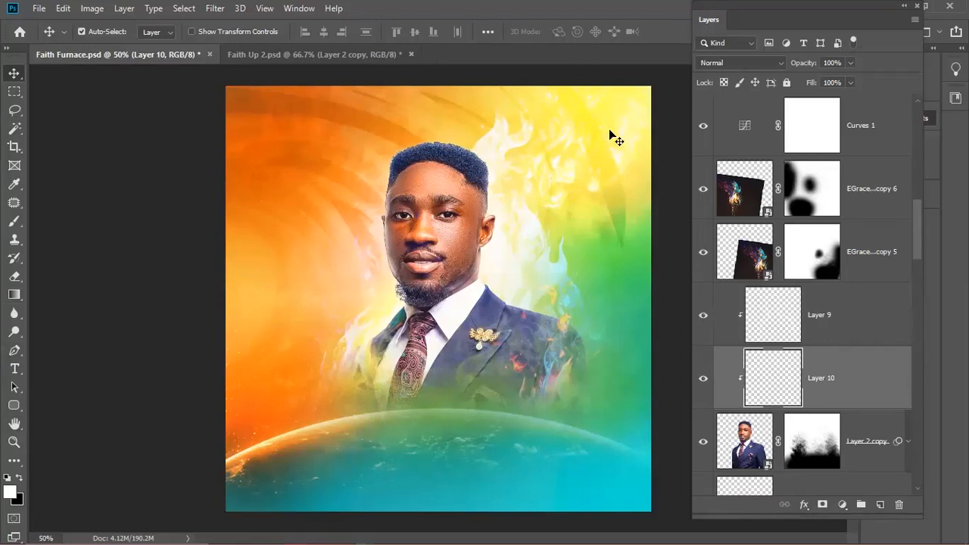
- Paint a soft yellow sampled from the sky over the face at 100% opacity, size 250, in Lighten mode
click(13, 223)
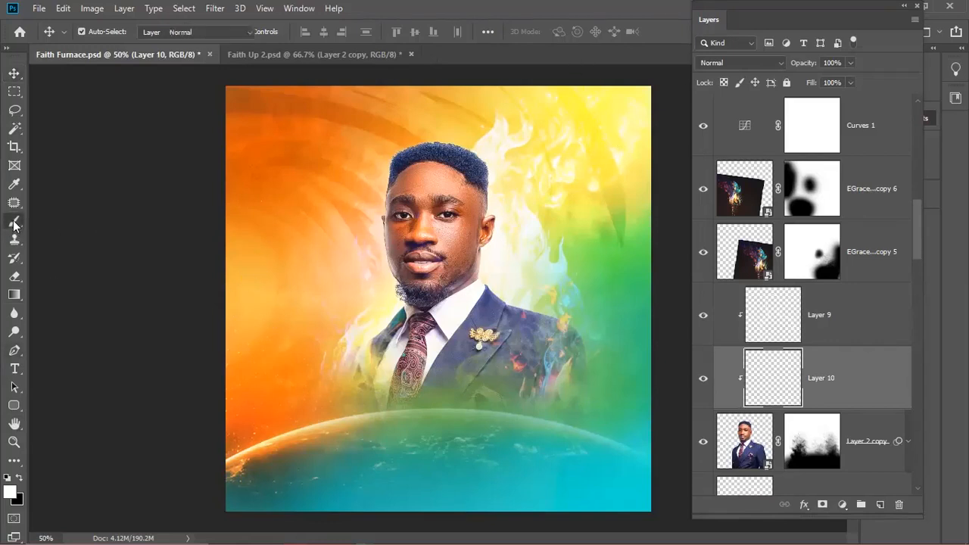
click(11, 495)
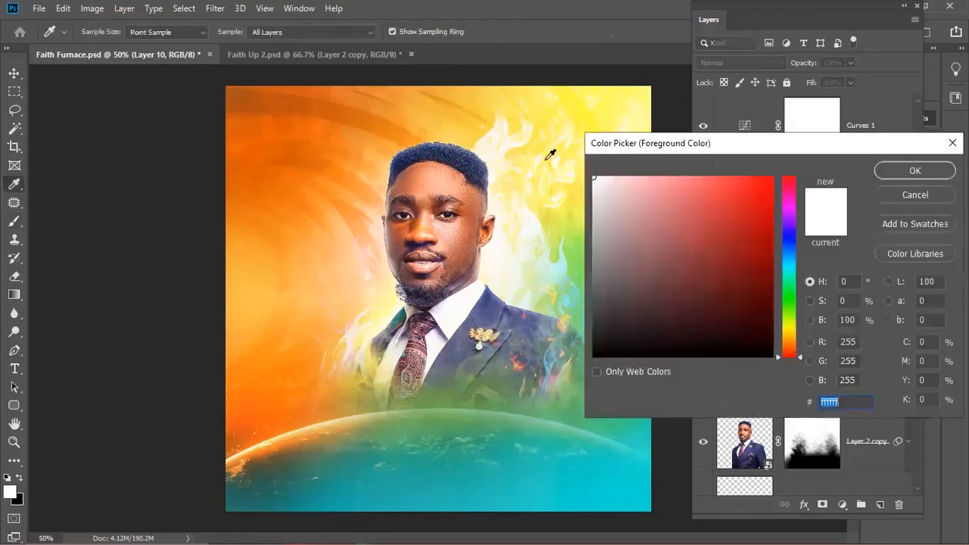
click(582, 101)
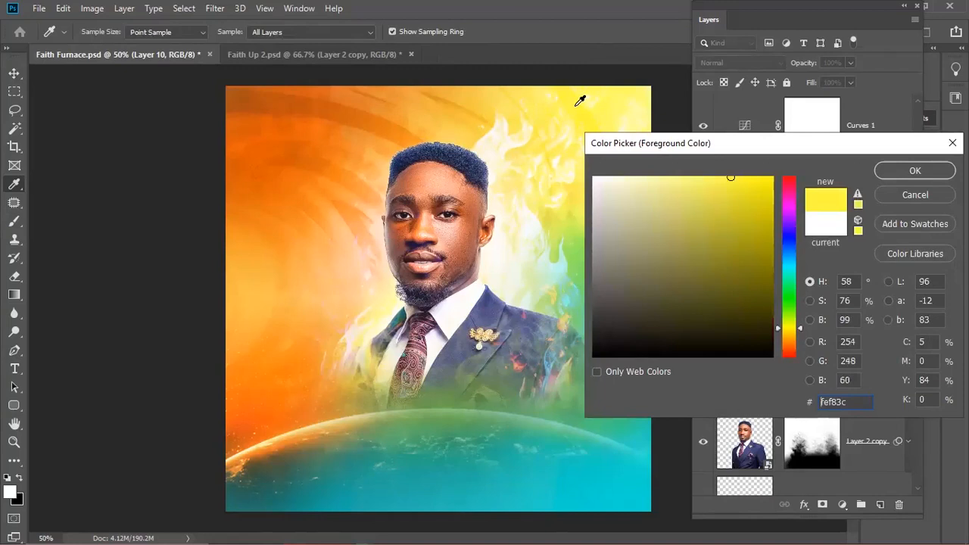
click(900, 173)
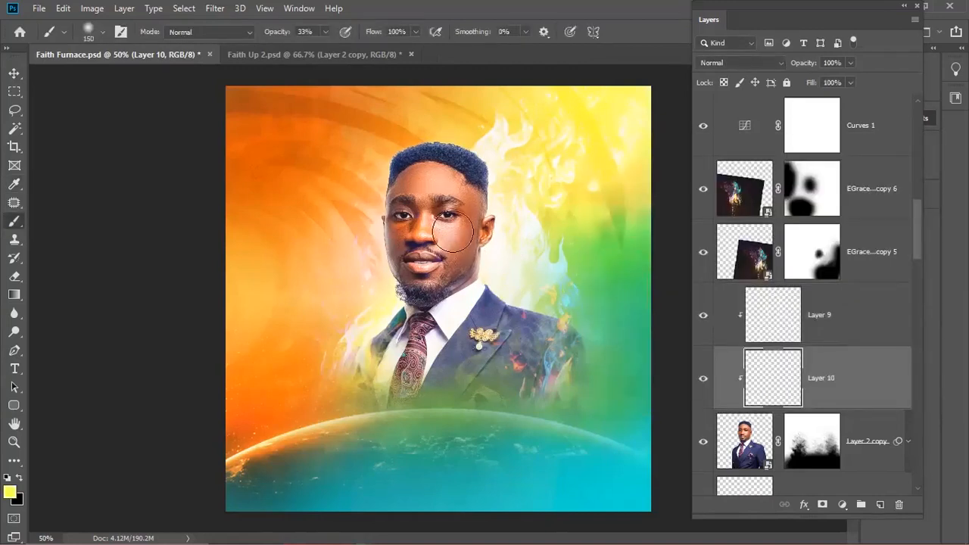
drag(269, 36, 361, 47)
key(Return)
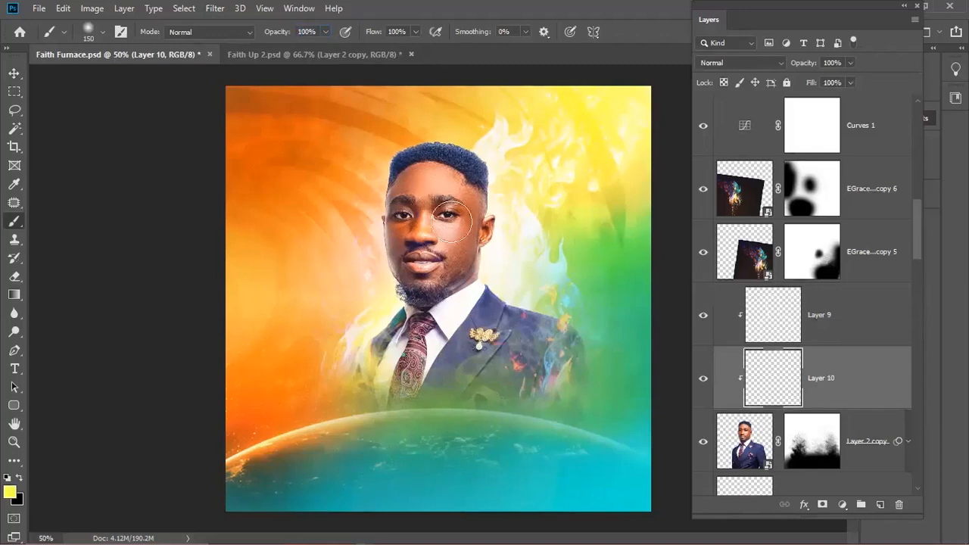
key(bracketright)
key(bracketright)
key(bracketright)
click(441, 244)
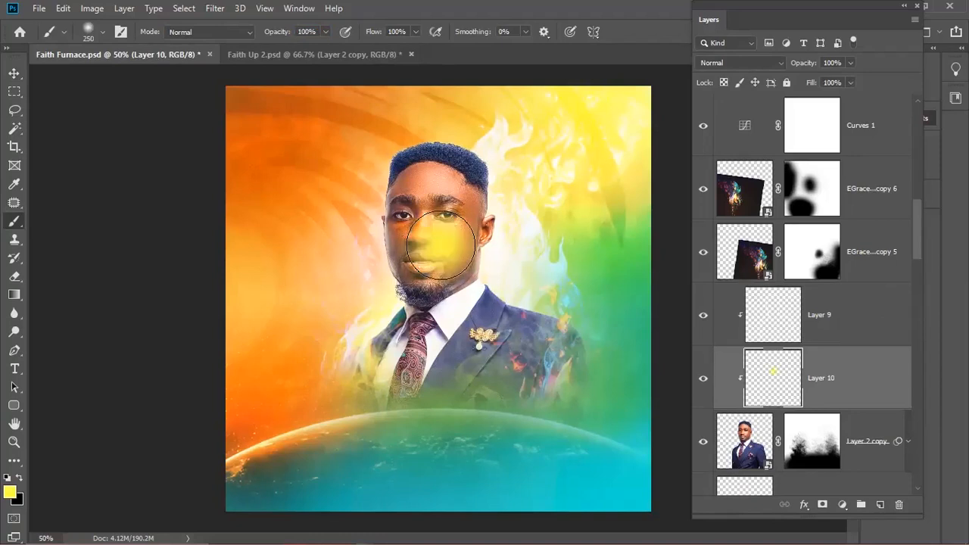
click(740, 62)
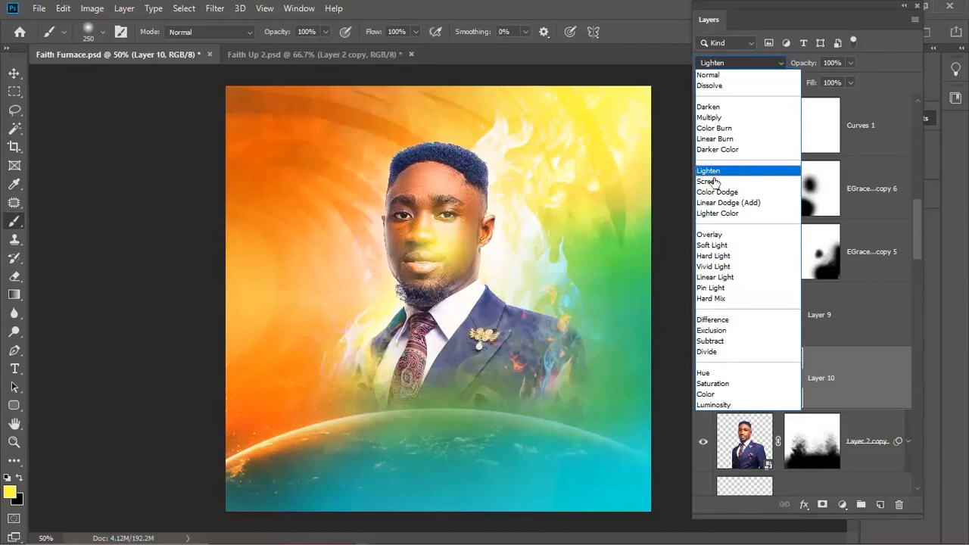
click(712, 171)
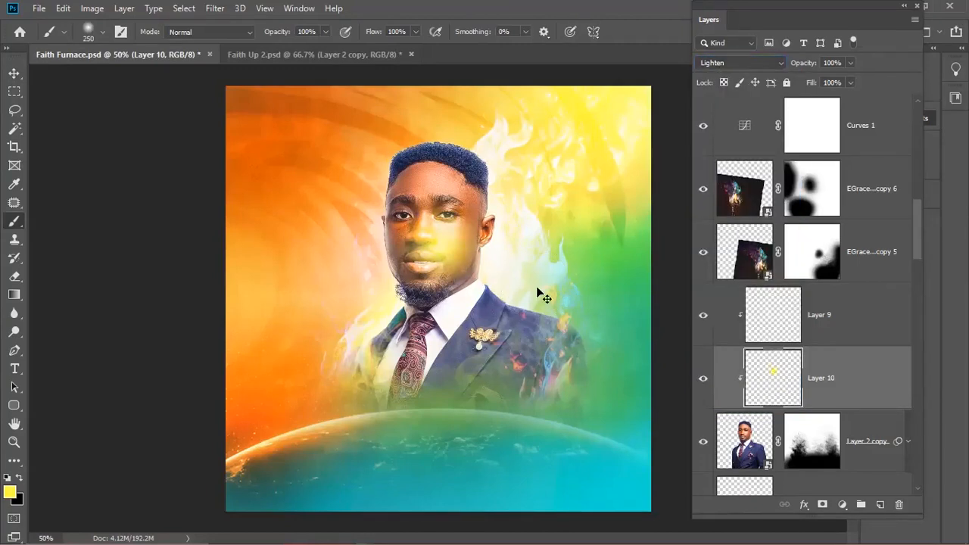
- Scale the yellow glow to about 191%, shift it right and up, and stretch it tall over face and chest
key(ctrl+t)
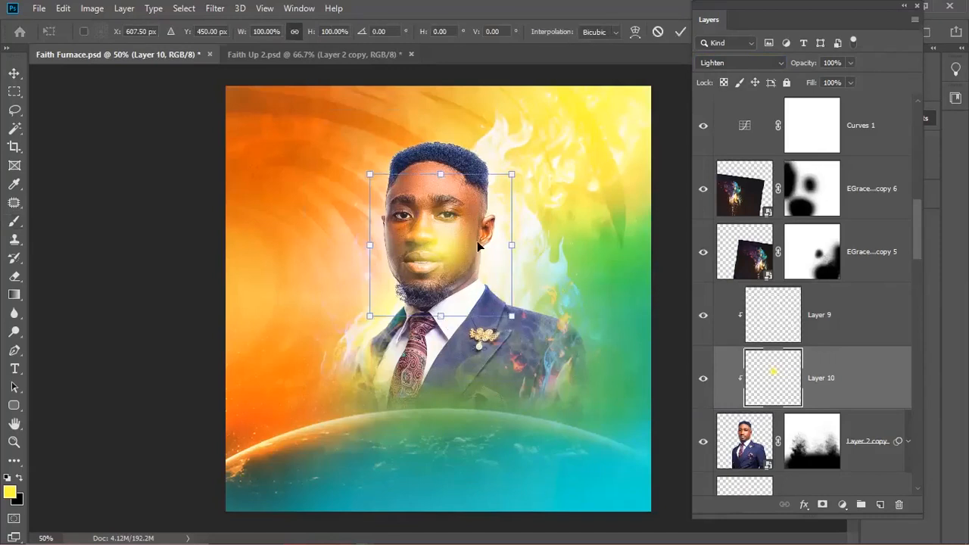
drag(440, 318, 441, 381)
drag(555, 213, 631, 183)
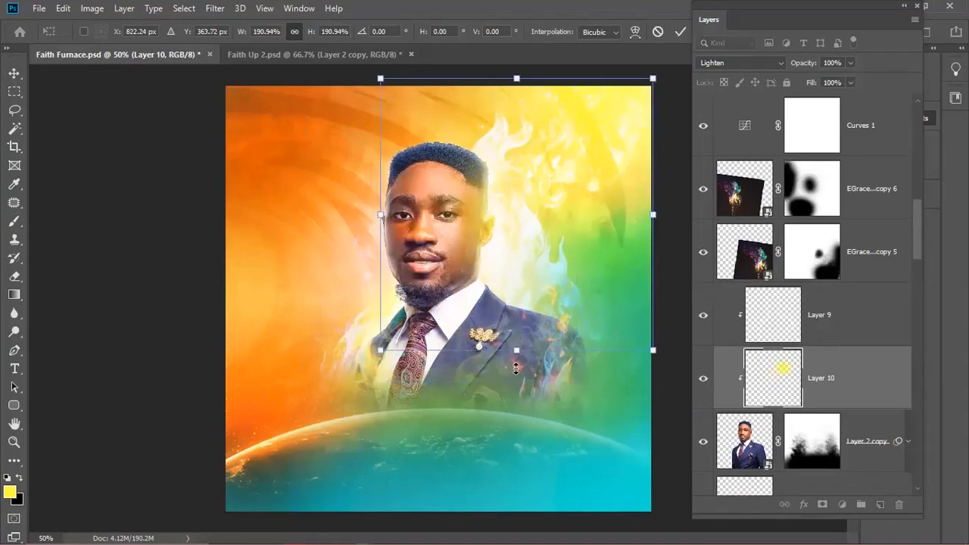
drag(517, 452, 517, 448)
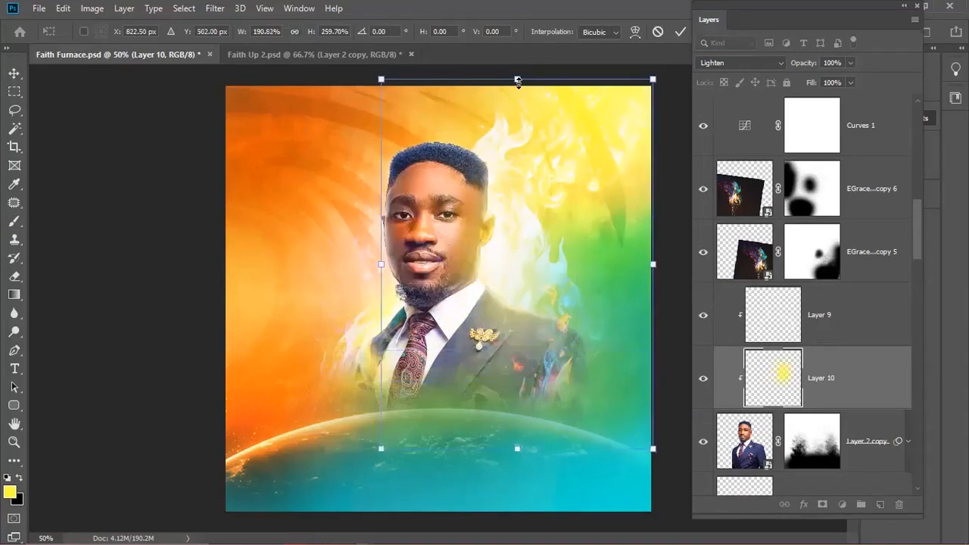
drag(517, 48, 517, 45)
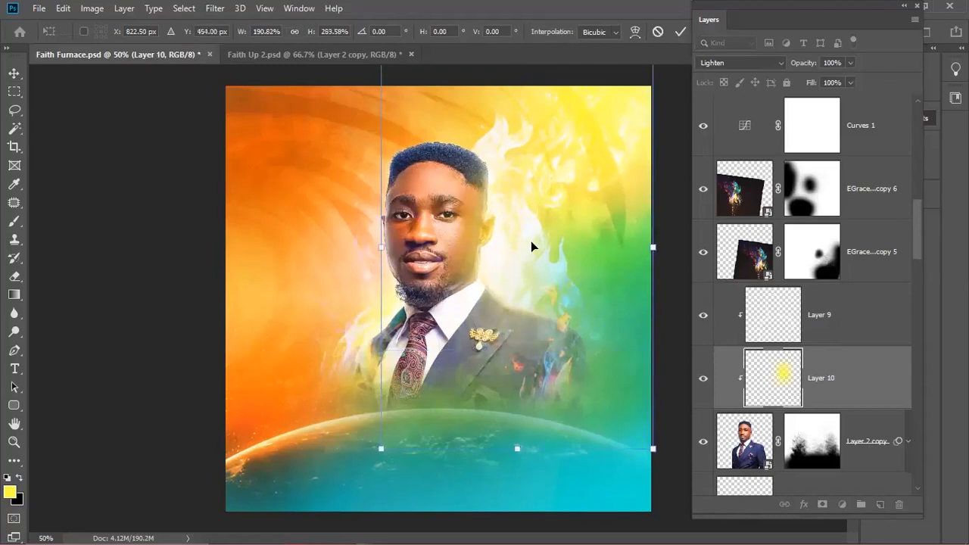
key(Return)
key(b)
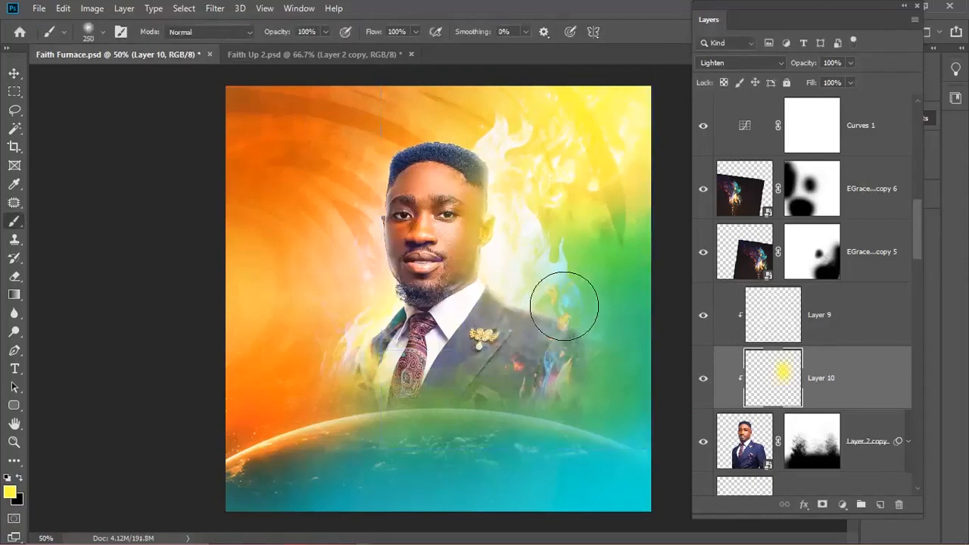
key(v)
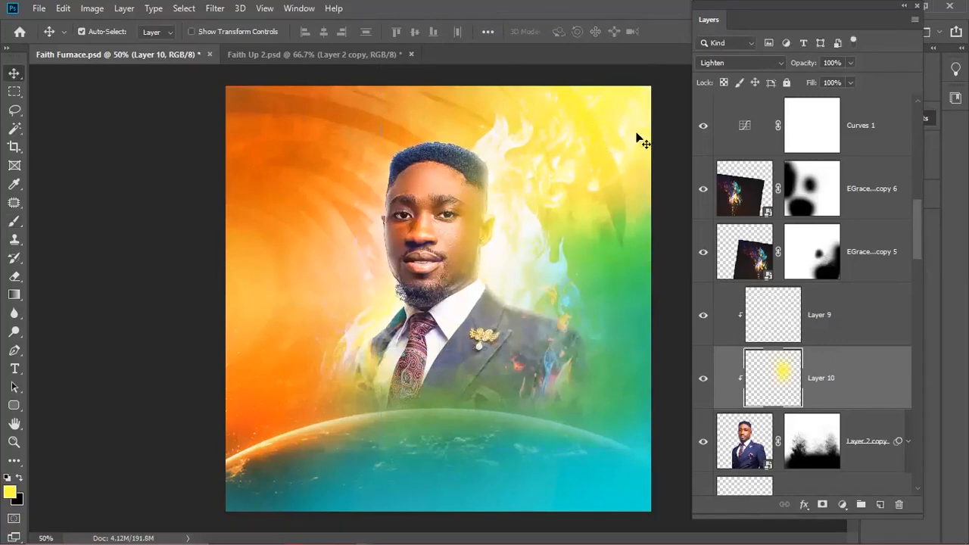
click(754, 65)
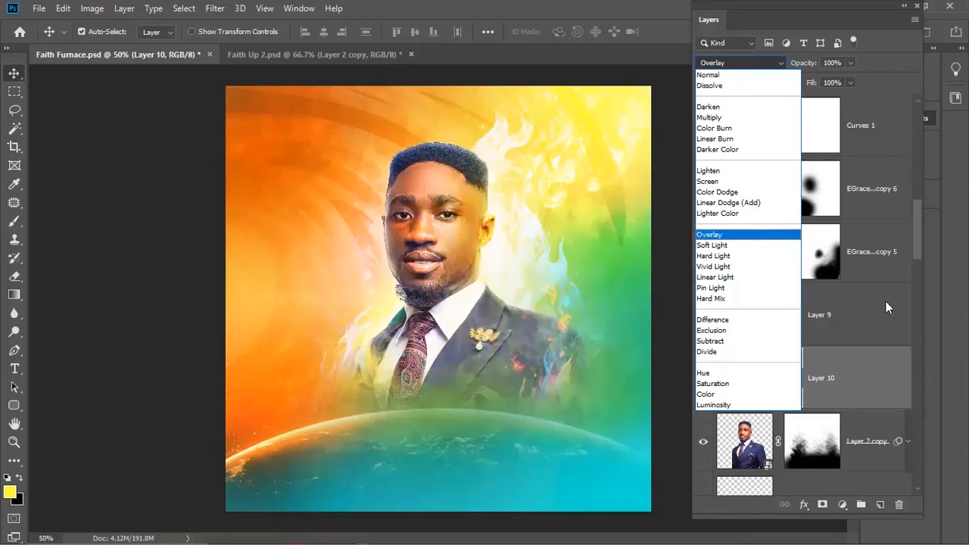
click(870, 337)
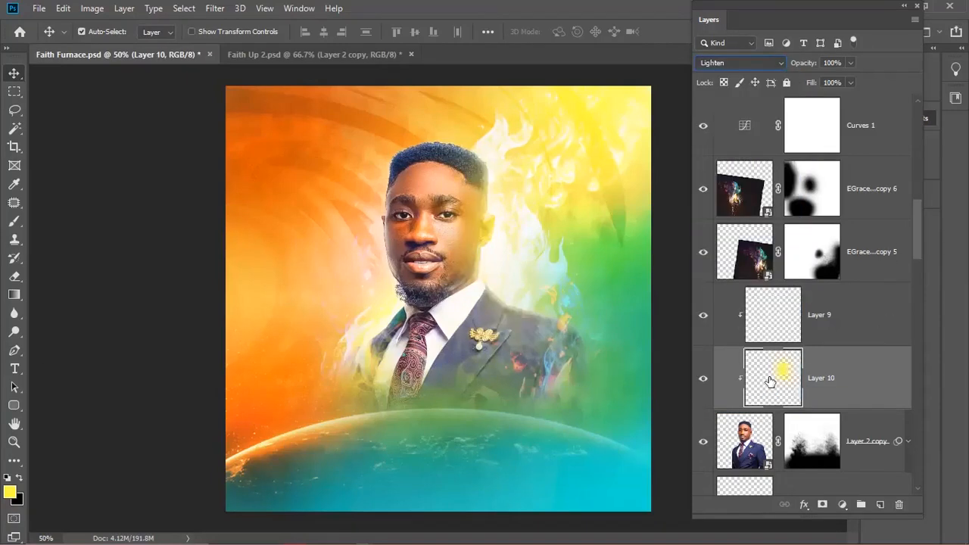
key(i)
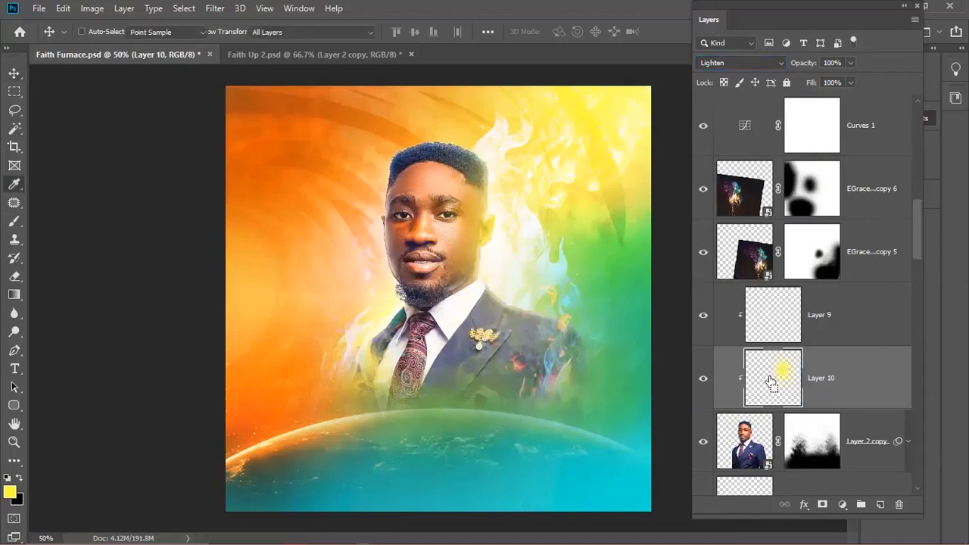
- Try colorizing the glow orange with Hue/Saturation (saturation 96) and compare before and after
key(ctrl+u)
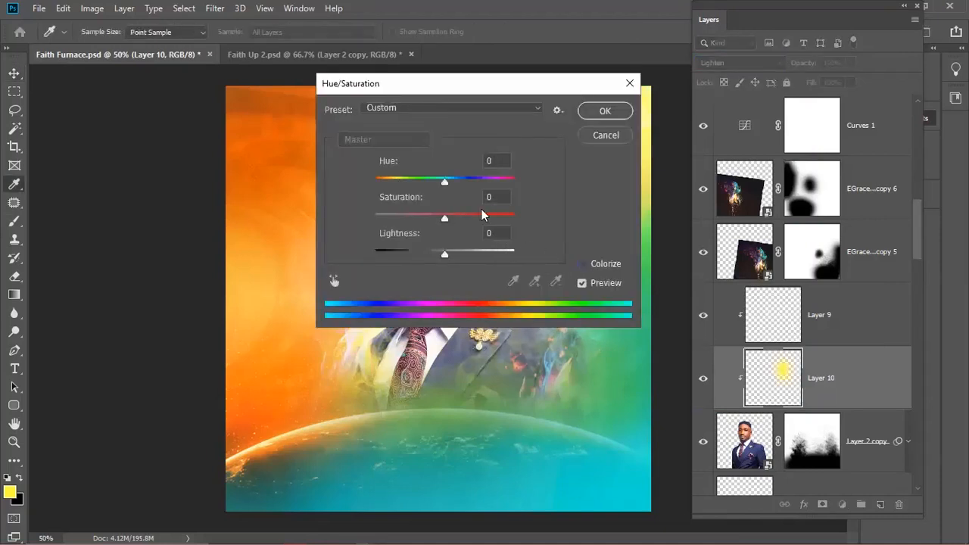
click(590, 265)
click(486, 218)
mouse_move(398, 182)
mouse_down()
mouse_move(374, 186)
mouse_move(381, 182)
mouse_up()
drag(483, 220, 509, 224)
drag(445, 252, 456, 254)
mouse_move(388, 181)
mouse_down()
mouse_move(375, 189)
mouse_move(395, 195)
mouse_up()
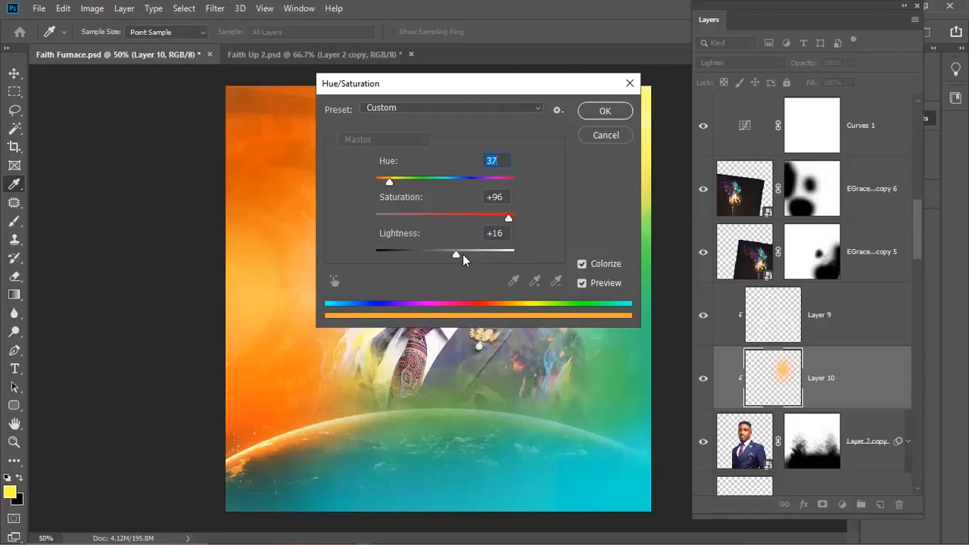
drag(456, 254, 437, 254)
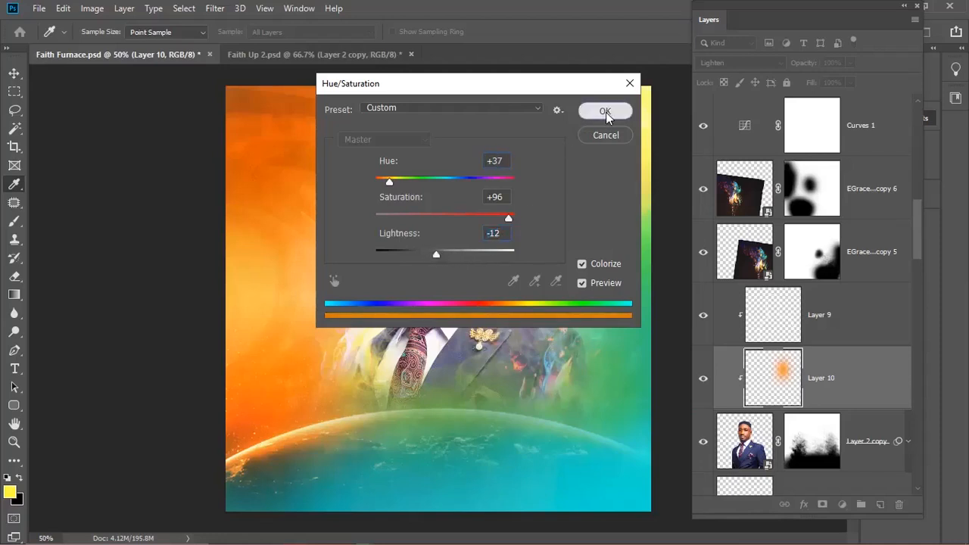
click(604, 111)
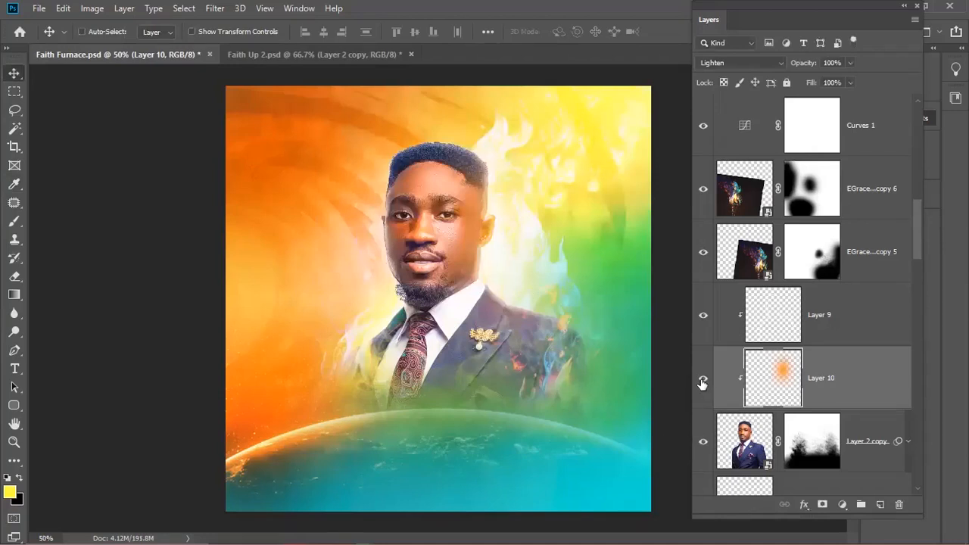
key(ctrl+z)
key(ctrl+shift+z)
- Revert the glow to yellow, lower Layer 10 to about 53% opacity, and add a new clipped layer
scroll(502, 242, up, 2)
scroll(502, 242, down, 2)
key(ctrl+z)
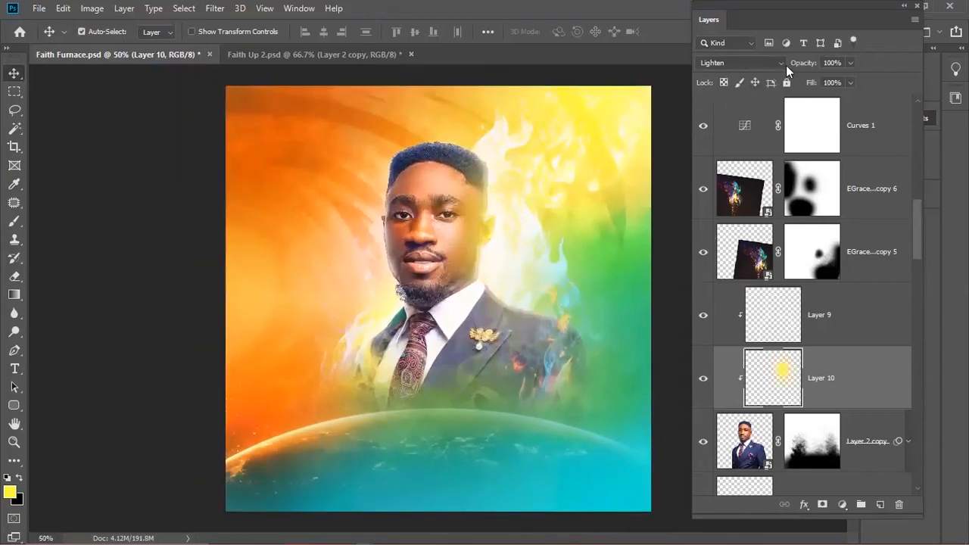
drag(792, 68, 762, 67)
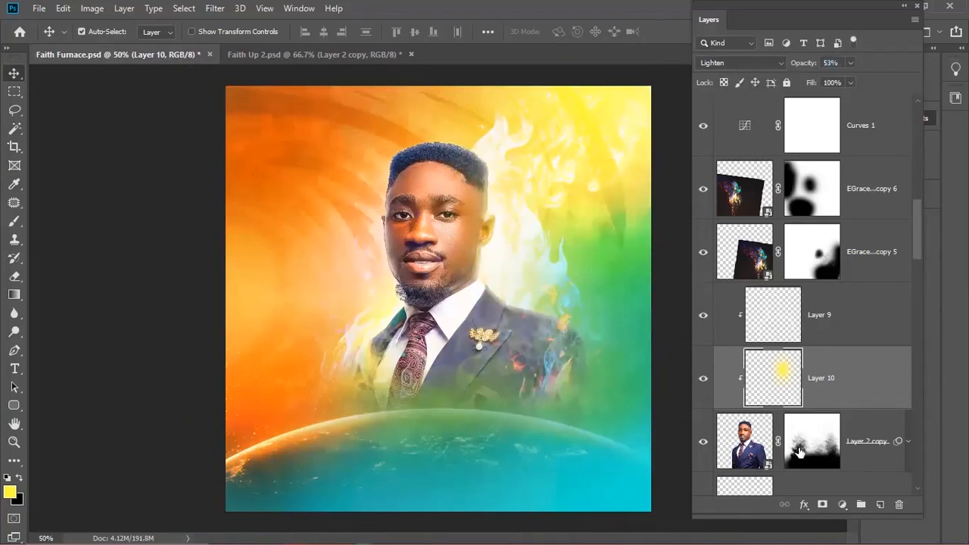
click(880, 505)
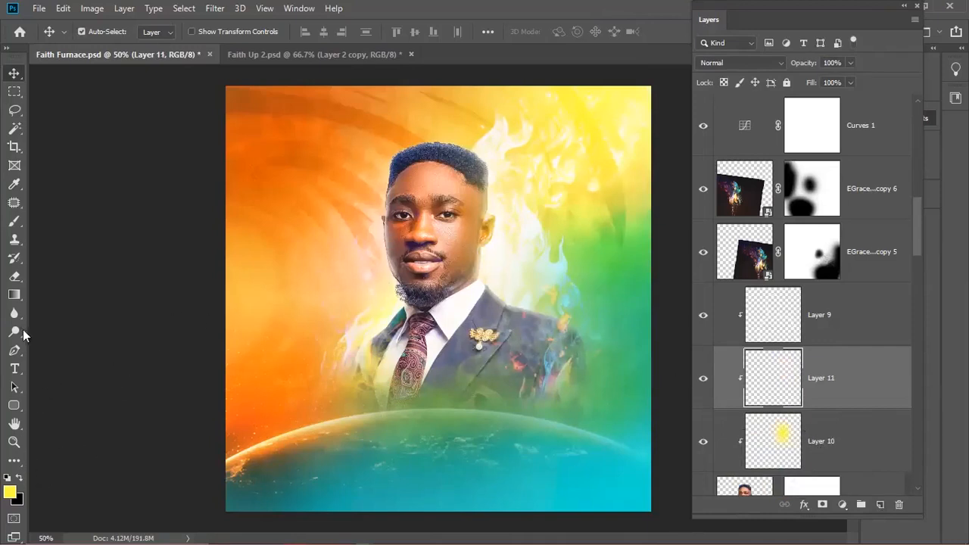
- Paint orange sampled from the left sky over the face on Layer 11 in Screen mode
click(14, 221)
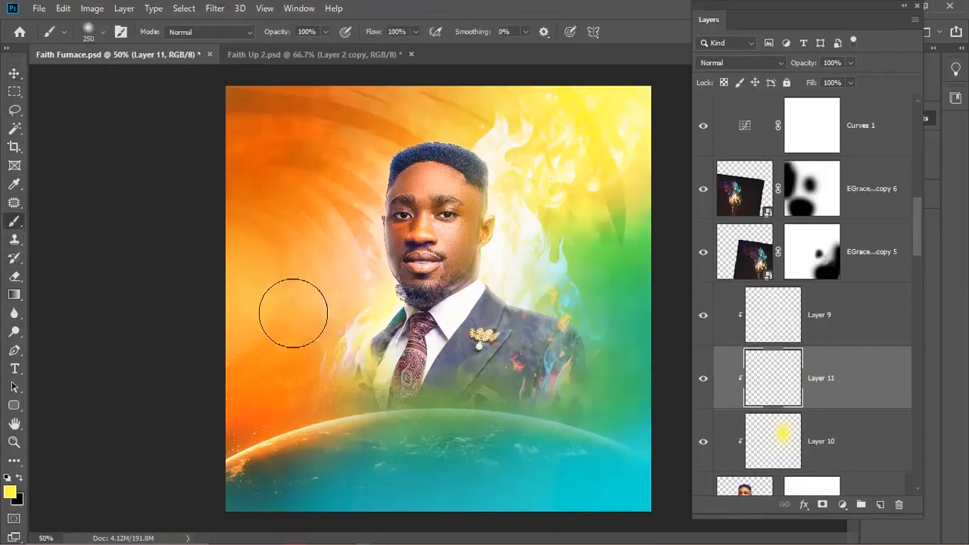
key(i)
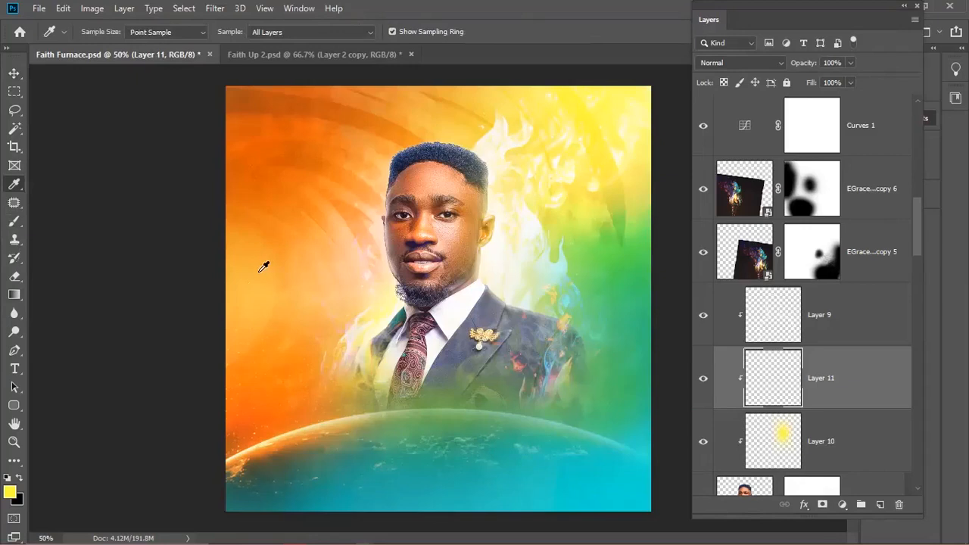
click(253, 273)
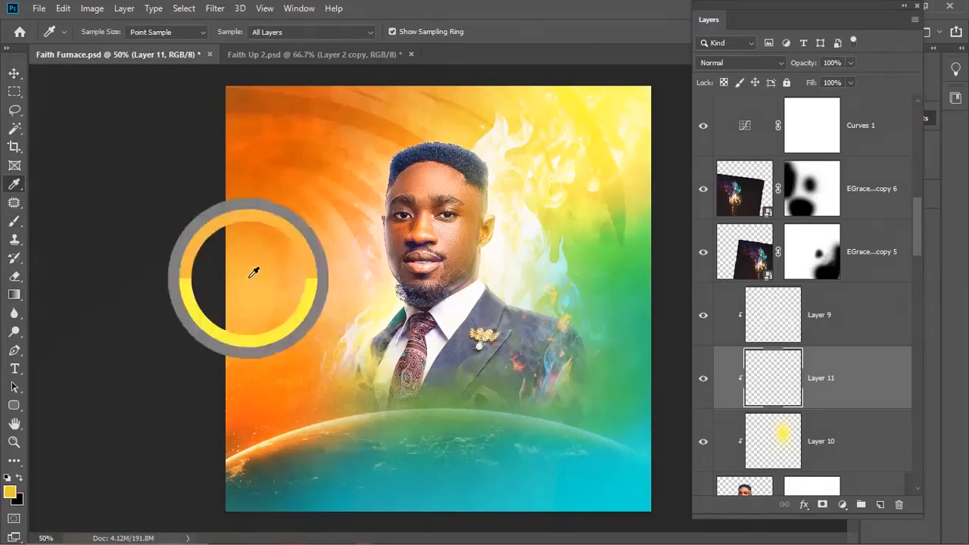
key(b)
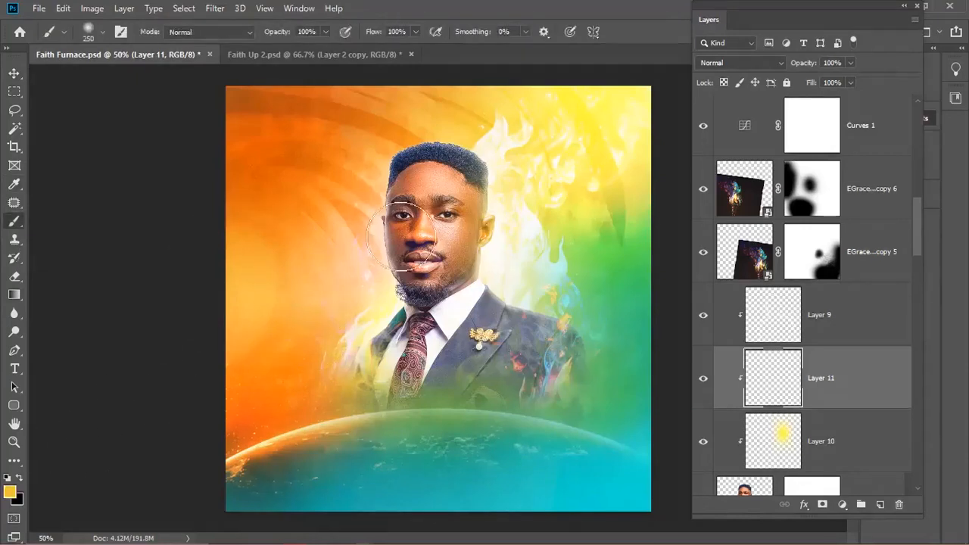
drag(408, 227, 424, 249)
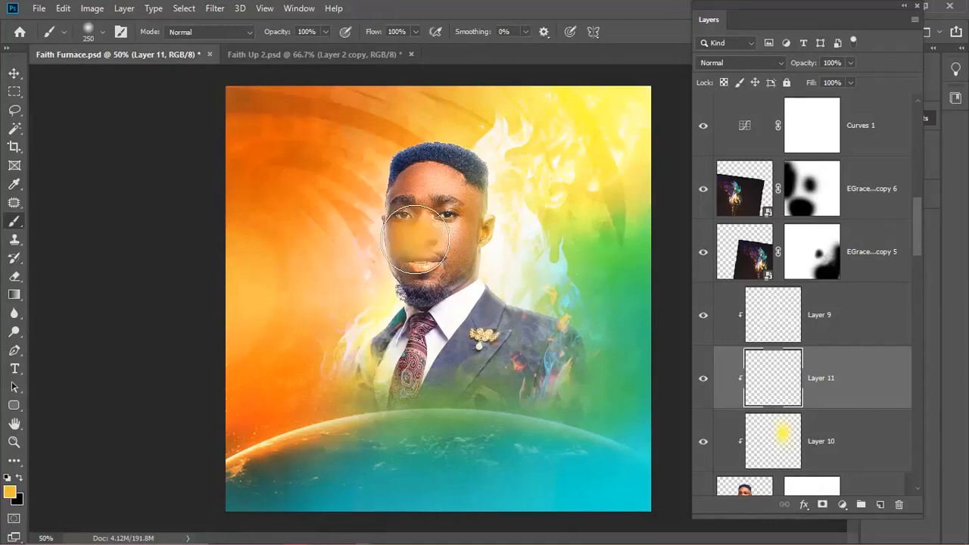
click(728, 64)
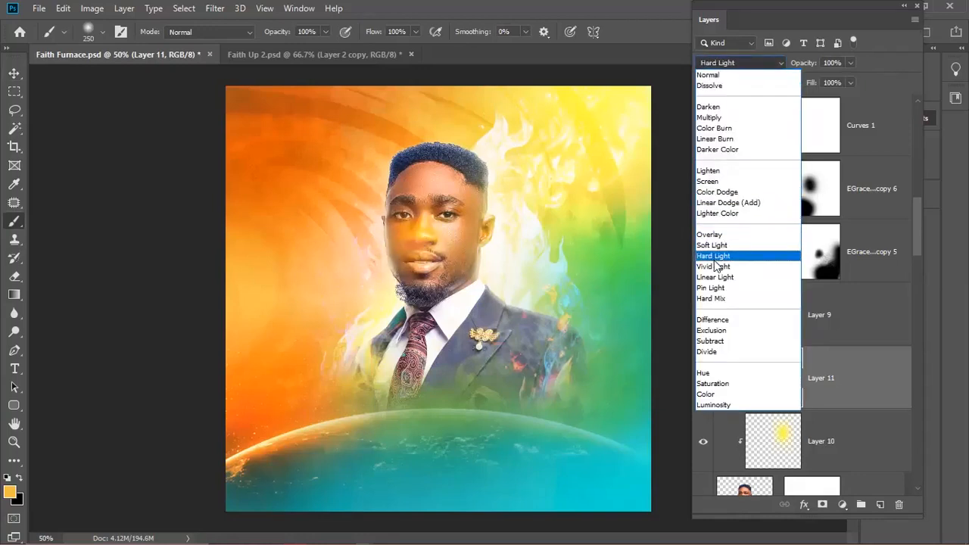
click(710, 183)
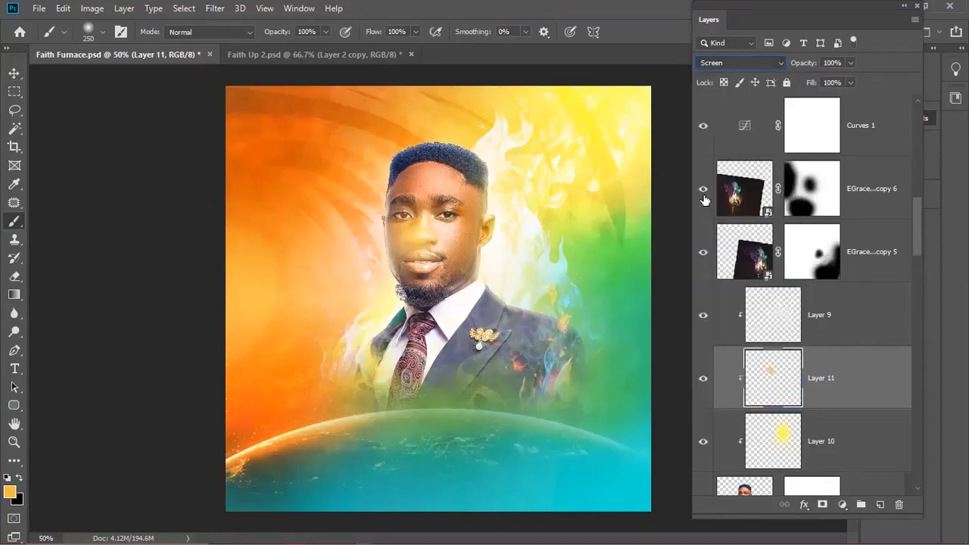
- Stretch the orange glow taller, lower it to 53% opacity, and add Layer 12 above Layer 10
key(ctrl+t)
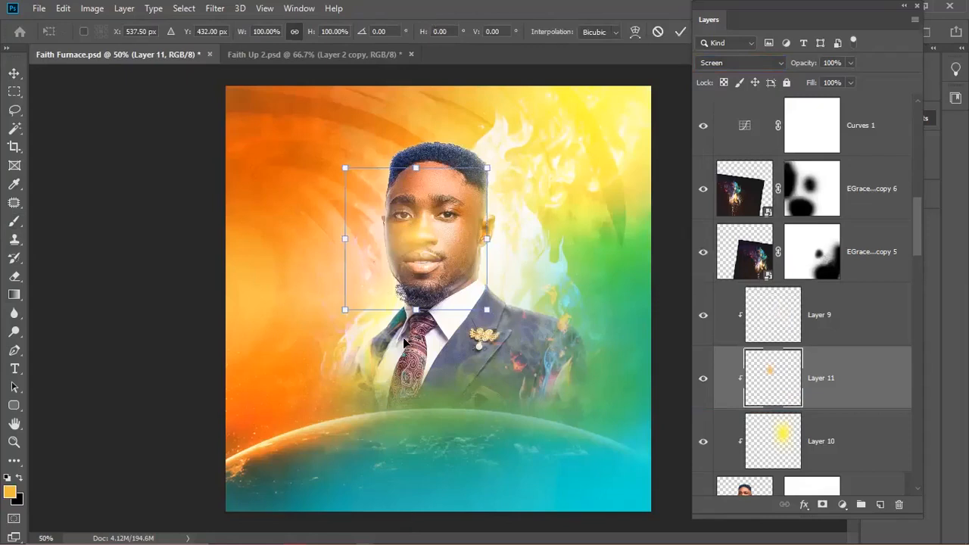
drag(409, 343, 408, 333)
key(Return)
key(b)
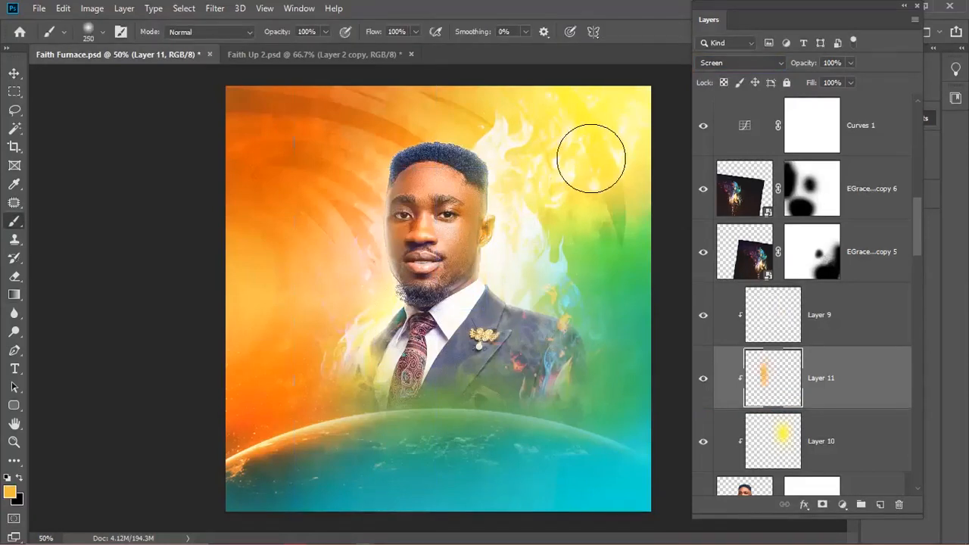
key(v)
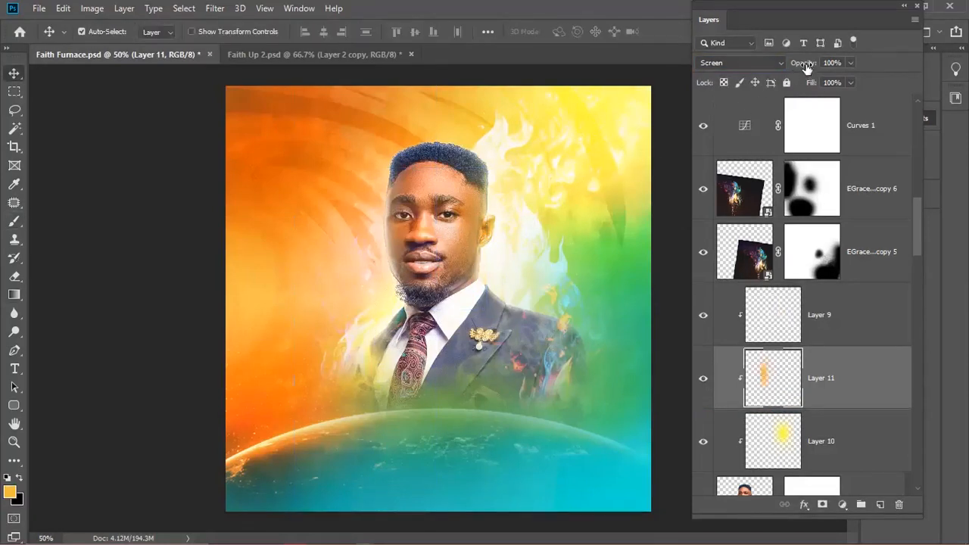
drag(804, 68, 772, 74)
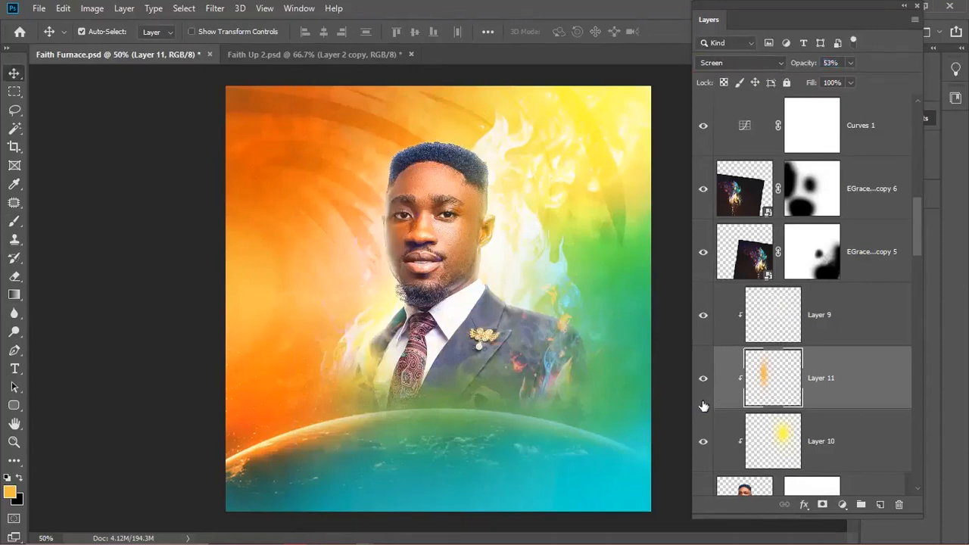
click(748, 438)
click(703, 441)
click(703, 442)
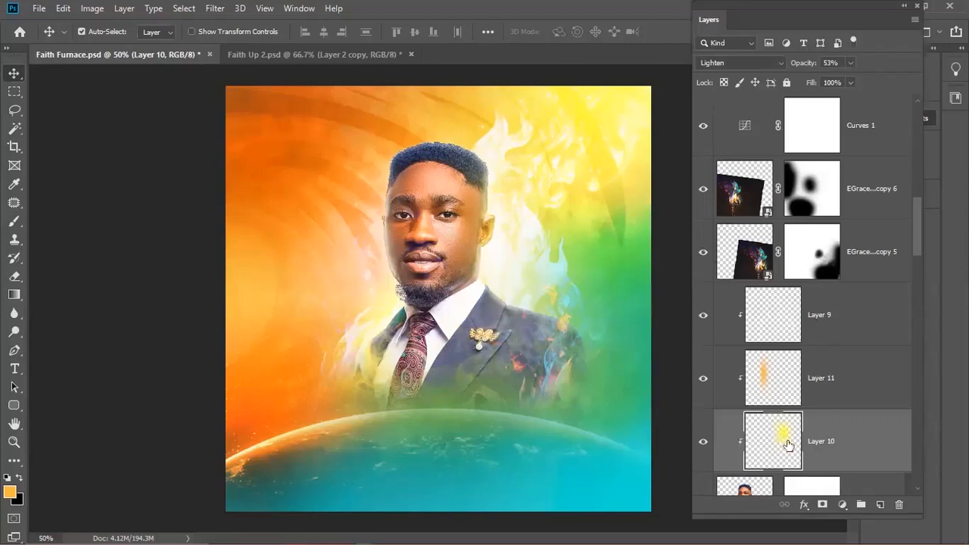
click(880, 504)
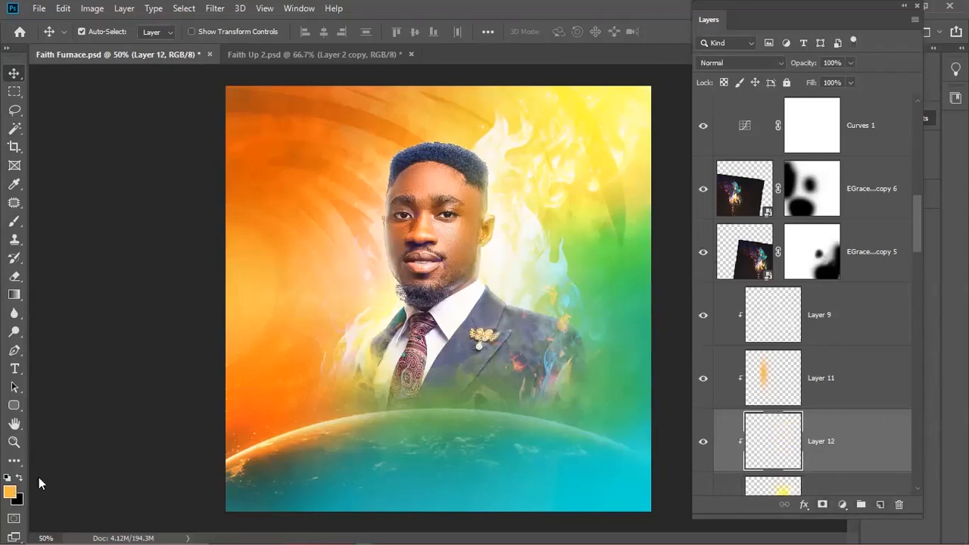
- Pick a deeper orange foreground colour and brush it over the man's face on Layer 12
click(10, 492)
click(787, 350)
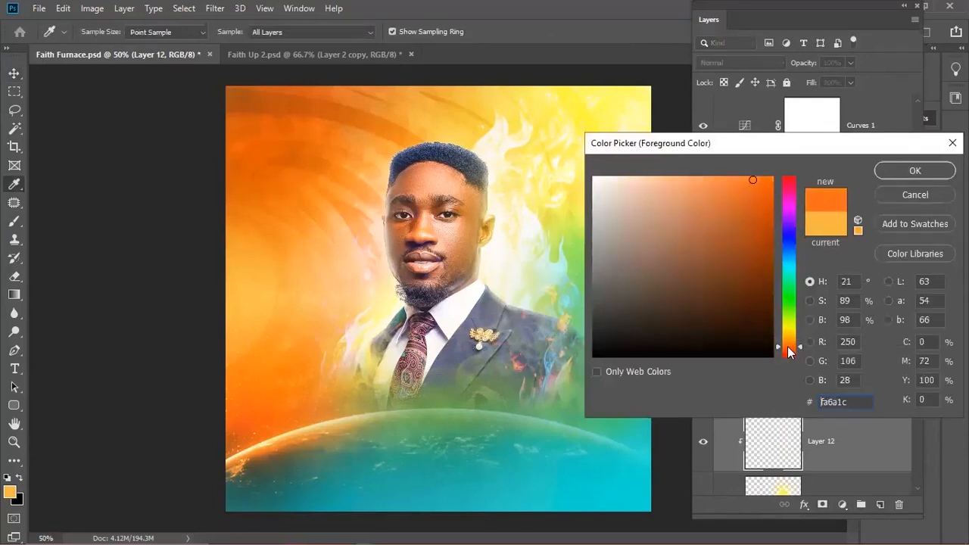
click(914, 171)
key(b)
drag(461, 220, 467, 224)
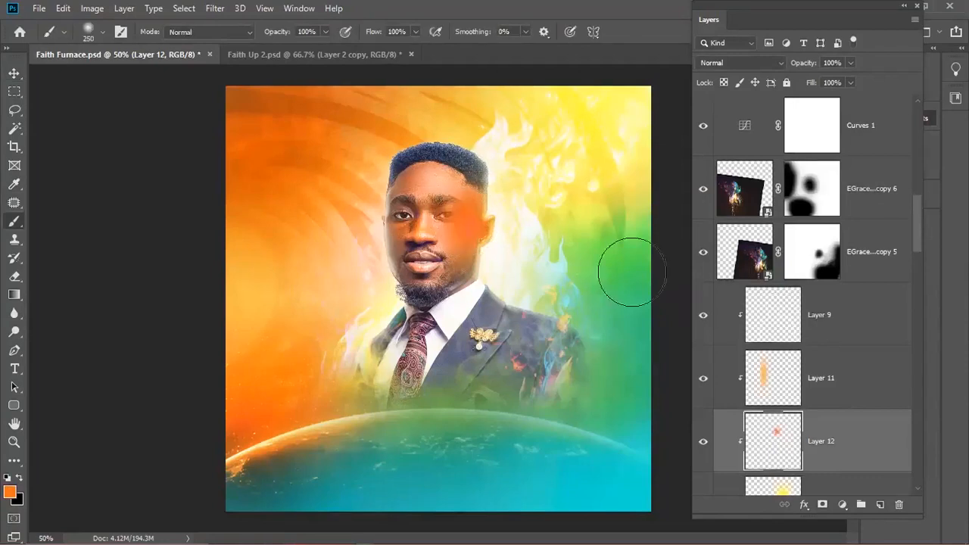
- Set Layer 12 to Screen blending and hide the yellow glow on Layer 10
click(740, 63)
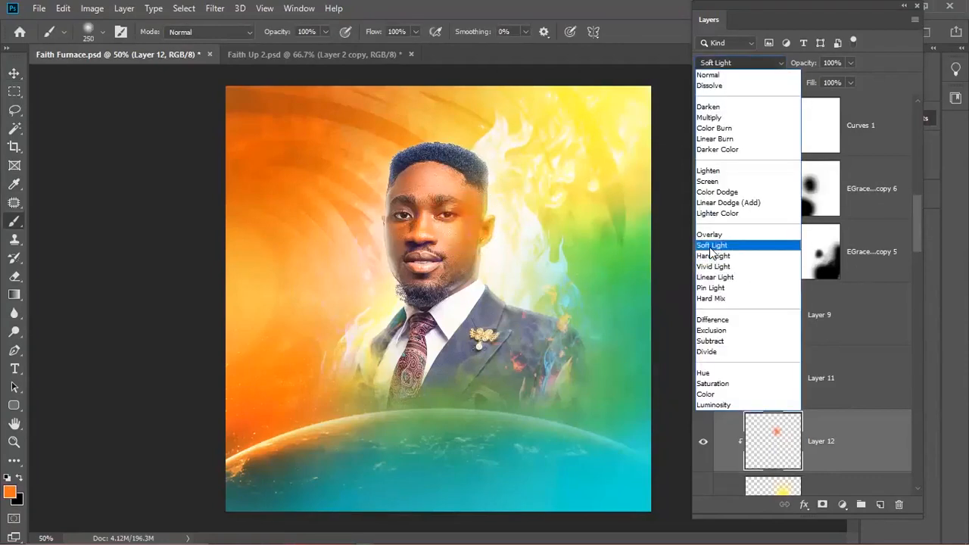
click(710, 186)
scroll(759, 416, down, 1)
click(707, 442)
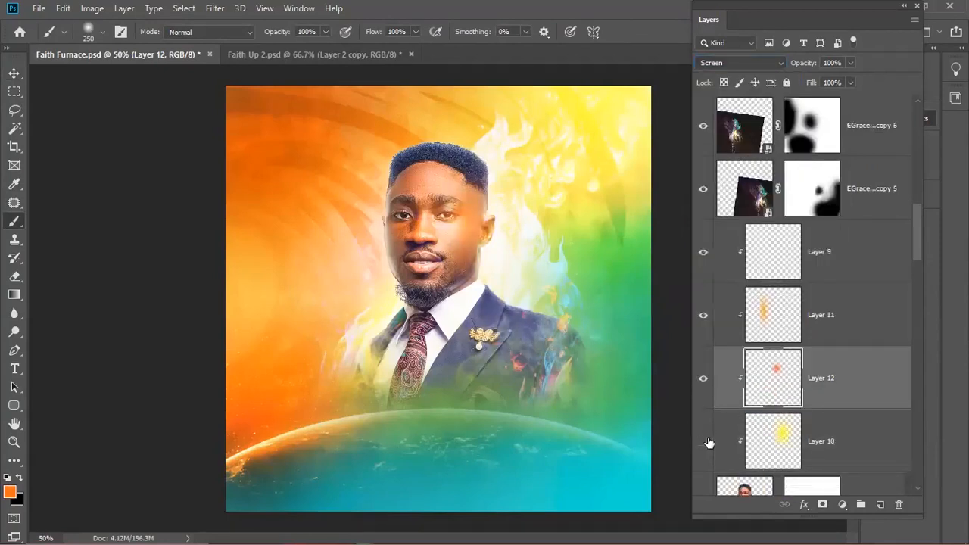
- Stretch the orange glow down toward the planet, then warp it into a rightward-sweeping curve
key(ctrl+t)
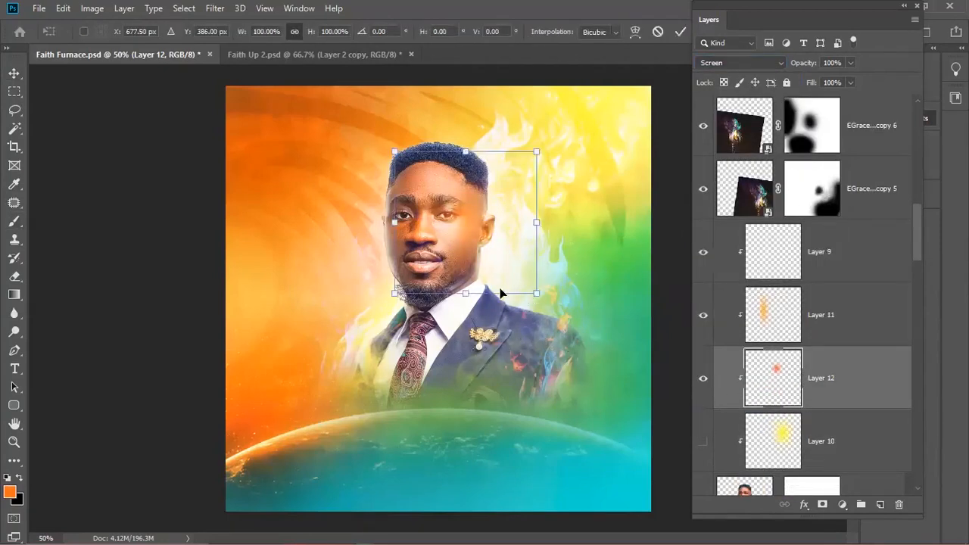
drag(466, 298, 465, 518)
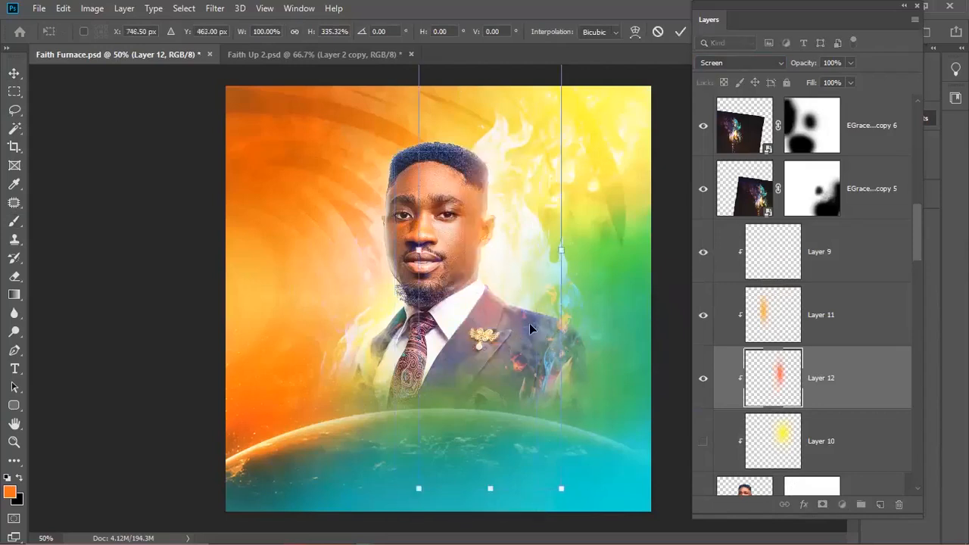
drag(529, 323, 518, 306)
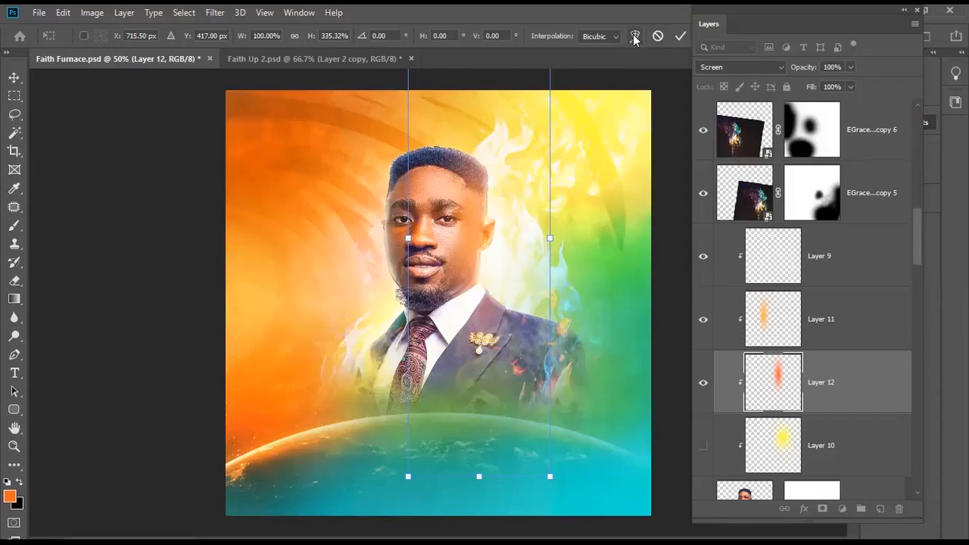
click(634, 37)
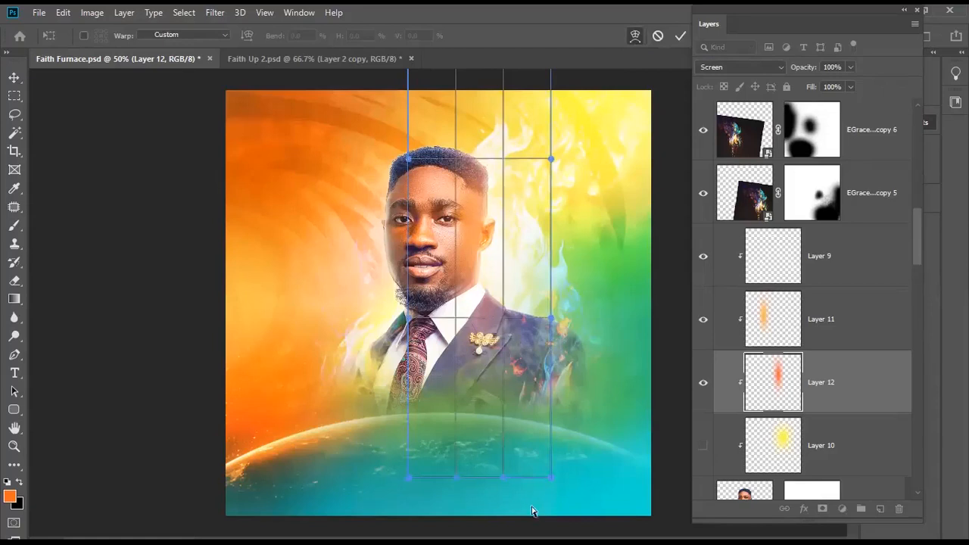
drag(563, 459, 553, 366)
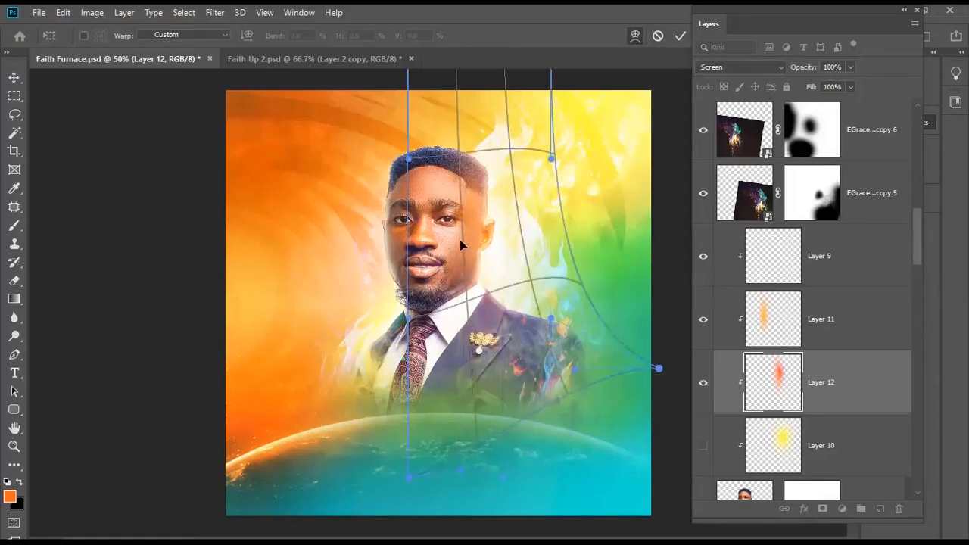
drag(460, 241, 463, 261)
drag(579, 341, 622, 304)
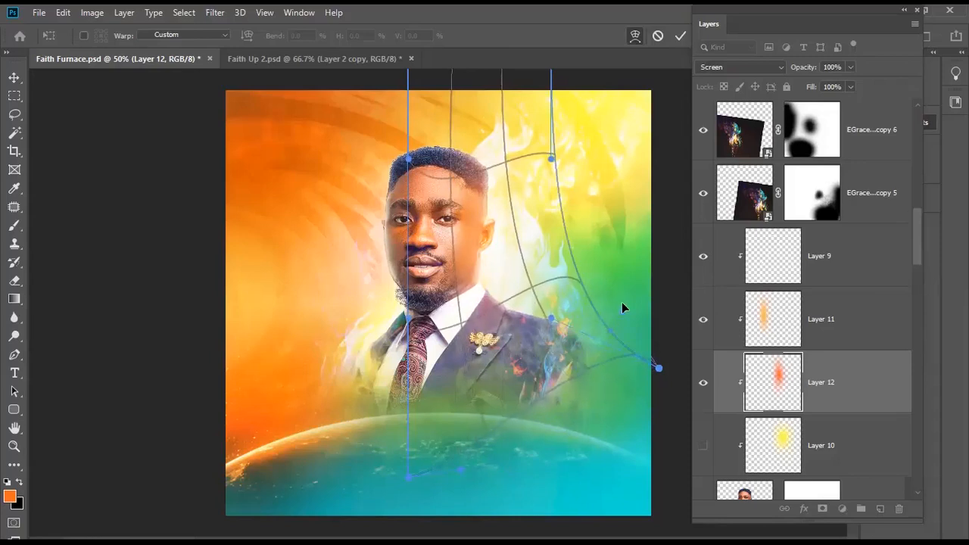
mouse_move(560, 335)
mouse_down()
mouse_move(576, 334)
mouse_move(547, 343)
mouse_up()
drag(472, 280, 481, 278)
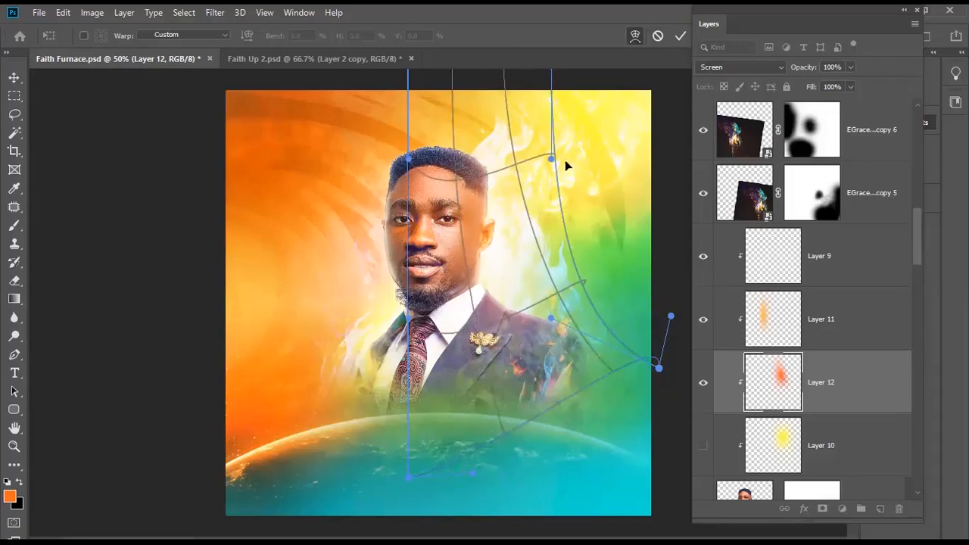
- Commit the warp, compare Layer 12's glow on and off, and delete the hidden yellow Layer 10
click(681, 35)
key(b)
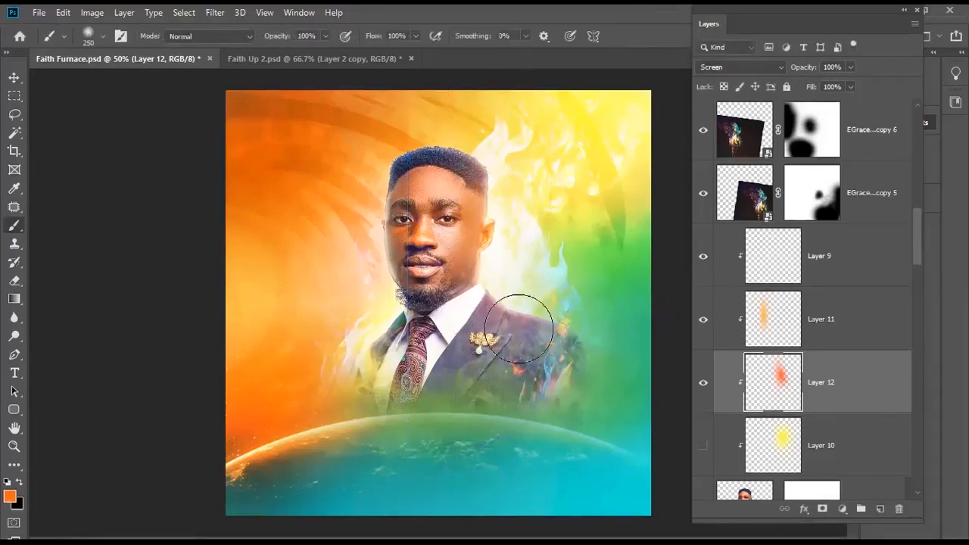
click(704, 383)
click(704, 383)
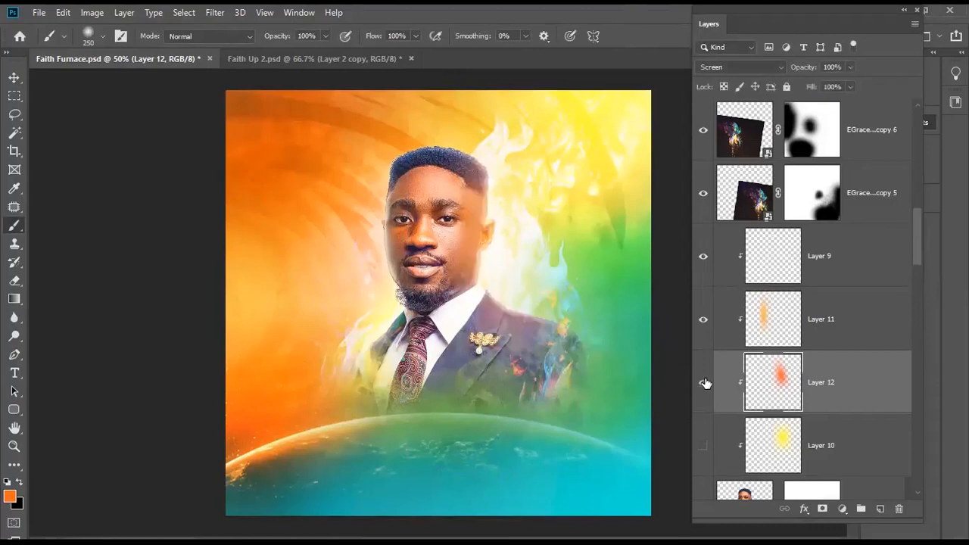
key(v)
click(828, 442)
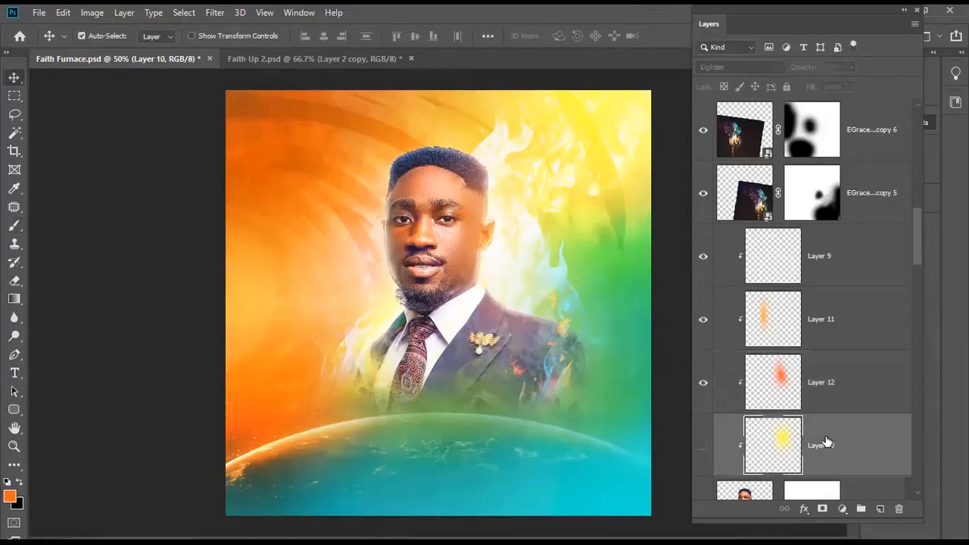
key(Delete)
- Add a Curves adjustment layer above the portrait layer, Layer 2 copy
click(821, 257)
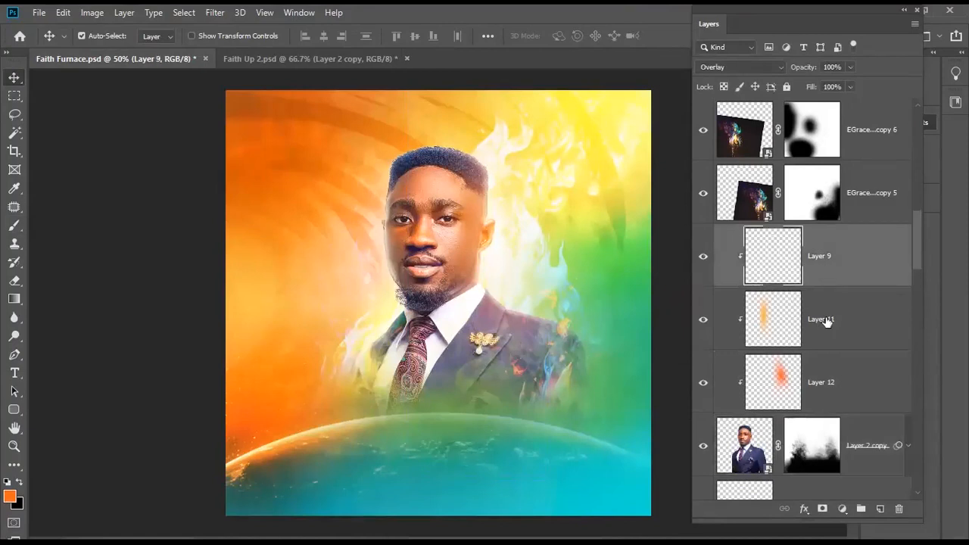
click(869, 446)
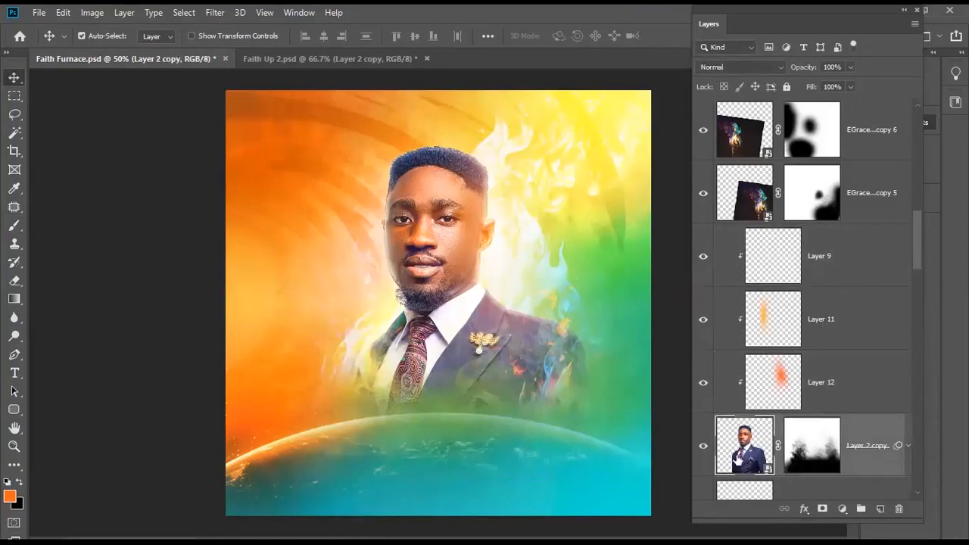
click(842, 507)
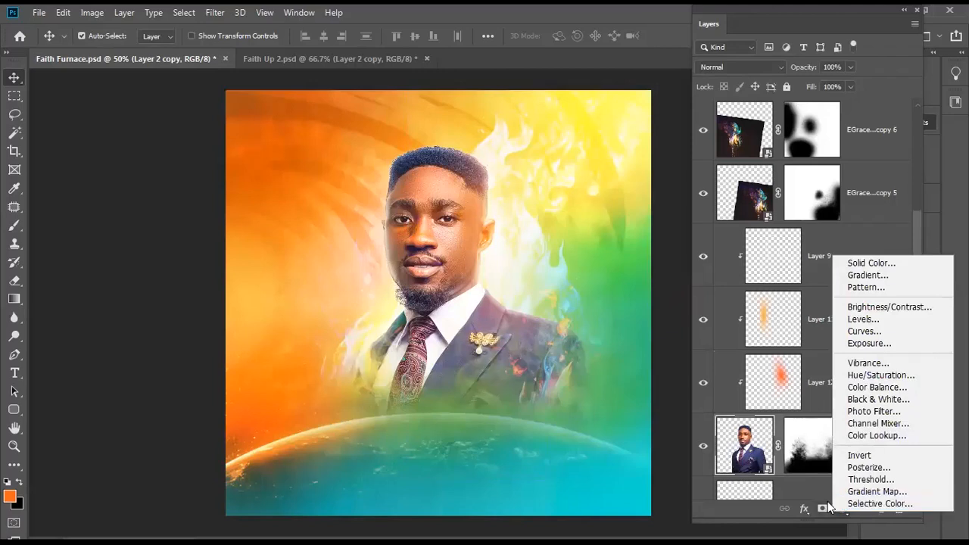
click(867, 333)
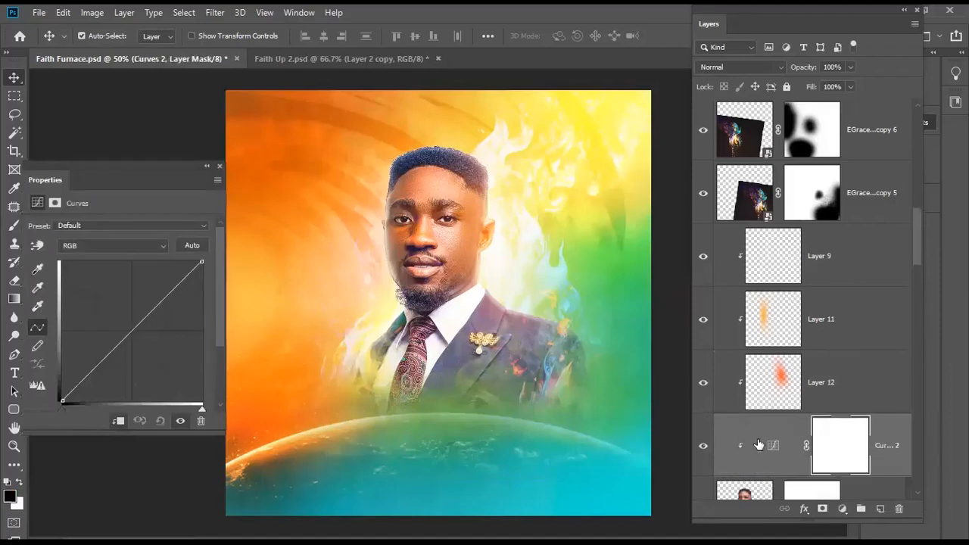
scroll(760, 416, down, 2)
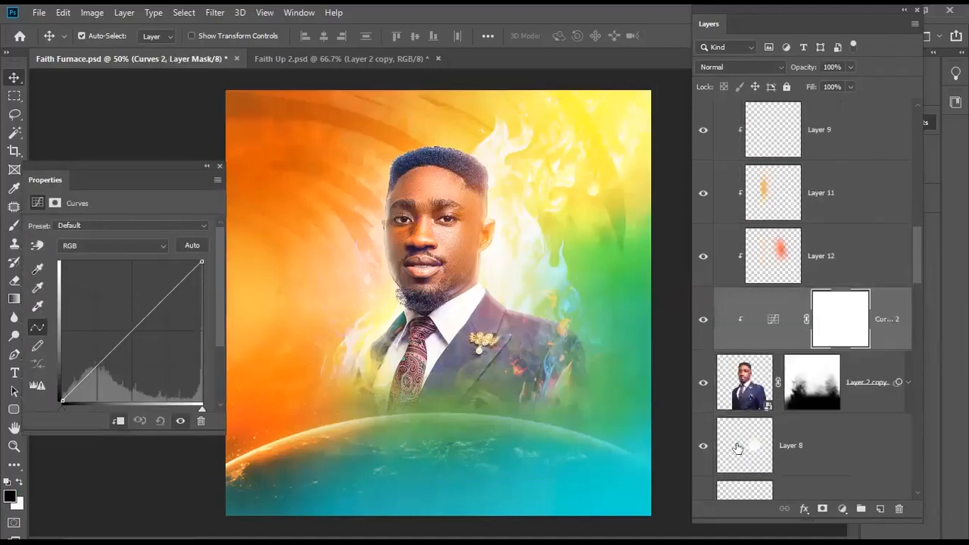
- In the Red channel, add a midpoint and raise it slightly above the diagonal
click(159, 241)
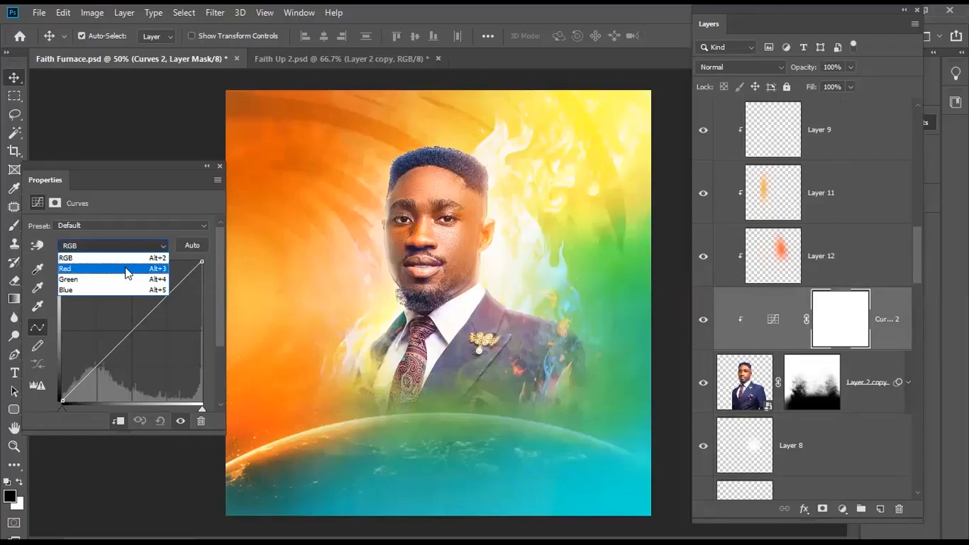
click(126, 269)
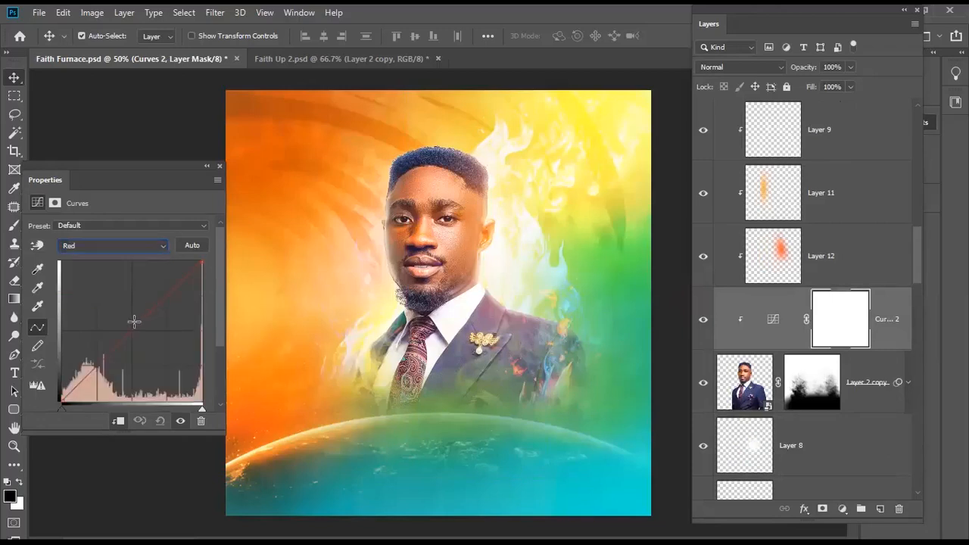
click(131, 325)
drag(132, 323, 121, 319)
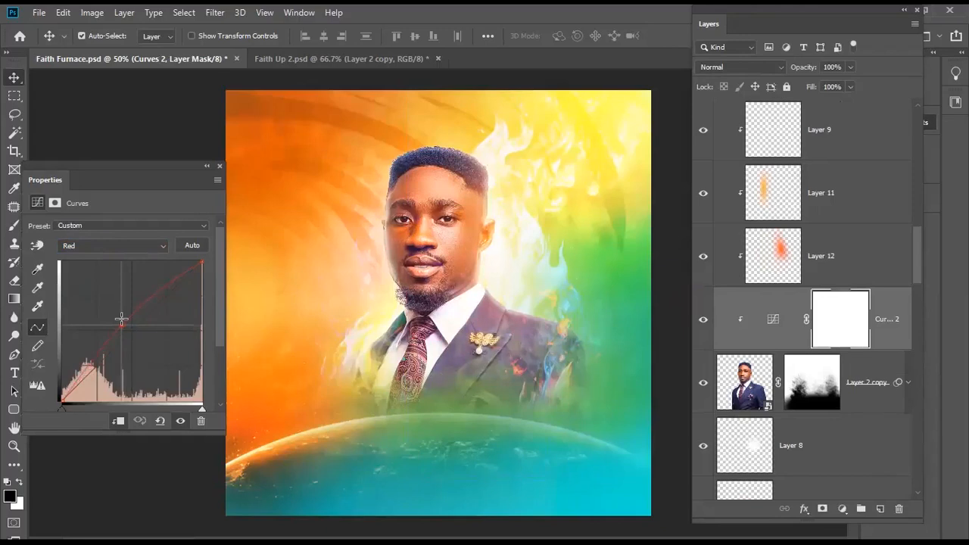
drag(121, 319, 97, 281)
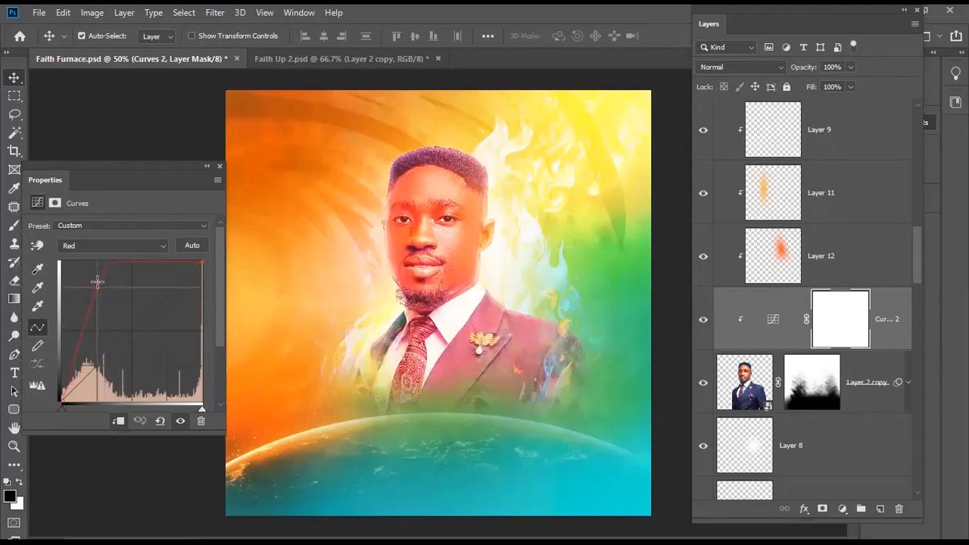
drag(97, 281, 121, 323)
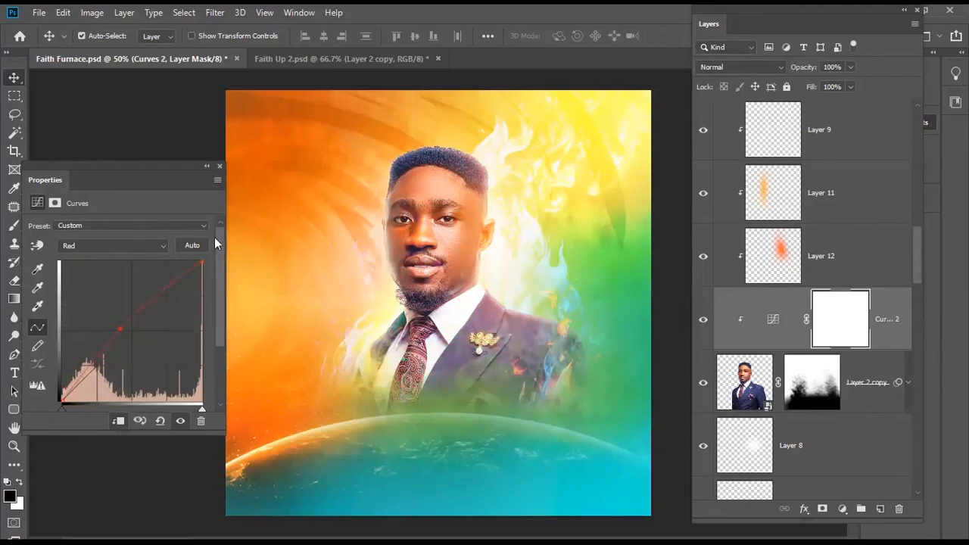
- Close the Curves properties and target the EGrace copy 5 mask, toggling the layer to compare
click(220, 164)
drag(918, 267, 926, 240)
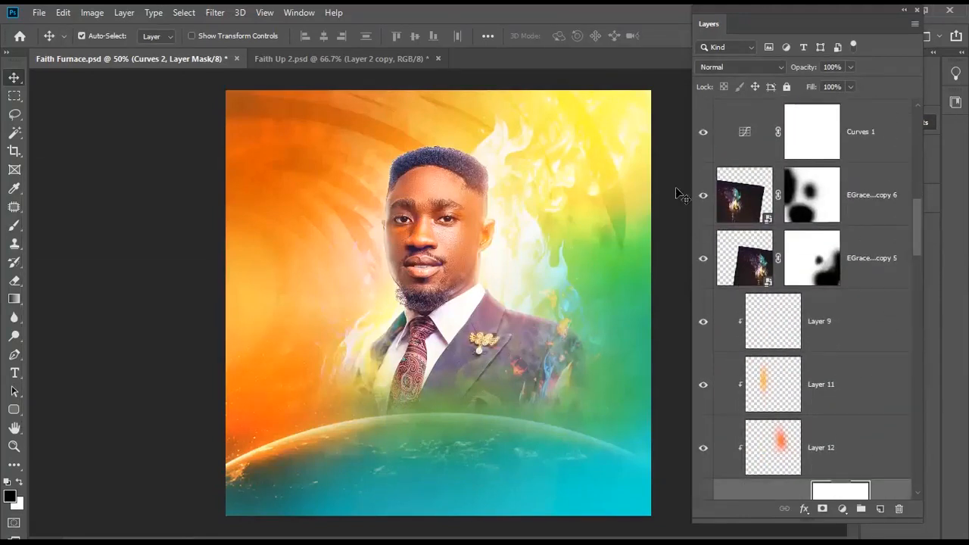
click(807, 244)
click(703, 259)
click(703, 258)
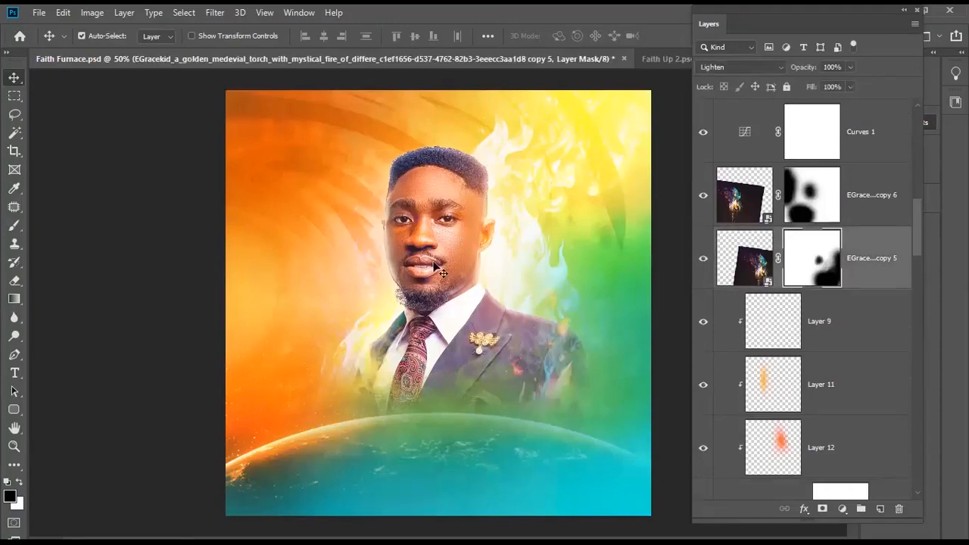
- Paint black on the copy 5 mask over the man's face, then reselect the layer image
key(b)
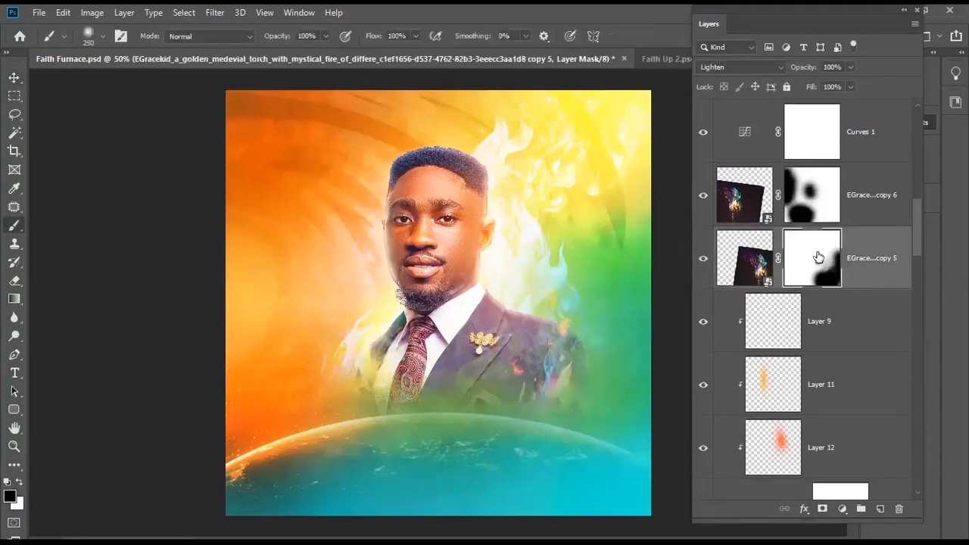
click(430, 256)
click(427, 248)
click(429, 263)
click(430, 202)
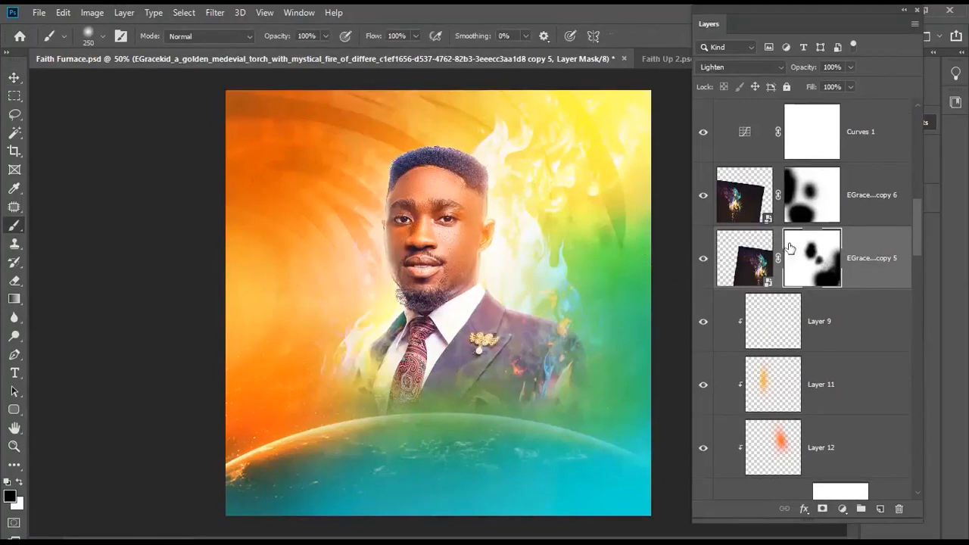
click(740, 265)
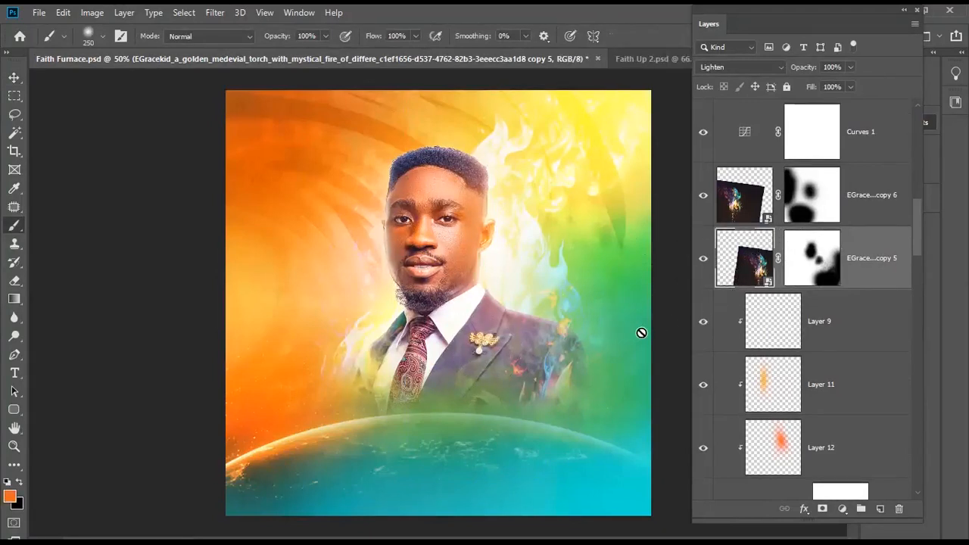
- Review the layers clipped to the portrait: Layer 9, Curves 2, then Layer 2 copy
key(v)
scroll(505, 300, down, 1)
scroll(505, 300, up, 1)
scroll(500, 314, down, 1)
scroll(499, 314, up, 1)
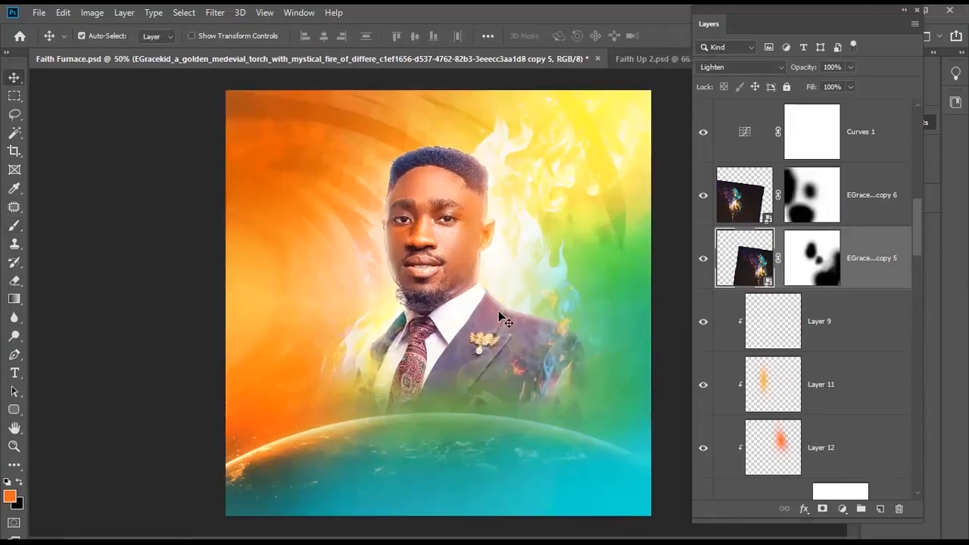
click(833, 324)
mouse_move(914, 248)
mouse_down()
mouse_move(907, 272)
mouse_move(917, 249)
mouse_up()
click(881, 310)
click(890, 328)
- Group Layer 9 through Layer 2 copy and name the group 'Img'
shift+click(850, 218)
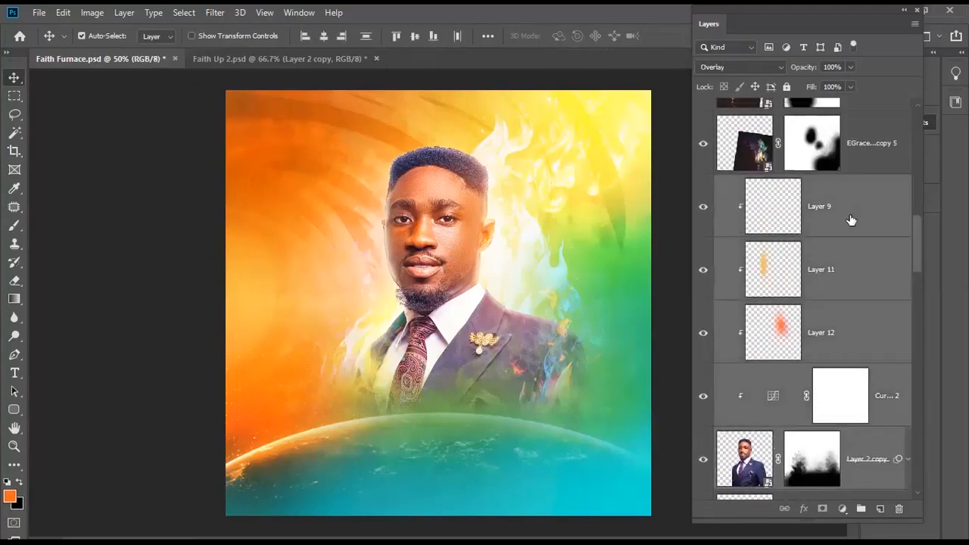
key(ctrl+g)
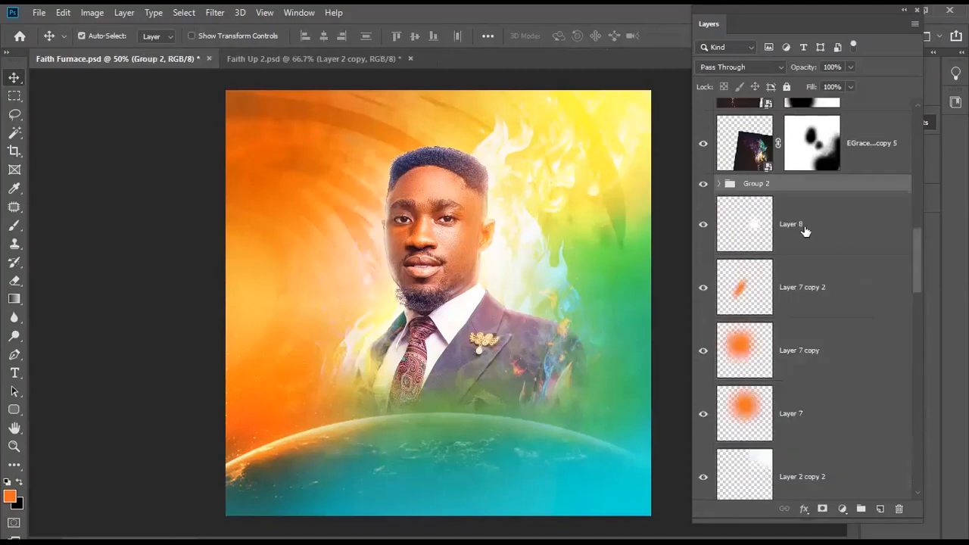
double_click(763, 179)
text(Img)
key(Return)
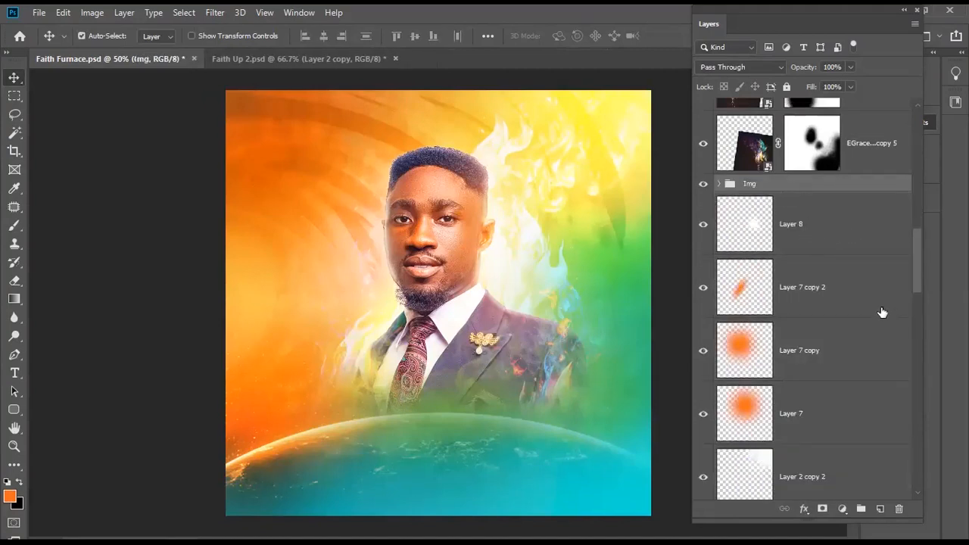
- Move fire layers EGrace copy 5 and copy 6 together slightly up and left
drag(915, 258, 923, 230)
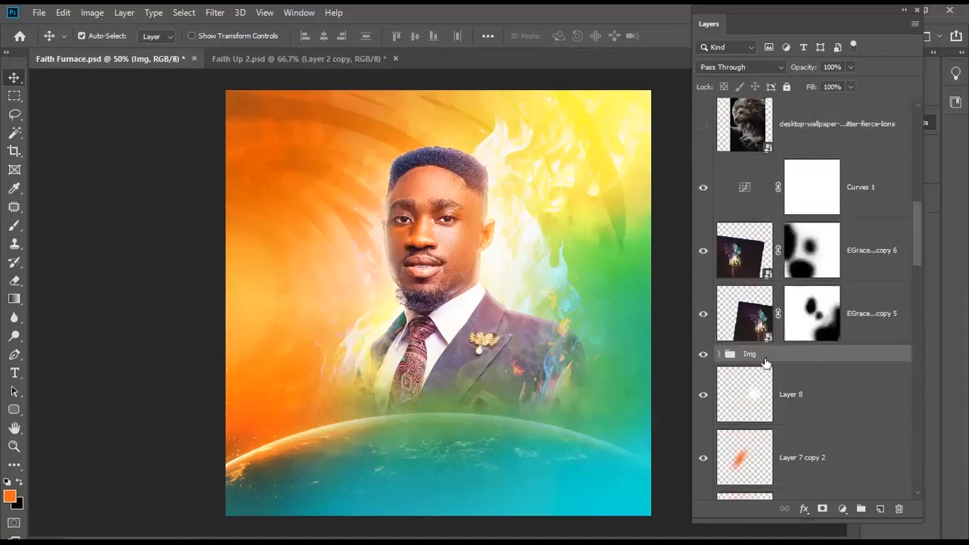
click(863, 244)
shift+click(863, 312)
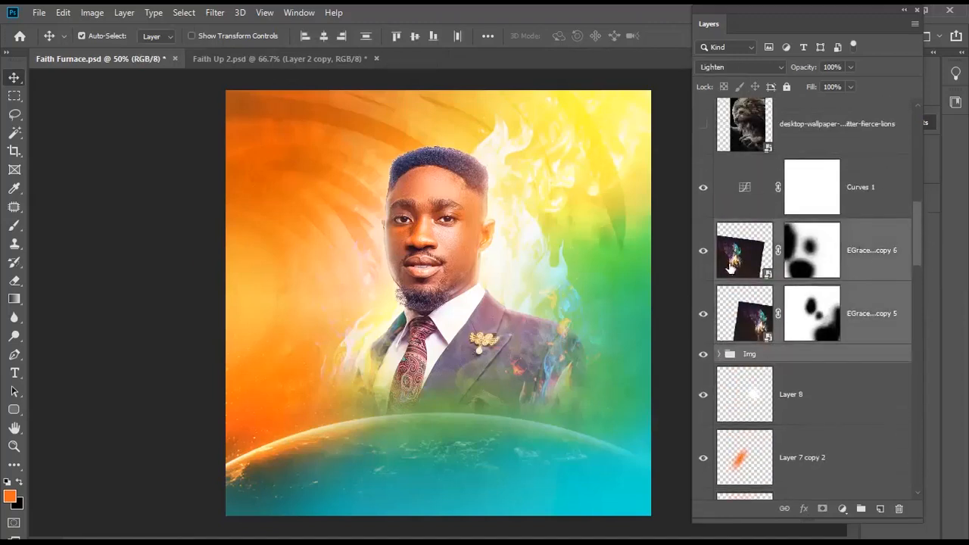
key(ctrl)
key(ctrl+t)
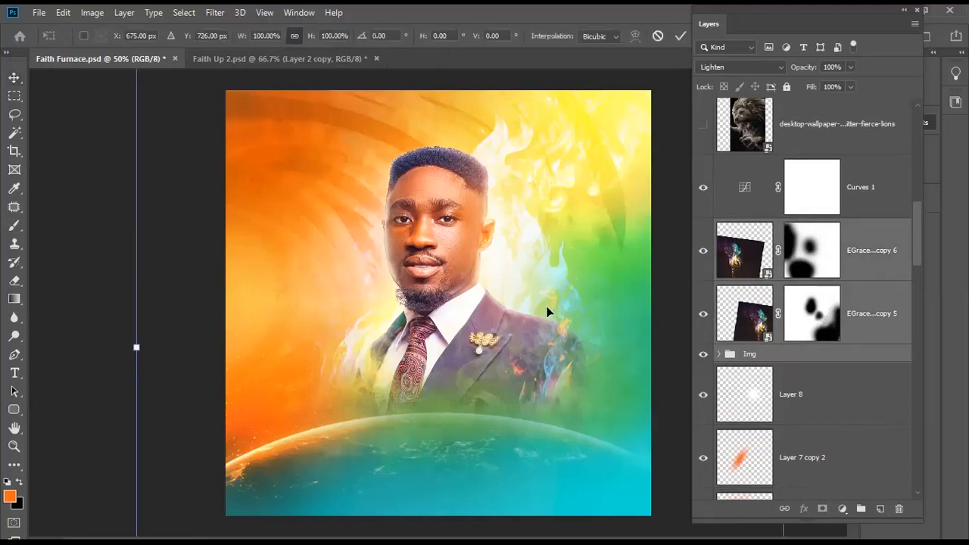
drag(547, 310, 535, 305)
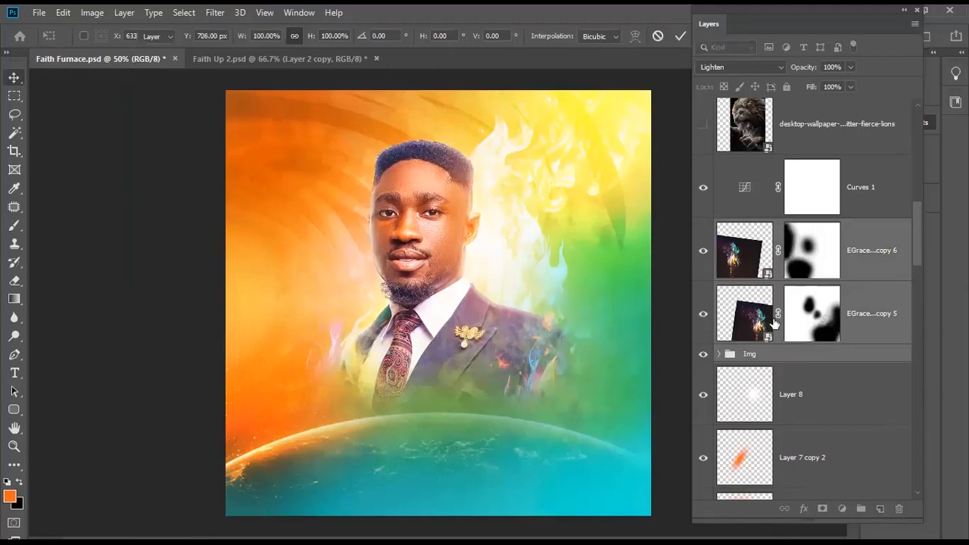
key(Return)
drag(913, 222, 910, 407)
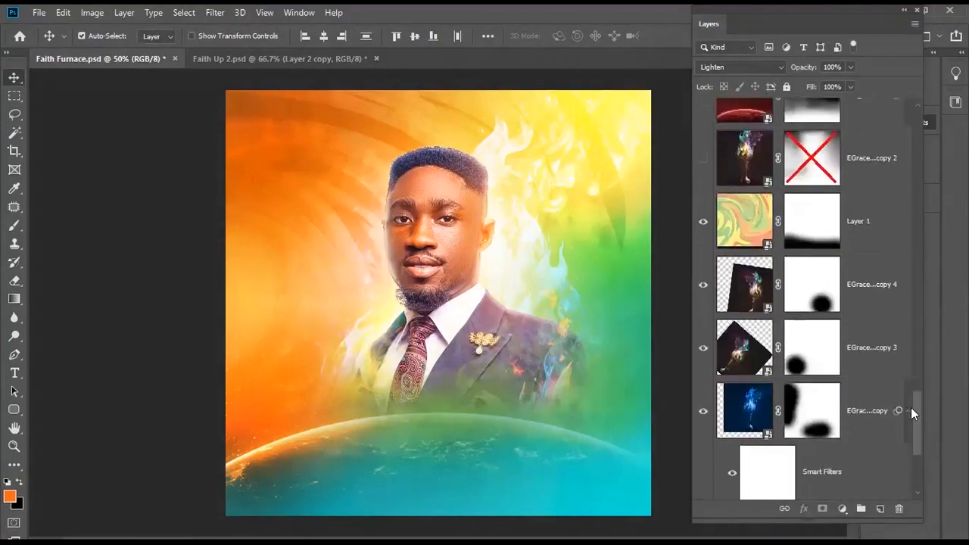
- Move fire layers EGrace copy 4, copy 3 and the base copy above Layer 1
click(869, 302)
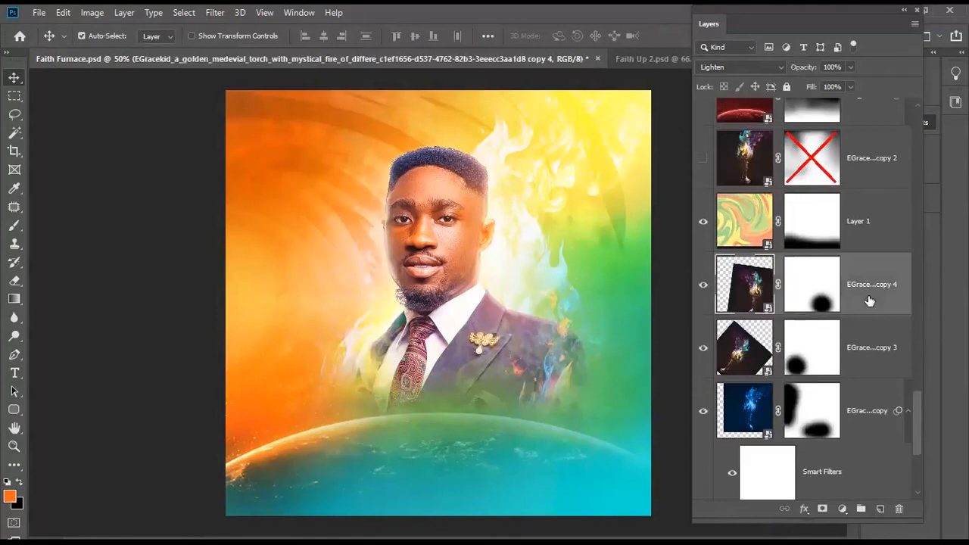
shift+click(859, 344)
shift+click(884, 413)
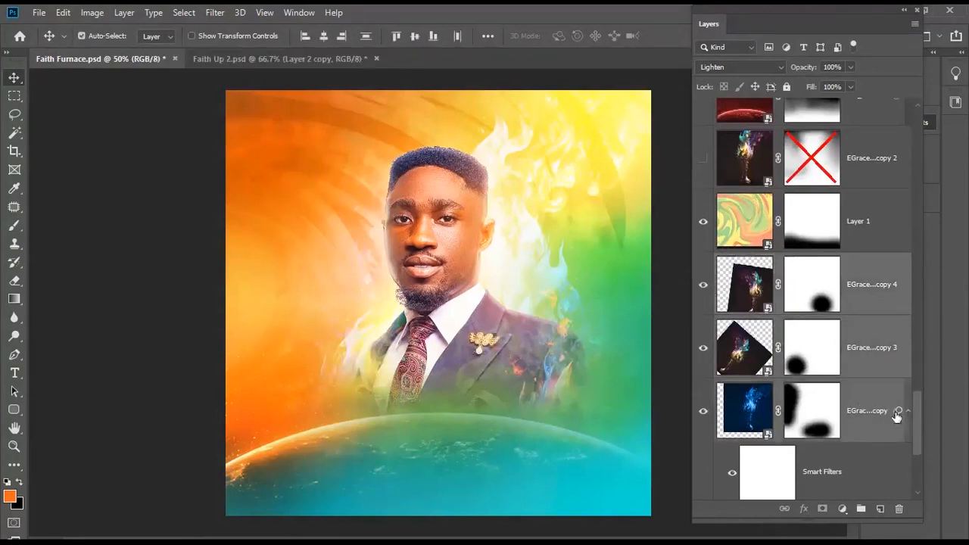
click(908, 410)
scroll(914, 409, up, 1)
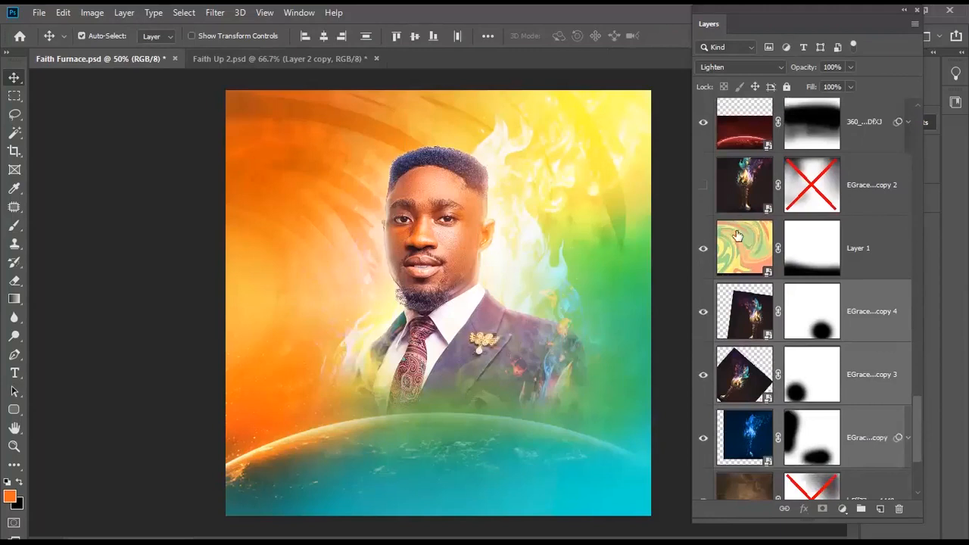
drag(853, 305, 839, 249)
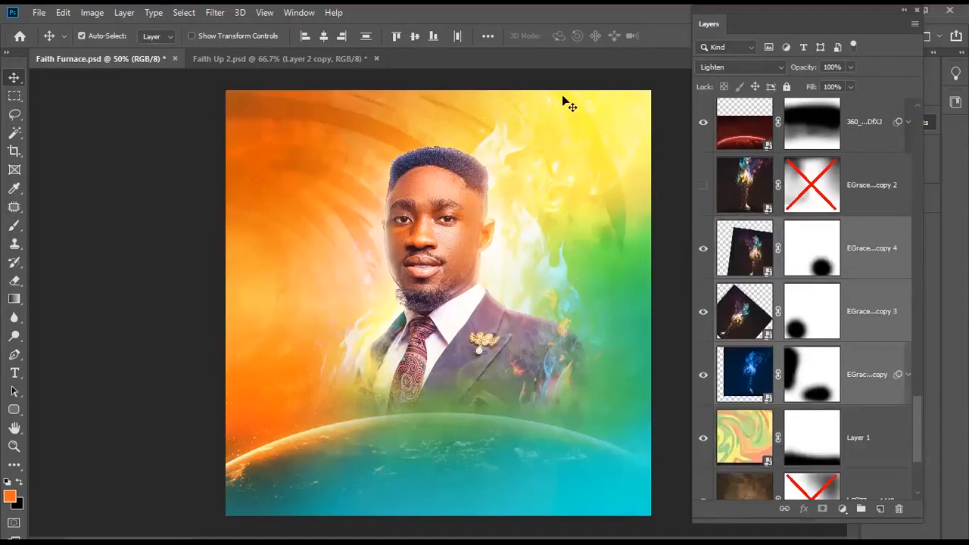
- Delete the unused fire layer EGrace copy 2
click(705, 184)
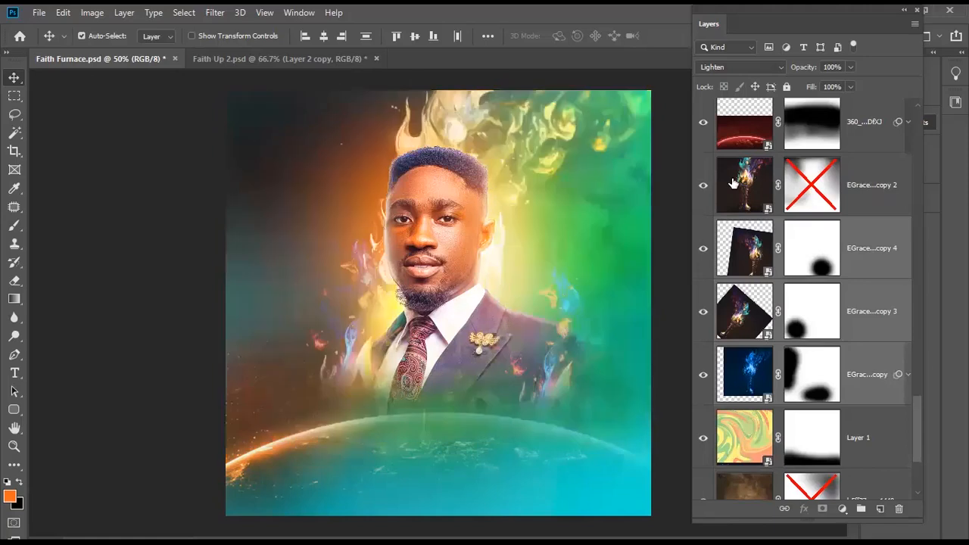
click(732, 184)
key(Delete)
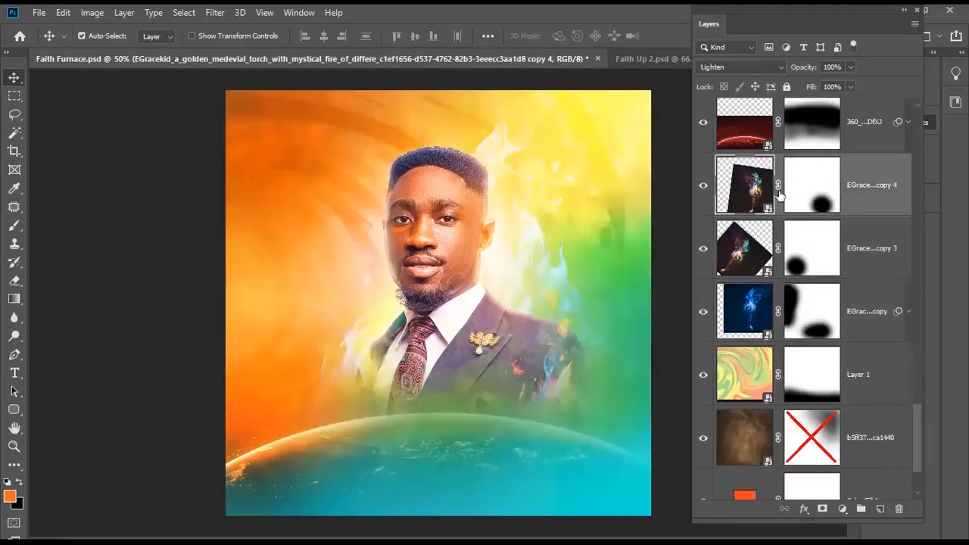
shift+click(855, 321)
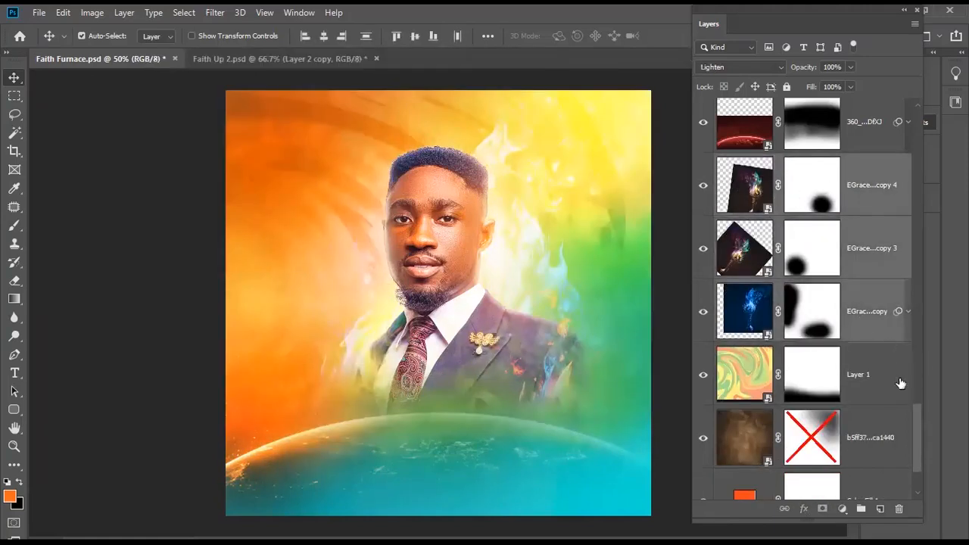
drag(919, 416, 896, 226)
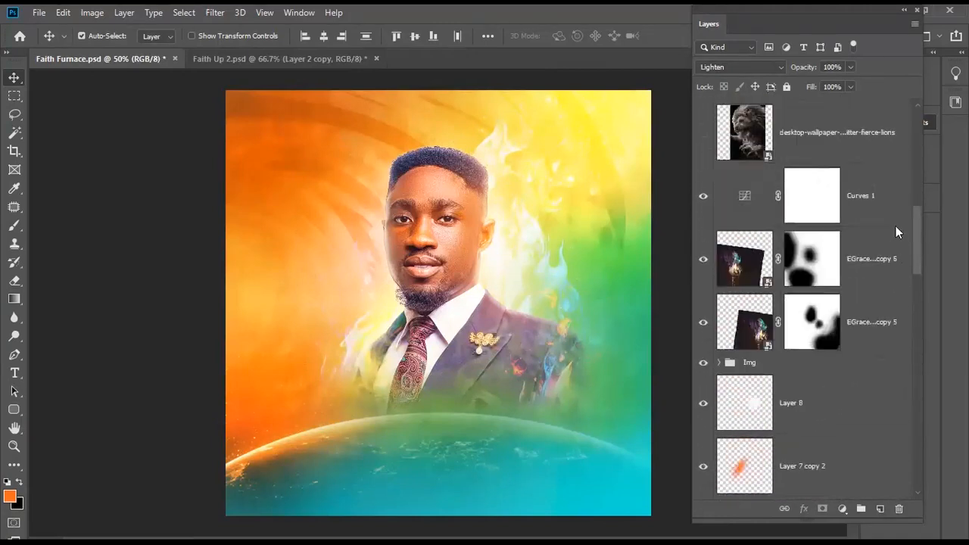
- Select fire copies 5 and 6 with the Img group and start nudging them left
click(791, 350)
shift+click(870, 286)
shift+click(814, 366)
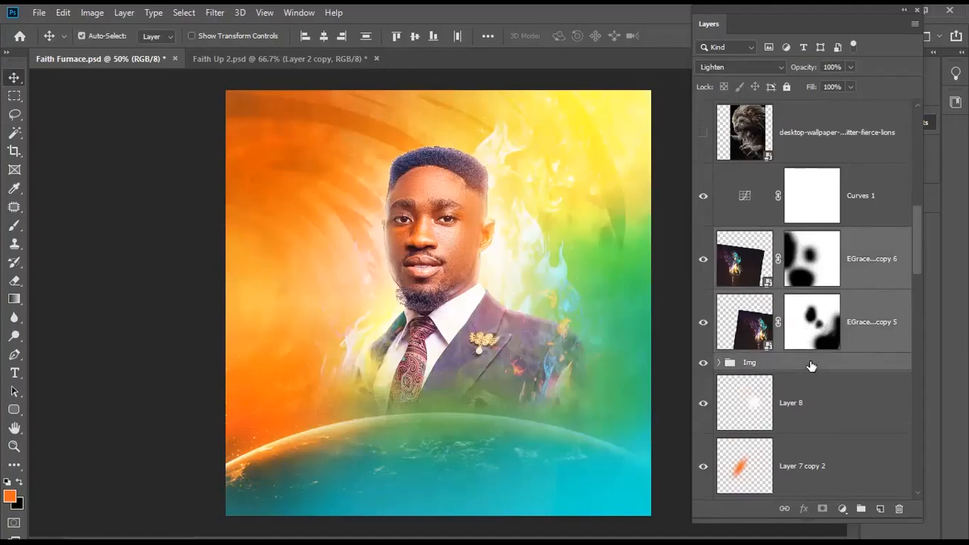
key(ctrl+t)
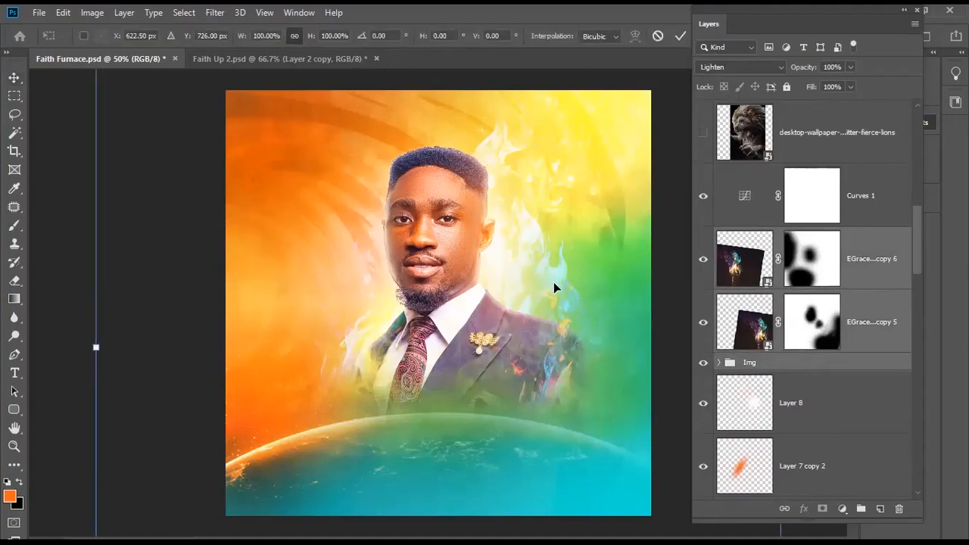
drag(553, 289, 553, 278)
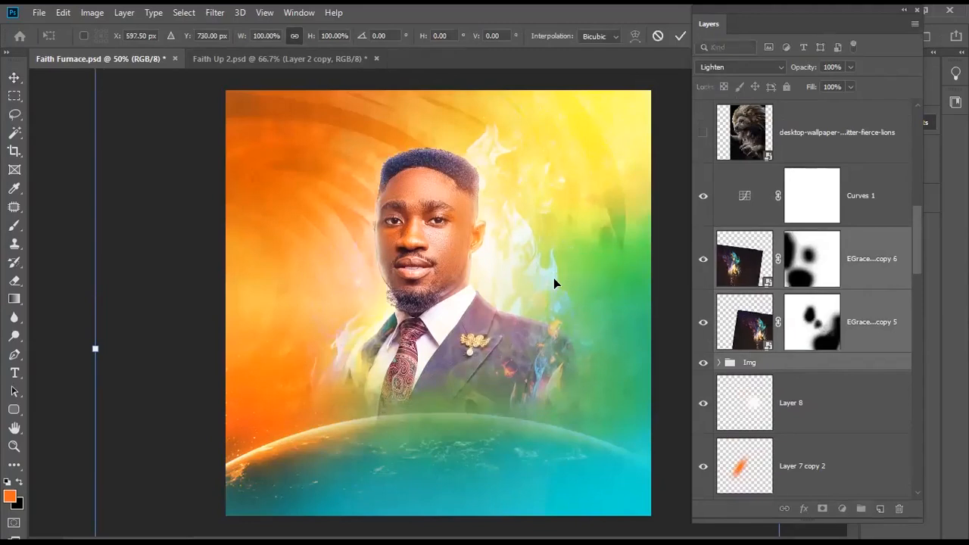
- Shrink the transformed layers to 95.86% from the top-left handle, commit, and view at 50%
key(ctrl+minus)
key(ctrl+minus)
key(ctrl+minus)
key(ctrl+minus)
key(ctrl+minus)
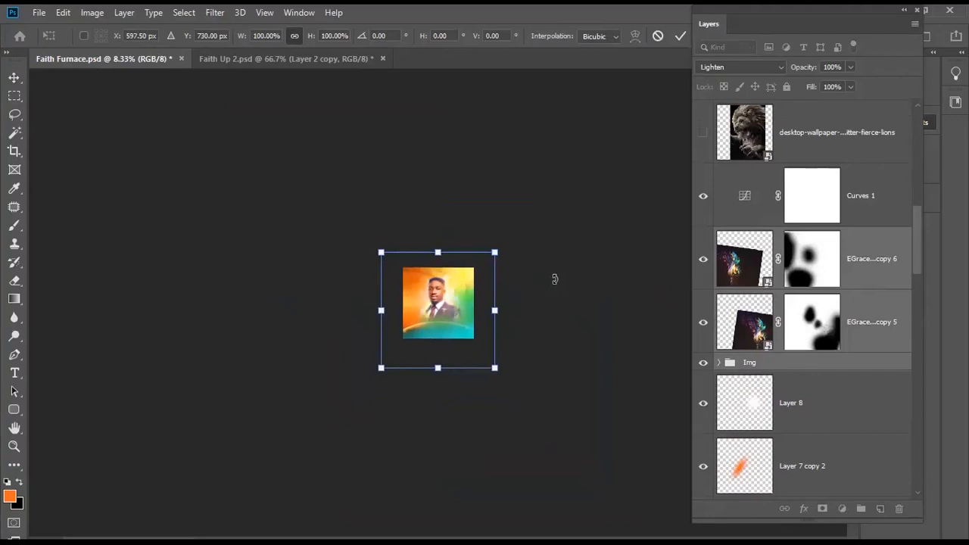
key(ctrl+plus)
key(ctrl+plus)
key(ctrl+plus)
key(ctrl+plus)
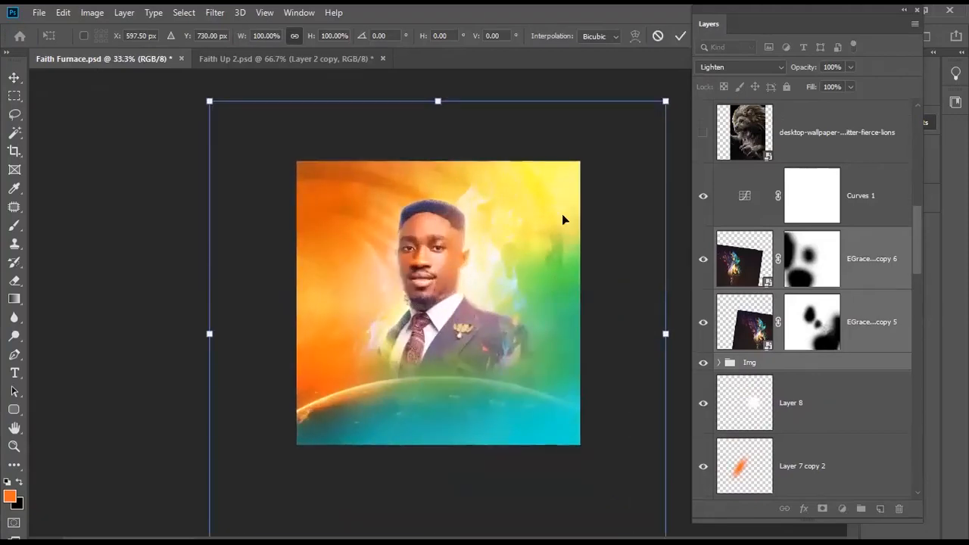
drag(210, 101, 232, 115)
key(Return)
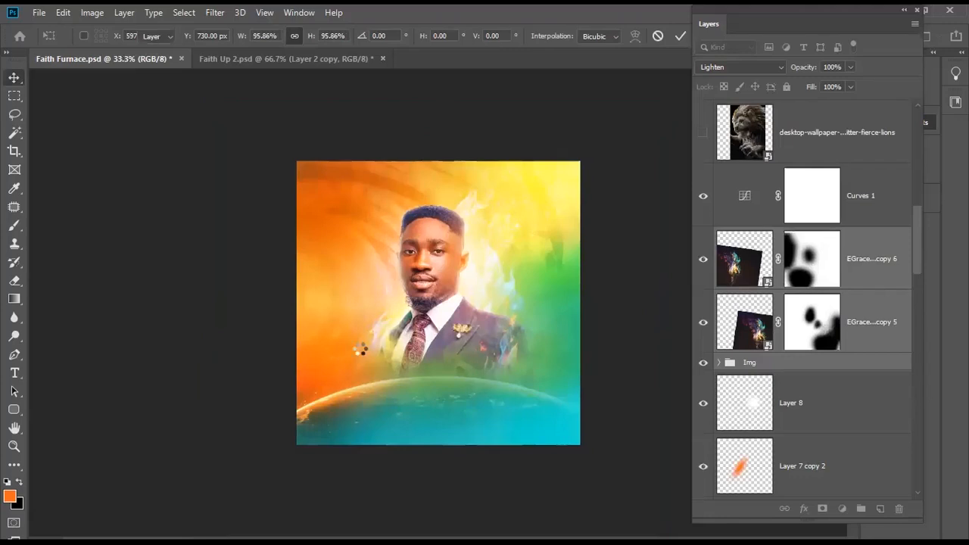
scroll(443, 295, up, 3)
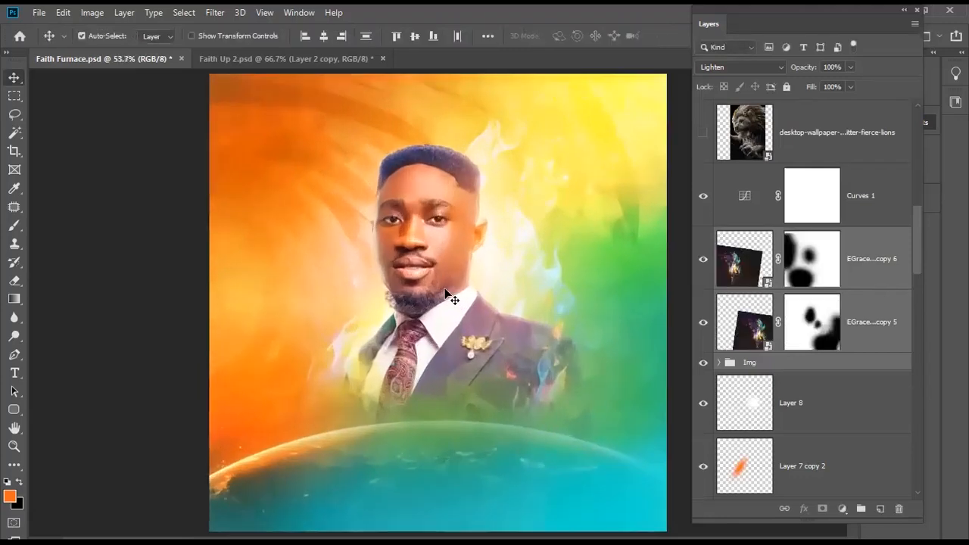
scroll(458, 308, down, 1)
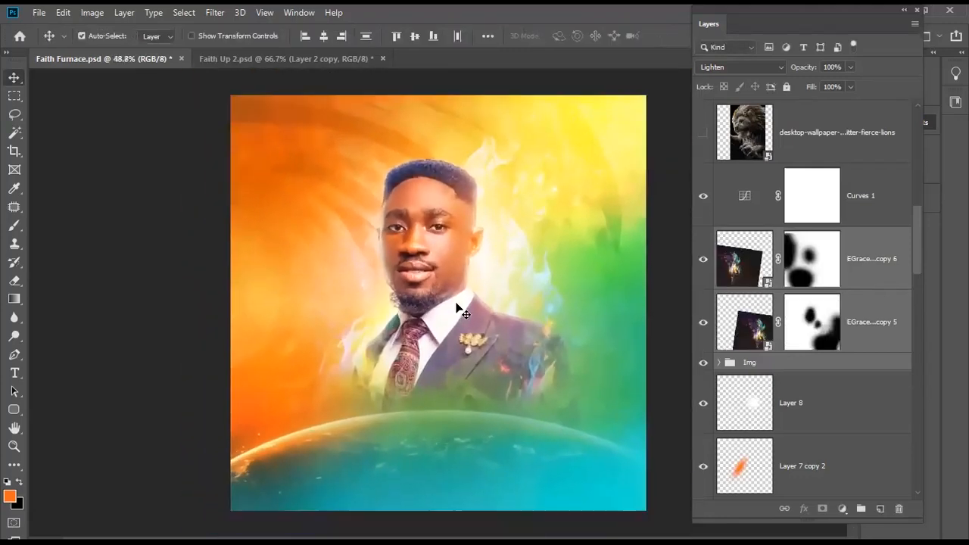
key(ctrl+minus)
key(ctrl+plus)
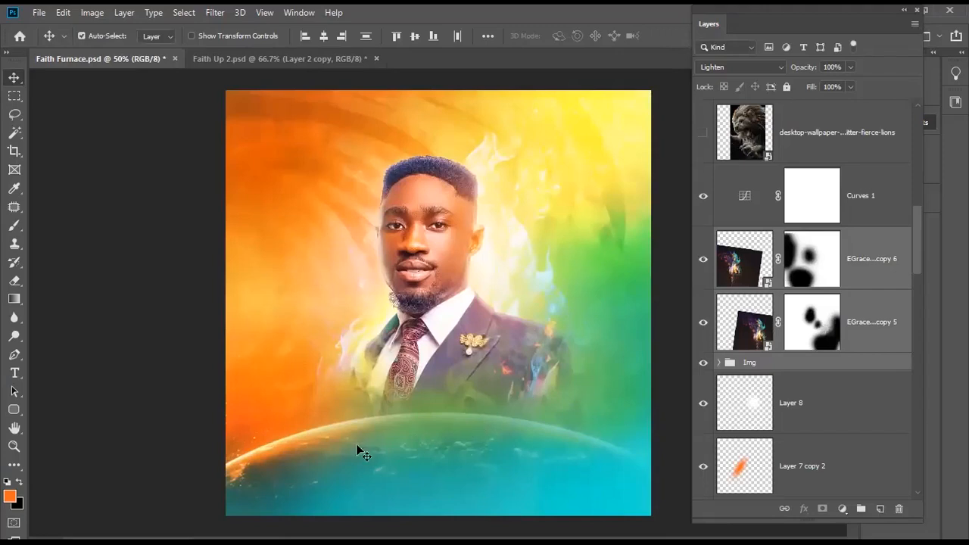
- Try the fierce-lions wallpaper layer in Soft Light mode, then hide and delete it
click(743, 127)
scroll(746, 242, up, 1)
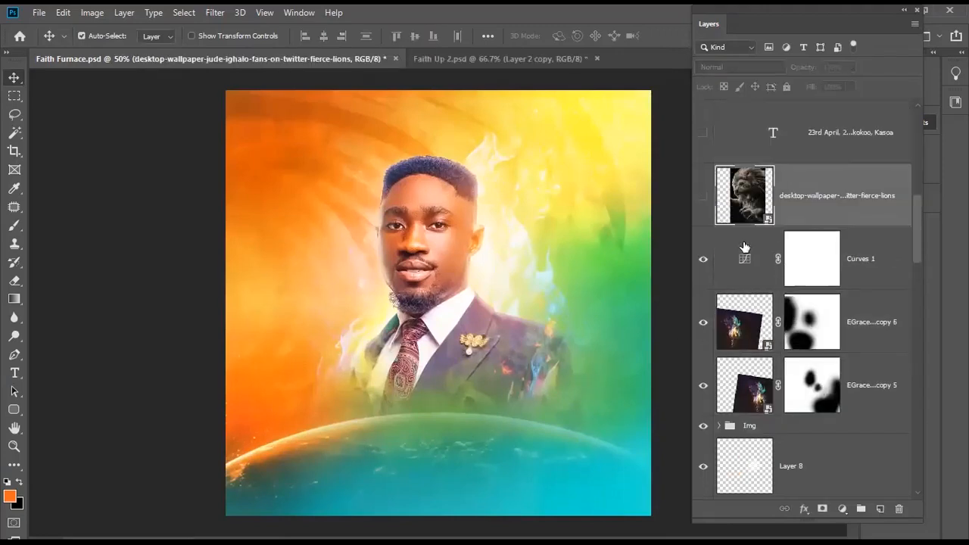
click(703, 196)
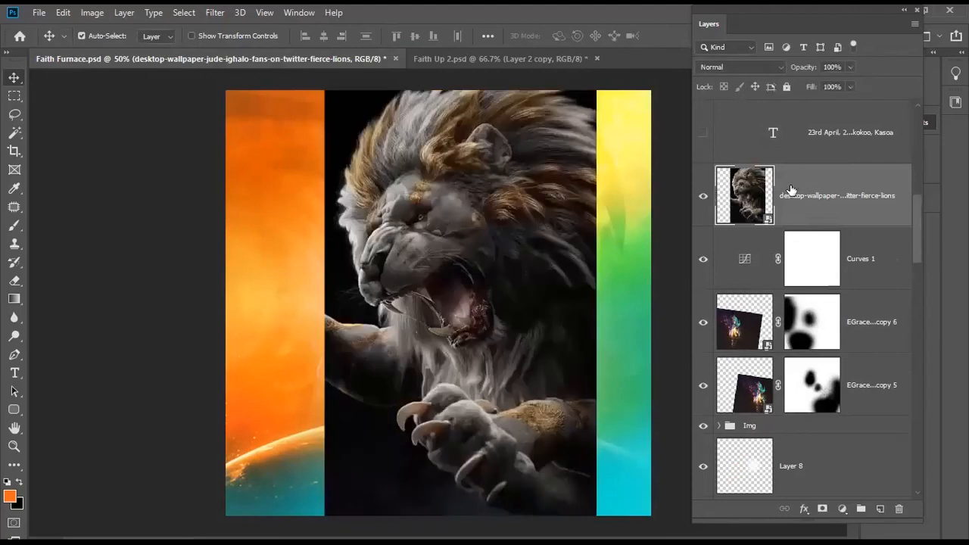
click(759, 66)
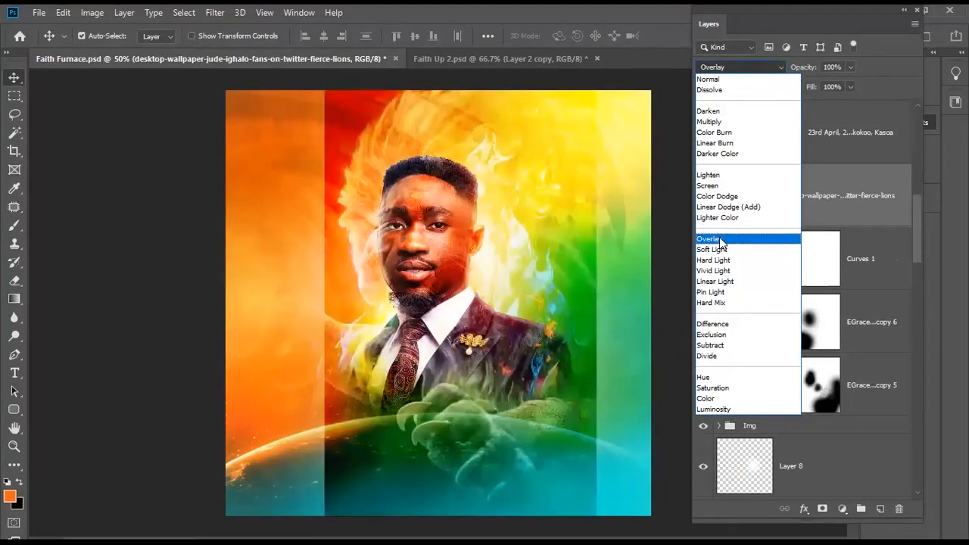
click(720, 249)
key(ctrl+t)
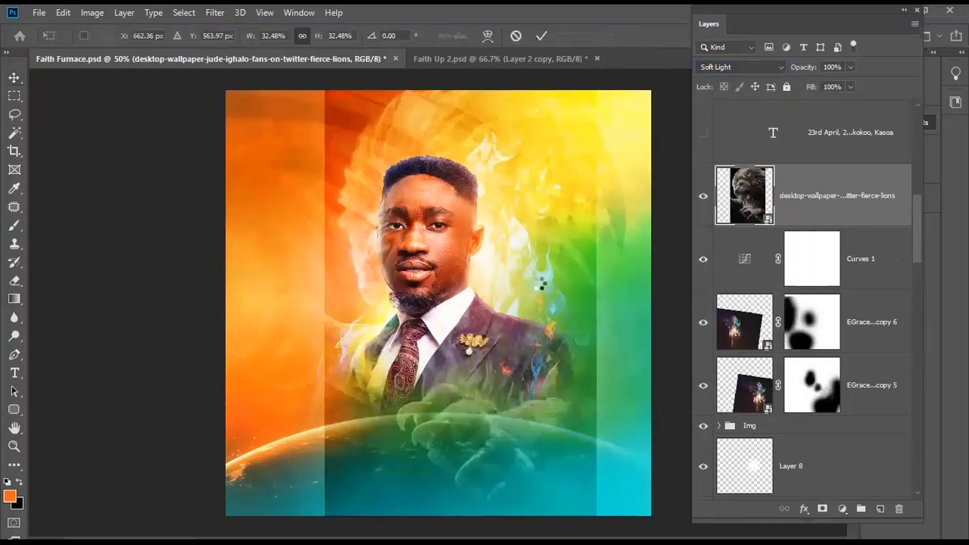
key(Return)
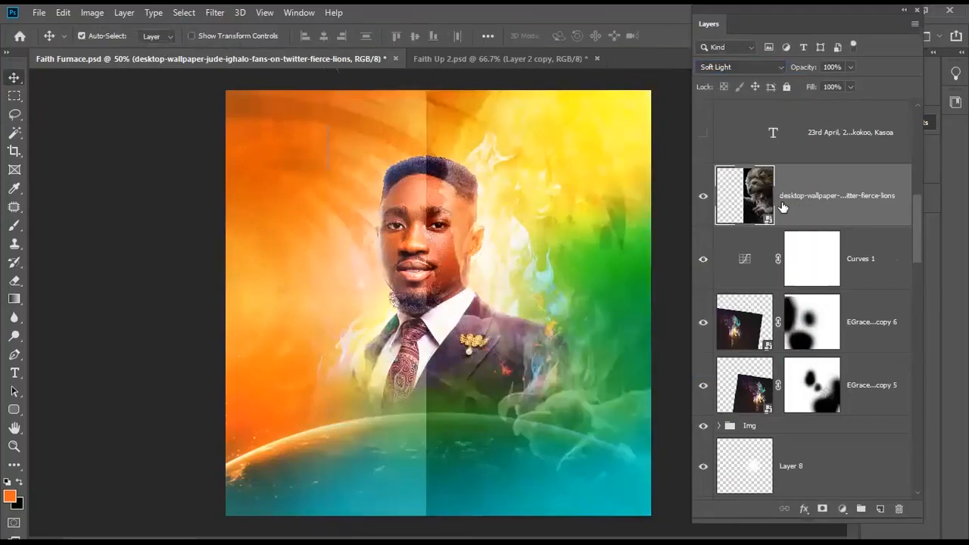
click(703, 196)
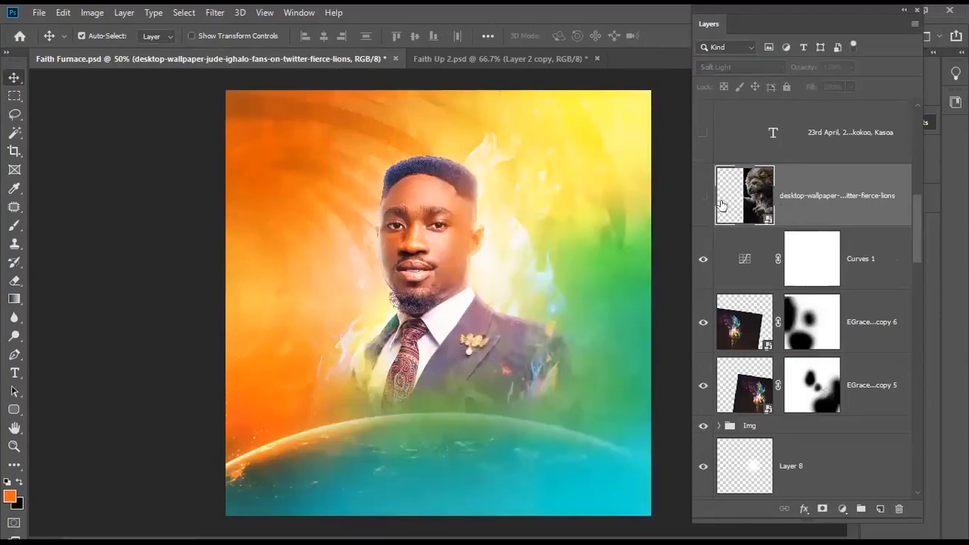
scroll(784, 201, down, 2)
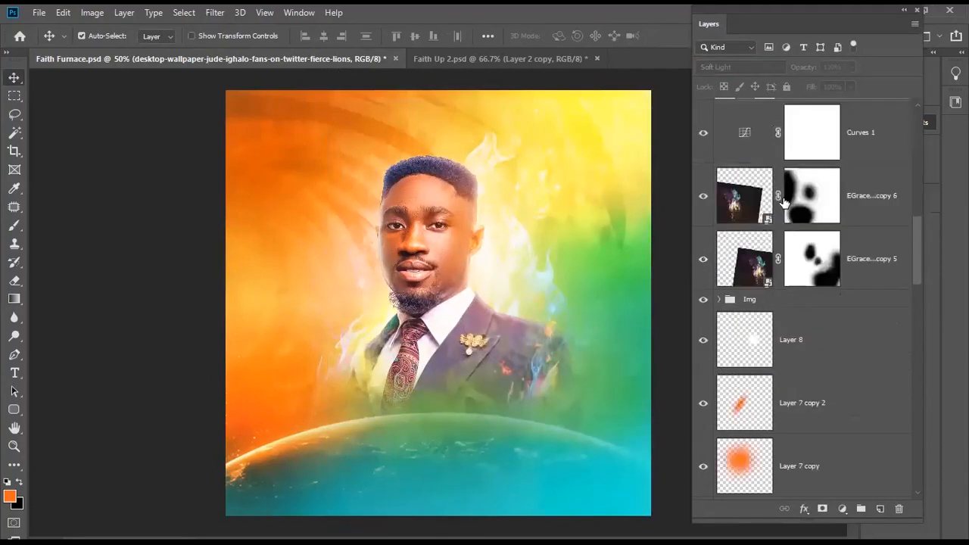
scroll(787, 218, up, 3)
key(Delete)
- Show and test-move the roaring lion layer, cancel the move, and delete it
scroll(800, 363, down, 10)
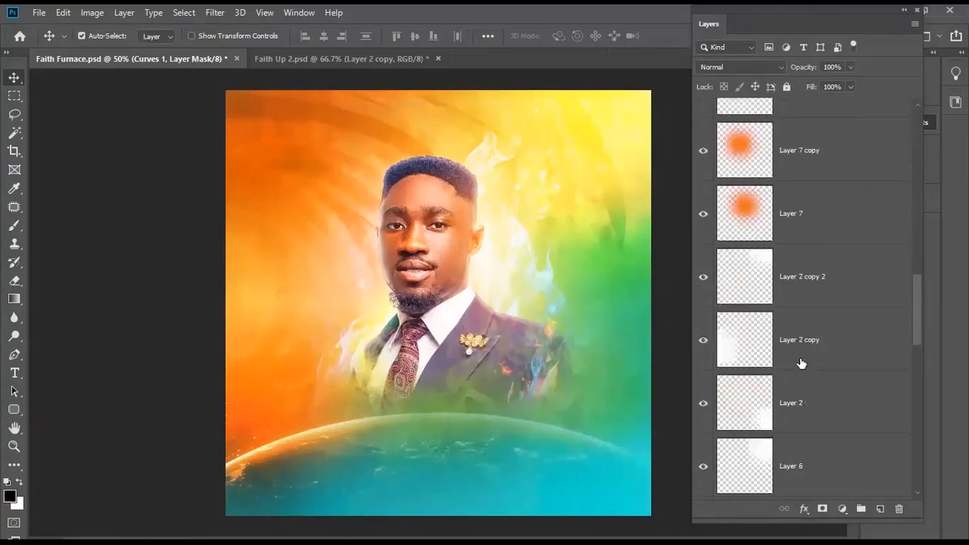
click(703, 340)
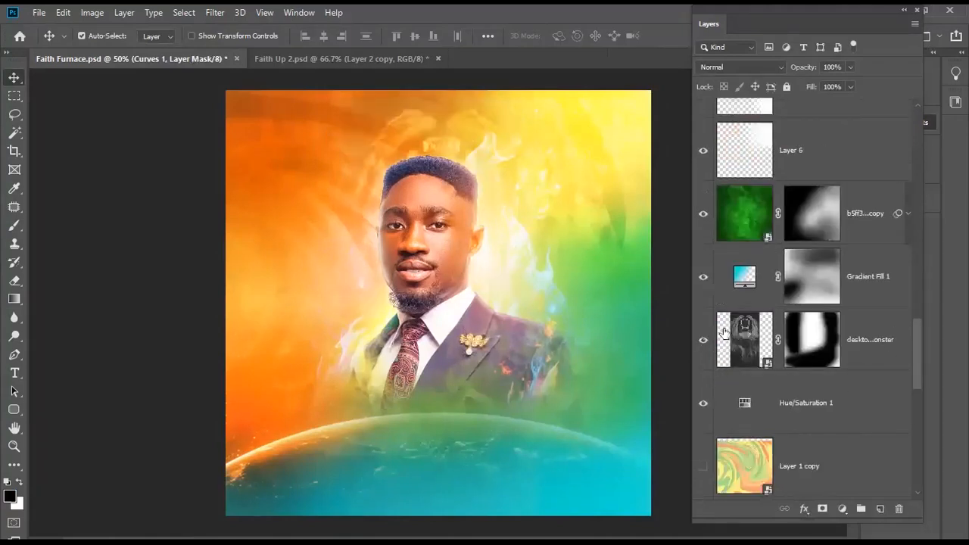
click(743, 342)
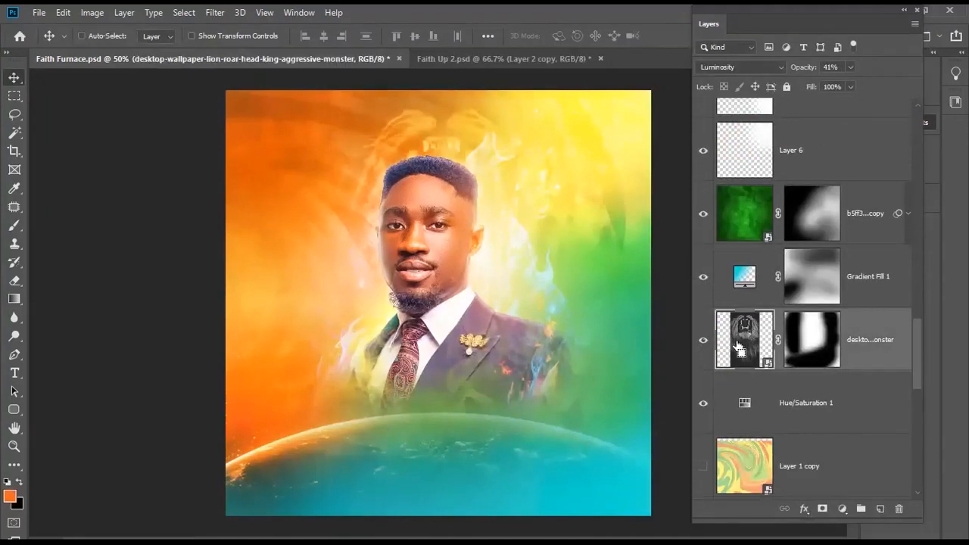
key(ctrl+t)
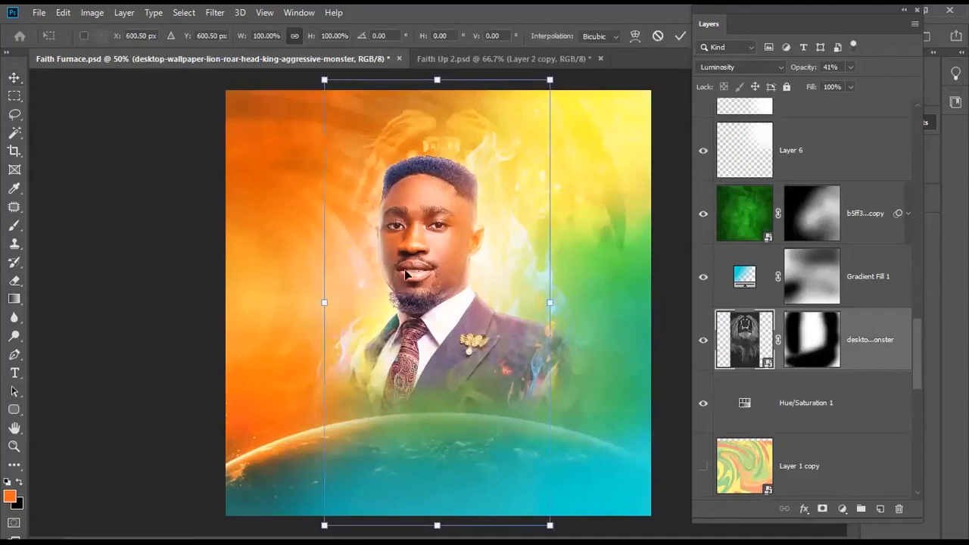
drag(502, 307, 388, 301)
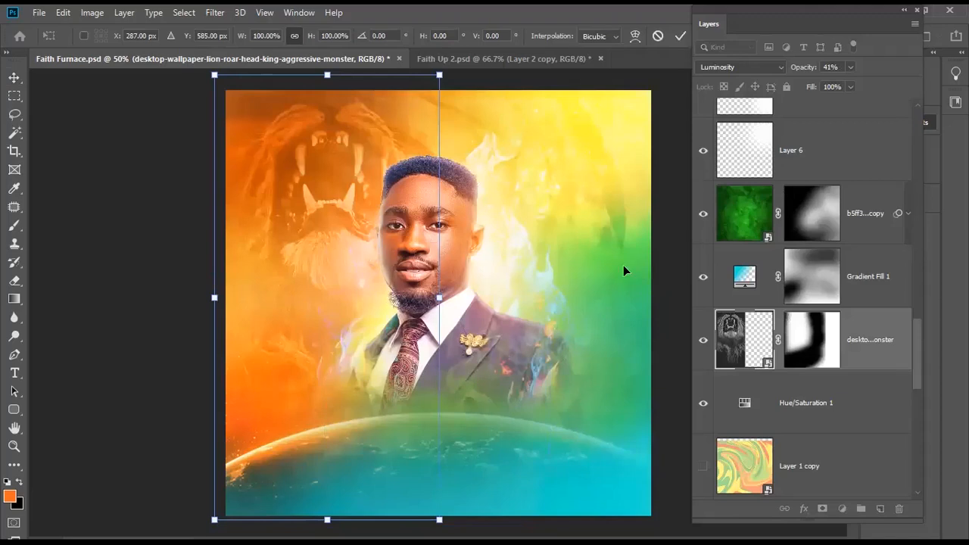
key(Escape)
key(Delete)
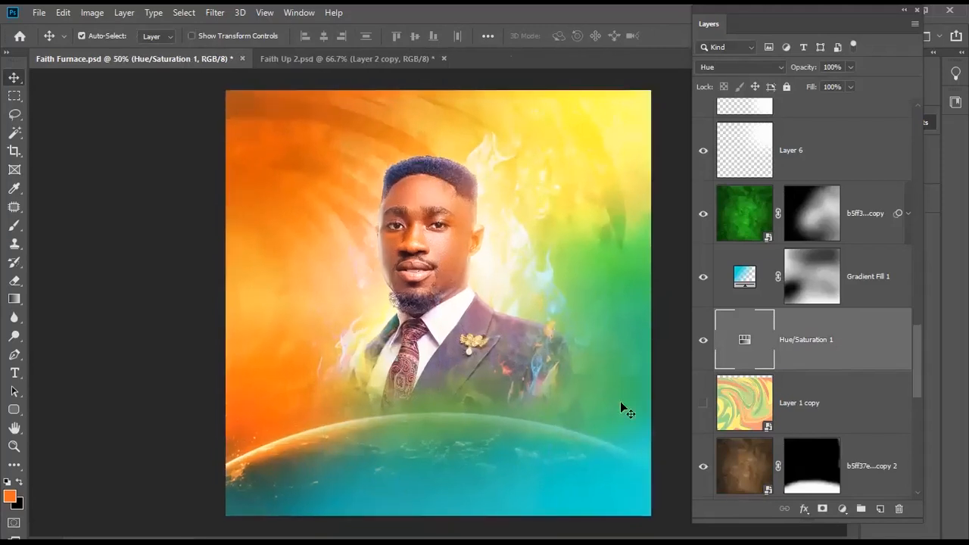
- Delete the hidden Layer 1 copy and the unused photo layer, then select Layer 5
click(805, 405)
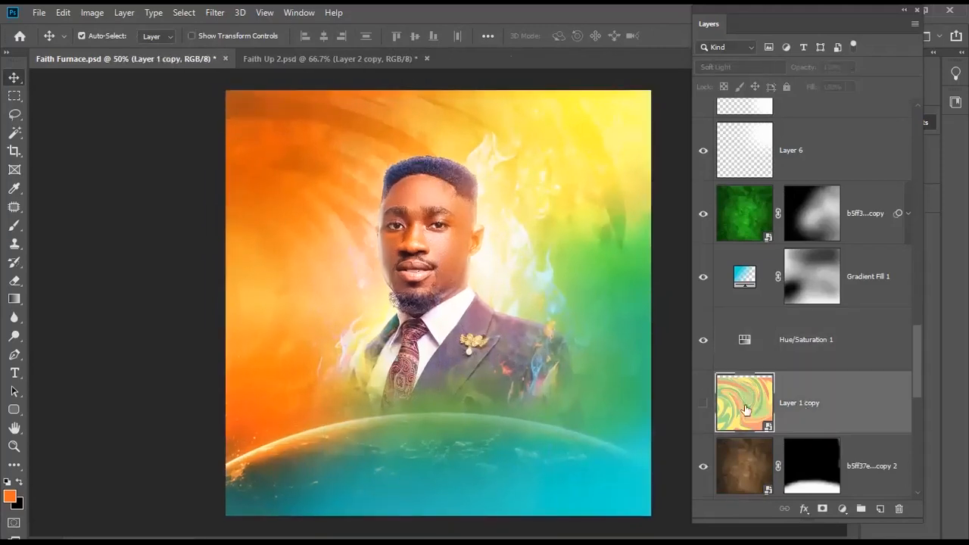
click(897, 506)
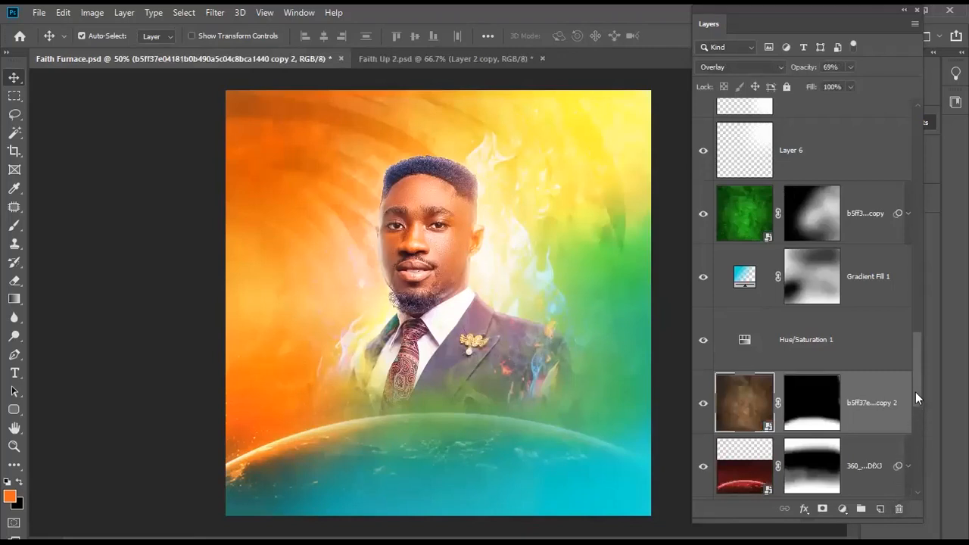
drag(914, 387, 920, 168)
click(834, 224)
key(Delete)
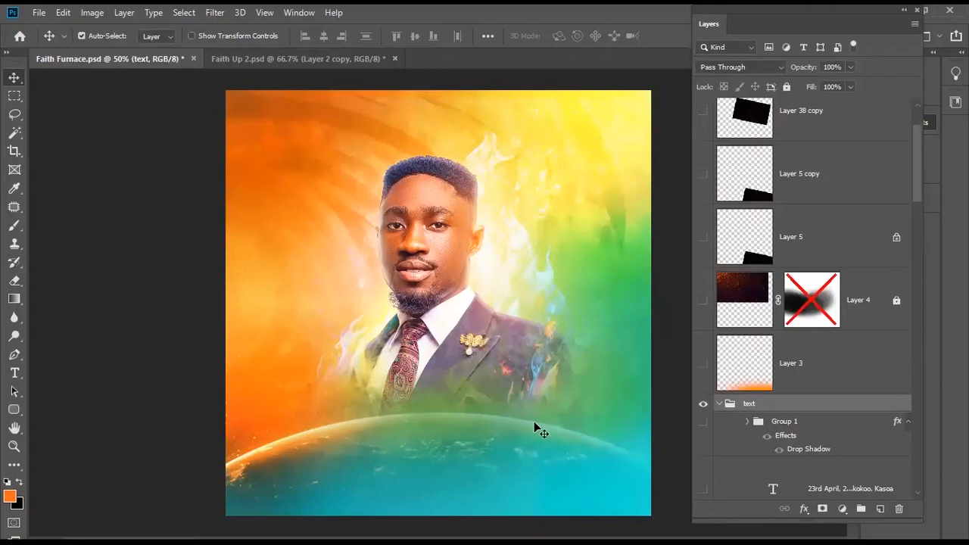
scroll(456, 428, up, 1)
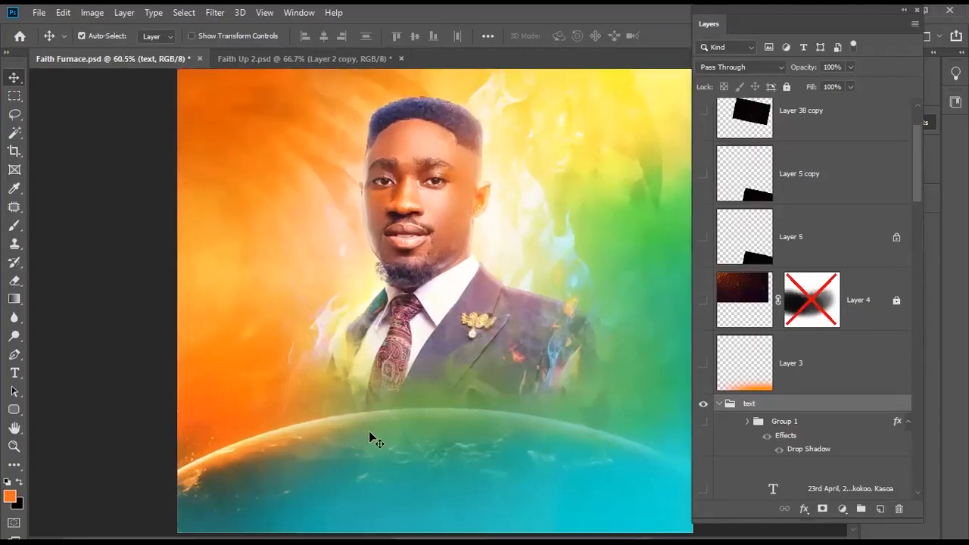
scroll(369, 433, down, 1)
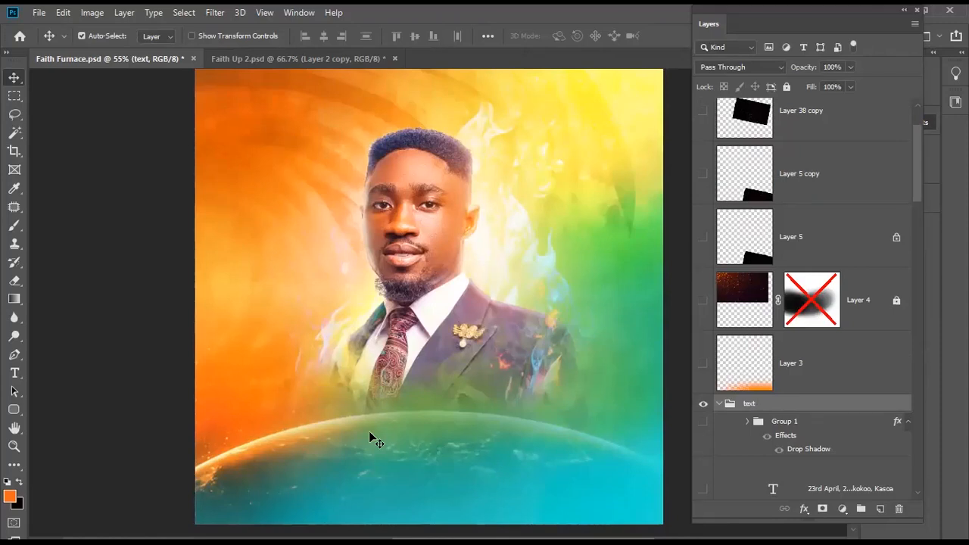
click(805, 242)
scroll(916, 170, up, 2)
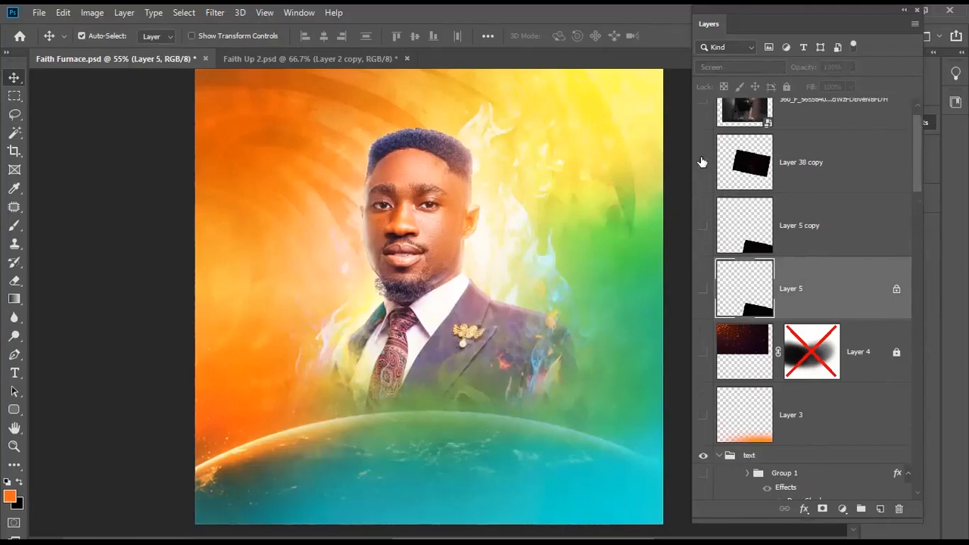
- Make Layer 38 copy visible and set its blend mode to Screen
click(762, 175)
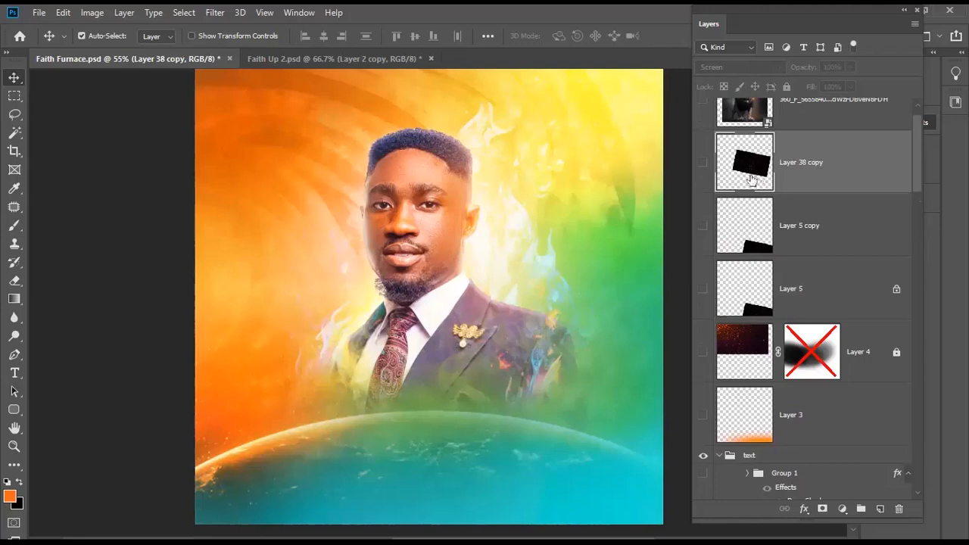
click(703, 162)
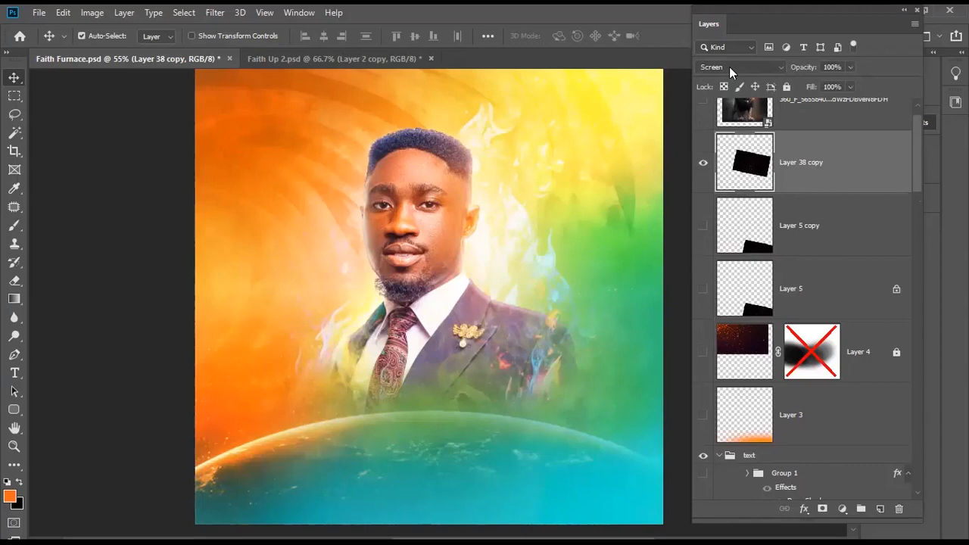
click(729, 67)
click(637, 297)
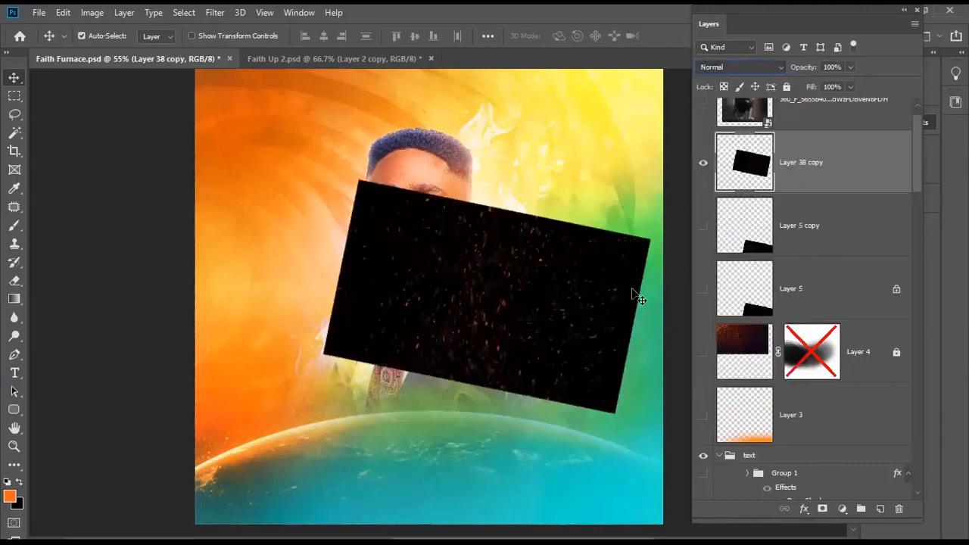
click(729, 67)
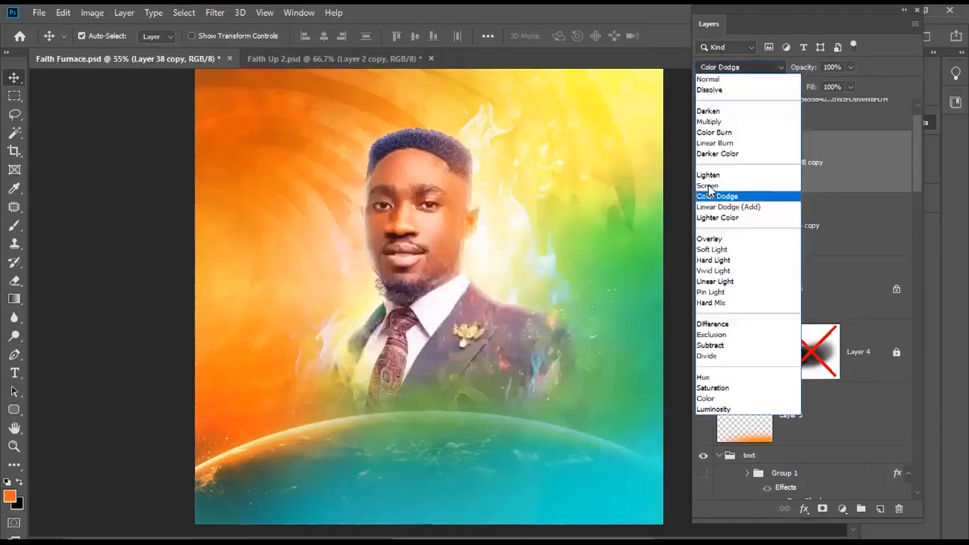
click(595, 318)
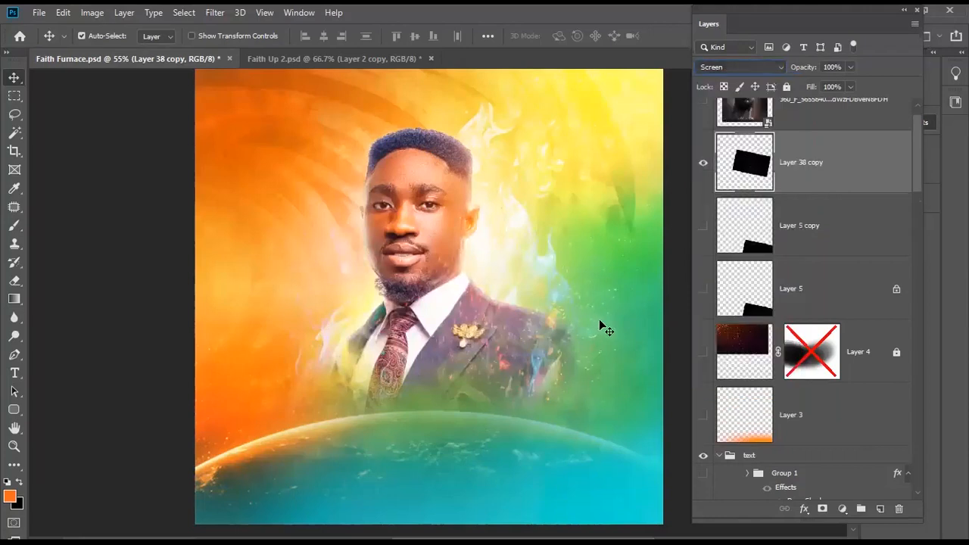
key(ctrl+t)
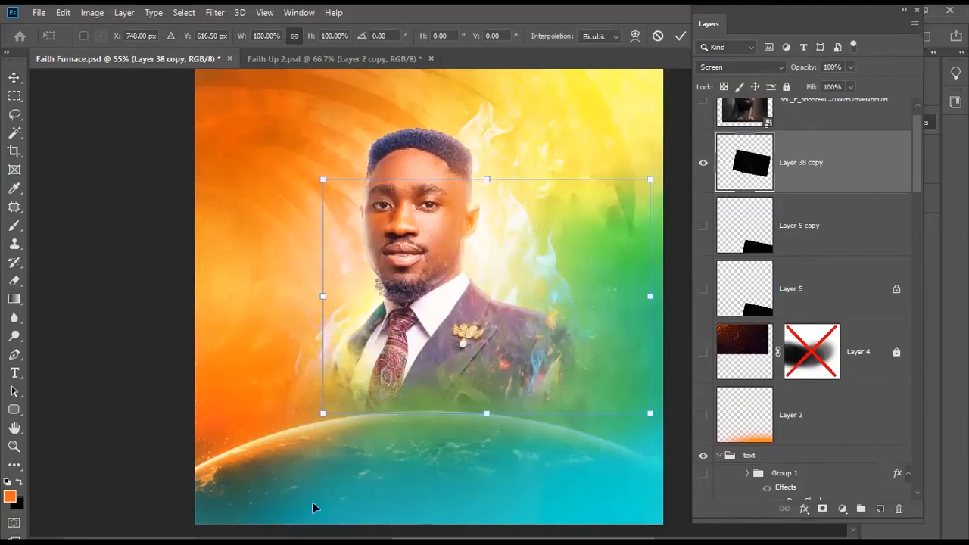
key(Return)
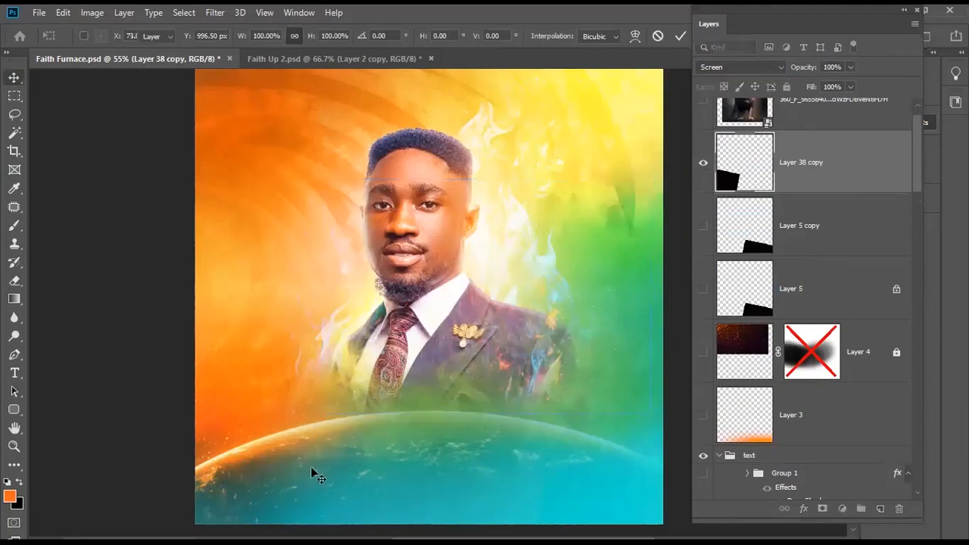
- Show Layer 5 copy and Layer 5, unlock Layer 5, and check each with a free transform
click(703, 225)
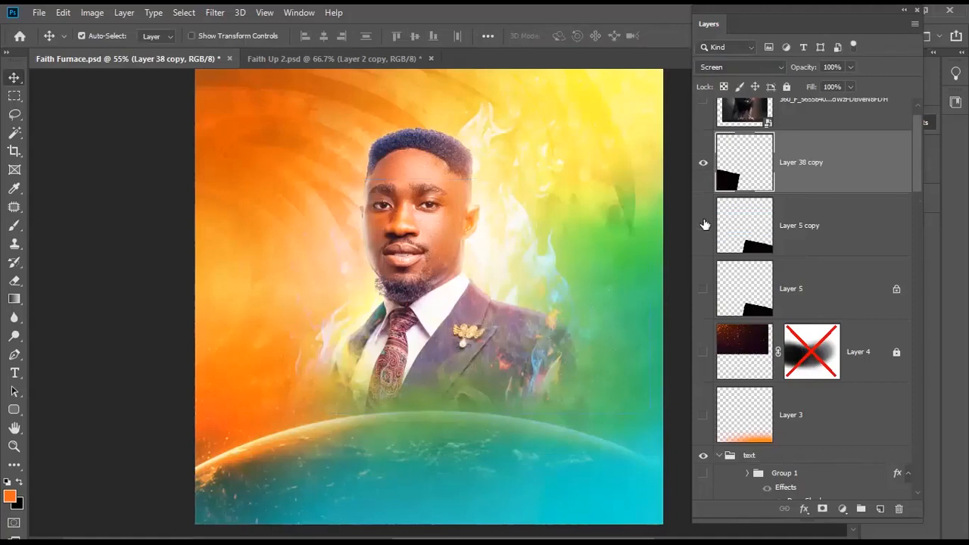
click(837, 224)
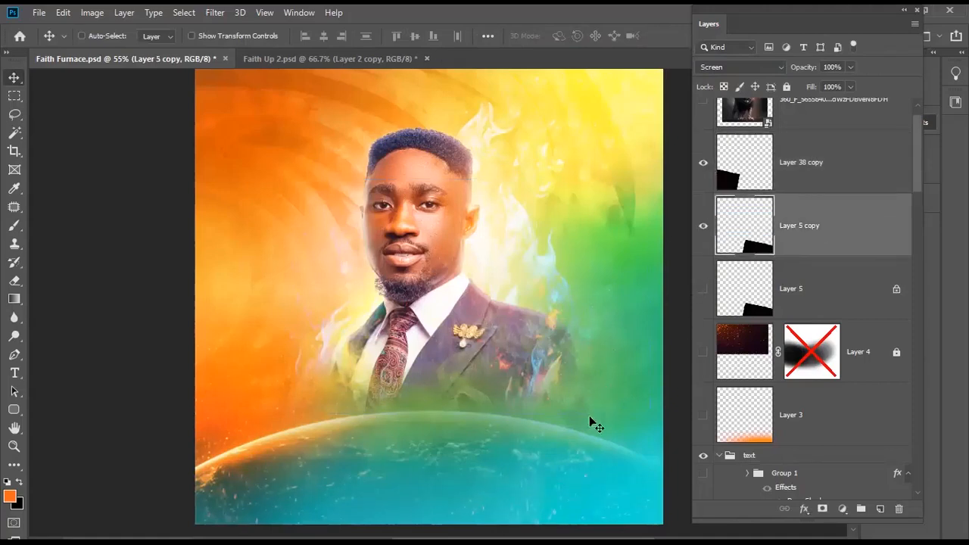
key(ctrl+t)
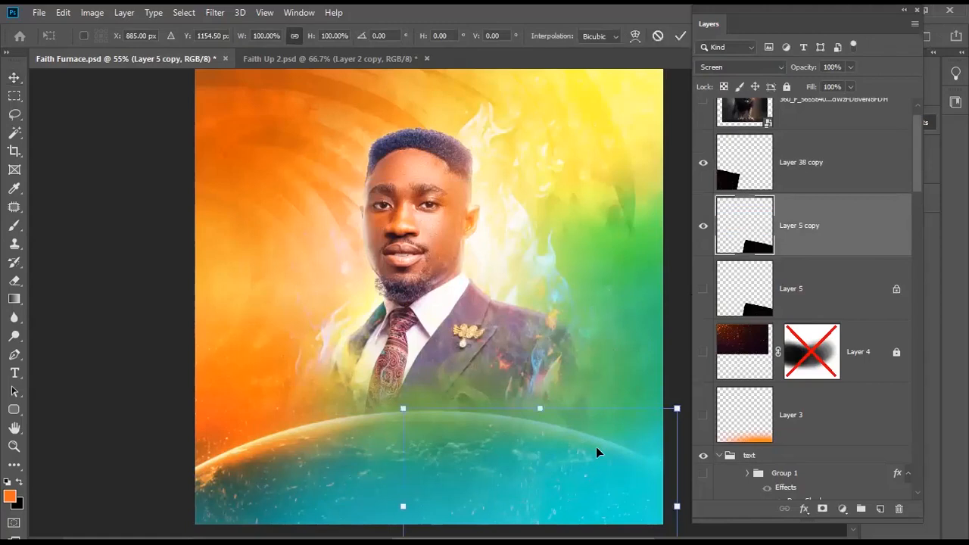
key(Return)
click(703, 289)
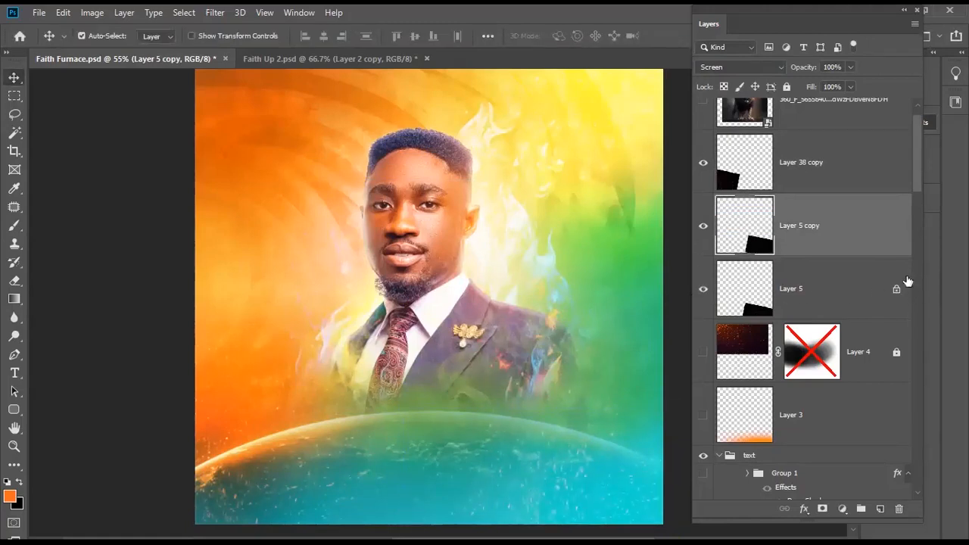
click(896, 289)
click(829, 289)
key(ctrl+t)
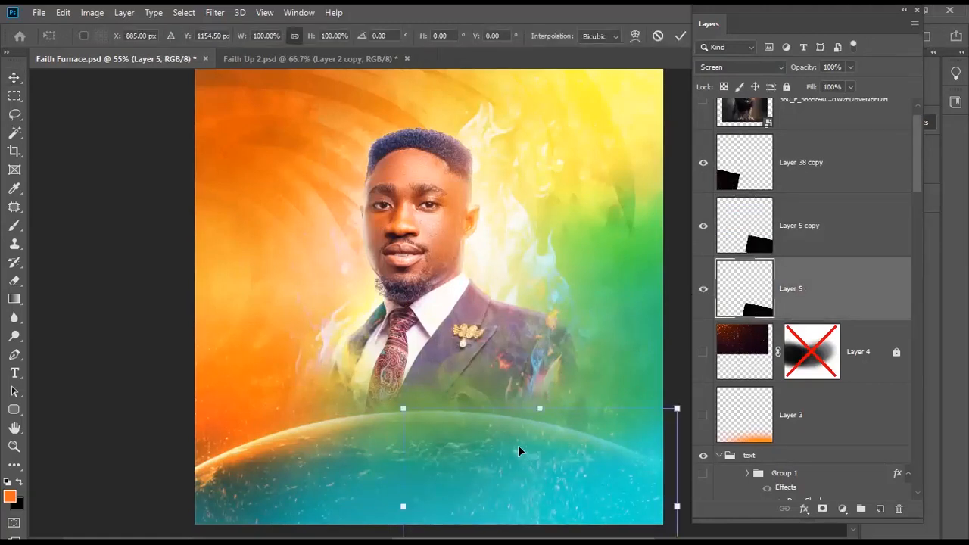
key(Return)
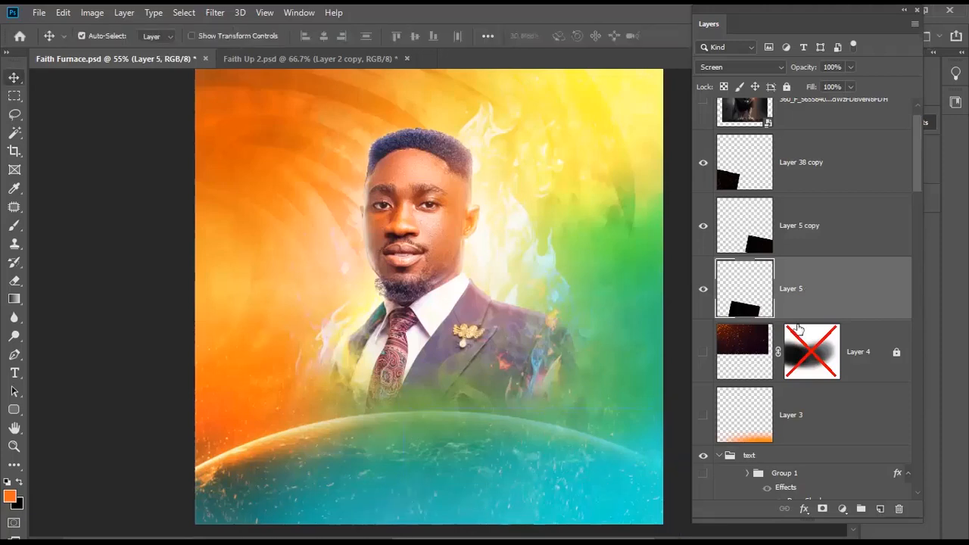
- Try rotating Layer 4's orange sparks, then delete Layer 4 along with its mask
click(740, 363)
click(702, 350)
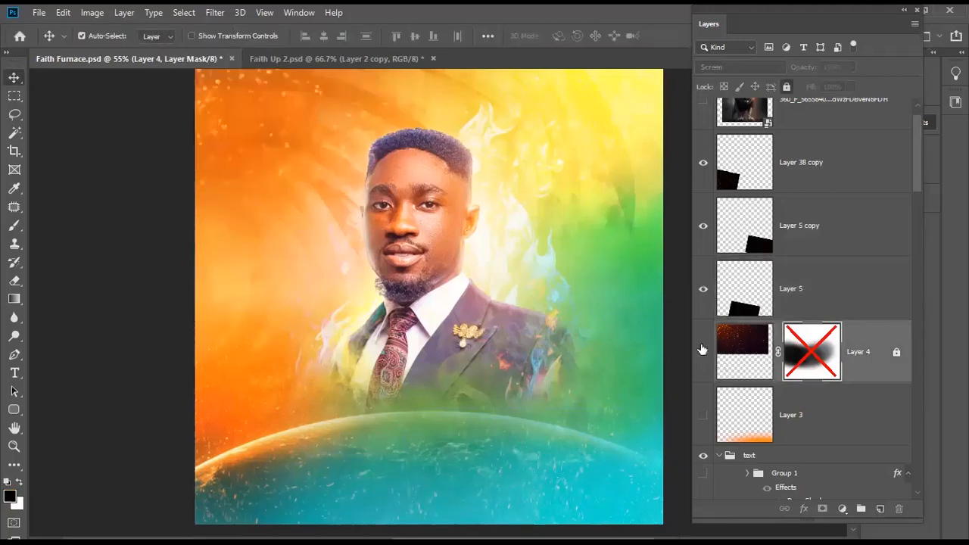
click(745, 357)
key(ctrl+t)
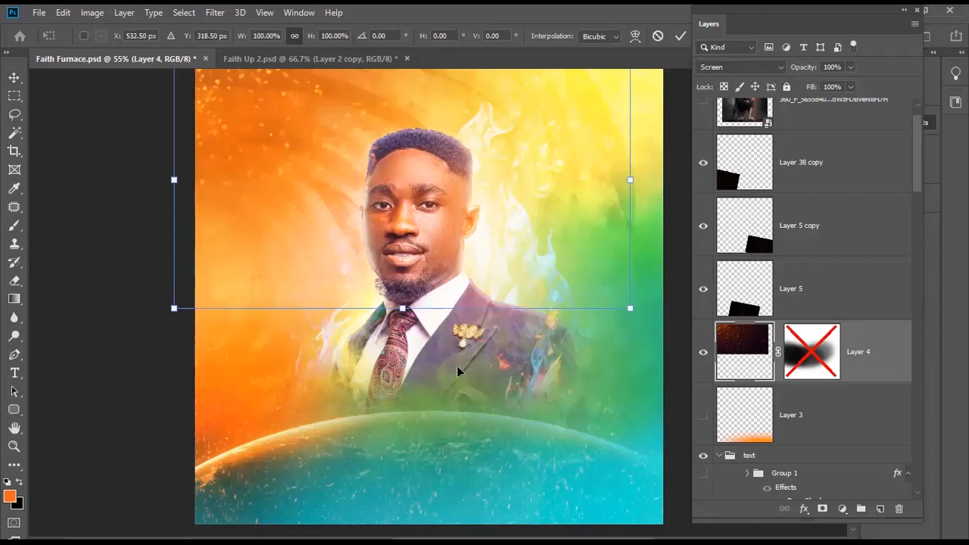
drag(502, 412, 365, 380)
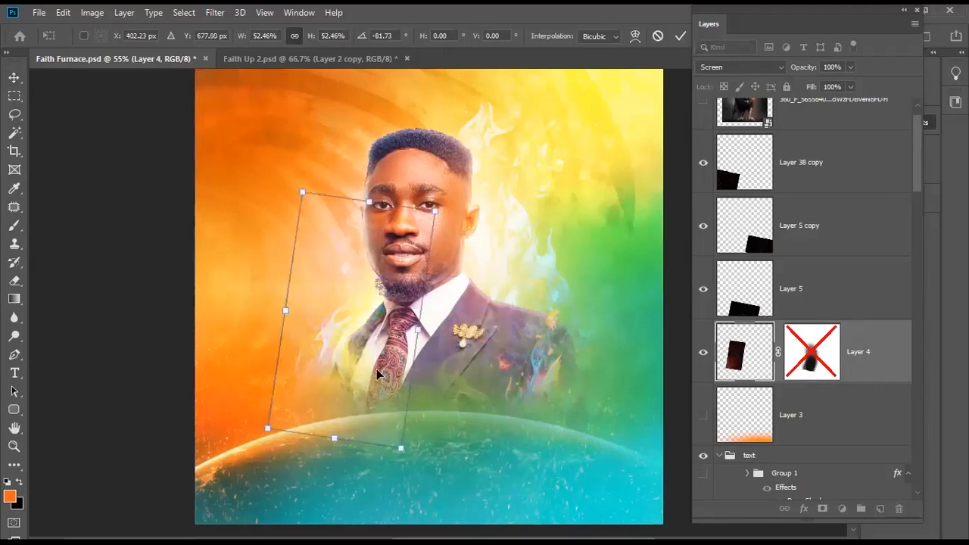
key(Return)
scroll(411, 429, down, 2)
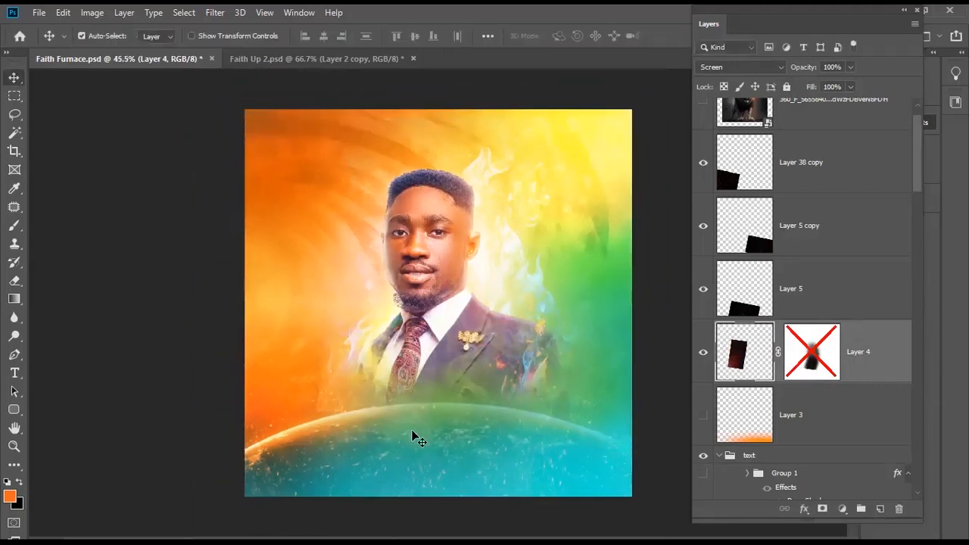
scroll(413, 429, up, 1)
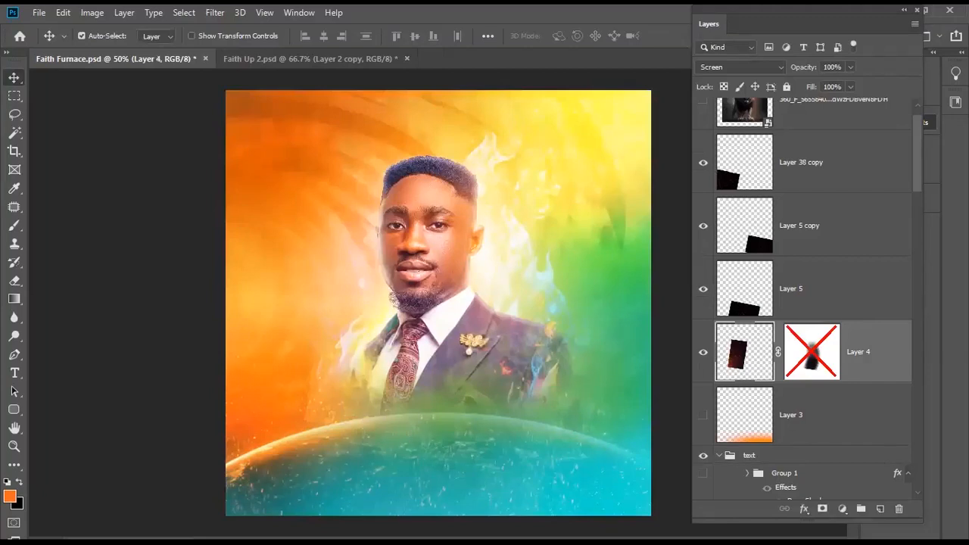
click(708, 338)
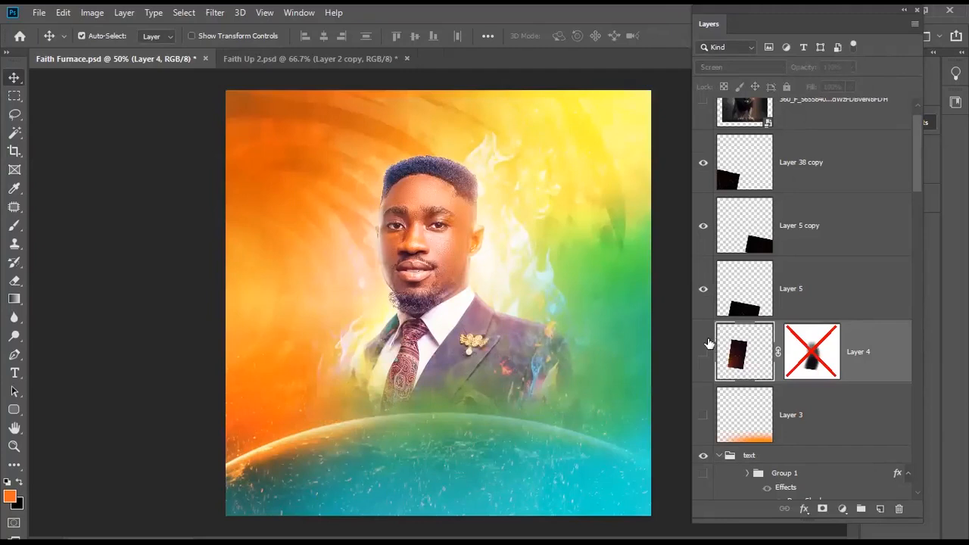
key(Delete)
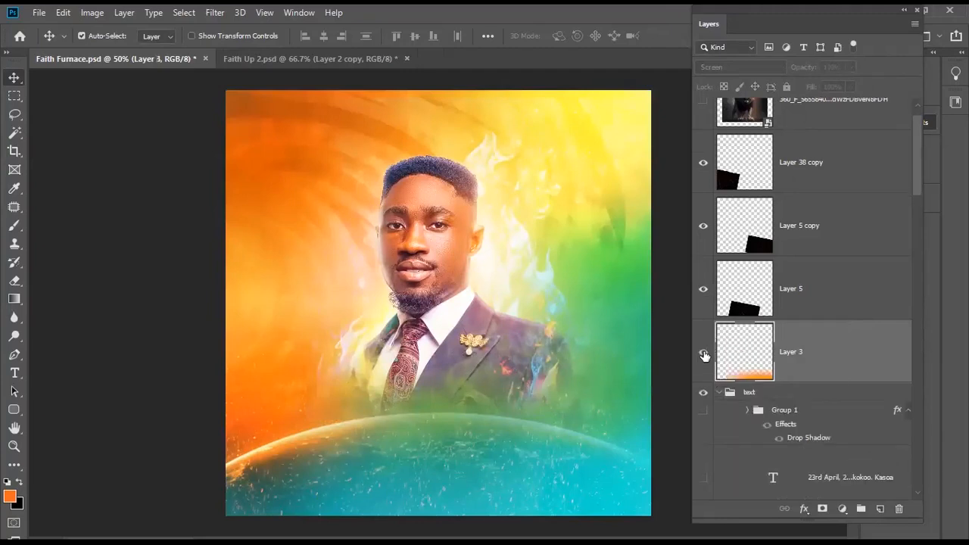
- Delete Layer 3 and the top lion image layer, then show the Faith Furnace Conference title
click(703, 353)
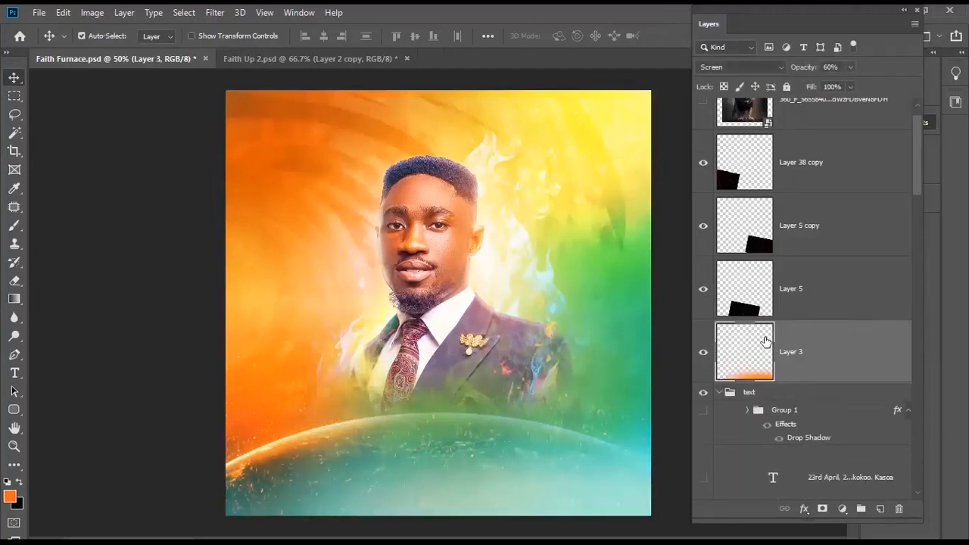
key(Delete)
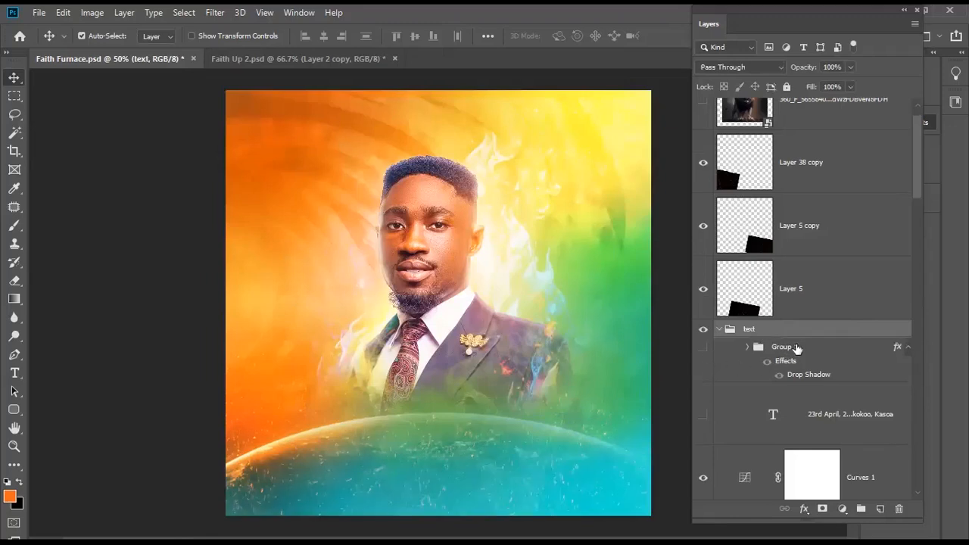
click(796, 347)
scroll(797, 348, up, 2)
click(792, 156)
click(703, 131)
key(Delete)
scroll(771, 305, down, 10)
scroll(771, 305, up, 10)
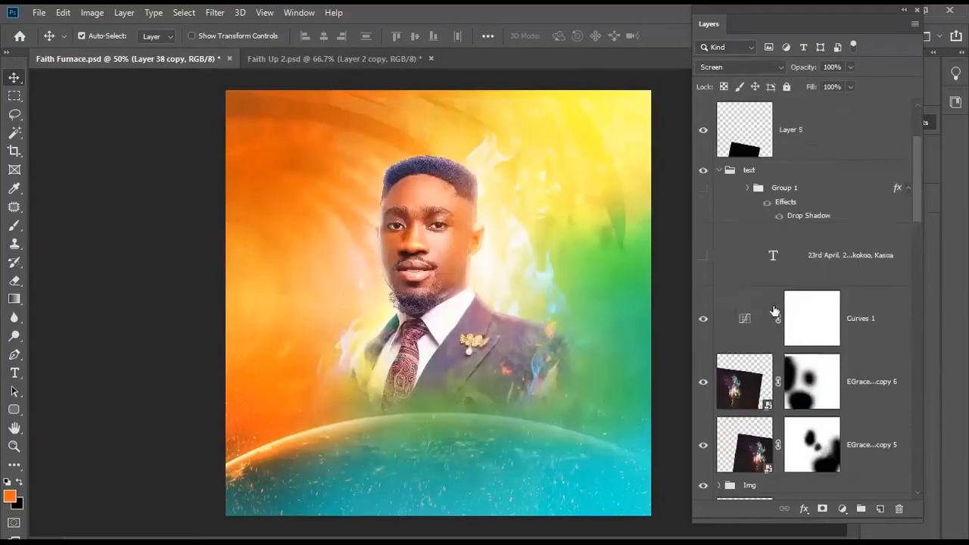
click(703, 188)
- Check the title group with a free transform, left unchanged, and collapse the text group
click(790, 188)
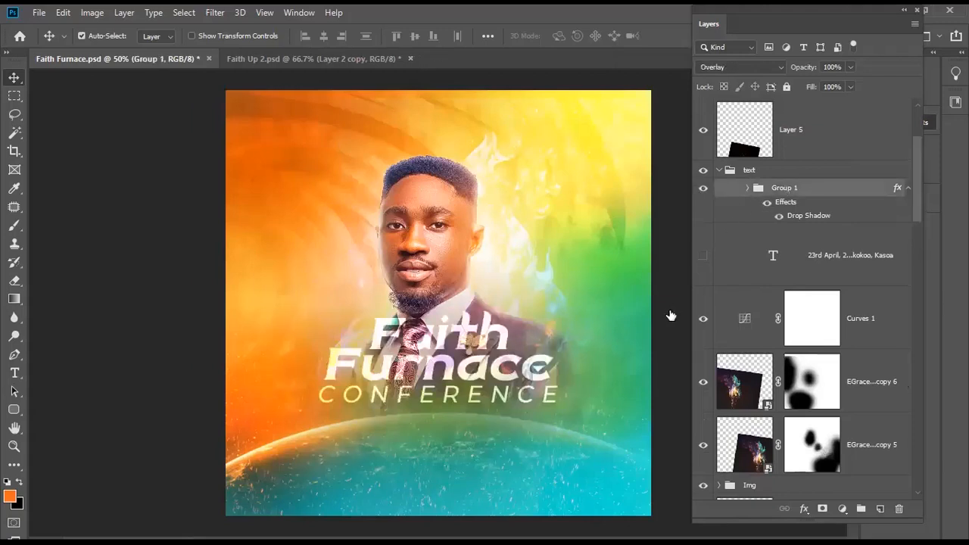
key(ctrl+t)
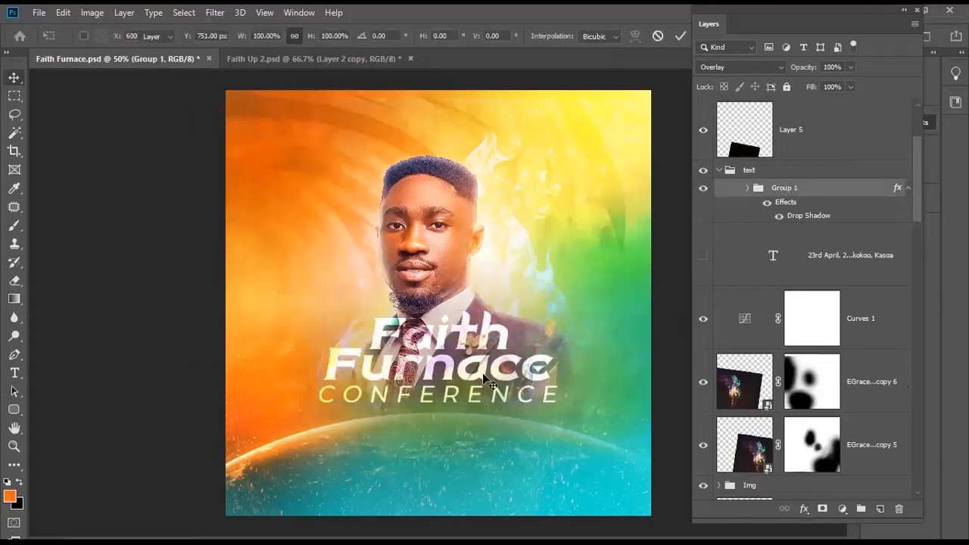
key(Return)
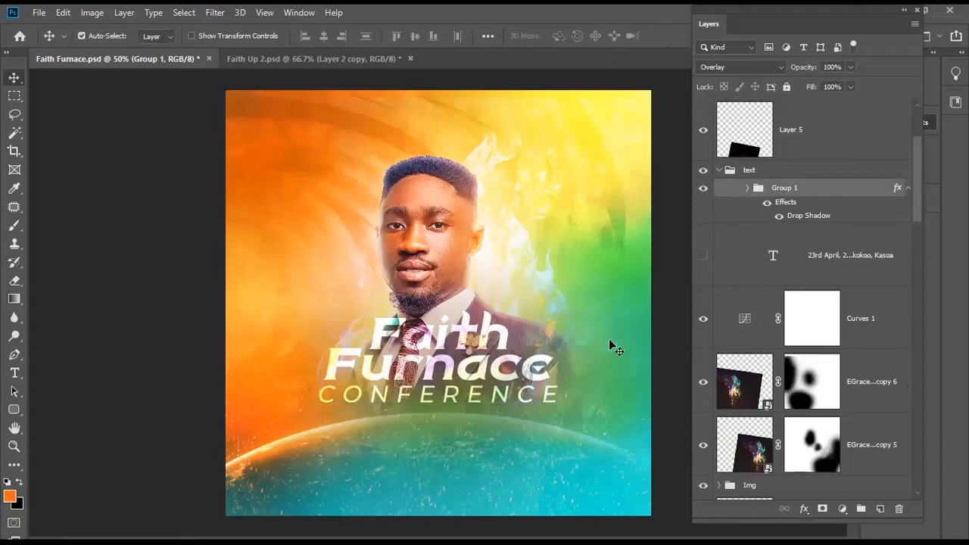
click(728, 171)
click(718, 169)
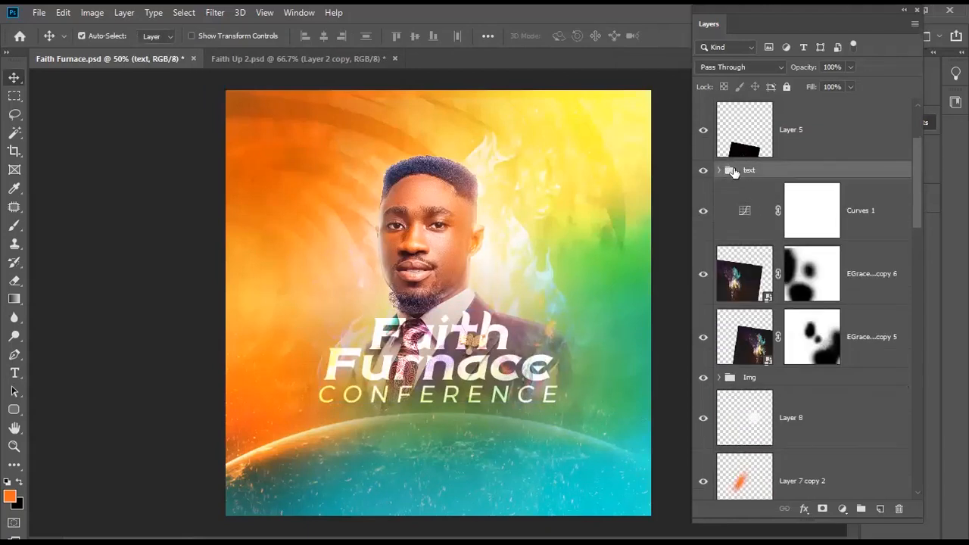
scroll(740, 371, down, 1)
- Select the EGrace fire layers copy 6, 5, 4 and 3 together
click(878, 227)
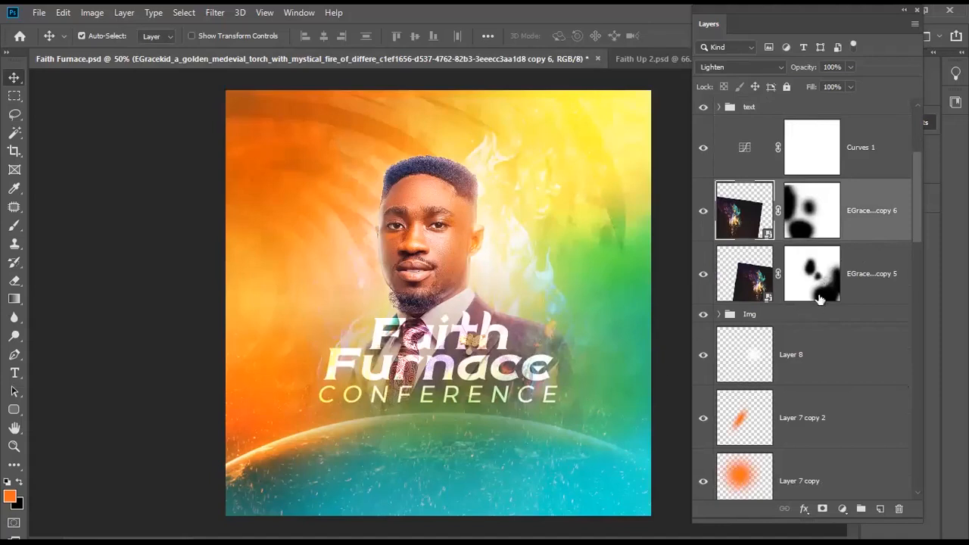
shift+click(859, 272)
drag(917, 208, 919, 232)
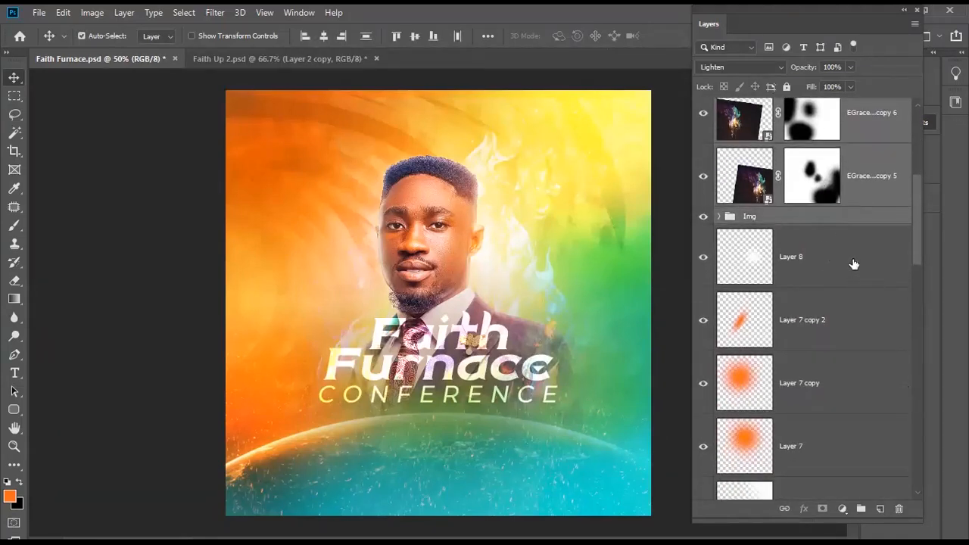
drag(915, 229, 909, 420)
ctrl+click(861, 233)
ctrl+click(870, 288)
ctrl+click(872, 337)
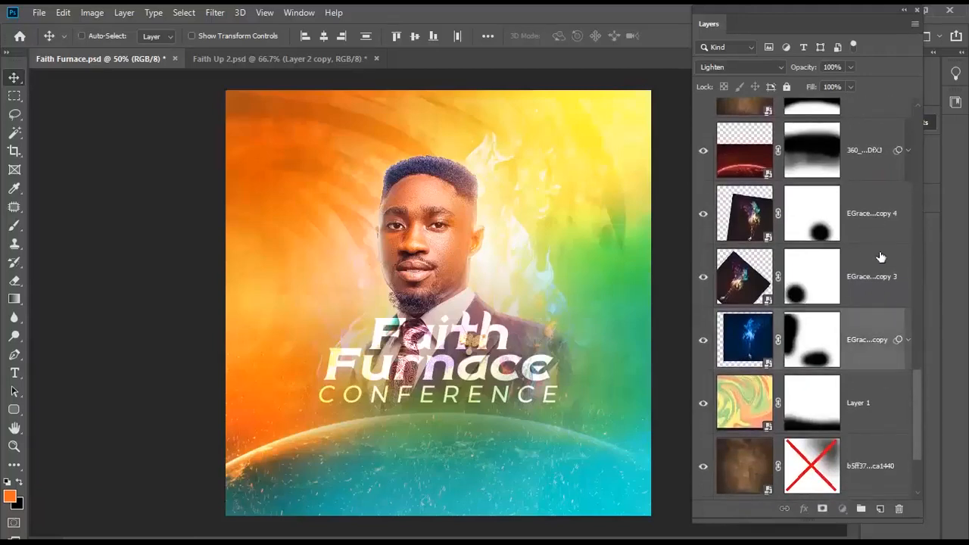
ctrl+click(871, 227)
ctrl+click(877, 283)
drag(912, 375, 907, 143)
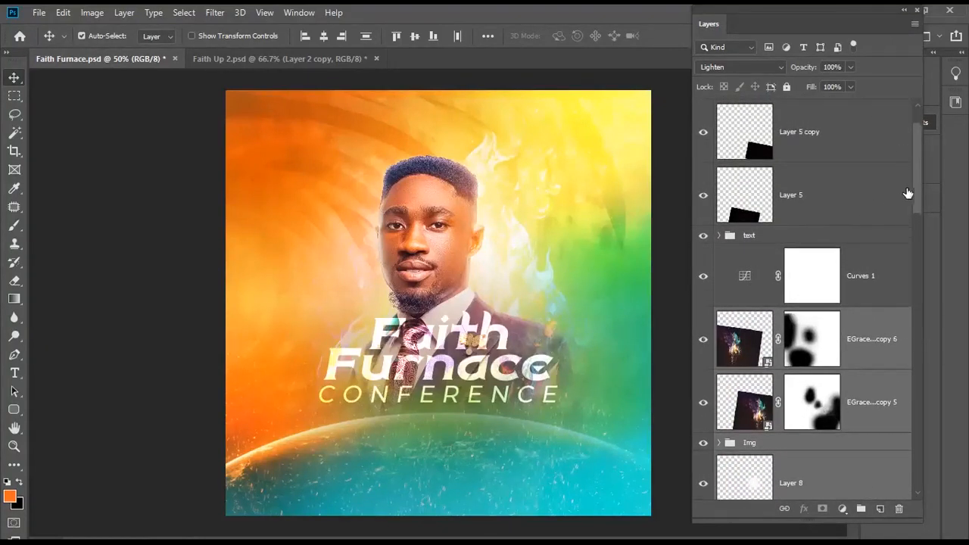
- Move the selected EGrace fire layers up about 54 px
key(ctrl+t)
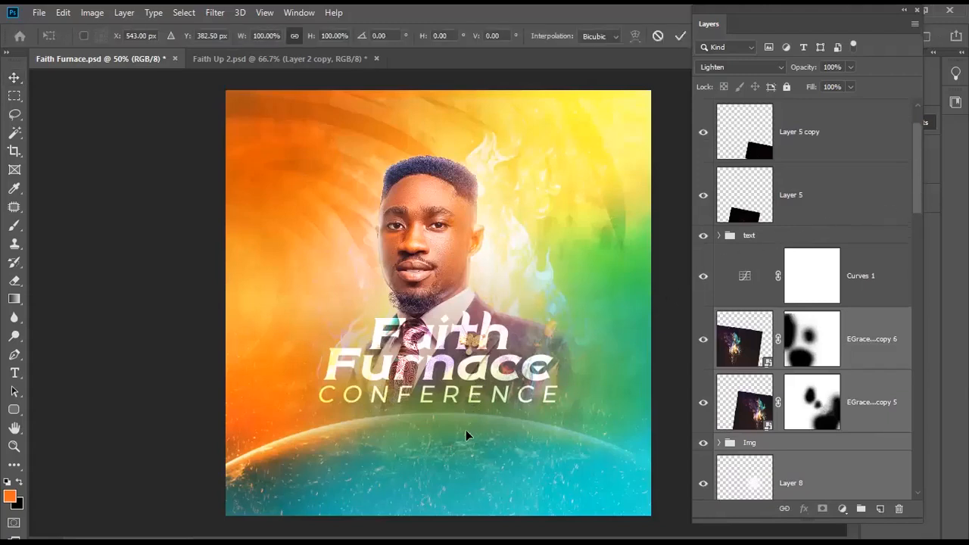
key(Return)
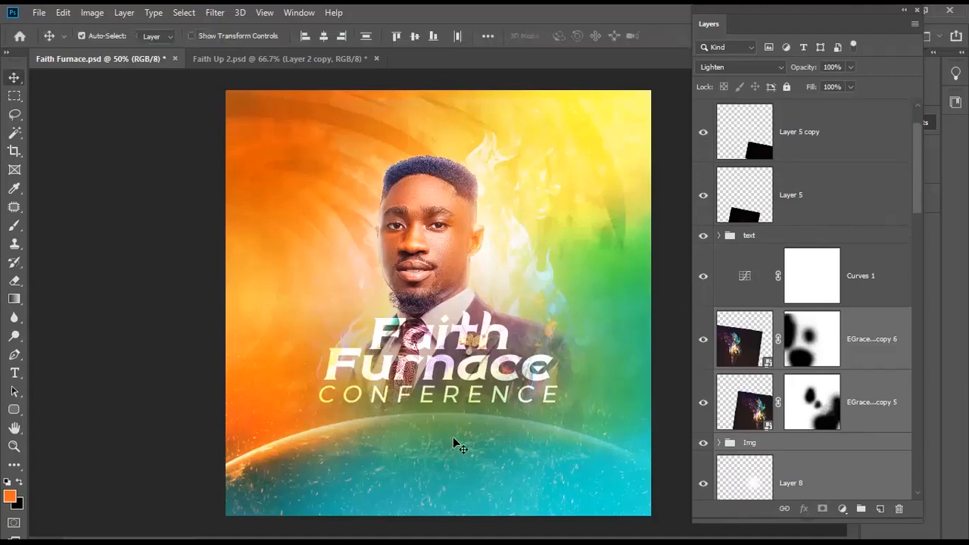
scroll(576, 428, down, 1)
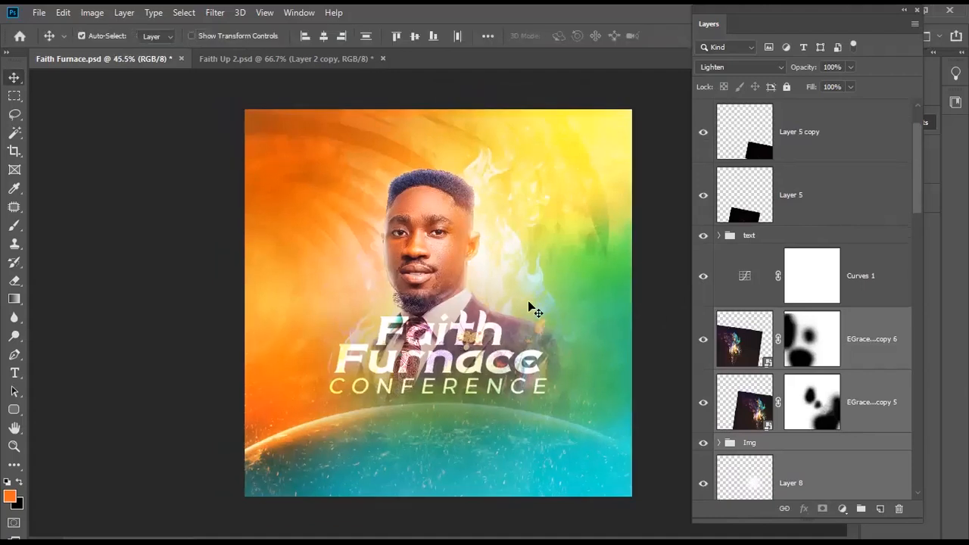
key(ctrl+t)
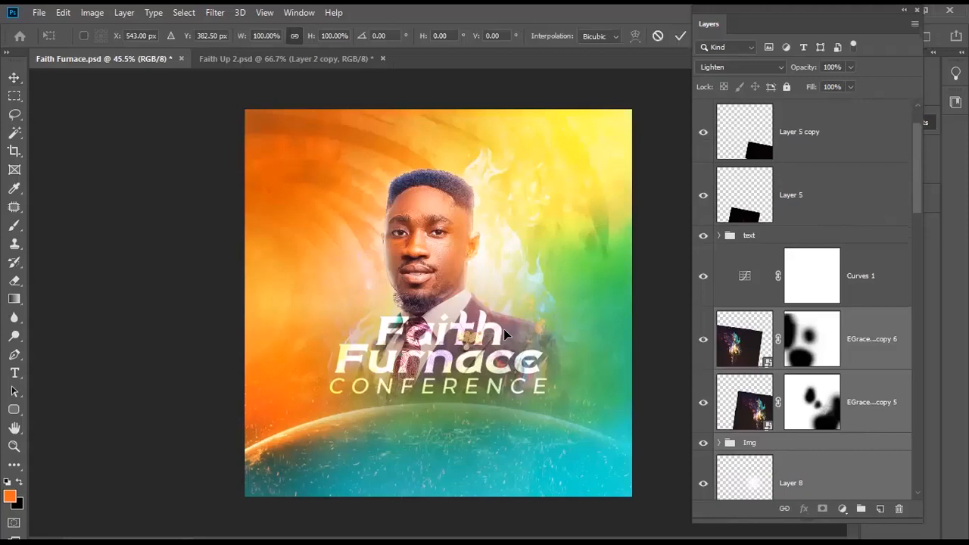
drag(506, 331, 506, 291)
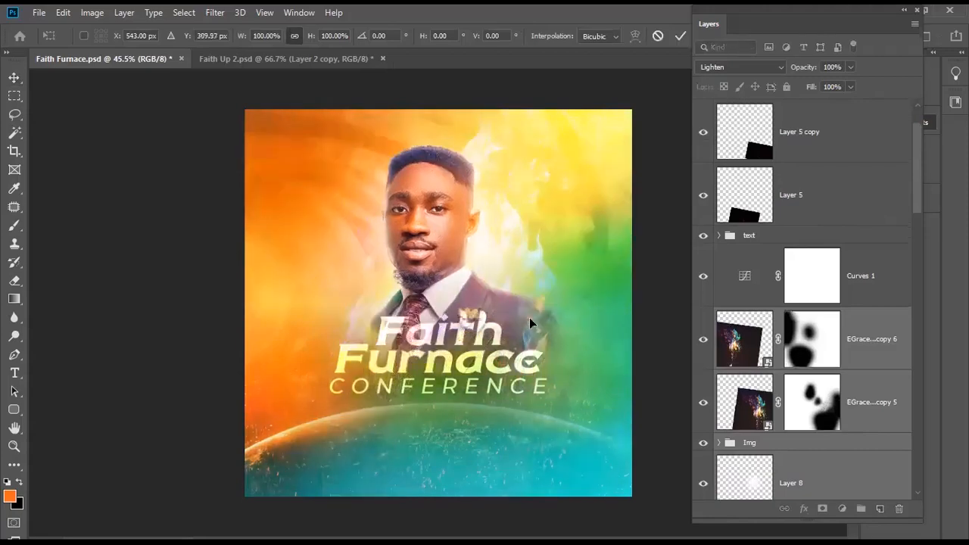
key(Return)
drag(920, 196, 886, 387)
- Nudge the red planet layer up five steps with the arrow keys
click(859, 323)
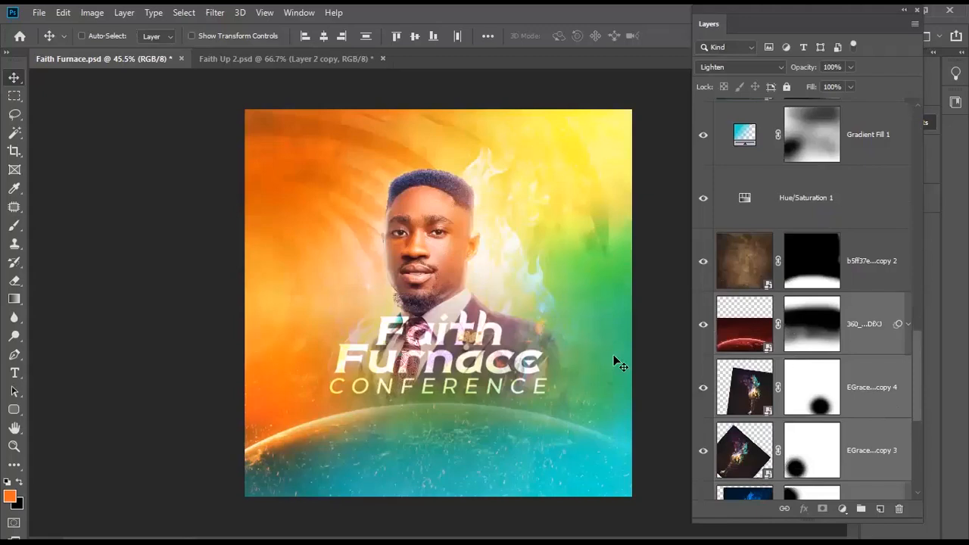
key(ctrl+t)
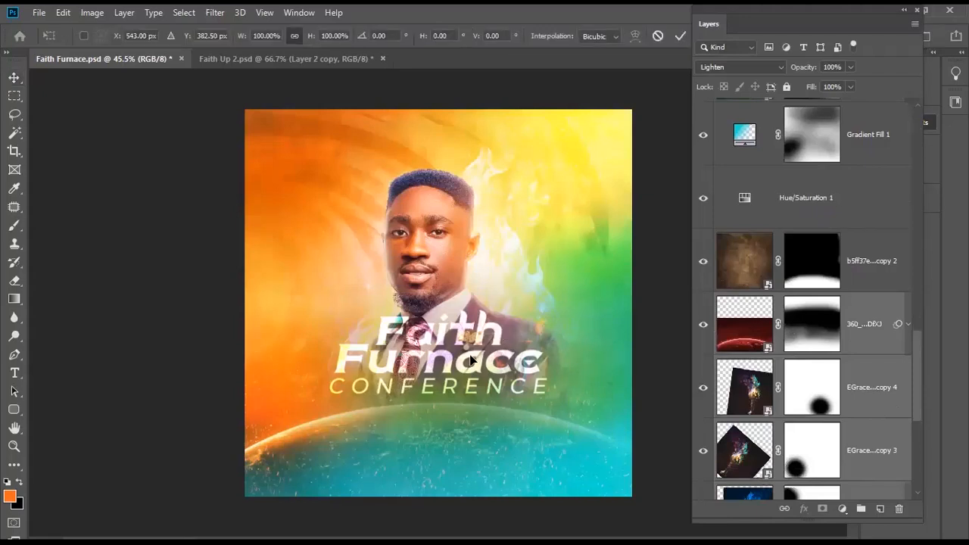
key(Up)
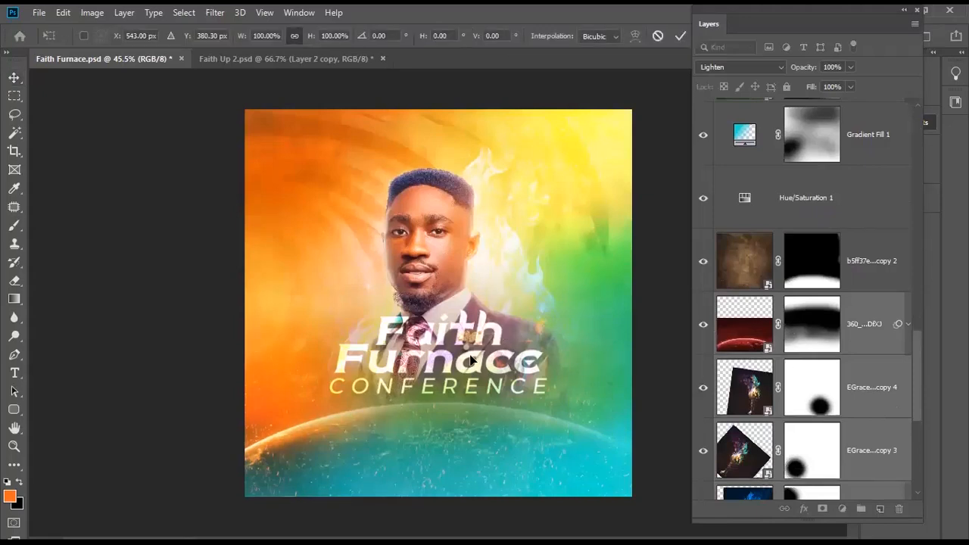
key(Up)
key(Up)
key(Up)
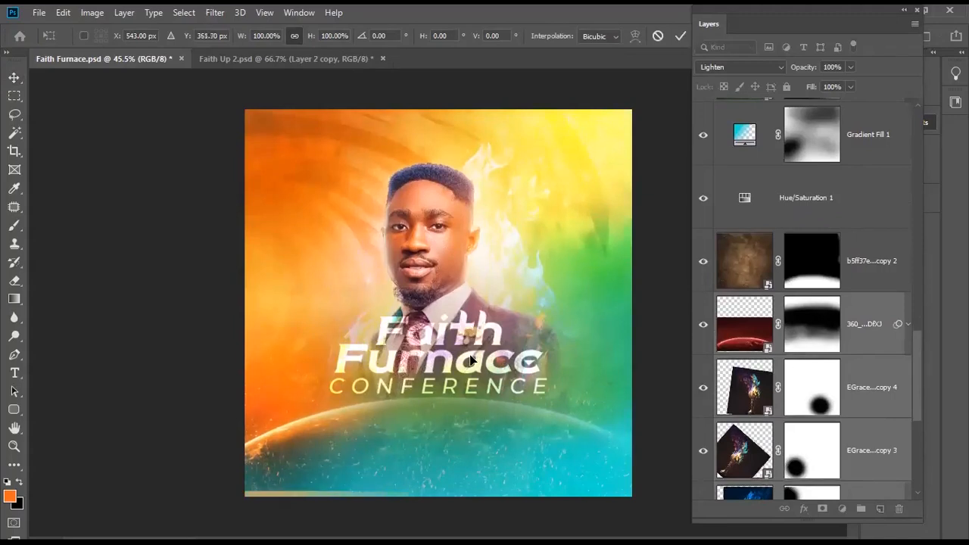
key(Up)
key(Up)
key(Up)
key(Up)
key(Up)
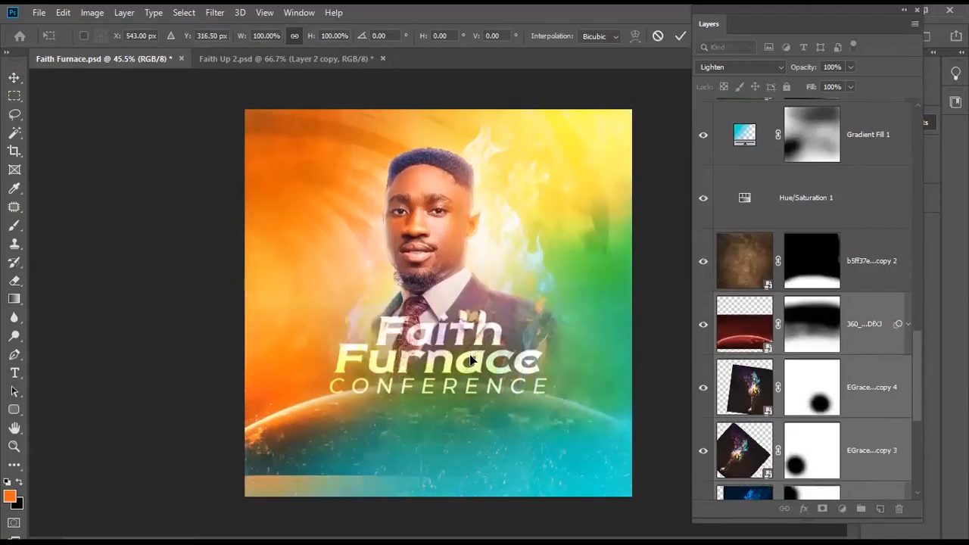
key(Up)
key(Up)
key(Up)
key(Up)
key(Up)
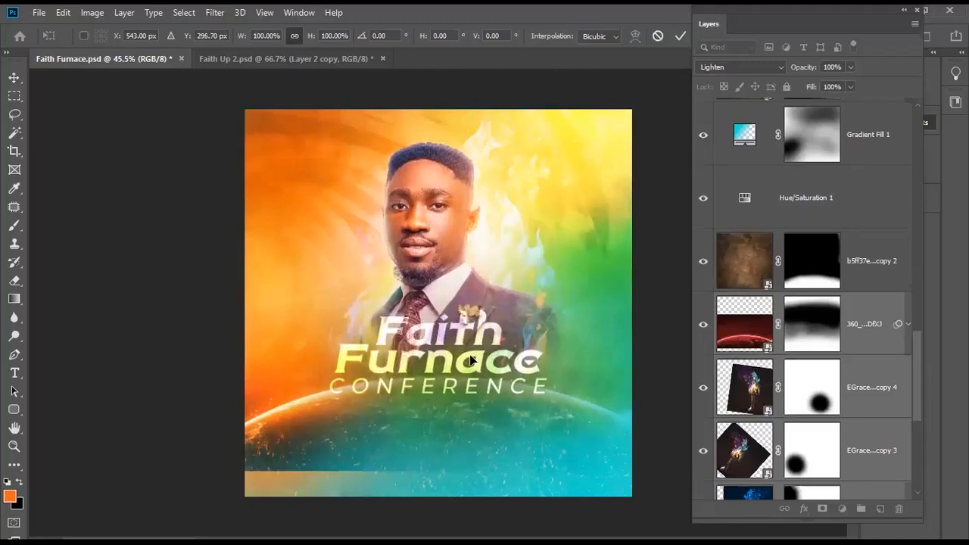
key(Up)
key(Up)
key(v)
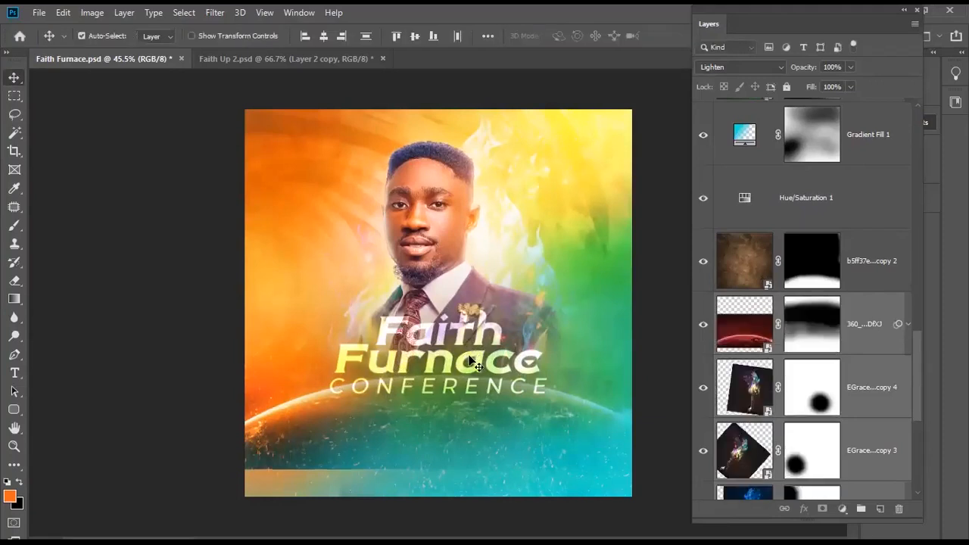
- Enlarge the planet image to about 124%
click(736, 339)
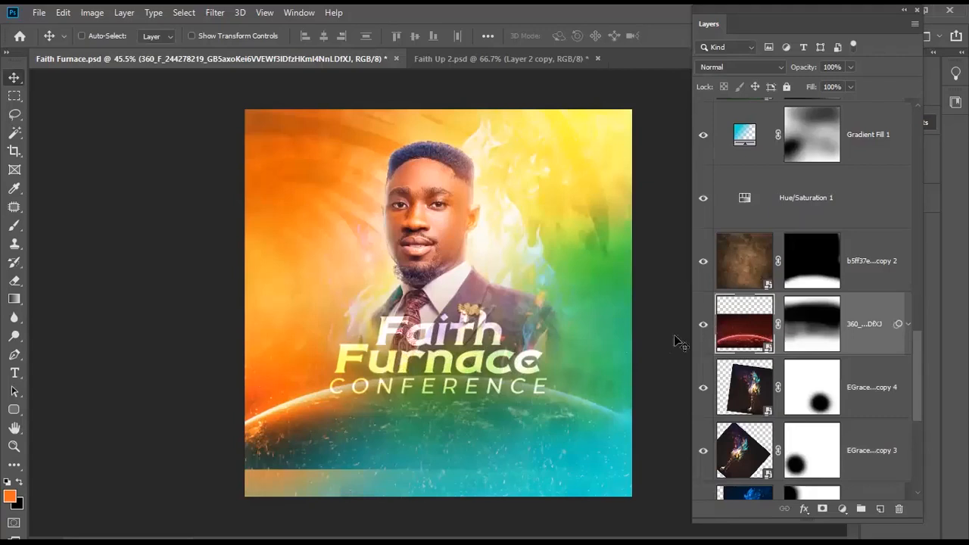
key(ctrl+t)
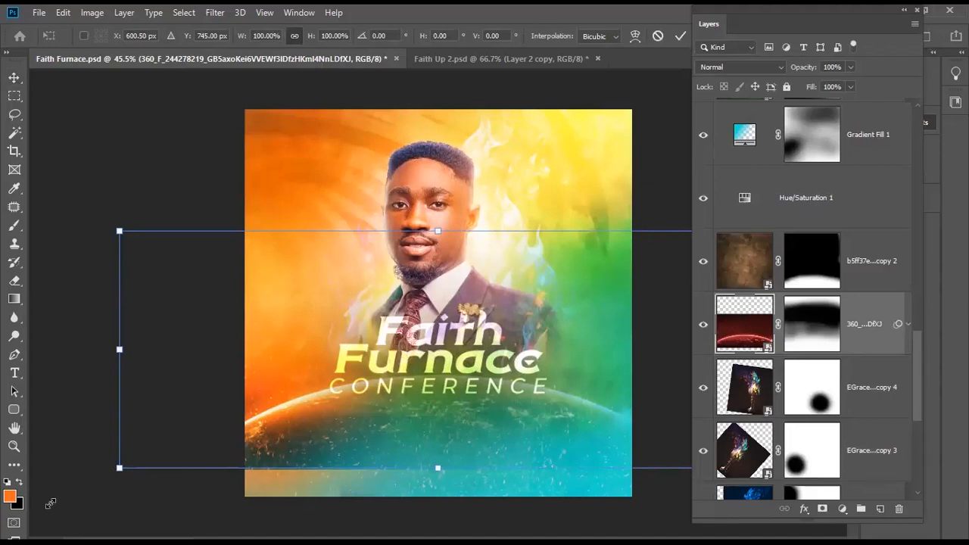
drag(119, 468, 42, 498)
key(Return)
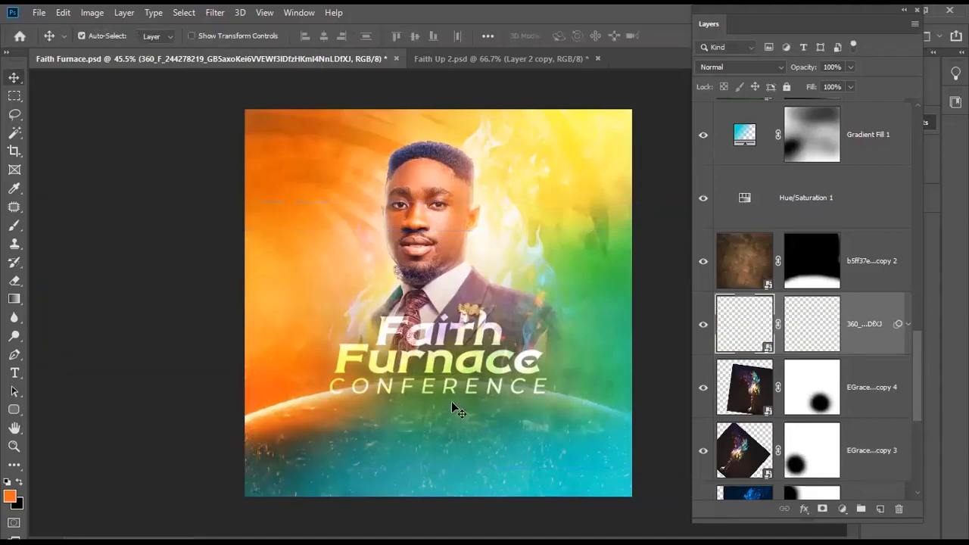
scroll(415, 392, down, 3)
scroll(415, 391, up, 2)
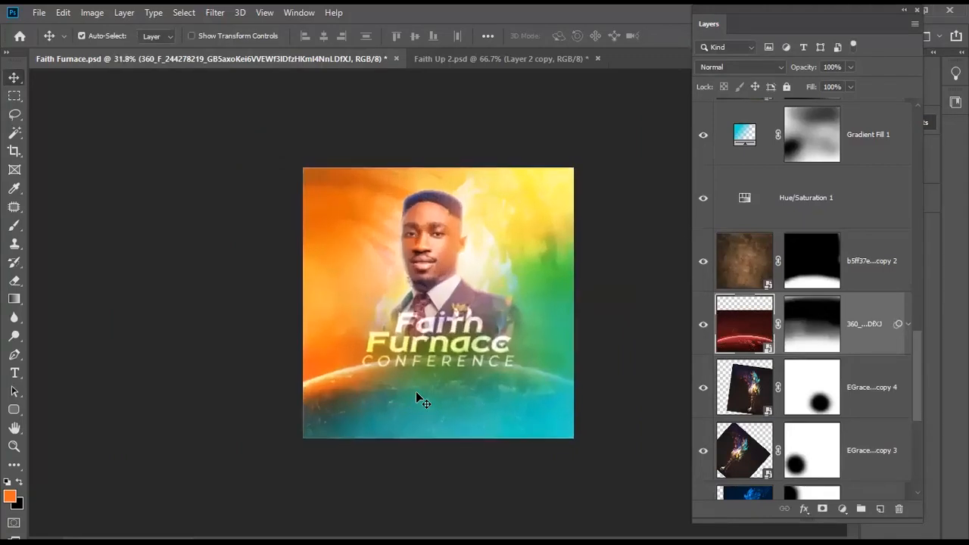
scroll(449, 369, up, 1)
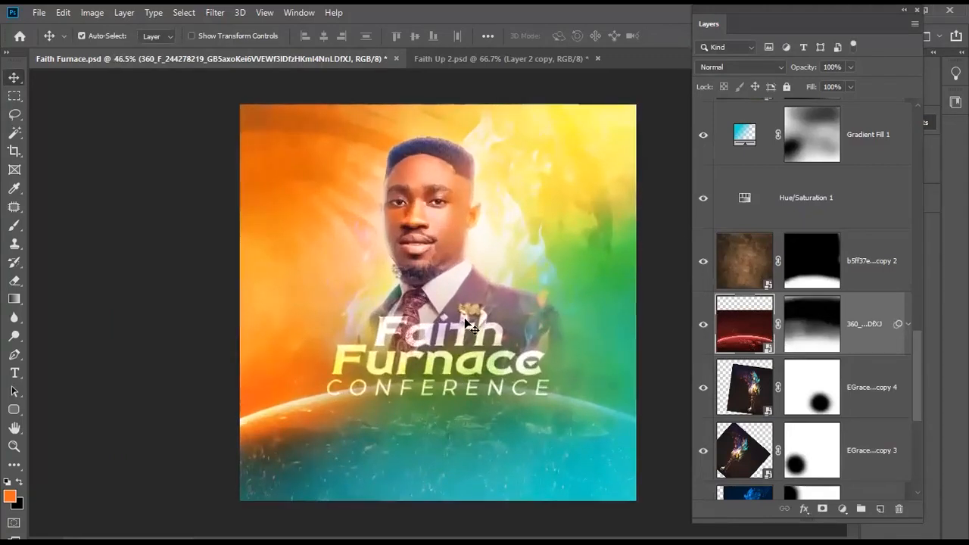
- Set Group 1 to Pass Through, strengthen its drop shadow (distance 67, angle -106, opacity 88), and save
click(460, 318)
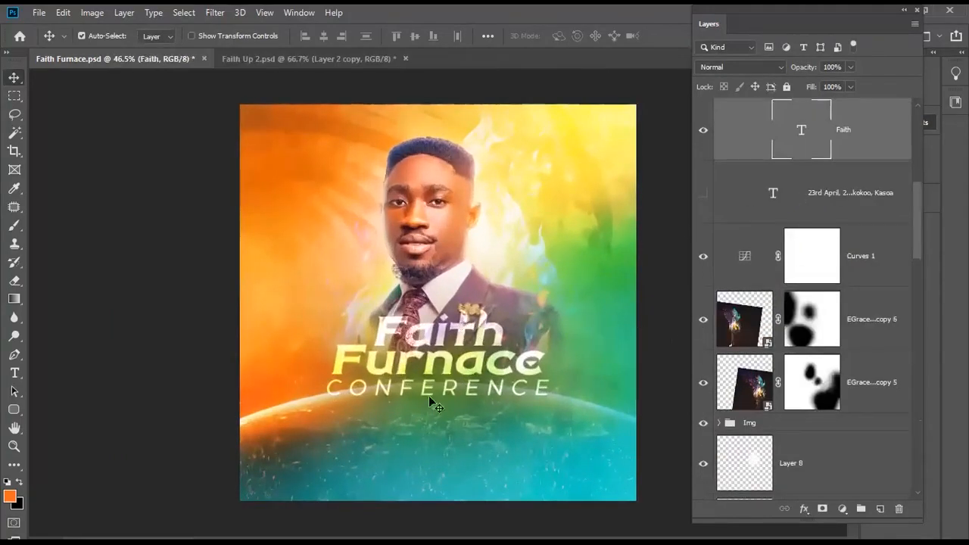
scroll(847, 190, up, 3)
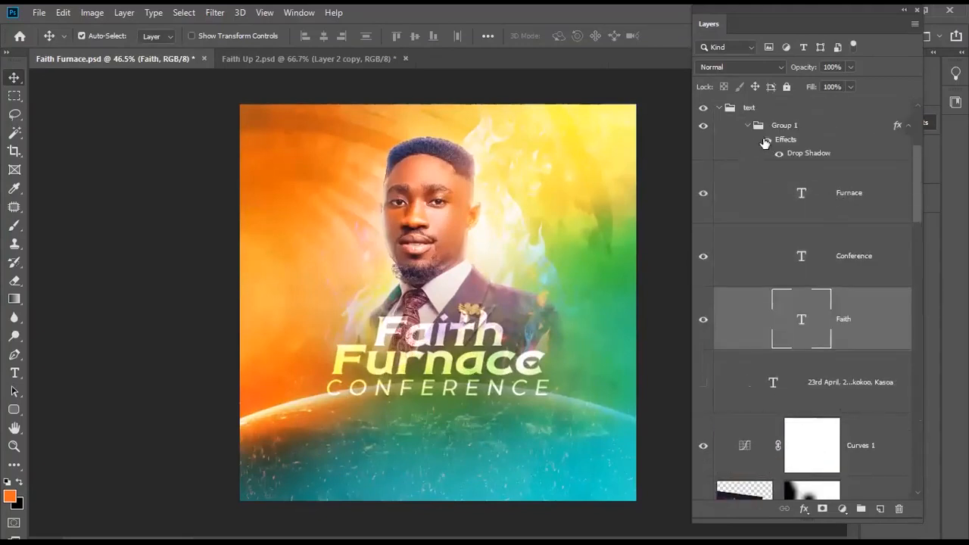
click(768, 125)
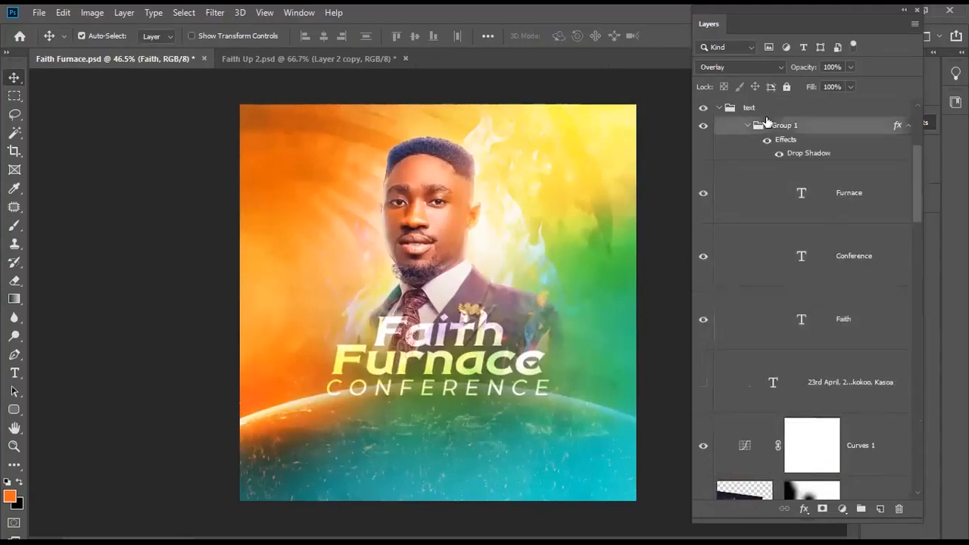
click(729, 70)
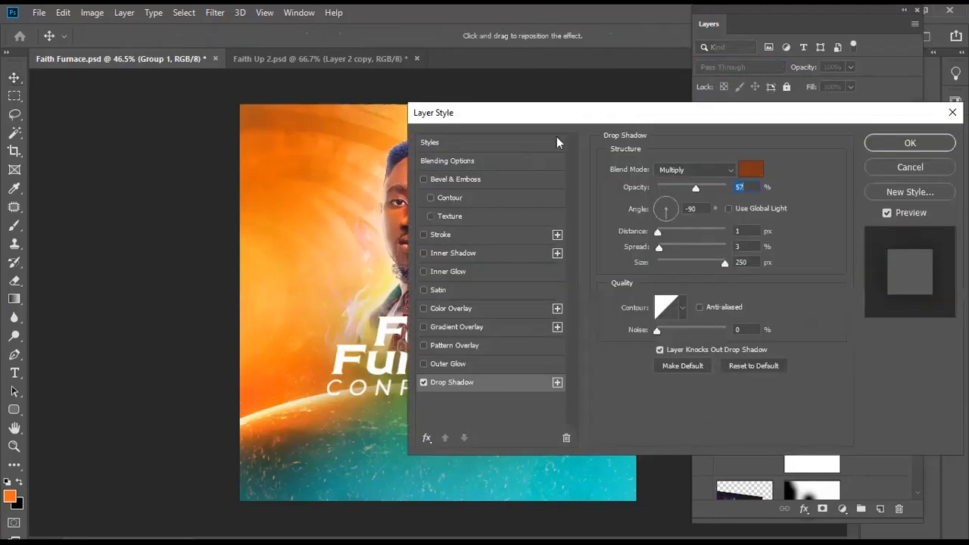
drag(436, 400, 445, 380)
drag(849, 173, 861, 173)
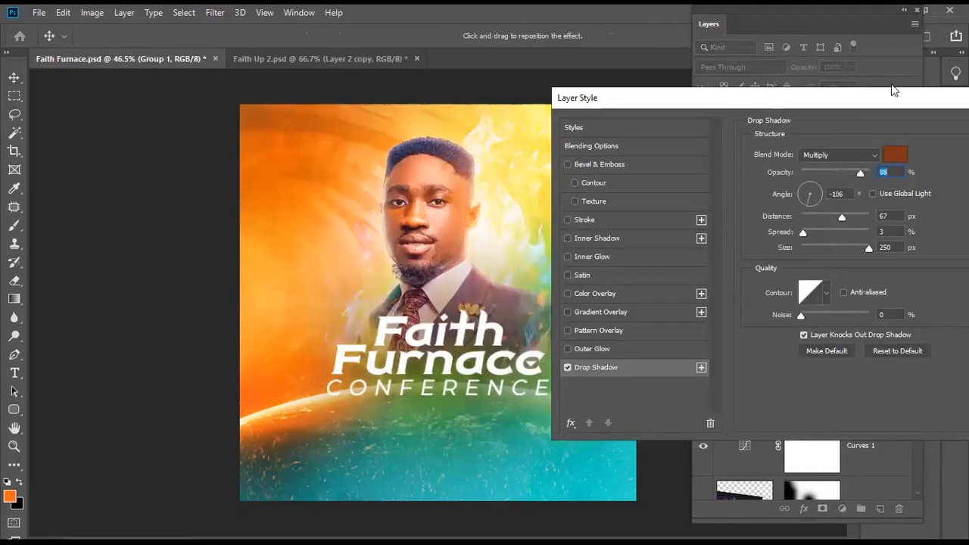
drag(707, 104, 539, 108)
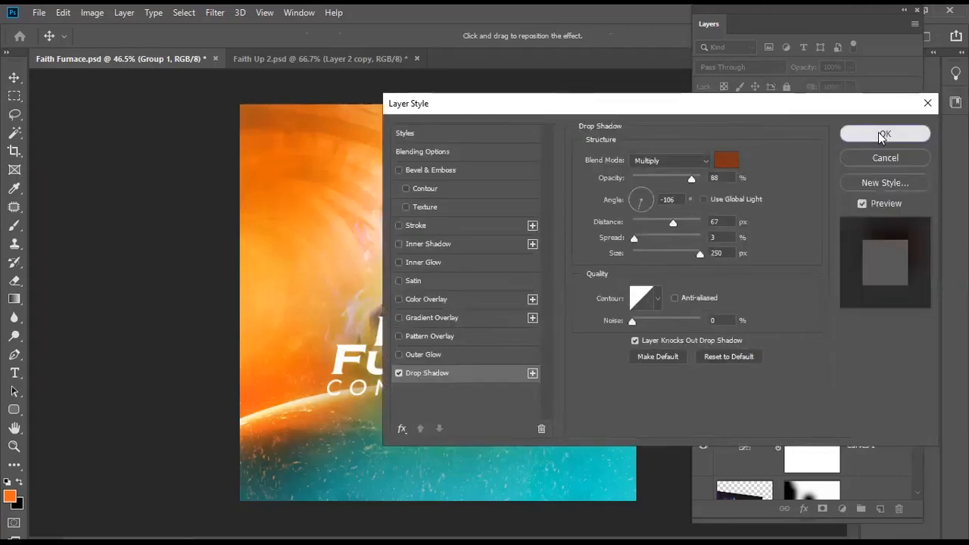
click(878, 132)
scroll(480, 418, up, 2)
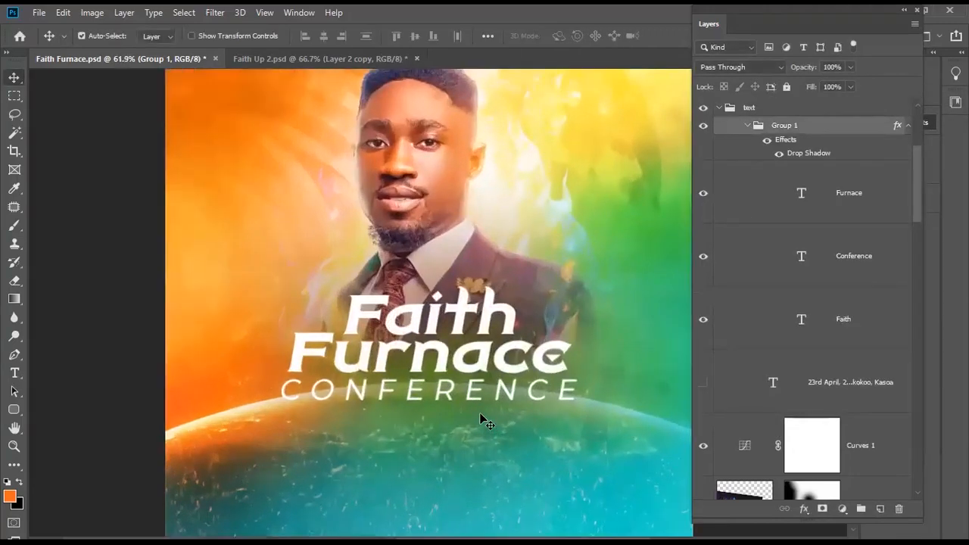
scroll(480, 418, down, 1)
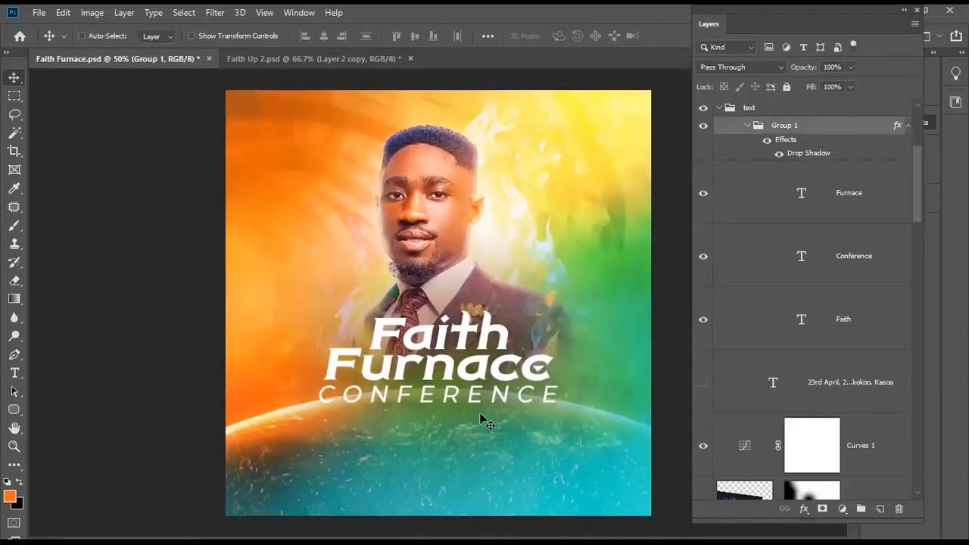
key(ctrl+s)
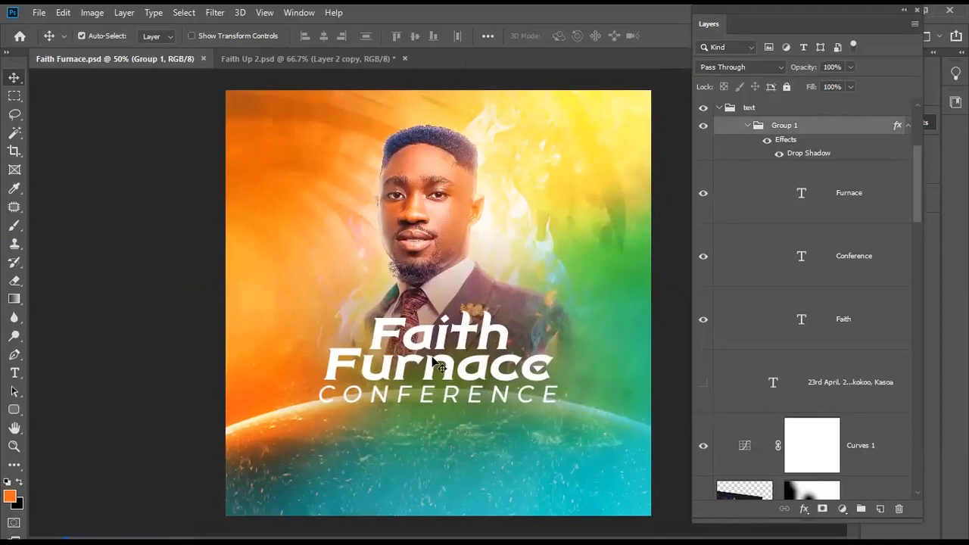
- Show the 23RD APRIL date and venue text and move it below CONFERENCE
click(701, 385)
click(407, 405)
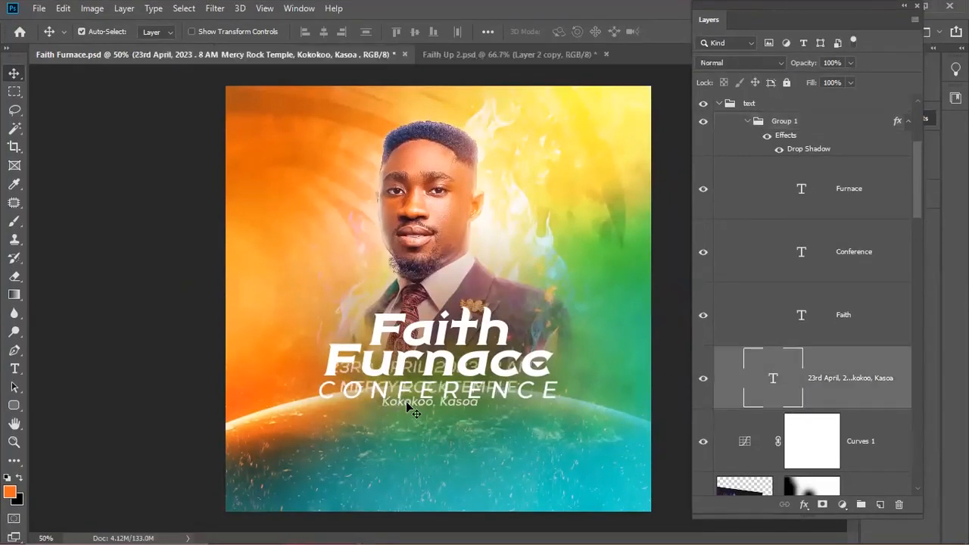
key(t)
click(413, 415)
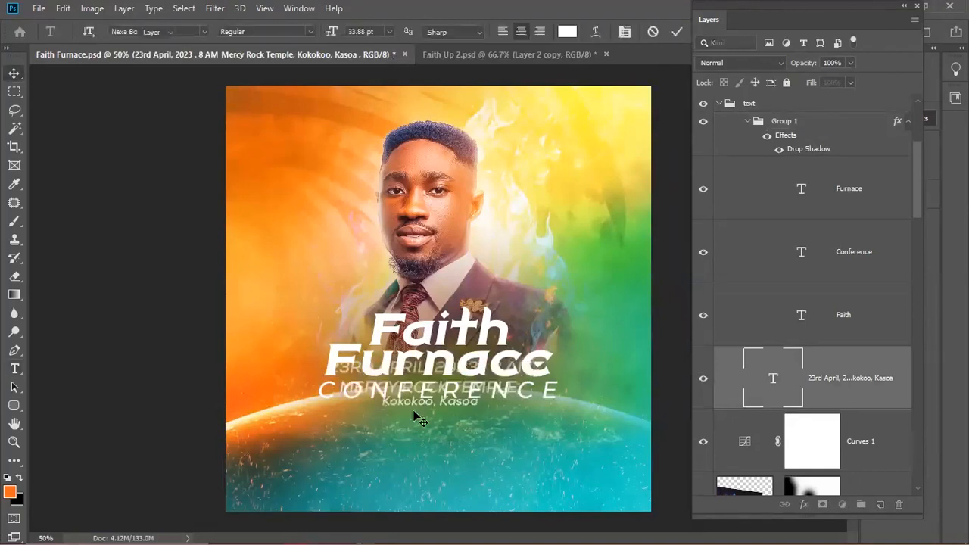
key(v)
drag(418, 408, 416, 481)
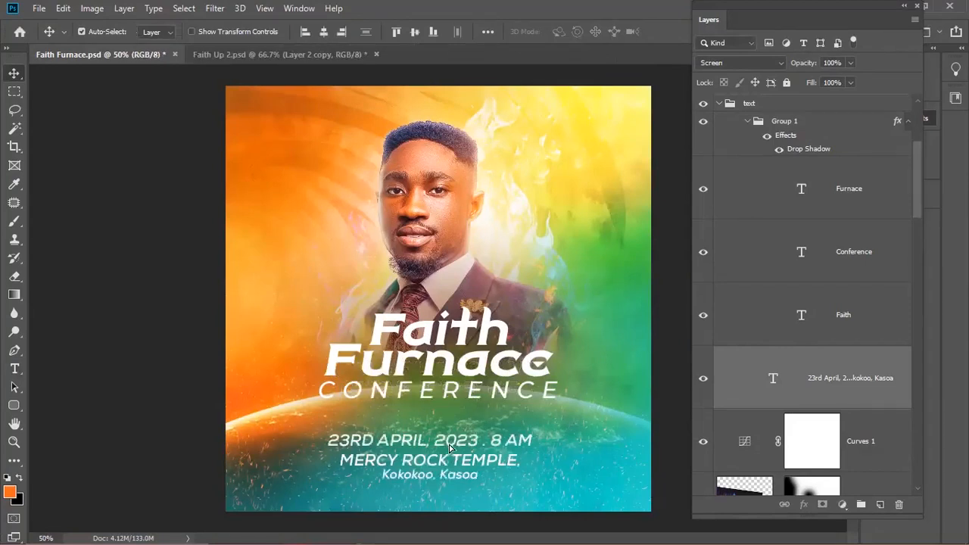
drag(450, 444, 451, 447)
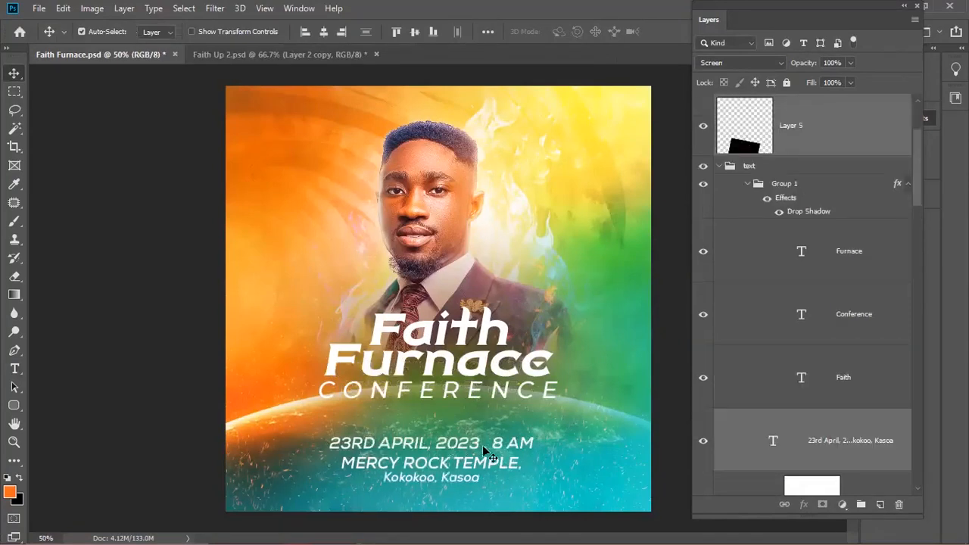
click(245, 57)
- Bring the church logo from Faith Up 2 to the flyer's bottom-left, grouped as Group 2 inside the text group
click(288, 407)
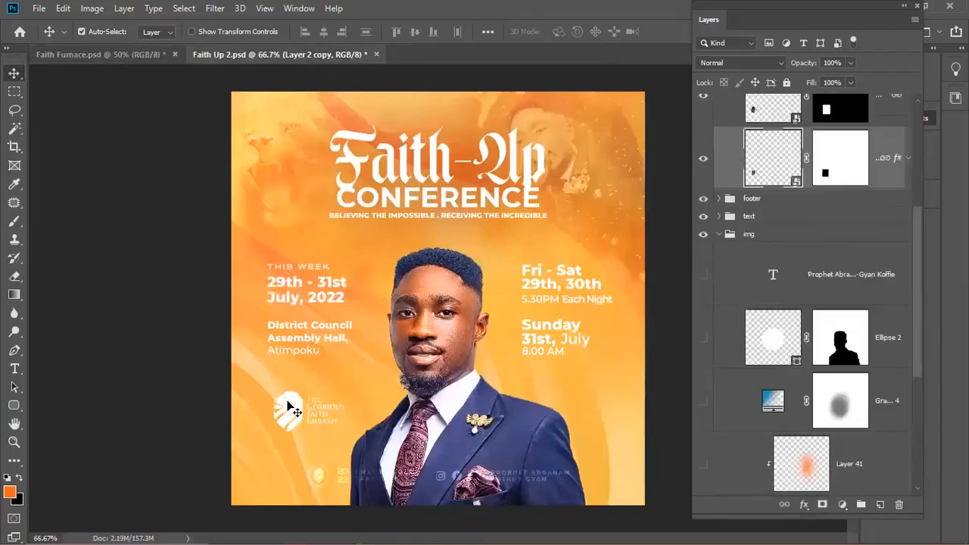
click(71, 55)
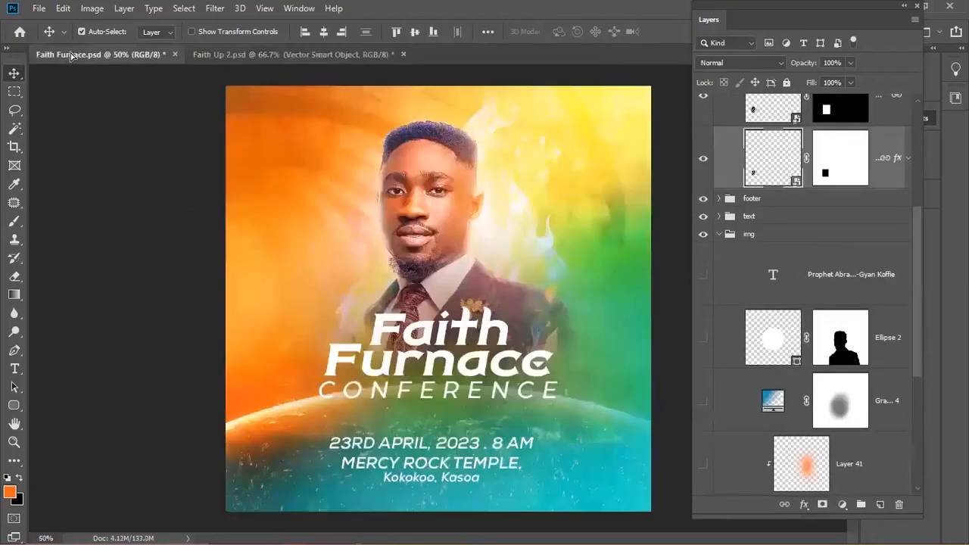
drag(288, 449, 288, 449)
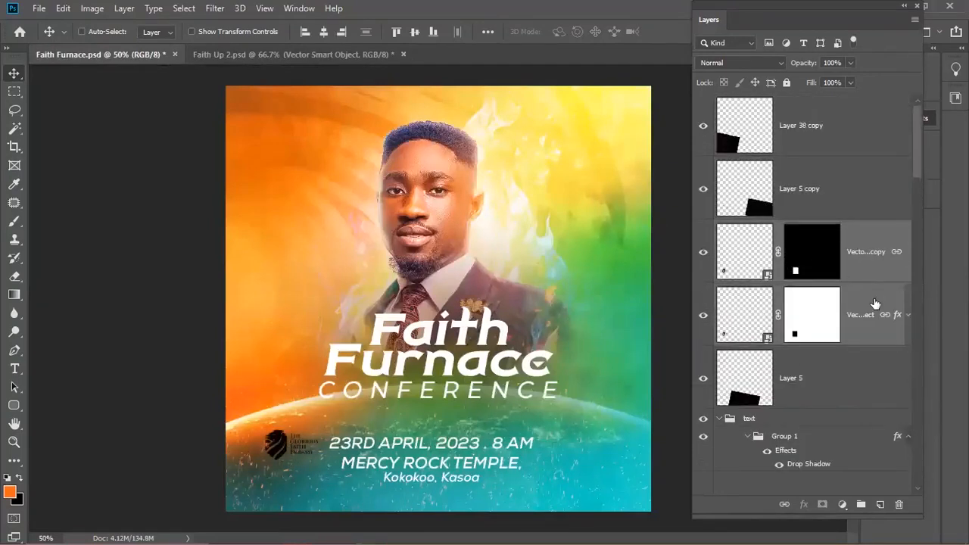
key(ctrl+g)
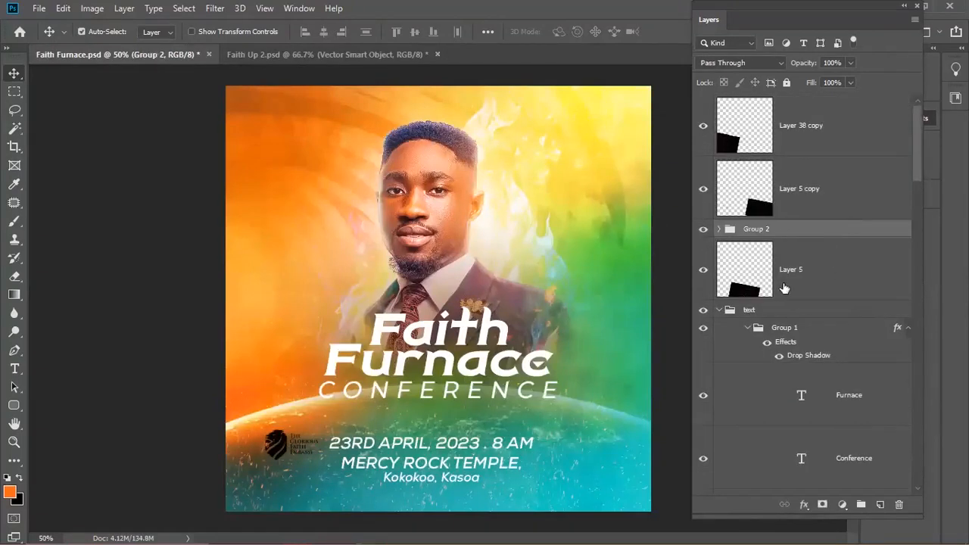
drag(782, 310, 787, 315)
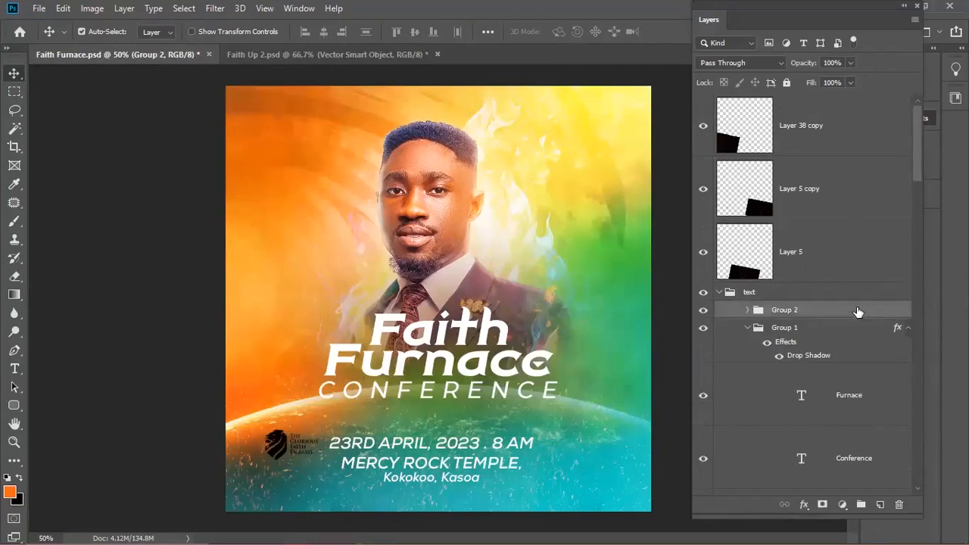
double_click(898, 319)
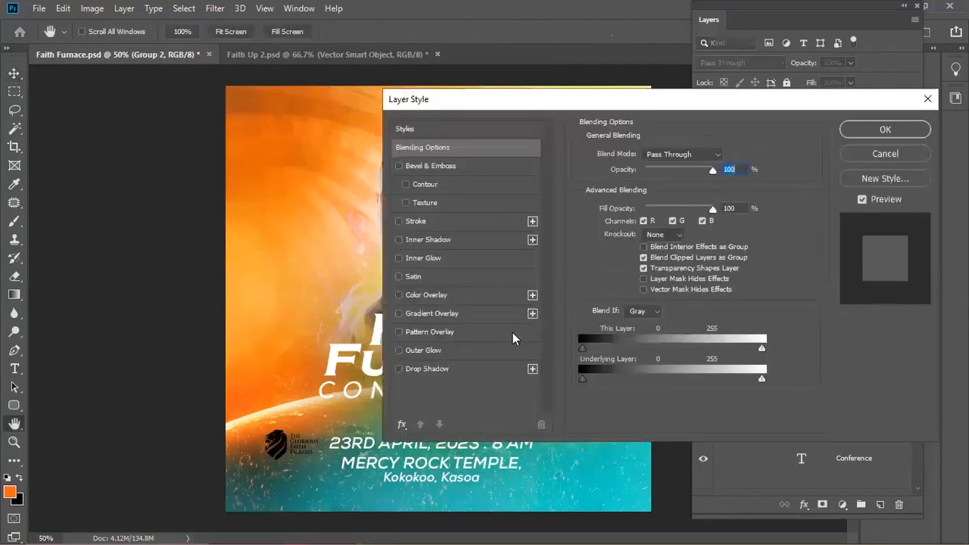
- Add a white Color Overlay to the church logo
click(399, 295)
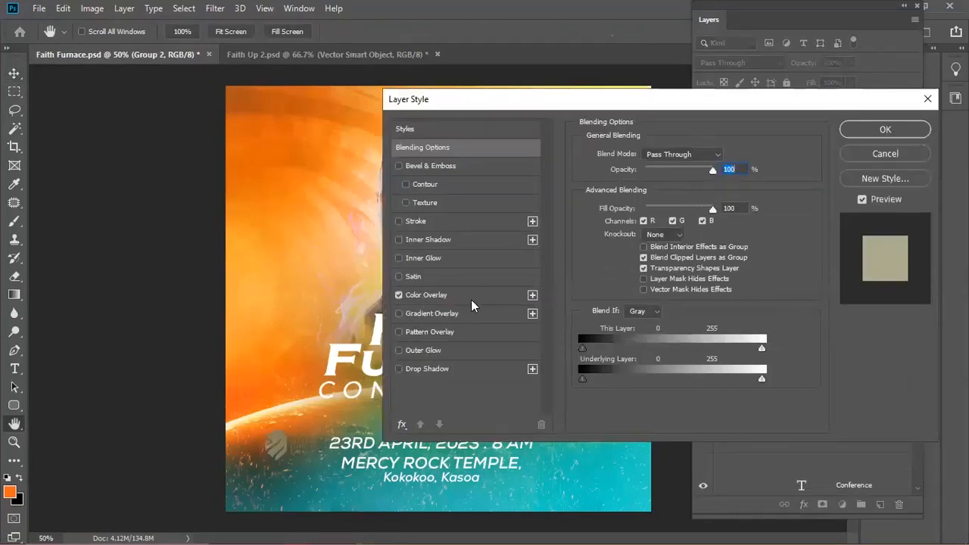
click(464, 299)
click(714, 161)
drag(679, 218, 596, 161)
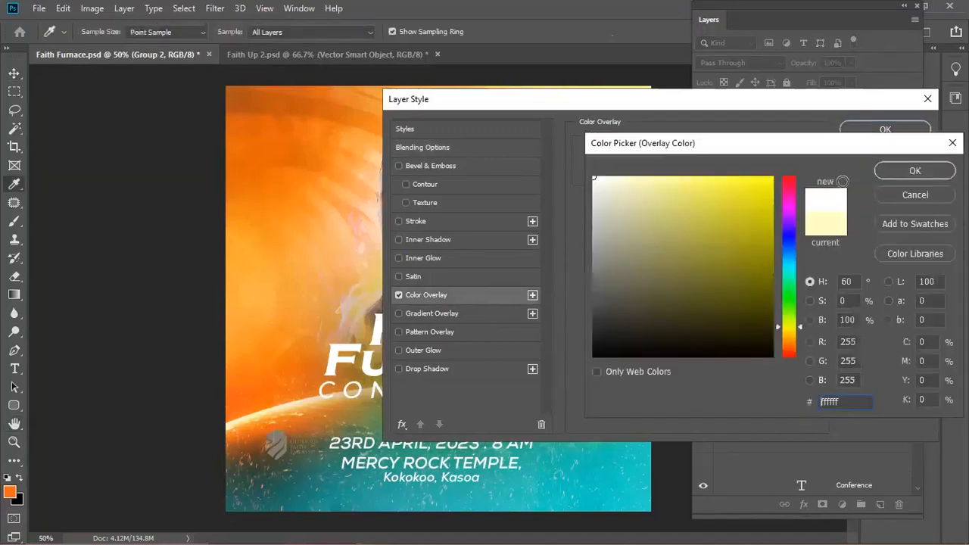
click(892, 176)
click(885, 130)
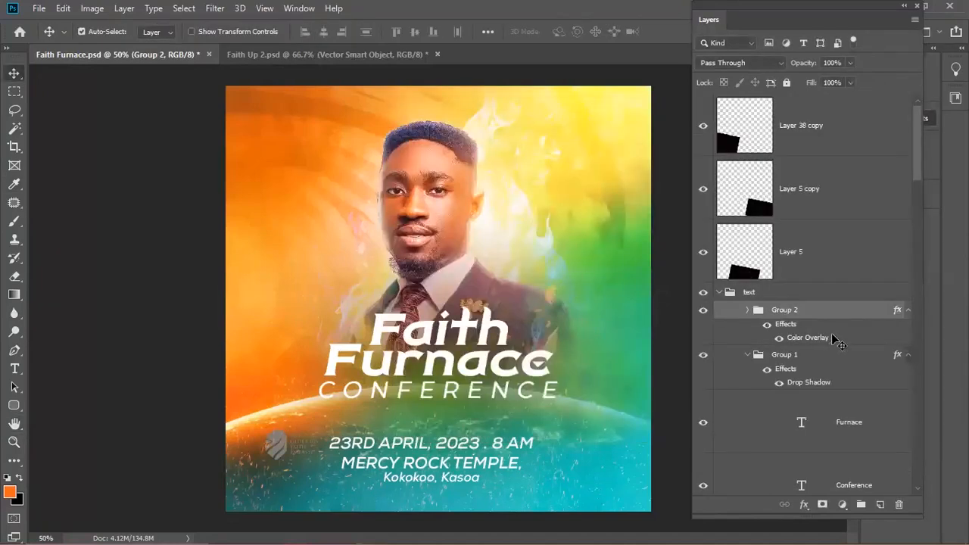
- Move Group 2 above the text group and expand it to show its layers
click(769, 294)
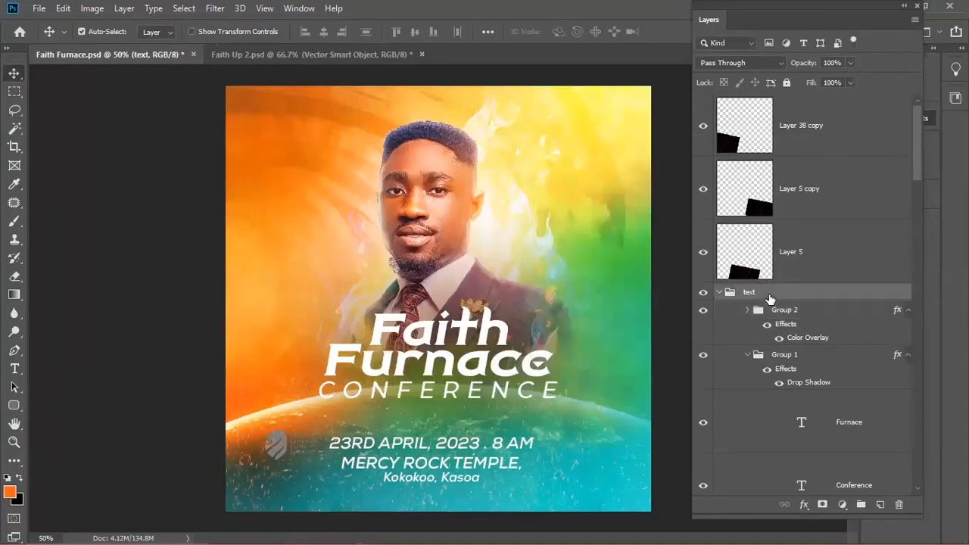
click(775, 310)
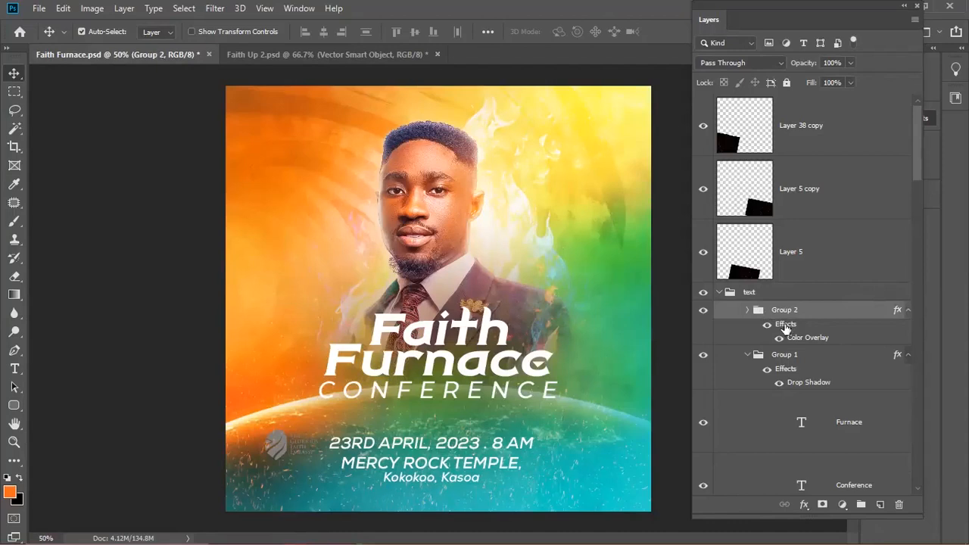
drag(779, 298, 783, 279)
click(748, 311)
scroll(749, 316, down, 1)
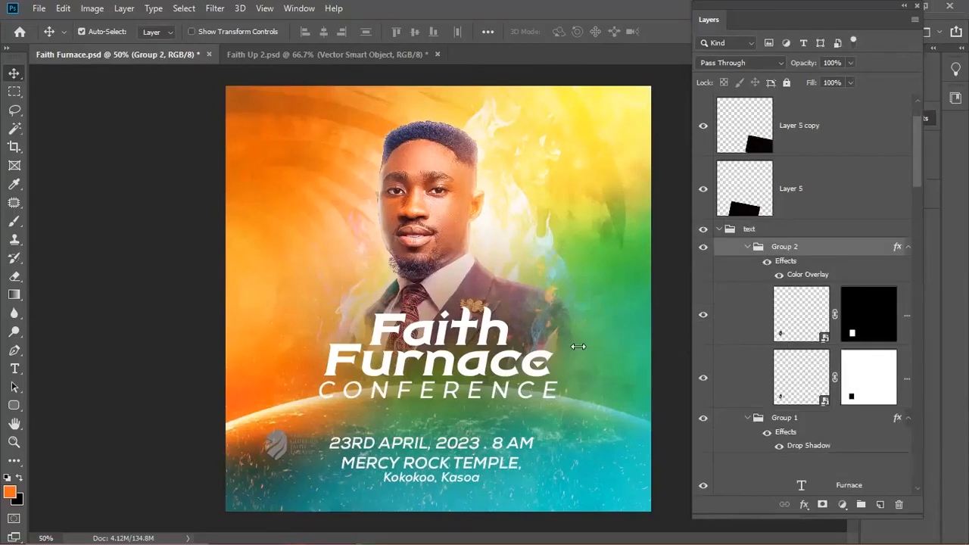
drag(579, 346, 580, 346)
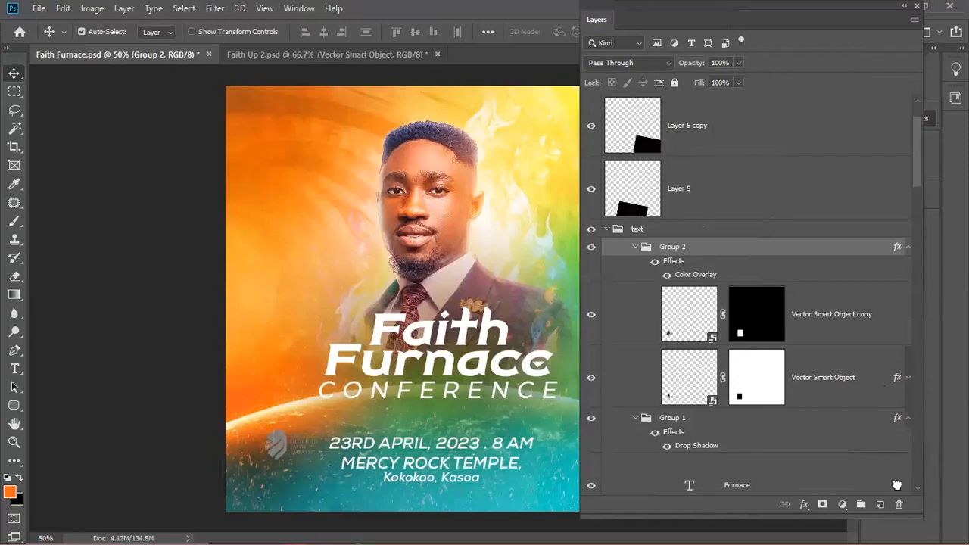
- Check the Vector Smart Object's effects, then collapse Group 2 and move it out above the text group
click(898, 374)
click(907, 377)
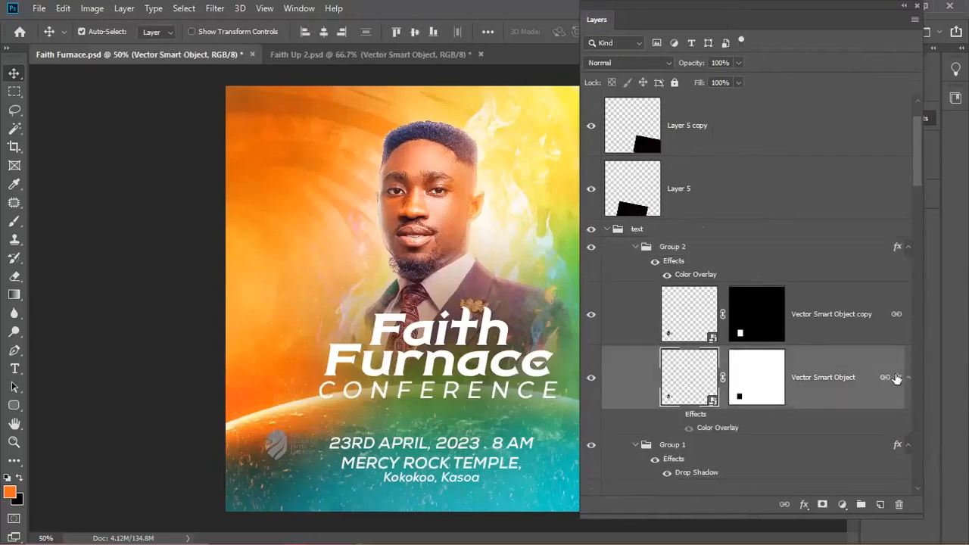
click(908, 377)
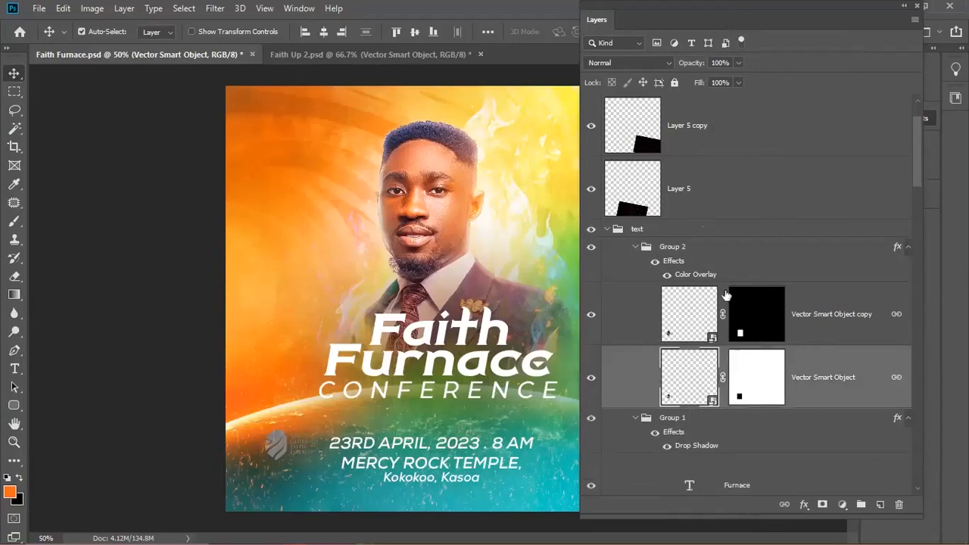
click(686, 261)
click(689, 310)
click(686, 379)
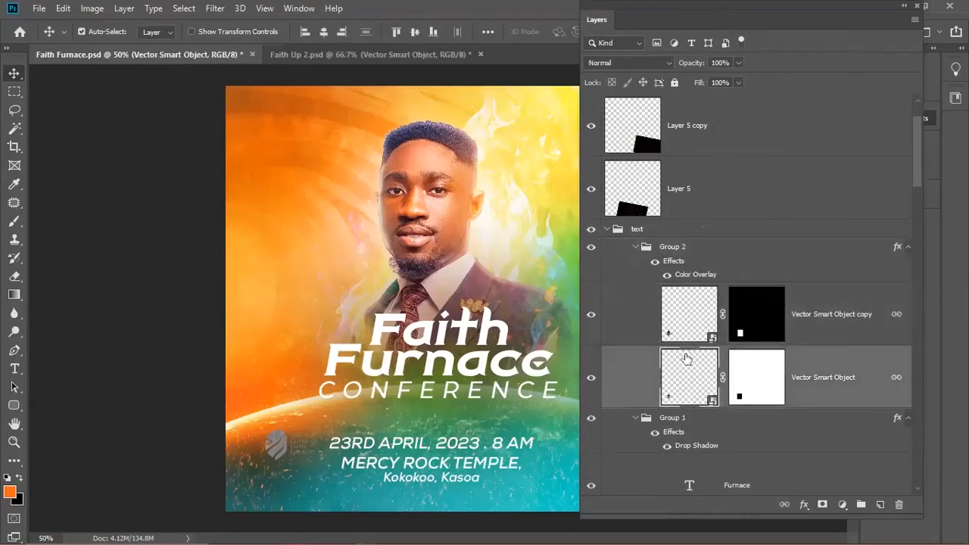
click(673, 255)
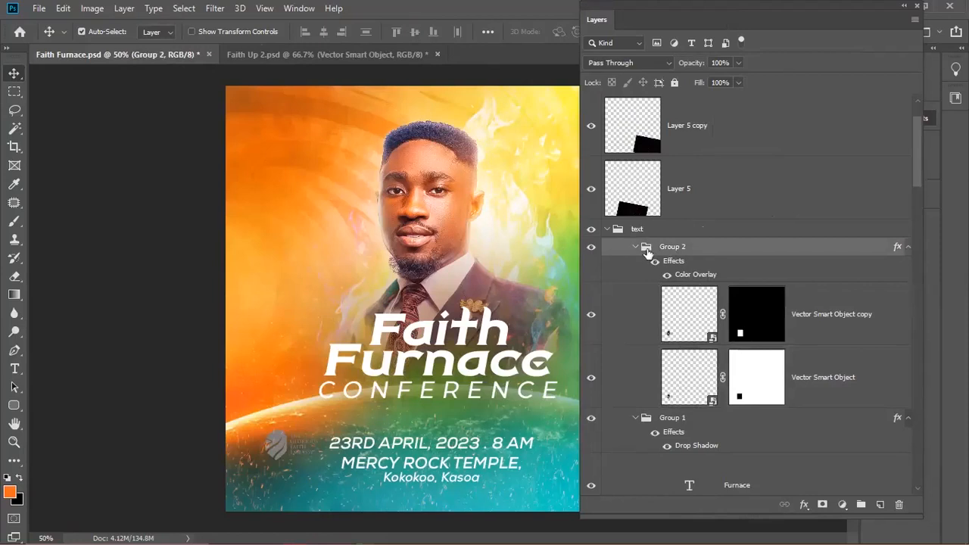
click(635, 247)
drag(663, 239, 663, 216)
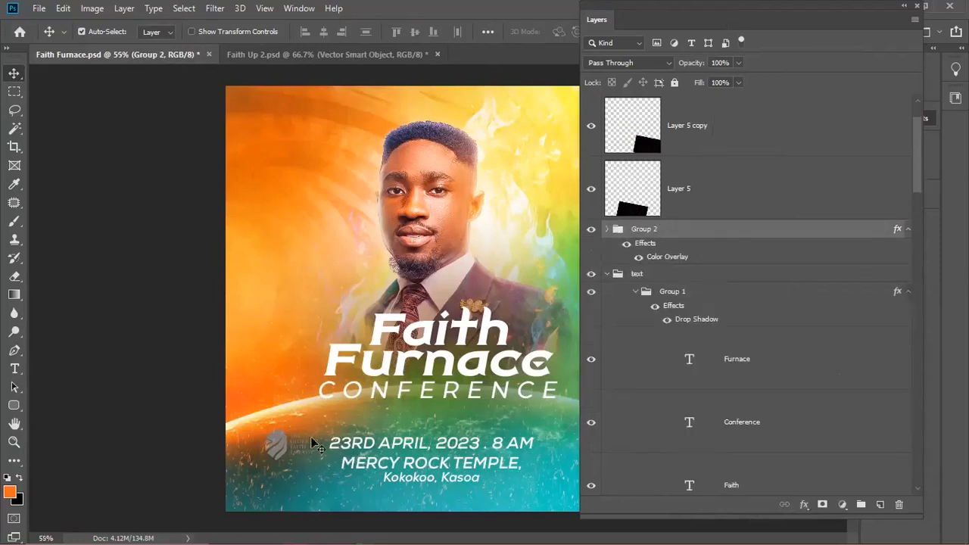
scroll(316, 445, up, 3)
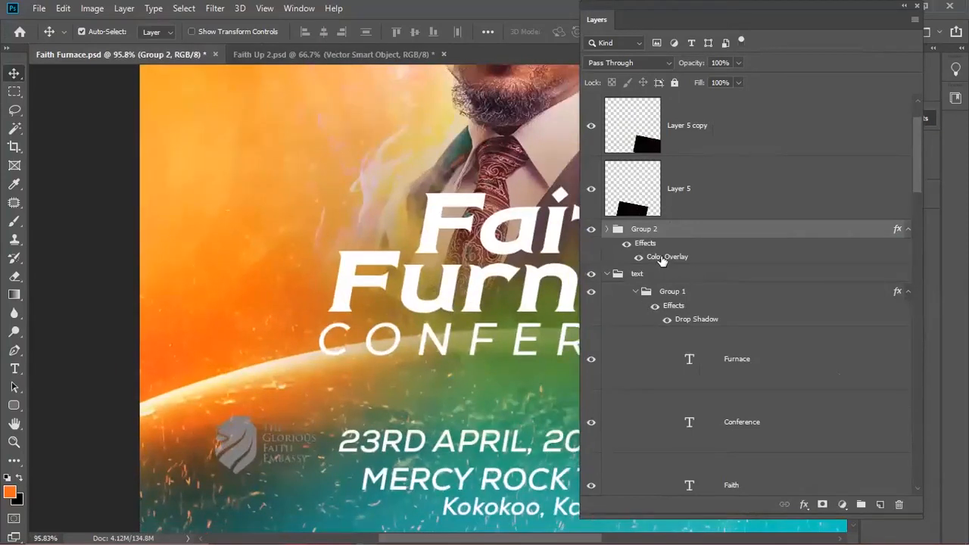
key(h)
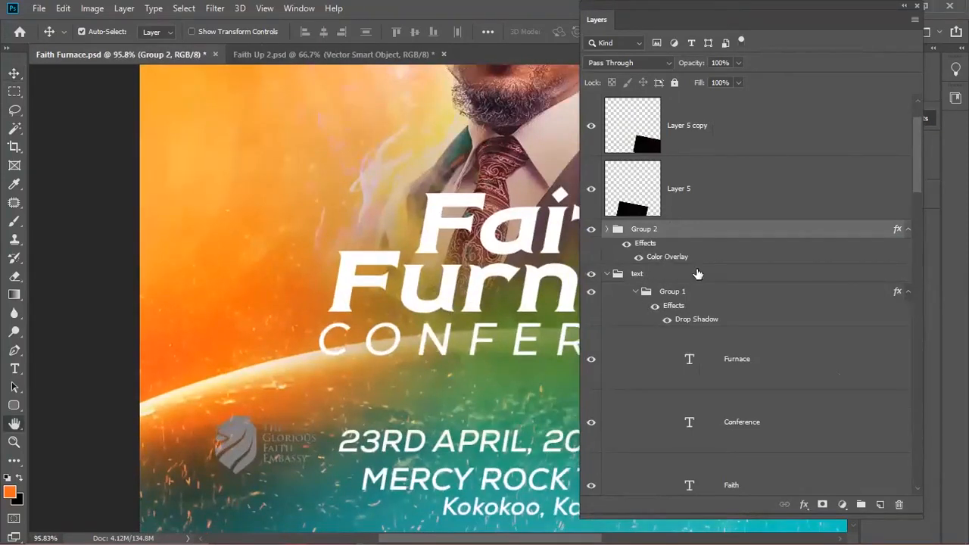
- Raise Group 2's Color Overlay opacity from 50% to 100% and fit the poster on screen
double_click(648, 242)
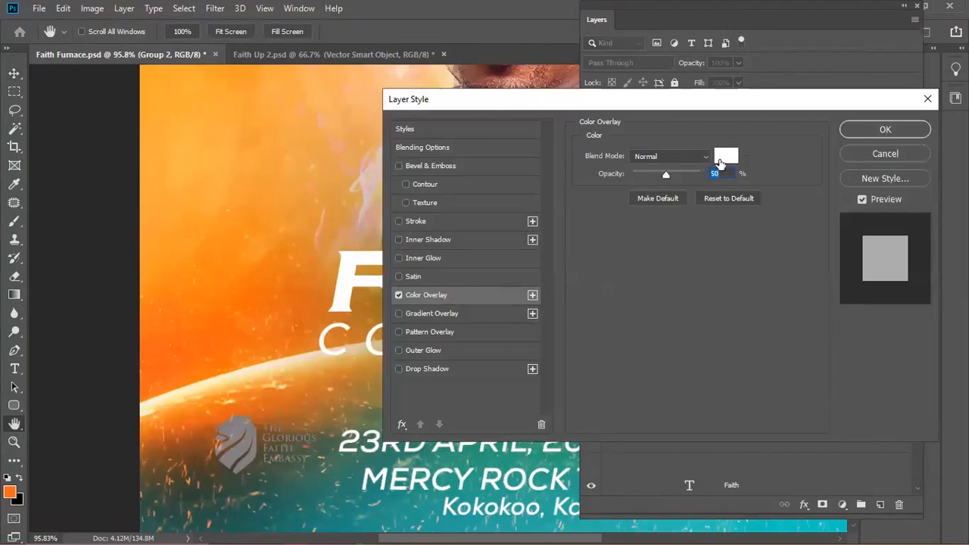
drag(668, 173, 747, 173)
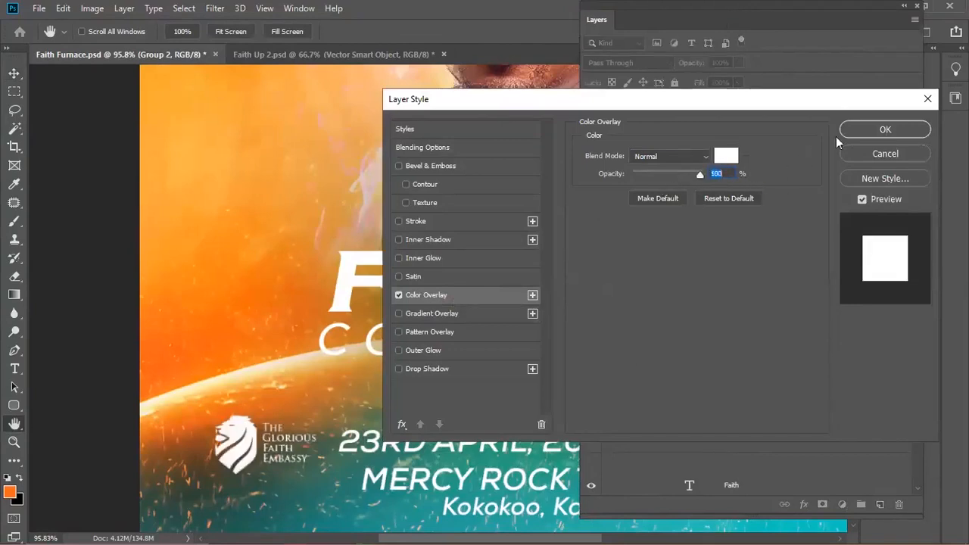
click(885, 129)
key(ctrl+0)
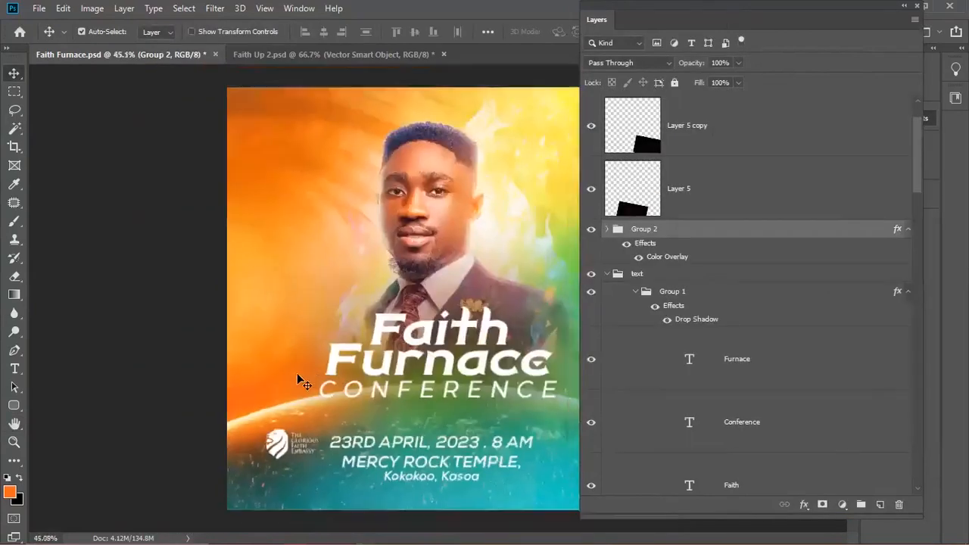
- Scale the white church logo up to about 139%
key(ctrl+t)
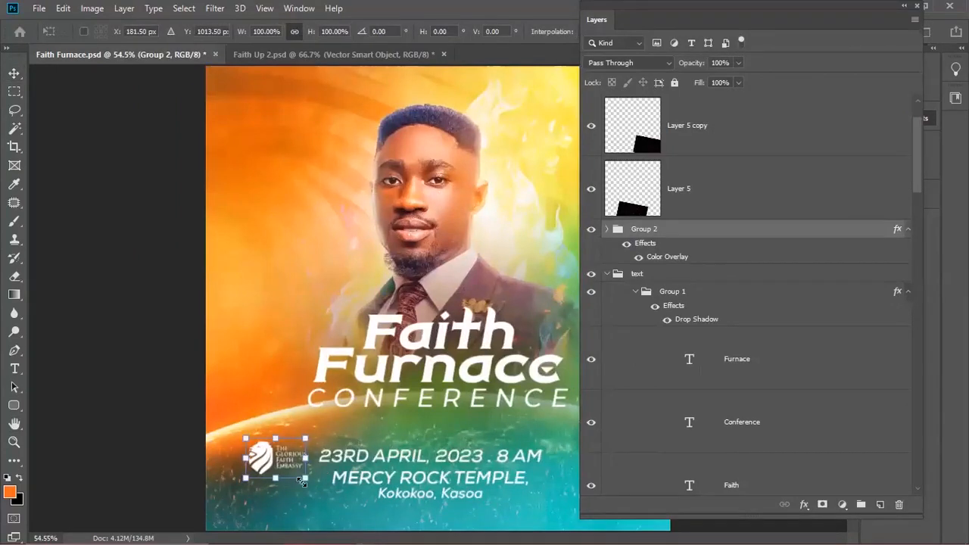
drag(306, 478, 283, 477)
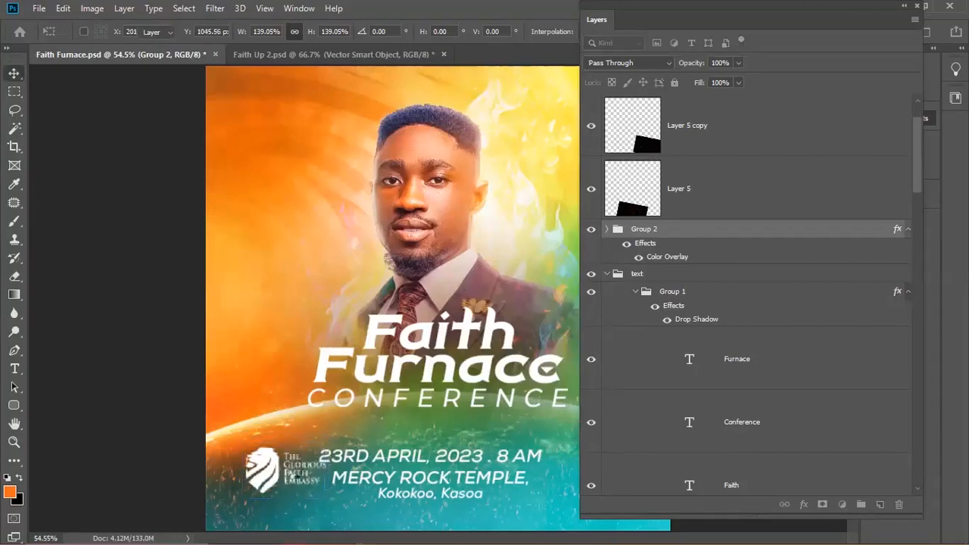
key(Return)
scroll(277, 480, down, 1)
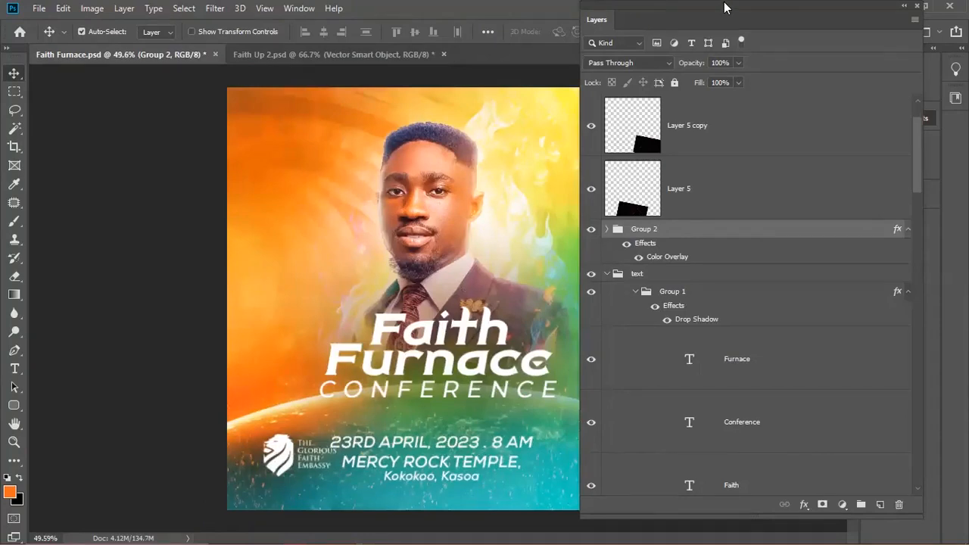
double_click(796, 10)
drag(795, 9, 759, 129)
double_click(734, 110)
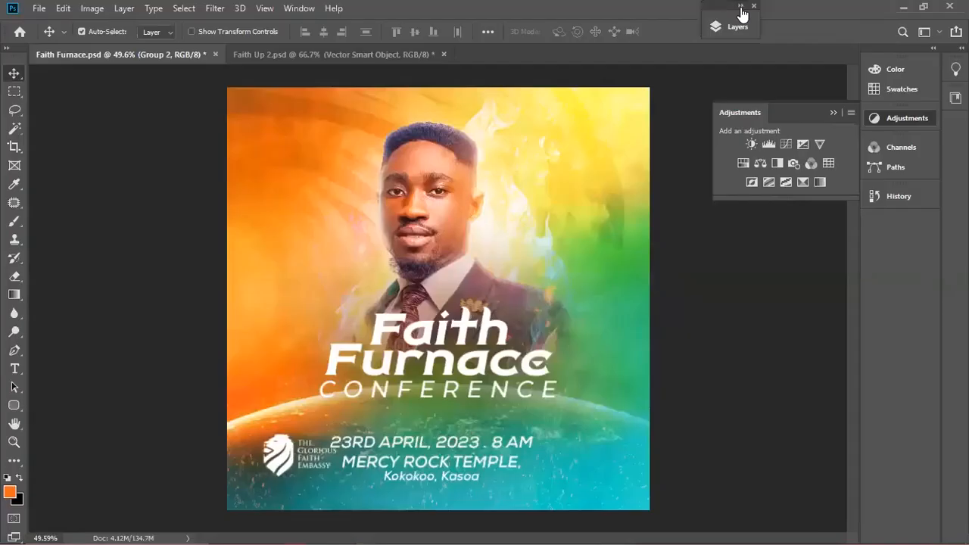
click(740, 8)
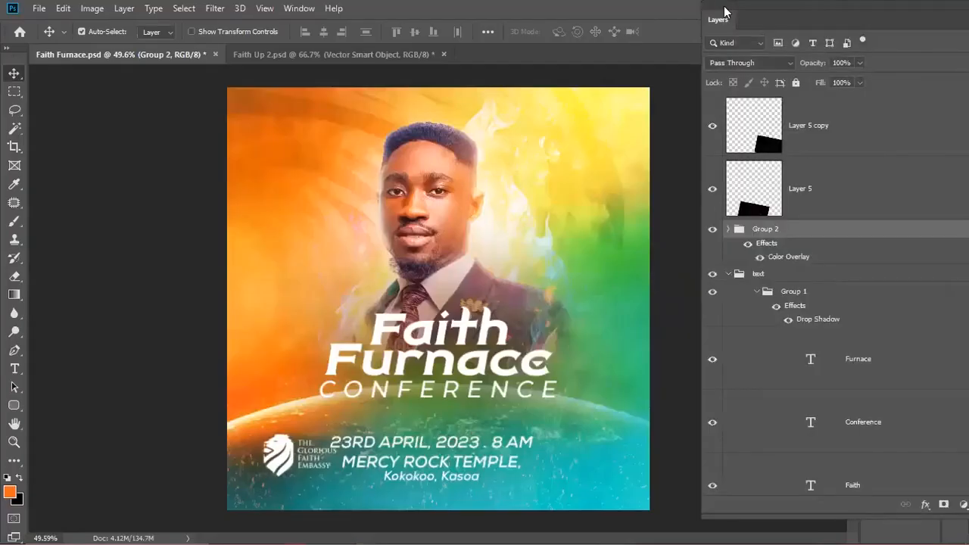
- Move the logo to the poster's top-left corner
key(ctrl+t)
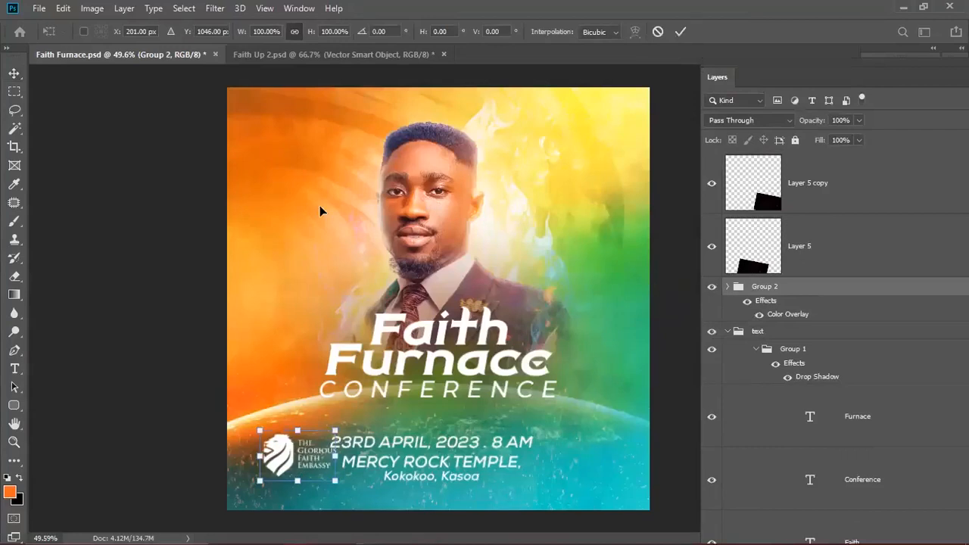
drag(297, 456, 318, 155)
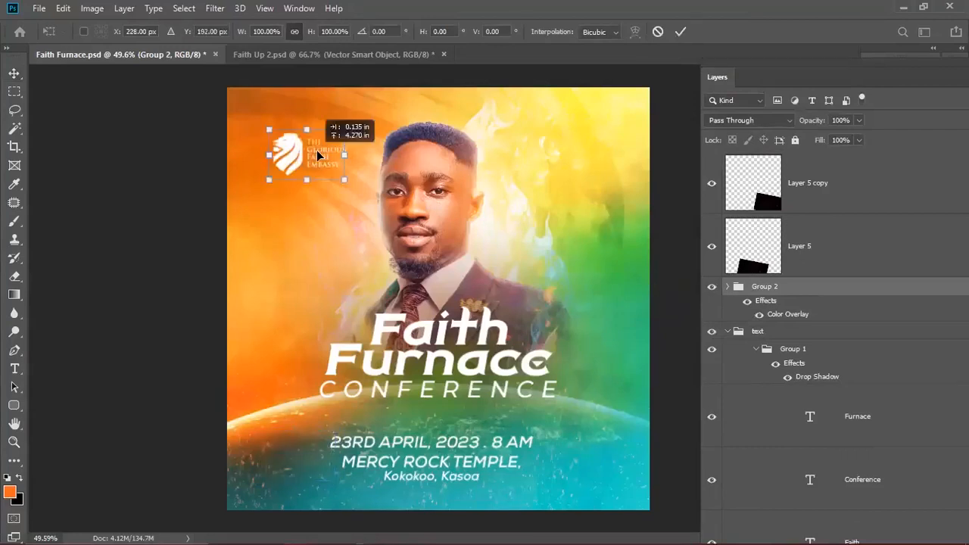
key(Return)
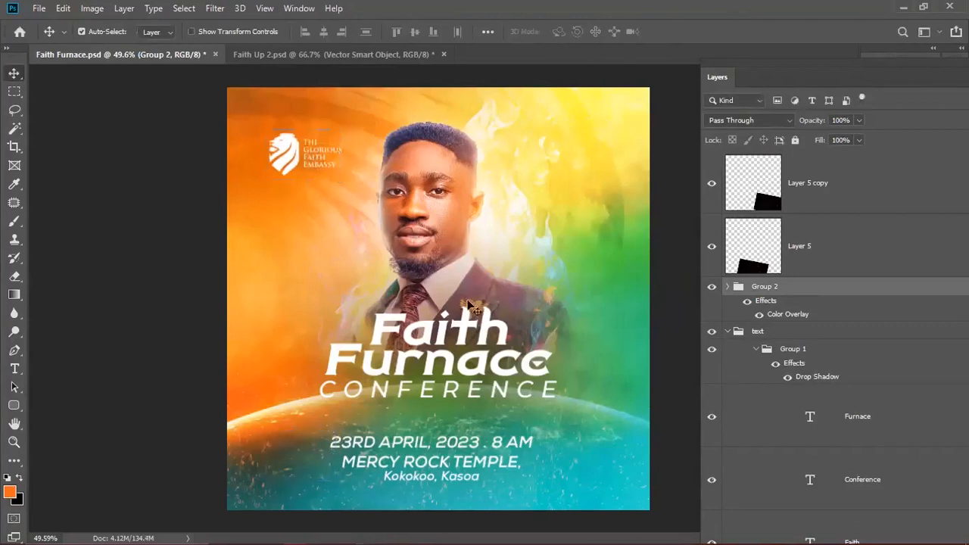
- Edit the date and venue text on Layer 5, with the Character panel moved clear of the title
click(413, 463)
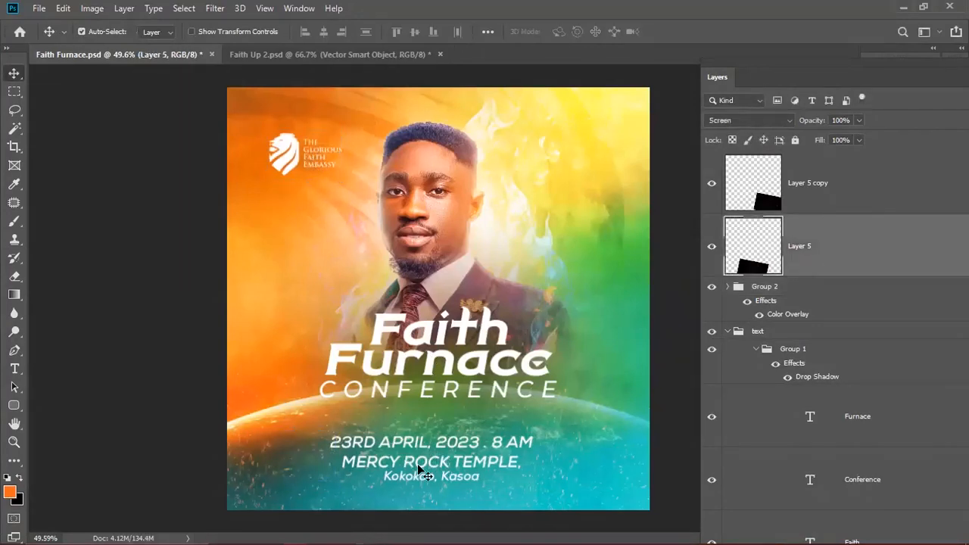
key(t)
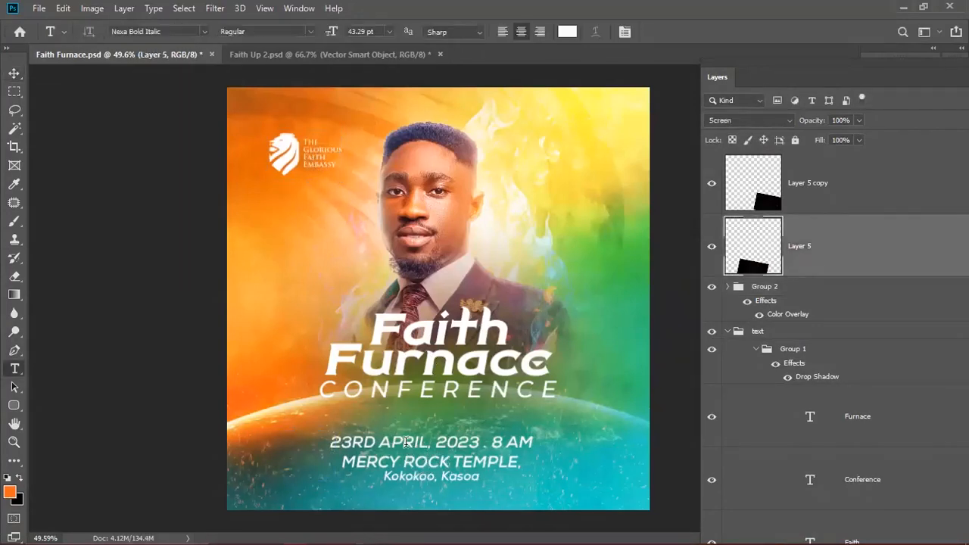
click(409, 443)
key(ctrl+t)
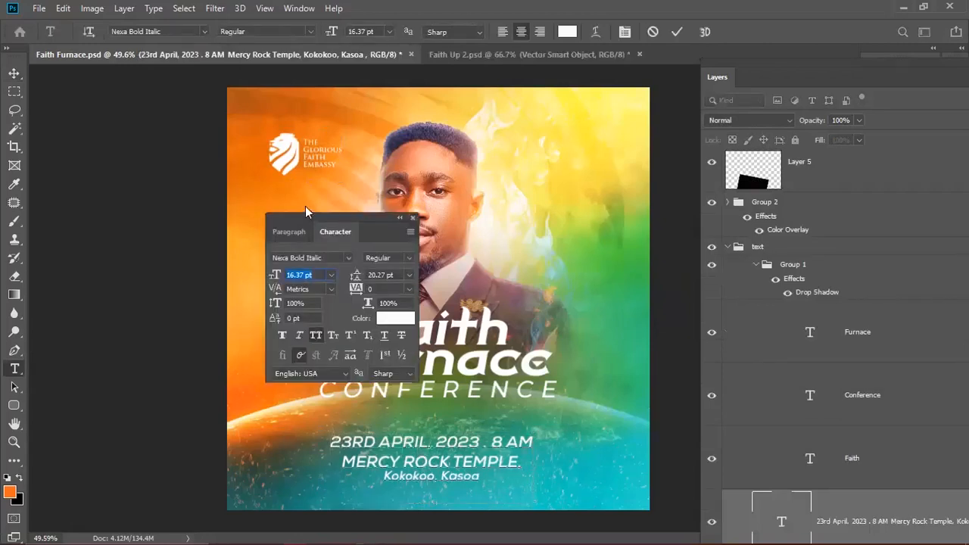
drag(310, 216, 124, 141)
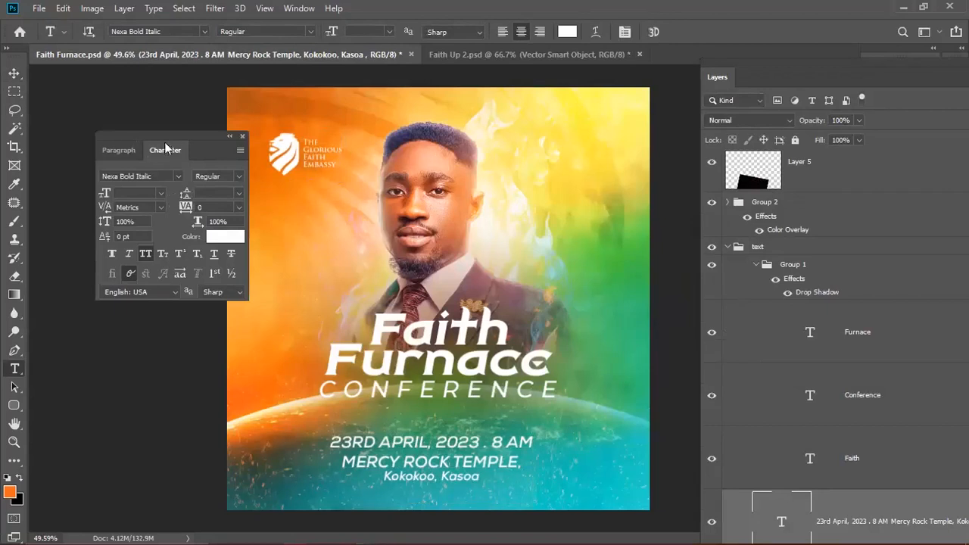
drag(152, 142, 108, 64)
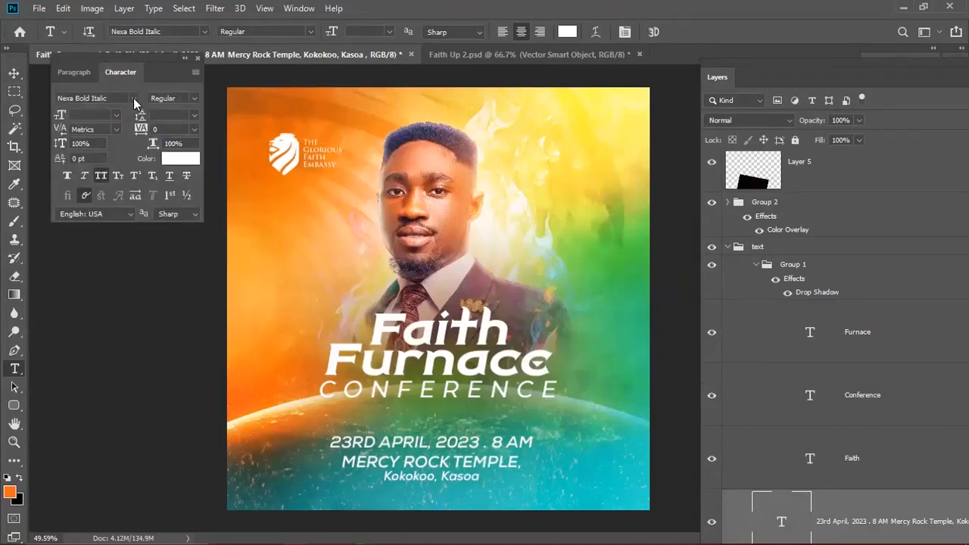
- Narrow the font list to the Nexa Bold variants
click(134, 101)
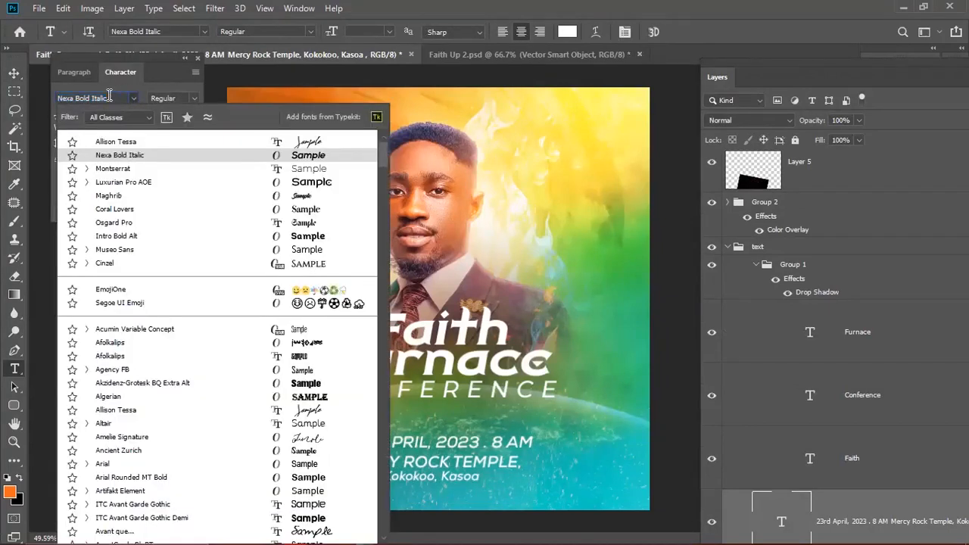
key(BackSpace)
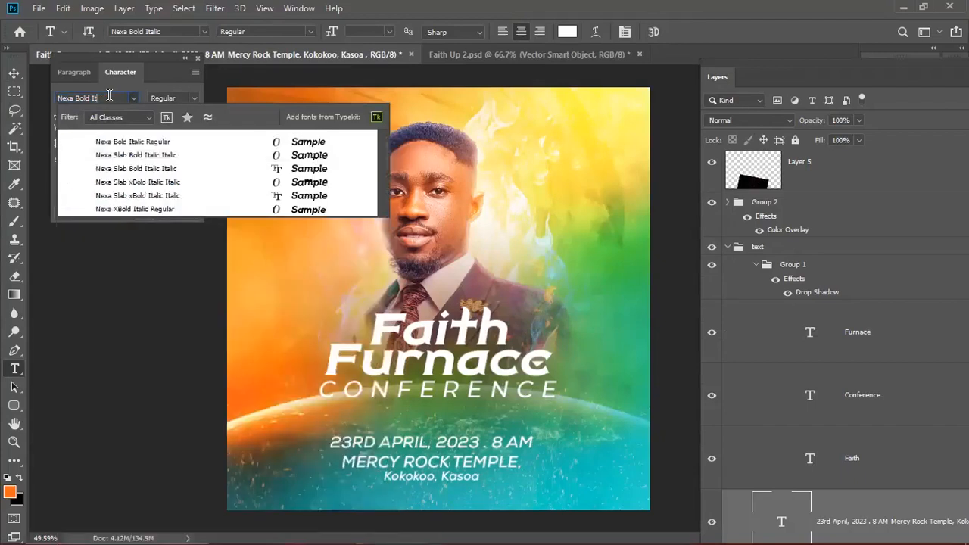
key(BackSpace)
key(BackSpace)
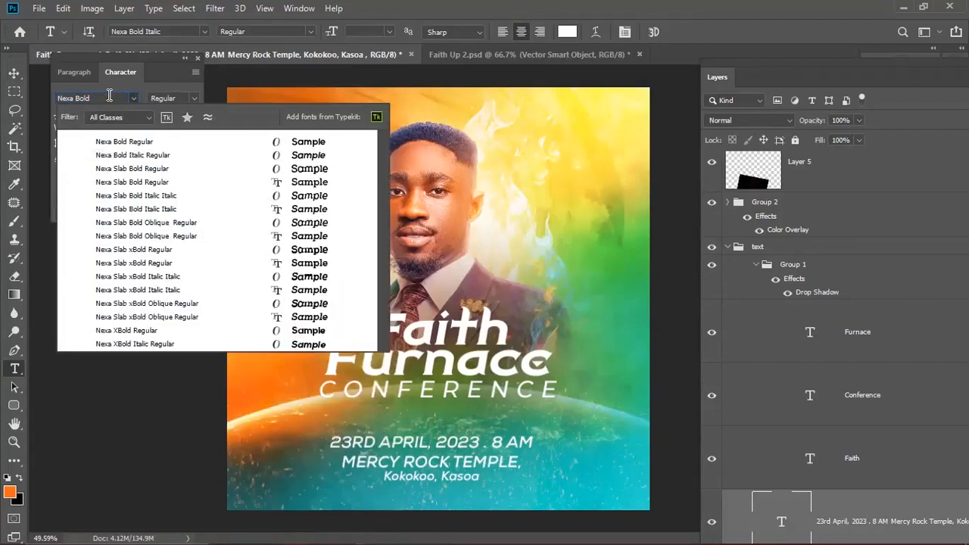
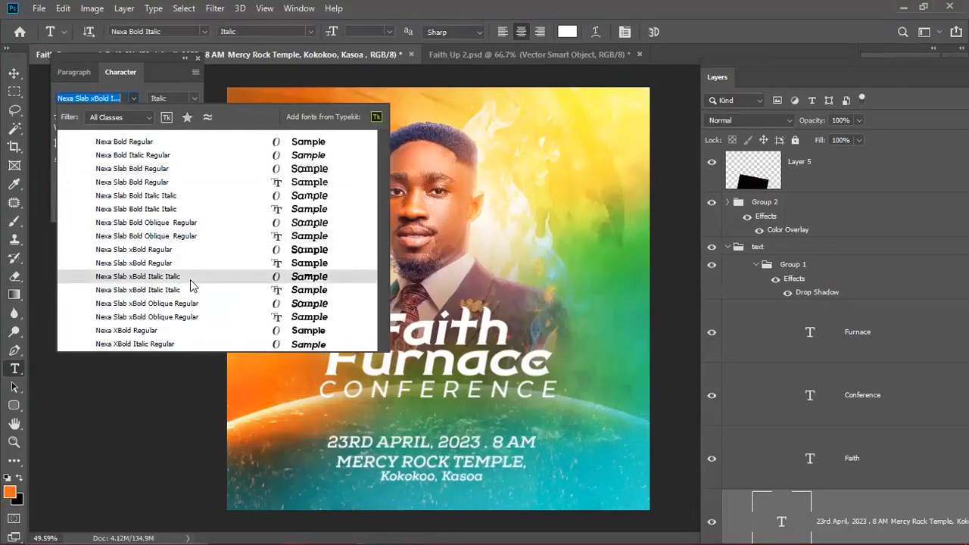
- Set the date and venue text to Montserrat ExtraBold
click(135, 97)
click(133, 99)
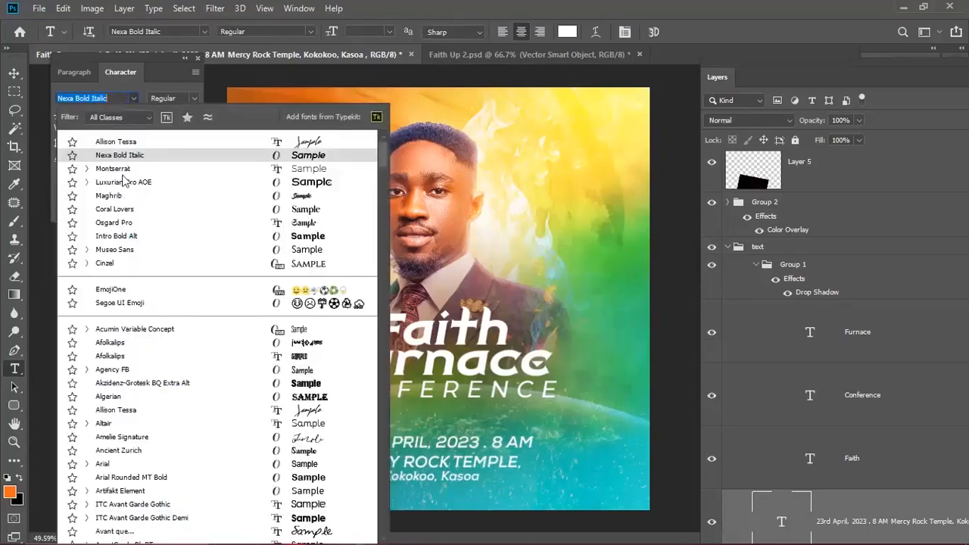
click(120, 170)
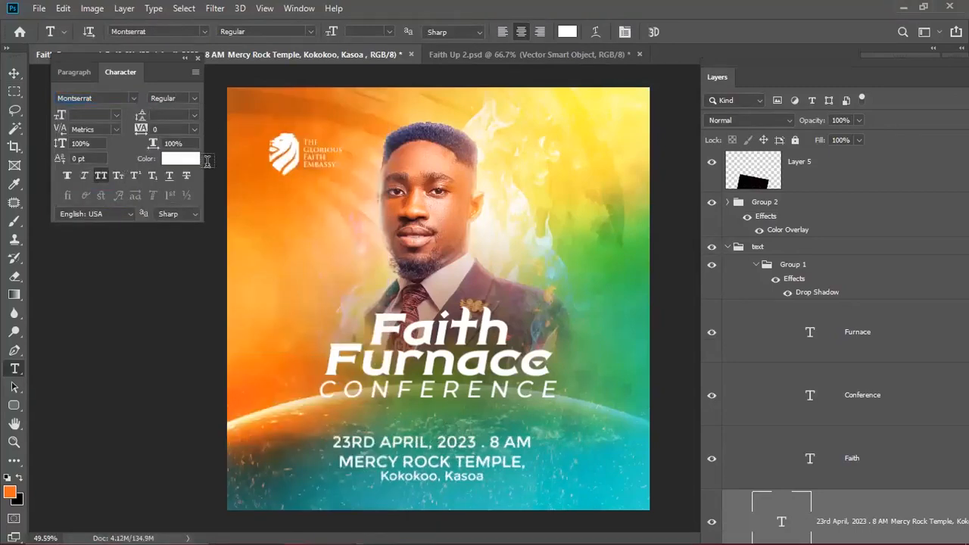
click(196, 98)
click(189, 271)
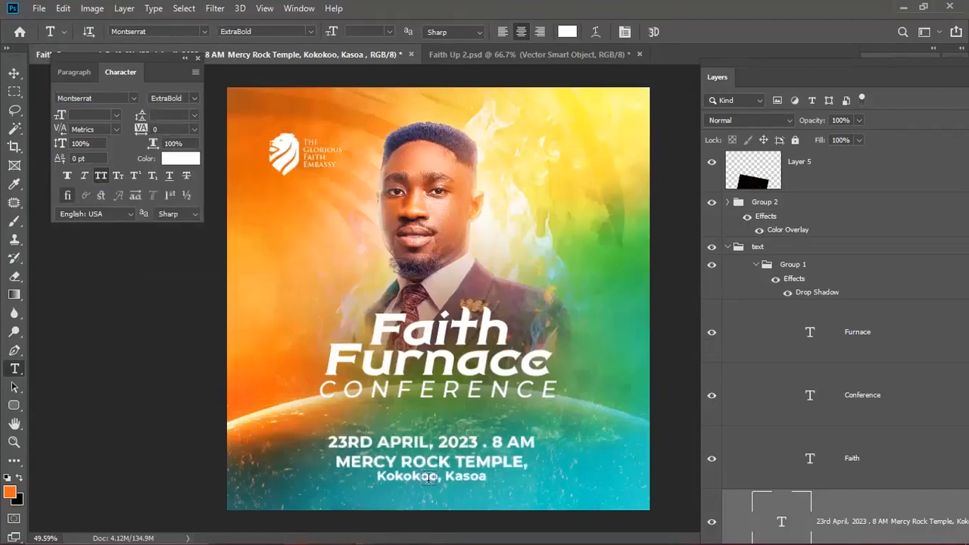
- In Faith Up 2, move Layer 38 copy, Layer 5 copy and Layer 5 below Curves 1
key(v)
click(435, 444)
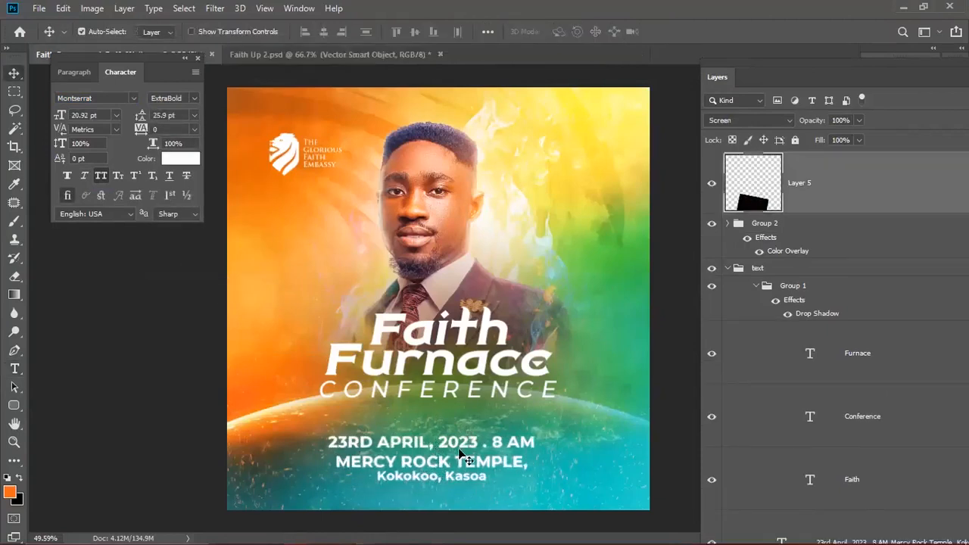
scroll(779, 261, up, 2)
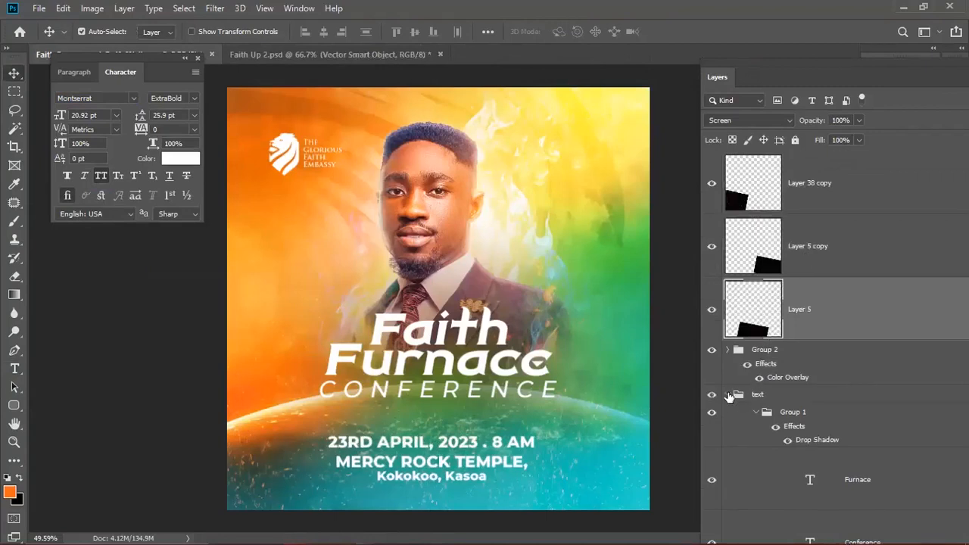
click(727, 394)
shift+click(814, 194)
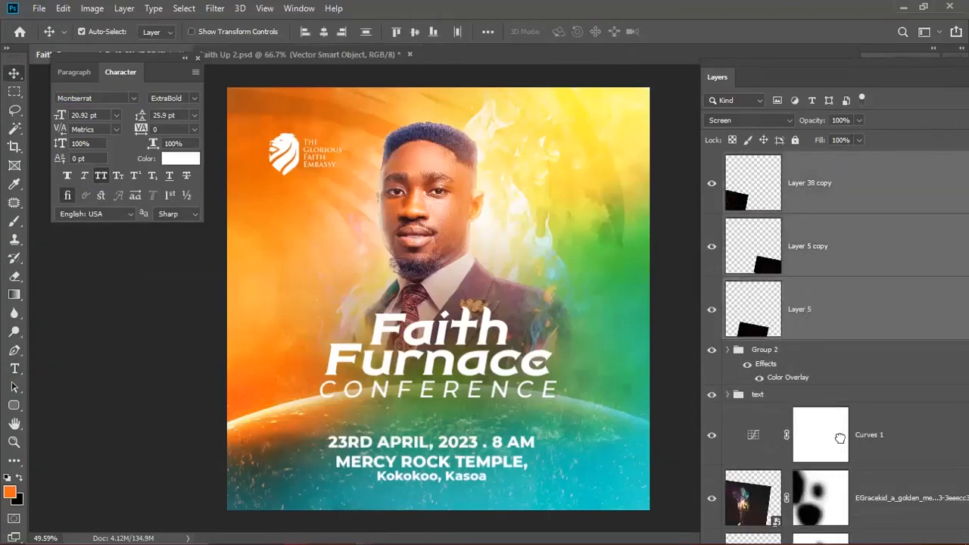
drag(859, 439, 855, 454)
scroll(810, 370, down, 2)
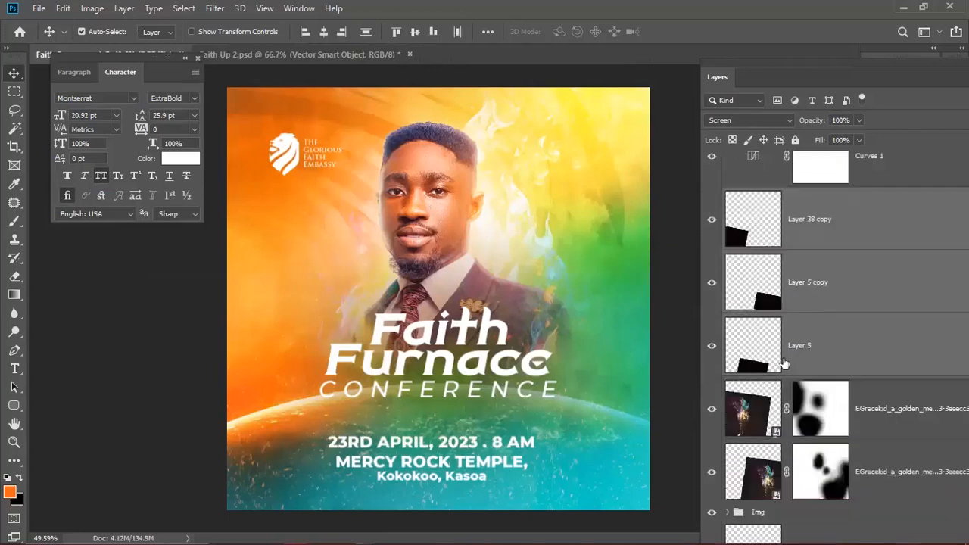
scroll(809, 333, up, 3)
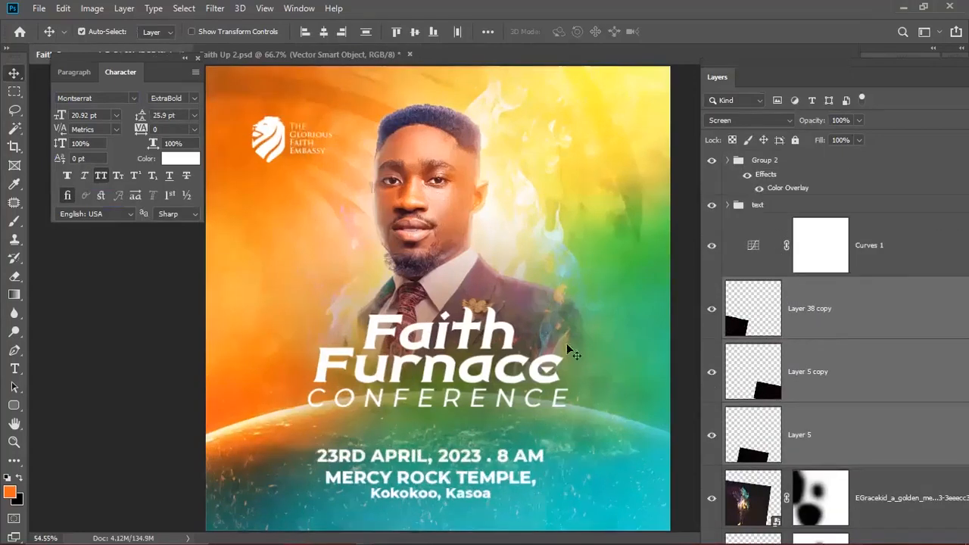
key(ctrl+Tab)
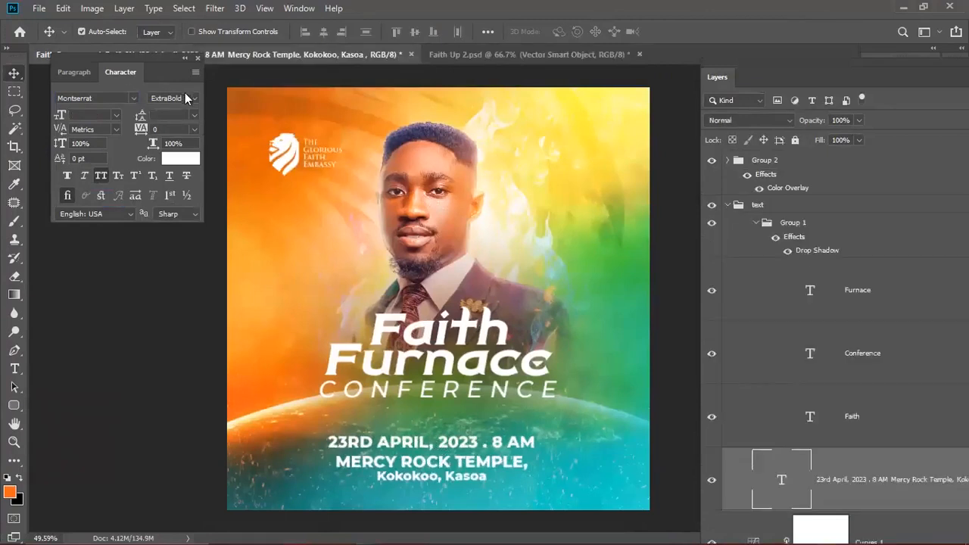
- Make the date text Montserrat Bold in mixed case and move it up slightly
click(192, 98)
click(171, 248)
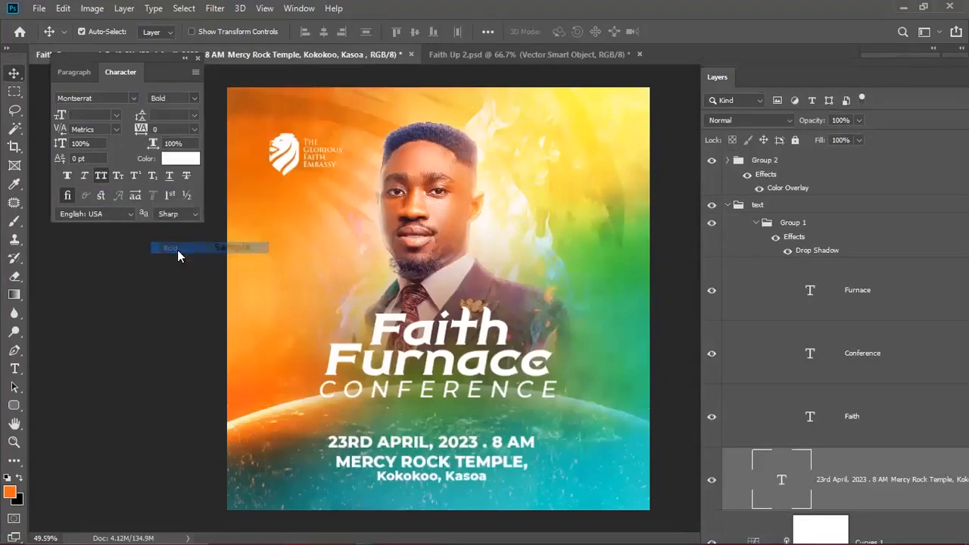
click(100, 177)
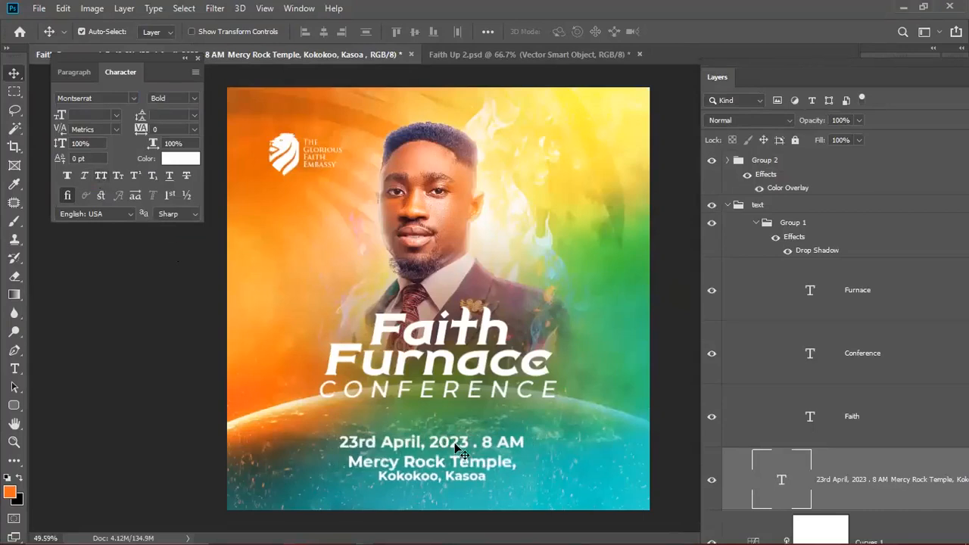
drag(455, 430, 450, 433)
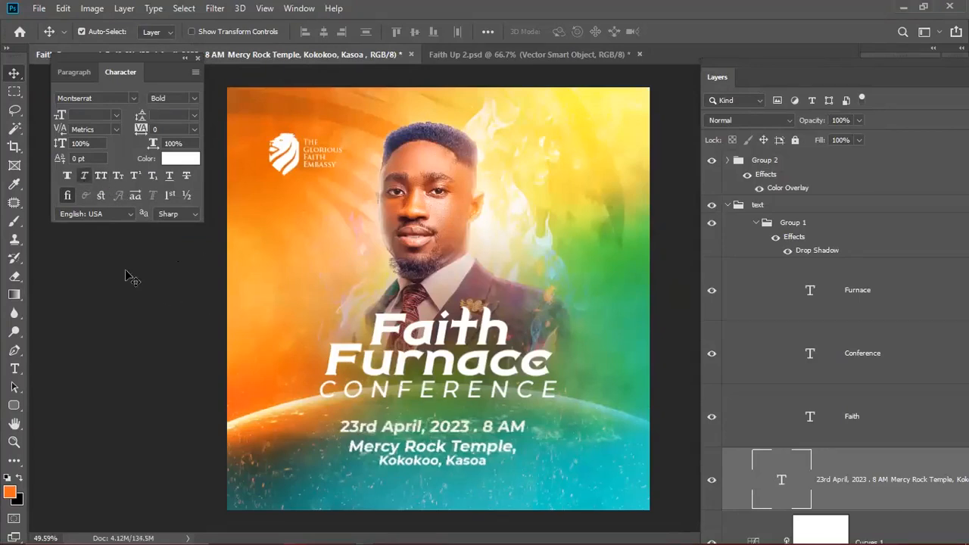
- Set the date and venue block's leading to 16 pt
click(193, 117)
click(175, 199)
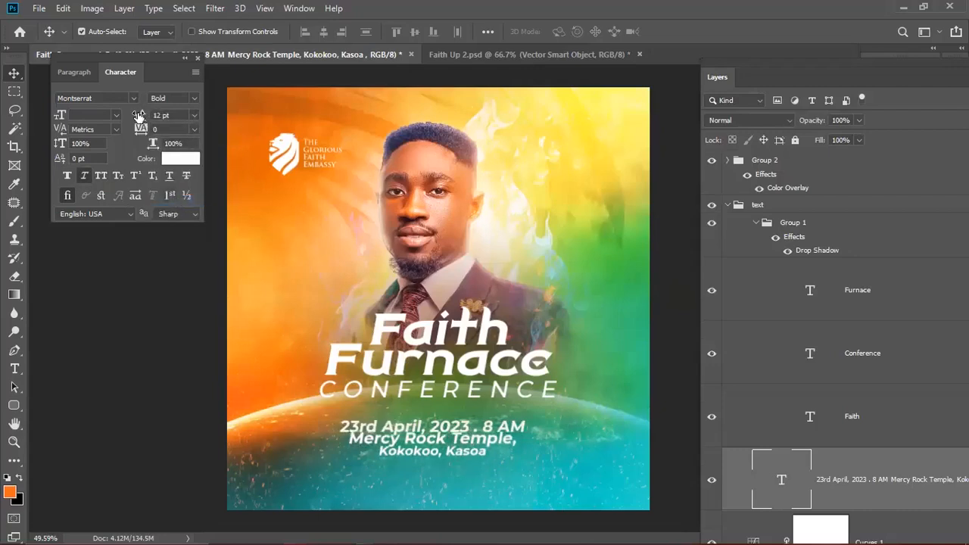
drag(139, 117, 138, 115)
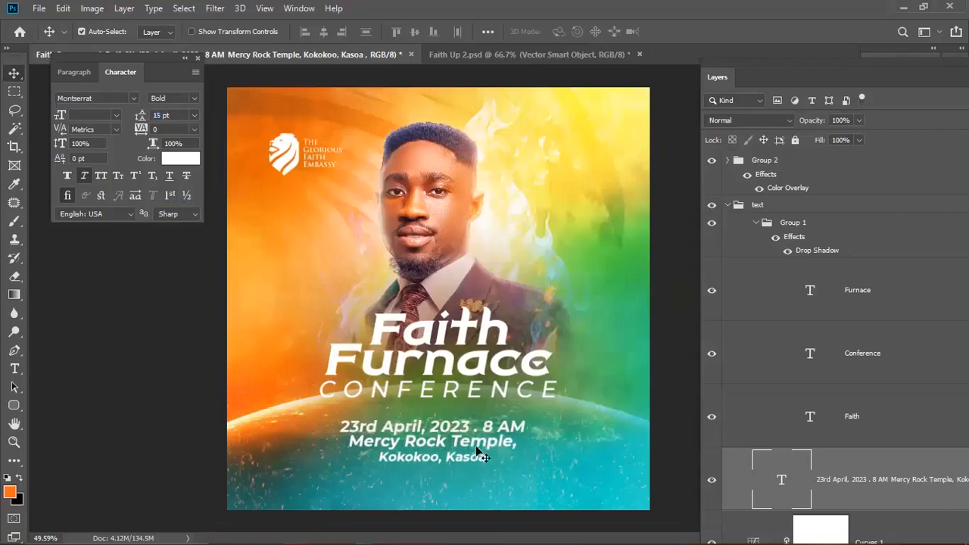
click(176, 117)
key(Up)
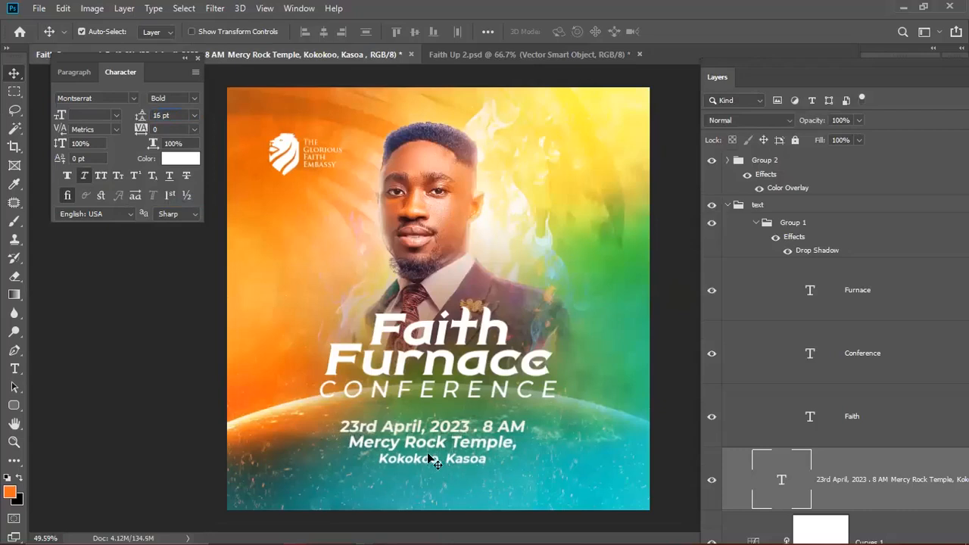
- Set the 'Kokokoo, Kasoa' address line to Montserrat Medium and commit the text
double_click(431, 456)
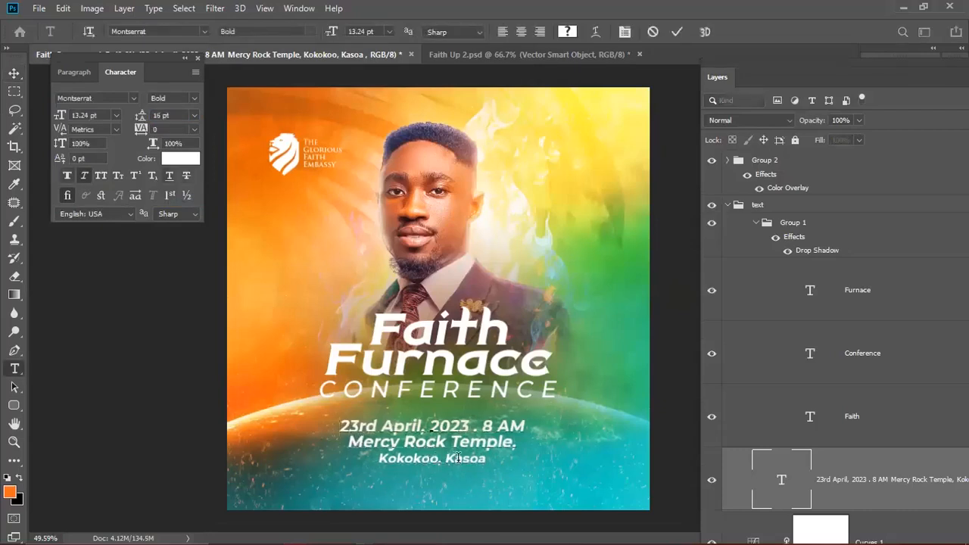
drag(488, 462, 377, 459)
click(182, 98)
click(227, 202)
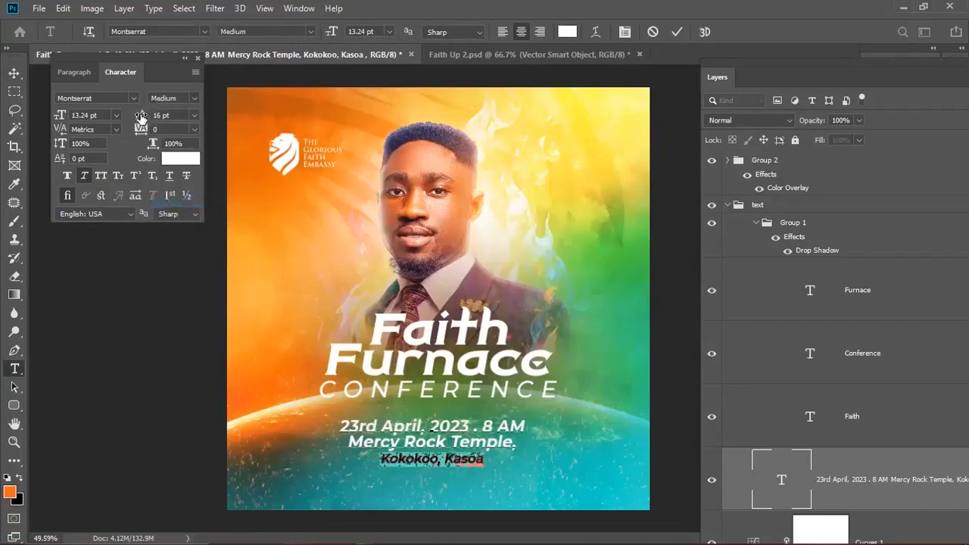
drag(140, 120, 141, 125)
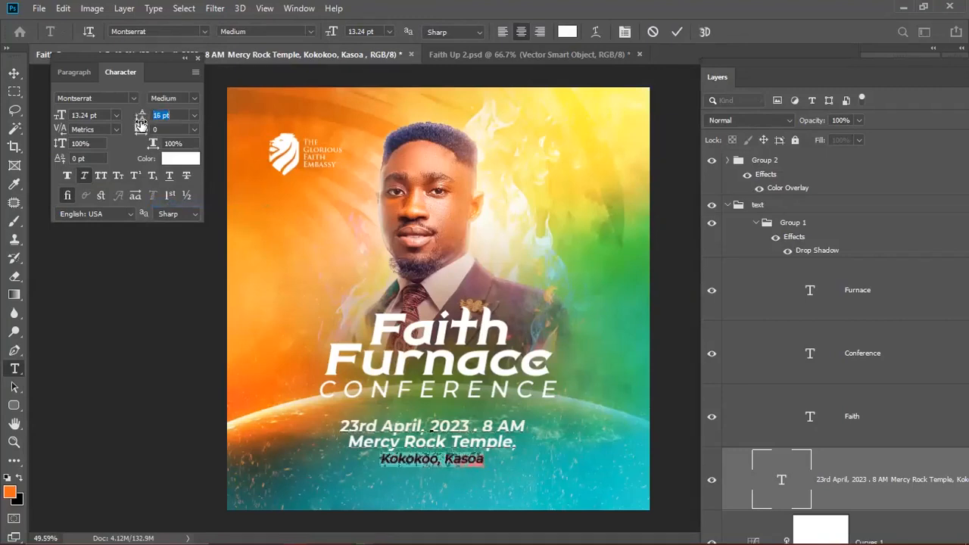
click(676, 32)
key(v)
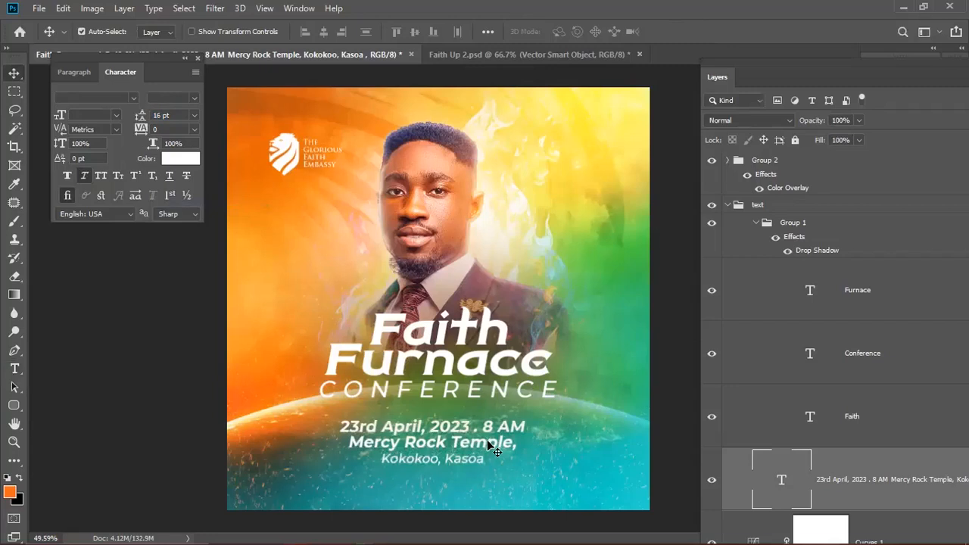
- Scale the Faith, Furnace and Conference title layers to about 112% and raise them slightly
scroll(471, 409, down, 4)
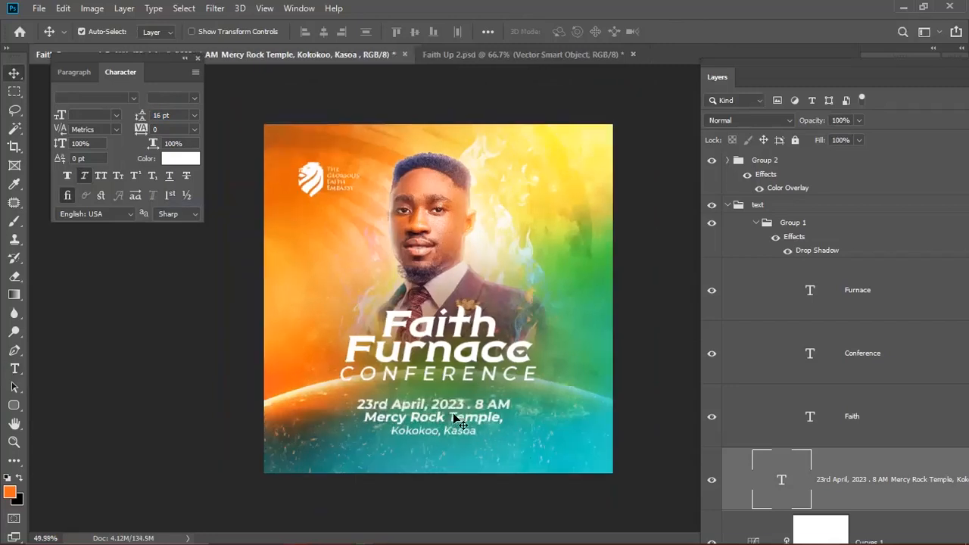
scroll(452, 382, up, 3)
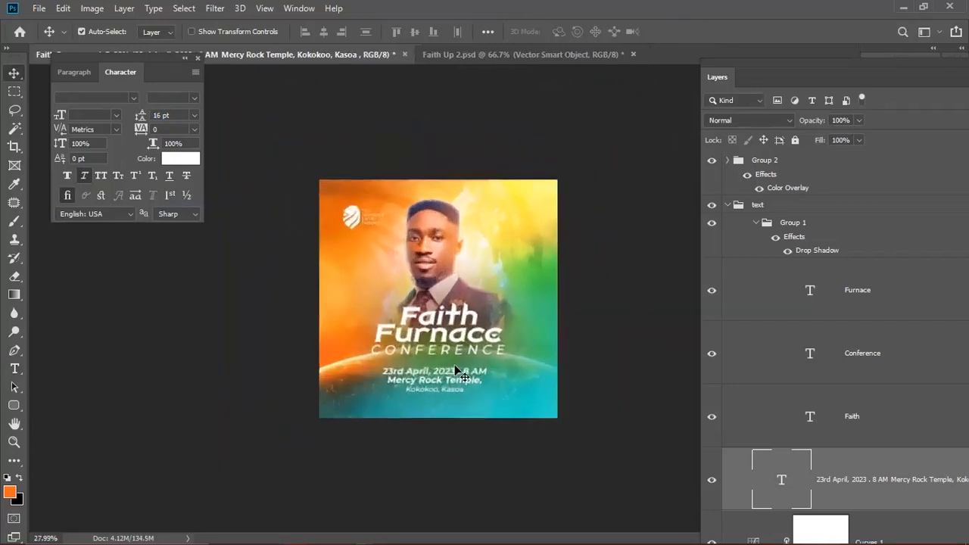
click(455, 359)
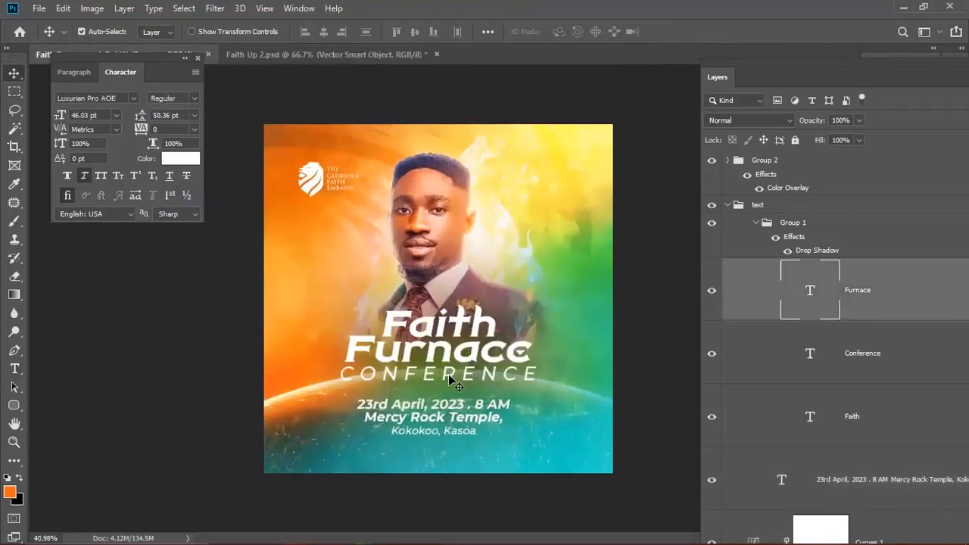
shift+click(449, 373)
shift+click(444, 331)
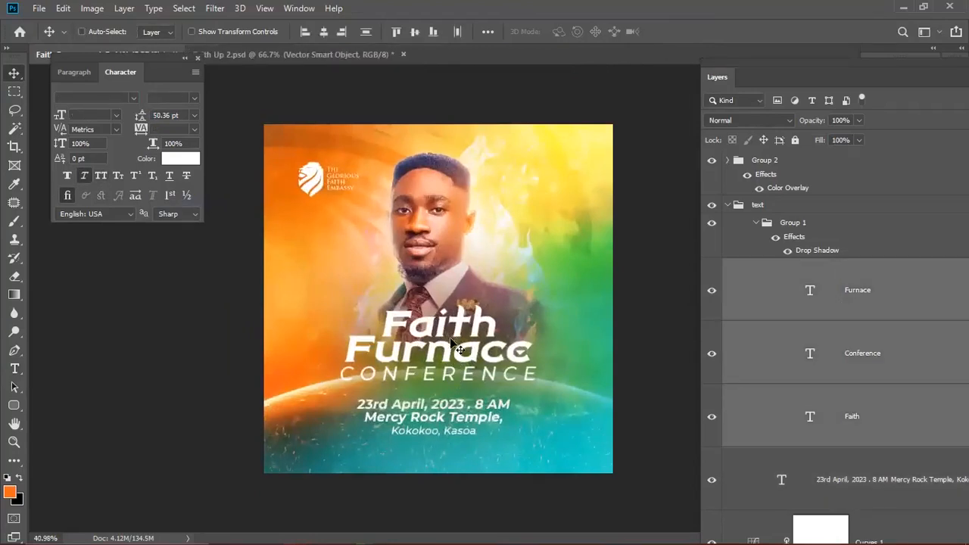
key(ctrl+t)
drag(537, 382, 543, 386)
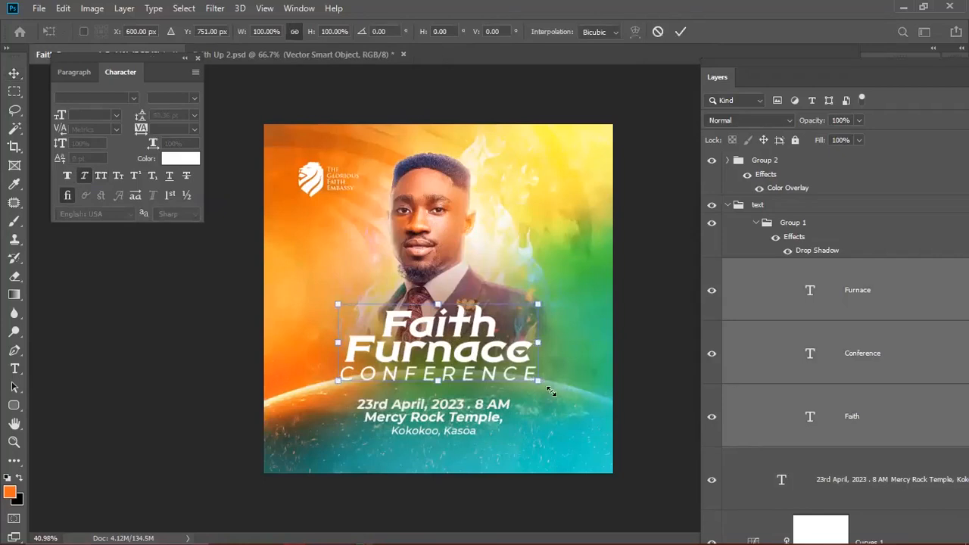
drag(550, 390, 550, 386)
drag(497, 364, 497, 356)
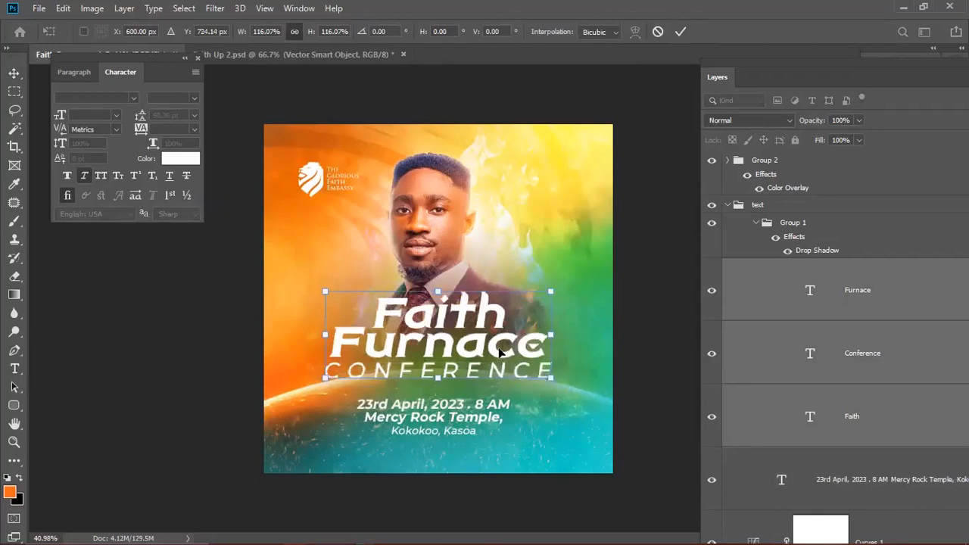
drag(498, 361, 498, 353)
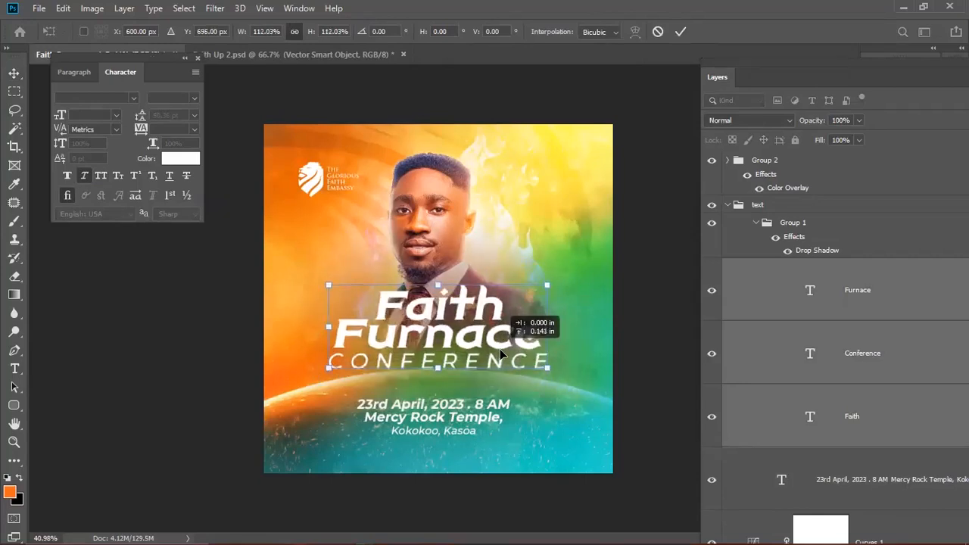
key(Return)
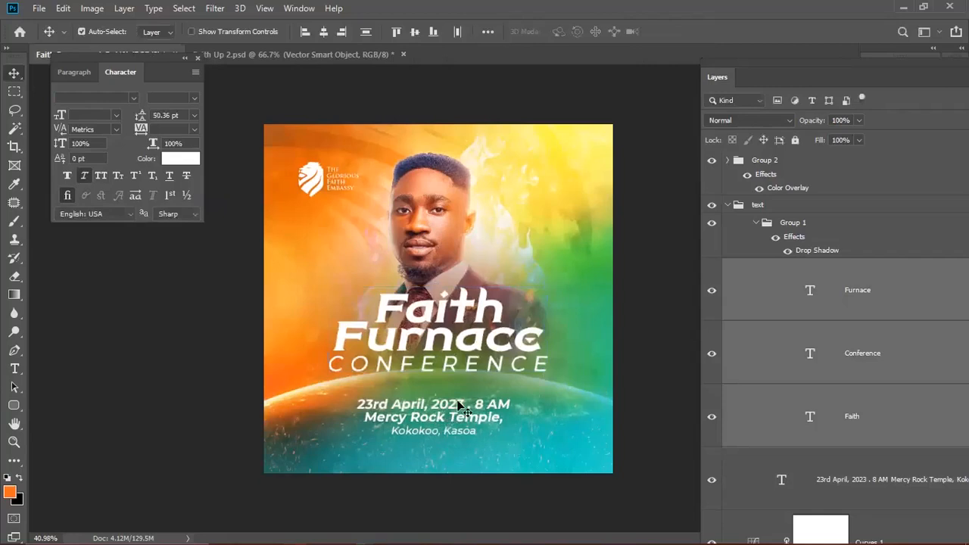
- Select Group 1 and collapse the title text group in the Layers panel
scroll(459, 369, up, 3)
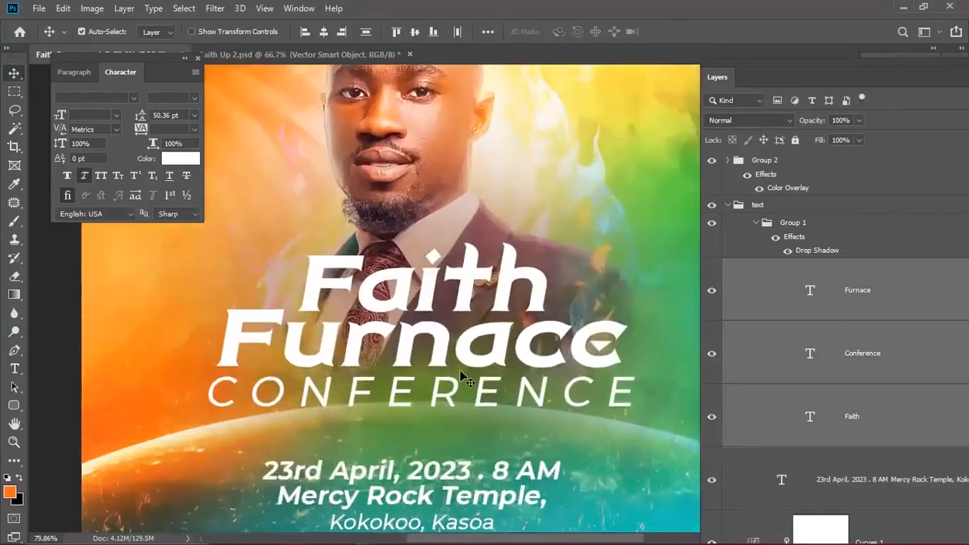
scroll(459, 369, down, 1)
click(809, 225)
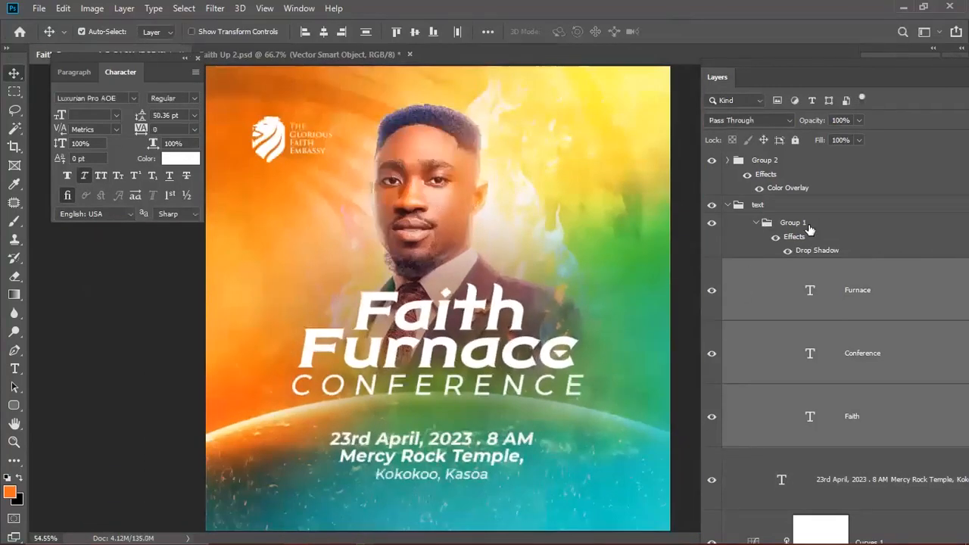
double_click(809, 225)
click(816, 211)
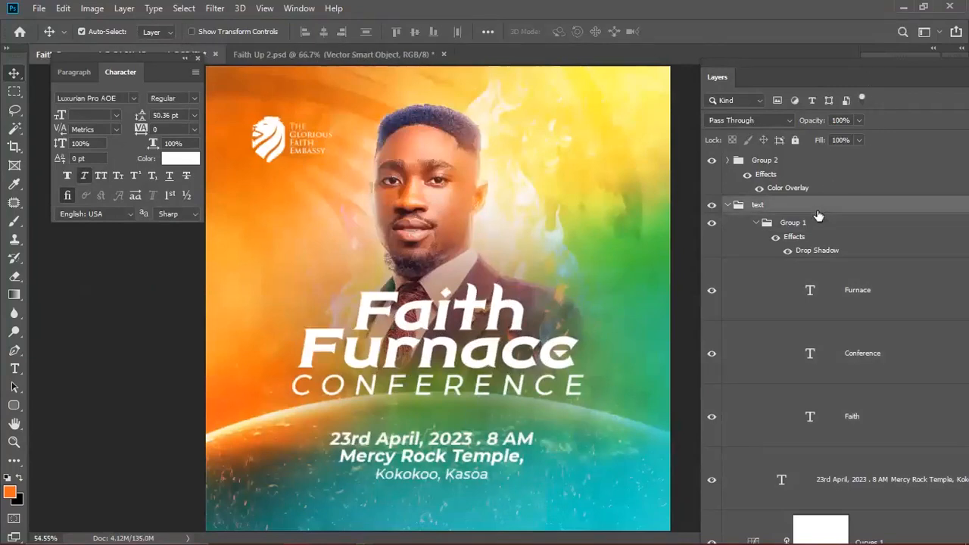
key(h)
double_click(891, 151)
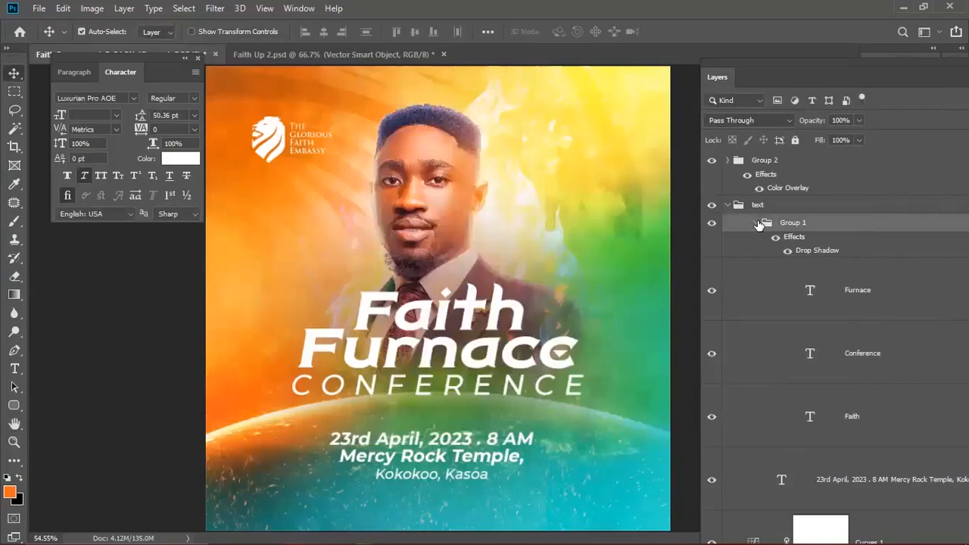
click(756, 223)
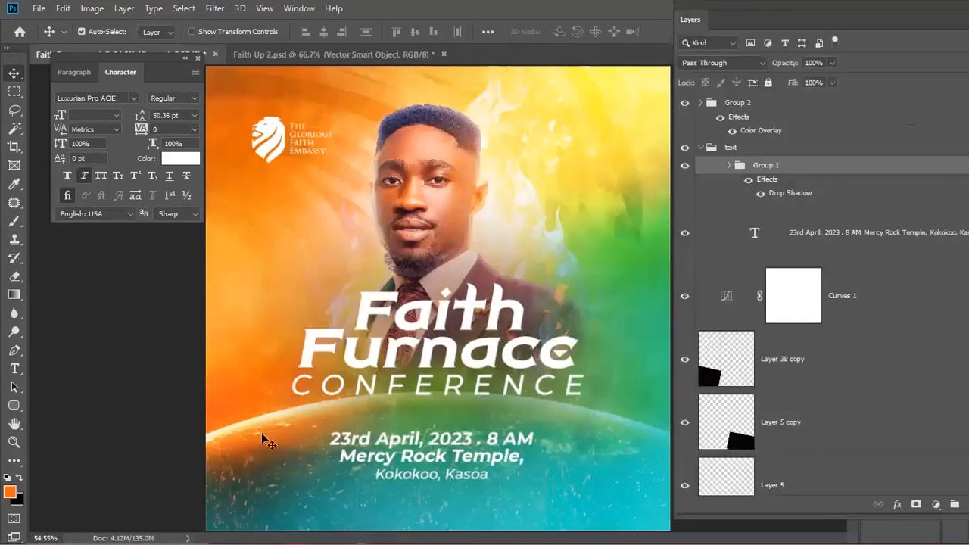
scroll(413, 417, up, 5)
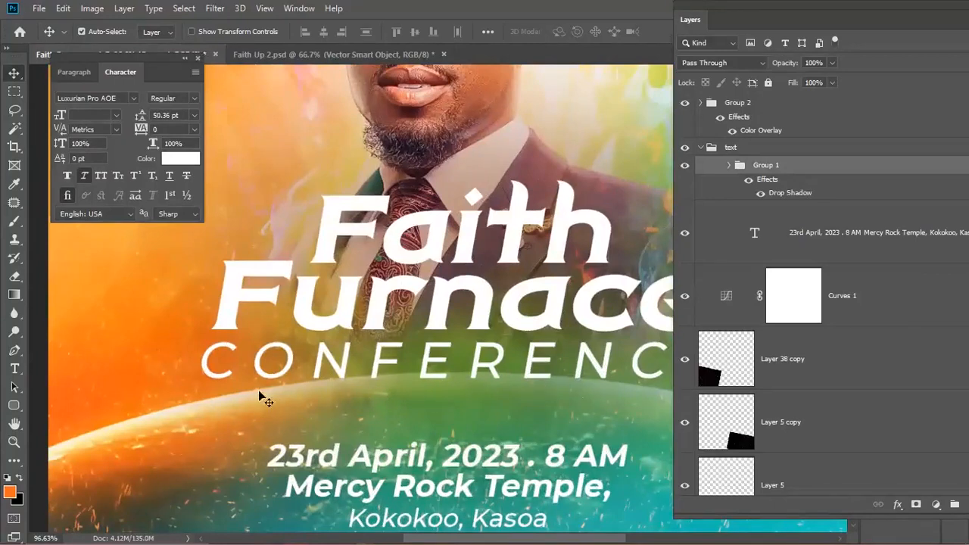
scroll(369, 397, down, 2)
scroll(407, 407, down, 1)
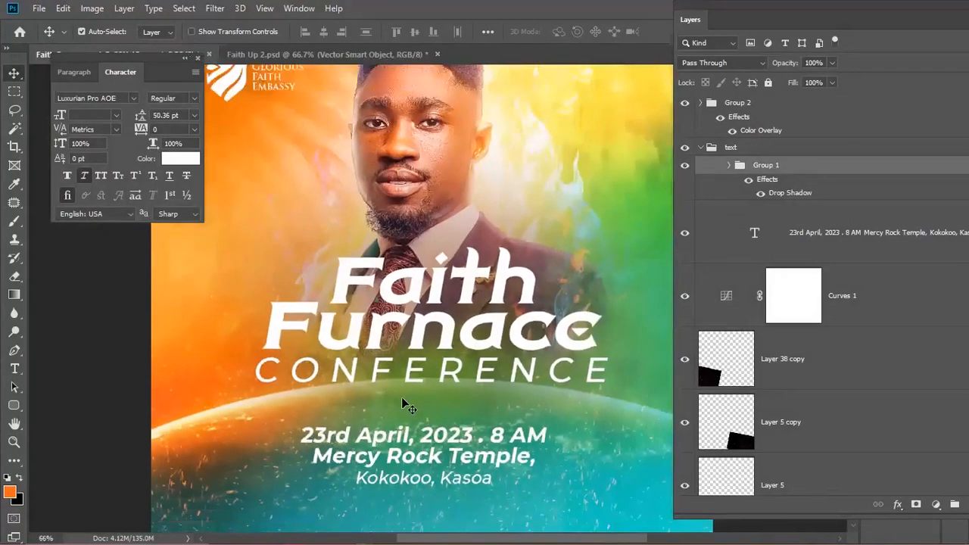
scroll(401, 397, up, 7)
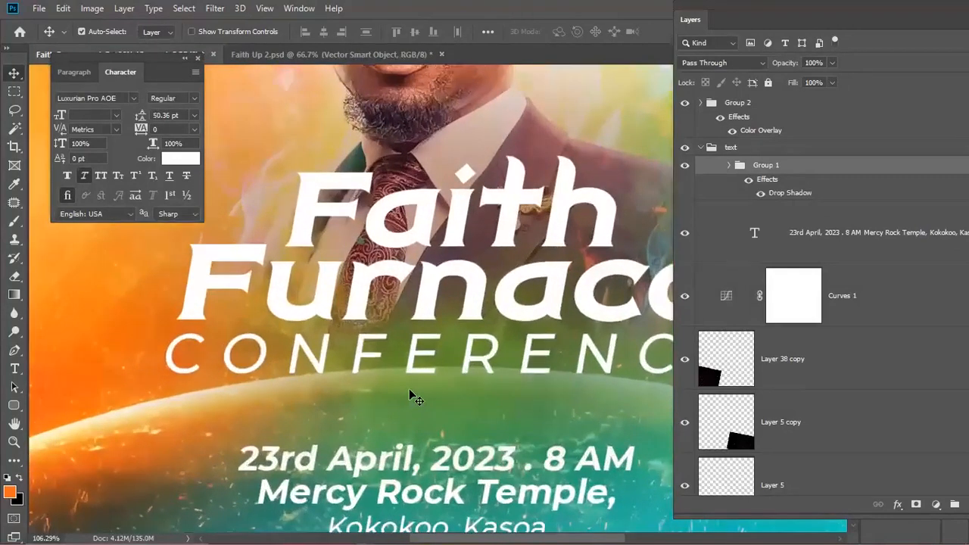
- Add a layer mask to the title group, test black fills, then restore it to white
click(916, 505)
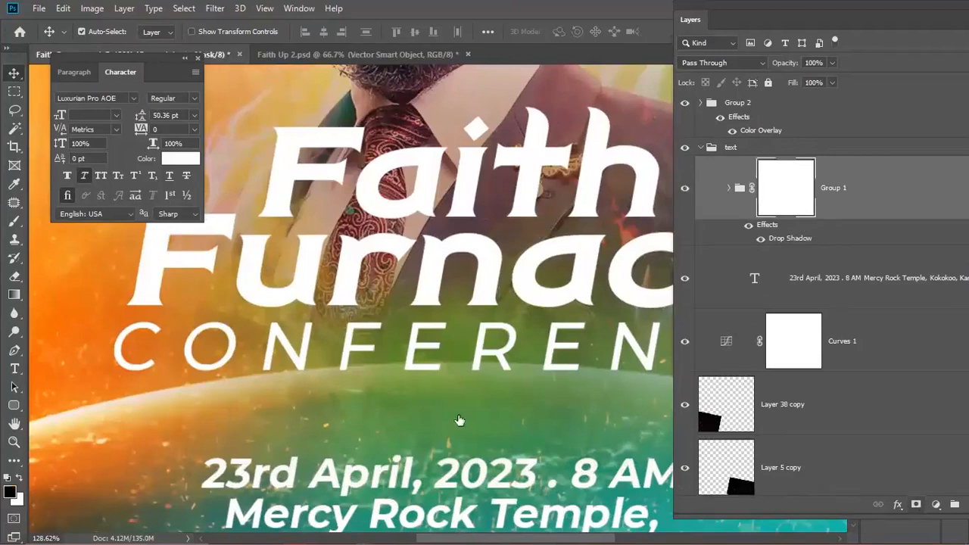
key(d)
key(b)
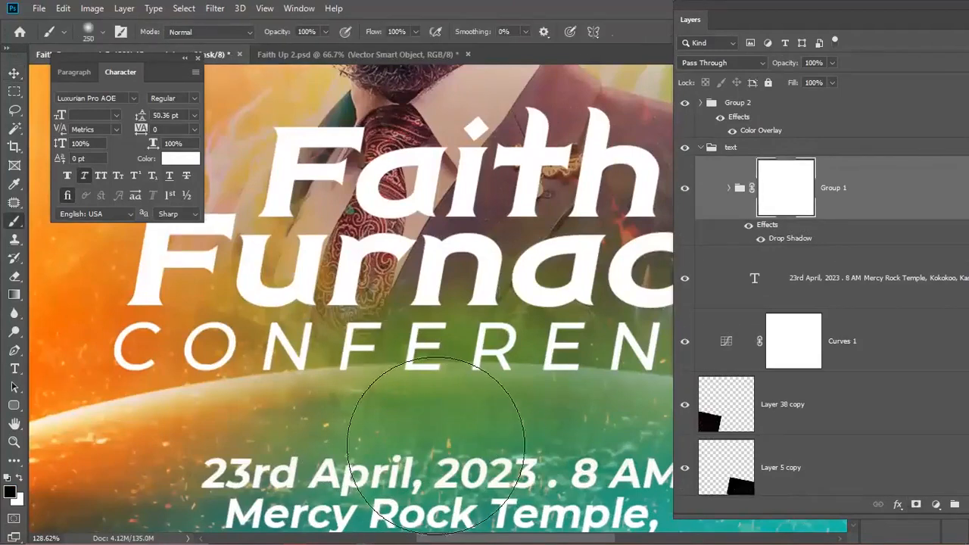
mouse_move(441, 437)
mouse_down()
mouse_move(382, 412)
mouse_move(438, 397)
mouse_move(429, 386)
mouse_move(382, 376)
mouse_move(356, 409)
mouse_move(439, 303)
mouse_up()
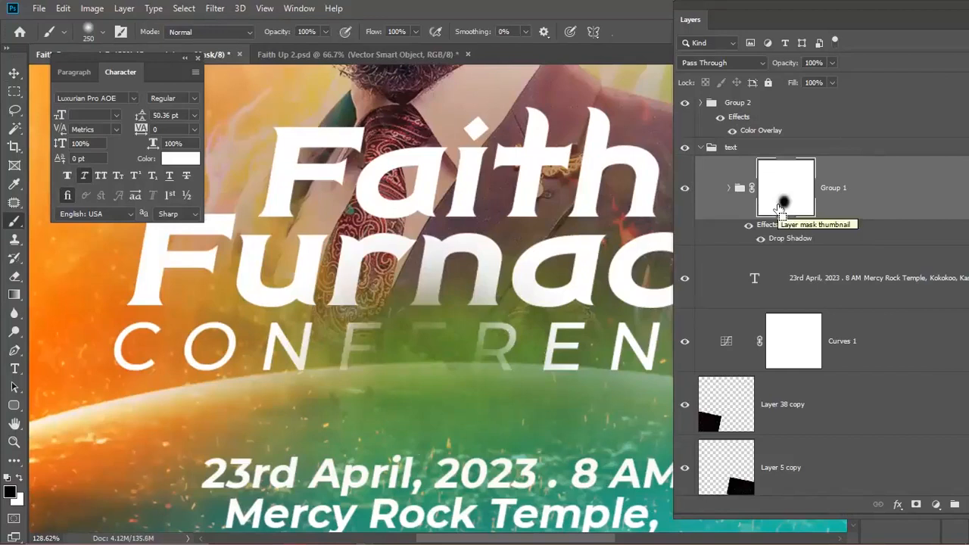
key(alt+BackSpace)
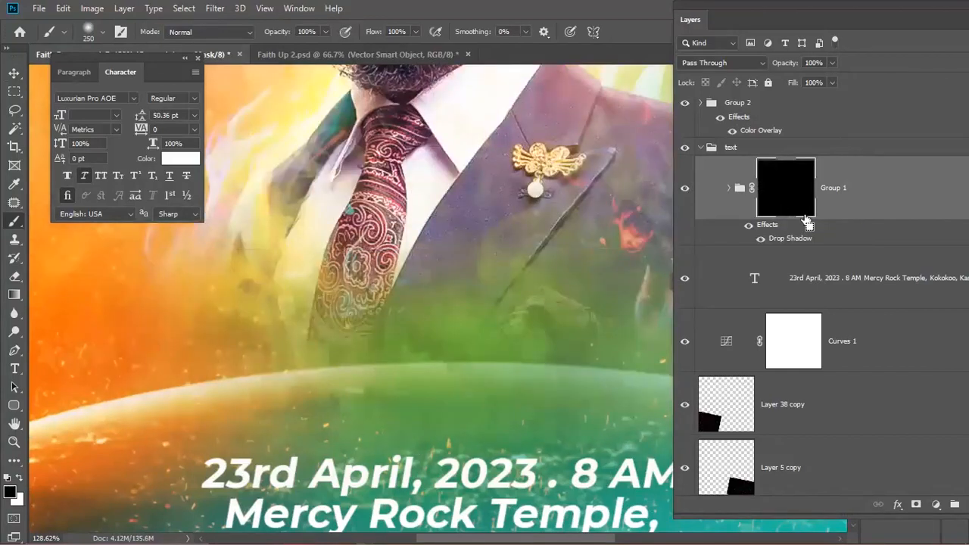
key(ctrl+BackSpace)
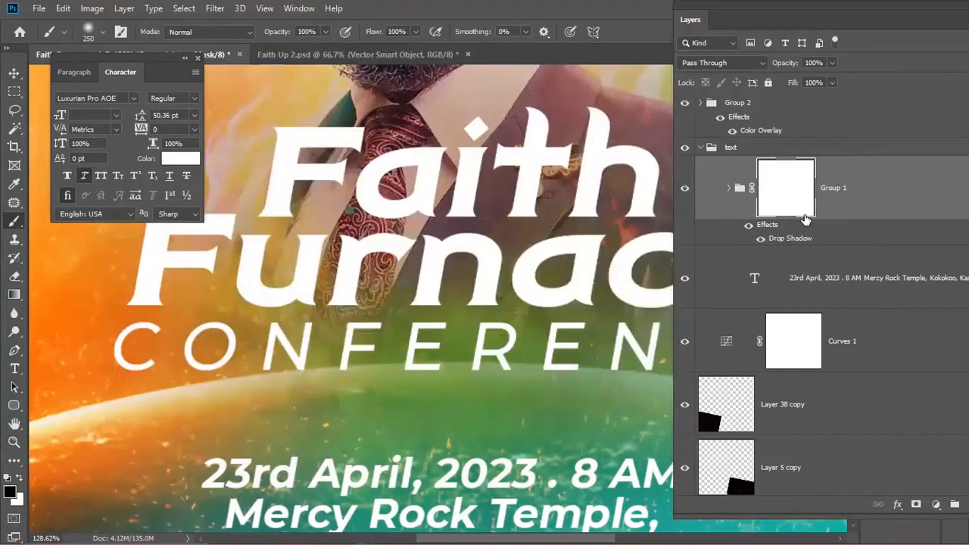
scroll(401, 375, down, 1)
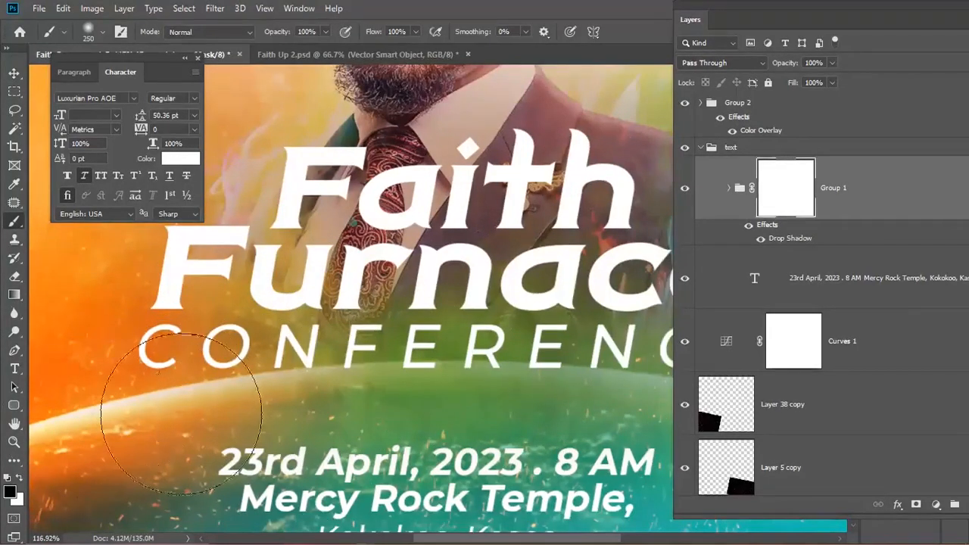
scroll(193, 364, down, 1)
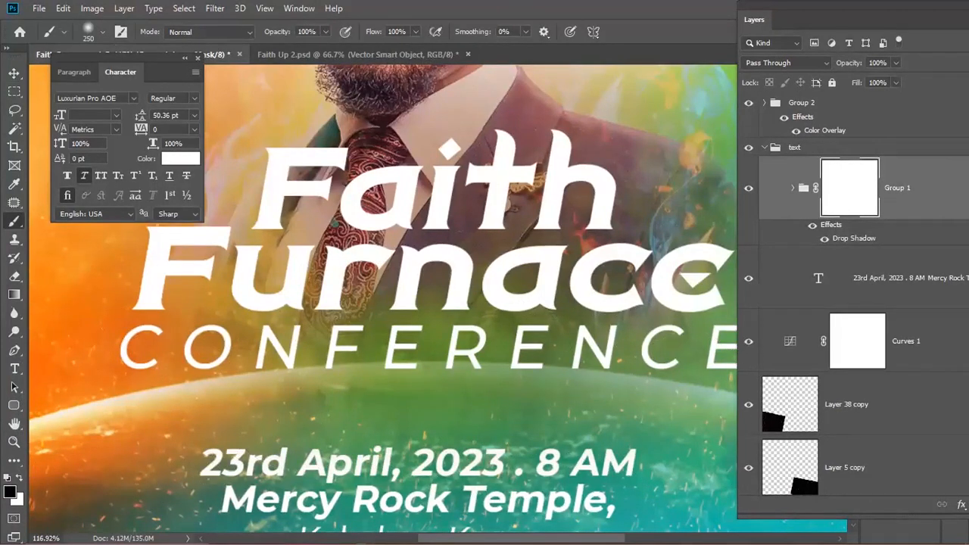
- Check the rectangular marquee options and bring up the Pen tool options
click(15, 92)
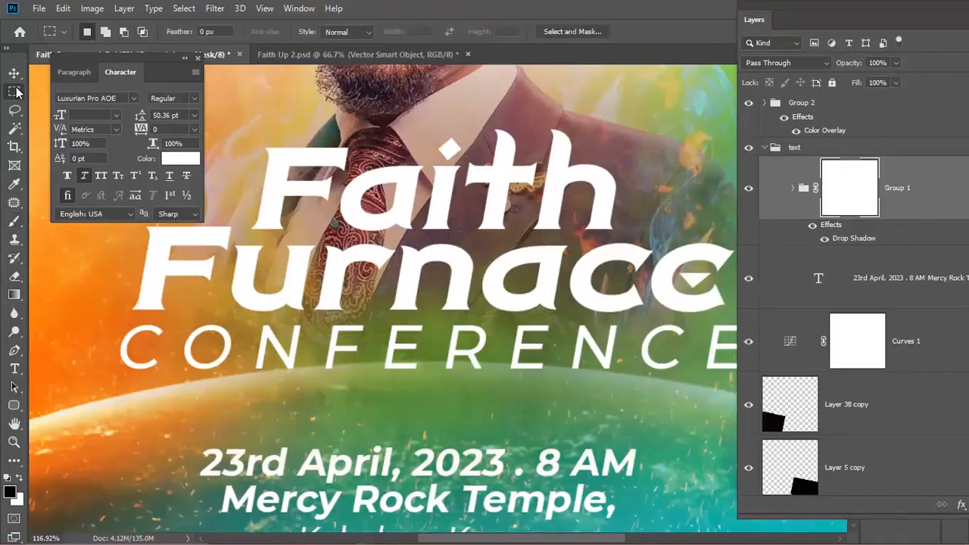
right_click(15, 92)
click(83, 92)
click(14, 356)
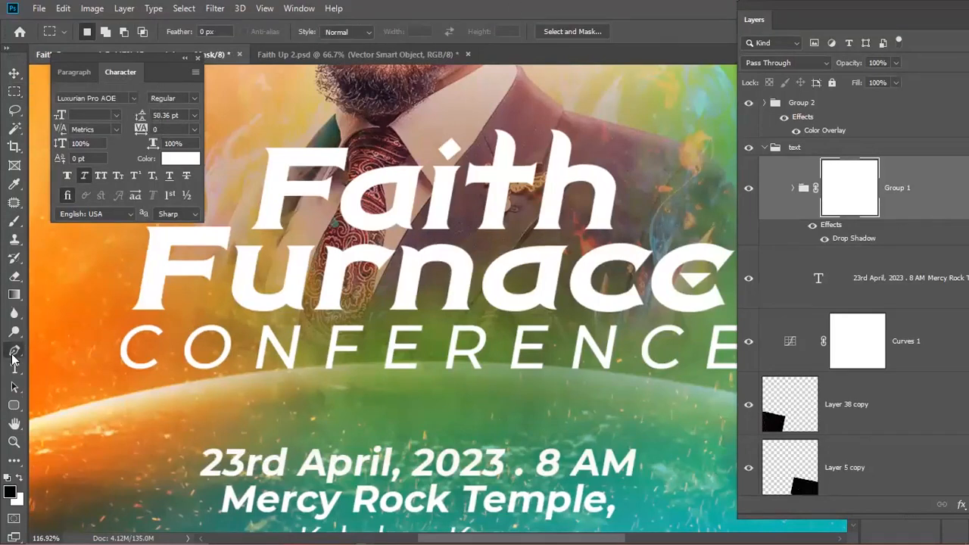
right_click(14, 354)
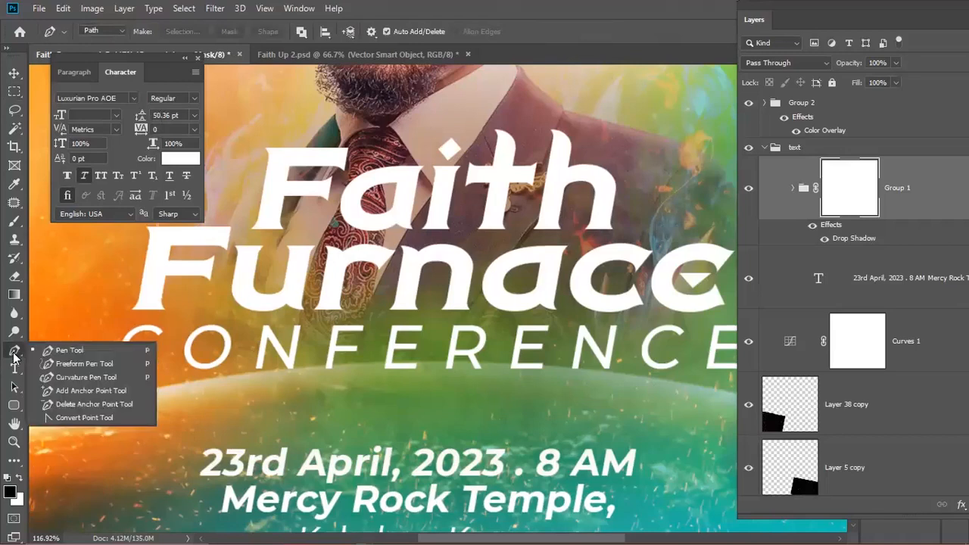
- Draw a closed elliptical Pen path along the horizon beneath CONFERENCE
click(71, 352)
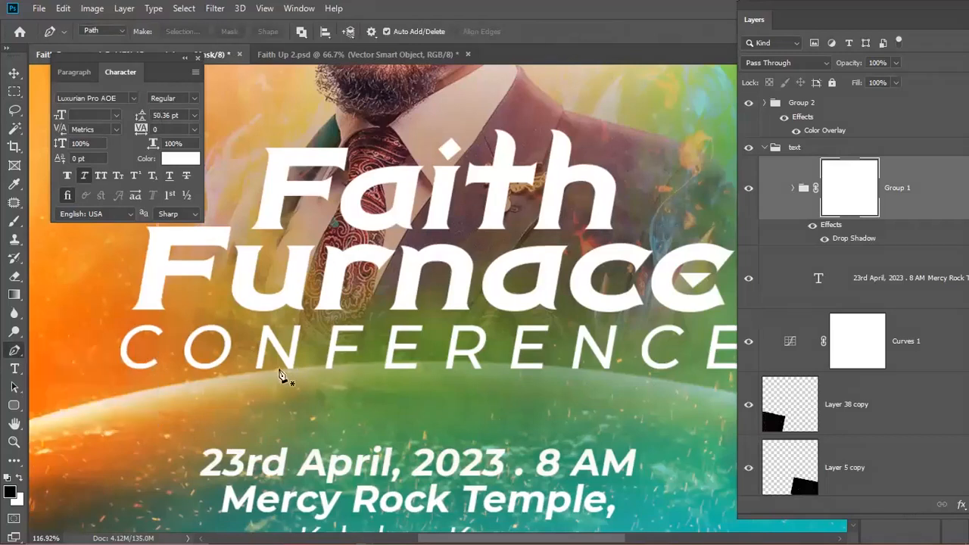
click(218, 377)
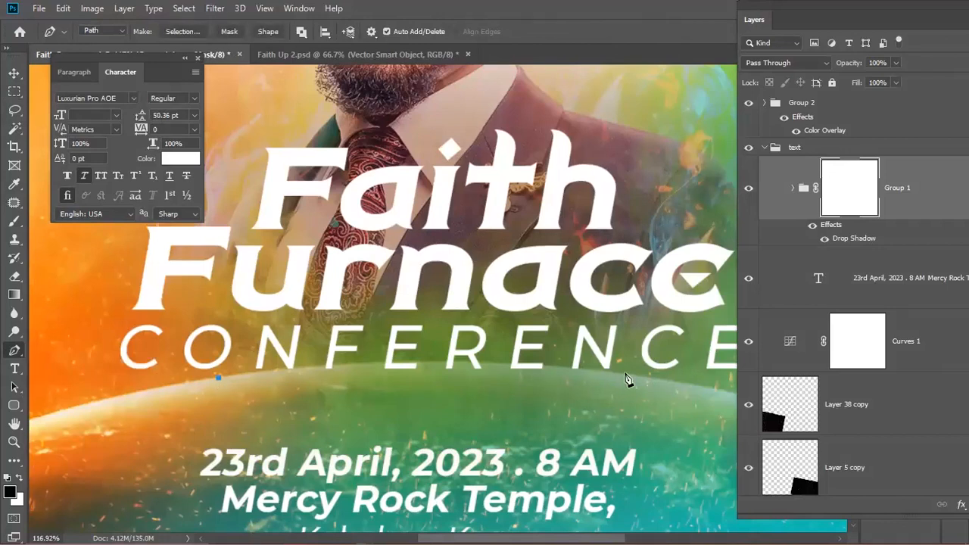
drag(628, 376, 803, 410)
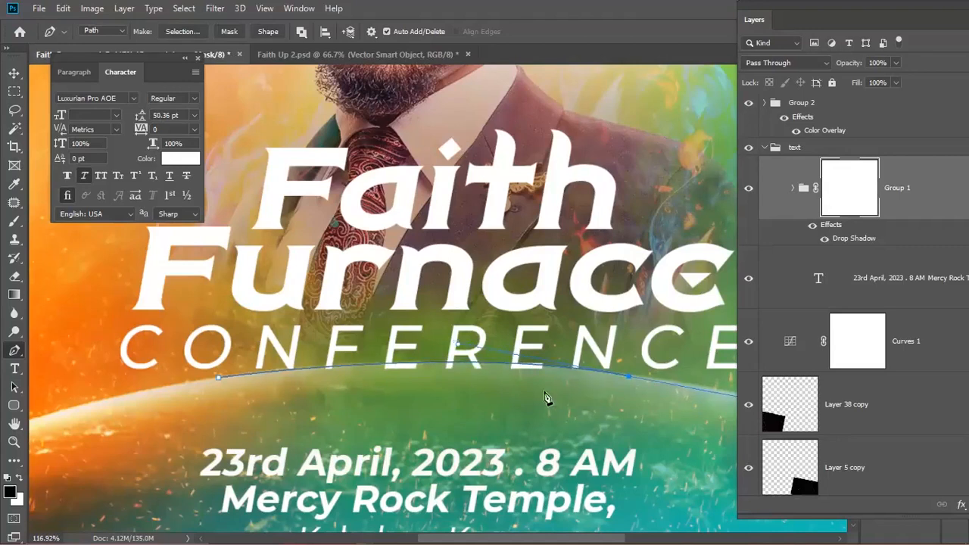
click(670, 434)
click(164, 443)
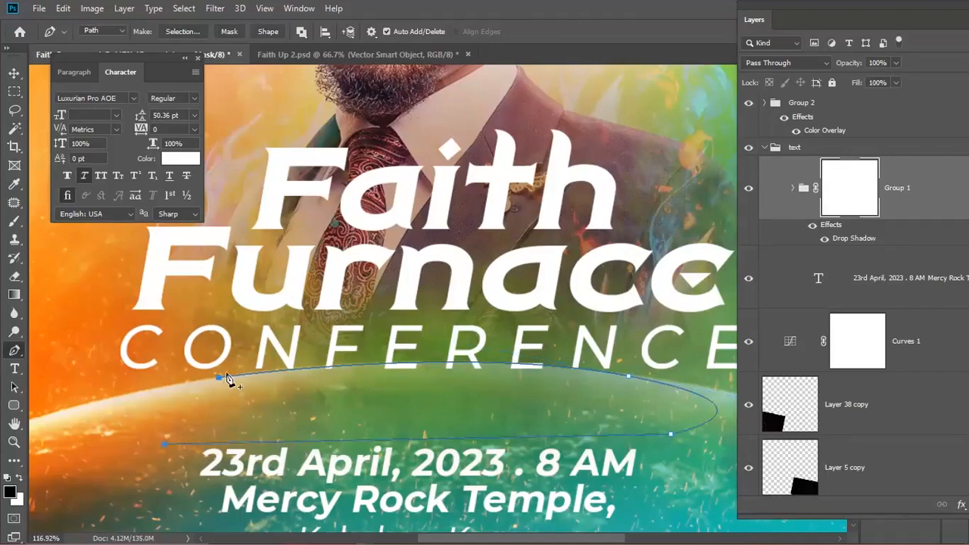
drag(218, 377, 260, 378)
- Turn the path into a 0 px feathered selection and fill it black on the mask
right_click(386, 407)
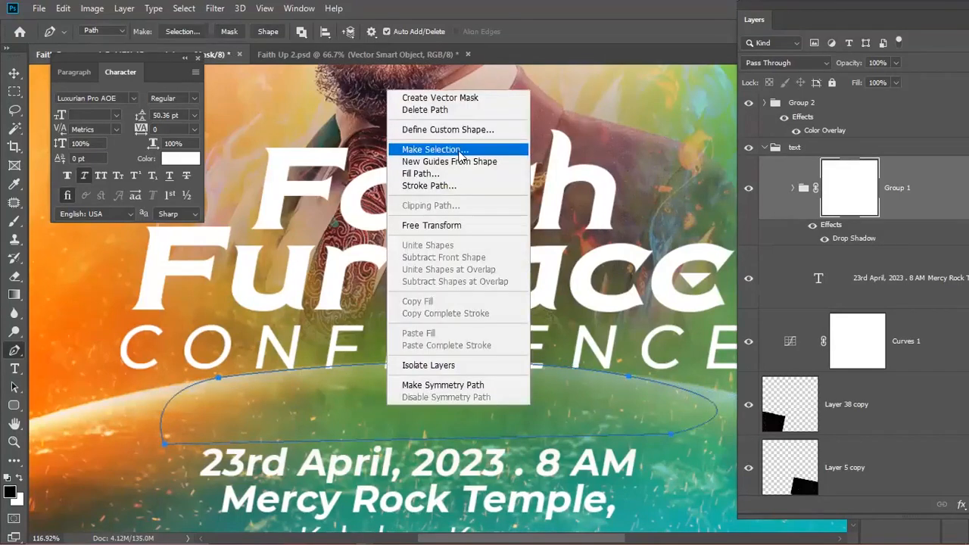
click(462, 152)
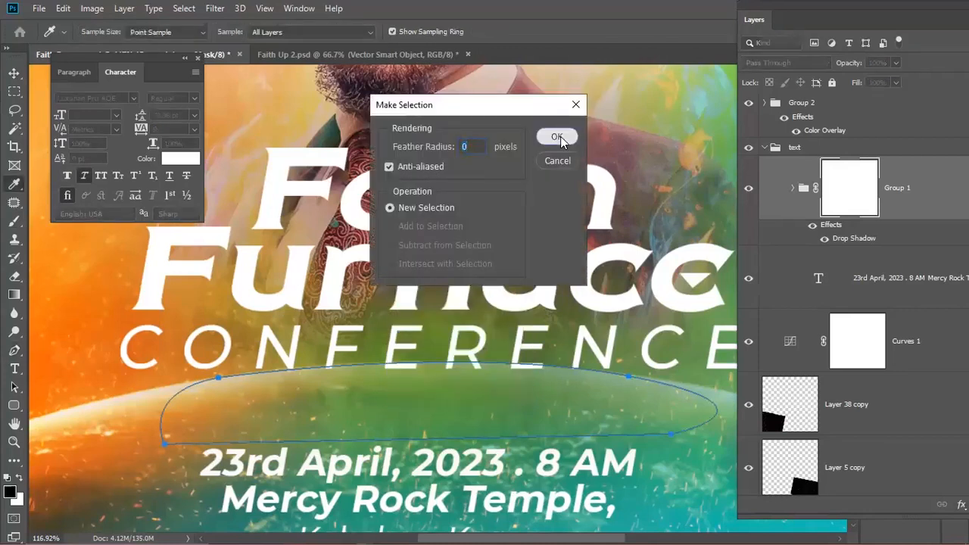
click(558, 137)
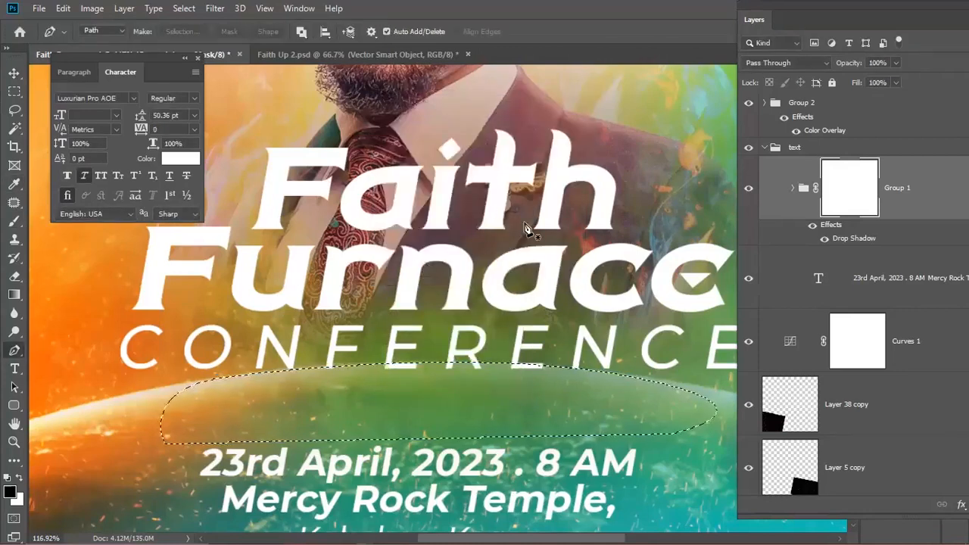
key(v)
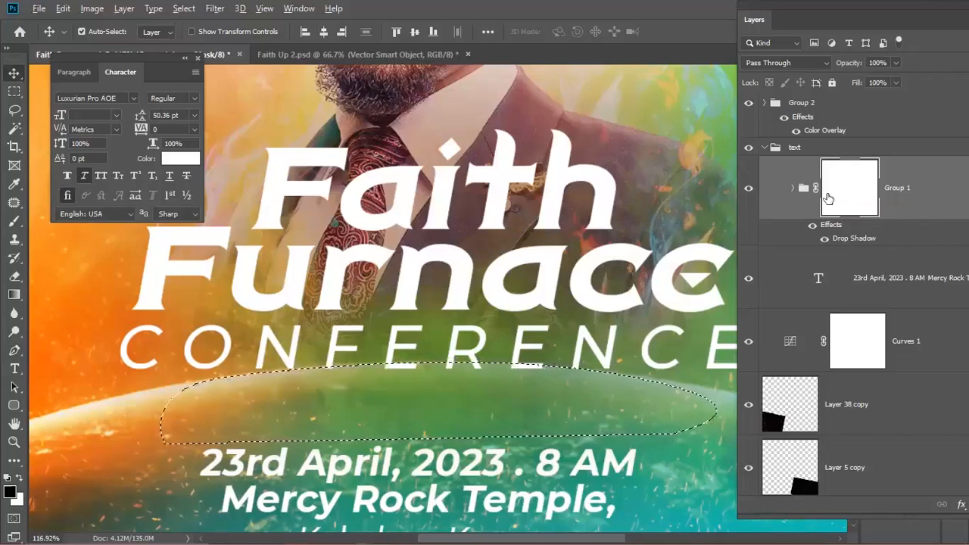
key(alt+BackSpace)
- Deselect, then with a 70 px brush fade the first F's foot into the horizon
key(ctrl+d)
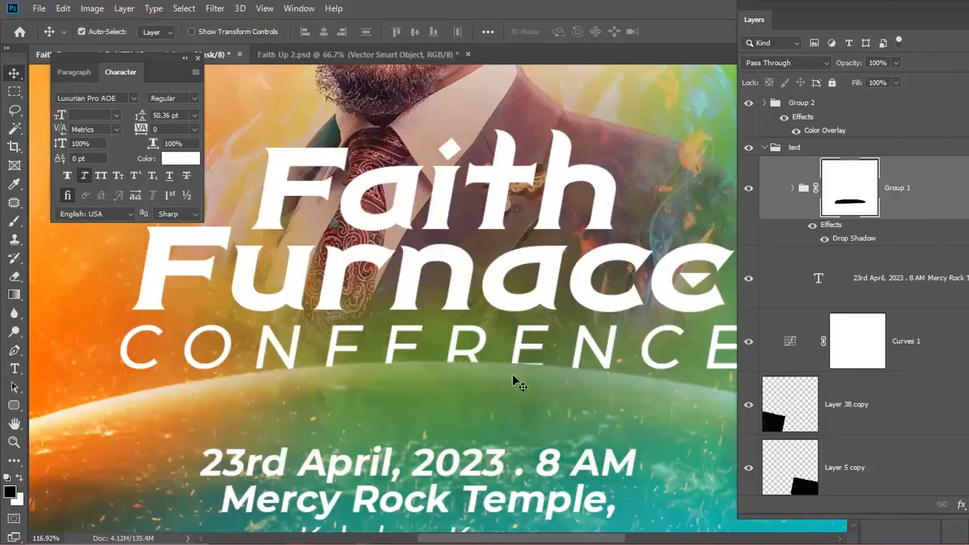
scroll(506, 375, down, 1)
scroll(505, 383, down, 4)
scroll(429, 409, up, 3)
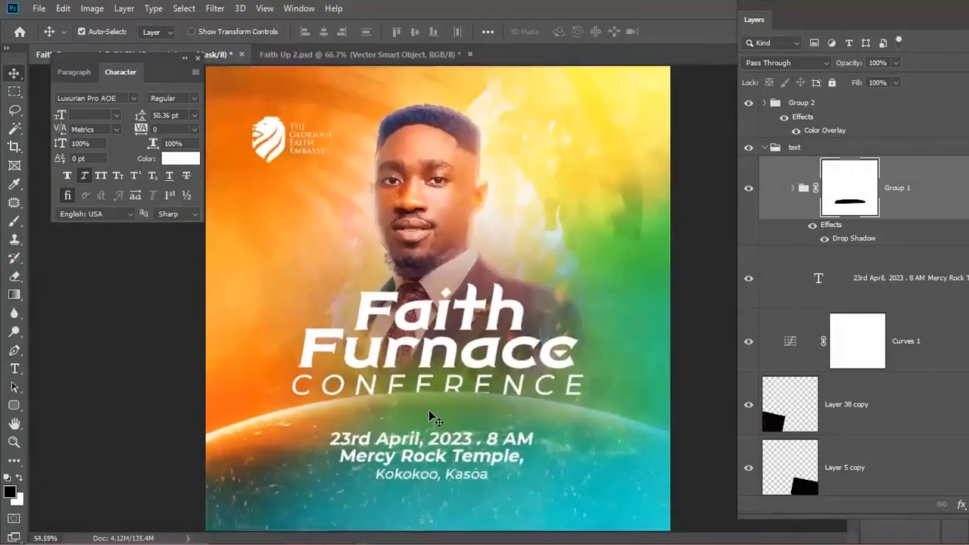
scroll(428, 410, up, 8)
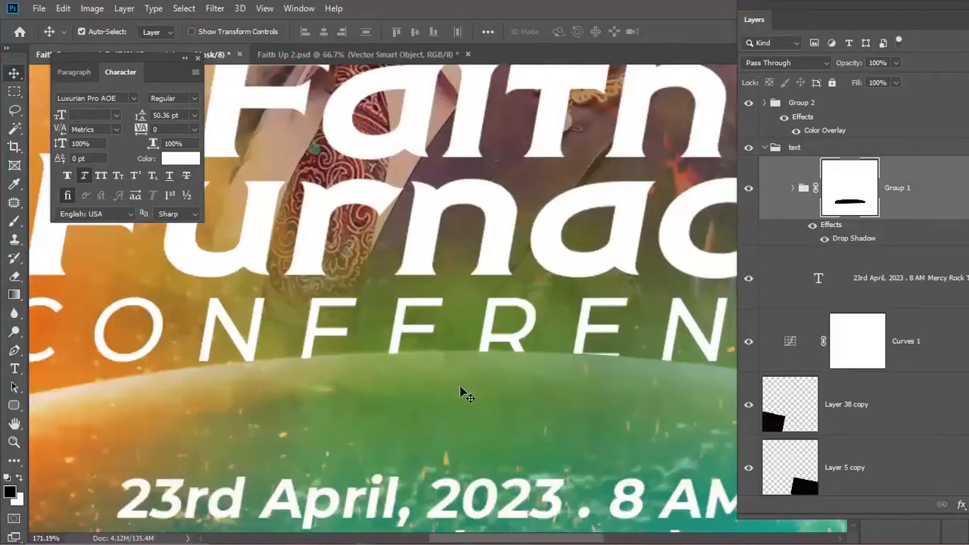
scroll(300, 364, down, 3)
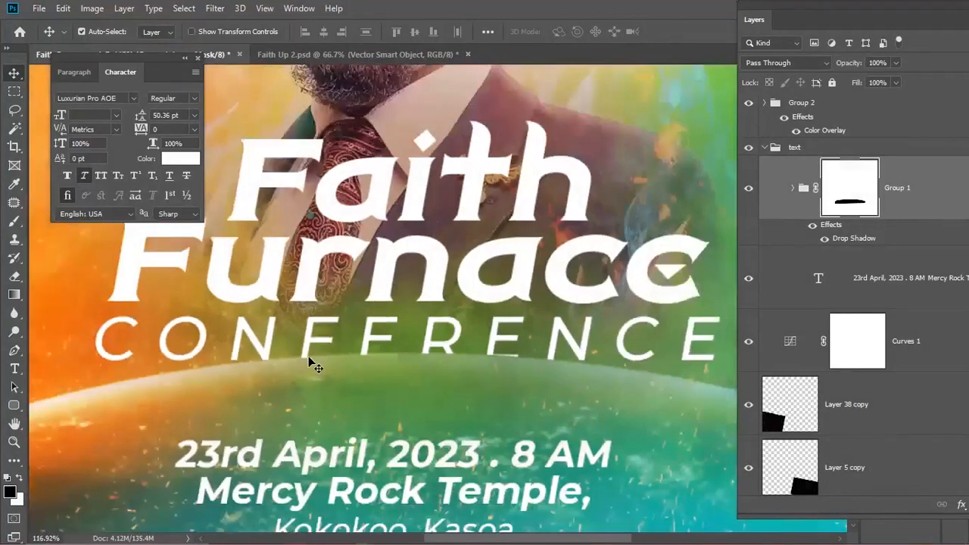
scroll(308, 361, up, 4)
key(b)
key(bracketleft)
key(bracketleft)
key(bracketleft)
key(bracketleft)
key(bracketleft)
key(bracketleft)
key(bracketleft)
key(bracketleft)
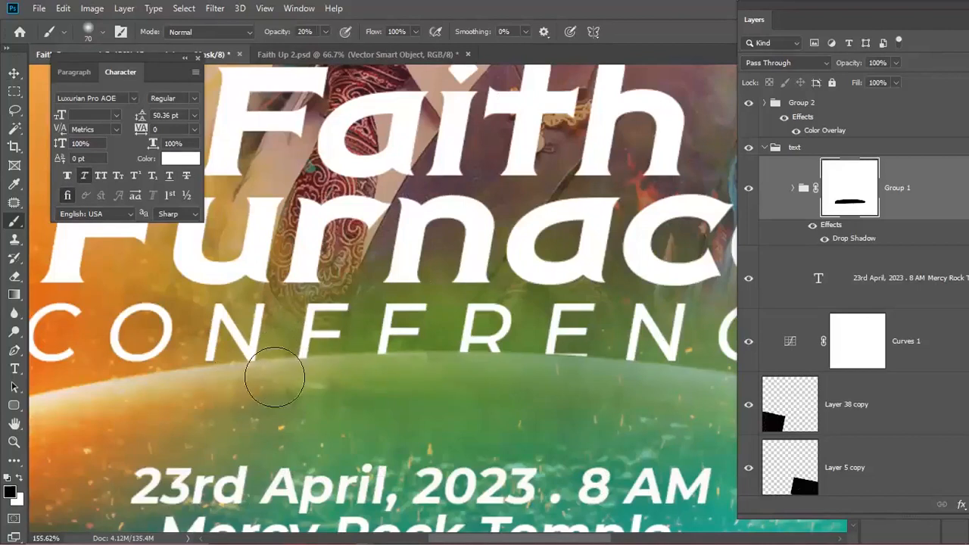
mouse_move(300, 380)
mouse_down()
mouse_move(348, 377)
mouse_move(296, 380)
mouse_move(330, 380)
mouse_move(283, 378)
mouse_move(327, 371)
mouse_move(280, 369)
mouse_move(379, 376)
mouse_move(365, 368)
mouse_move(398, 361)
mouse_move(359, 360)
mouse_move(462, 355)
mouse_up()
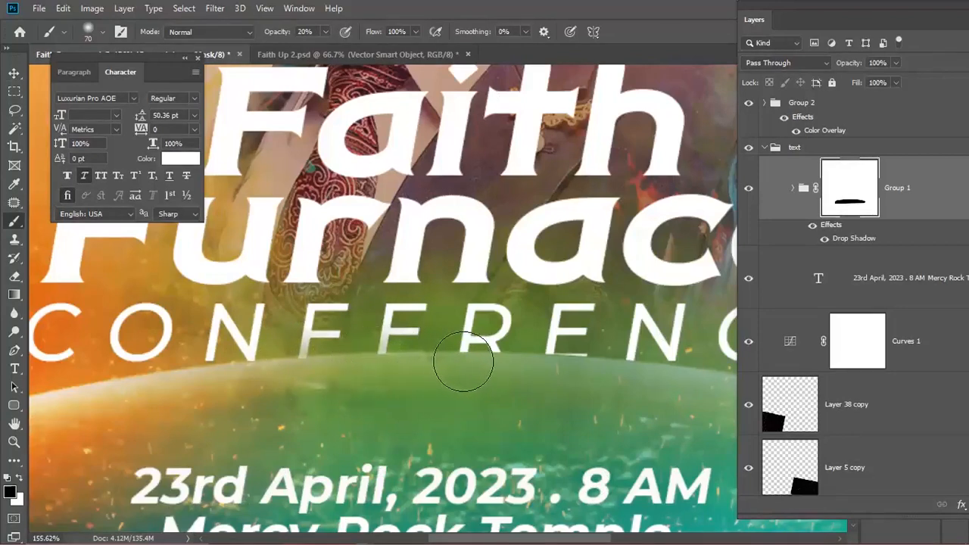
- Continue fading with a 45 px brush, undo two strokes, and view the poster at 50%
key(p)
key(b)
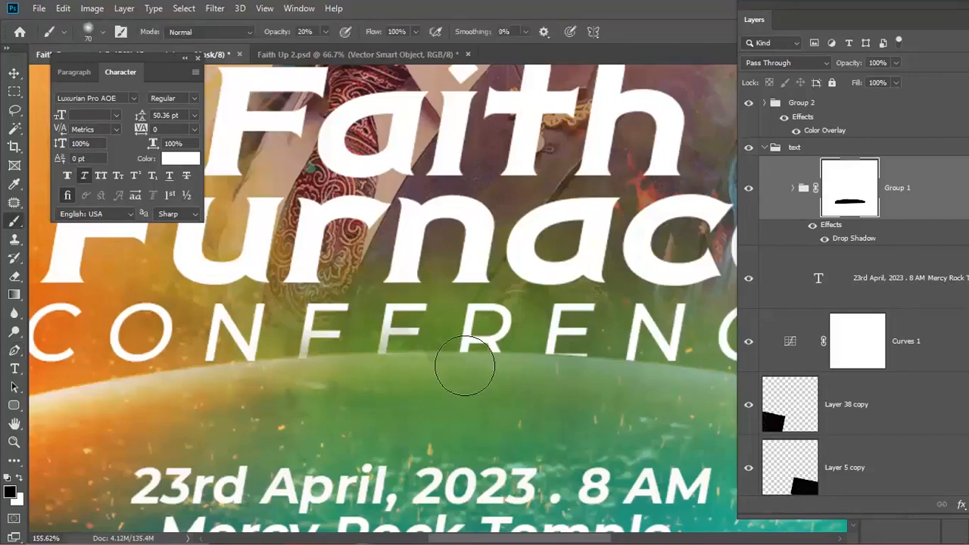
key(bracketleft)
key(bracketleft)
key(bracketleft)
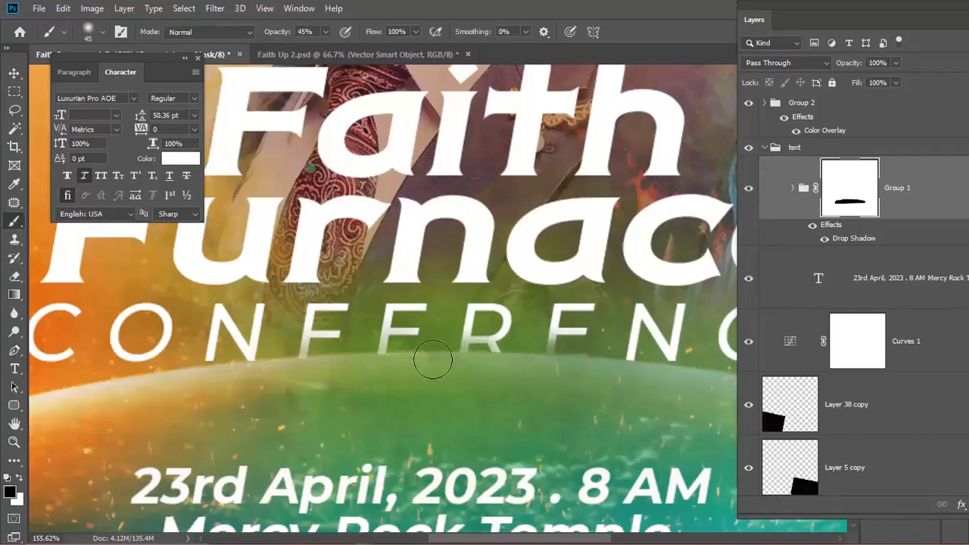
scroll(470, 359, down, 2)
scroll(501, 365, up, 1)
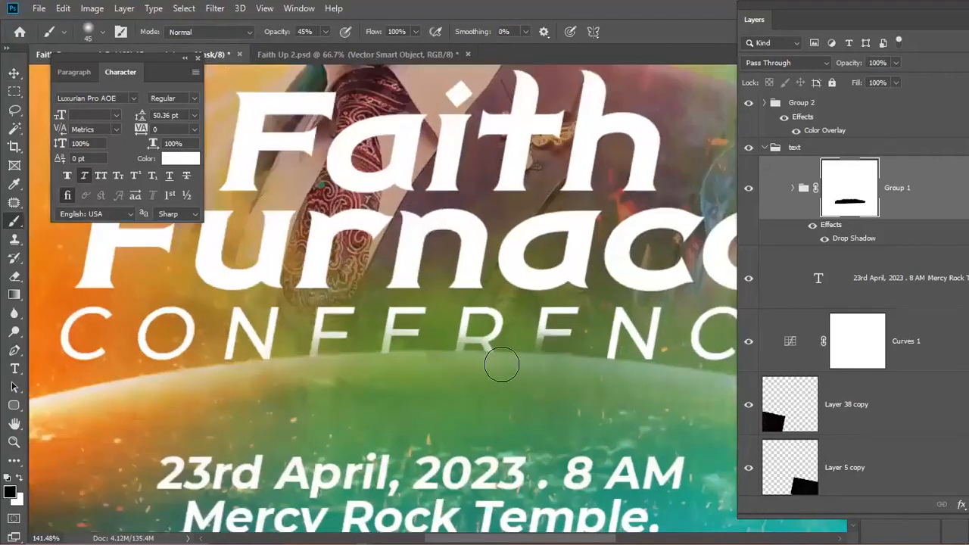
key(ctrl+z)
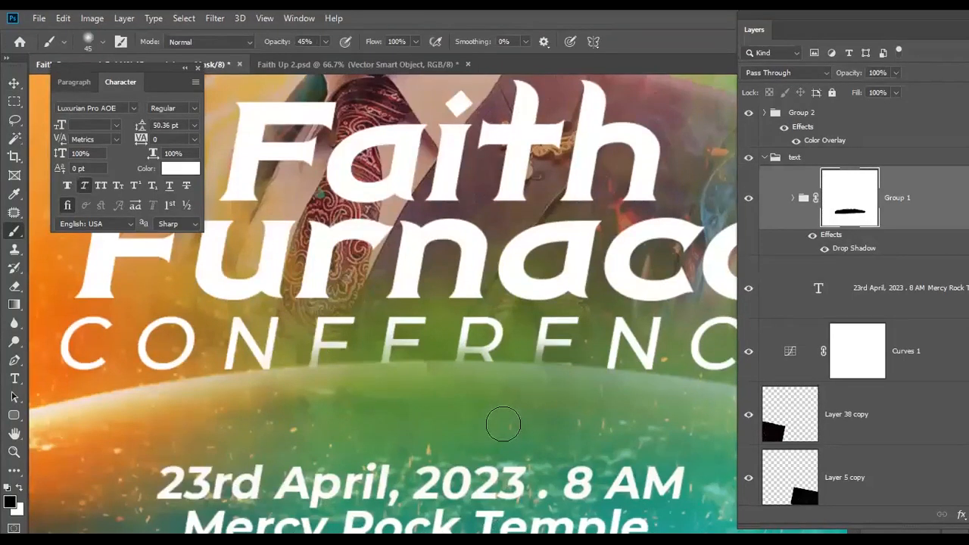
key(ctrl+z)
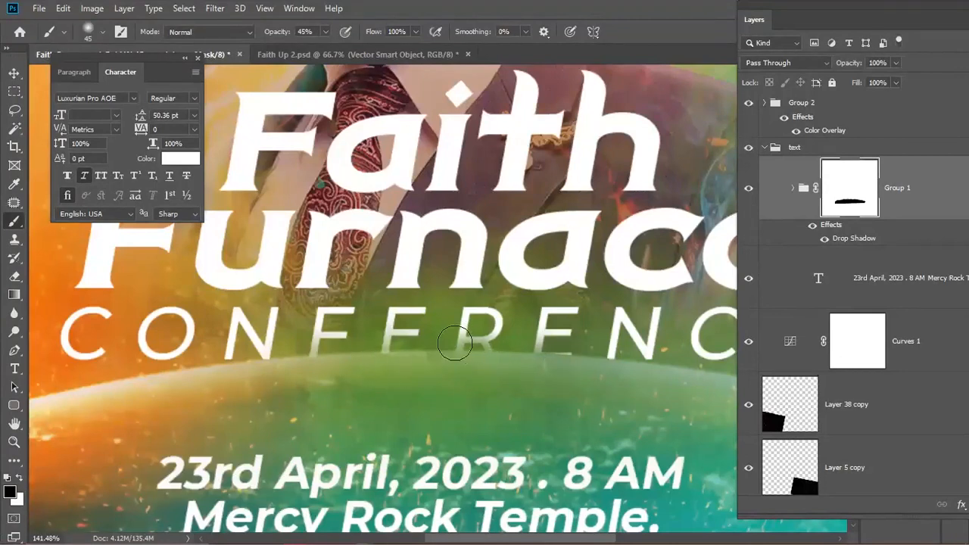
key(ctrl+0)
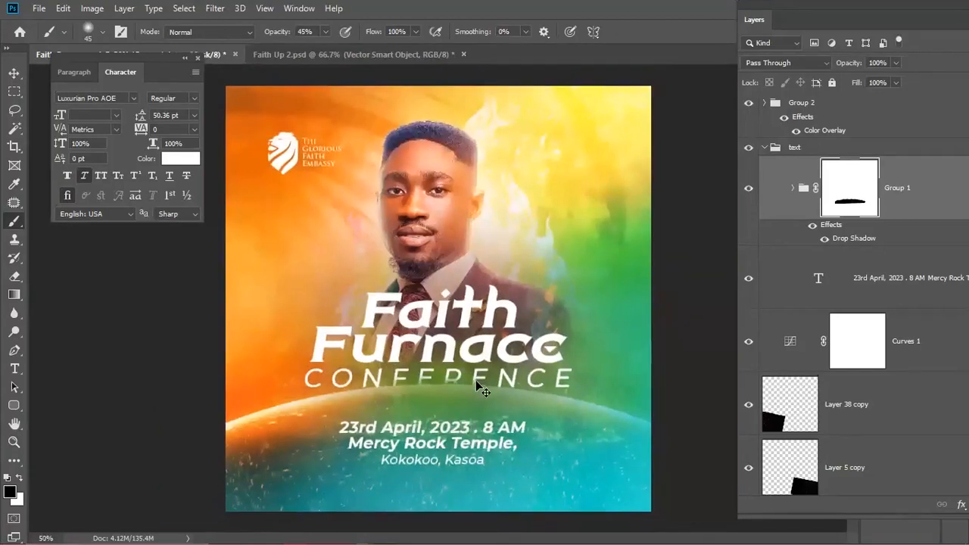
key(ctrl+plus)
key(ctrl+minus)
key(v)
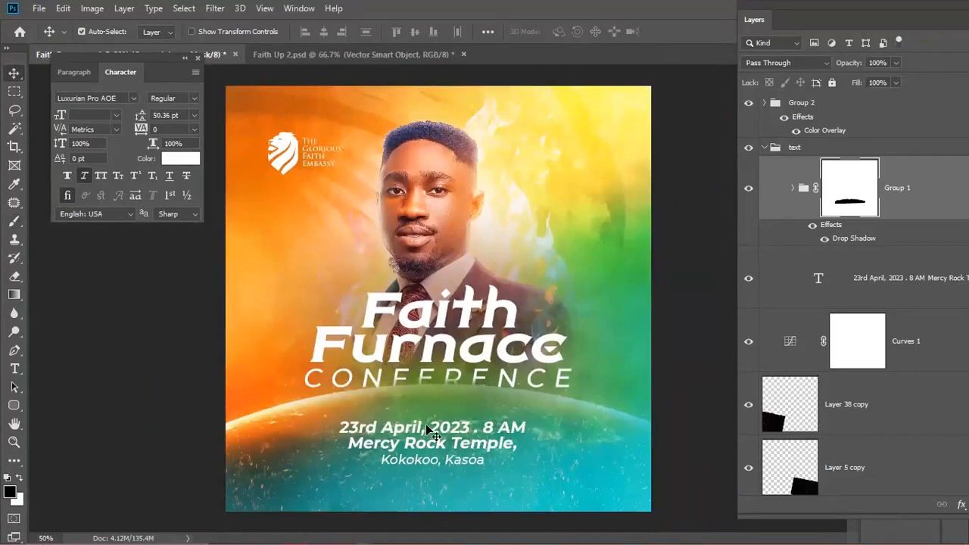
- Copy the date text above itself and retype it as the speaker's name
click(436, 446)
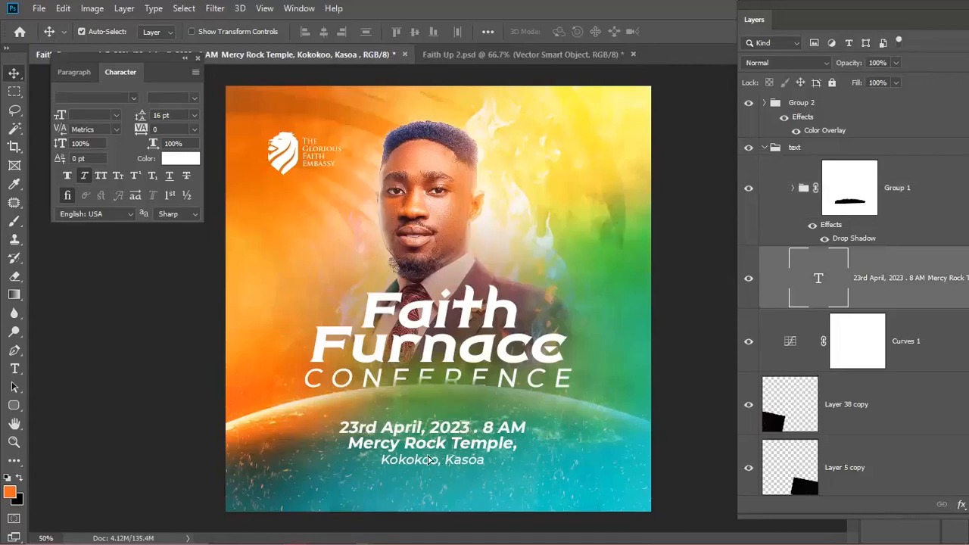
key(shift+Down)
key(shift+Down)
key(shift+Down)
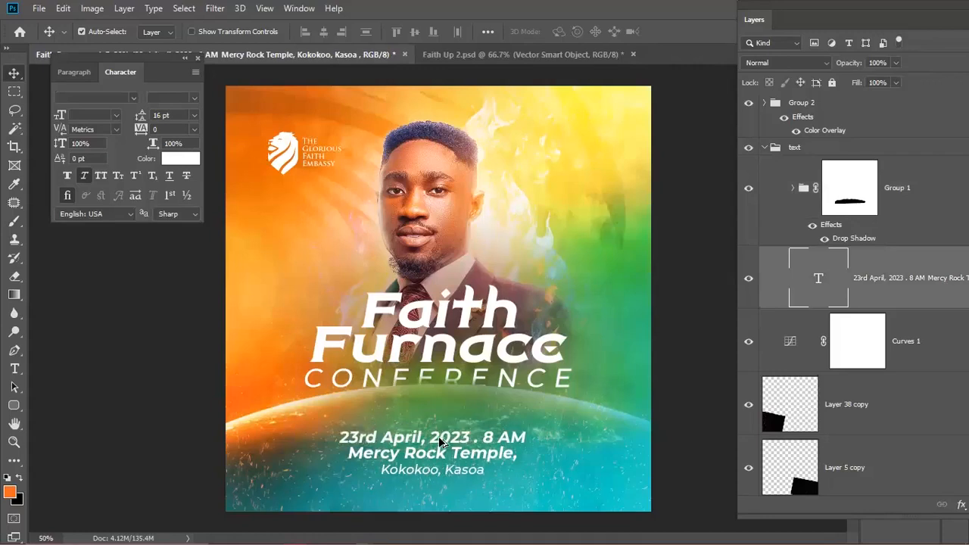
alt+drag(447, 439, 447, 395)
double_click(449, 398)
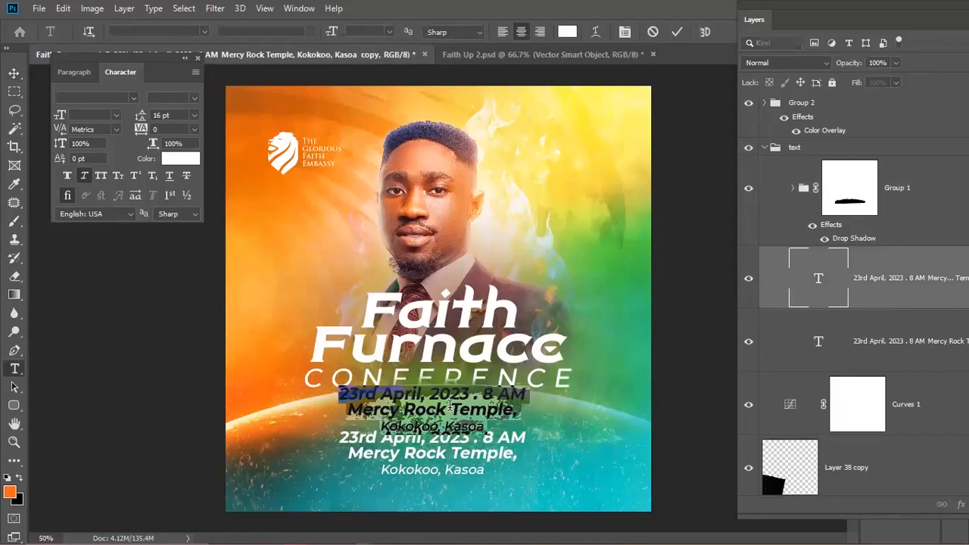
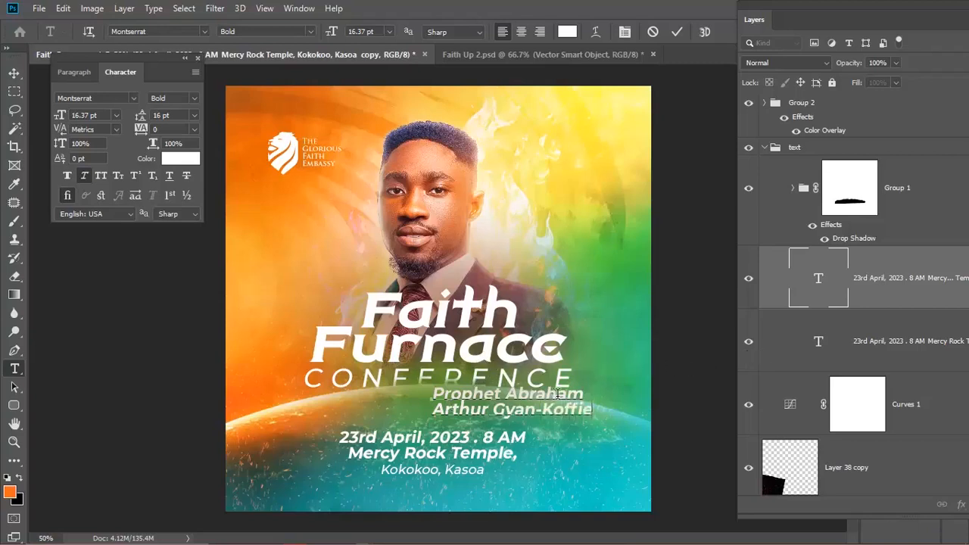
key(ctrl+Return)
- Shrink the name text, position it above the date, and duplicate its layer
key(ctrl+t)
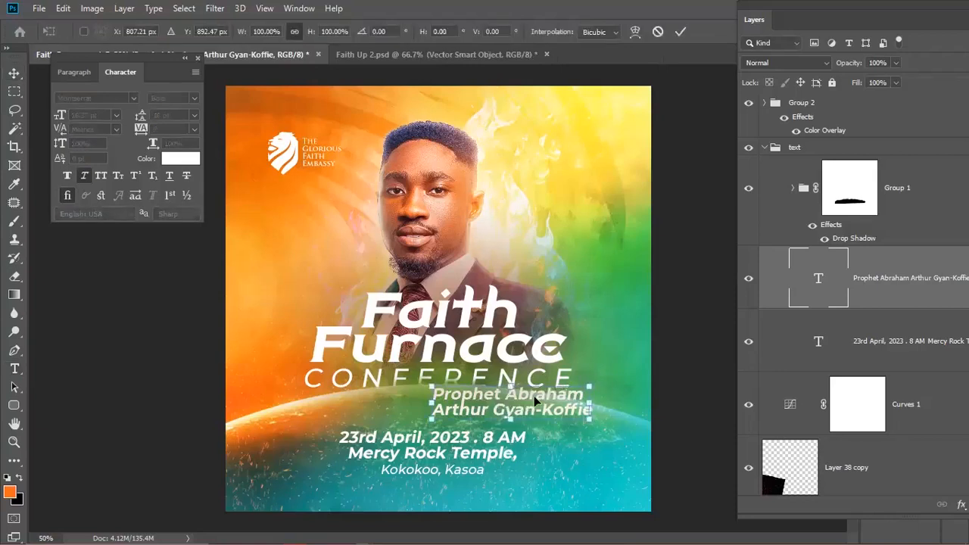
key(Return)
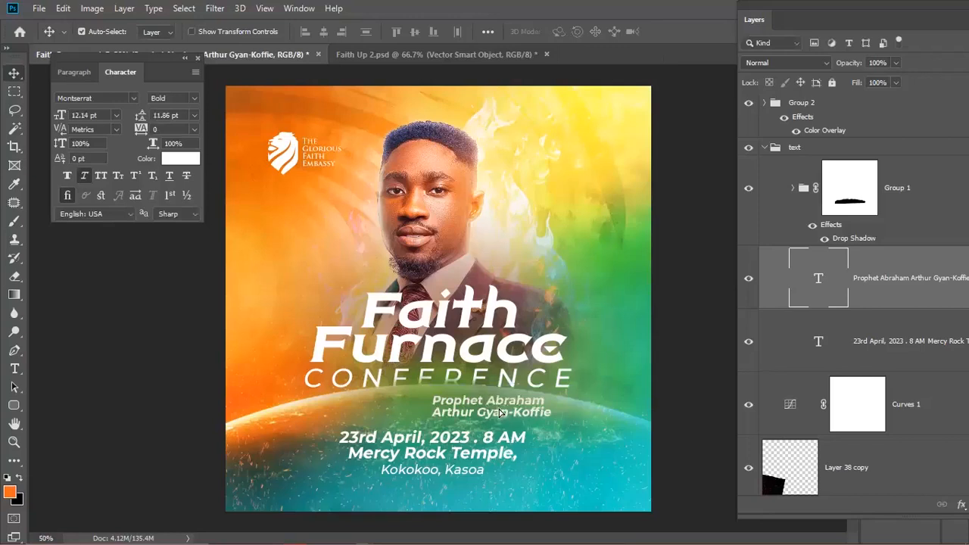
drag(498, 412, 477, 412)
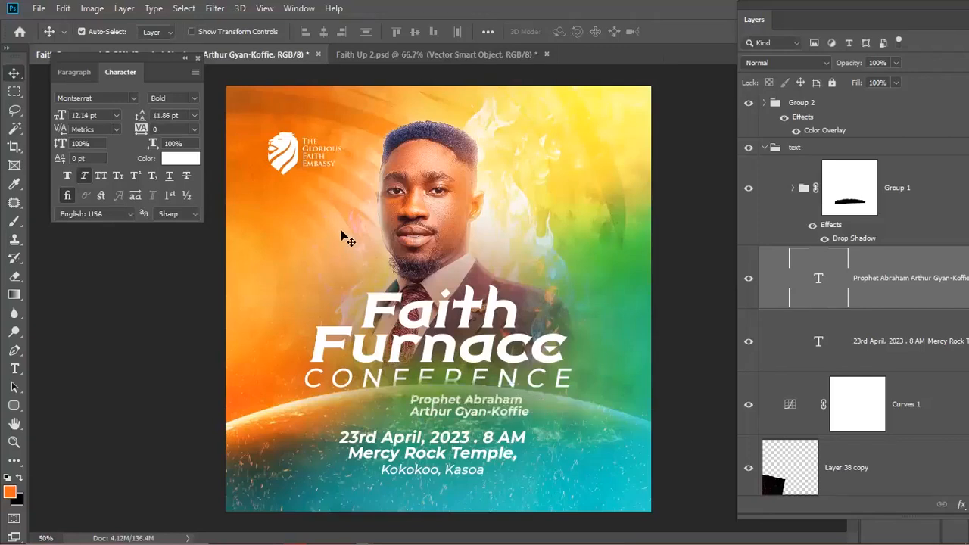
key(Down)
key(Down)
key(Down)
key(Down)
key(Down)
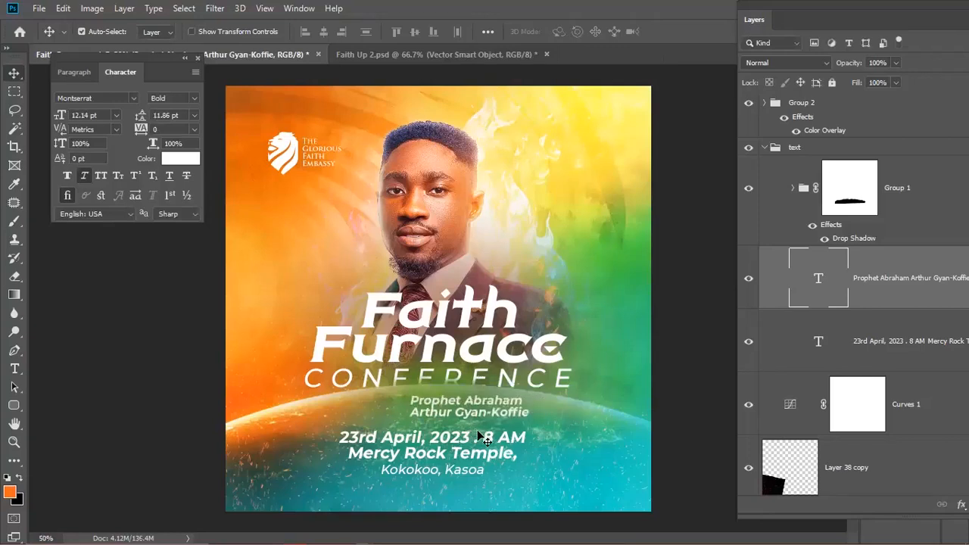
key(Down)
key(Down)
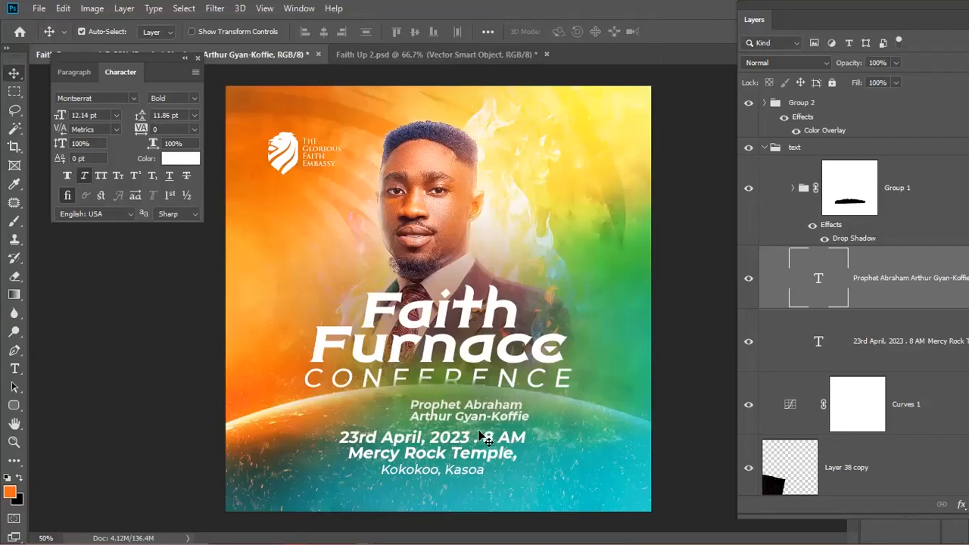
key(Up)
key(Up)
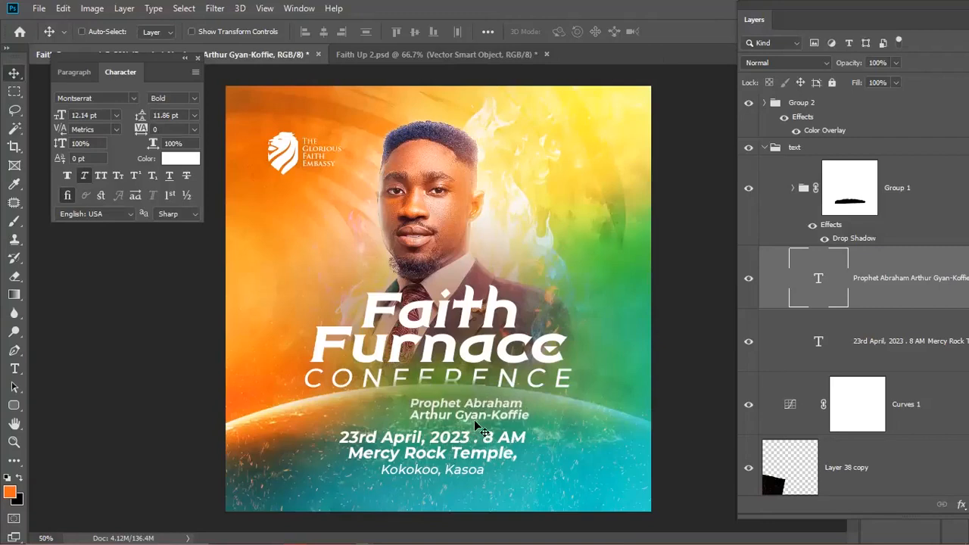
key(ctrl+j)
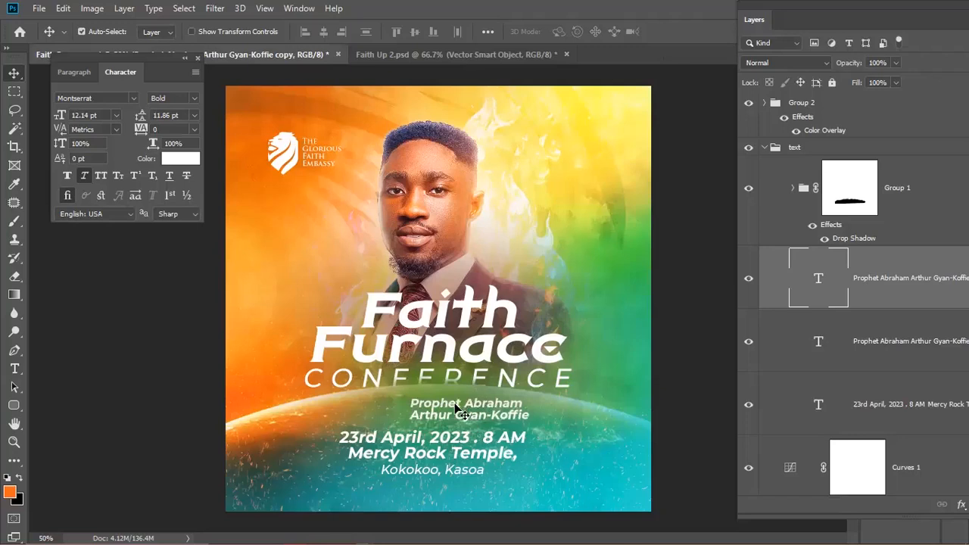
- Move the name copy to the left and retype it as 'with'
drag(465, 404, 384, 404)
key(t)
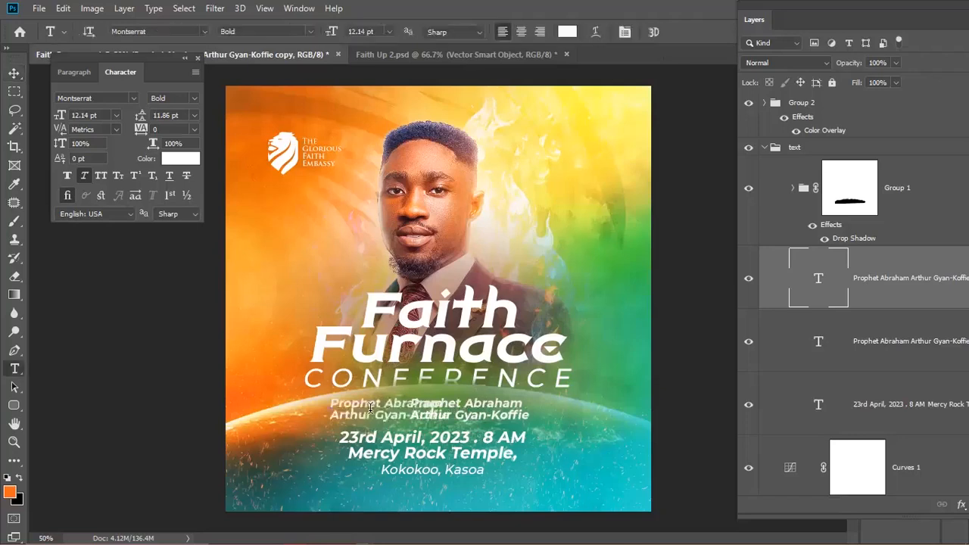
click(370, 413)
key(ctrl+a)
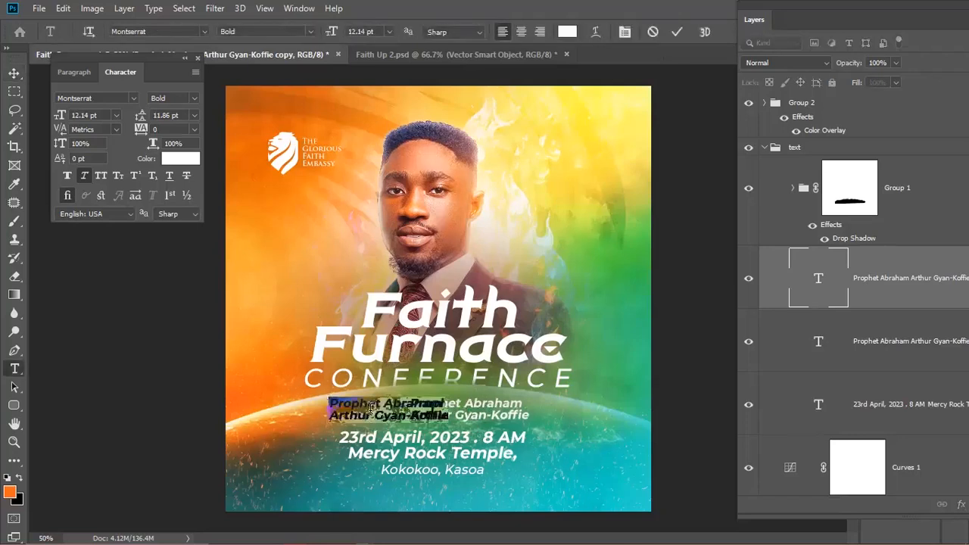
text(with)
key(ctrl+Return)
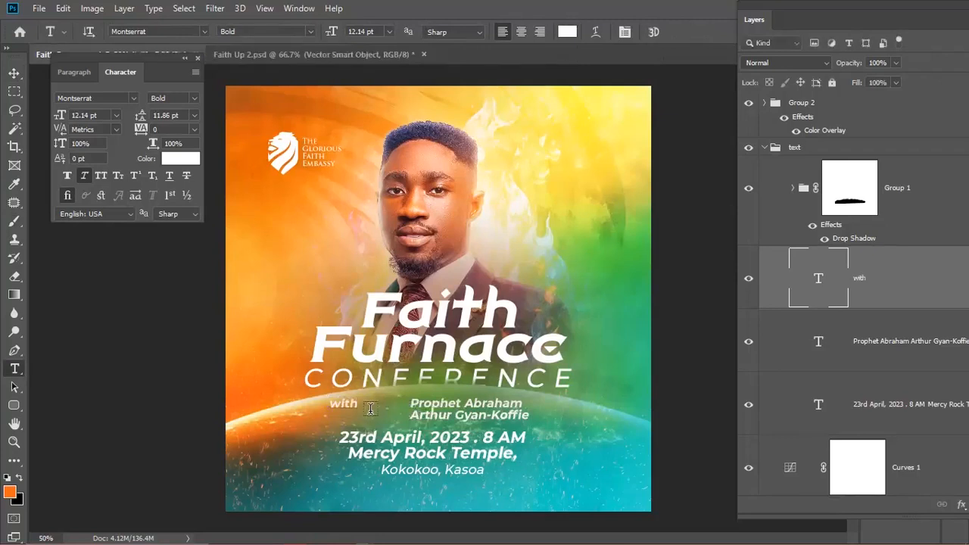
key(v)
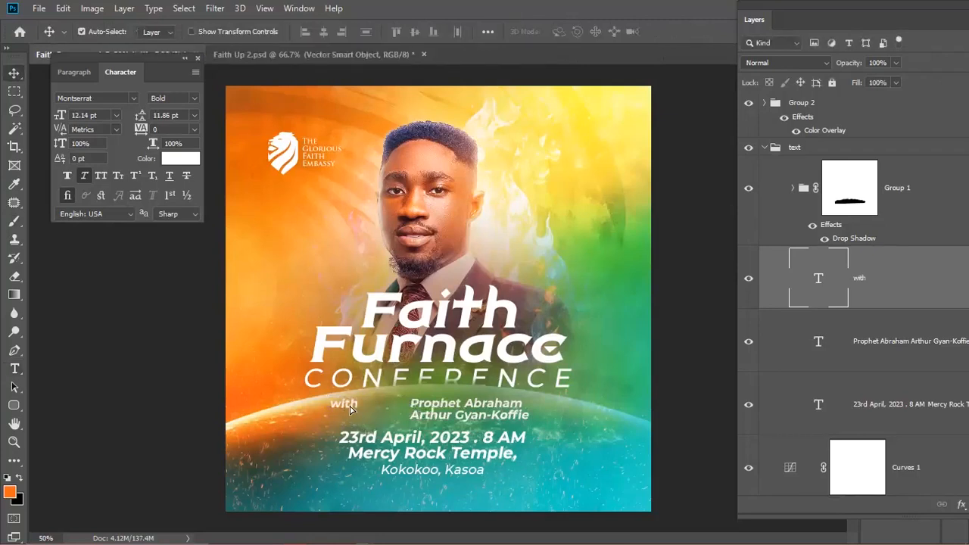
drag(387, 418, 387, 418)
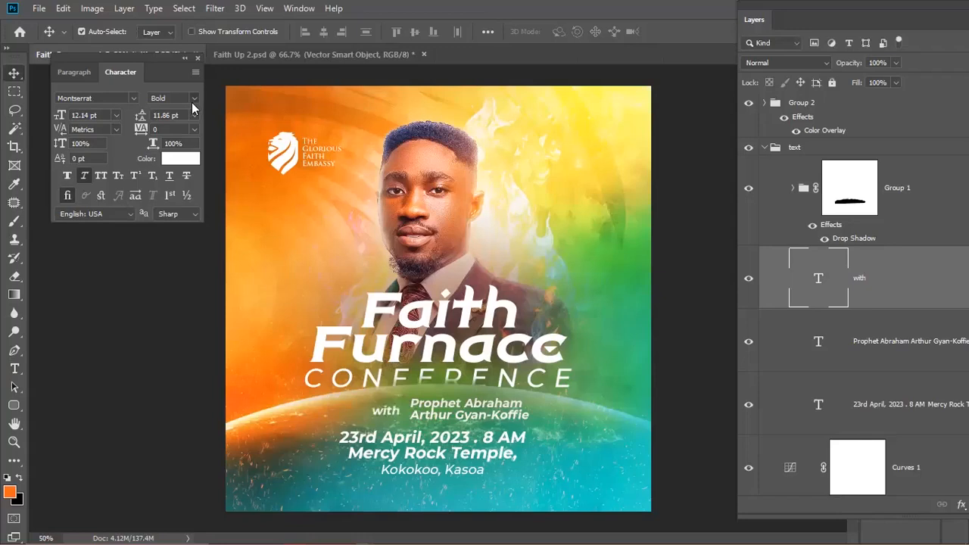
- Set 'with' to Allison Tessa Light and enlarge it to about double size
click(193, 98)
click(183, 159)
click(134, 98)
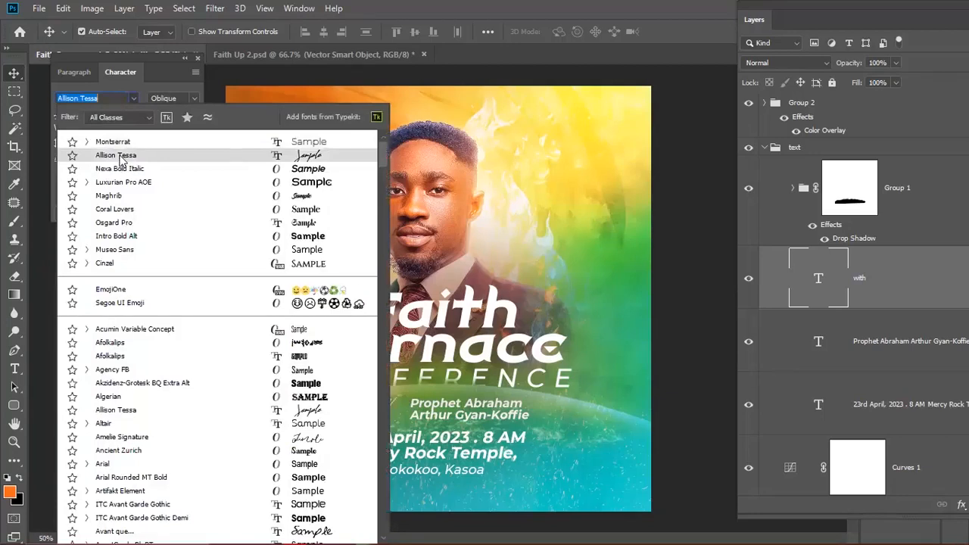
click(120, 156)
key(ctrl+t)
drag(389, 434, 414, 449)
key(Return)
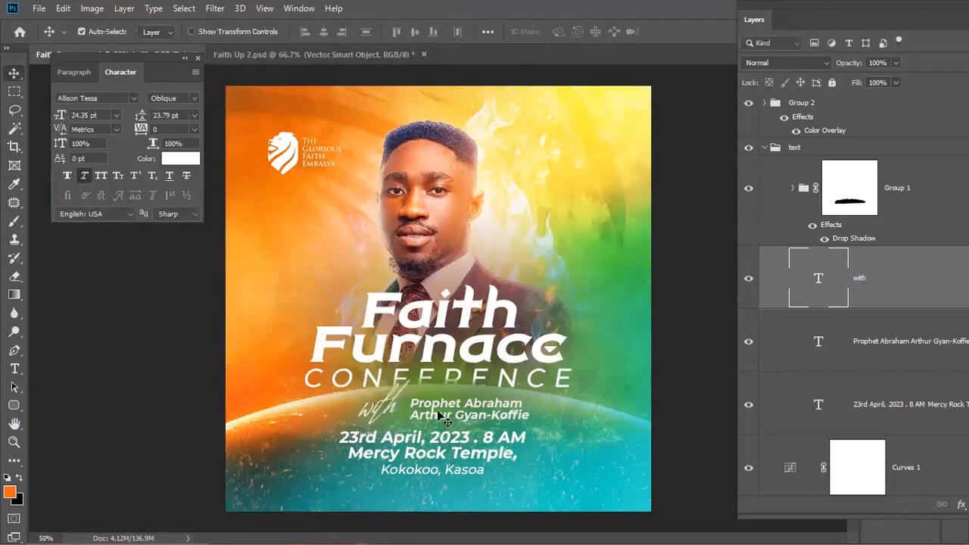
click(70, 173)
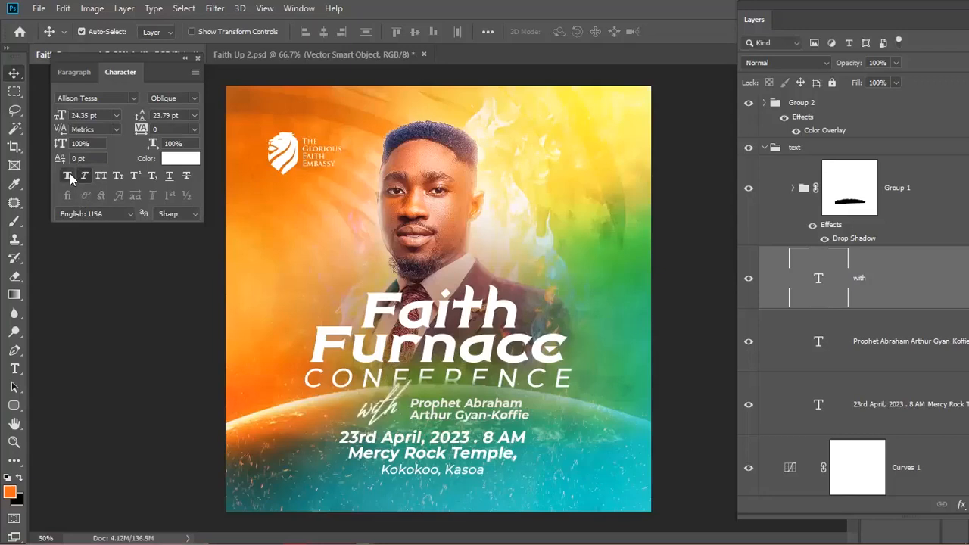
click(69, 173)
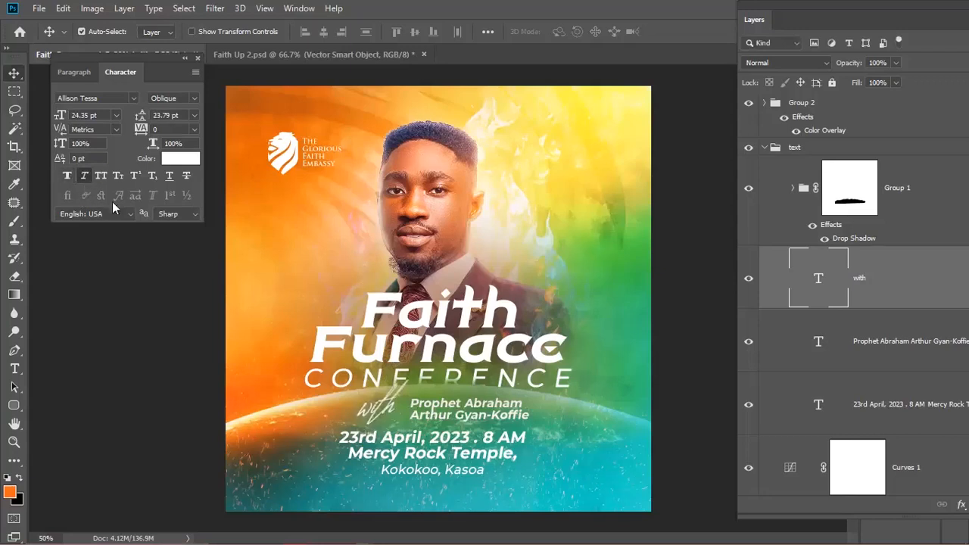
key(ctrl+t)
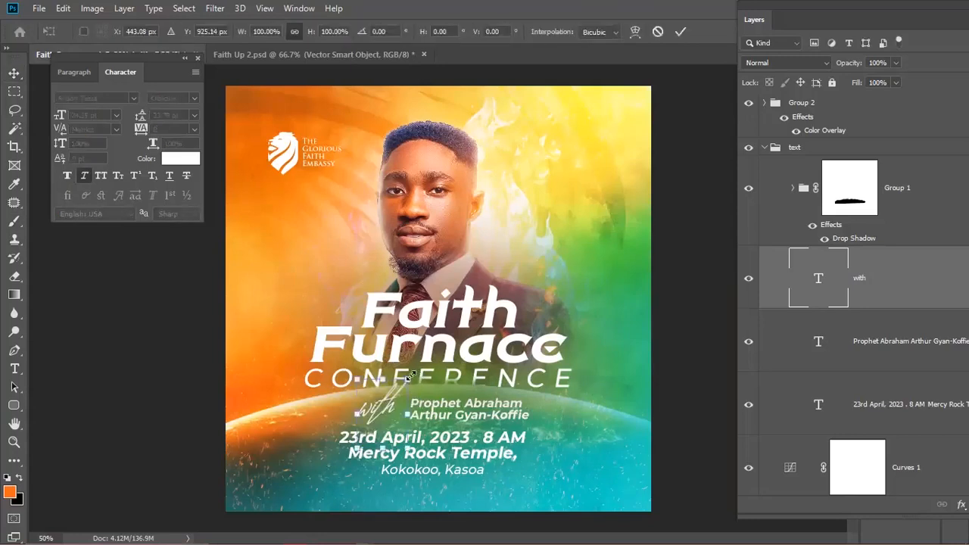
key(Return)
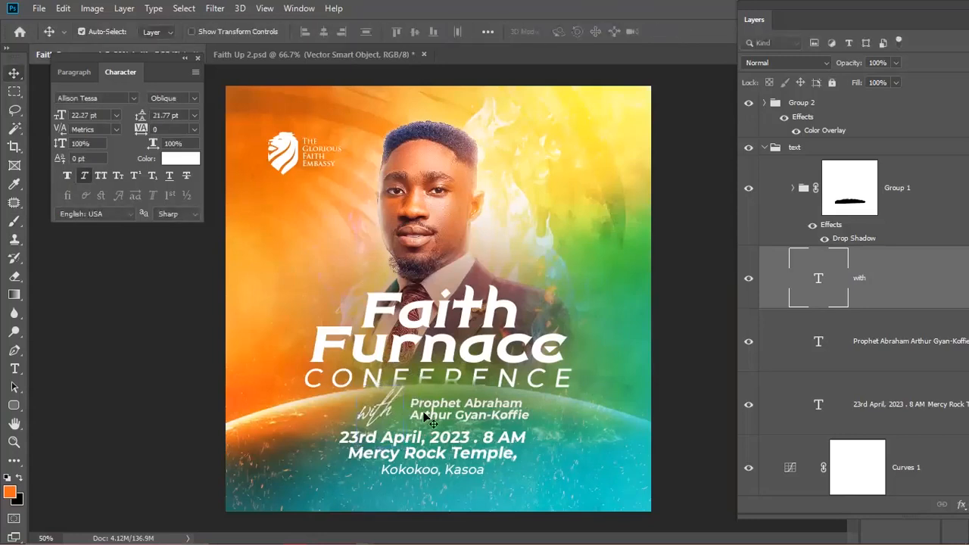
- Vertically centre the name with 'with', nudge it left, and stack both layers above Group 1
shift+click(427, 411)
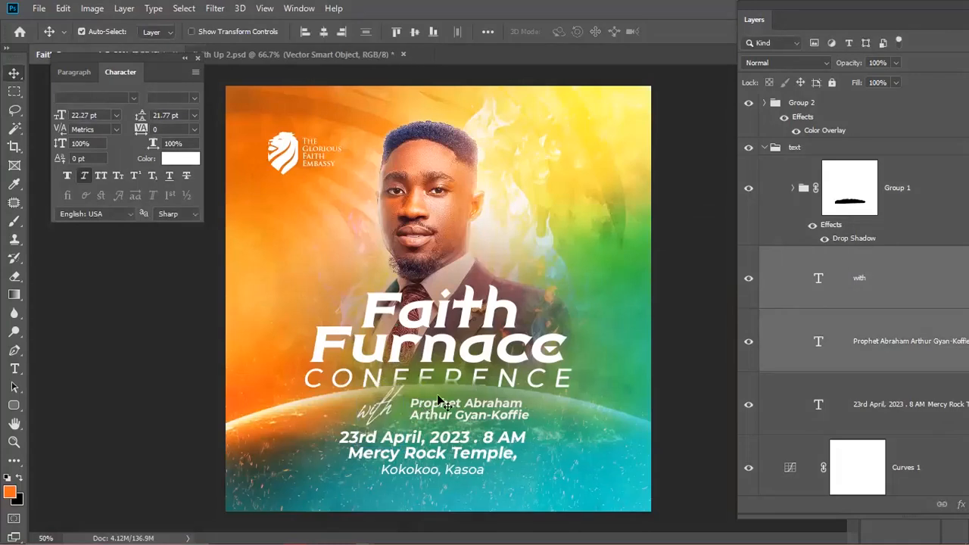
click(413, 31)
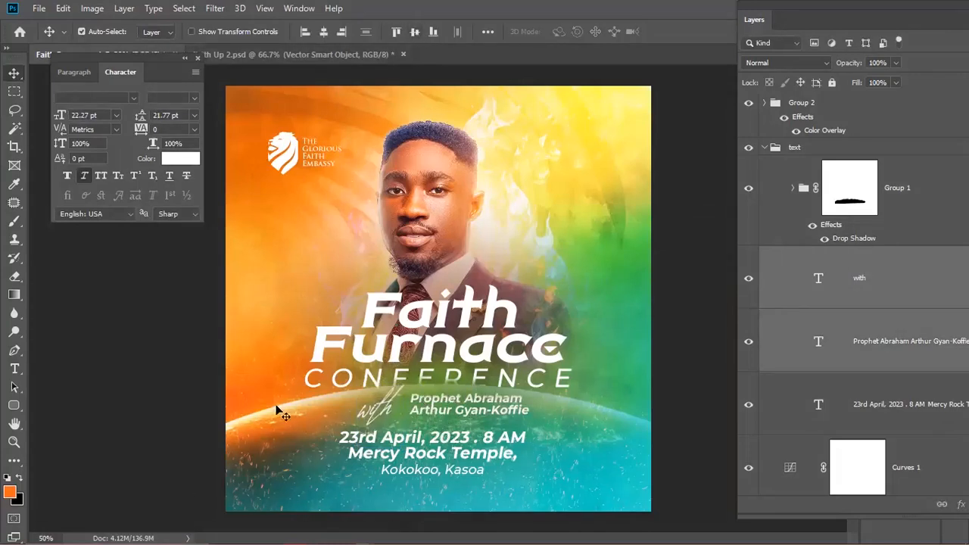
click(696, 408)
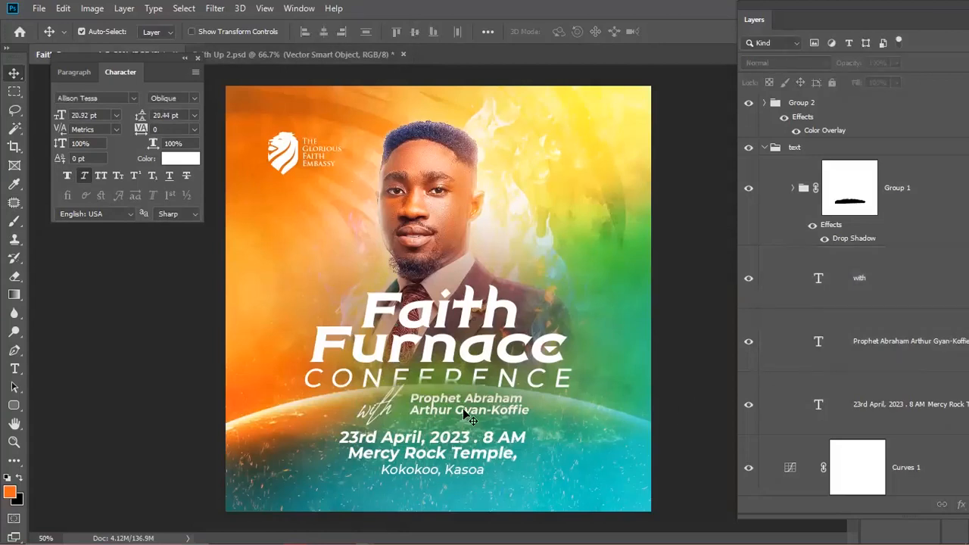
click(465, 414)
key(Left)
key(Left)
key(Left)
key(Left)
key(Left)
key(Left)
key(Left)
key(Left)
key(Left)
key(Left)
key(Left)
key(Left)
key(Left)
key(Left)
key(Left)
key(Left)
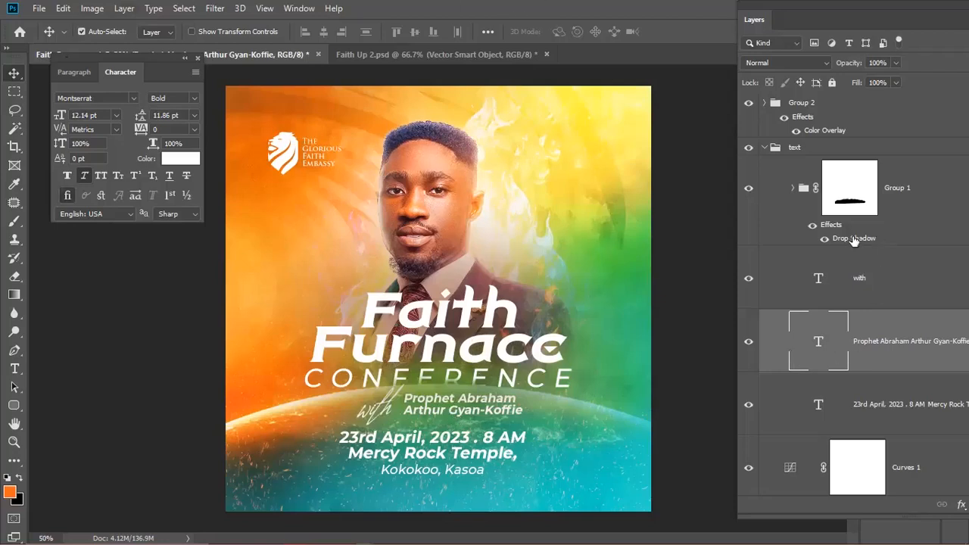
shift+click(878, 291)
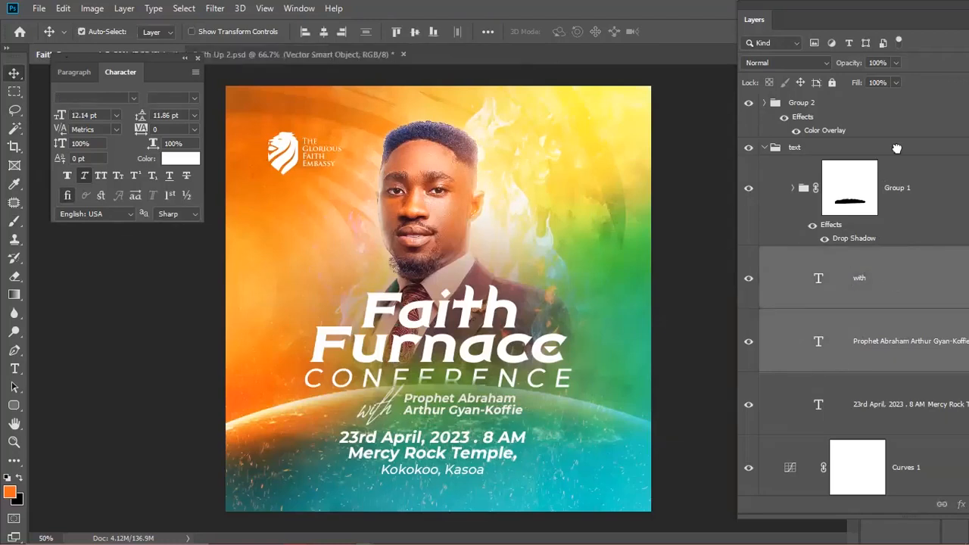
drag(905, 153, 904, 160)
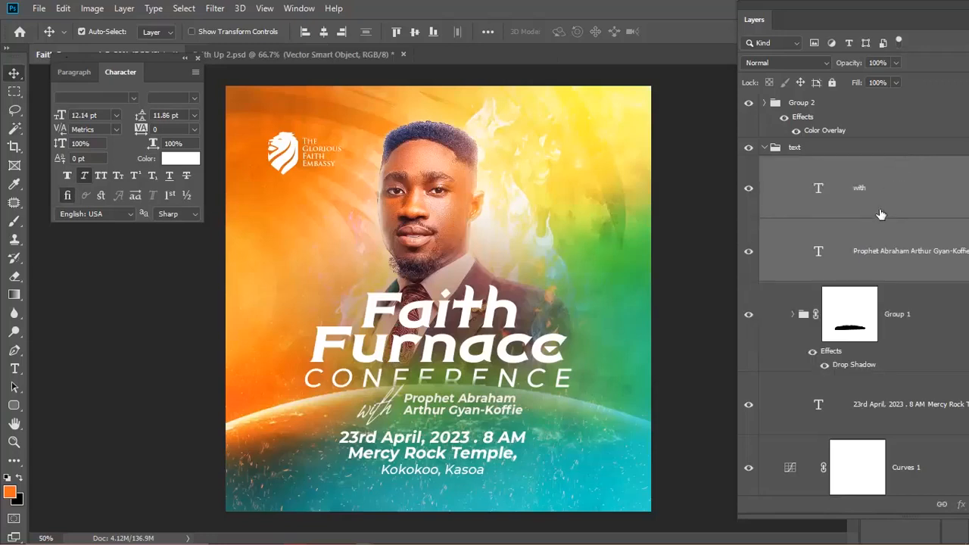
click(436, 450)
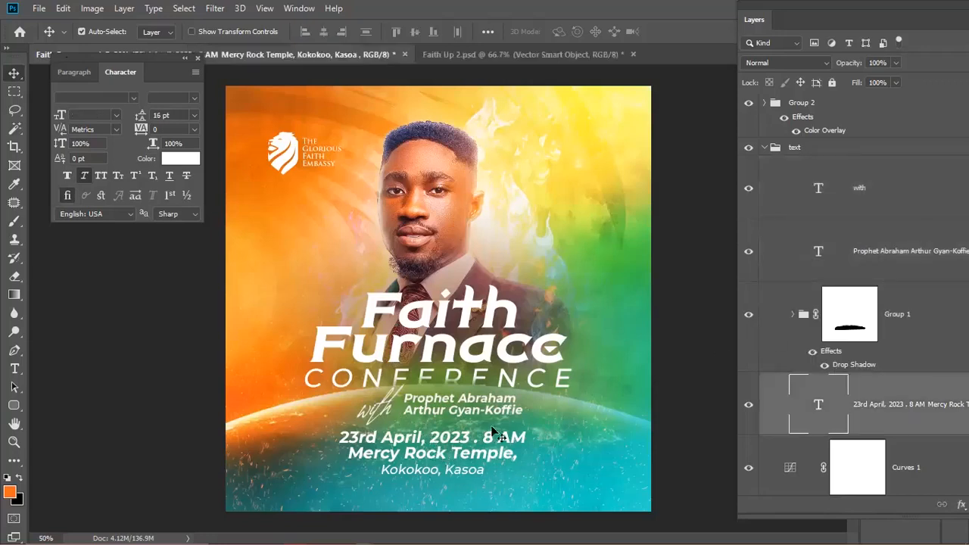
- Leave the date text's blend mode at Normal and duplicate Gradient Fill 1 above the original
click(787, 62)
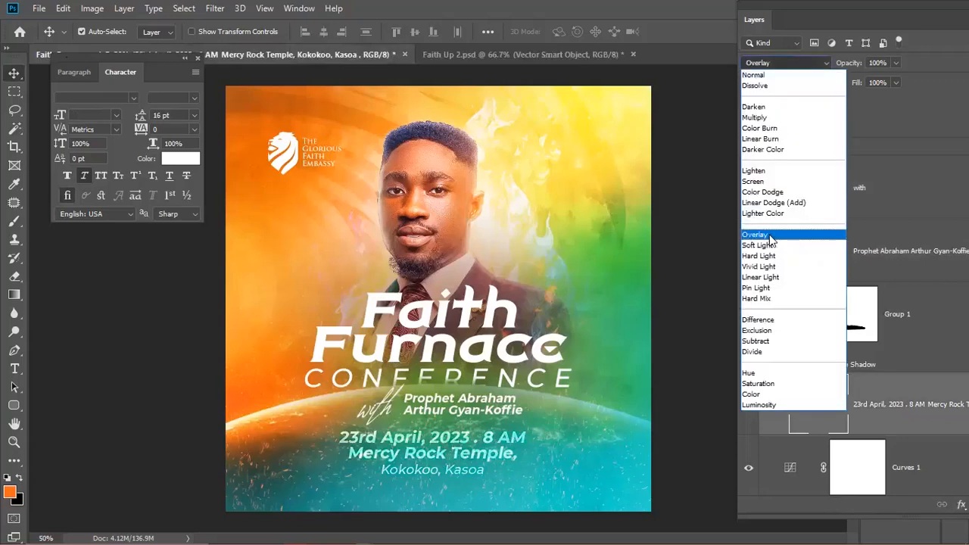
click(428, 472)
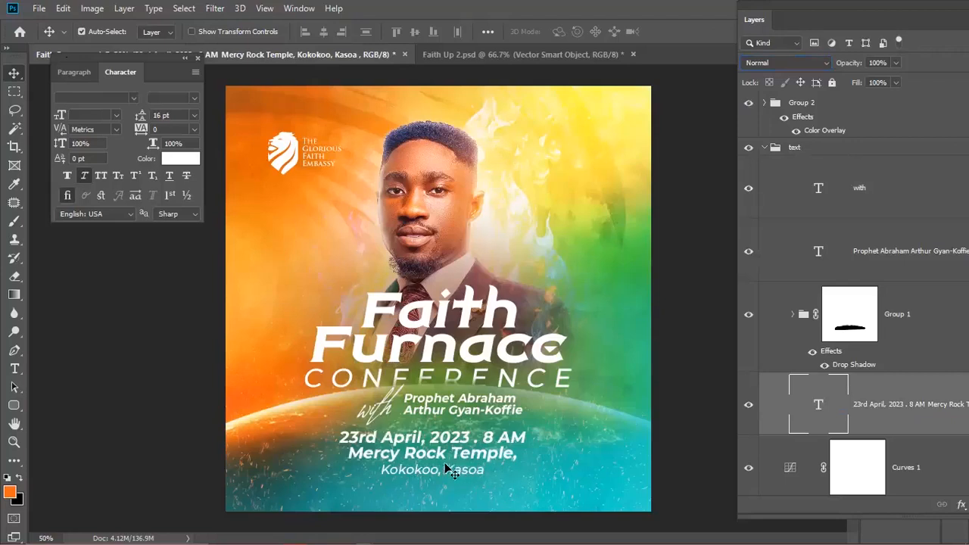
scroll(421, 470, down, 2)
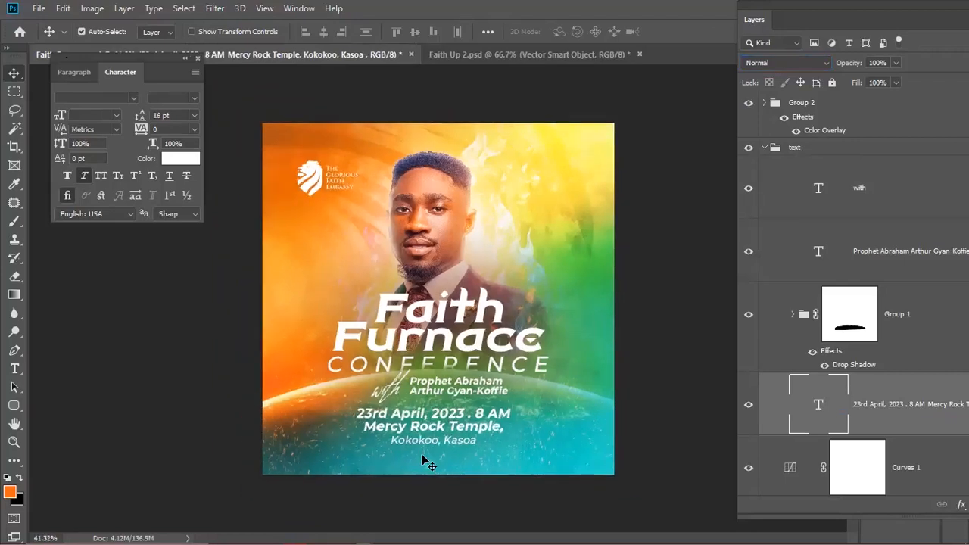
scroll(848, 369, down, 5)
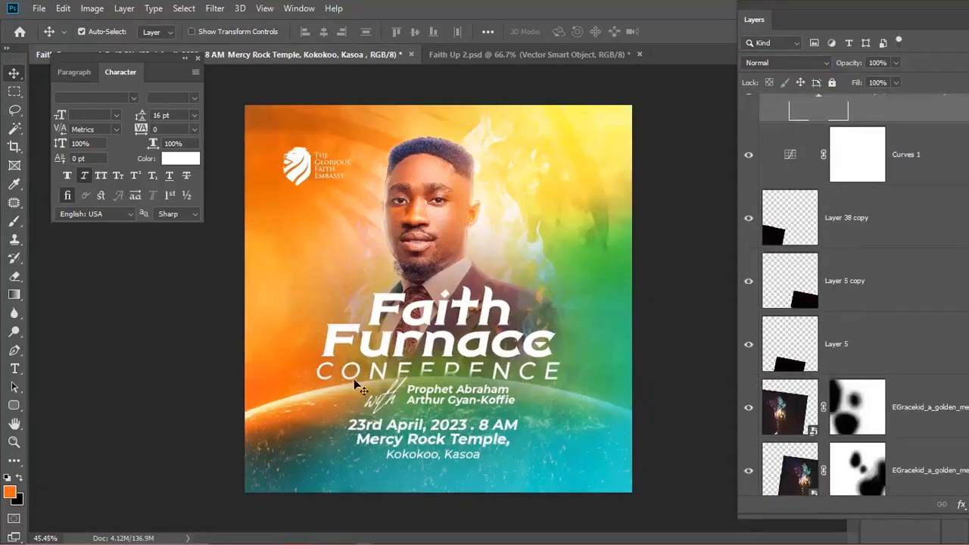
scroll(903, 333, down, 1)
scroll(886, 341, down, 3)
scroll(871, 344, up, 3)
scroll(870, 363, down, 6)
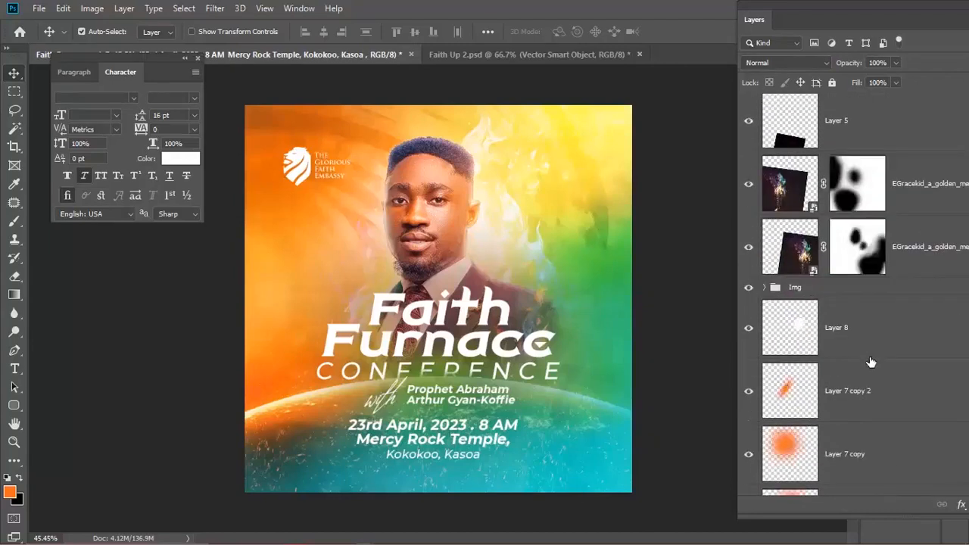
scroll(861, 373, down, 4)
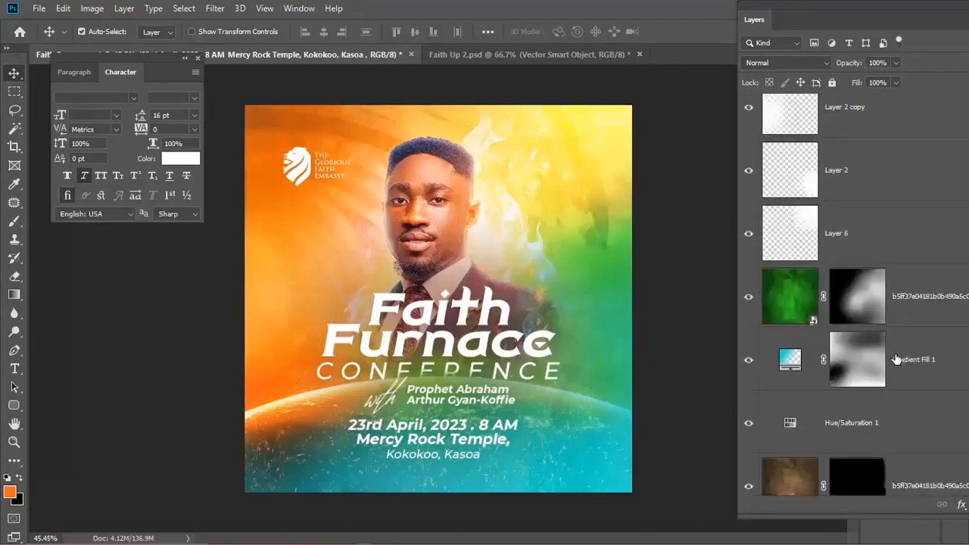
click(926, 382)
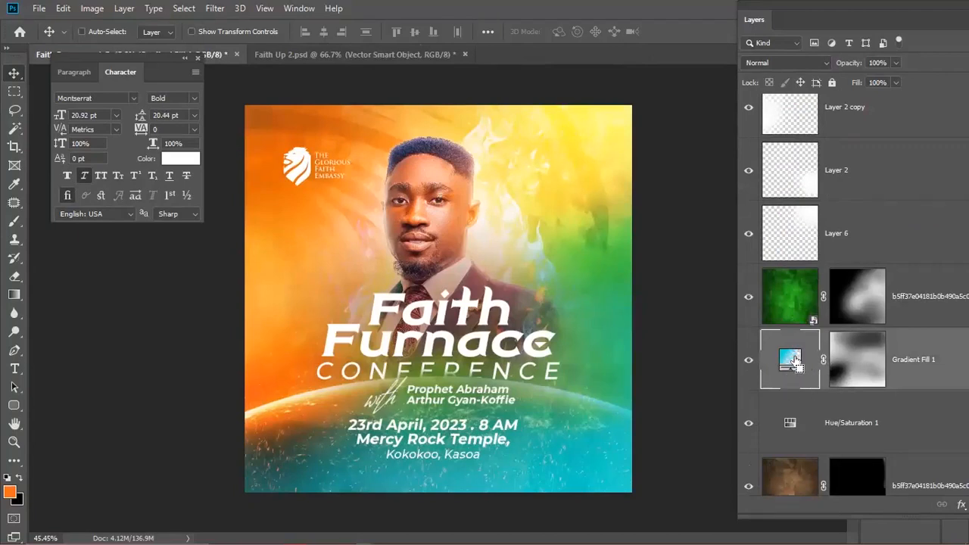
drag(800, 376, 755, 423)
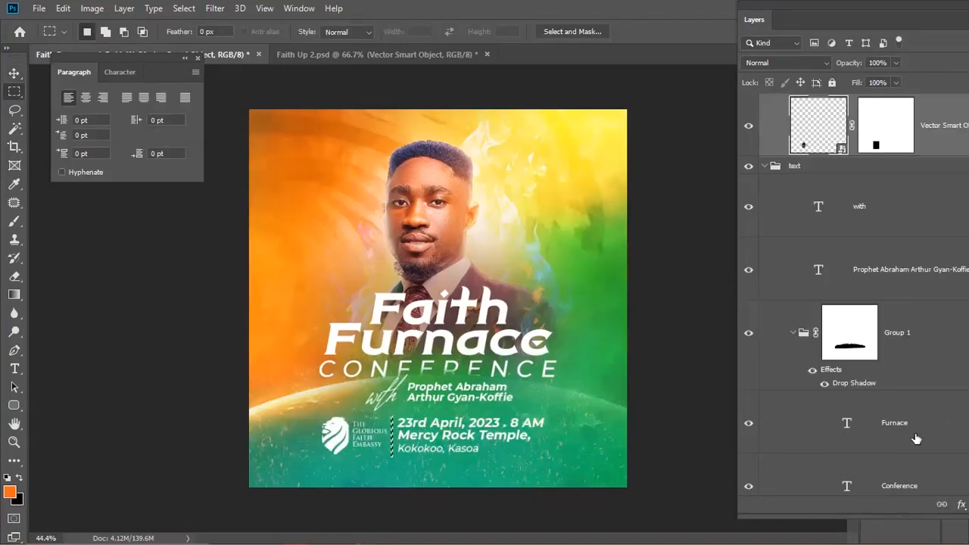
- Reset default colours, deselect, and undo to return the logo top-left and recentre the date text
key(d)
key(ctrl+d)
key(ctrl+z)
key(ctrl+z)
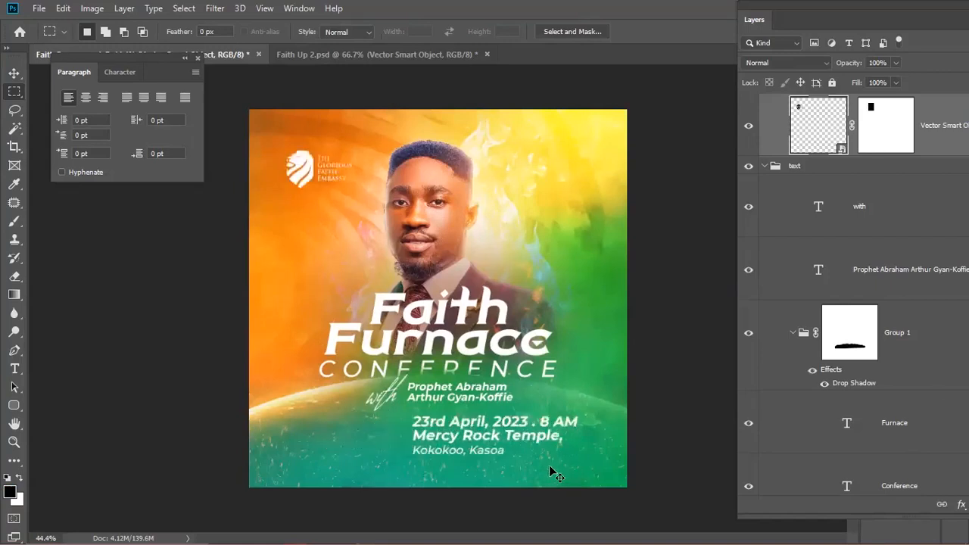
key(z)
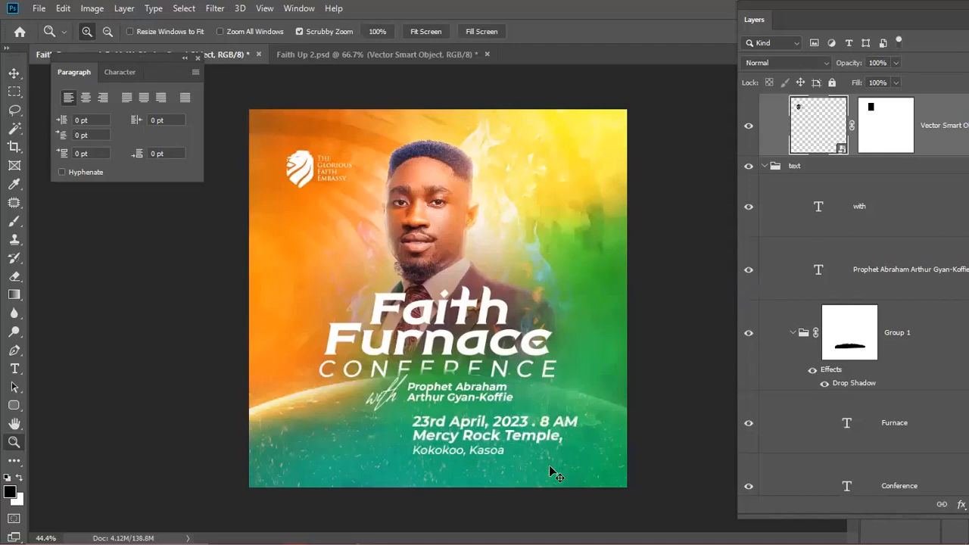
key(v)
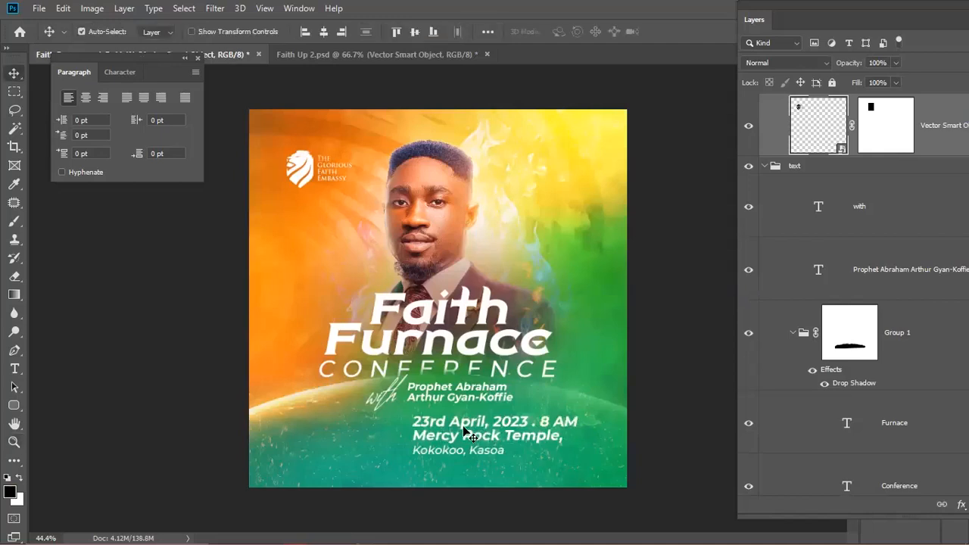
key(ctrl+z)
key(ctrl+z)
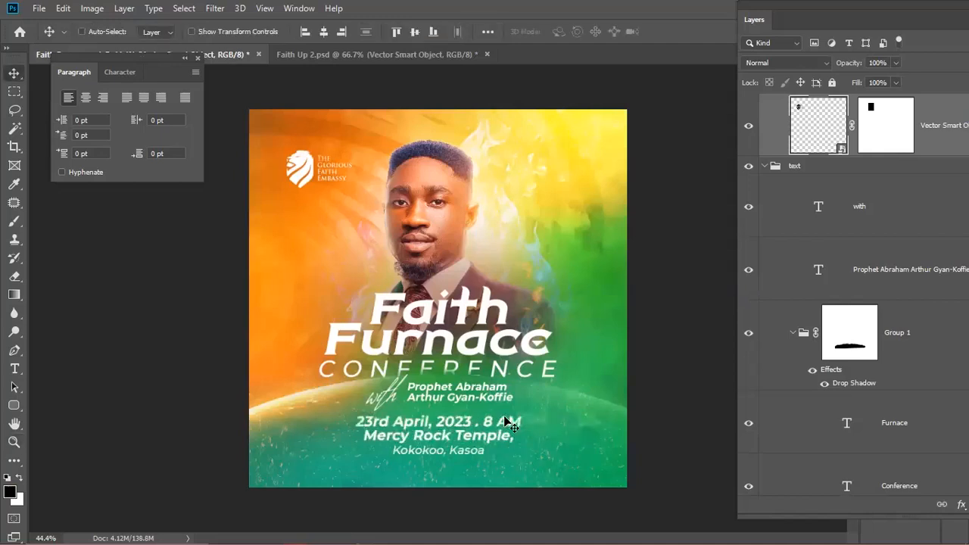
- Select Layer 5 copy on the canvas
scroll(558, 287, up, 2)
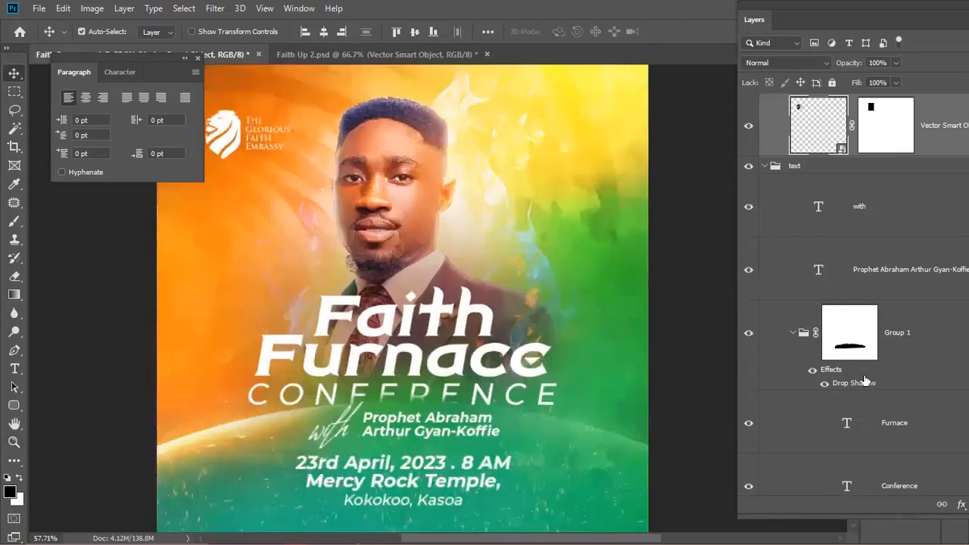
scroll(506, 401, down, 2)
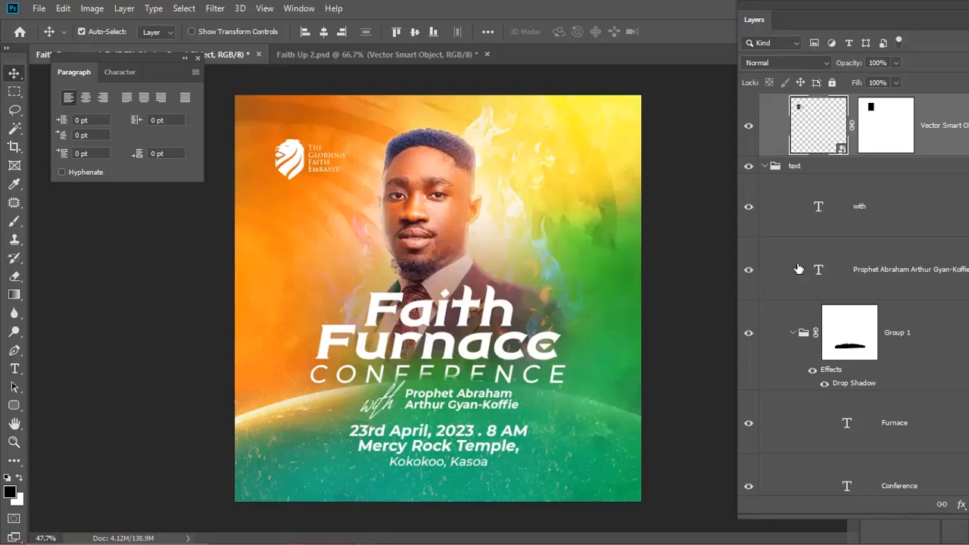
click(559, 459)
scroll(822, 416, down, 14)
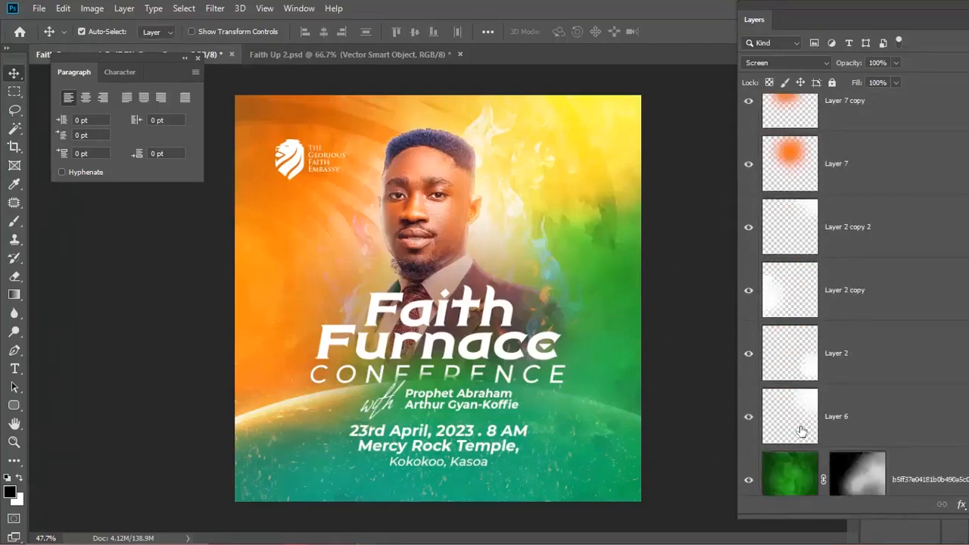
- Change Gradient Fill 1 copy's left gradient stop to darker green #0a9857
scroll(801, 431, down, 5)
double_click(790, 318)
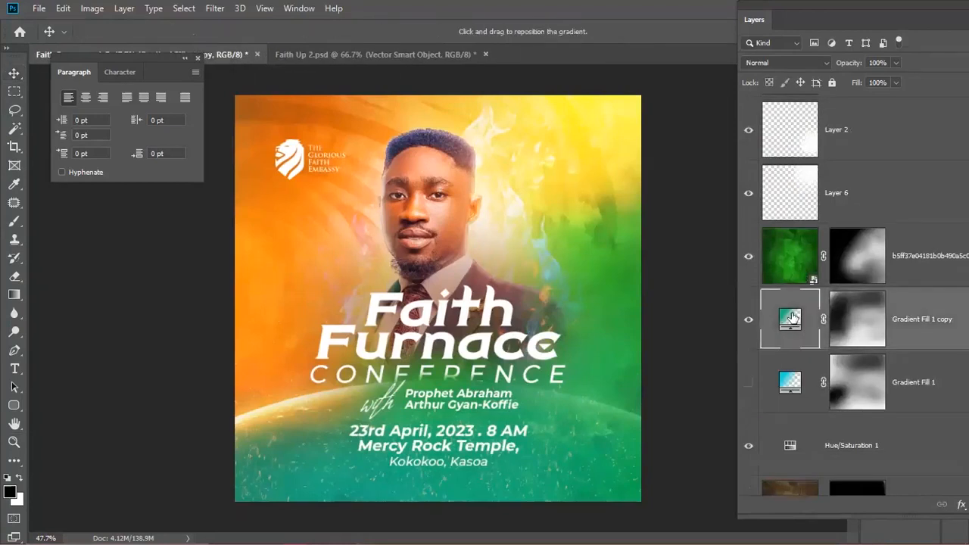
click(784, 103)
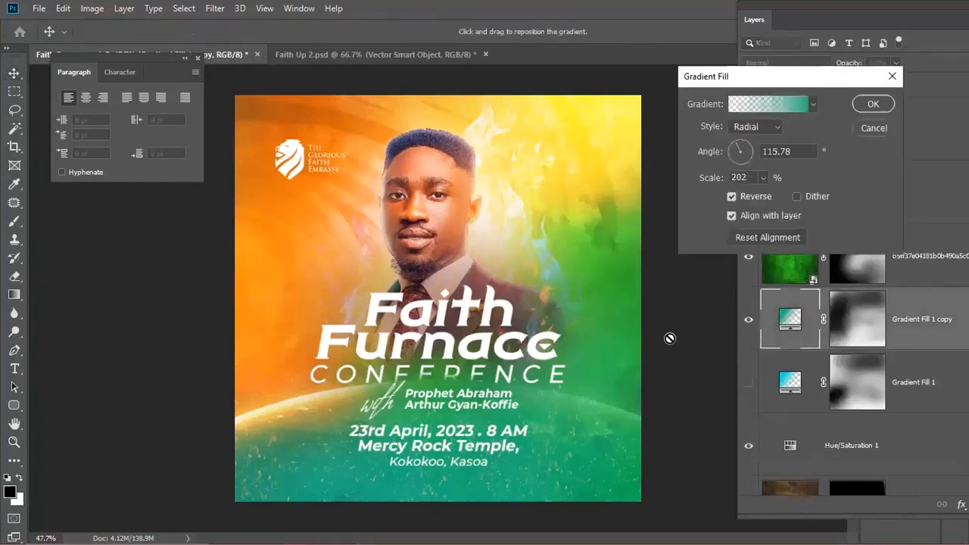
click(631, 310)
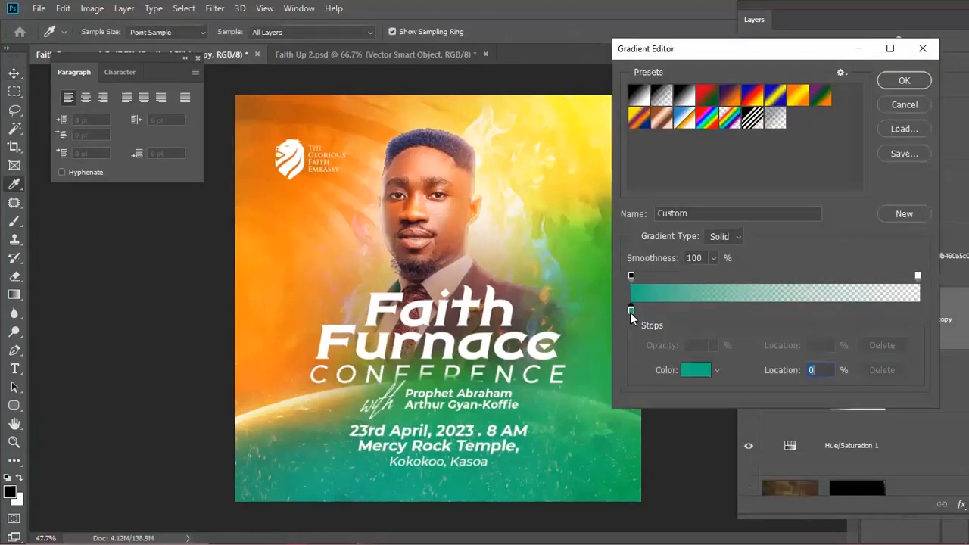
click(699, 370)
drag(799, 273, 801, 281)
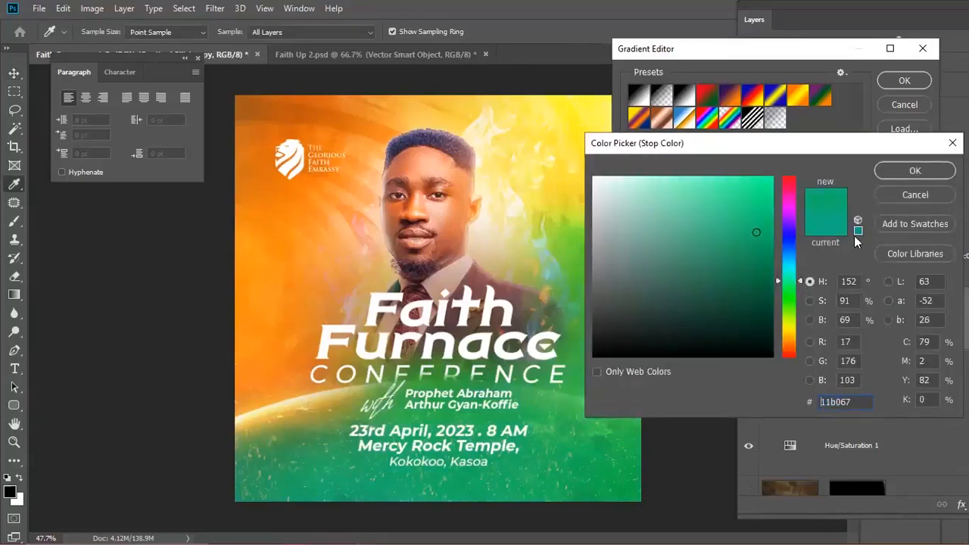
click(761, 251)
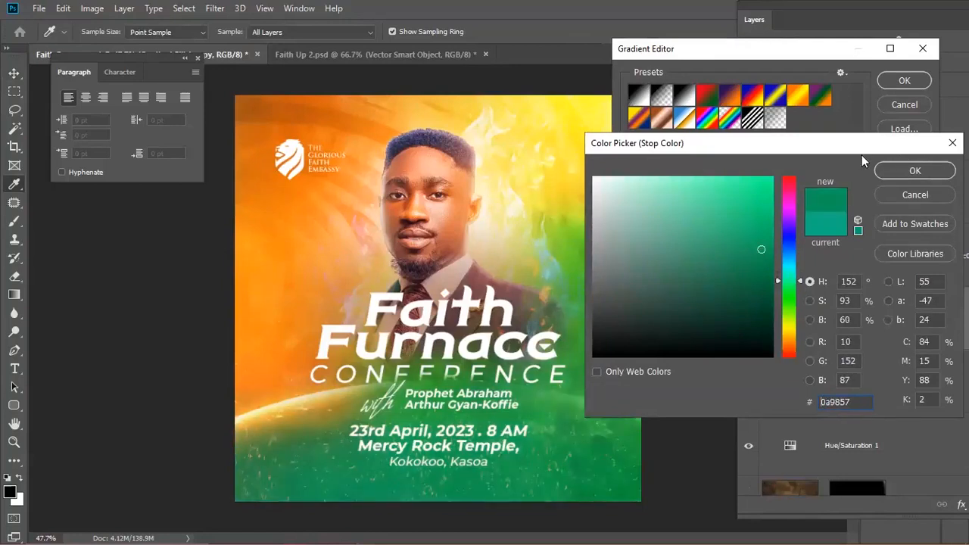
click(913, 171)
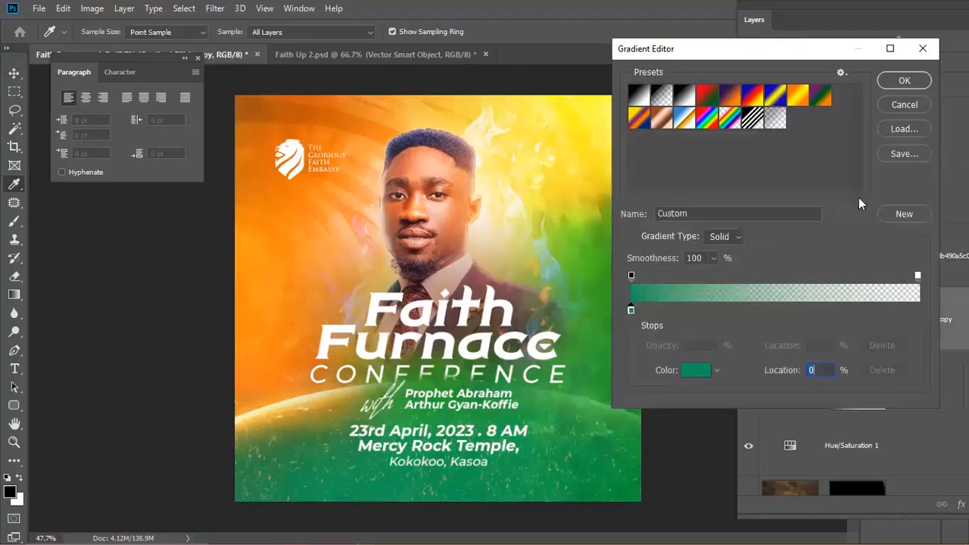
click(901, 80)
click(873, 105)
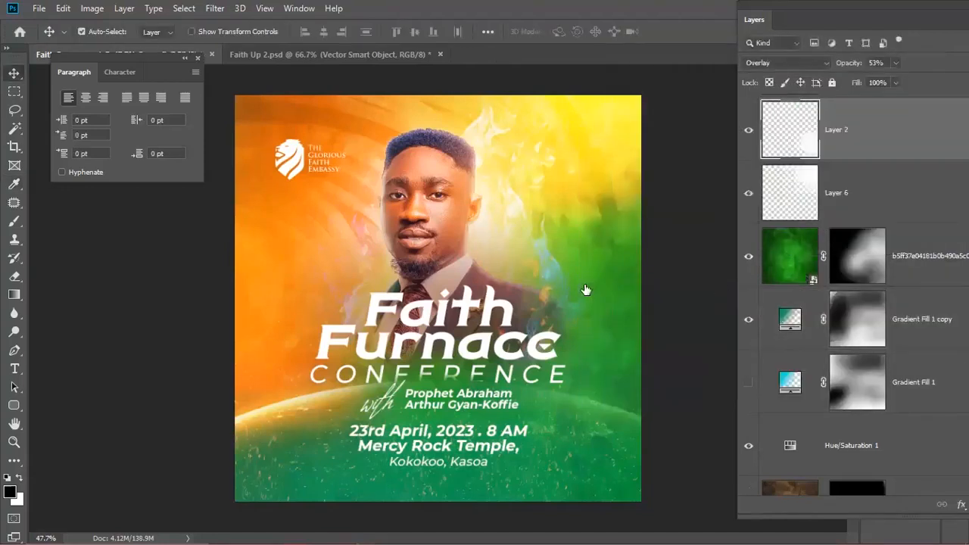
scroll(576, 272, down, 2)
scroll(747, 281, up, 1)
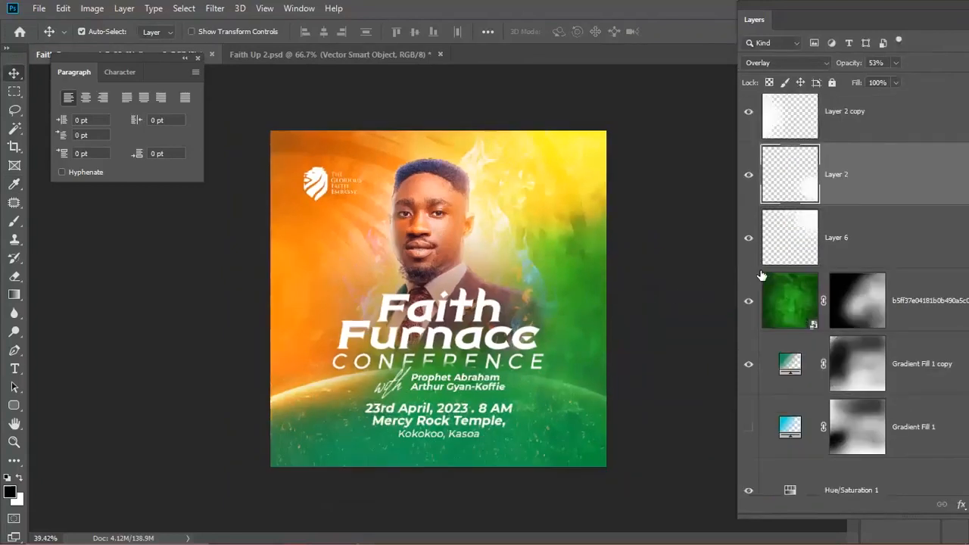
- Hide Layer 6's white smoke overlay and select the brown texture layer
scroll(759, 278, up, 1)
click(749, 282)
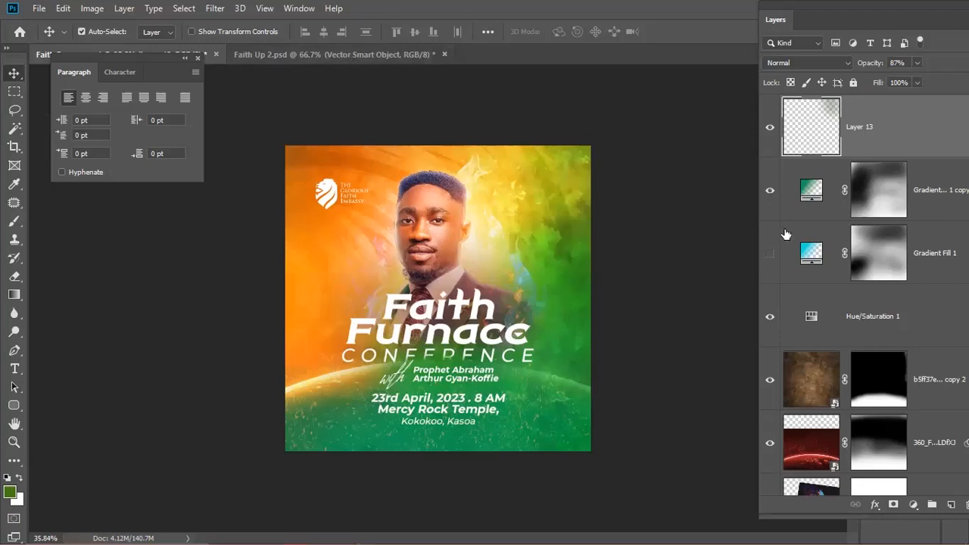
scroll(818, 324, down, 3)
scroll(378, 269, up, 2)
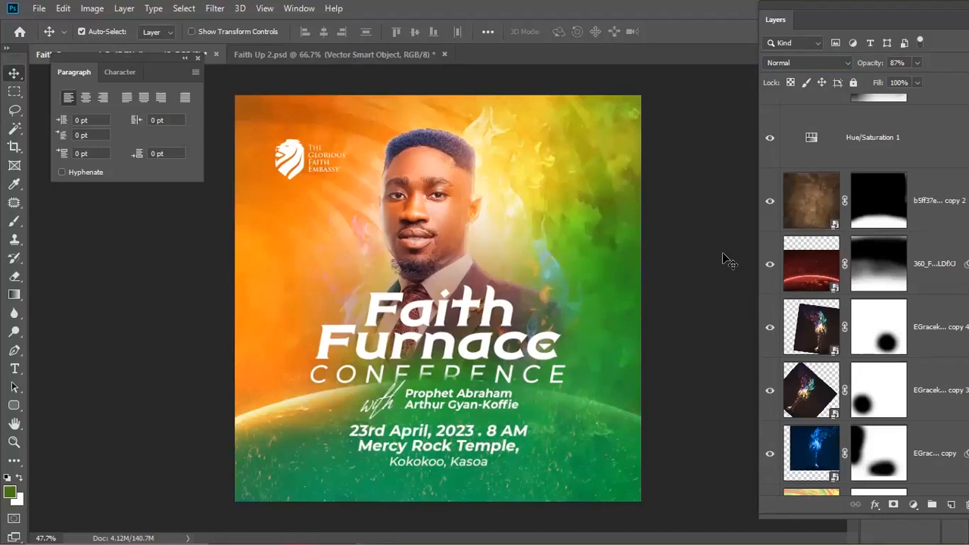
scroll(790, 286, down, 3)
scroll(828, 269, up, 3)
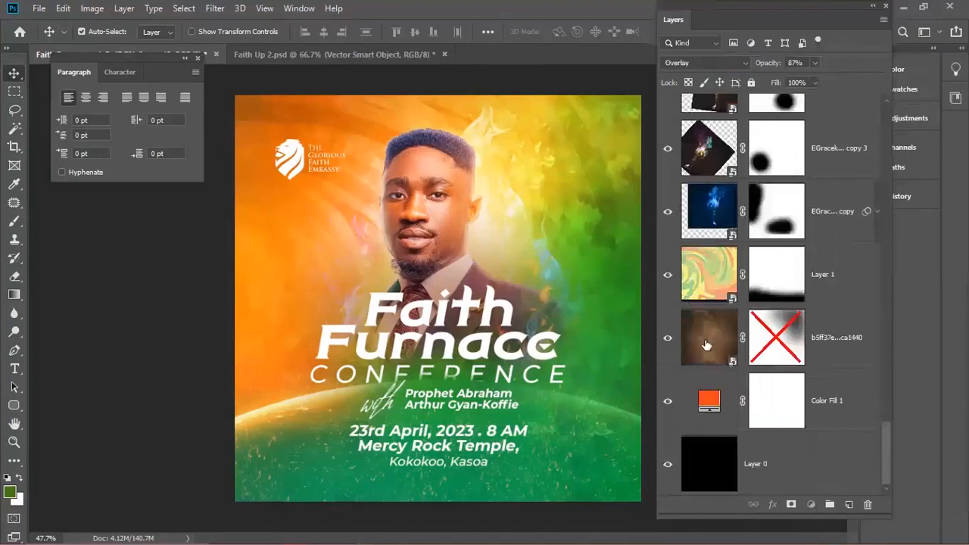
click(852, 336)
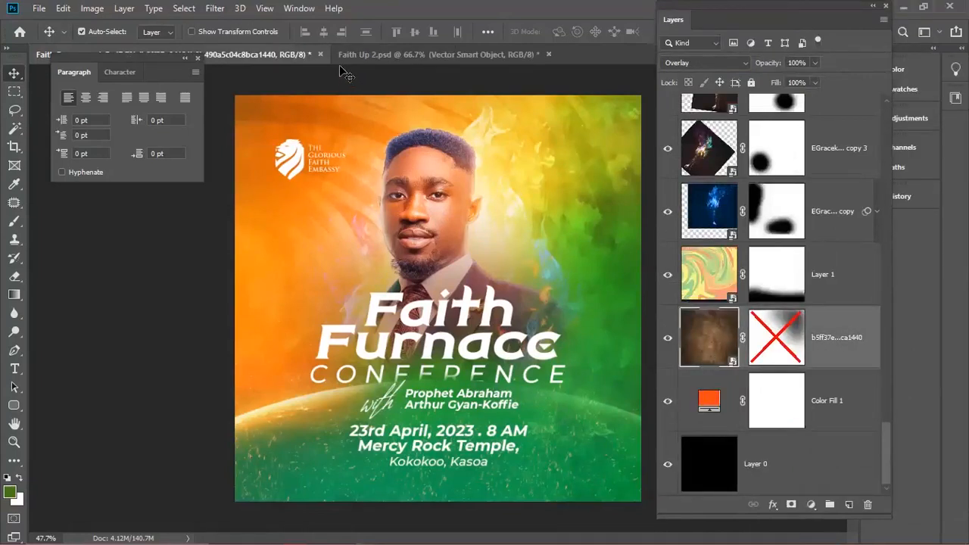
- In Filter Gallery on the texture layer, set Crosshatch strength 2 and stroke length 34
click(215, 9)
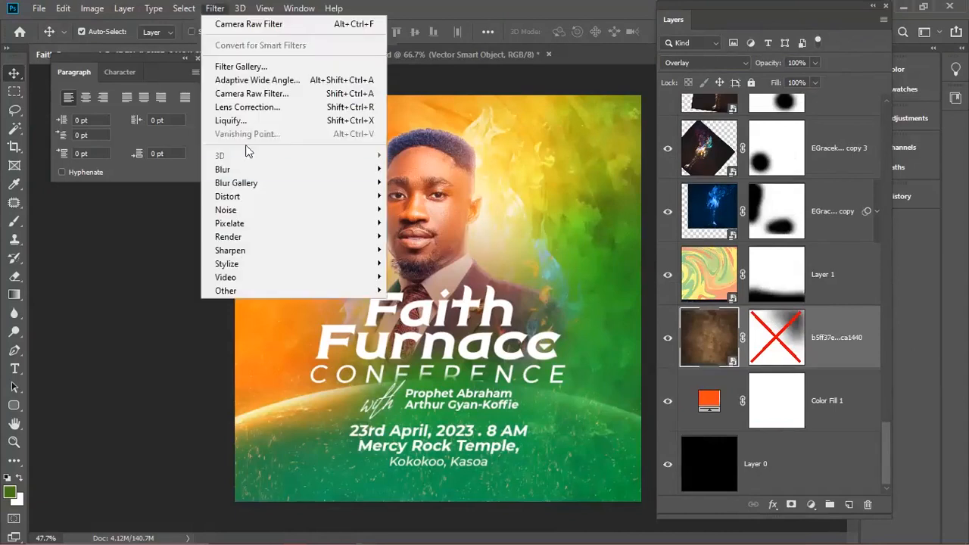
click(243, 69)
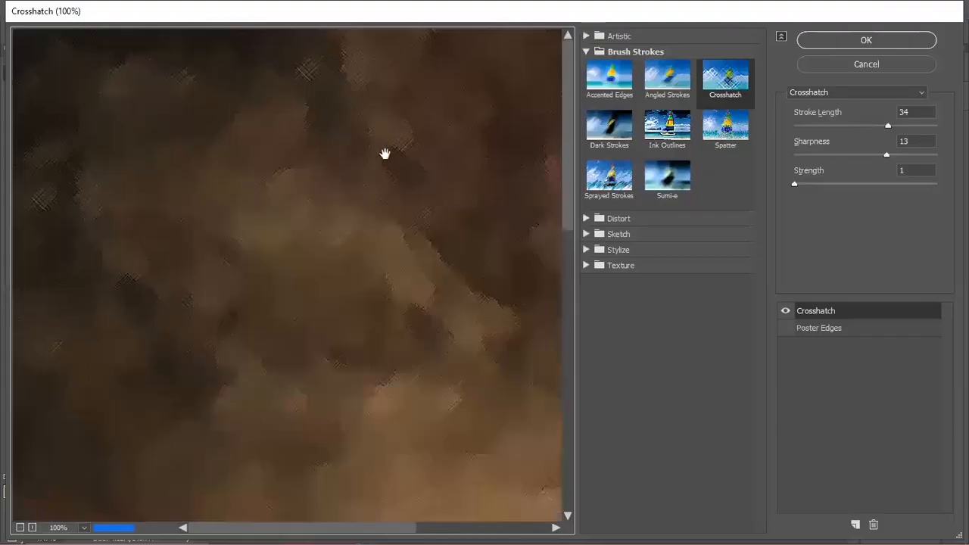
scroll(311, 204, down, 1)
scroll(312, 218, down, 2)
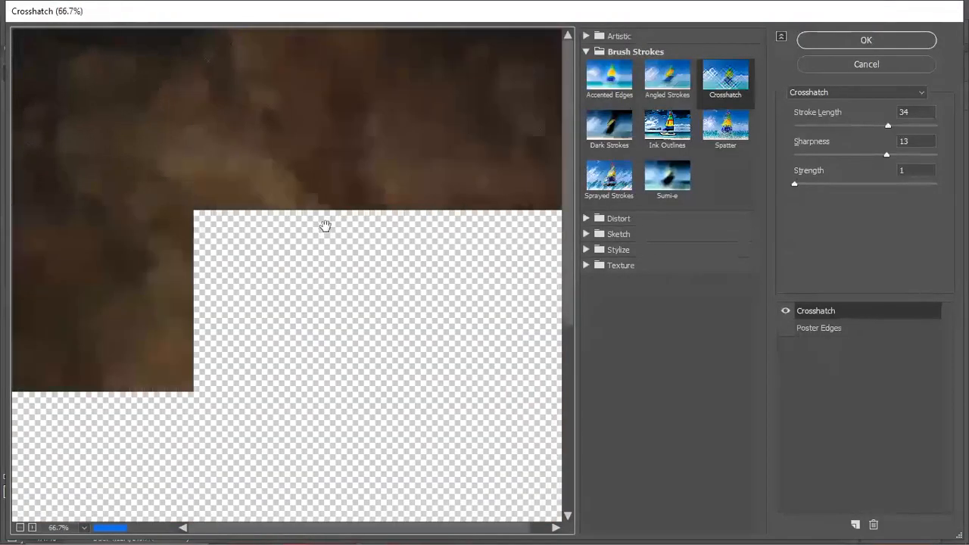
scroll(324, 223, down, 1)
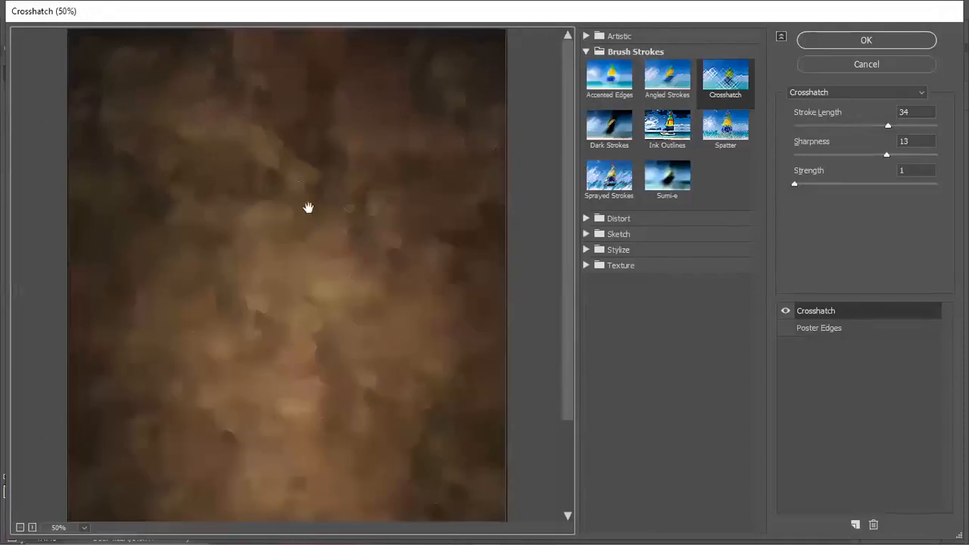
scroll(307, 208, down, 1)
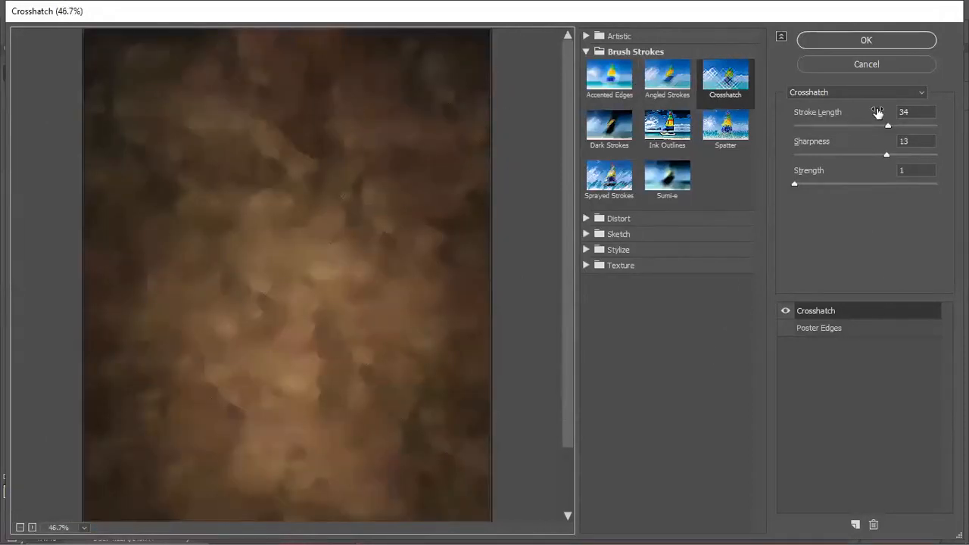
click(843, 184)
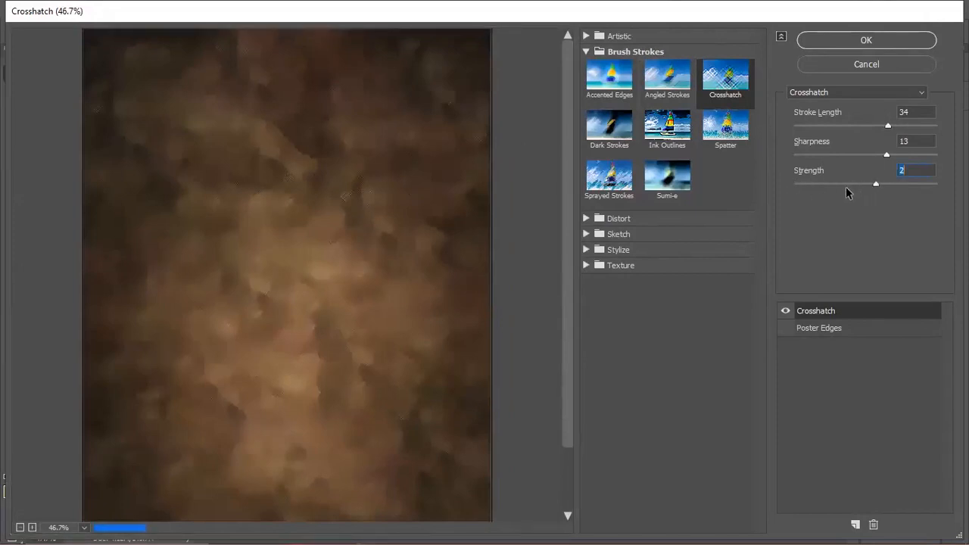
click(858, 185)
click(913, 125)
click(887, 126)
- Add Poster Edges with posterization 5 and edge thickness 6, then apply the filter
click(784, 330)
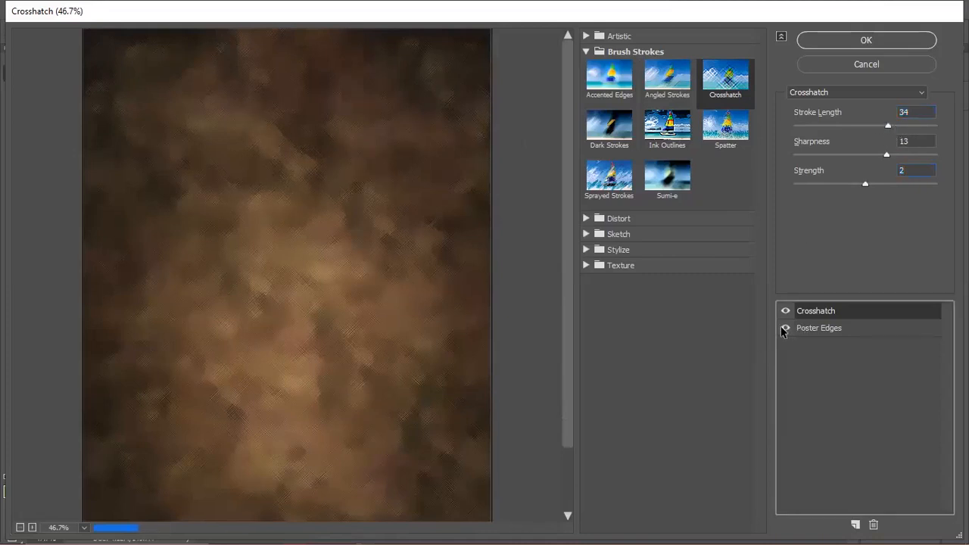
click(806, 328)
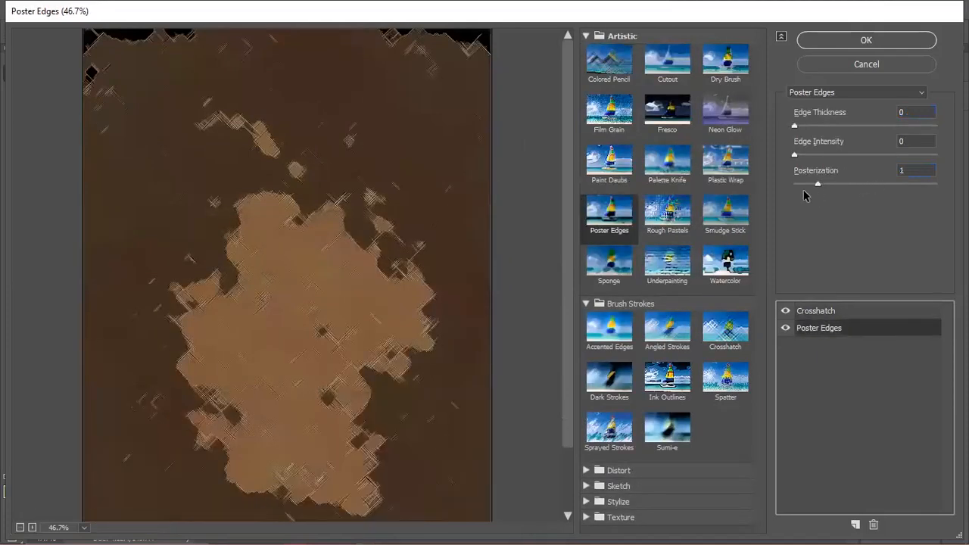
click(908, 184)
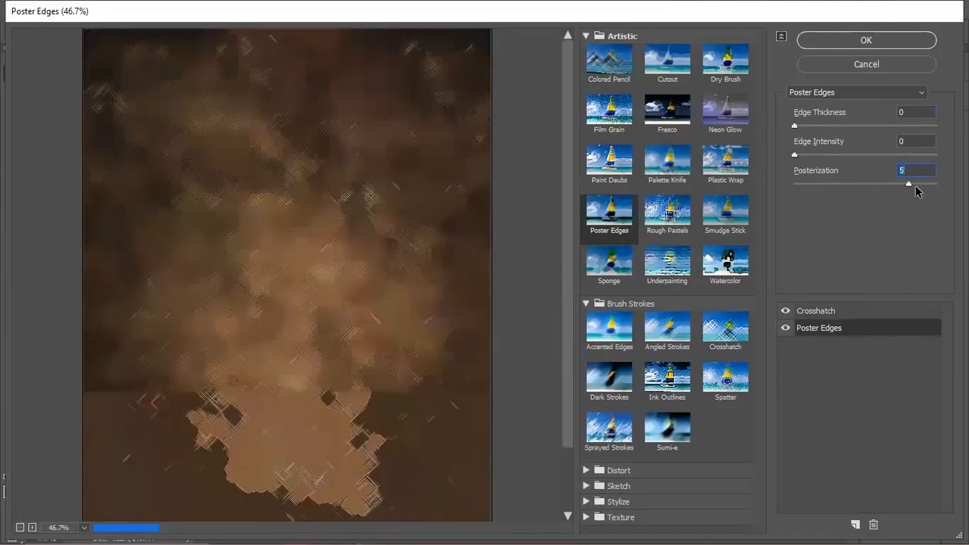
drag(794, 126, 883, 128)
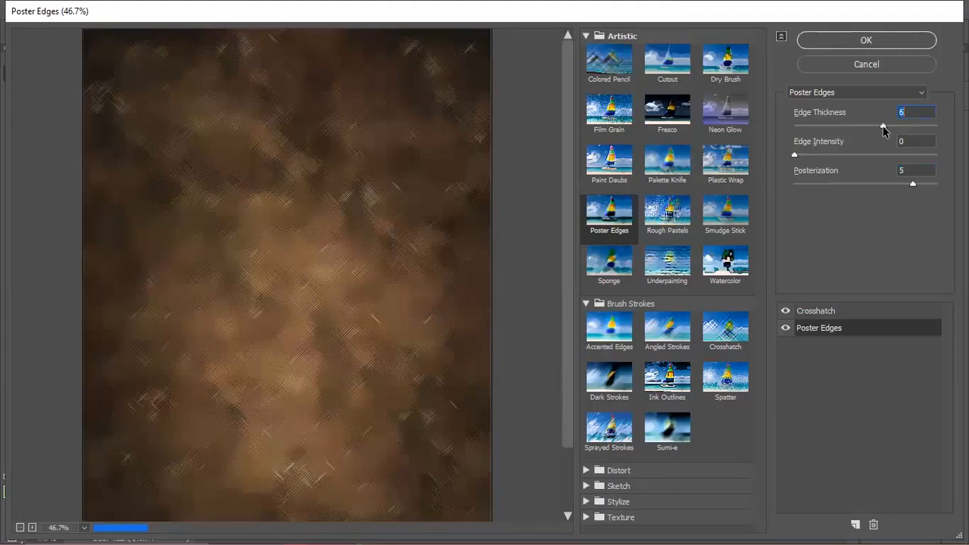
click(849, 42)
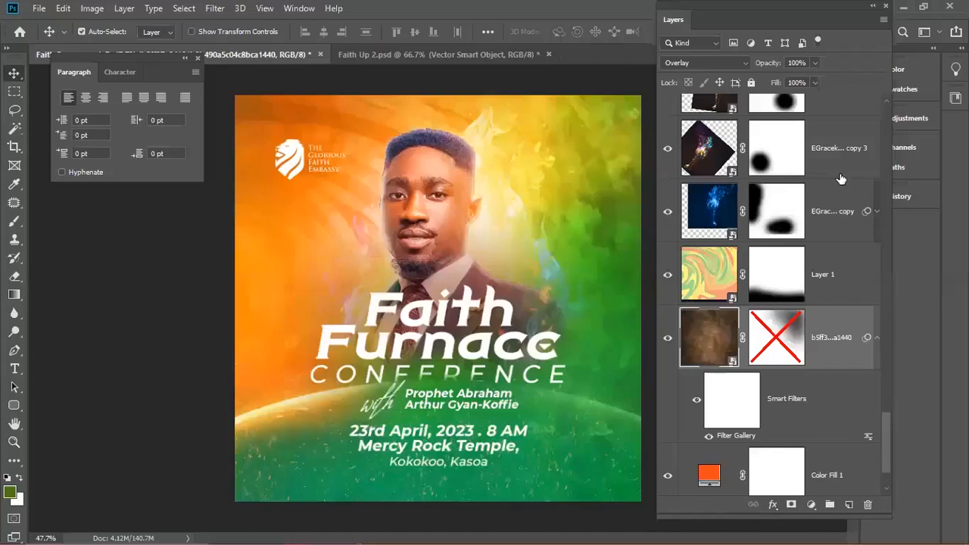
- Revise the smart filter: poster edge thickness 8, crosshatch sharpness 13, stroke length 29
scroll(319, 164, up, 2)
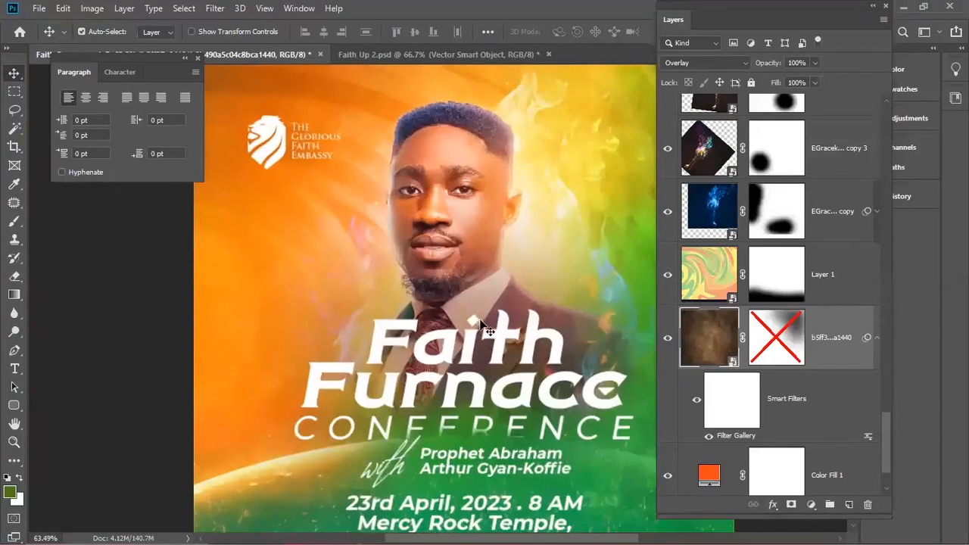
scroll(478, 315, down, 3)
scroll(421, 285, up, 1)
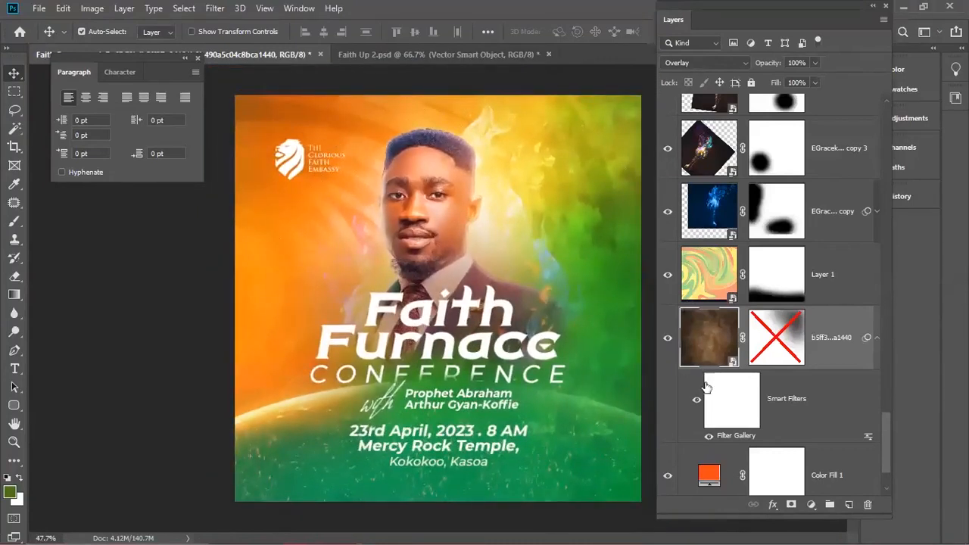
double_click(730, 435)
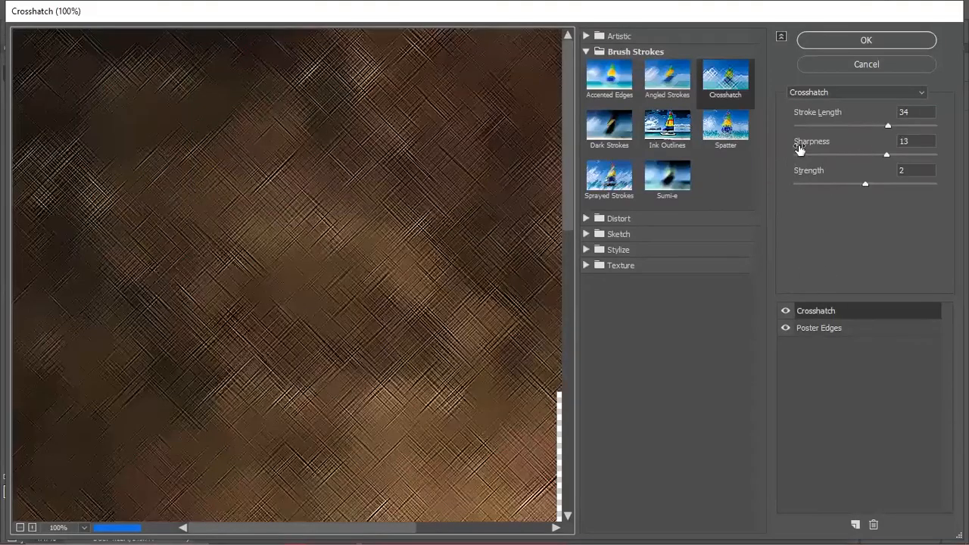
click(834, 332)
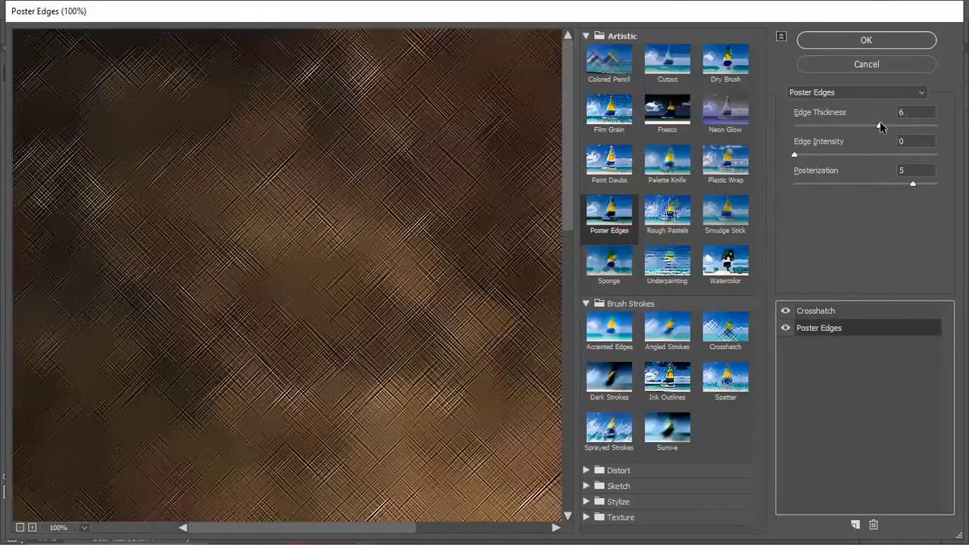
mouse_move(794, 154)
mouse_down()
mouse_move(823, 156)
mouse_move(807, 159)
mouse_up()
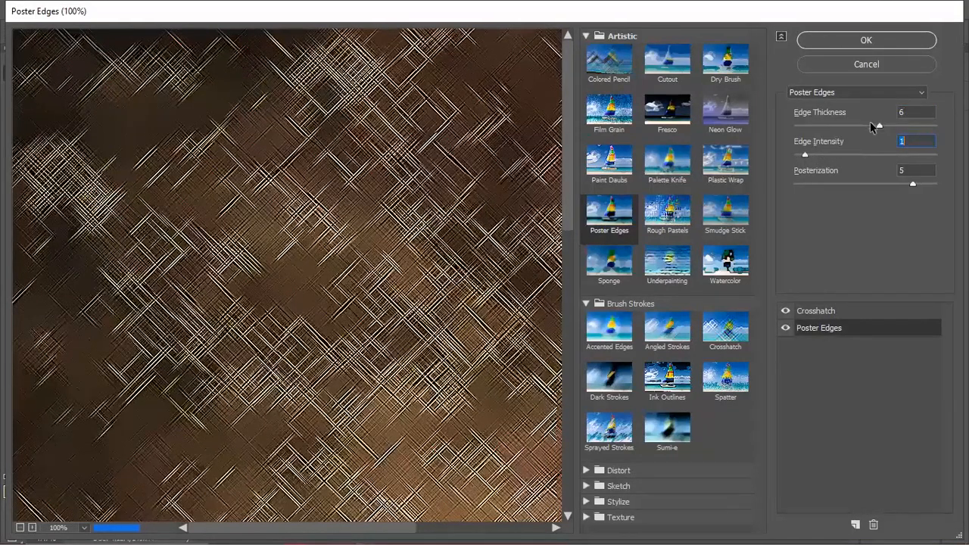
drag(879, 125, 896, 125)
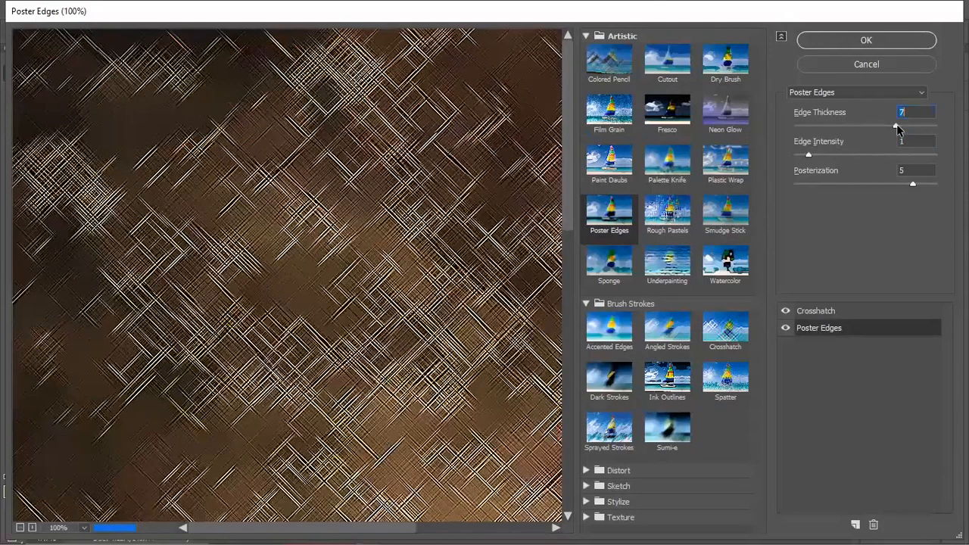
click(901, 127)
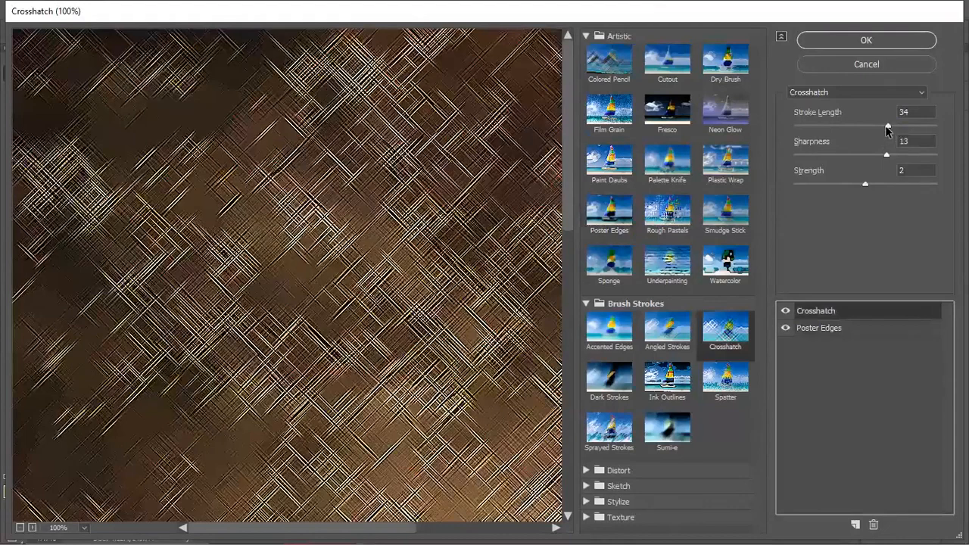
drag(887, 126, 812, 126)
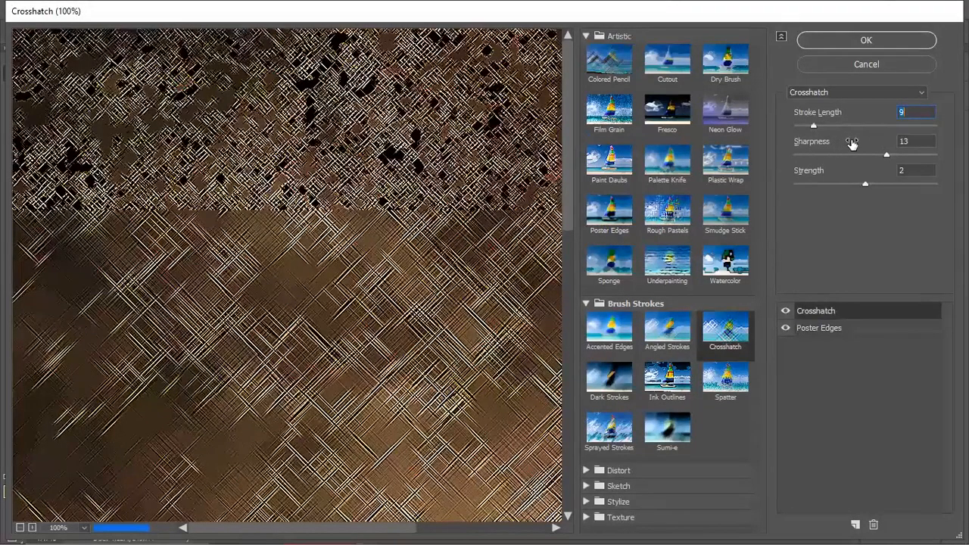
drag(851, 143, 866, 144)
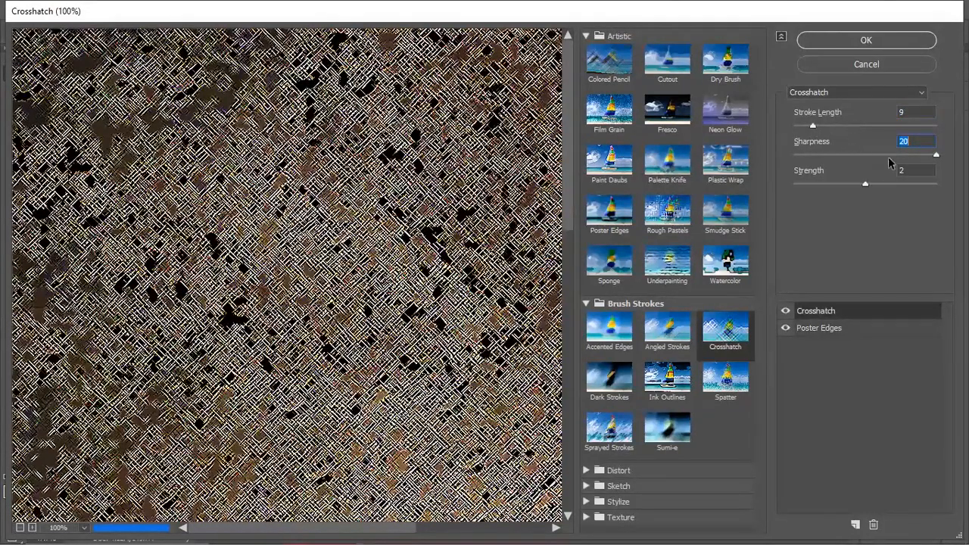
drag(936, 155, 882, 155)
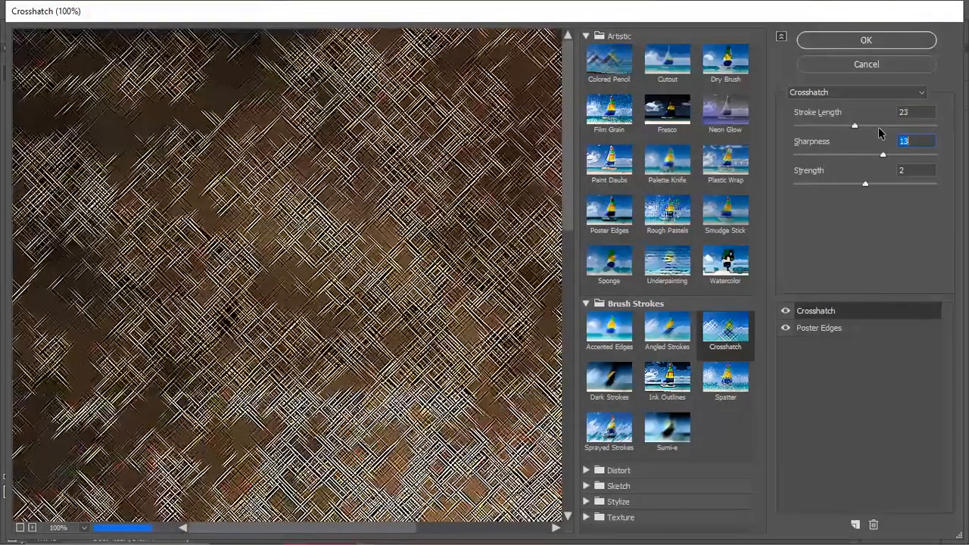
drag(855, 125, 880, 132)
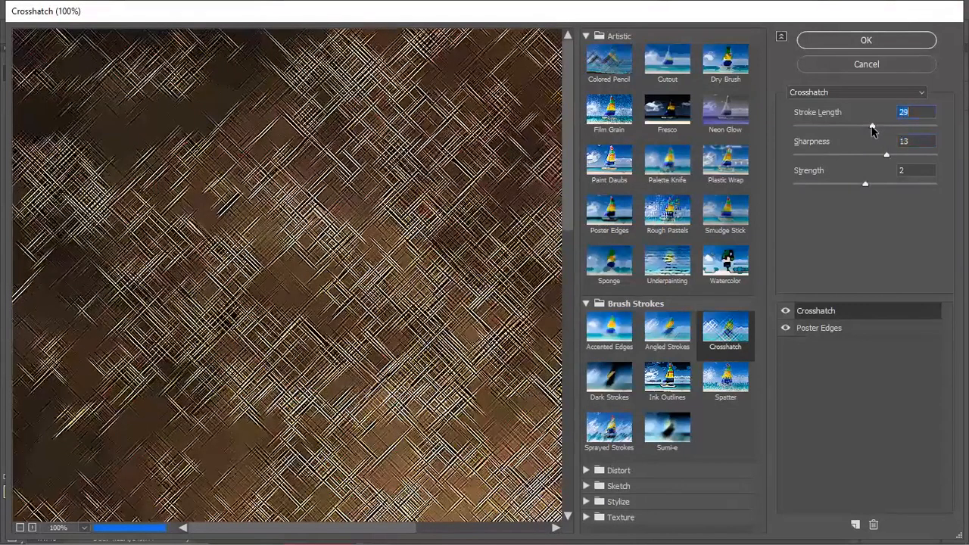
click(851, 43)
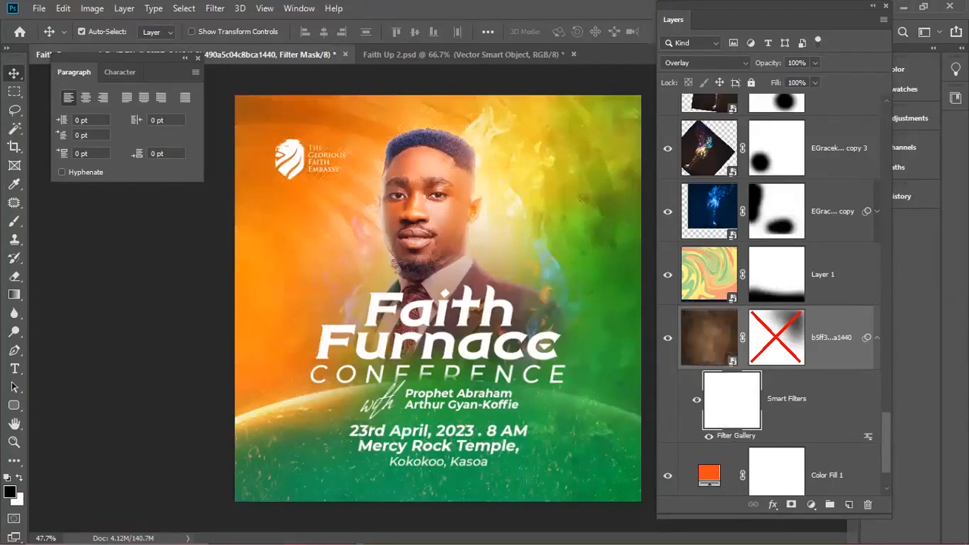
- Add Dark Strokes to the texture layer's Filter Gallery with balance 2 and black intensity 1
click(742, 436)
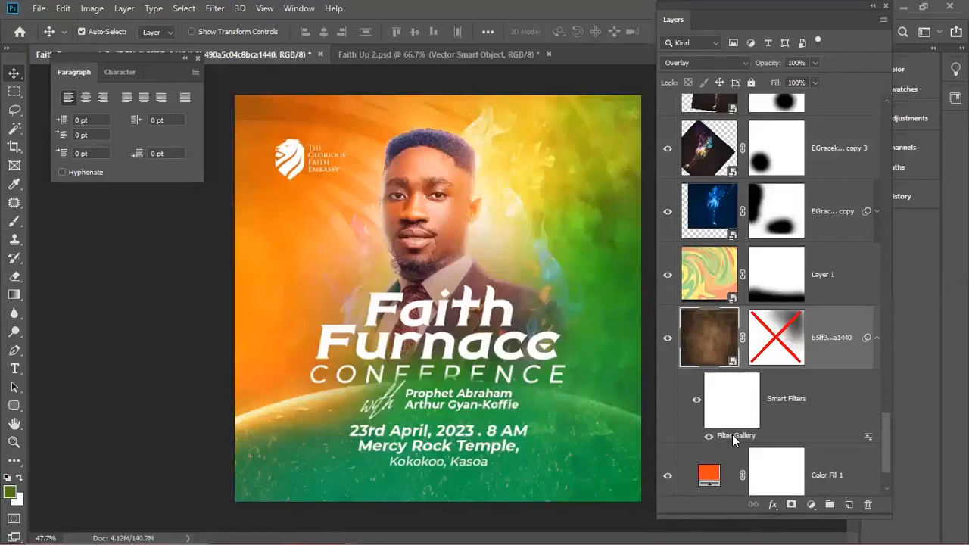
double_click(732, 434)
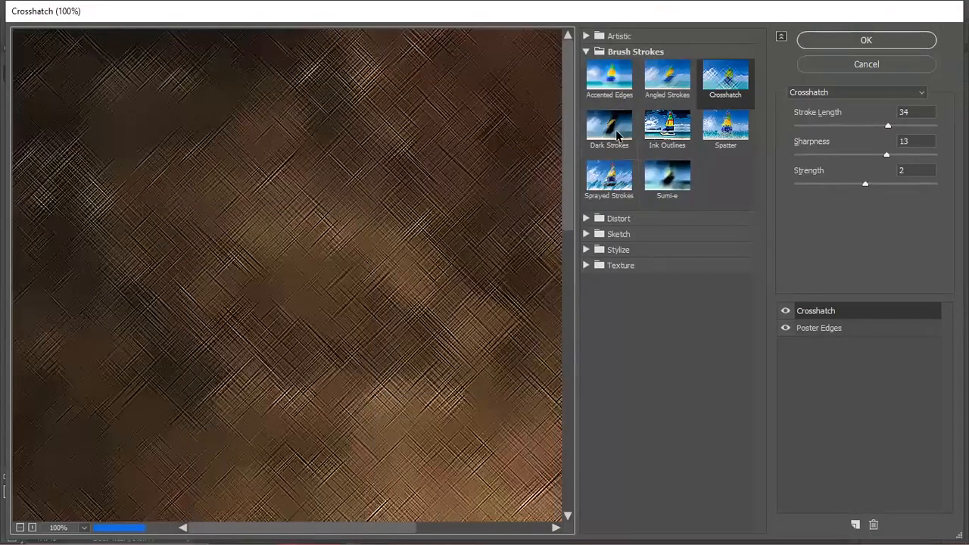
click(855, 524)
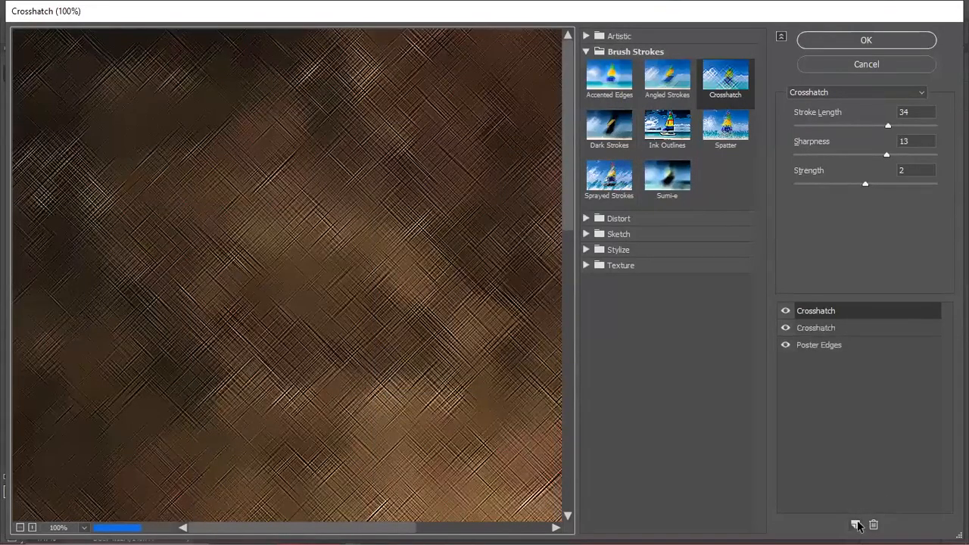
click(610, 132)
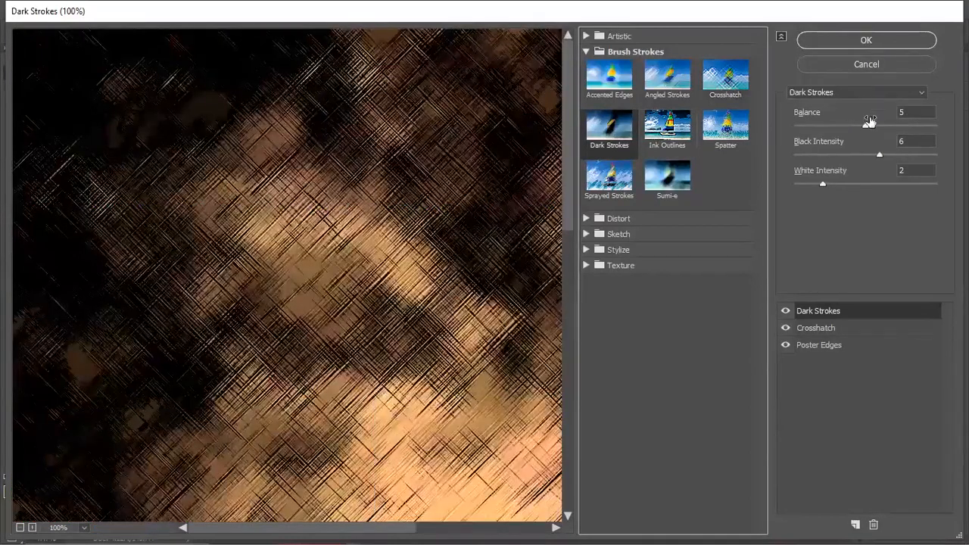
click(818, 125)
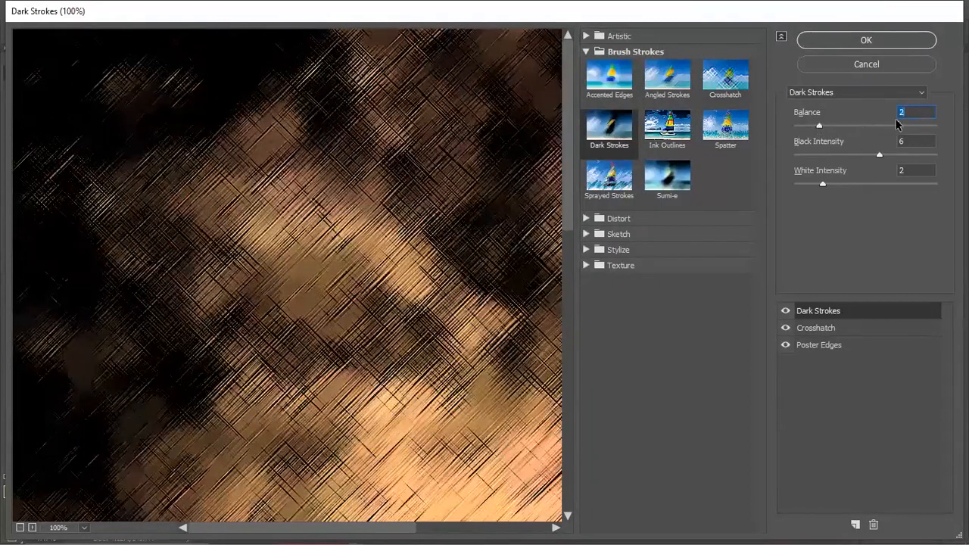
click(913, 126)
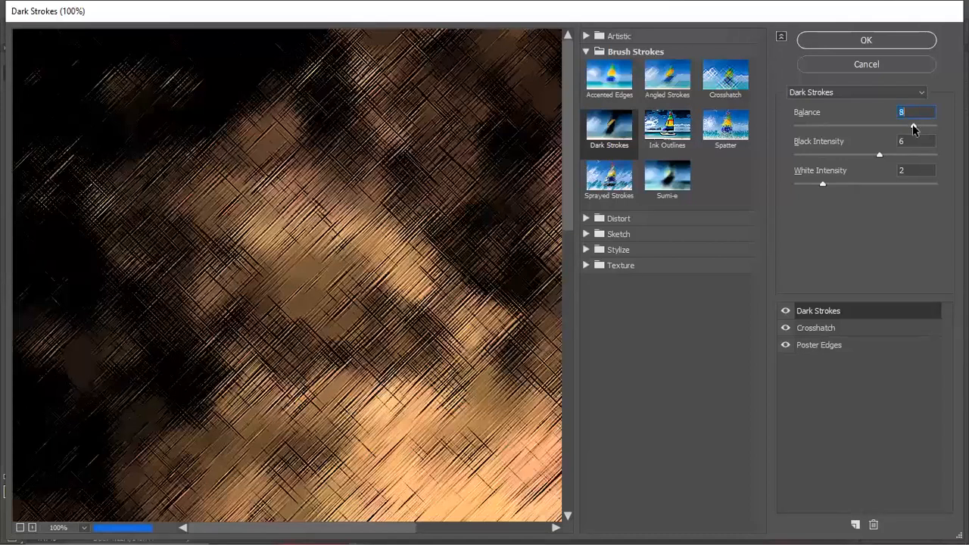
click(821, 126)
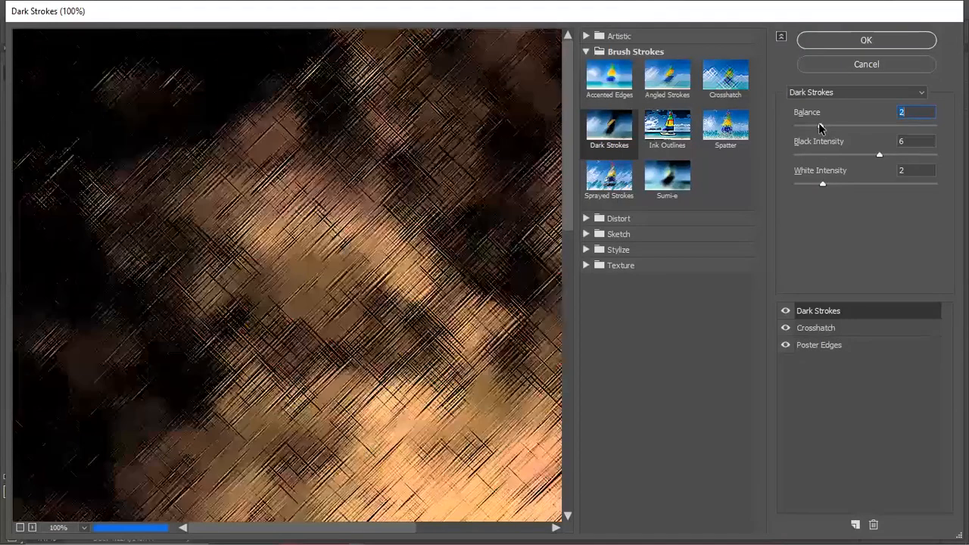
drag(867, 156, 824, 155)
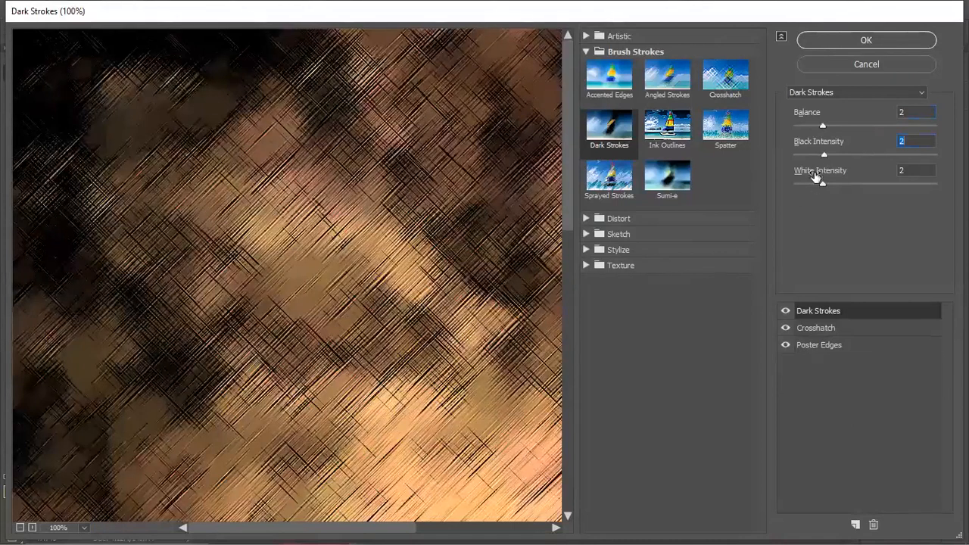
click(812, 155)
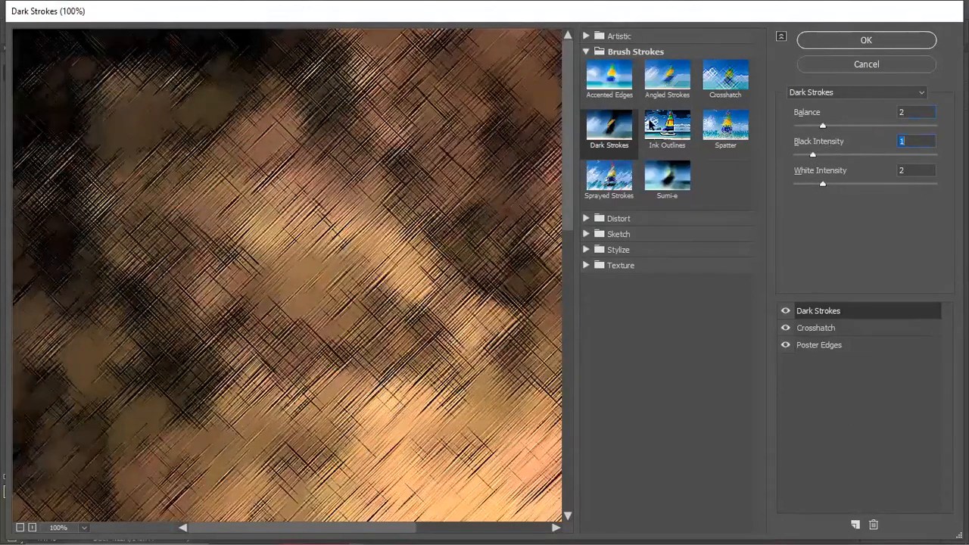
click(863, 41)
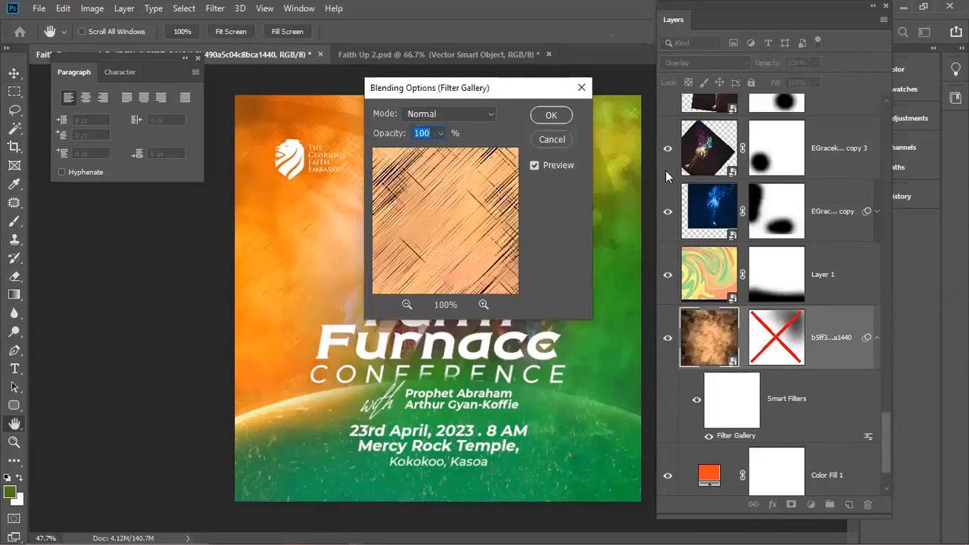
- Fade the Filter Gallery smart filter to 33% opacity and collapse the smart filters list
drag(700, 170, 653, 170)
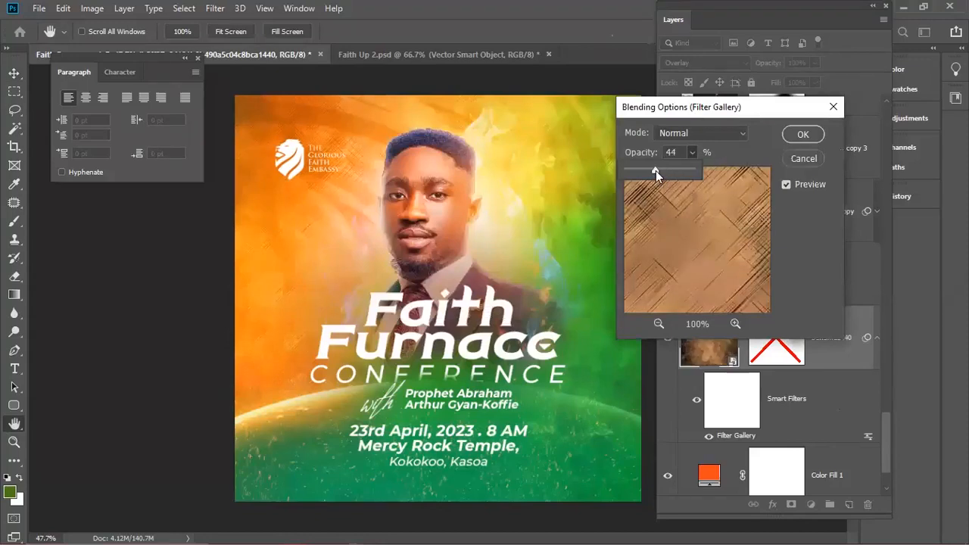
drag(646, 167, 648, 170)
click(799, 143)
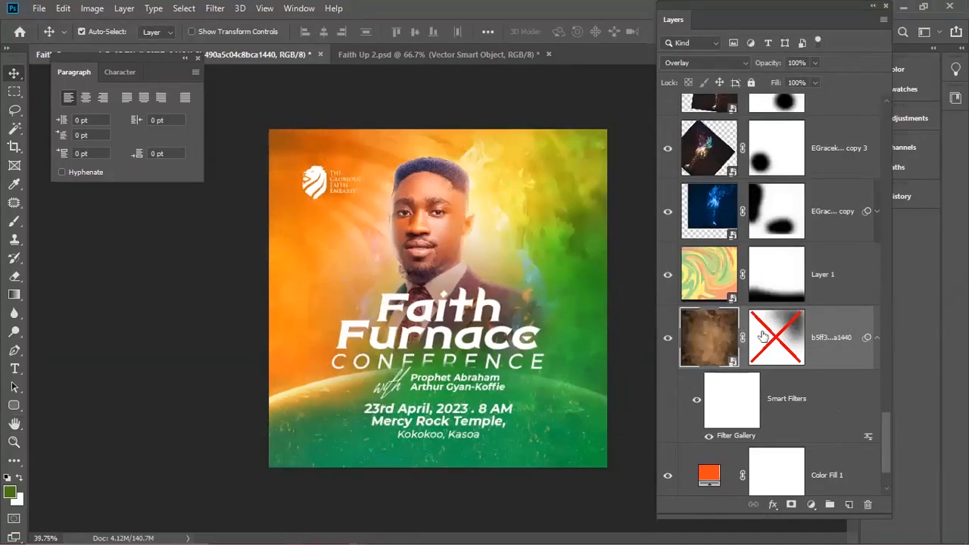
click(876, 338)
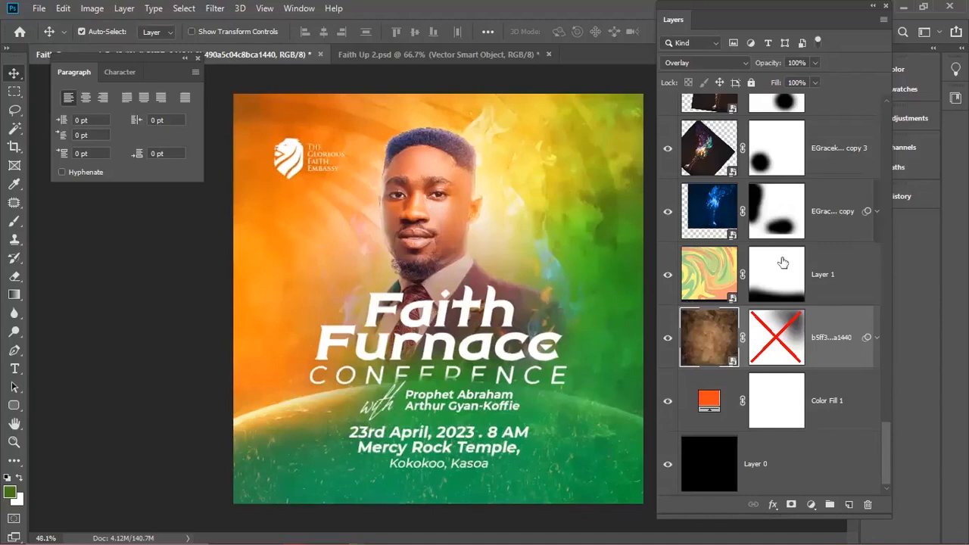
- Delete the Gradient Fill 1 layer
scroll(787, 281, up, 5)
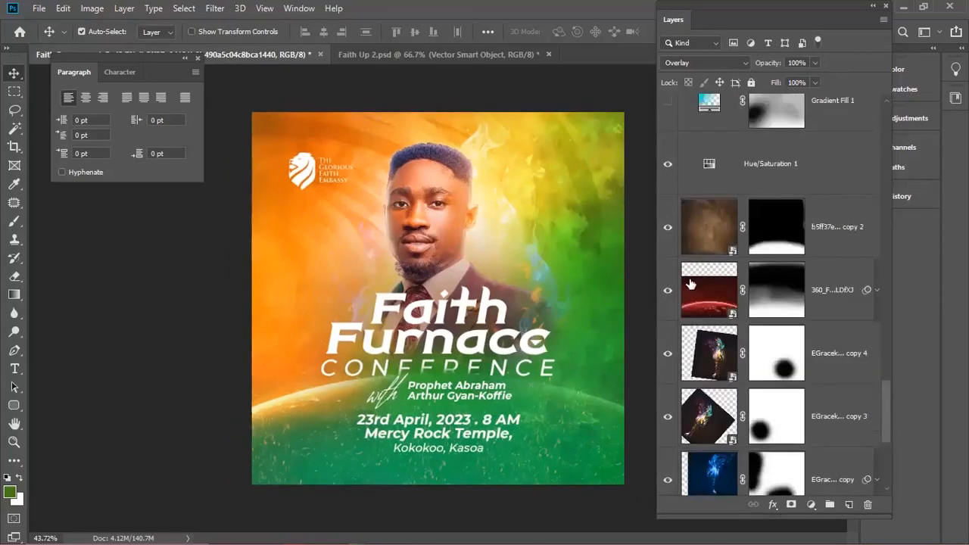
click(694, 283)
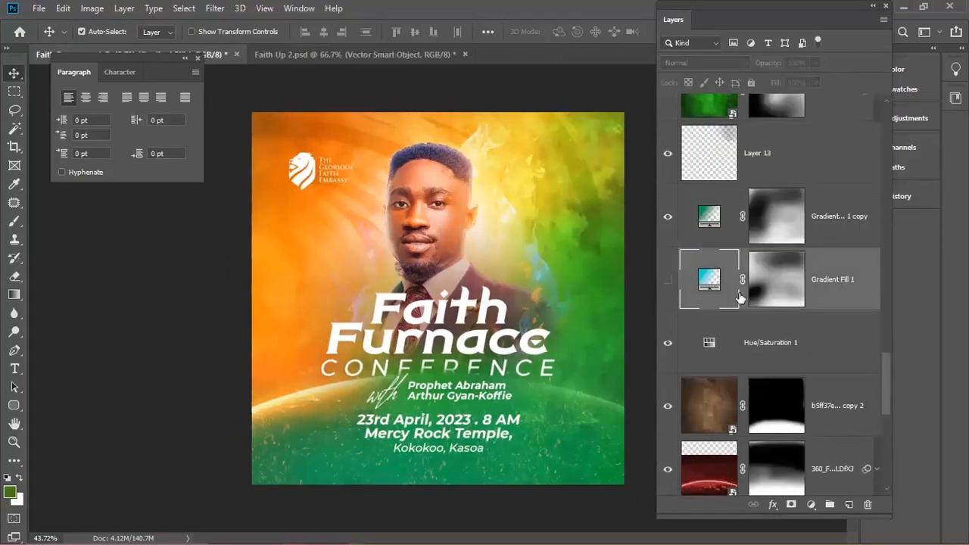
key(Delete)
scroll(827, 384, down, 4)
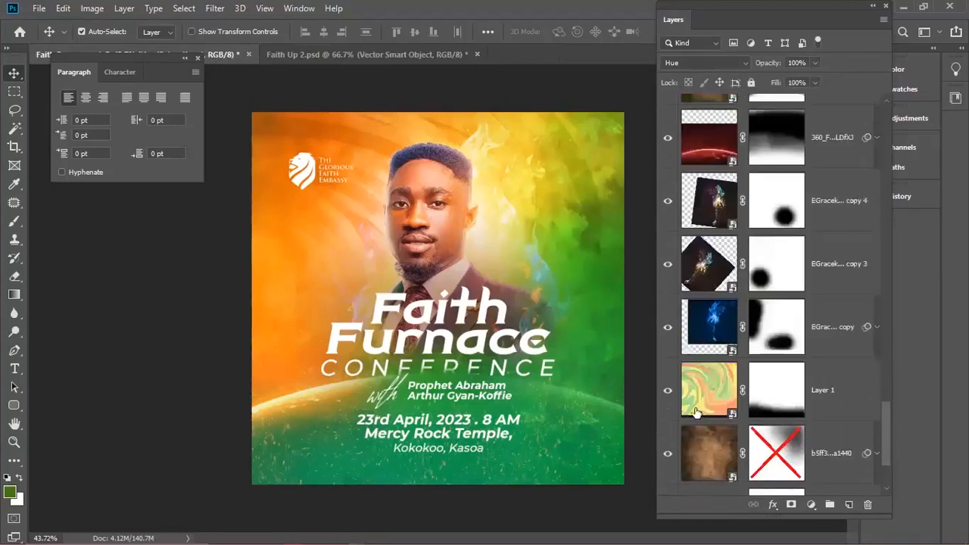
scroll(851, 346, down, 2)
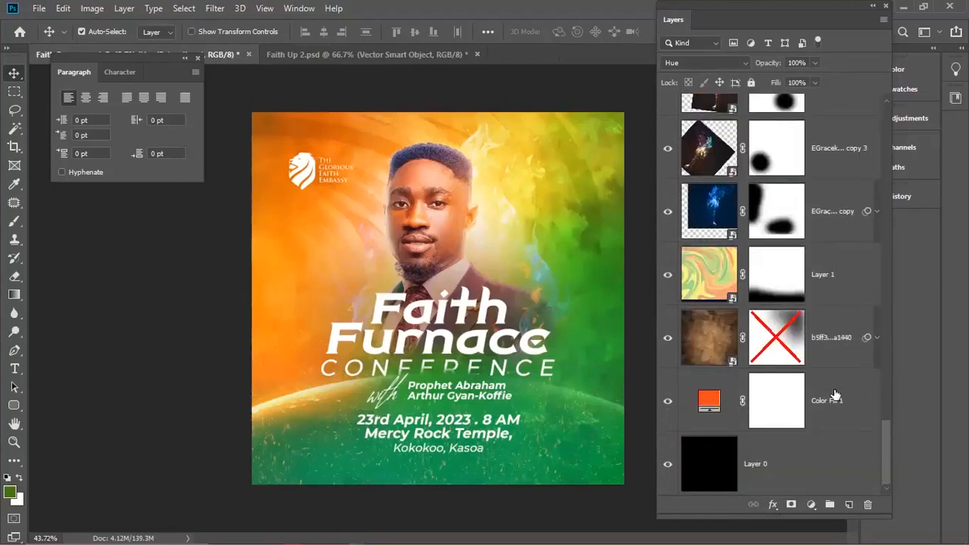
- Group the background layers from Color Fill 1 to Hue/Saturation 1 into a group named 'BG'
click(878, 426)
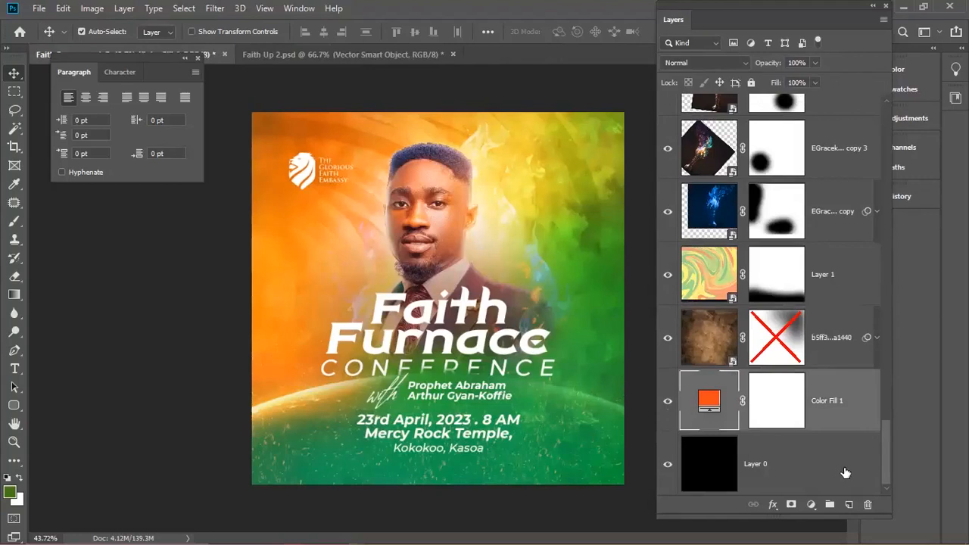
drag(886, 457, 884, 372)
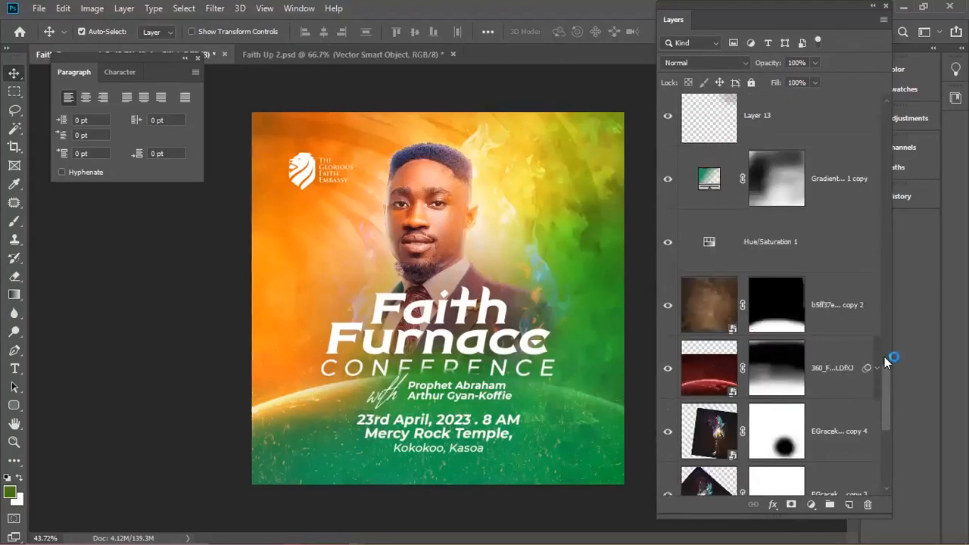
scroll(883, 353, up, 5)
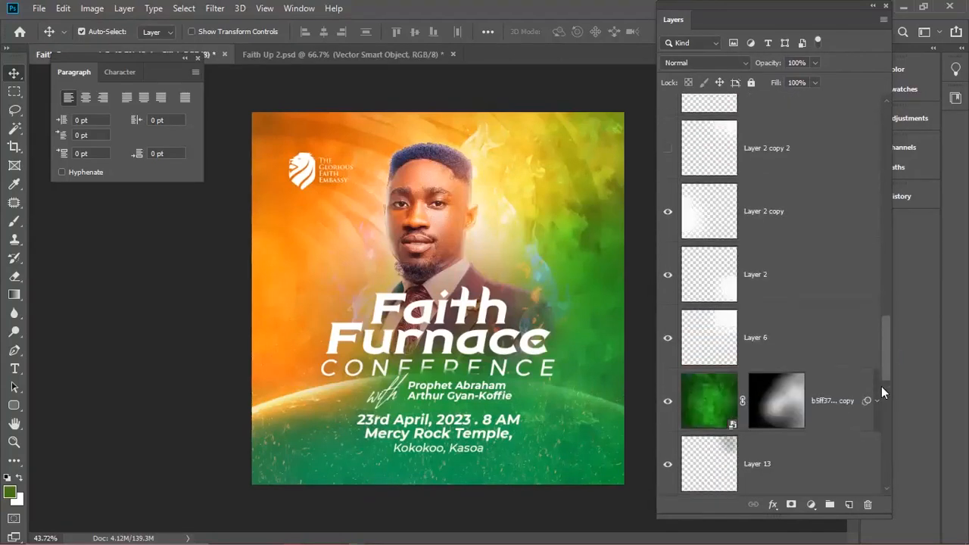
scroll(881, 386, down, 3)
scroll(884, 371, up, 1)
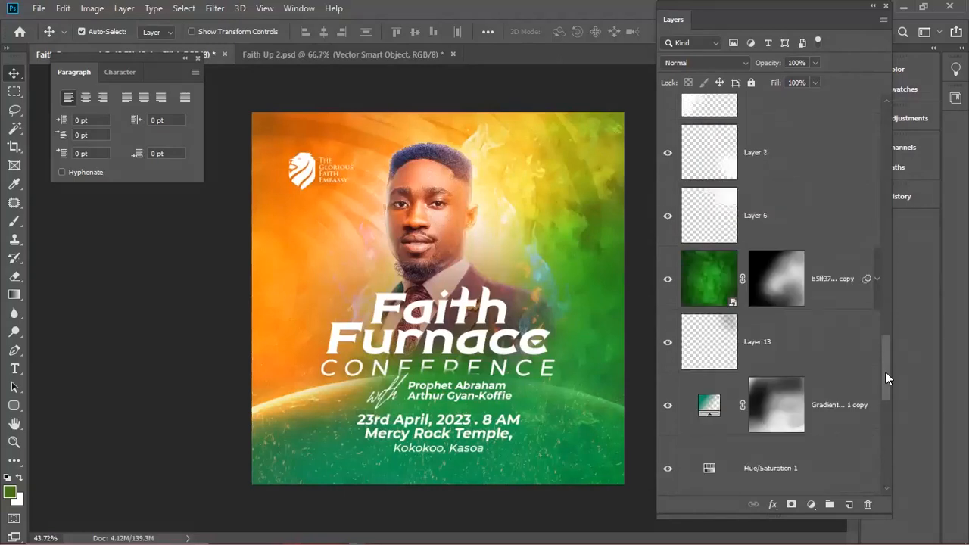
shift+click(832, 296)
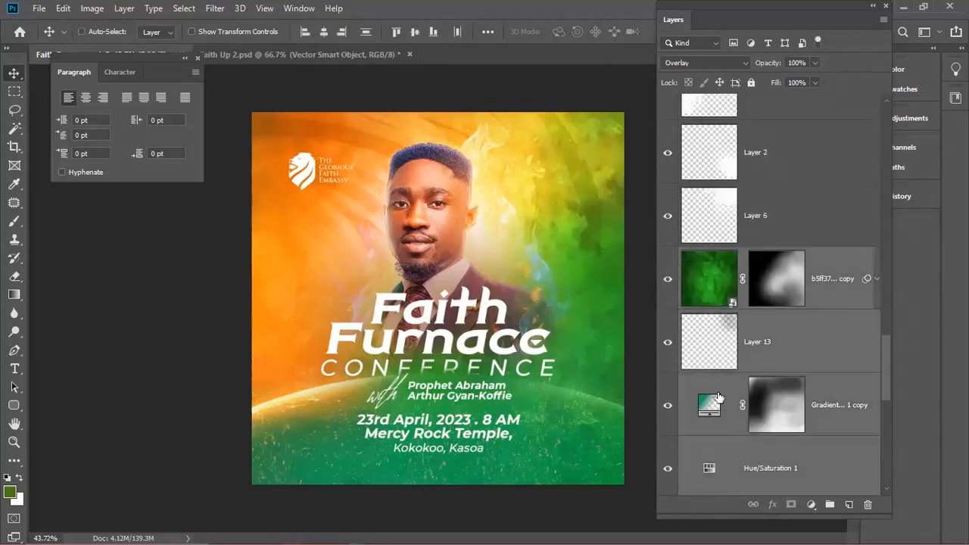
key(ctrl+g)
double_click(723, 486)
text(BG)
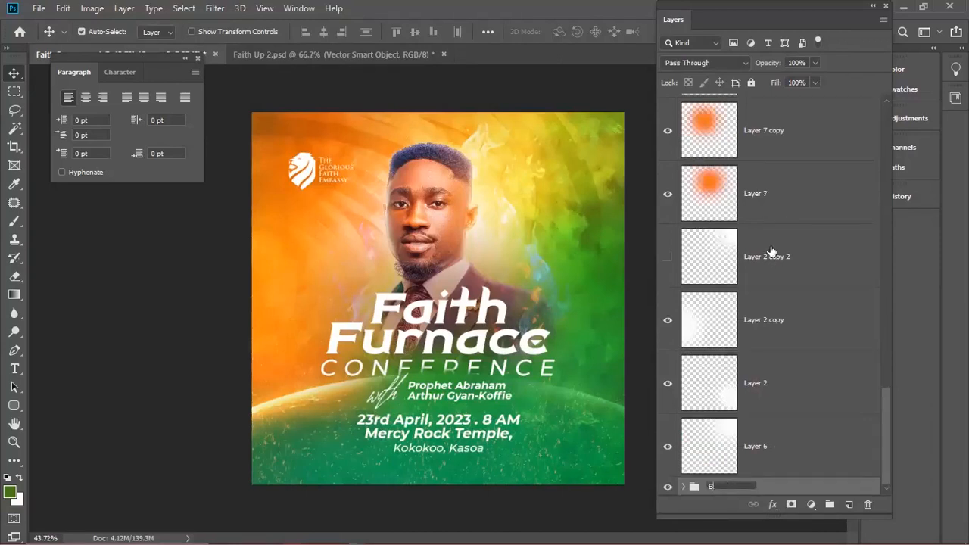
click(708, 263)
- Show Layer 2 copy 2 at 59% opacity
click(670, 268)
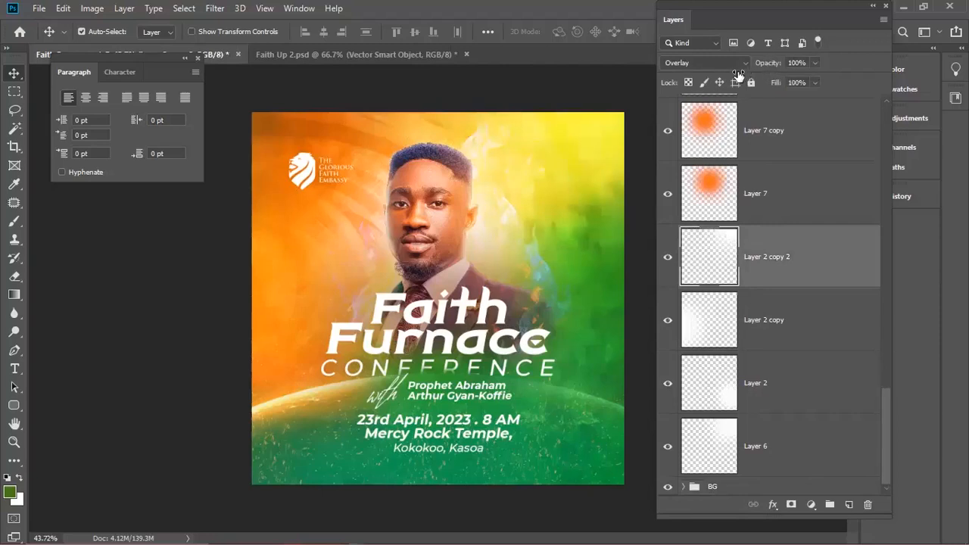
drag(740, 74, 738, 75)
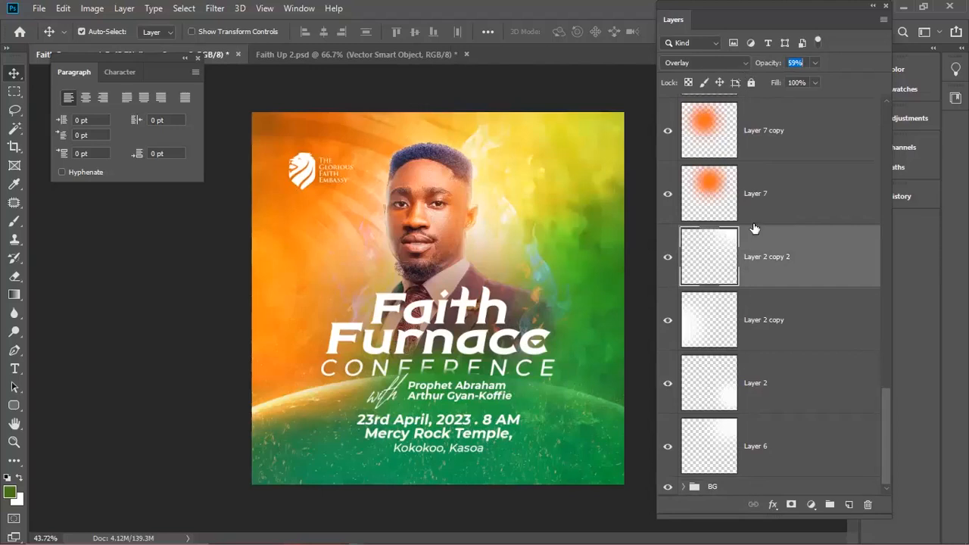
click(667, 258)
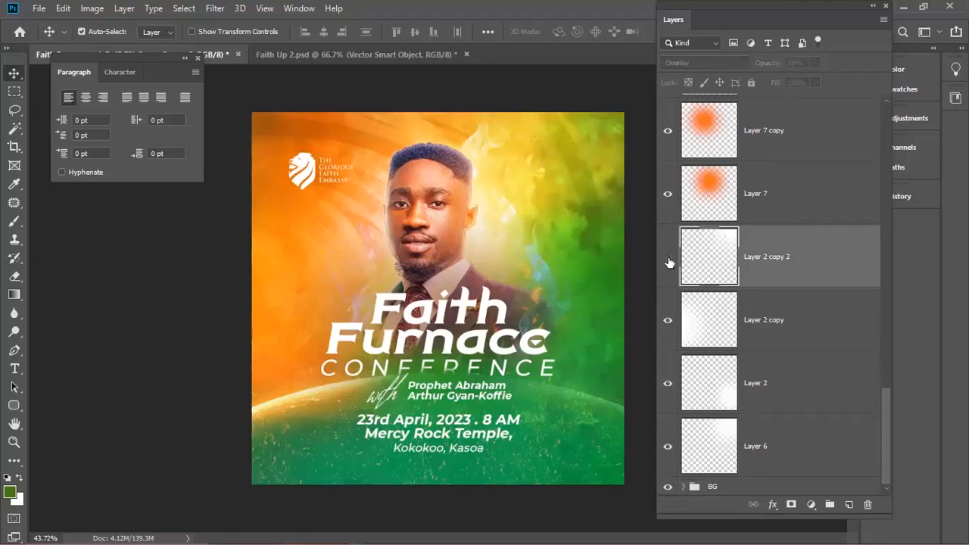
click(667, 257)
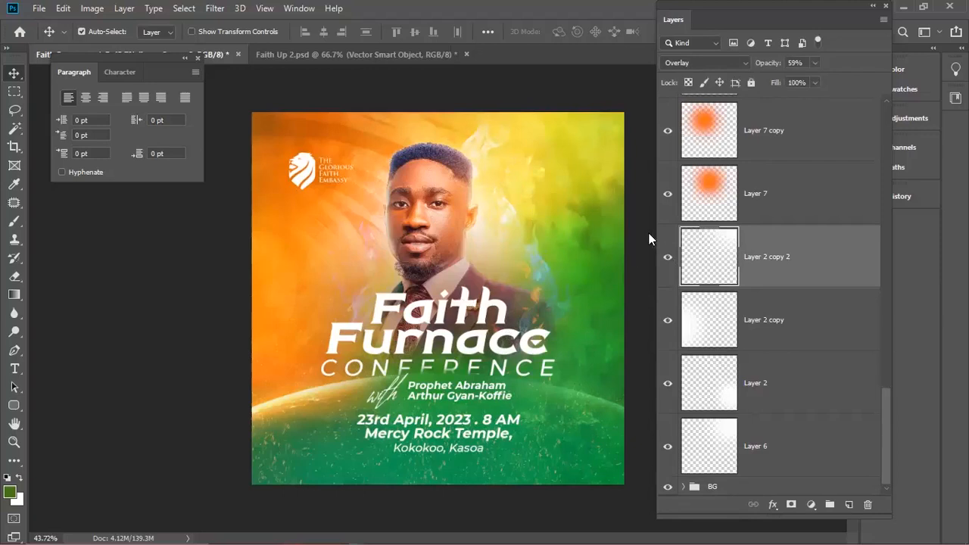
key(ctrl+t)
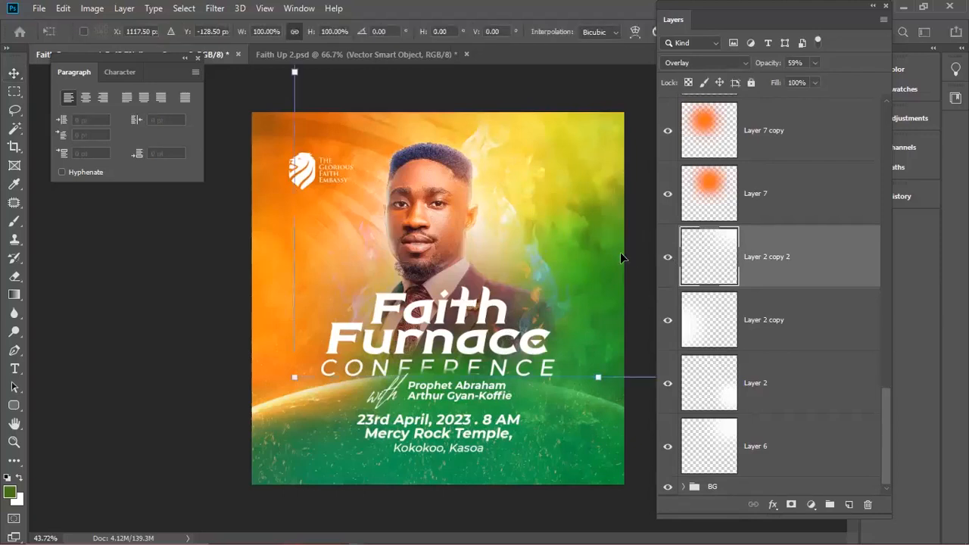
key(Return)
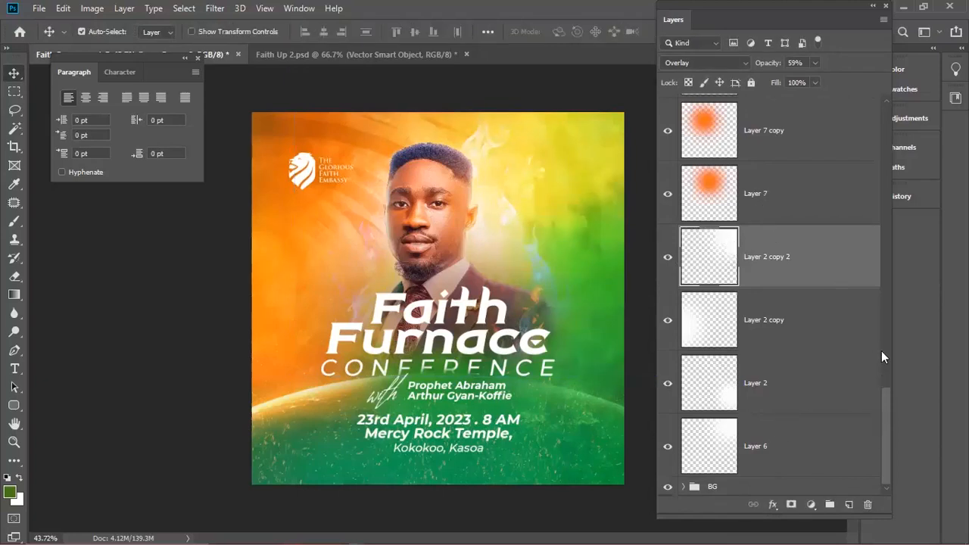
- Group Layer 8 through Layer 2 copy 2 into a group named 'Lights'
scroll(821, 355, up, 5)
shift+click(819, 350)
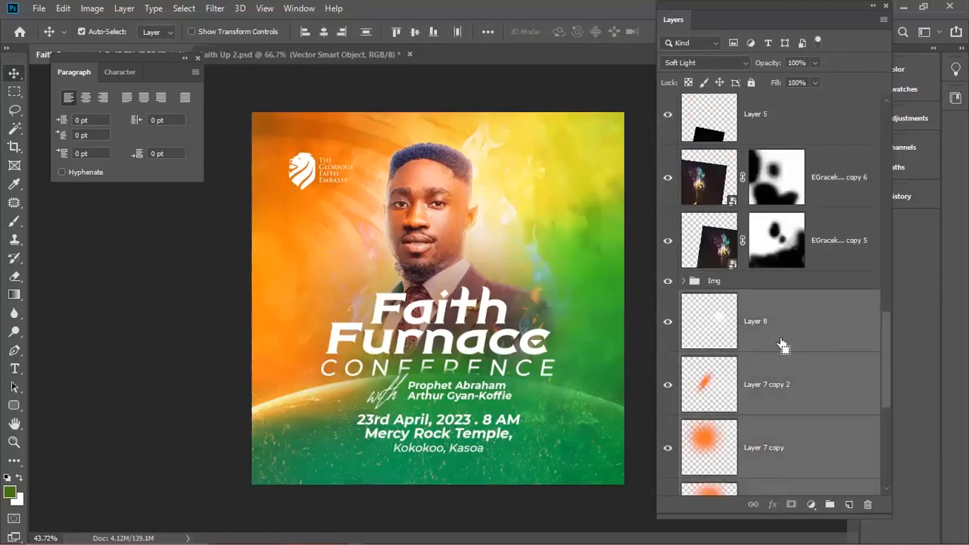
key(ctrl+g)
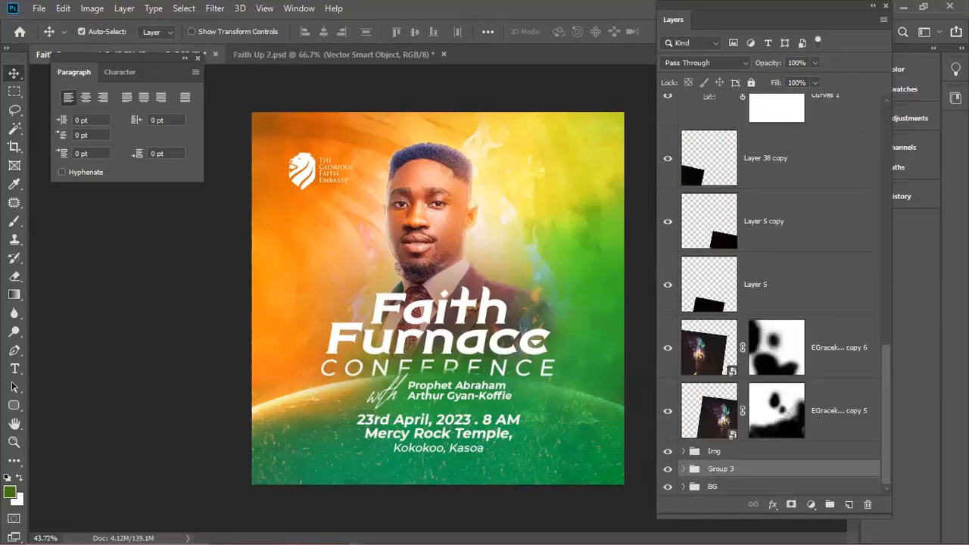
double_click(719, 469)
text(Lig)
text(hts)
click(688, 437)
- Move the black shape layers Layer 5, Layer 38 copy and Layer 5 copy into BG
click(684, 451)
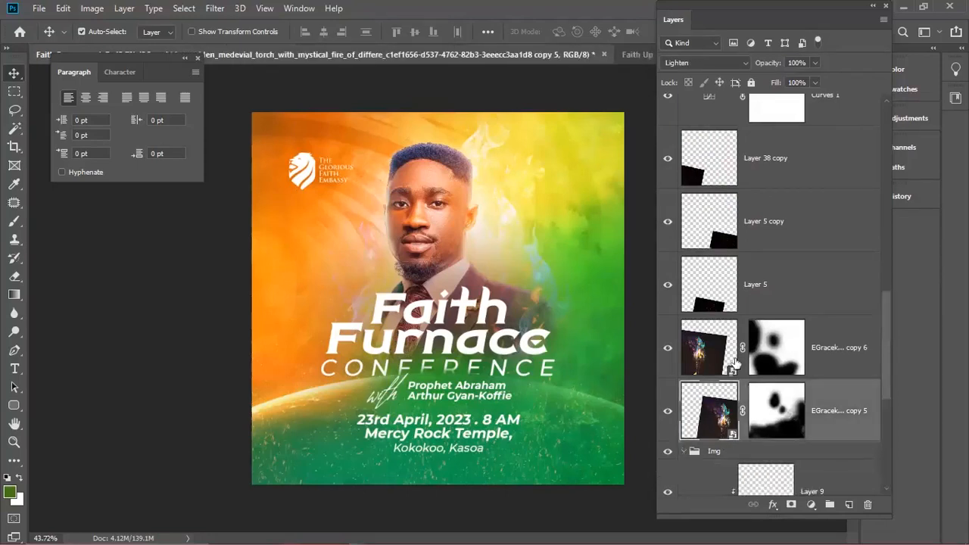
scroll(697, 241, down, 3)
shift+click(700, 219)
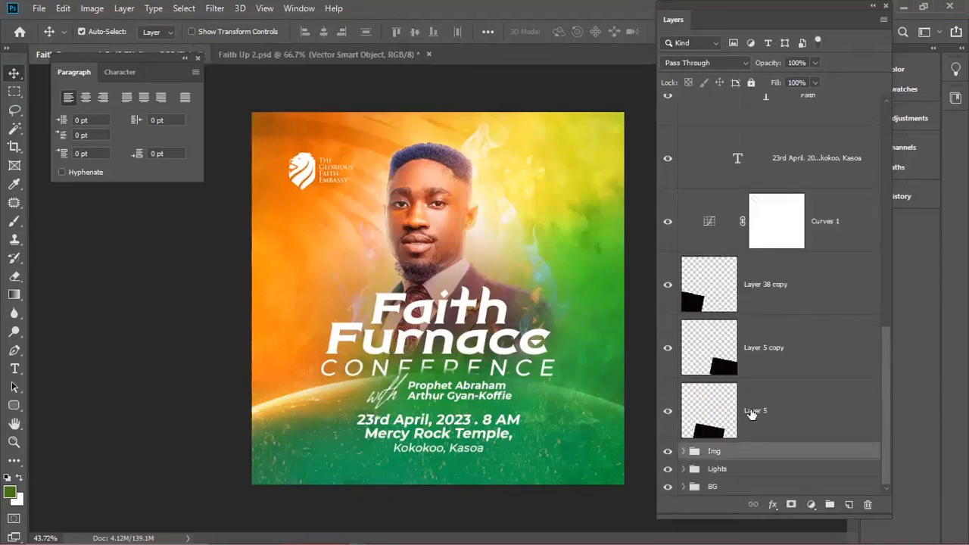
click(752, 414)
shift+click(753, 324)
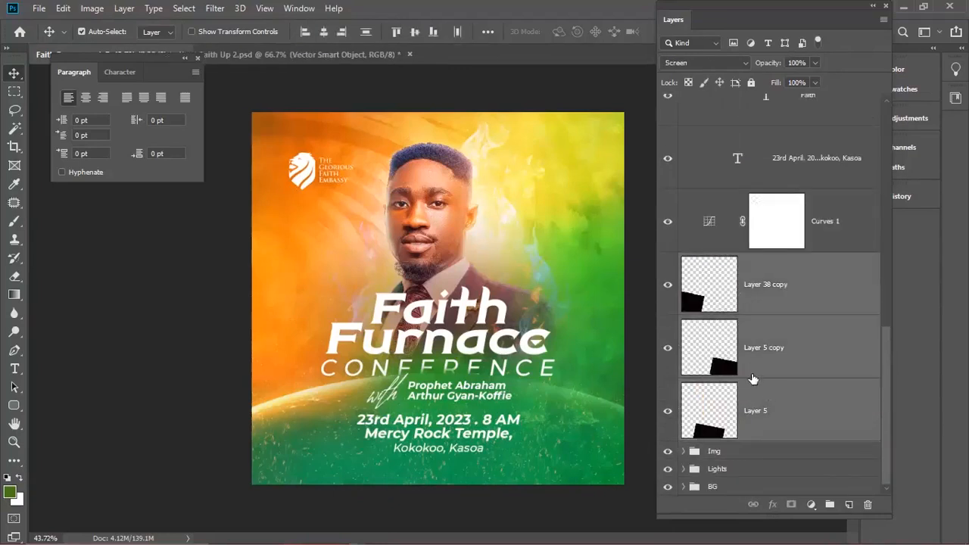
drag(748, 475, 753, 486)
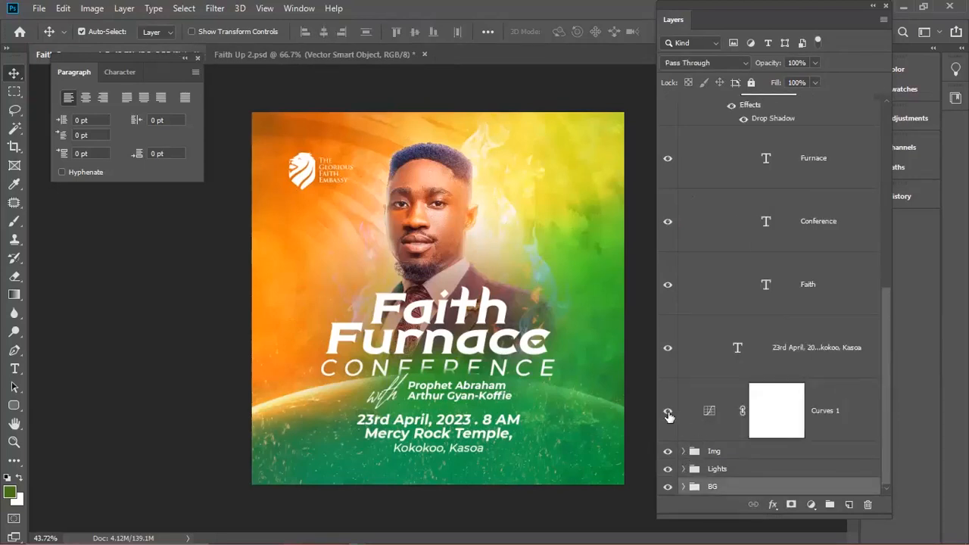
- Delete the Curves 1 layer after checking the Img group
click(682, 450)
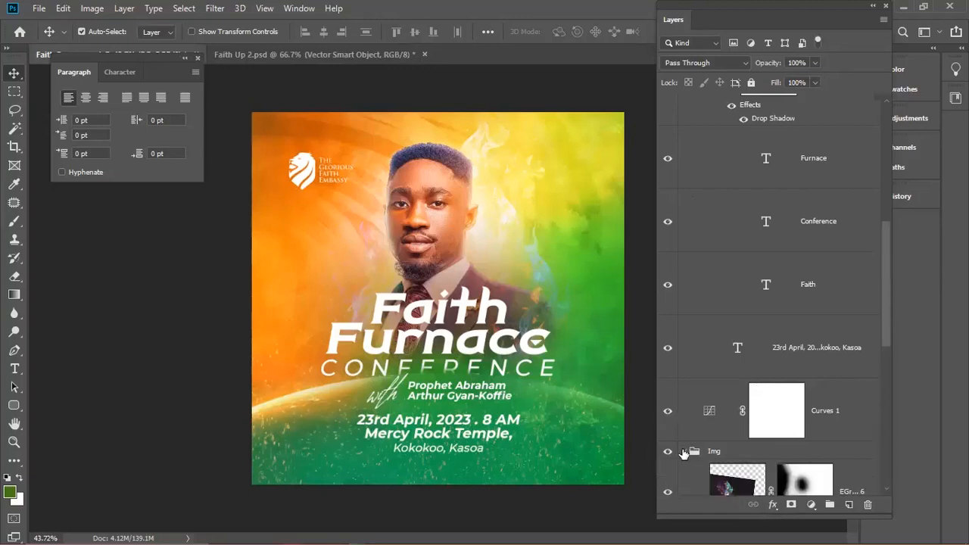
click(680, 450)
click(829, 414)
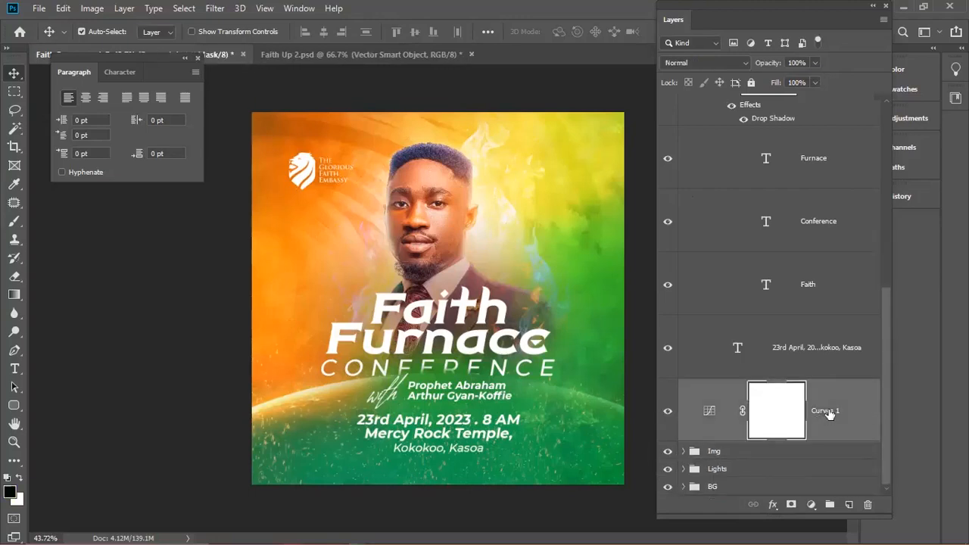
key(Delete)
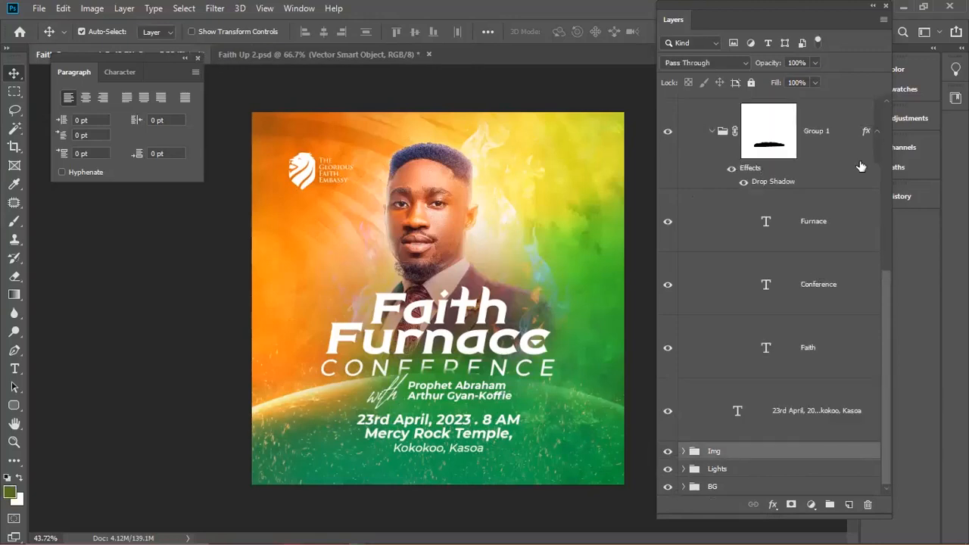
click(875, 144)
- Try moving the 'with' and 'Prophet Abraham' text layers into Group 1, then undo it
scroll(745, 273, up, 2)
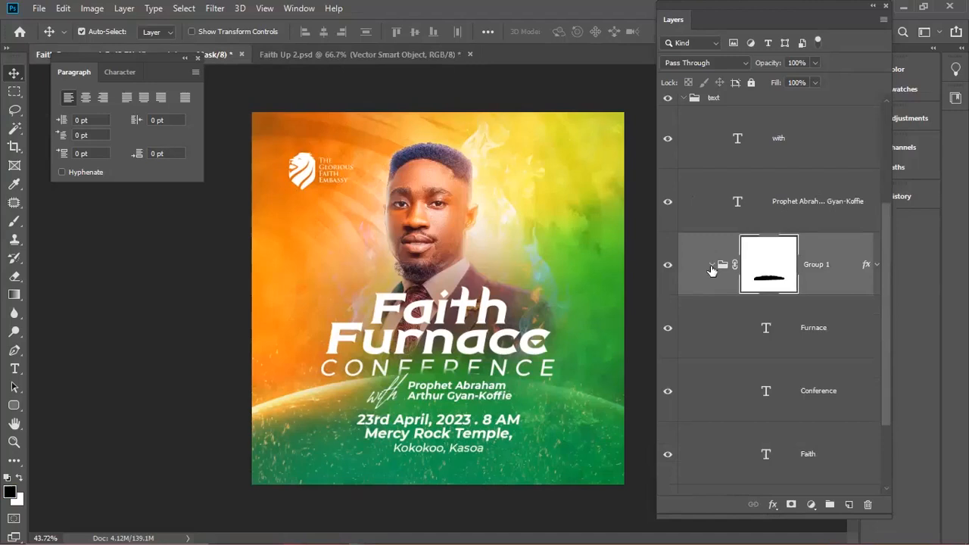
click(717, 267)
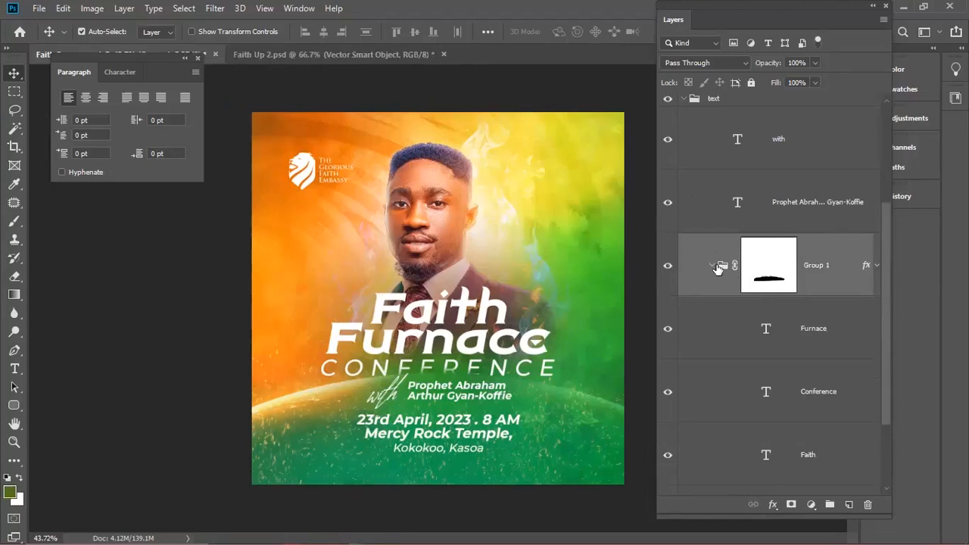
click(796, 184)
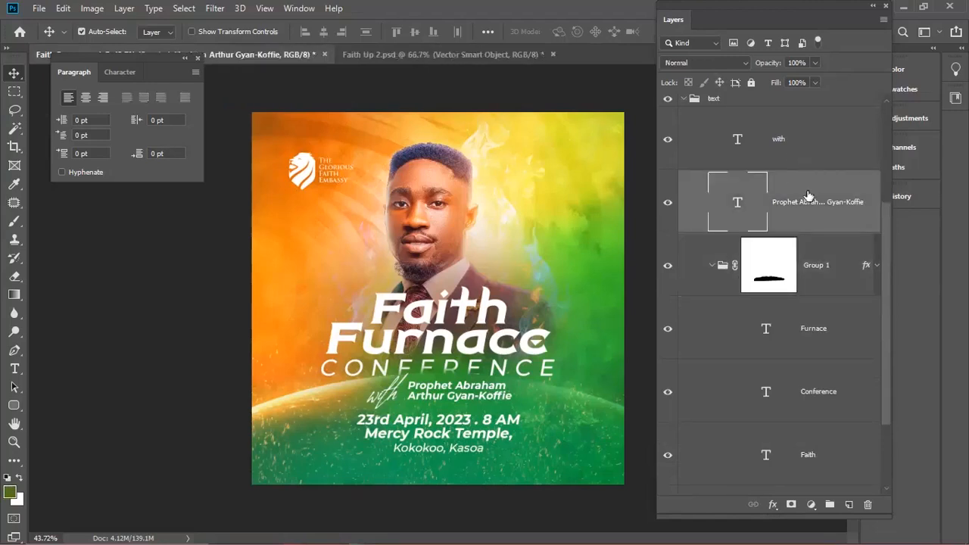
shift+click(809, 199)
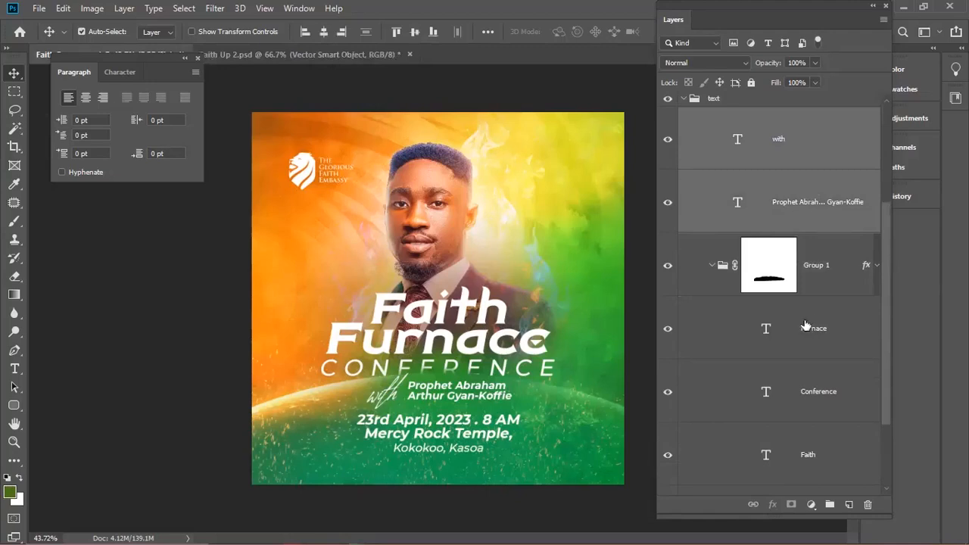
drag(759, 231, 794, 250)
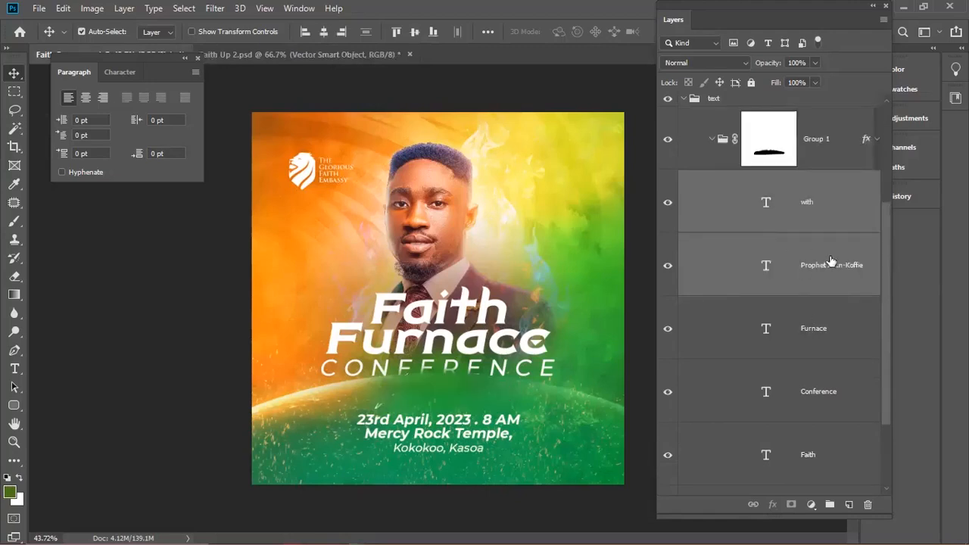
key(ctrl+z)
scroll(846, 325, up, 1)
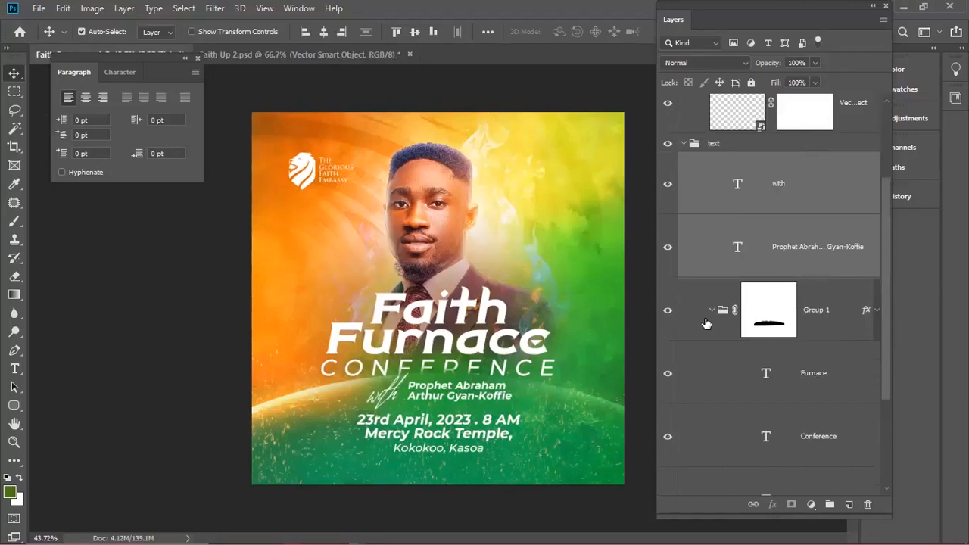
click(669, 312)
click(669, 312)
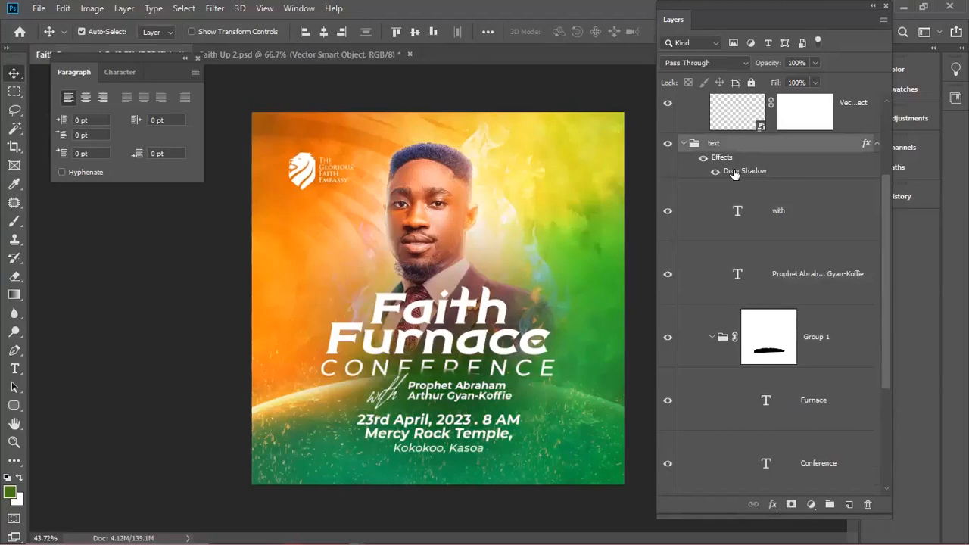
- Remove the text group's Drop Shadow and collapse the text, Img and Group 2 folders
double_click(735, 174)
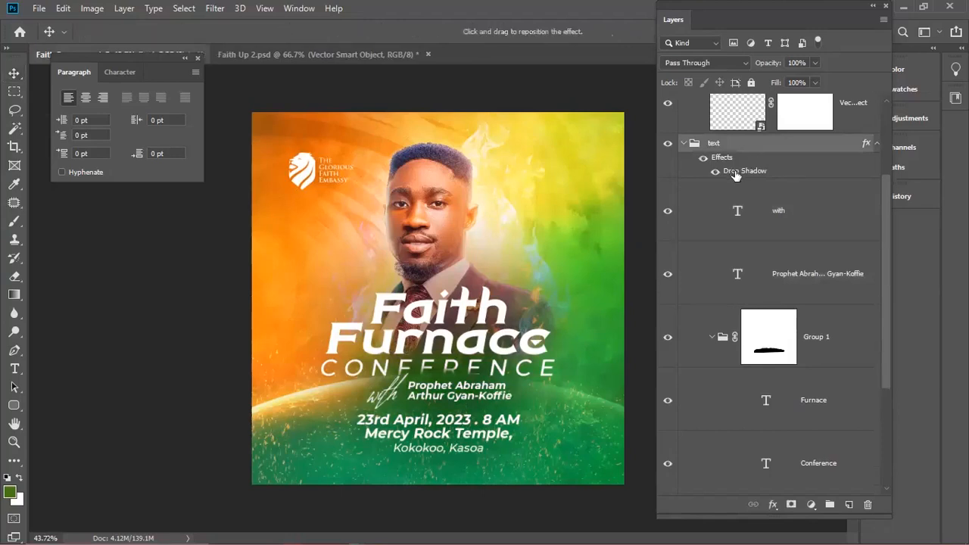
click(828, 259)
key(ctrl+z)
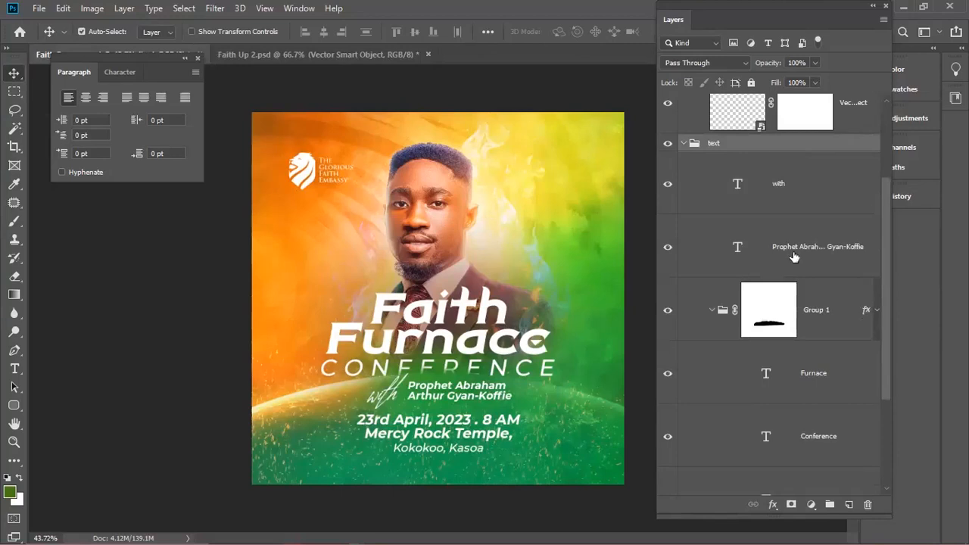
click(684, 143)
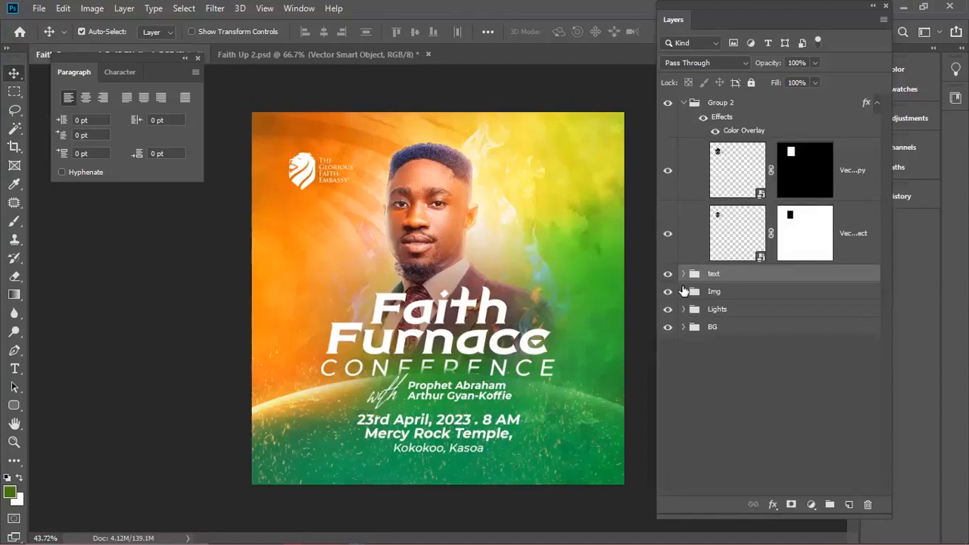
click(684, 291)
click(683, 291)
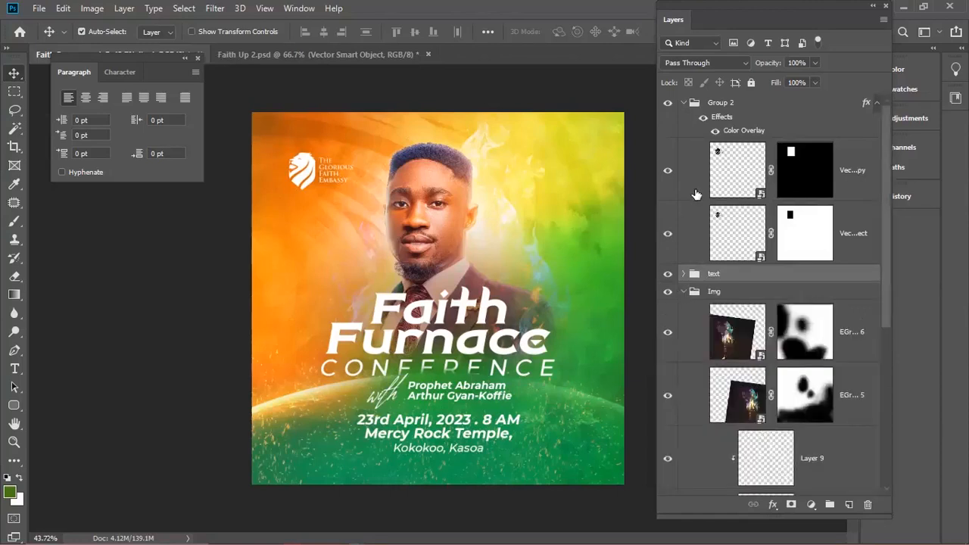
click(683, 103)
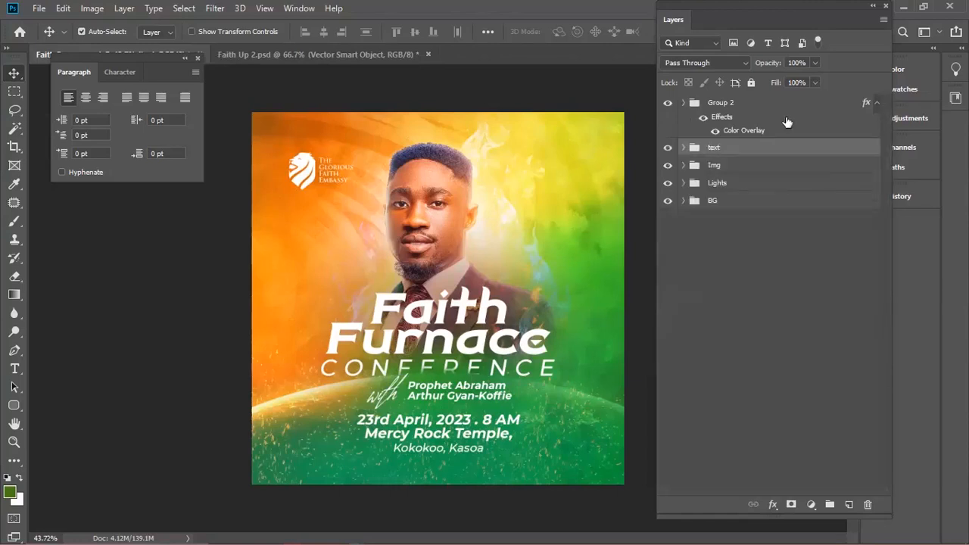
click(874, 105)
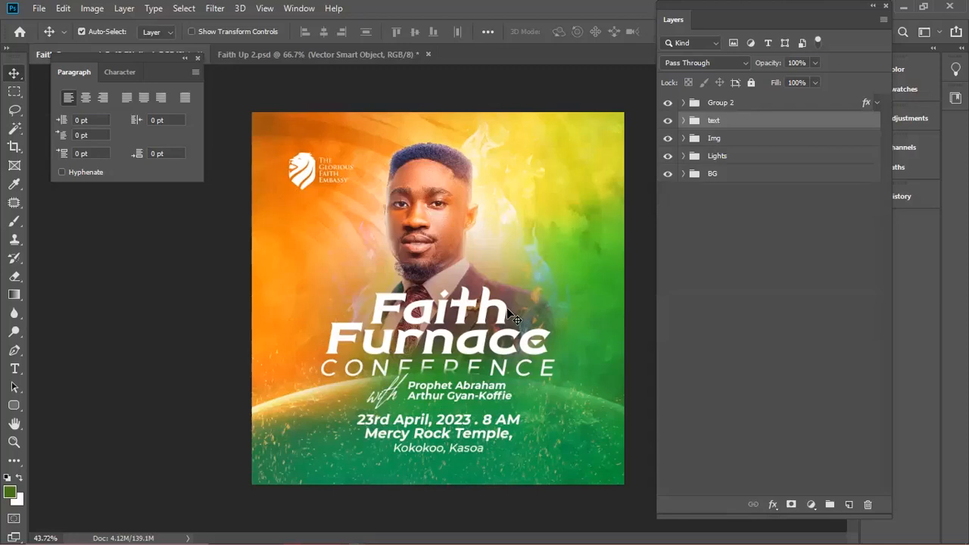
scroll(511, 314, up, 1)
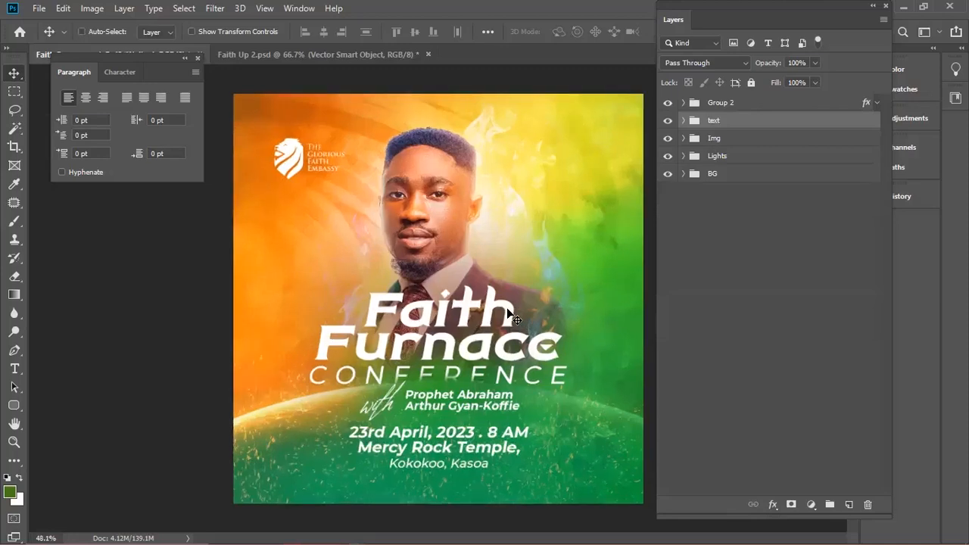
scroll(508, 310, up, 1)
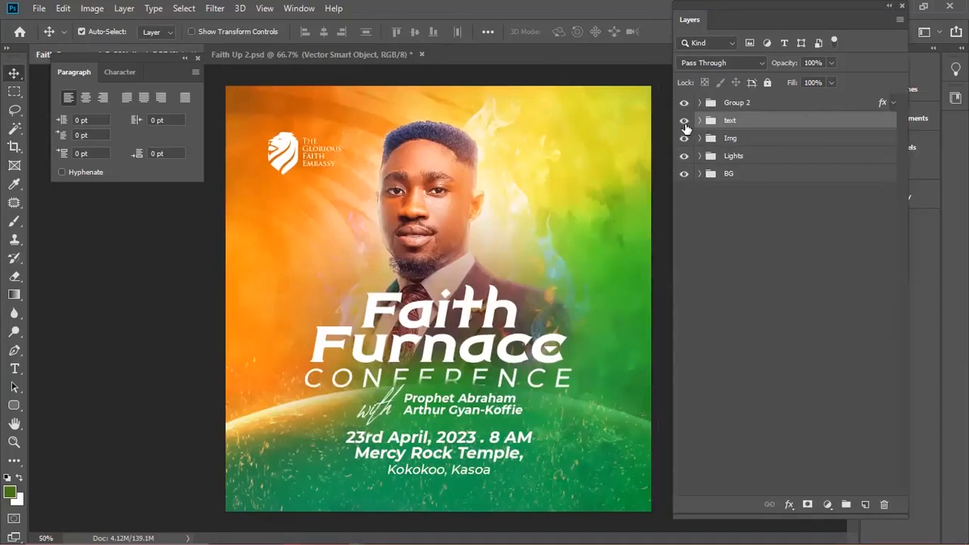
key(ctrl+t)
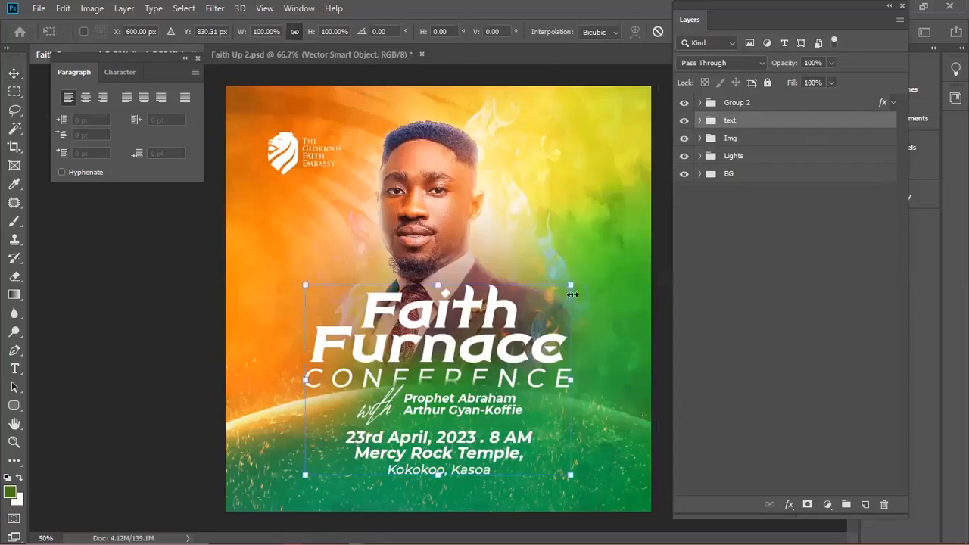
click(700, 126)
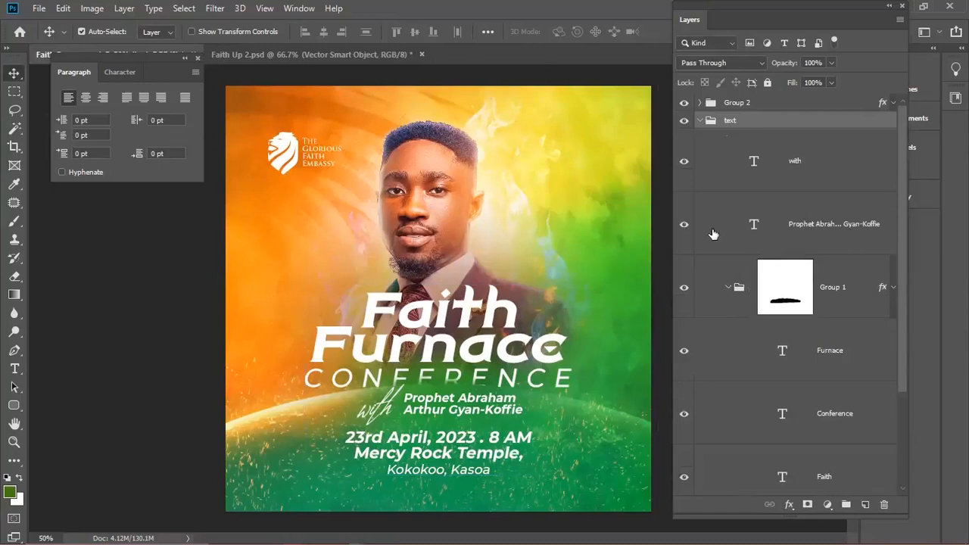
key(ctrl+t)
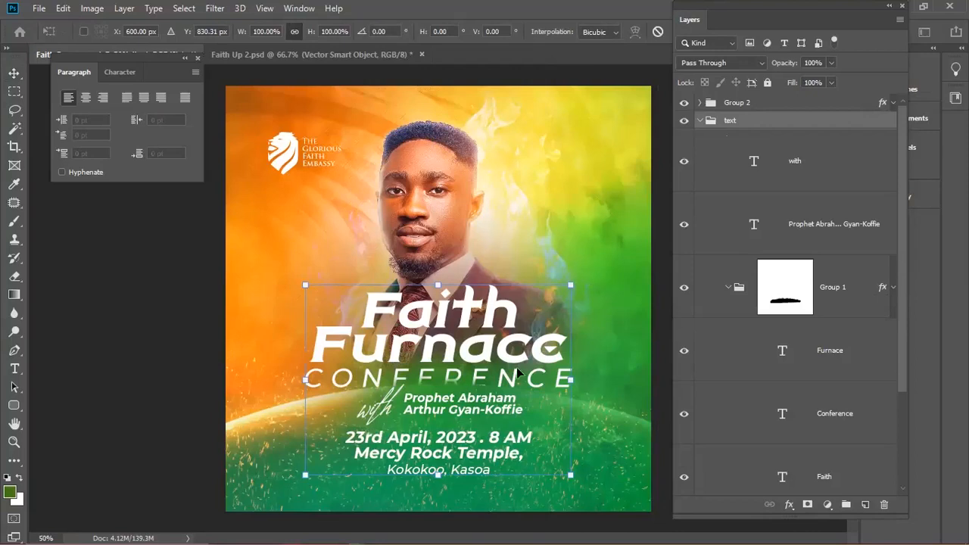
key(ctrl+z)
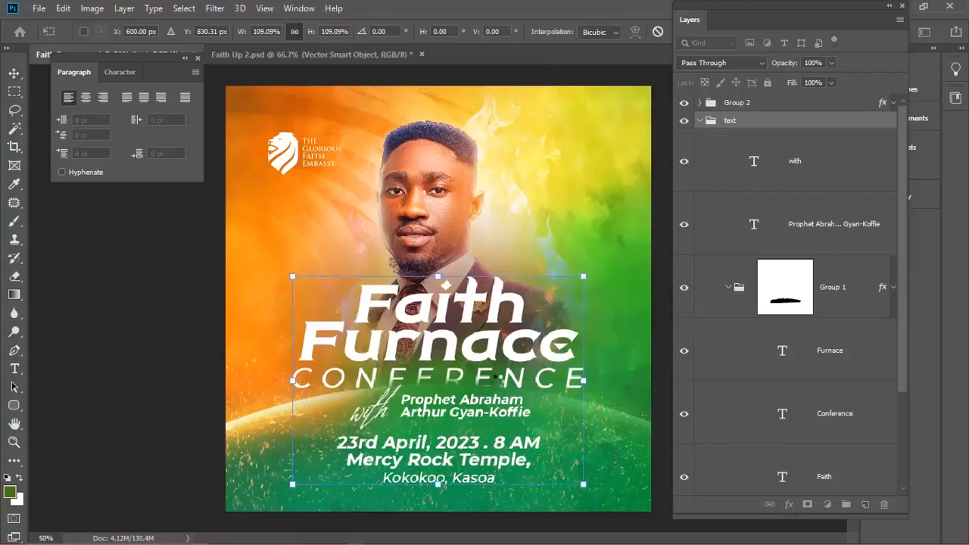
key(Escape)
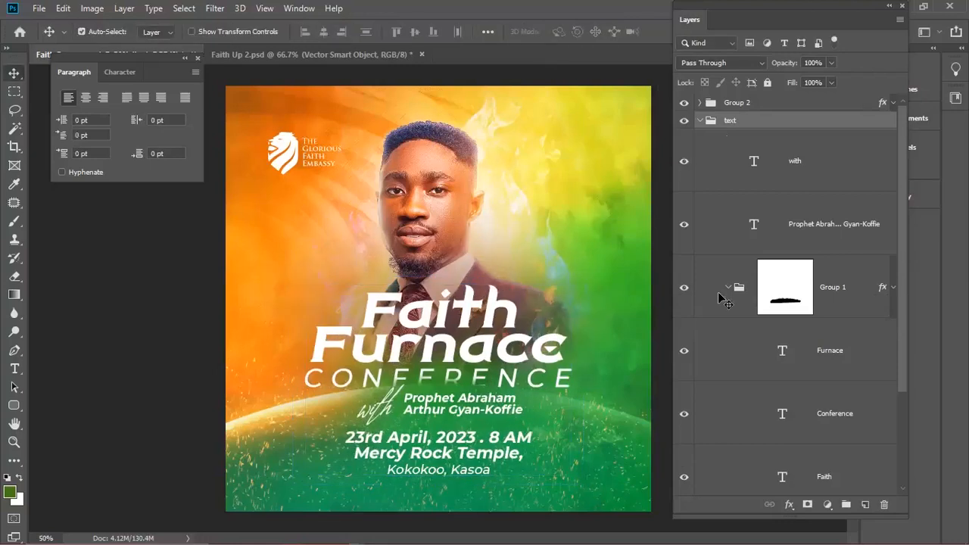
click(699, 122)
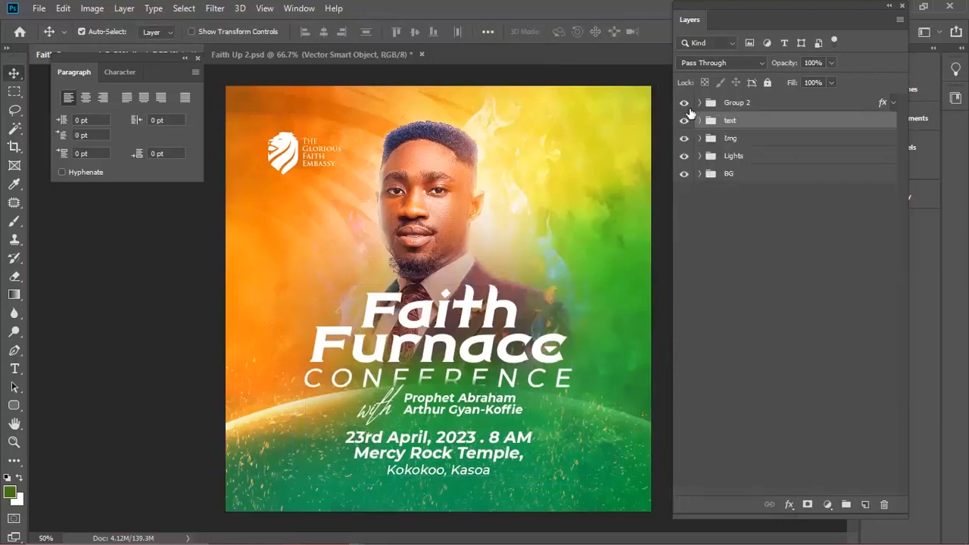
- Rename Group 2 to 'logo'
click(716, 105)
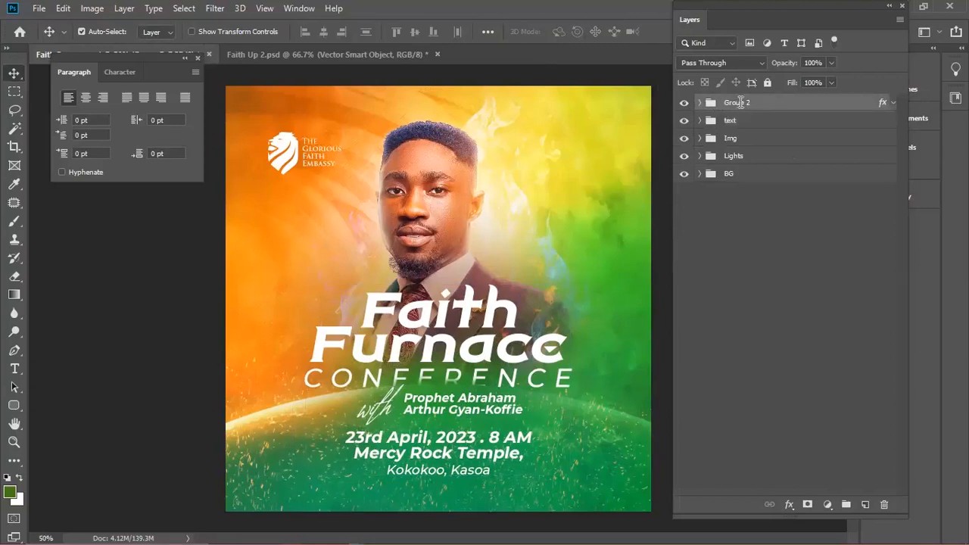
double_click(740, 102)
text(logo)
key(Return)
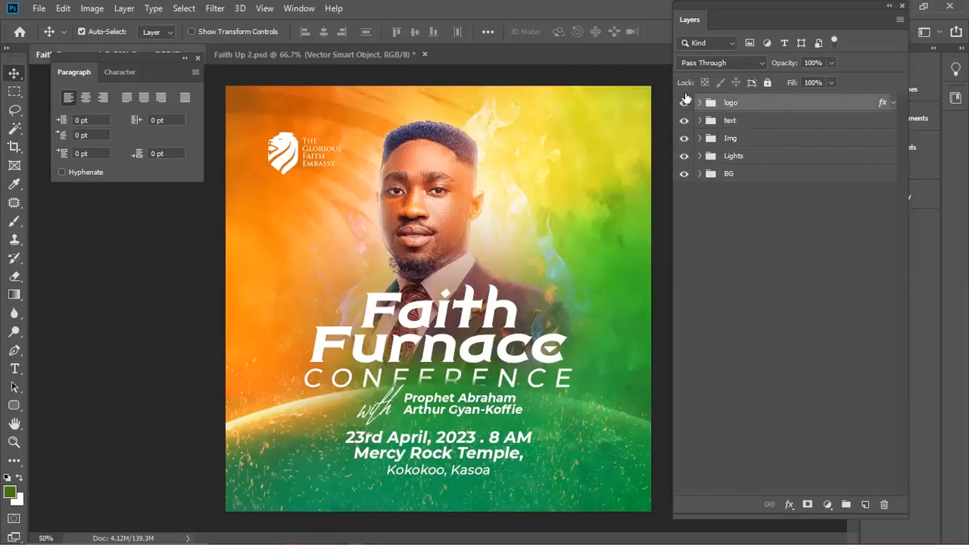
- Hide logo, text and Img, then stamp the visible background and lights into smart-object Layer 14
drag(684, 108, 684, 146)
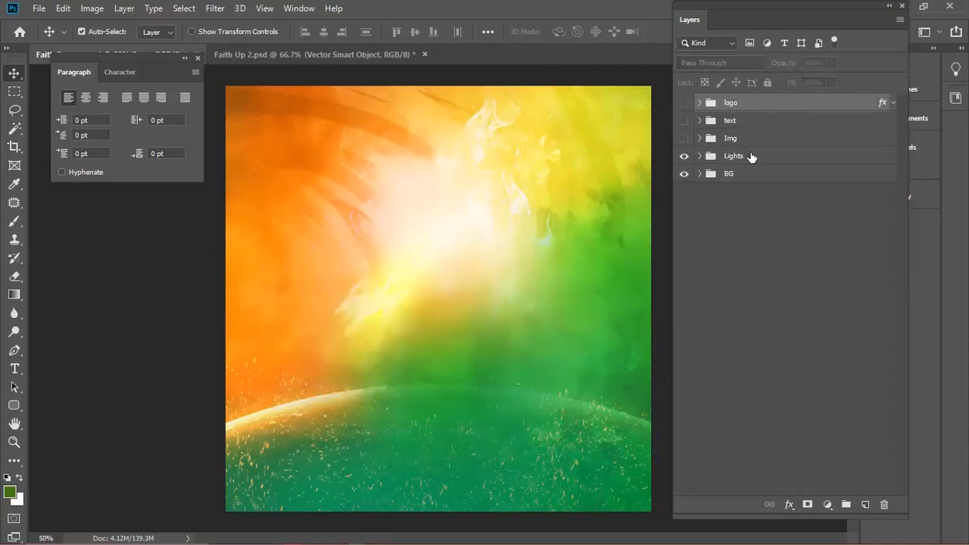
click(735, 162)
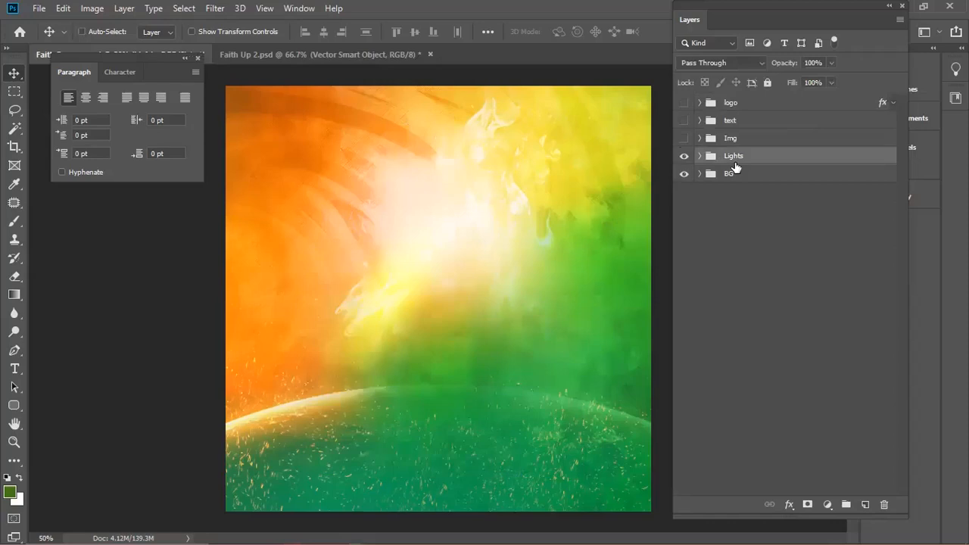
key(ctrl+shift+alt+e)
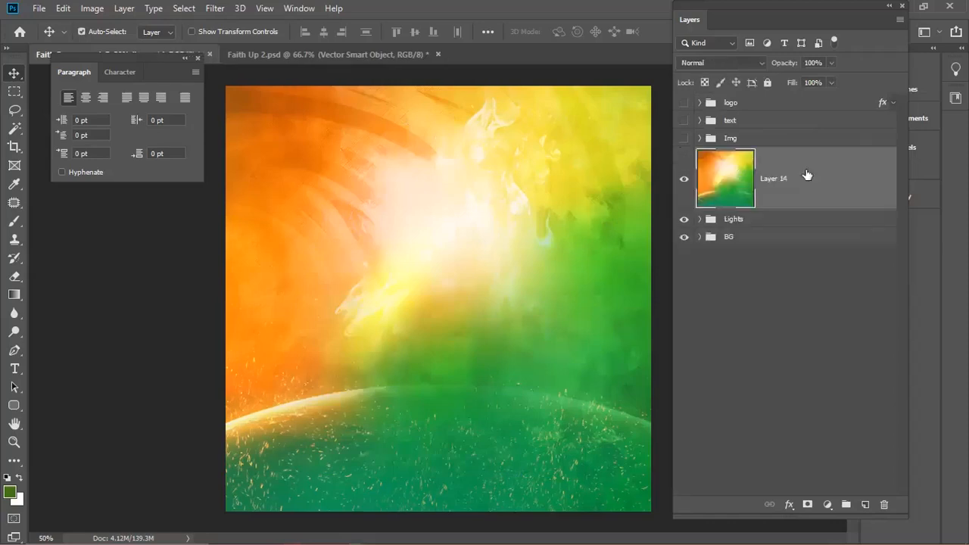
right_click(691, 198)
click(746, 195)
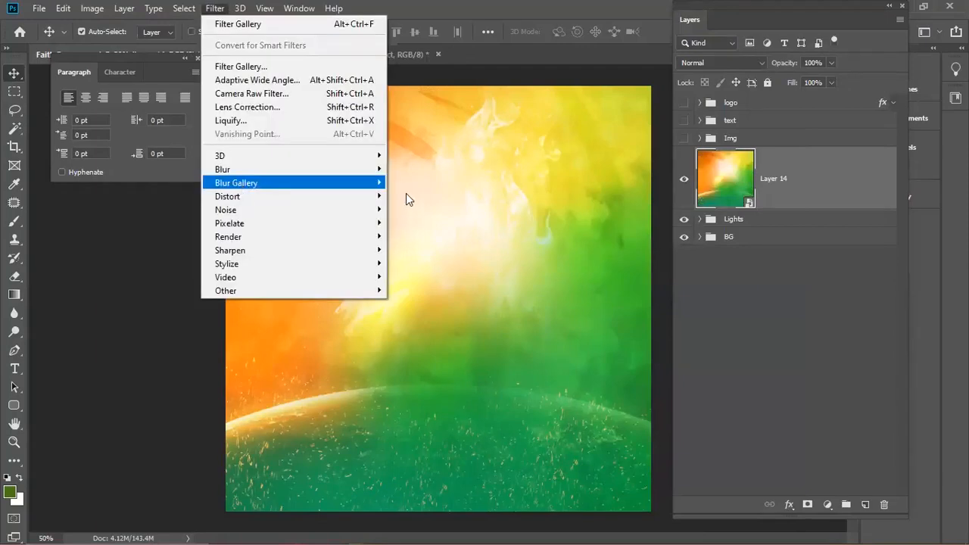
- Apply a 6 px Iris Blur smart filter to Layer 14 and target its filter mask
mouse_move(407, 195)
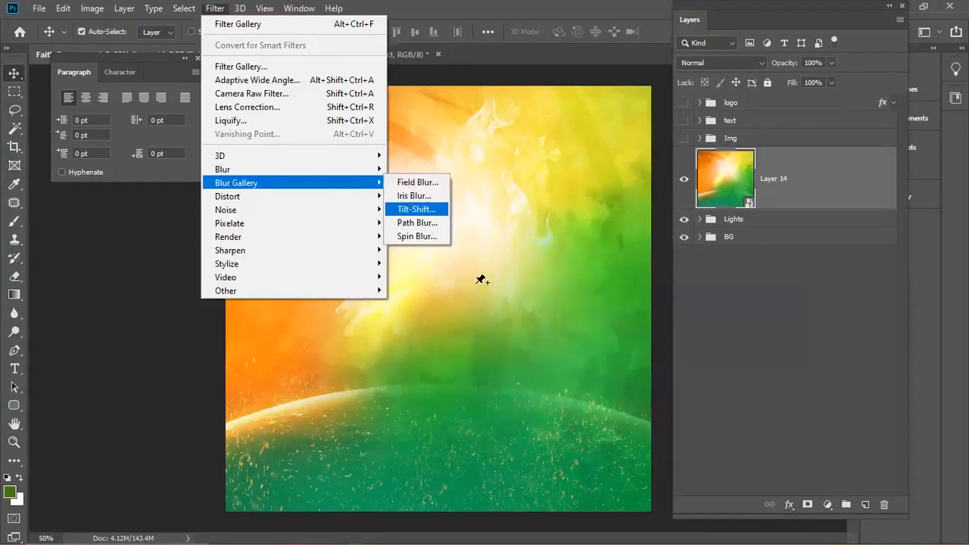
click(414, 195)
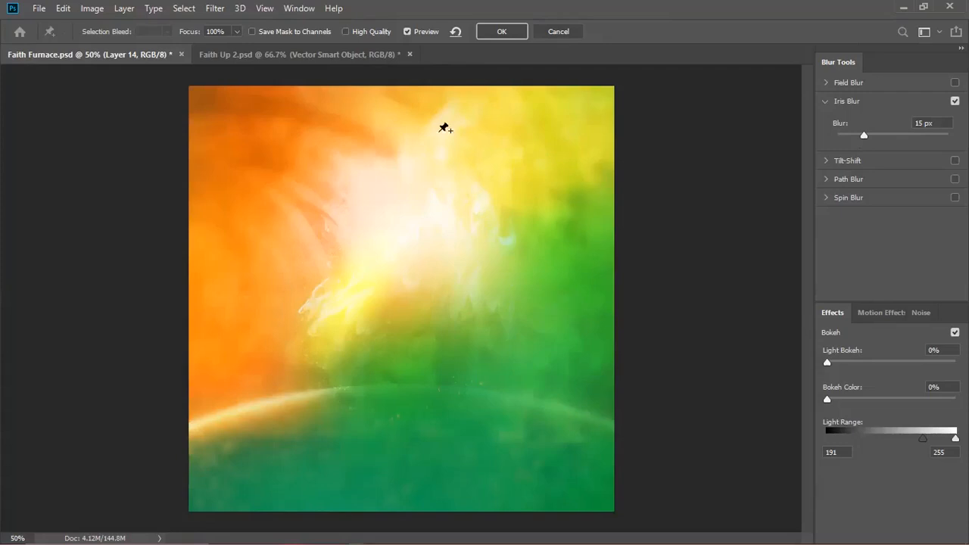
click(850, 133)
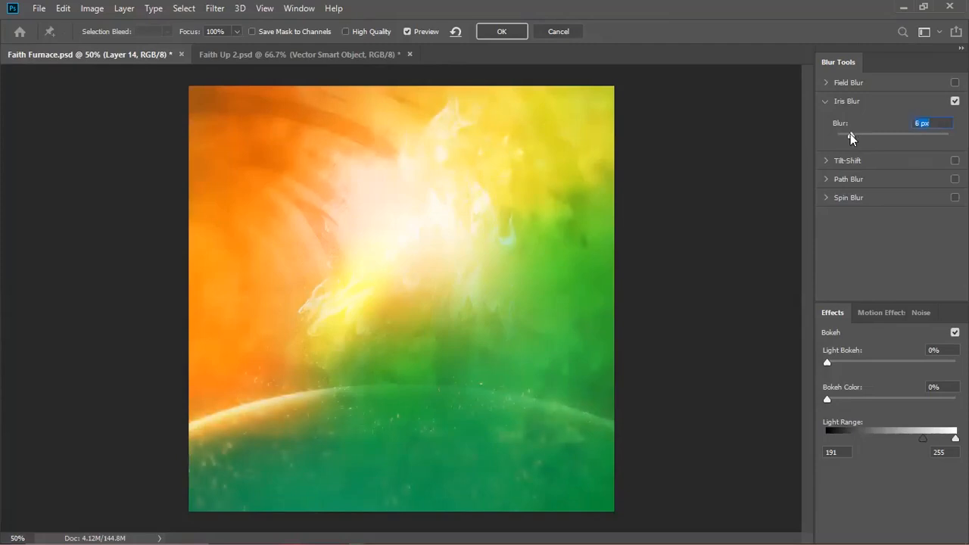
click(501, 32)
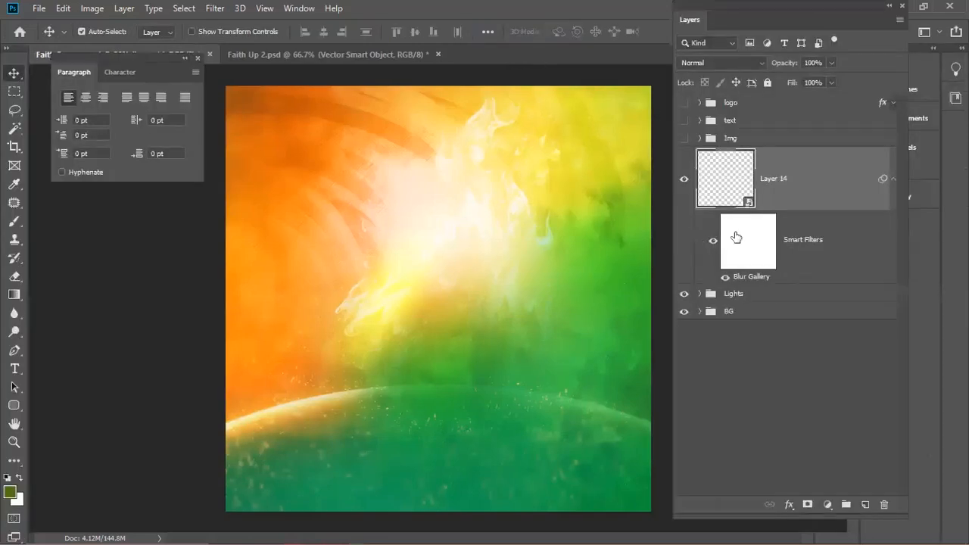
click(737, 241)
- Paint black on the blur filter mask to restore sharpness along the horizon and flame
key(b)
key(d)
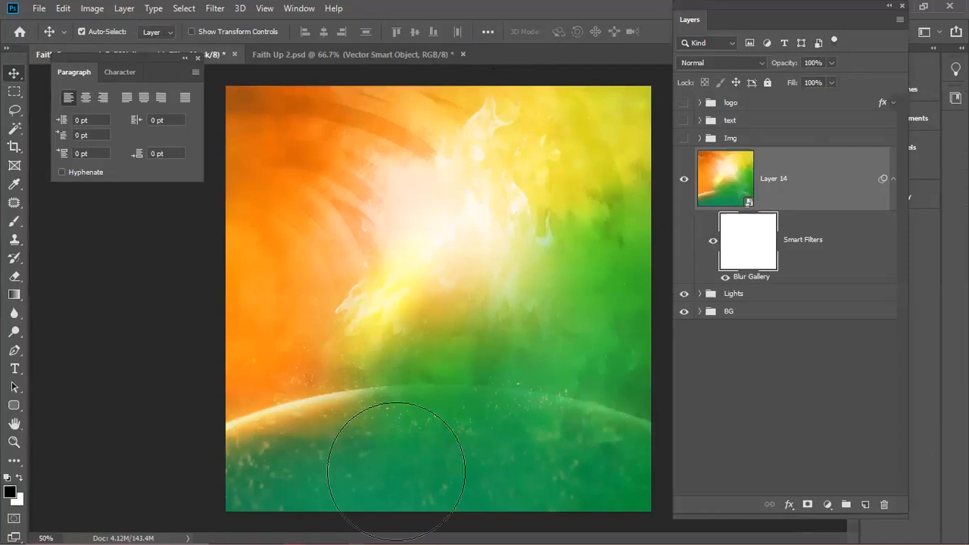
click(374, 404)
click(393, 404)
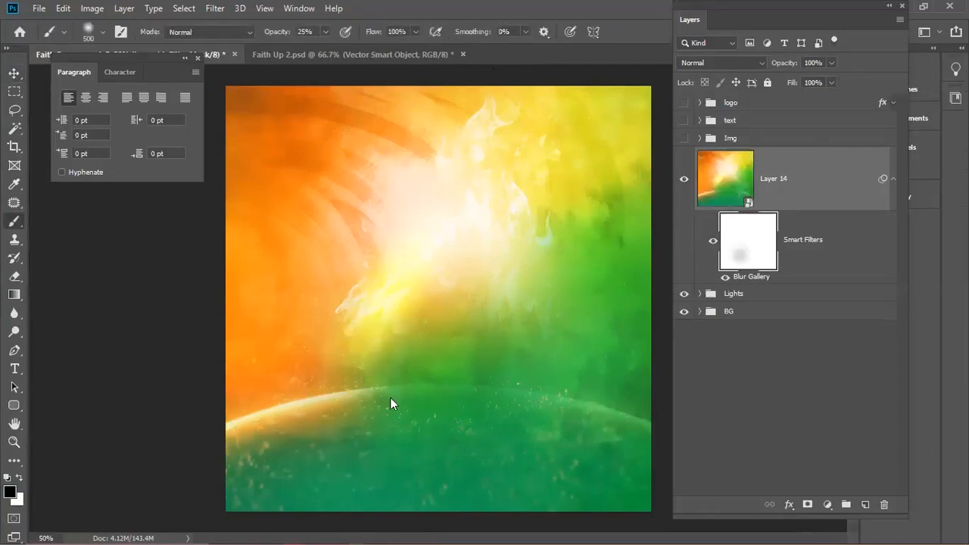
mouse_move(352, 389)
mouse_down()
mouse_move(450, 383)
mouse_move(516, 401)
mouse_move(453, 406)
mouse_move(409, 372)
mouse_move(454, 375)
mouse_up()
drag(379, 360, 409, 368)
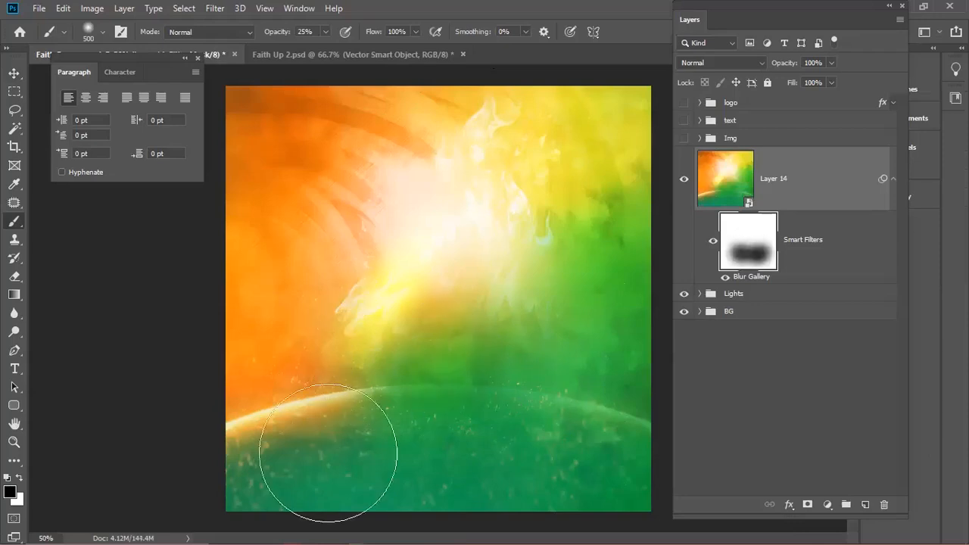
mouse_move(512, 152)
mouse_down()
mouse_move(485, 178)
mouse_move(458, 184)
mouse_up()
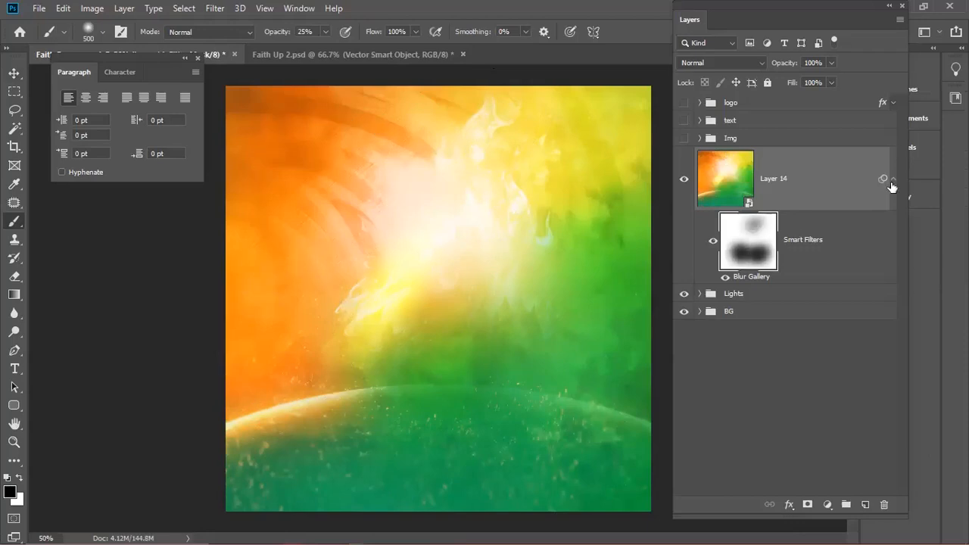
- Show the Img, text and logo groups again and expand the text group
click(892, 184)
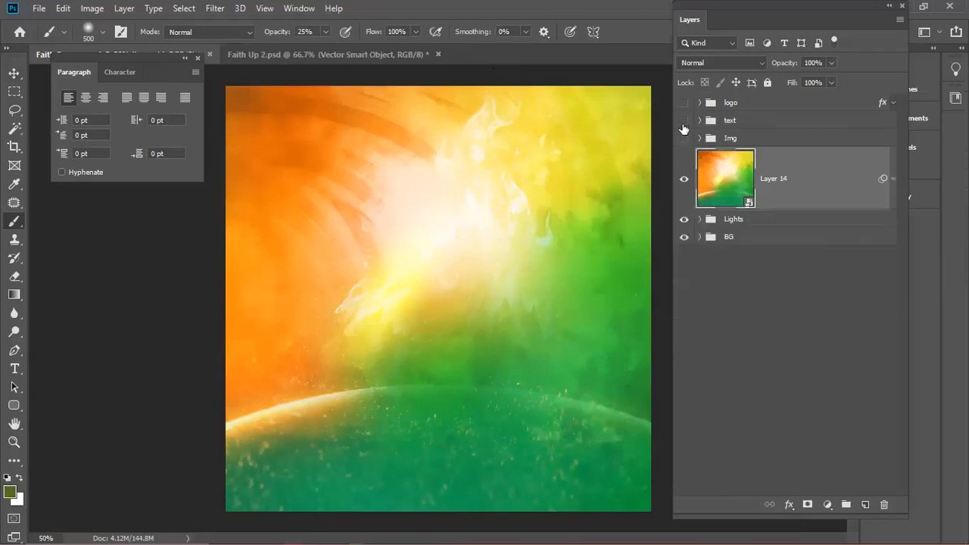
click(684, 138)
click(683, 121)
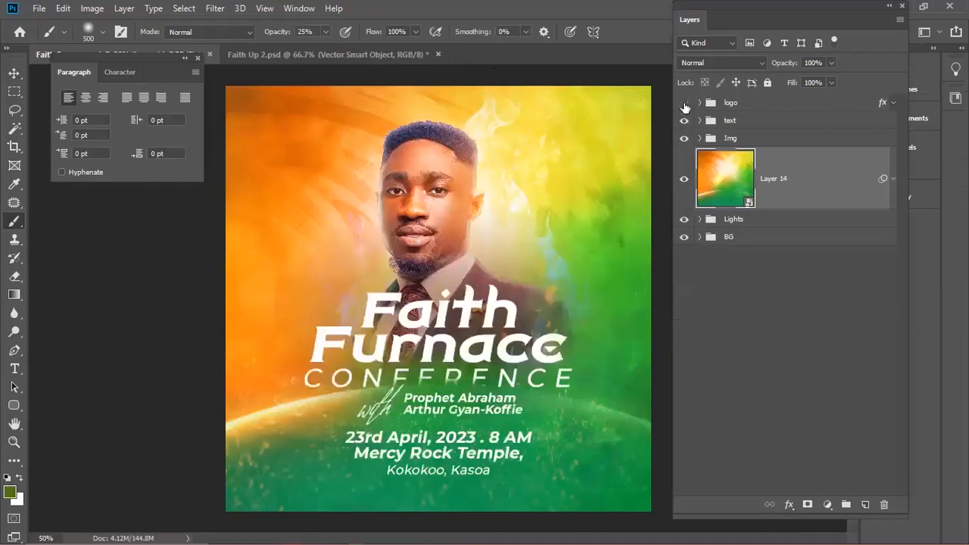
click(683, 103)
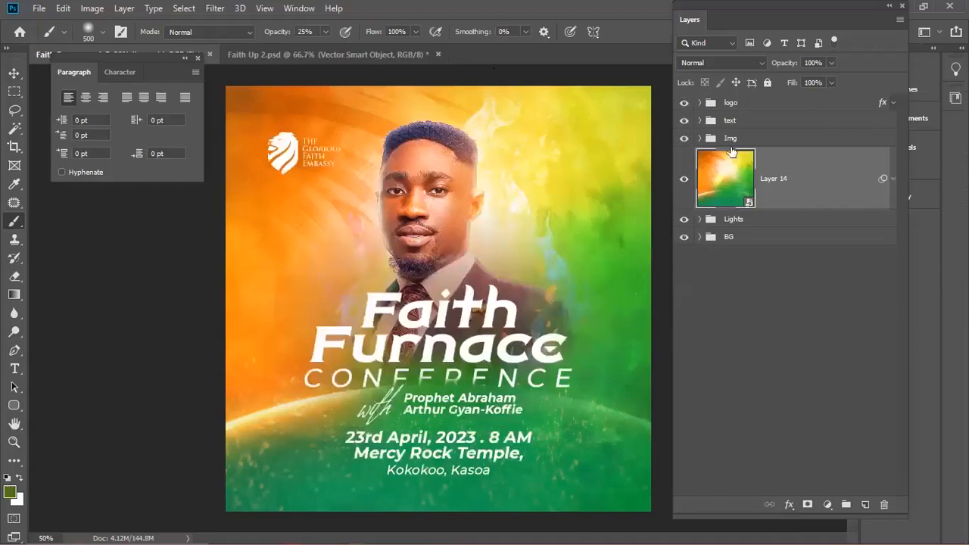
click(706, 121)
click(698, 120)
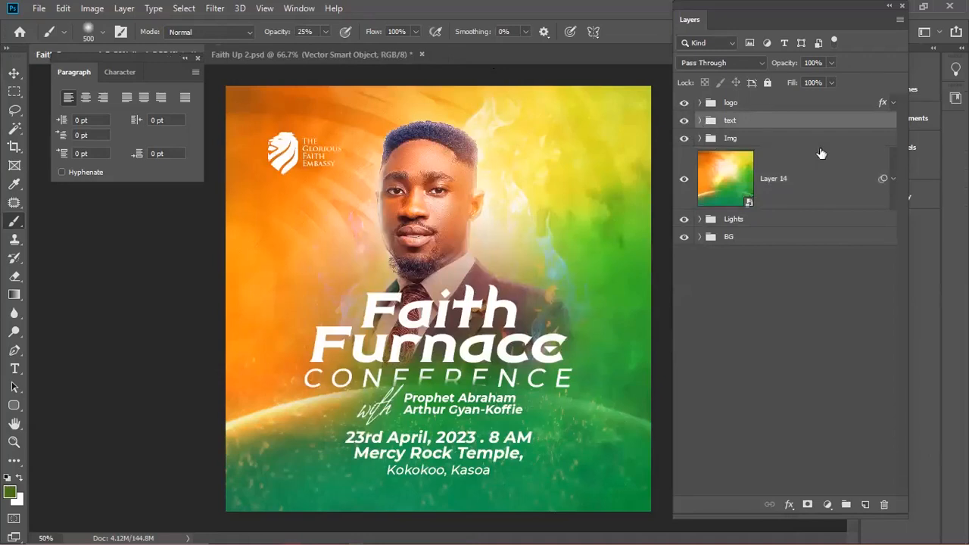
- Set Group 1's drop shadow to angle -149°, distance 11 px, spread 3%, size 166 px, dark orange-brown
click(892, 287)
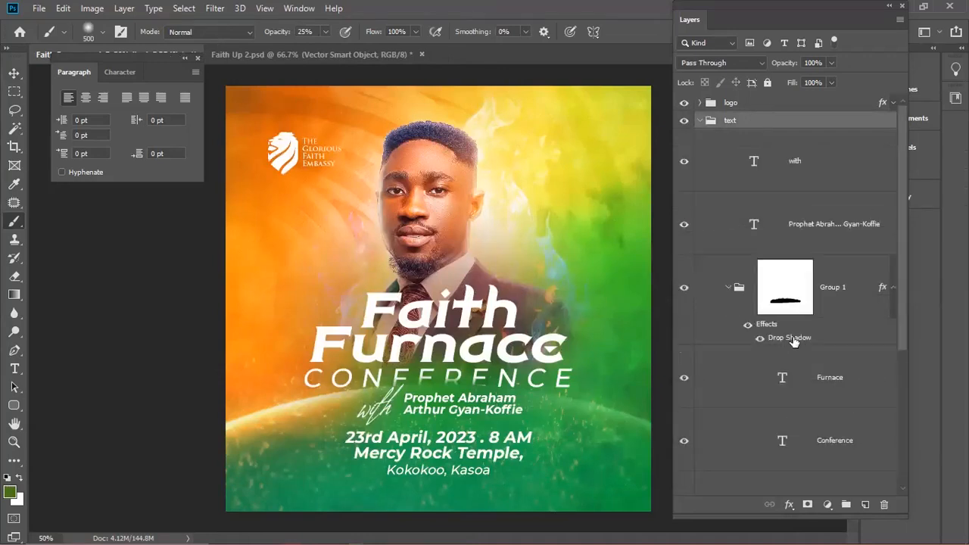
click(791, 338)
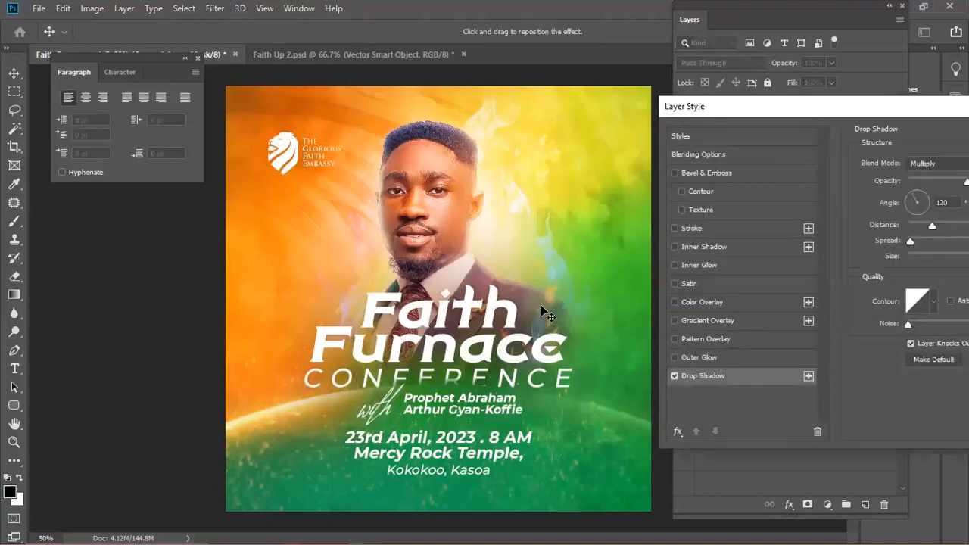
drag(540, 295, 540, 299)
drag(620, 260, 893, 114)
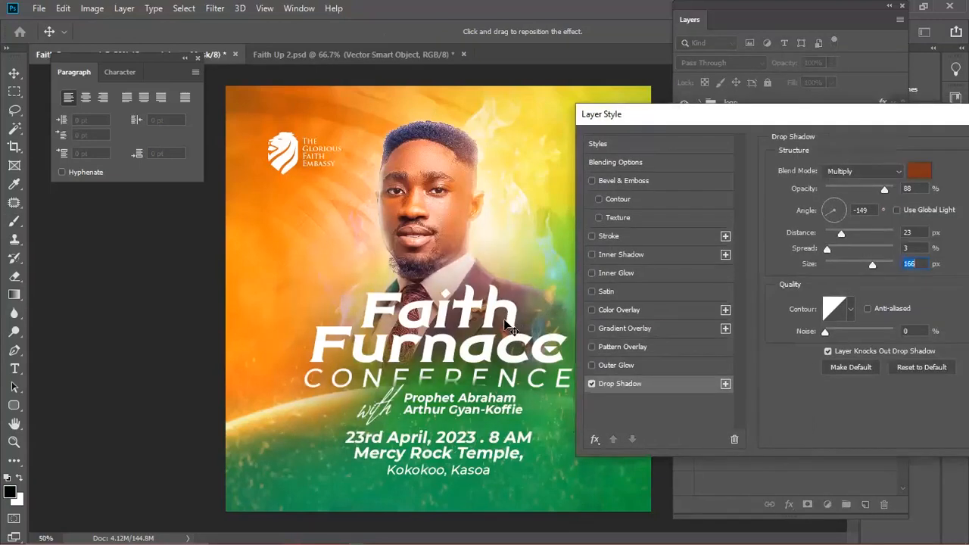
drag(505, 318, 503, 318)
key(Return)
- Collapse the text group, select the logo layer on the canvas and bring up its blend modes
click(698, 121)
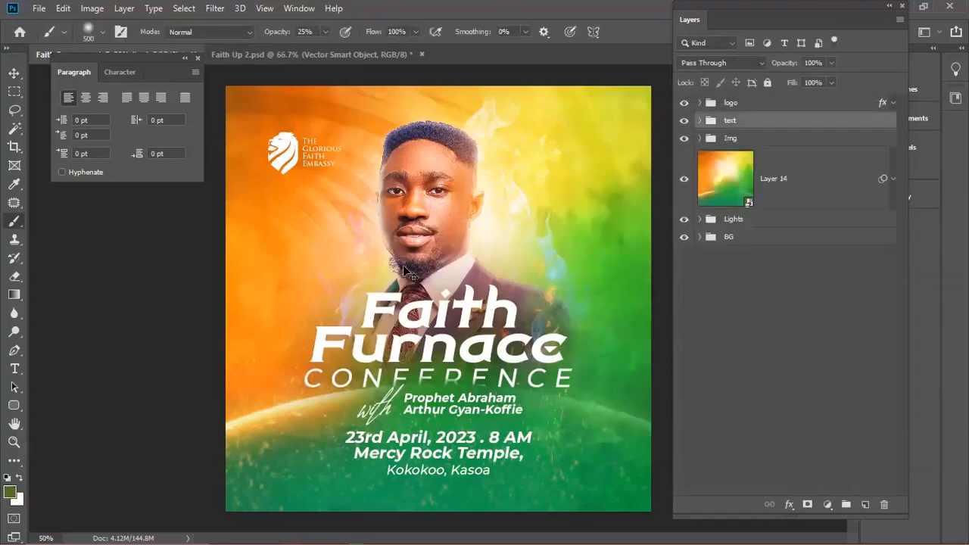
key(v)
click(287, 146)
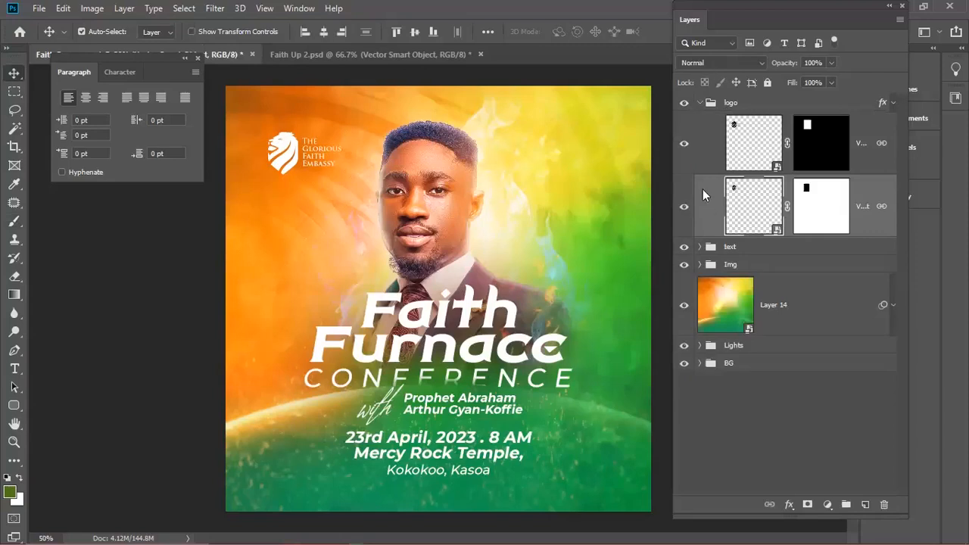
click(720, 62)
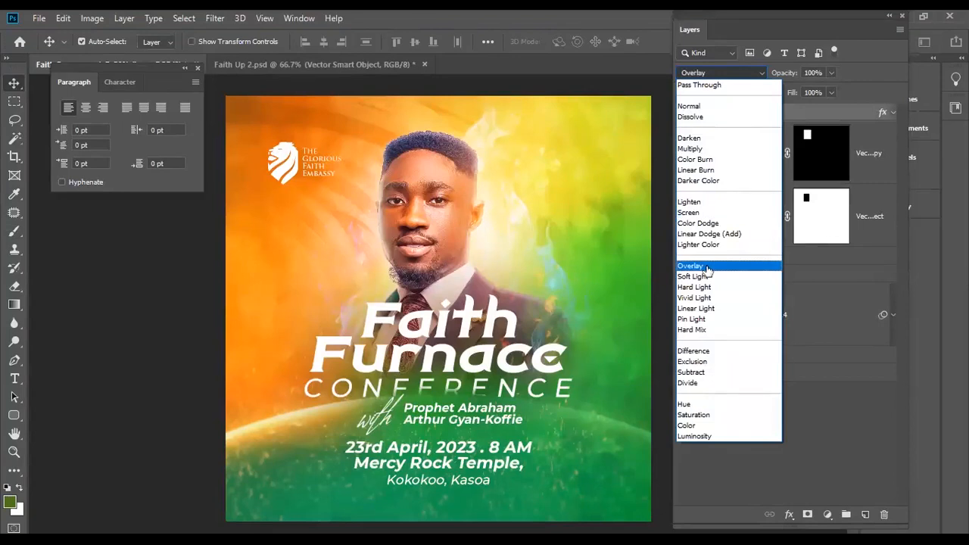
click(791, 174)
key(ctrl+z)
click(698, 113)
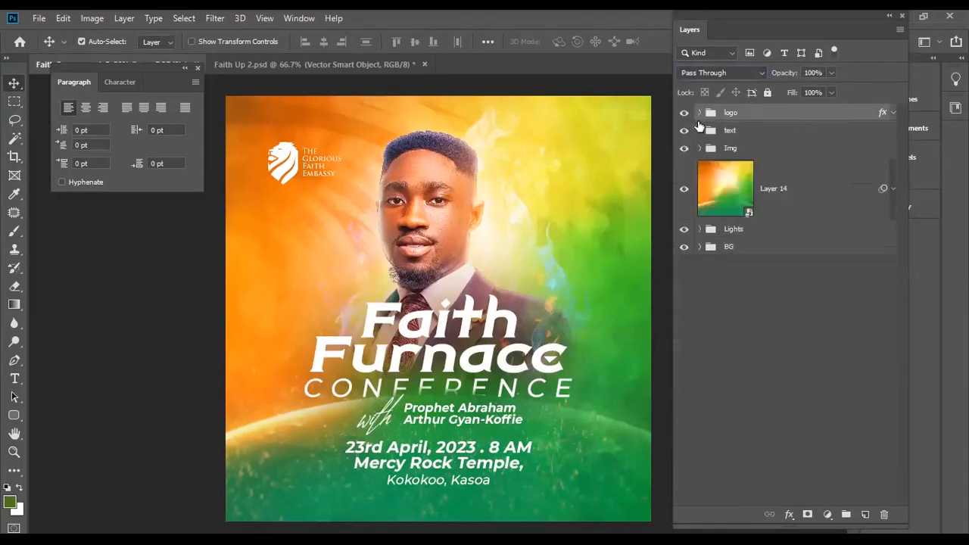
key(ctrl)
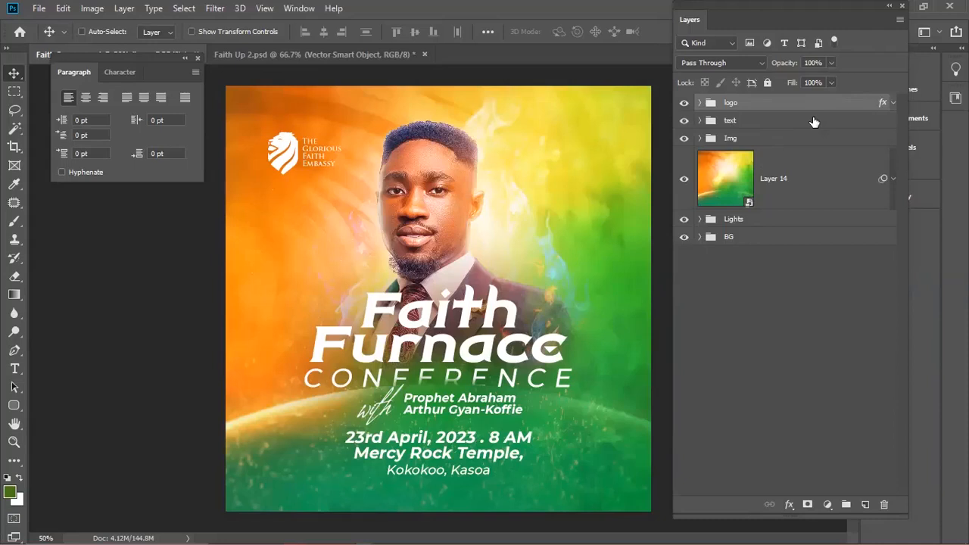
- Stamp the whole poster into smart-object Layer 15 and launch the Camera Raw filter (Ctrl+Shift+A)
key(ctrl+shift+alt+e)
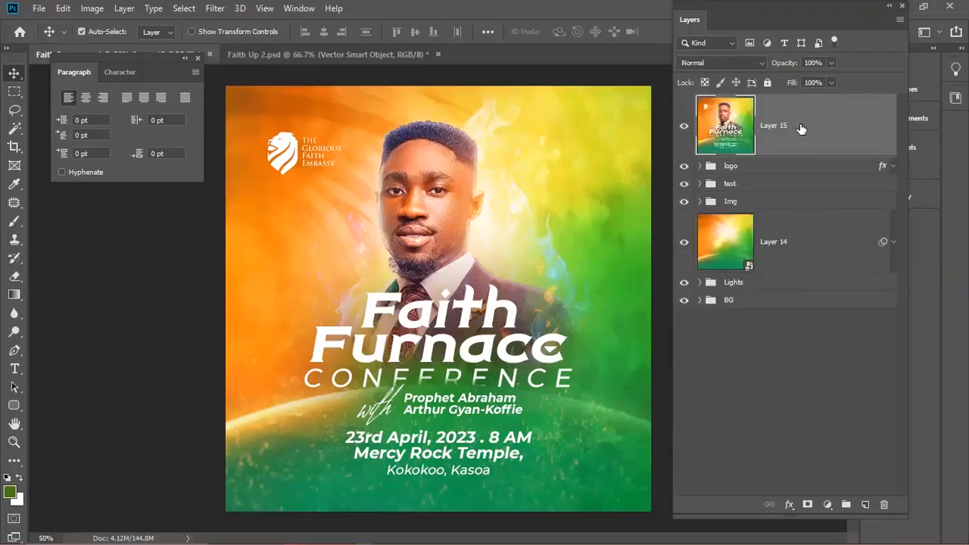
right_click(800, 123)
click(637, 196)
key(b)
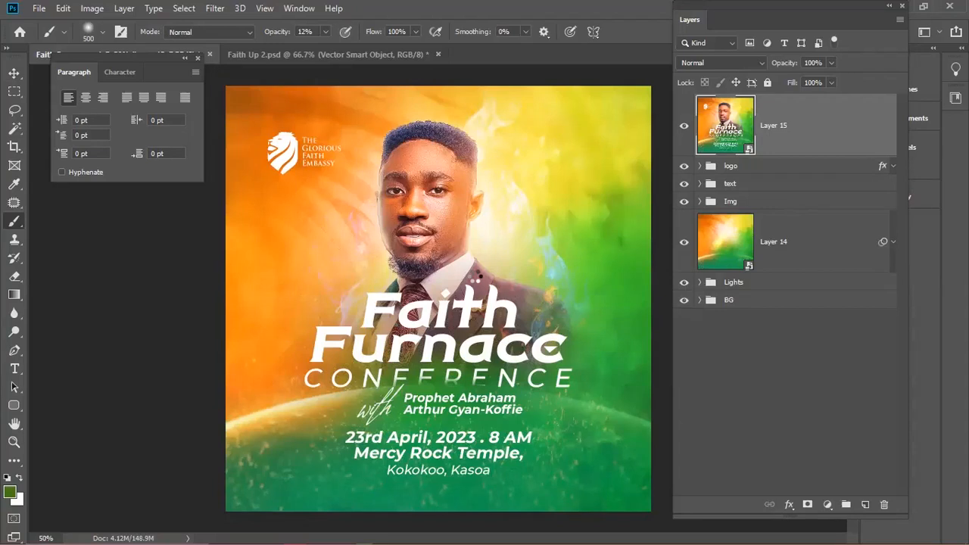
key(ctrl+shift+a)
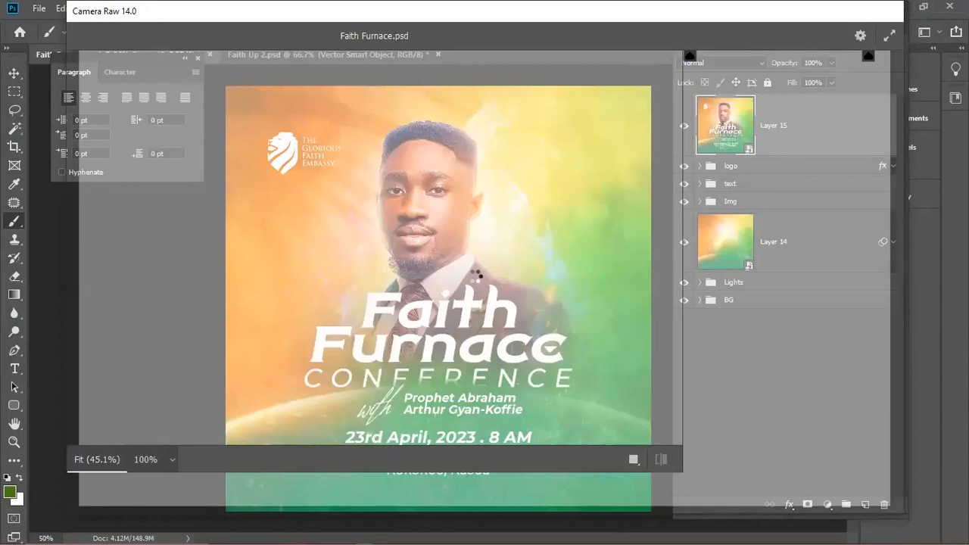
- In Camera Raw's Basic panel, reset Contrast to 0 and deepen Blacks to -35
click(476, 277)
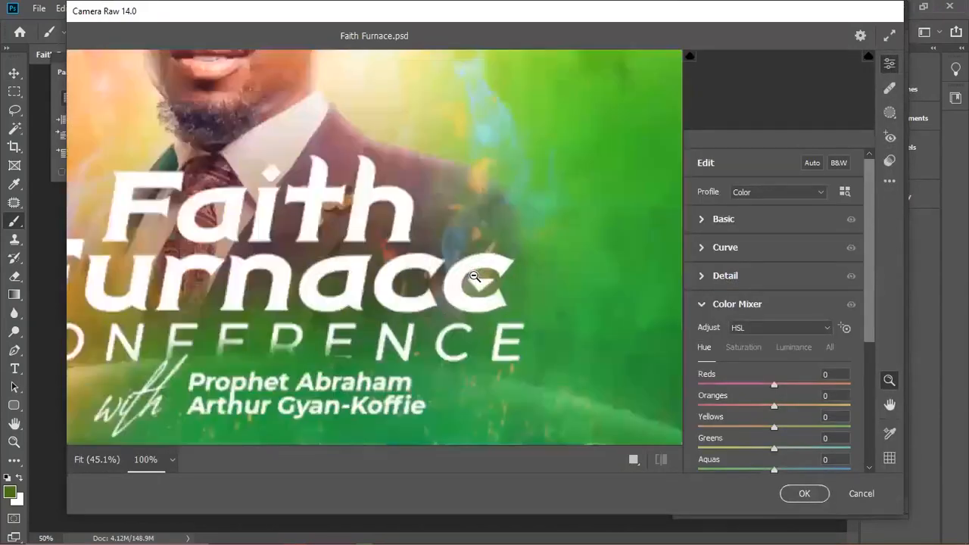
drag(475, 250, 499, 280)
click(704, 220)
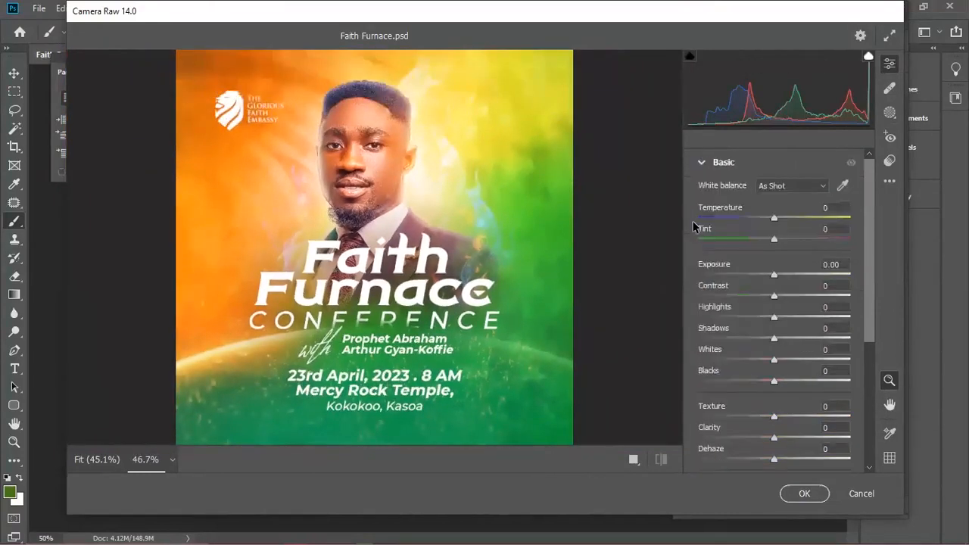
mouse_move(774, 296)
mouse_down()
mouse_move(734, 297)
mouse_move(779, 304)
mouse_up()
double_click(778, 300)
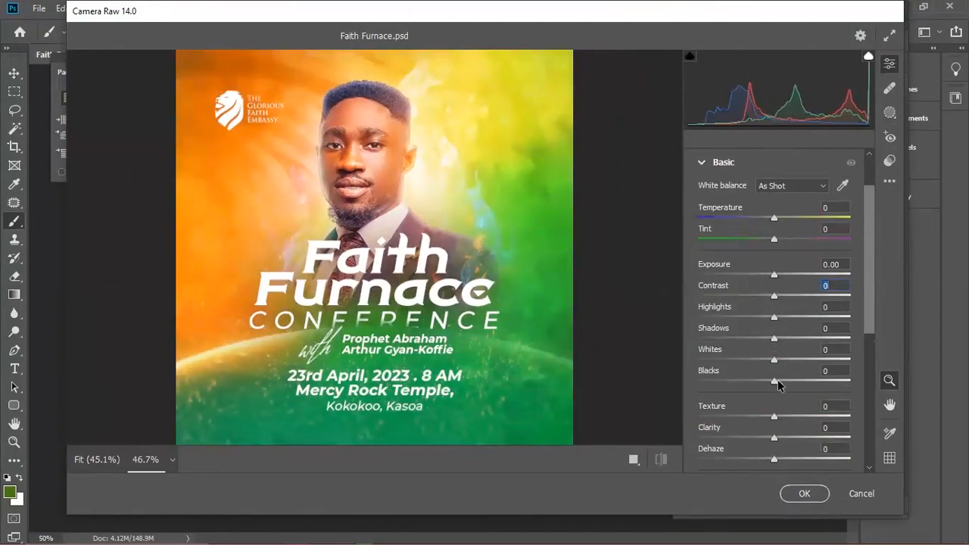
drag(773, 384, 748, 388)
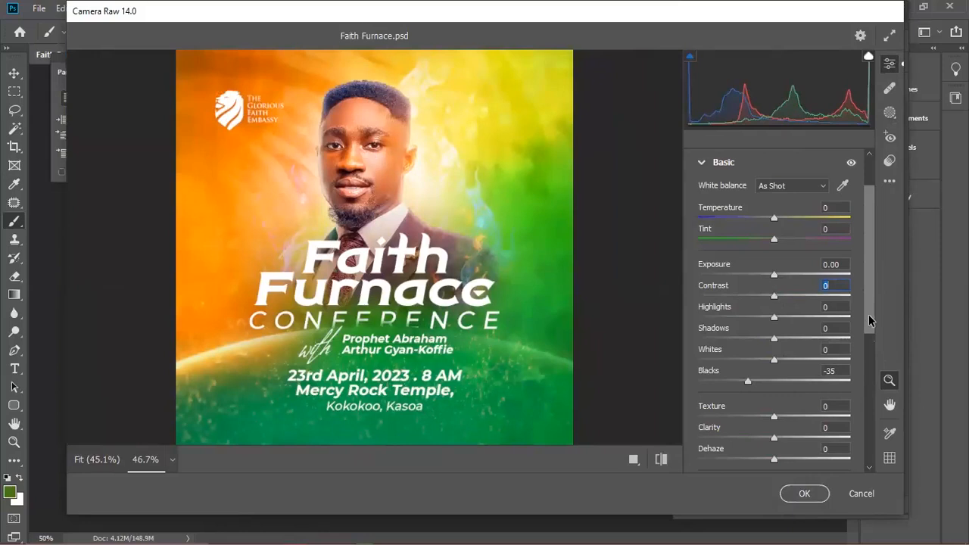
scroll(868, 314, down, 2)
- Lower Shadows to -25 and Vibrance to -3, and tweak Contrast
drag(756, 296, 748, 298)
click(753, 289)
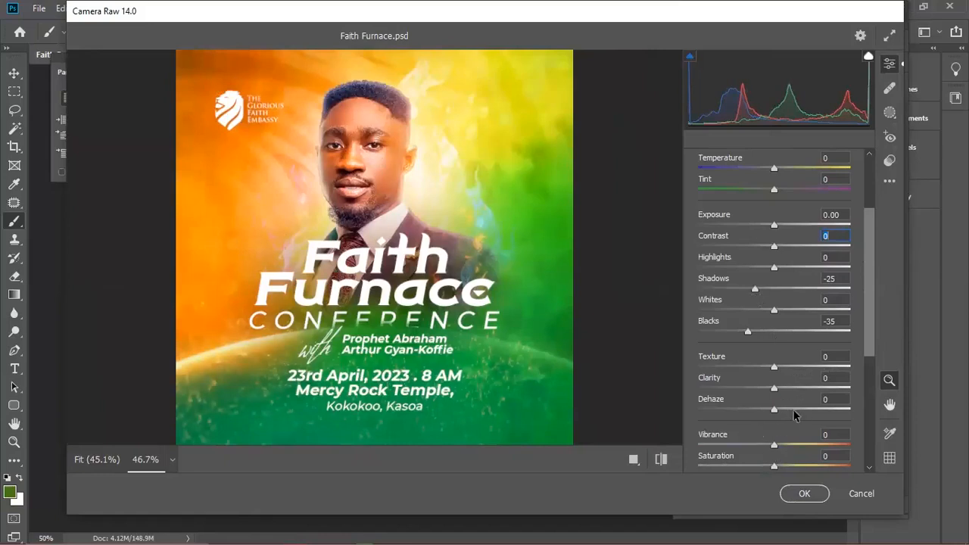
drag(774, 445, 771, 447)
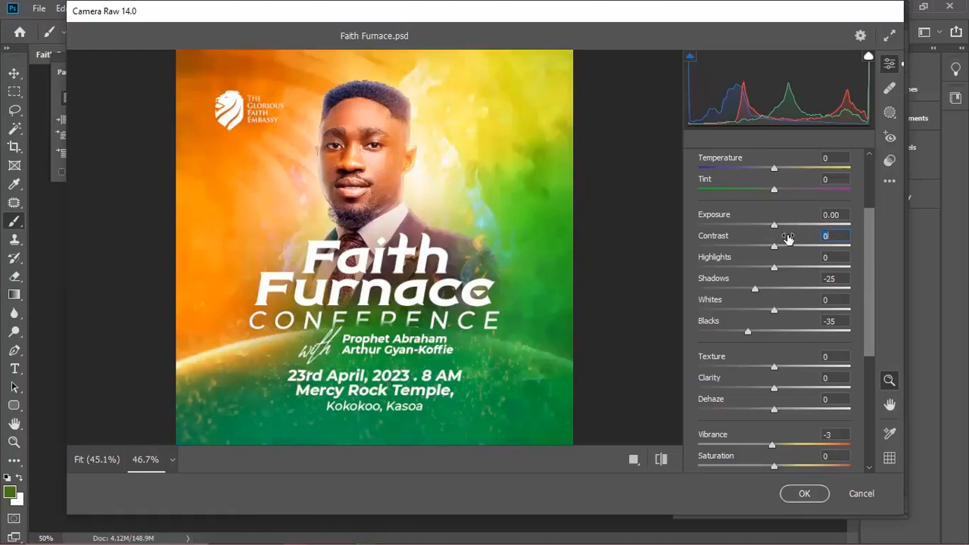
click(802, 244)
drag(803, 246, 774, 252)
scroll(871, 397, down, 3)
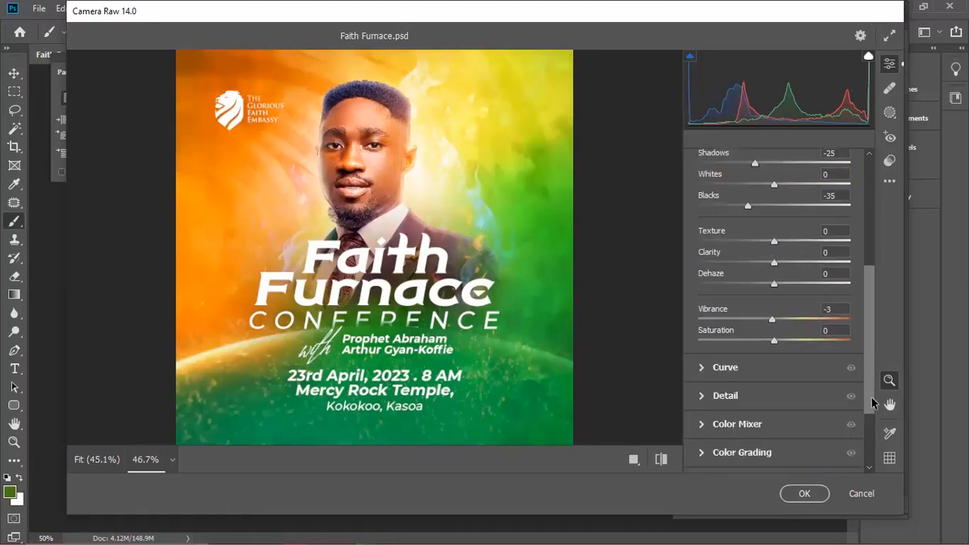
scroll(872, 389, up, 1)
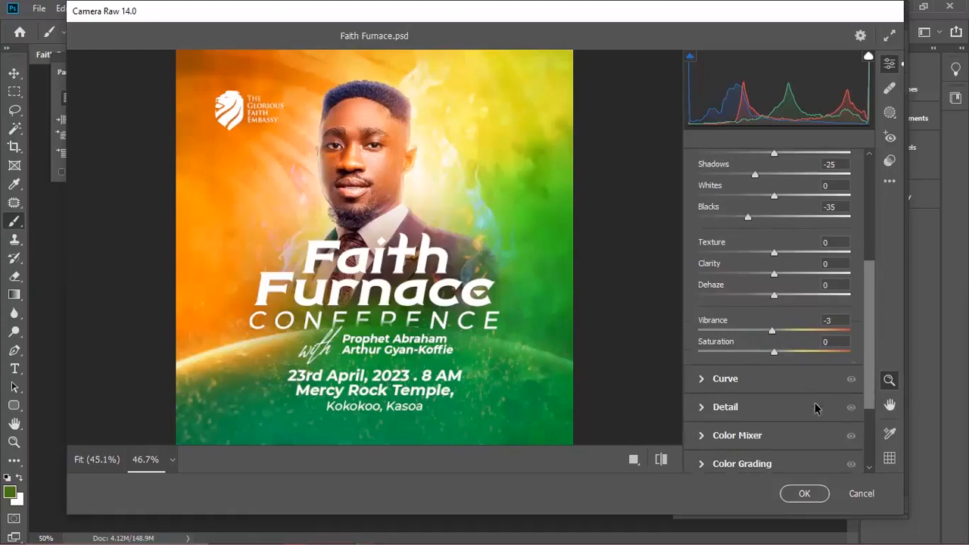
scroll(815, 404, down, 1)
- Experiment with the Greens and Aquas hue sliders in the Color Mixer
click(712, 379)
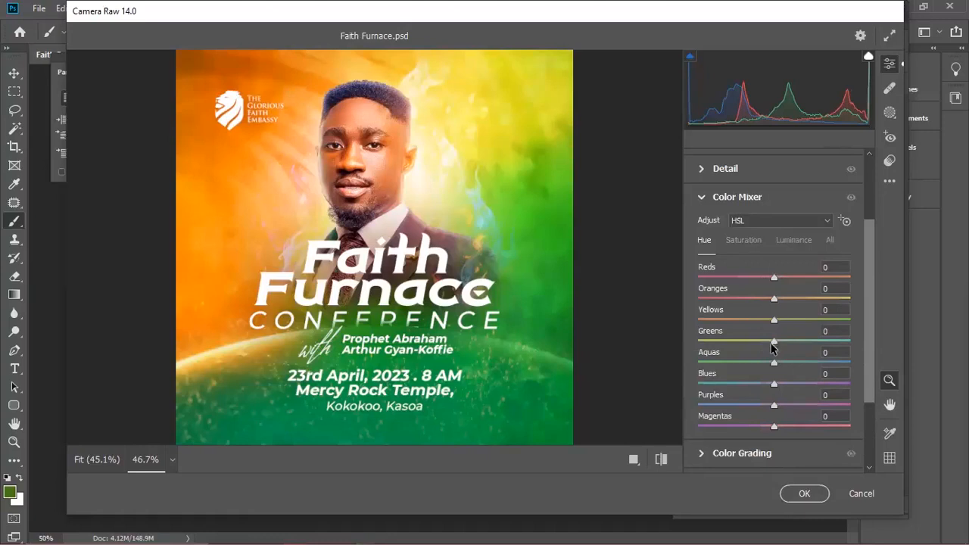
mouse_move(773, 362)
mouse_down()
mouse_move(836, 365)
mouse_move(760, 366)
mouse_move(857, 367)
mouse_move(766, 379)
mouse_move(774, 379)
mouse_up()
click(837, 363)
drag(774, 343, 757, 363)
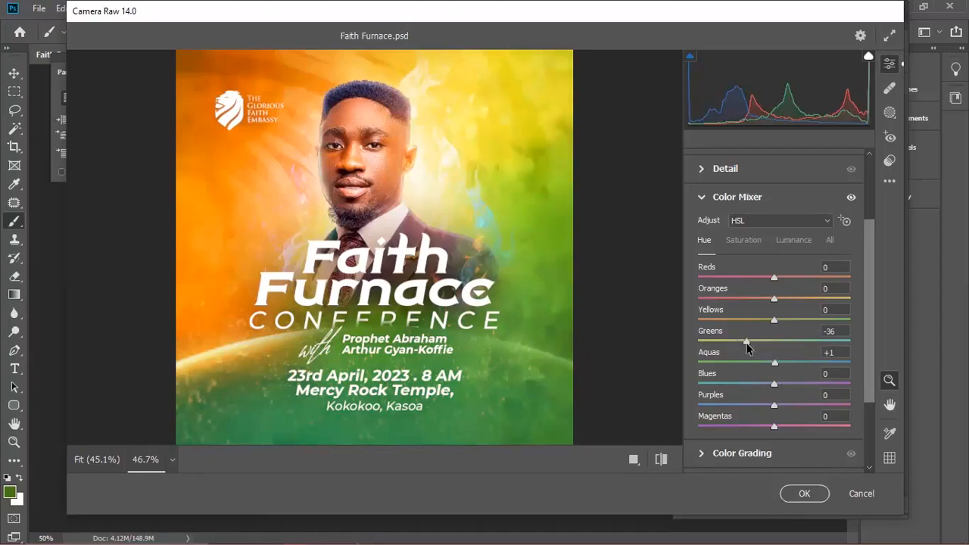
drag(746, 342, 776, 349)
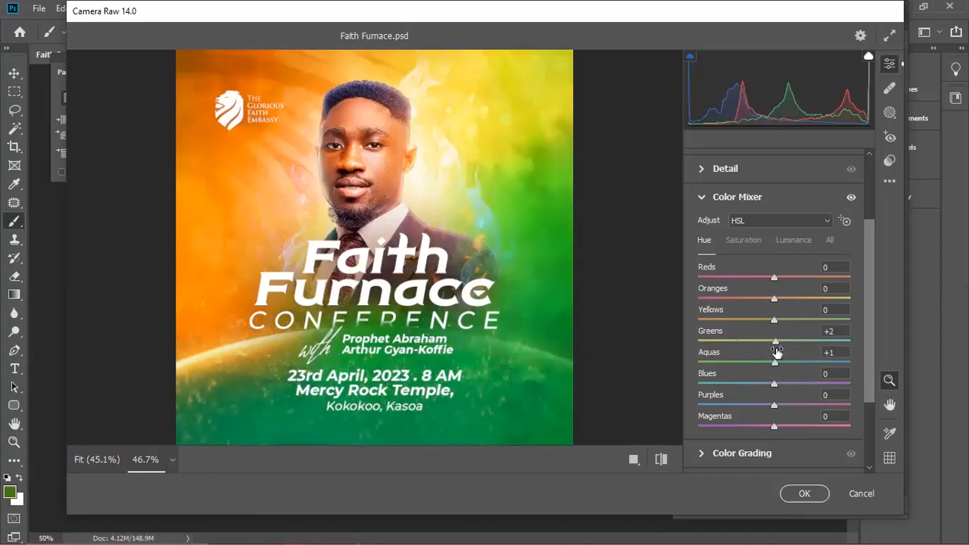
- Set the Greens and Aquas hue values to 0 and apply the Camera Raw filter
drag(841, 331, 810, 342)
text(0)
key(Tab)
text(0)
click(801, 493)
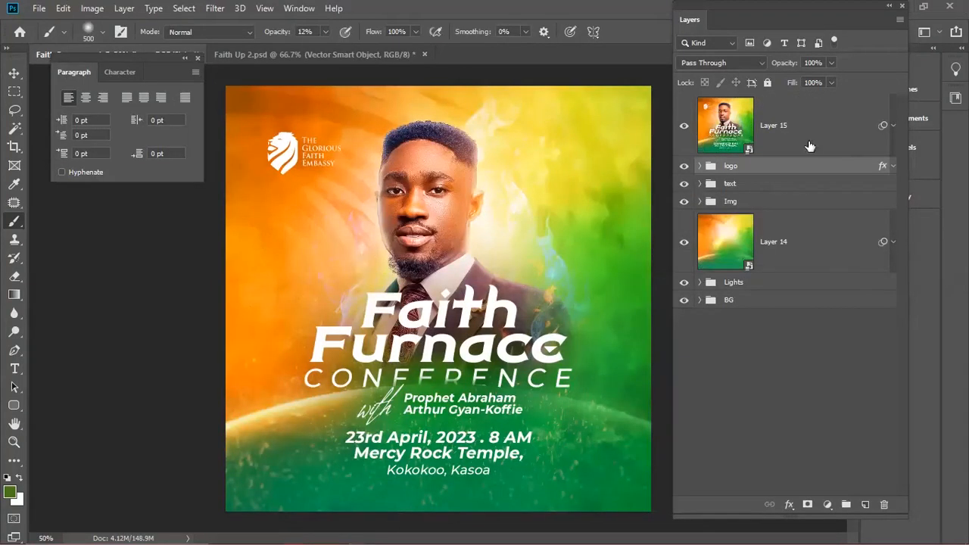
- Reopen Layer 15's Camera Raw filter and lower Whites to -55 in the Basic panel
click(810, 146)
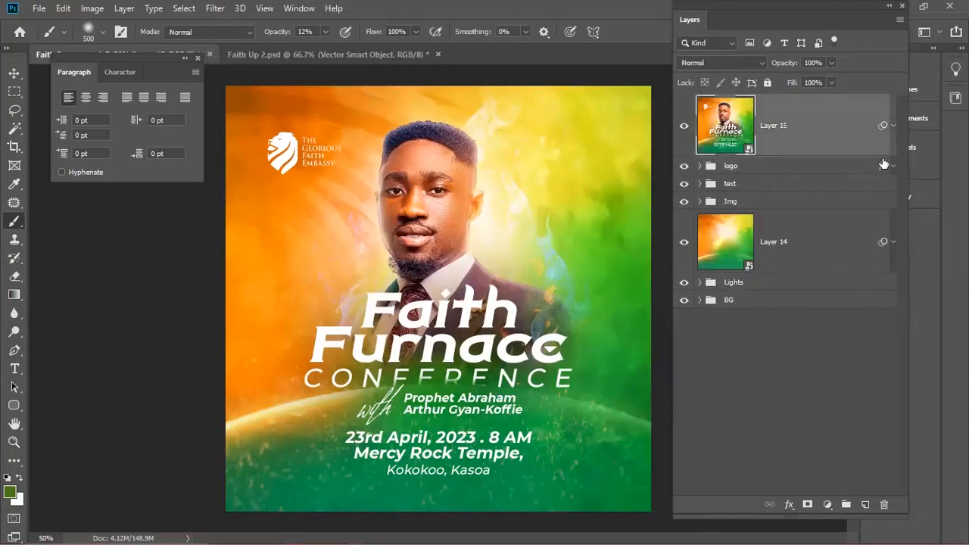
click(893, 126)
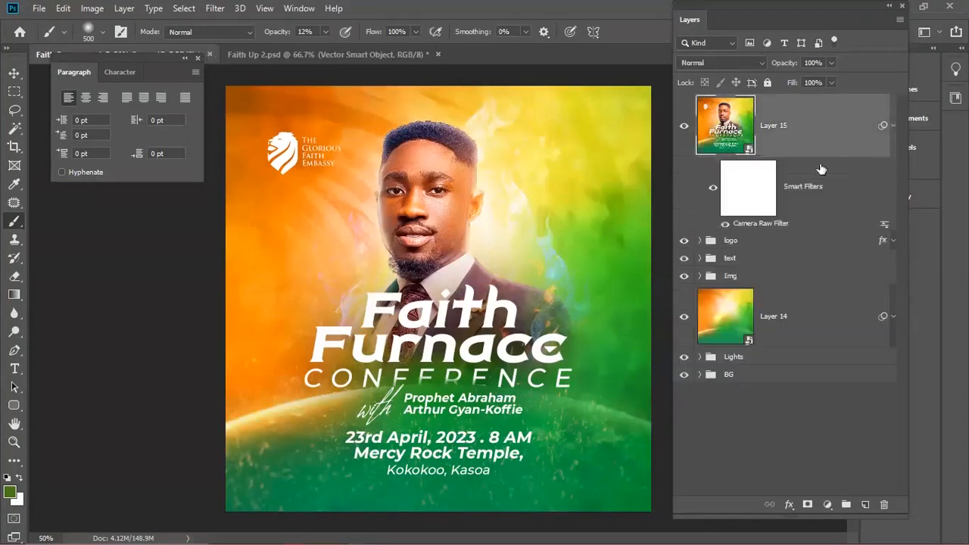
double_click(763, 224)
drag(870, 330, 871, 392)
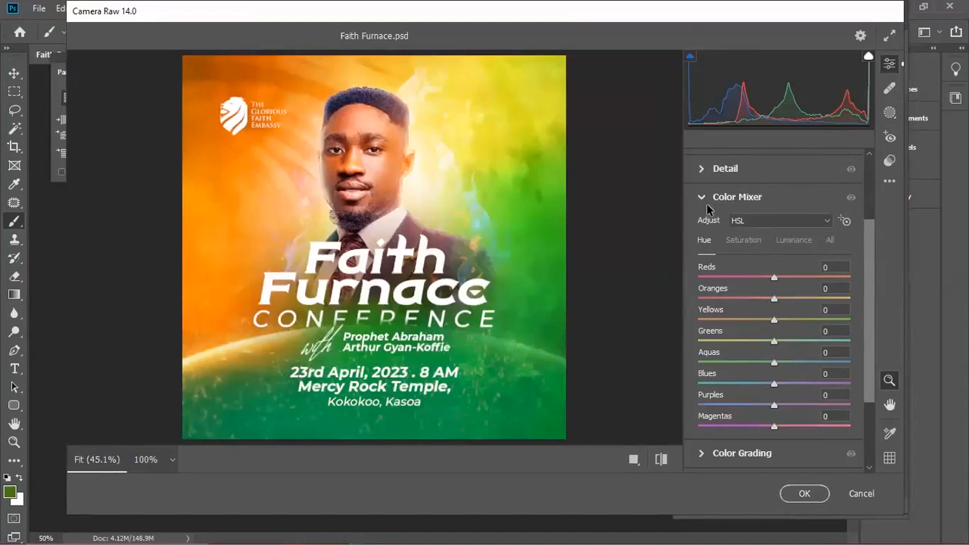
click(738, 198)
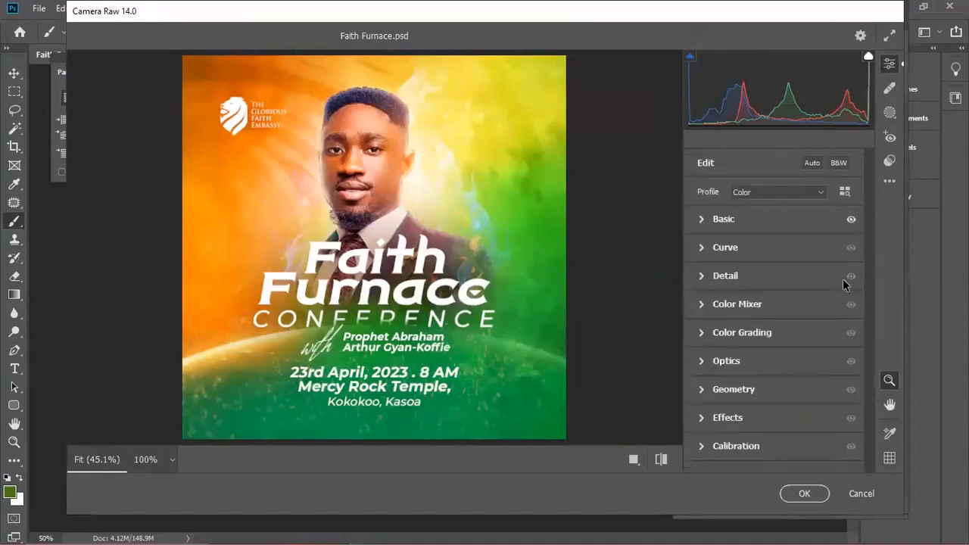
click(705, 219)
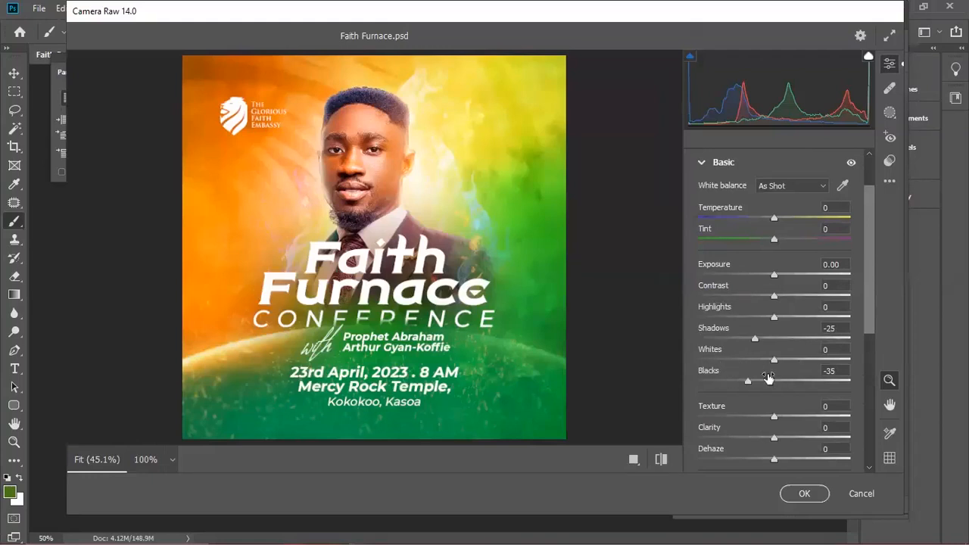
drag(774, 358, 751, 372)
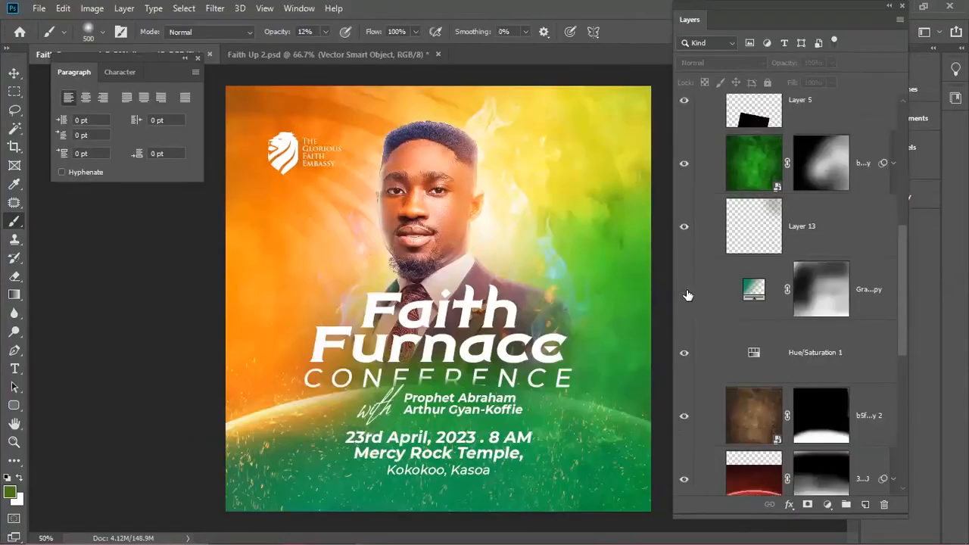
- On the gradient fill copy mask, brush black over the lower centre, then white to restore green
click(687, 296)
click(812, 286)
click(682, 300)
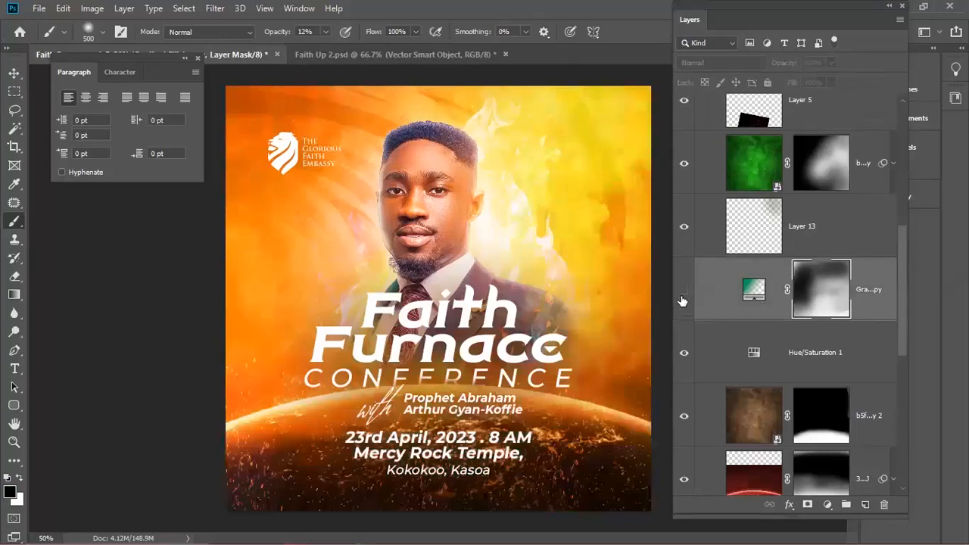
click(683, 300)
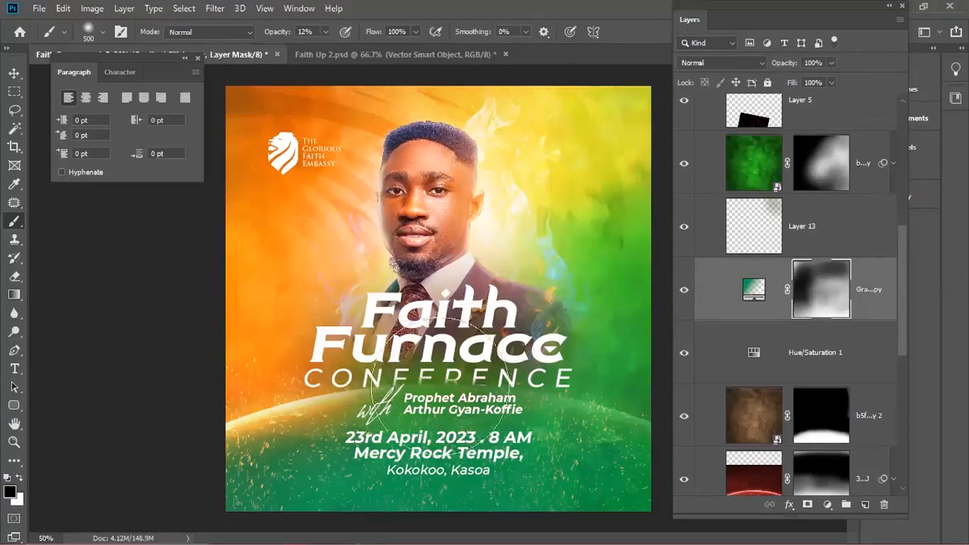
mouse_move(530, 347)
mouse_down()
mouse_move(482, 389)
mouse_move(436, 395)
mouse_up()
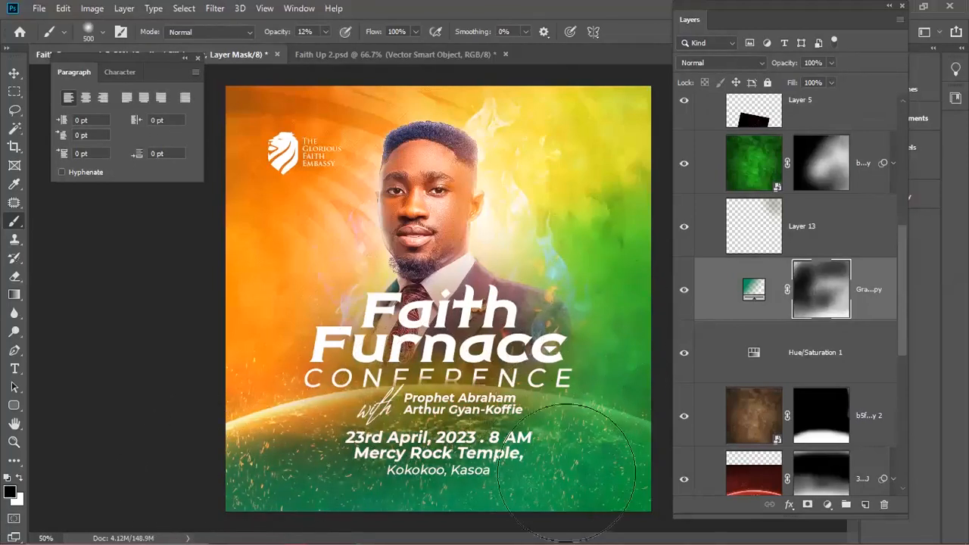
key(x)
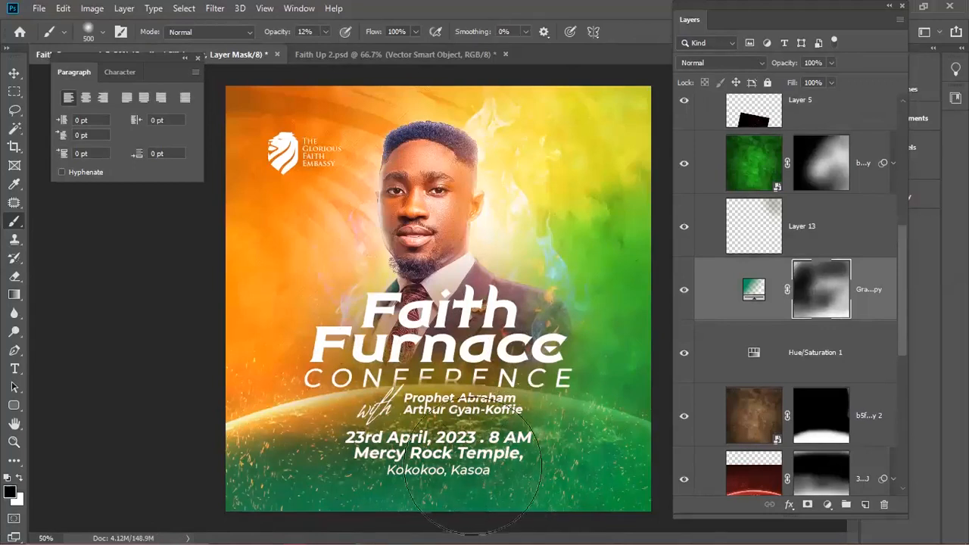
mouse_move(546, 449)
mouse_down()
mouse_move(414, 473)
mouse_move(533, 438)
mouse_move(311, 472)
mouse_move(438, 475)
mouse_move(481, 455)
mouse_move(296, 473)
mouse_move(514, 473)
mouse_move(369, 471)
mouse_move(474, 475)
mouse_move(493, 443)
mouse_move(447, 475)
mouse_move(567, 473)
mouse_up()
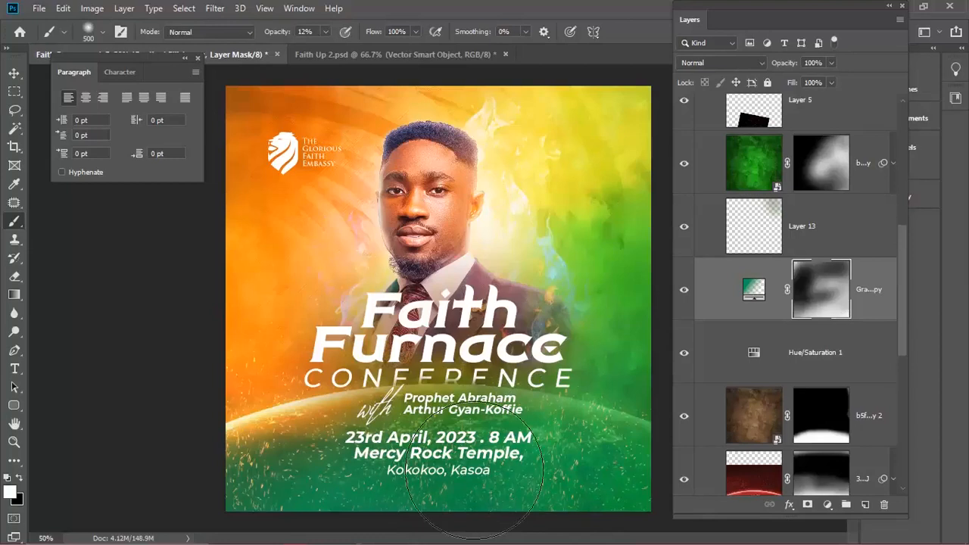
key(v)
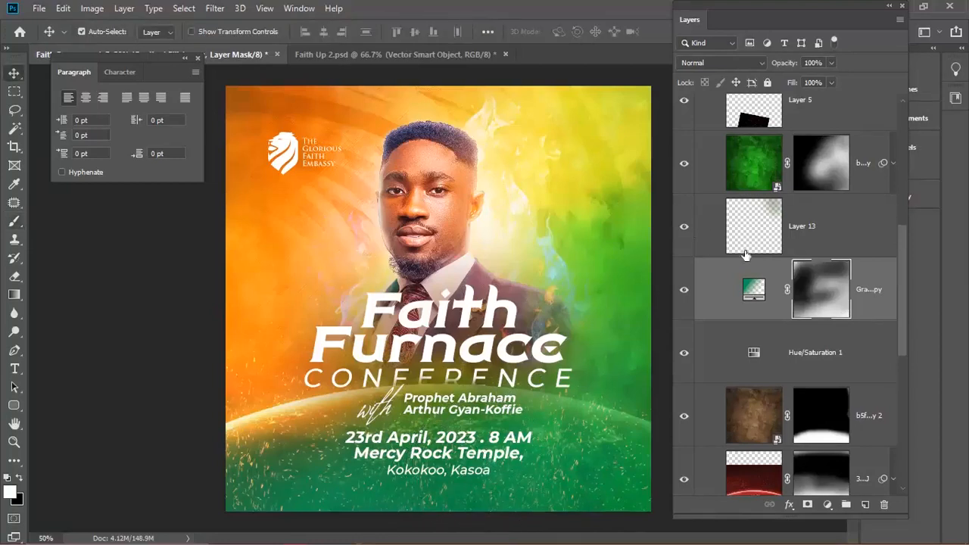
- Hide logo, text and Img, then stamp the visible background and lights into smart-object Layer 16
drag(899, 243, 901, 144)
click(704, 233)
drag(683, 200, 684, 174)
click(734, 283)
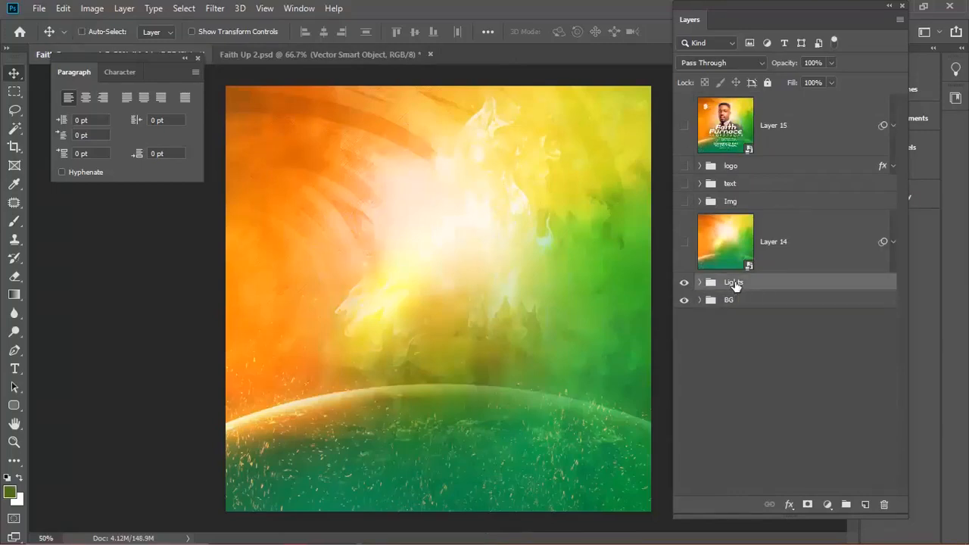
key(ctrl+alt+shift+e)
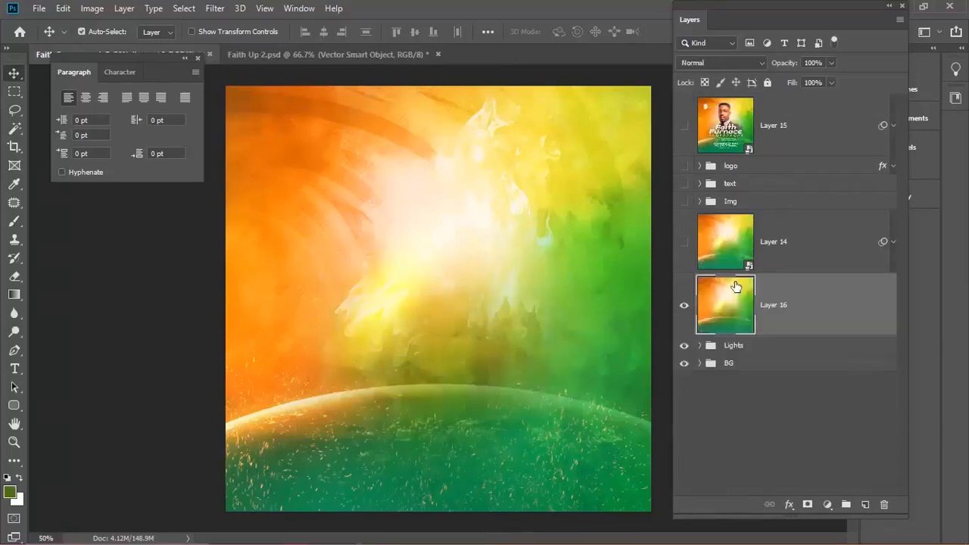
right_click(816, 290)
- Copy Layer 14's Camera Raw filter onto Layer 16, delete Layer 14, and show the groups again
drag(882, 244, 833, 296)
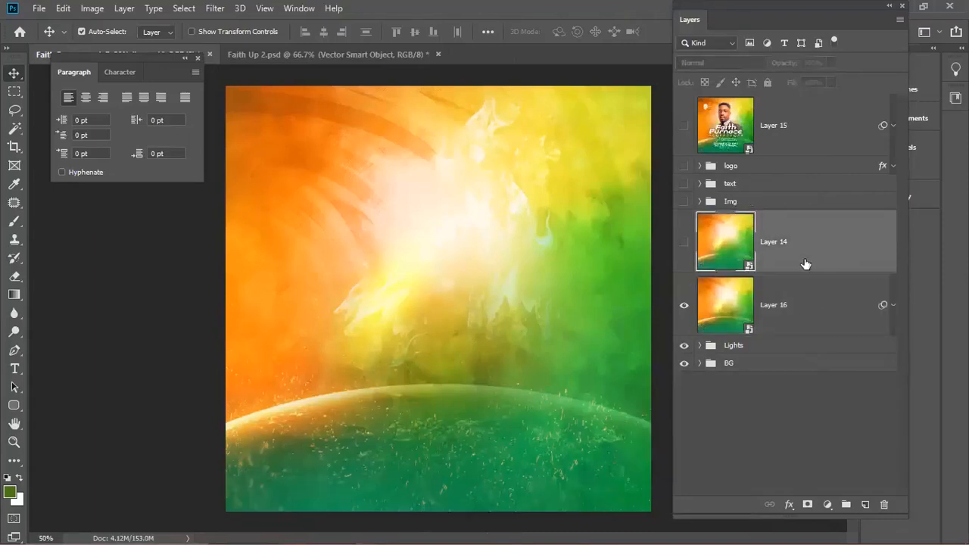
key(Delete)
drag(684, 202, 682, 170)
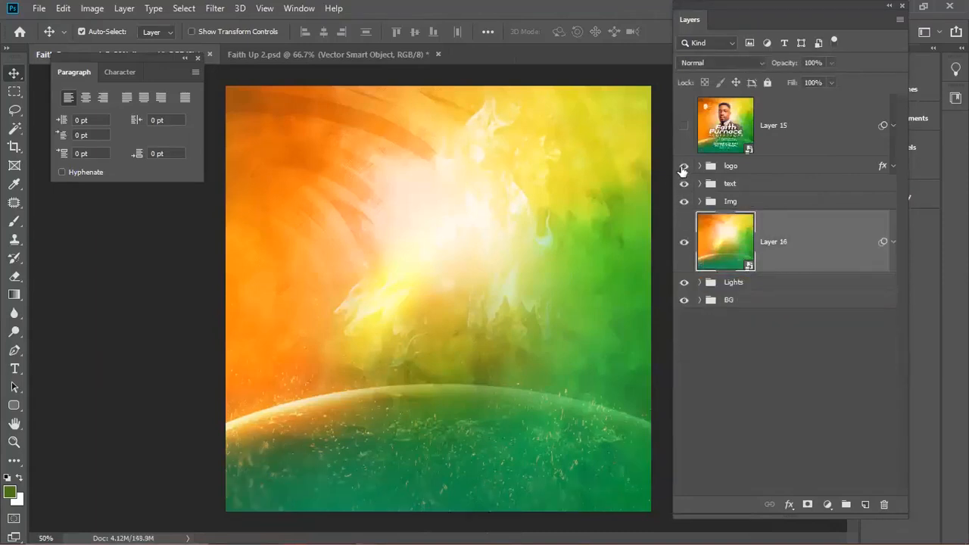
click(753, 167)
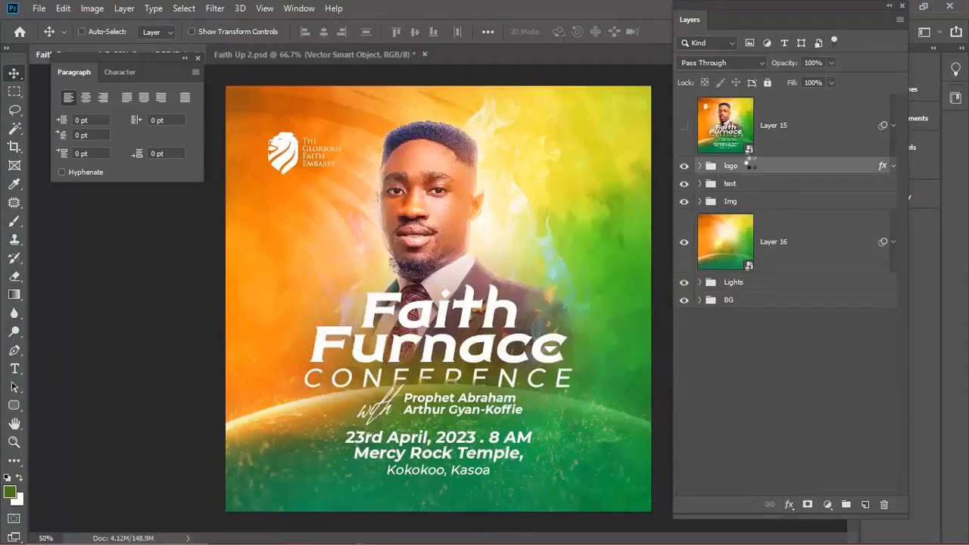
- Stamp all visible layers into a smart-object Layer 17 and move Layer 15's Camera Raw filter onto it
key(ctrl+shift+alt+e)
right_click(798, 184)
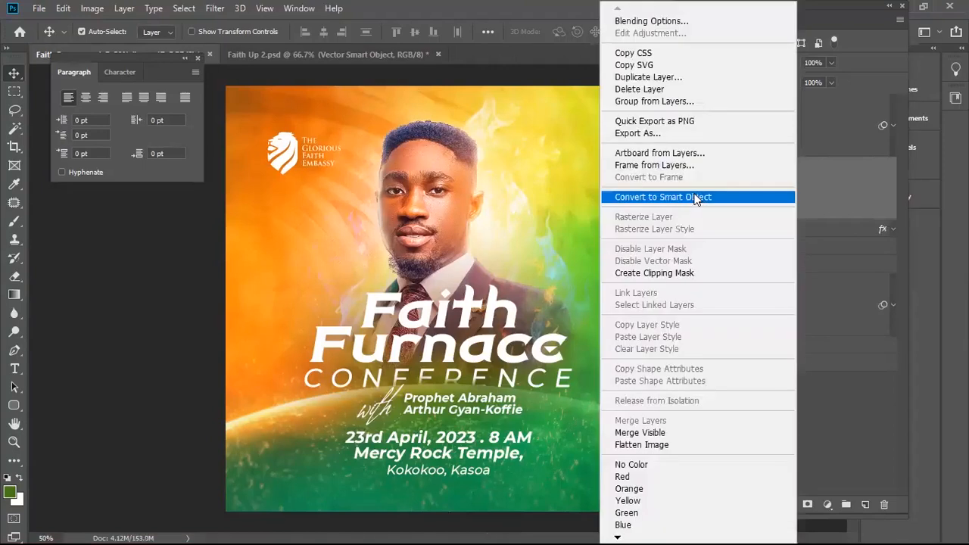
click(696, 199)
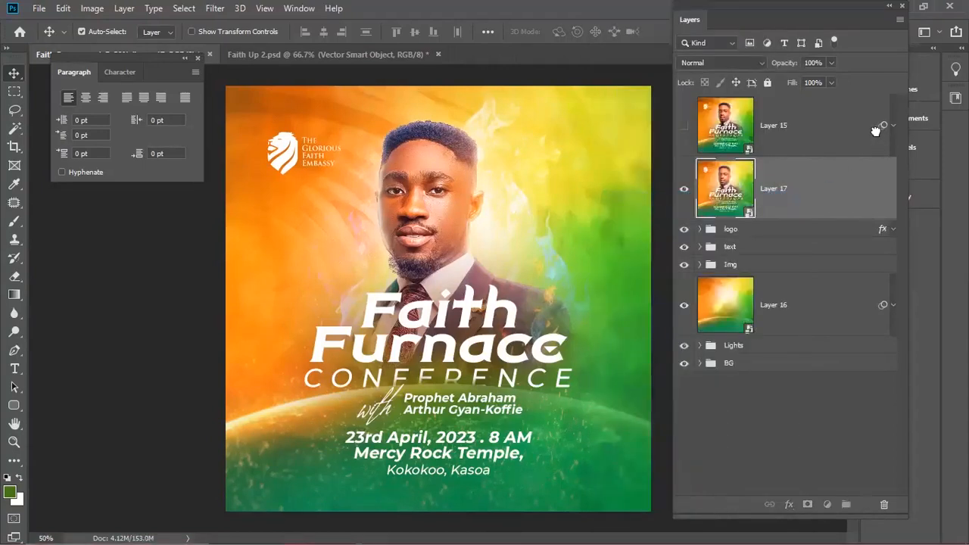
drag(818, 174, 819, 175)
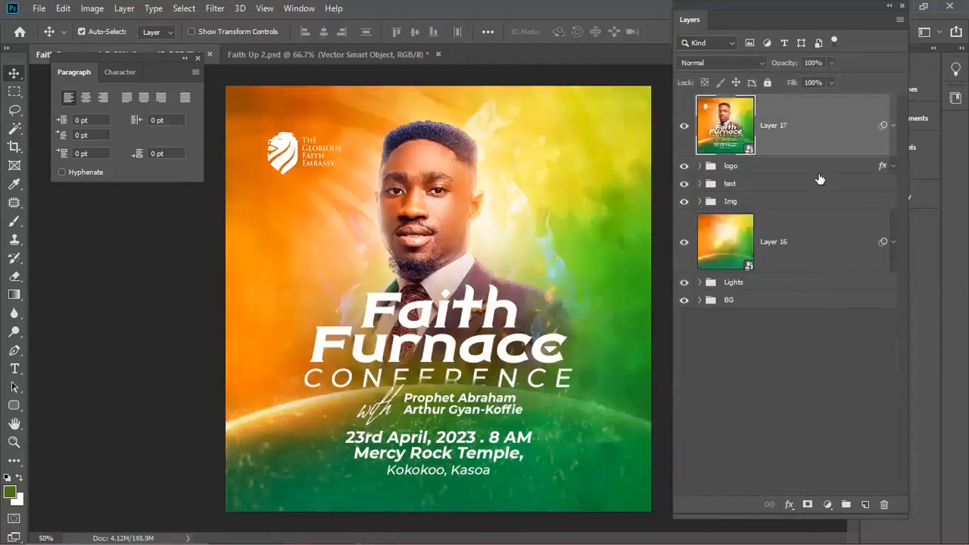
- Save the flyer and present the finished poster in full-screen mode
key(ctrl+s)
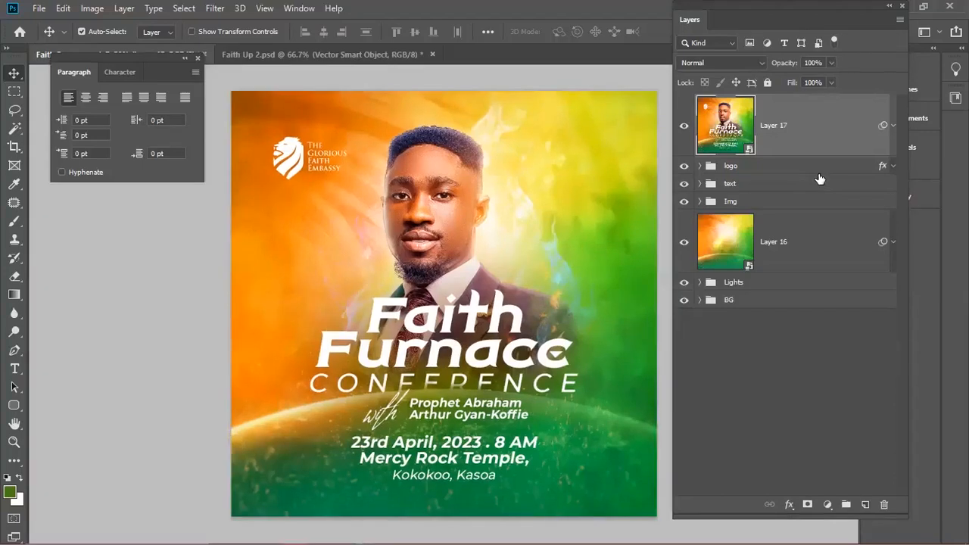
key(f)
key(f)
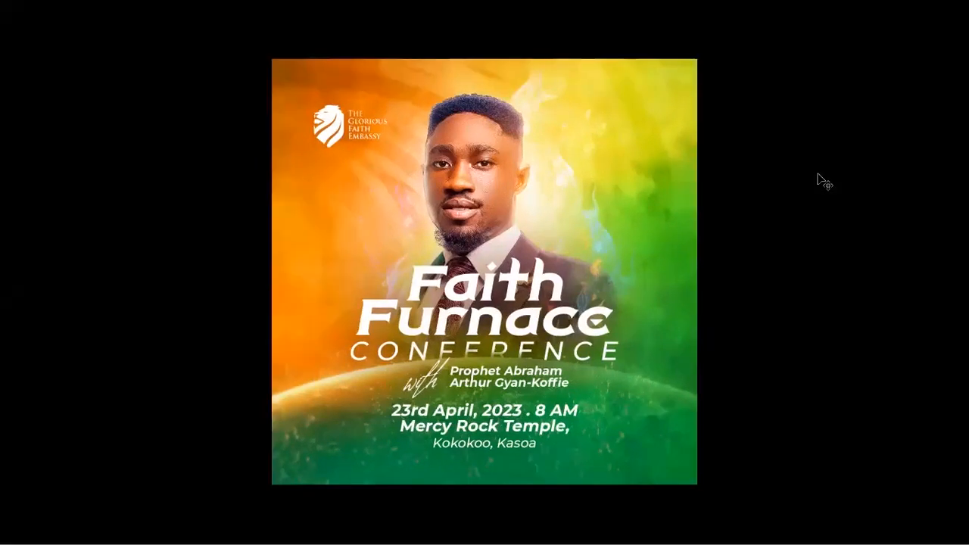
scroll(821, 181, up, 2)
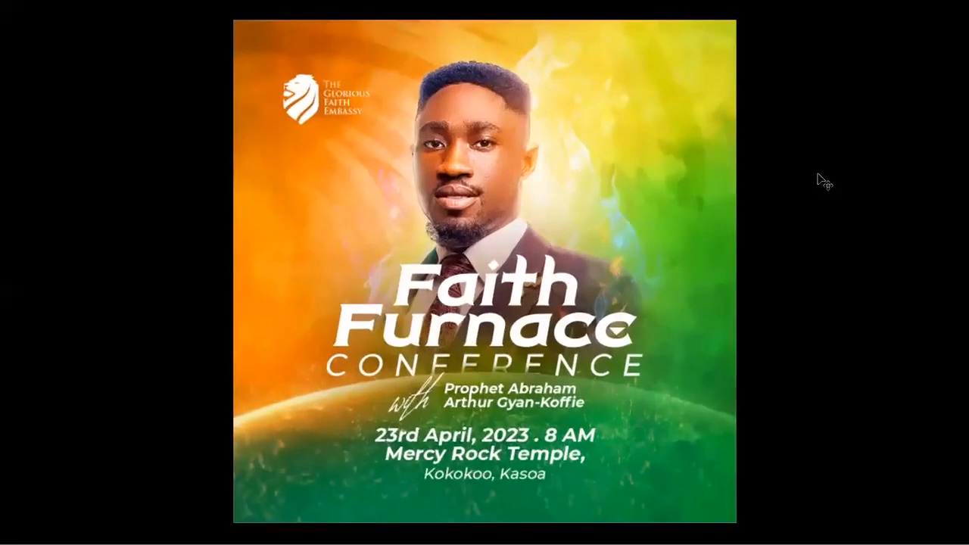